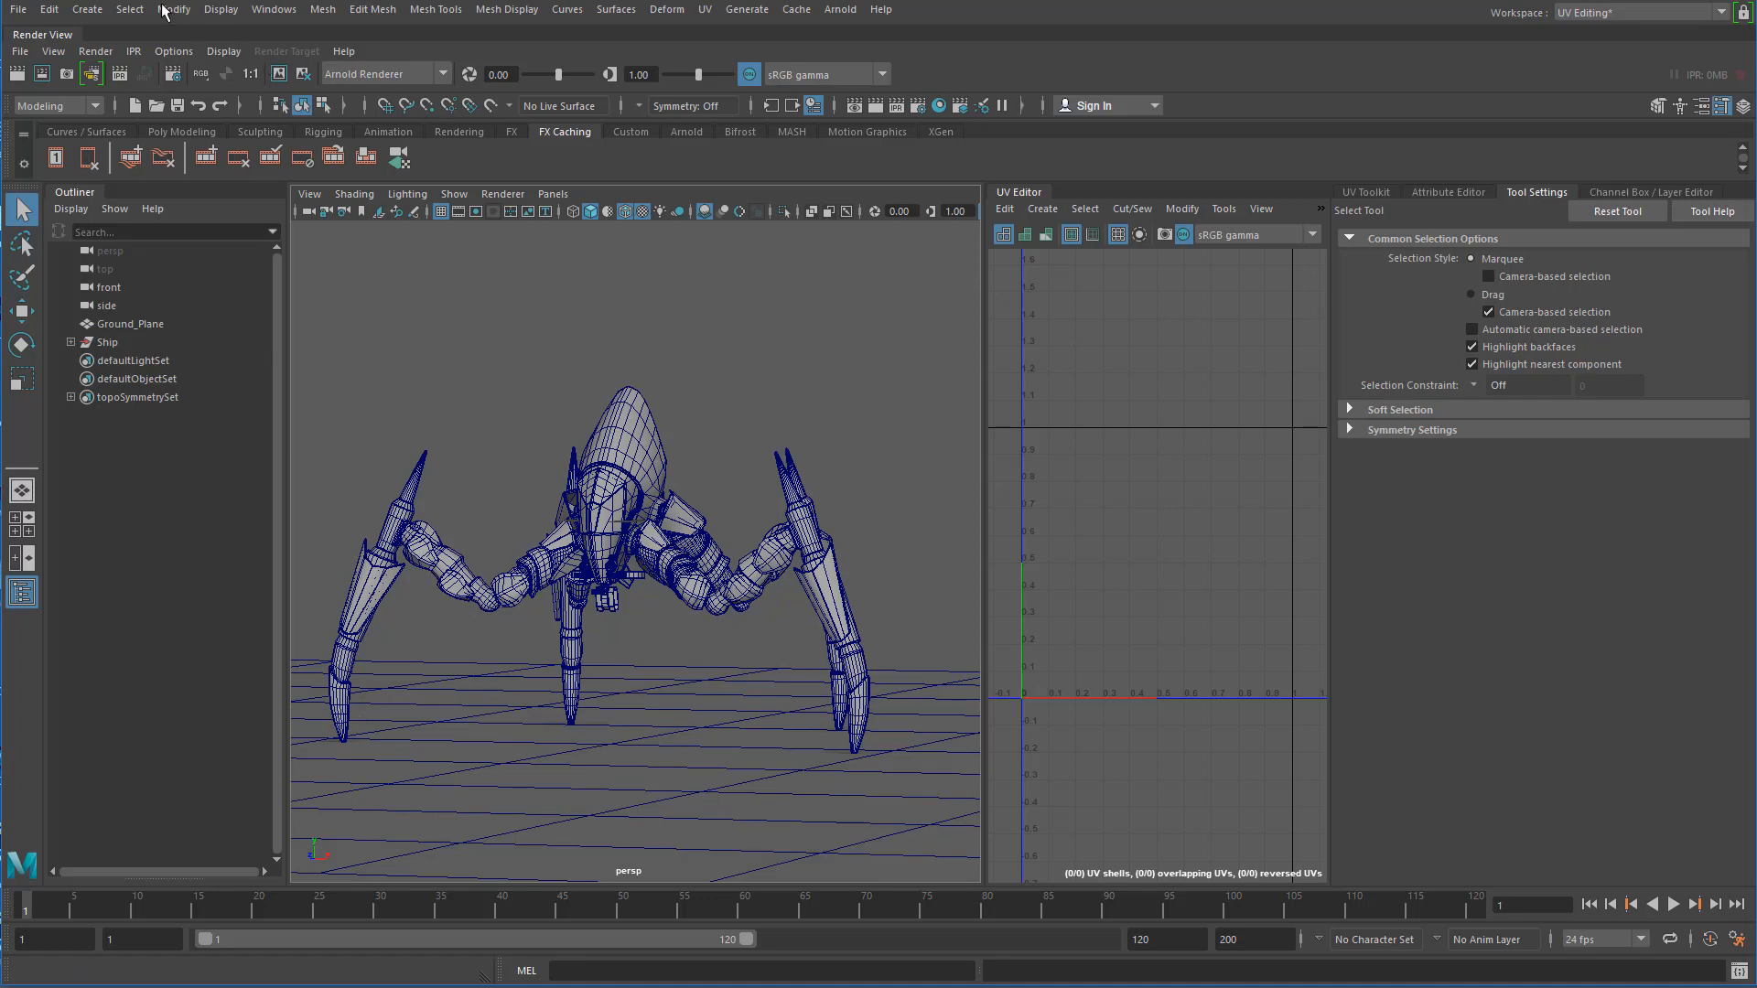
{"action": "left_click_drag", "start_coordinate": [606, 474], "coordinate": [547, 452], "text": "alt"}
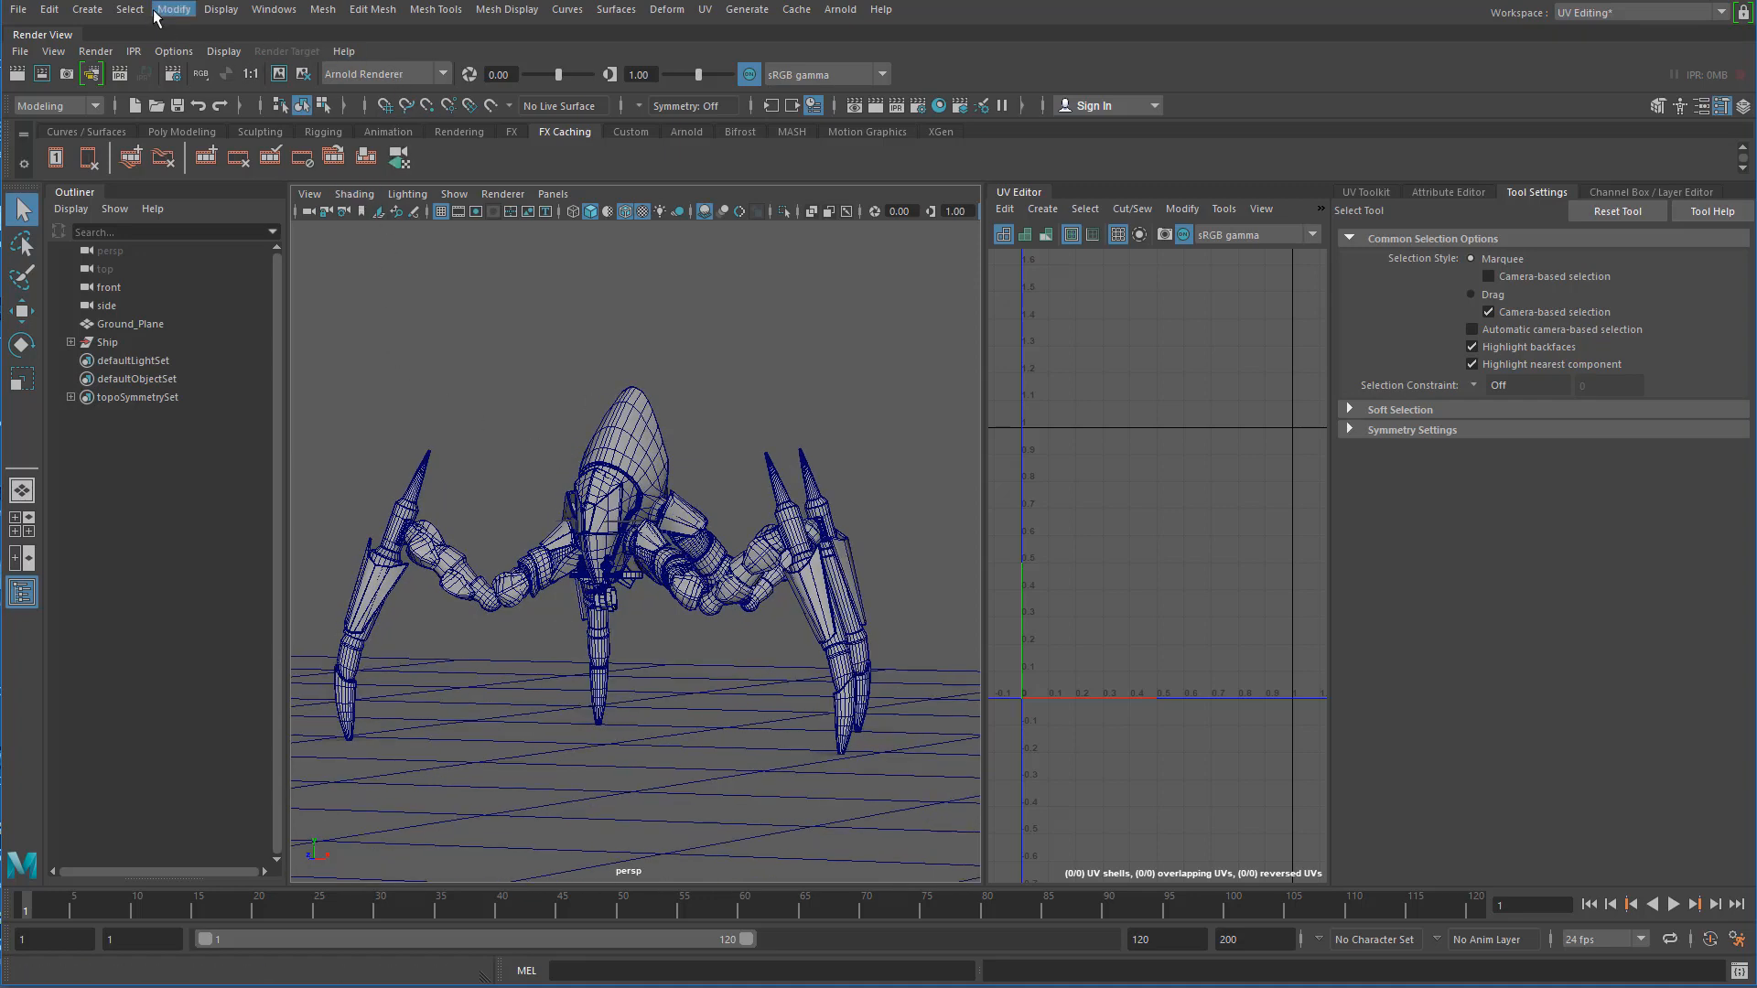
{"action": "left_click", "coordinate": [88, 10]}
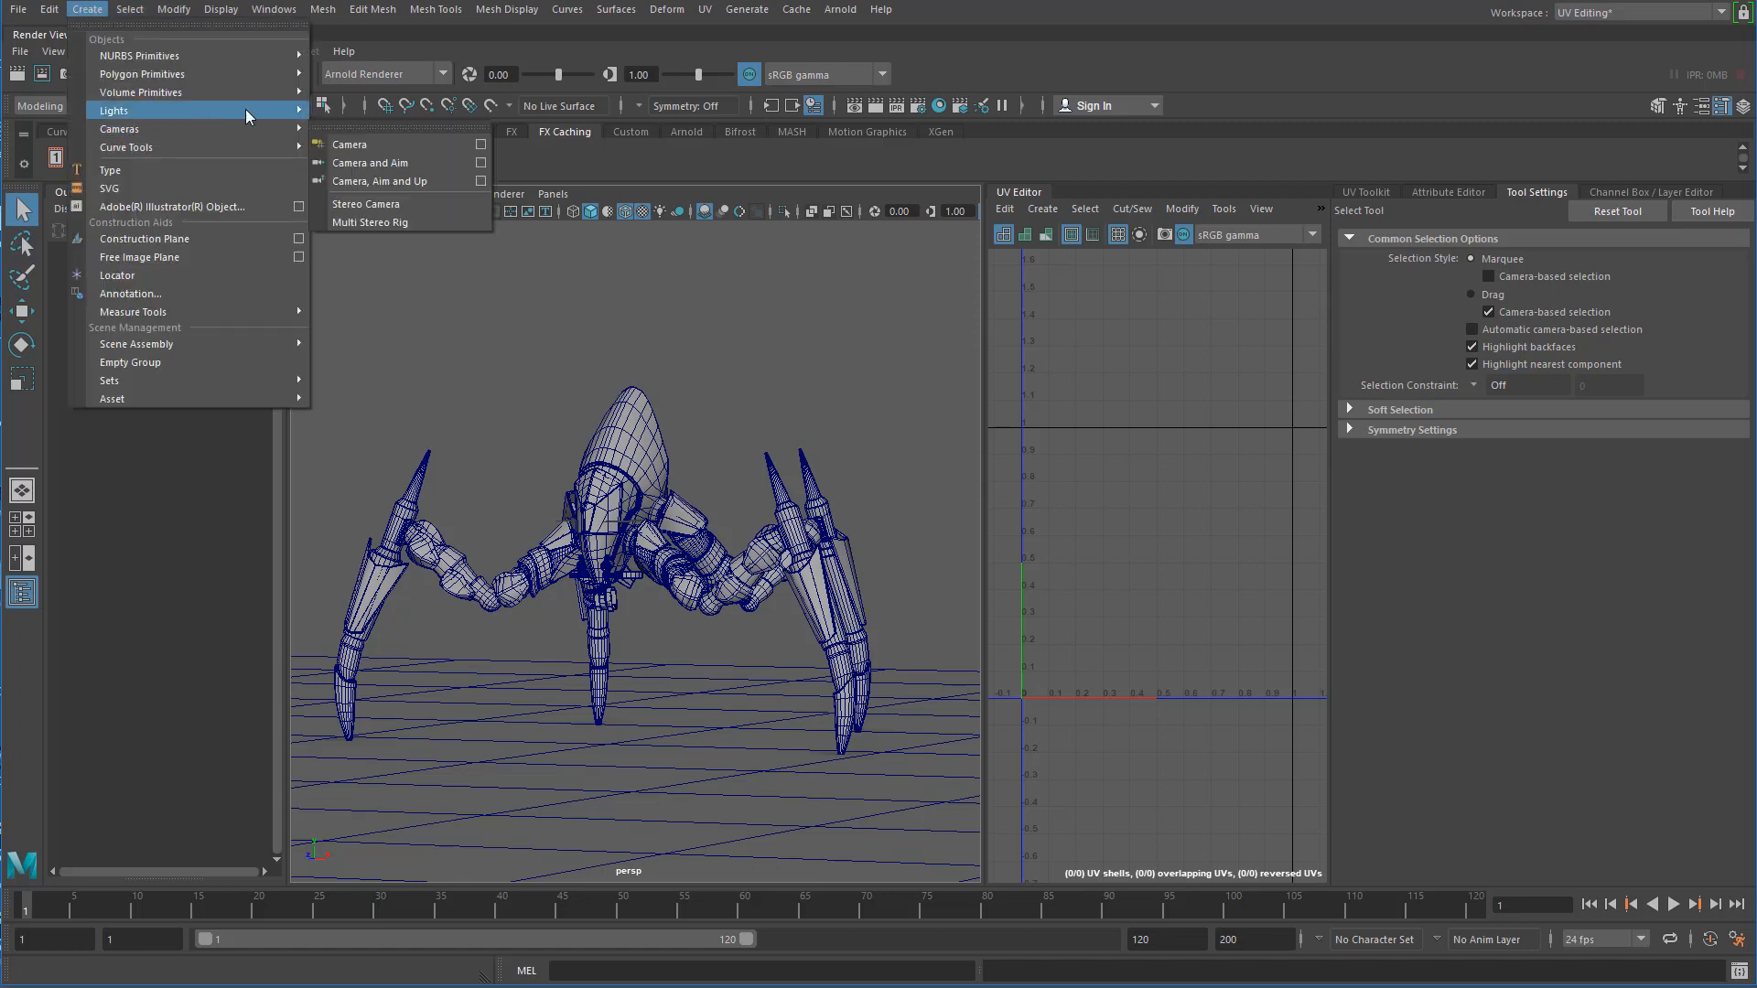
{"action": "left_click", "coordinate": [602, 41]}
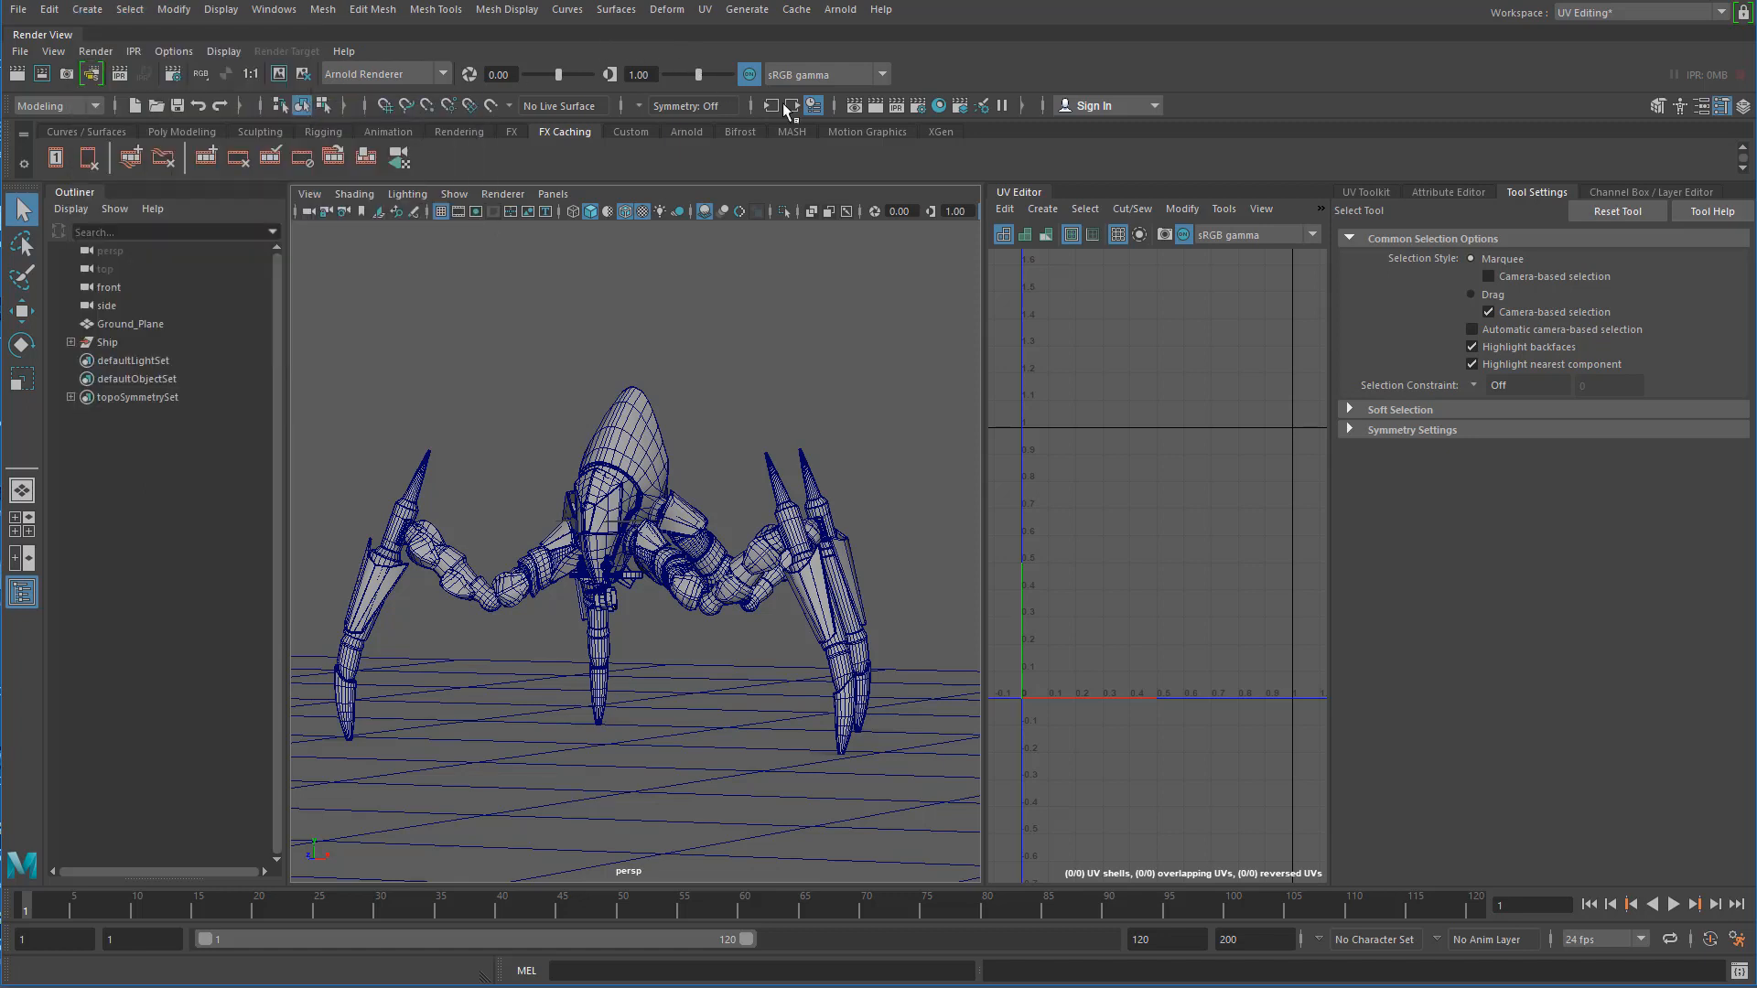
- Examine the Arnold sampling and environment atmosphere options and the common output options in the Render Settings, and close them
{"action": "left_click", "coordinate": [918, 104]}
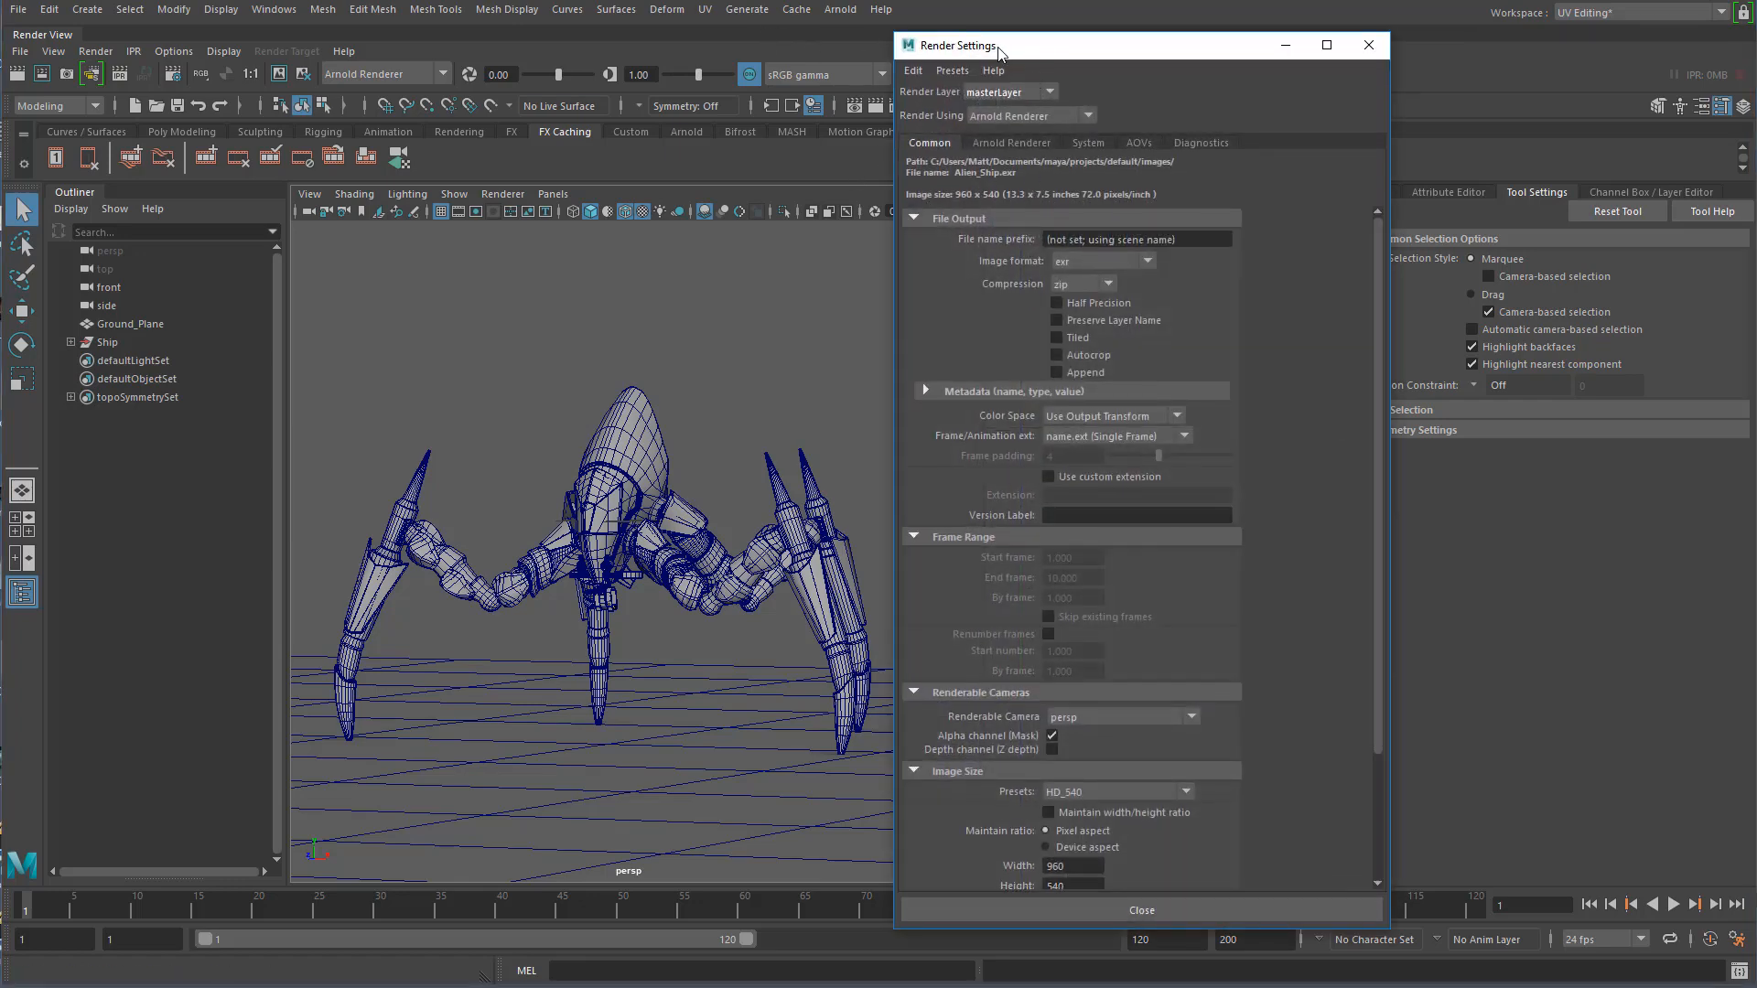
{"action": "left_click_drag", "start_coordinate": [999, 52], "coordinate": [624, 56]}
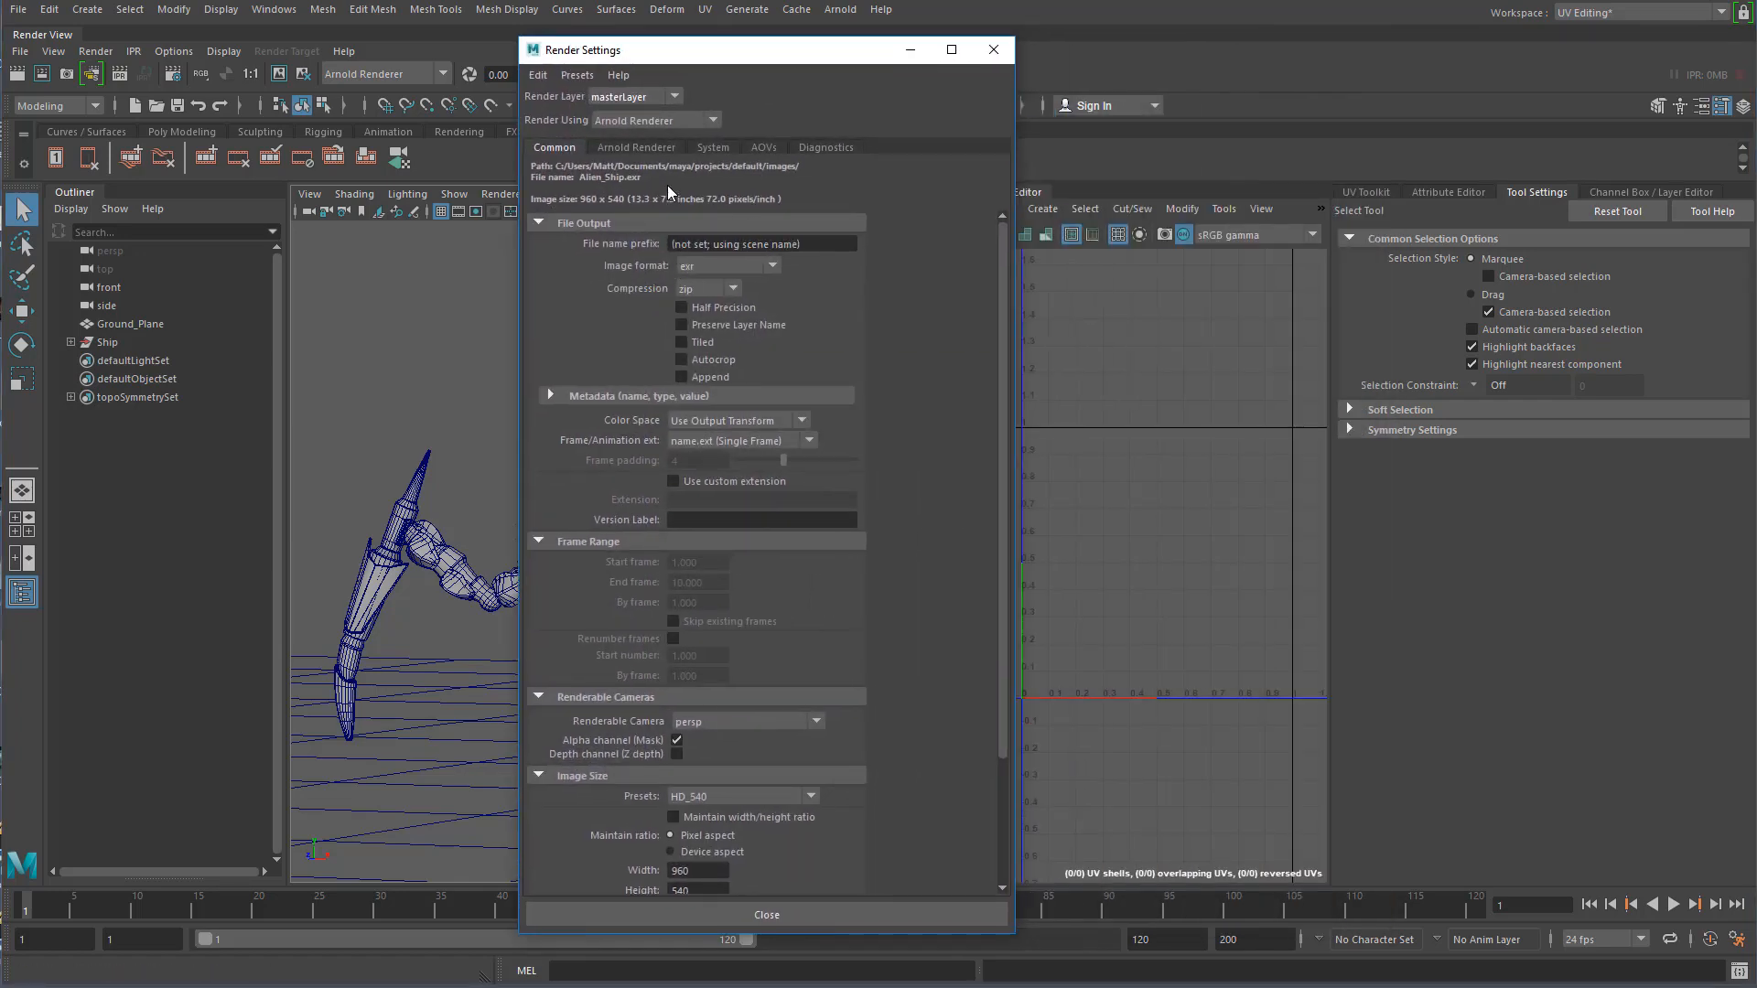
{"action": "left_click", "coordinate": [638, 148]}
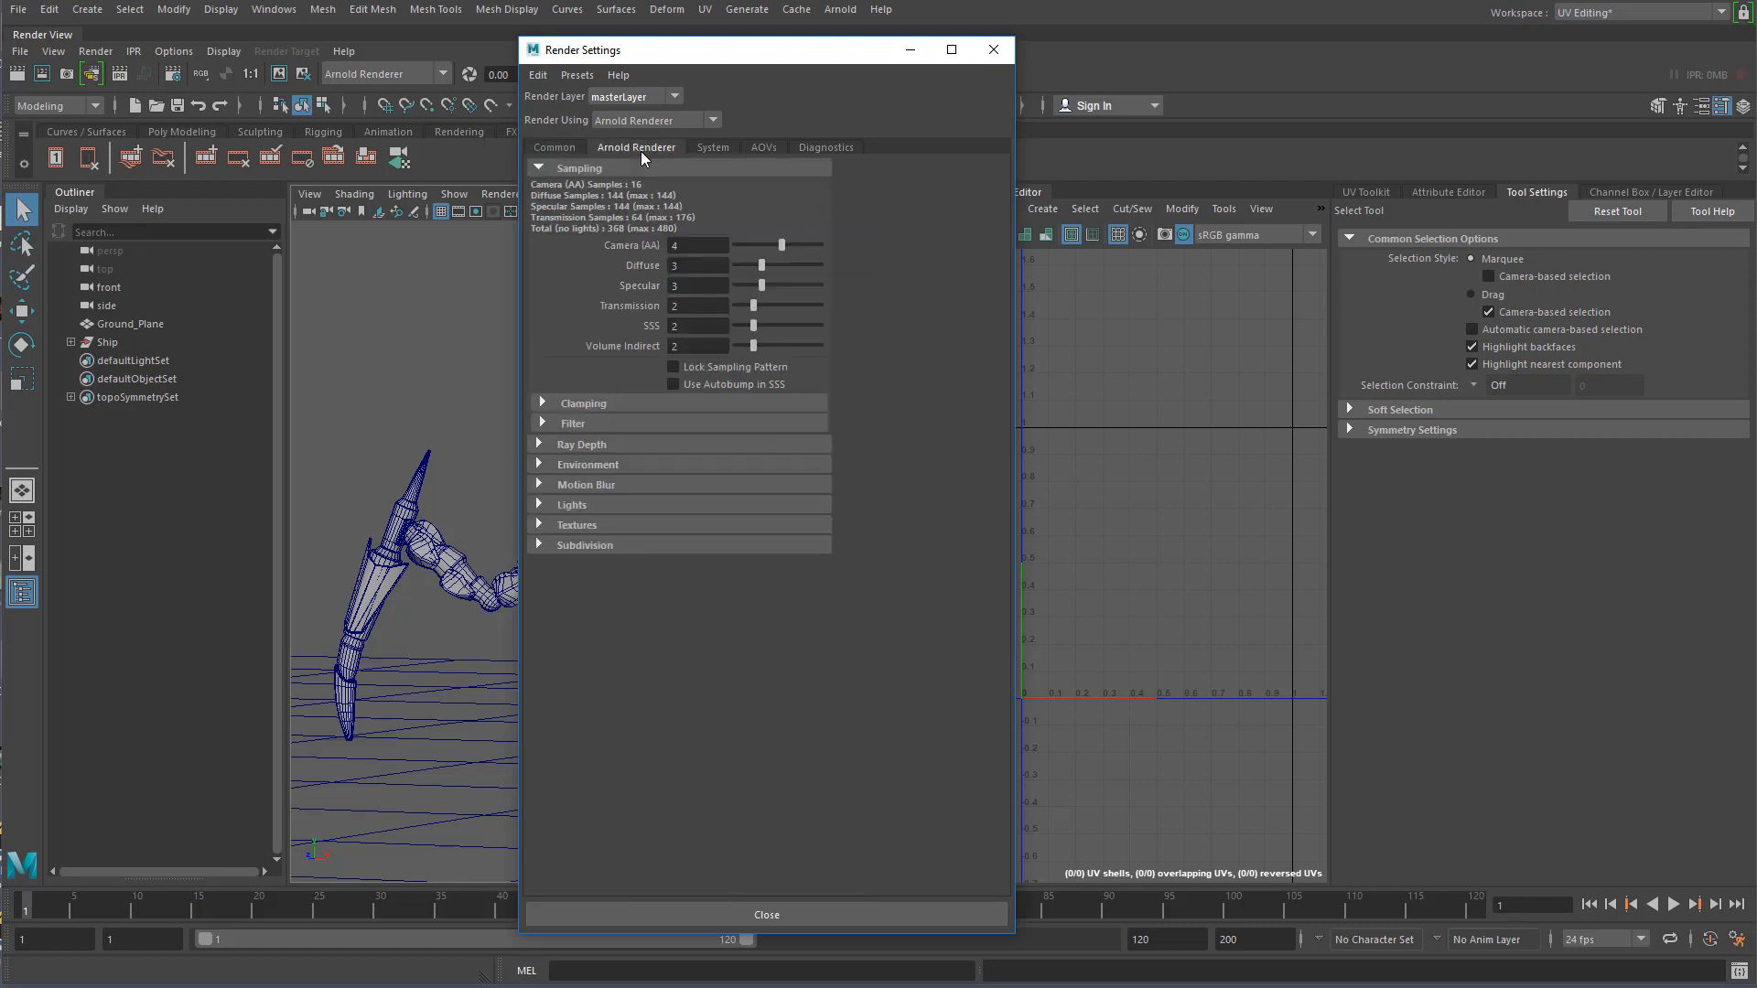
{"action": "left_click", "coordinate": [539, 466]}
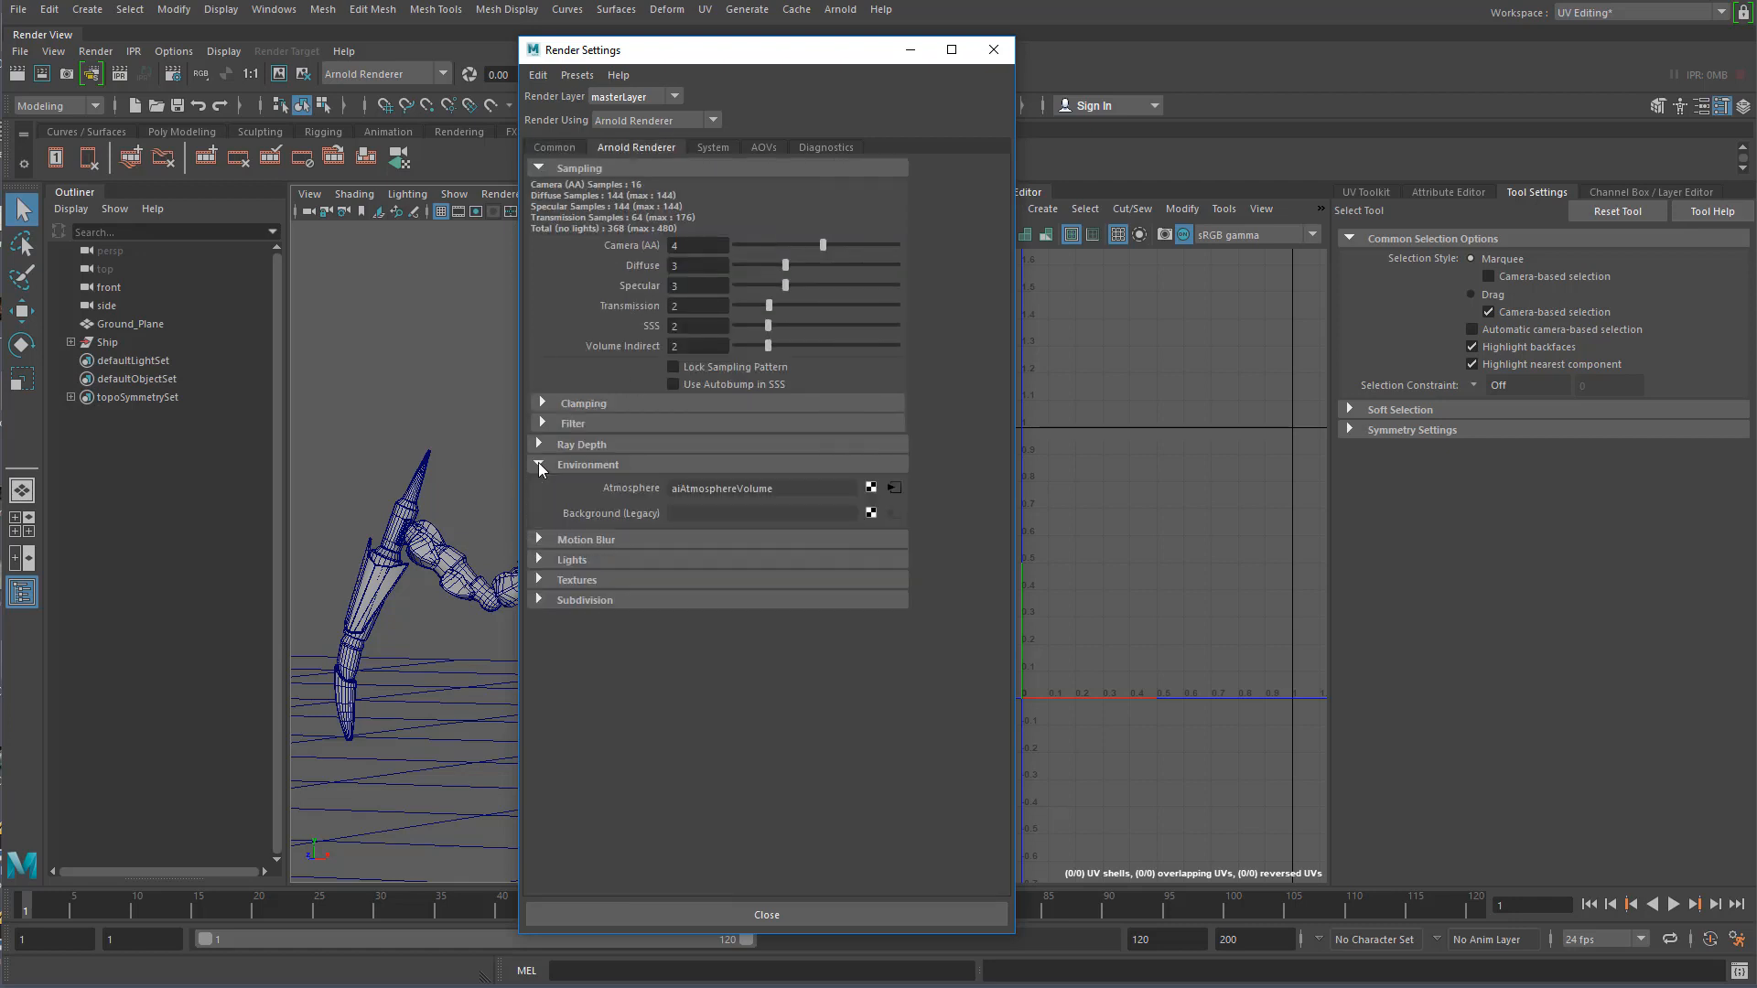
{"action": "double_click", "coordinate": [793, 488]}
{"action": "left_click", "coordinate": [789, 488]}
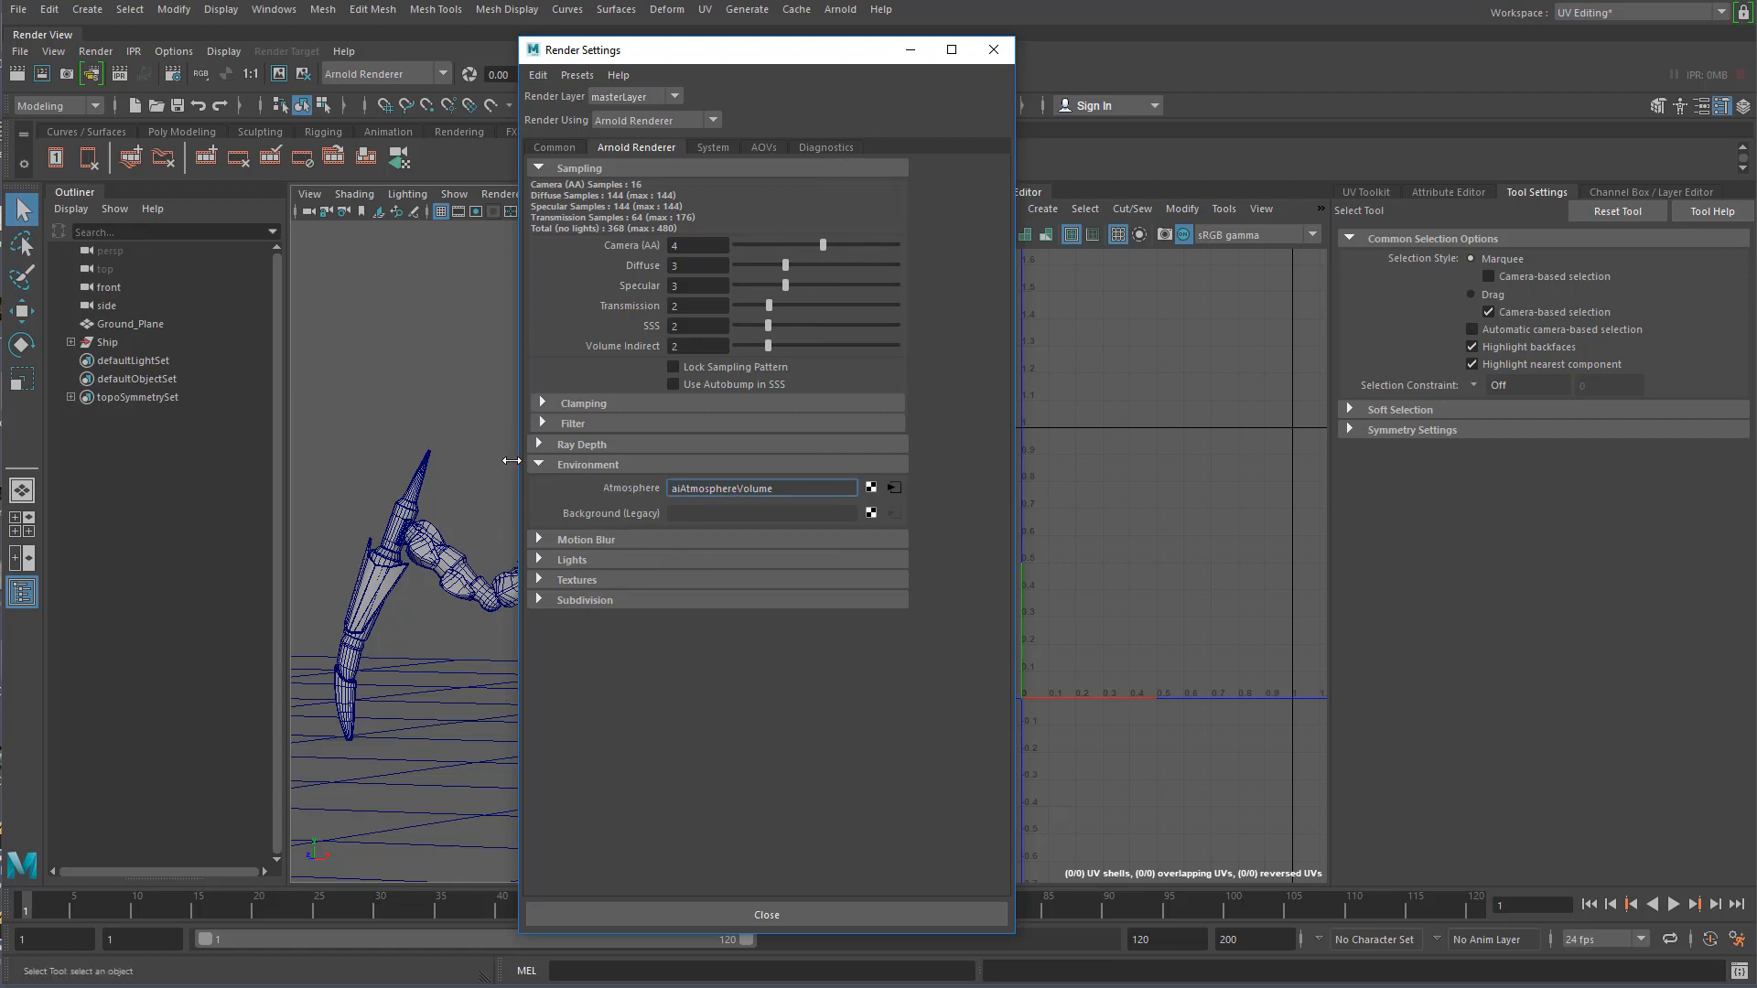
{"action": "right_click", "coordinate": [623, 487]}
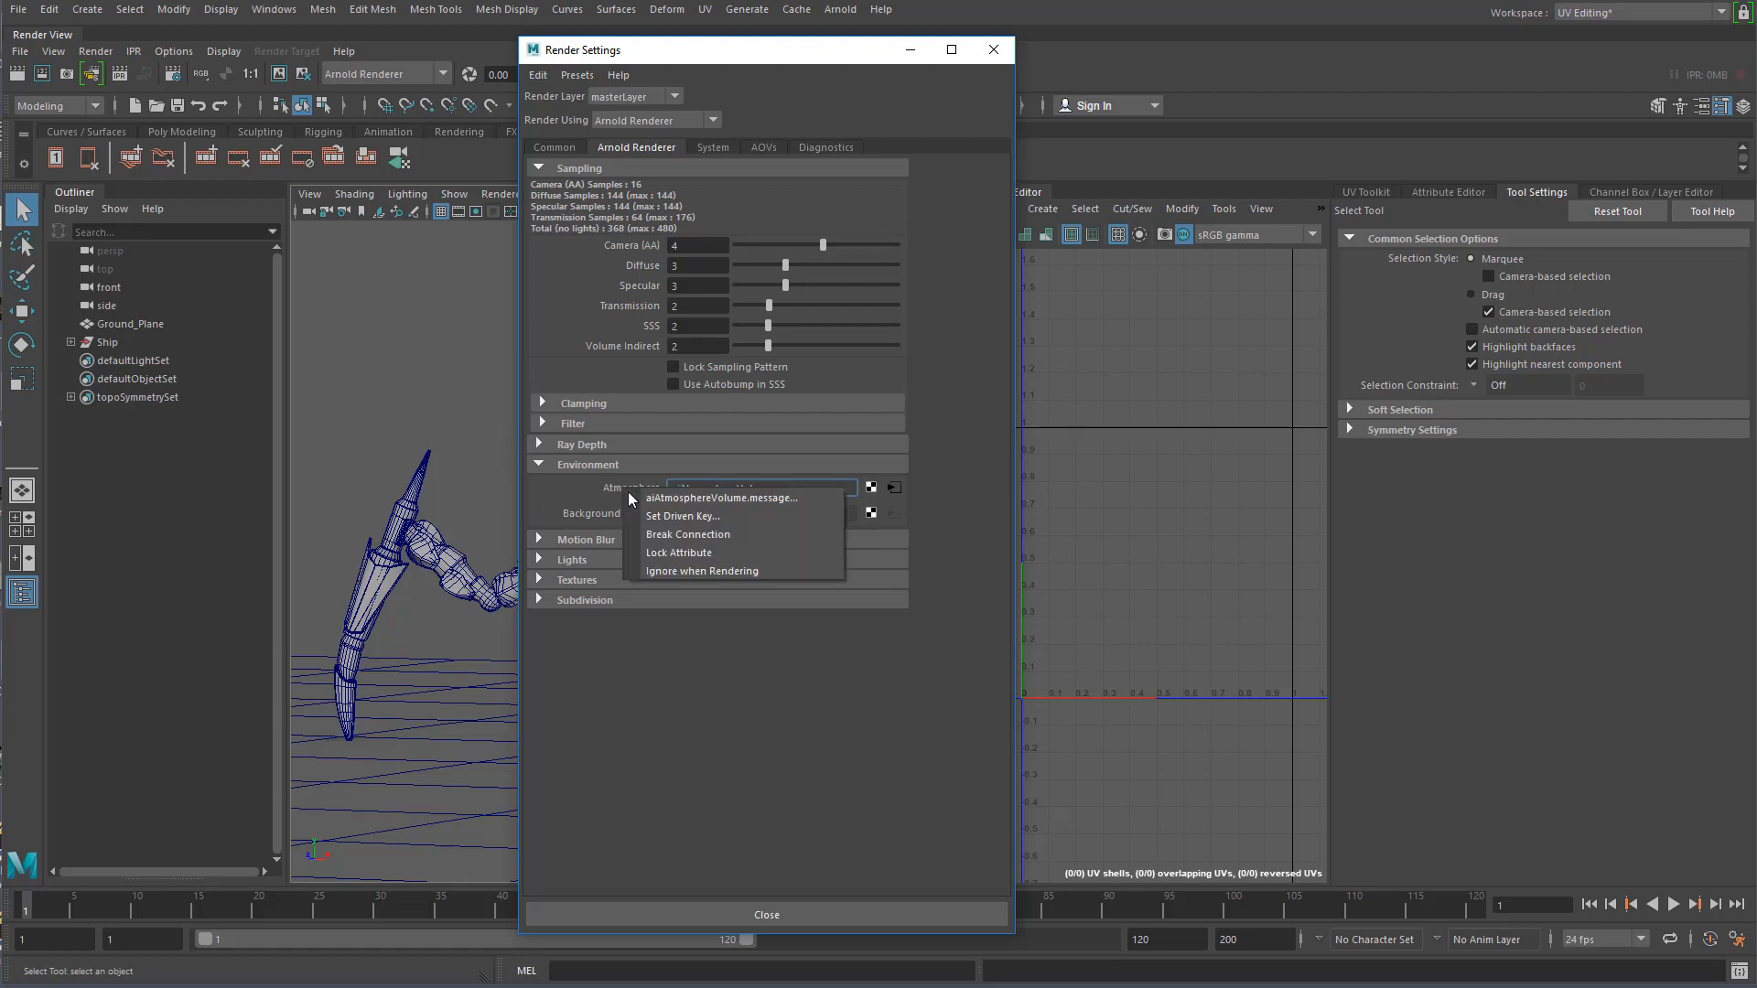
{"action": "left_click", "coordinate": [665, 682]}
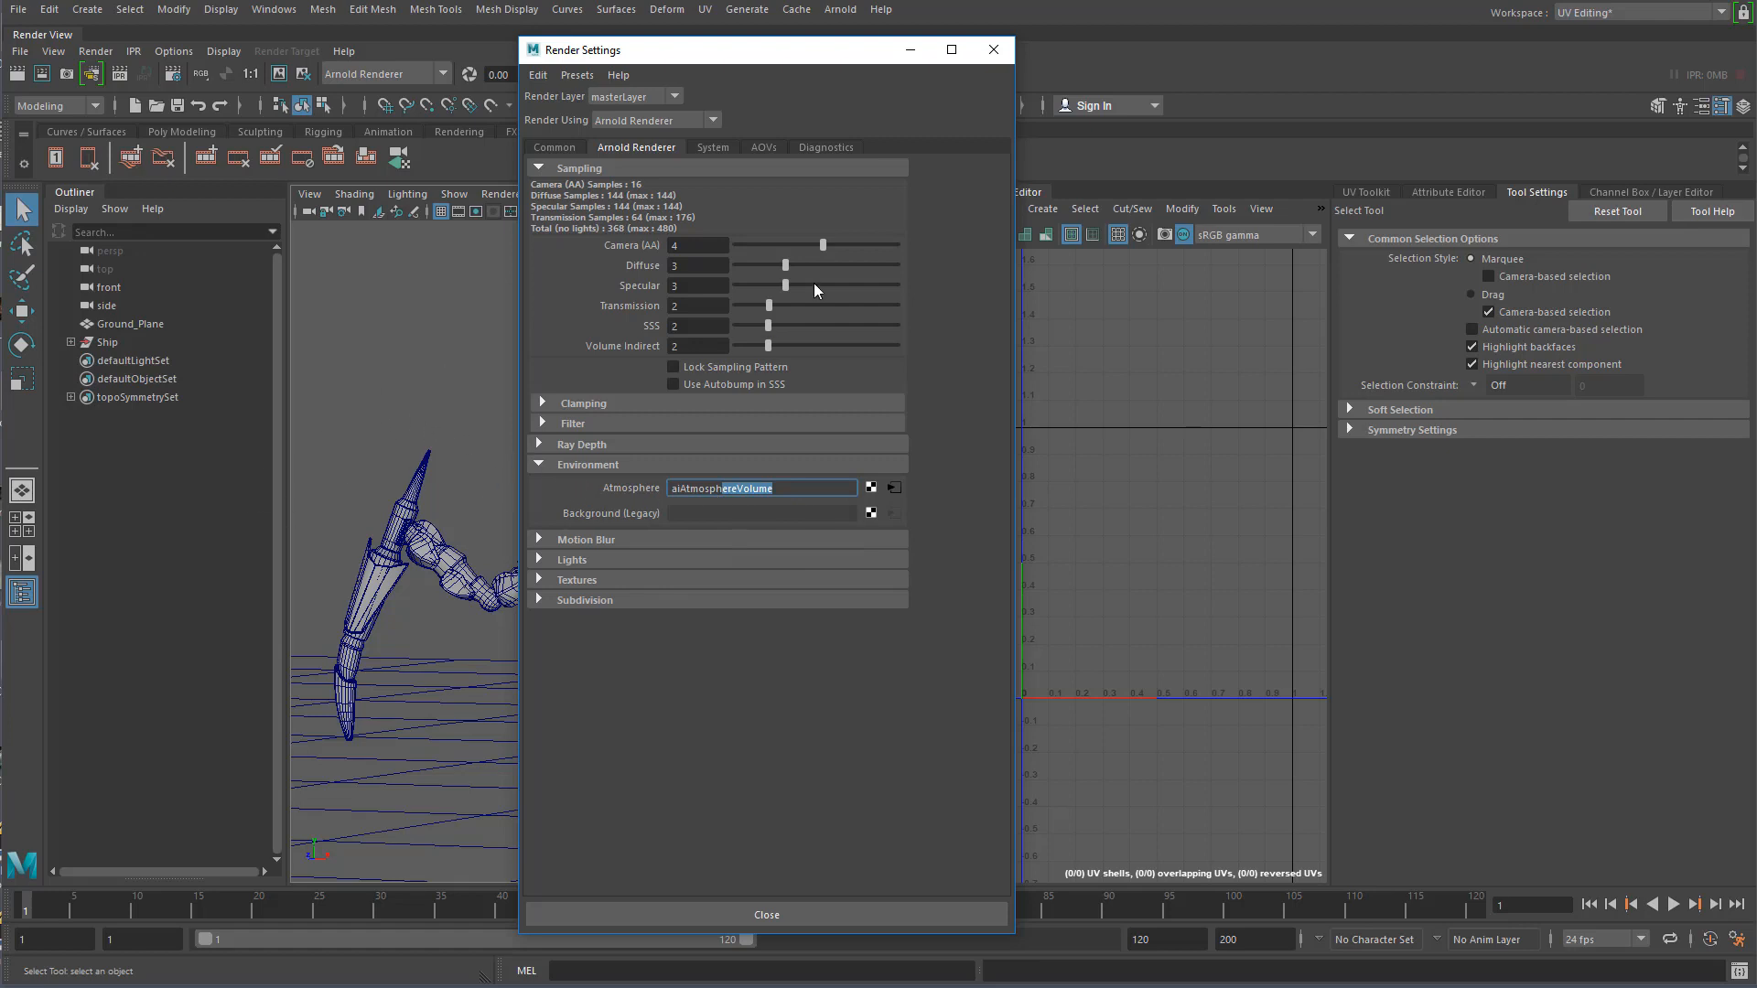
{"action": "left_click", "coordinate": [555, 147]}
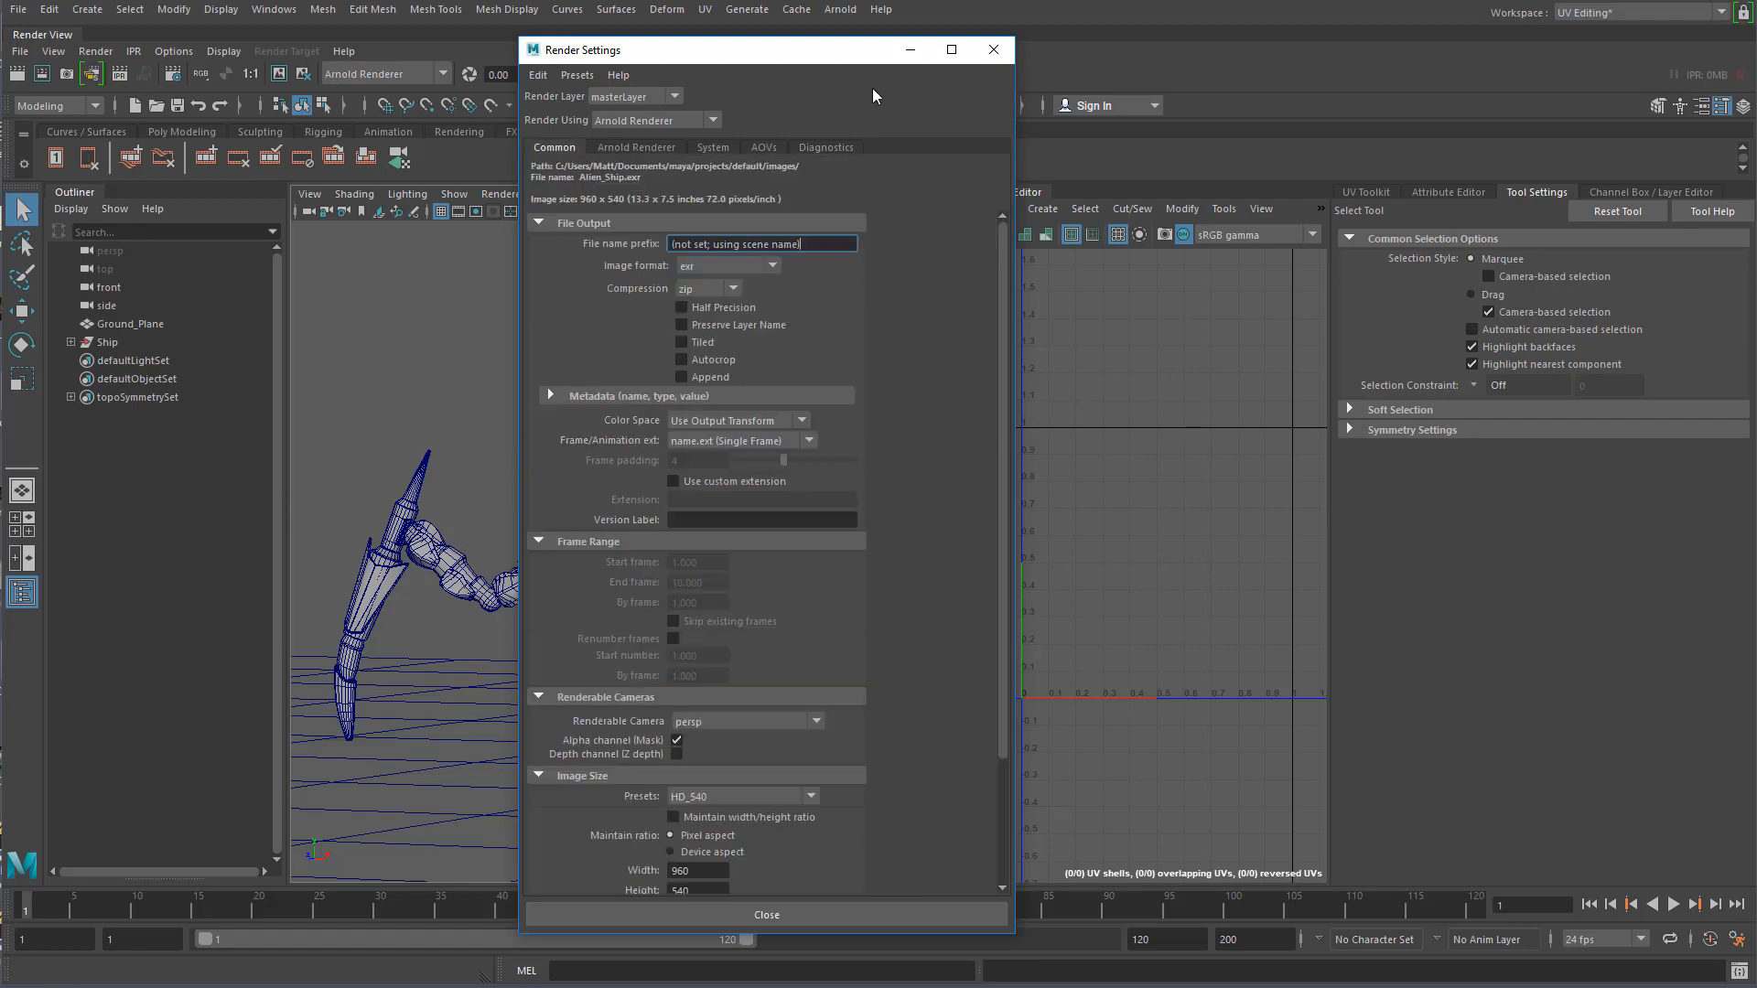
{"action": "left_click", "coordinate": [993, 50]}
- Select the ship's main body and show its lambert1 material attributes
{"action": "left_click_drag", "start_coordinate": [555, 531], "coordinate": [513, 572], "text": "alt"}
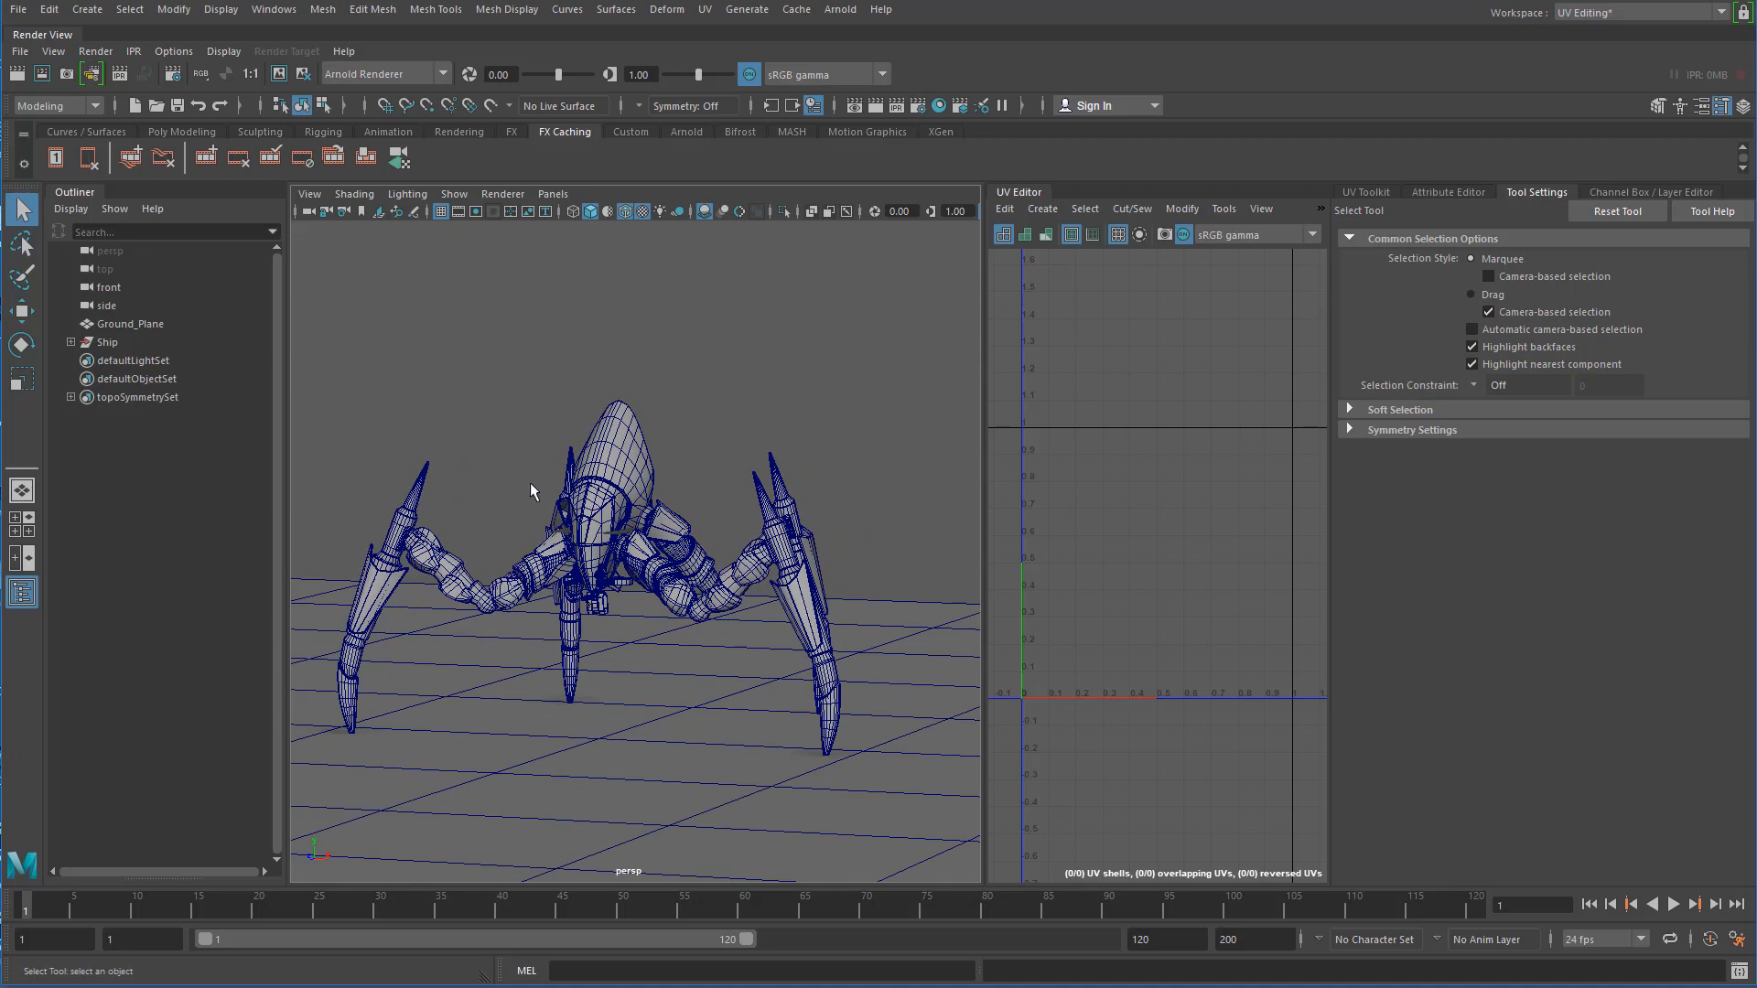
{"action": "left_click", "coordinate": [619, 435]}
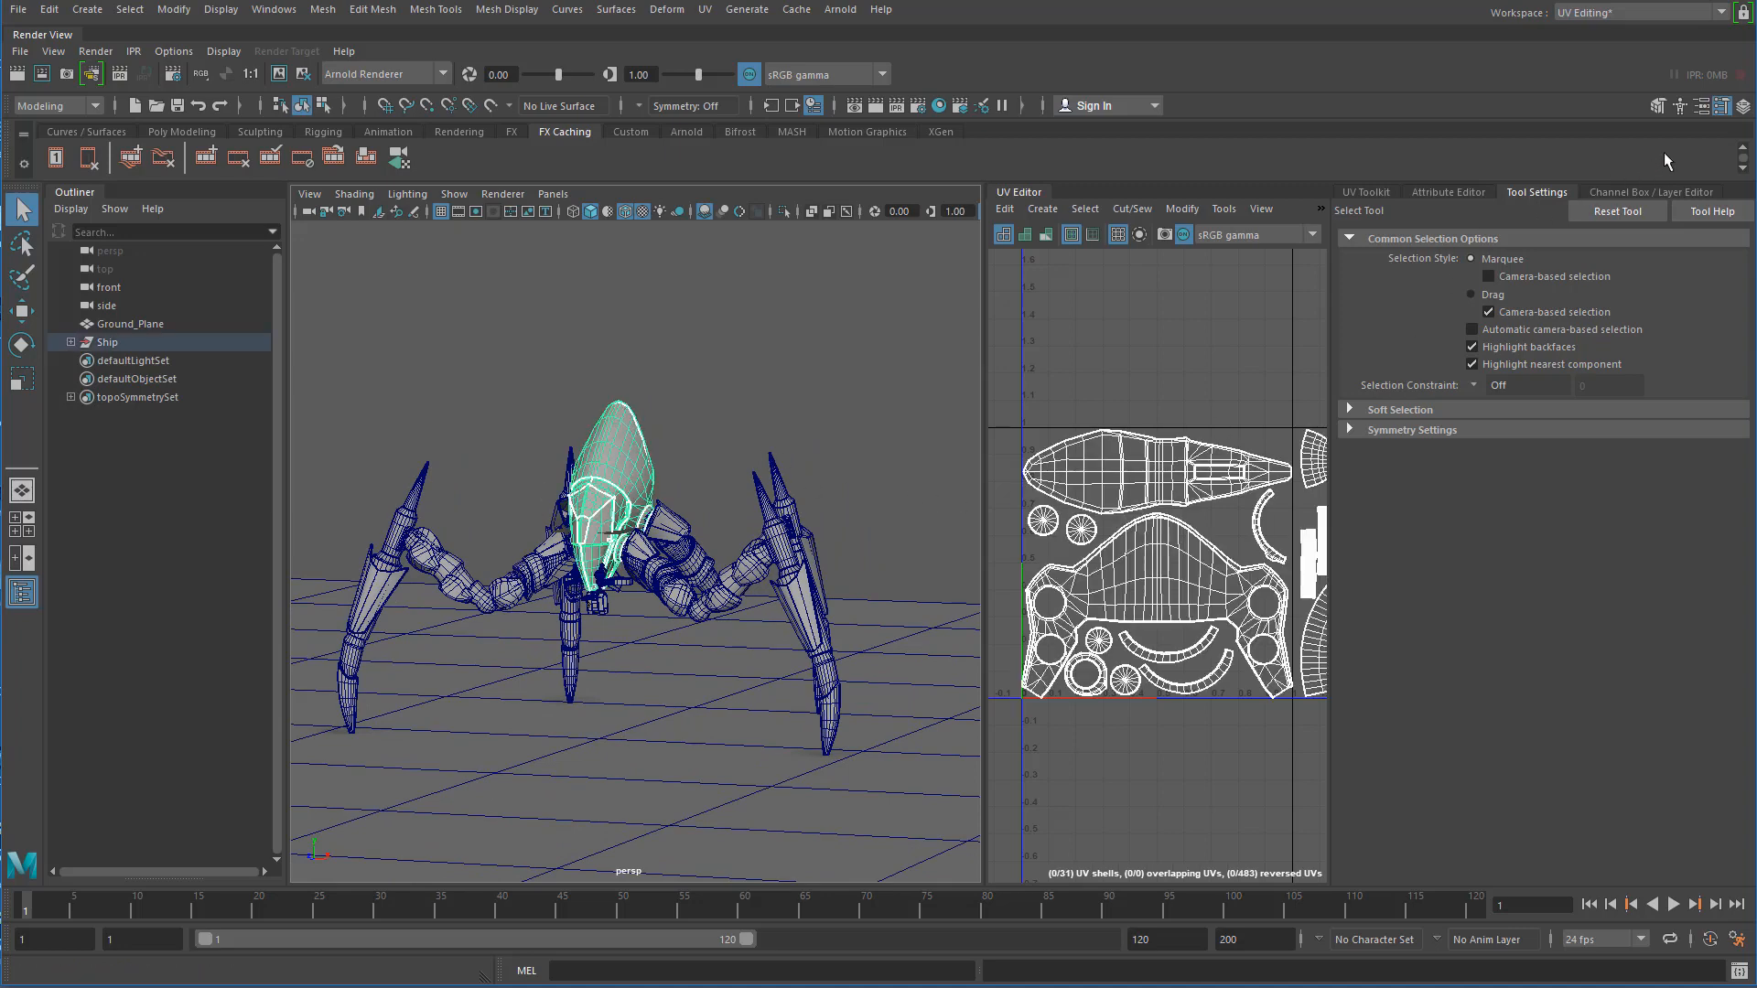
{"action": "left_click", "coordinate": [1701, 106]}
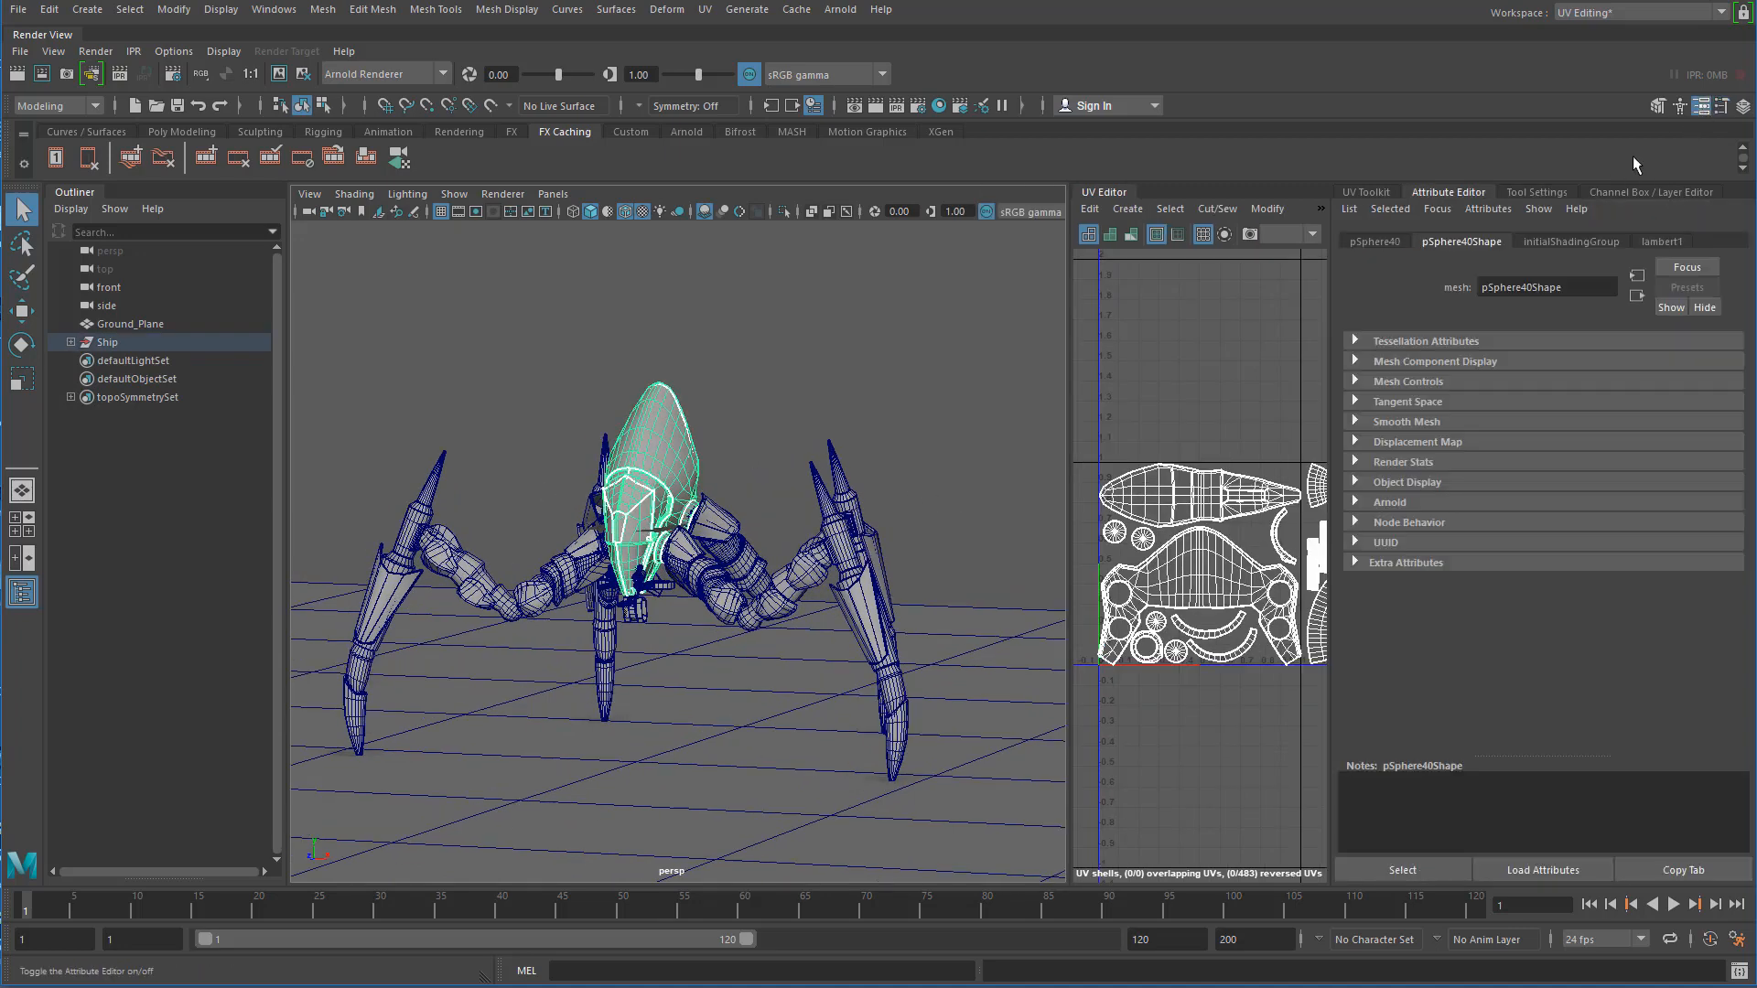
{"action": "left_click", "coordinate": [1664, 240]}
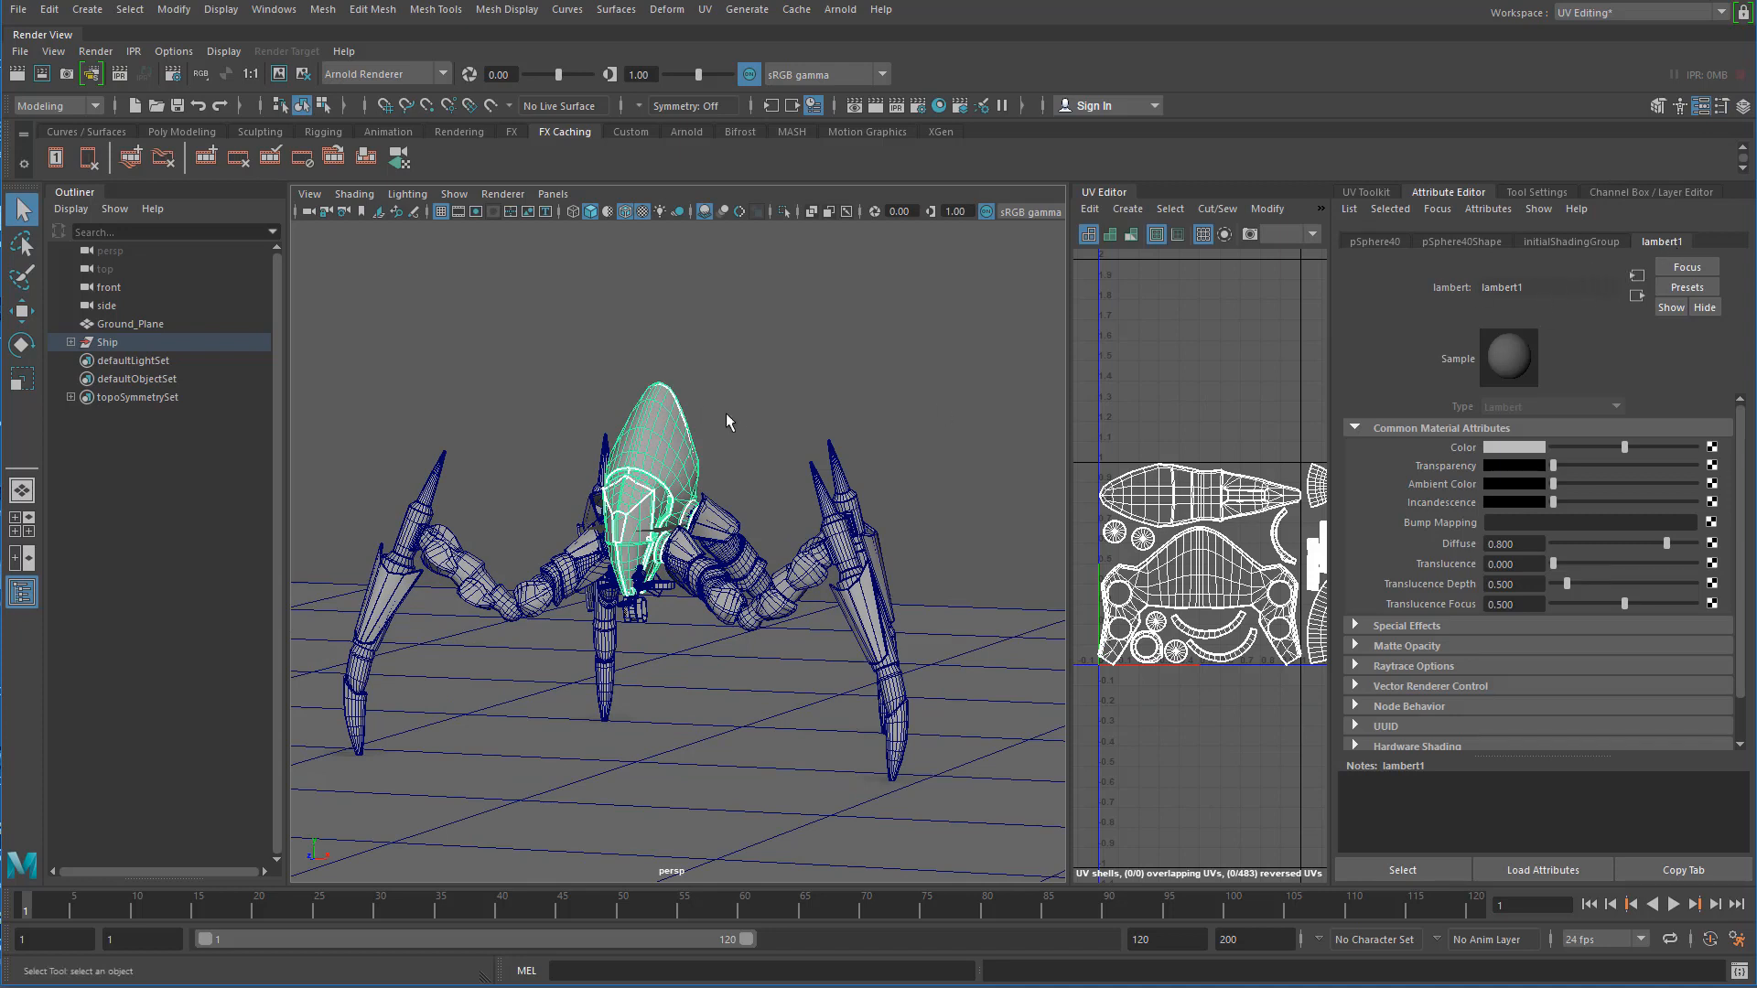
- Try selecting the ship's body and all of the scene geometry at once, and clear the selection
{"action": "left_click", "coordinate": [323, 353]}
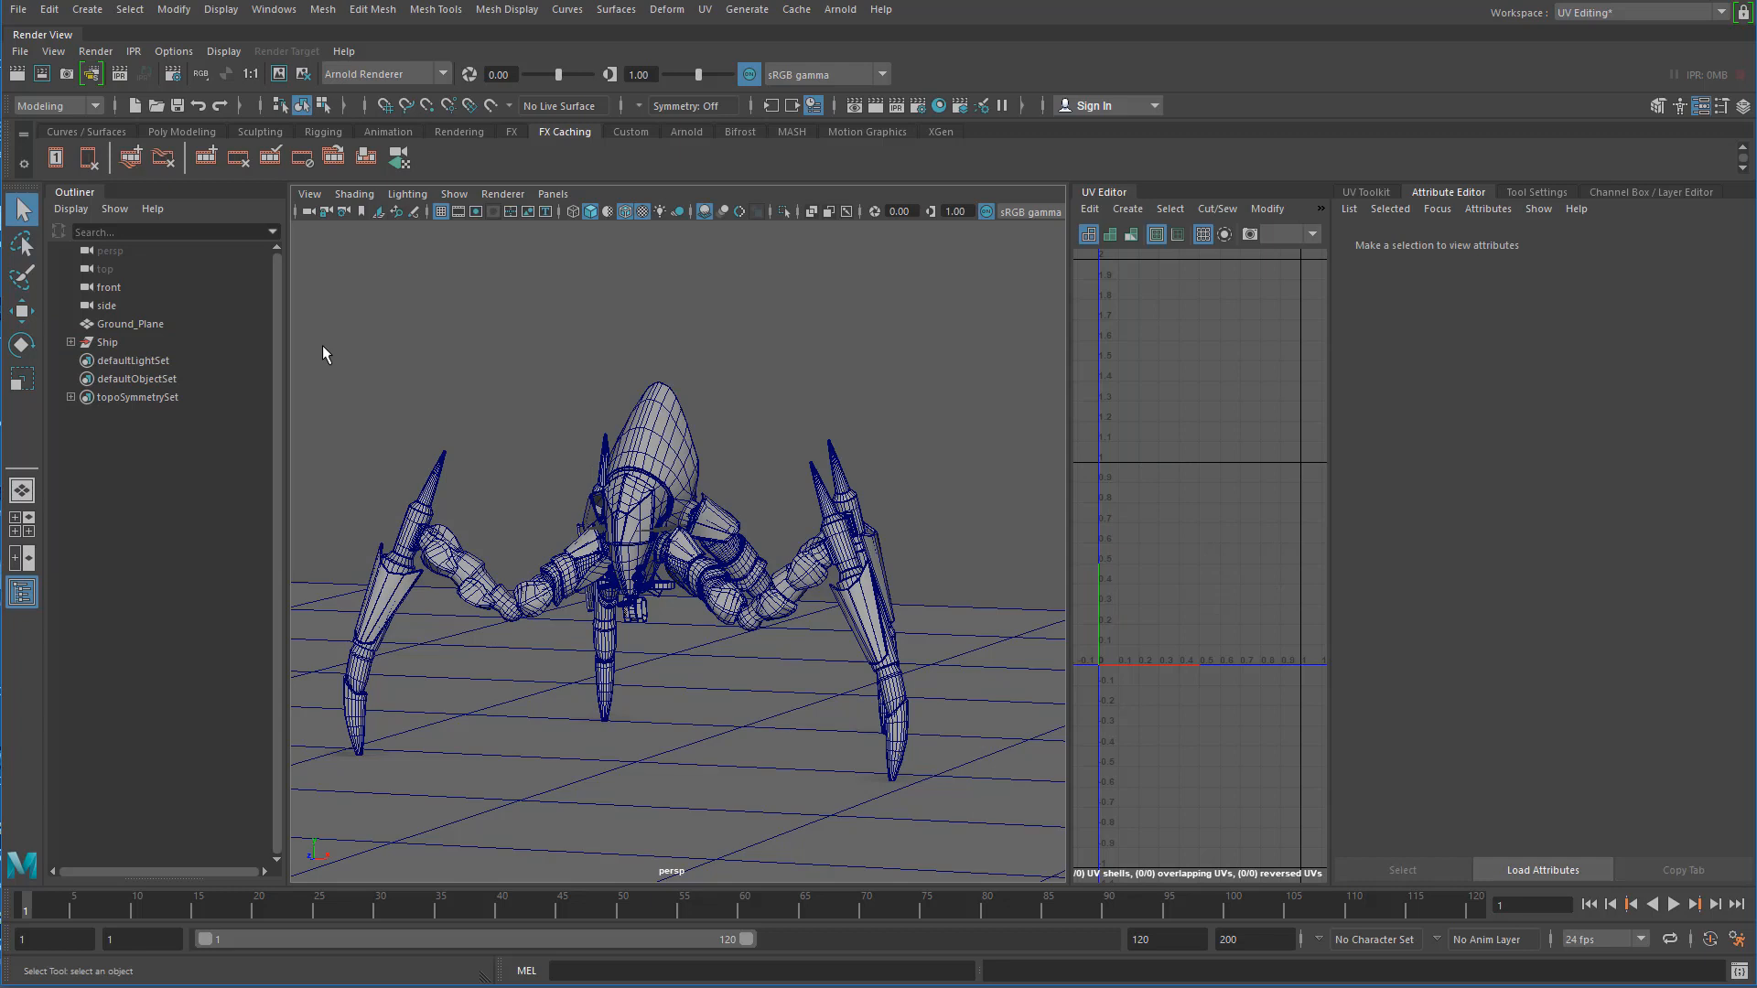
{"action": "left_click", "coordinate": [687, 435]}
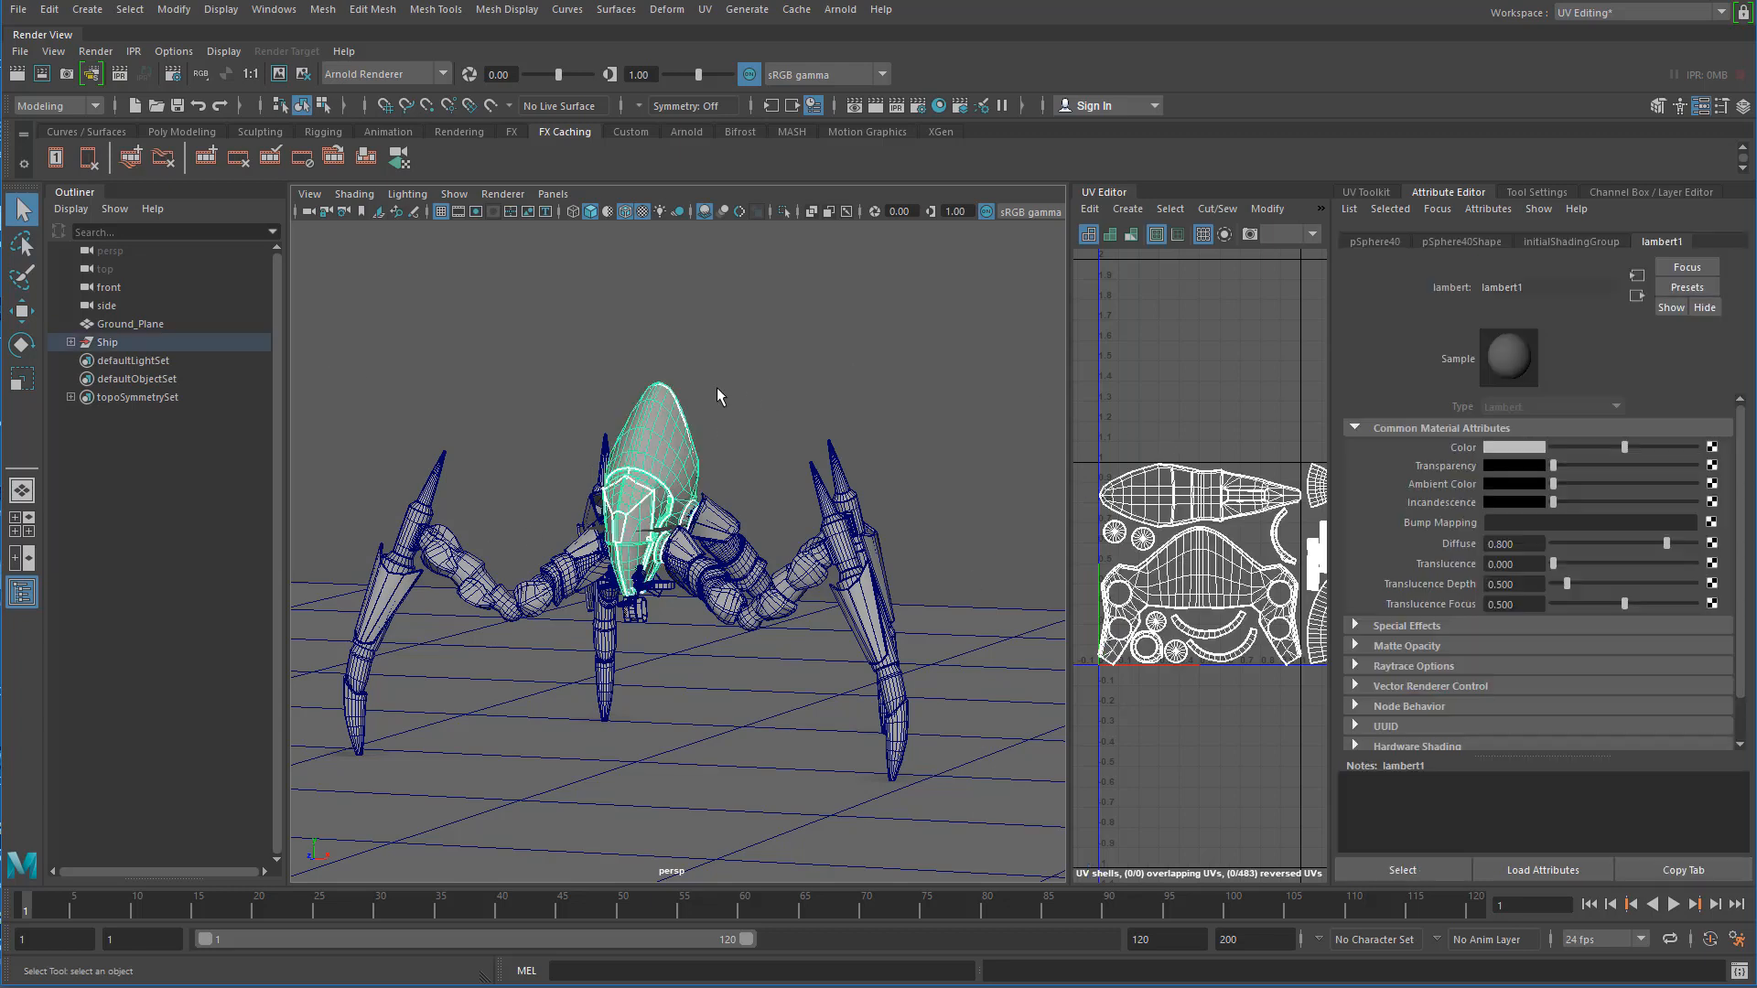
{"action": "left_click", "coordinate": [745, 453]}
{"action": "left_click_drag", "start_coordinate": [349, 371], "coordinate": [965, 759]}
{"action": "left_click", "coordinate": [694, 388]}
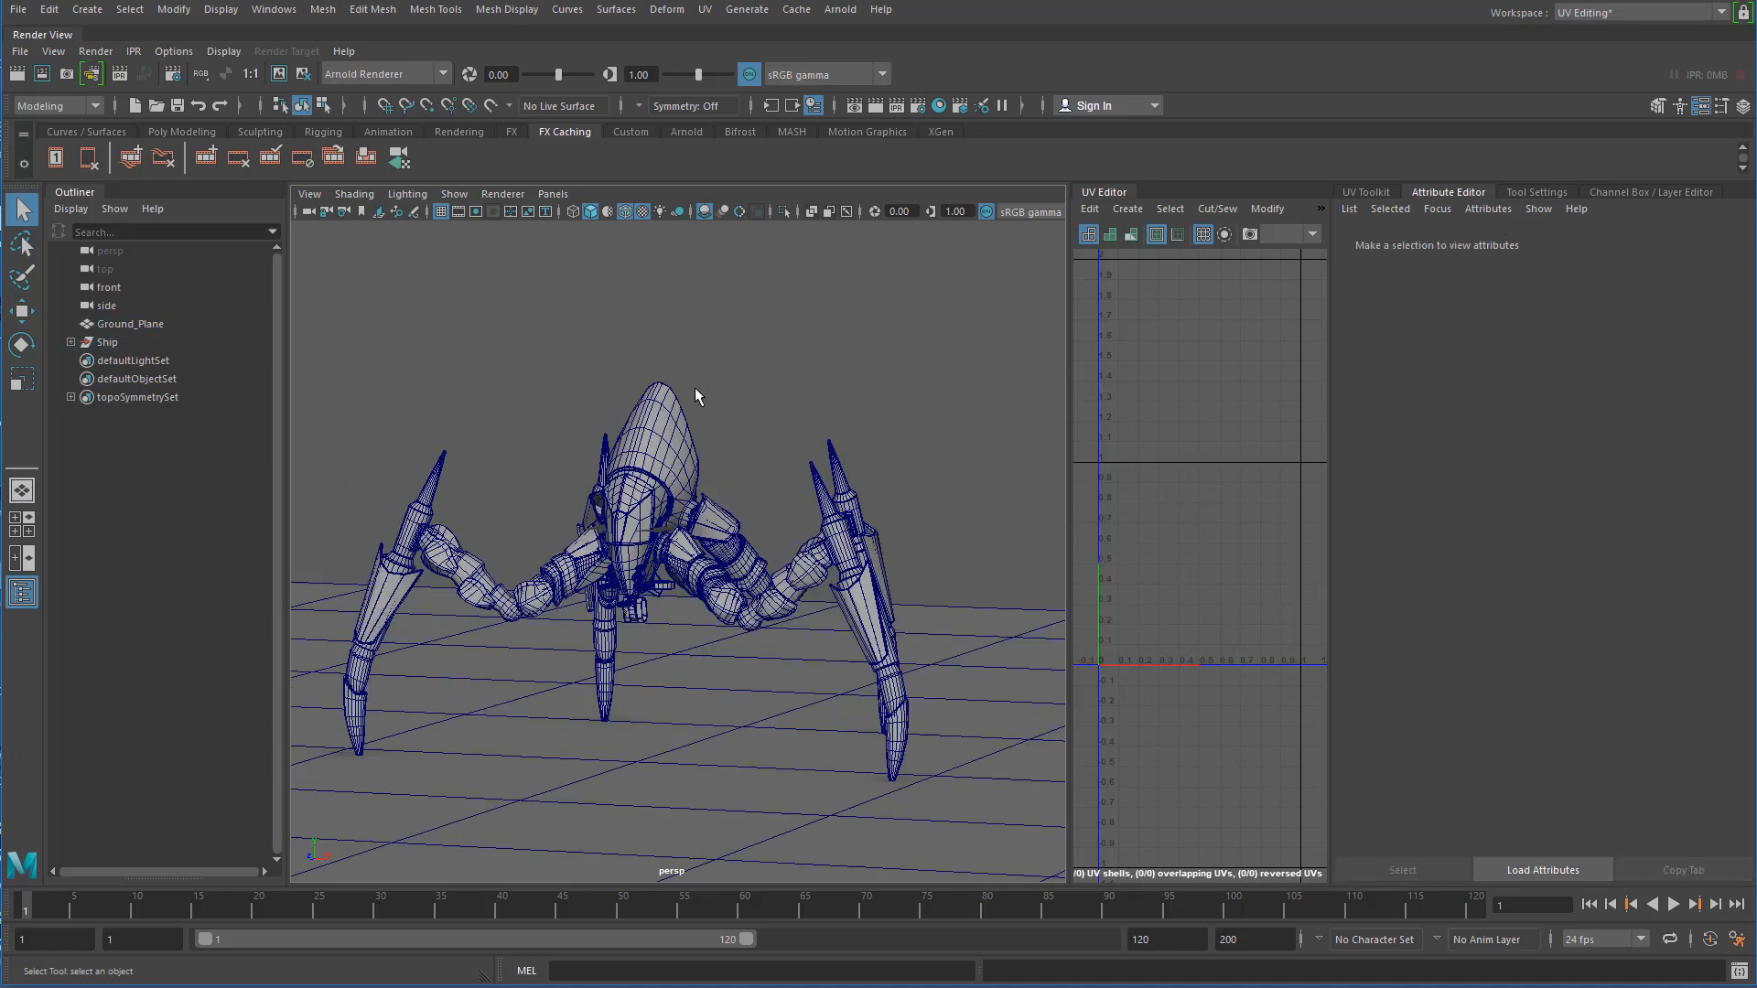
{"action": "left_click_drag", "start_coordinate": [346, 383], "coordinate": [948, 742]}
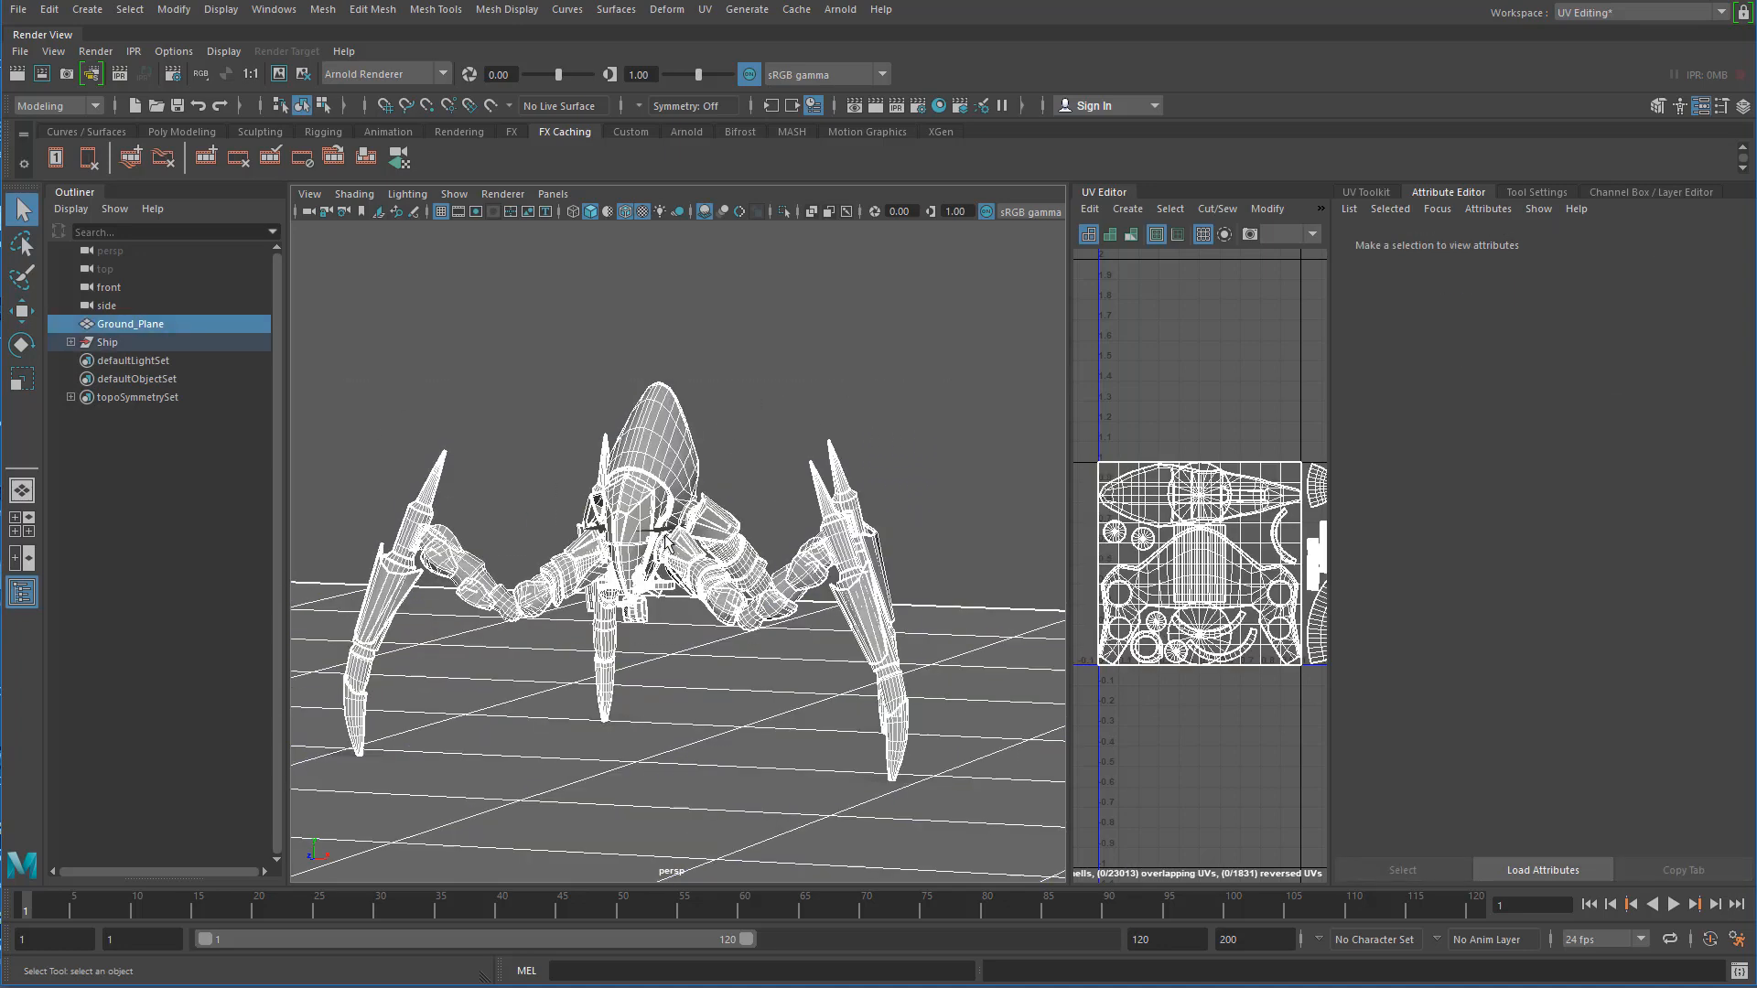
{"action": "left_click", "coordinate": [370, 405]}
{"action": "left_click_drag", "start_coordinate": [336, 390], "coordinate": [919, 778]}
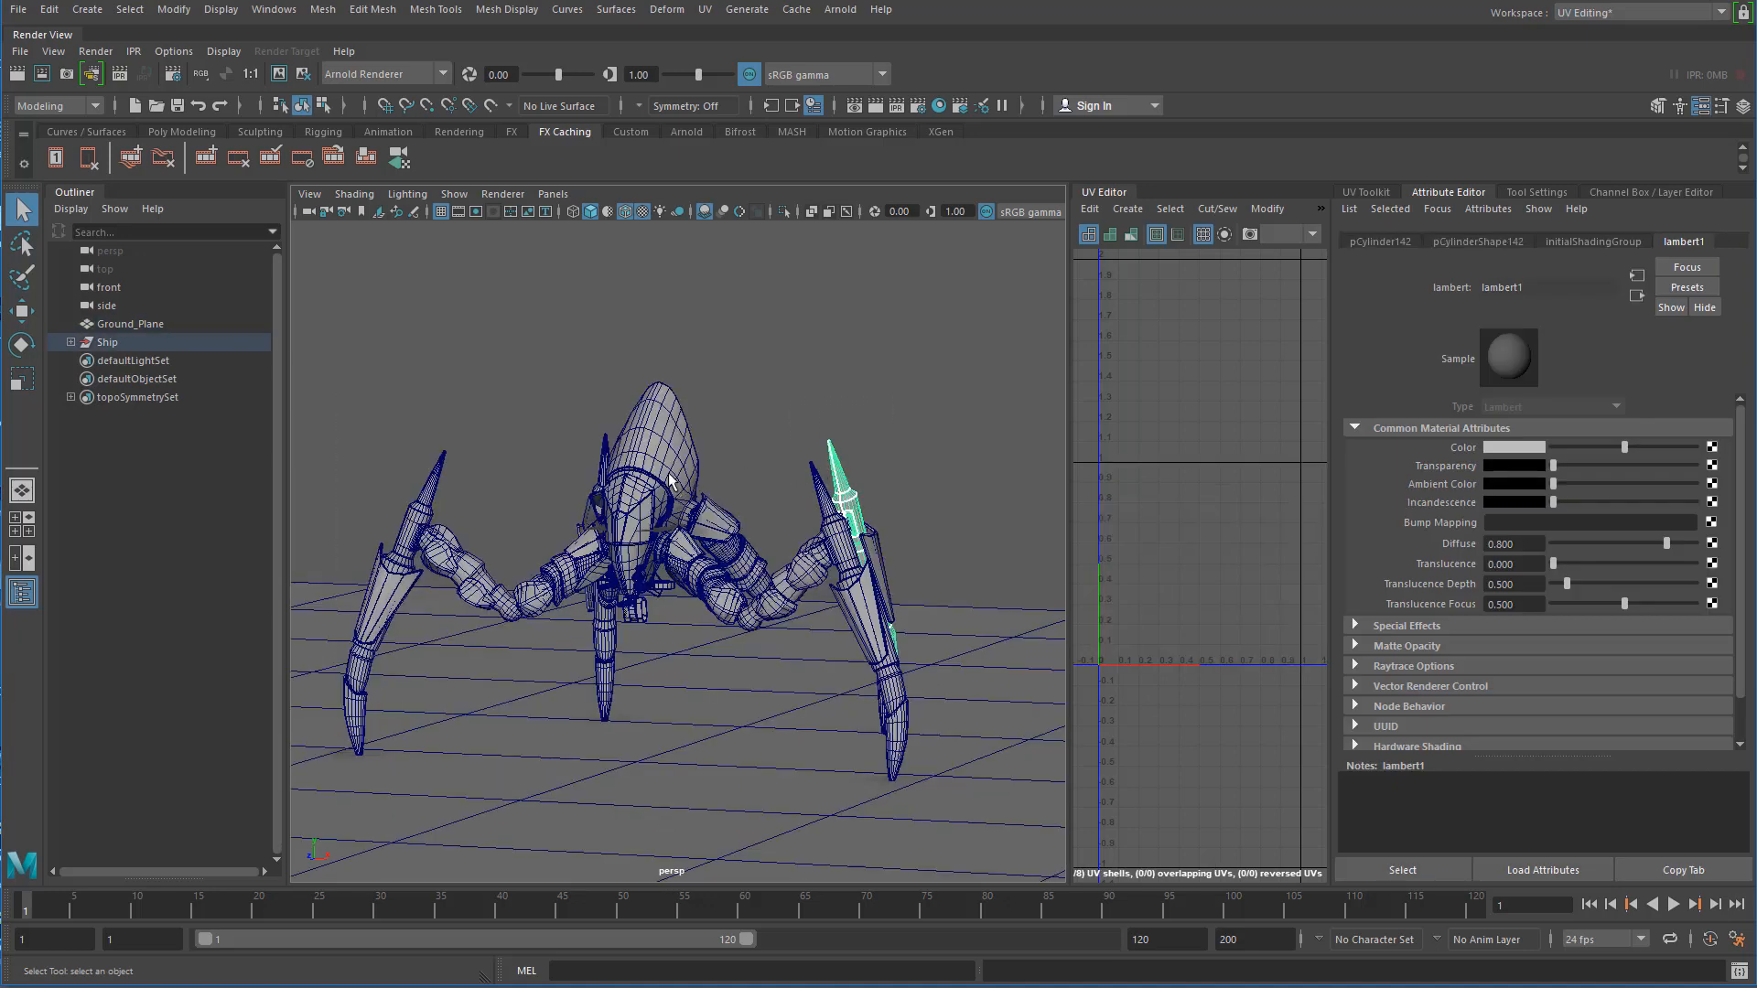
{"action": "left_click", "coordinate": [722, 382]}
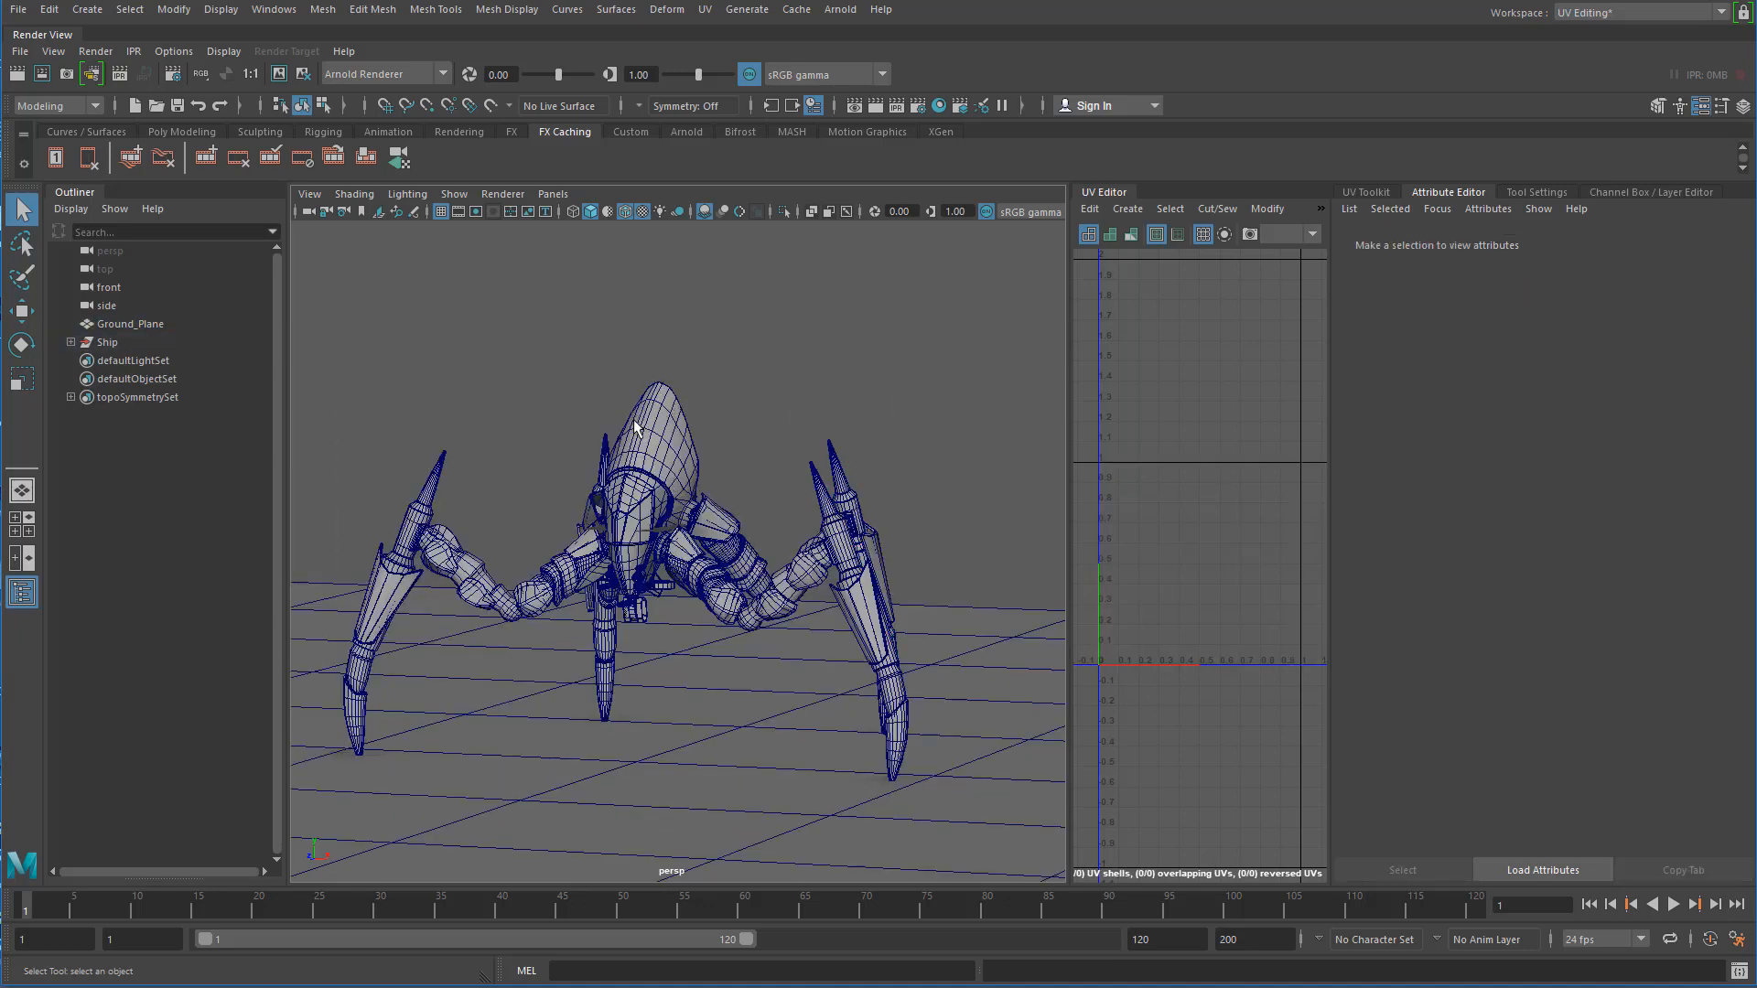
{"action": "mouse_move", "coordinate": [520, 582]}
{"action": "left_mouse_down", "text": "alt"}
{"action": "mouse_move", "coordinate": [599, 565]}
{"action": "mouse_move", "coordinate": [526, 563]}
{"action": "left_mouse_up", "text": "alt"}
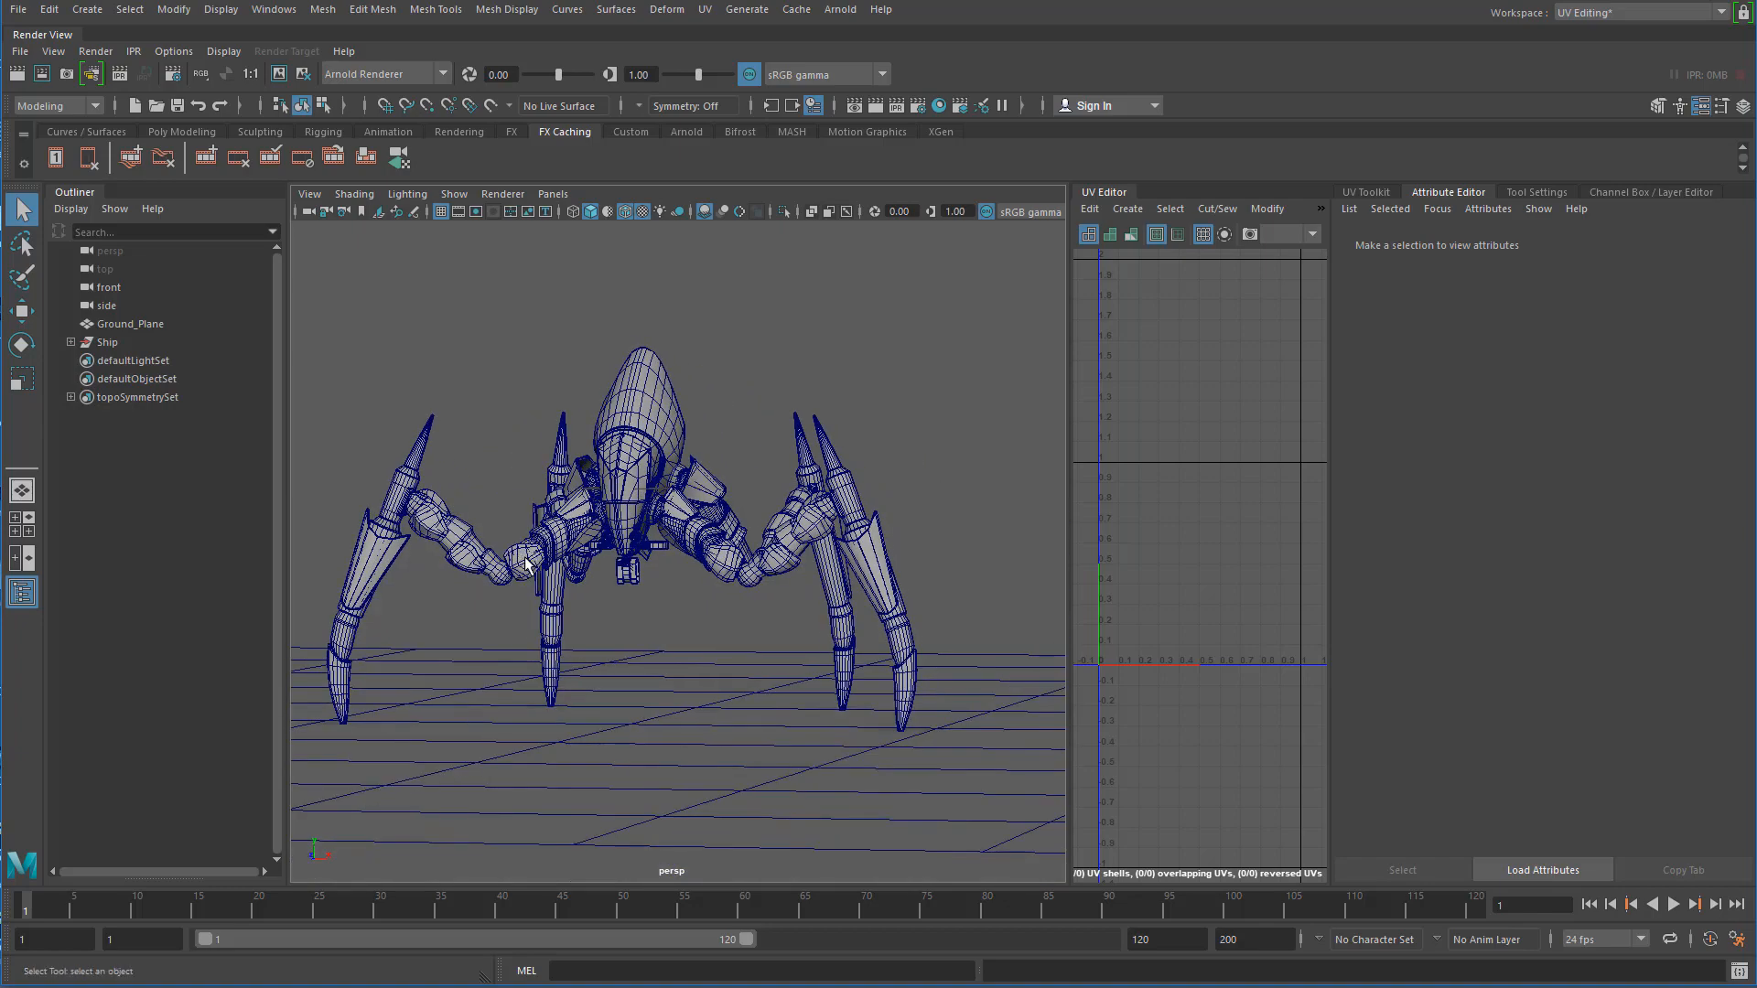
{"action": "middle_click_drag", "start_coordinate": [543, 488], "coordinate": [579, 491], "text": "alt"}
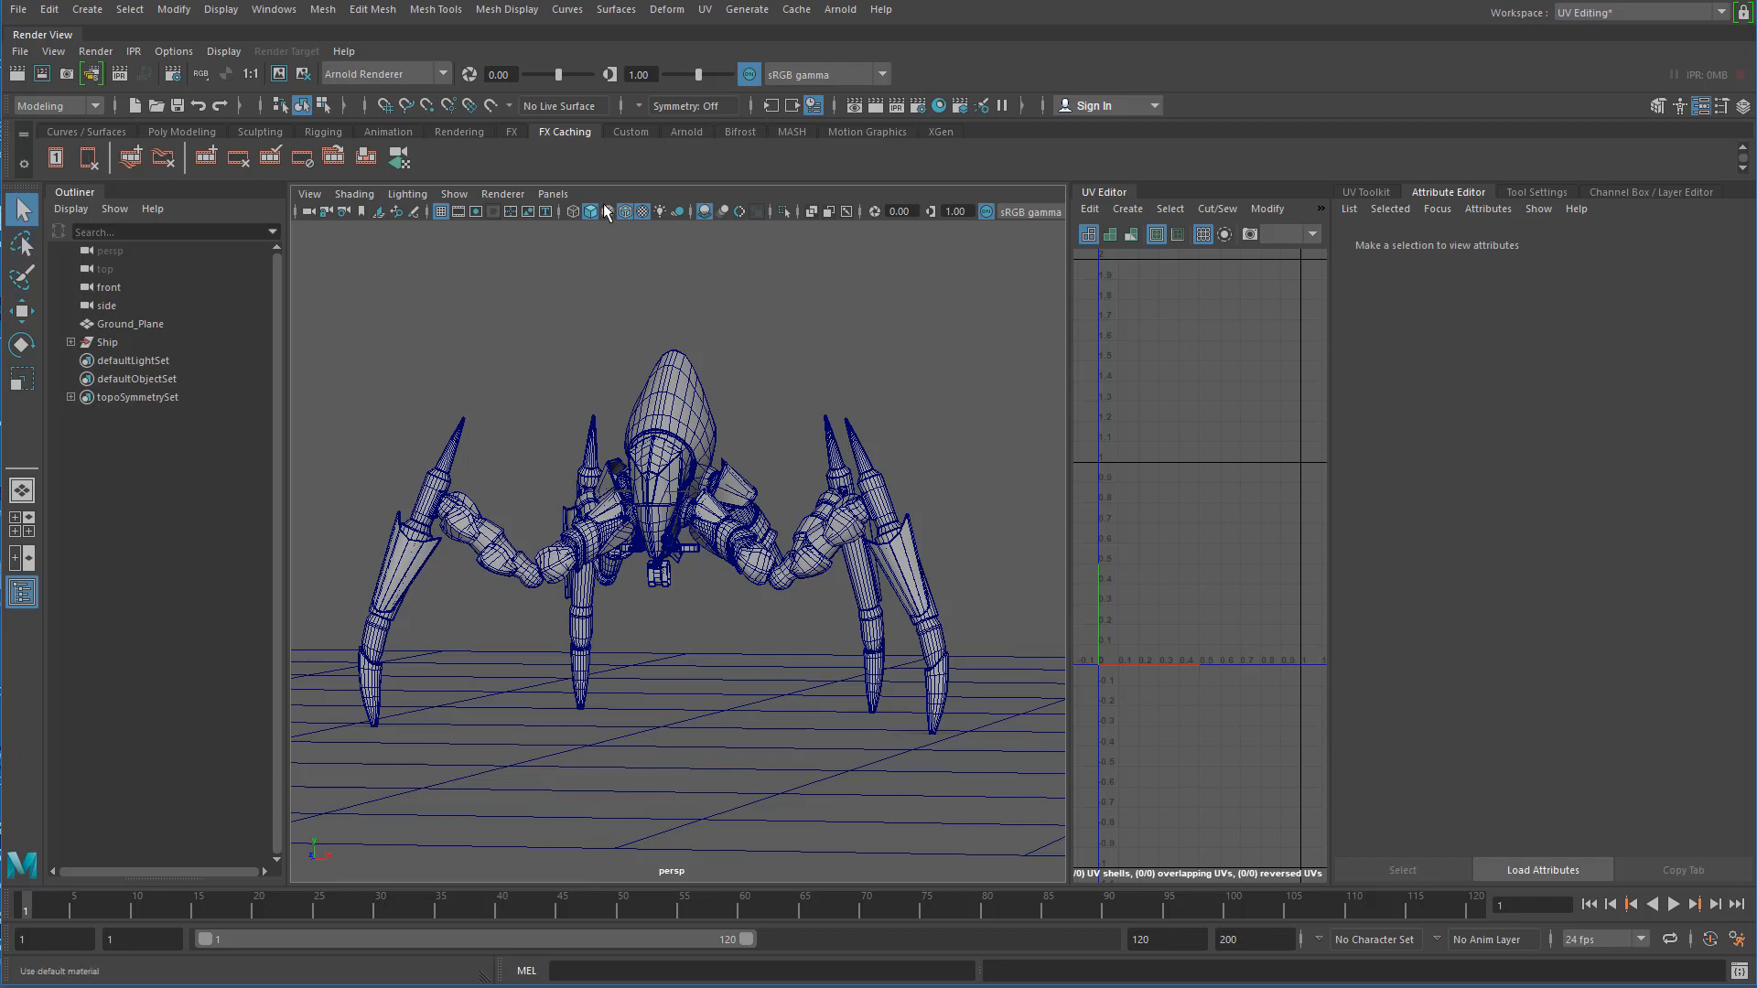
{"action": "left_click", "coordinate": [840, 9]}
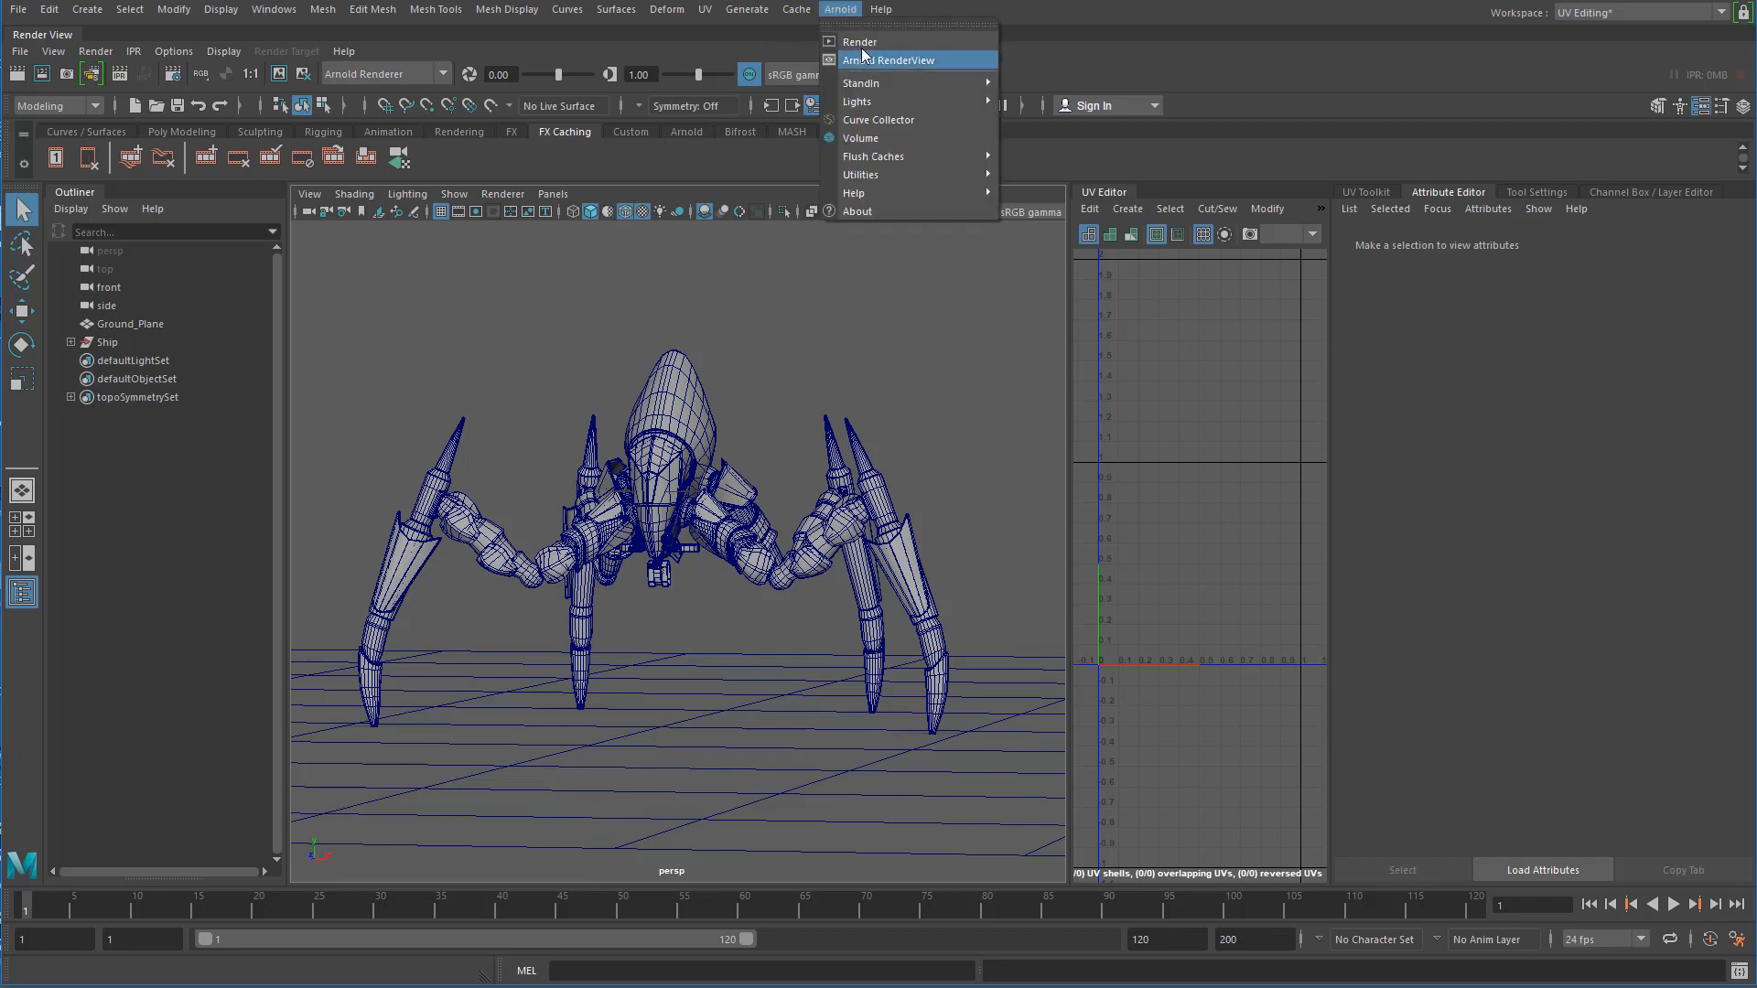
{"action": "left_click", "coordinate": [870, 399]}
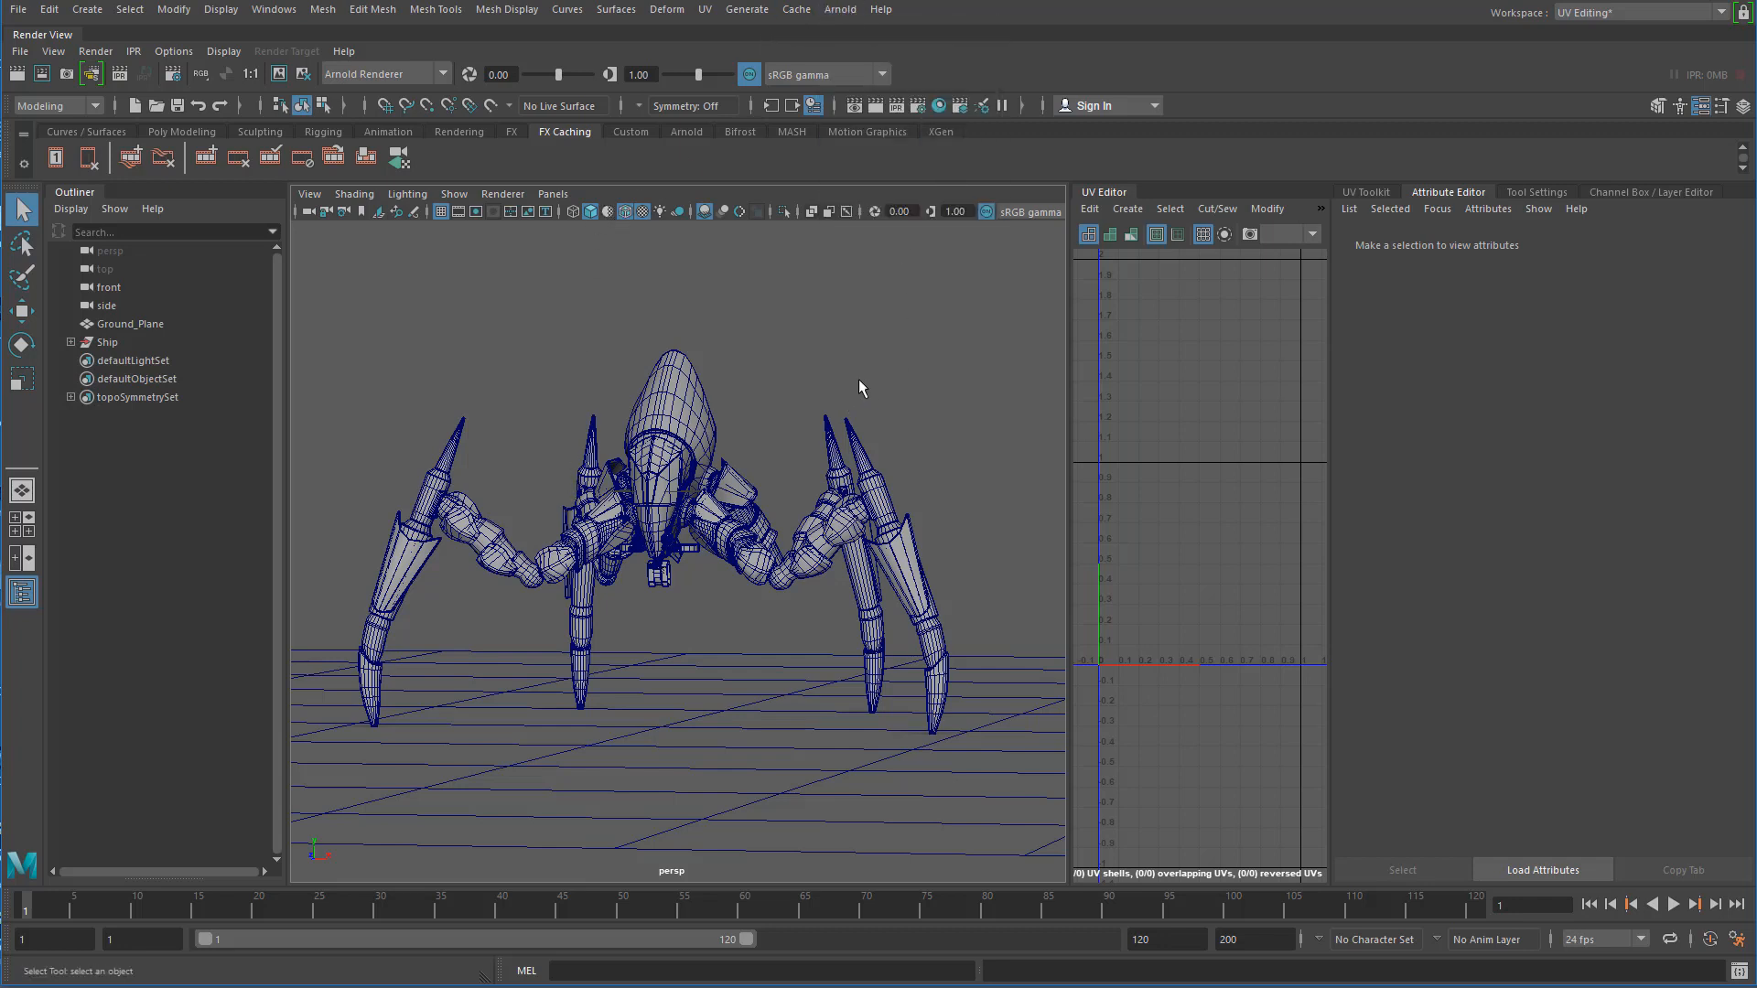
{"action": "left_click", "coordinate": [840, 9]}
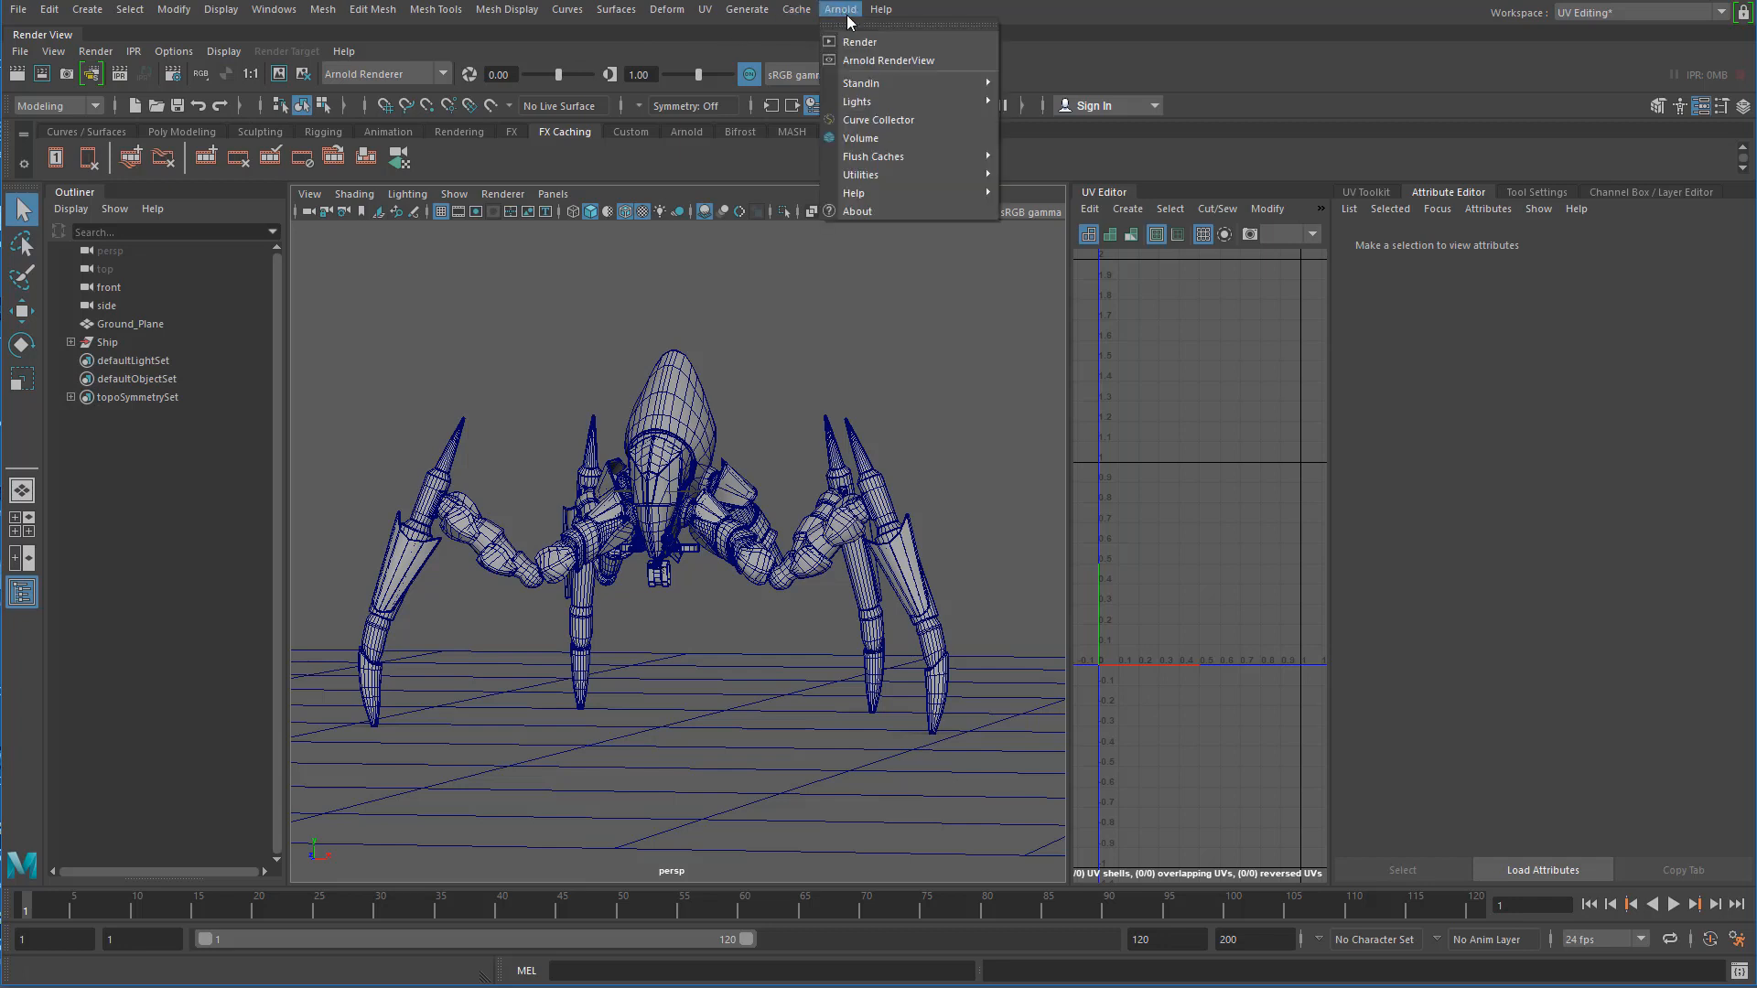
{"action": "left_click", "coordinate": [272, 13]}
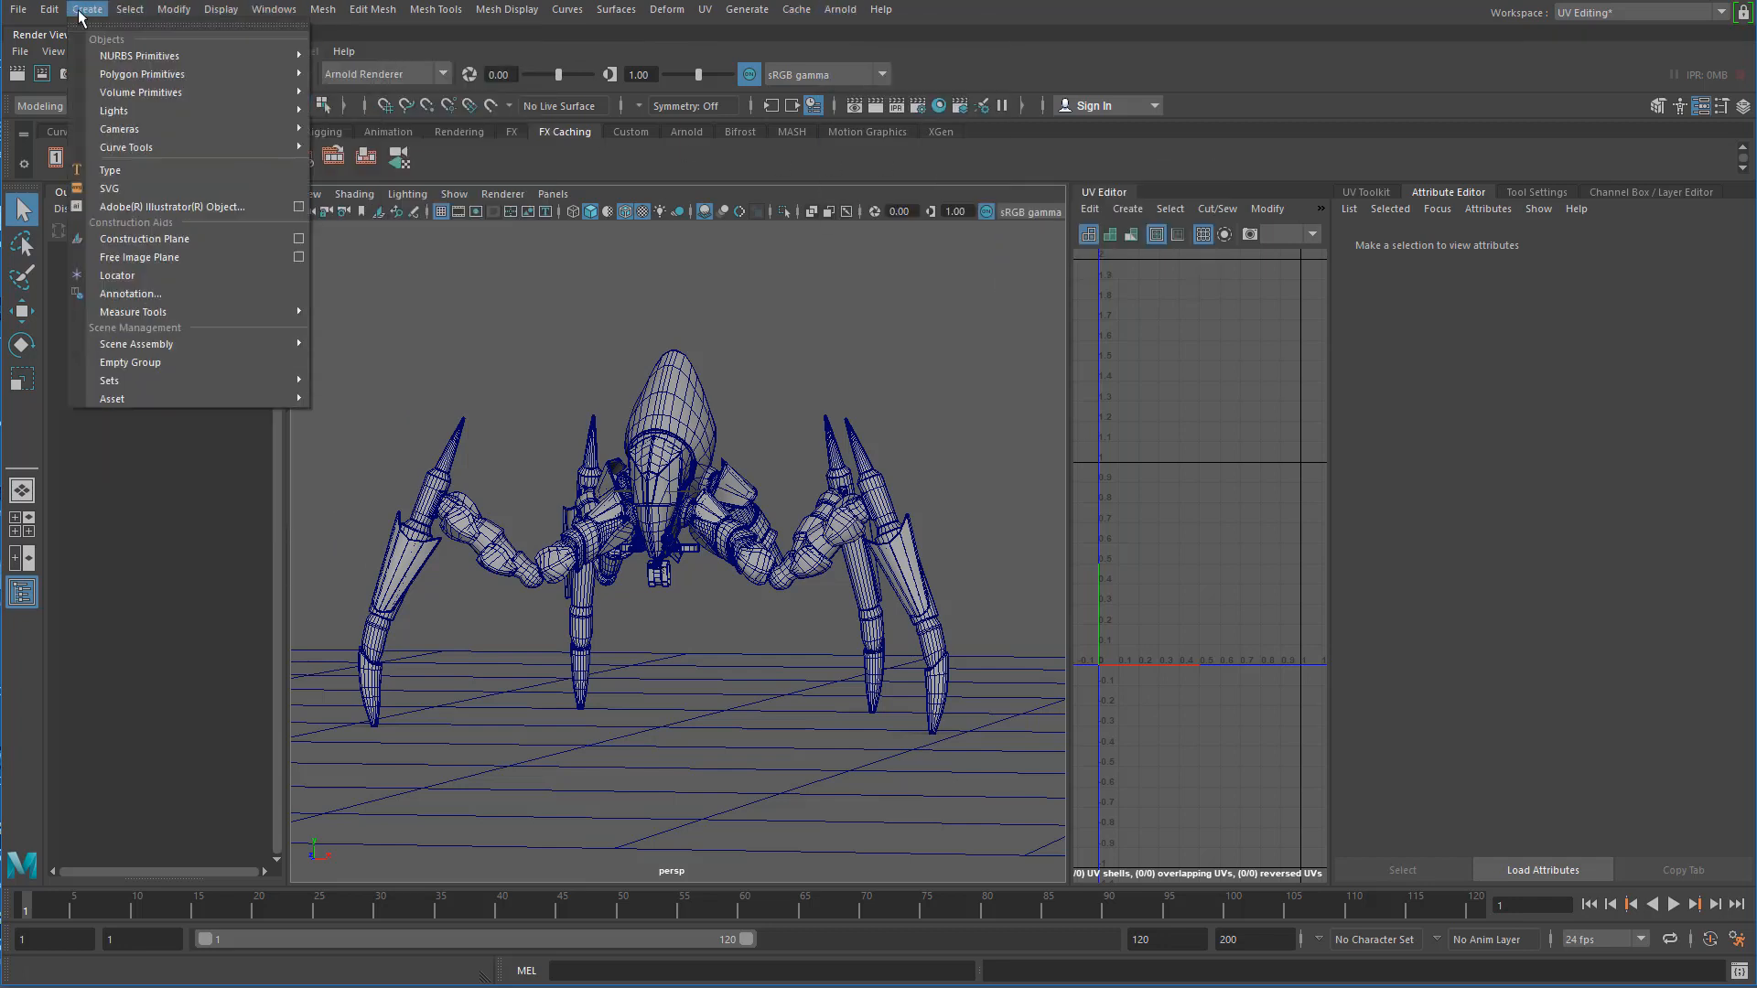
- Create an Arnold area light in the scene and close the floating list of lights
{"action": "mouse_move", "coordinate": [147, 115]}
{"action": "left_click", "coordinate": [851, 16]}
{"action": "left_click", "coordinate": [851, 17]}
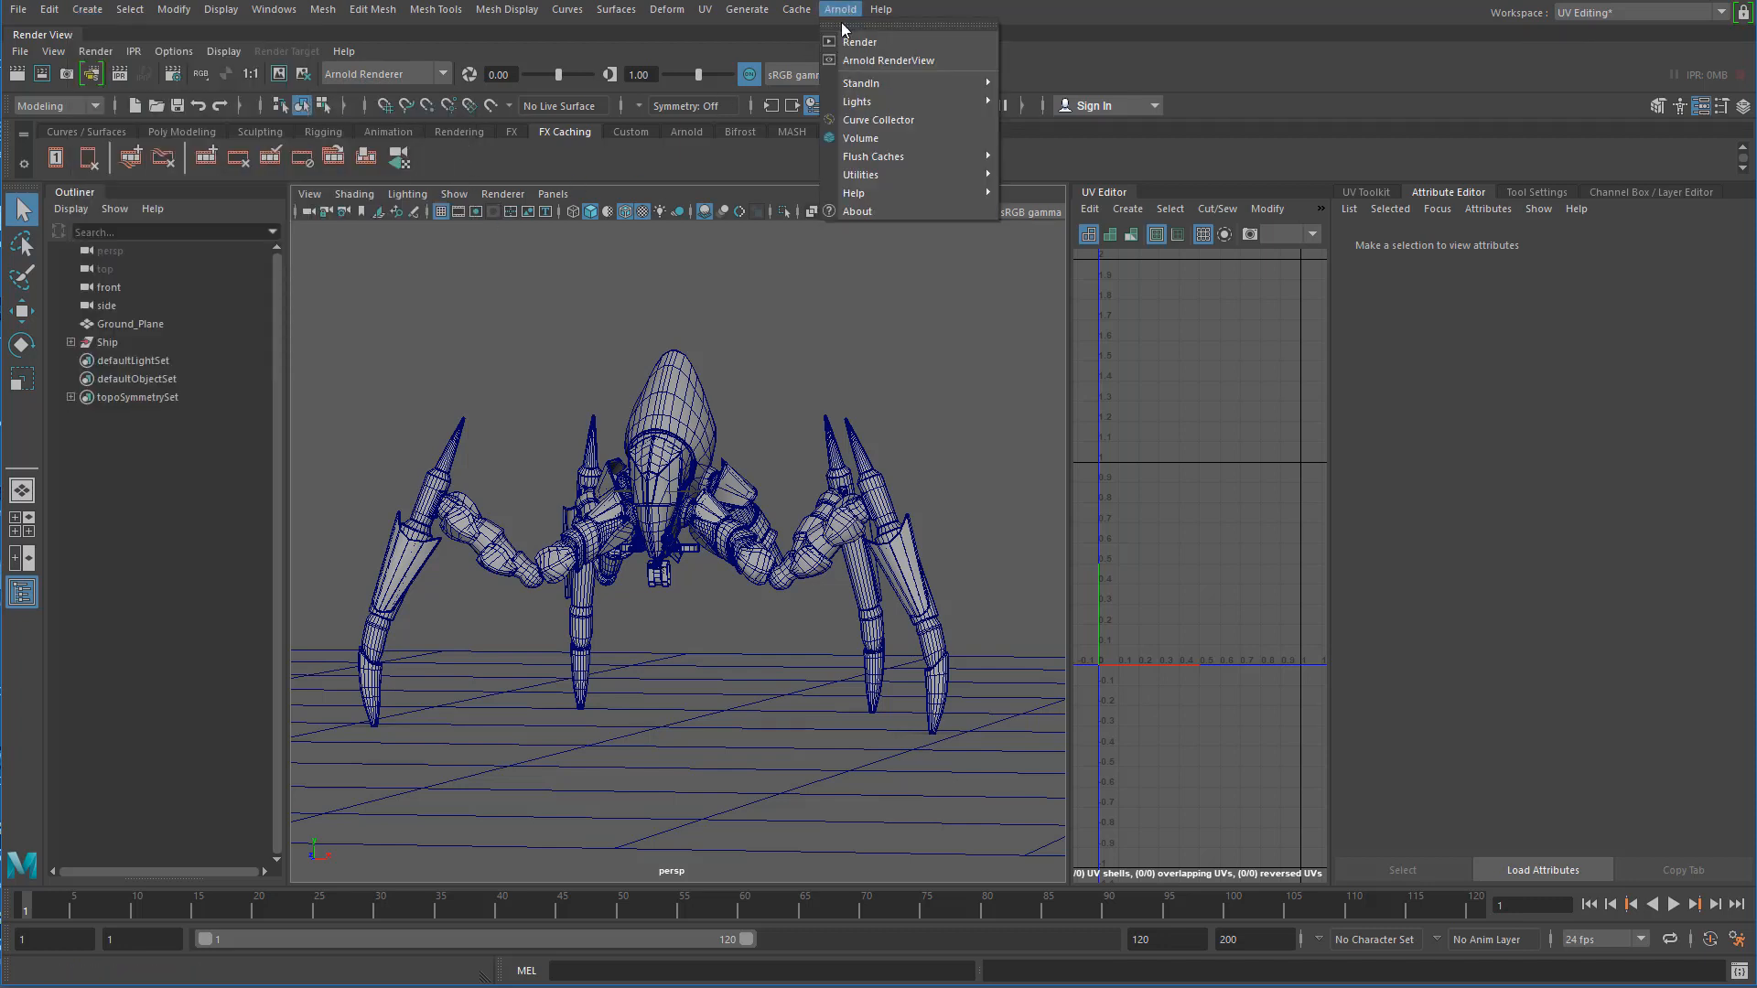
{"action": "mouse_move", "coordinate": [910, 101]}
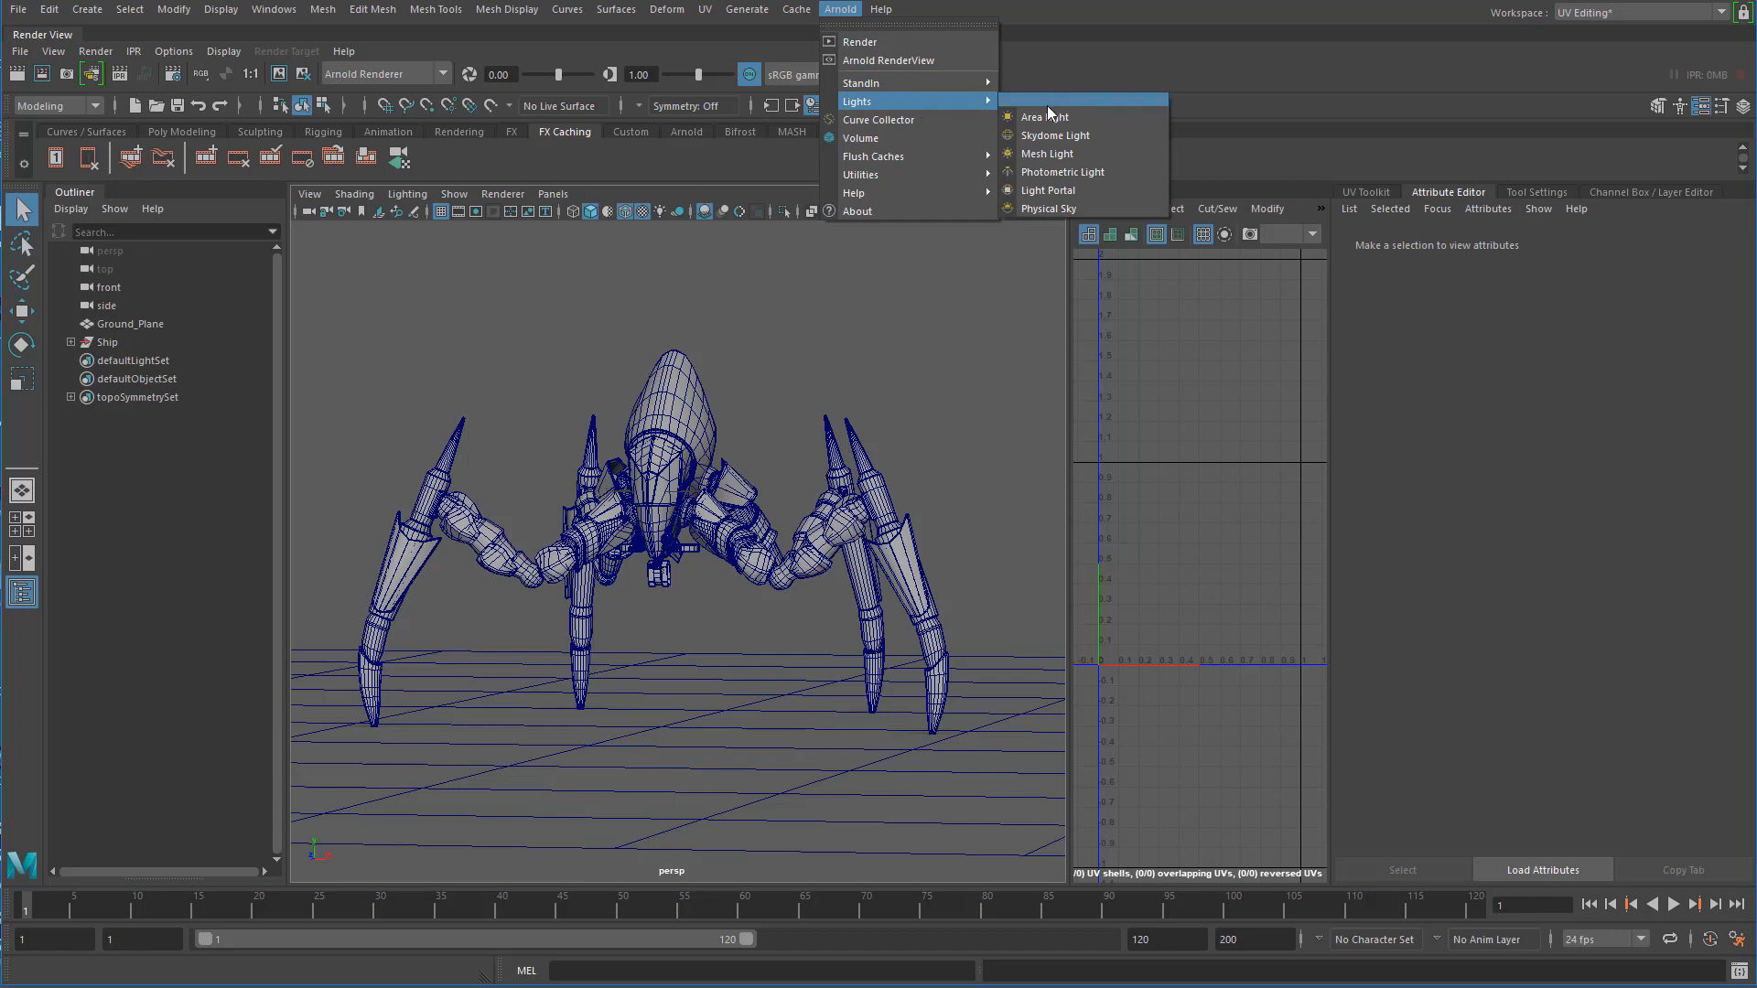
{"action": "left_click", "coordinate": [1095, 98]}
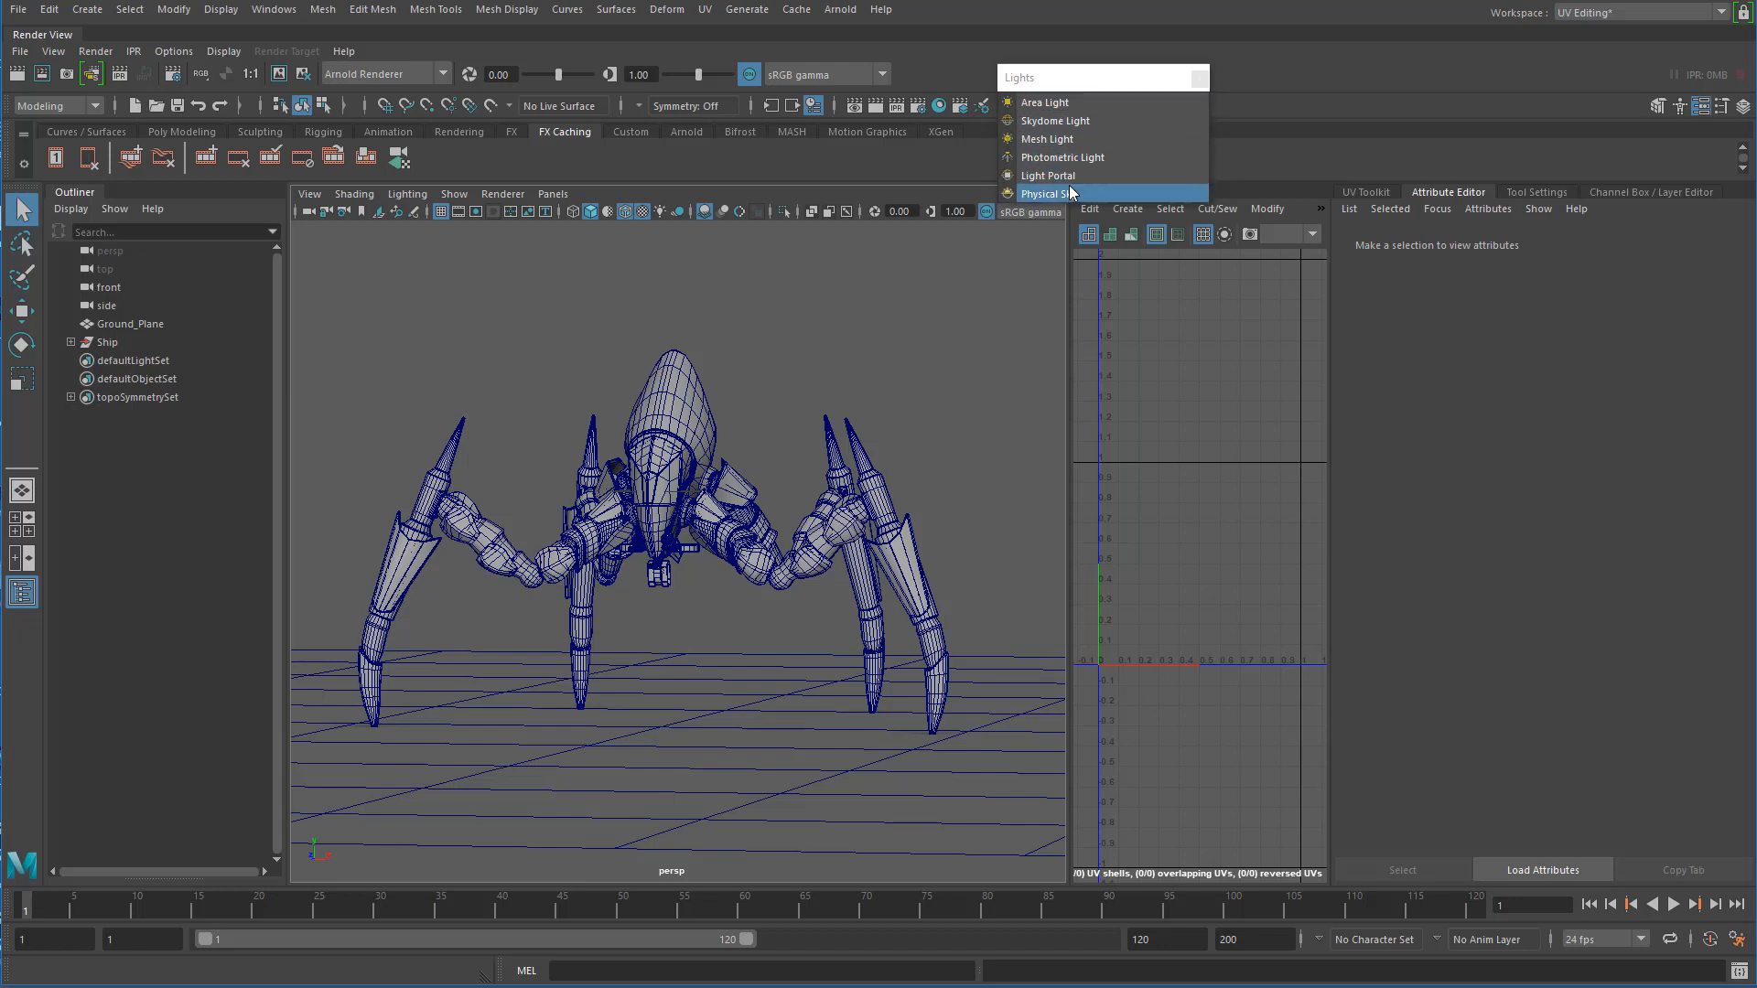
{"action": "left_click", "coordinate": [1065, 99]}
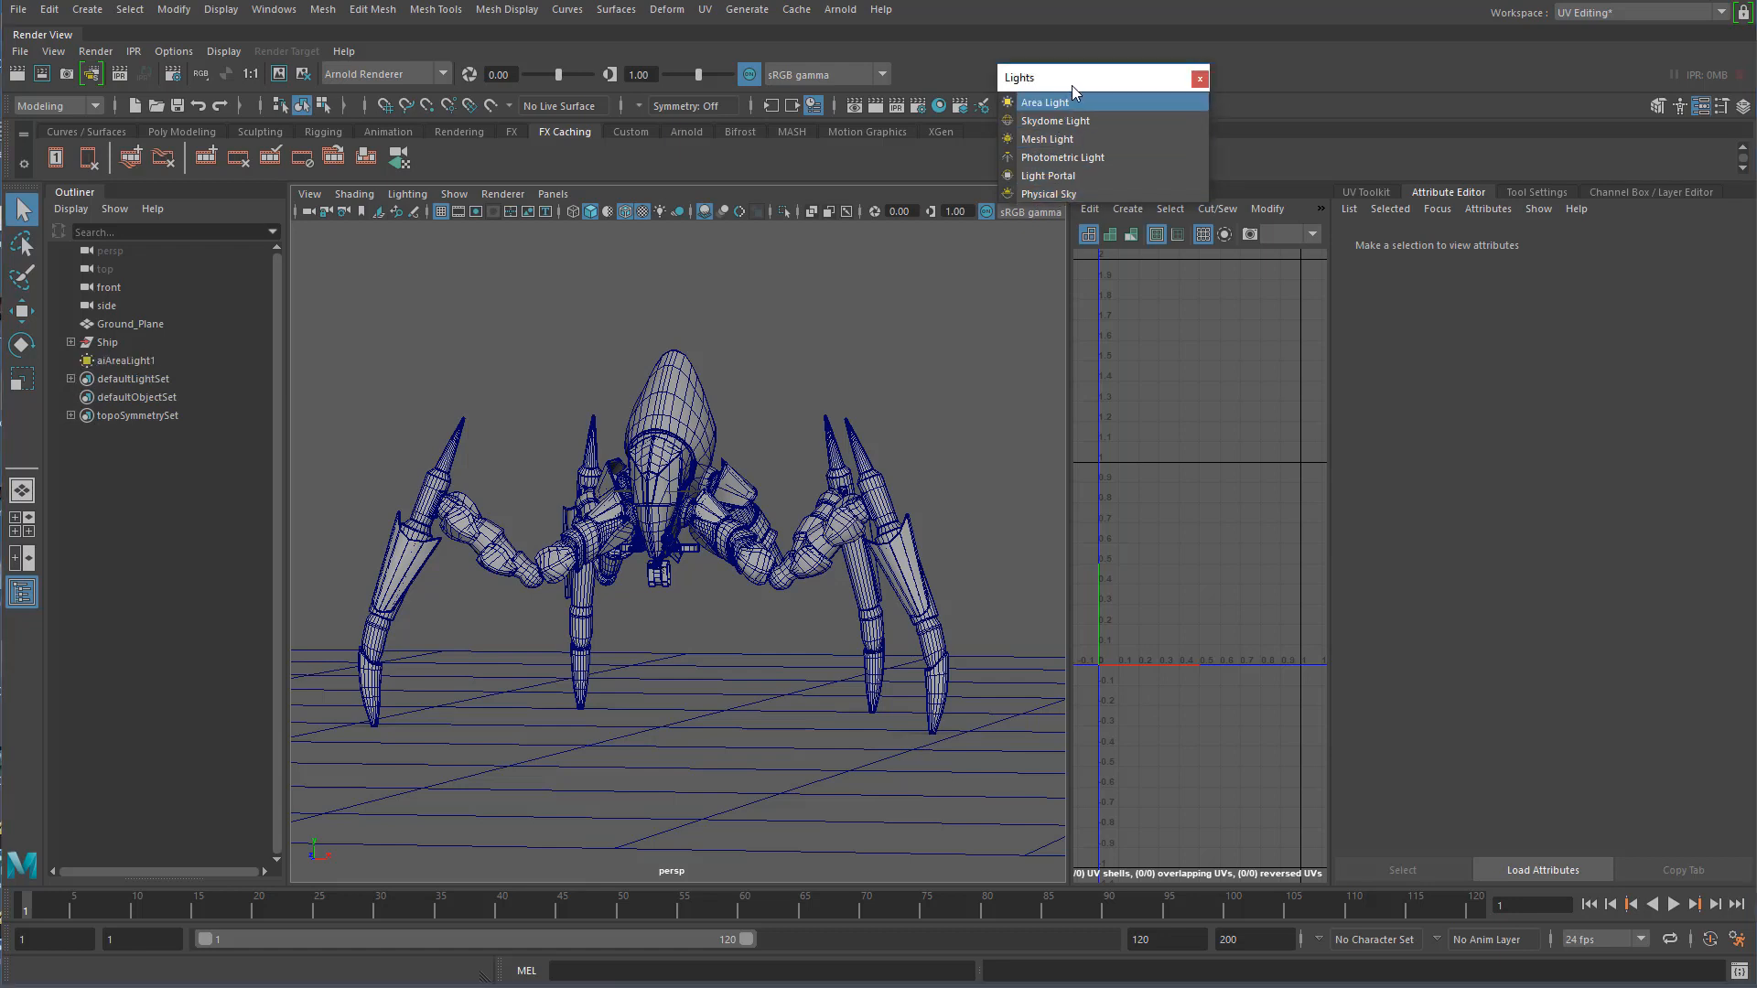
{"action": "left_click", "coordinate": [1199, 78]}
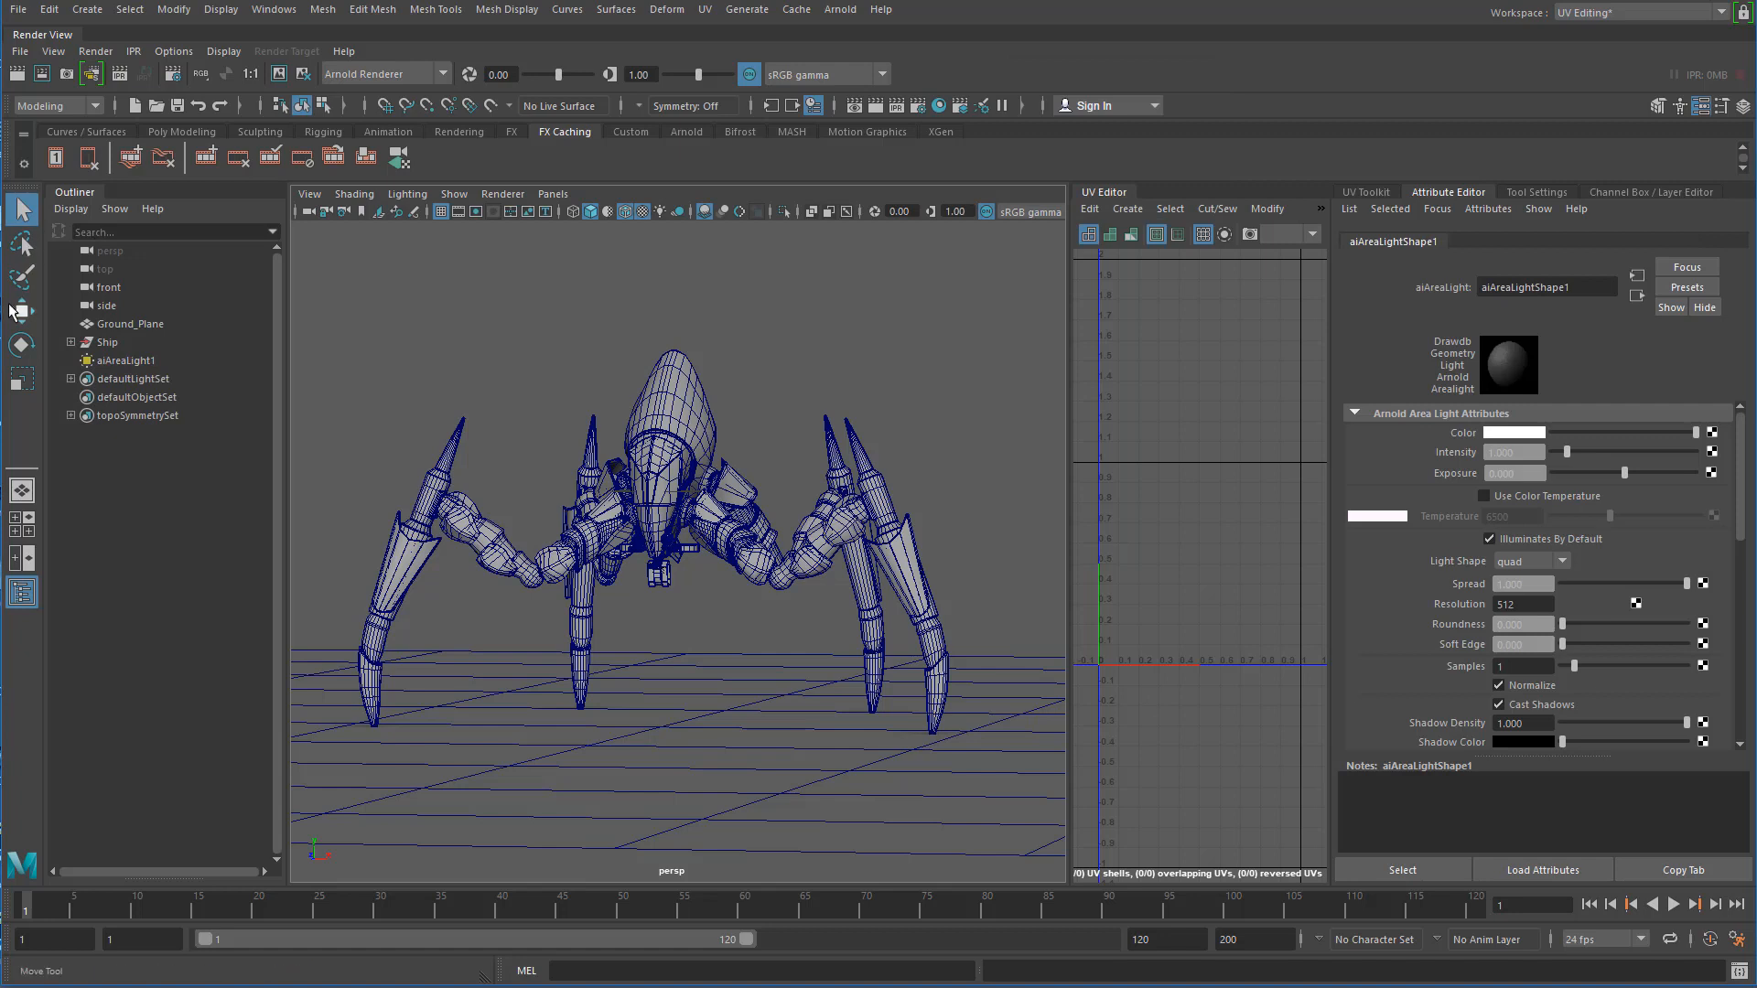
- Move the area light about -48 cm along X and raise it about 35 cm along Y, beside and above the ship
{"action": "key", "text": "w"}
{"action": "left_click_drag", "start_coordinate": [737, 493], "coordinate": [581, 493]}
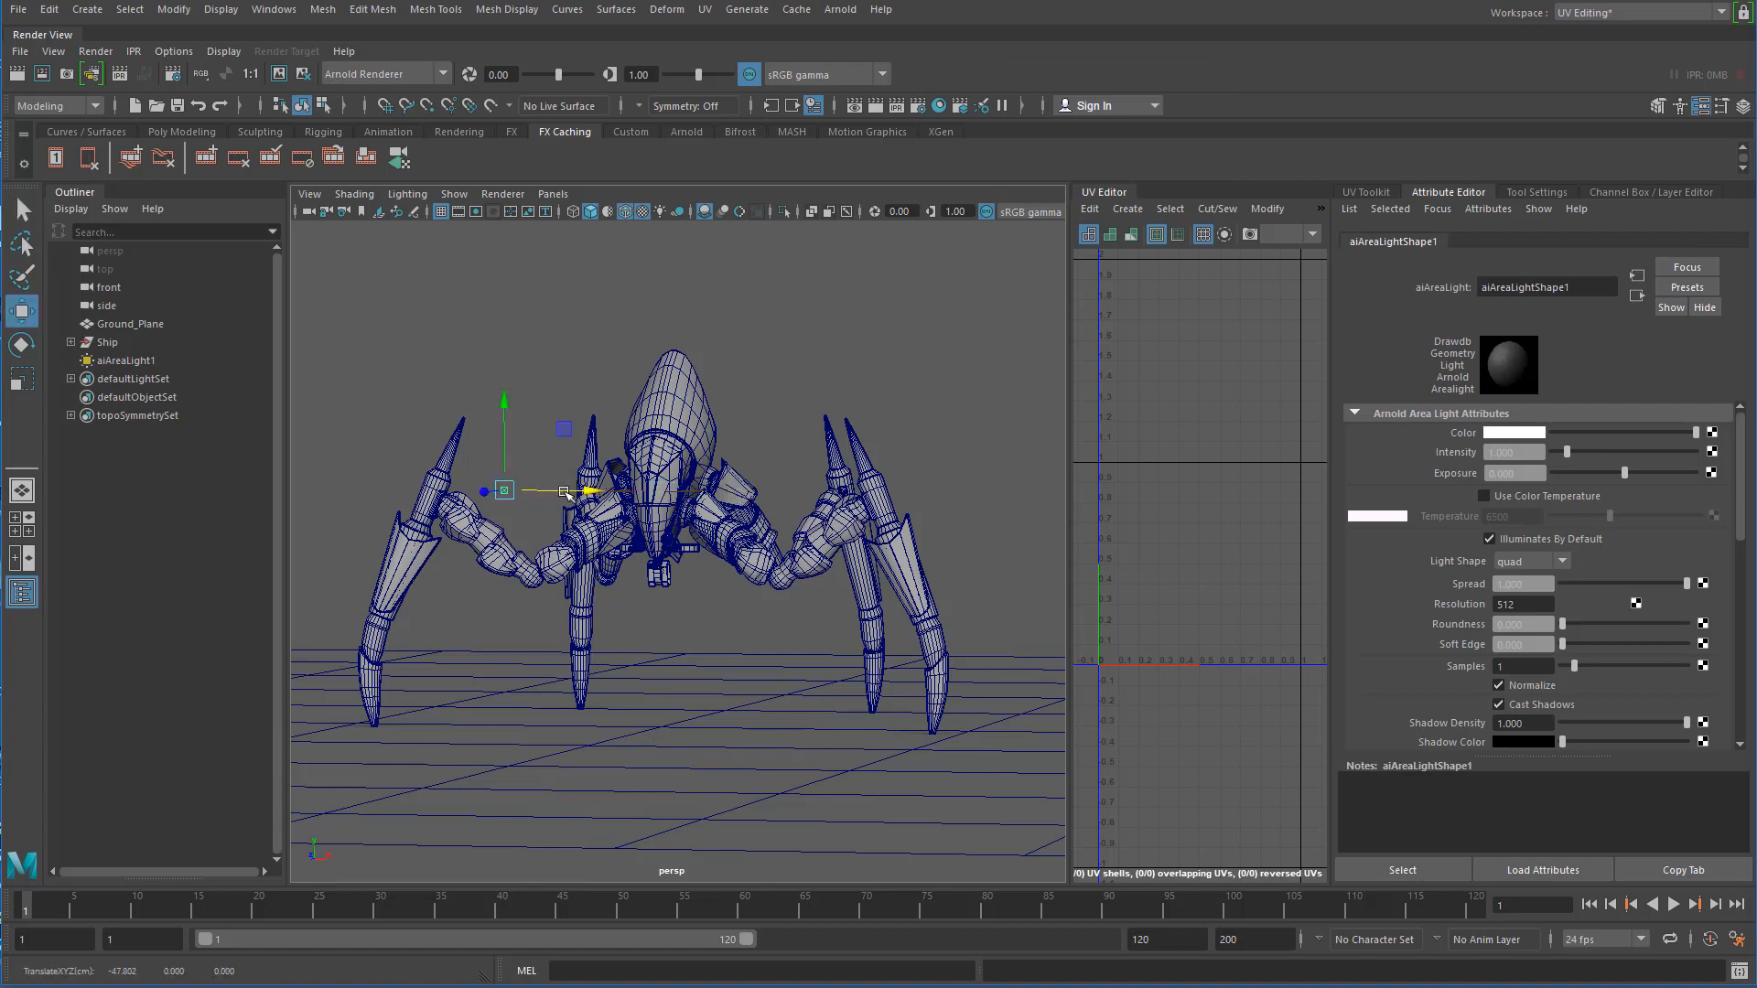
{"action": "left_click_drag", "start_coordinate": [506, 446], "coordinate": [529, 327]}
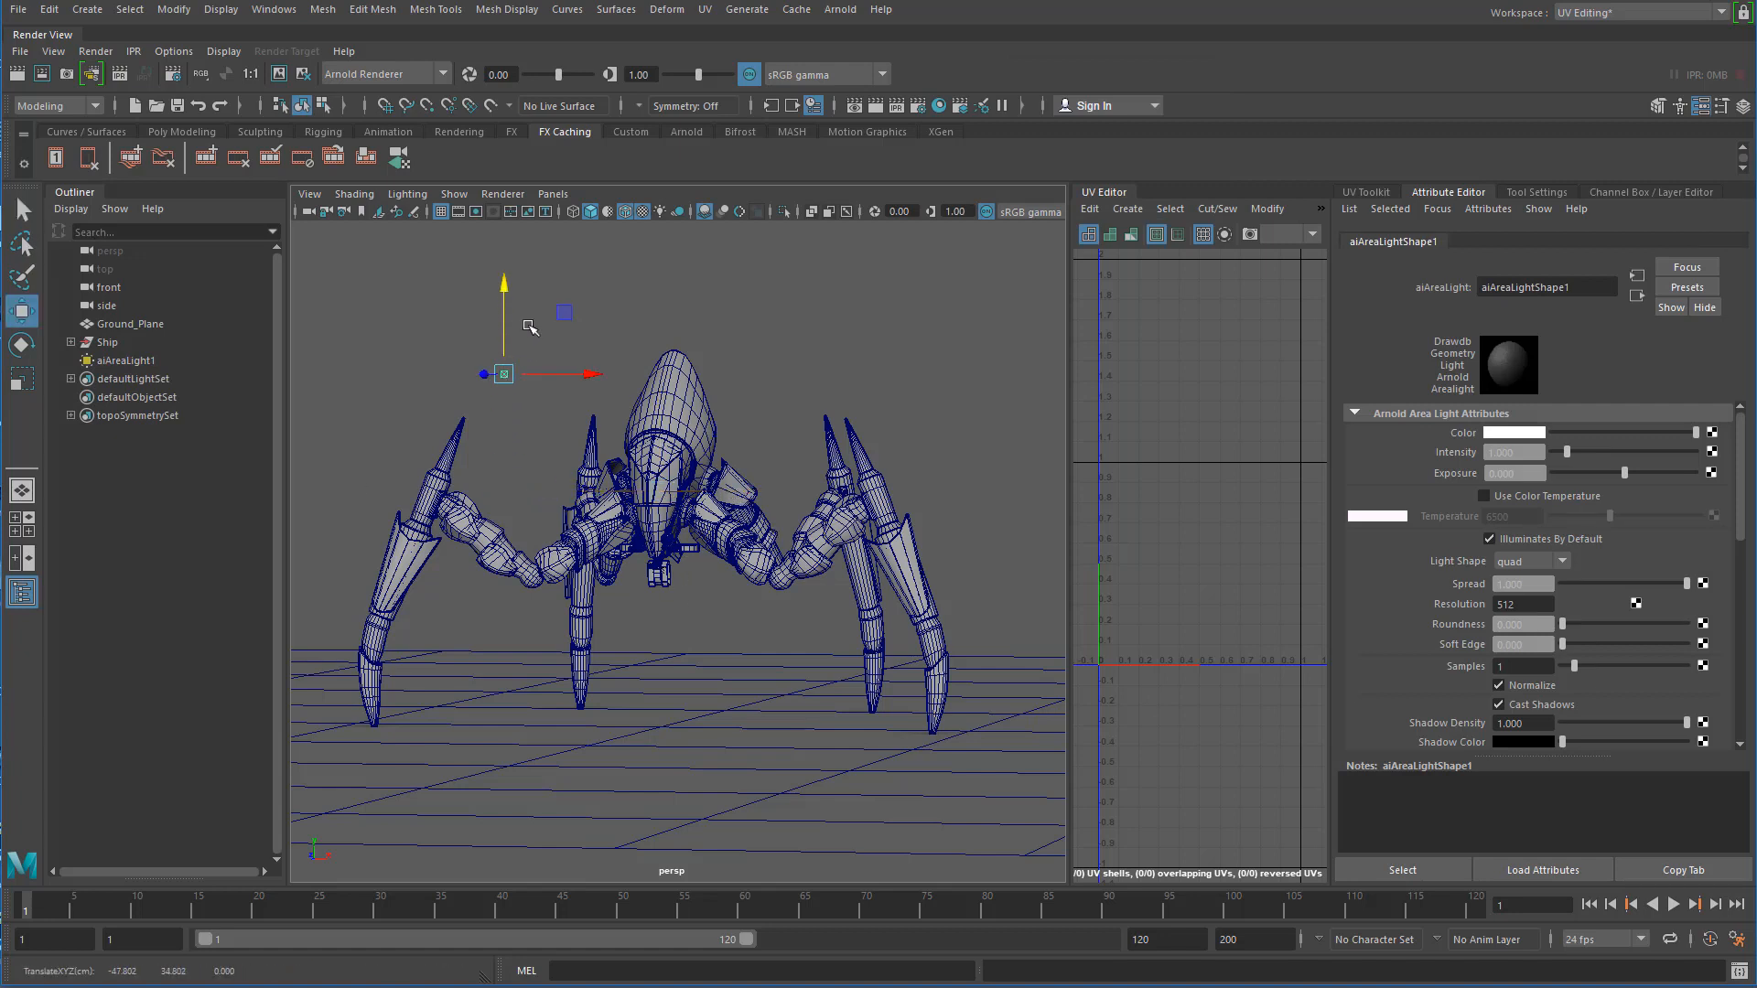
- Rotate the area light around its Y axis so it turns sideways toward the ship
{"action": "left_click_drag", "start_coordinate": [443, 419], "coordinate": [437, 476], "text": "alt"}
{"action": "left_click", "coordinate": [21, 344]}
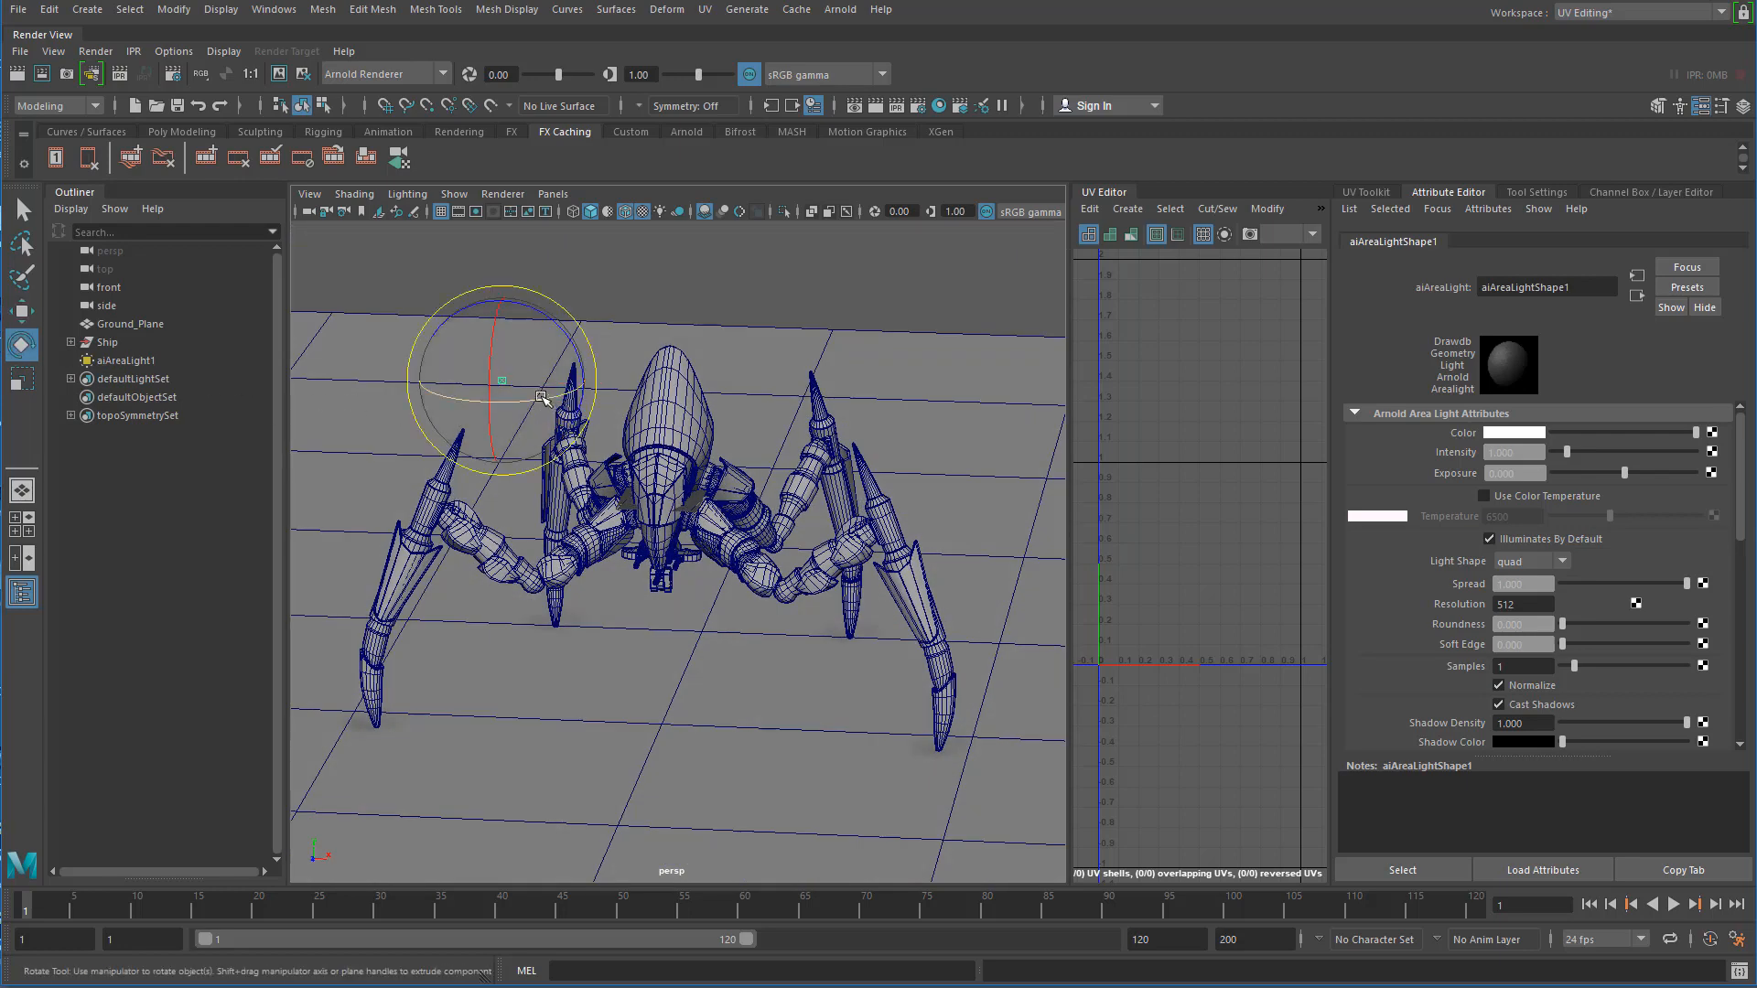
{"action": "left_click_drag", "start_coordinate": [518, 399], "coordinate": [575, 438]}
{"action": "key", "text": "f"}
{"action": "right_click_drag", "start_coordinate": [838, 604], "coordinate": [640, 571], "text": "alt"}
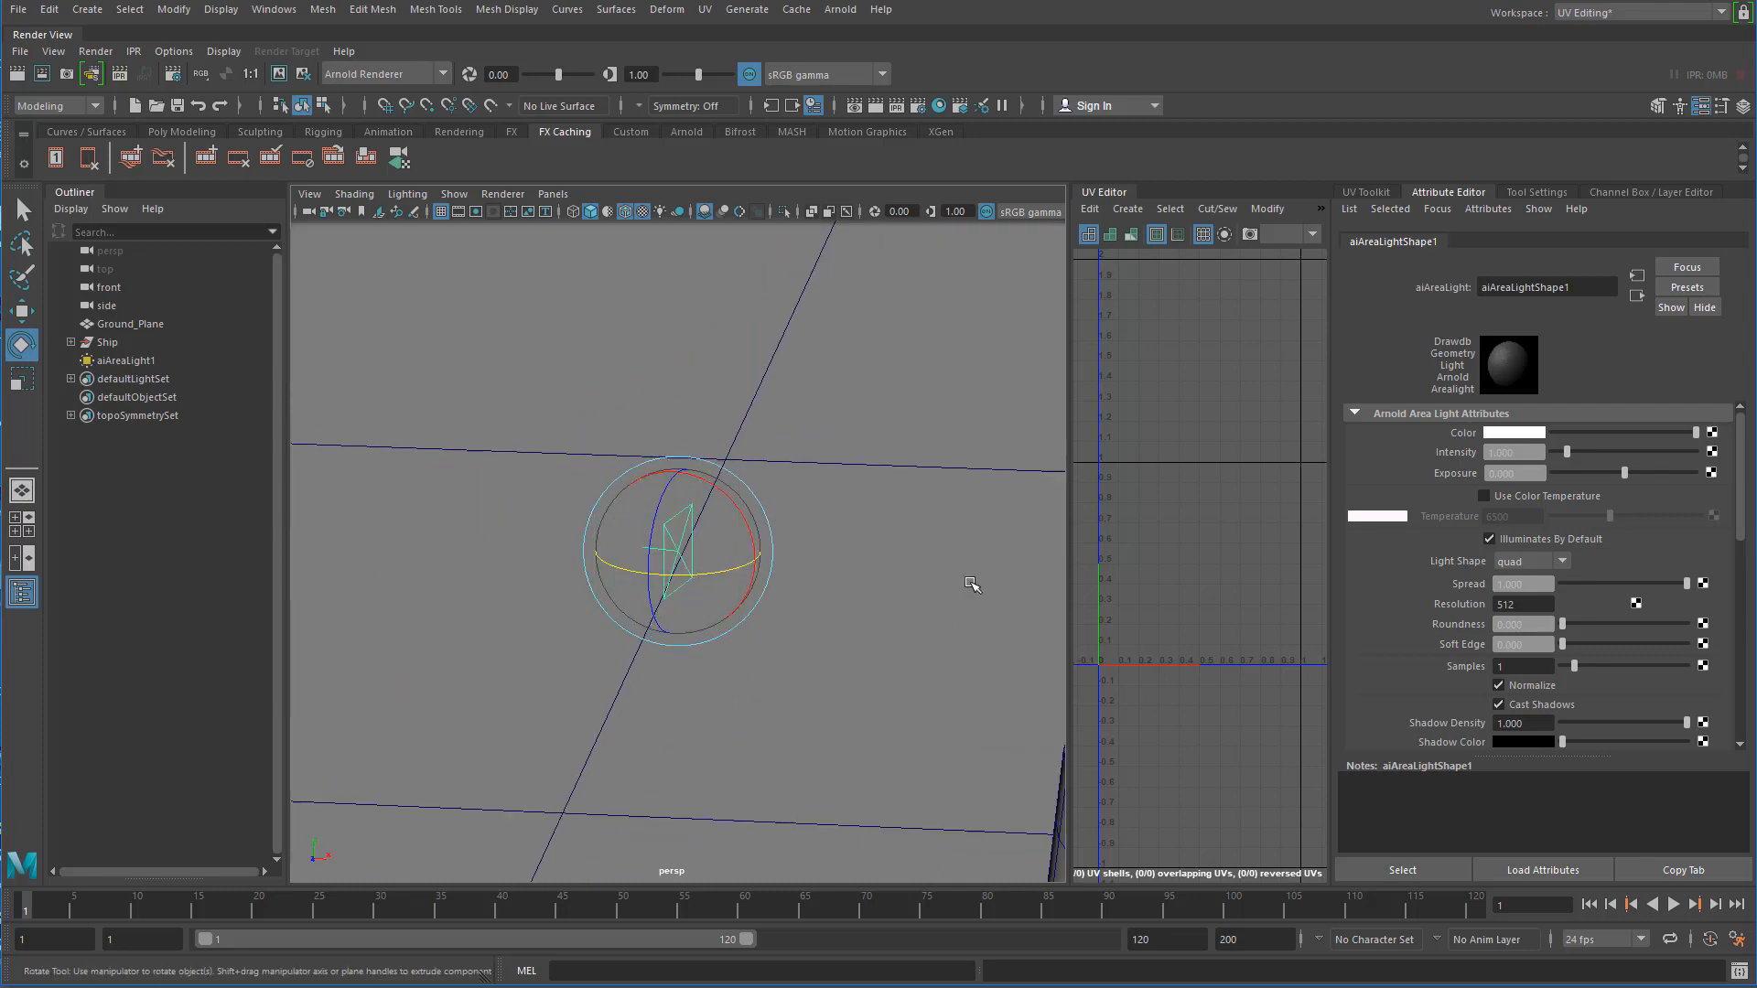
{"action": "right_click_drag", "start_coordinate": [973, 584], "coordinate": [842, 572], "text": "alt"}
{"action": "left_click_drag", "start_coordinate": [753, 563], "coordinate": [542, 539]}
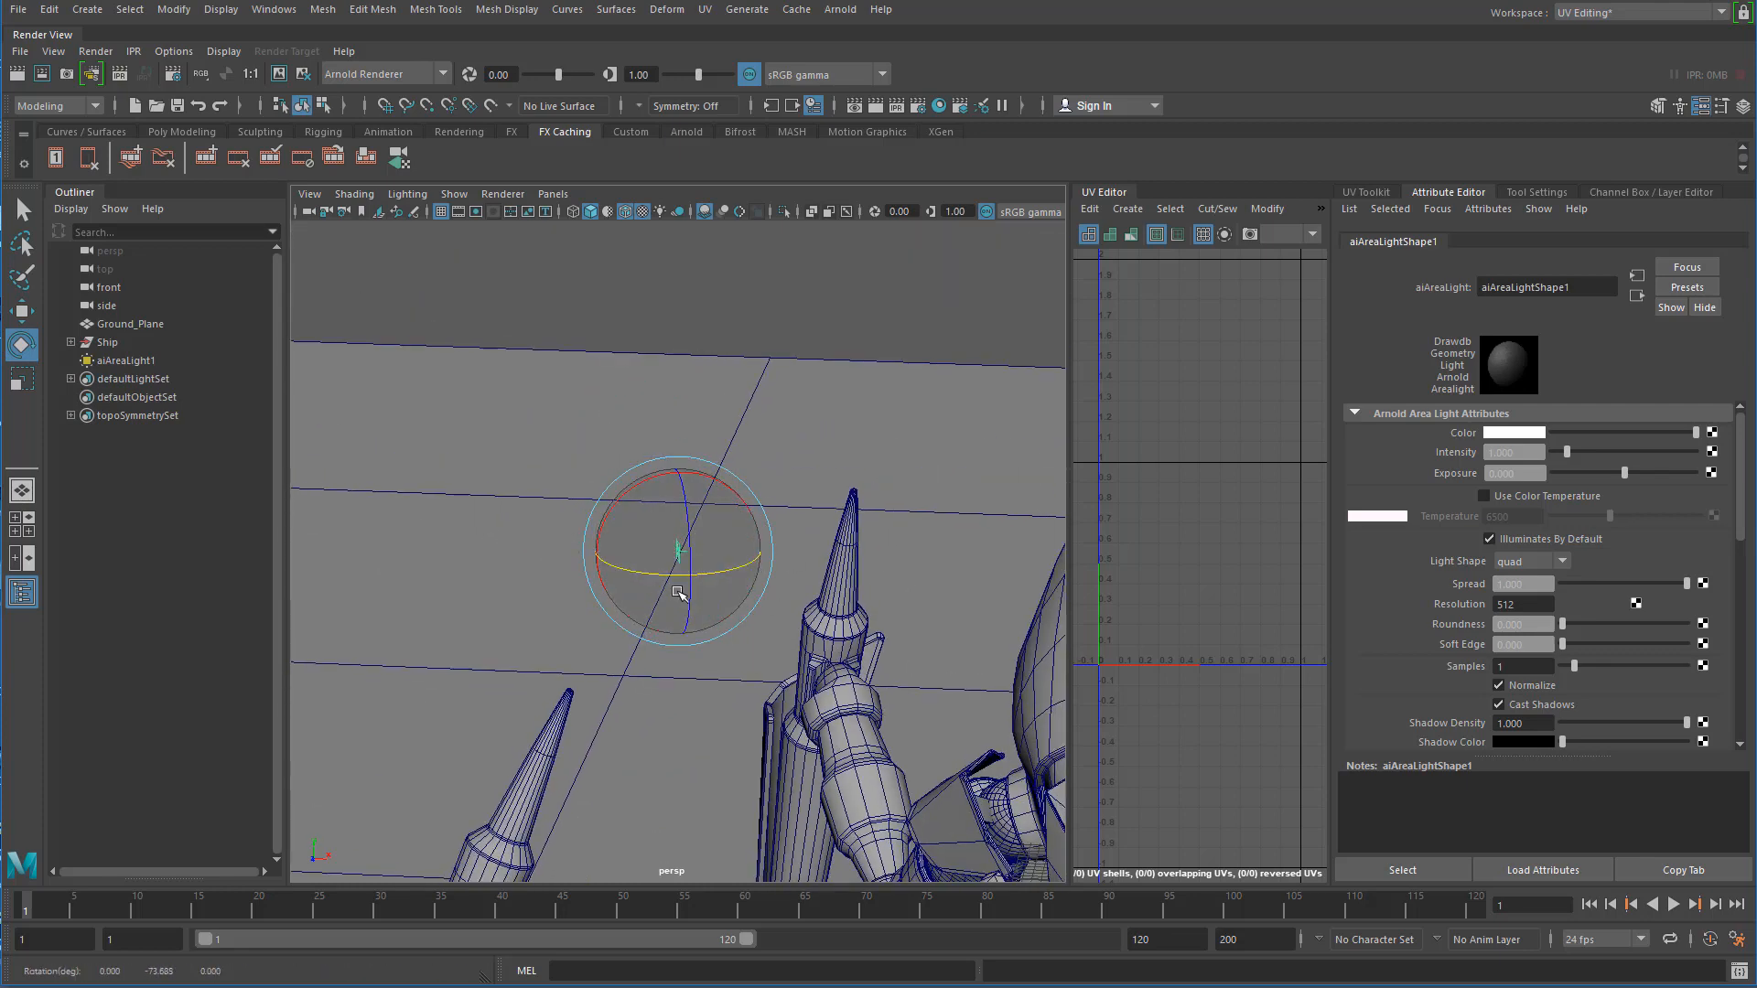
{"action": "left_click_drag", "start_coordinate": [713, 575], "coordinate": [692, 574]}
- Move the area light forward to about 83 cm along Z and farther out from the ship along negative X
{"action": "right_click_drag", "start_coordinate": [713, 574], "coordinate": [348, 531], "text": "alt"}
{"action": "left_click_drag", "start_coordinate": [733, 471], "coordinate": [673, 670], "text": "alt"}
{"action": "left_click", "coordinate": [23, 318]}
{"action": "left_click_drag", "start_coordinate": [409, 465], "coordinate": [424, 494], "text": "alt"}
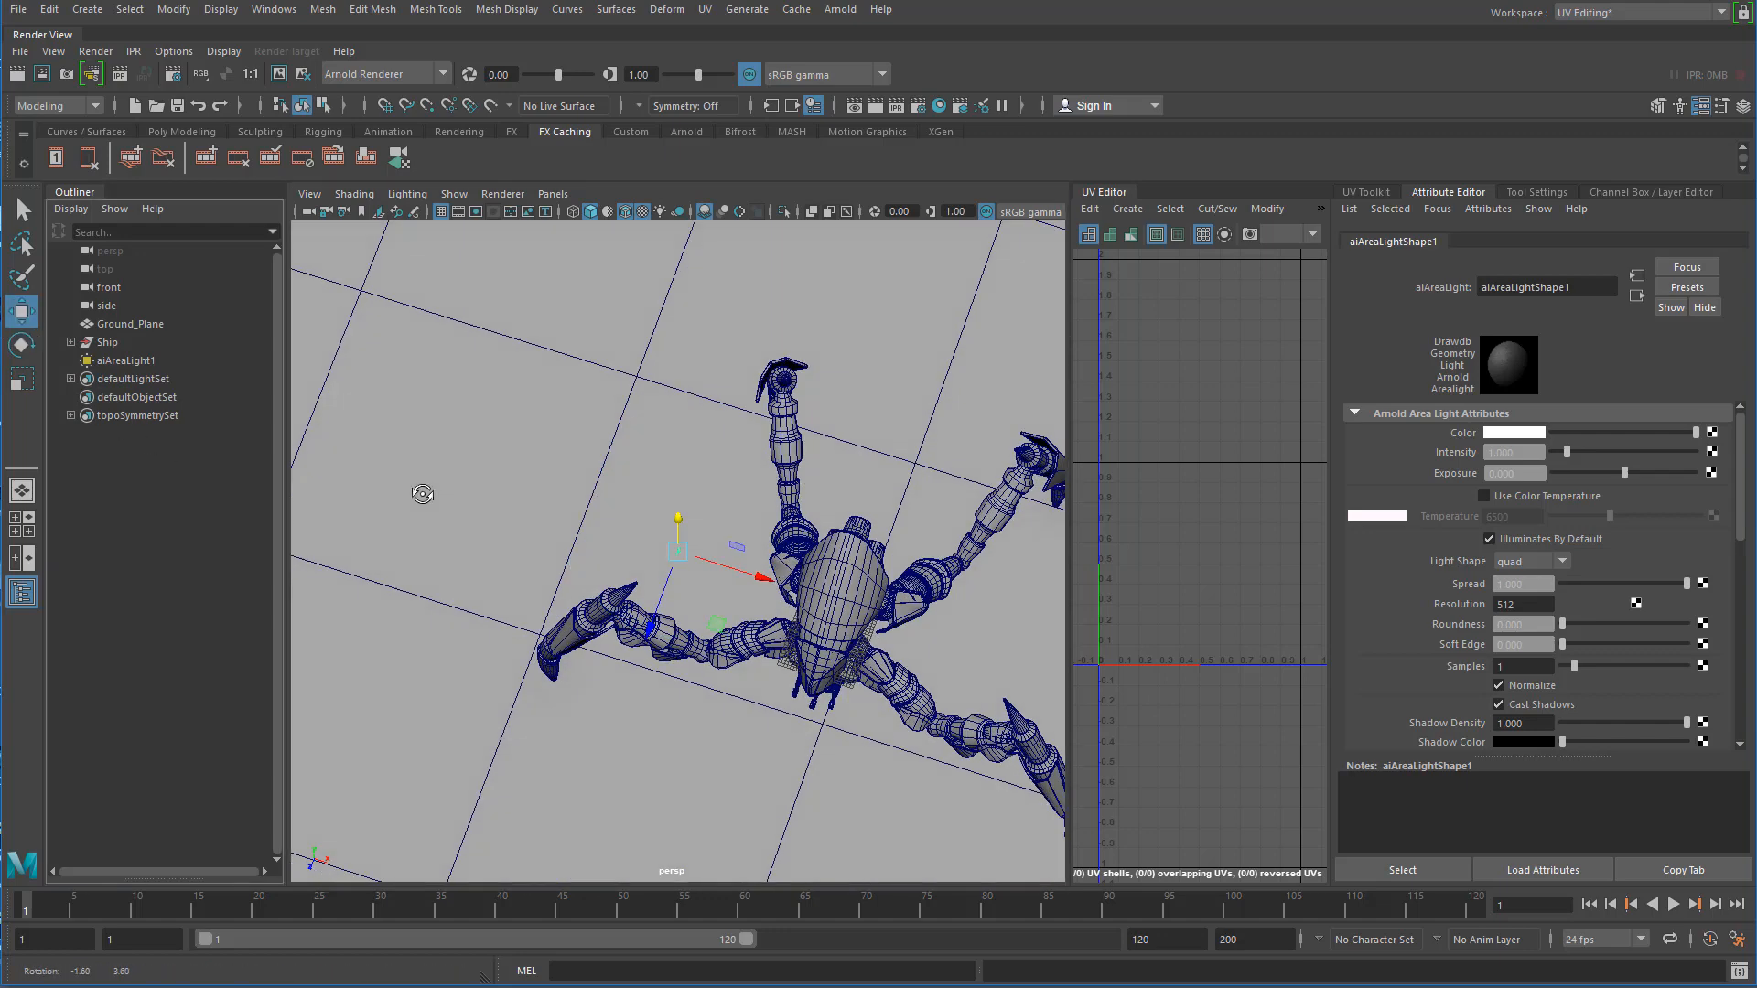
{"action": "middle_click_drag", "start_coordinate": [590, 603], "coordinate": [607, 469], "text": "alt"}
{"action": "left_click_drag", "start_coordinate": [658, 502], "coordinate": [540, 726]}
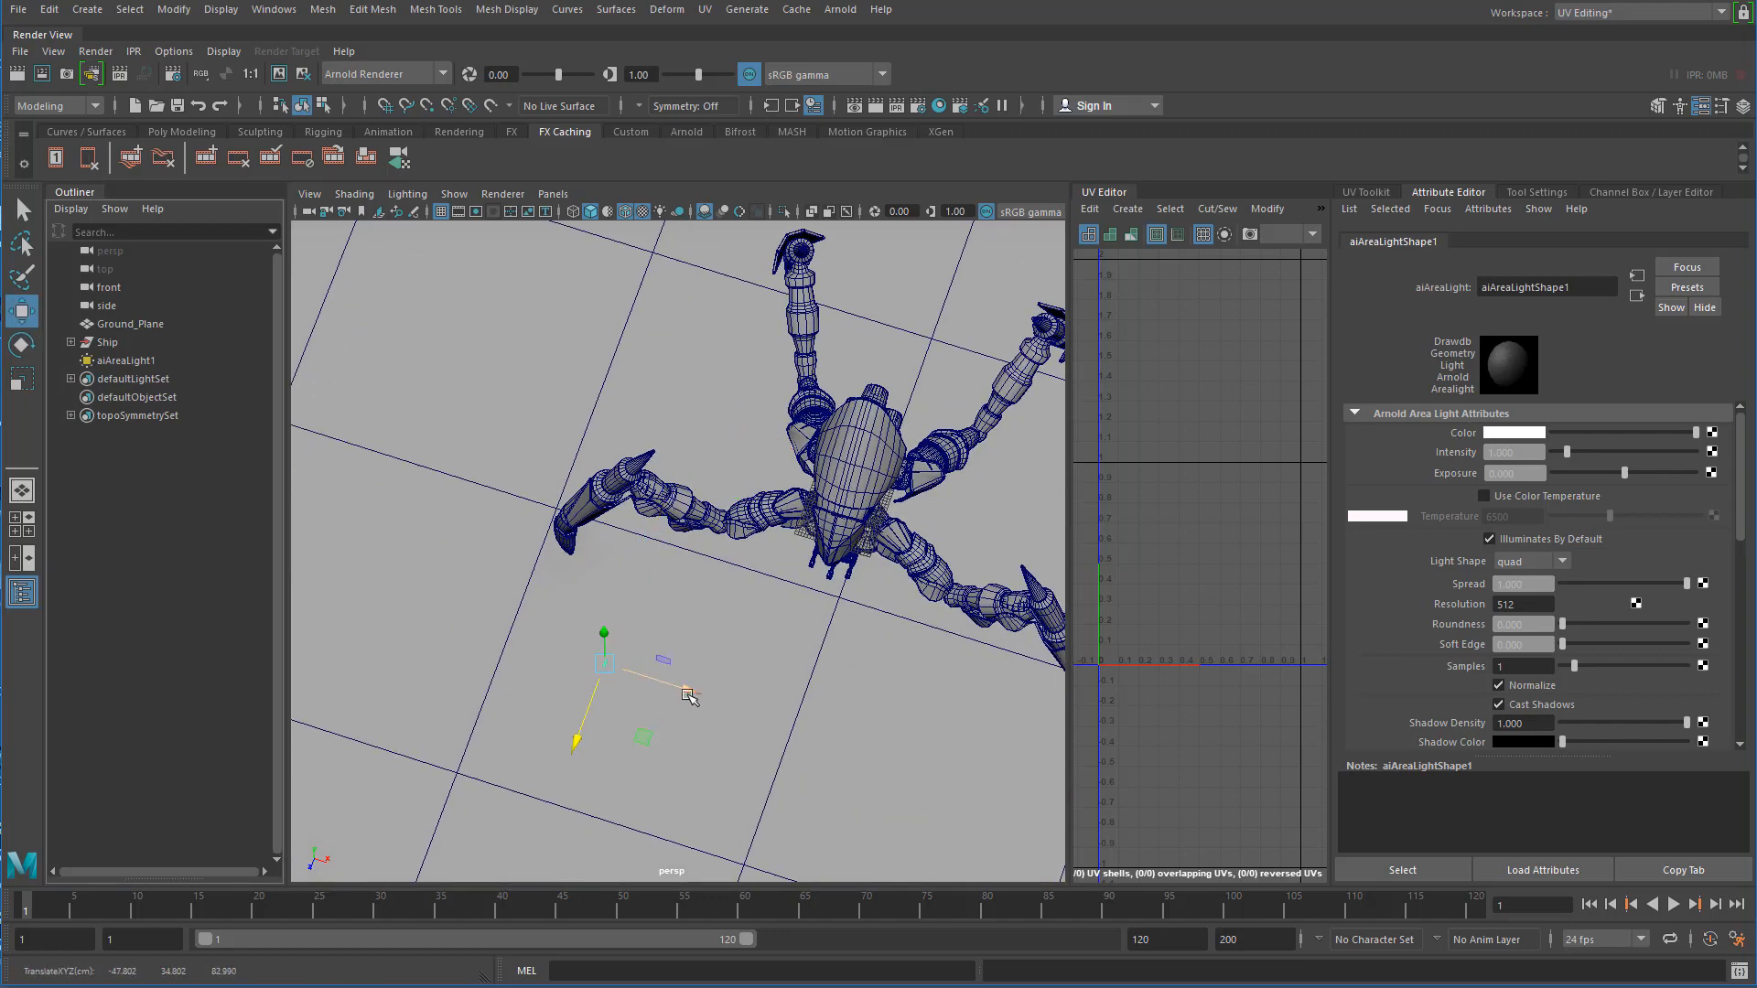
{"action": "left_click_drag", "start_coordinate": [685, 685], "coordinate": [503, 691]}
- Rotate the area light to angle it toward the ship from its new position
{"action": "left_click", "coordinate": [22, 344]}
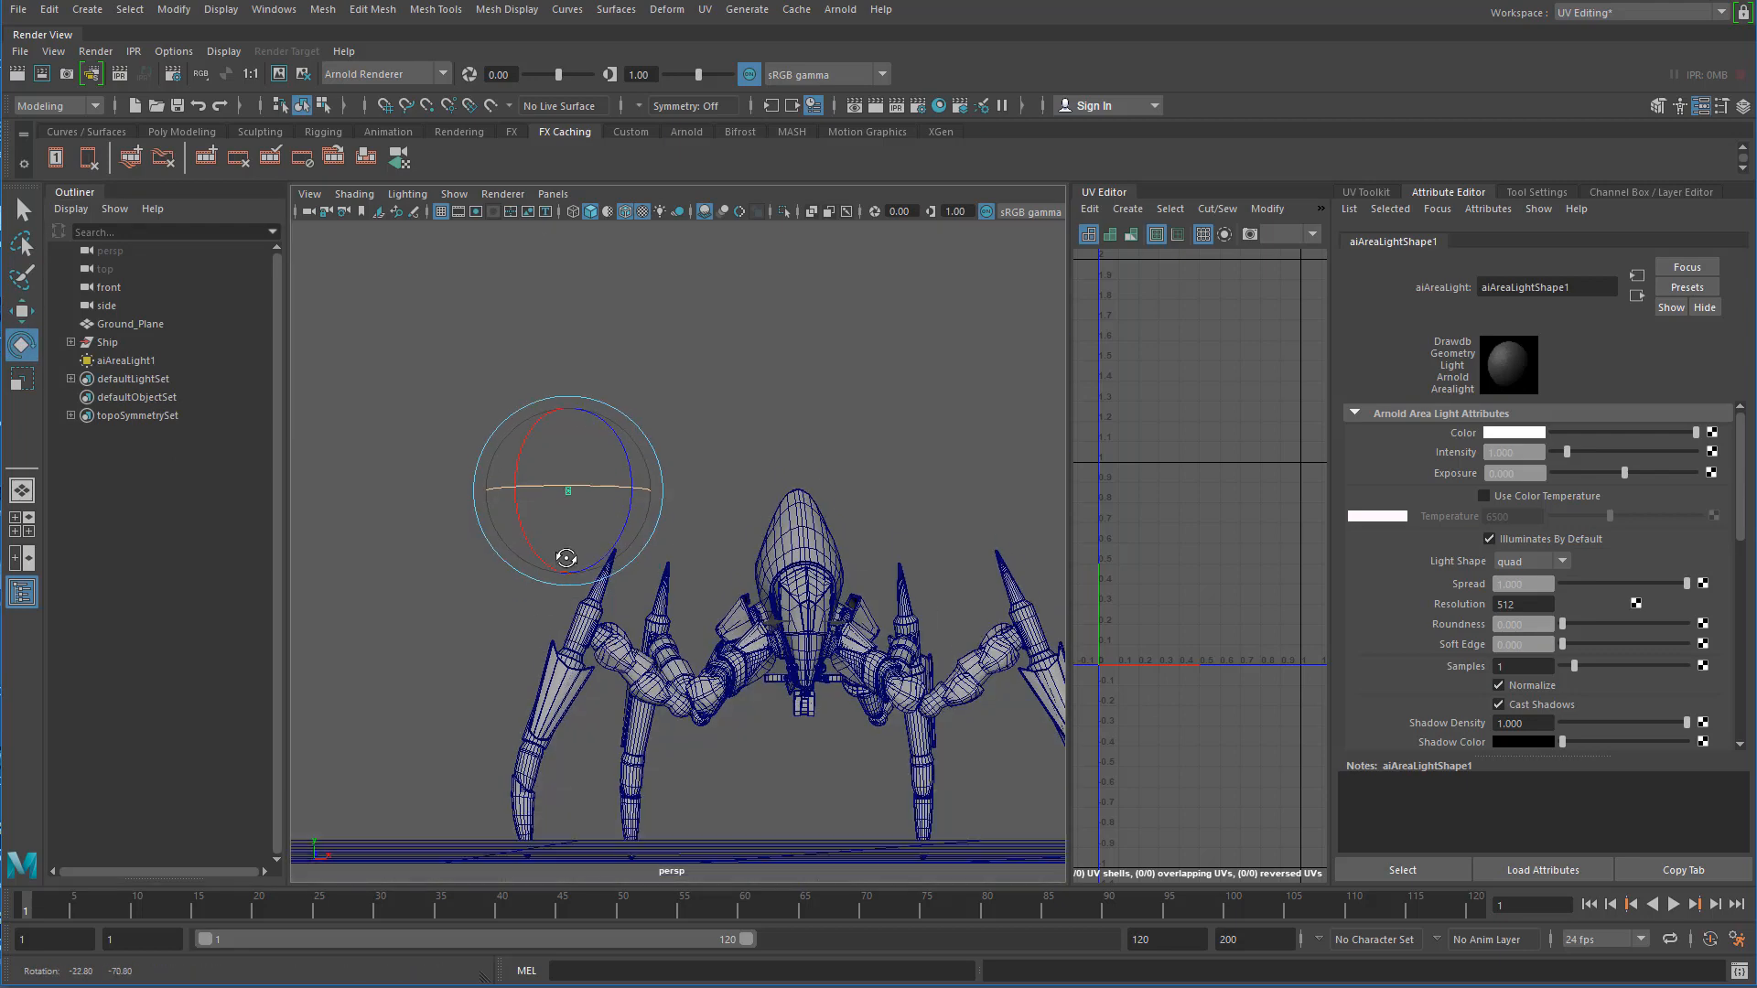
{"action": "left_click_drag", "start_coordinate": [567, 558], "coordinate": [541, 555], "text": "alt"}
{"action": "left_click_drag", "start_coordinate": [495, 442], "coordinate": [470, 413]}
{"action": "key", "text": "w"}
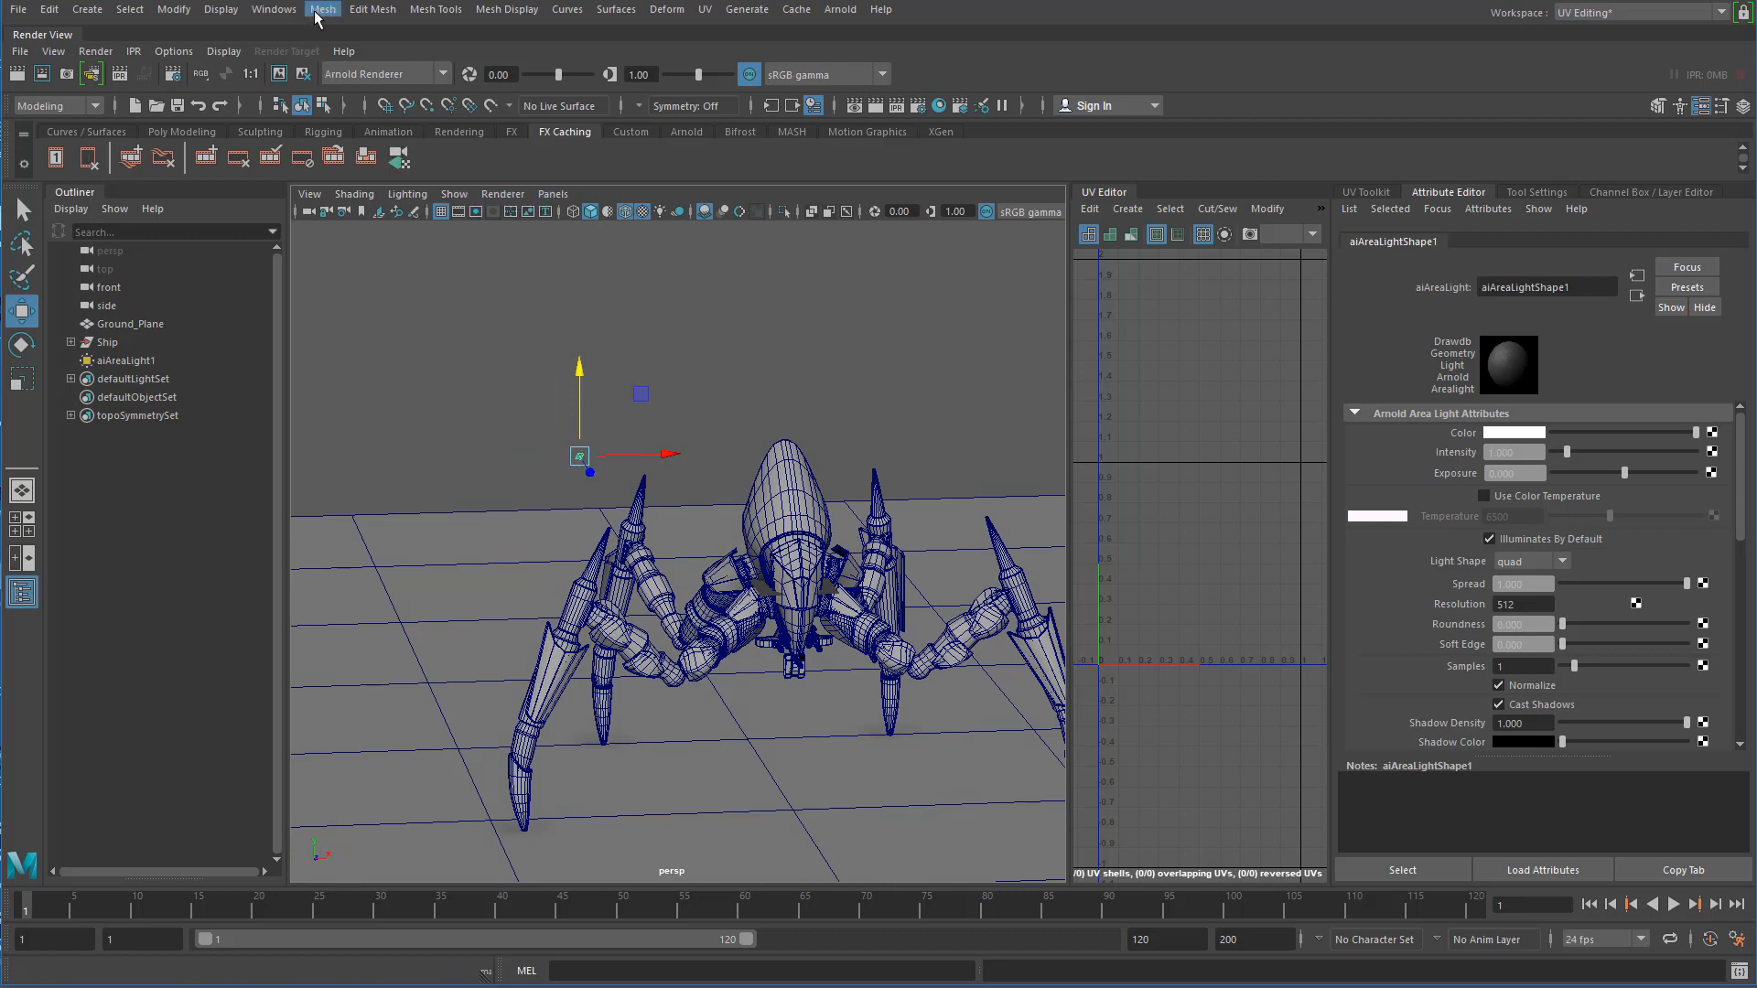
- Look through the selected area light and refine its position and aim so the ship sits within its view
{"action": "left_click", "coordinate": [310, 194]}
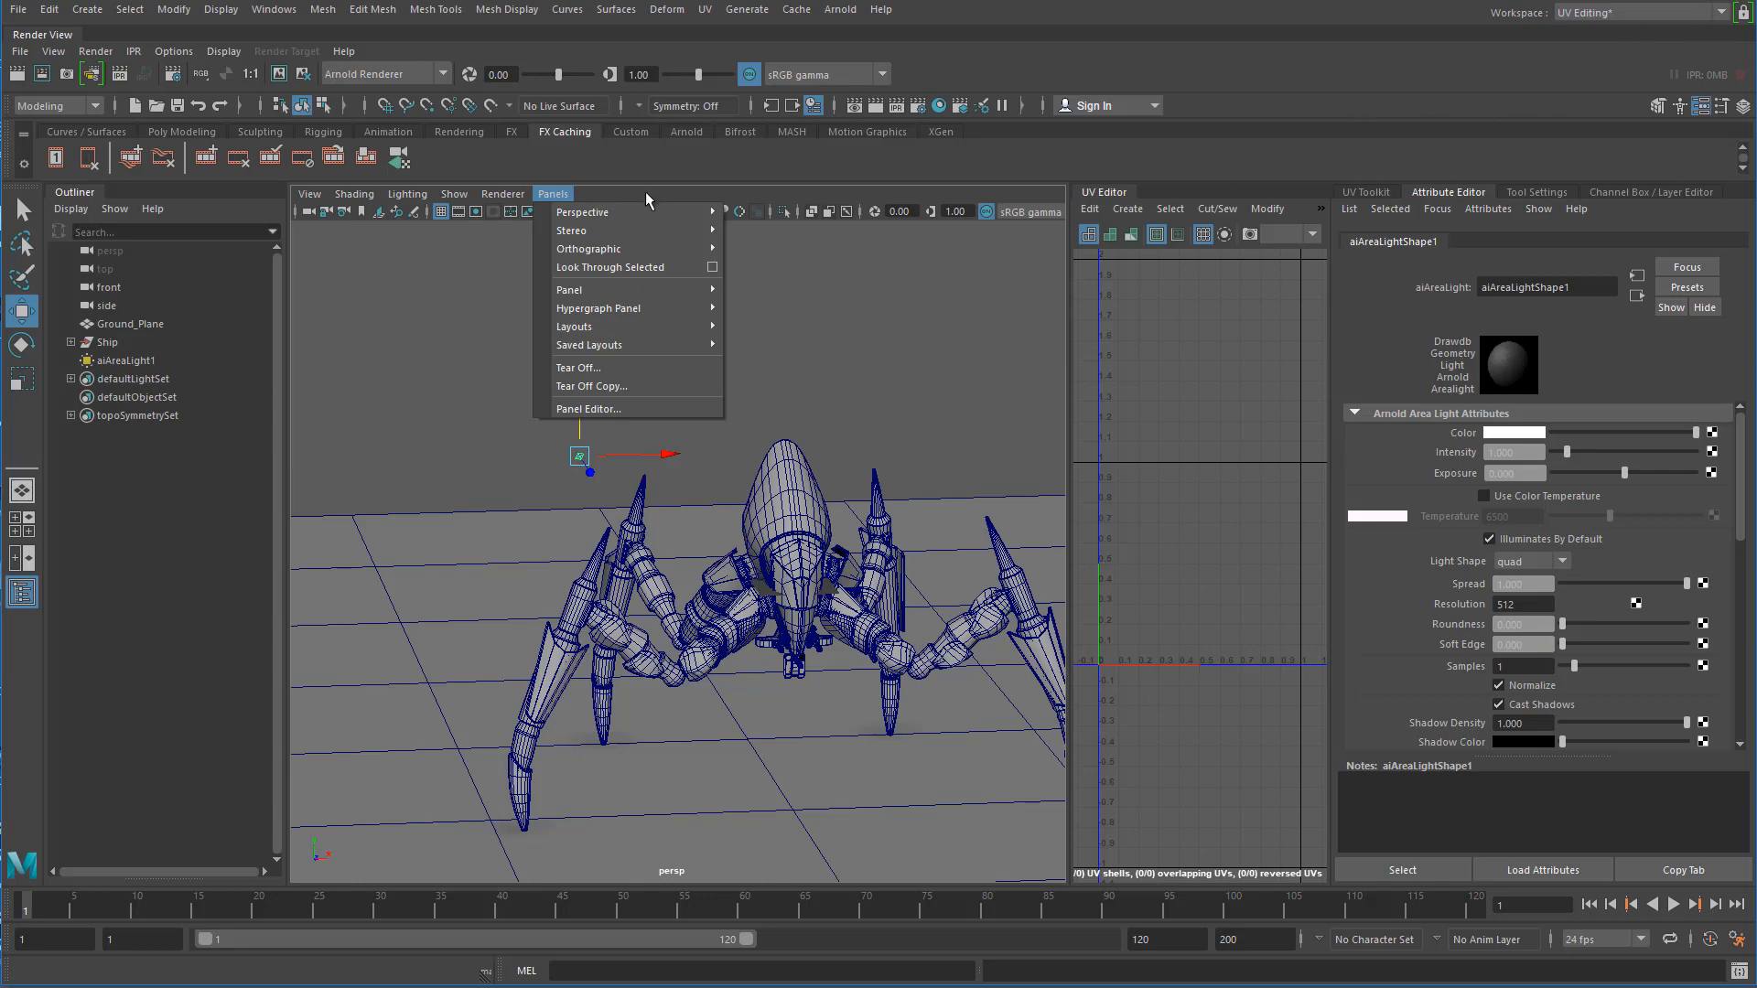
{"action": "left_click", "coordinate": [611, 267]}
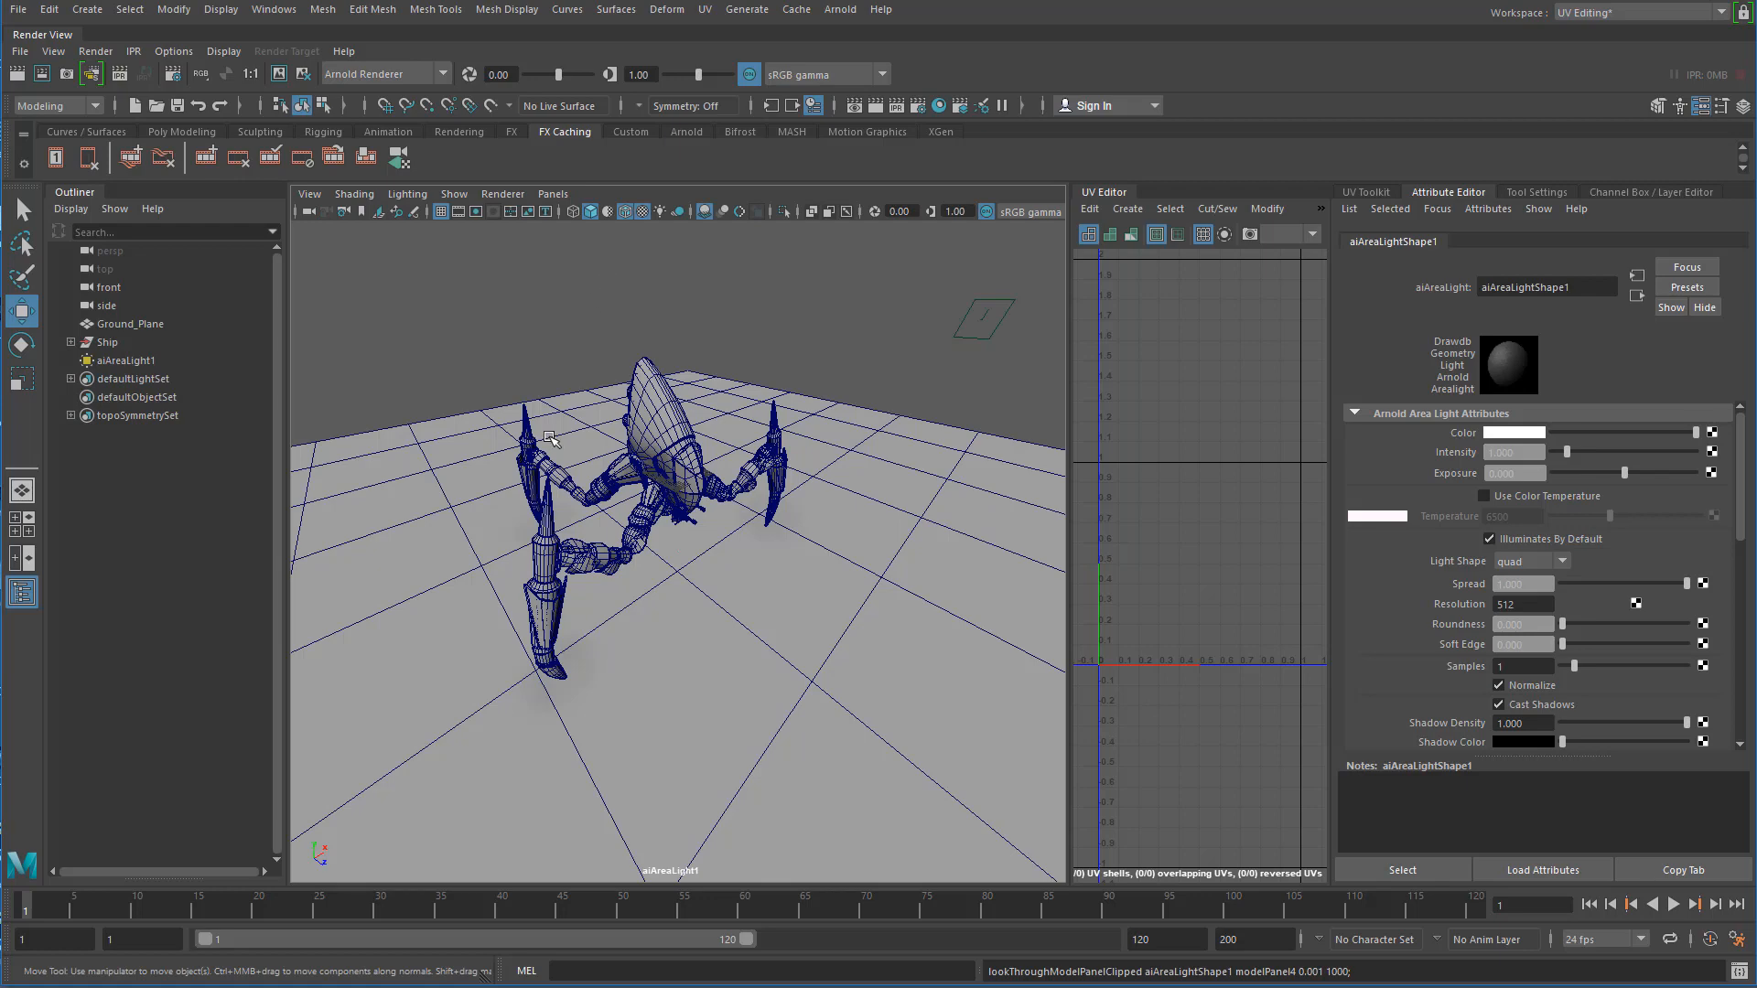
{"action": "mouse_move", "coordinate": [567, 522]}
{"action": "left_mouse_down", "text": "alt"}
{"action": "mouse_move", "coordinate": [586, 490]}
{"action": "mouse_move", "coordinate": [595, 514]}
{"action": "left_mouse_up", "text": "alt"}
{"action": "right_click_drag", "start_coordinate": [595, 515], "coordinate": [1401, 684], "text": "alt"}
{"action": "right_click_drag", "start_coordinate": [717, 616], "coordinate": [622, 481], "text": "alt"}
{"action": "middle_click_drag", "start_coordinate": [622, 482], "coordinate": [1287, 932], "text": "alt"}
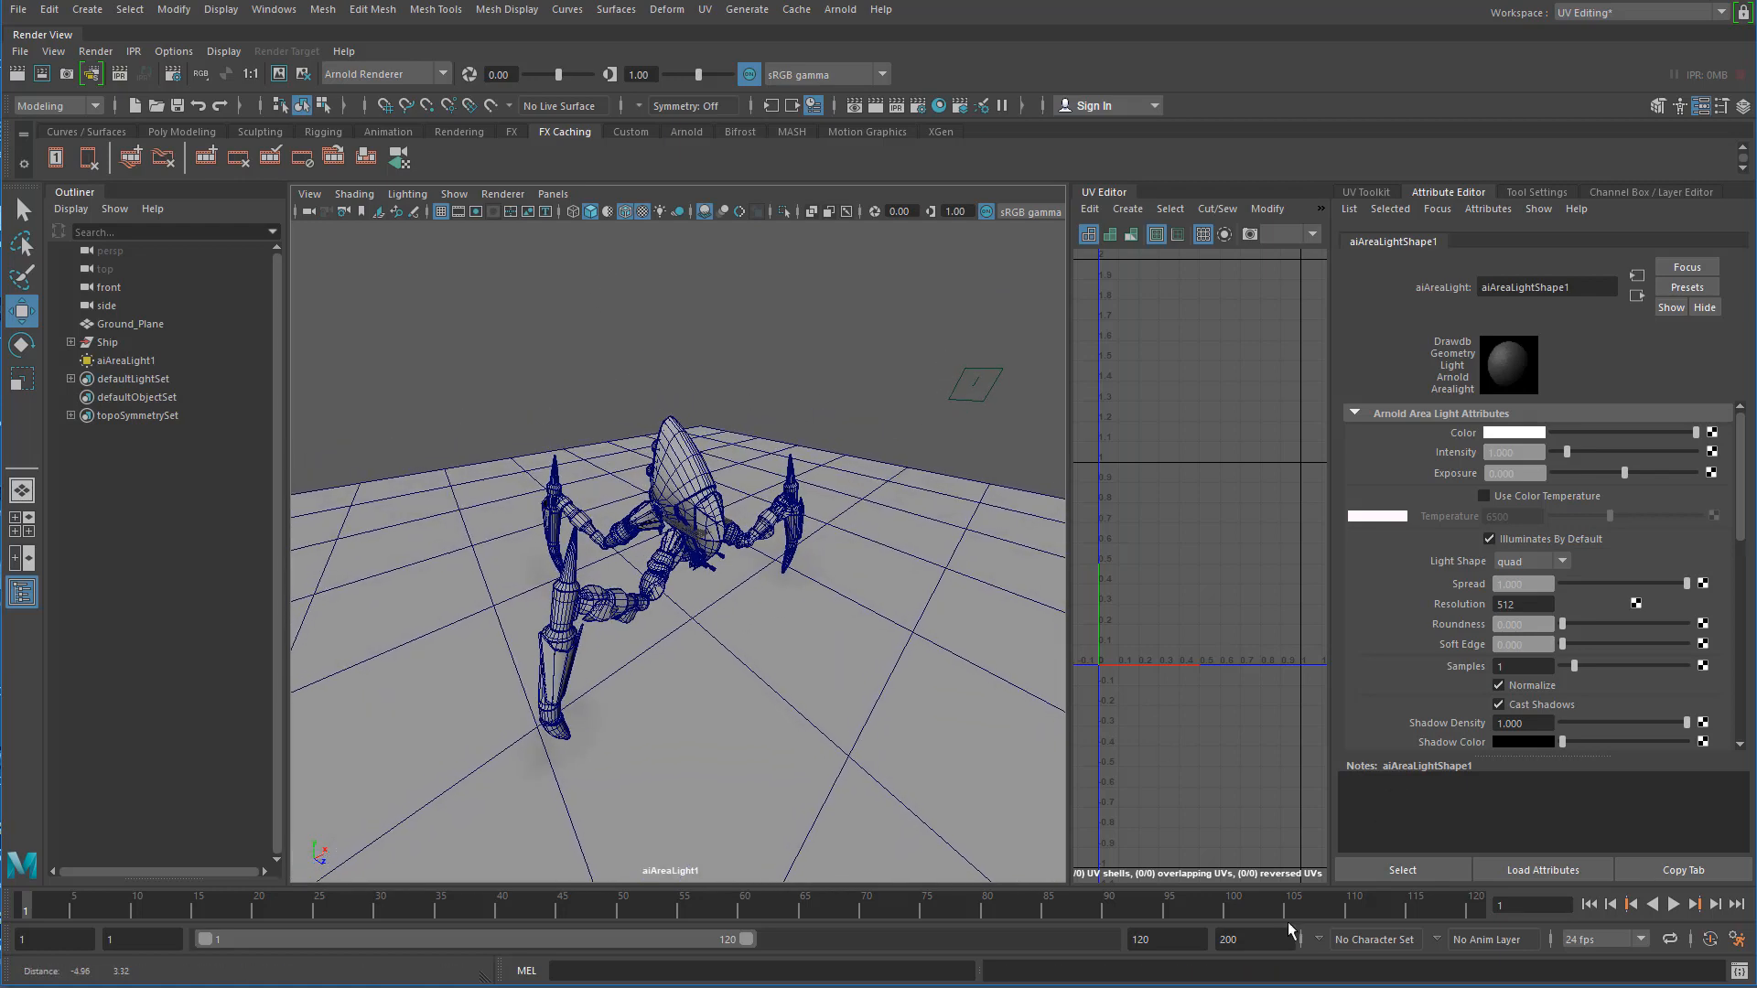
{"action": "middle_click_drag", "start_coordinate": [659, 549], "coordinate": [694, 827], "text": "alt"}
{"action": "middle_click_drag", "start_coordinate": [604, 540], "coordinate": [595, 787], "text": "alt"}
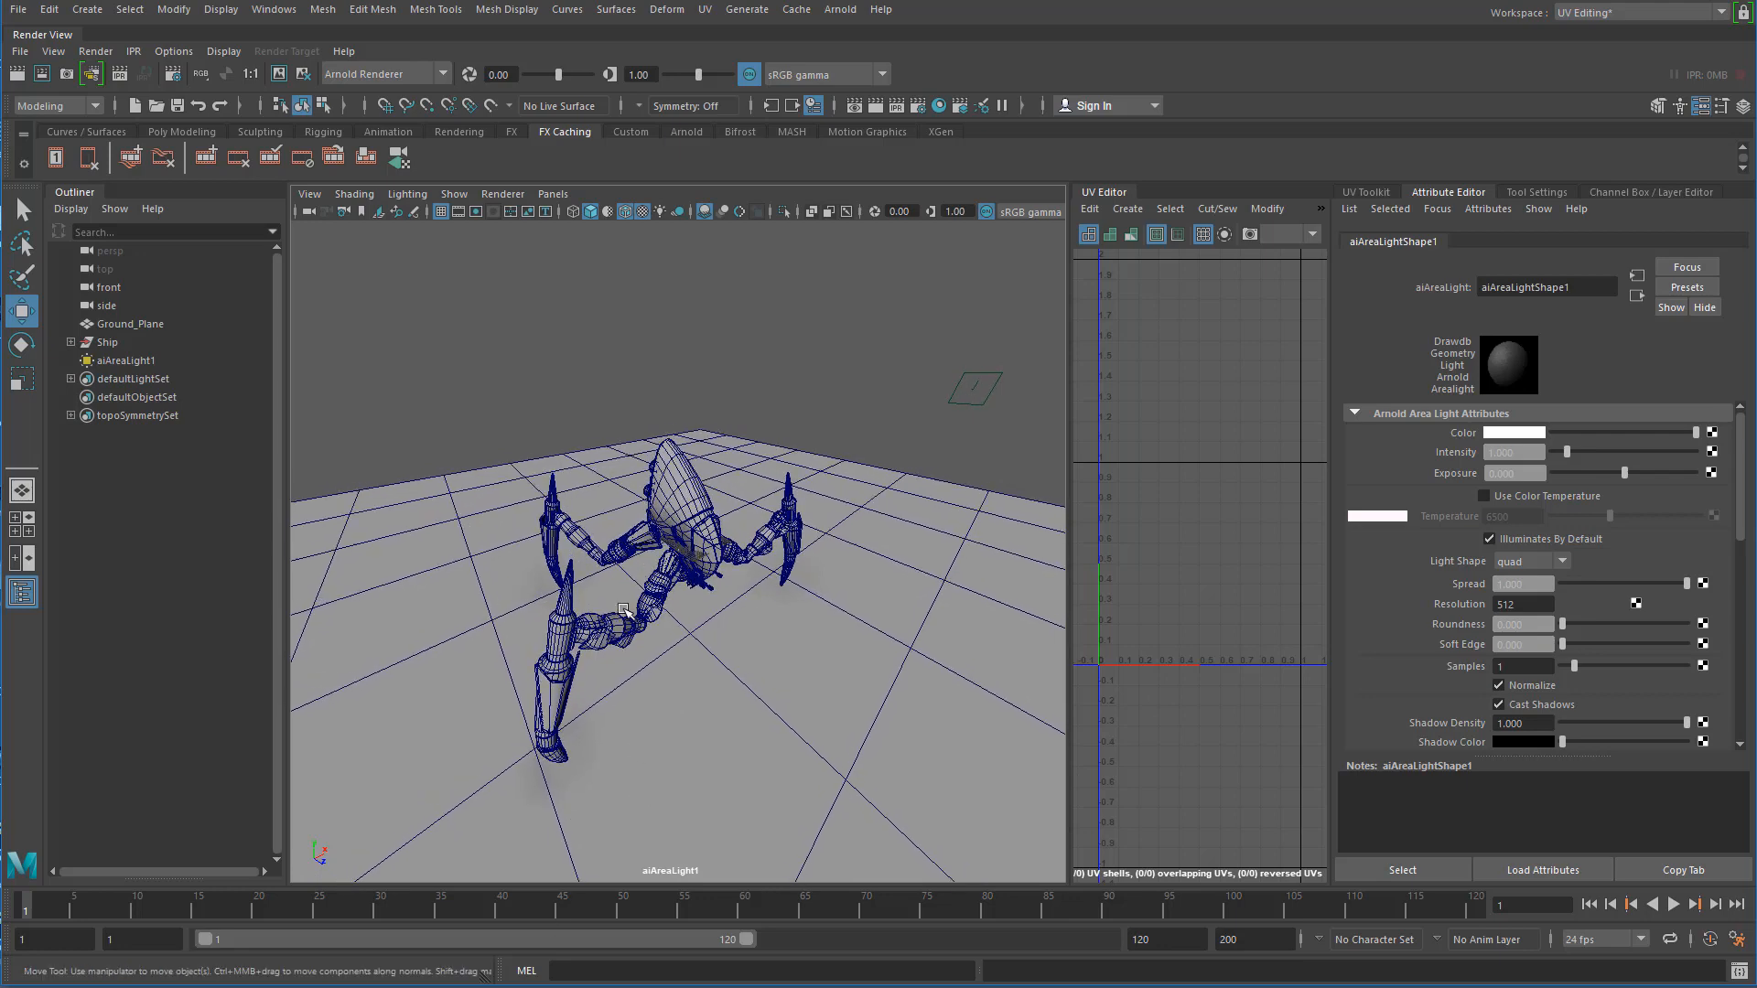
{"action": "left_click_drag", "start_coordinate": [624, 609], "coordinate": [622, 604], "text": "alt"}
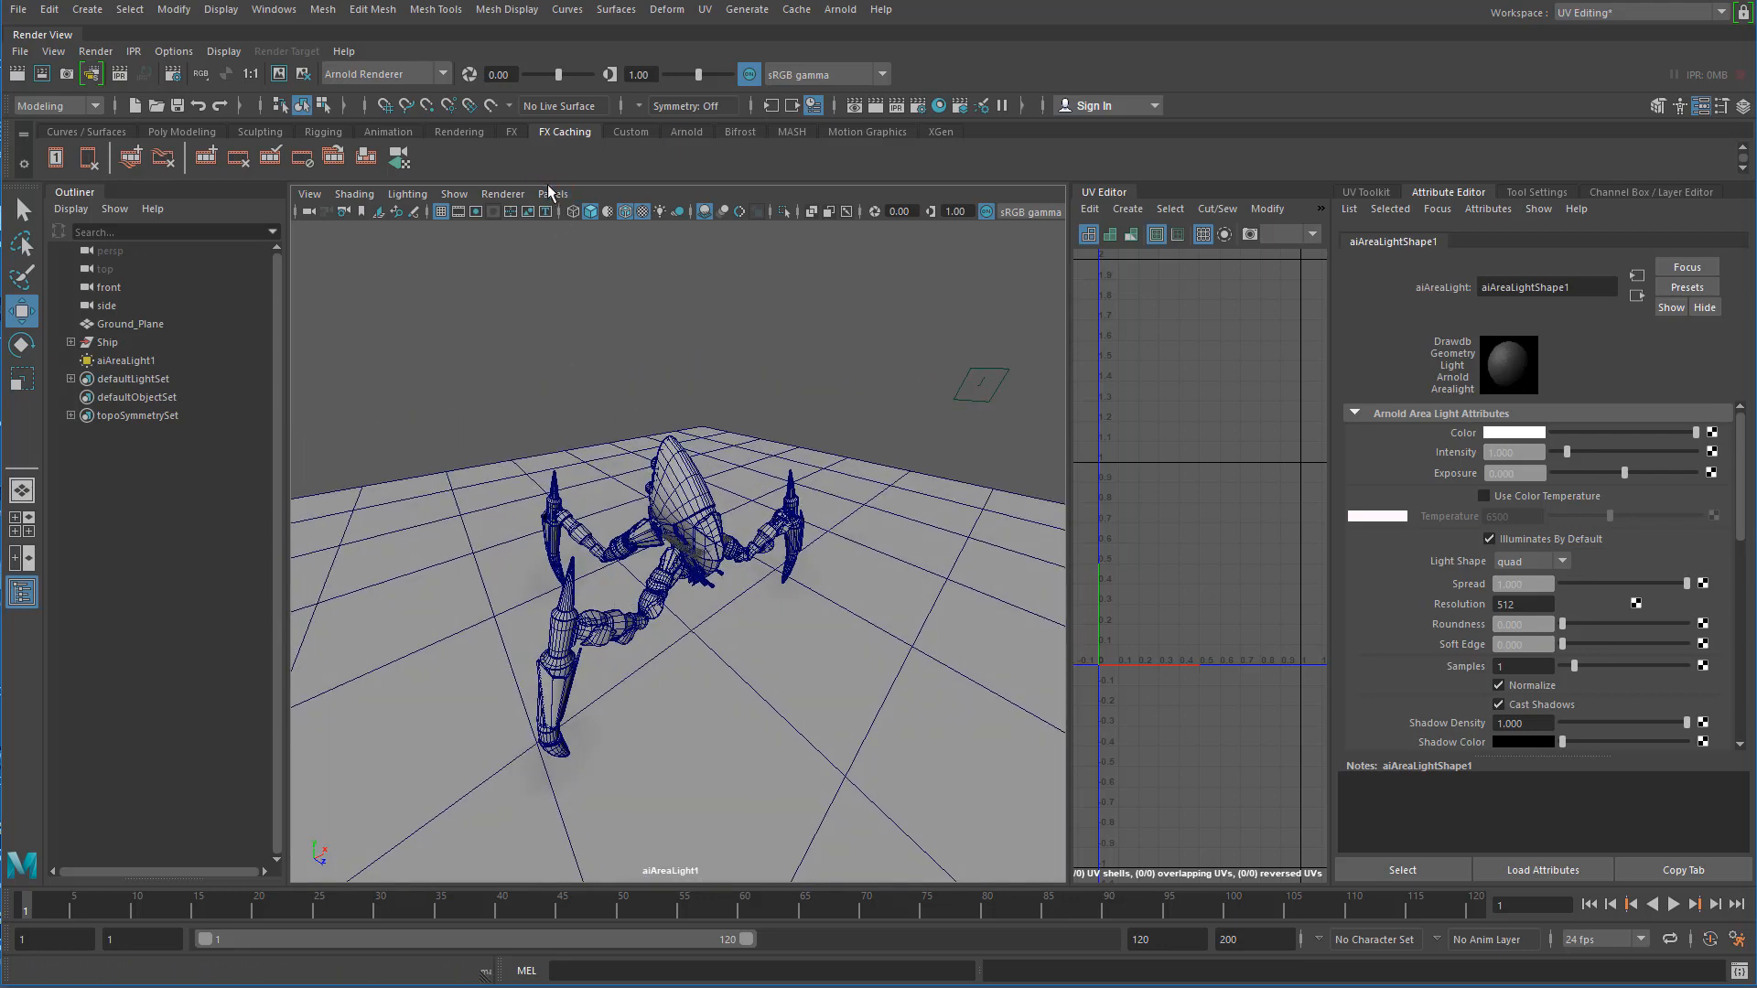
- Switch the viewport back to the persp camera with the ship and area light framed from the front
{"action": "left_click", "coordinate": [553, 194]}
{"action": "mouse_move", "coordinate": [576, 217]}
{"action": "left_click", "coordinate": [789, 214]}
{"action": "left_click", "coordinate": [553, 194]}
{"action": "mouse_move", "coordinate": [678, 216]}
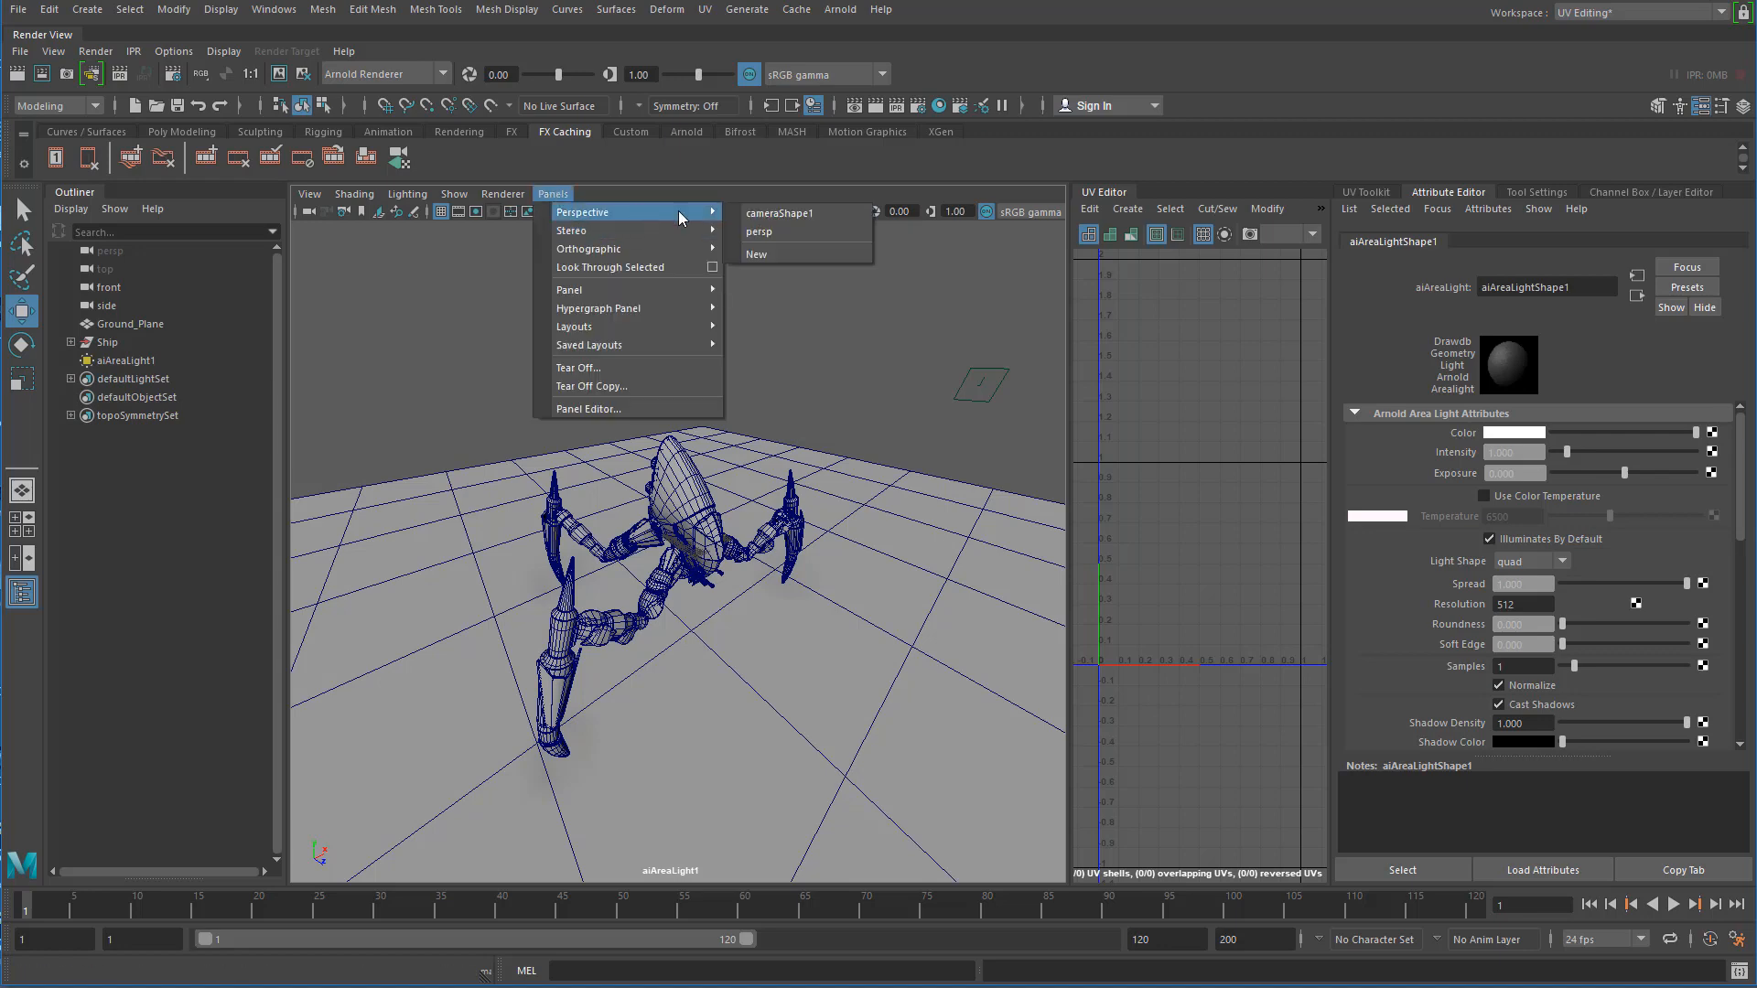
{"action": "left_click", "coordinate": [822, 235]}
{"action": "right_click_drag", "start_coordinate": [690, 568], "coordinate": [666, 571], "text": "alt"}
{"action": "middle_click_drag", "start_coordinate": [665, 571], "coordinate": [599, 543], "text": "alt"}
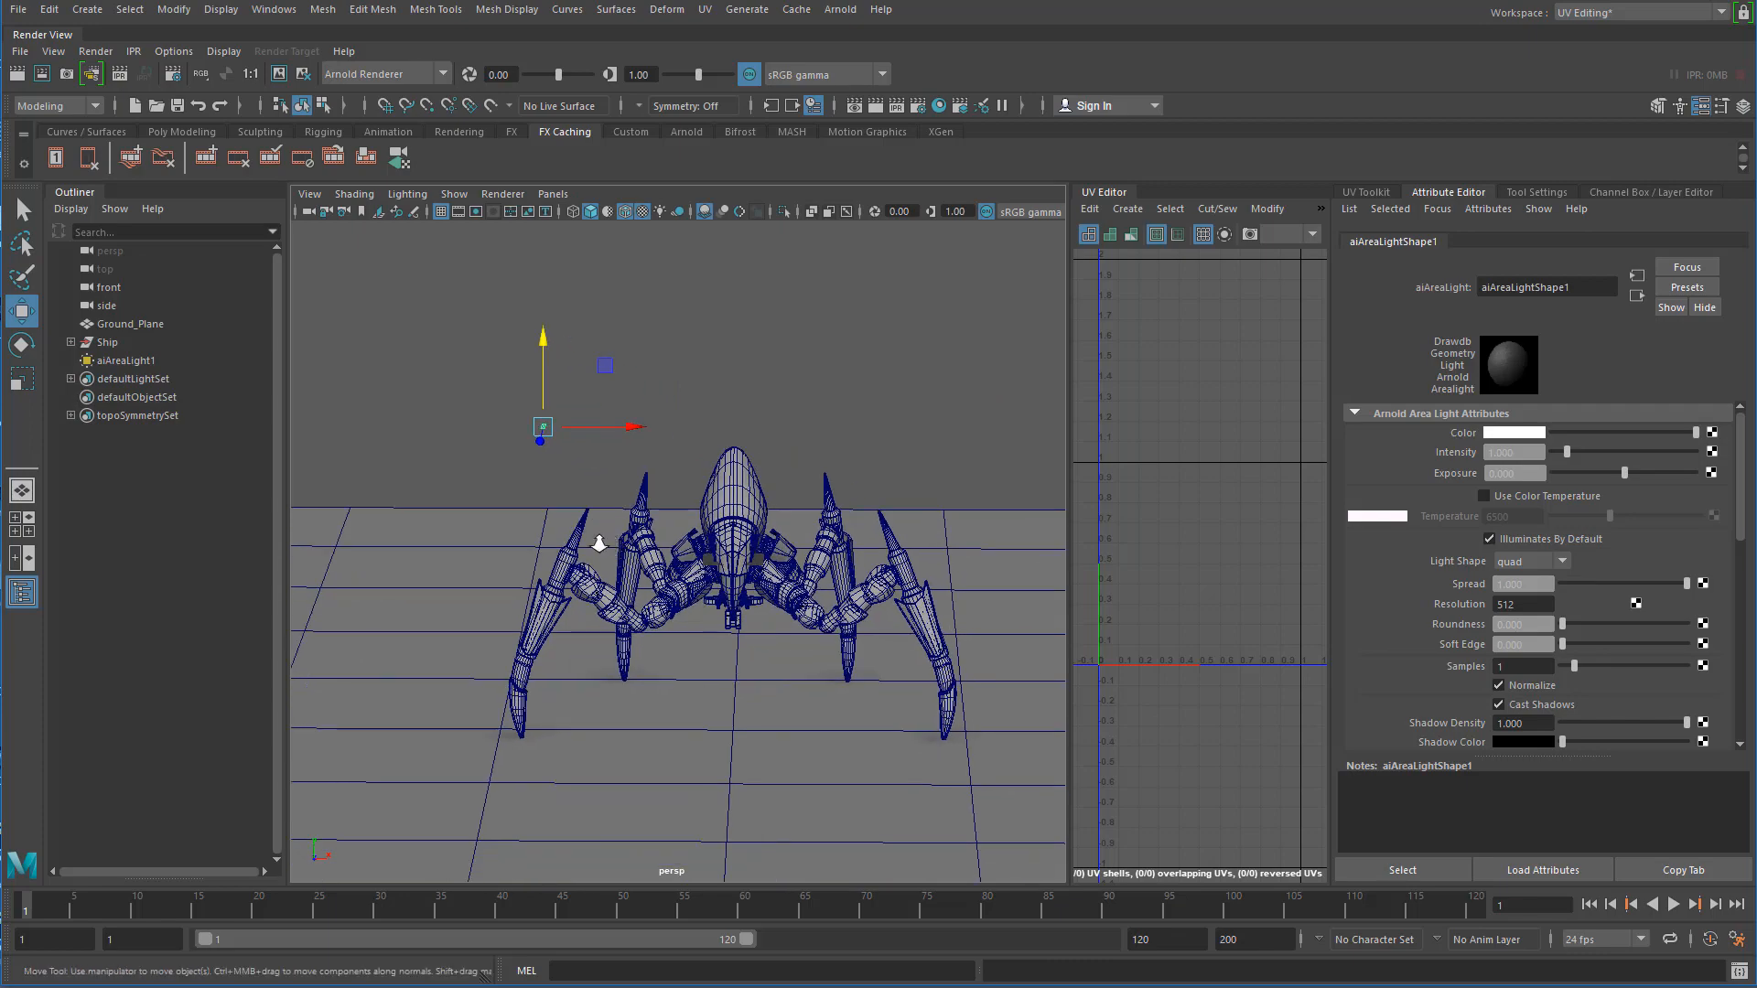
{"action": "left_click_drag", "start_coordinate": [600, 543], "coordinate": [602, 490], "text": "alt"}
{"action": "mouse_move", "coordinate": [601, 489]}
{"action": "right_mouse_down", "text": "alt"}
{"action": "mouse_move", "coordinate": [682, 498]}
{"action": "mouse_move", "coordinate": [604, 504]}
{"action": "right_mouse_up", "text": "alt"}
{"action": "middle_click_drag", "start_coordinate": [604, 504], "coordinate": [552, 506], "text": "alt"}
{"action": "left_click_drag", "start_coordinate": [552, 505], "coordinate": [630, 526], "text": "alt"}
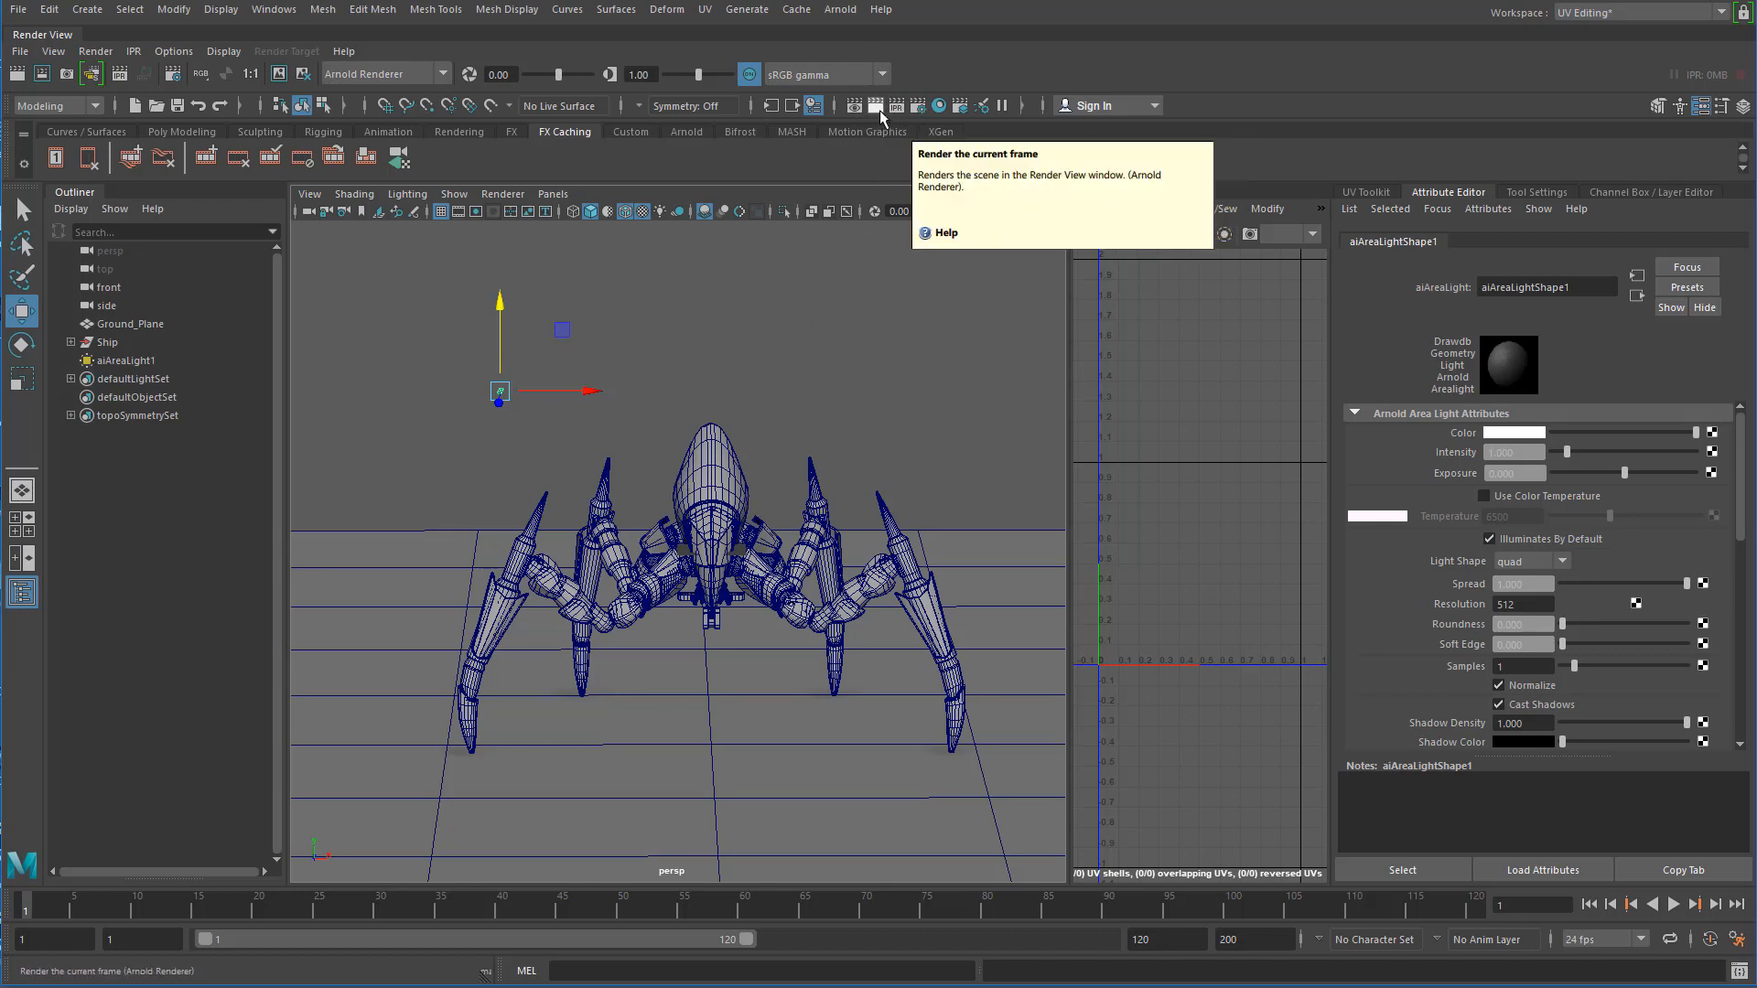
- Add an Arnold RenderView shortcut to the FX Caching shelf and start a live render from it
{"action": "left_click", "coordinate": [840, 10]}
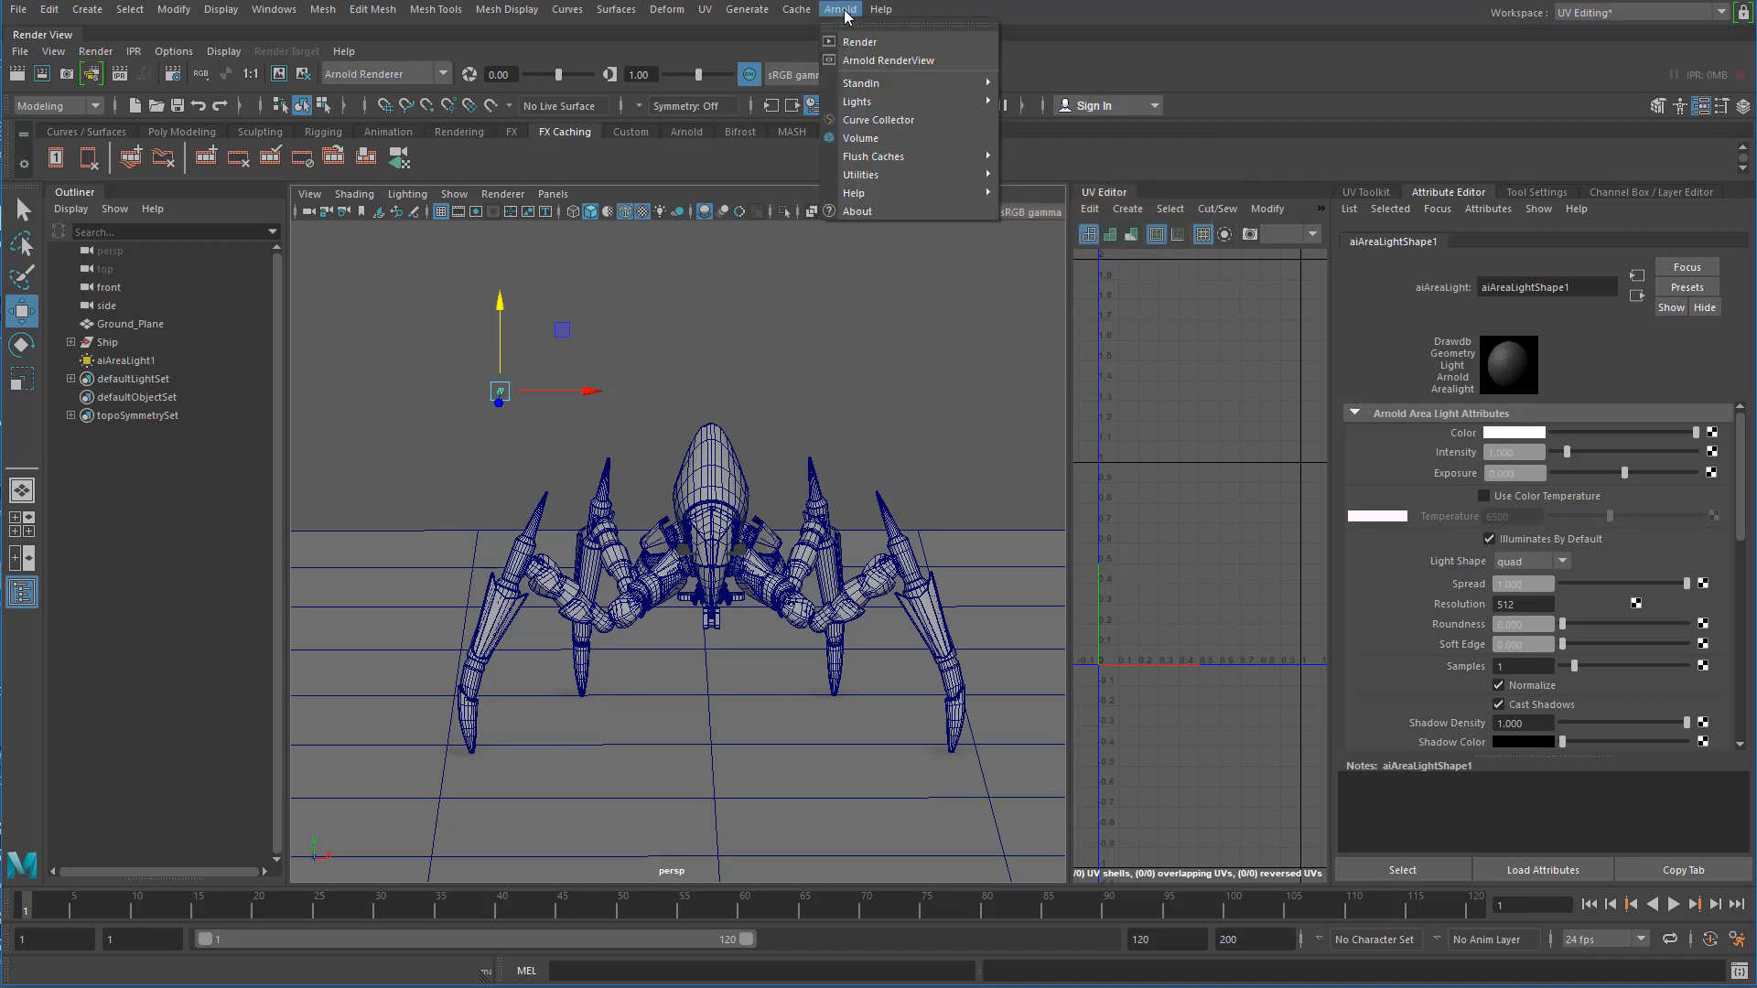
{"action": "left_click", "coordinate": [870, 61], "text": "ctrl+shift"}
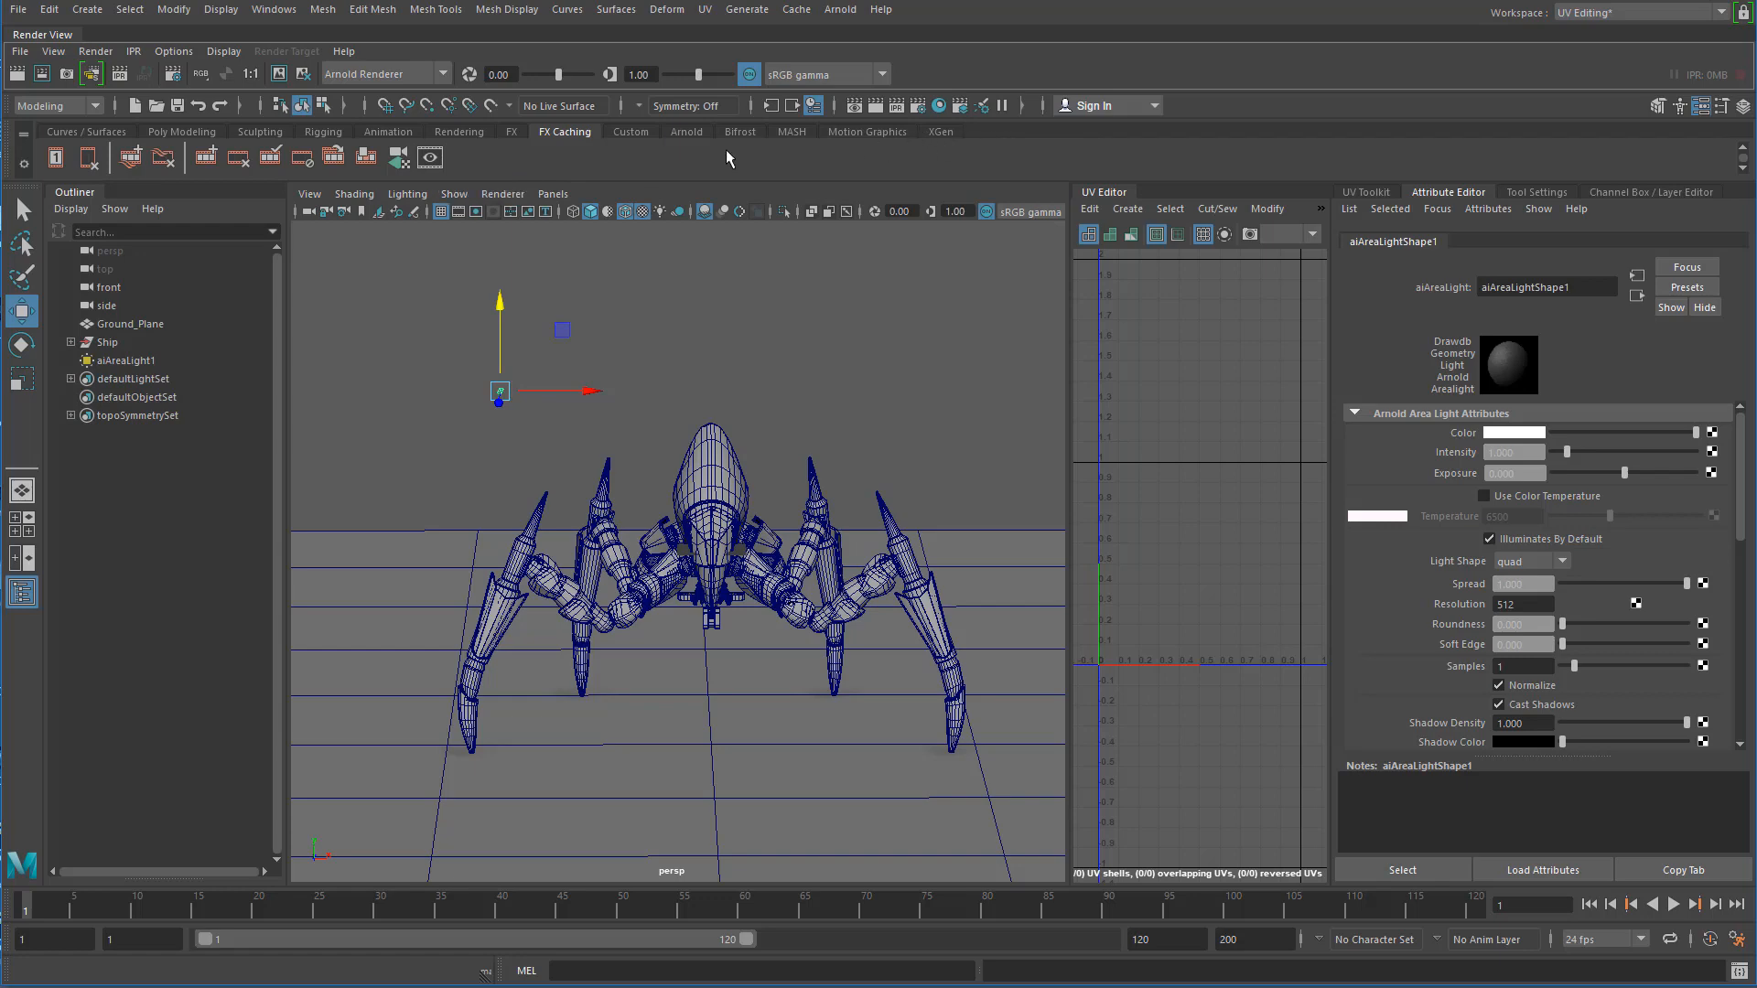
{"action": "left_click", "coordinate": [428, 159]}
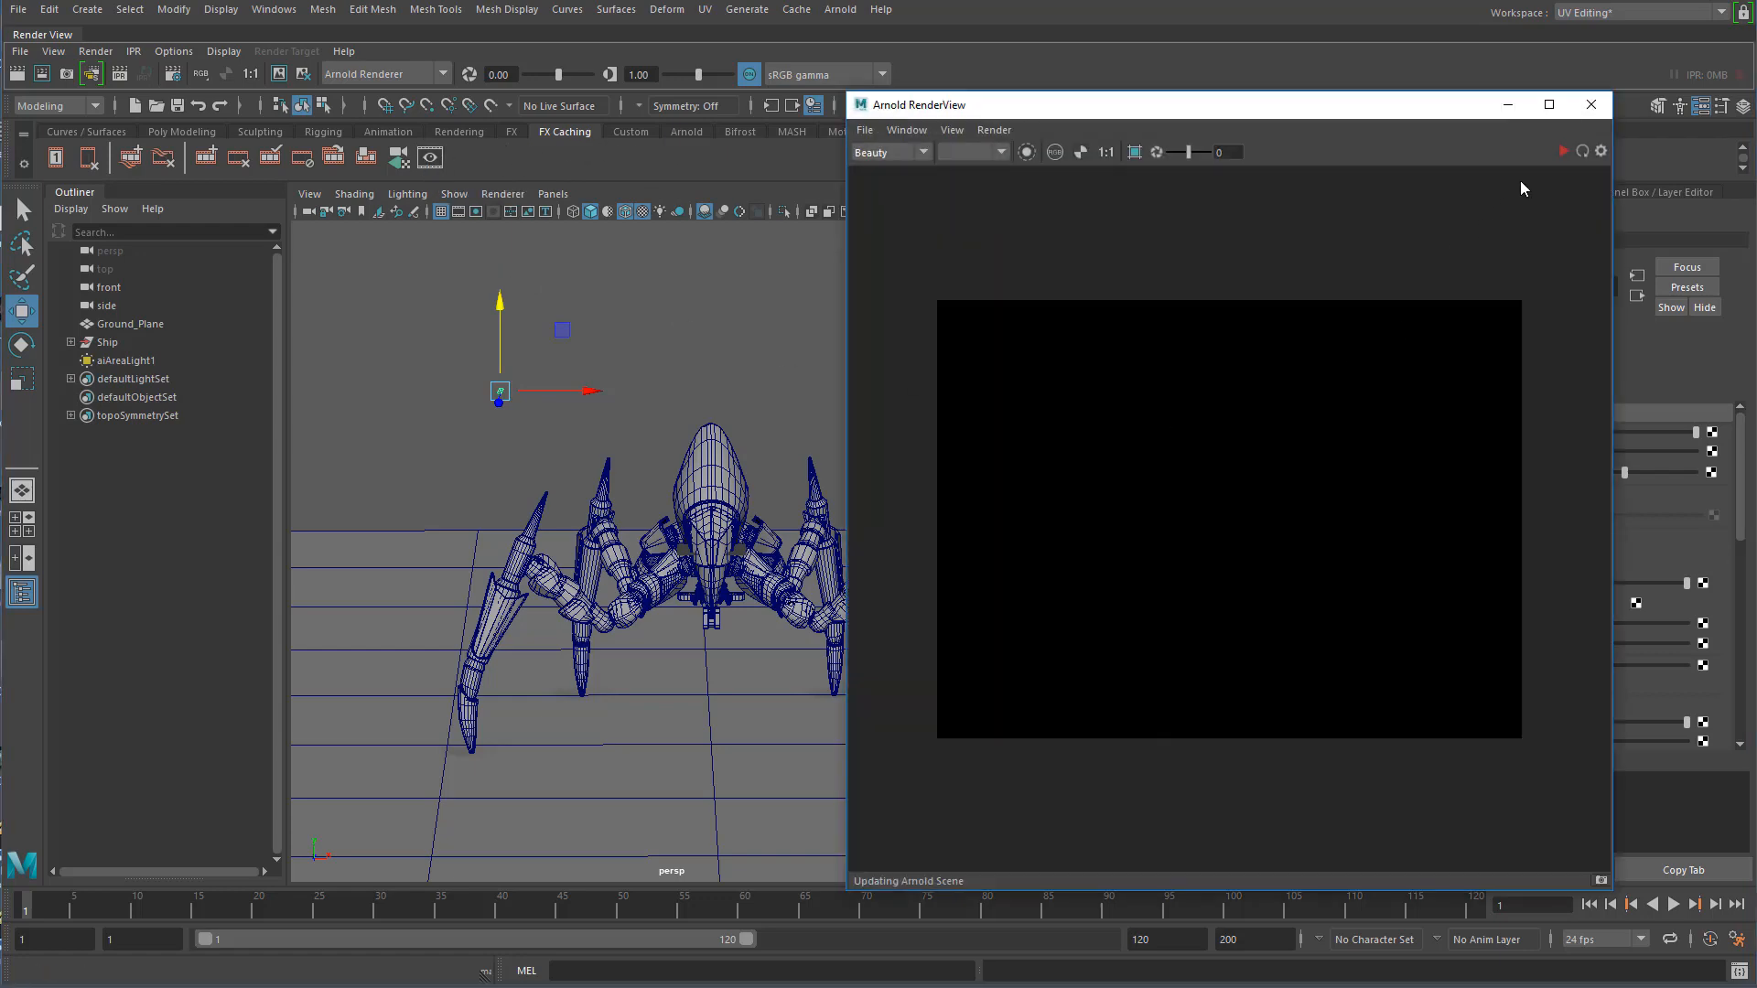
{"action": "left_click", "coordinate": [1560, 152]}
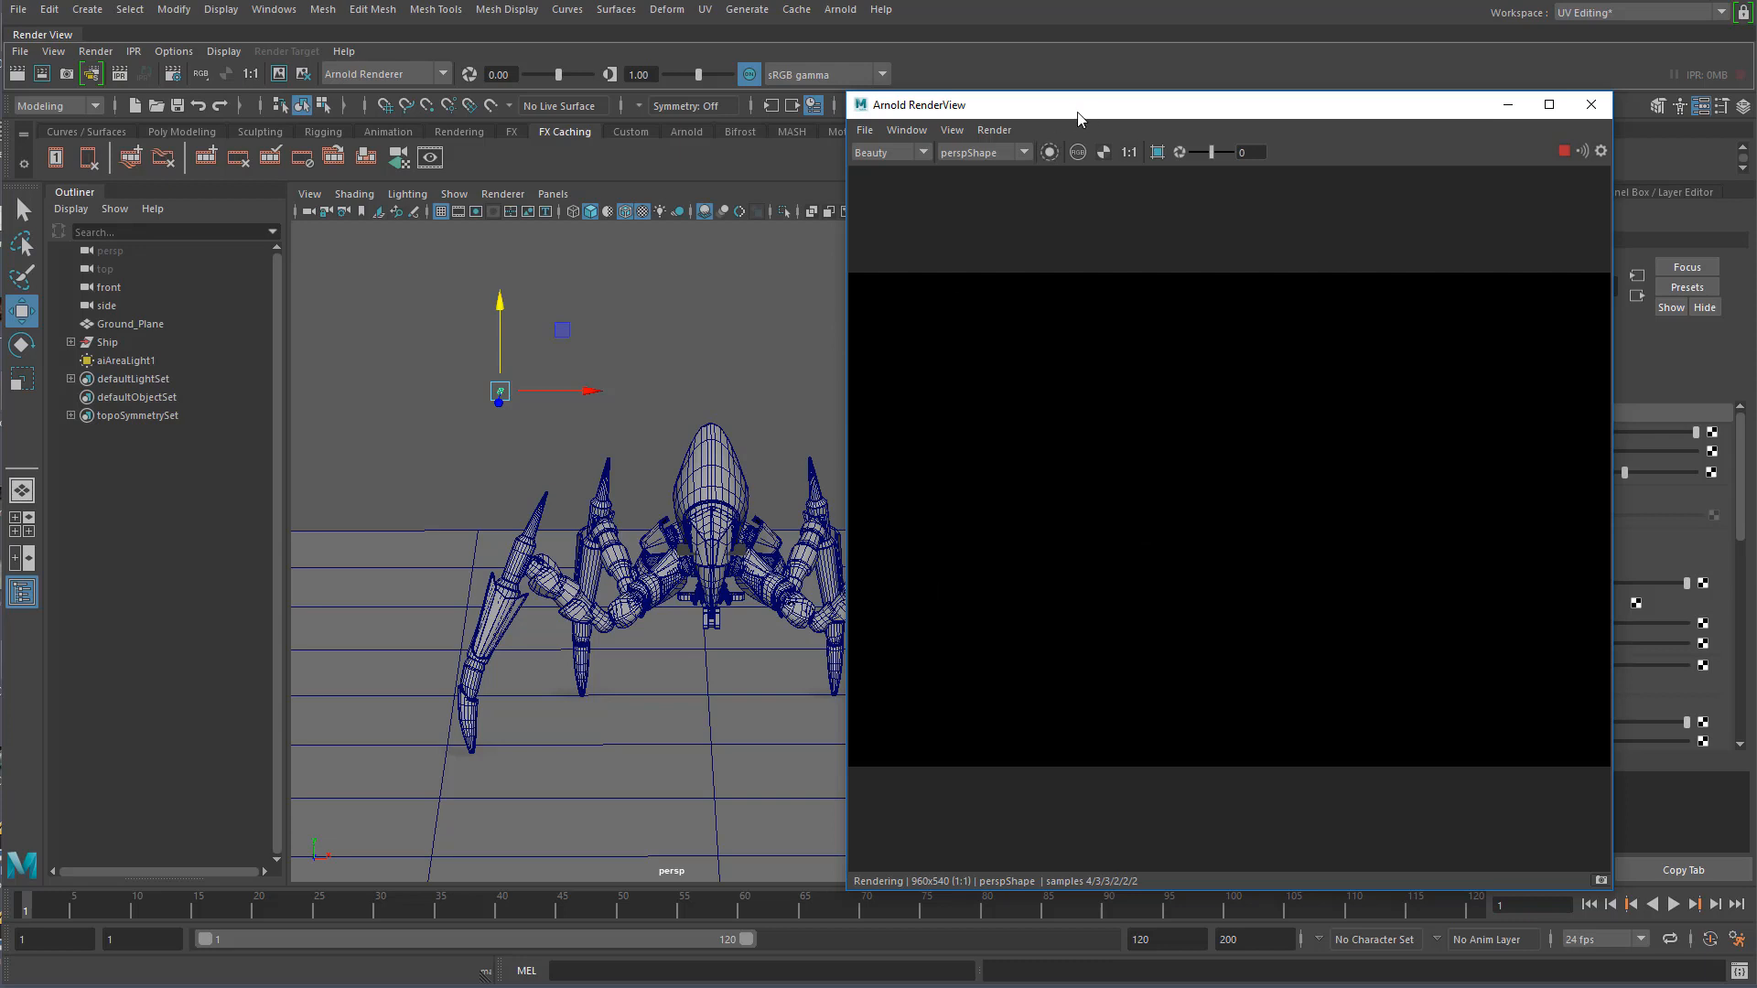
{"action": "left_click_drag", "start_coordinate": [1082, 105], "coordinate": [440, 102]}
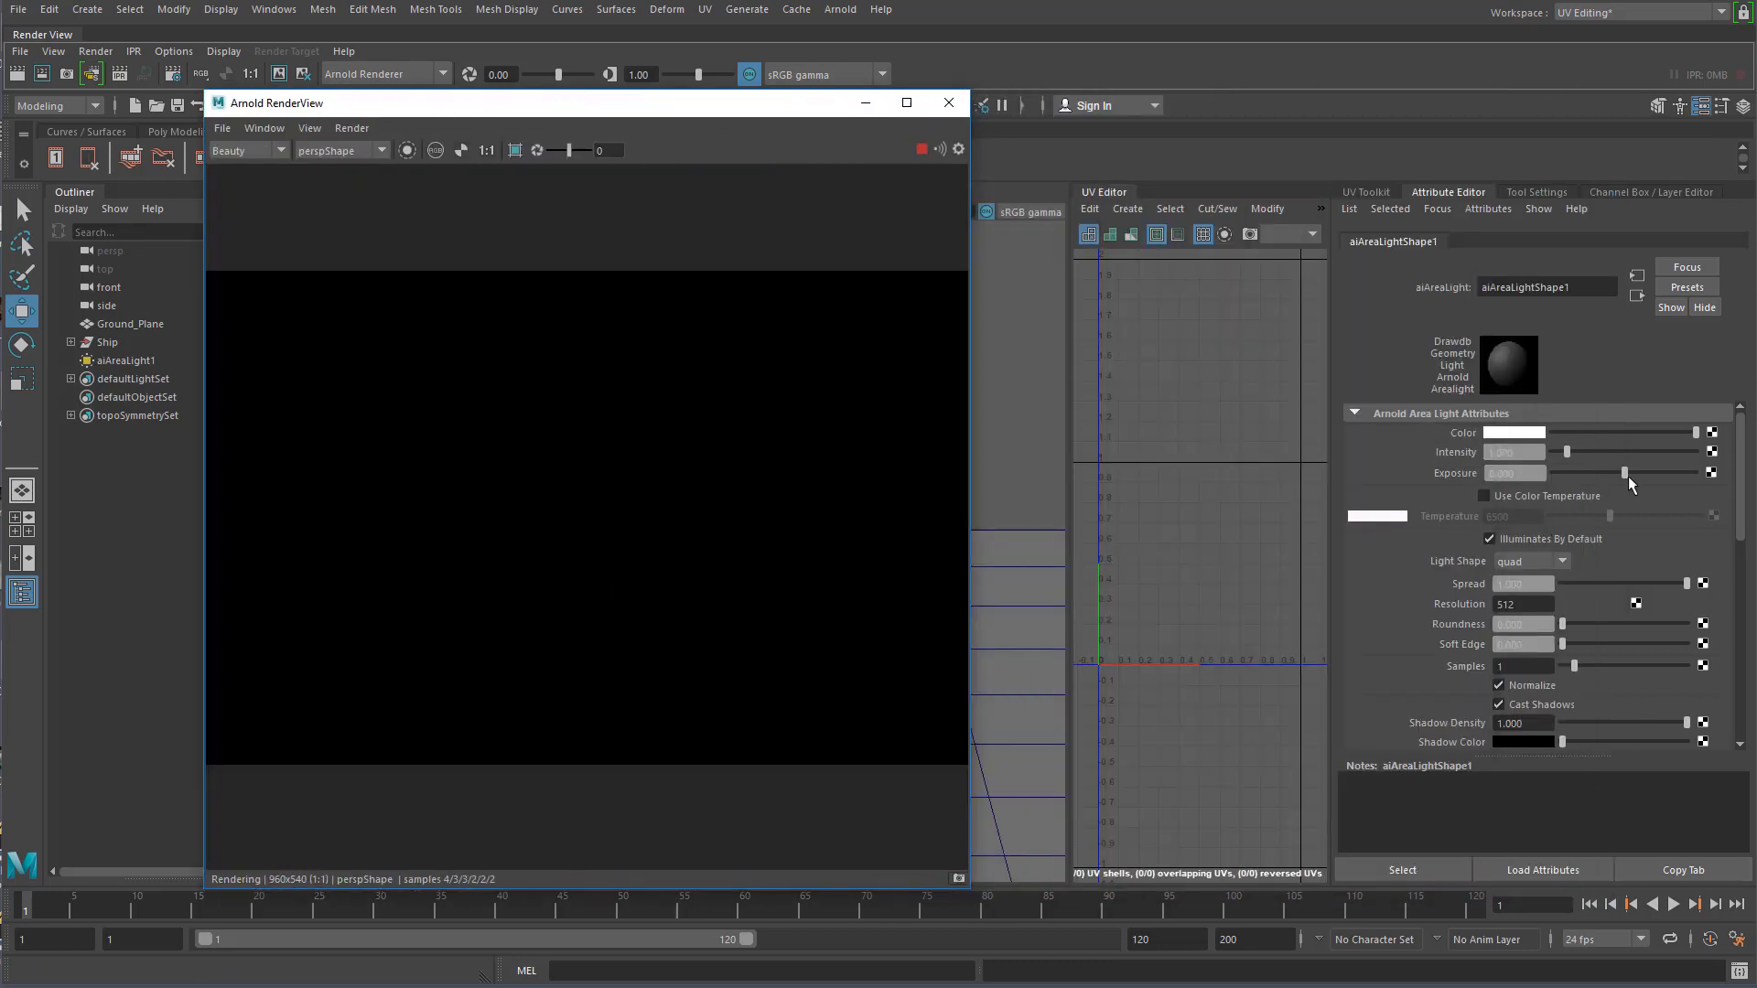
- Set the area light's exposure to 20, and reduce it until the ship is no longer overexposed
{"action": "left_click_drag", "start_coordinate": [1625, 473], "coordinate": [1699, 474]}
{"action": "left_click_drag", "start_coordinate": [1530, 474], "coordinate": [1473, 474]}
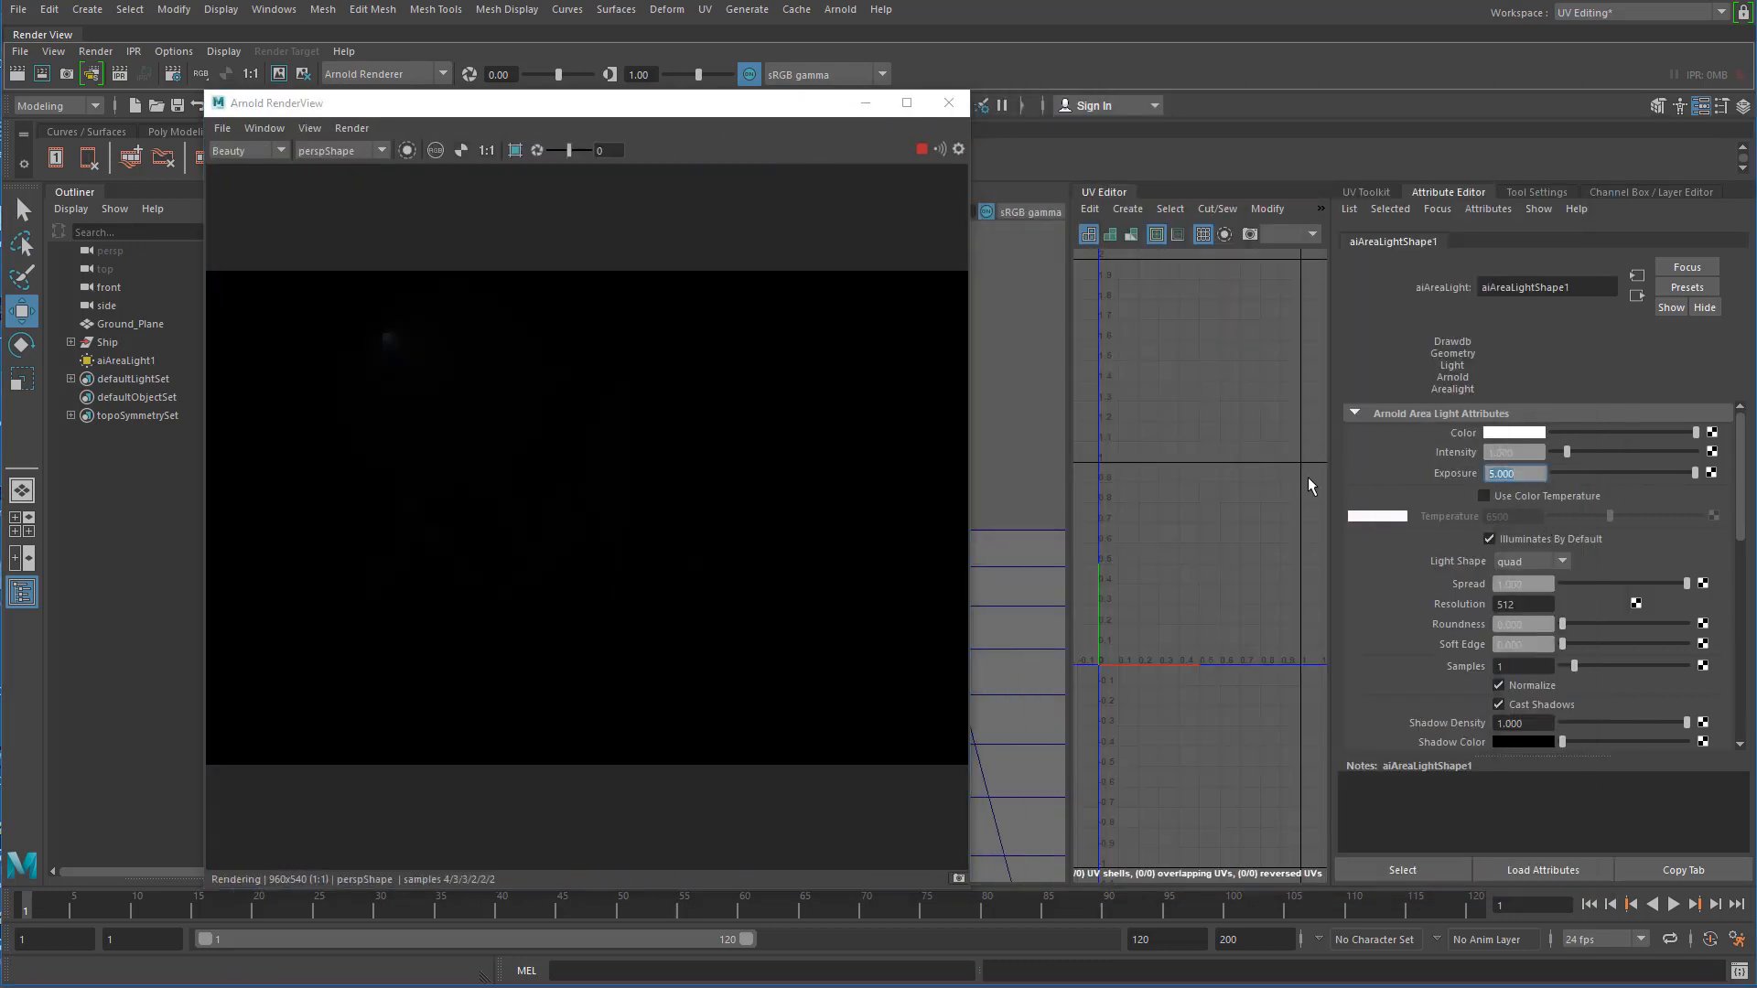
{"action": "type", "text": "20"}
{"action": "key", "text": "Return"}
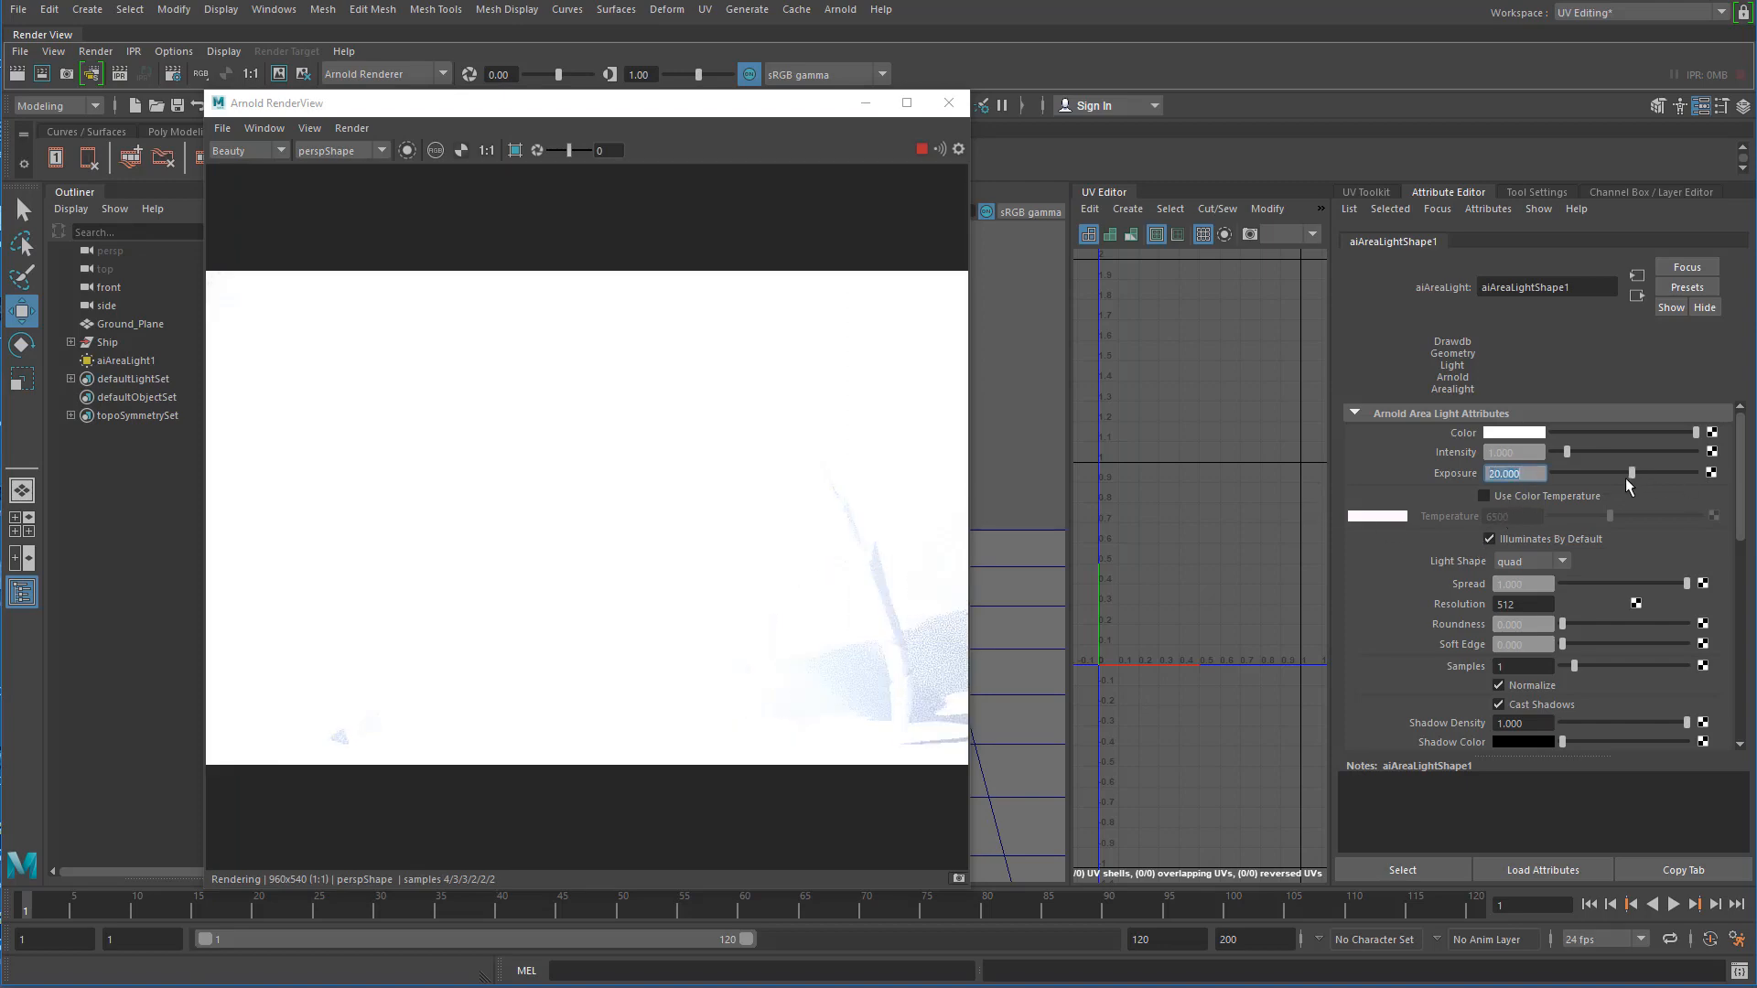
{"action": "left_click_drag", "start_coordinate": [1627, 475], "coordinate": [1615, 474]}
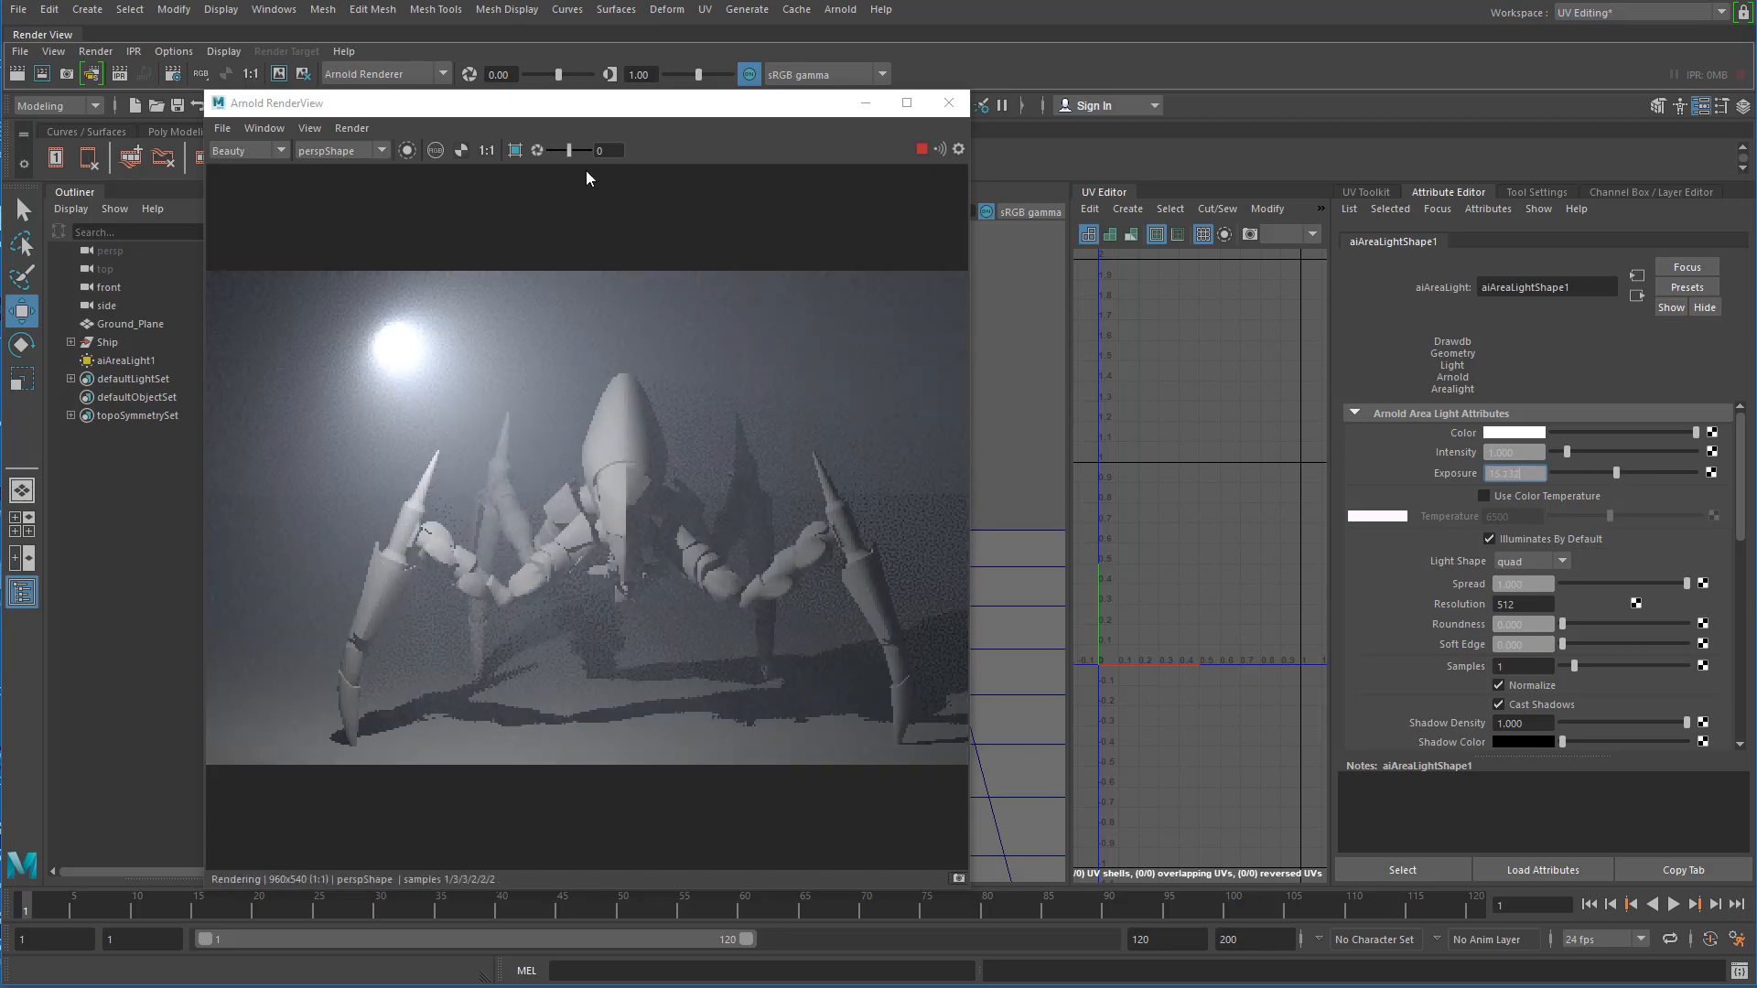
- Uncover the viewport and reframe the live render on the ship from a lower, slightly turned angle with the light scaling manipulator active
{"action": "left_click_drag", "start_coordinate": [531, 108], "coordinate": [1213, 108]}
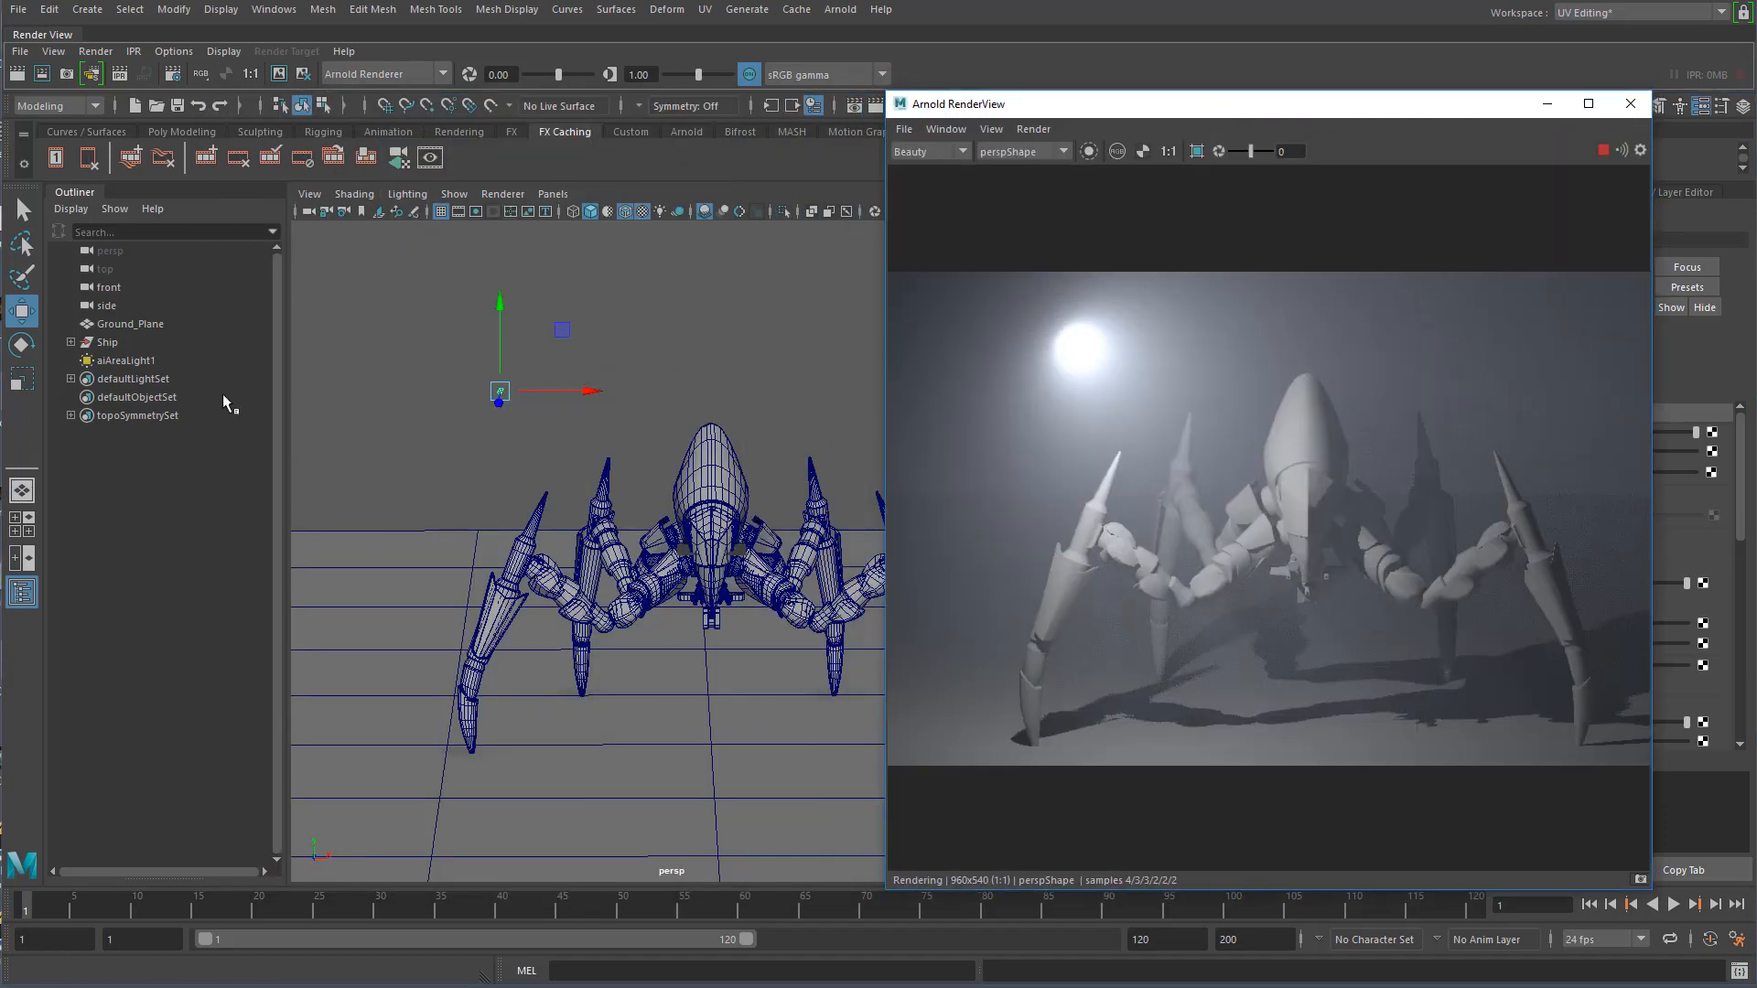
{"action": "left_click", "coordinate": [20, 380]}
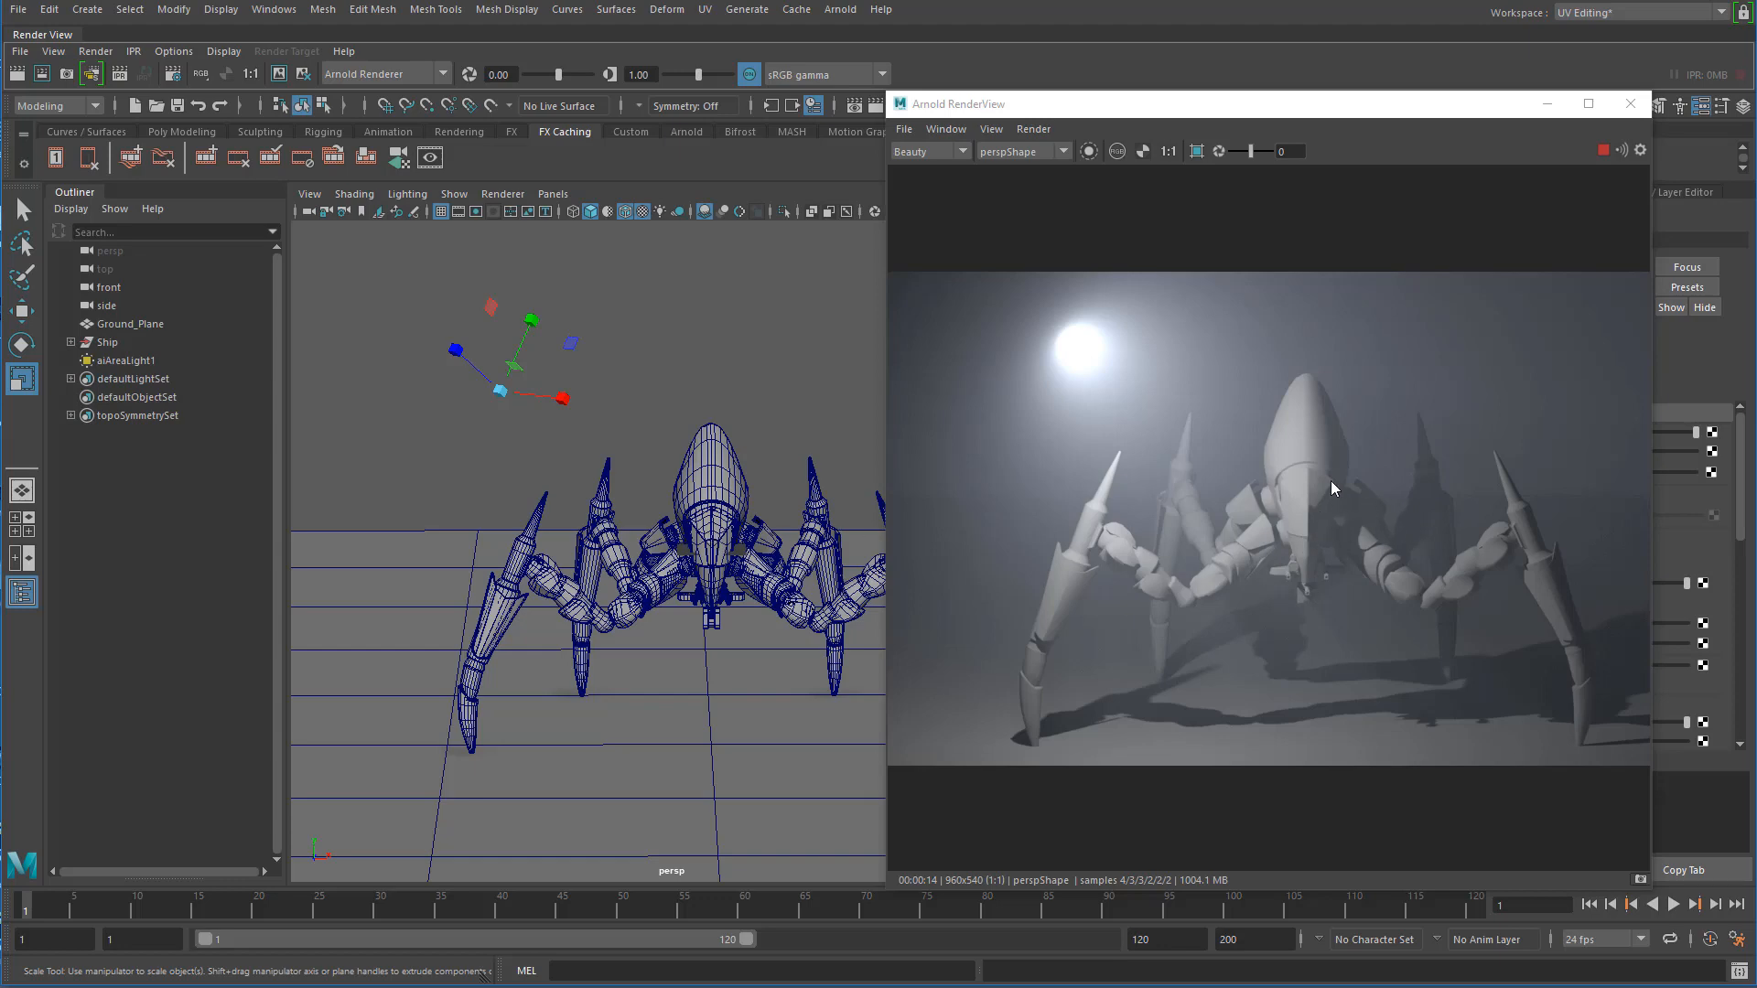
{"action": "left_click_drag", "start_coordinate": [673, 632], "coordinate": [553, 526], "text": "alt"}
{"action": "middle_click_drag", "start_coordinate": [631, 601], "coordinate": [617, 626], "text": "alt"}
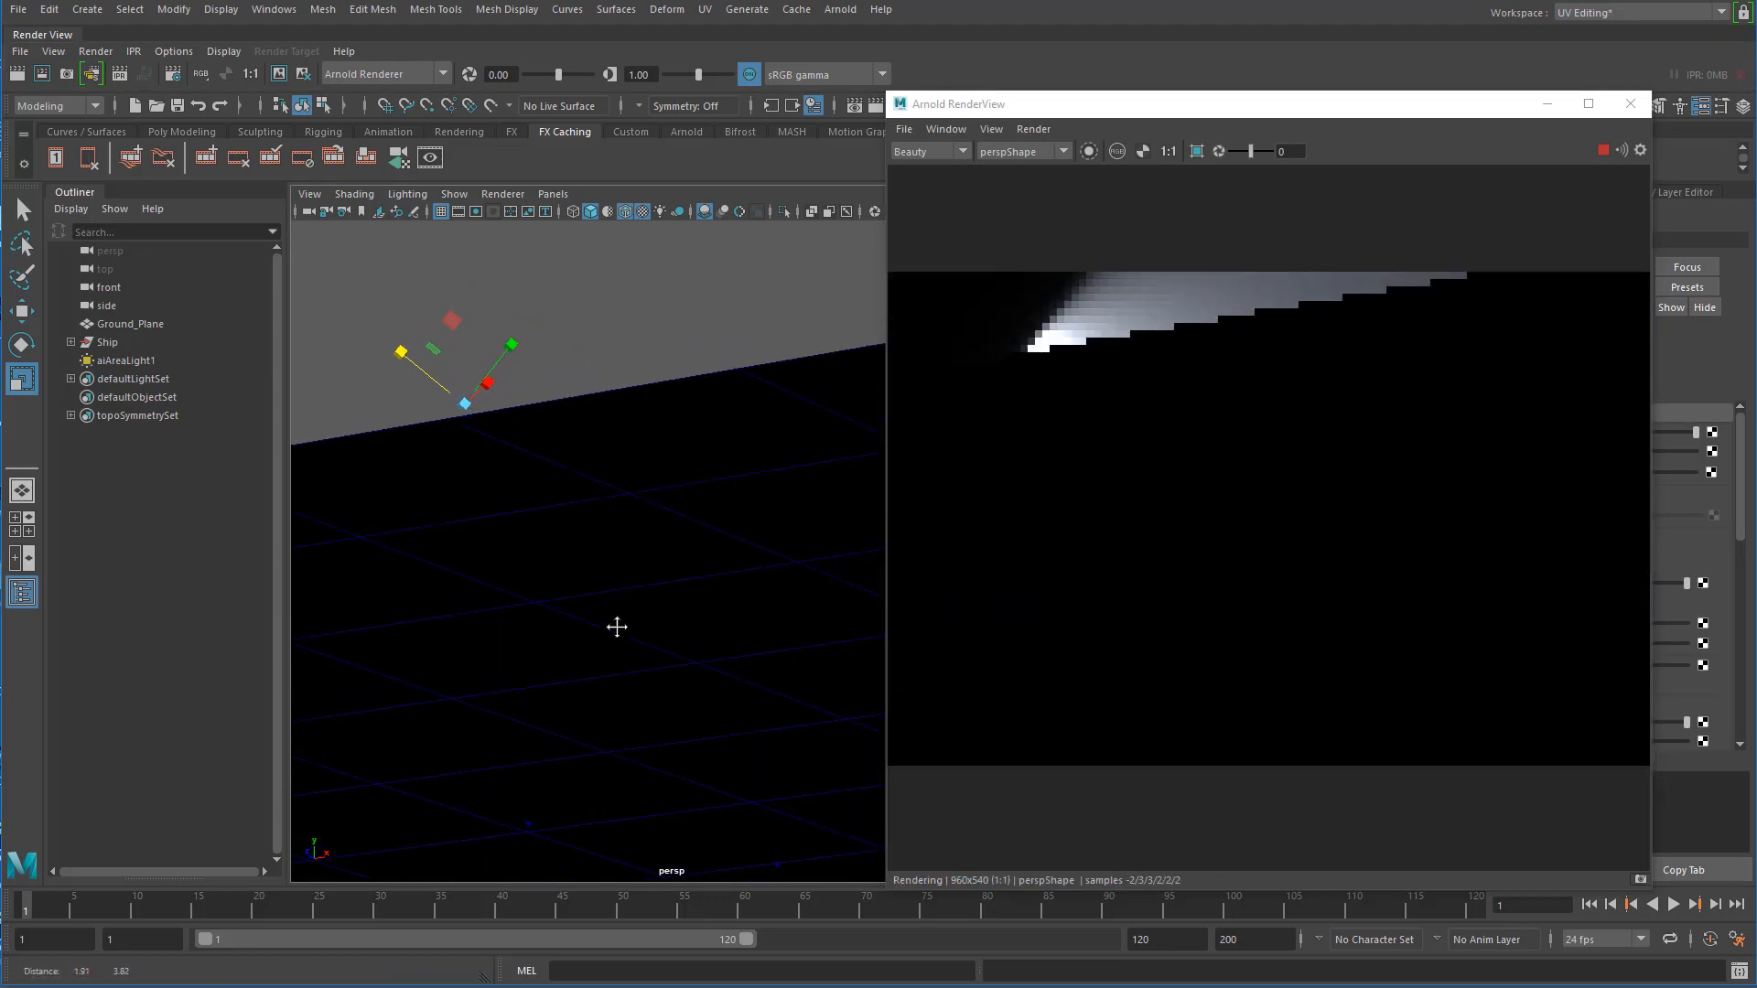
{"action": "left_click_drag", "start_coordinate": [617, 627], "coordinate": [615, 679], "text": "alt"}
{"action": "left_click_drag", "start_coordinate": [619, 585], "coordinate": [624, 608], "text": "alt"}
{"action": "middle_click_drag", "start_coordinate": [623, 607], "coordinate": [555, 512], "text": "alt"}
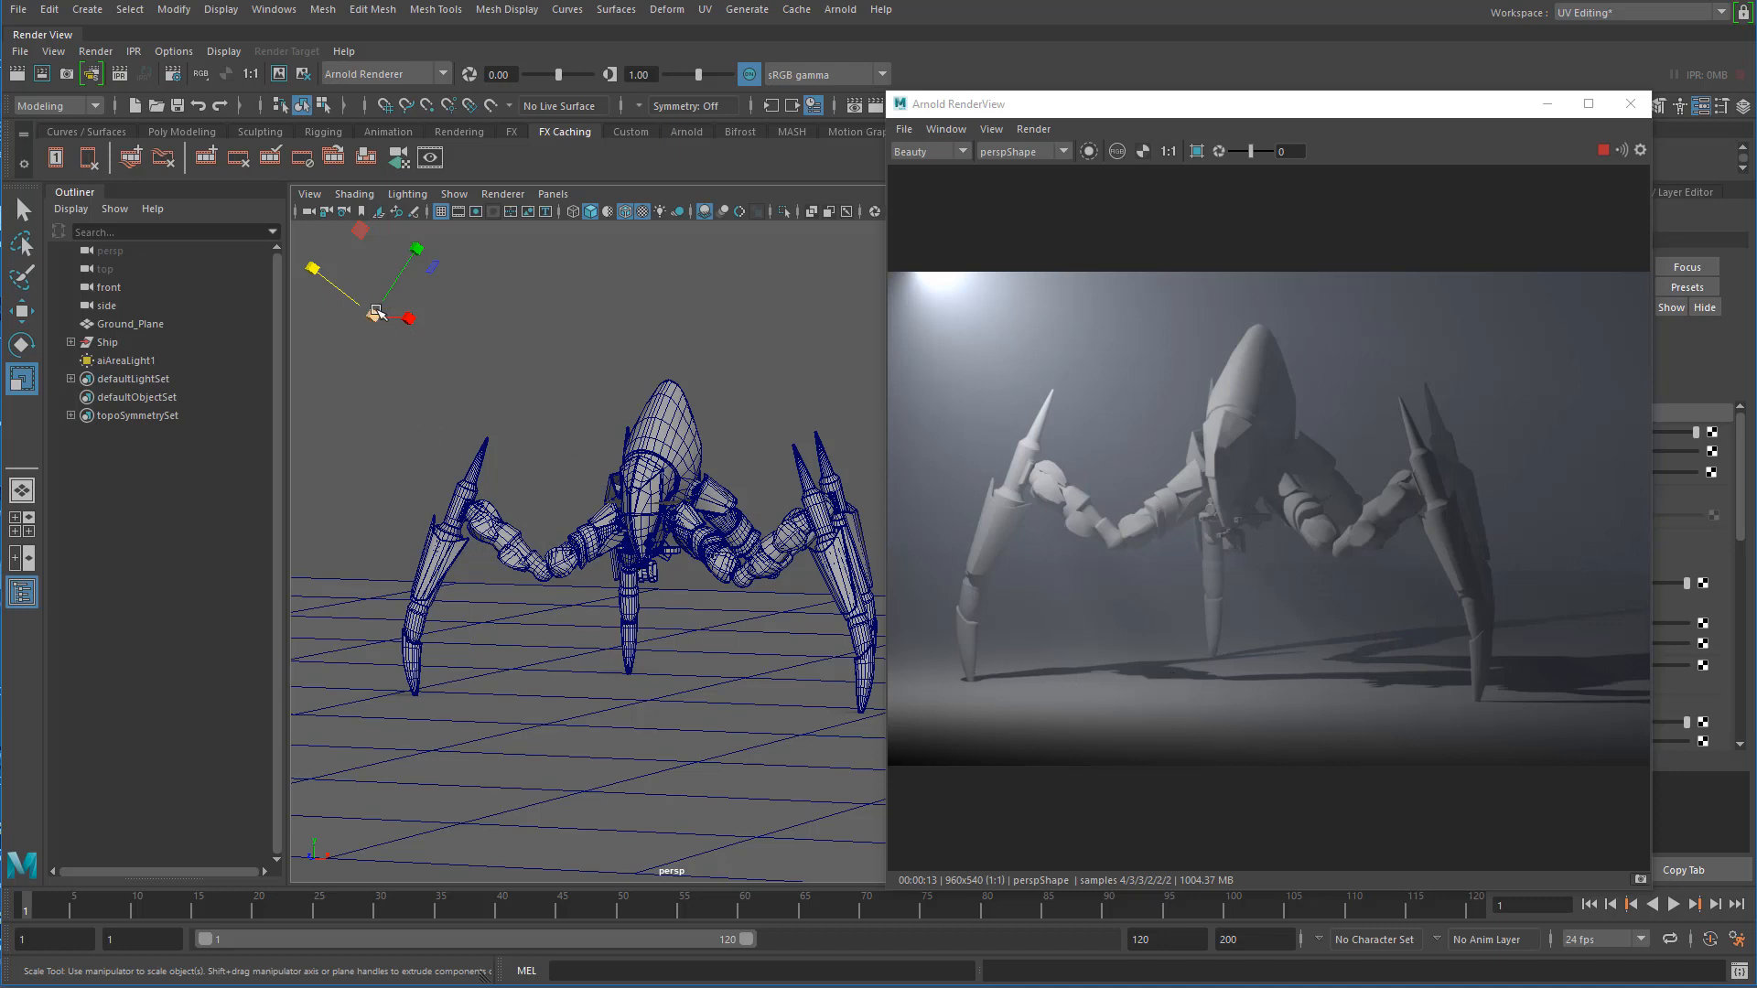
- Try much larger and smaller uniform scales of the area light to compare shadow softness in the render
{"action": "left_click_drag", "start_coordinate": [374, 315], "coordinate": [590, 238]}
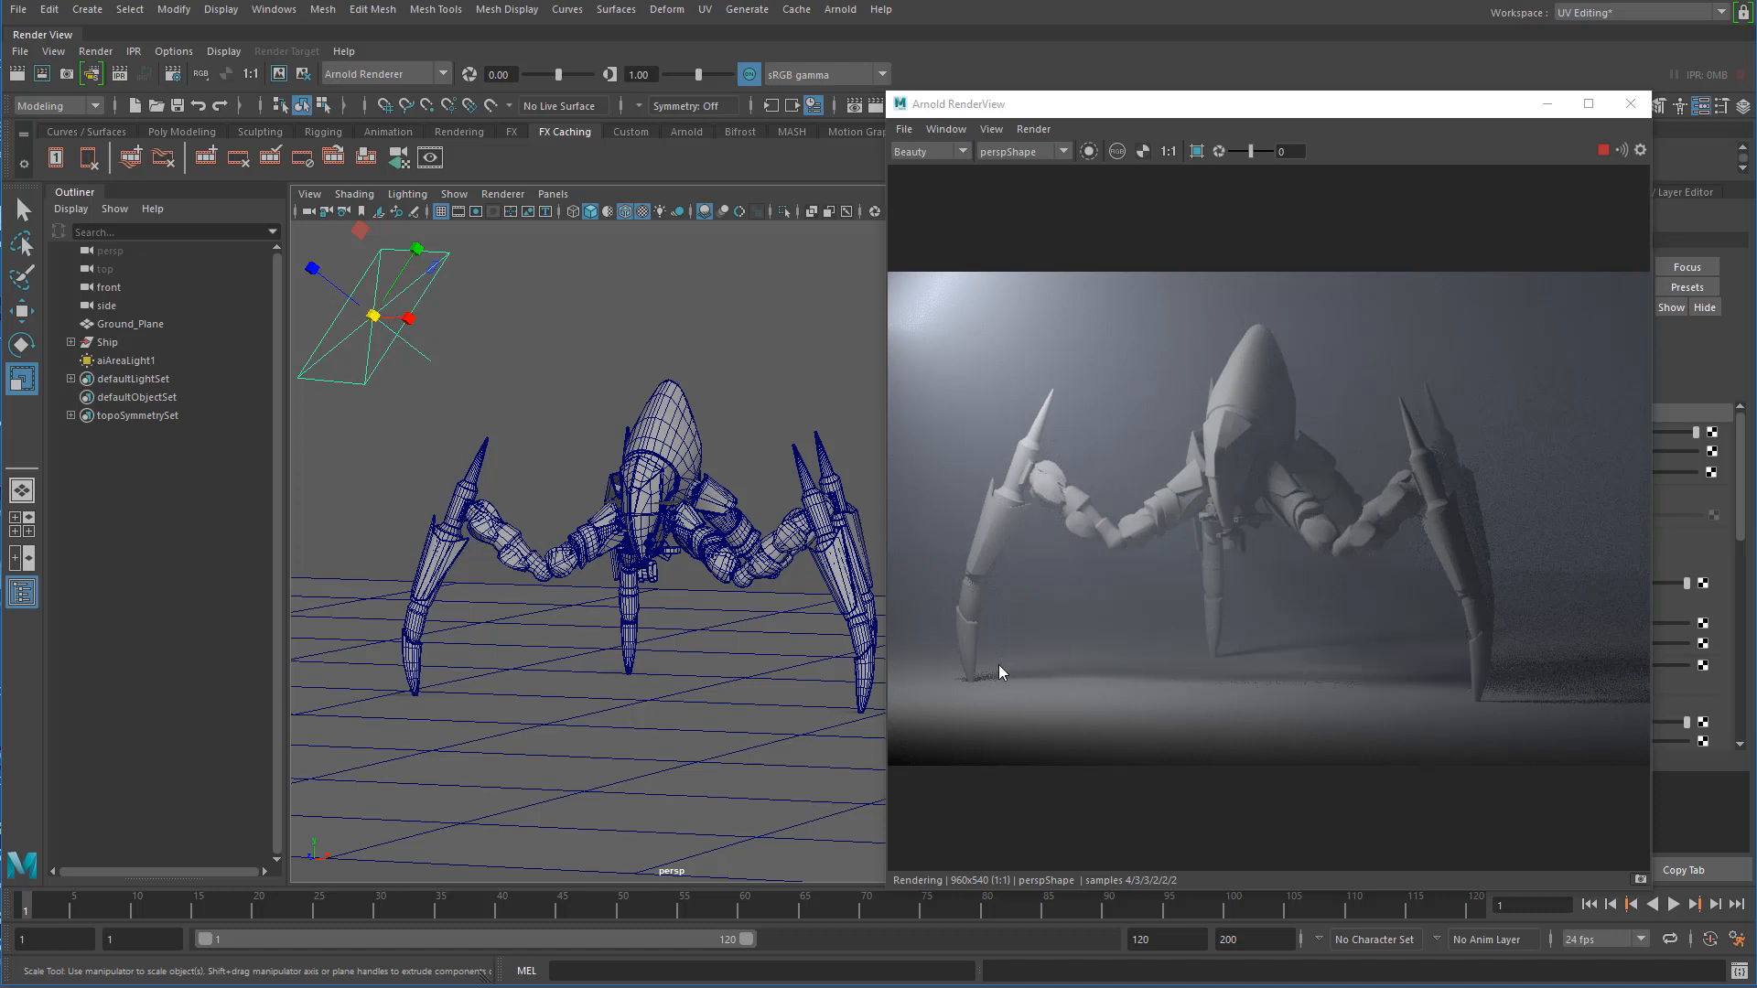
{"action": "left_click_drag", "start_coordinate": [374, 316], "coordinate": [187, 339]}
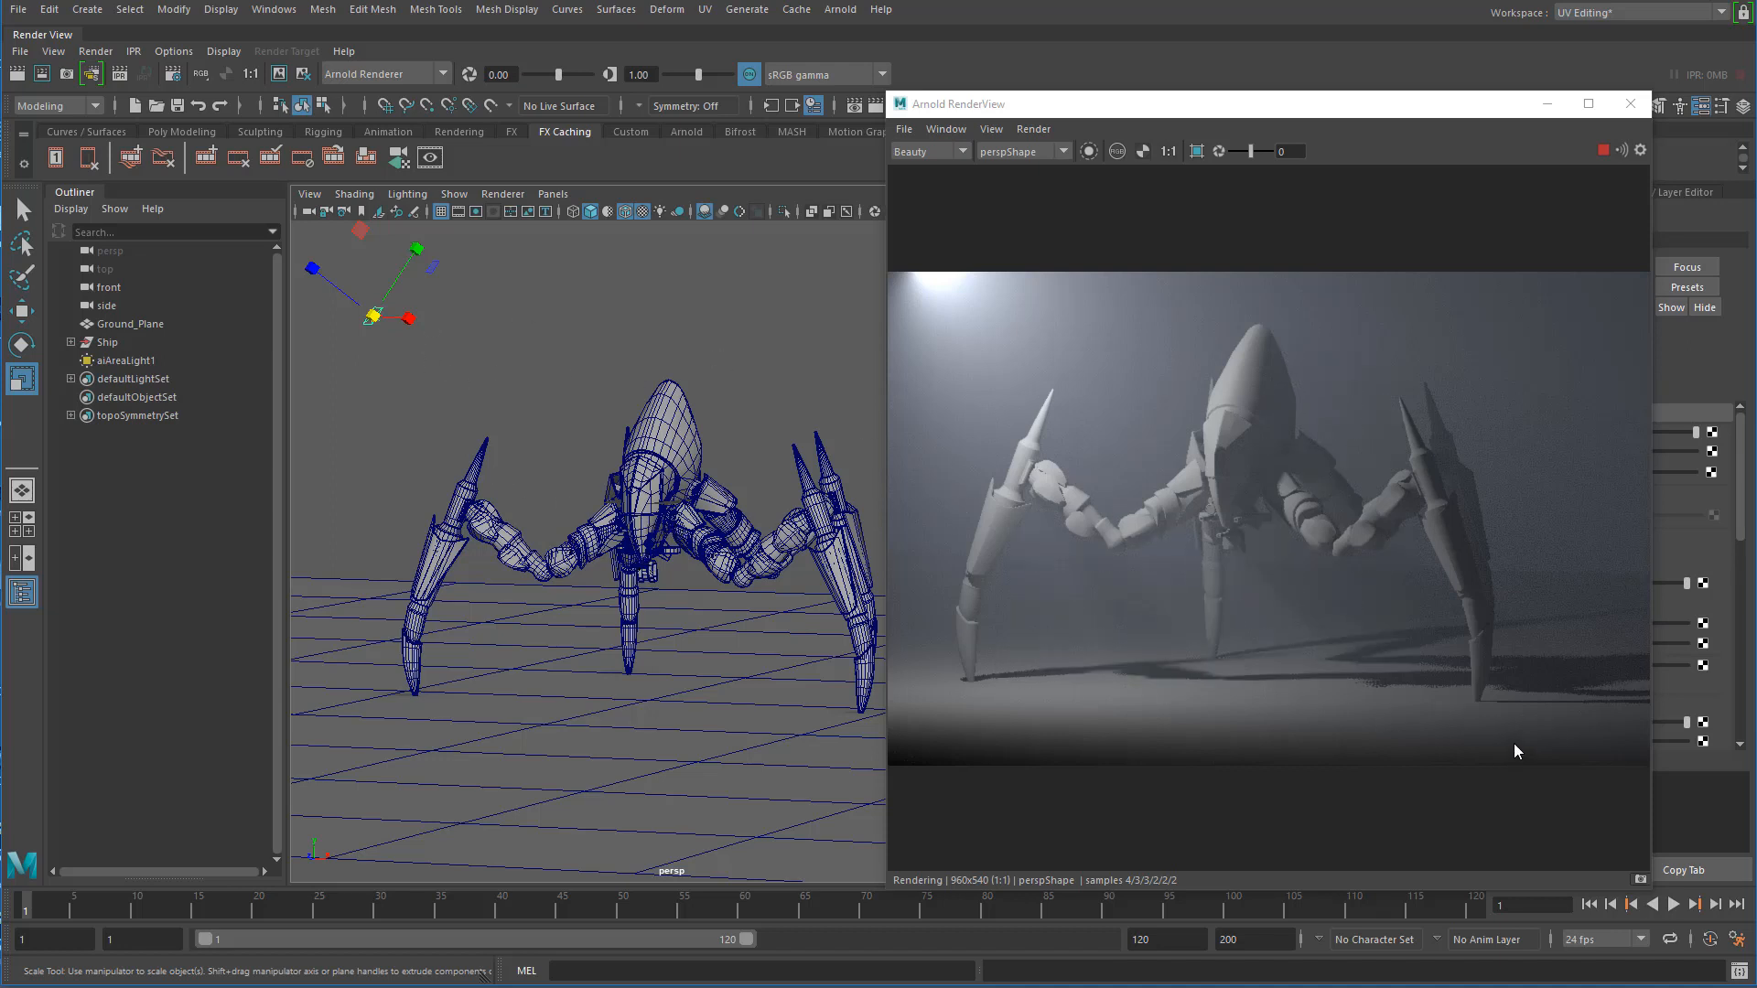
{"action": "left_click_drag", "start_coordinate": [373, 317], "coordinate": [513, 283]}
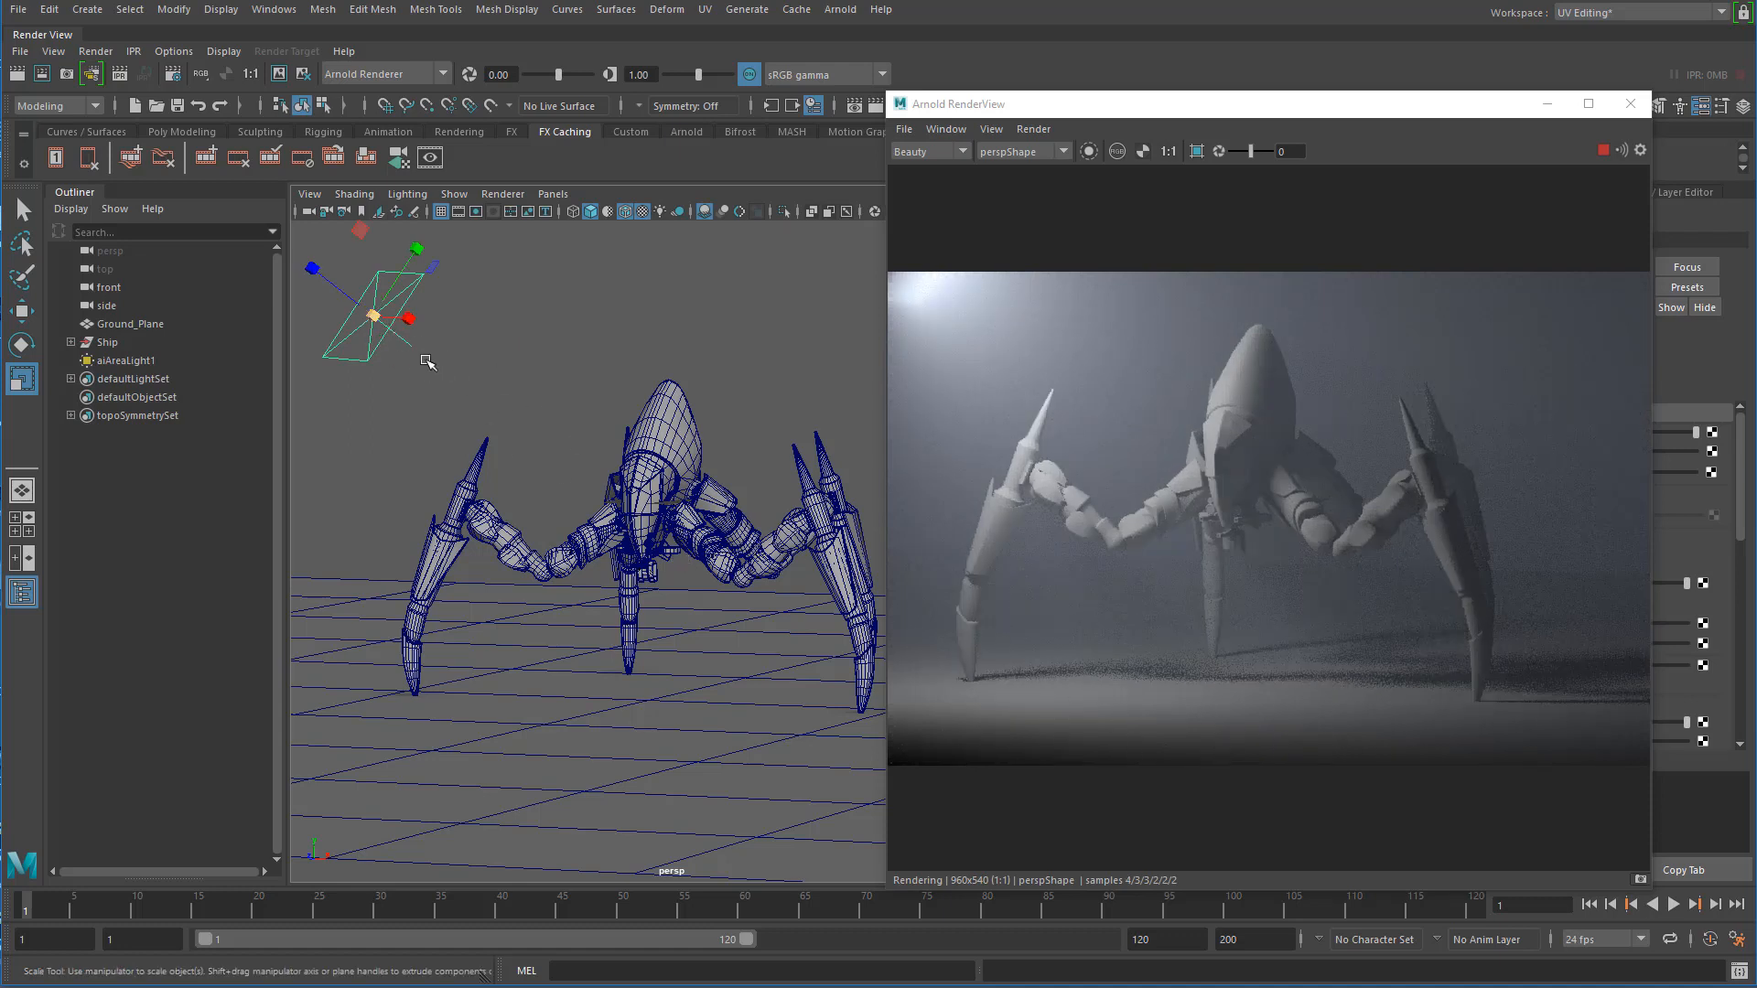
{"action": "left_click_drag", "start_coordinate": [367, 316], "coordinate": [278, 316]}
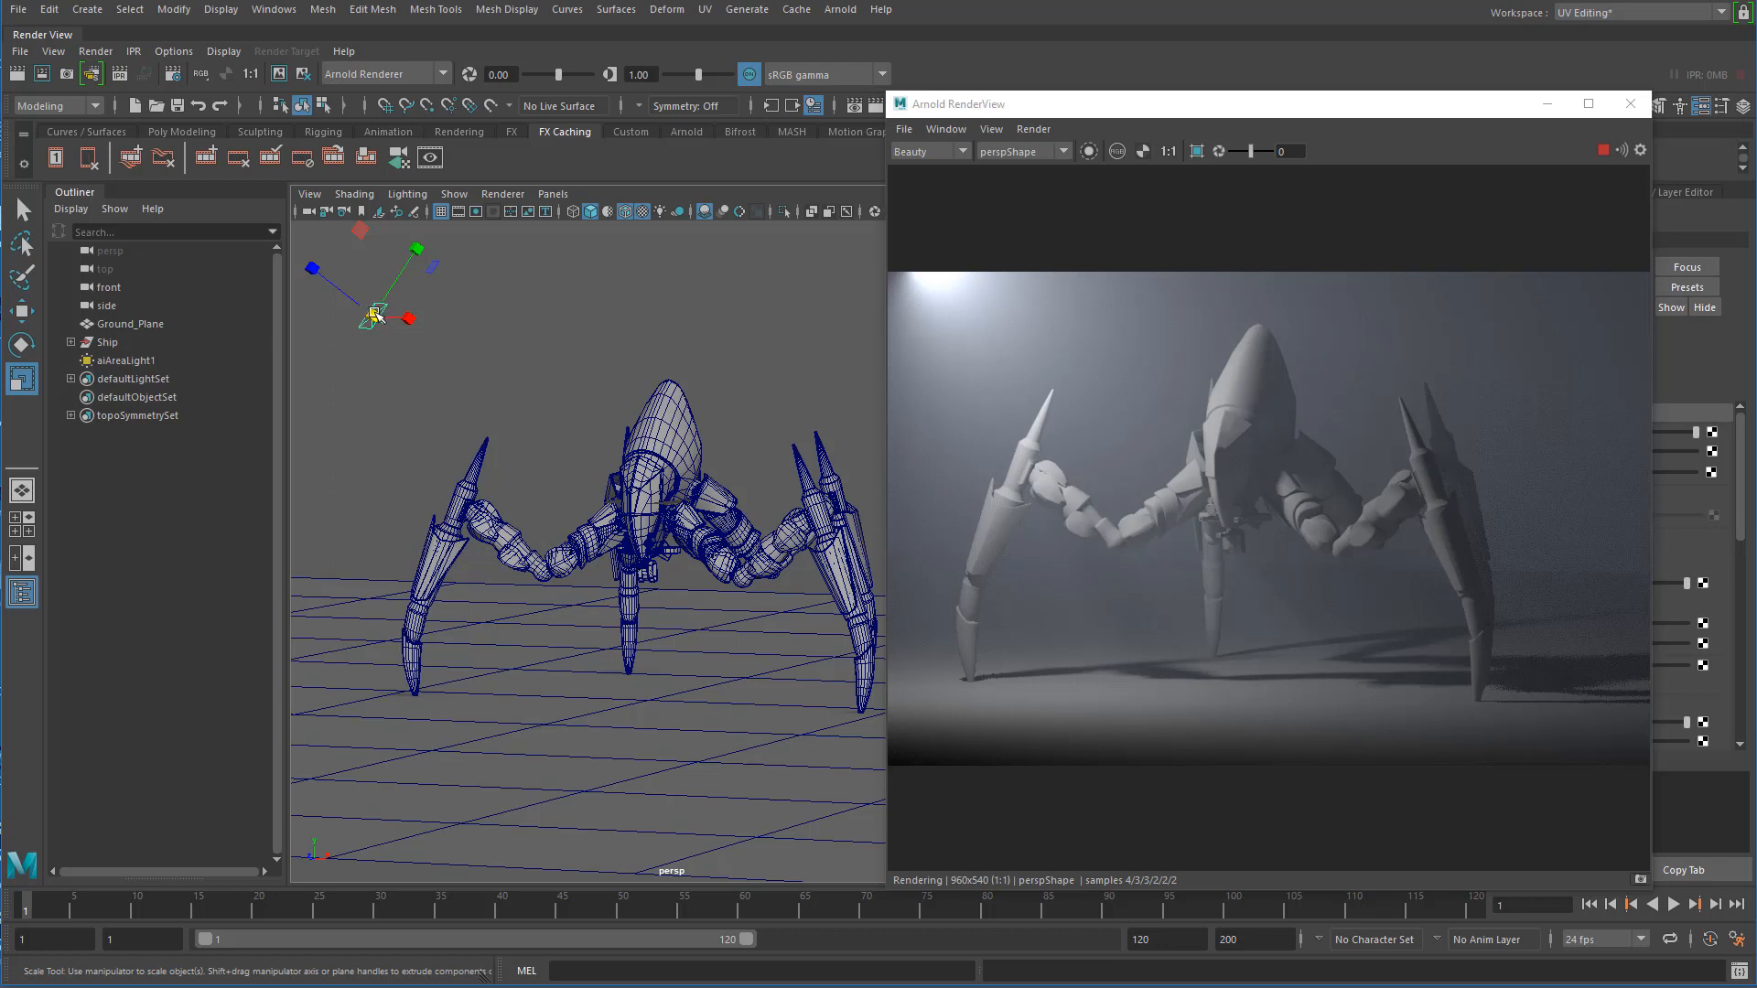
- Scale the area light uniformly to about 8.43 and shift the render window farther clear of the viewport
{"action": "left_click_drag", "start_coordinate": [375, 314], "coordinate": [405, 303]}
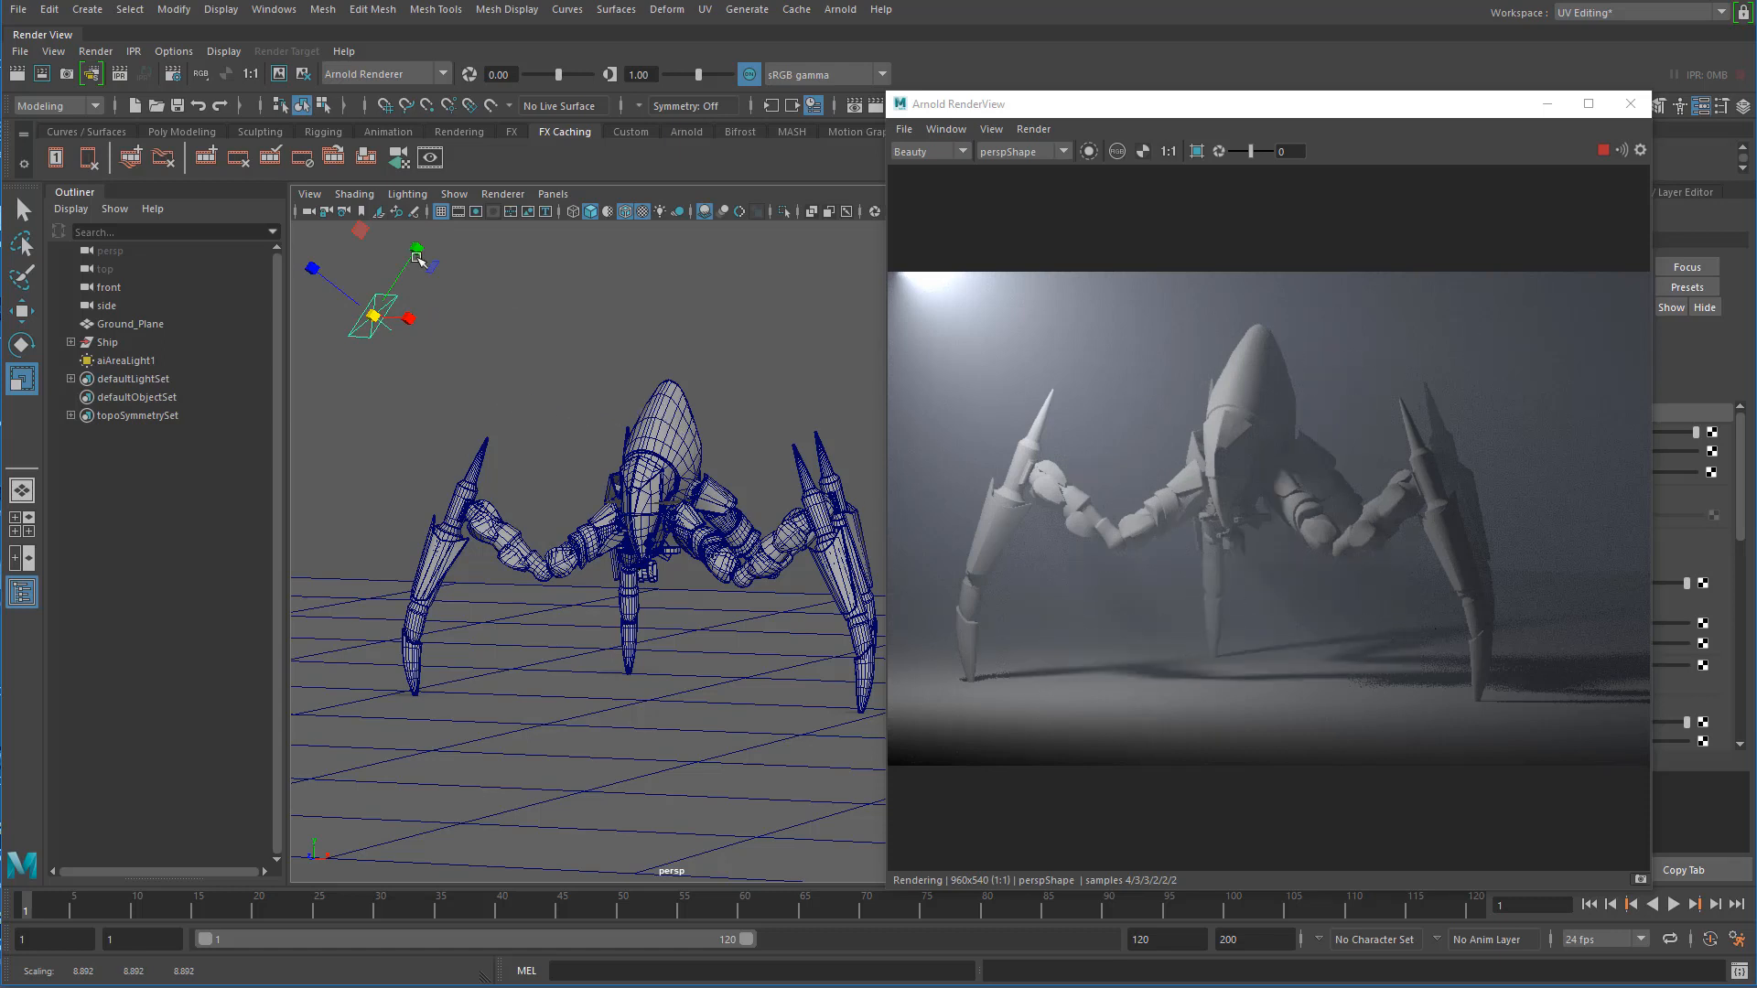
{"action": "left_click_drag", "start_coordinate": [357, 317], "coordinate": [384, 311]}
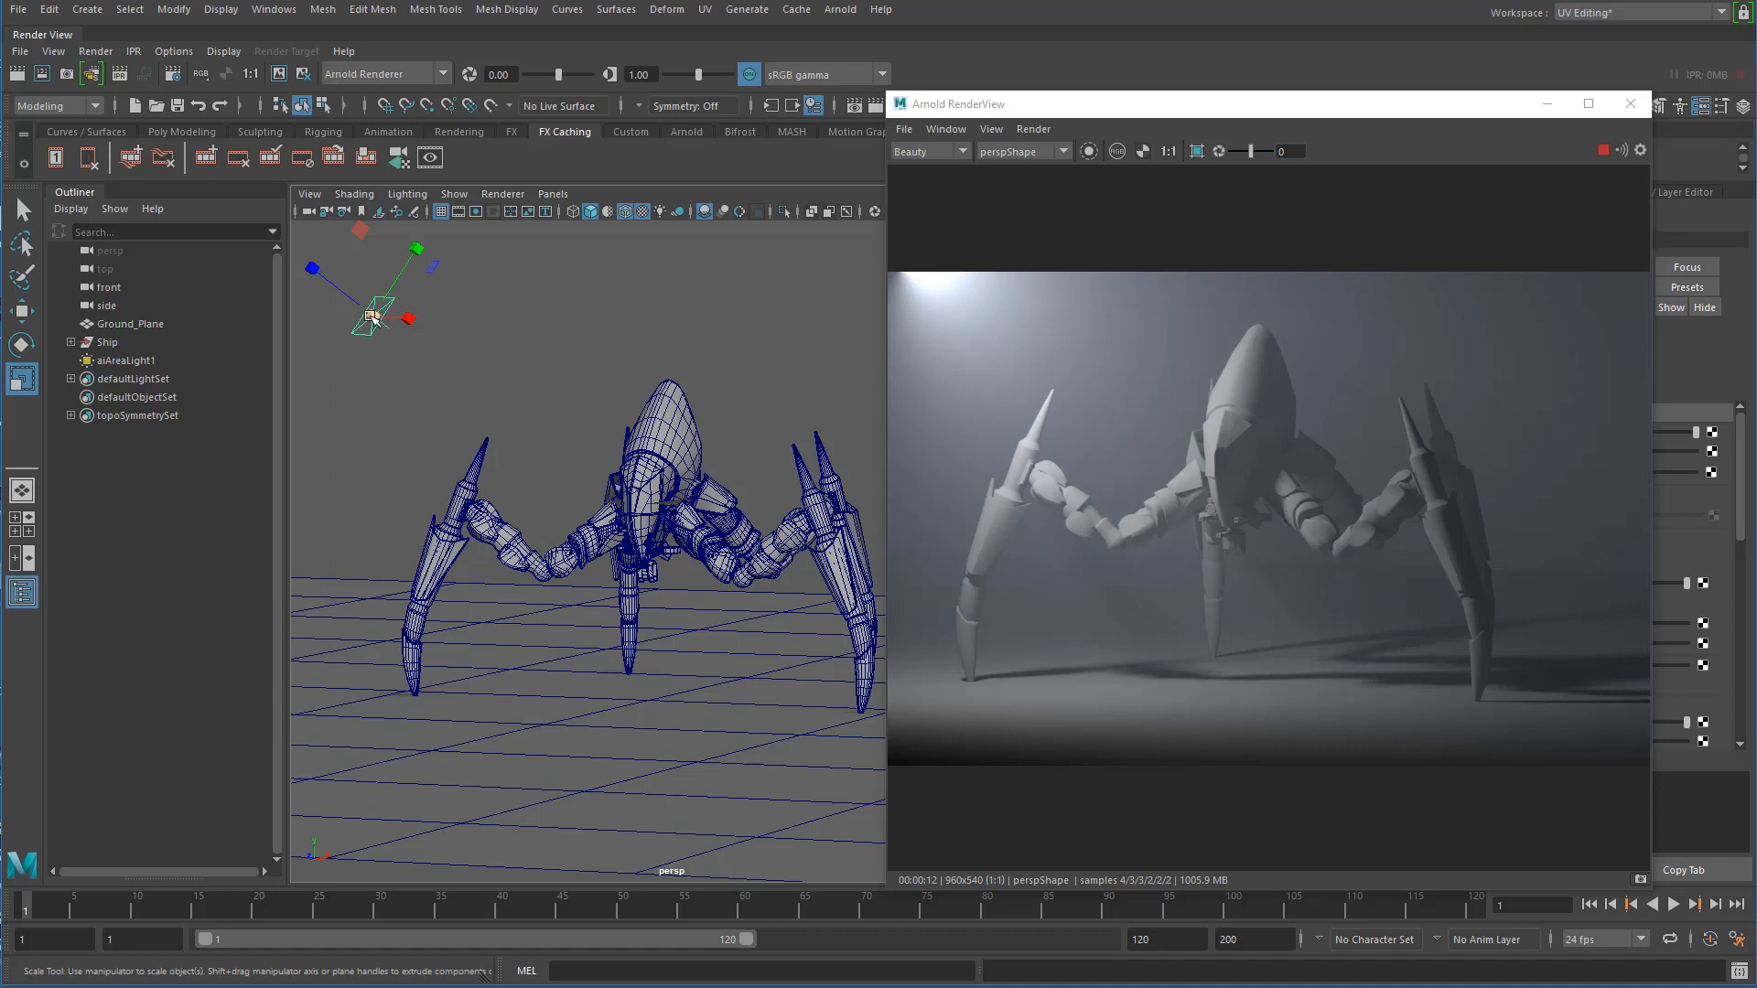
{"action": "mouse_move", "coordinate": [373, 317]}
{"action": "left_mouse_down"}
{"action": "mouse_move", "coordinate": [401, 302]}
{"action": "mouse_move", "coordinate": [348, 320]}
{"action": "left_mouse_up"}
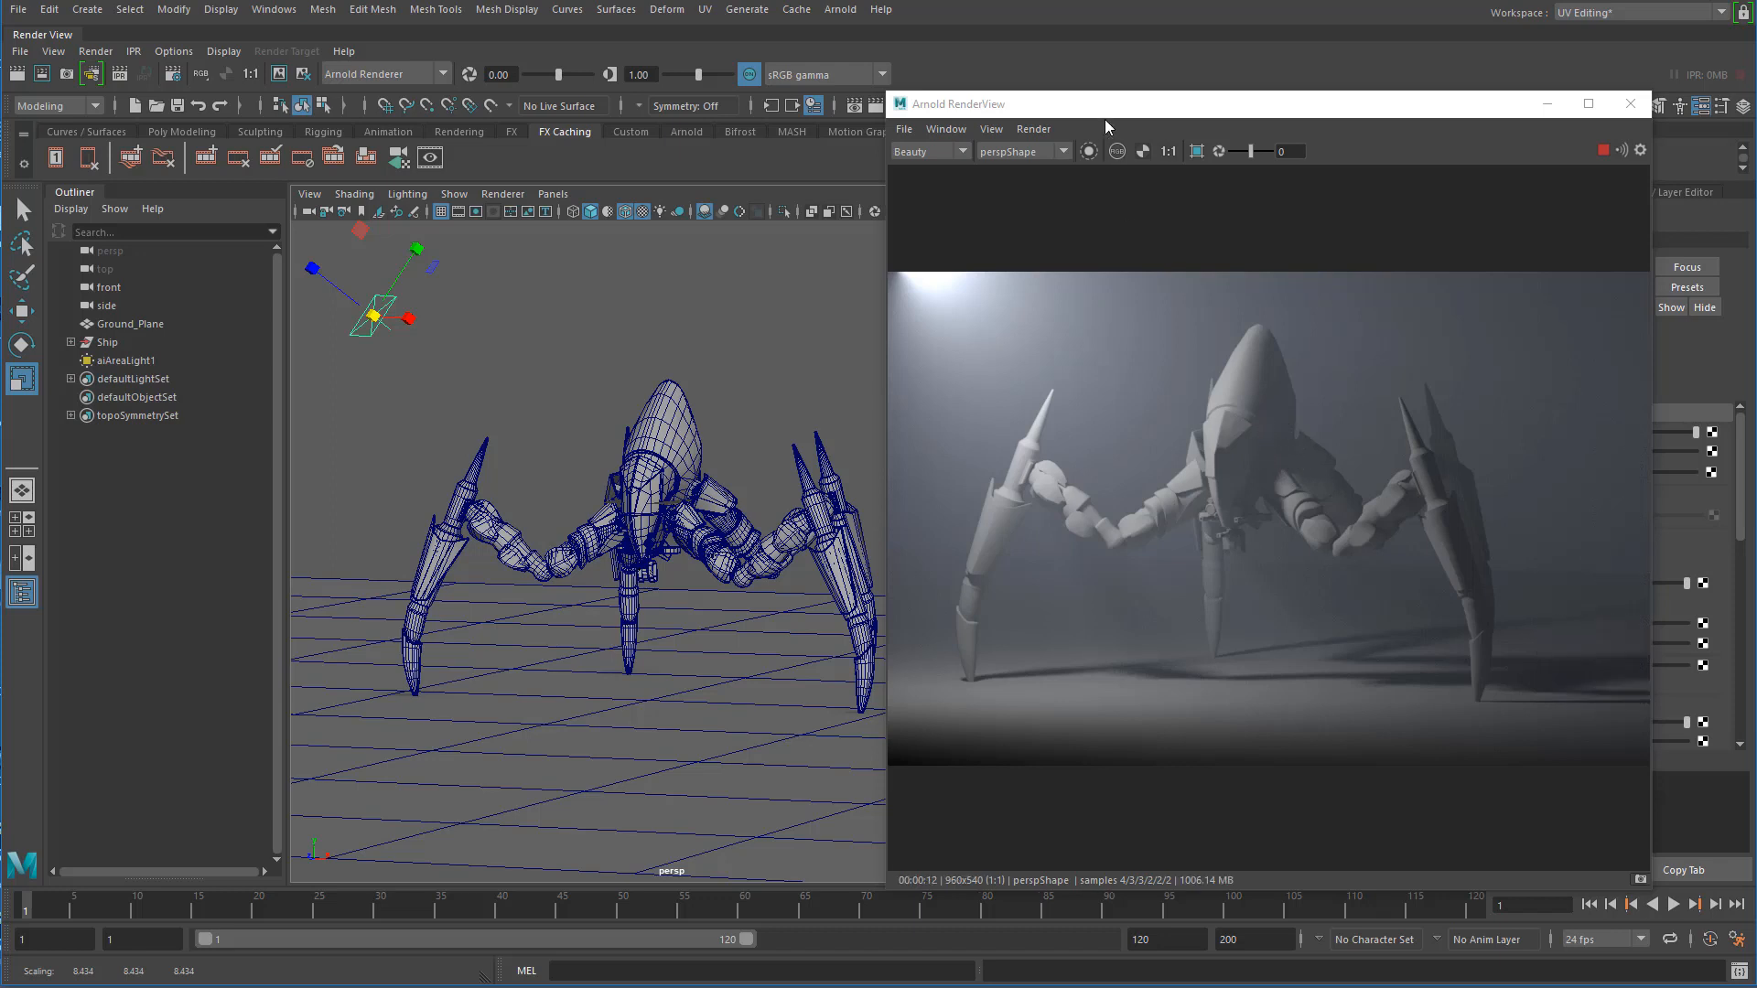
{"action": "left_click_drag", "start_coordinate": [1109, 109], "coordinate": [1164, 133]}
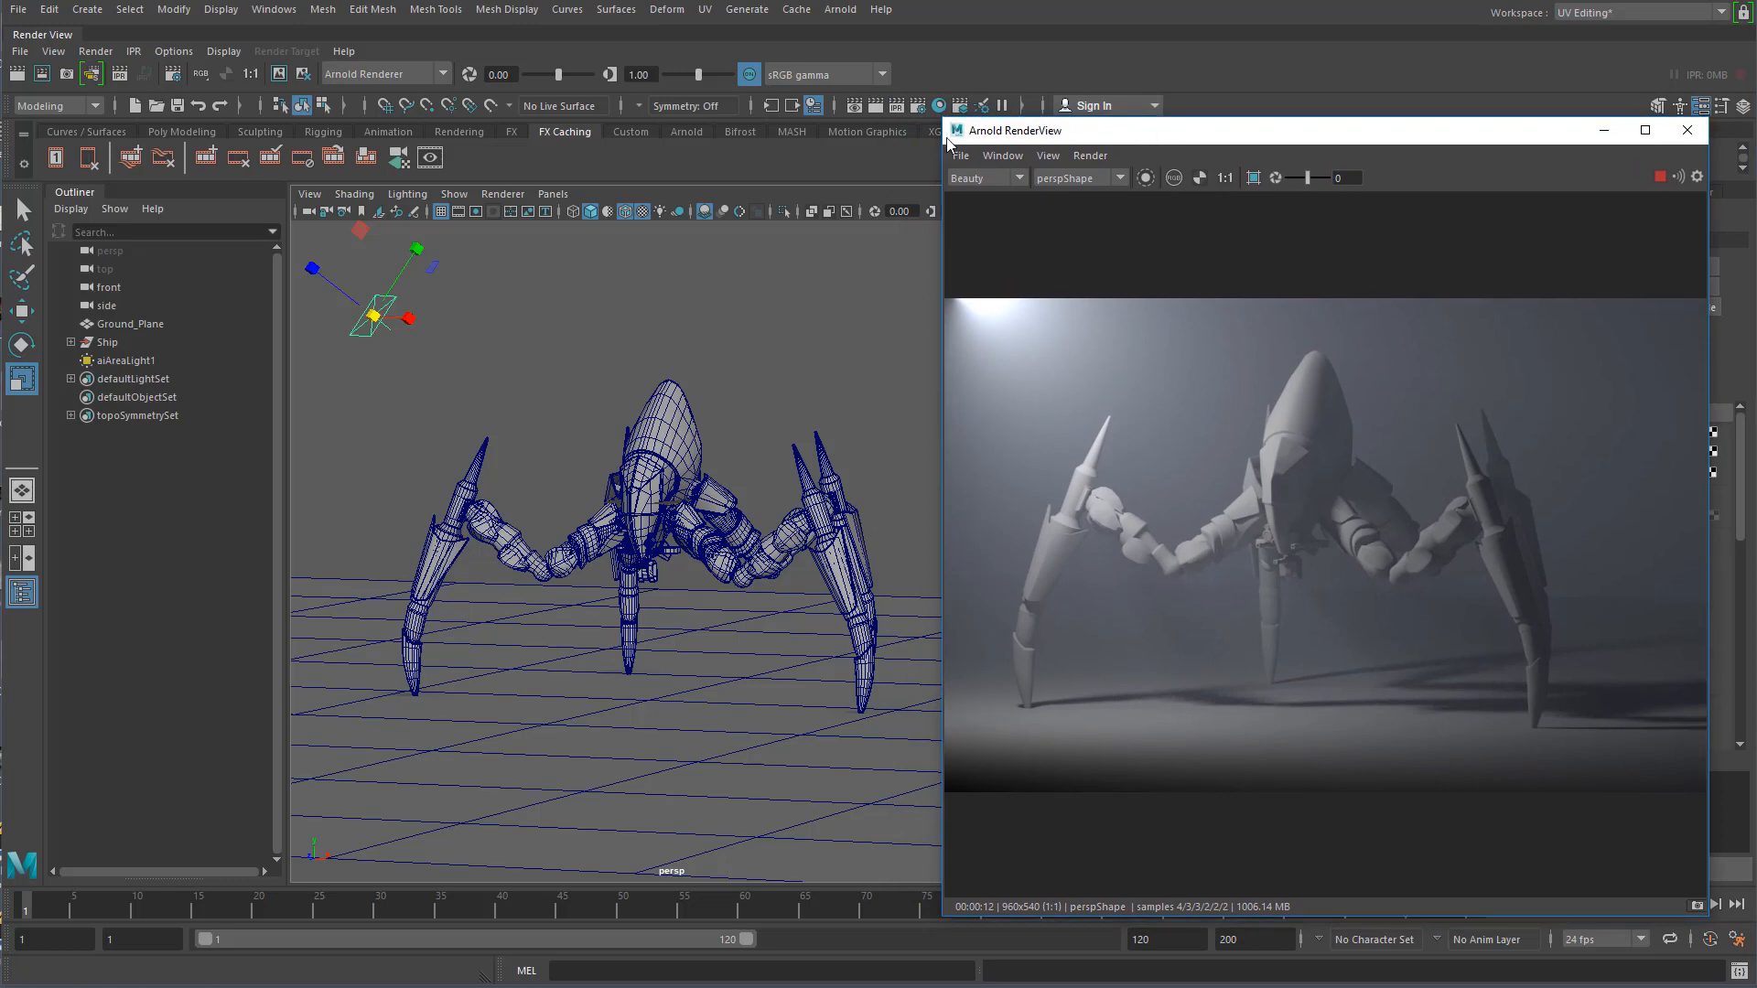
- Open the render settings at the Arnold Renderer options with the Ray Depth, Lights and Filter sections expanded
{"action": "left_click", "coordinate": [918, 107]}
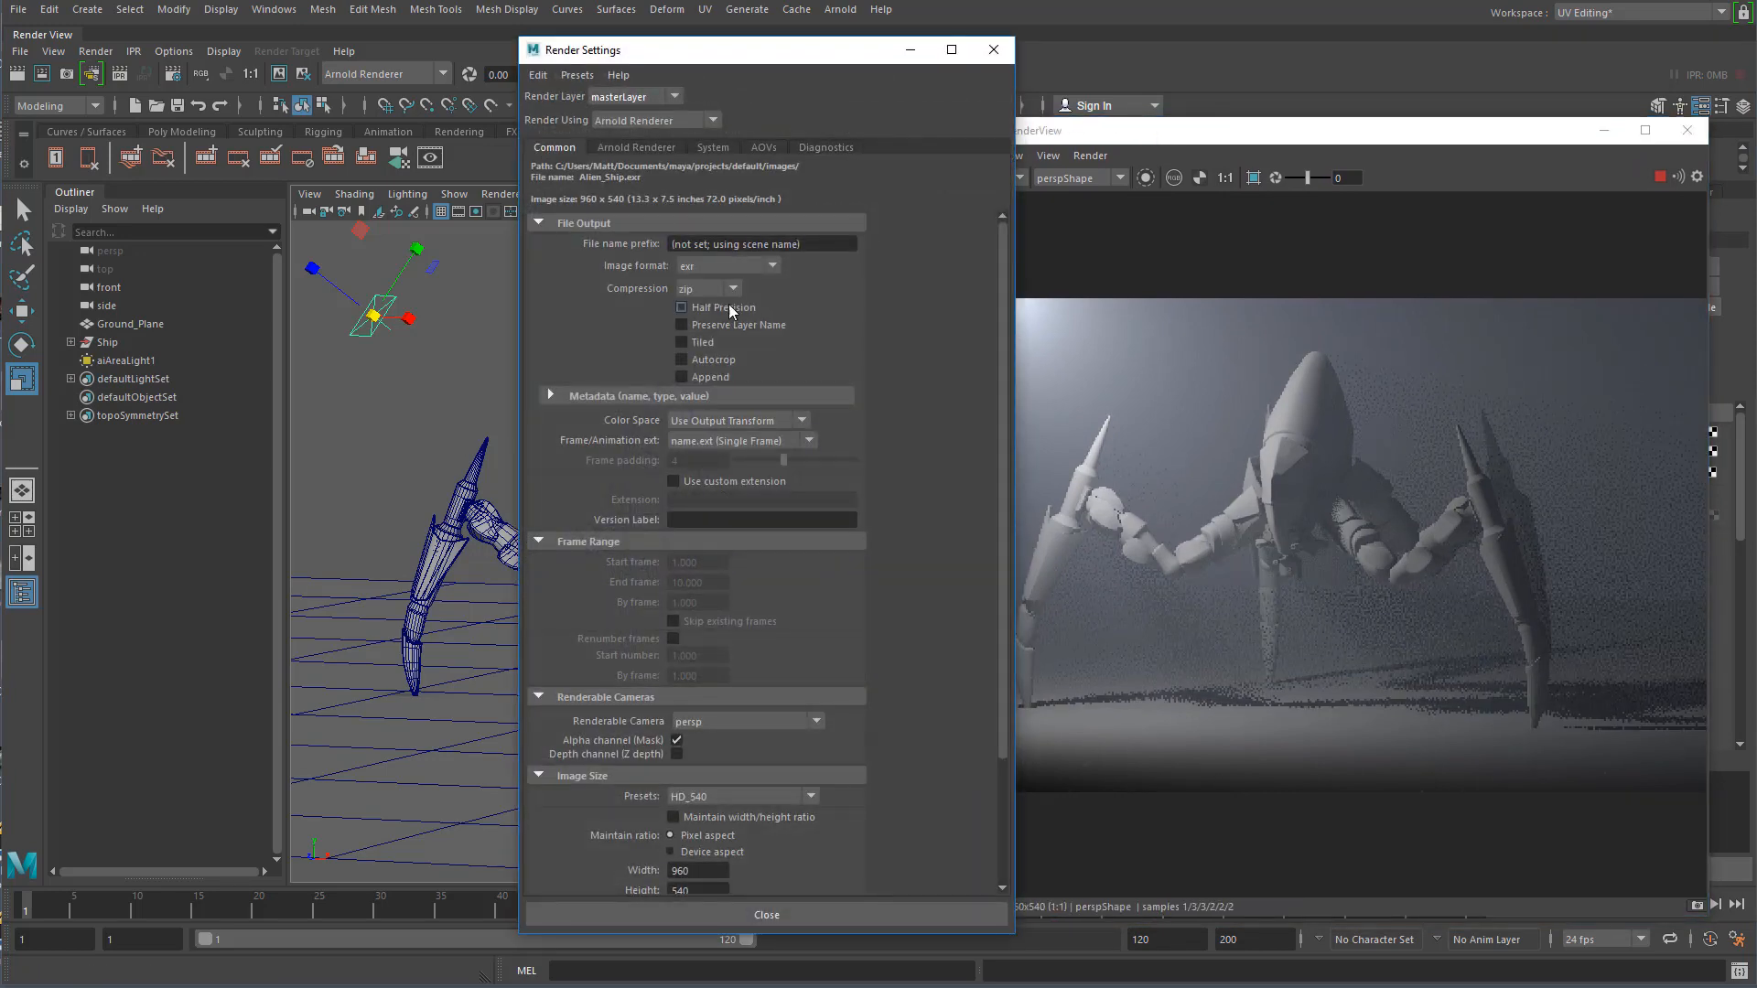
{"action": "left_click", "coordinate": [639, 147]}
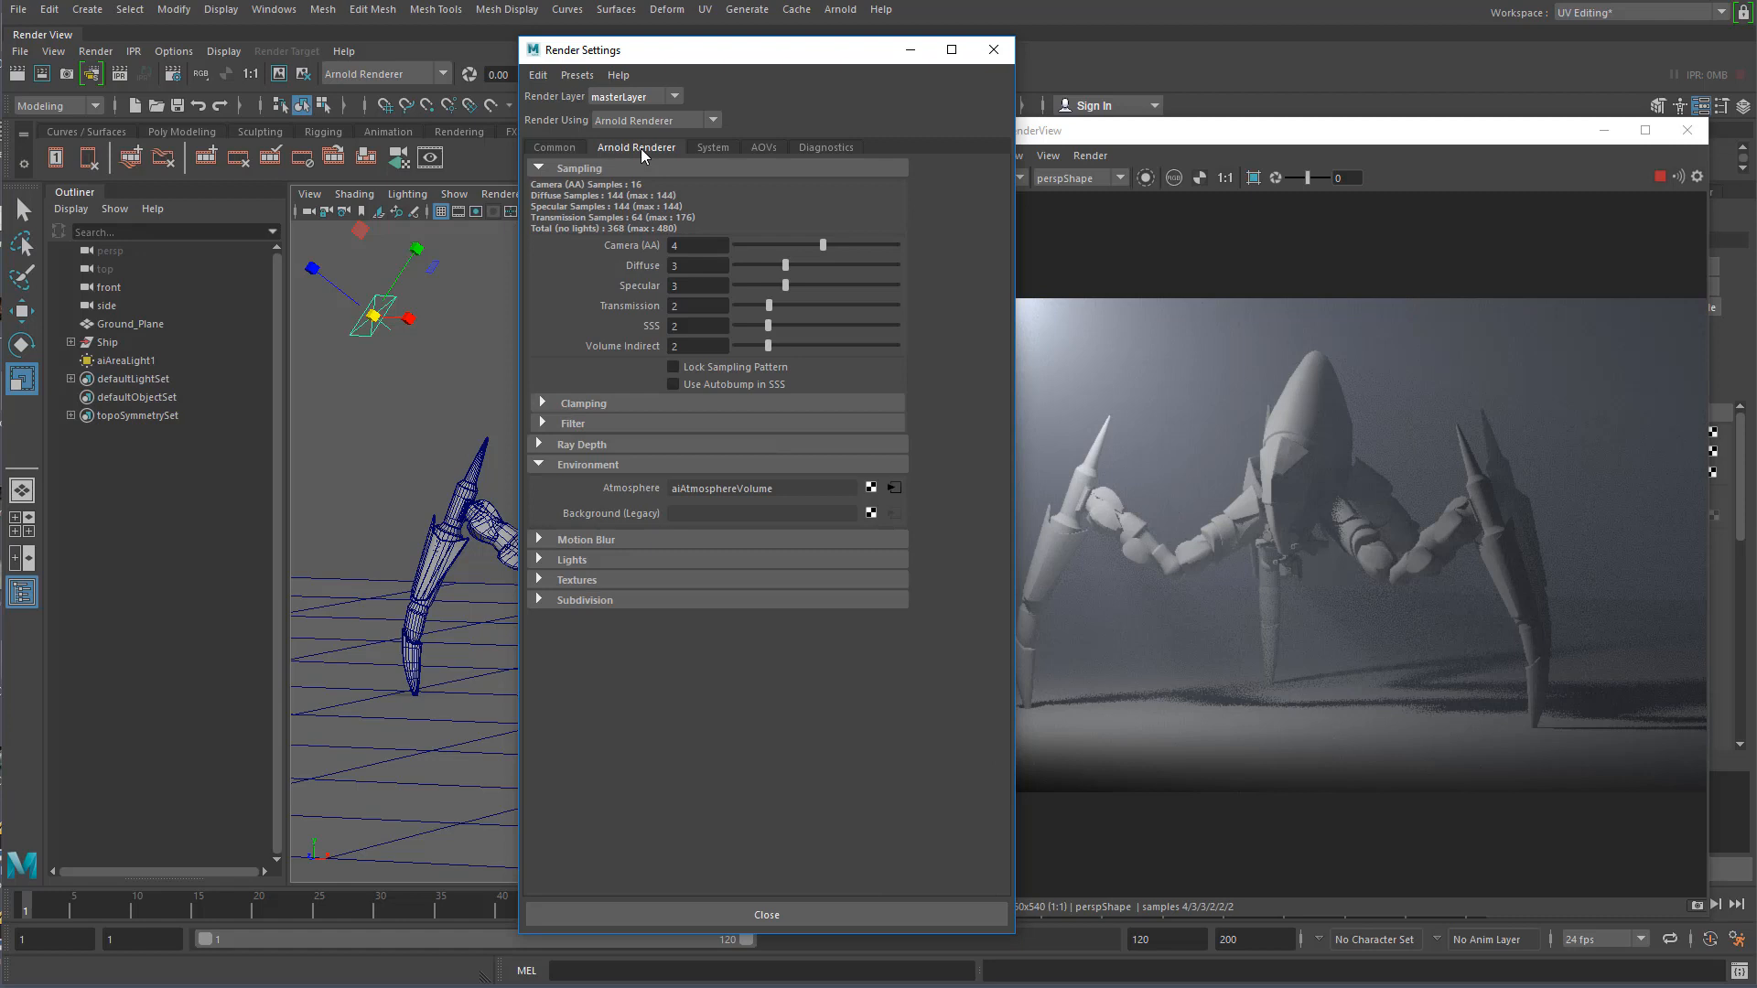
{"action": "left_click", "coordinate": [546, 445]}
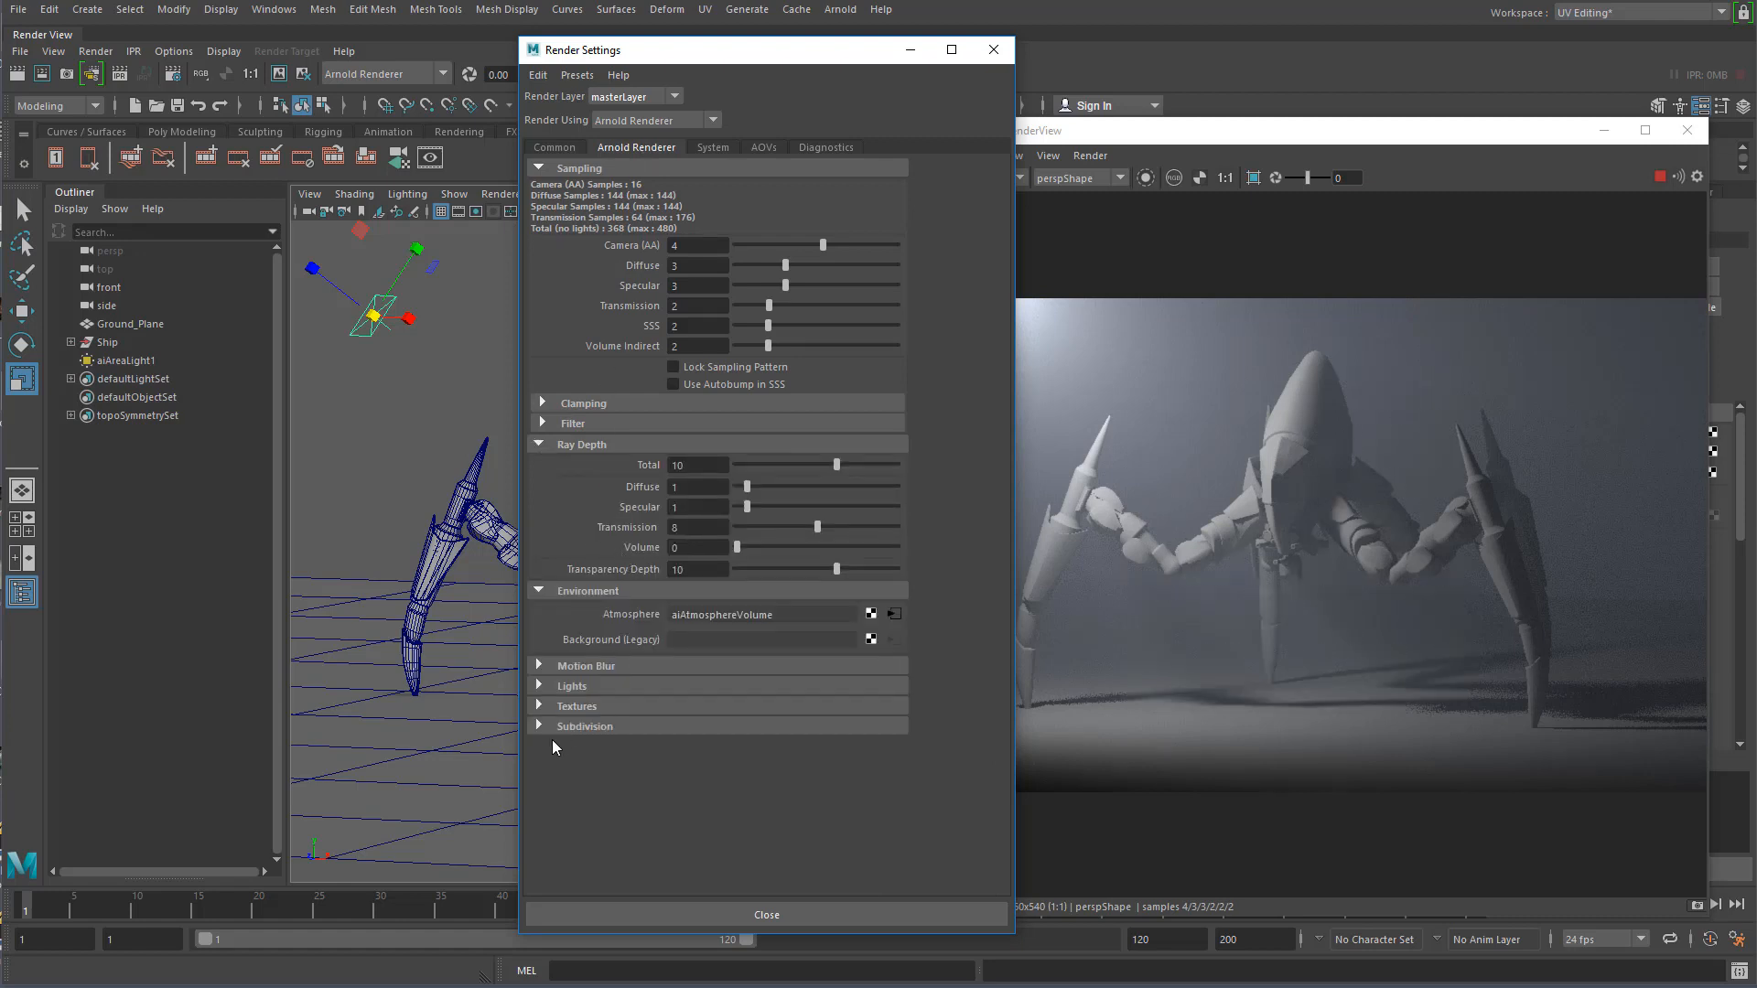
{"action": "left_click", "coordinate": [539, 687]}
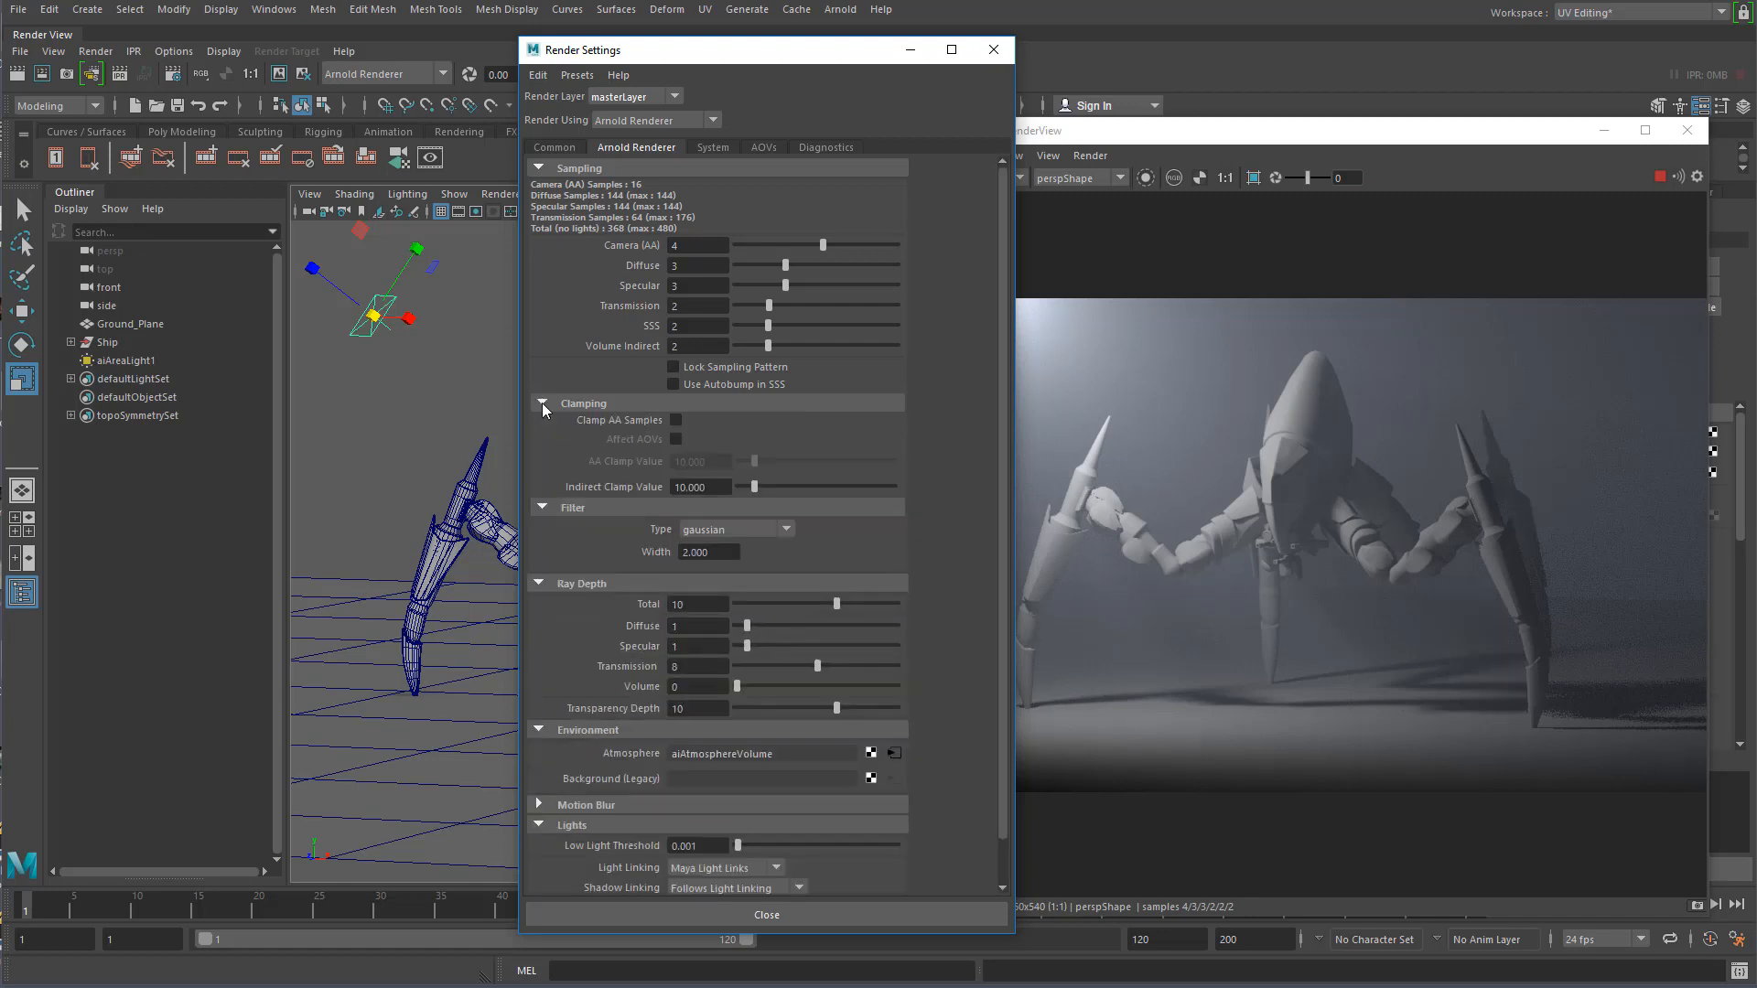
{"action": "left_click", "coordinate": [544, 424]}
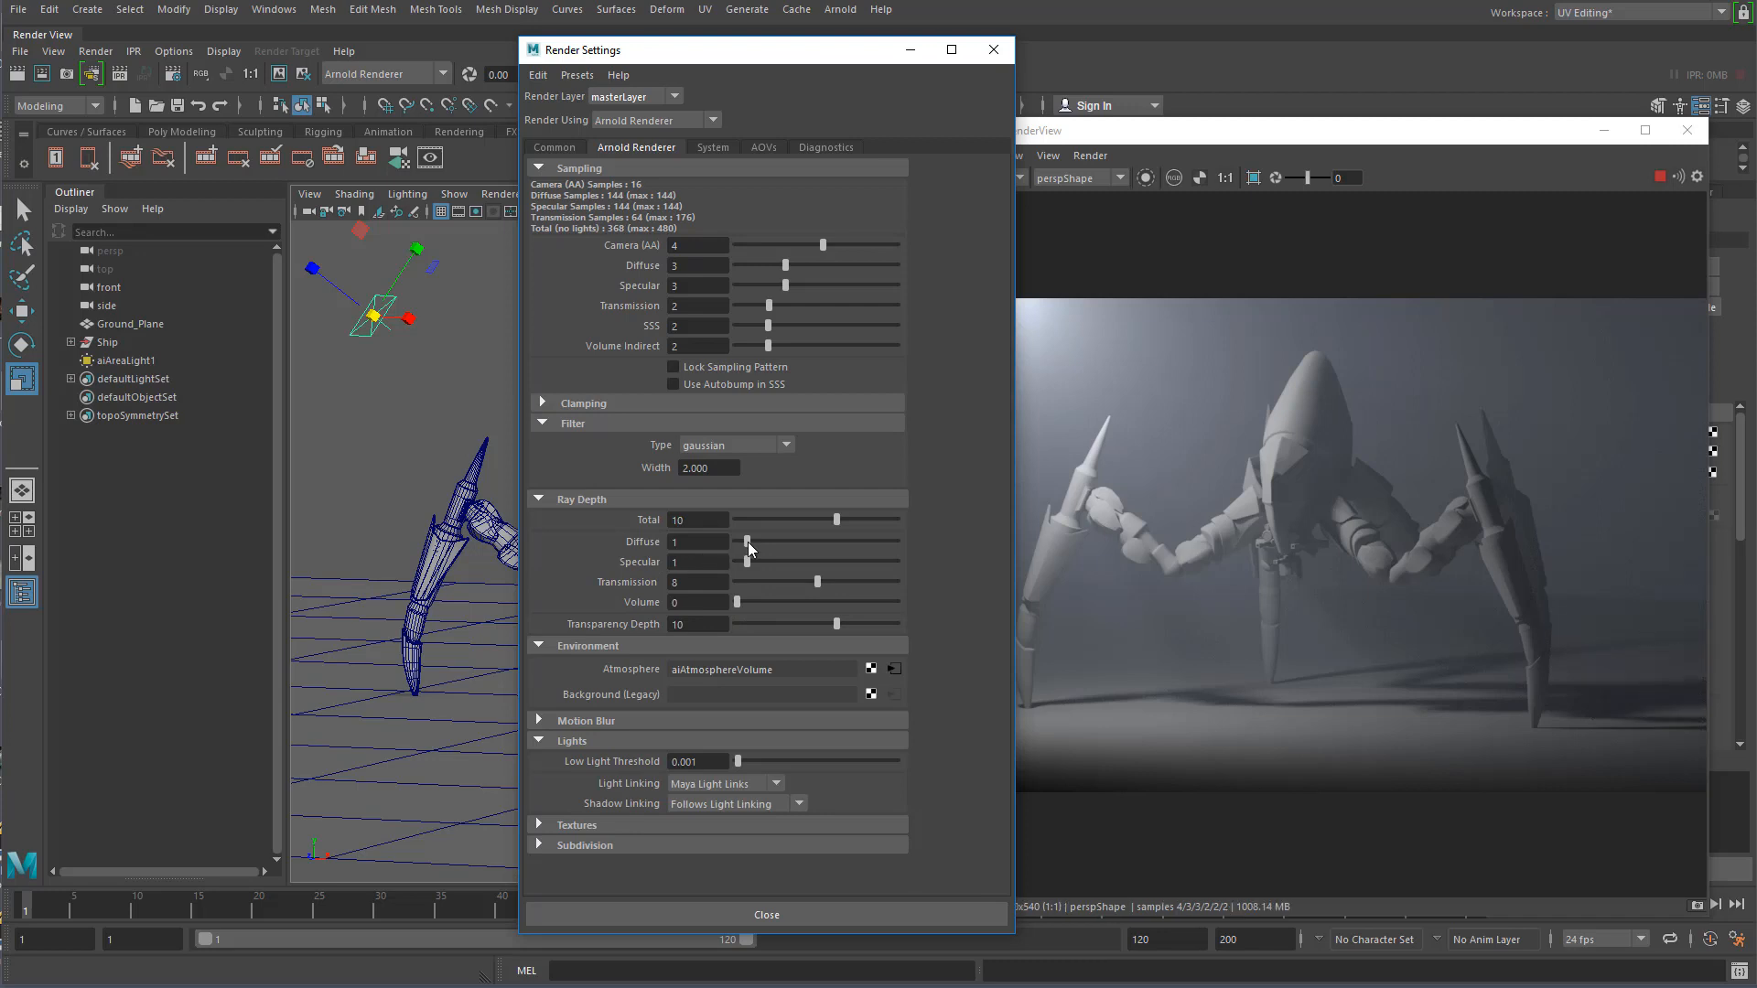
- Try diffuse ray depths of 0 and 3 and total ray depths of 0 and 1 to compare bounced light in the ship's shadows
{"action": "left_click_drag", "start_coordinate": [749, 542], "coordinate": [684, 541]}
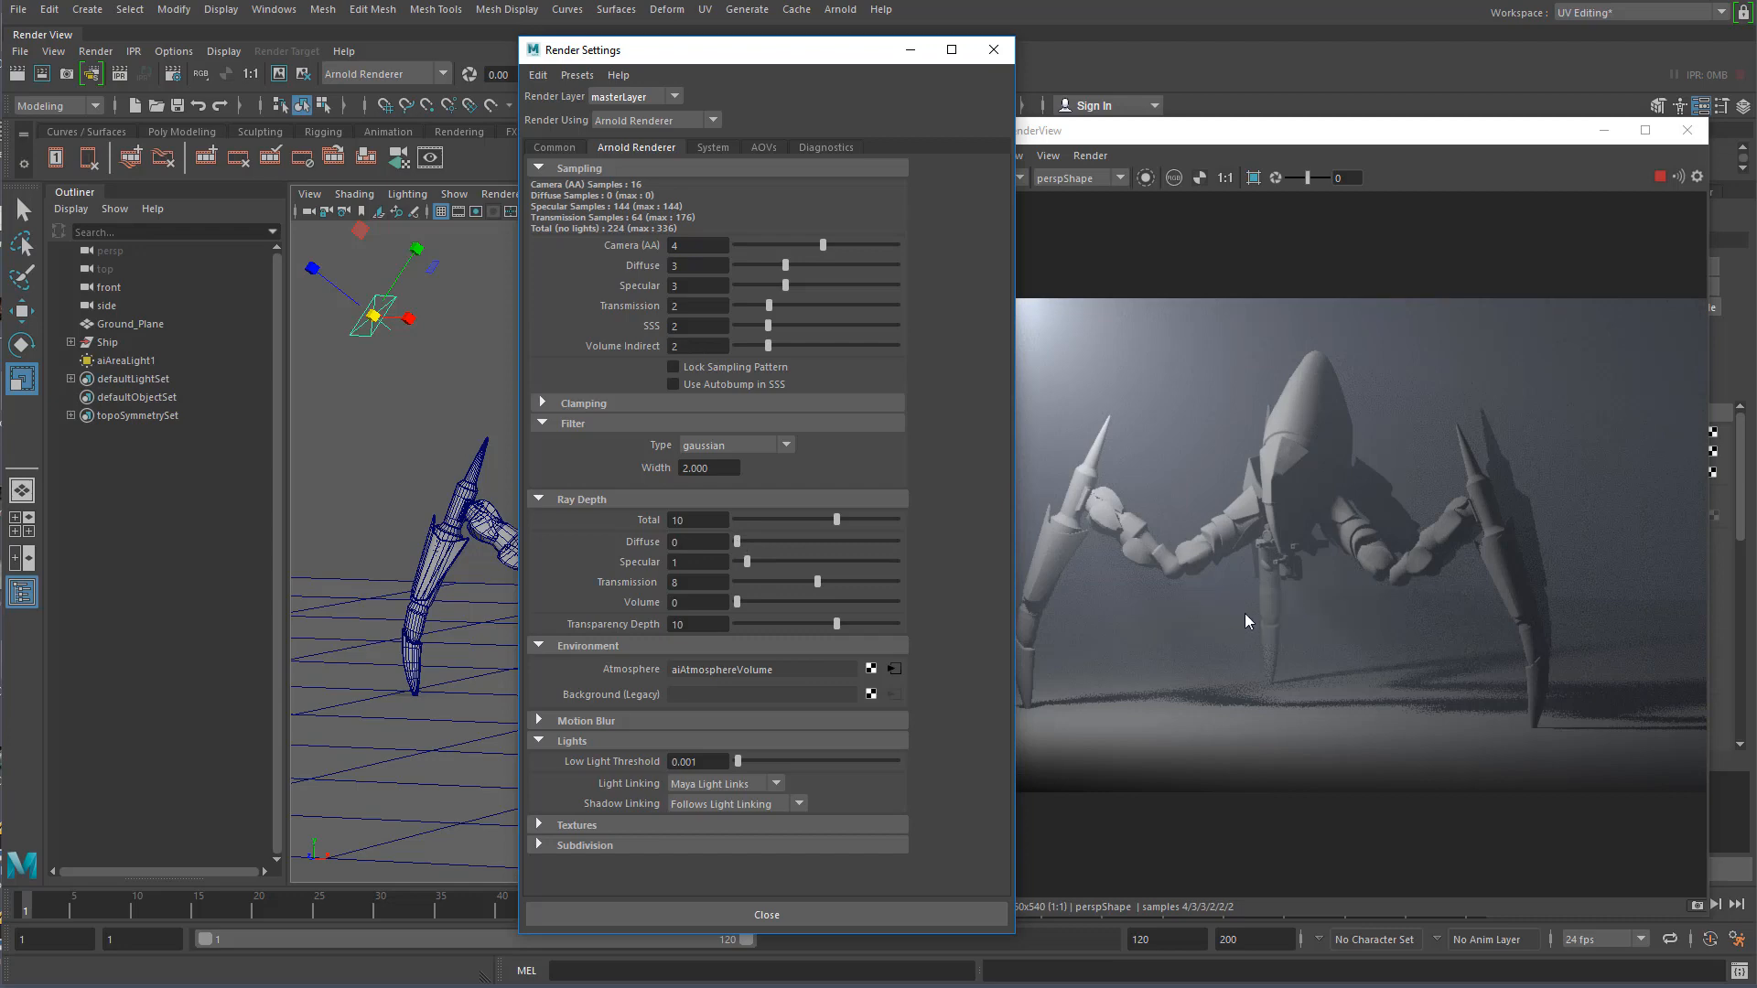
{"action": "left_click_drag", "start_coordinate": [738, 542], "coordinate": [767, 538]}
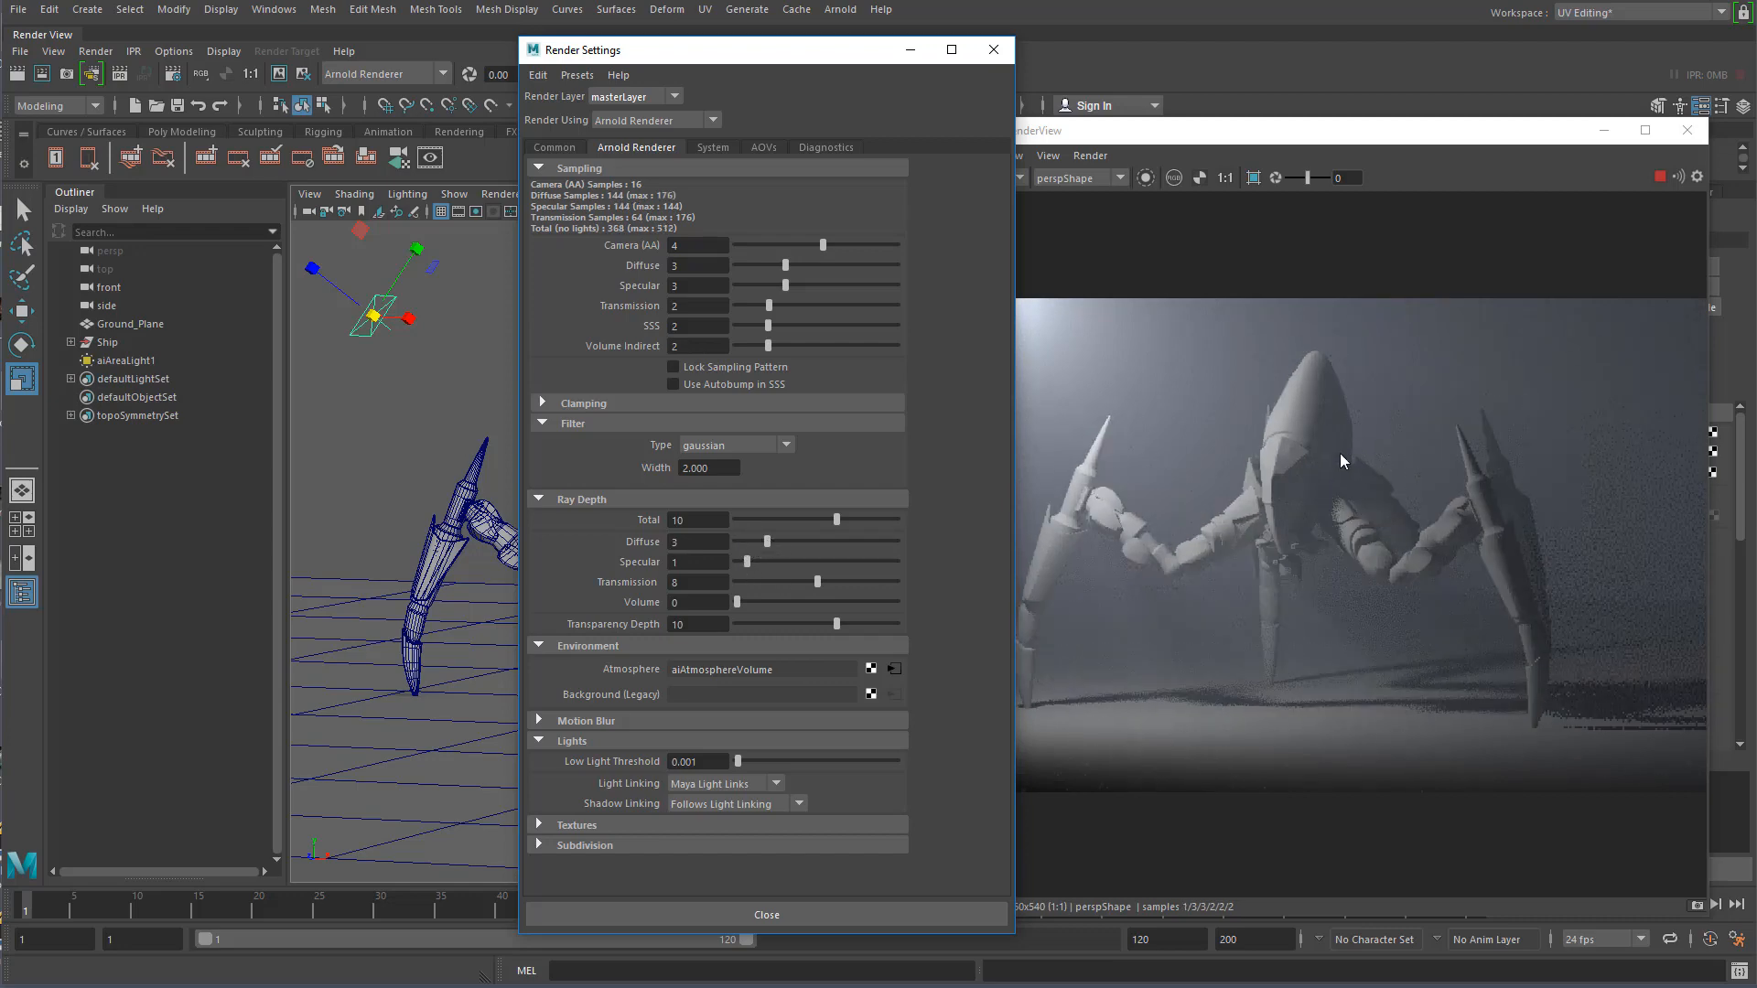
{"action": "scroll", "coordinate": [1300, 457], "scroll_direction": "up", "scroll_amount": 6}
{"action": "left_click_drag", "start_coordinate": [837, 520], "coordinate": [737, 520]}
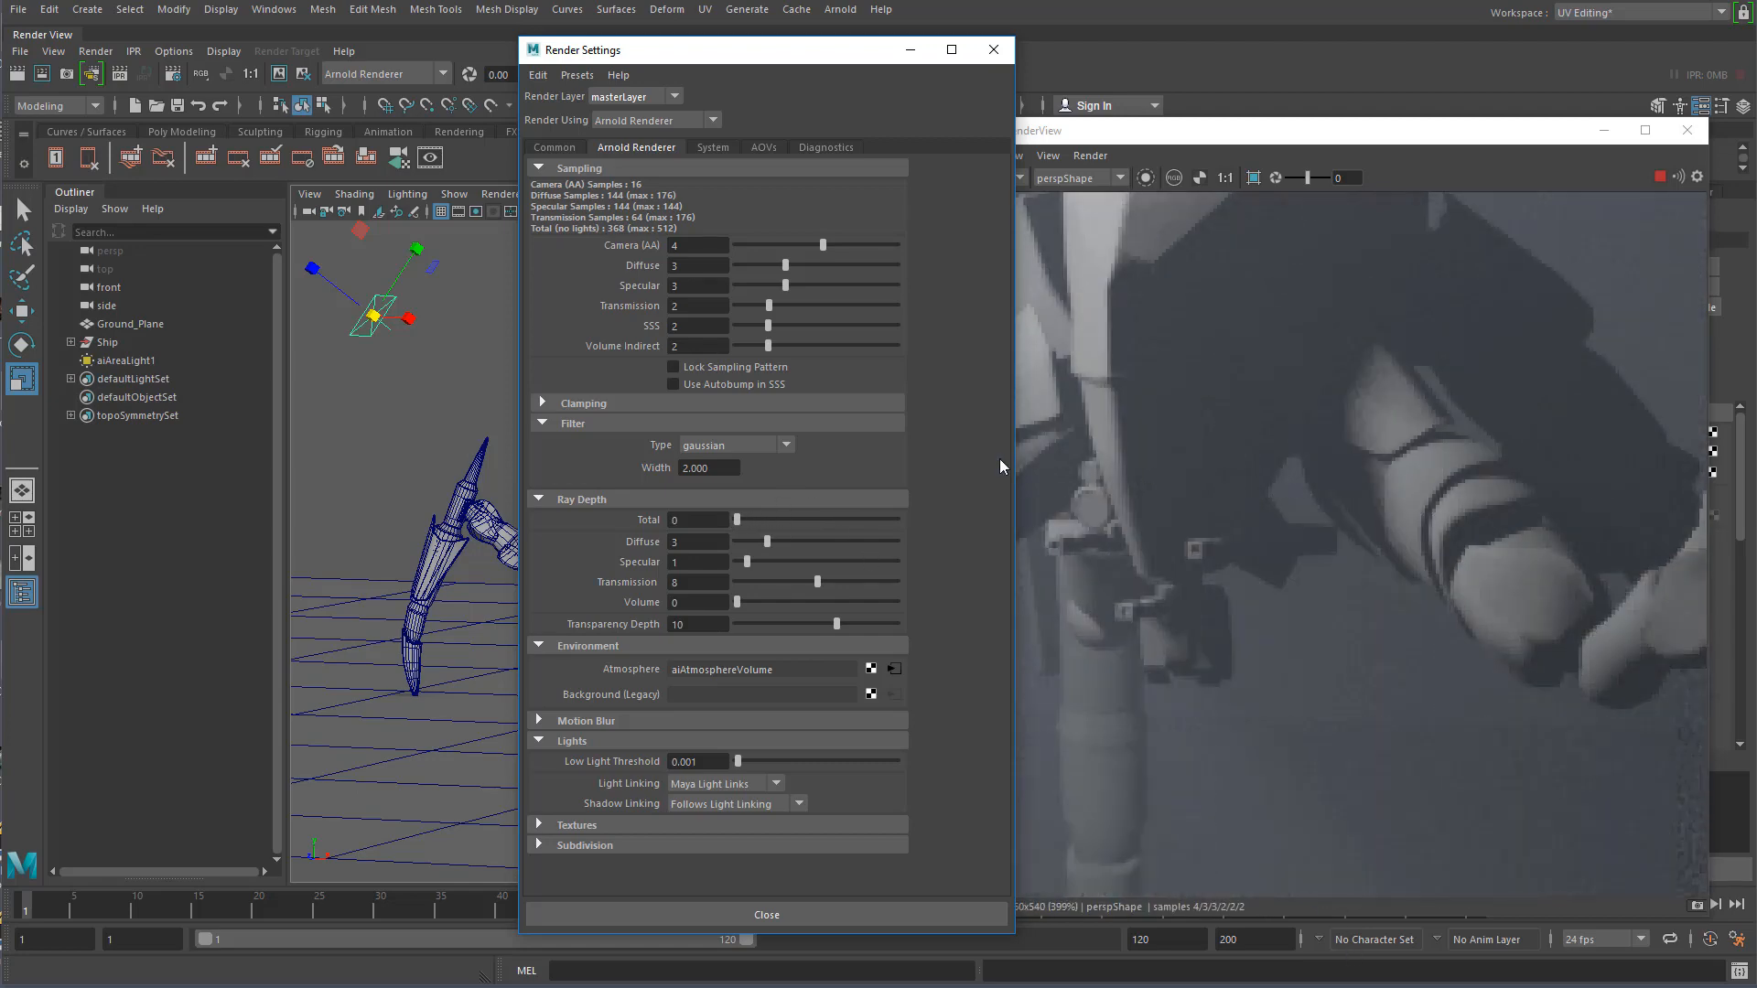
{"action": "left_click_drag", "start_coordinate": [737, 520], "coordinate": [743, 521]}
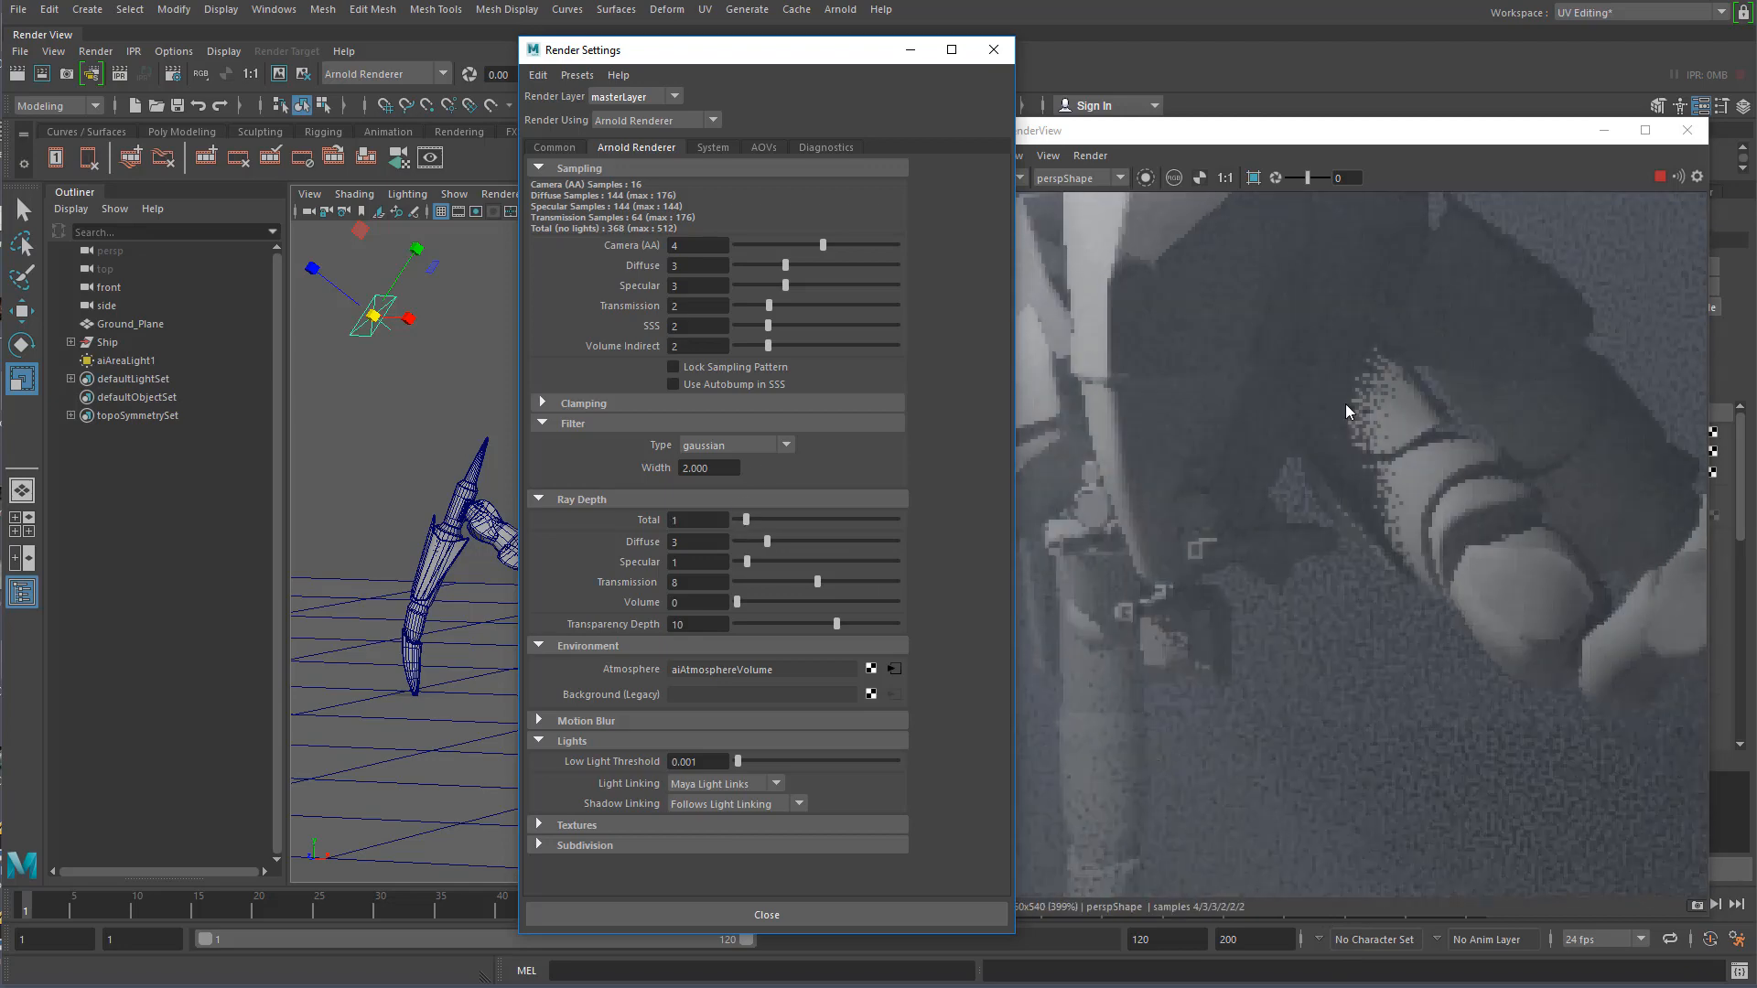
- Set both the total and diffuse ray depth to 2 and close the render settings
{"action": "left_click_drag", "start_coordinate": [747, 519], "coordinate": [782, 541]}
{"action": "left_click", "coordinate": [759, 518]}
{"action": "left_click_drag", "start_coordinate": [776, 542], "coordinate": [757, 540]}
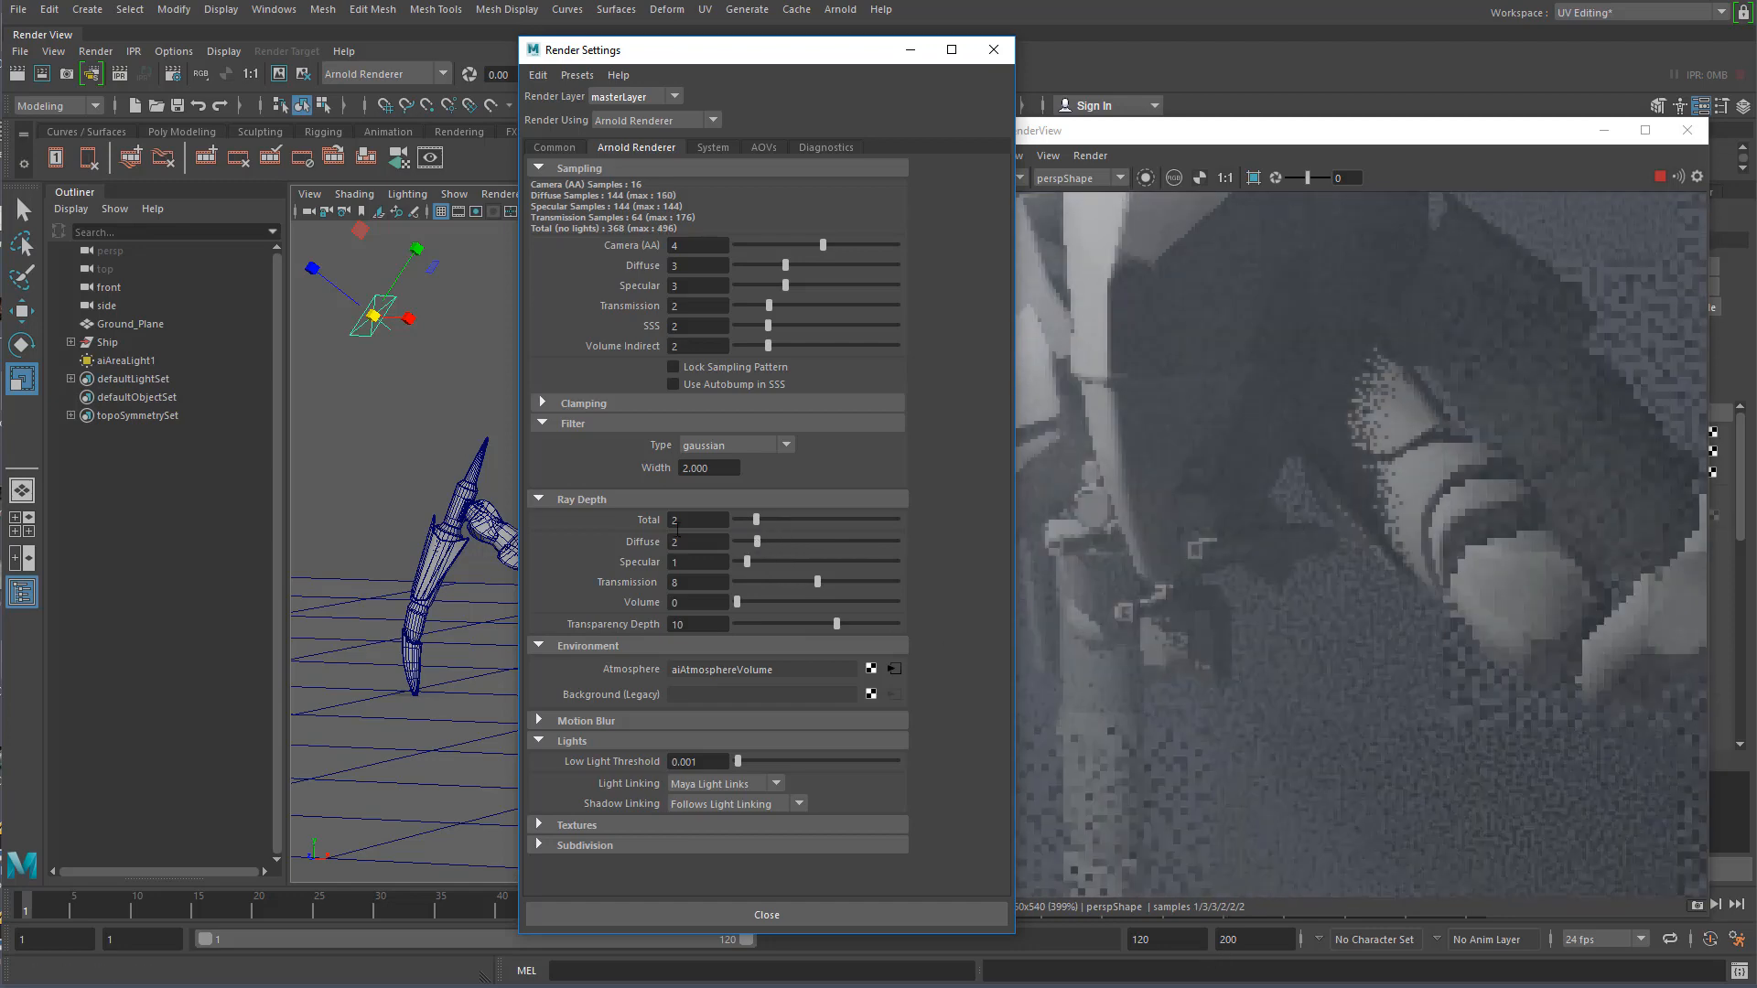
{"action": "scroll", "coordinate": [1221, 478], "scroll_direction": "down", "scroll_amount": 6}
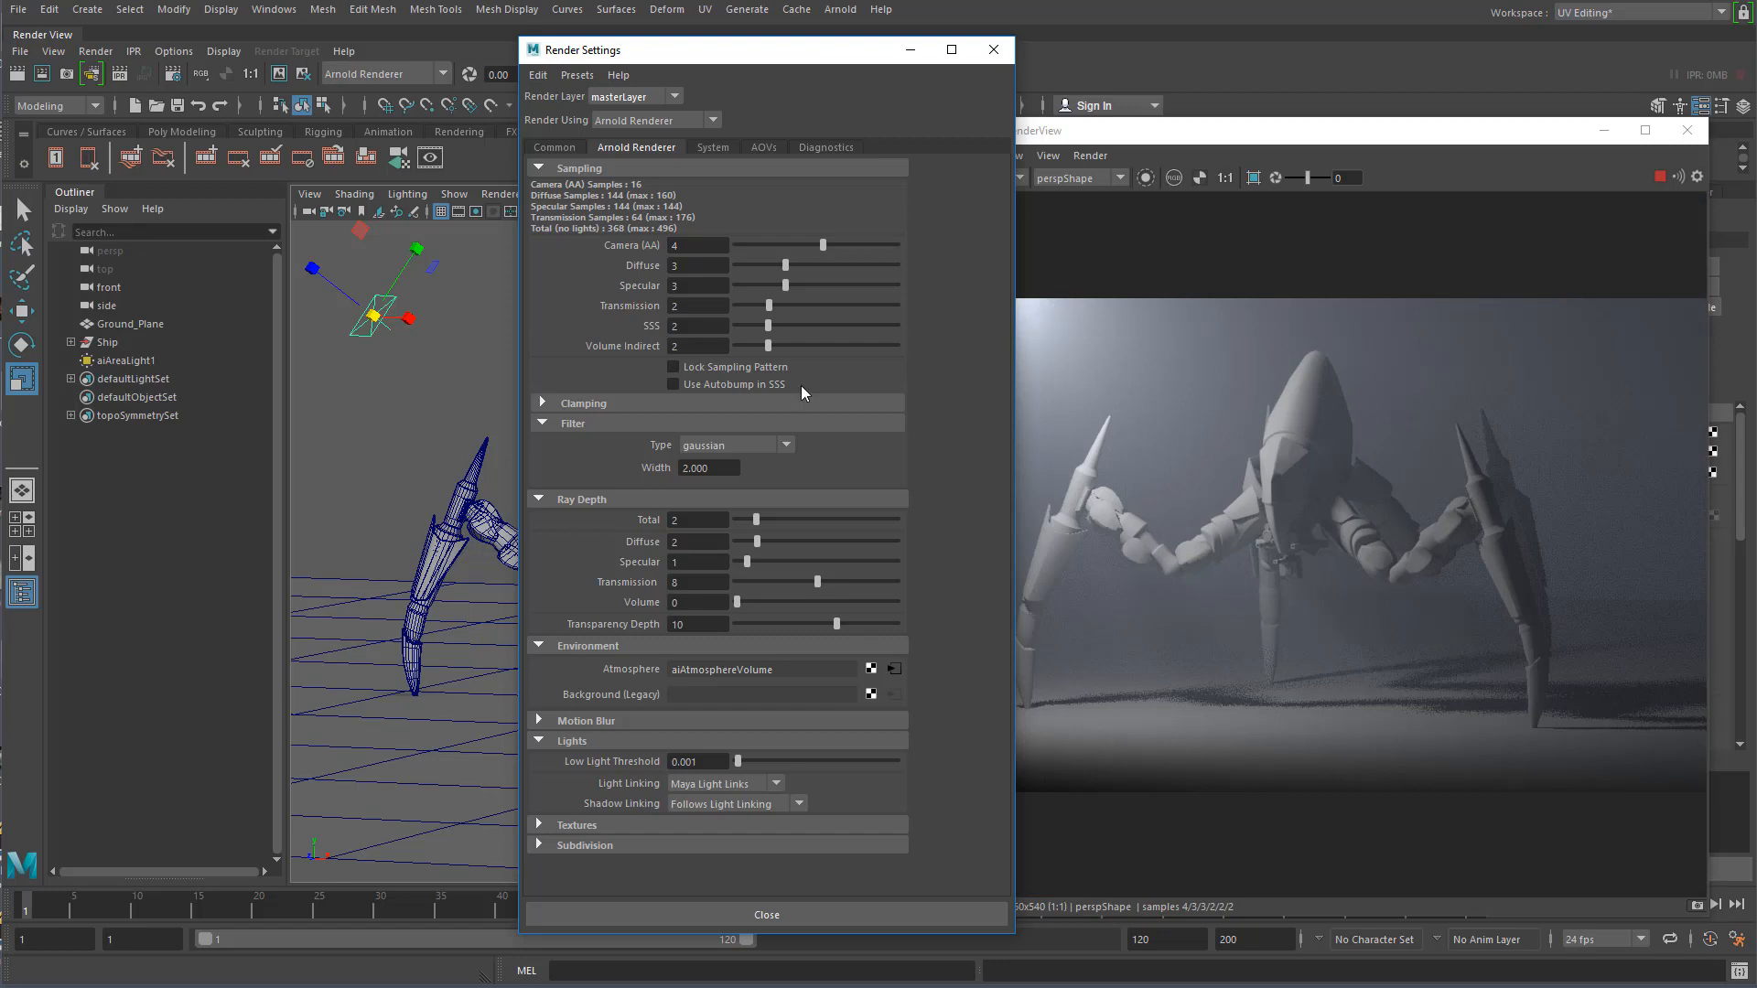
{"action": "left_click", "coordinate": [993, 50]}
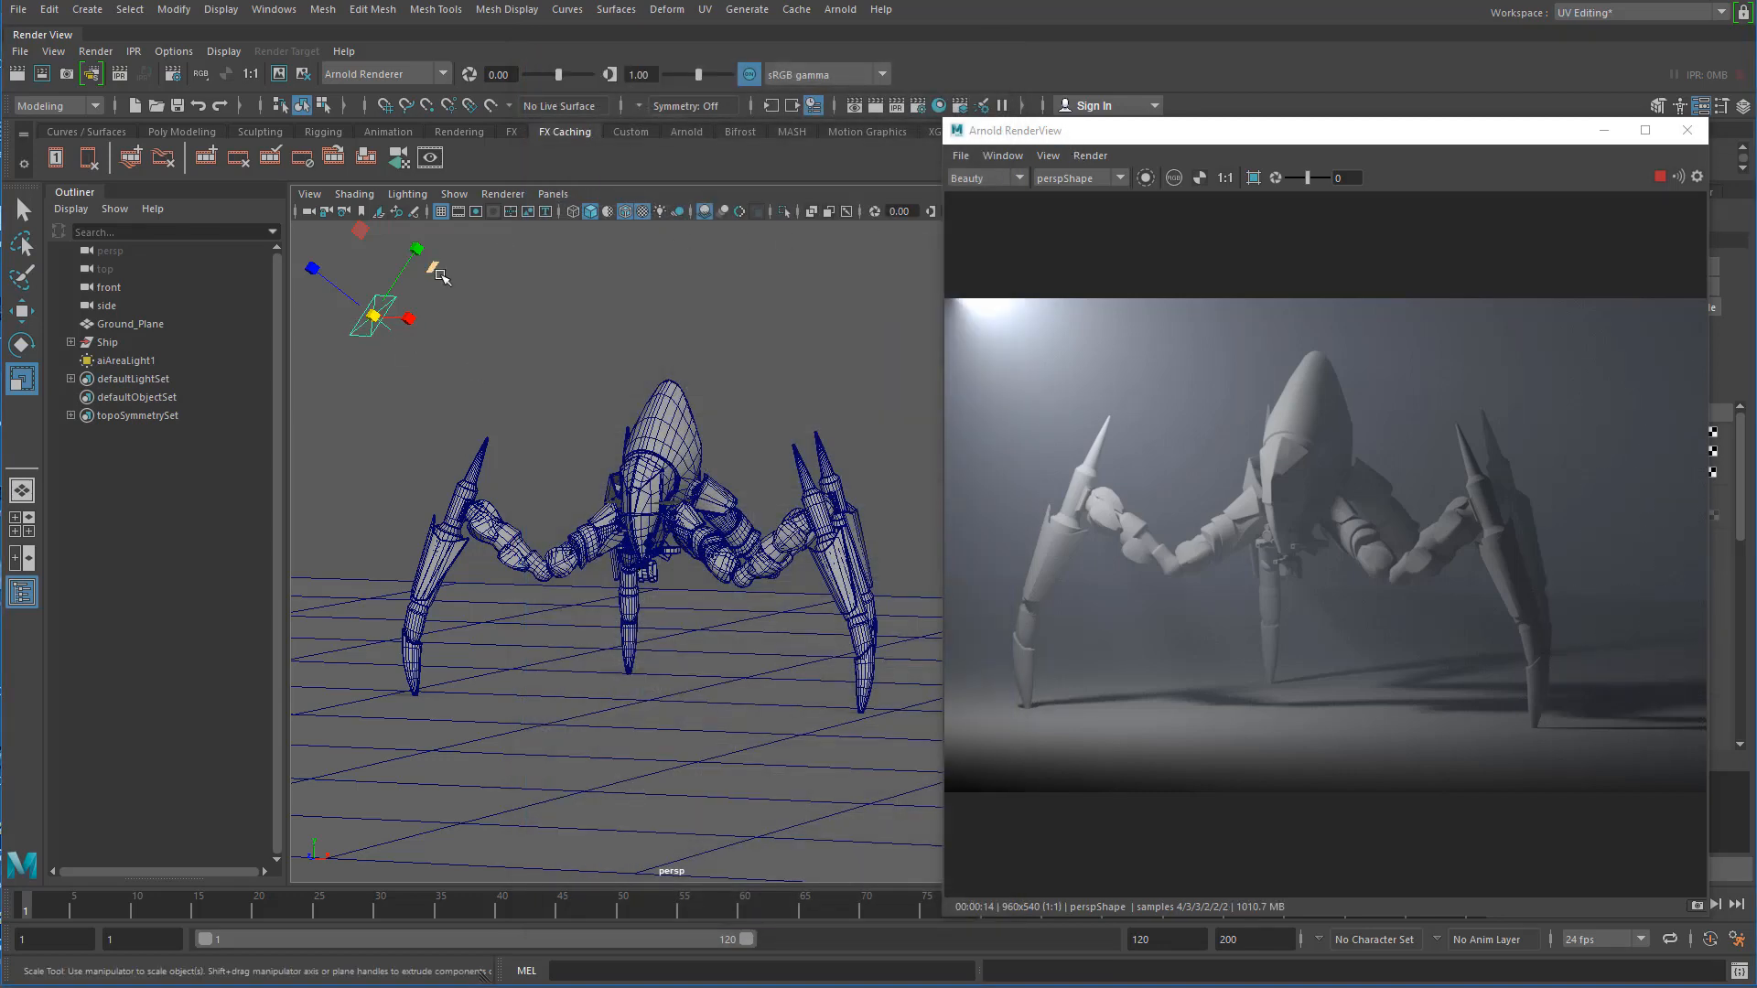
- Uncover the area light's attributes and set its color to red after trying green and yellow
{"action": "left_click_drag", "start_coordinate": [1116, 141], "coordinate": [771, 127]}
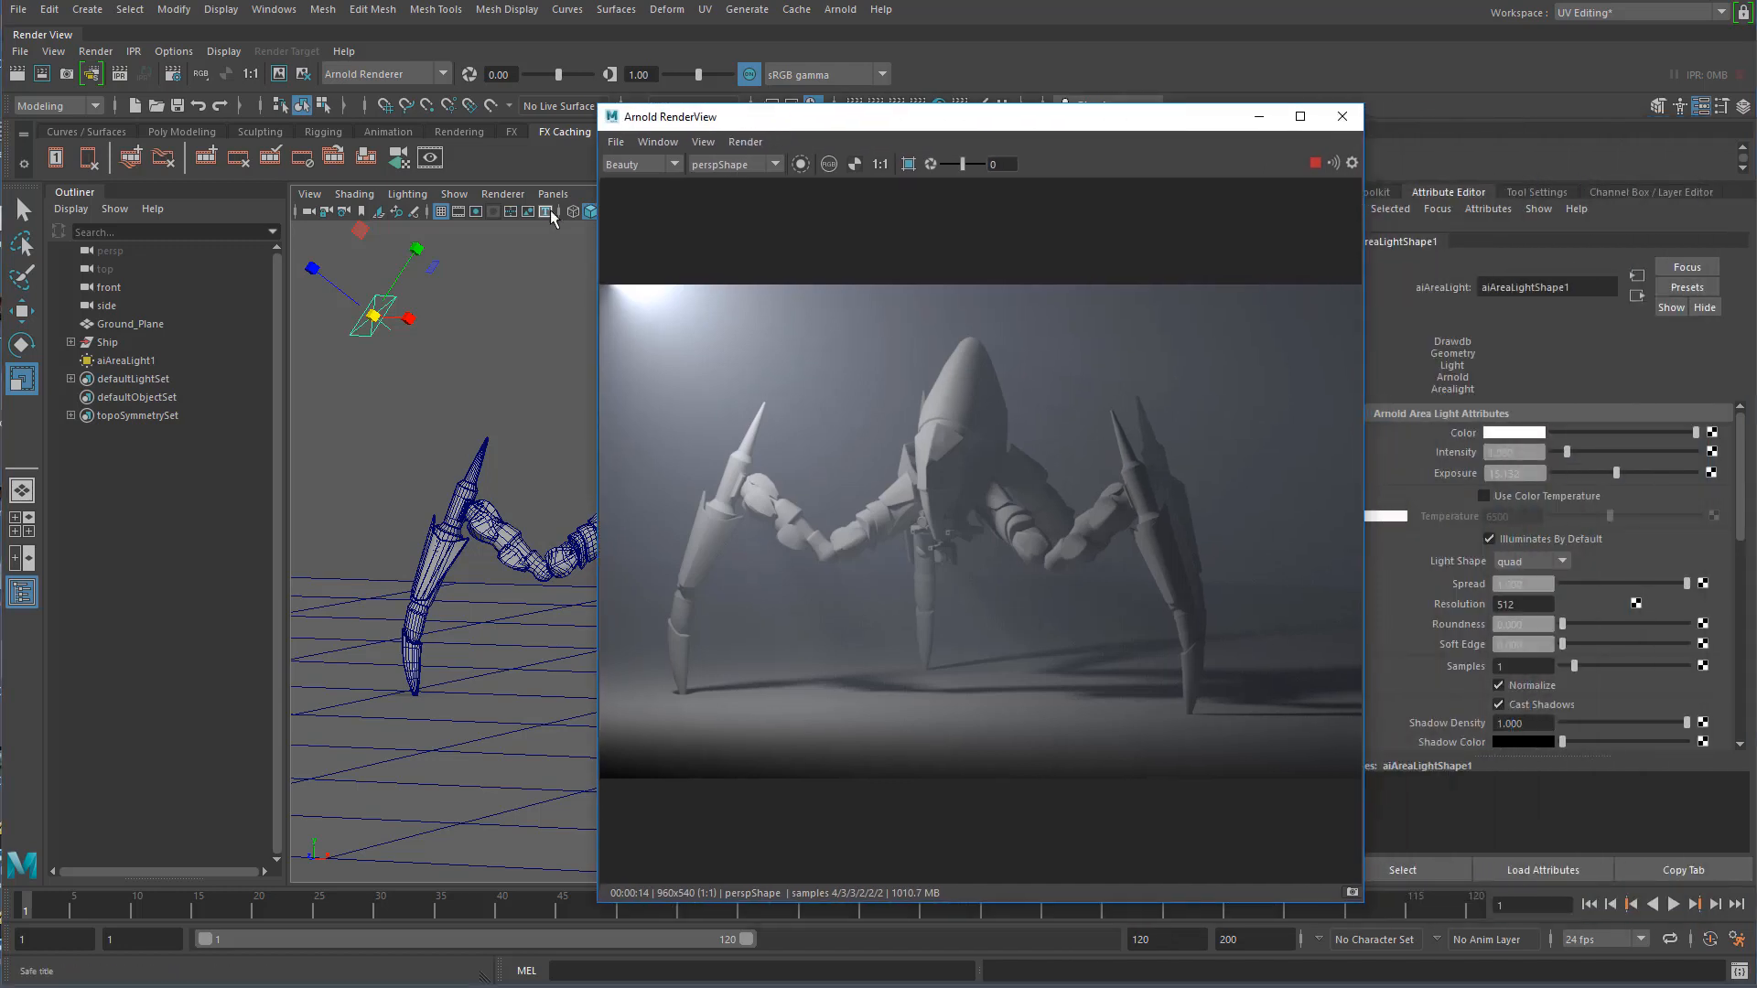
{"action": "left_click", "coordinate": [1517, 432]}
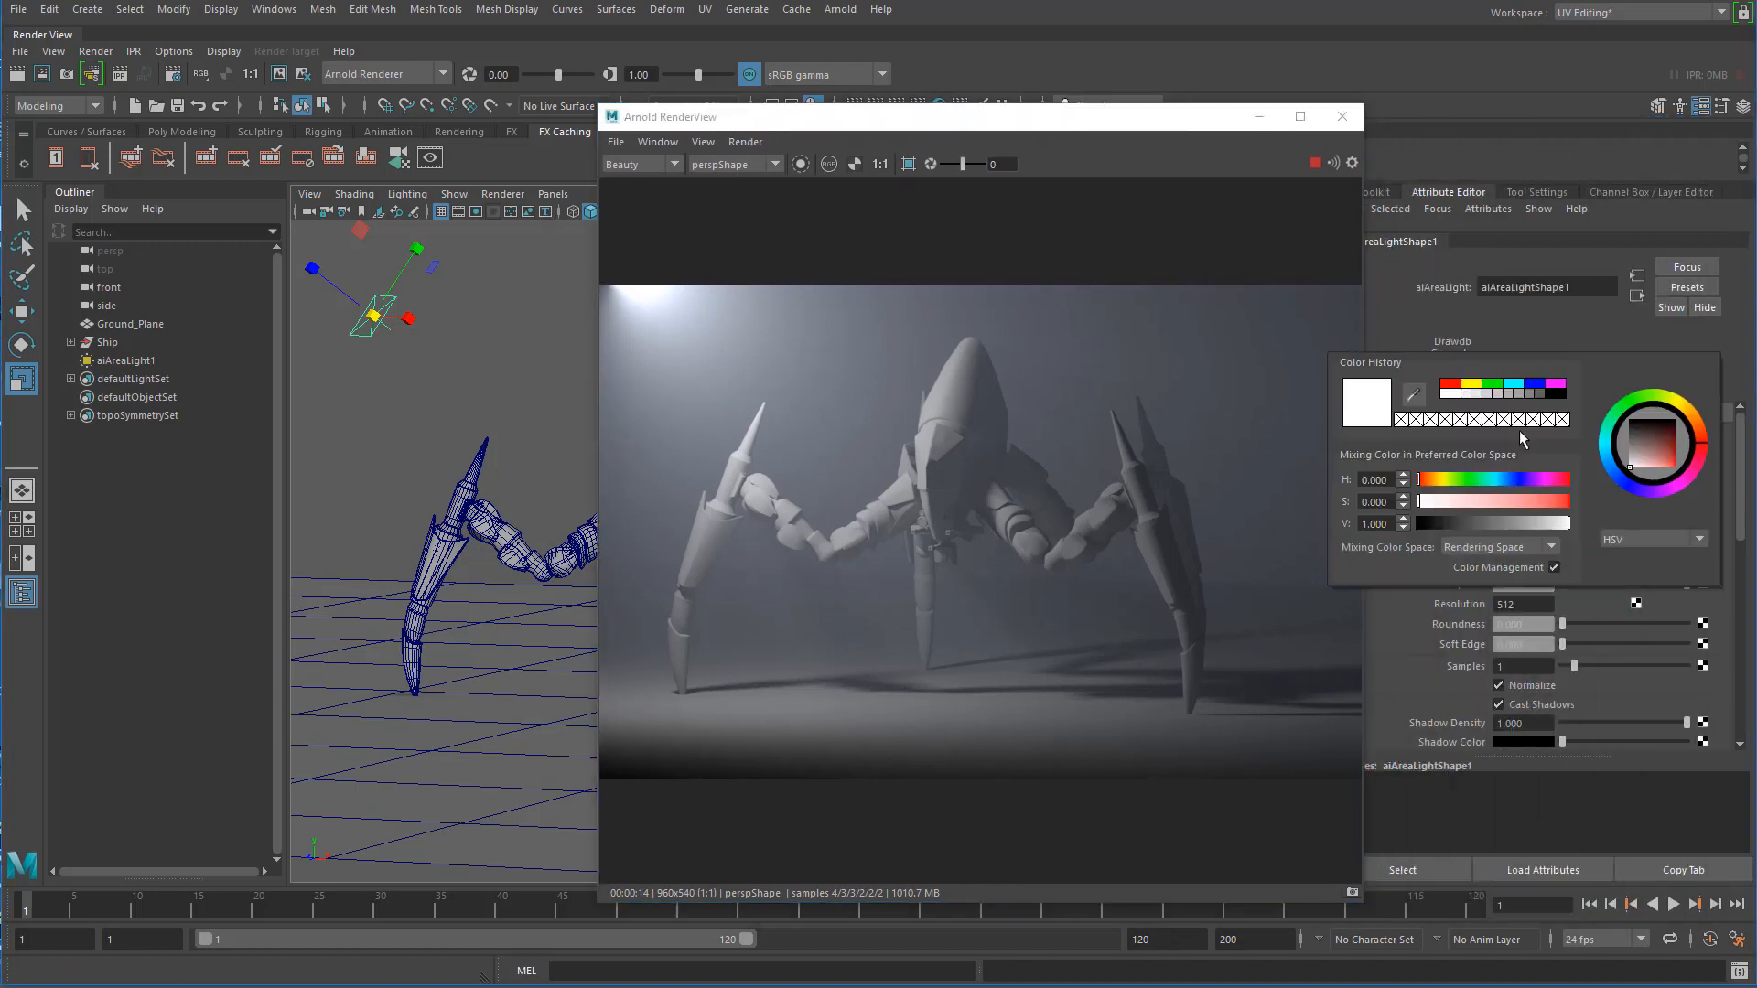
{"action": "left_click", "coordinate": [1492, 385]}
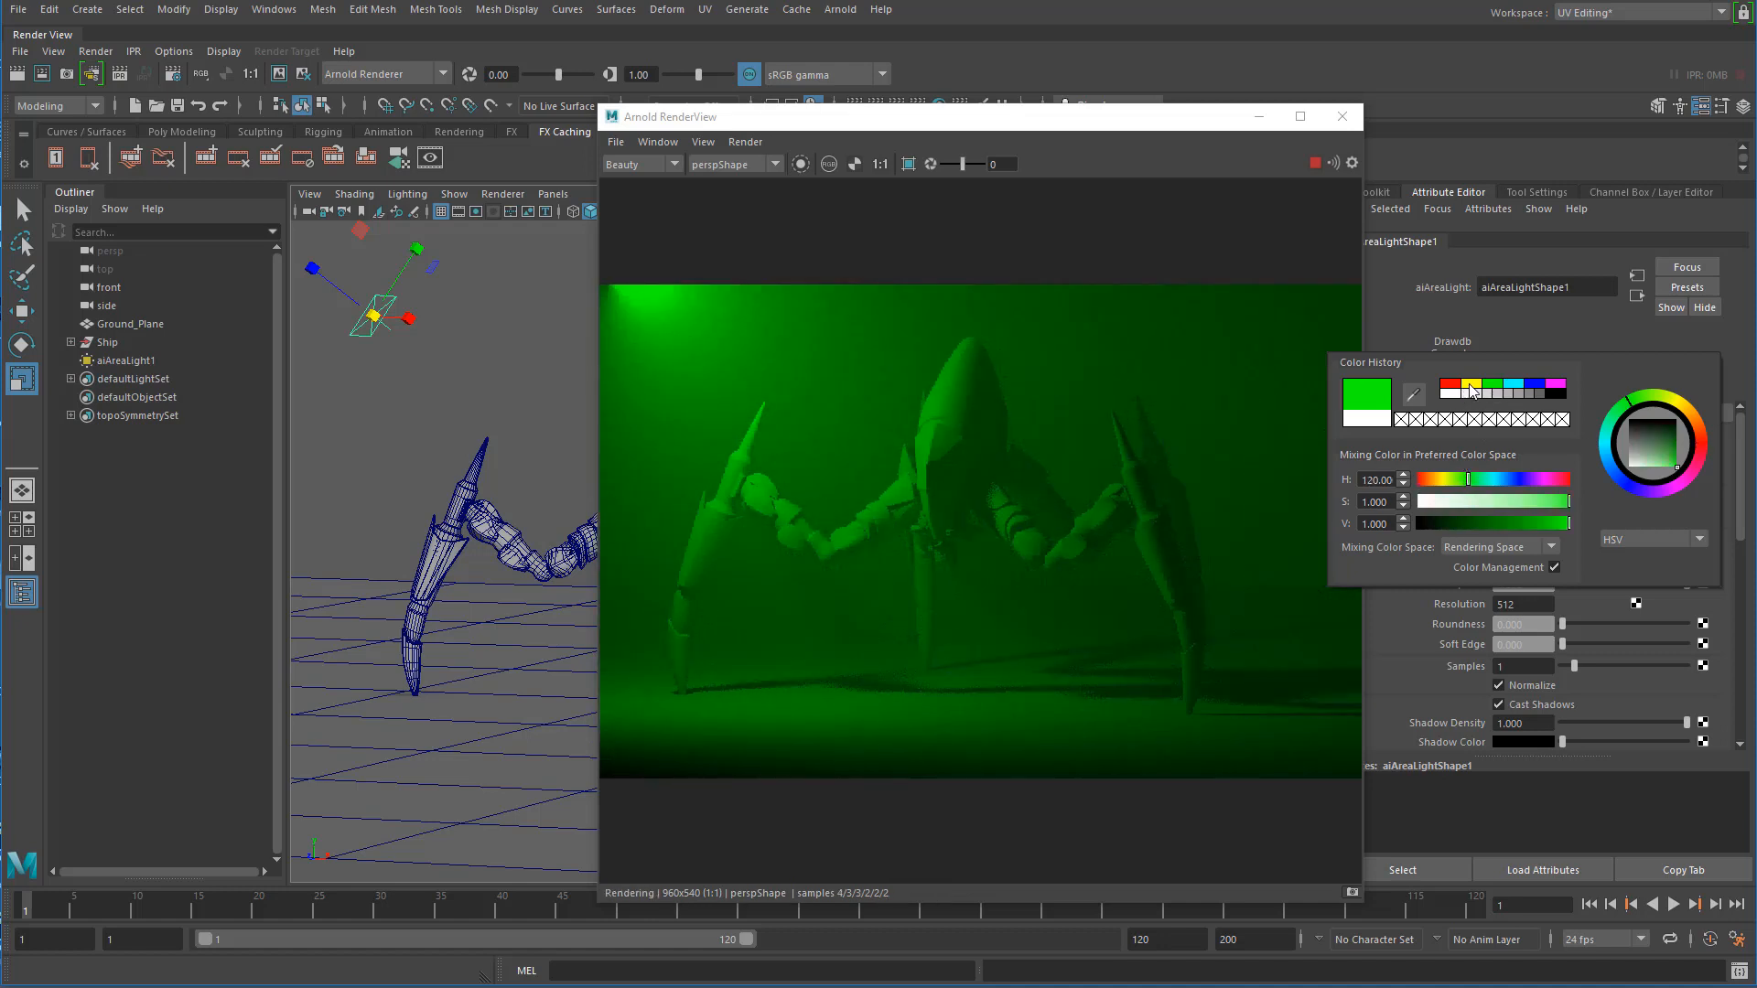
{"action": "left_click", "coordinate": [1465, 385]}
{"action": "left_click", "coordinate": [1451, 385]}
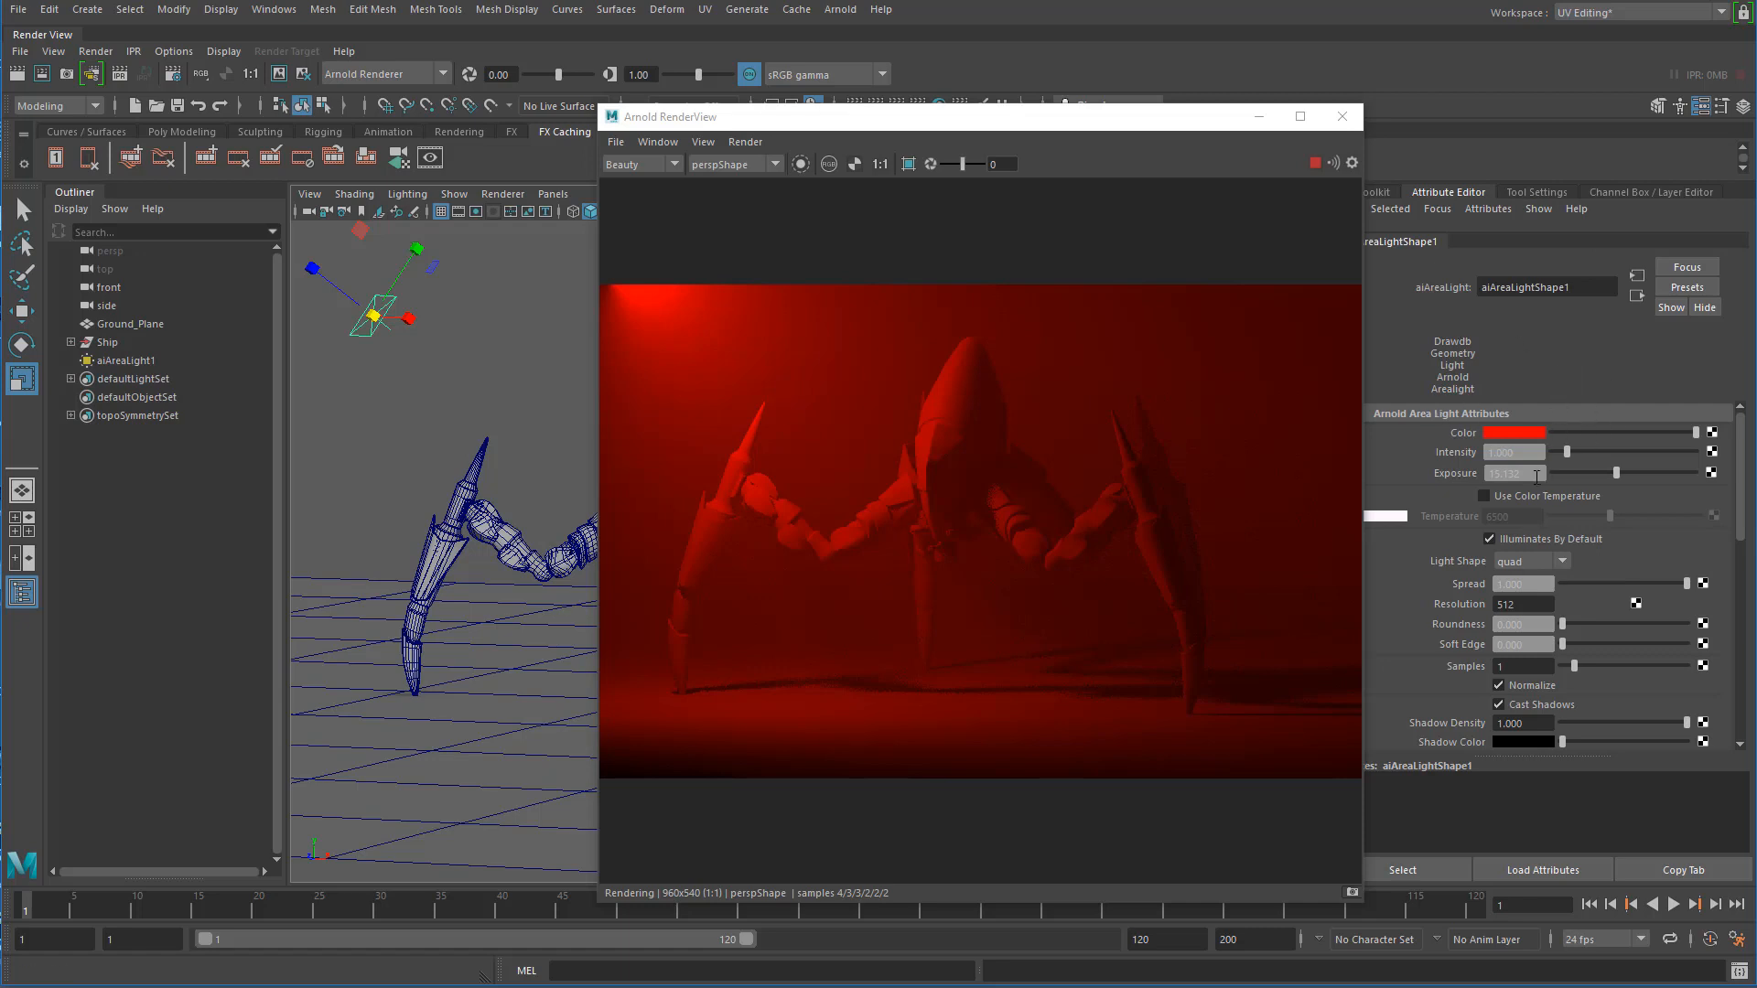
- Enable the area light's color temperature and compare warm and cool values of 4043 and 8043, ending at 6913
{"action": "left_click", "coordinate": [1484, 496]}
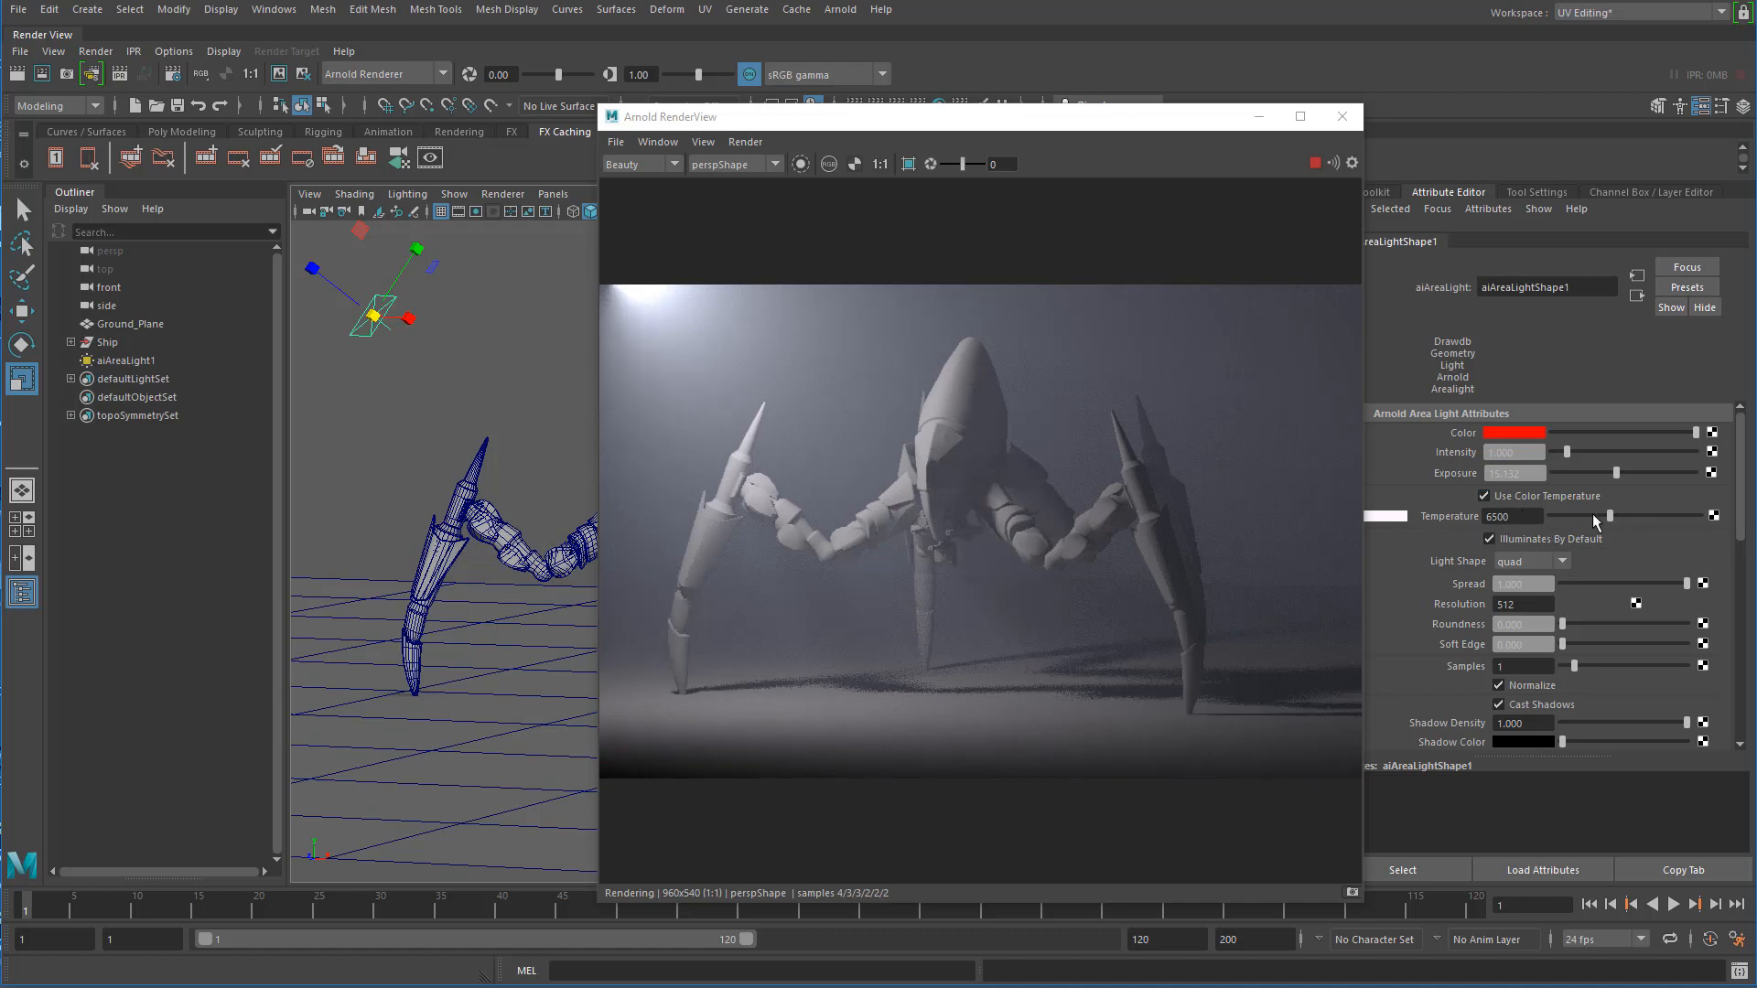
{"action": "left_click_drag", "start_coordinate": [1592, 513], "coordinate": [1584, 513]}
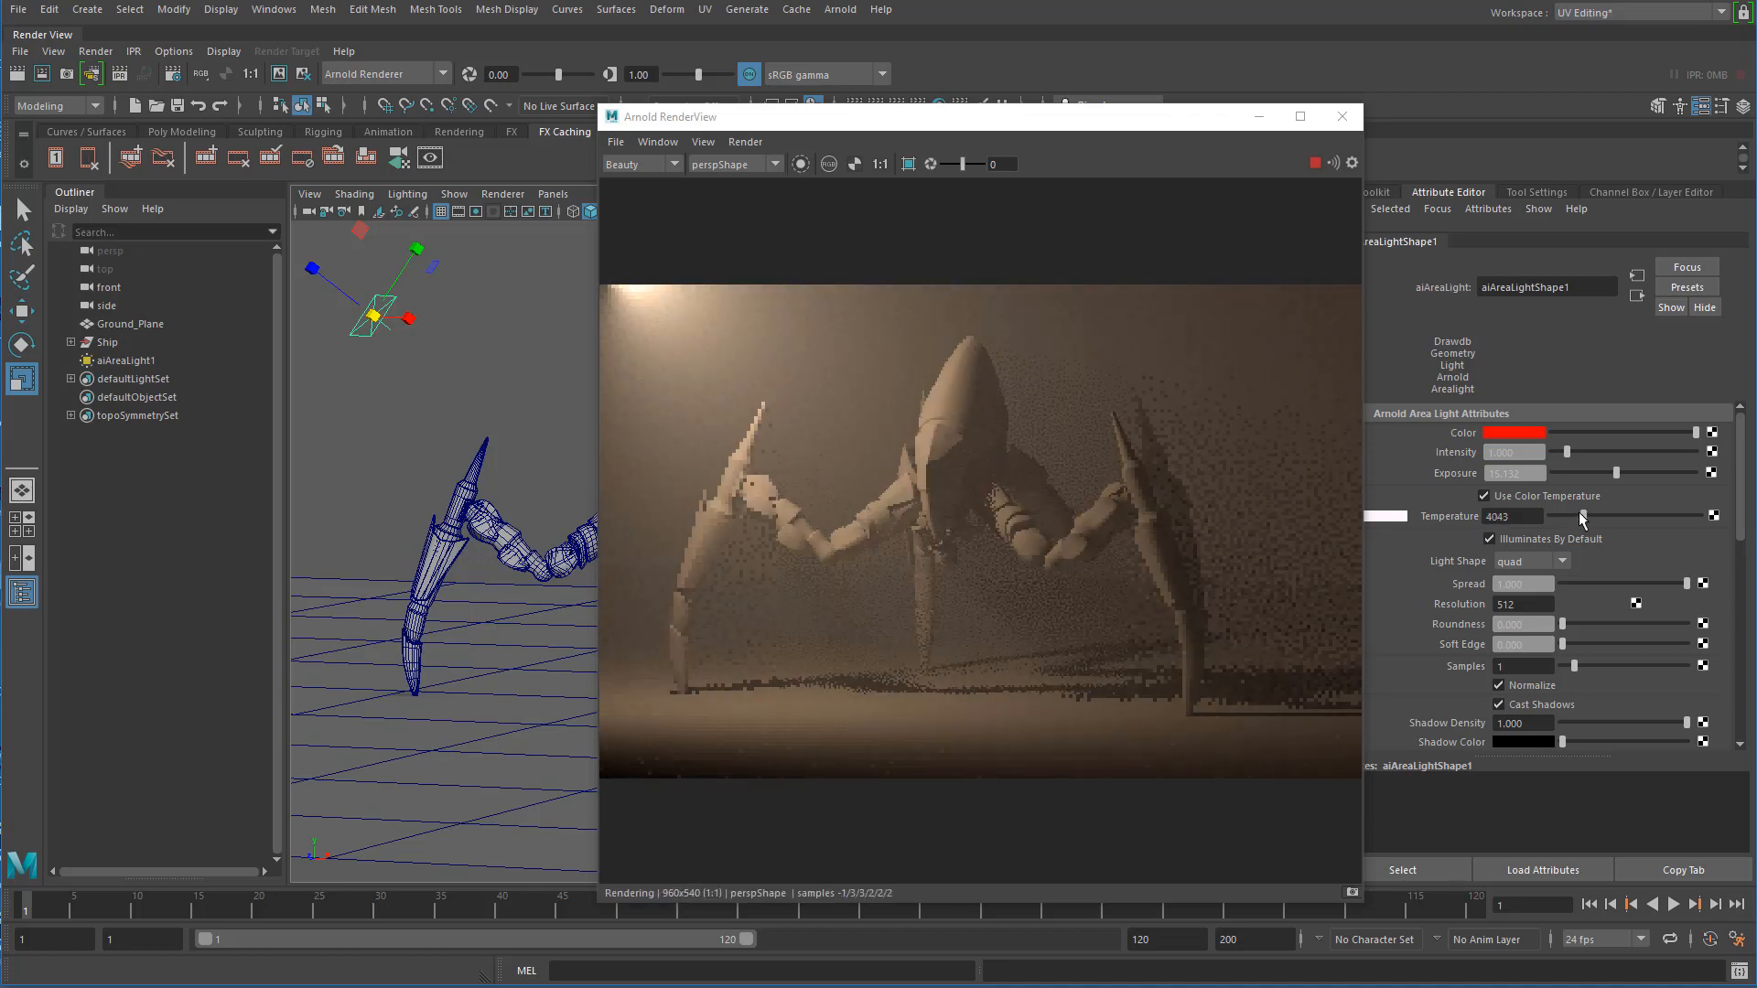
{"action": "left_click_drag", "start_coordinate": [1586, 518], "coordinate": [1623, 504]}
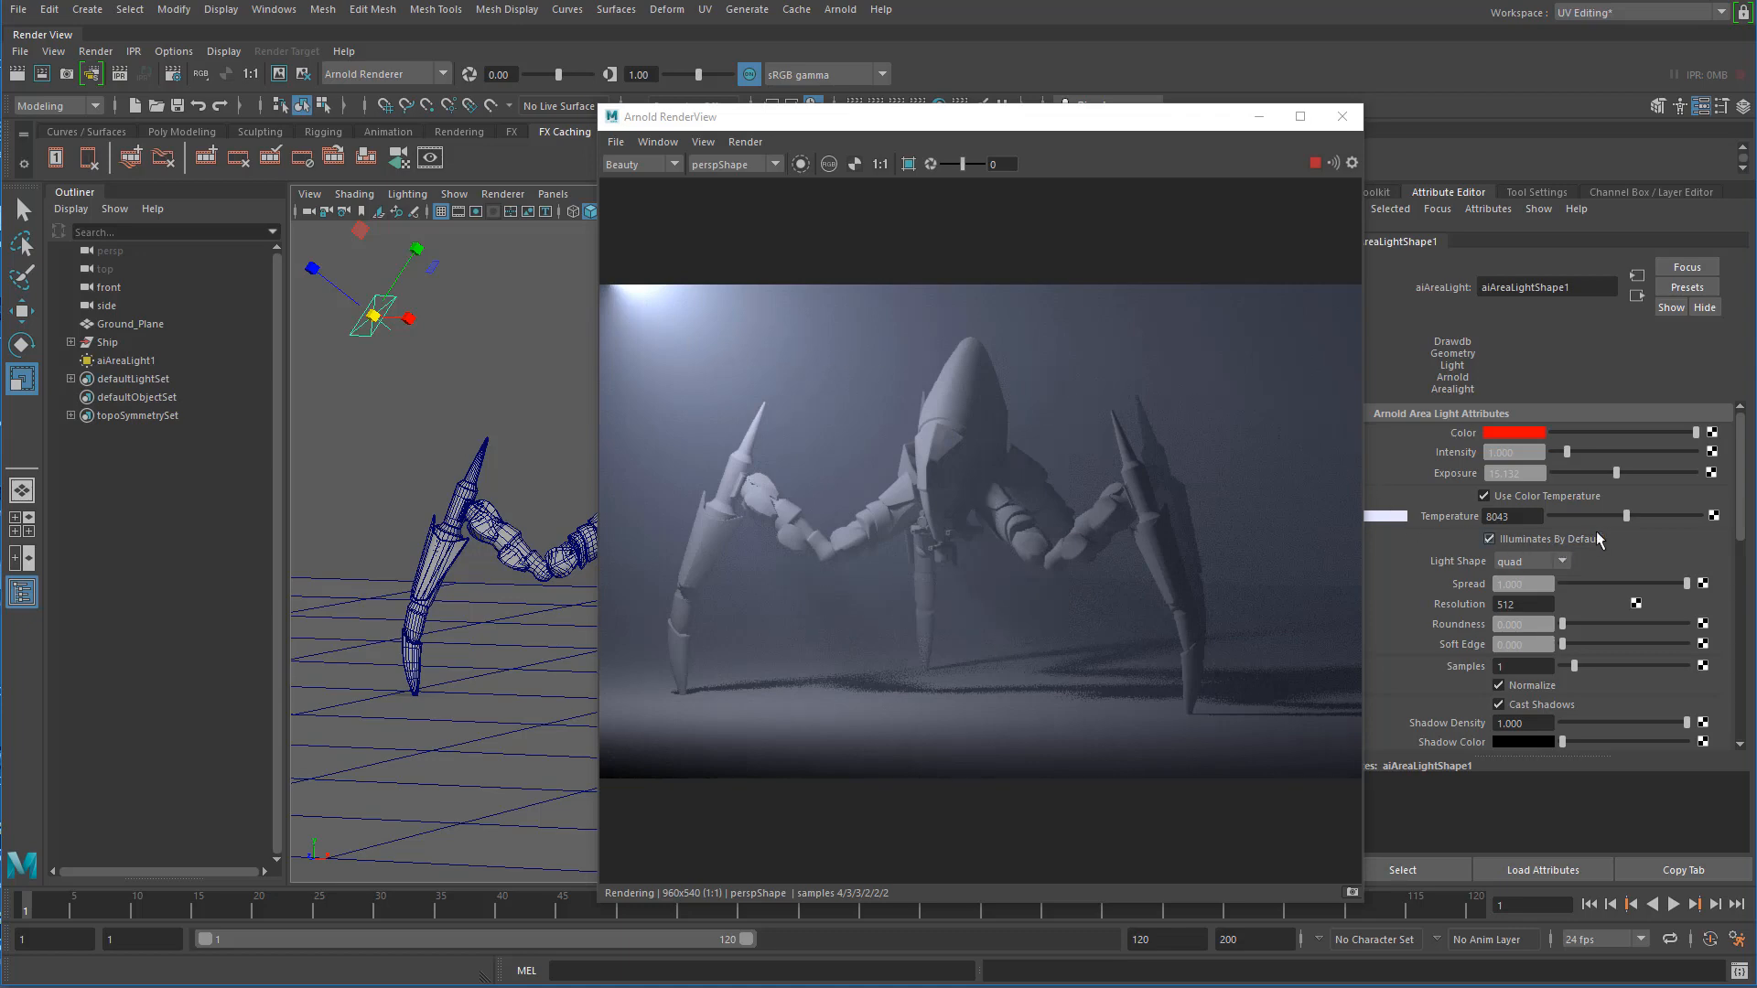
{"action": "left_click_drag", "start_coordinate": [1627, 516], "coordinate": [1613, 517]}
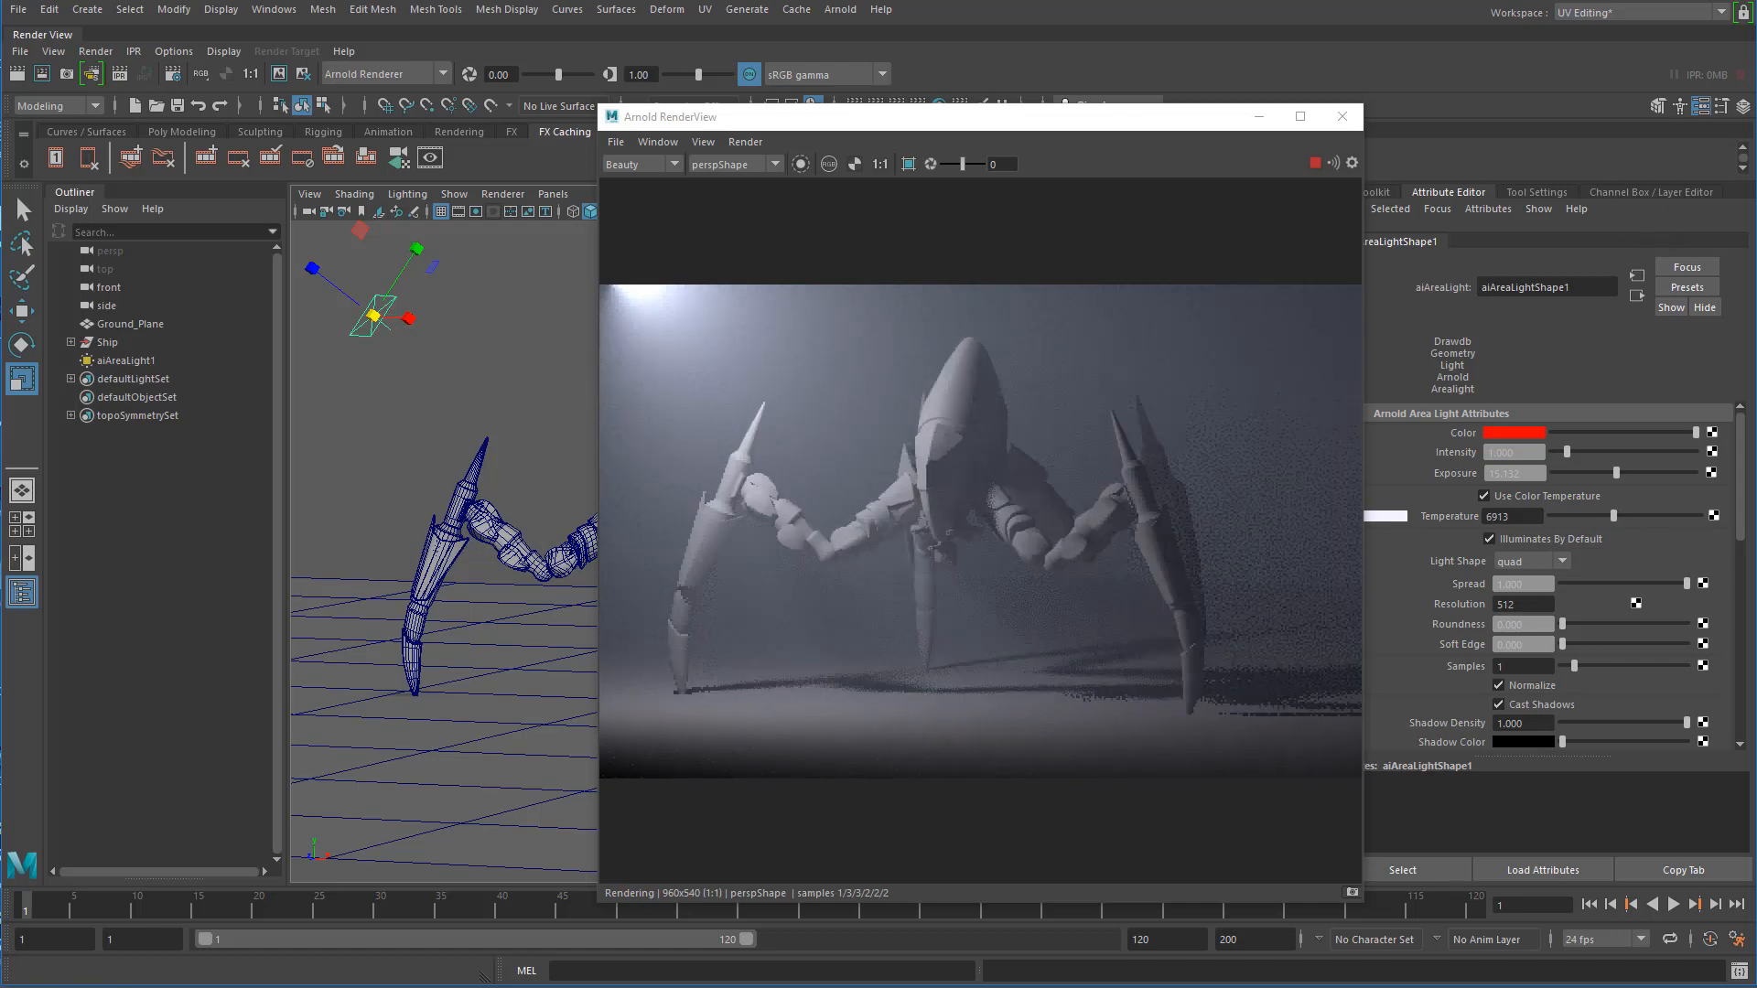
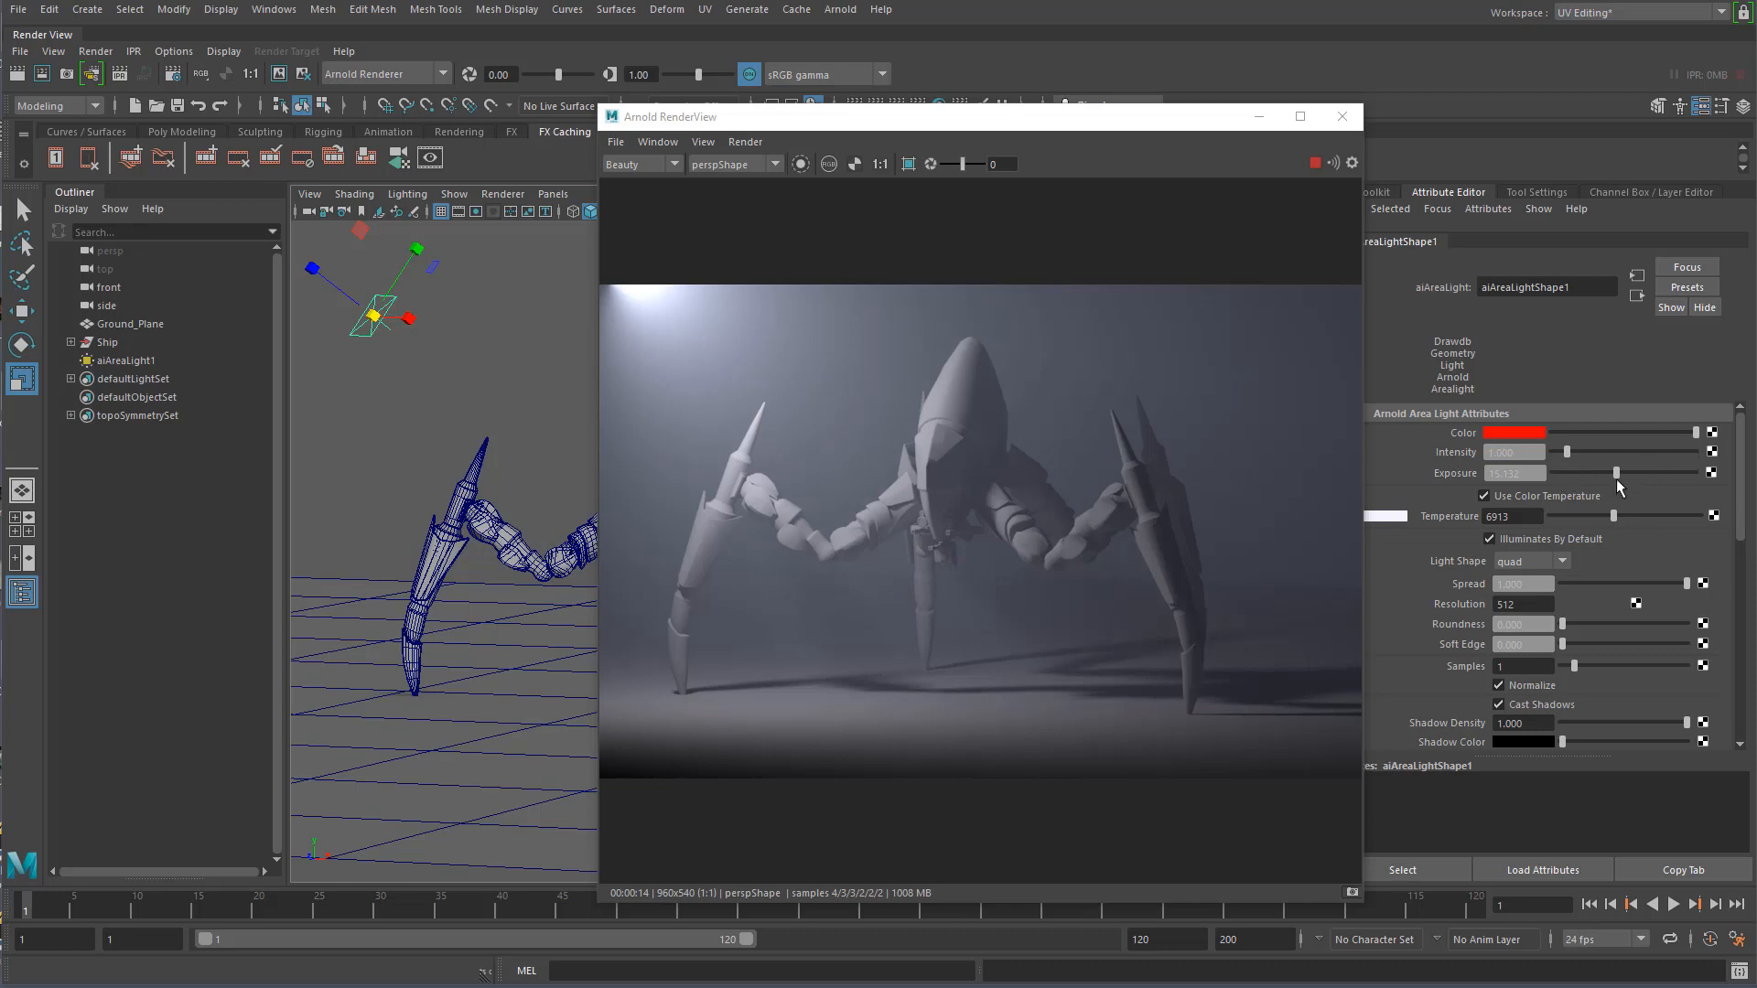
- Set the area light's color temperature to 8826 and raise its exposure to about 16.4, viewed in an enlarged render window
{"action": "left_click_drag", "start_coordinate": [1616, 516], "coordinate": [1636, 516]}
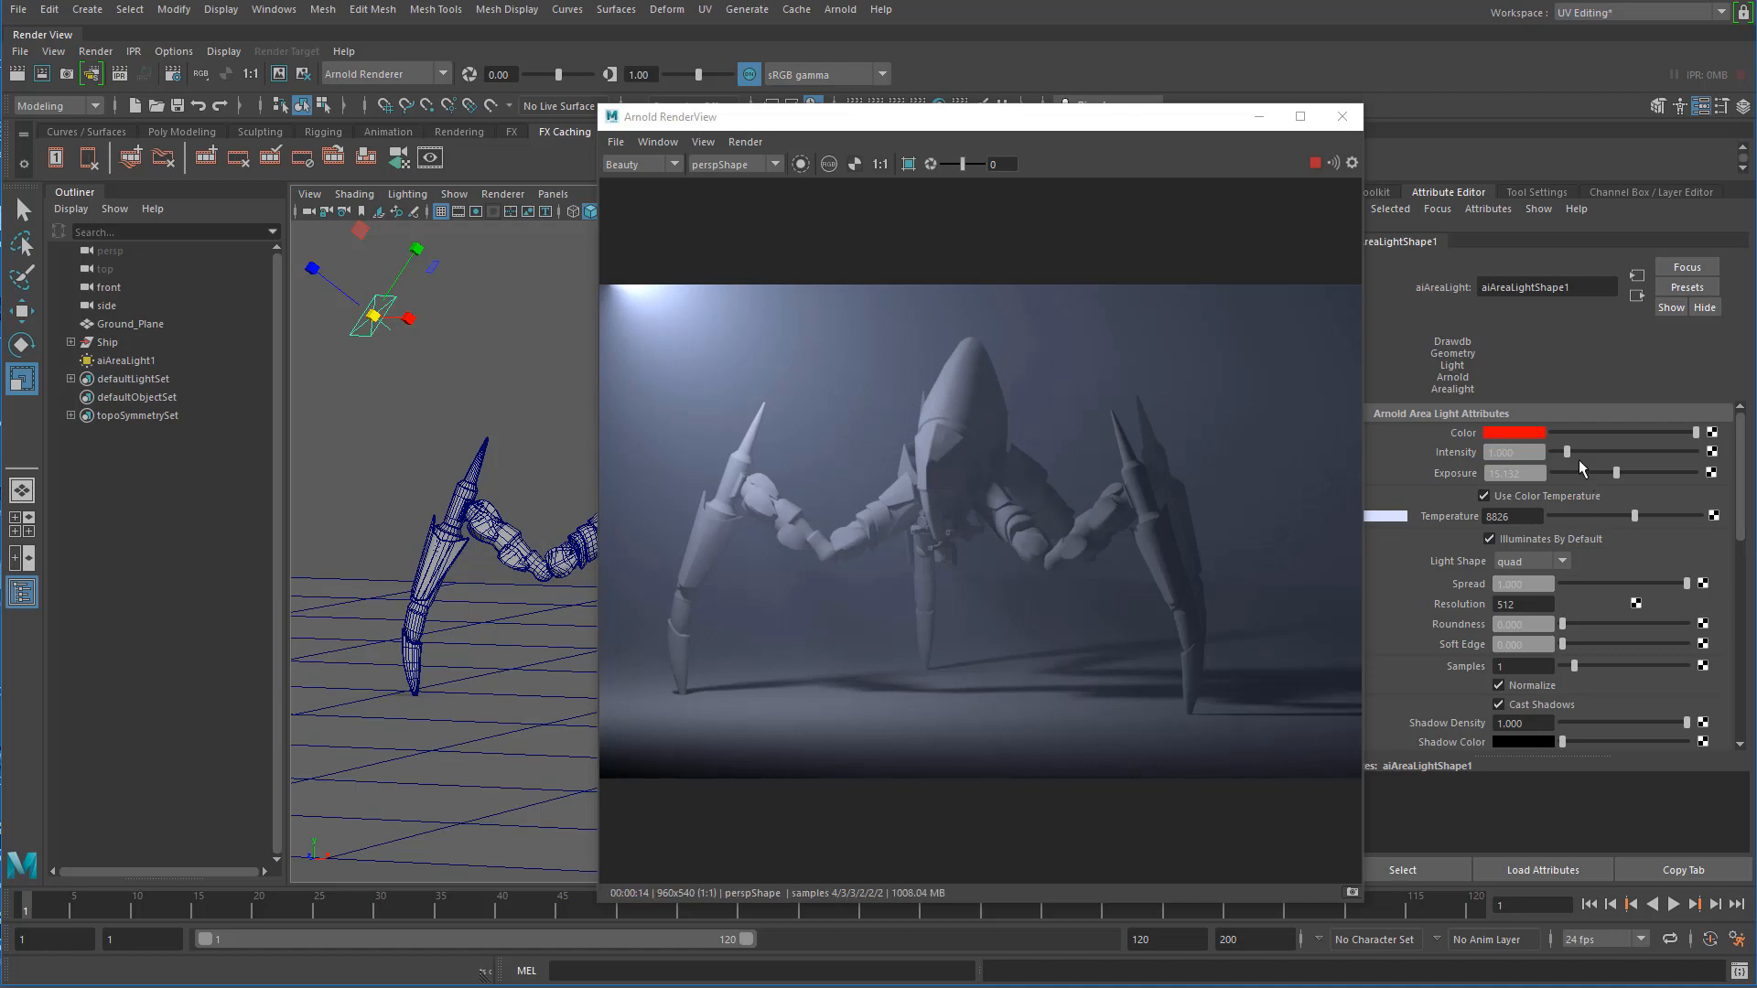
{"action": "left_click_drag", "start_coordinate": [1617, 473], "coordinate": [1620, 471]}
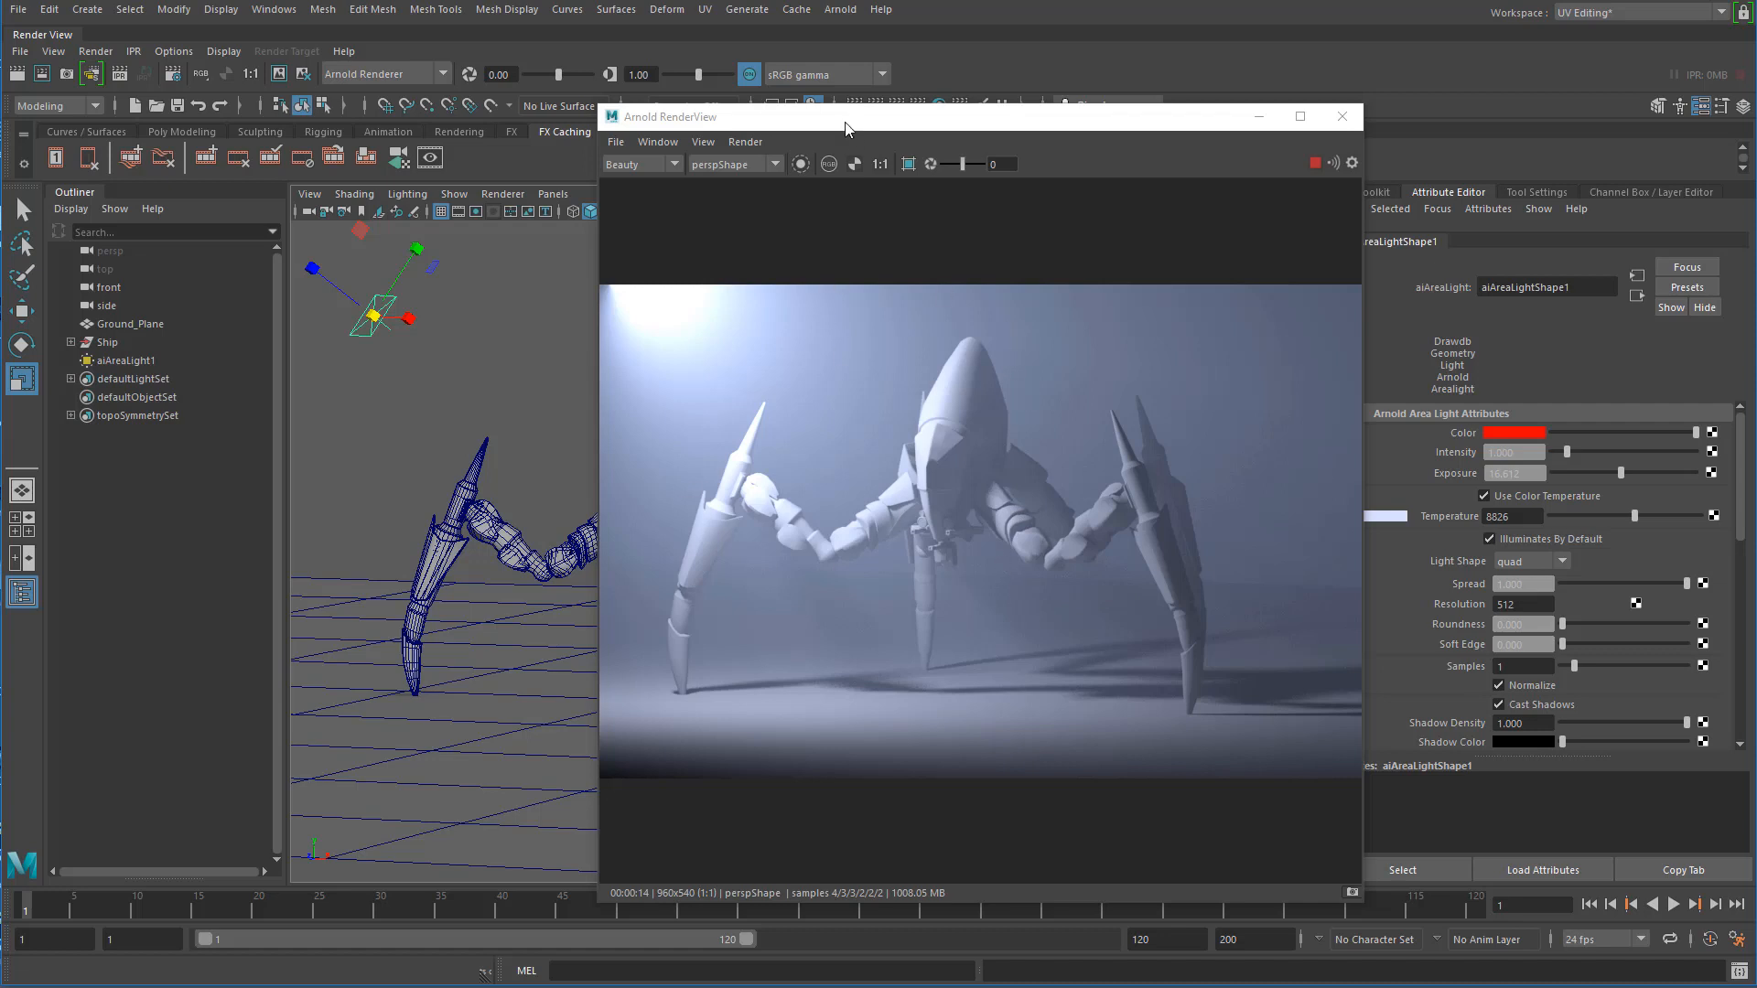
{"action": "left_click_drag", "start_coordinate": [599, 106], "coordinate": [345, 30]}
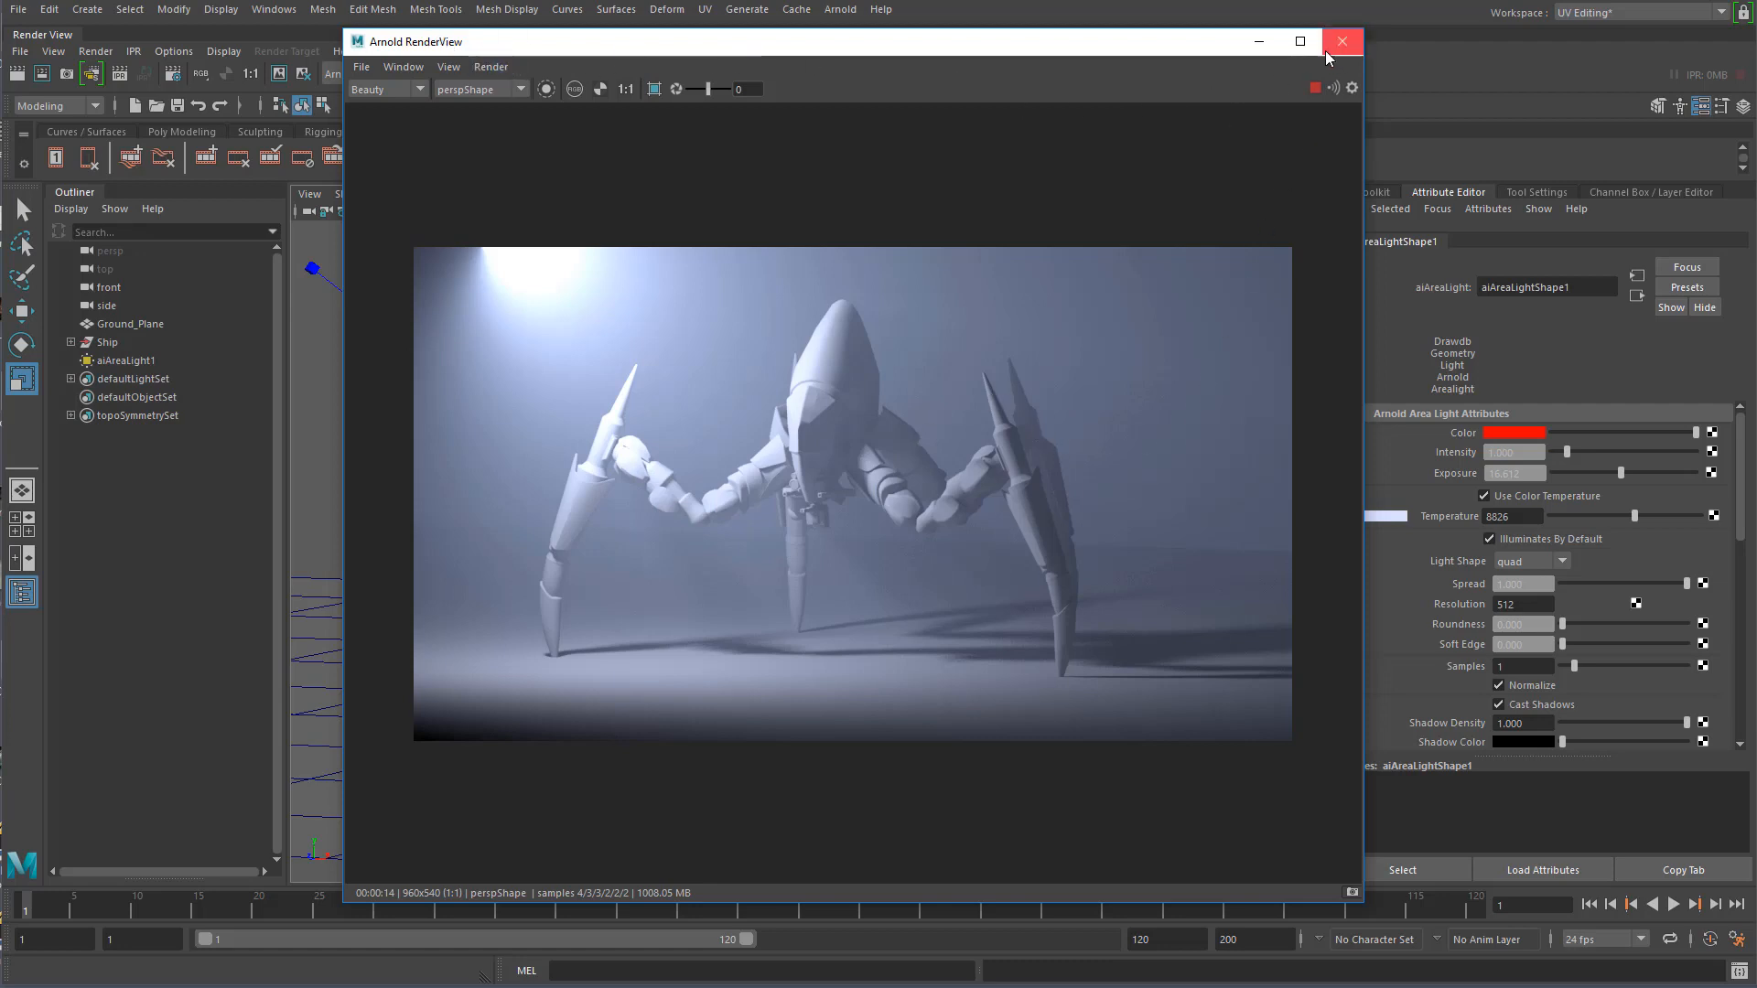
- Close the render view and examine the Color Management settings in an enlarged Preferences window, leaving them as they are
{"action": "left_click", "coordinate": [276, 11]}
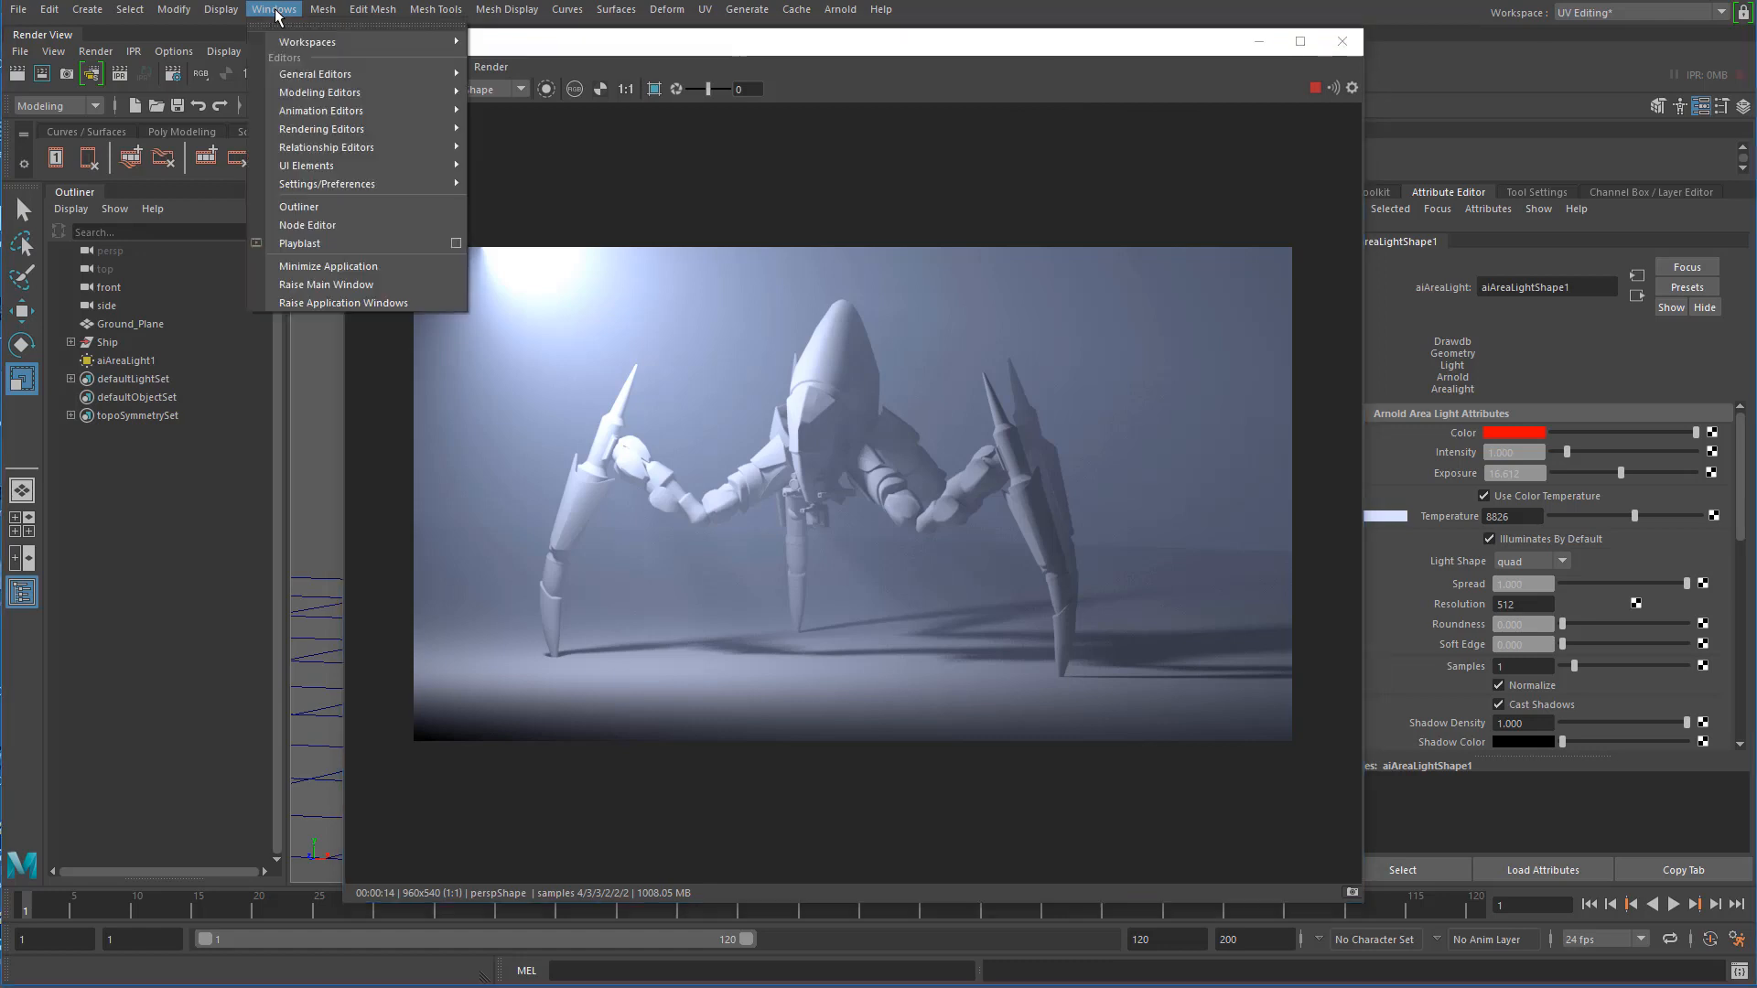
{"action": "mouse_move", "coordinate": [366, 179]}
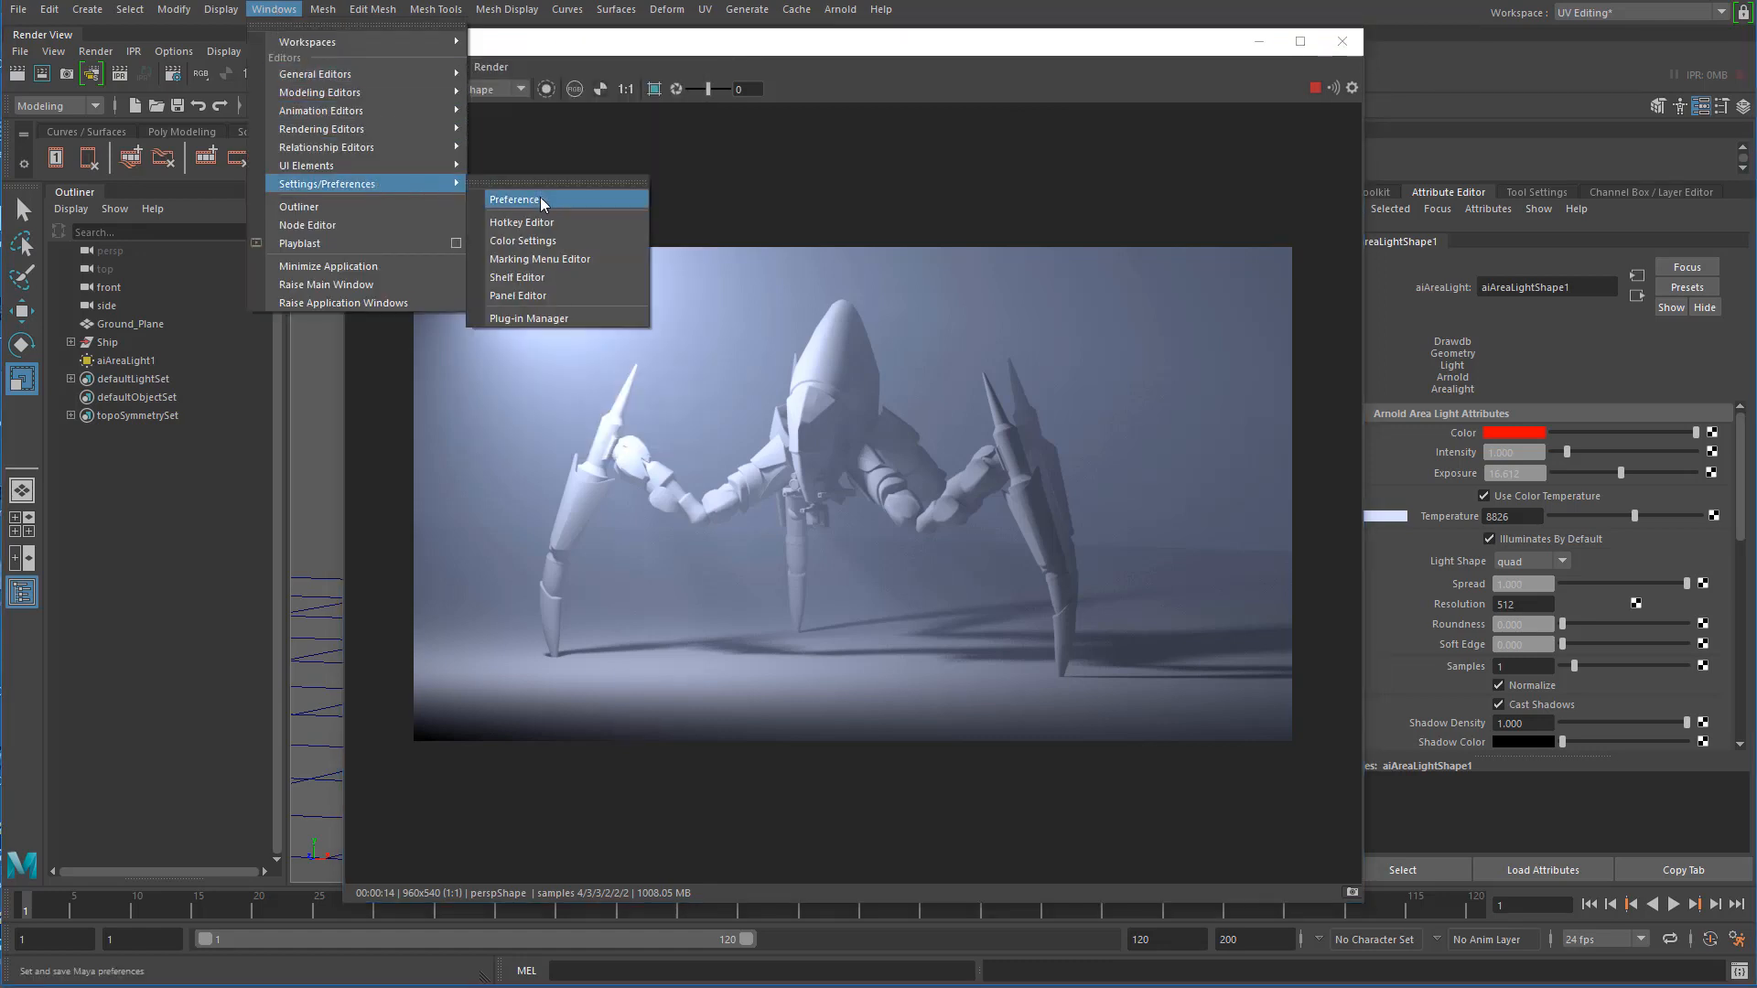
{"action": "left_click", "coordinate": [1345, 45]}
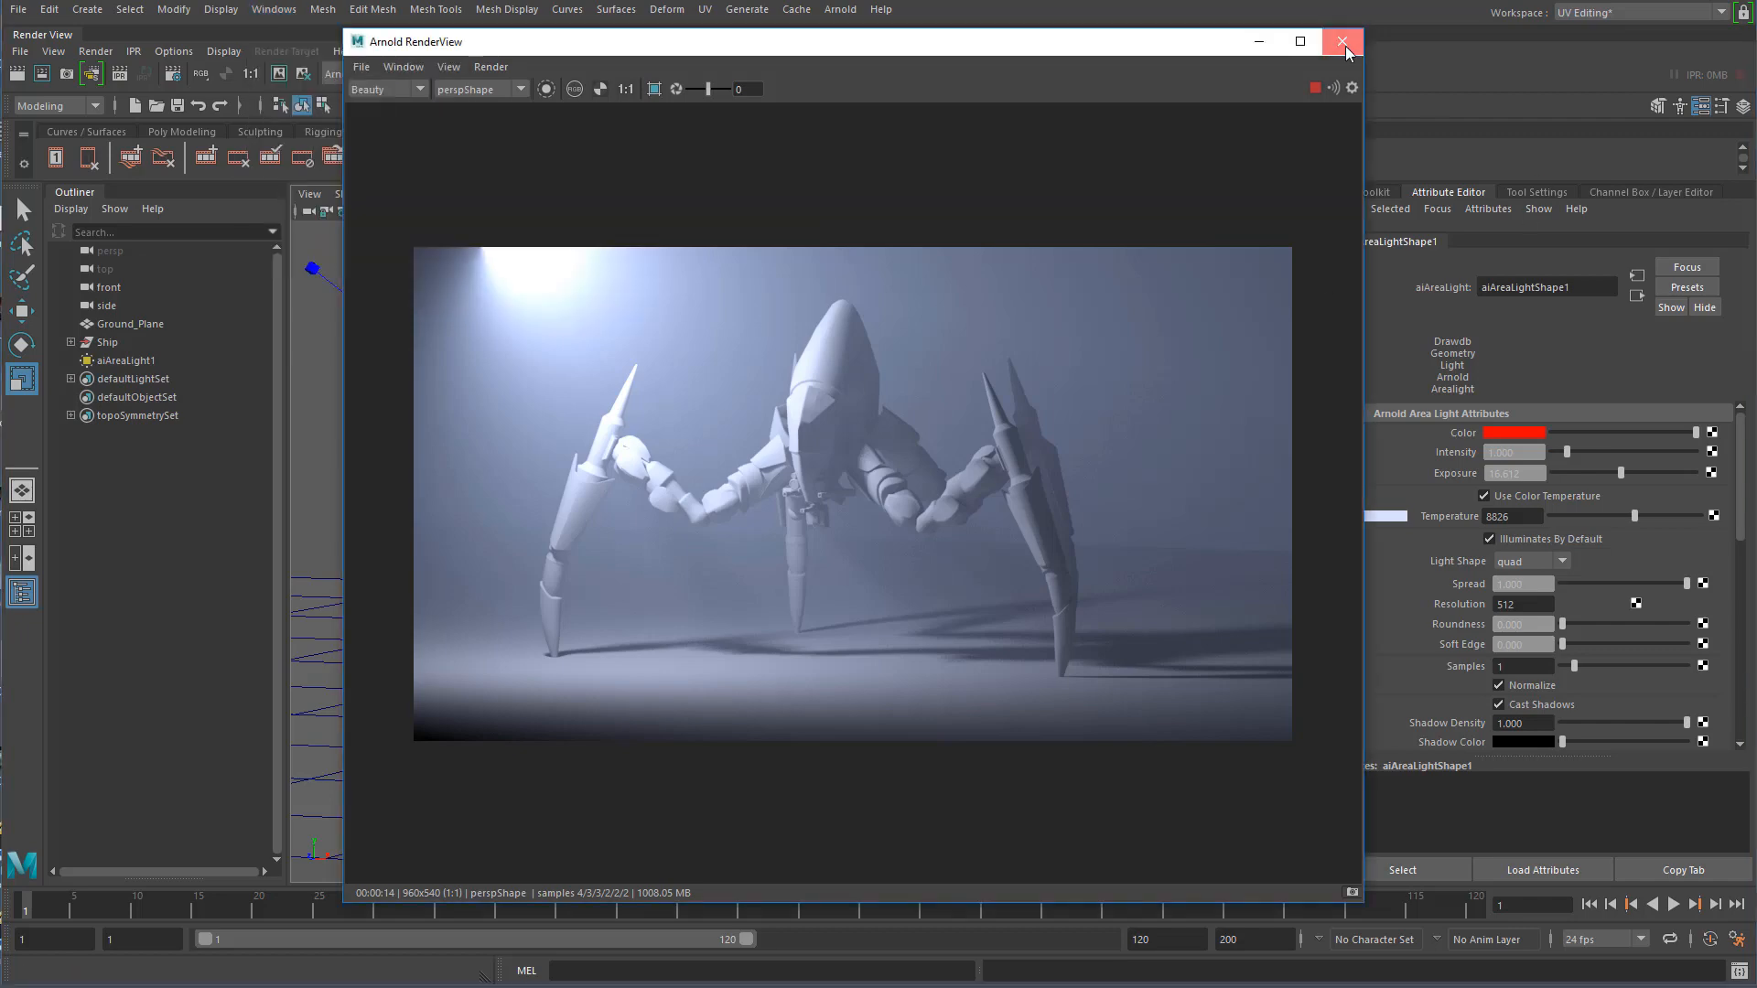
{"action": "left_click", "coordinate": [1343, 41]}
{"action": "left_click", "coordinate": [274, 9]}
{"action": "mouse_move", "coordinate": [410, 170]}
{"action": "mouse_move", "coordinate": [455, 186]}
{"action": "left_click", "coordinate": [597, 199]}
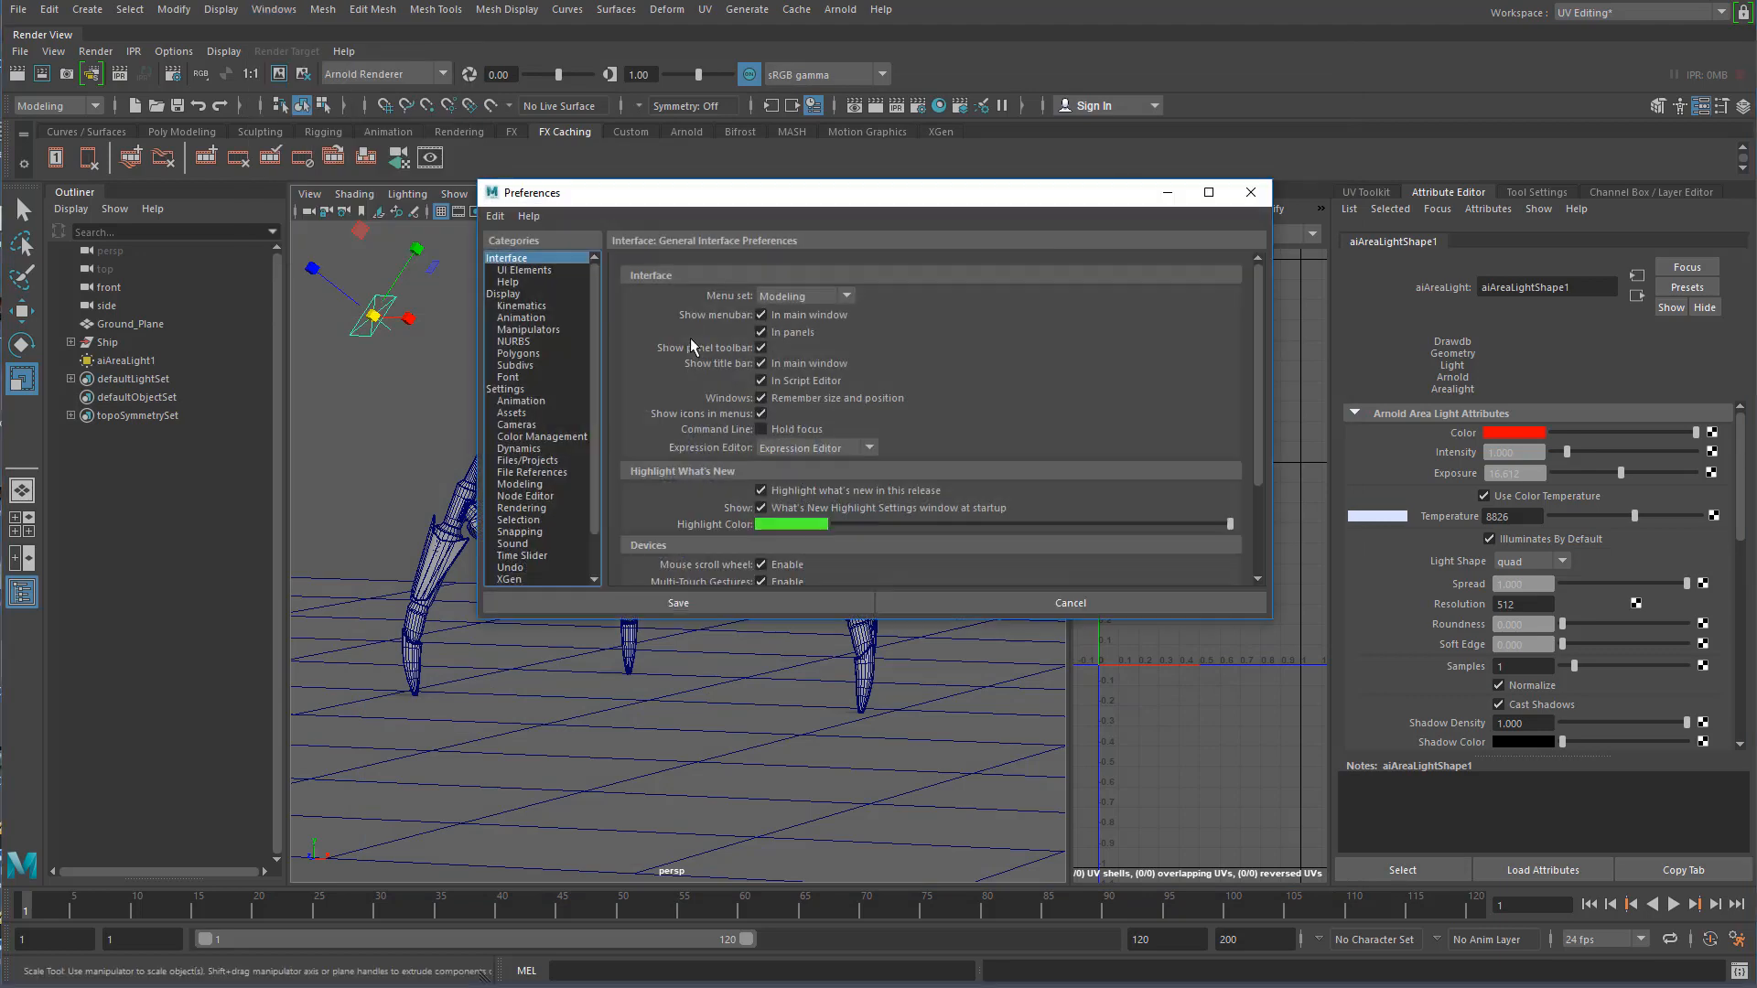
{"action": "left_click_drag", "start_coordinate": [1272, 626], "coordinate": [1268, 809]}
{"action": "left_click", "coordinate": [529, 438]}
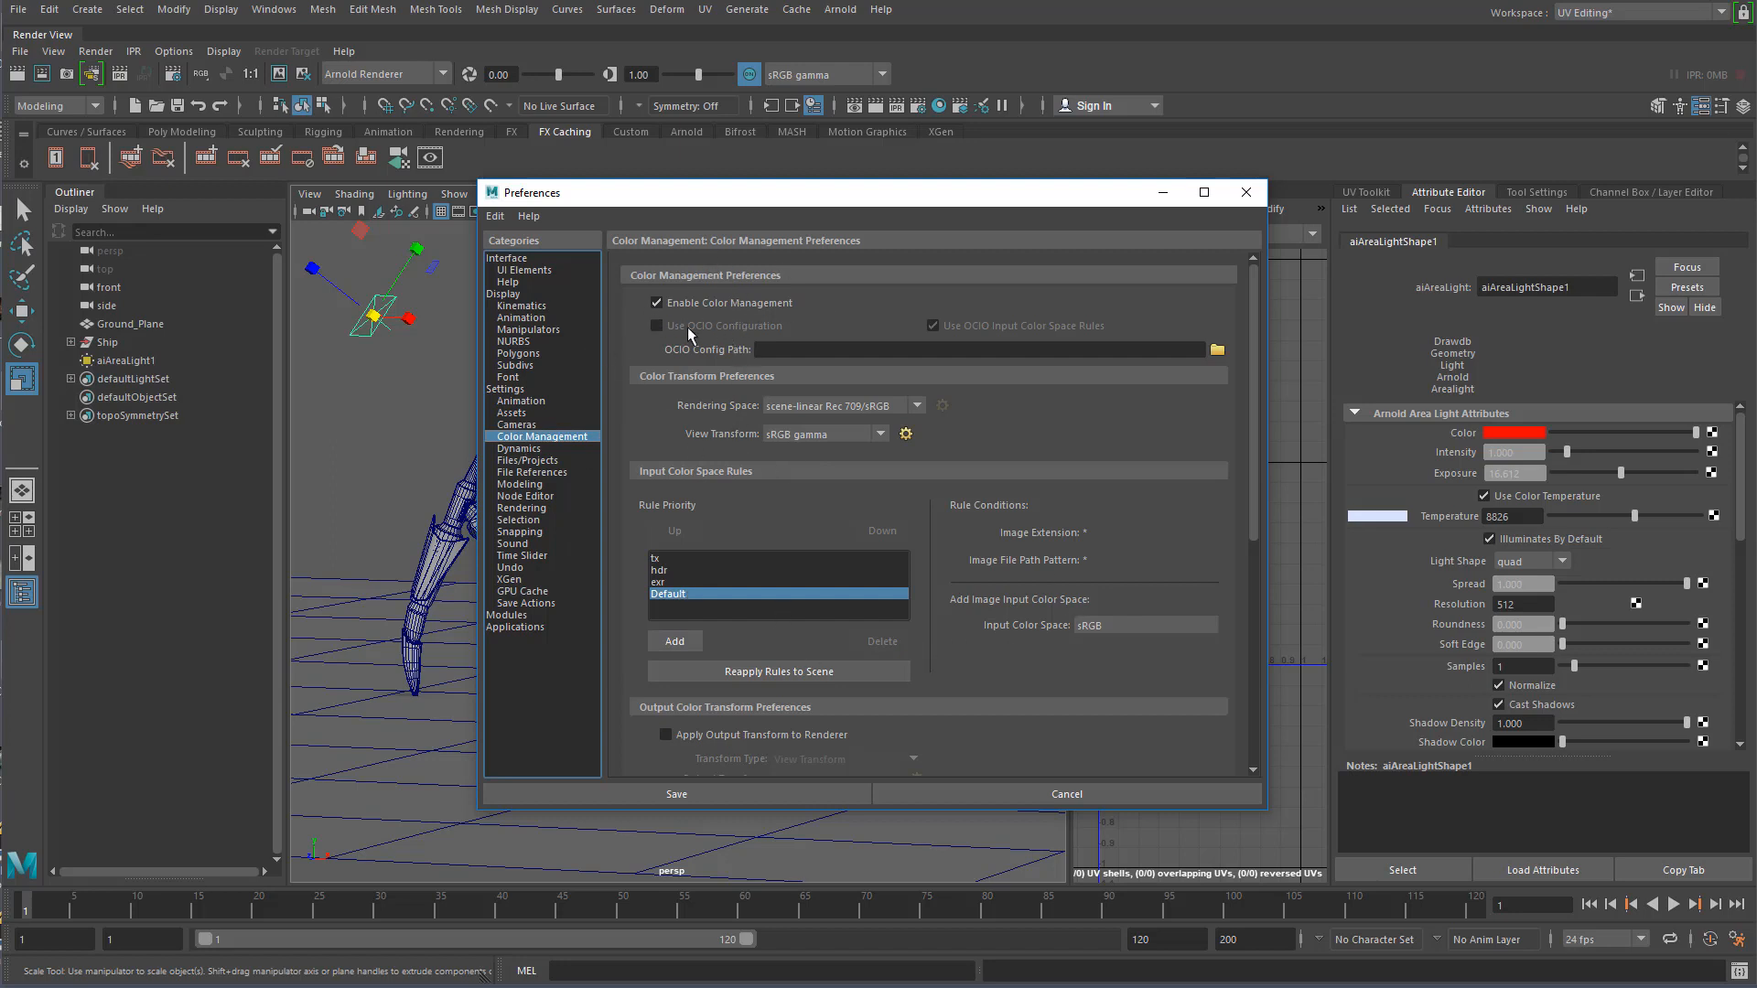
{"action": "left_click", "coordinate": [1246, 193]}
- Reopen the Arnold RenderView and restart the live render of the ship
{"action": "left_click", "coordinate": [840, 9]}
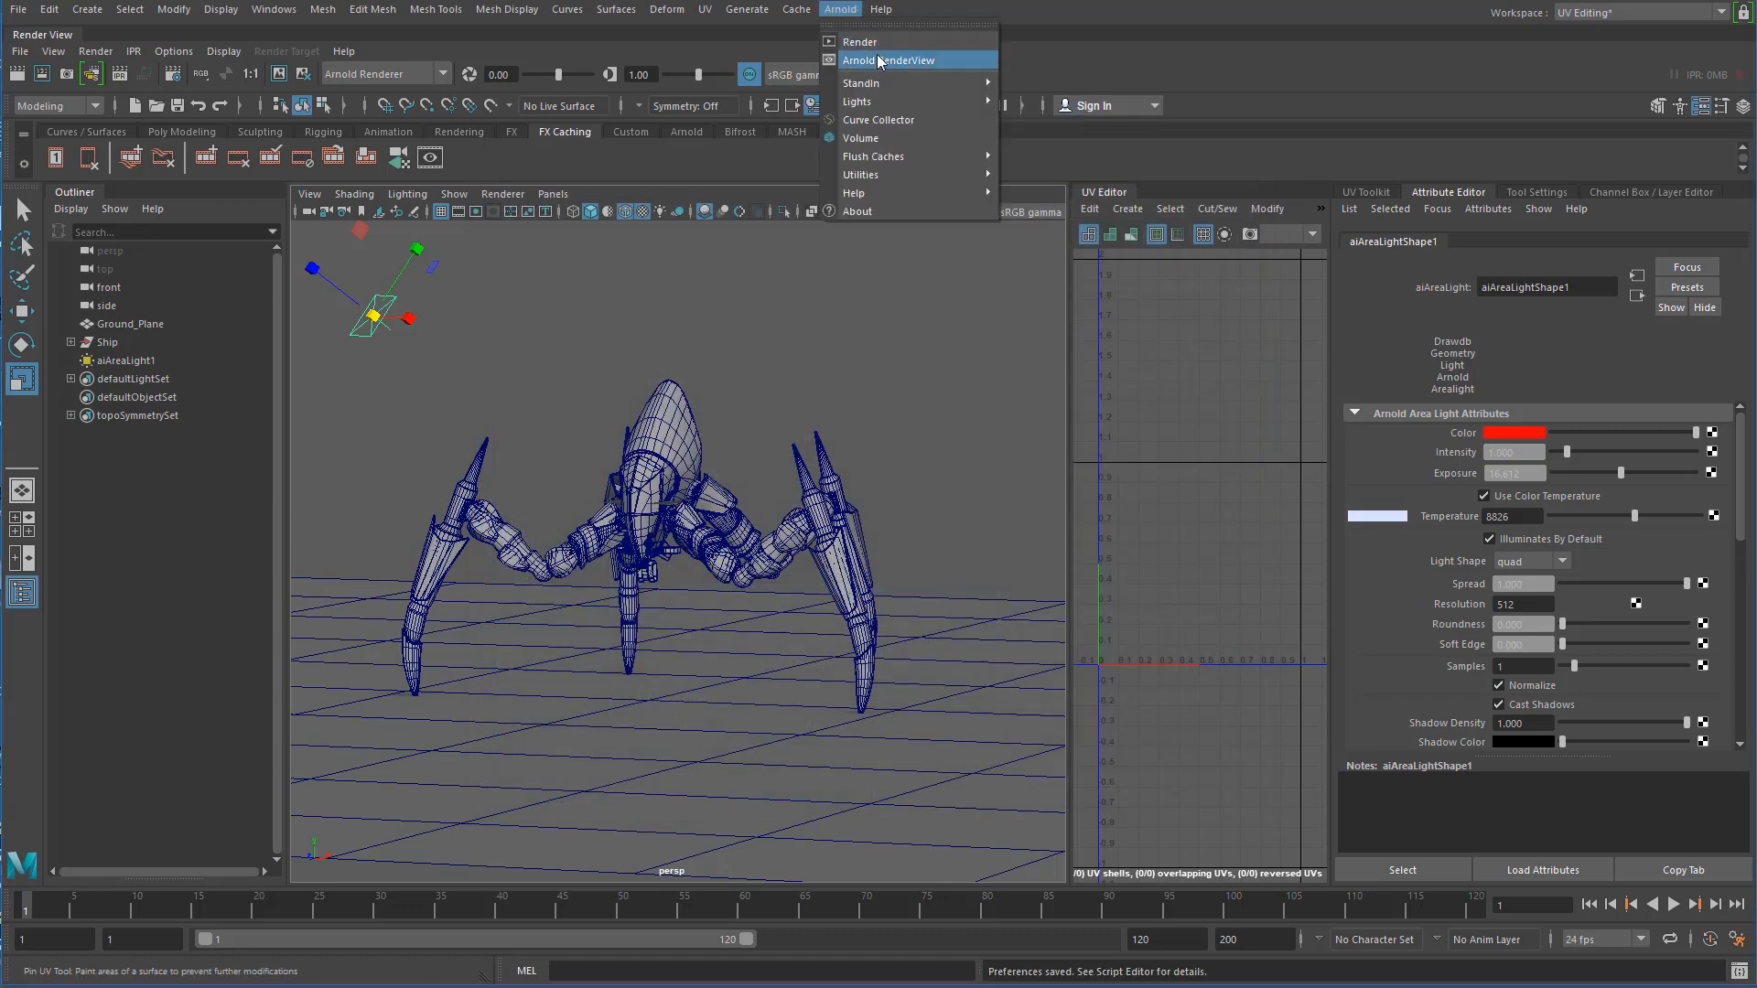
{"action": "left_click", "coordinate": [880, 60]}
{"action": "scroll", "coordinate": [789, 429], "scroll_direction": "up", "scroll_amount": 3}
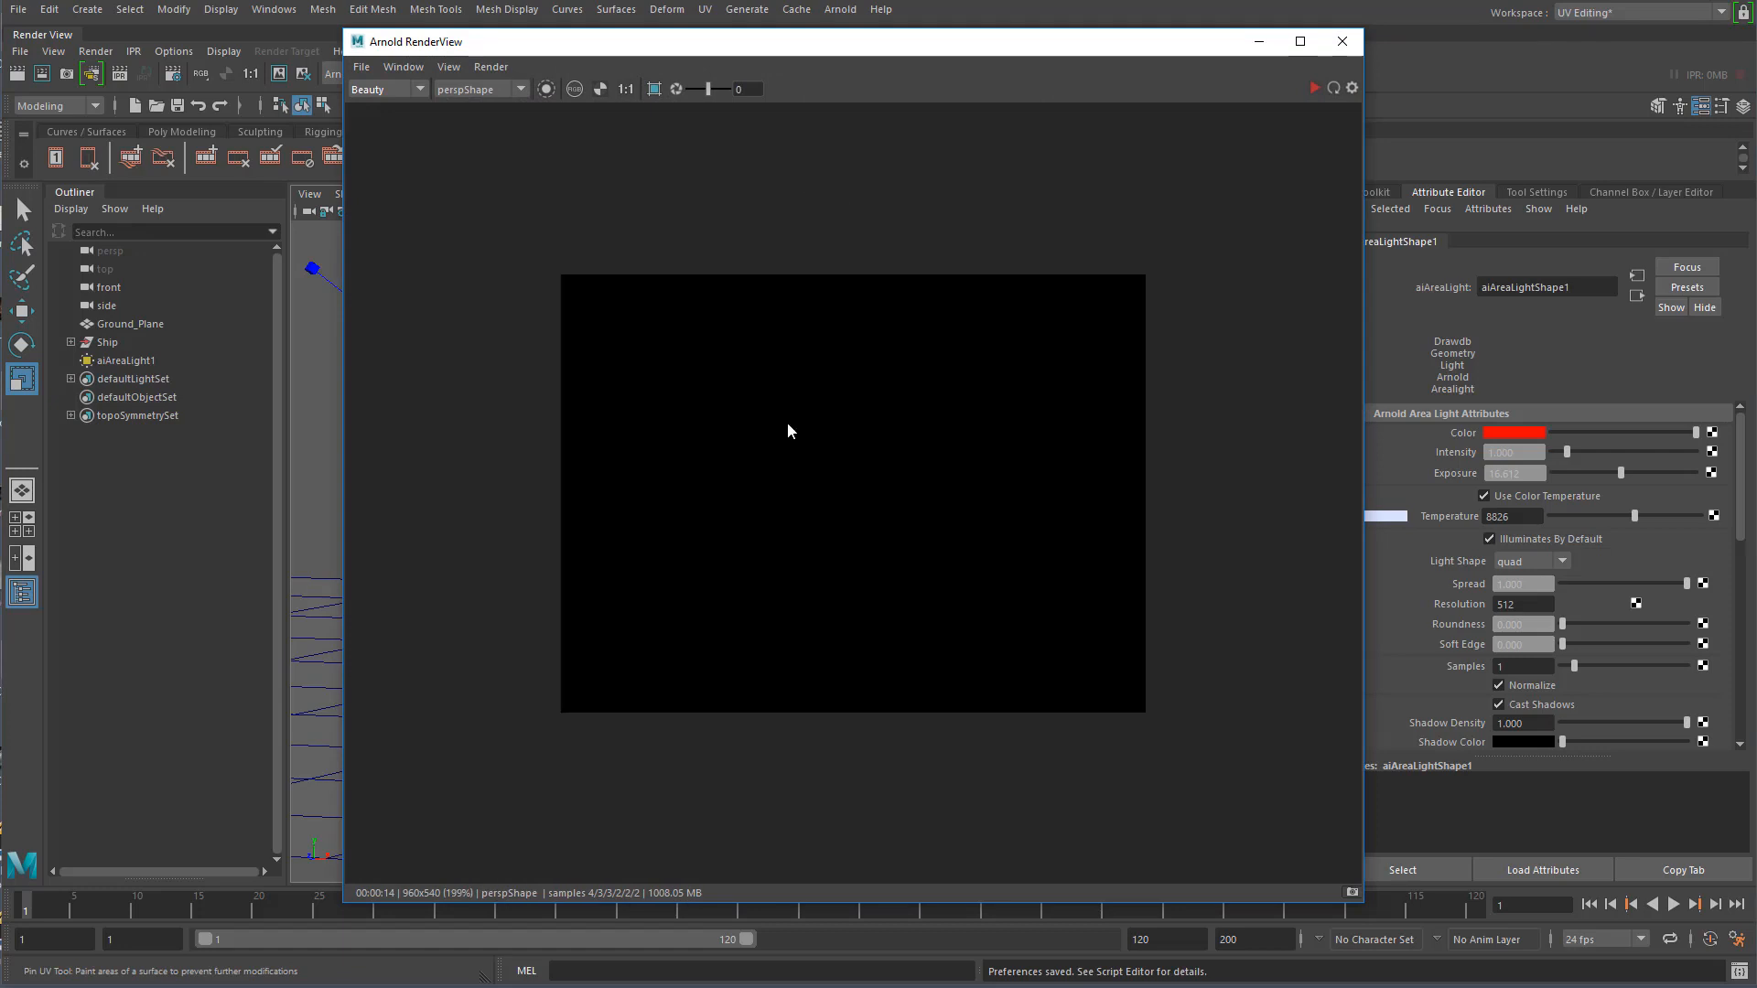
{"action": "left_click", "coordinate": [1309, 88]}
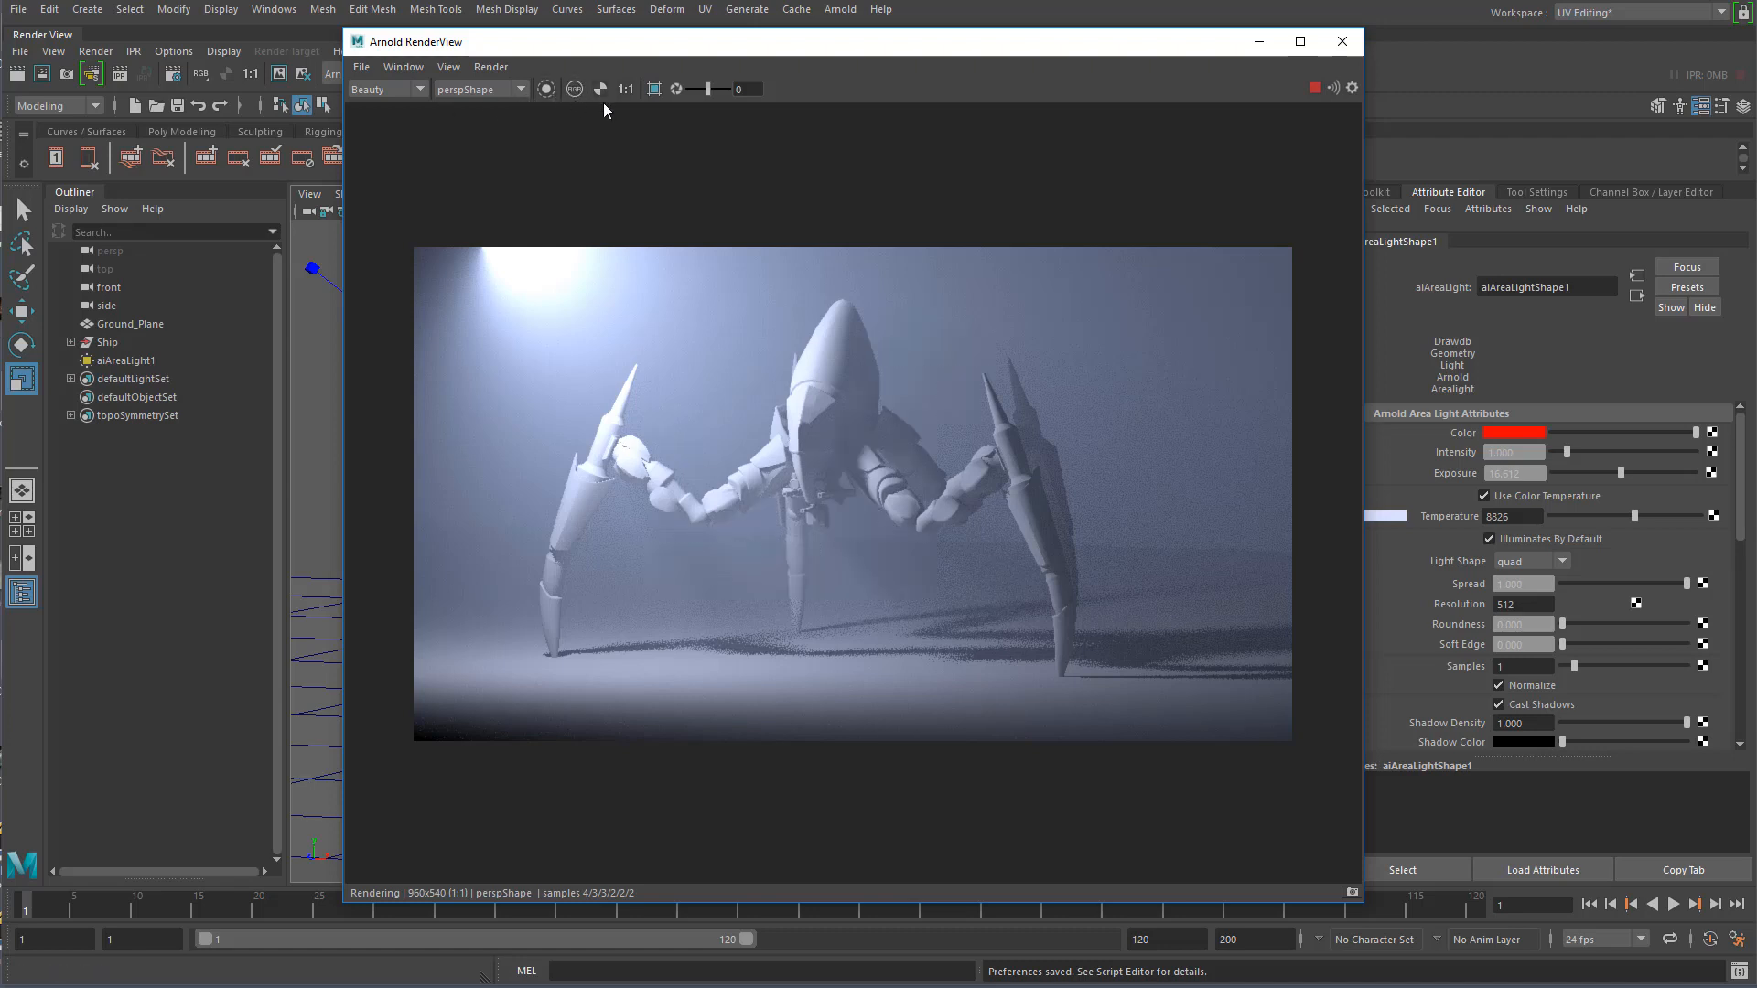
{"action": "left_click", "coordinate": [448, 68]}
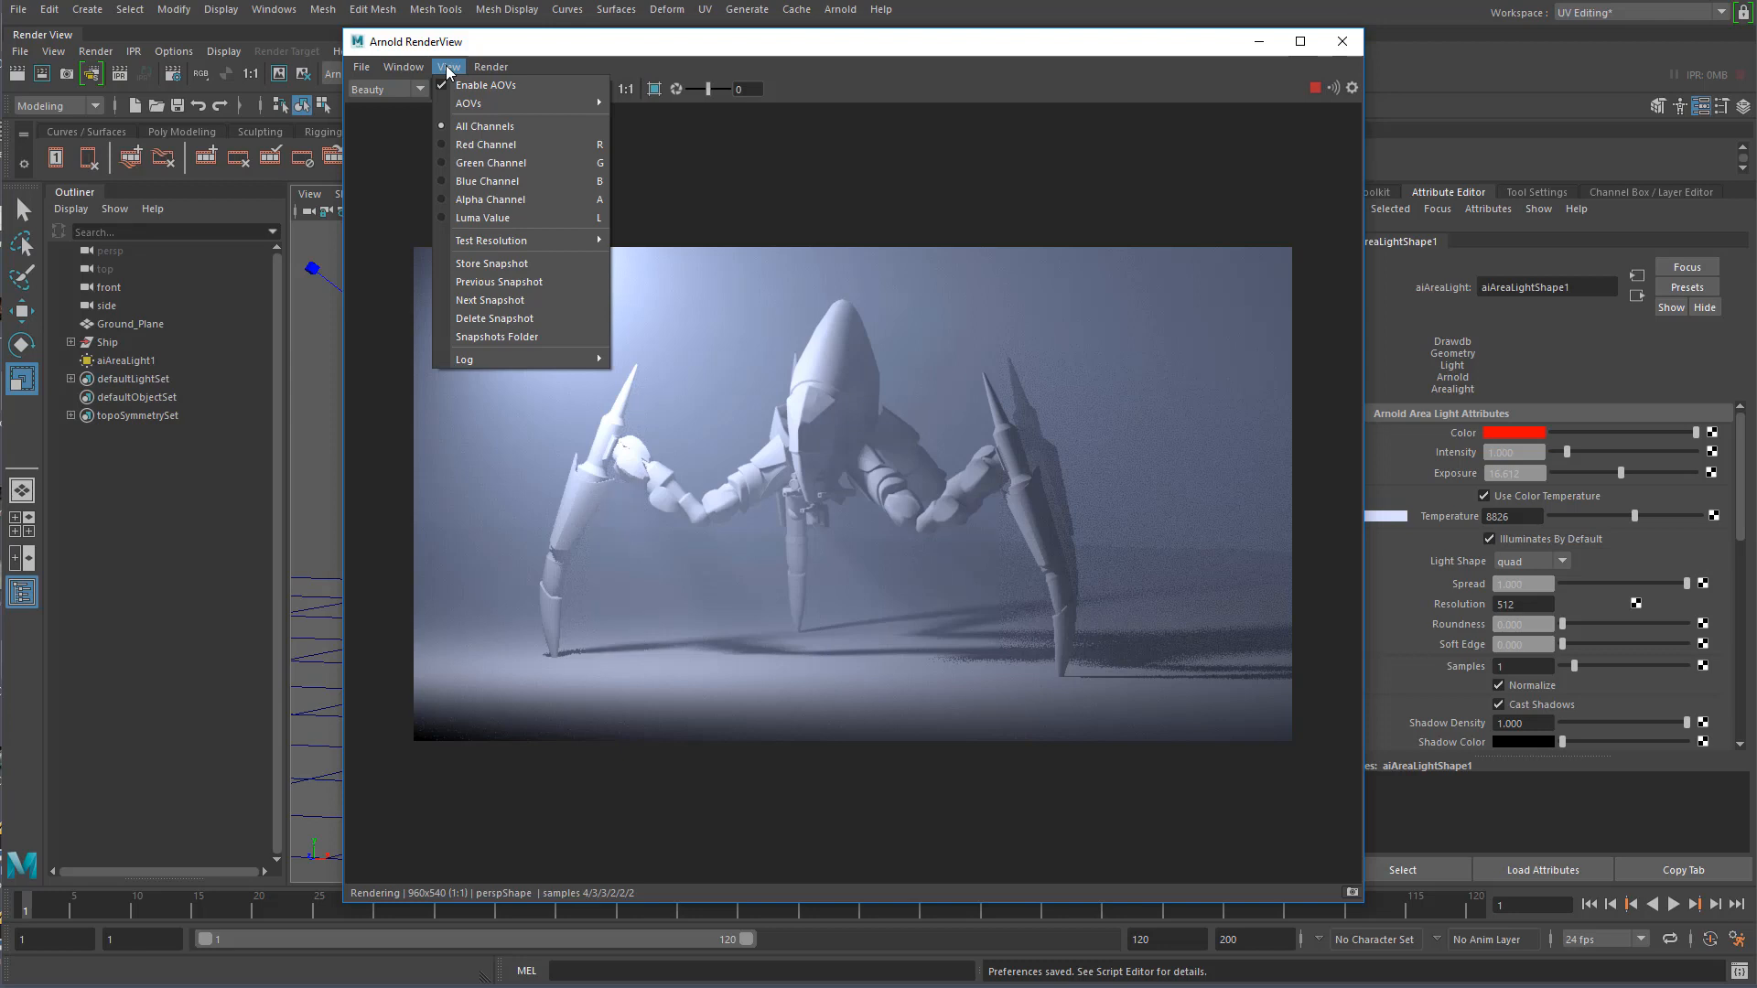
{"action": "mouse_move", "coordinate": [420, 72]}
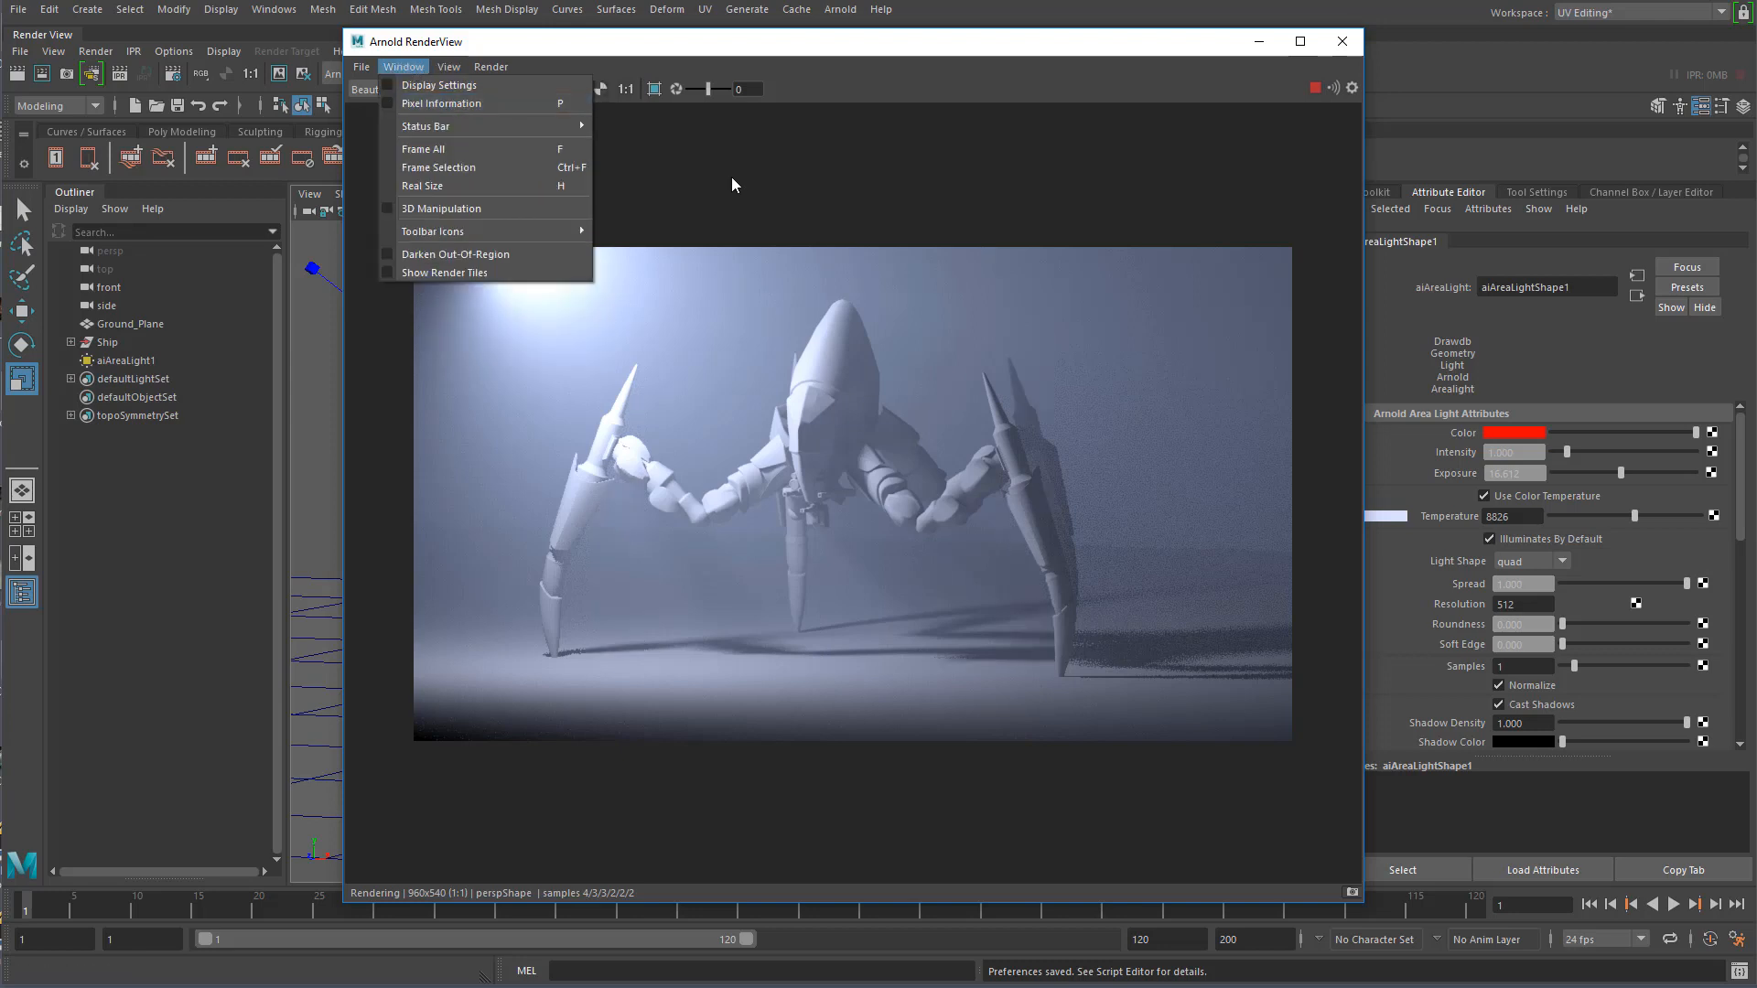
{"action": "left_click", "coordinate": [796, 179]}
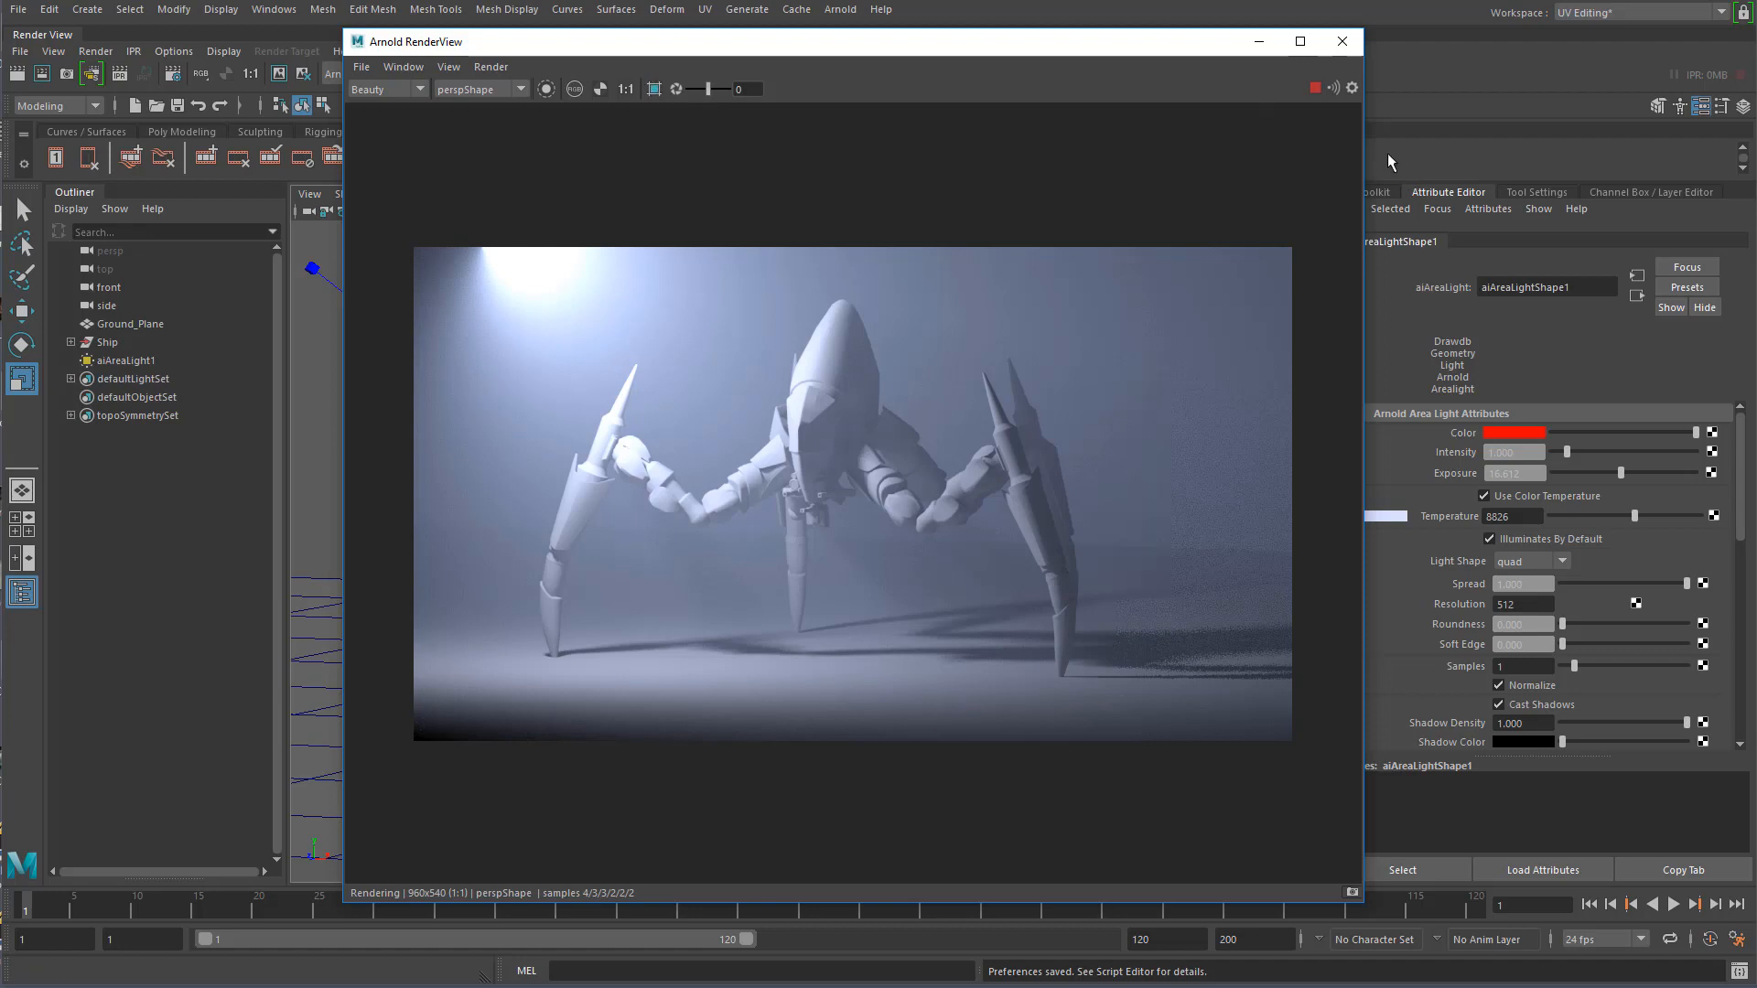
- Widen the Arnold RenderView window, look through its View and Render options, and close it
{"action": "left_click_drag", "start_coordinate": [1367, 152], "coordinate": [1427, 154]}
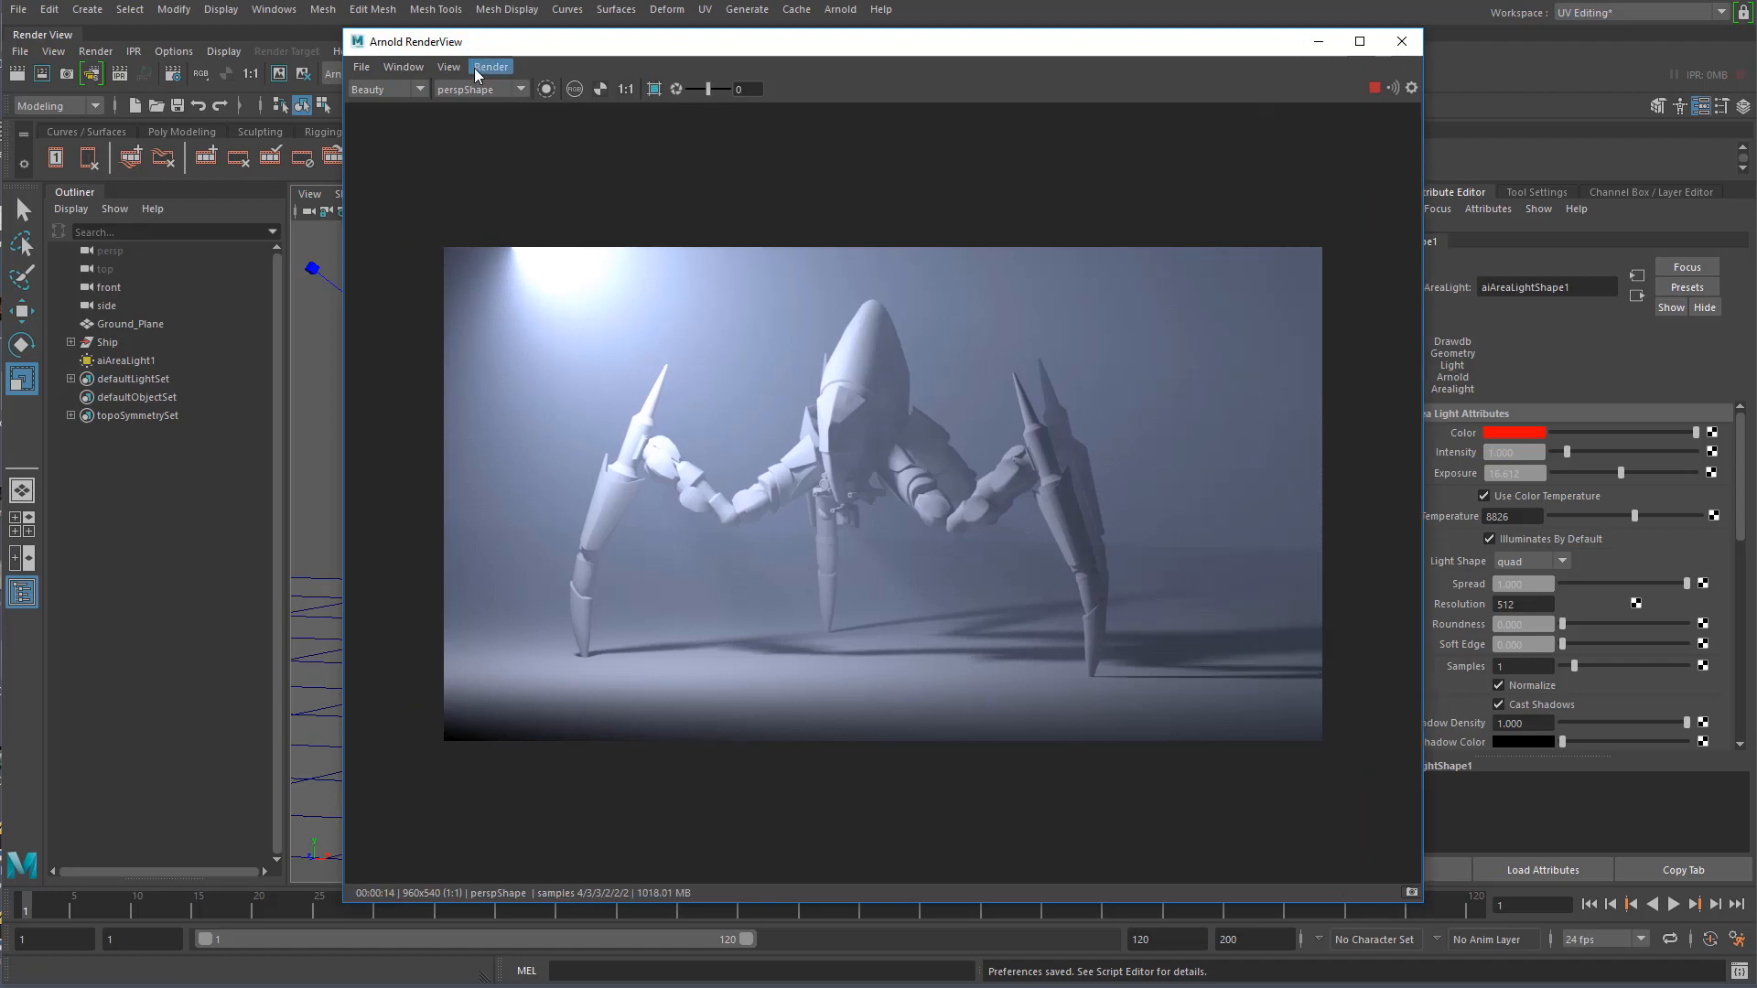
{"action": "left_click", "coordinate": [447, 67]}
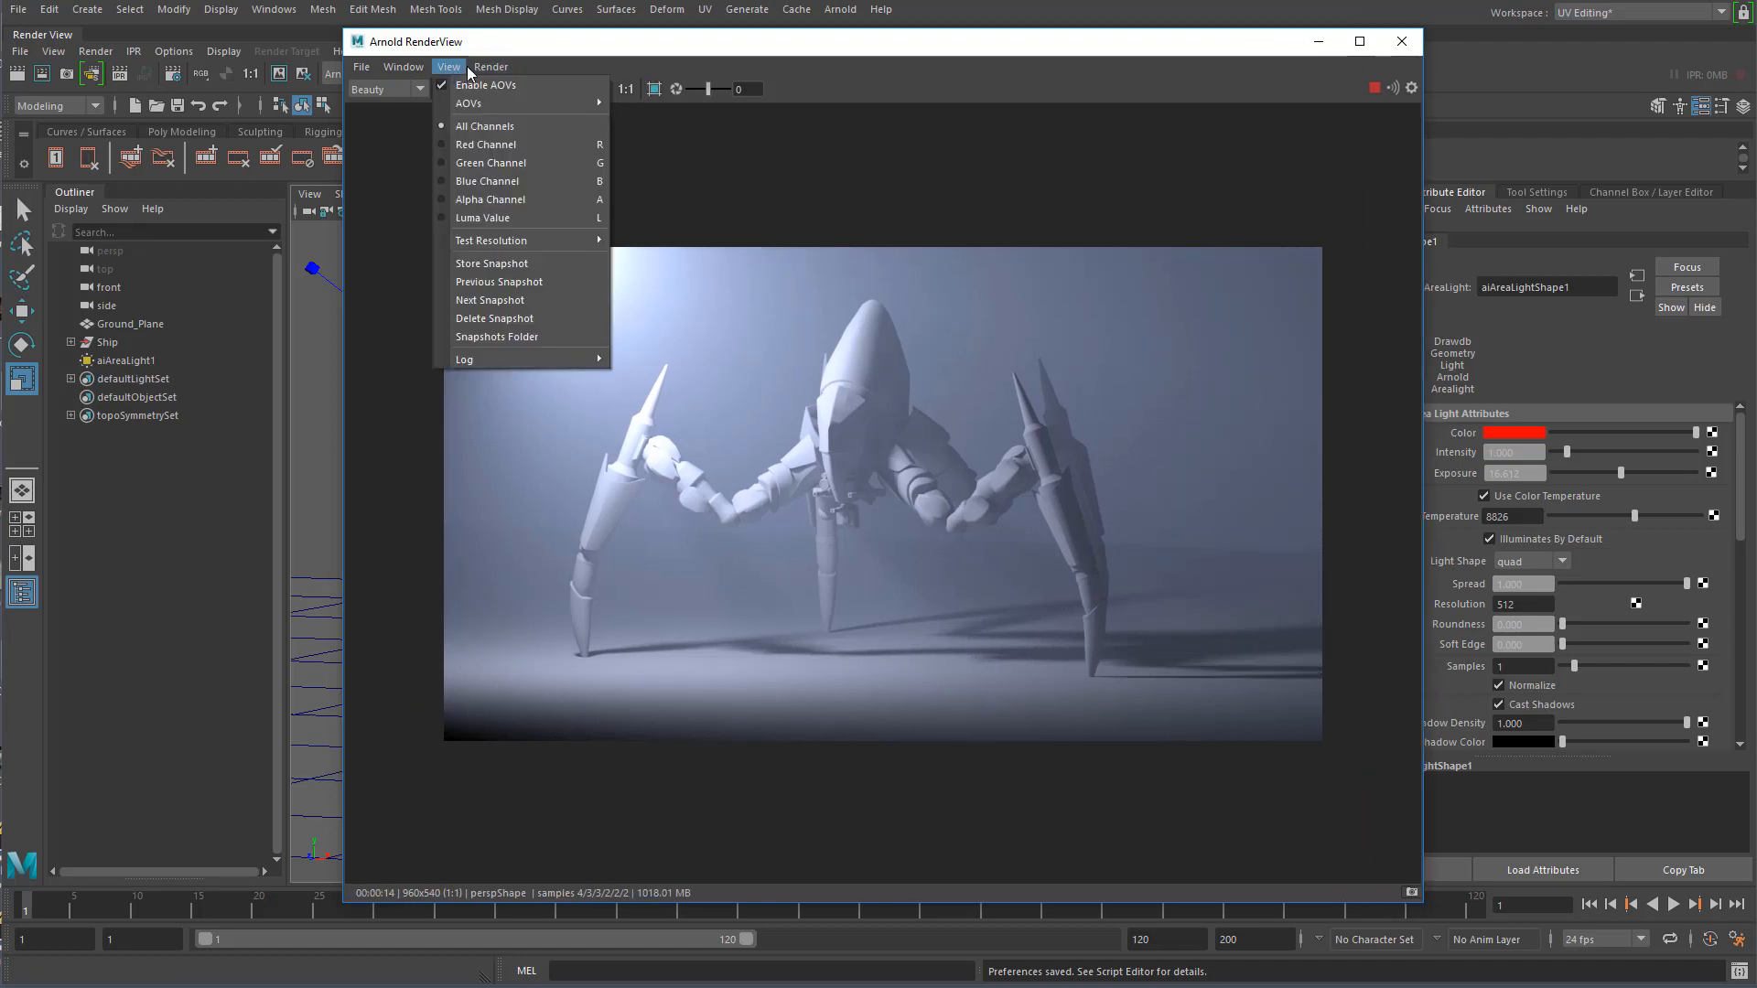
{"action": "mouse_move", "coordinate": [495, 70]}
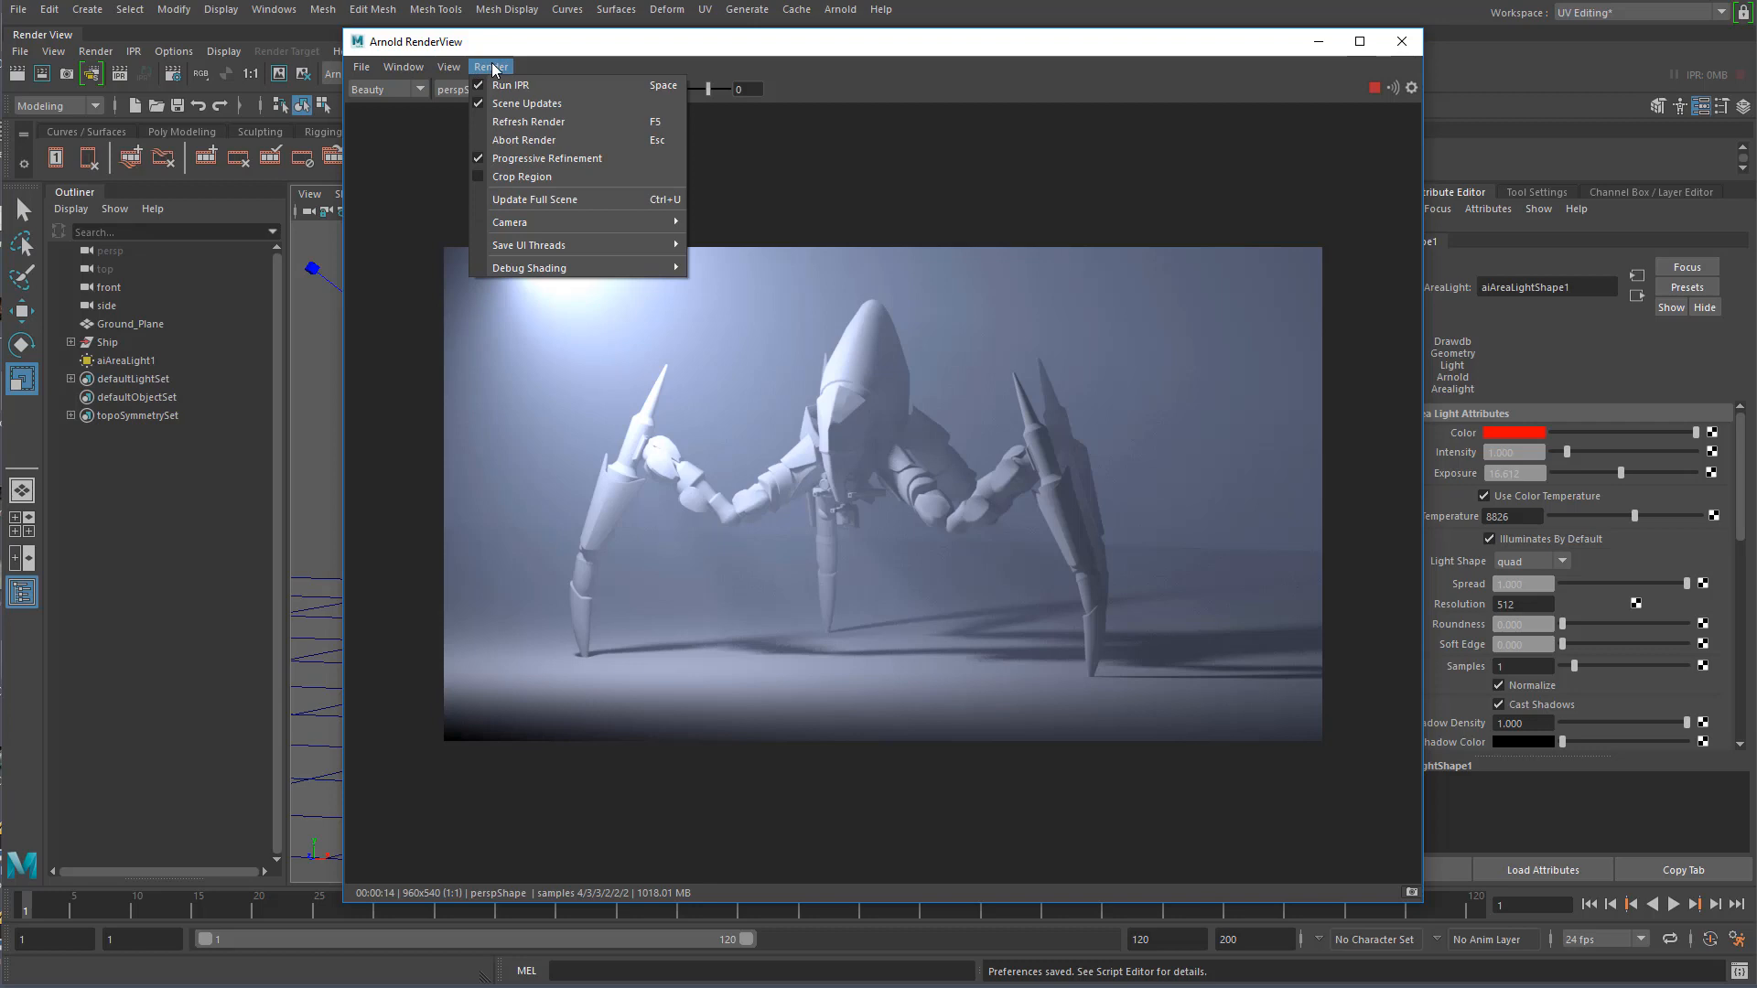
{"action": "mouse_move", "coordinate": [410, 68]}
{"action": "left_click", "coordinate": [990, 171]}
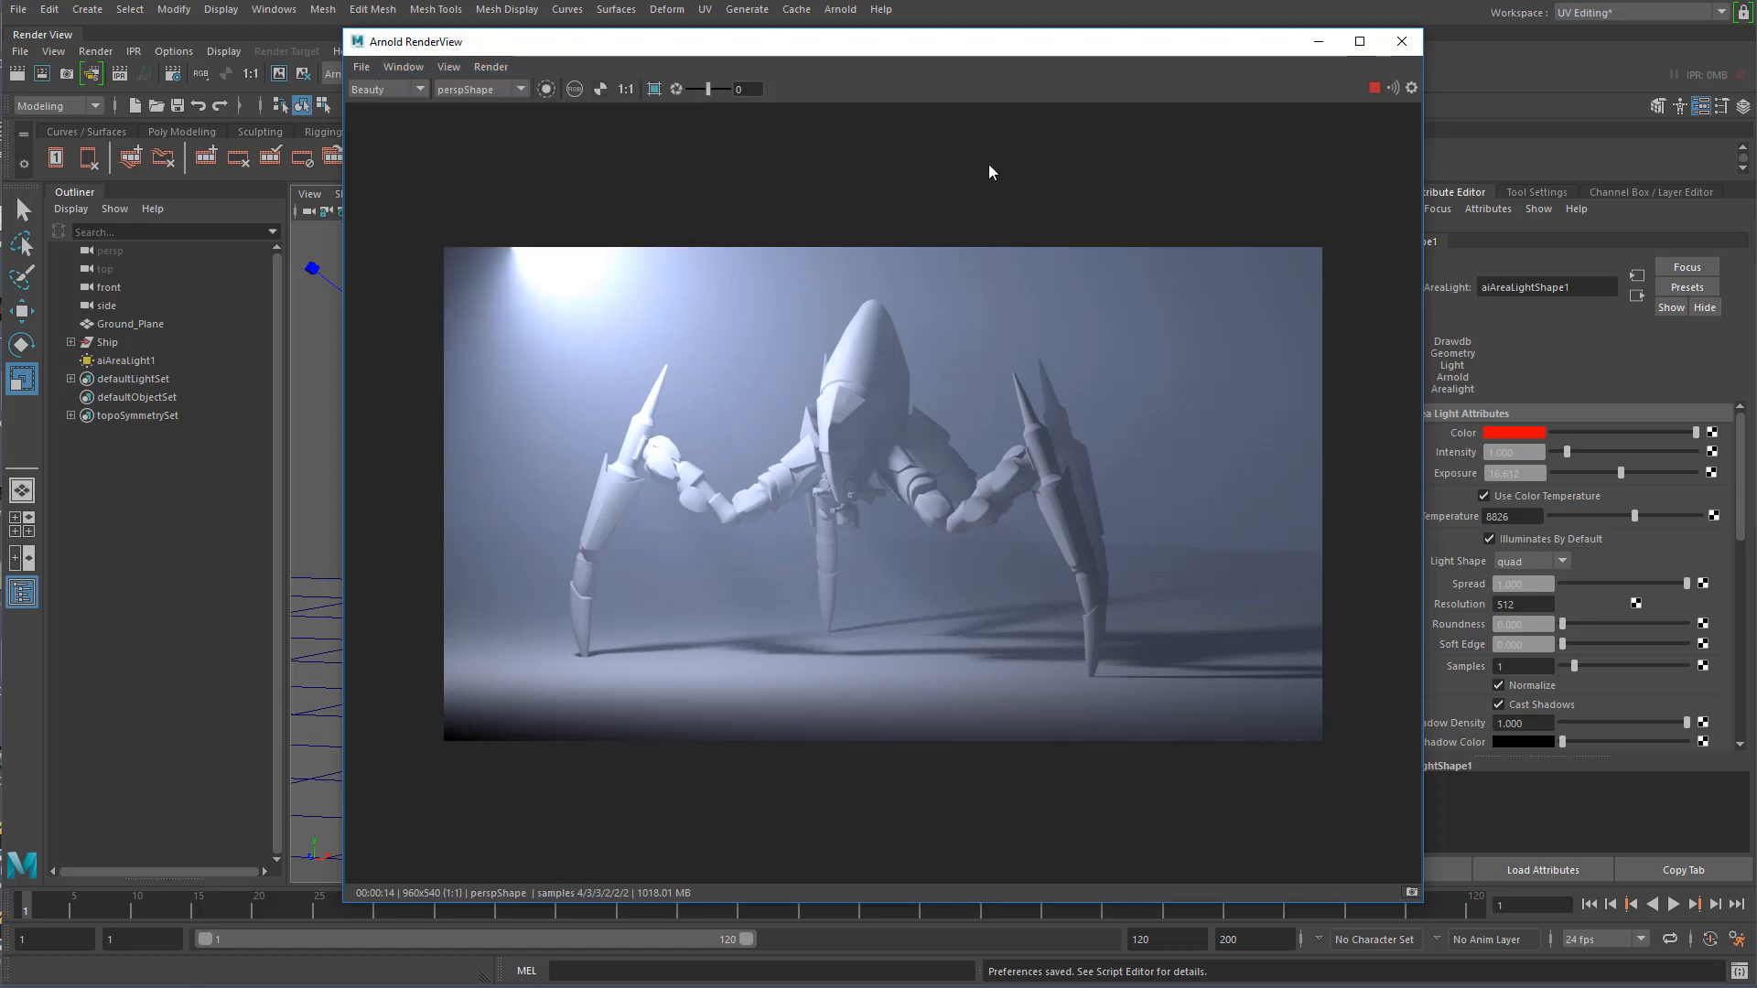
{"action": "left_click", "coordinate": [1401, 42]}
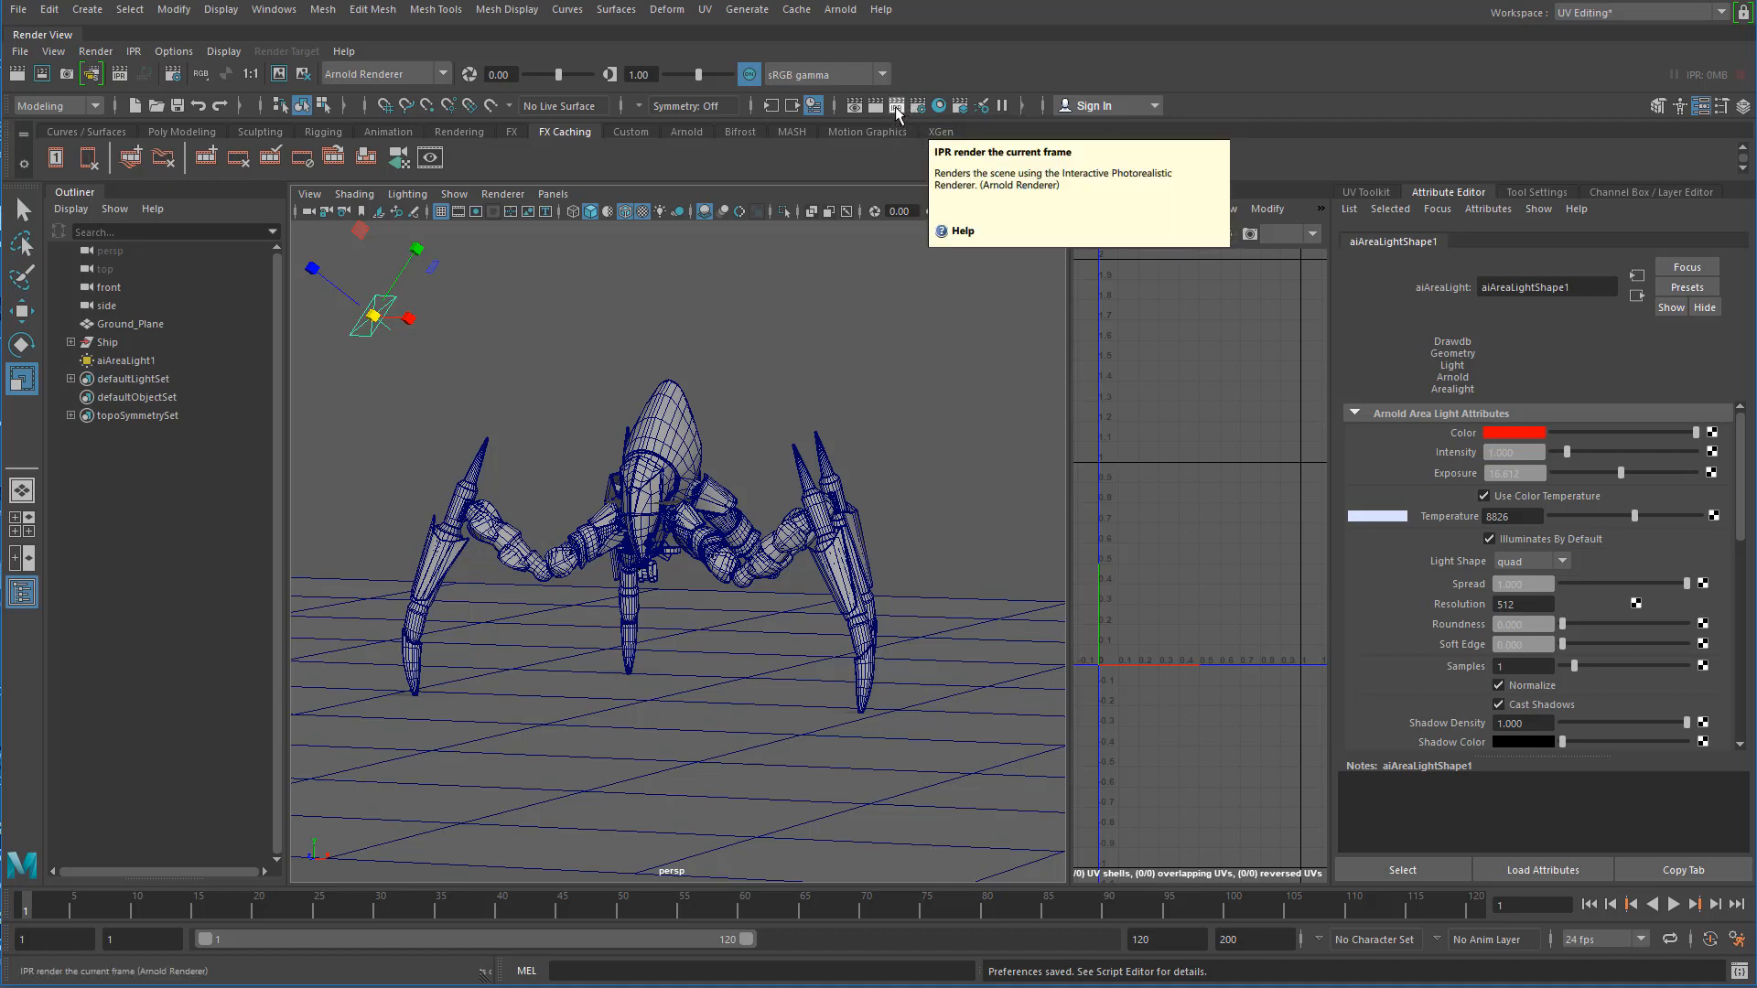
- Start an IPR render of the current frame with the Arnold renderer
{"action": "left_click", "coordinate": [840, 9]}
{"action": "left_click", "coordinate": [1015, 3]}
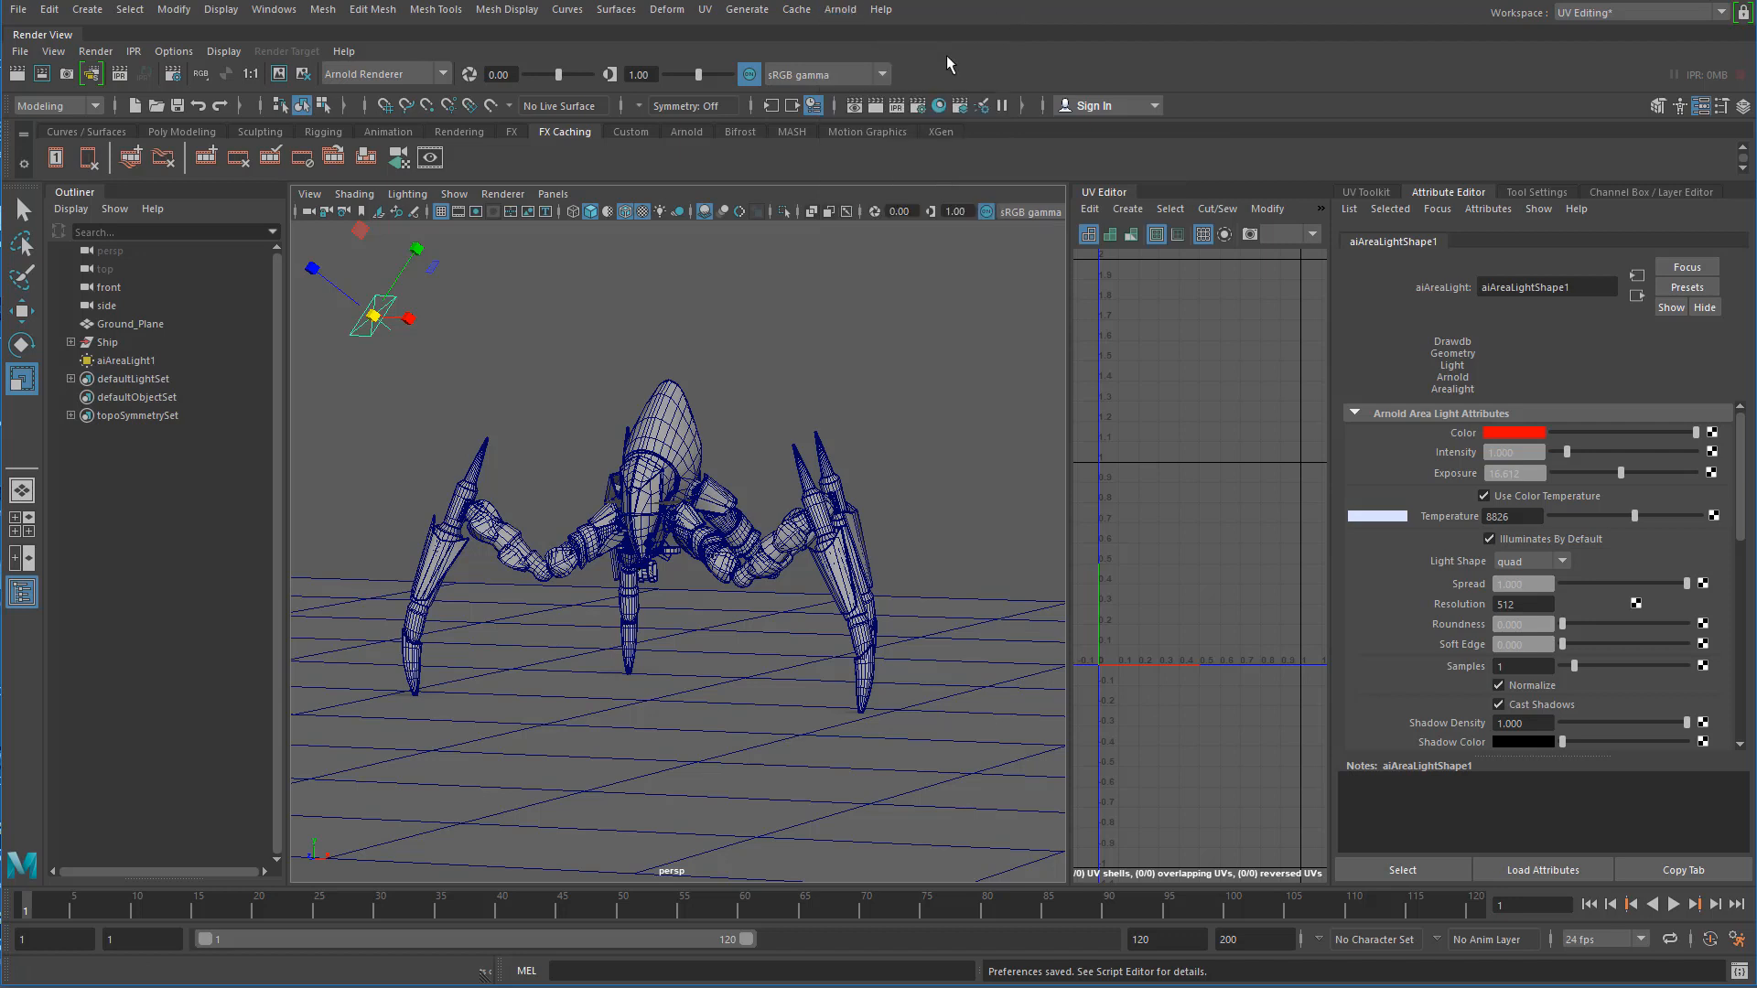
{"action": "left_click", "coordinate": [897, 105]}
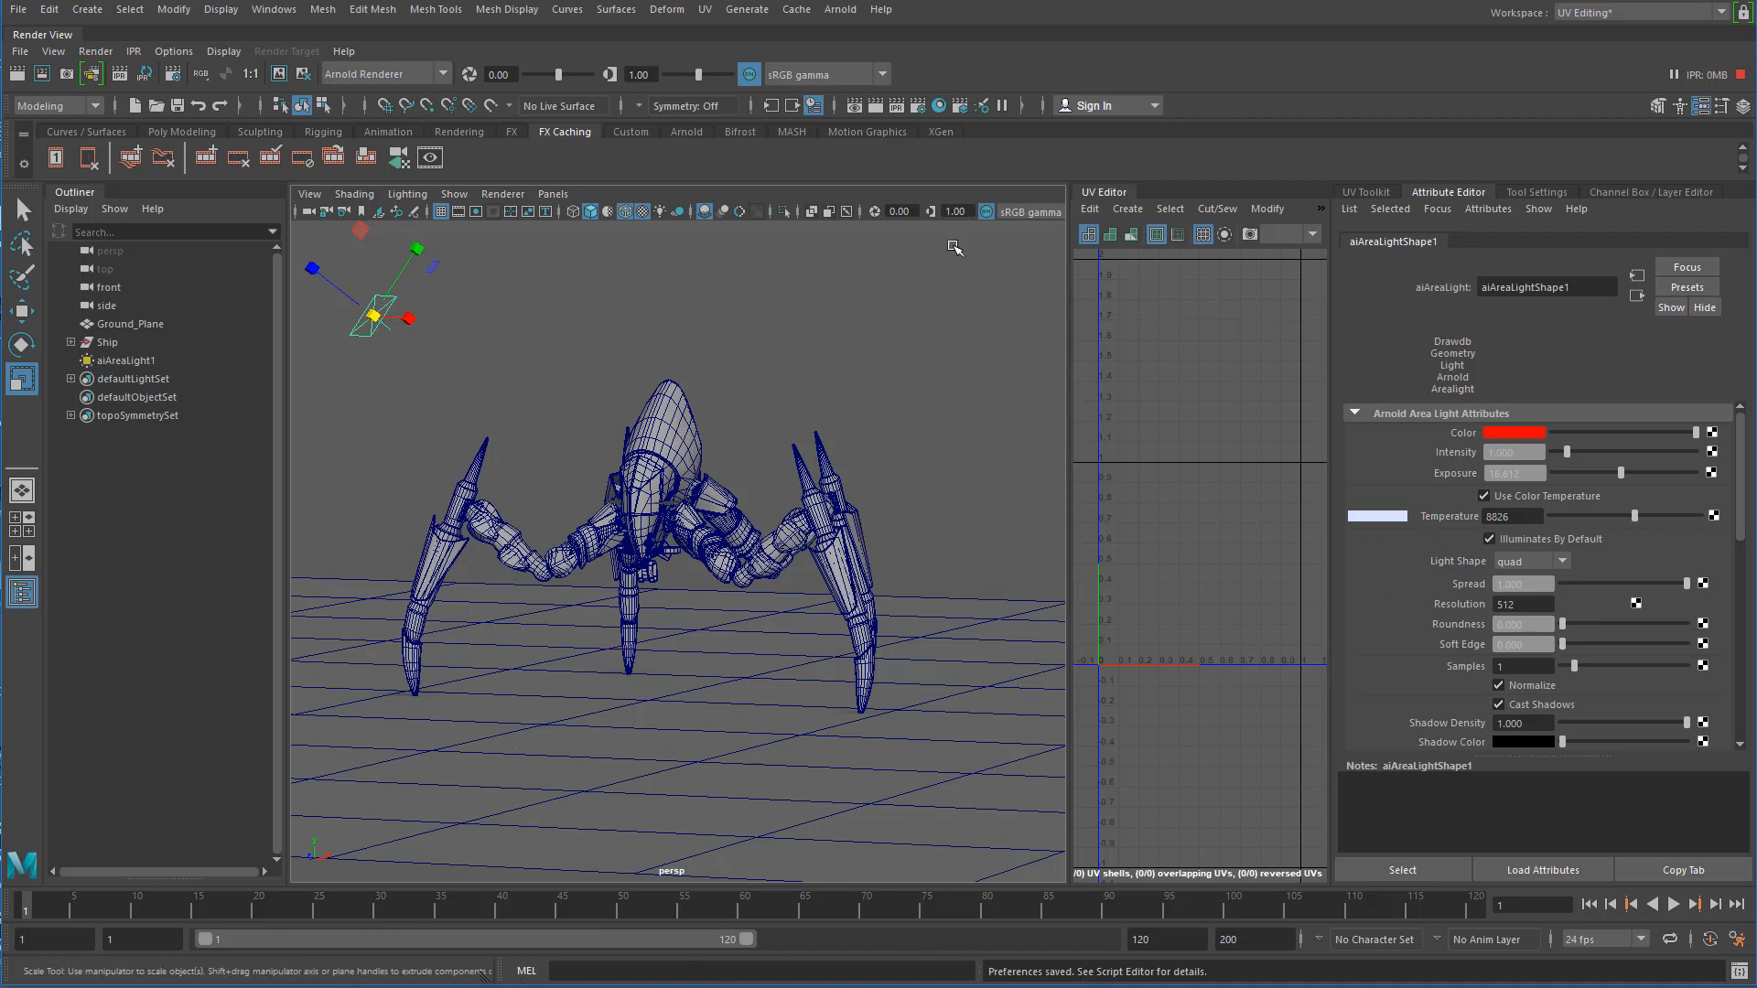
{"action": "left_click", "coordinate": [897, 107]}
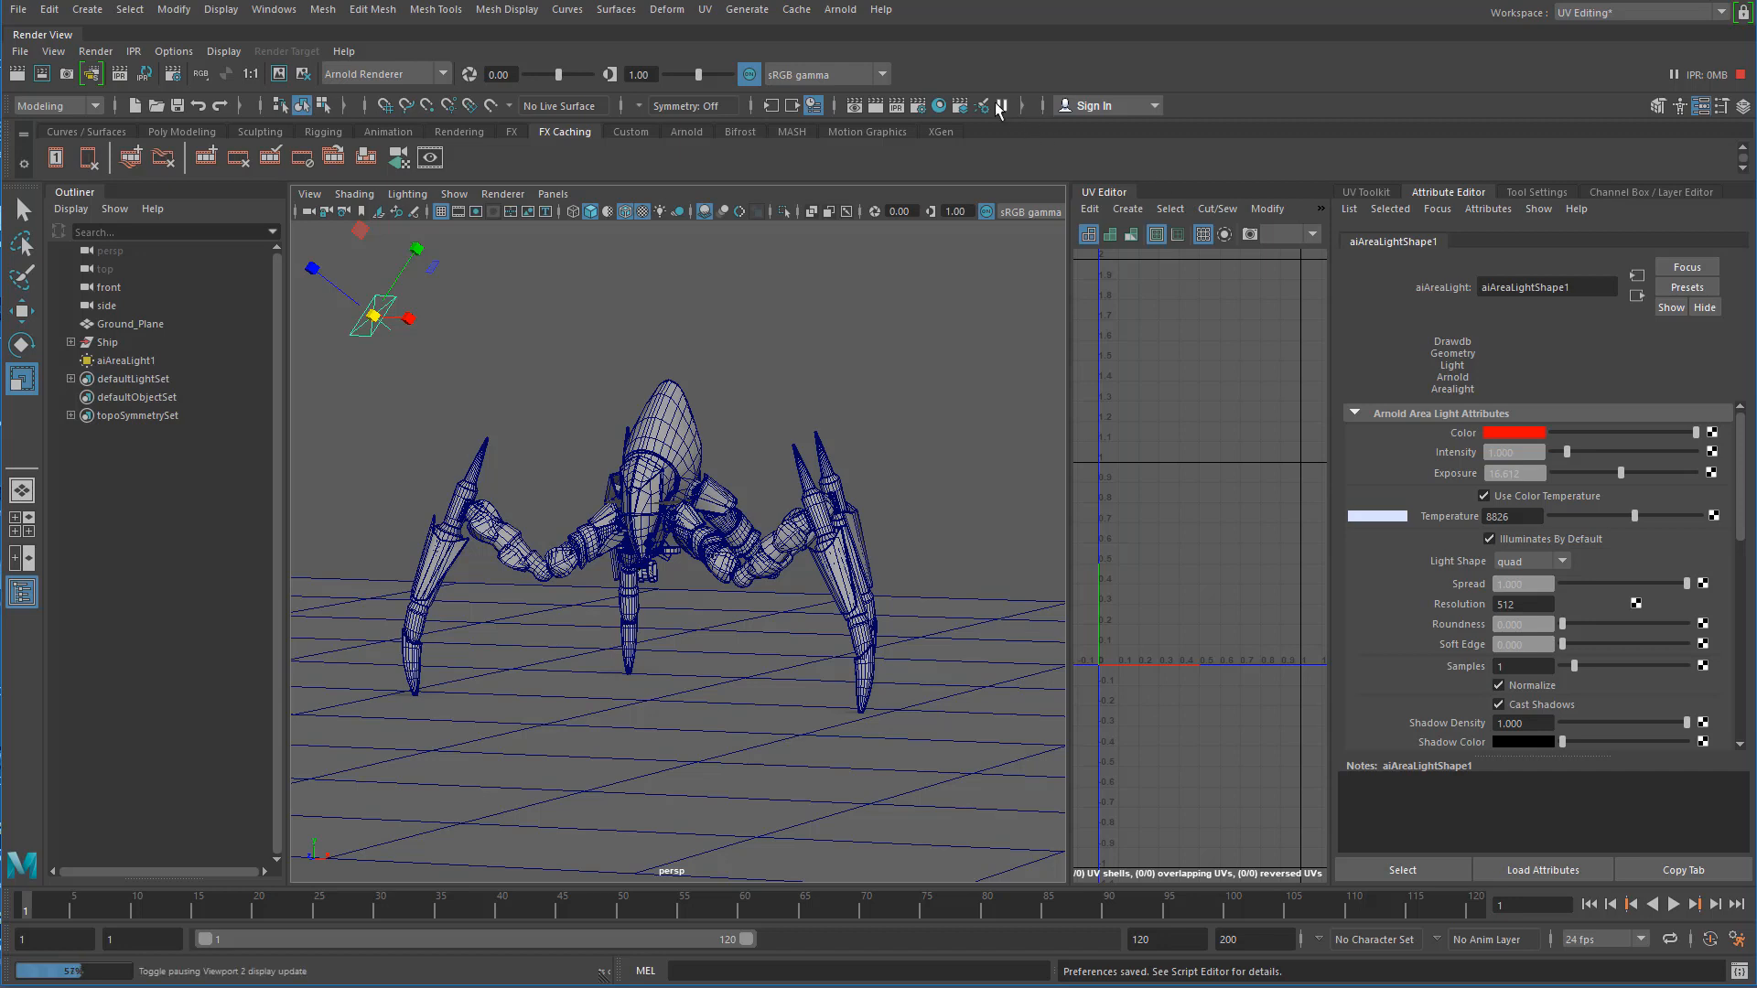
- Resume the paused viewport display and clear the light selection
{"action": "left_click", "coordinate": [840, 10]}
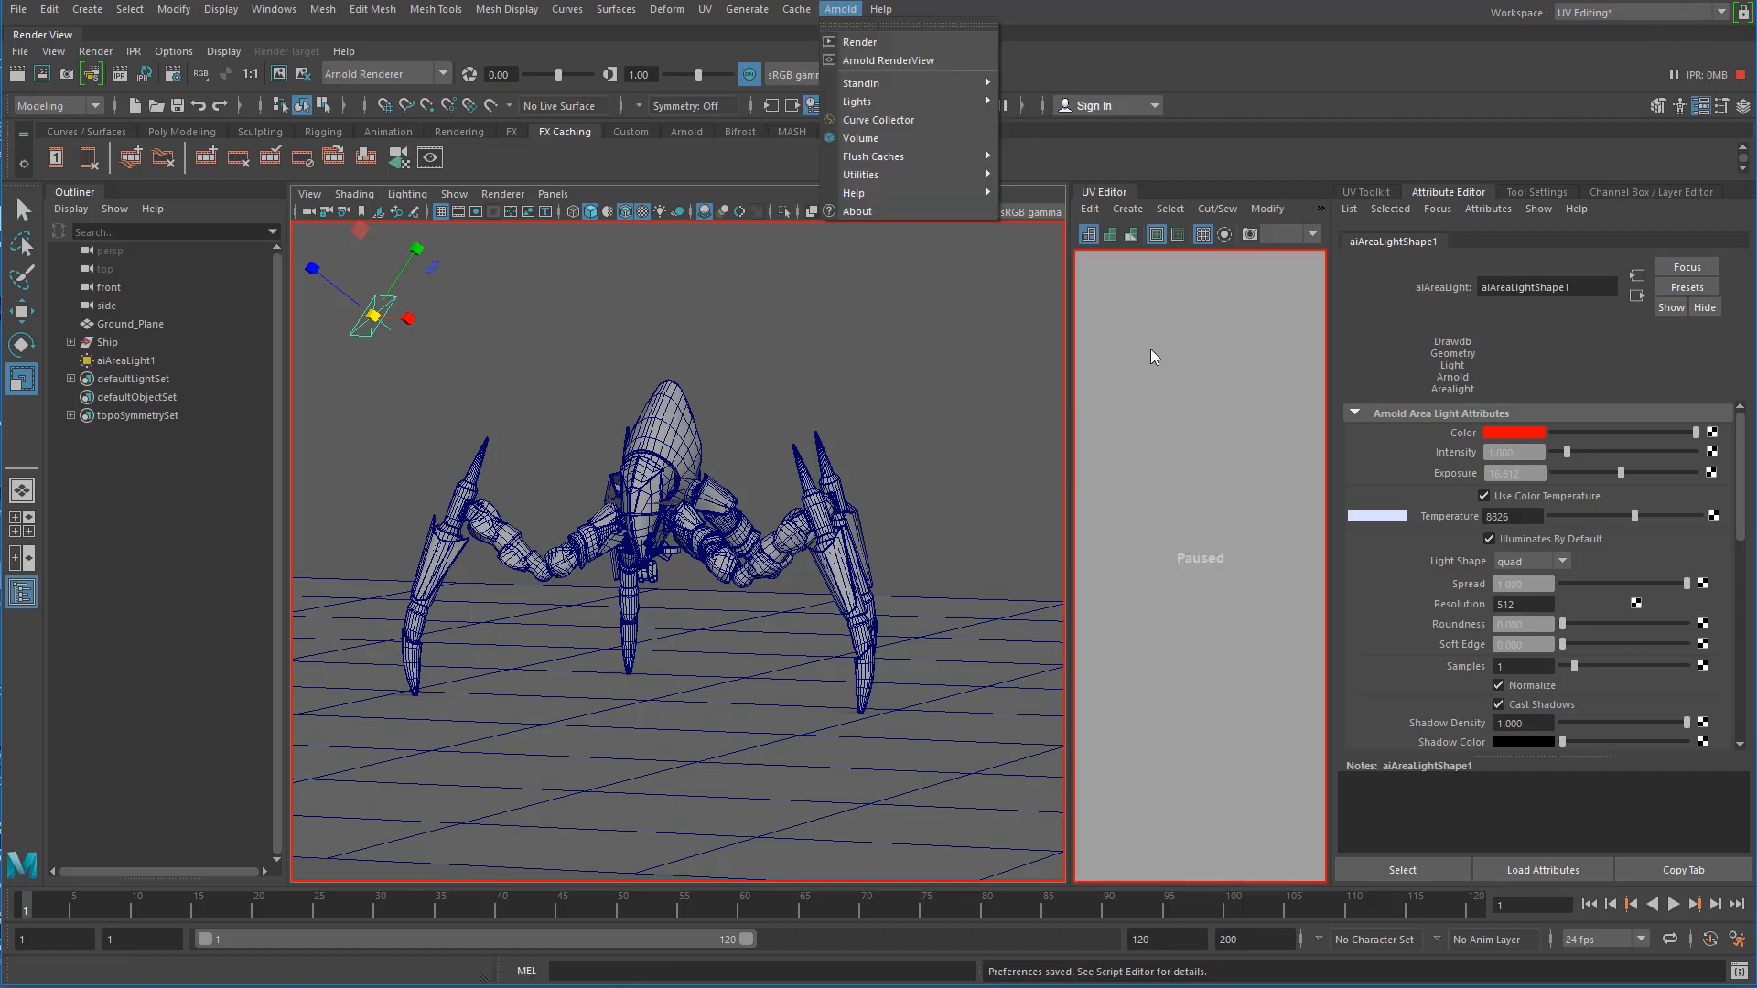
{"action": "left_click", "coordinate": [1186, 13]}
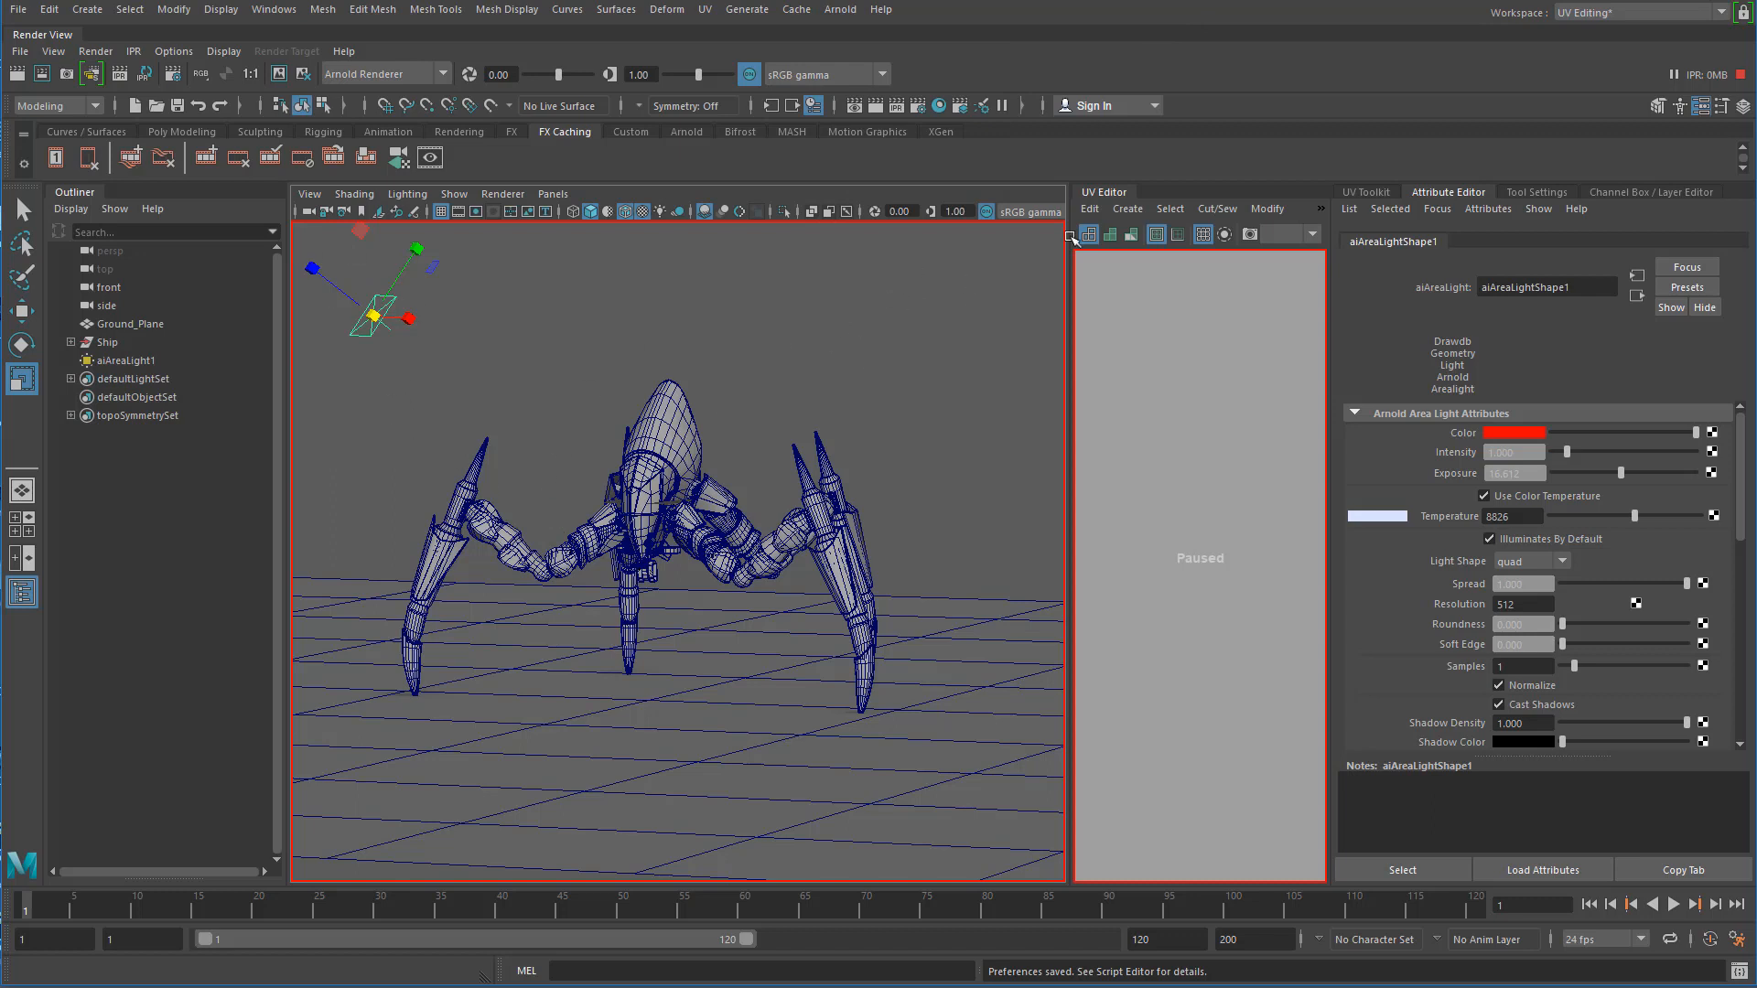
{"action": "left_click", "coordinate": [1003, 106]}
{"action": "left_click_drag", "start_coordinate": [1023, 275], "coordinate": [470, 694]}
{"action": "left_click", "coordinate": [883, 272]}
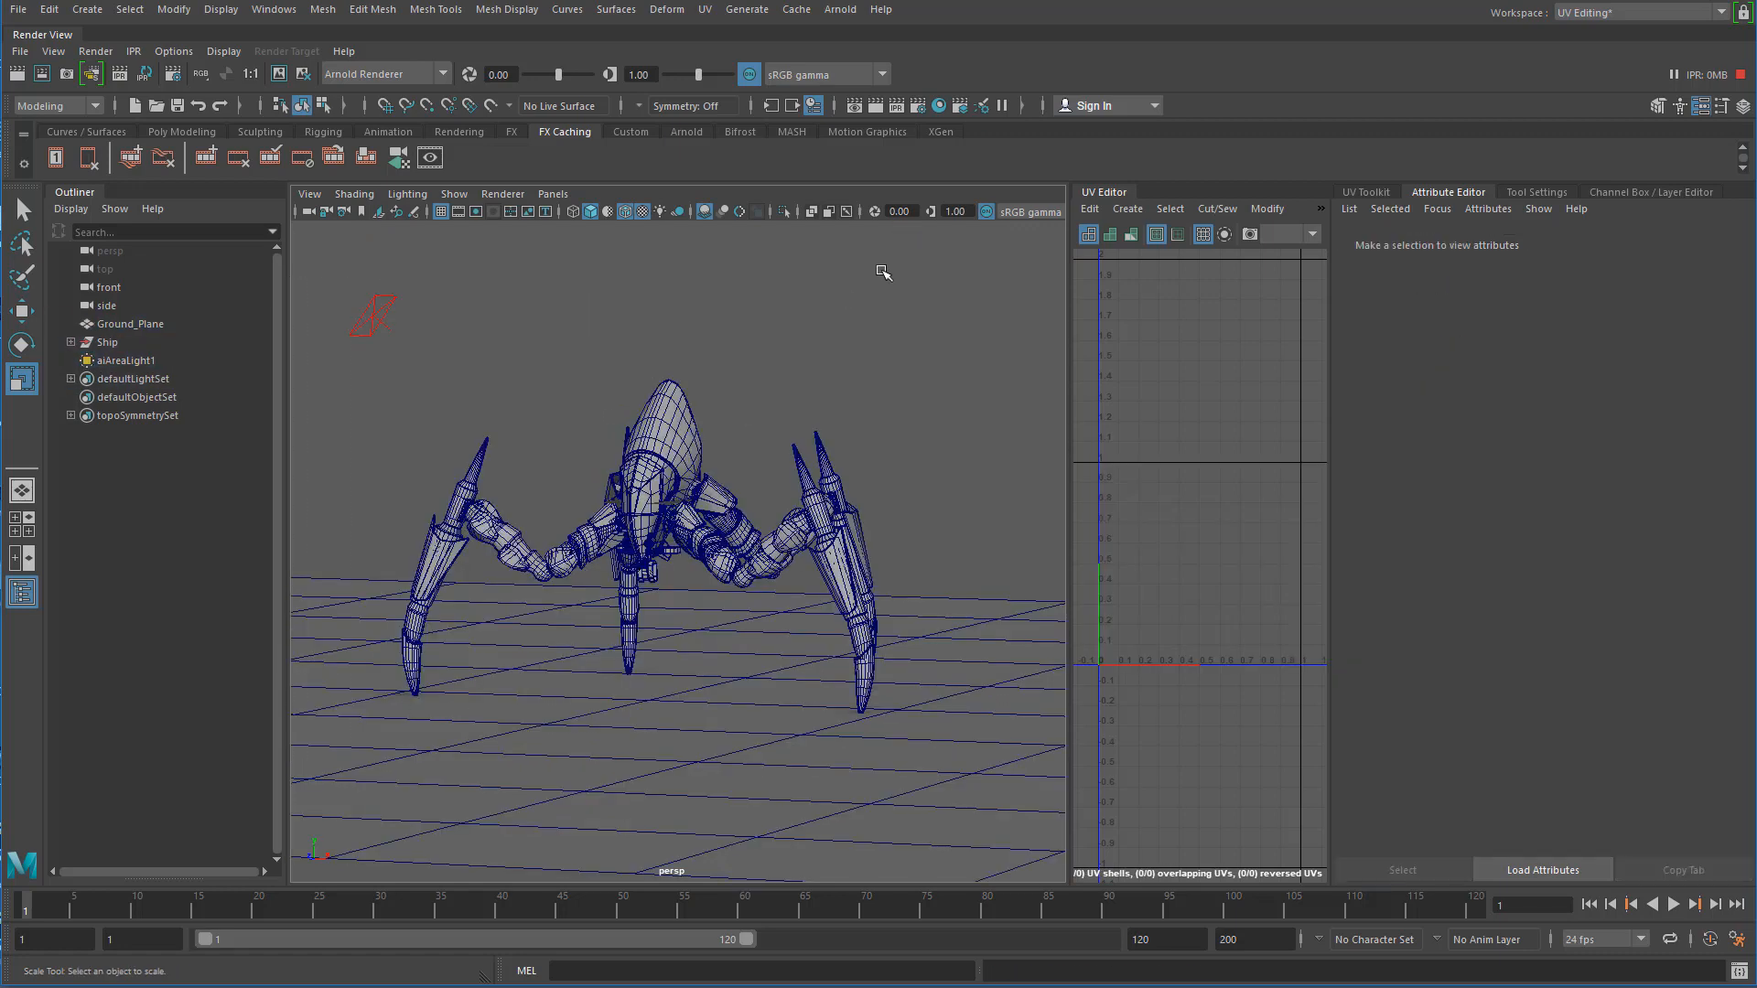
- Run a live render in the Arnold RenderView, placed beside the viewport, and shift the perspective view slightly to update the framing
{"action": "left_click", "coordinate": [839, 9]}
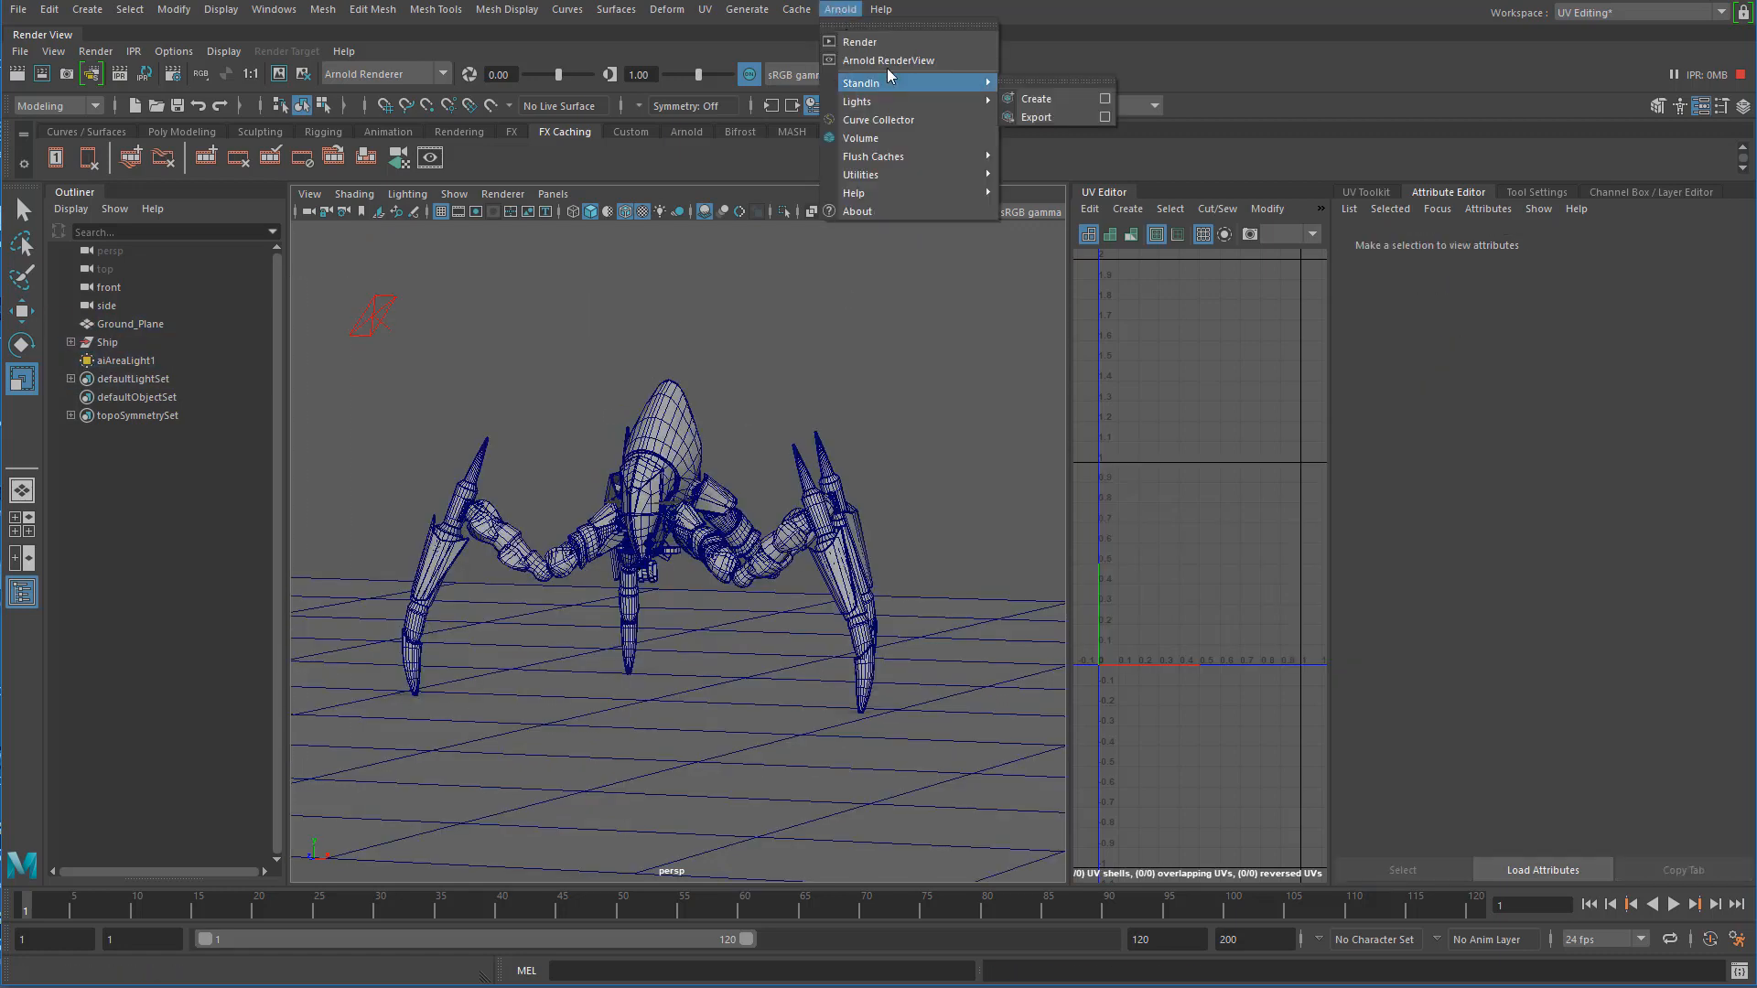
{"action": "left_click", "coordinate": [888, 60]}
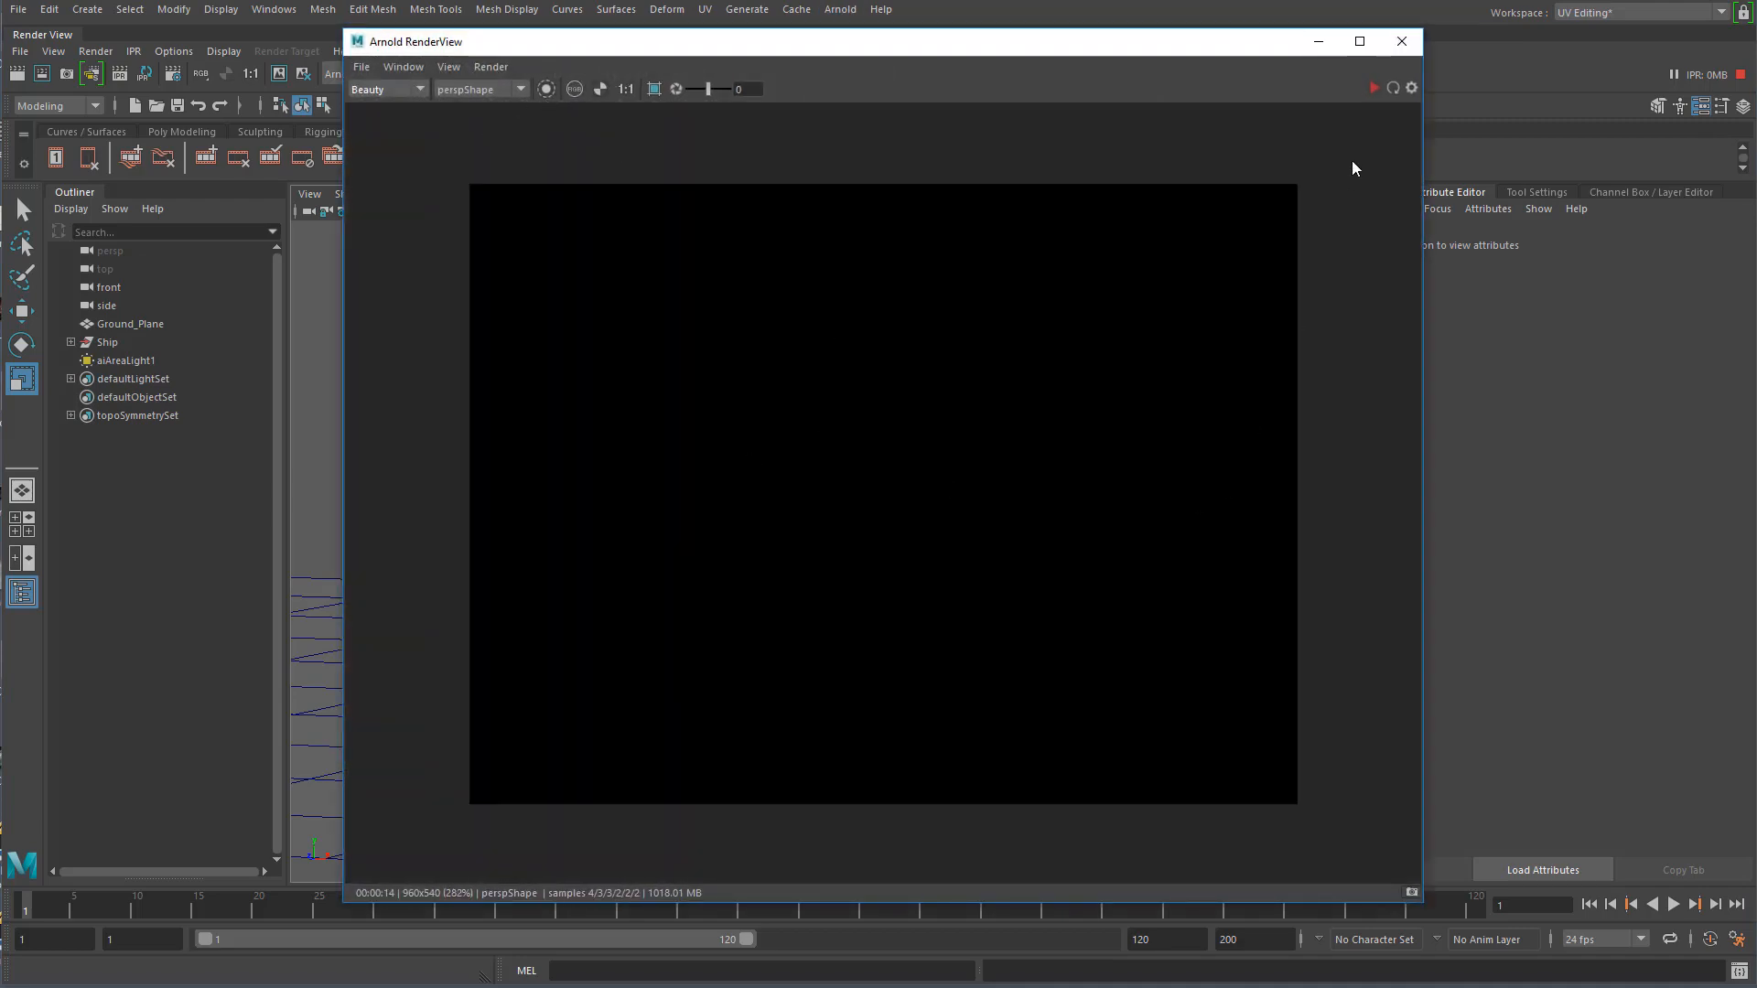
{"action": "left_click", "coordinate": [1374, 88]}
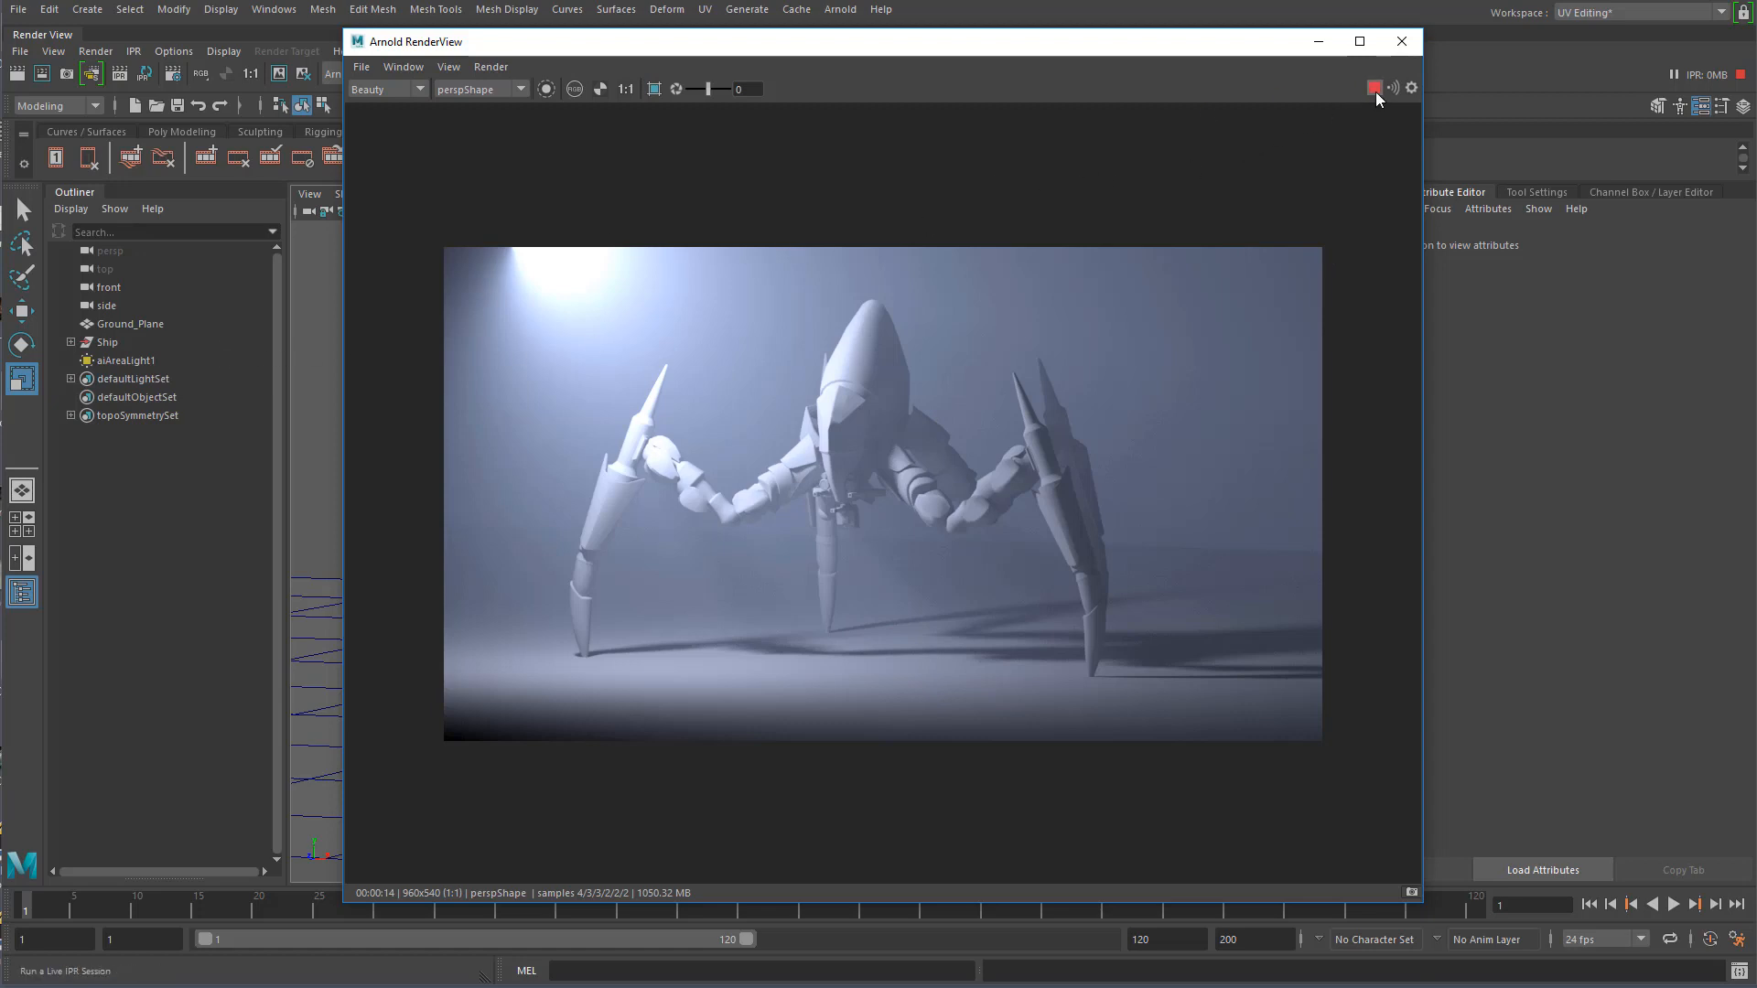
{"action": "left_click_drag", "start_coordinate": [882, 41], "coordinate": [1194, 64]}
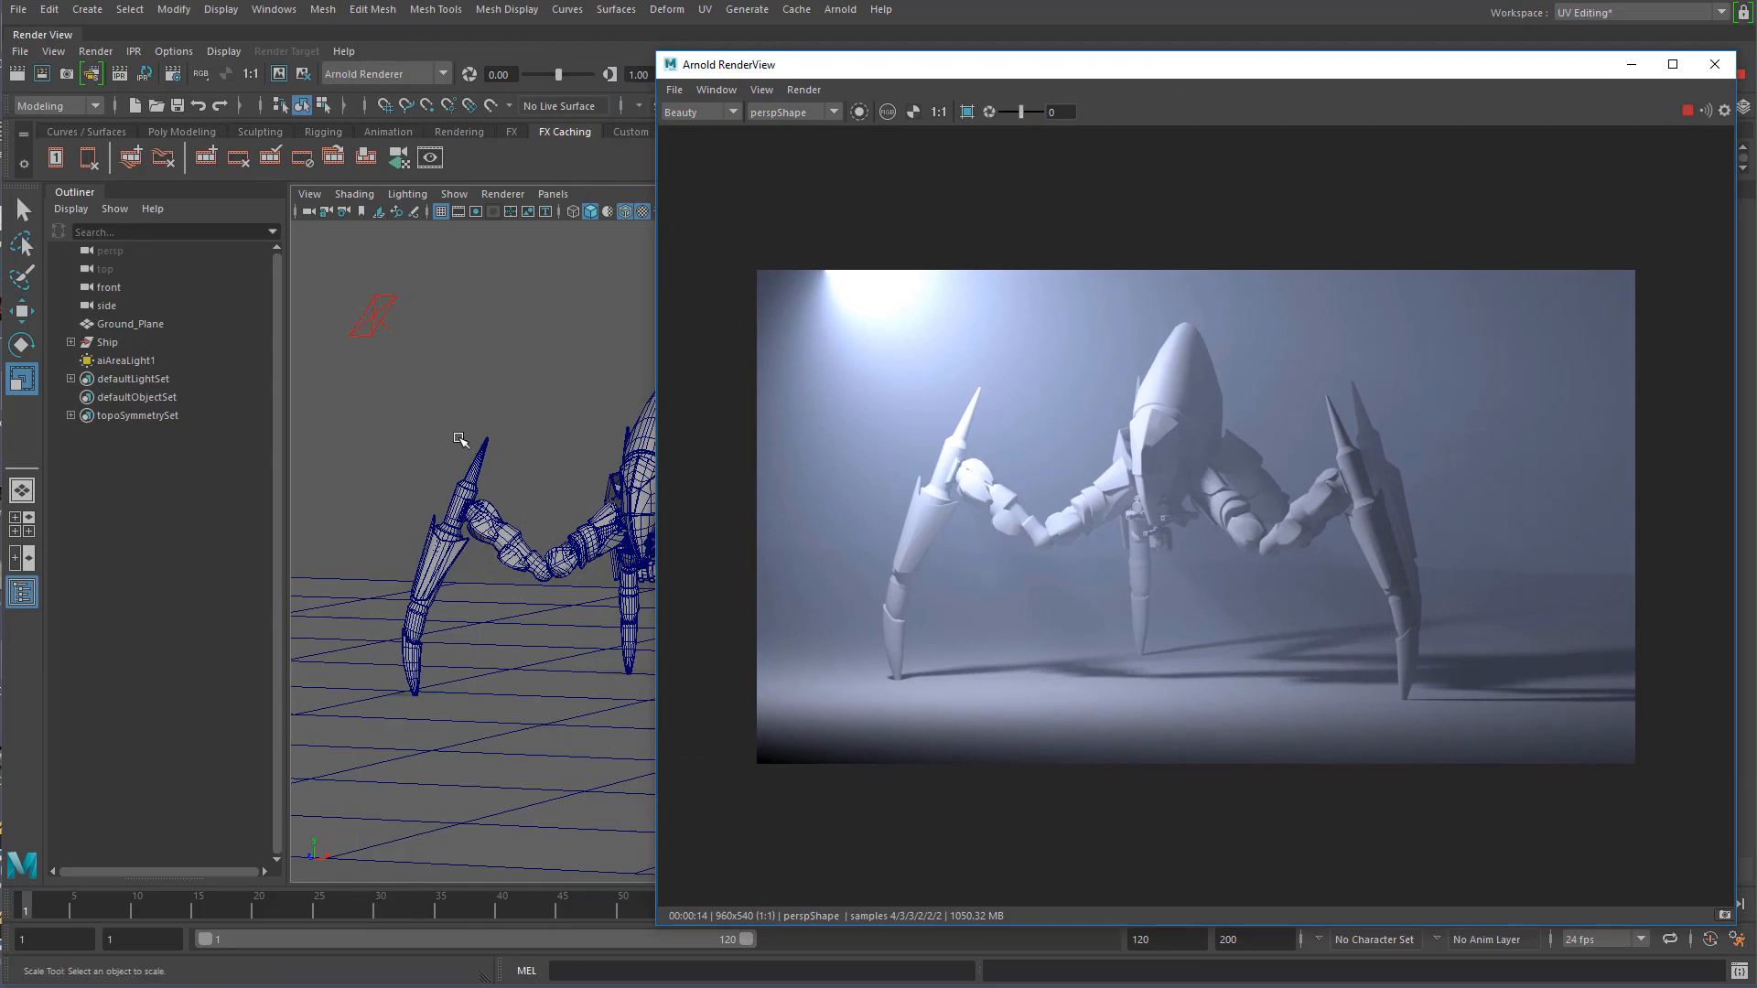
{"action": "mouse_move", "coordinate": [423, 436]}
{"action": "left_mouse_down", "text": "alt"}
{"action": "mouse_move", "coordinate": [439, 442]}
{"action": "mouse_move", "coordinate": [392, 416]}
{"action": "mouse_move", "coordinate": [421, 427]}
{"action": "left_mouse_up", "text": "alt"}
{"action": "right_click_drag", "start_coordinate": [420, 427], "coordinate": [439, 451], "text": "alt"}
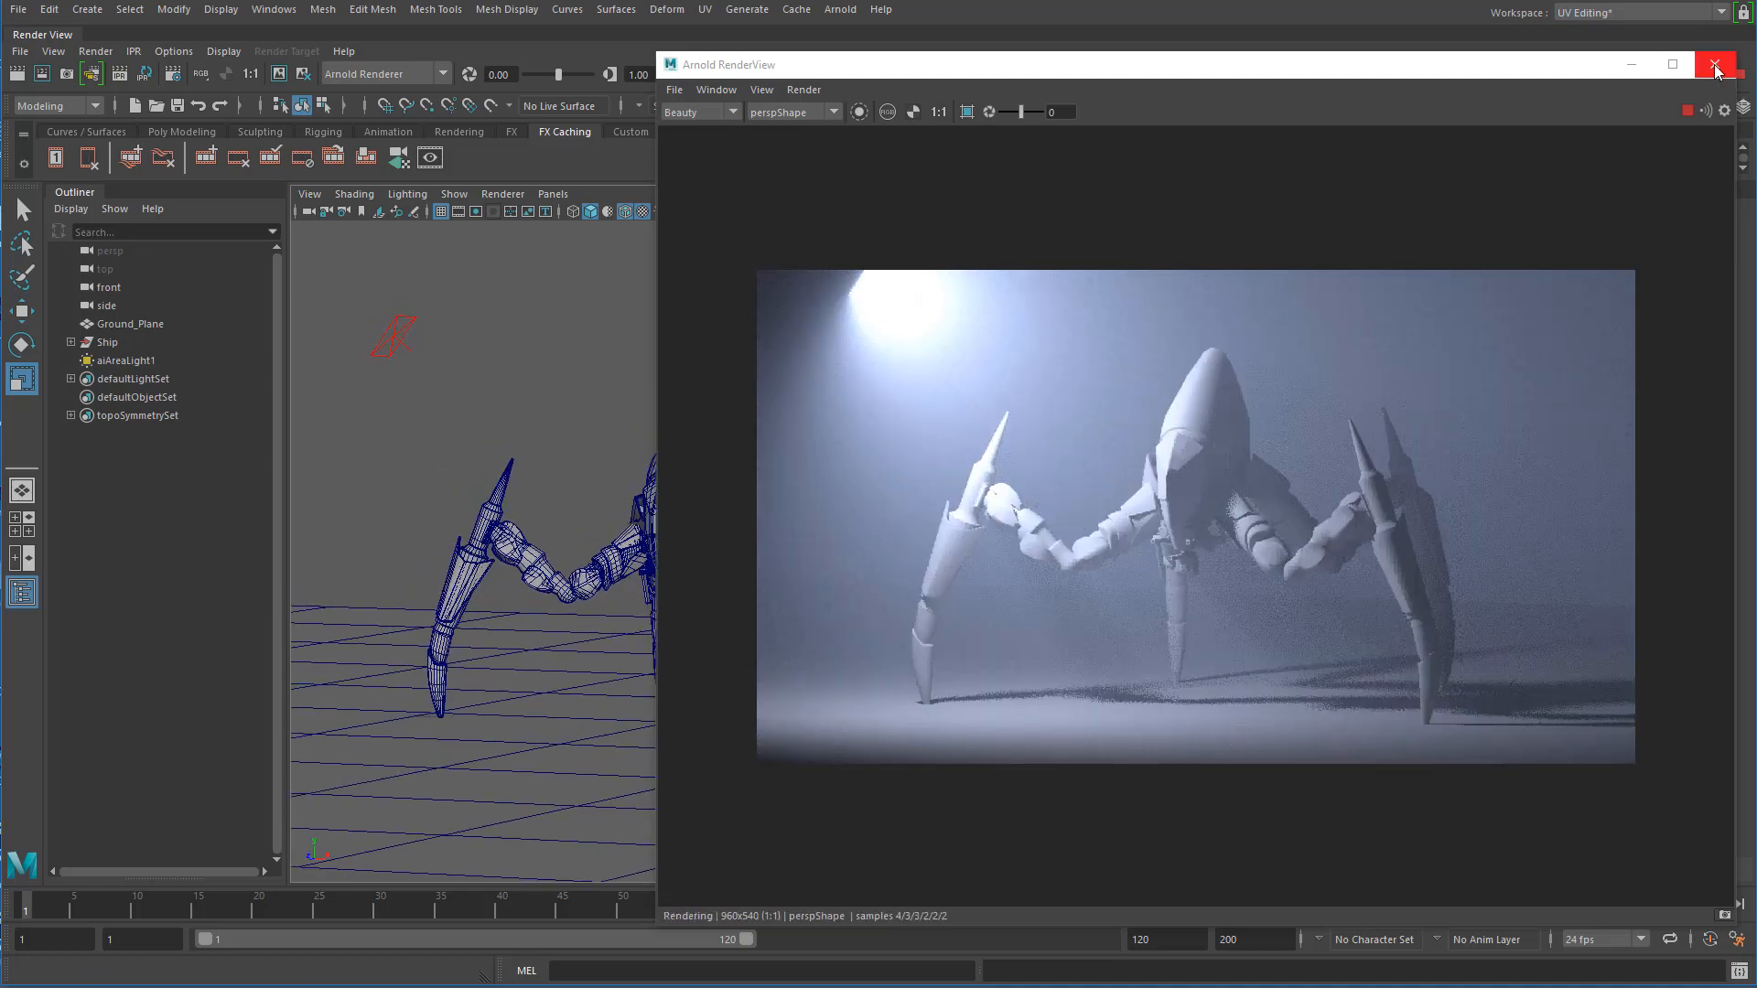
- Close the render view and display the resolution gate in the perspective view
{"action": "left_click", "coordinate": [1714, 65]}
{"action": "left_click", "coordinate": [309, 194]}
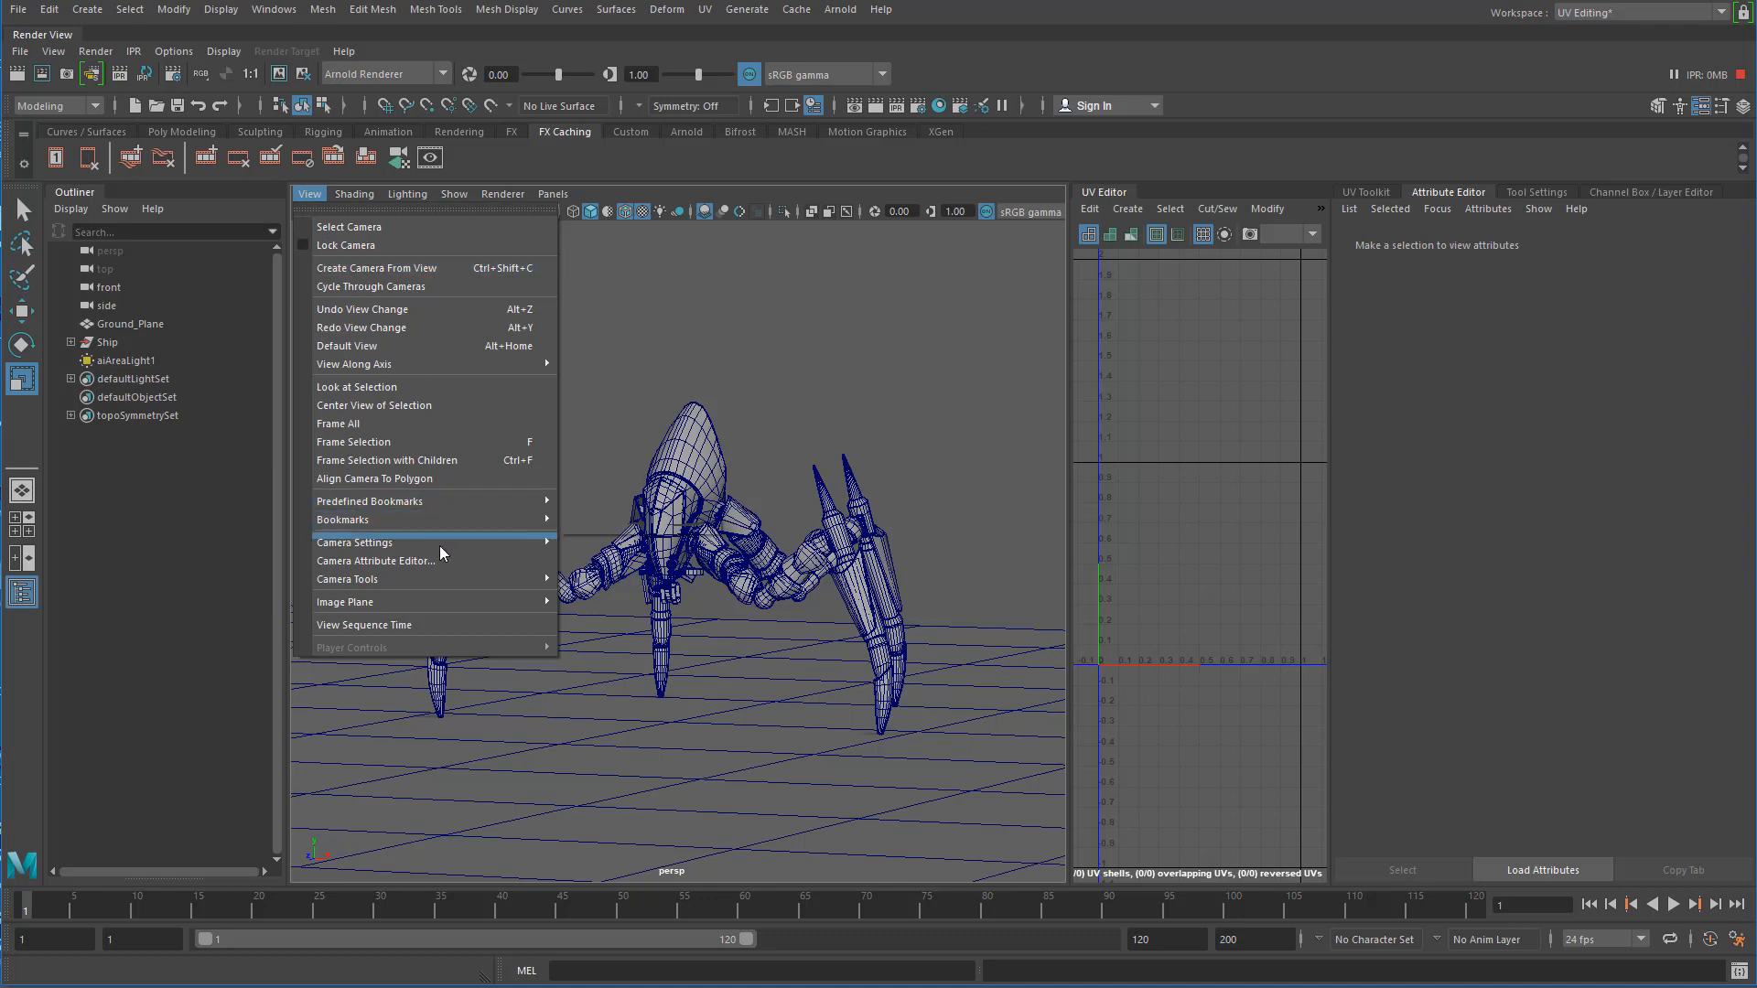
{"action": "mouse_move", "coordinate": [472, 540]}
{"action": "left_click", "coordinate": [628, 657]}
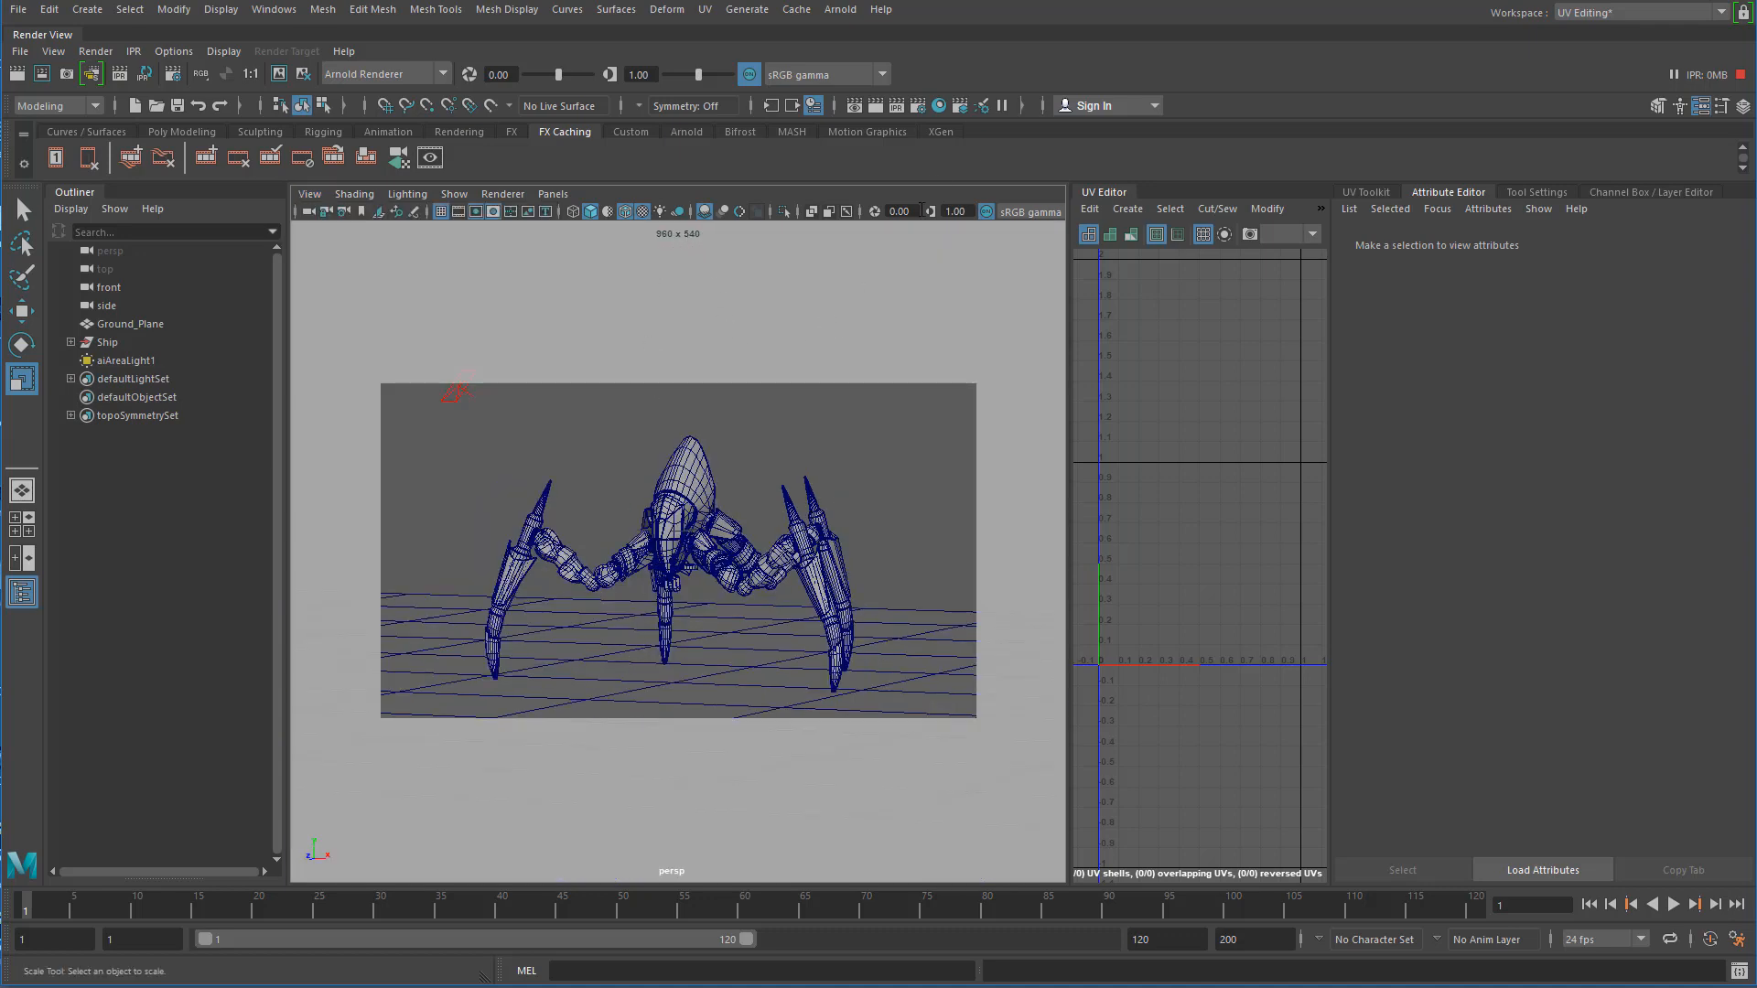
- Examine the image size in the common Render Settings, leaving the values as they are
{"action": "left_click", "coordinate": [915, 106]}
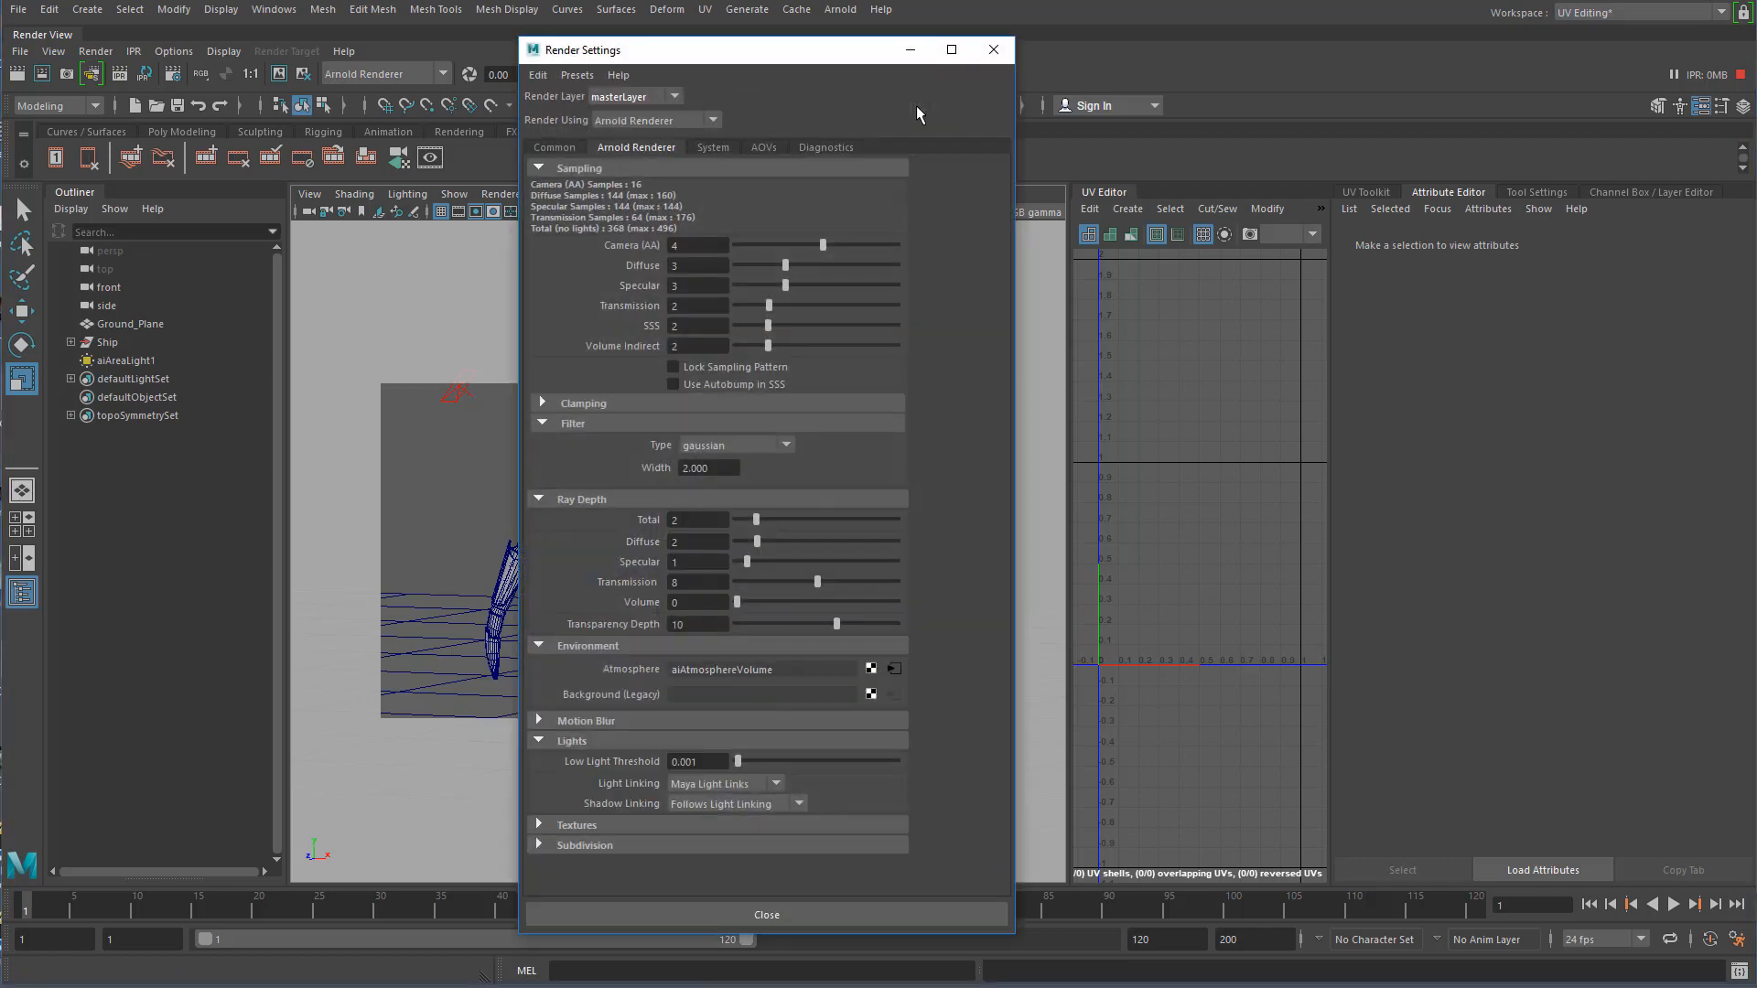
{"action": "left_click", "coordinate": [555, 148]}
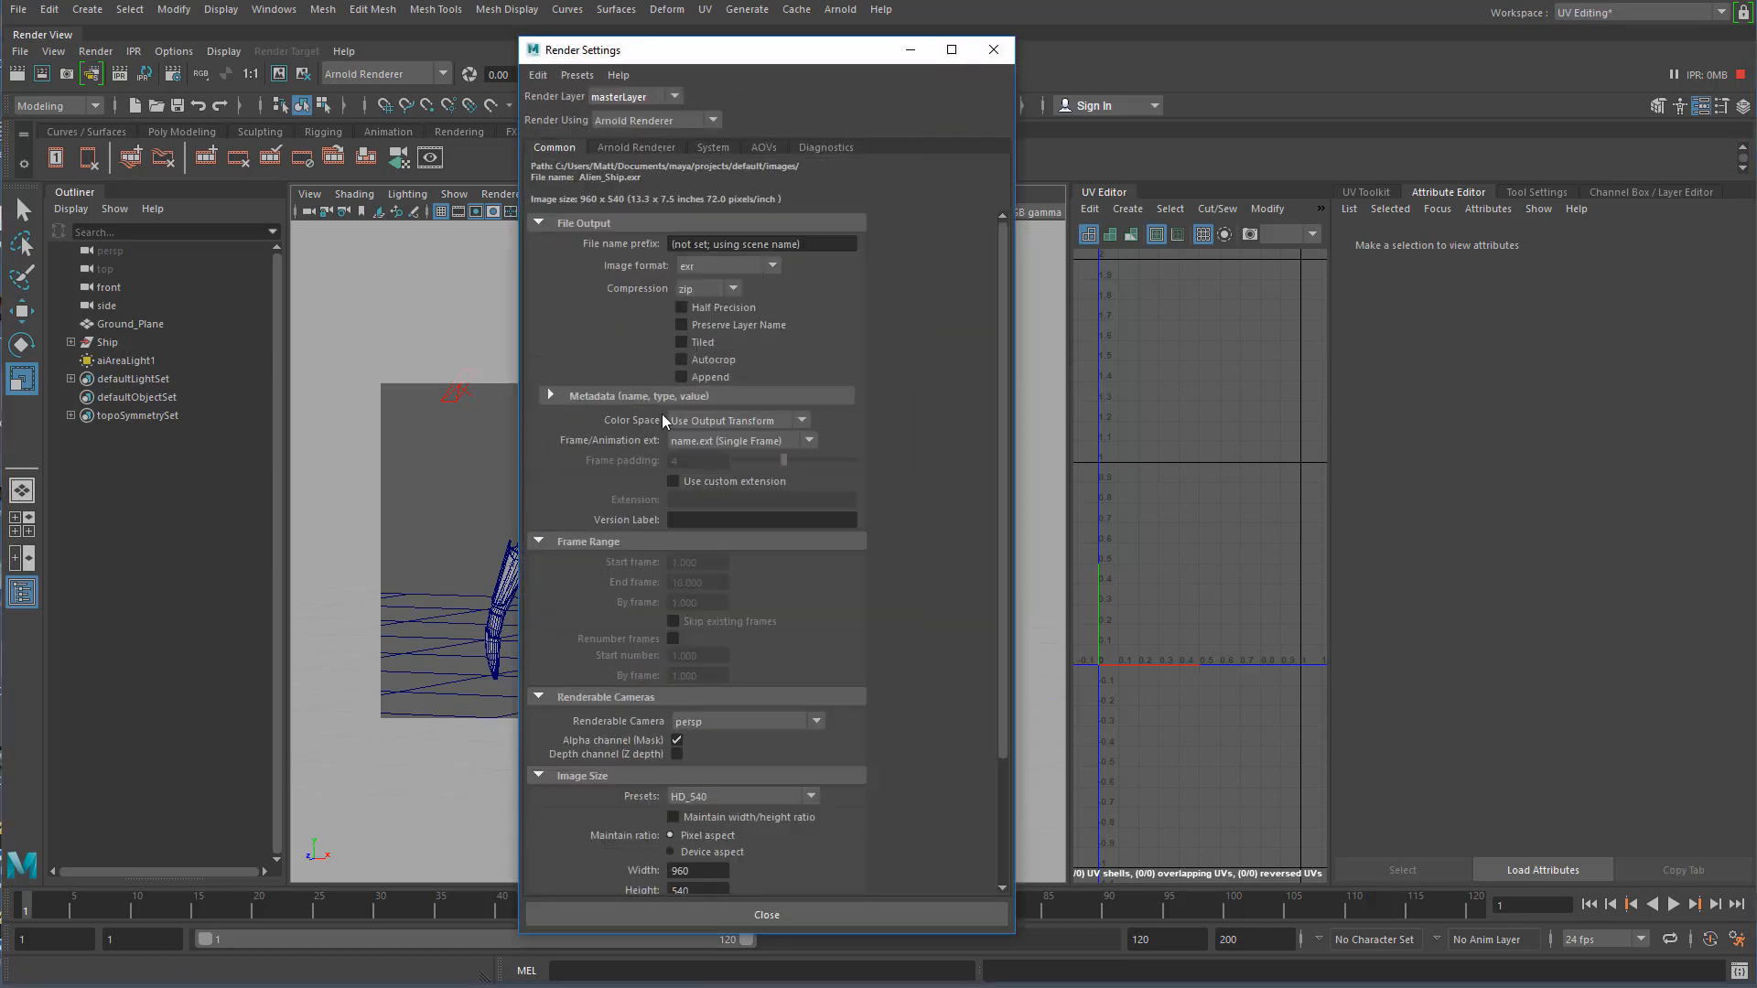
{"action": "scroll", "coordinate": [782, 670], "scroll_direction": "down", "scroll_amount": 3}
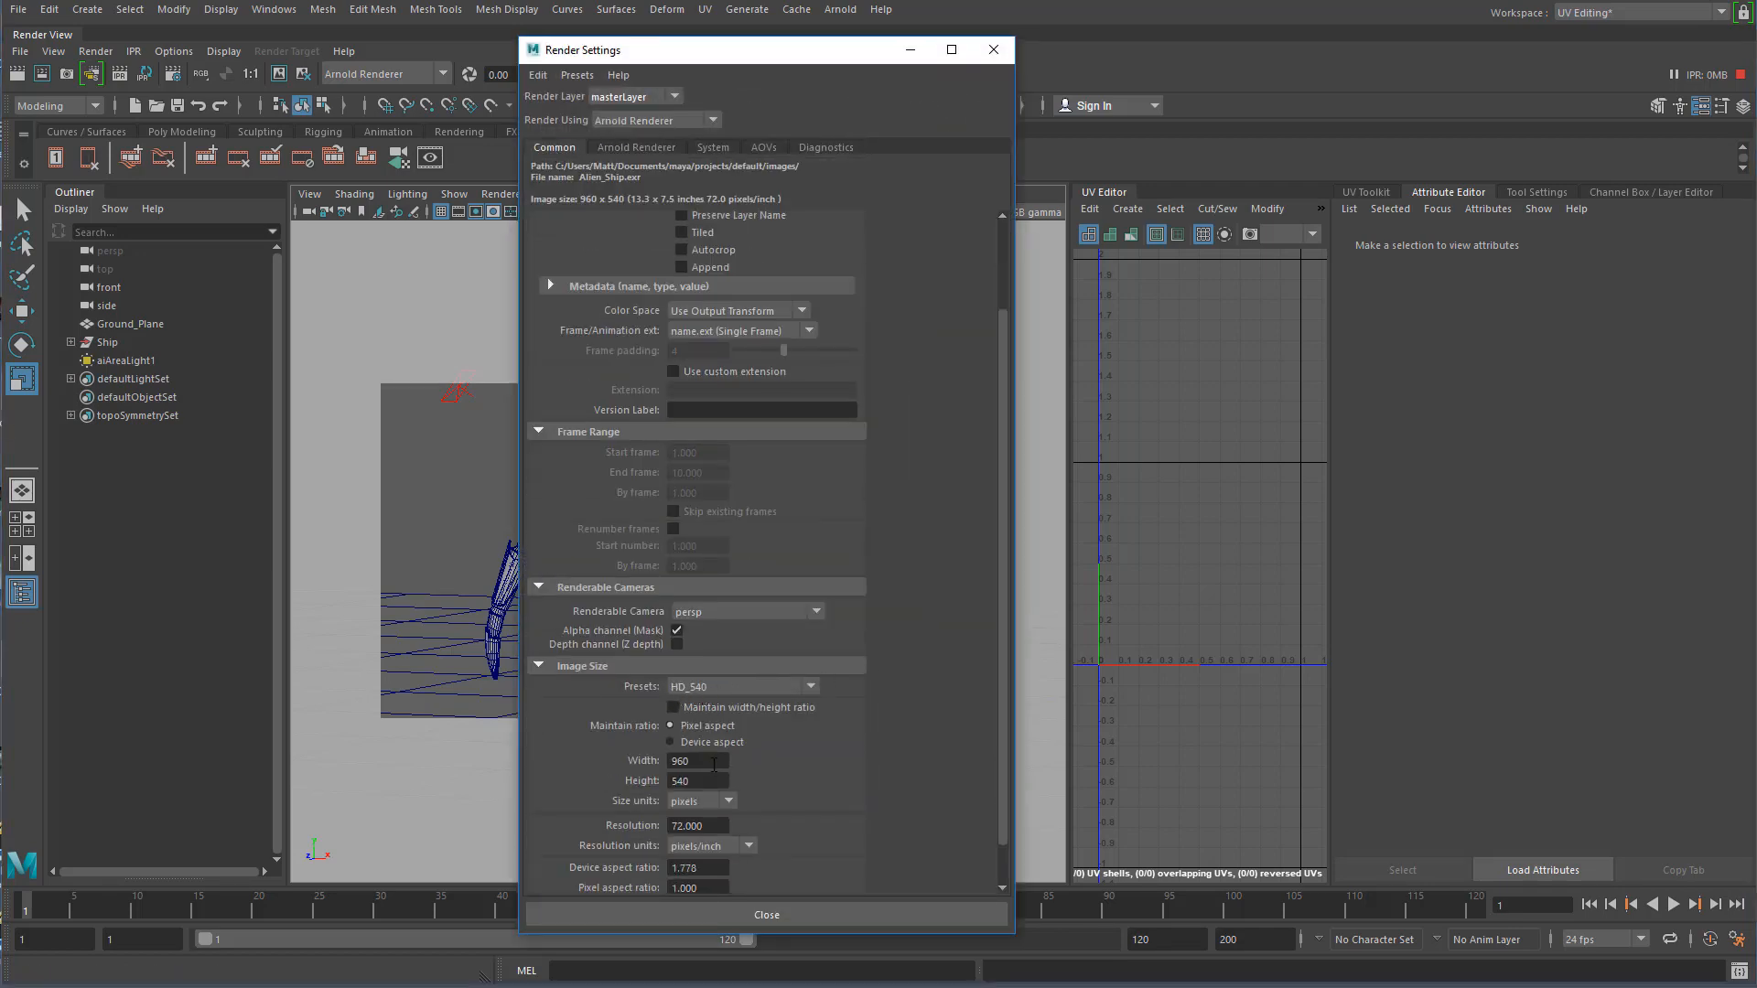
{"action": "left_click", "coordinate": [993, 50]}
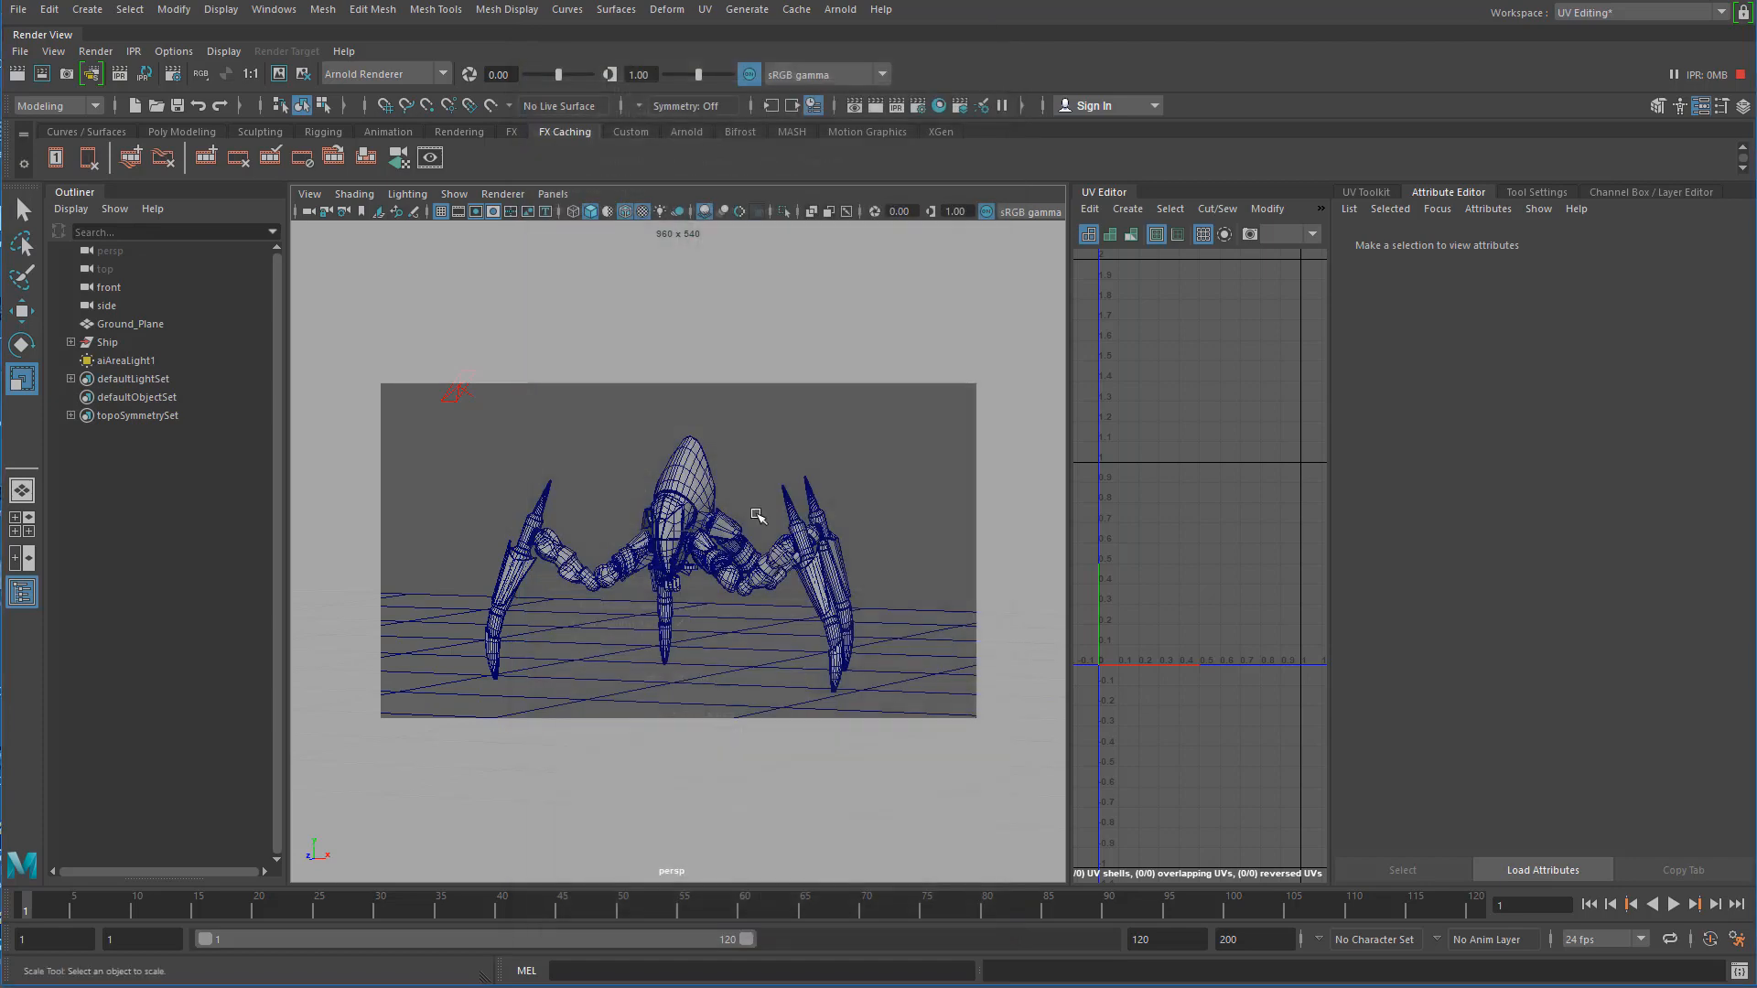
- Compose the ship inside the resolution gate by orbiting and panning the perspective camera
{"action": "left_click_drag", "start_coordinate": [520, 540], "coordinate": [692, 529], "text": "alt"}
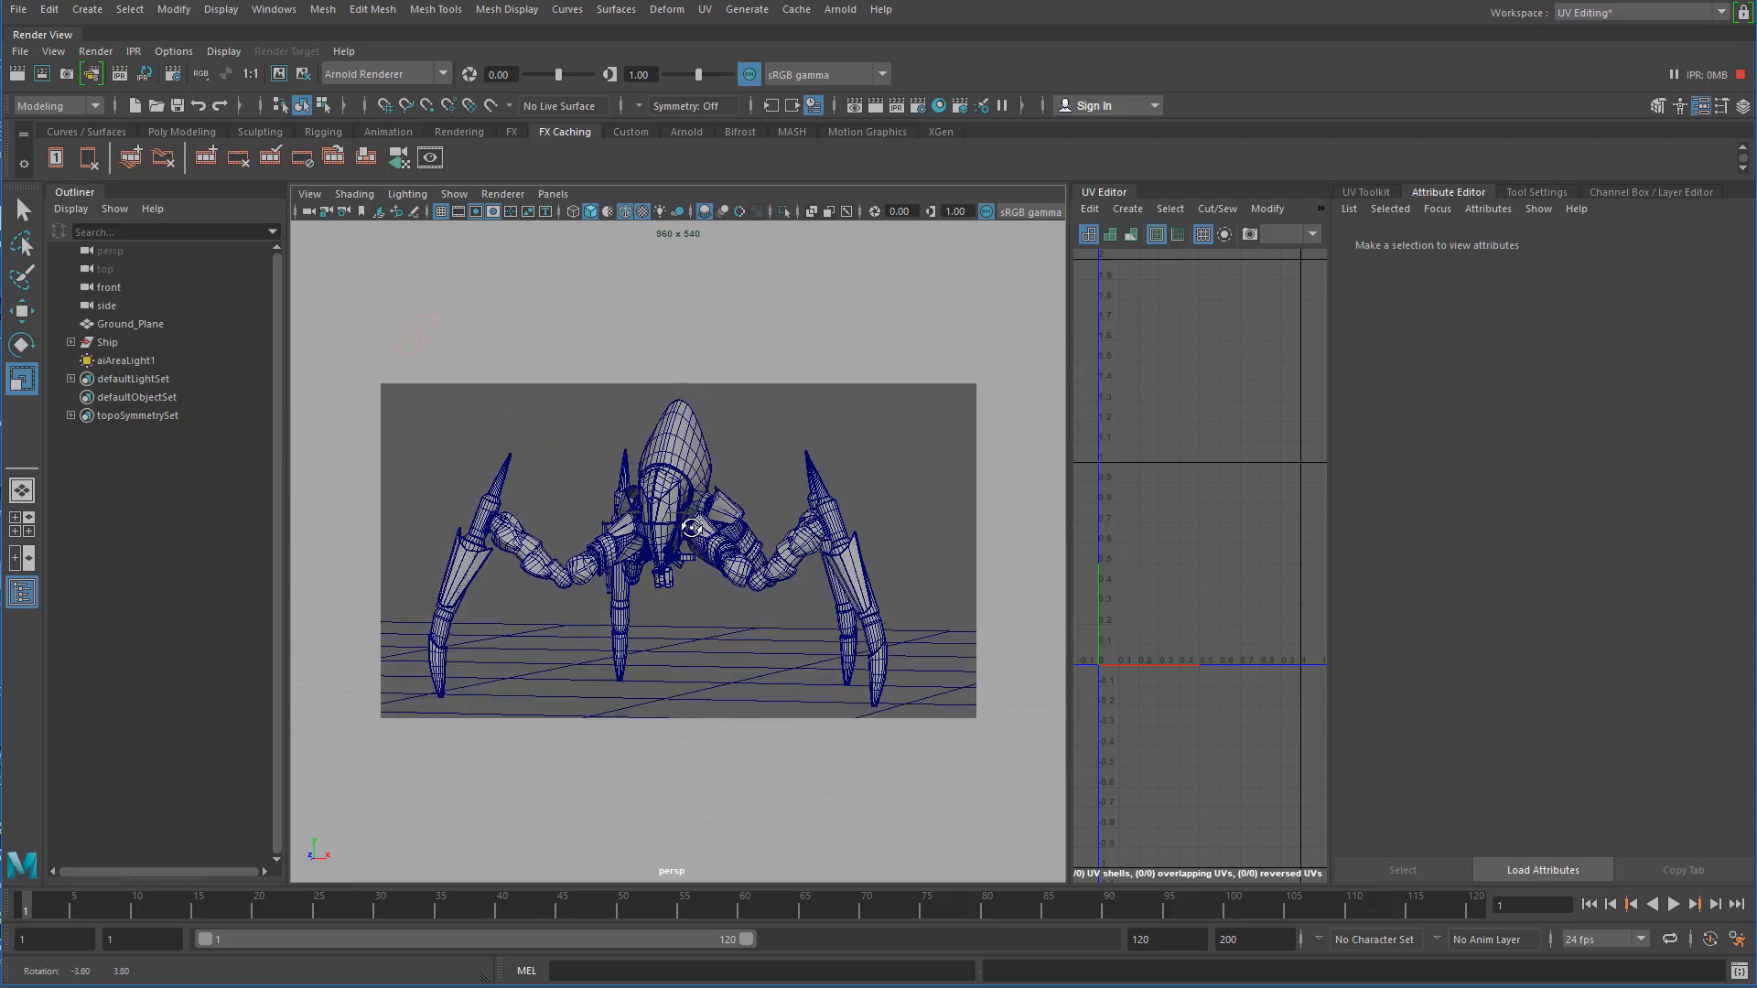
{"action": "mouse_move", "coordinate": [586, 528]}
{"action": "middle_mouse_down", "text": "alt"}
{"action": "mouse_move", "coordinate": [601, 507]}
{"action": "mouse_move", "coordinate": [599, 522]}
{"action": "middle_mouse_up", "text": "alt"}
{"action": "left_click_drag", "start_coordinate": [583, 533], "coordinate": [618, 517], "text": "alt"}
{"action": "mouse_move", "coordinate": [699, 544]}
{"action": "middle_mouse_down", "text": "alt"}
{"action": "mouse_move", "coordinate": [686, 550]}
{"action": "mouse_move", "coordinate": [714, 556]}
{"action": "middle_mouse_up", "text": "alt"}
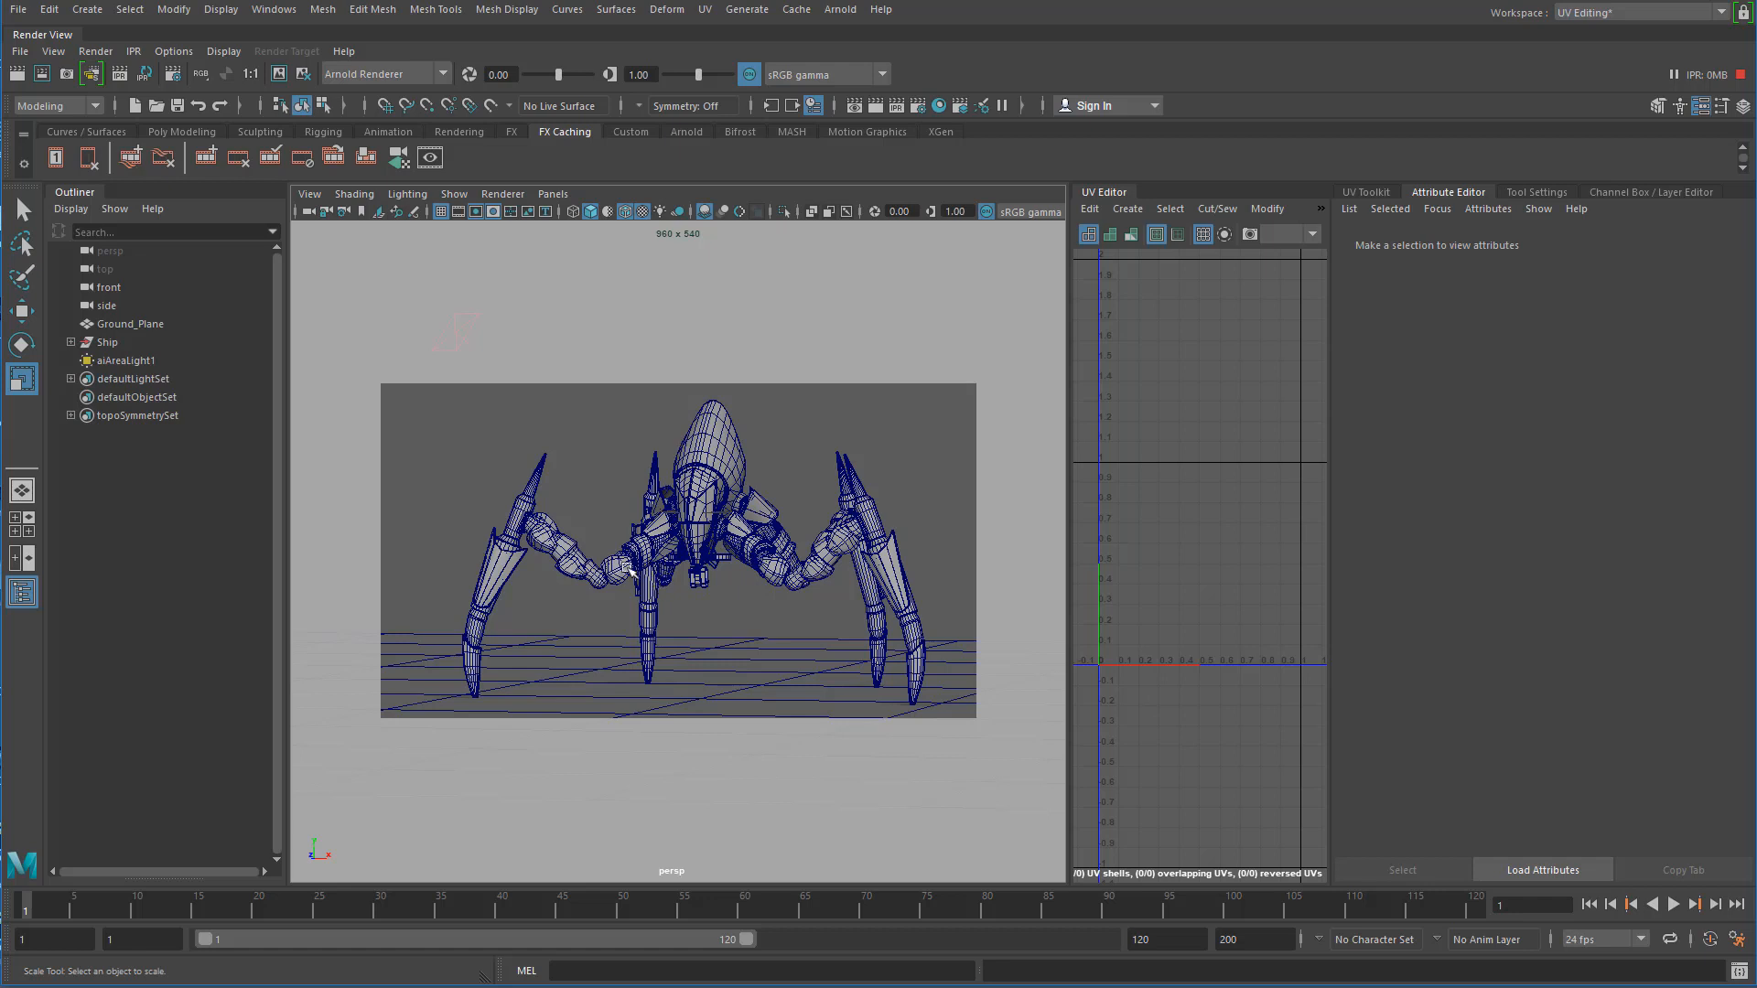
{"action": "middle_click_drag", "start_coordinate": [692, 577], "coordinate": [690, 564], "text": "alt"}
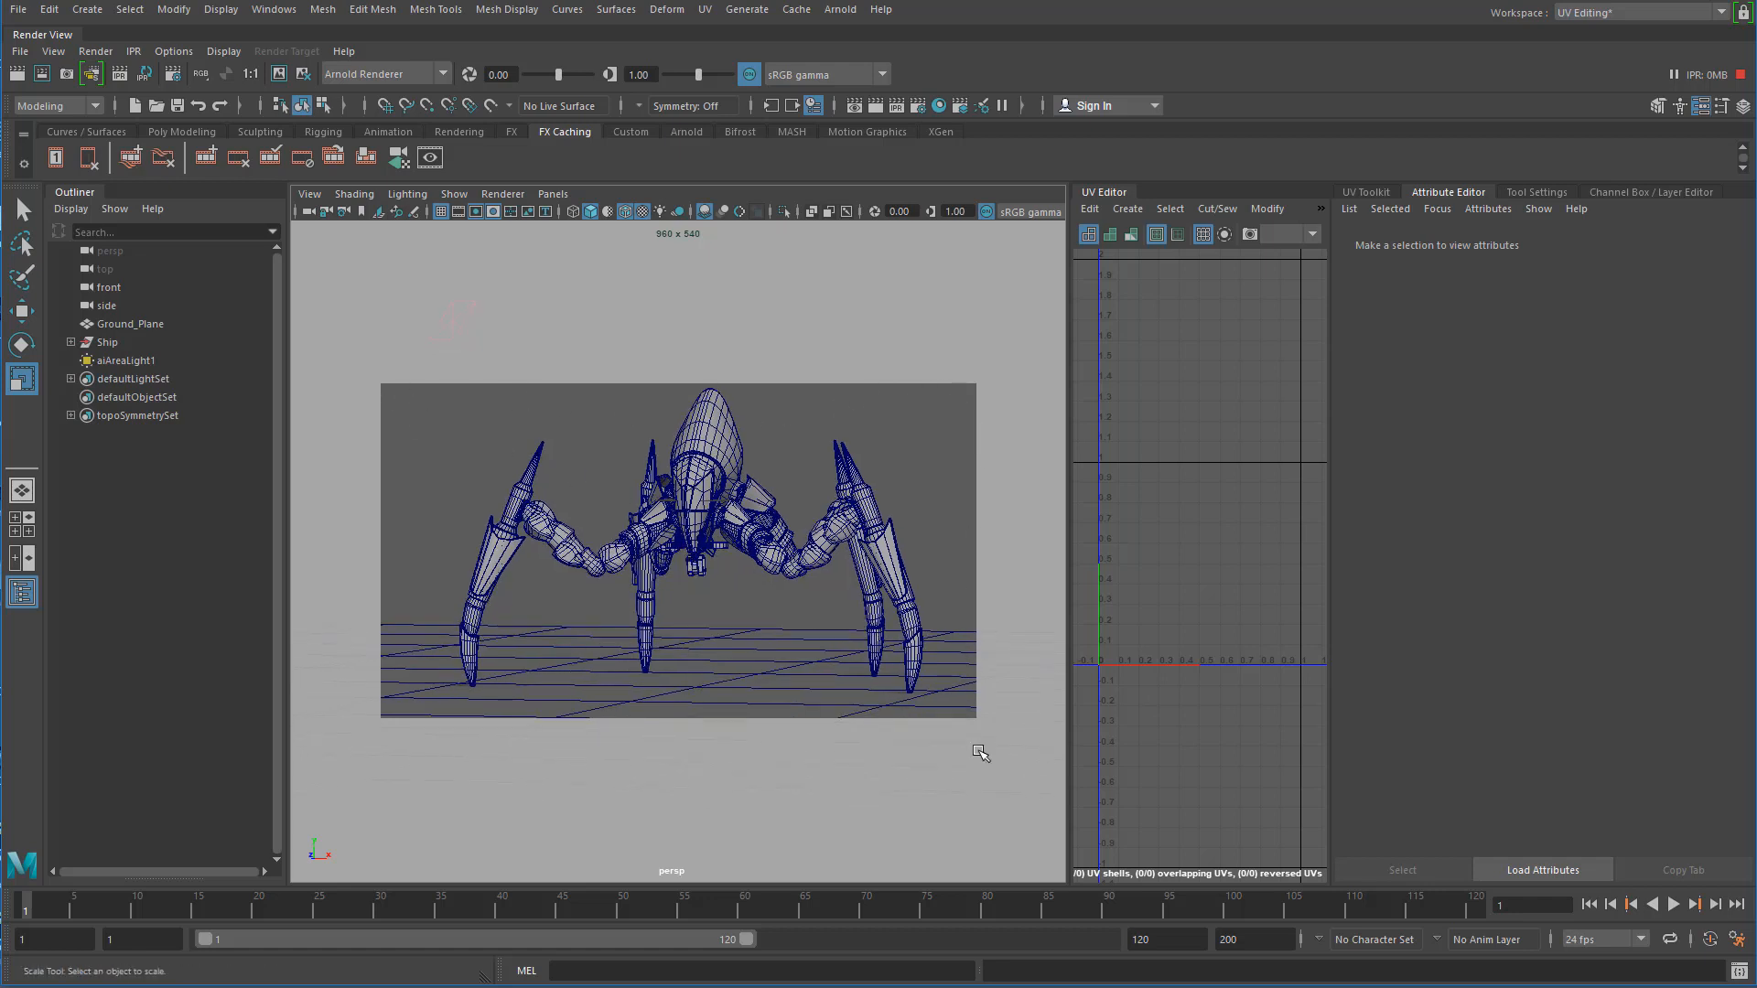
- Rename the area light beside the ship to Key_Light
{"action": "left_click_drag", "start_coordinate": [748, 569], "coordinate": [660, 627], "text": "alt"}
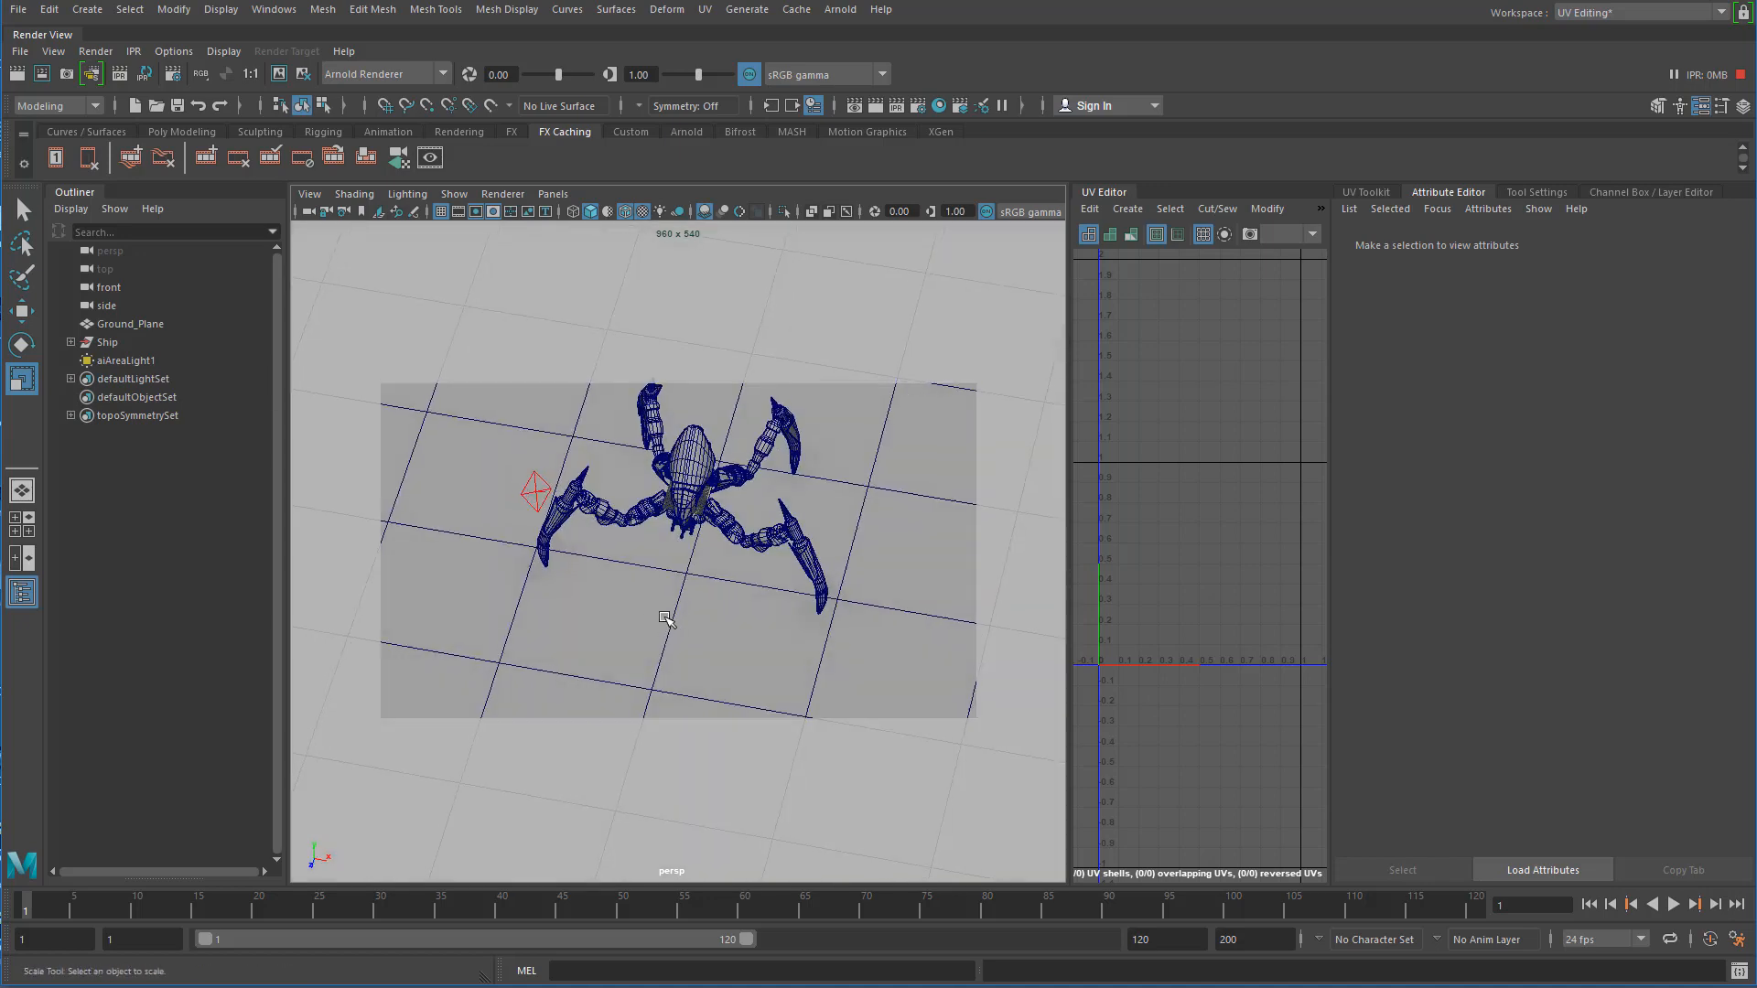
{"action": "left_click", "coordinate": [536, 492]}
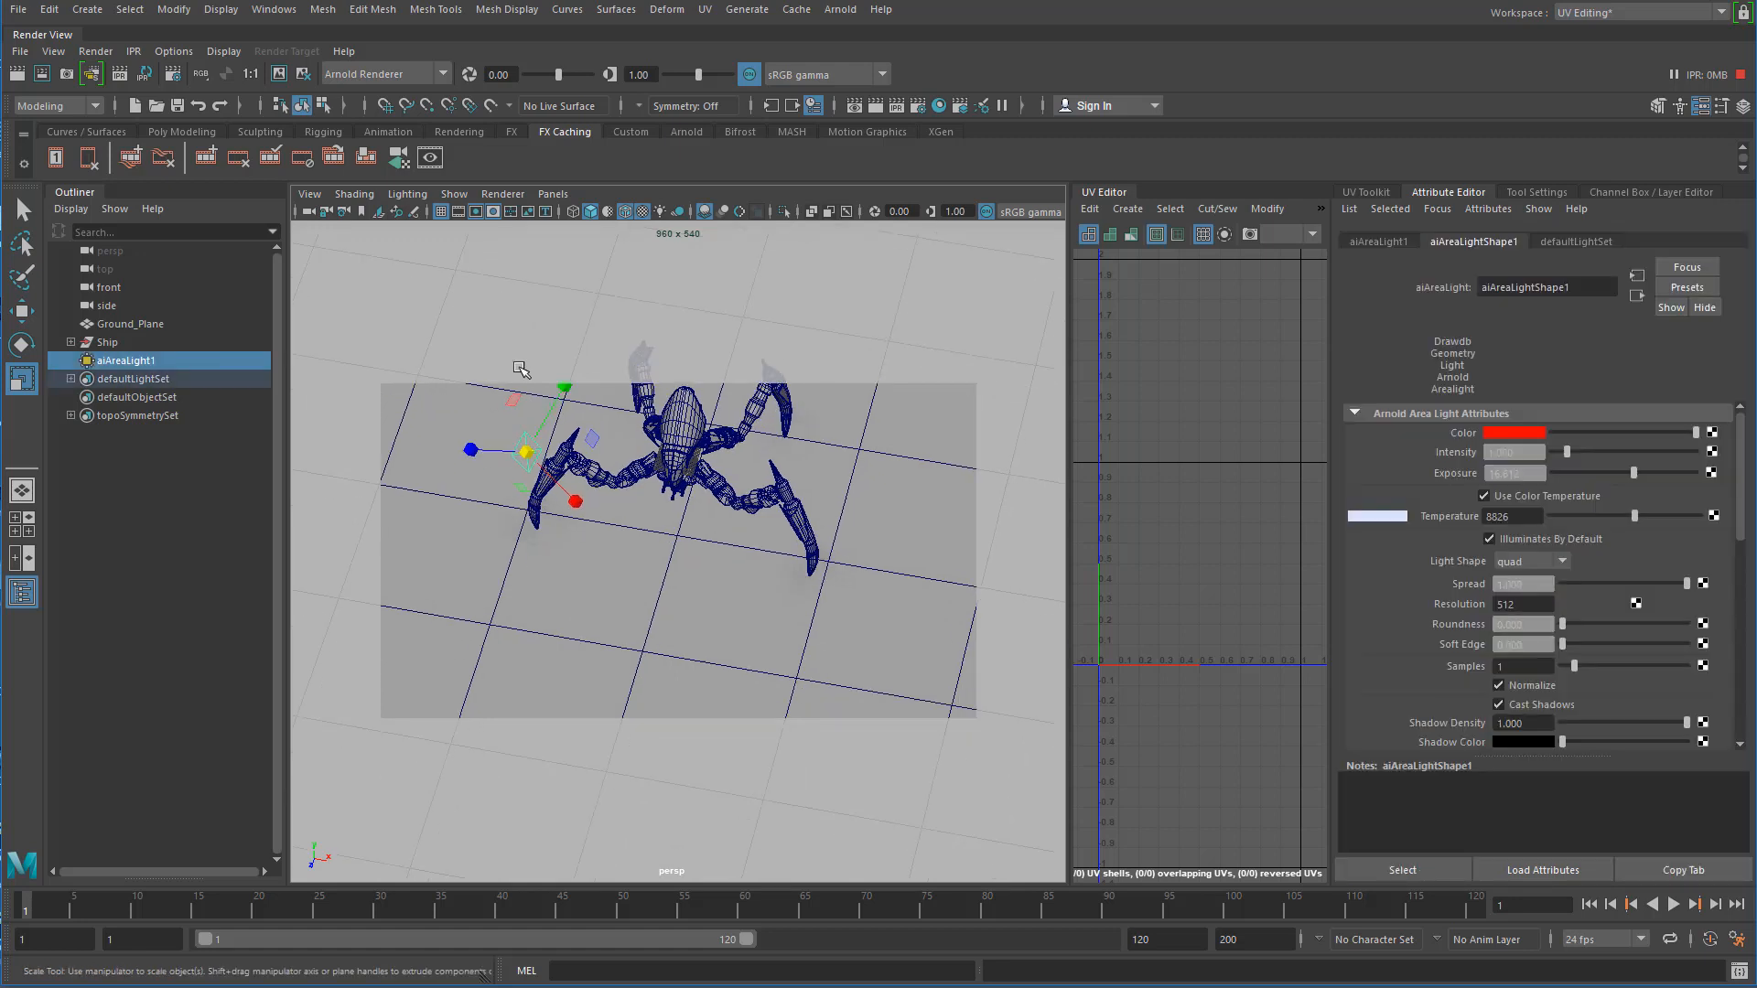
{"action": "double_click", "coordinate": [129, 366]}
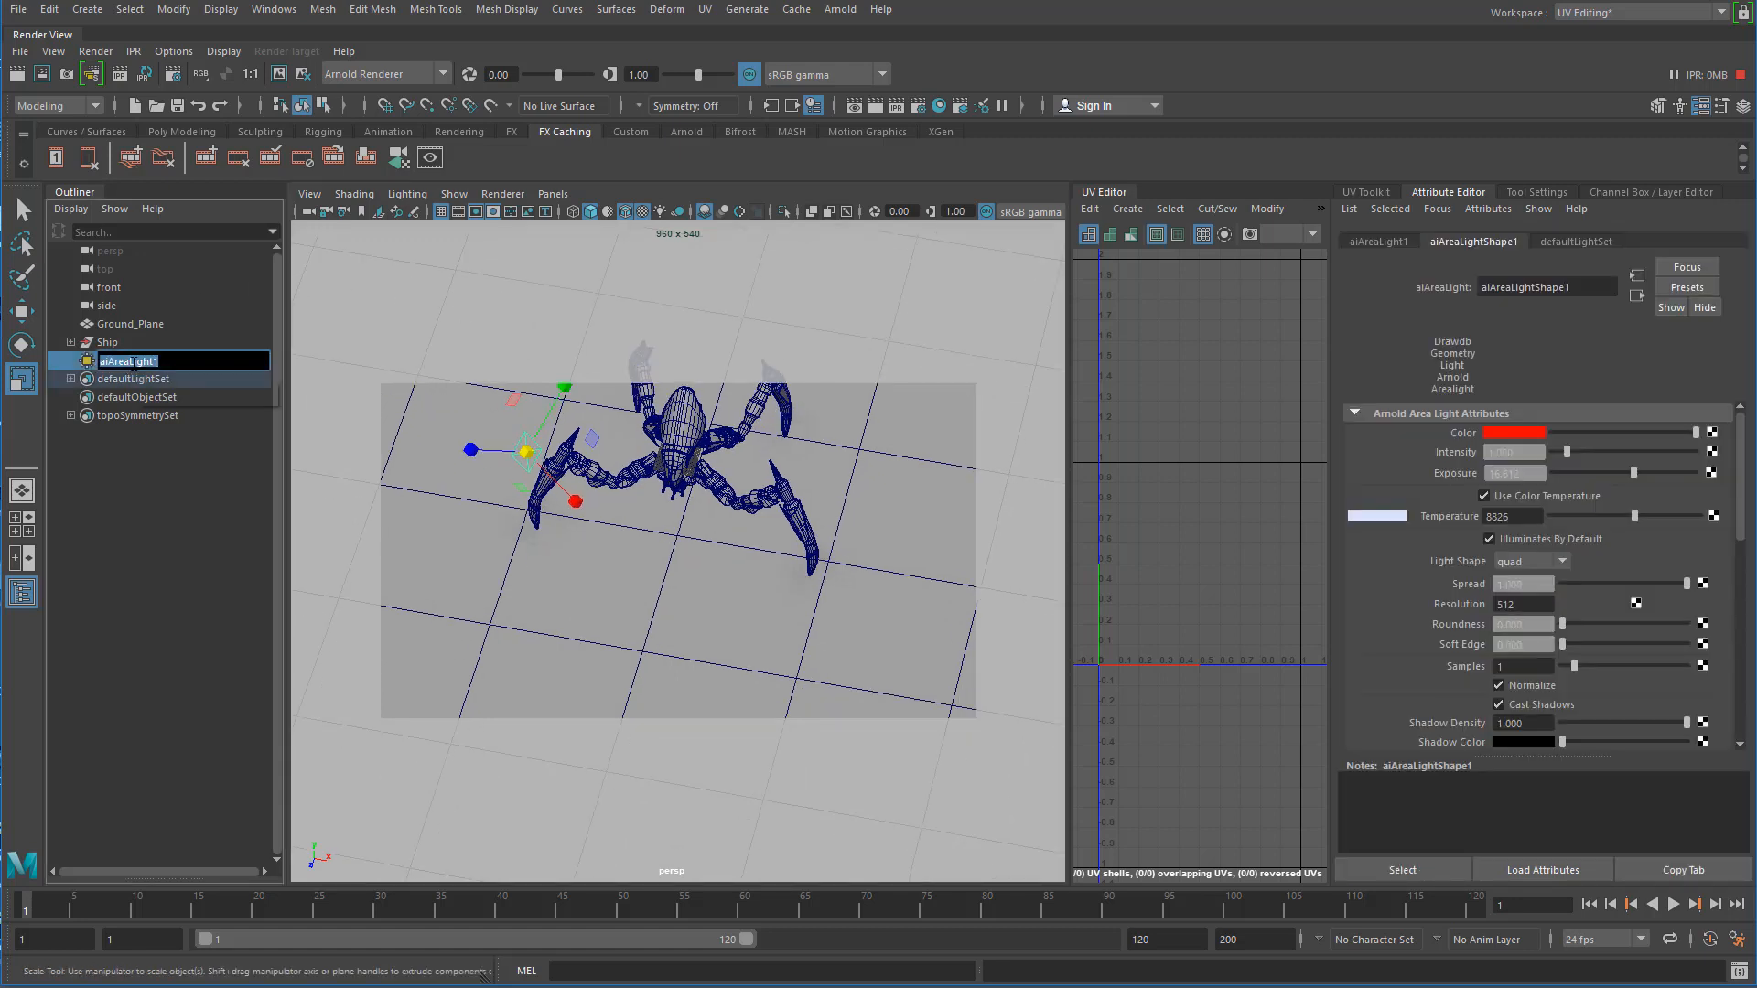
{"action": "type", "text": "k"}
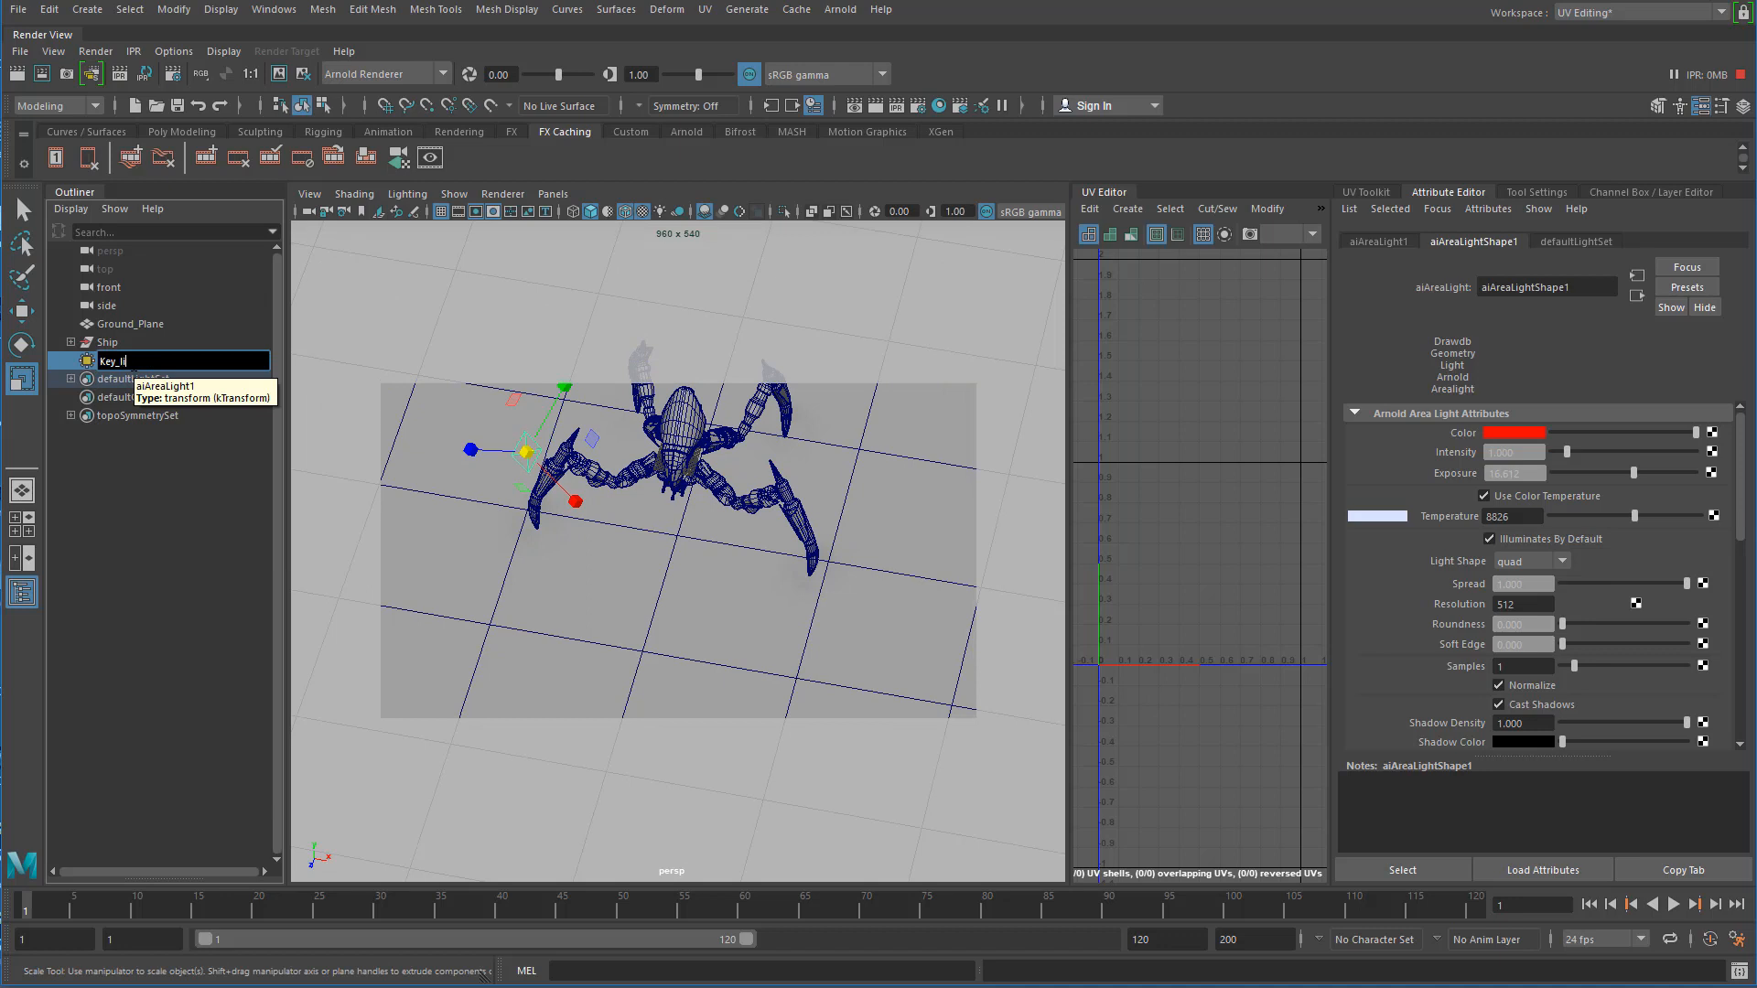
{"action": "key", "text": "Return"}
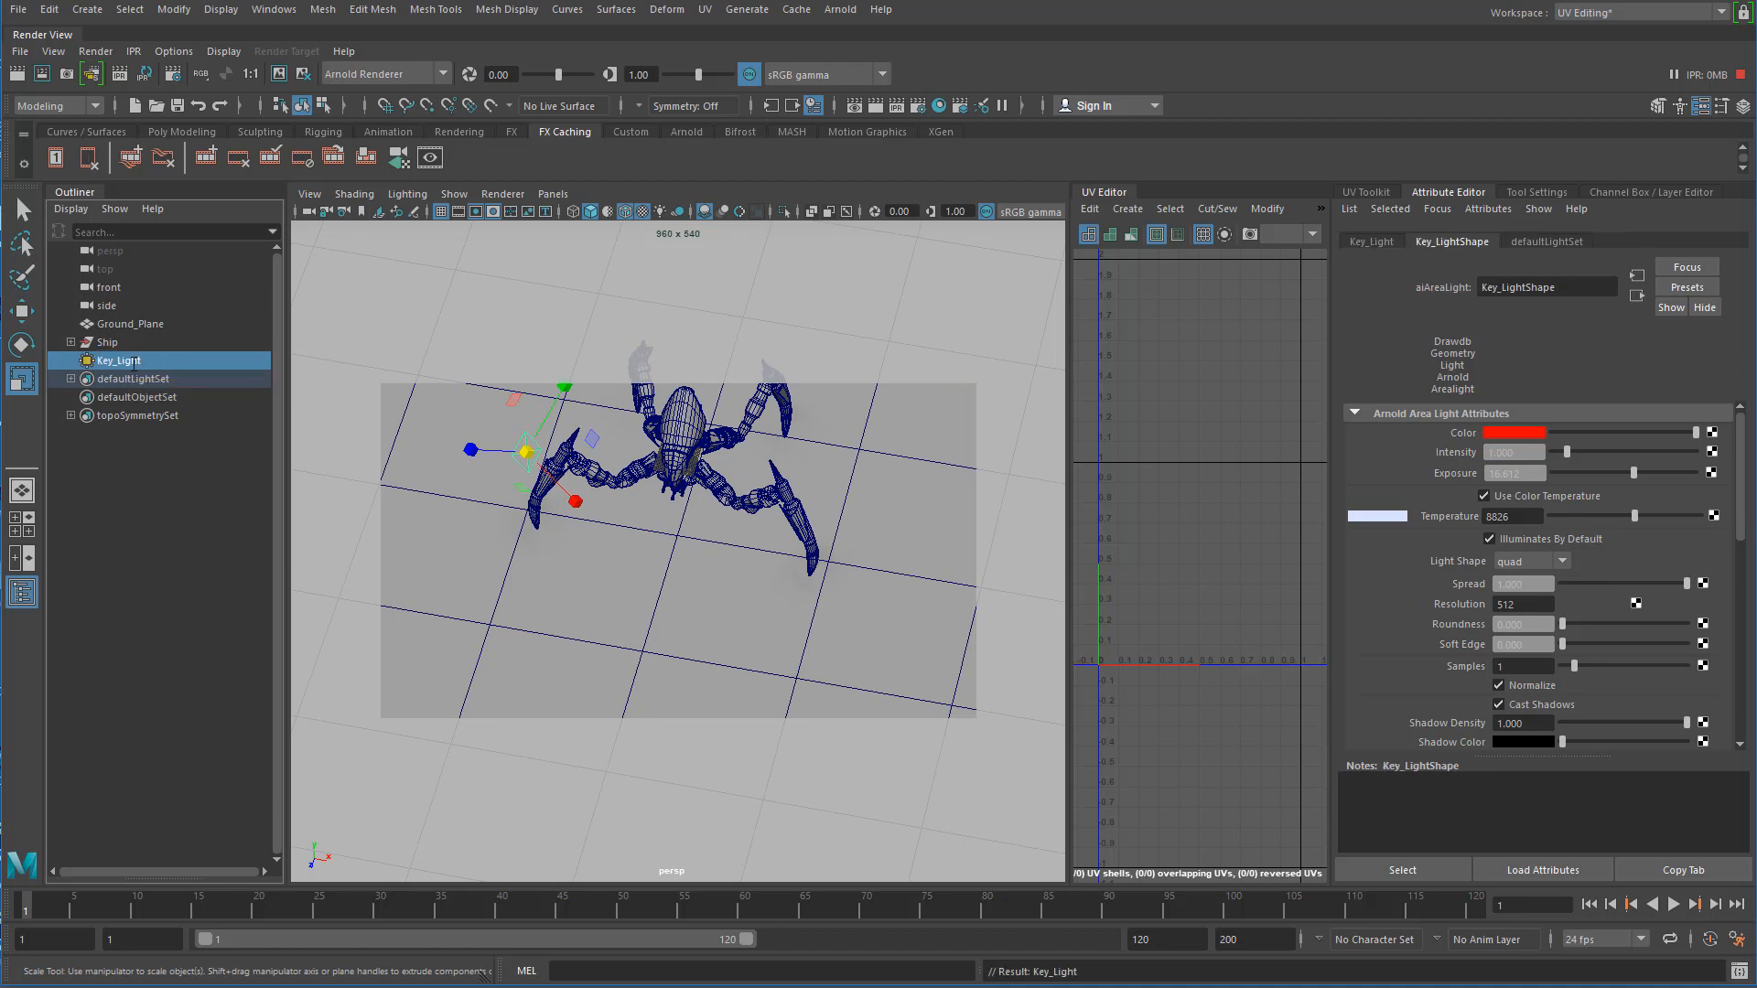
- Duplicate Key_Light and move the copy sideways to the opposite side of the ship
{"action": "key", "text": "ctrl+d"}
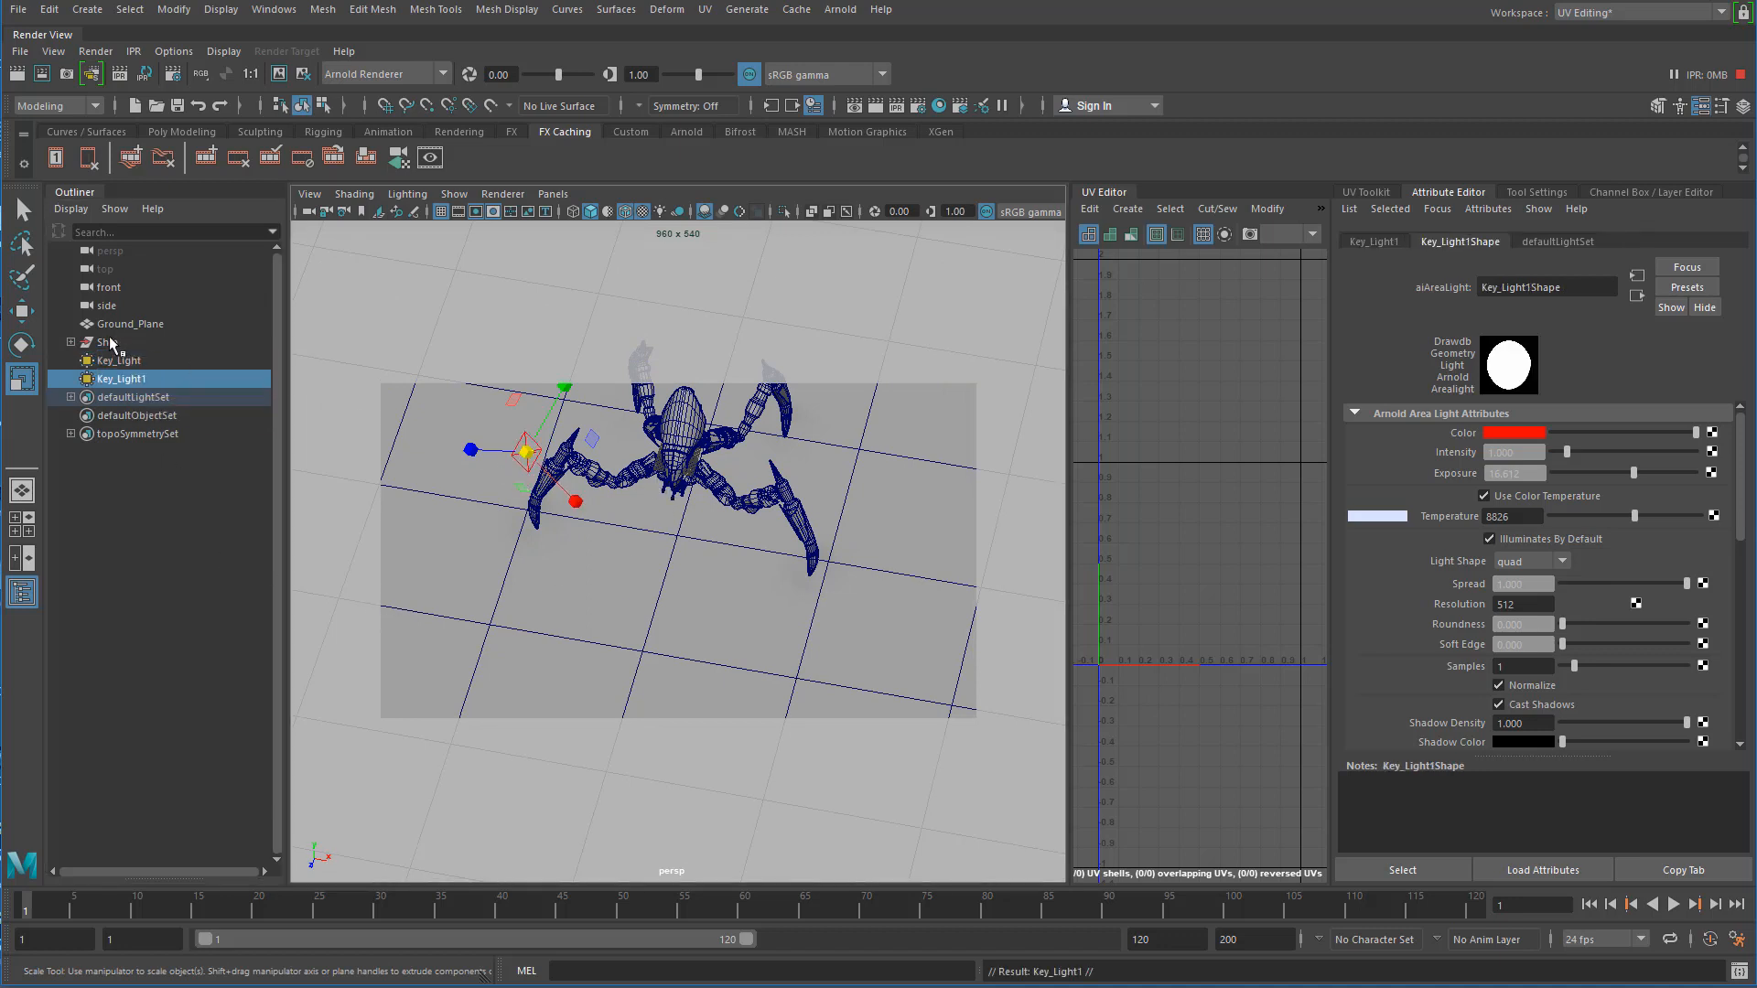
{"action": "left_click", "coordinate": [22, 311]}
{"action": "left_click_drag", "start_coordinate": [611, 463], "coordinate": [948, 524]}
{"action": "left_click_drag", "start_coordinate": [575, 514], "coordinate": [590, 563], "text": "alt"}
- Rotate the duplicated light to aim it toward the ship from its new side
{"action": "key", "text": "e"}
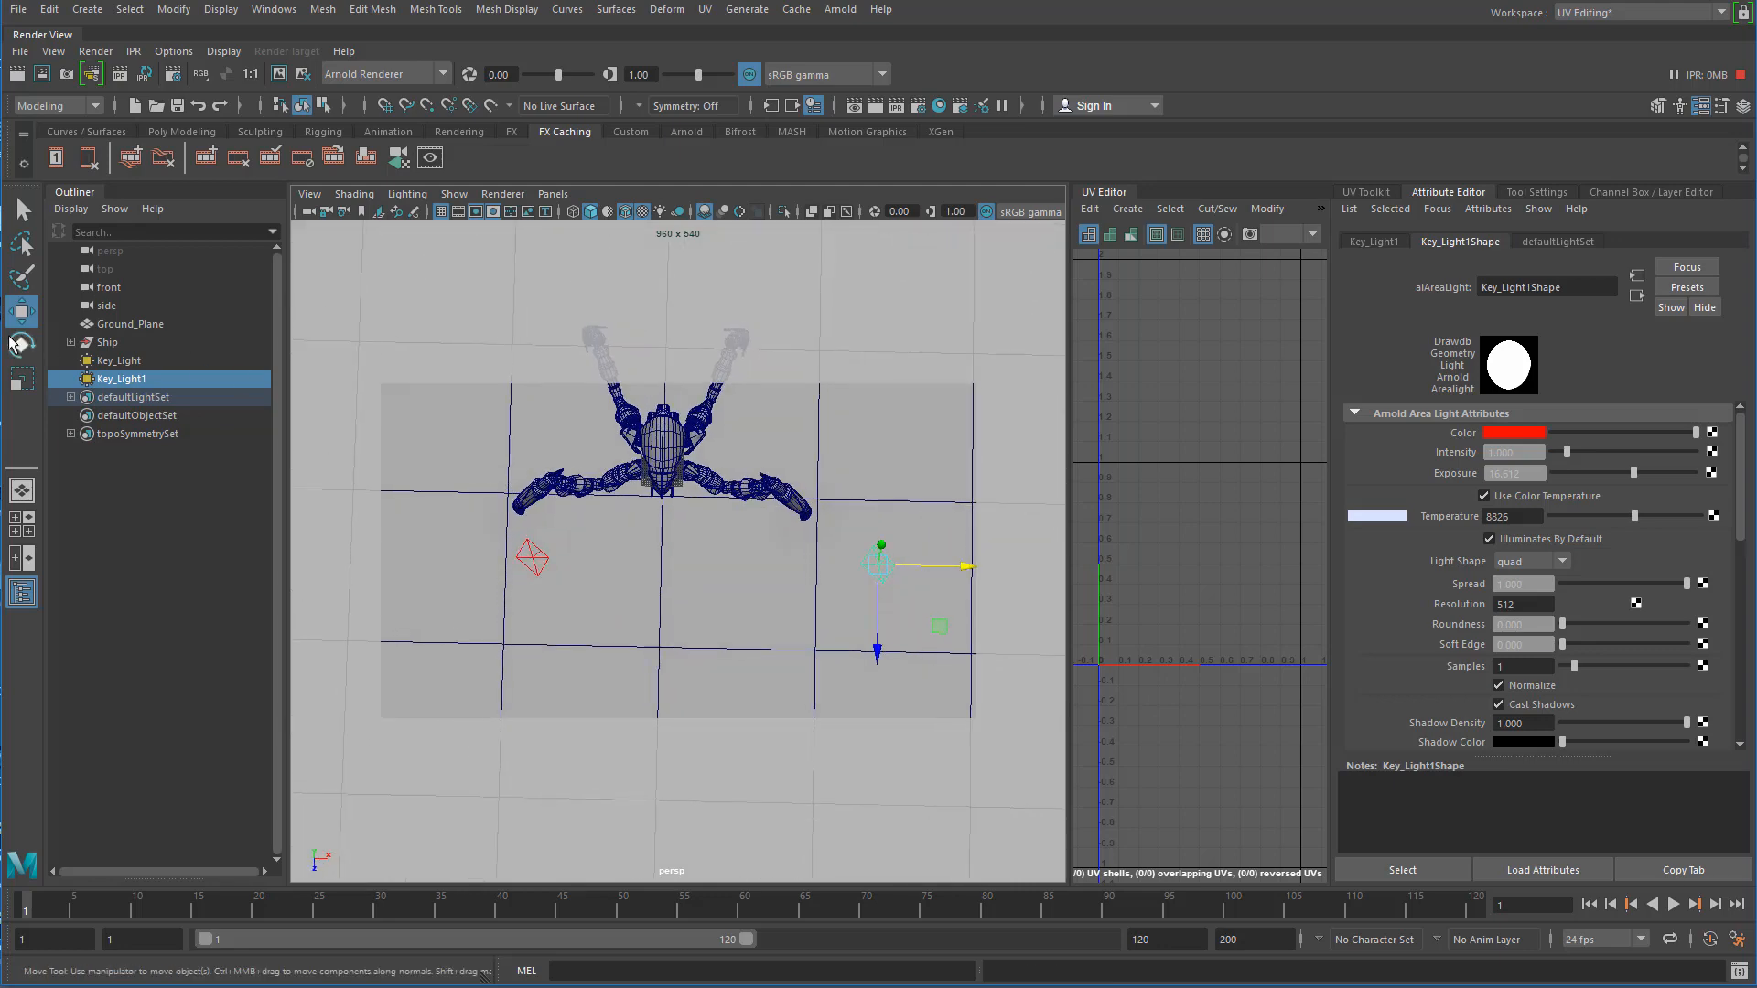
{"action": "mouse_move", "coordinate": [852, 592]}
{"action": "left_mouse_down"}
{"action": "mouse_move", "coordinate": [858, 506]}
{"action": "mouse_move", "coordinate": [840, 541]}
{"action": "left_mouse_up"}
{"action": "left_click_drag", "start_coordinate": [564, 549], "coordinate": [563, 458], "text": "alt"}
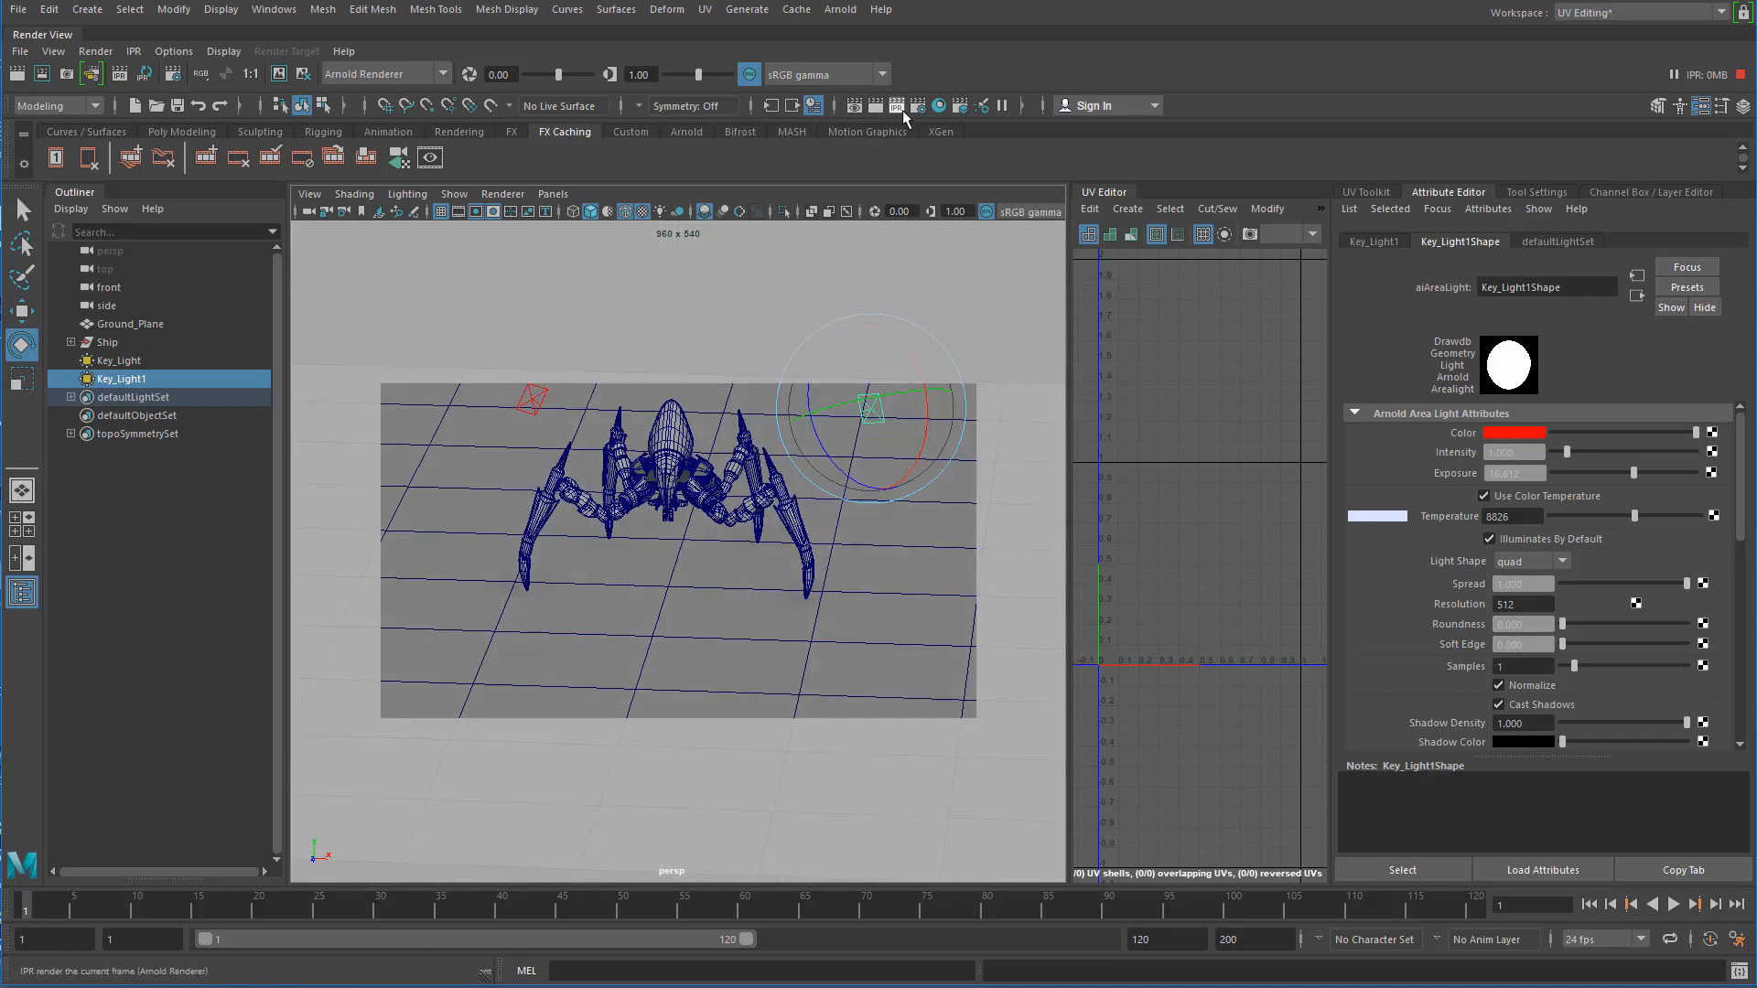
- Start a live render in the Arnold RenderView, with the render window shrunk beside the viewport and the whole ship framed
{"action": "left_click", "coordinate": [840, 10]}
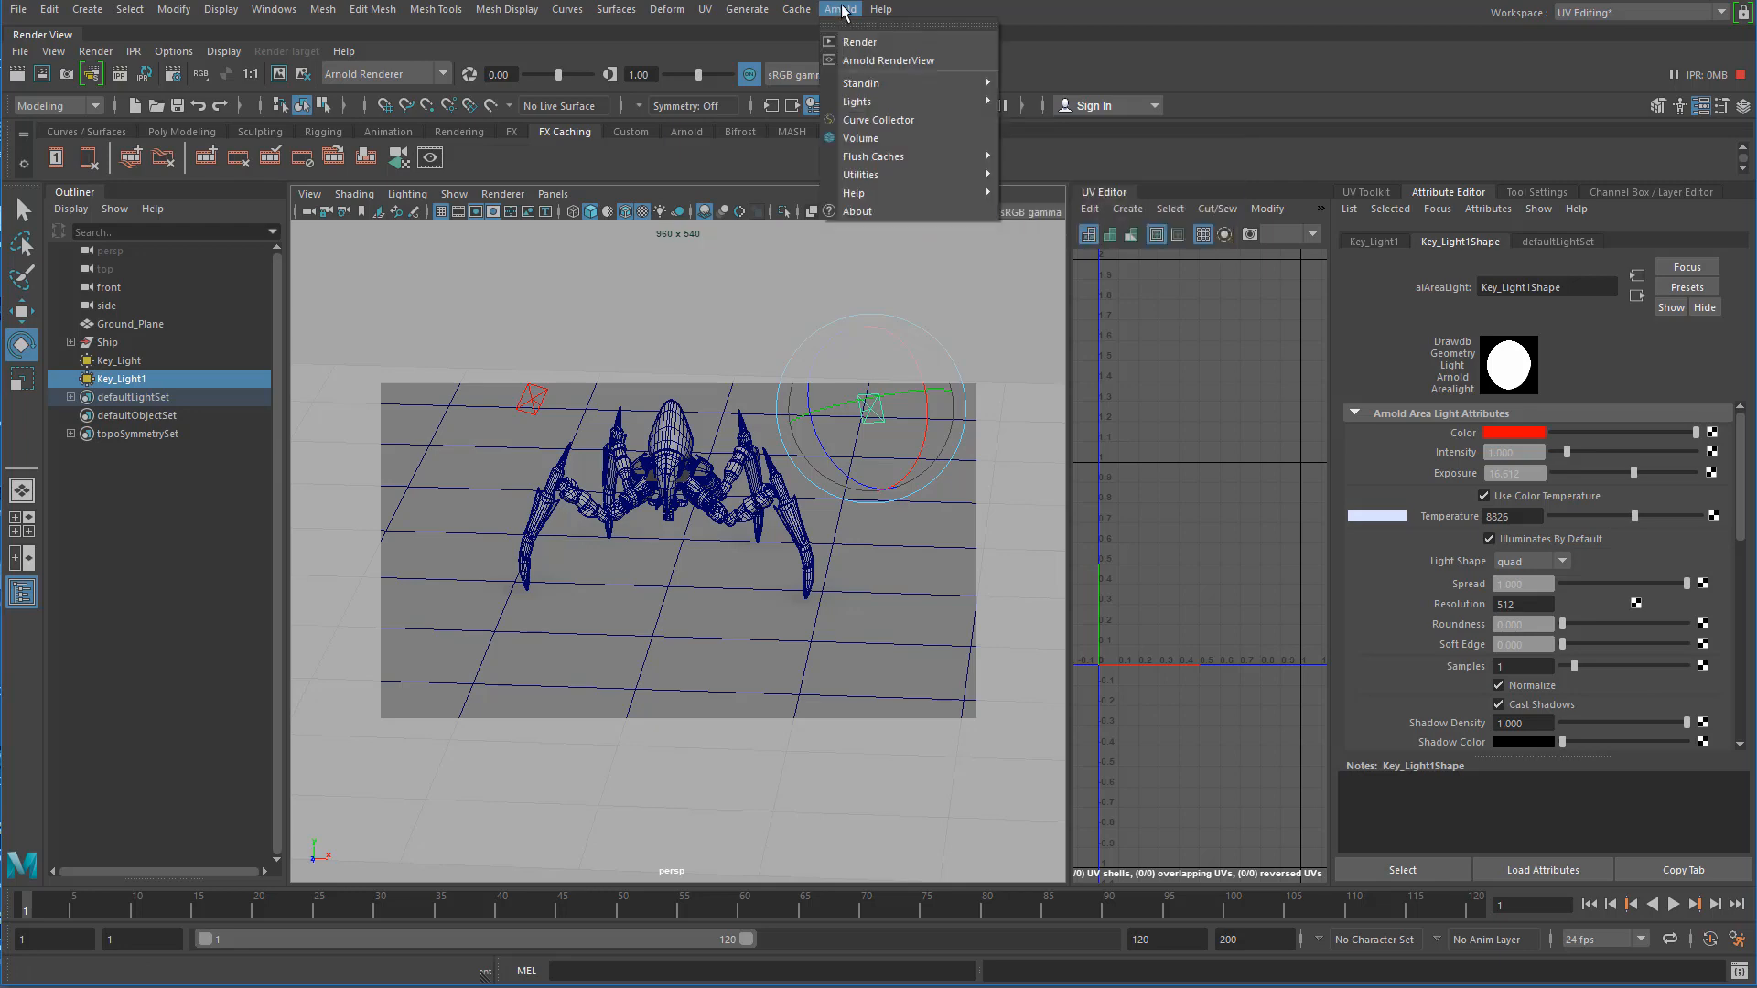
{"action": "left_click", "coordinate": [863, 59]}
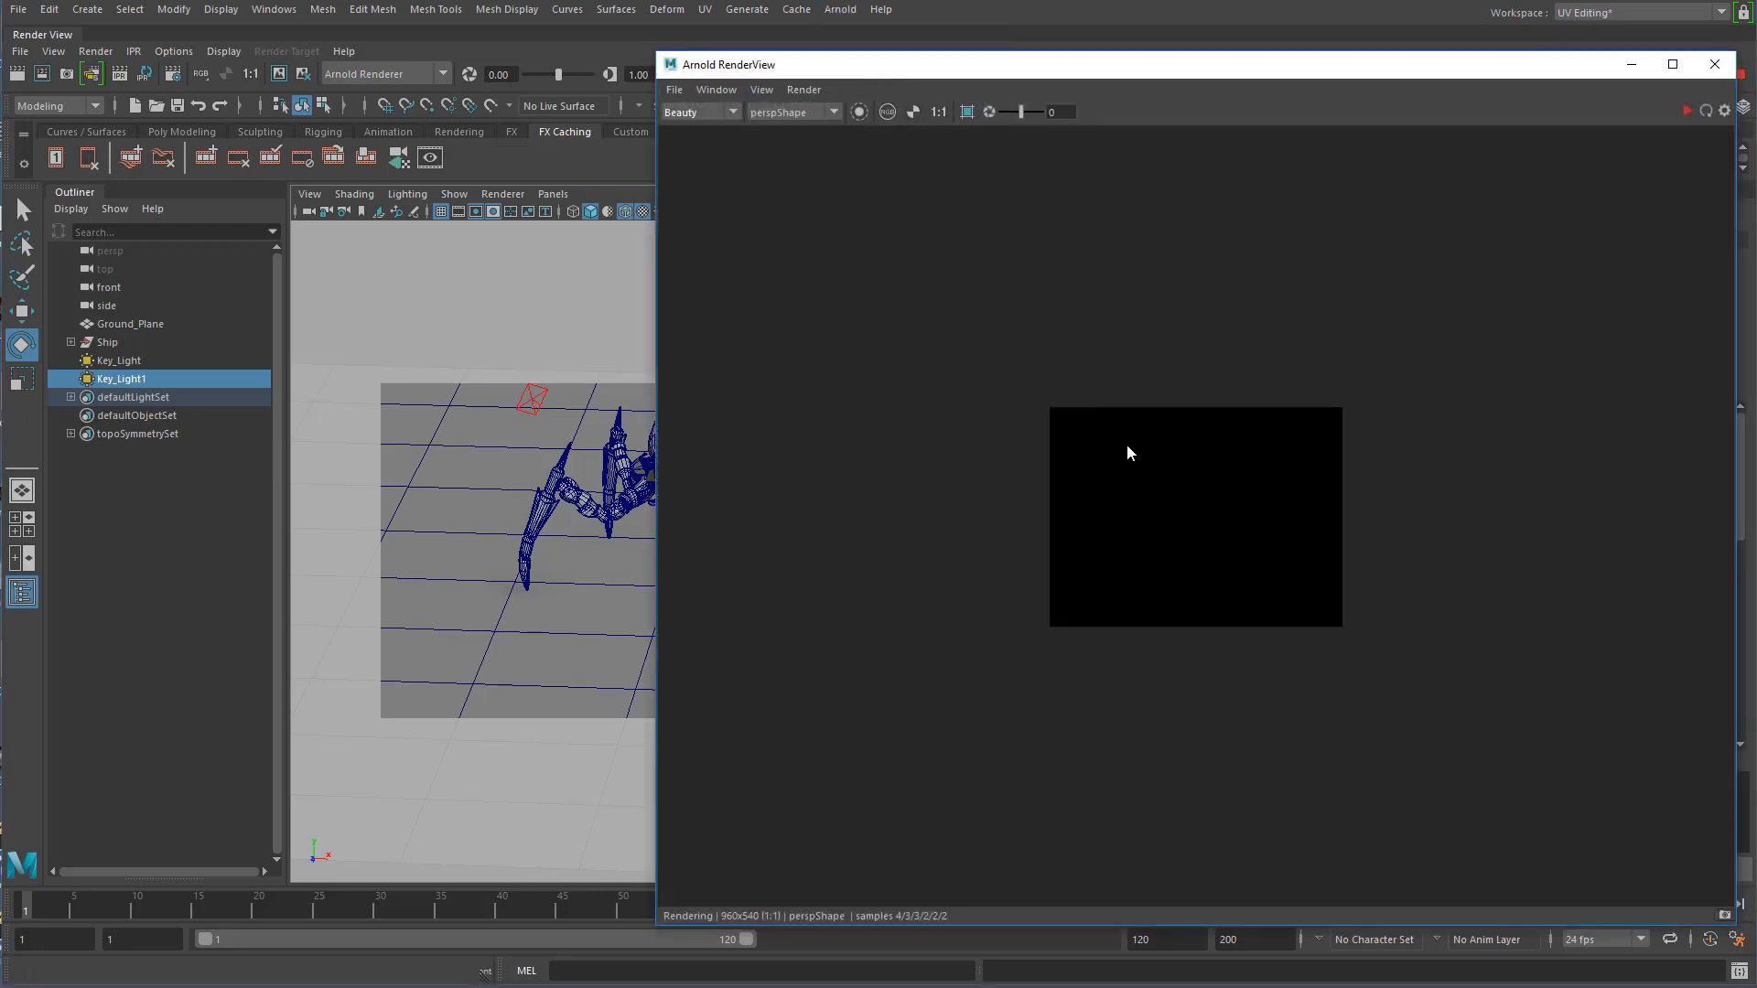
{"action": "scroll", "coordinate": [1080, 414], "scroll_direction": "up", "scroll_amount": 4}
{"action": "left_click_drag", "start_coordinate": [655, 48], "coordinate": [1126, 420]}
{"action": "left_click_drag", "start_coordinate": [1236, 432], "coordinate": [208, 393]}
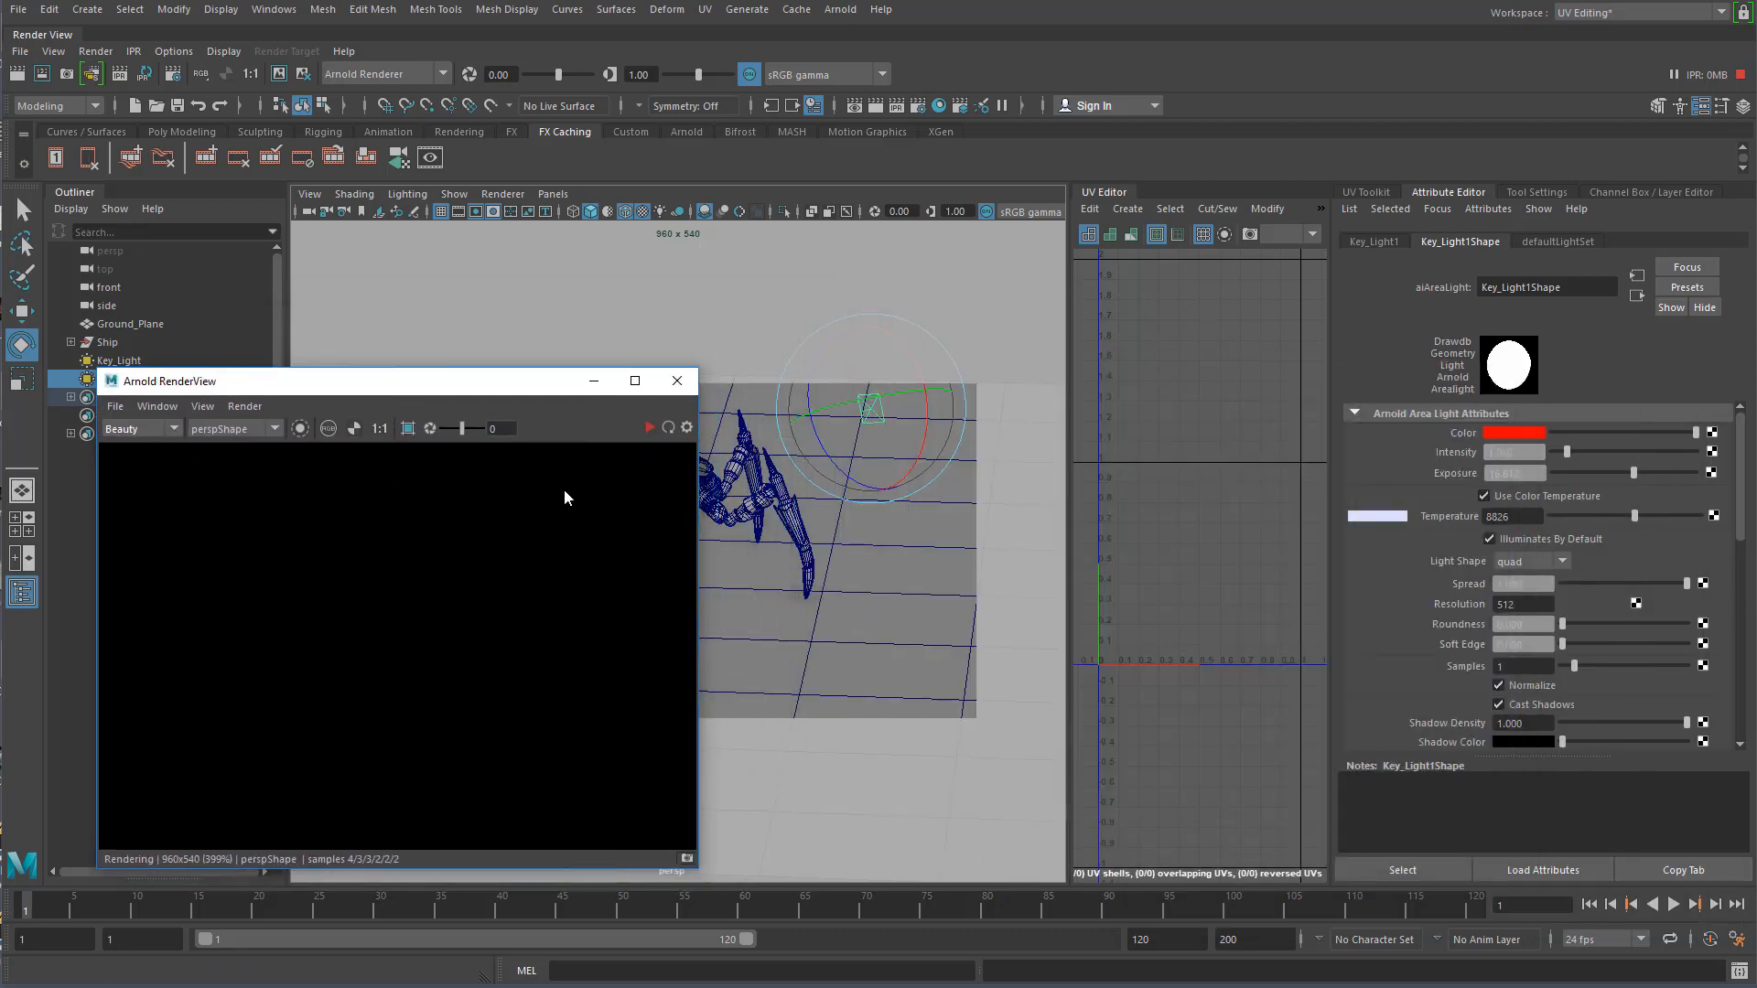
{"action": "left_click", "coordinate": [651, 427]}
{"action": "left_click_drag", "start_coordinate": [527, 387], "coordinate": [497, 423]}
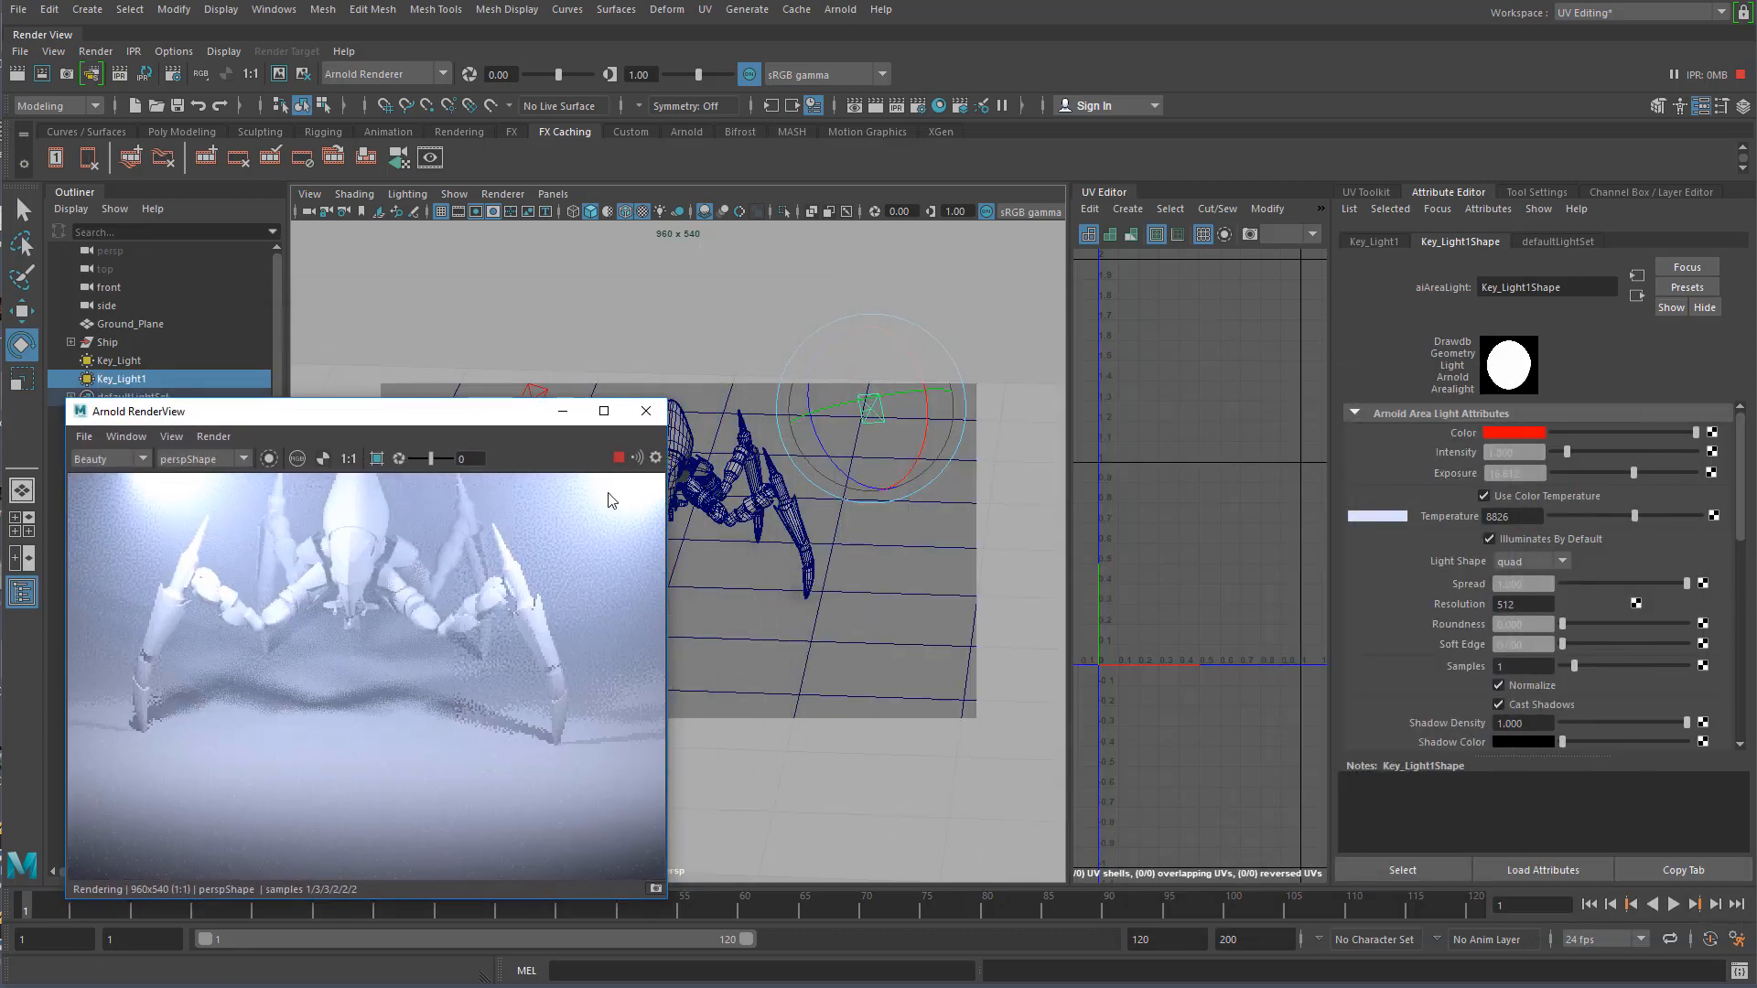
{"action": "mouse_move", "coordinate": [782, 504]}
{"action": "left_mouse_down", "text": "alt"}
{"action": "mouse_move", "coordinate": [778, 466]}
{"action": "mouse_move", "coordinate": [828, 513]}
{"action": "mouse_move", "coordinate": [794, 520]}
{"action": "left_mouse_up", "text": "alt"}
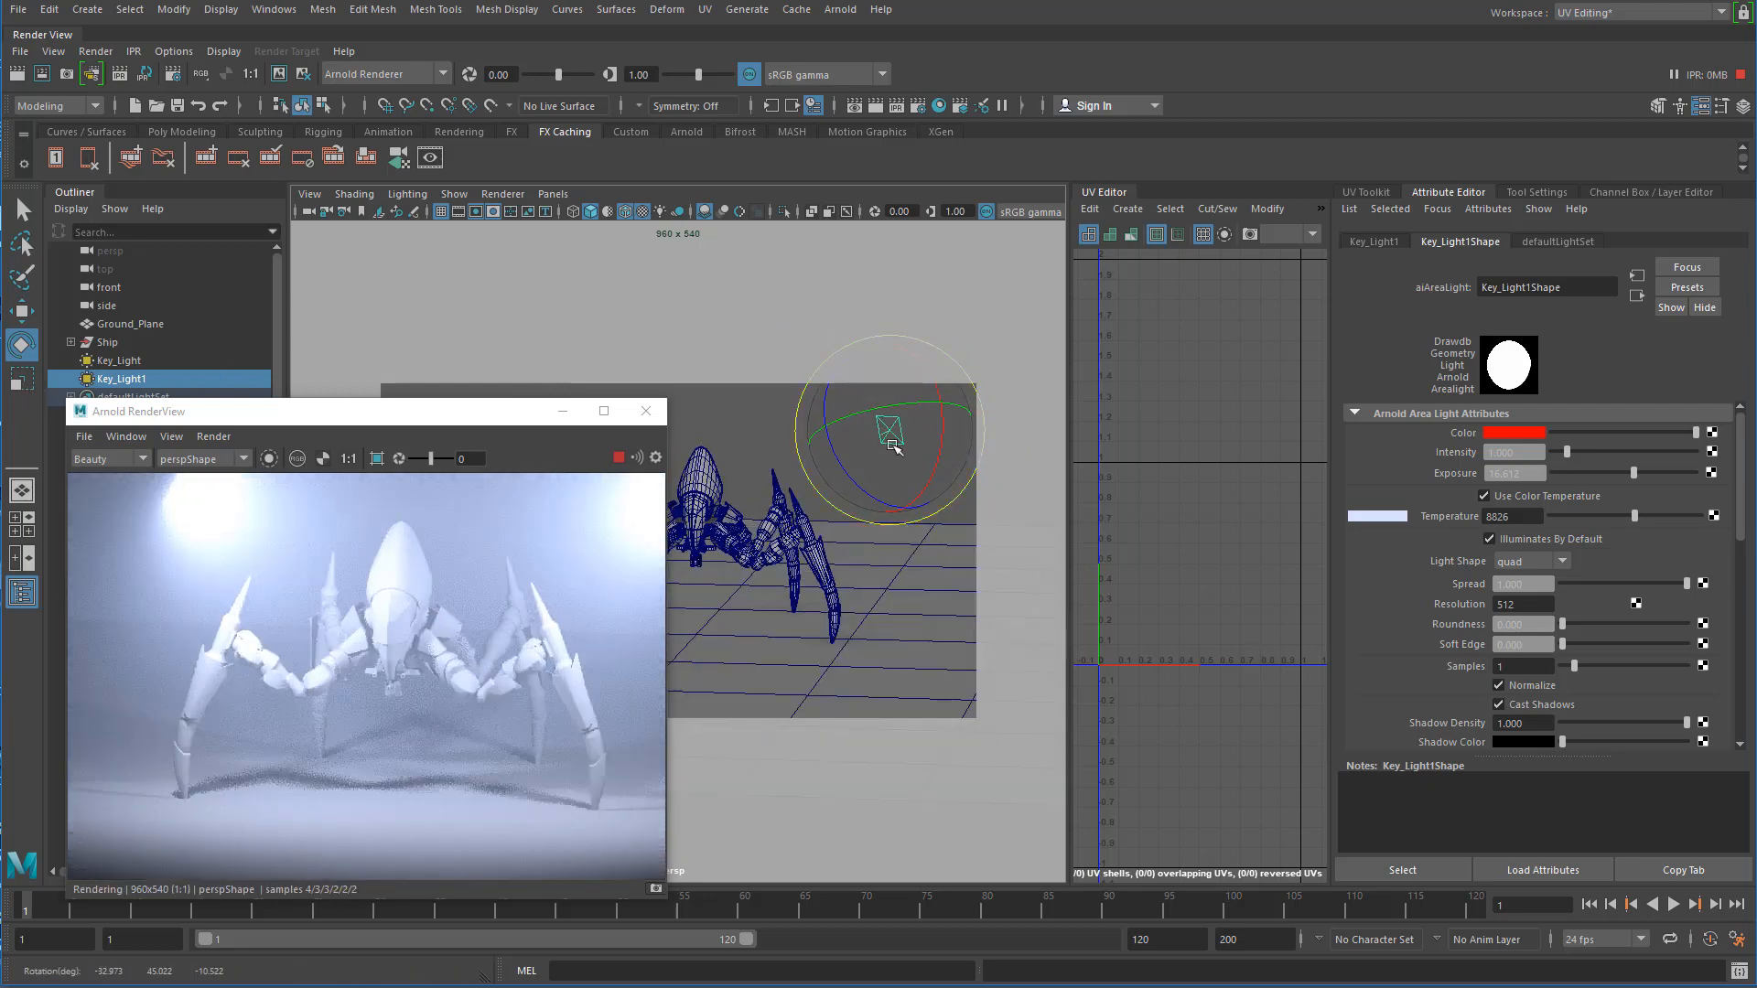
- Lower Key_Light1's exposure slightly below Key_Light's, comparing several levels against the ship's shadowed side in the live render
{"action": "left_click", "coordinate": [783, 335]}
{"action": "left_click", "coordinate": [890, 429]}
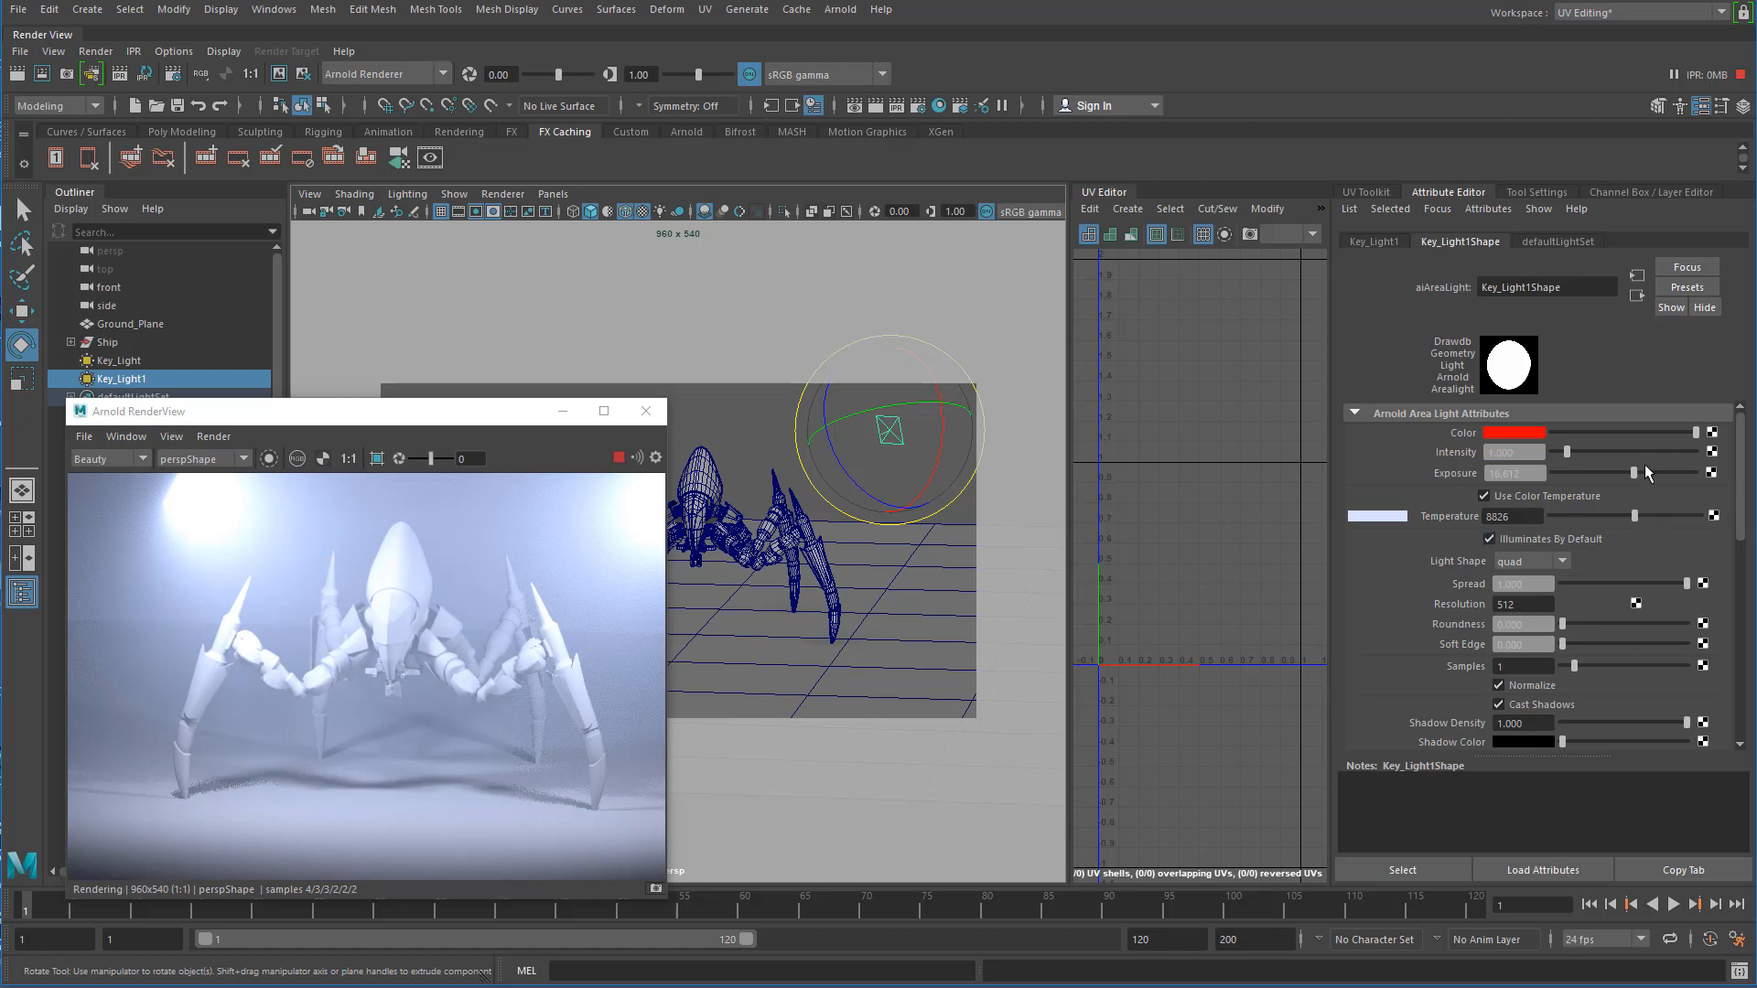
{"action": "left_click_drag", "start_coordinate": [1633, 473], "coordinate": [1508, 485]}
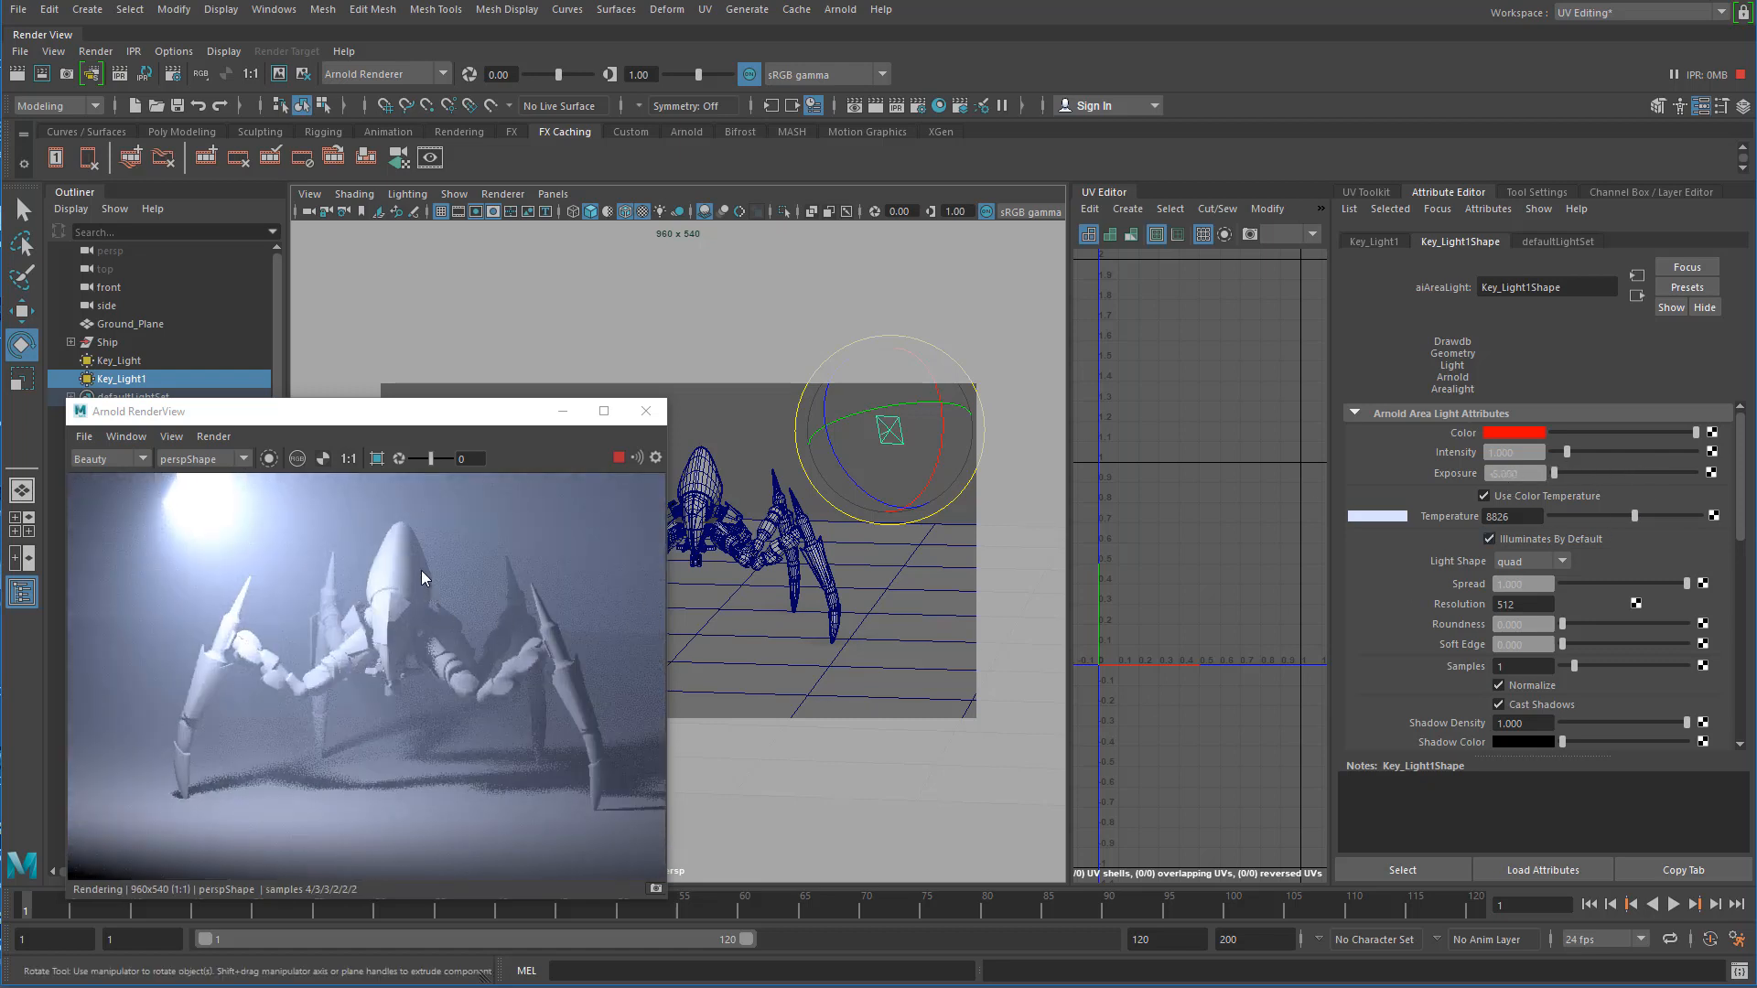
{"action": "left_click_drag", "start_coordinate": [1554, 473], "coordinate": [1591, 477]}
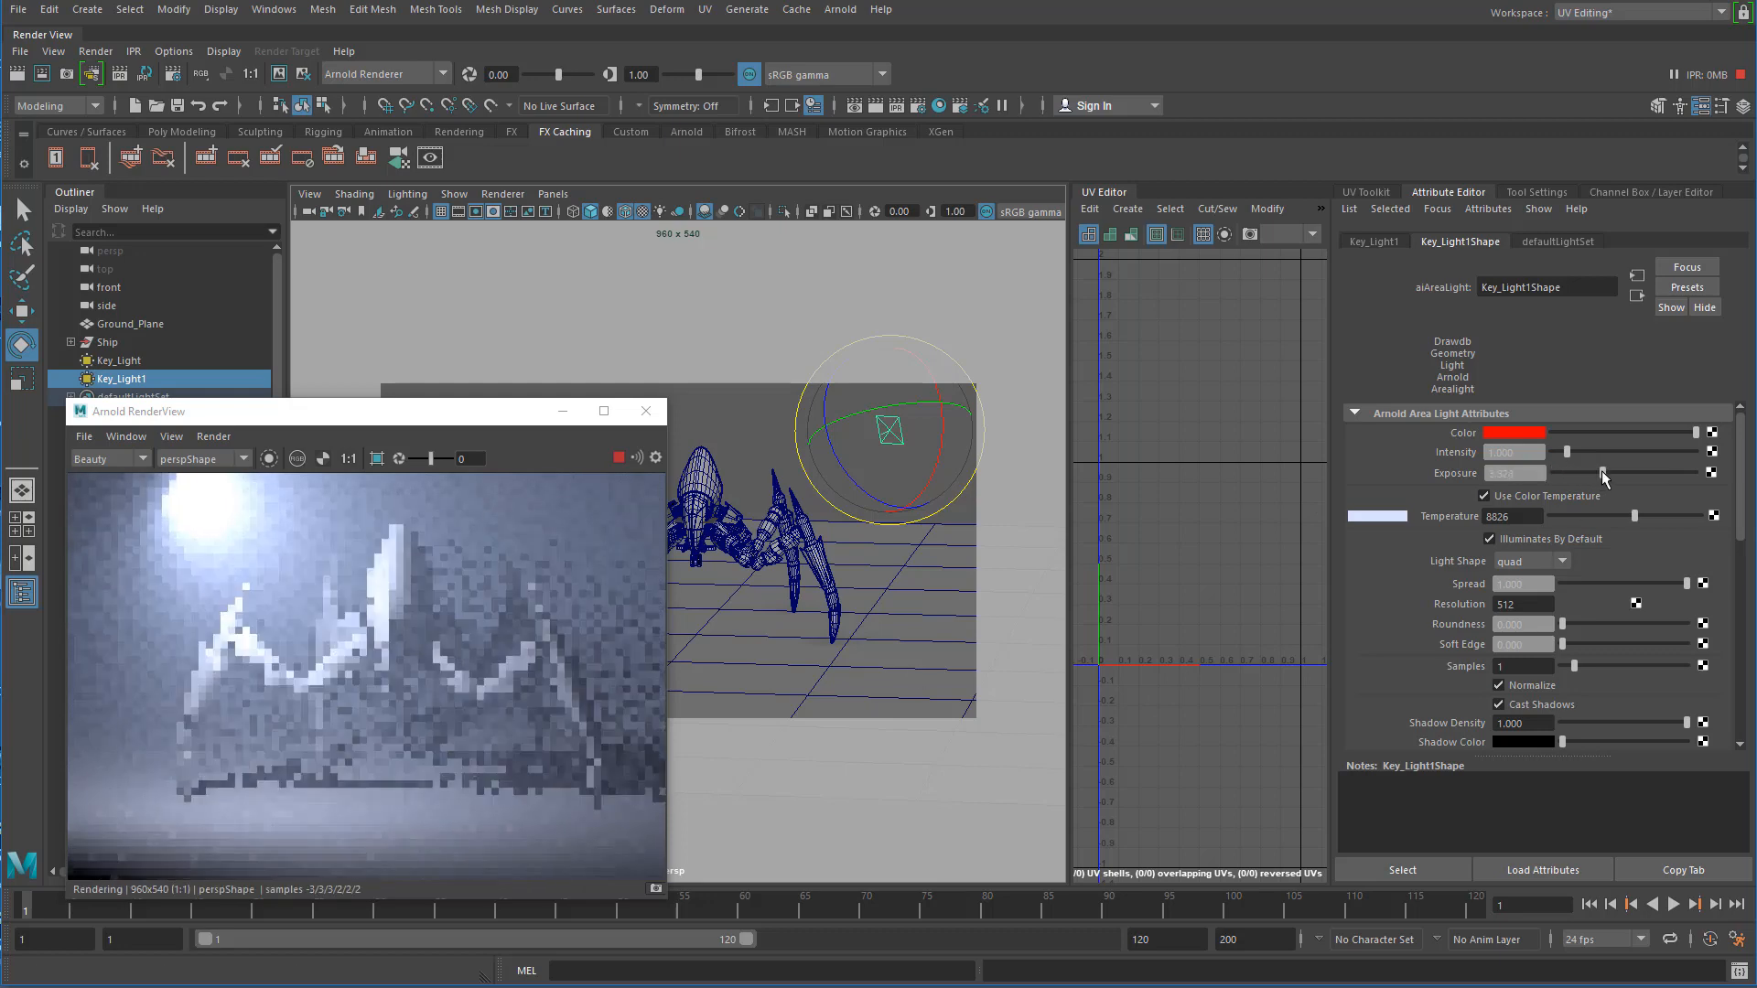
{"action": "left_click_drag", "start_coordinate": [1592, 478], "coordinate": [1630, 473]}
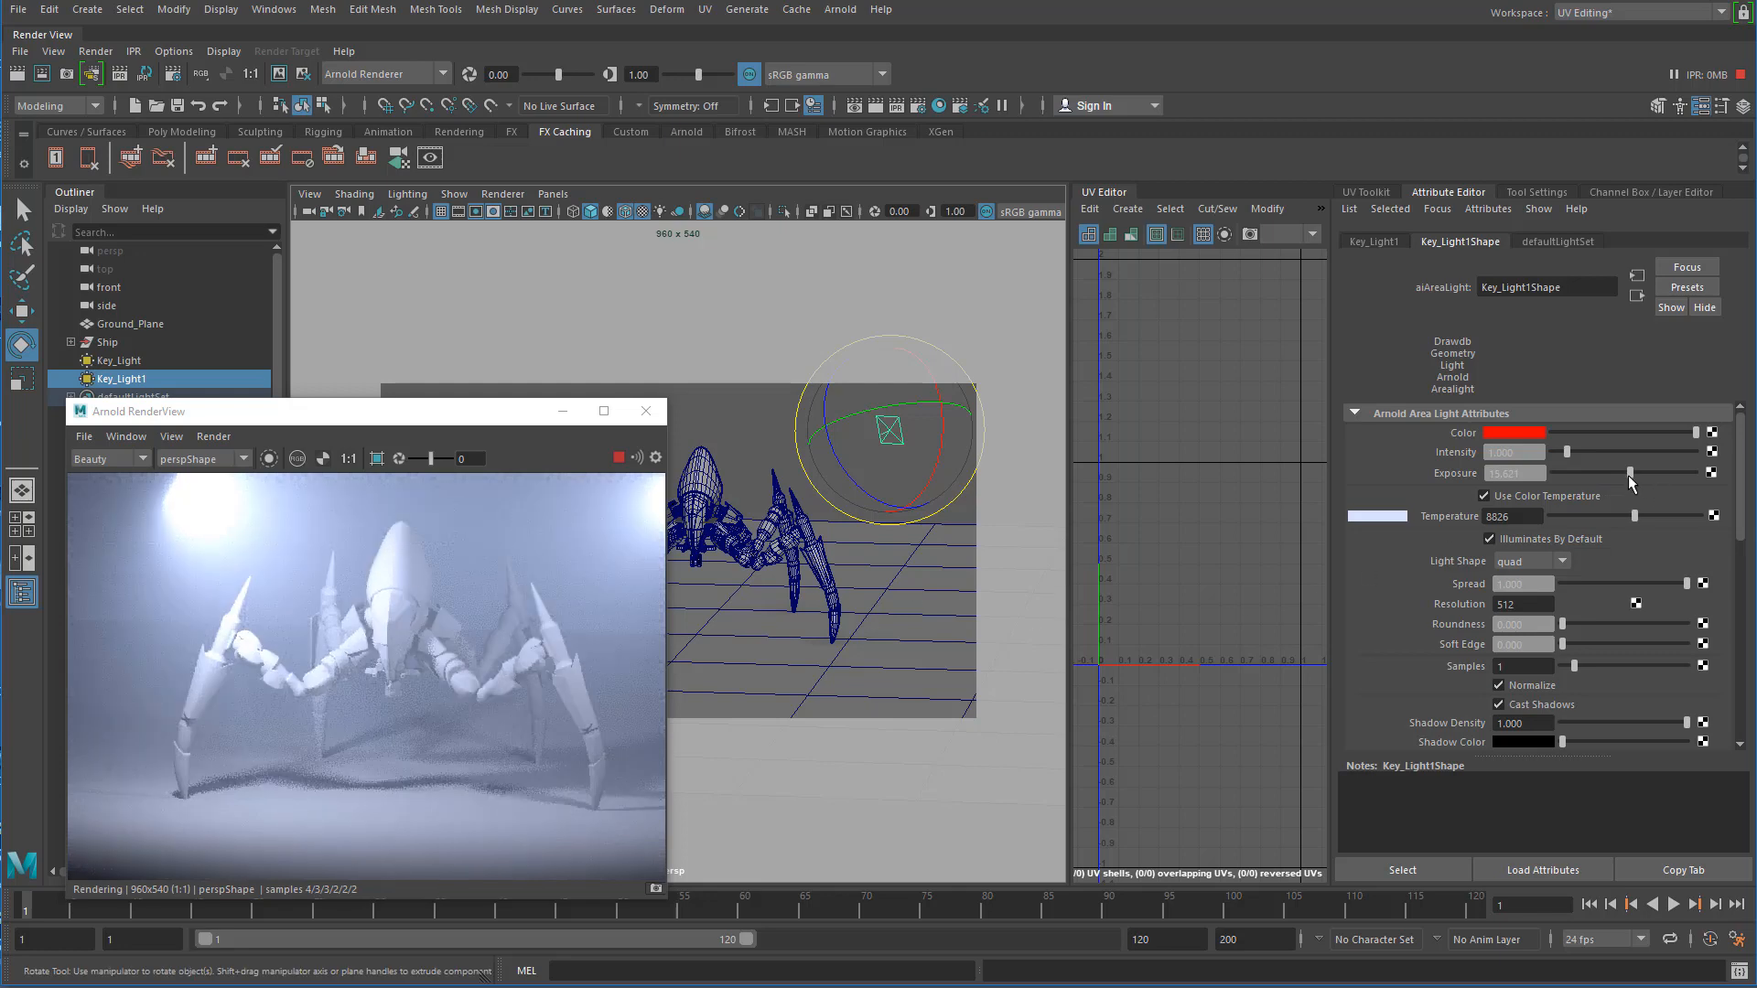
{"action": "left_click_drag", "start_coordinate": [1629, 475], "coordinate": [1622, 475]}
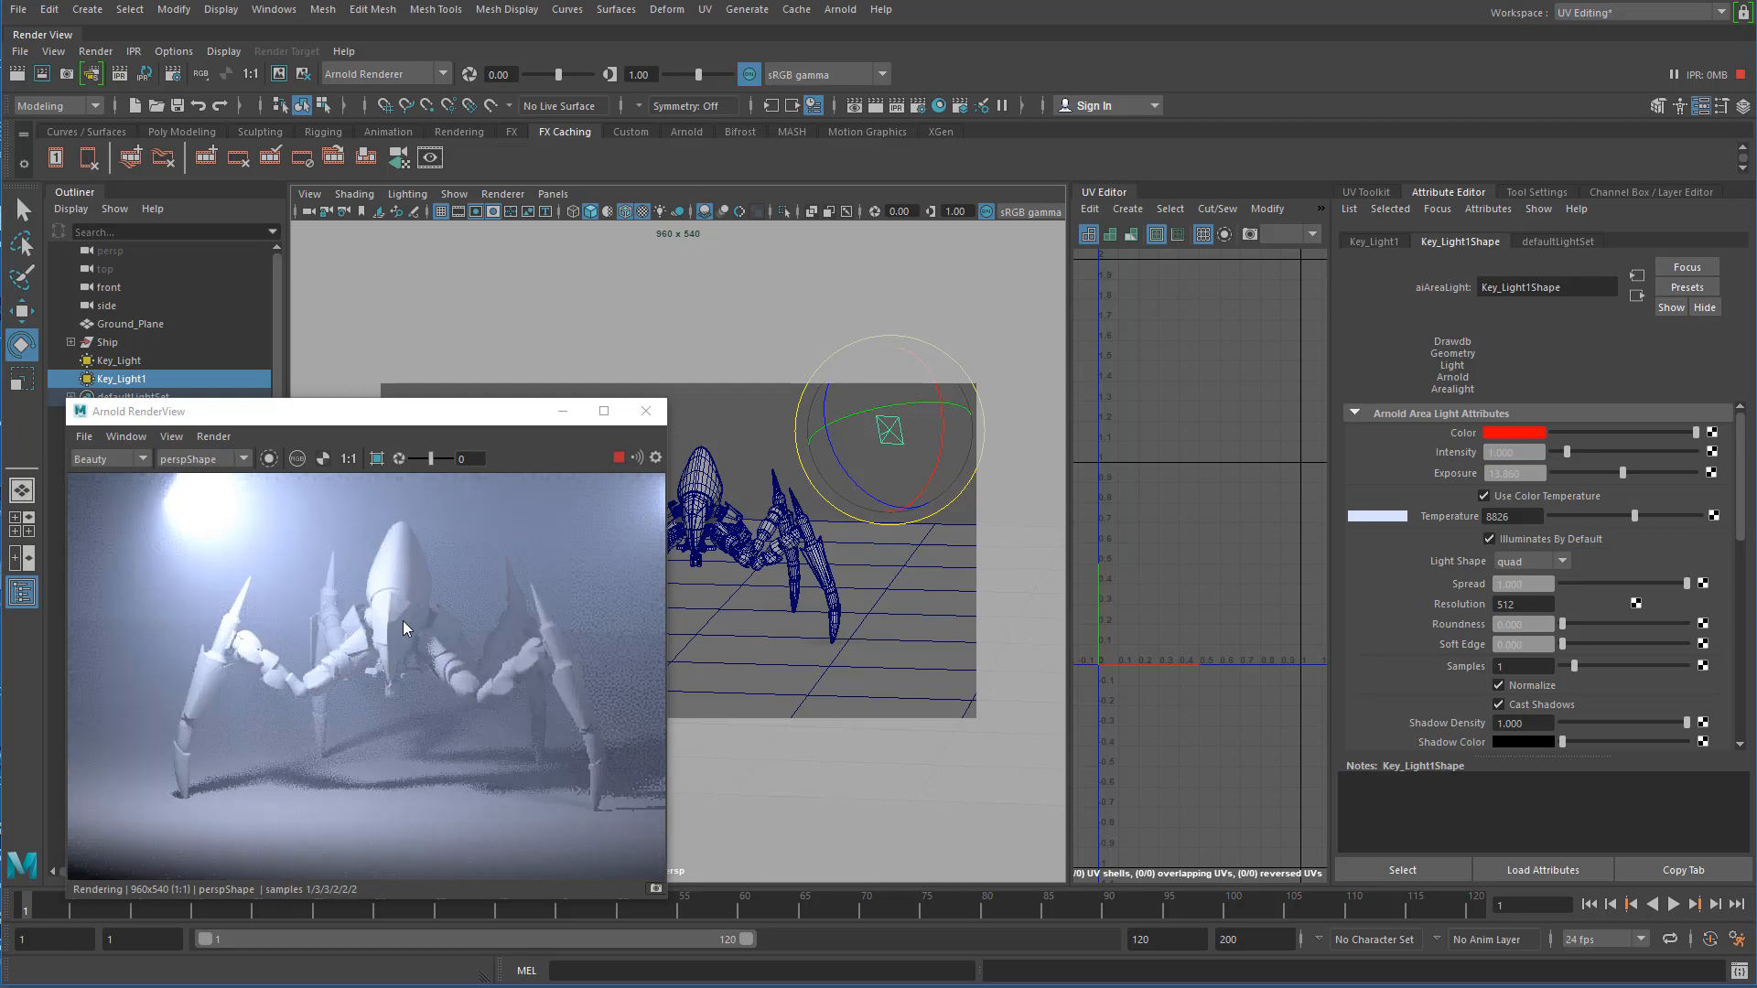
{"action": "left_click_drag", "start_coordinate": [1623, 474], "coordinate": [1628, 475]}
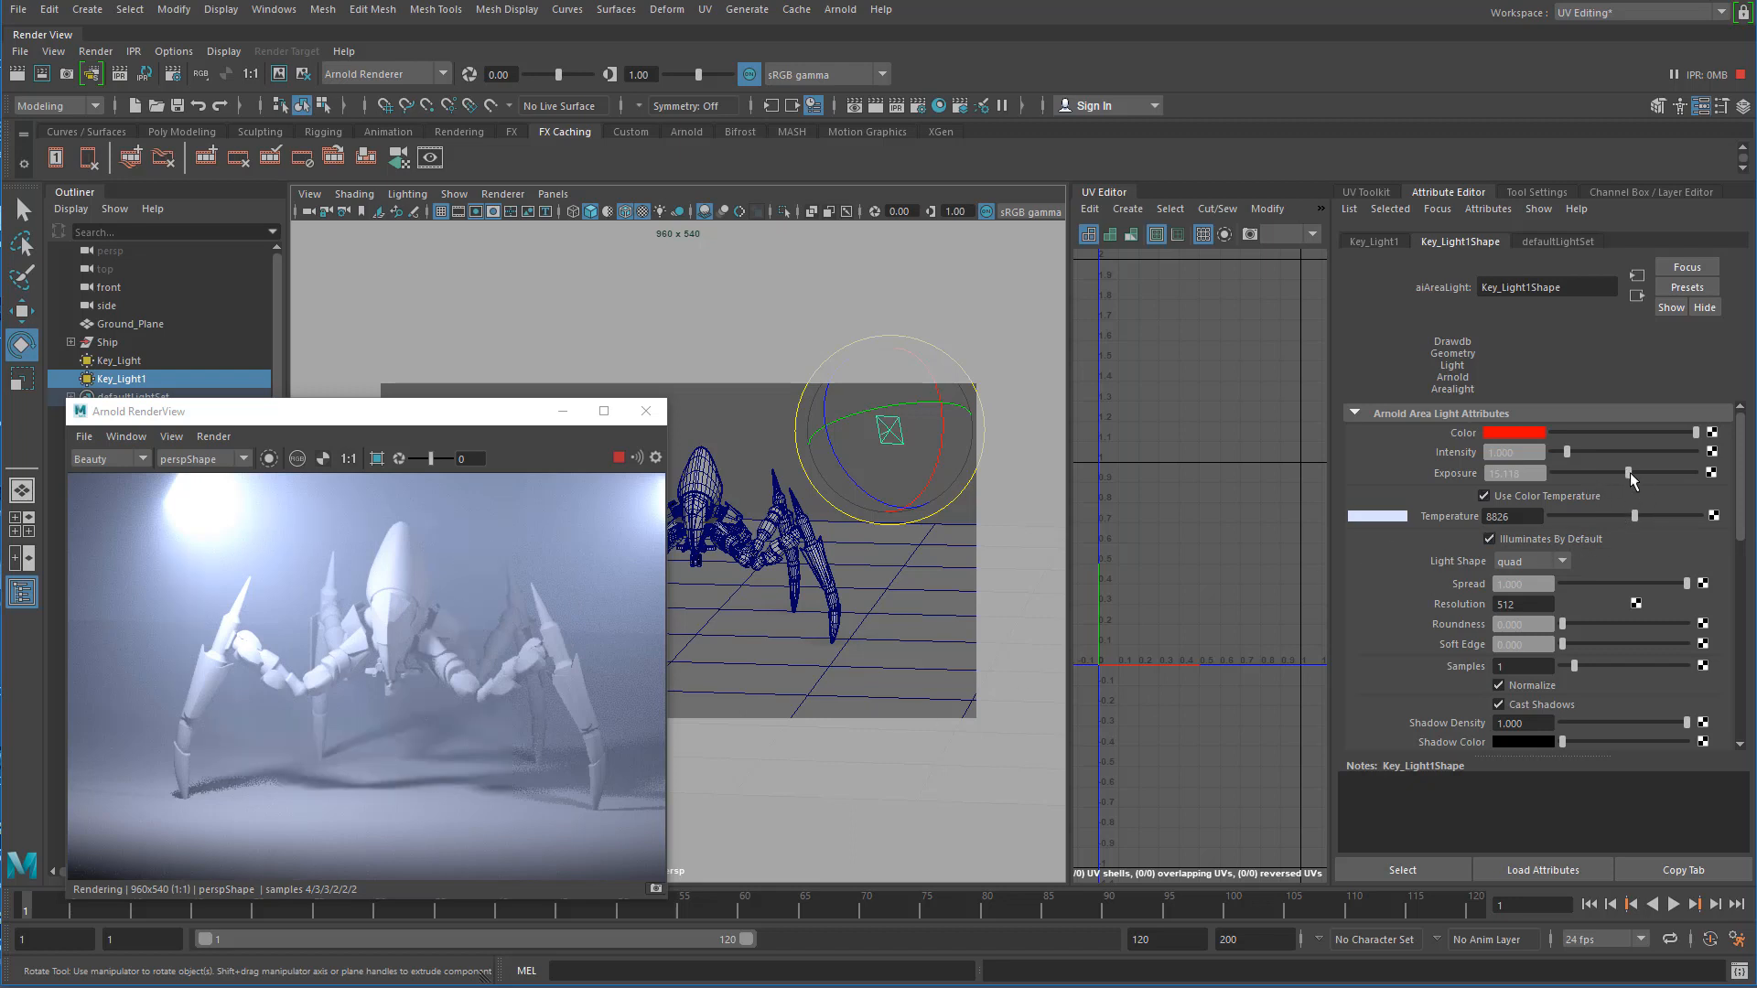
{"action": "left_click_drag", "start_coordinate": [1629, 472], "coordinate": [1616, 476]}
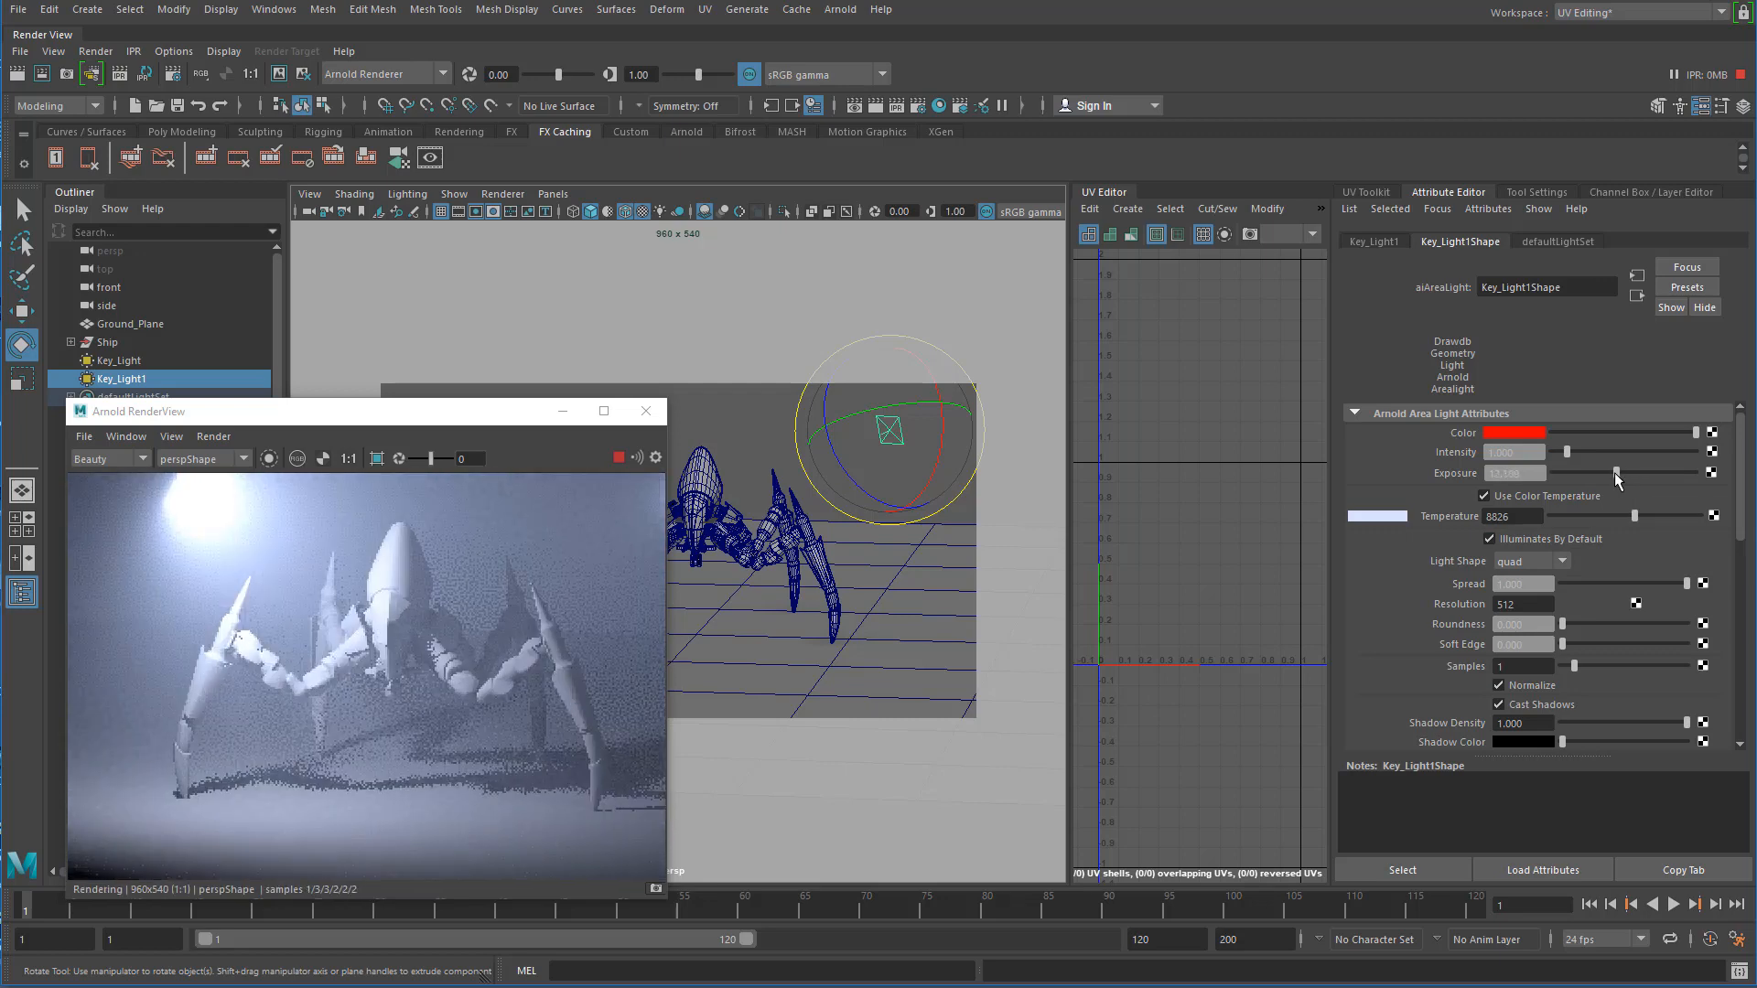
{"action": "left_click_drag", "start_coordinate": [1617, 475], "coordinate": [1621, 474]}
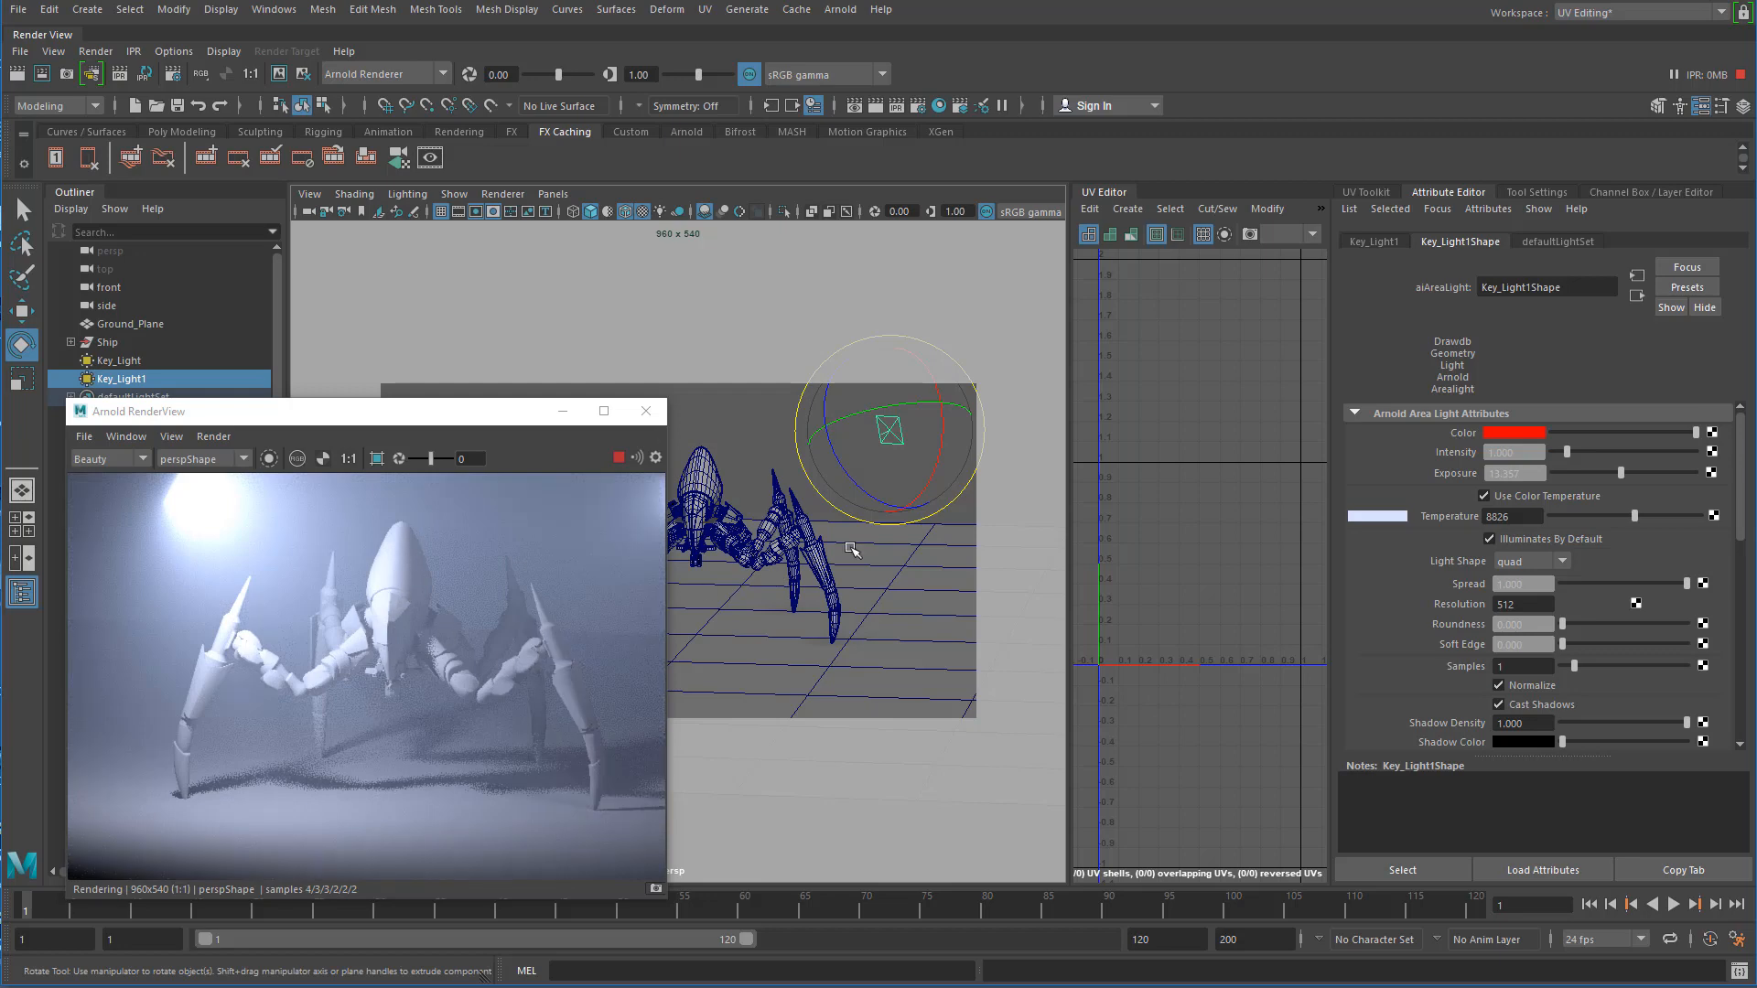
- Examine the two-light setup and the ship's shadows in the live render from several camera angles
{"action": "left_click_drag", "start_coordinate": [795, 485], "coordinate": [955, 552], "text": "alt"}
{"action": "left_click_drag", "start_coordinate": [744, 560], "coordinate": [943, 547], "text": "alt"}
{"action": "right_click_drag", "start_coordinate": [741, 504], "coordinate": [676, 492], "text": "alt"}
{"action": "left_click_drag", "start_coordinate": [789, 549], "coordinate": [835, 549], "text": "alt"}
{"action": "right_click_drag", "start_coordinate": [755, 540], "coordinate": [796, 546], "text": "alt"}
{"action": "middle_click_drag", "start_coordinate": [789, 545], "coordinate": [775, 512], "text": "alt"}
{"action": "left_click_drag", "start_coordinate": [775, 512], "coordinate": [504, 681], "text": "alt"}
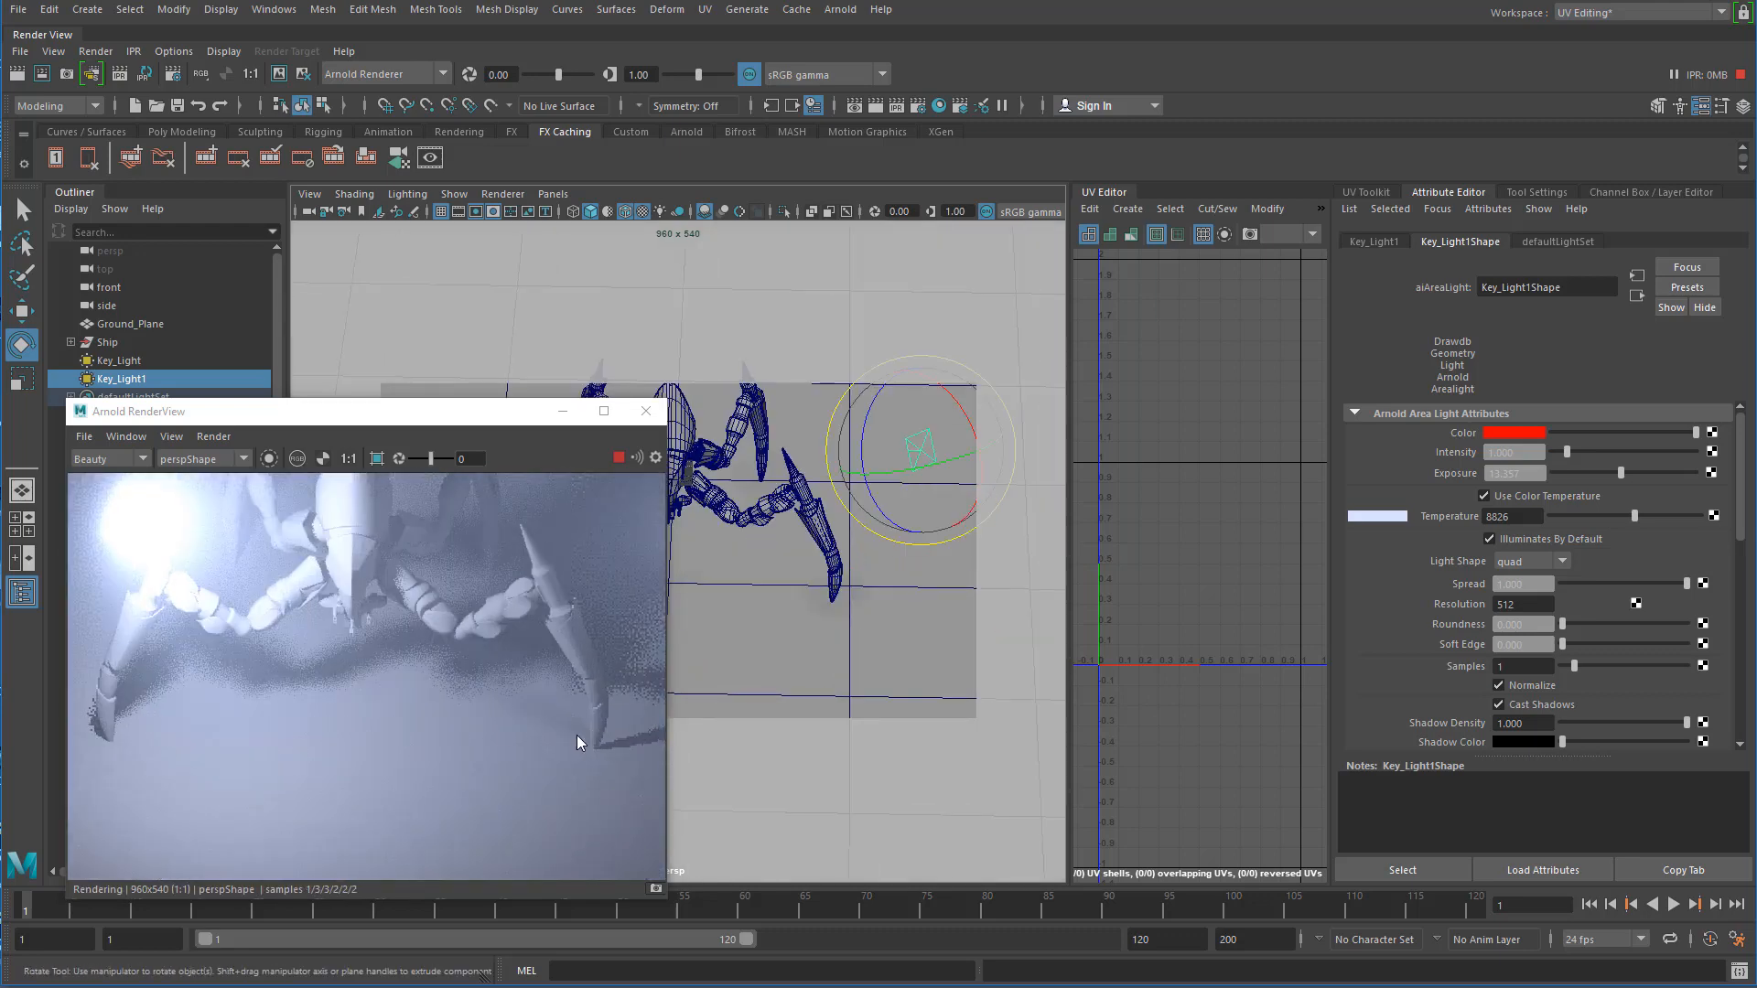
{"action": "left_click_drag", "start_coordinate": [797, 575], "coordinate": [767, 488], "text": "alt"}
{"action": "middle_click_drag", "start_coordinate": [773, 563], "coordinate": [819, 561], "text": "alt"}
- Save the scene to the existing Alien_Ship.mb file
{"action": "key", "text": "r"}
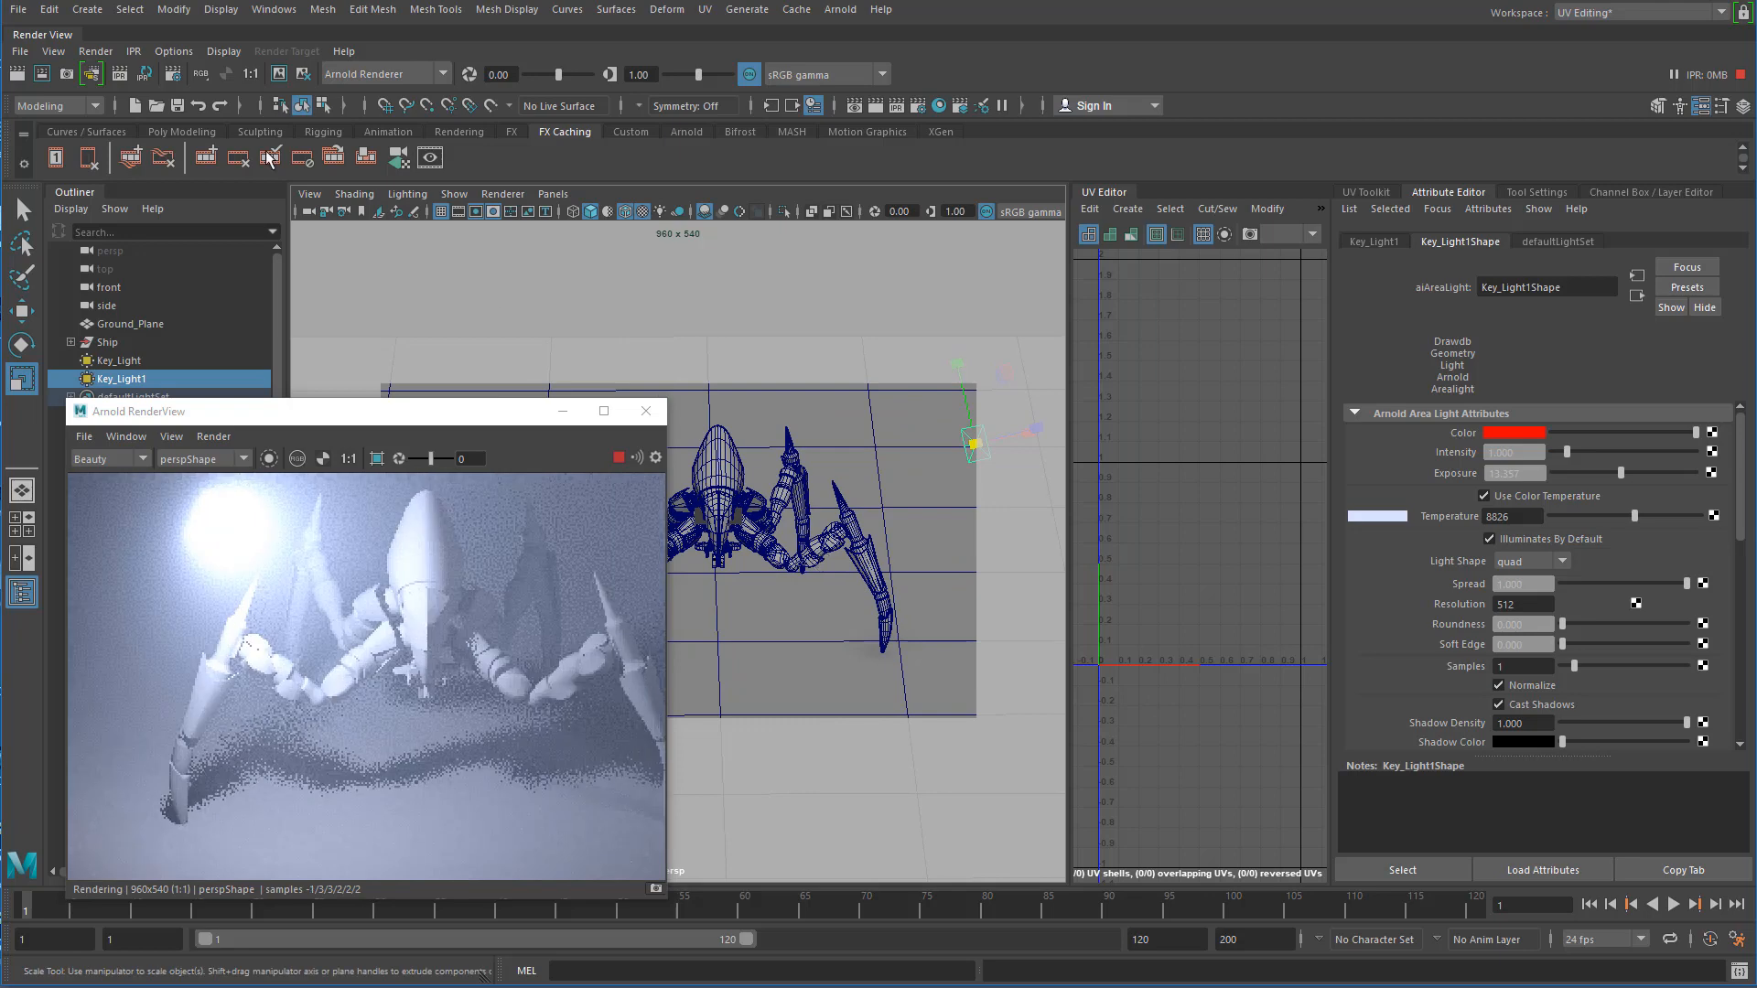
{"action": "left_click", "coordinate": [18, 9]}
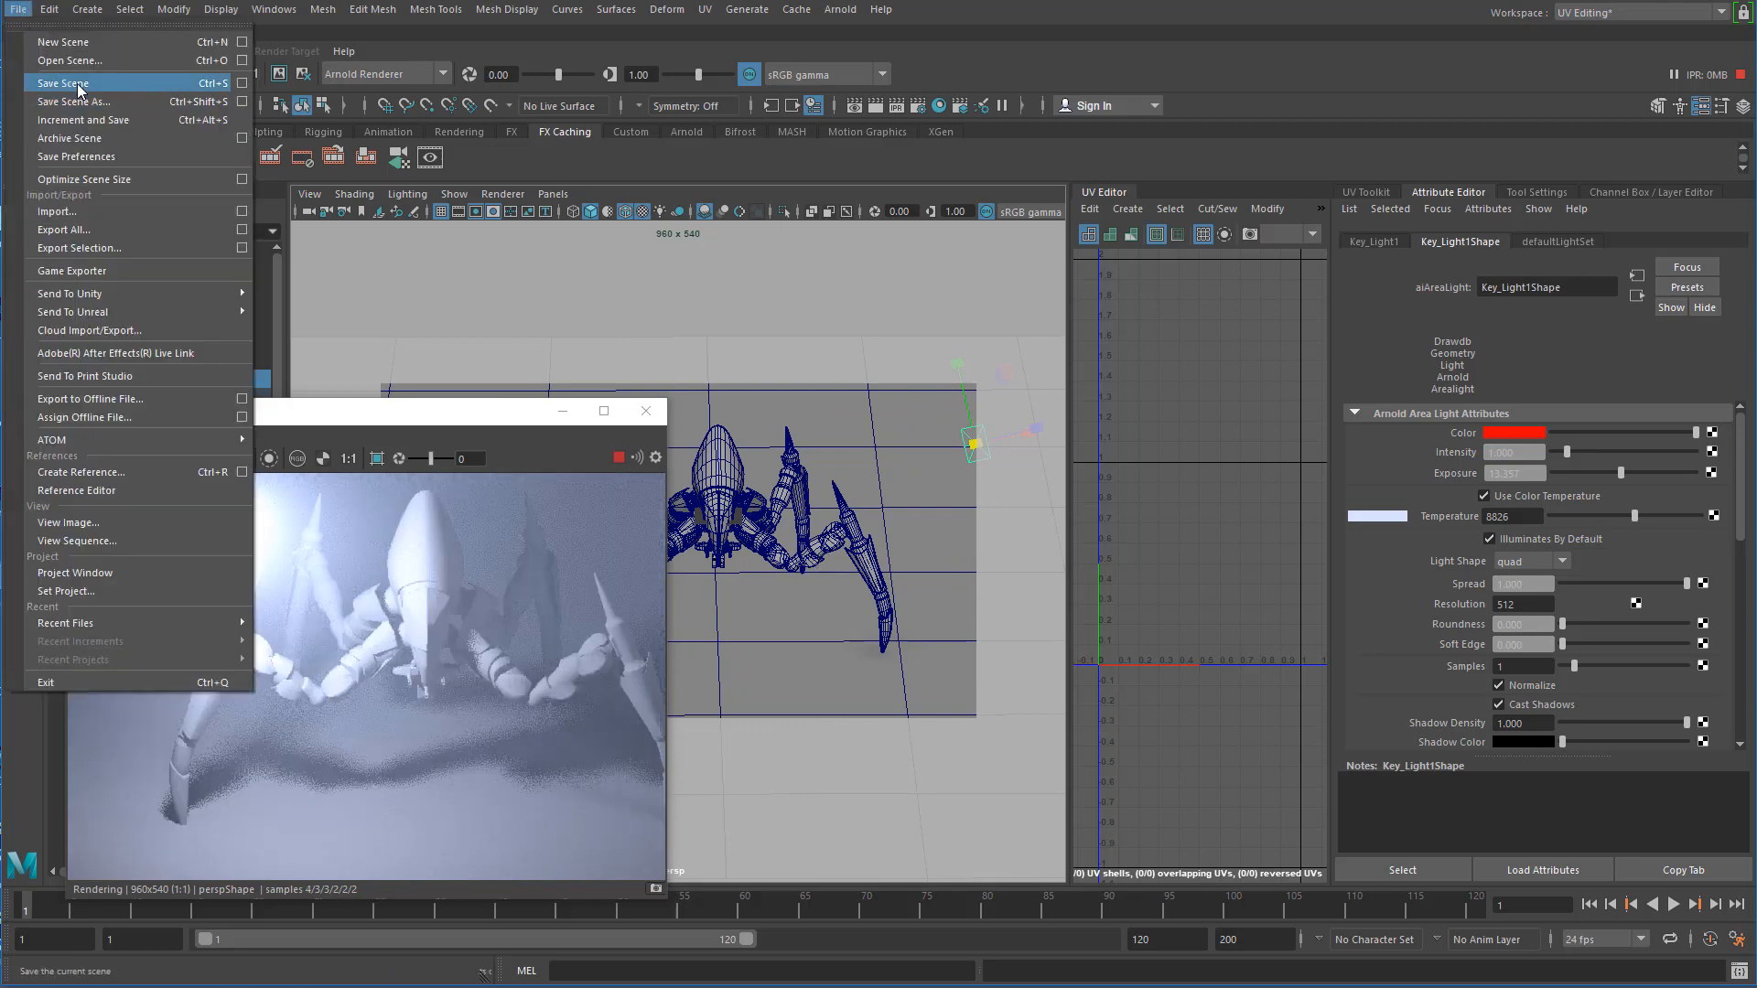
{"action": "left_click", "coordinate": [66, 82]}
{"action": "left_click", "coordinate": [1097, 492]}
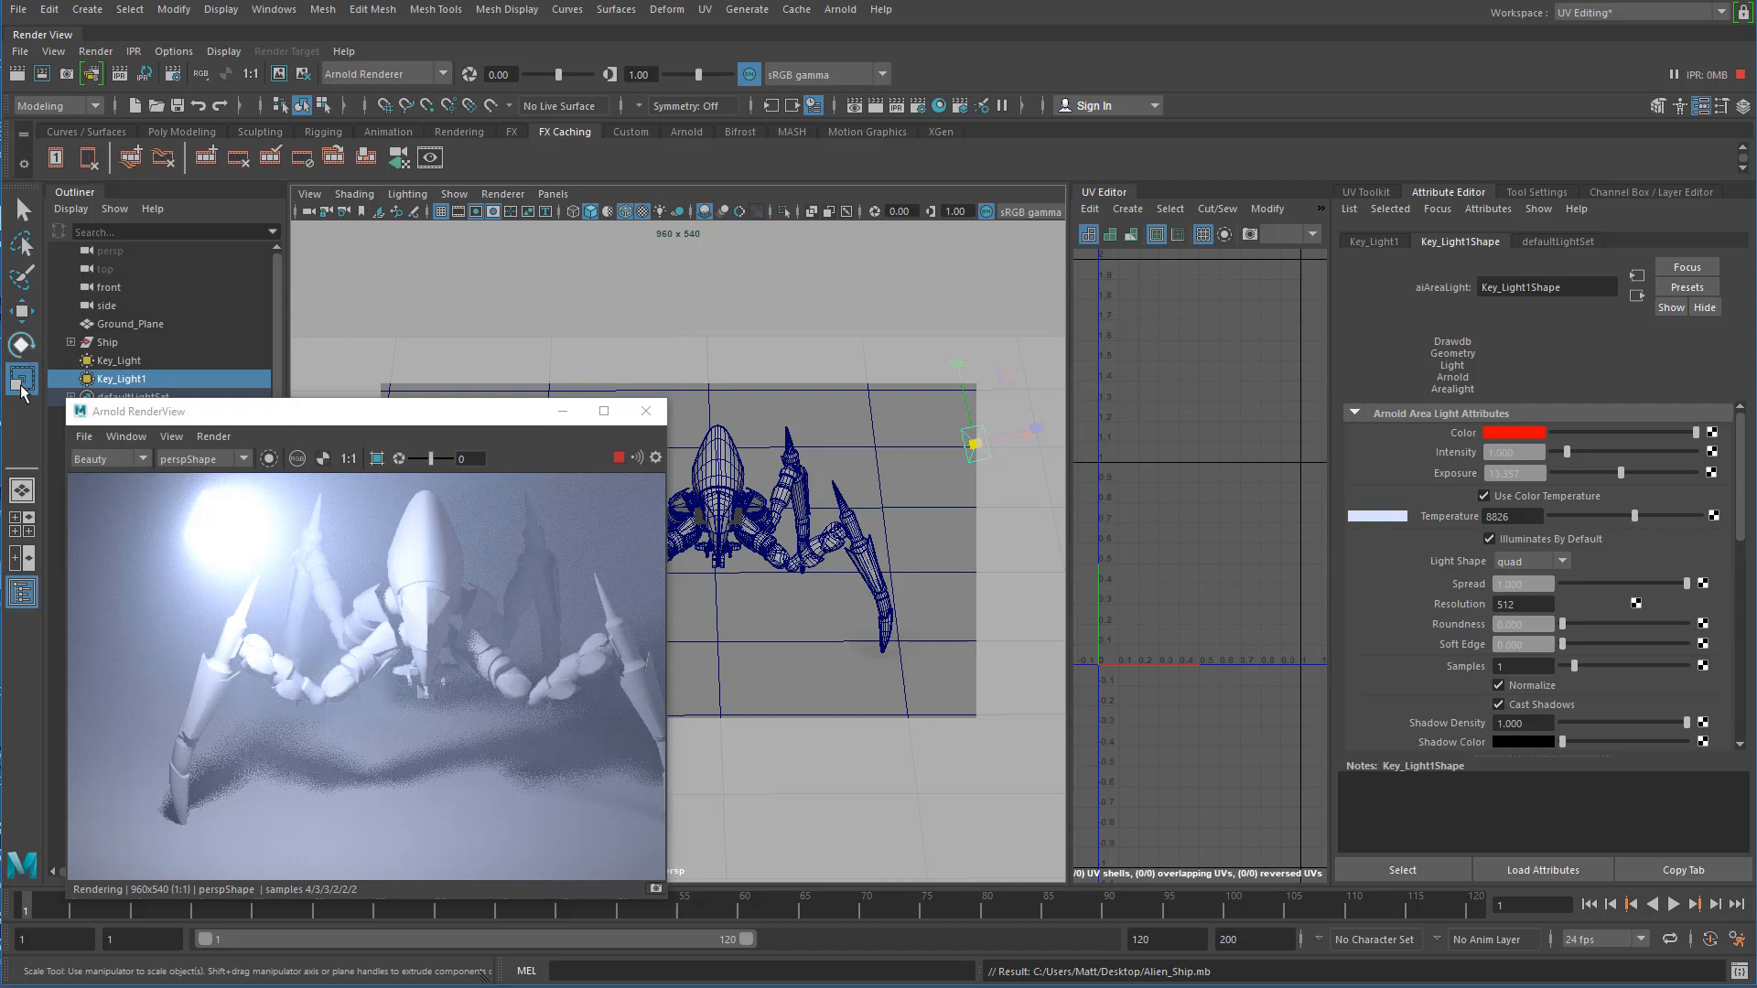
{"action": "key", "text": "e"}
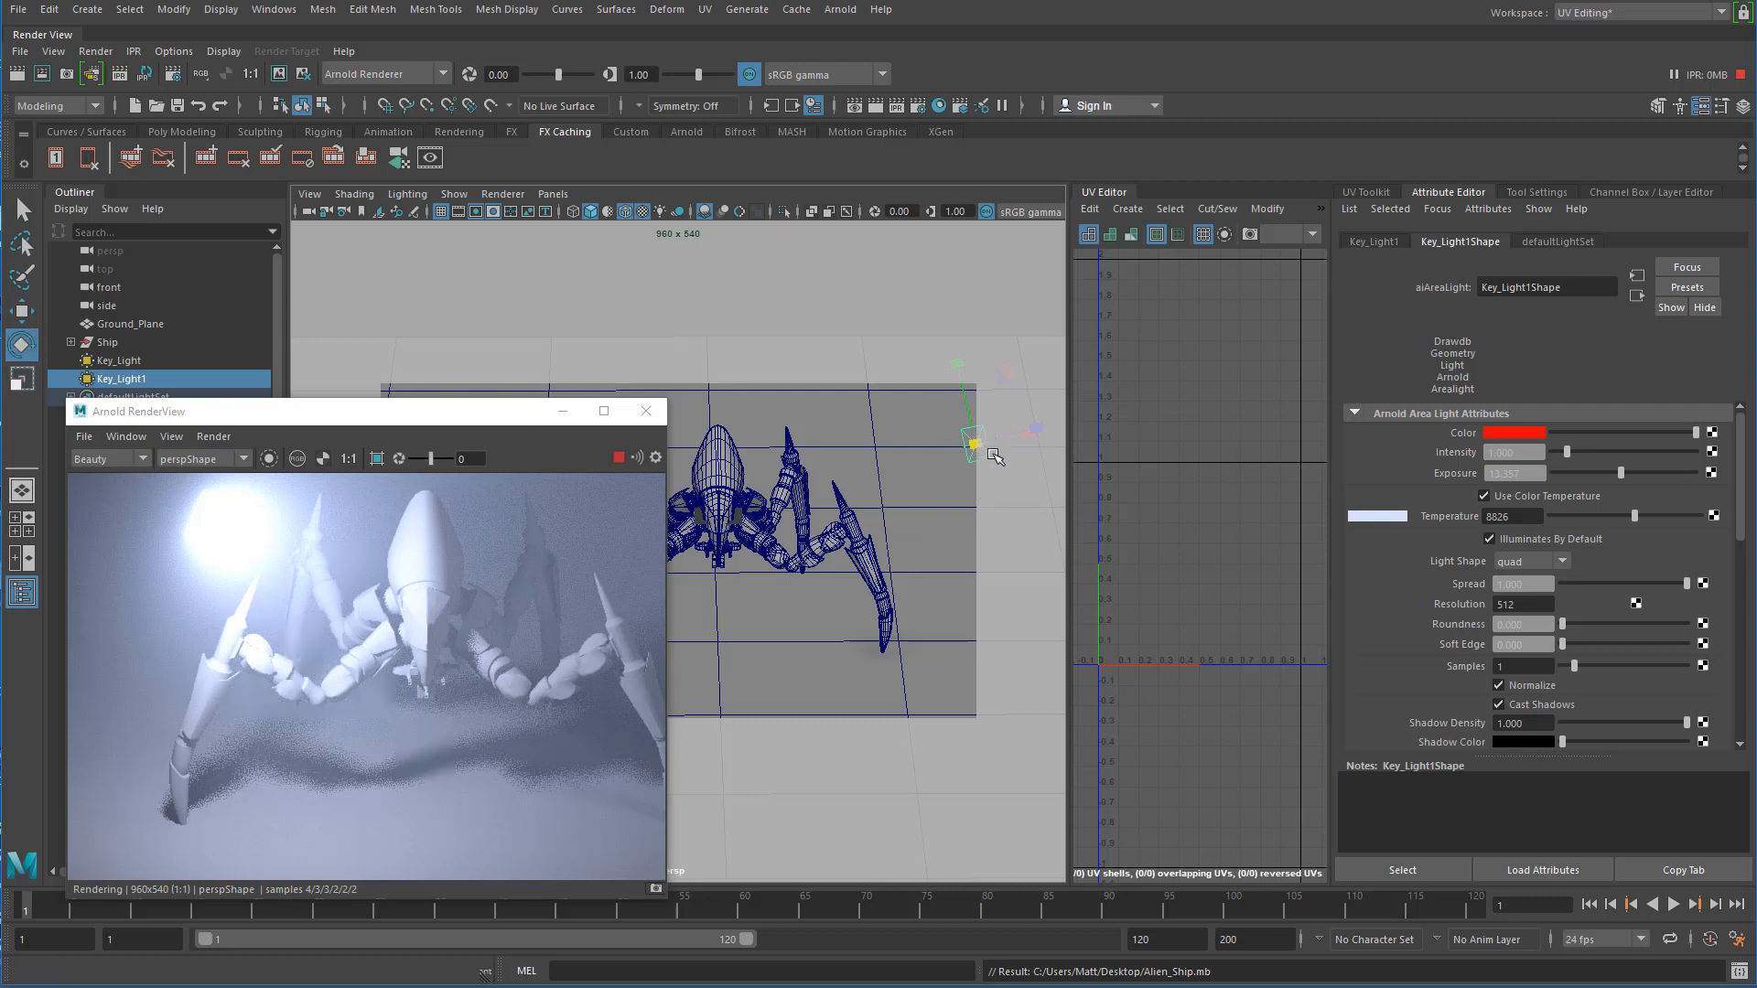
{"action": "left_click_drag", "start_coordinate": [1031, 431], "coordinate": [1047, 430]}
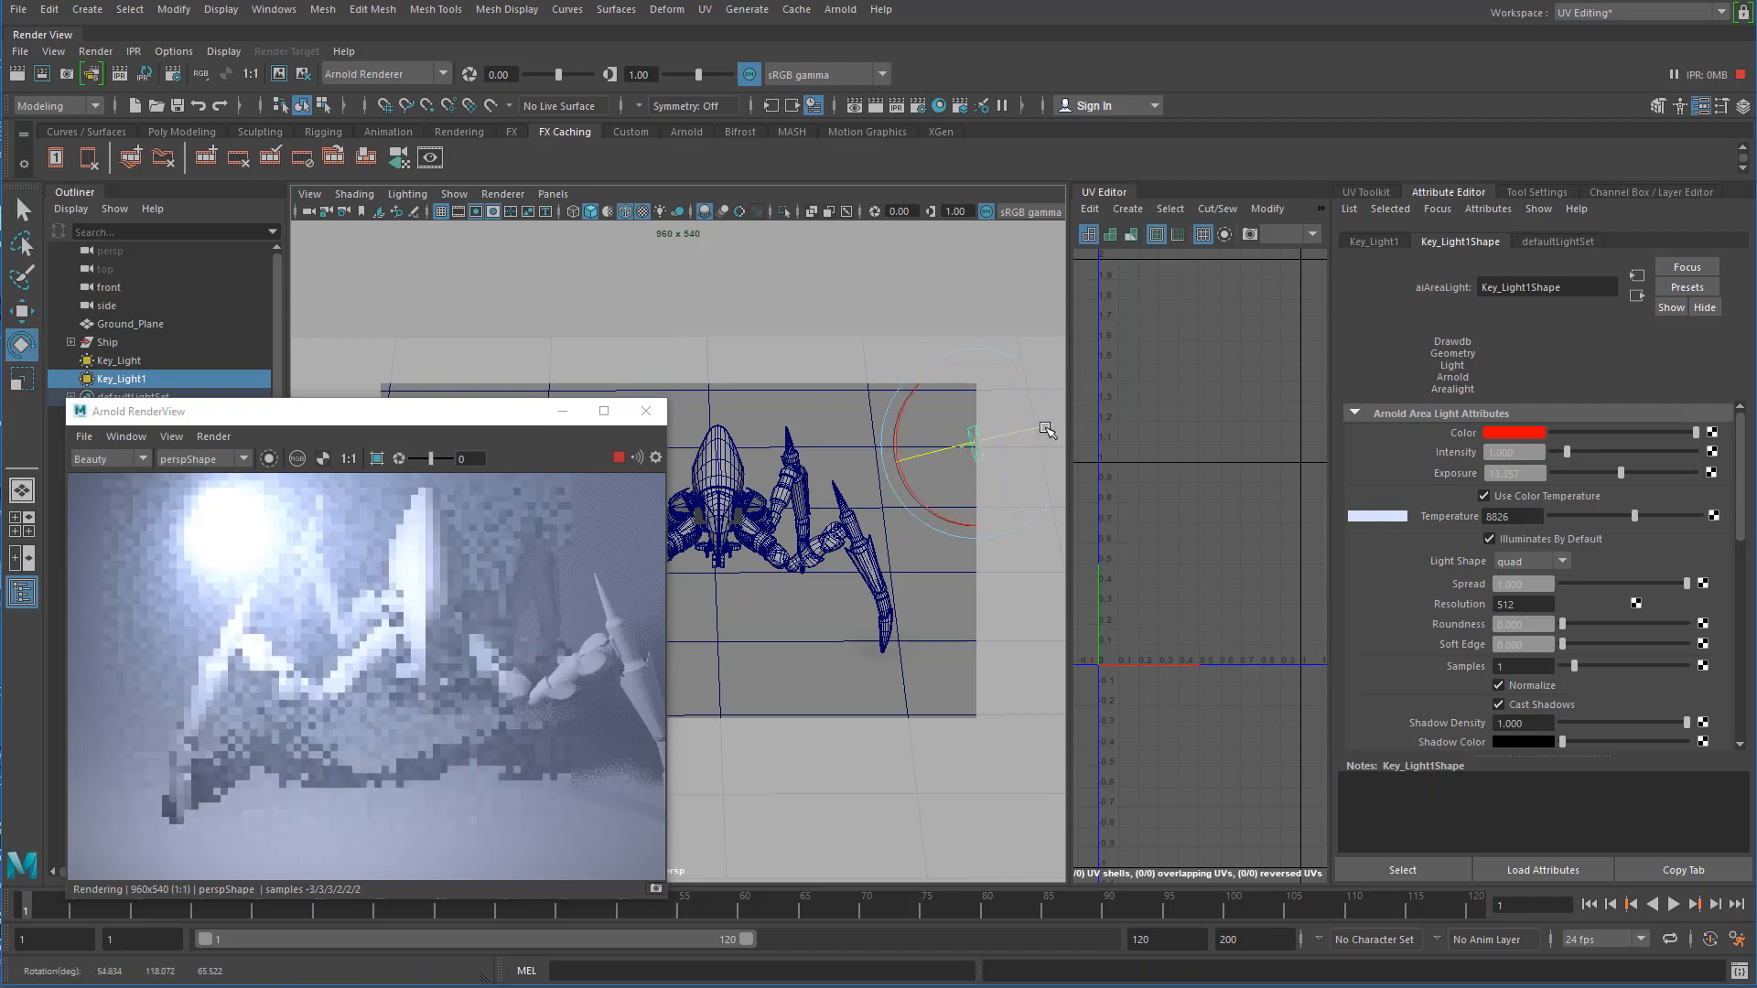
{"action": "key", "text": "ctrl+z"}
- Scale Key_Light1 up uniformly to several times its size and frame the ship from a low front angle
{"action": "left_click", "coordinate": [22, 379]}
{"action": "left_click_drag", "start_coordinate": [988, 445], "coordinate": [1130, 412]}
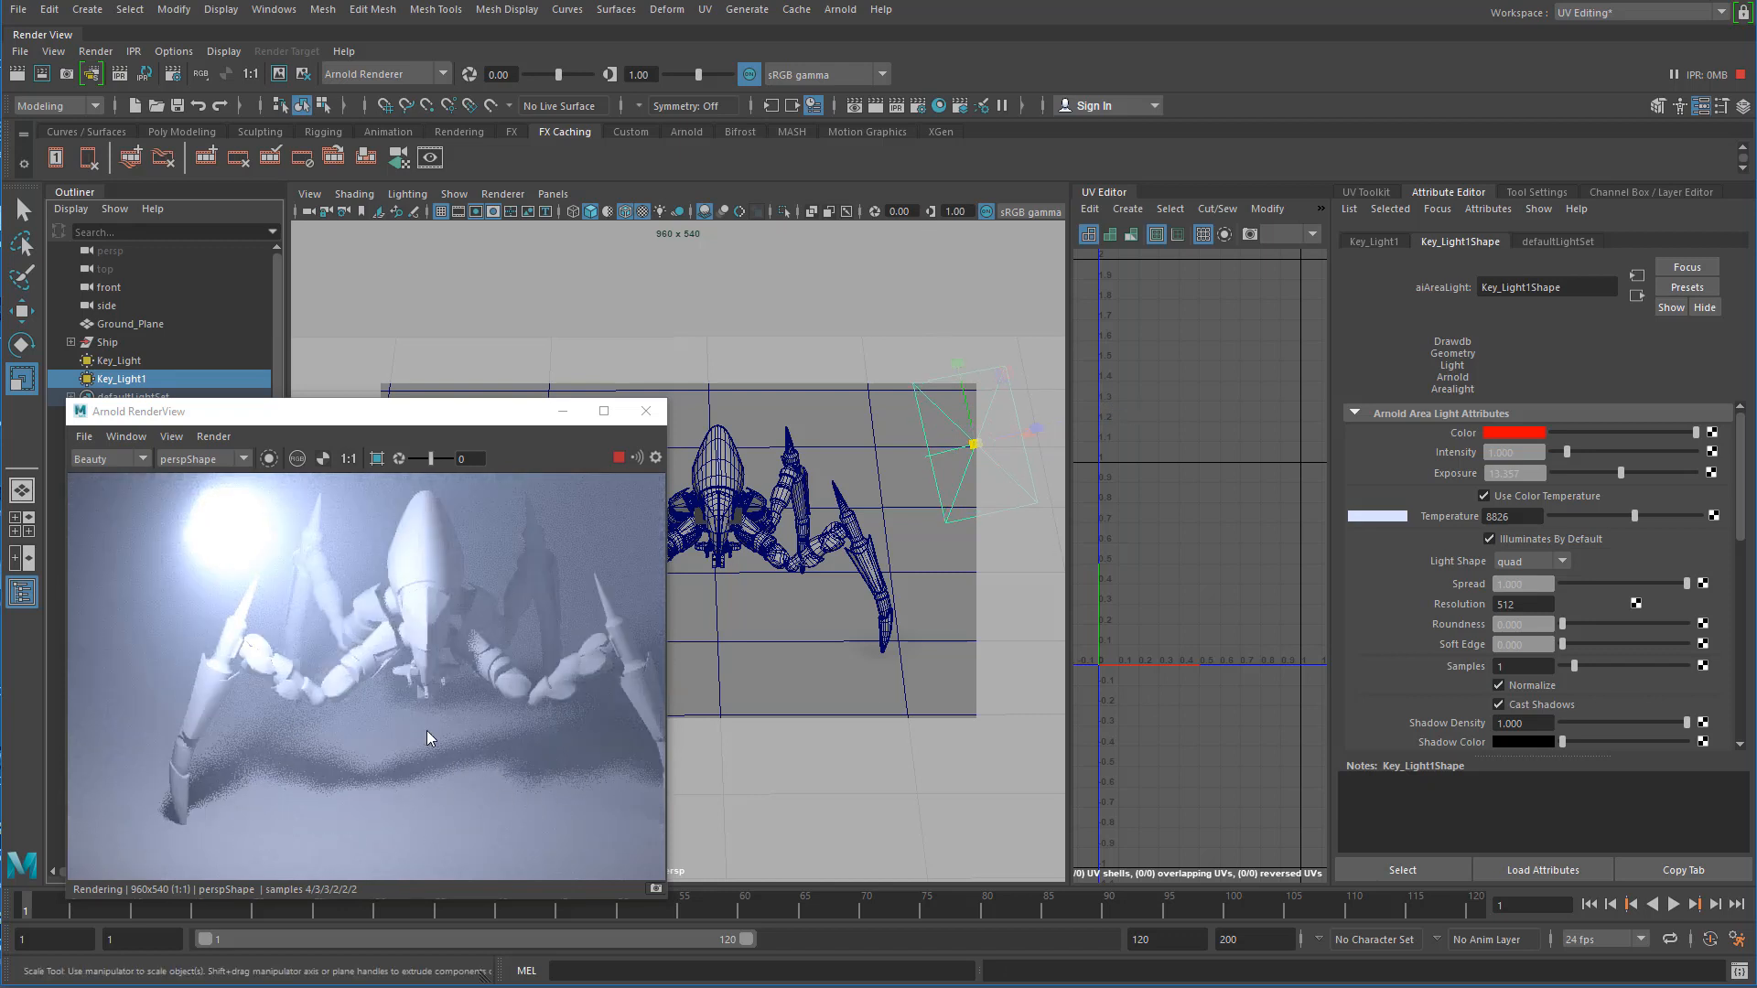
{"action": "left_click_drag", "start_coordinate": [828, 627], "coordinate": [797, 551], "text": "alt"}
{"action": "middle_click_drag", "start_coordinate": [797, 551], "coordinate": [797, 553], "text": "alt"}
{"action": "mouse_move", "coordinate": [798, 560]}
{"action": "left_mouse_down", "text": "alt"}
{"action": "mouse_move", "coordinate": [815, 595]}
{"action": "mouse_move", "coordinate": [817, 560]}
{"action": "left_mouse_up", "text": "alt"}
{"action": "middle_click_drag", "start_coordinate": [816, 560], "coordinate": [821, 574], "text": "alt"}
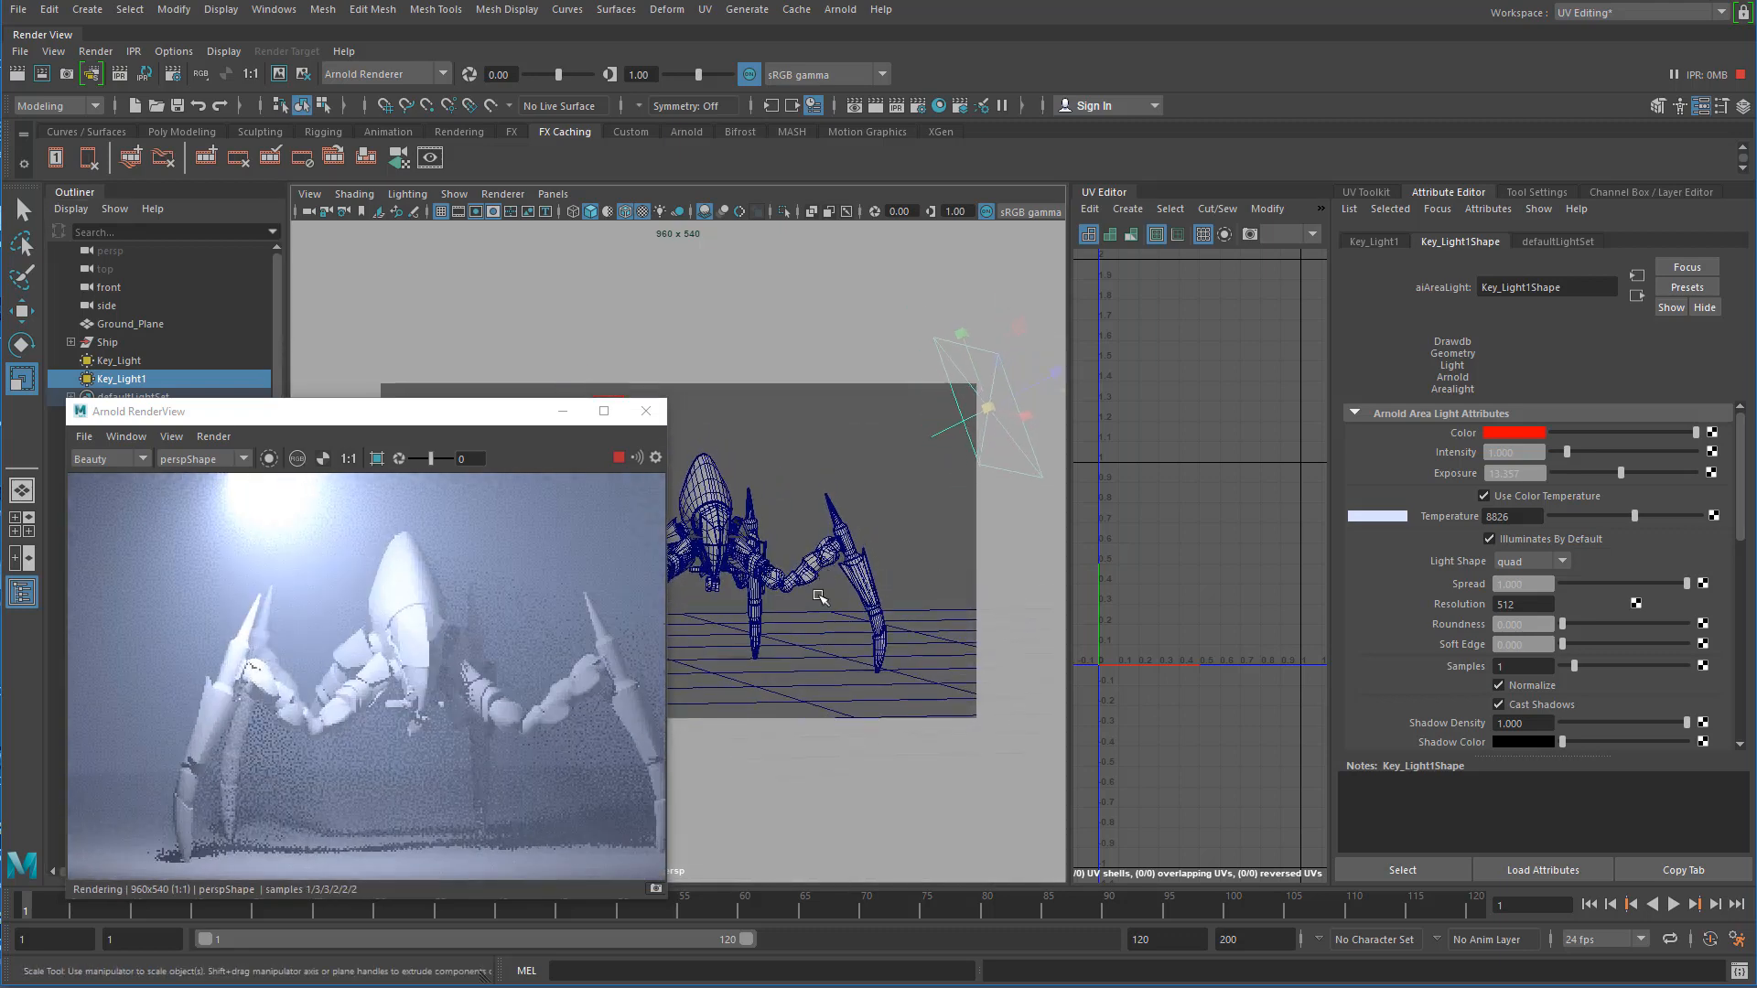
{"action": "left_click_drag", "start_coordinate": [831, 593], "coordinate": [837, 600], "text": "alt"}
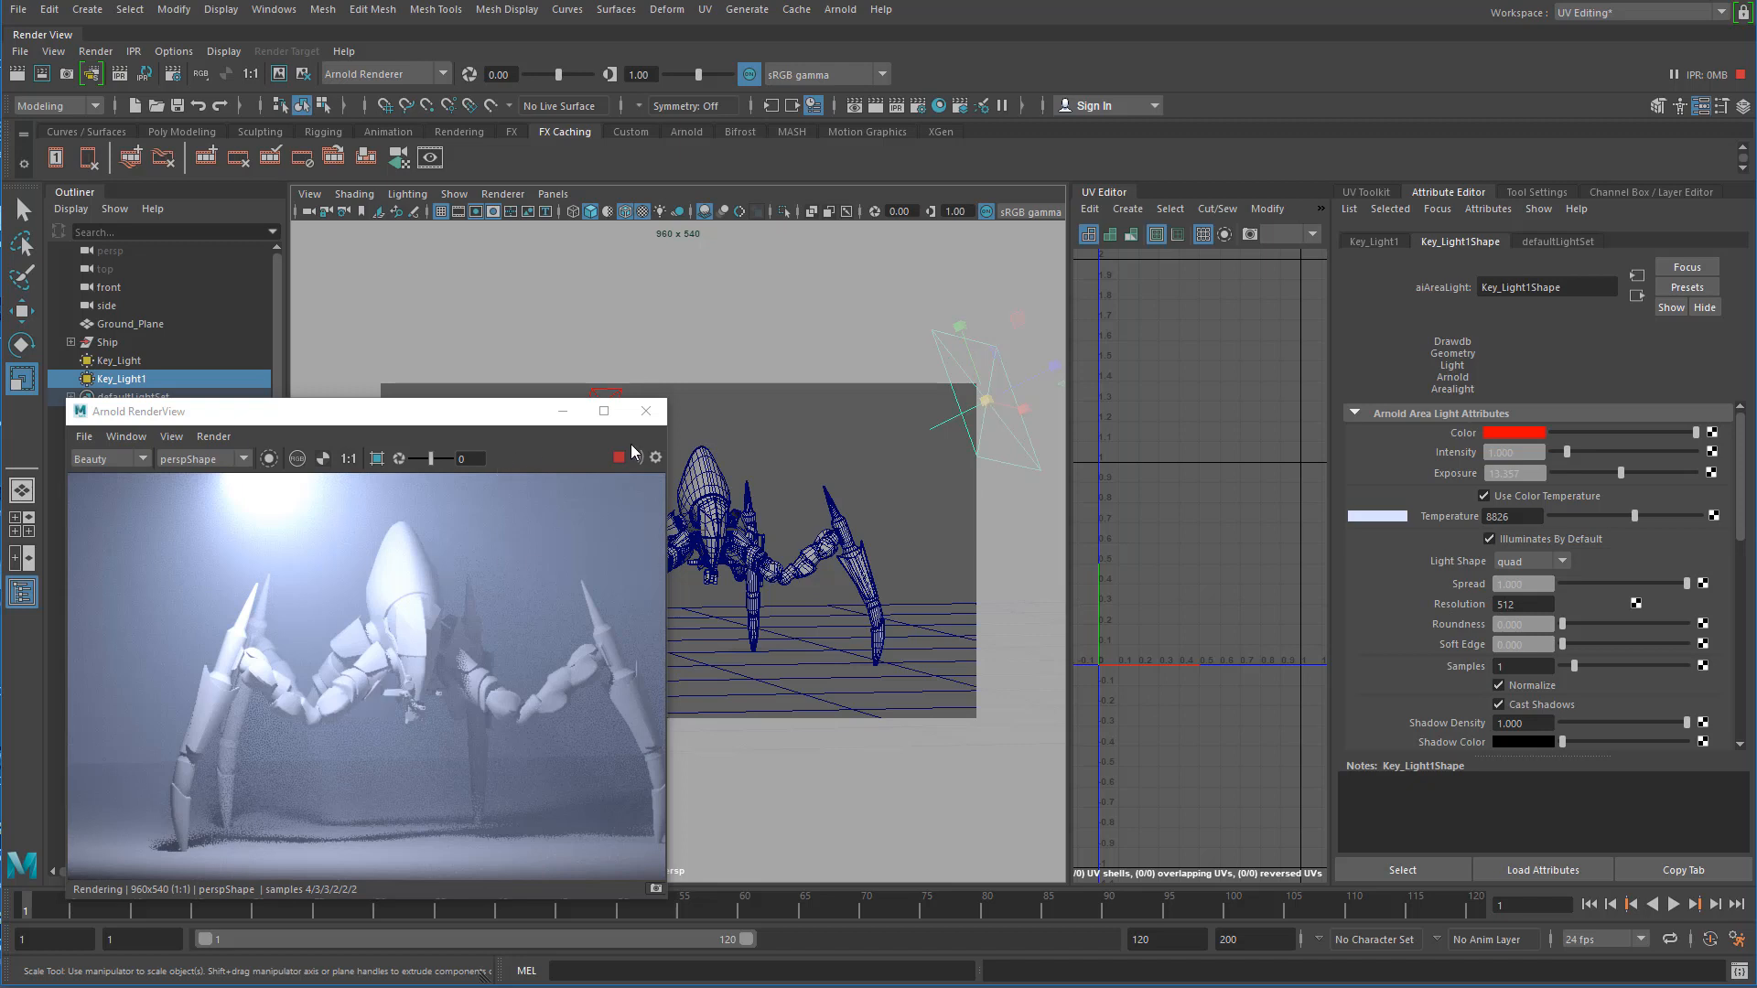
- Turn off Normalize on Key_Light1 to compare its effect in the live render, and turn it back on
{"action": "left_click_drag", "start_coordinate": [520, 422], "coordinate": [479, 414]}
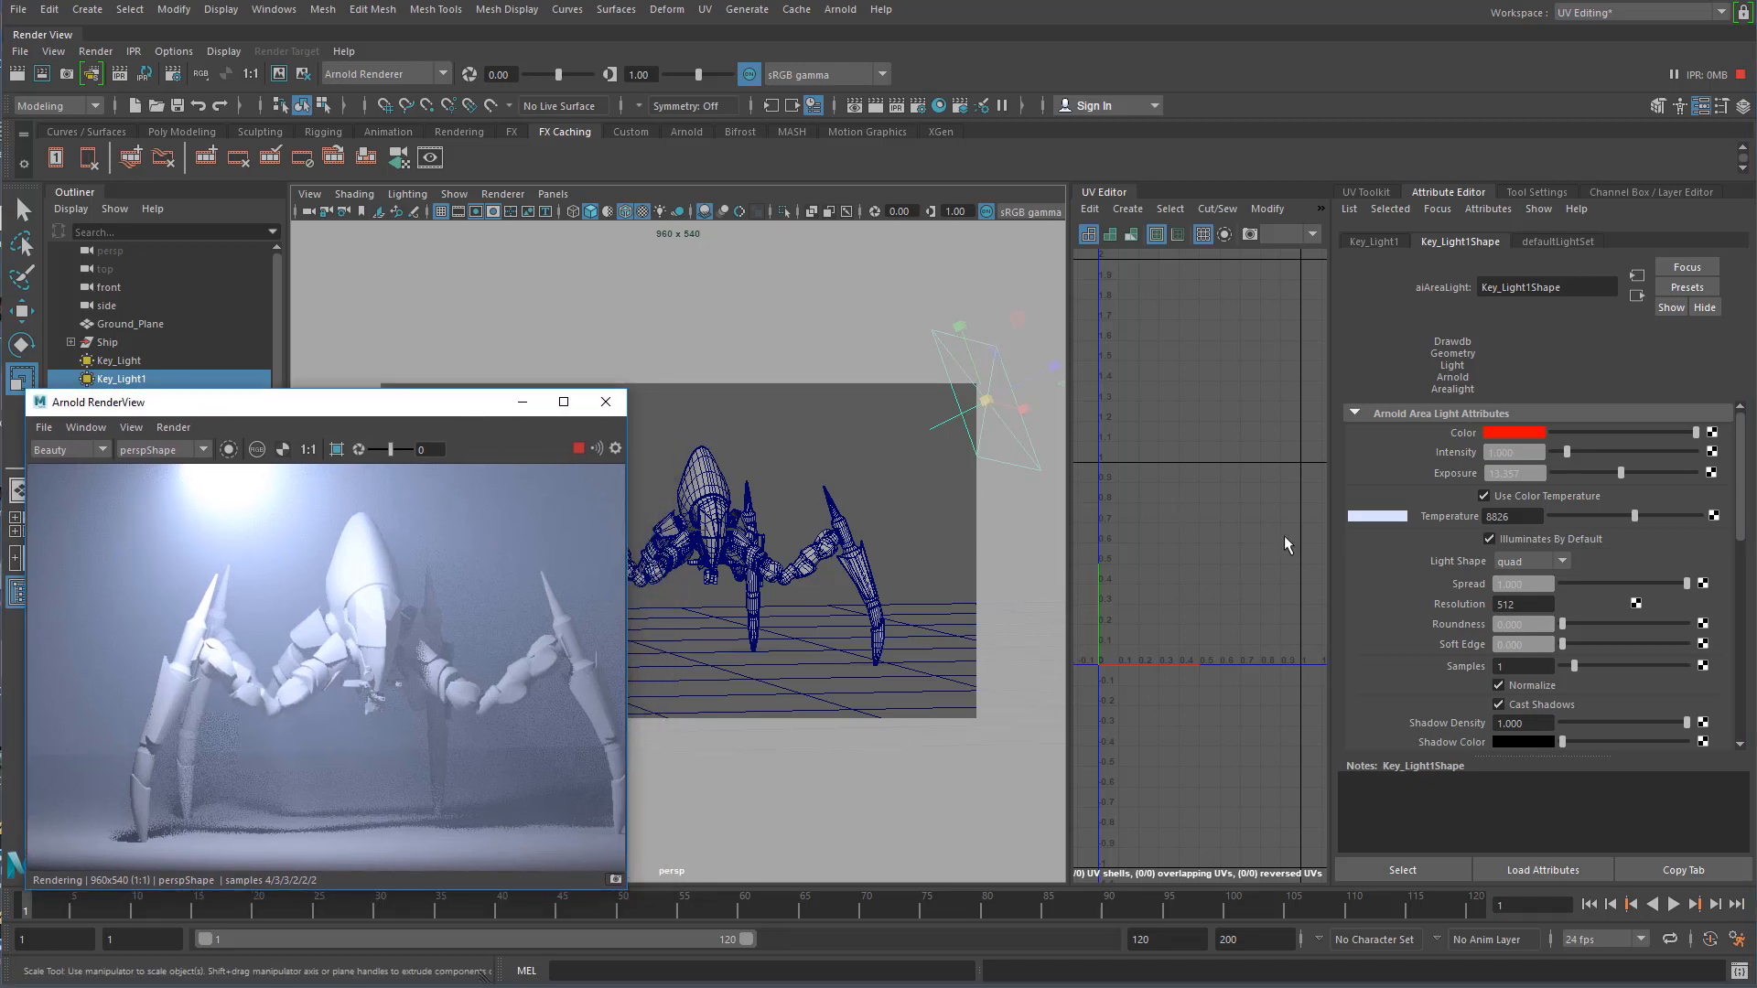
{"action": "scroll", "coordinate": [1400, 609], "scroll_direction": "down", "scroll_amount": 2}
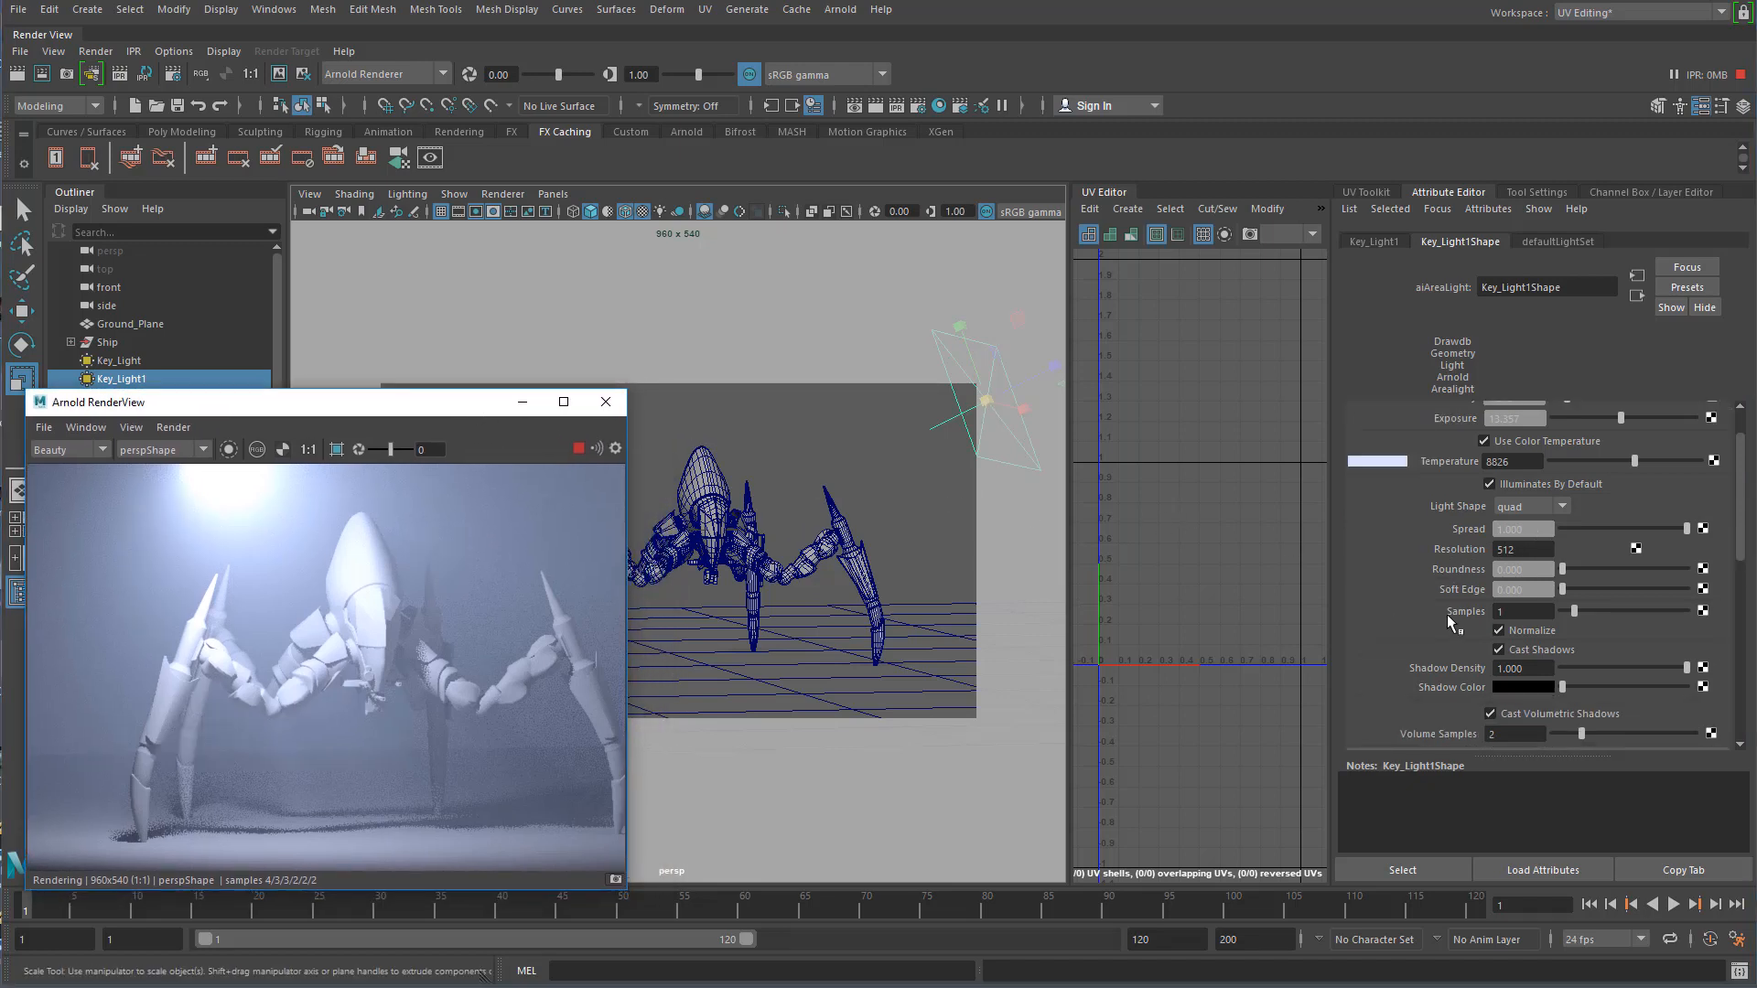
{"action": "left_click", "coordinate": [1499, 630]}
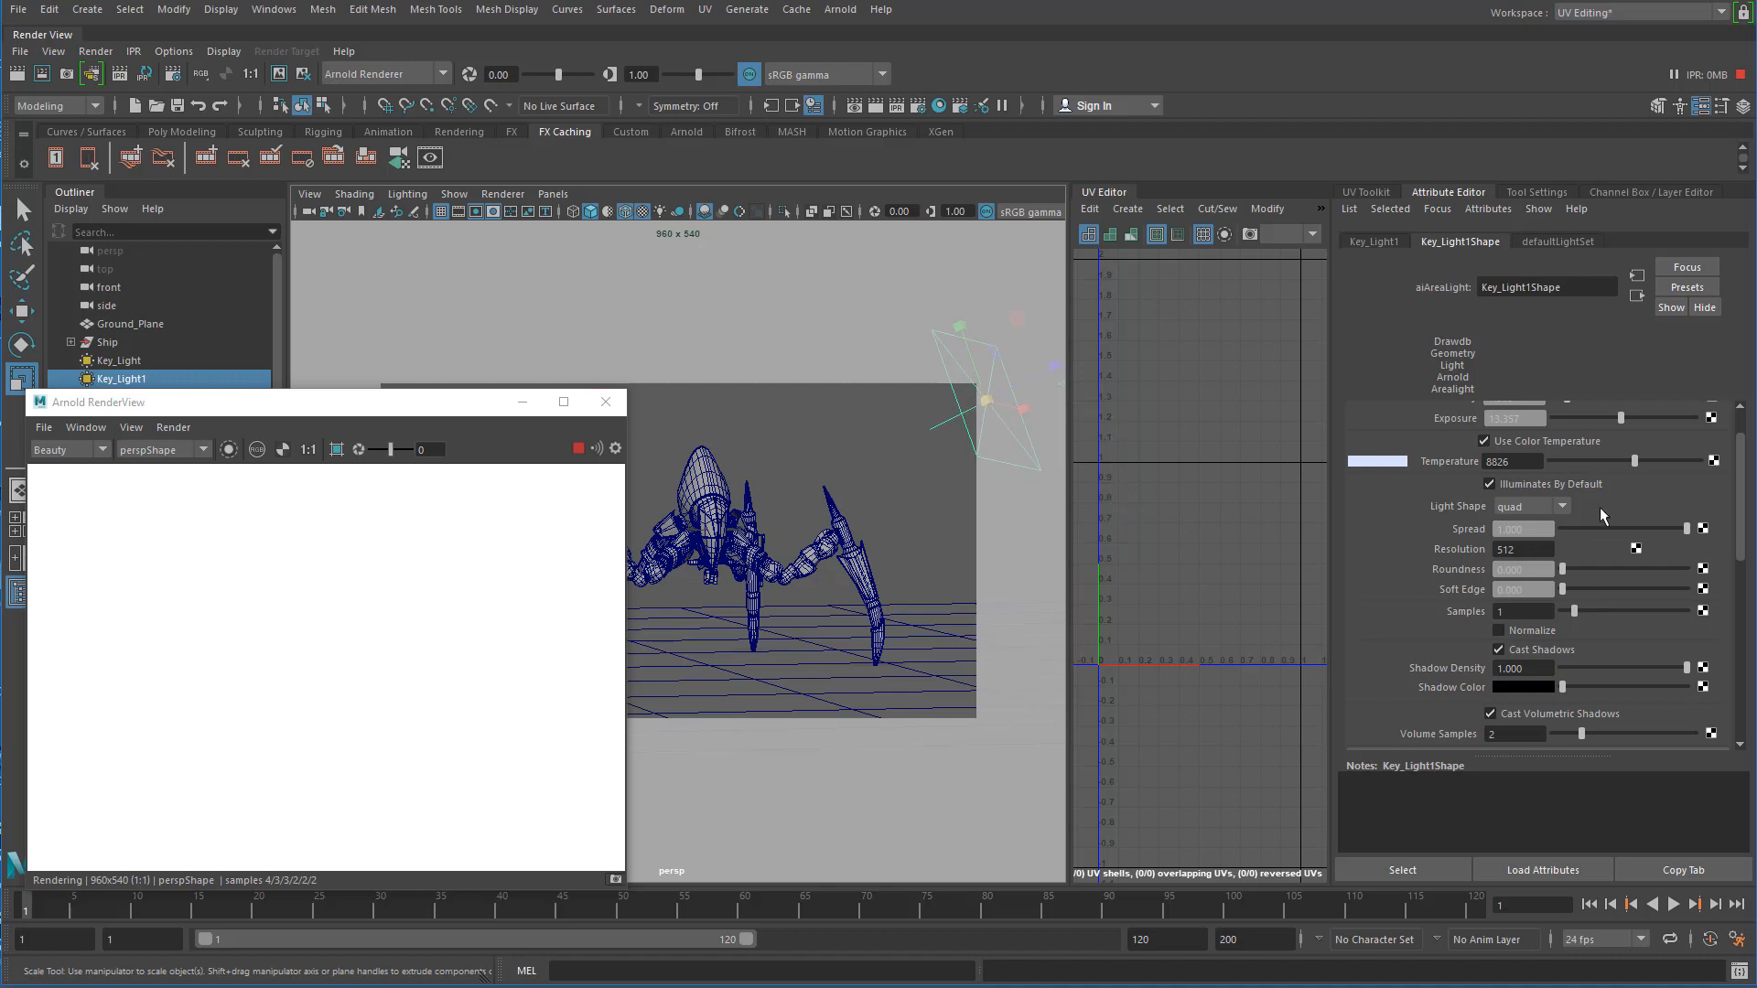
{"action": "scroll", "coordinate": [1628, 478], "scroll_direction": "up", "scroll_amount": 2}
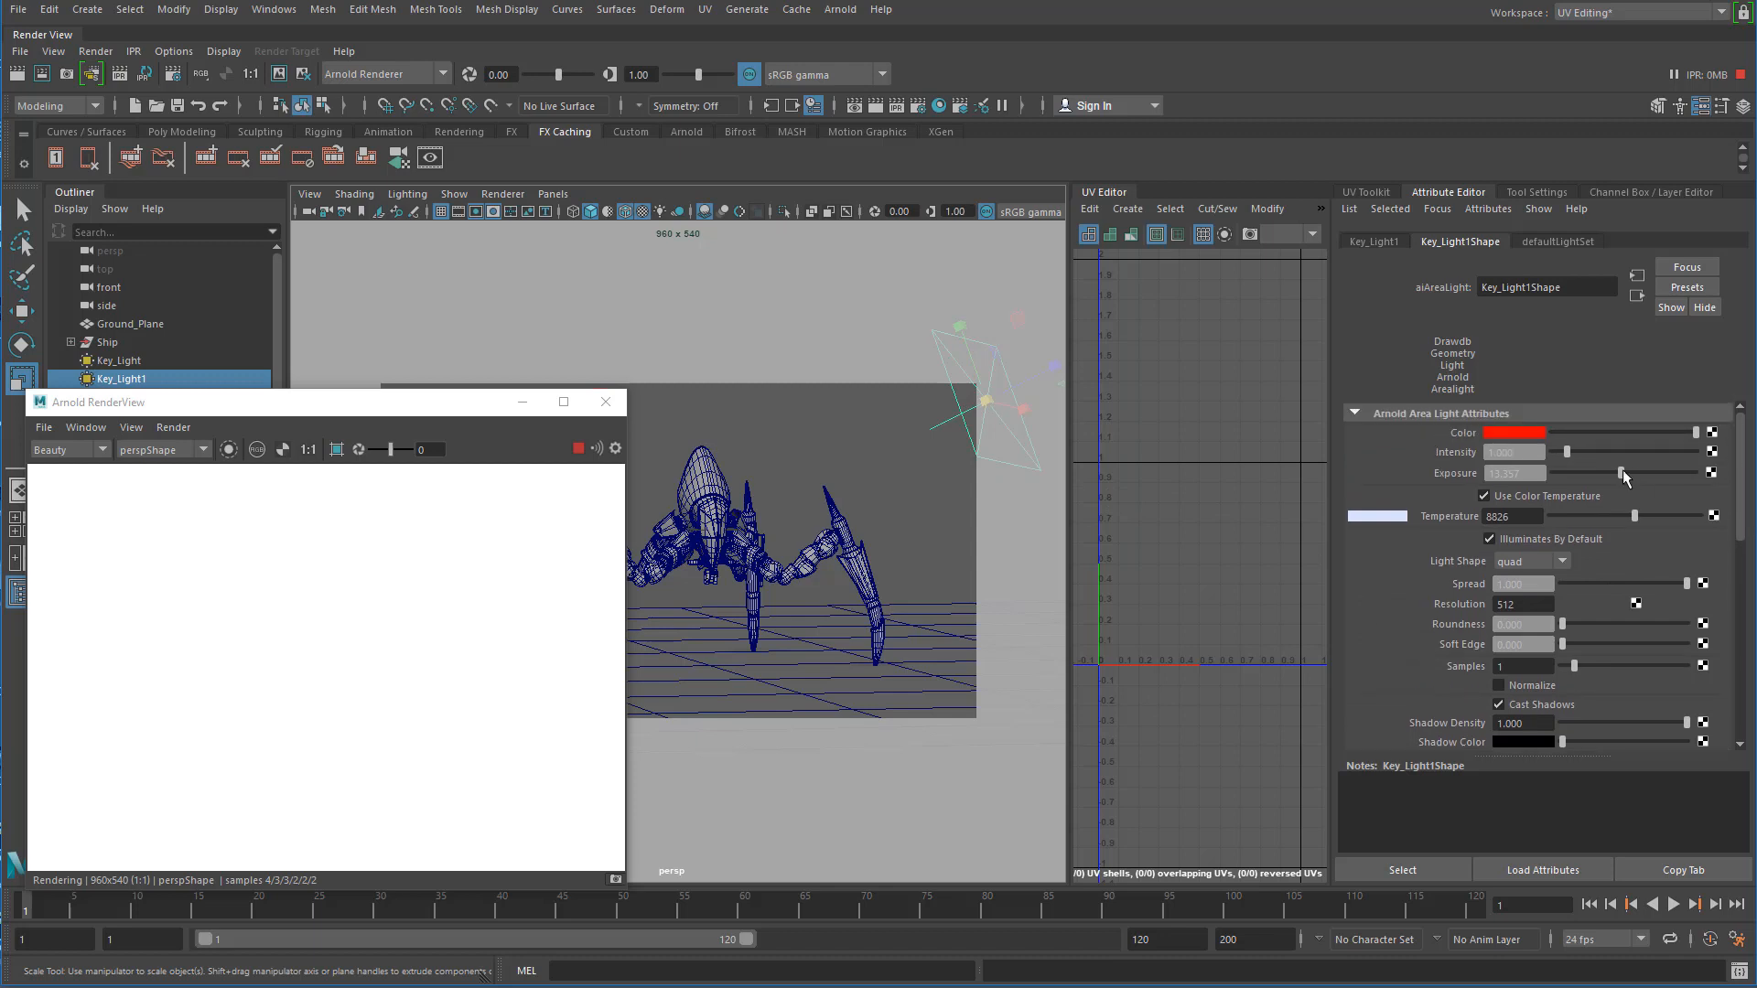
{"action": "left_click", "coordinate": [1499, 686]}
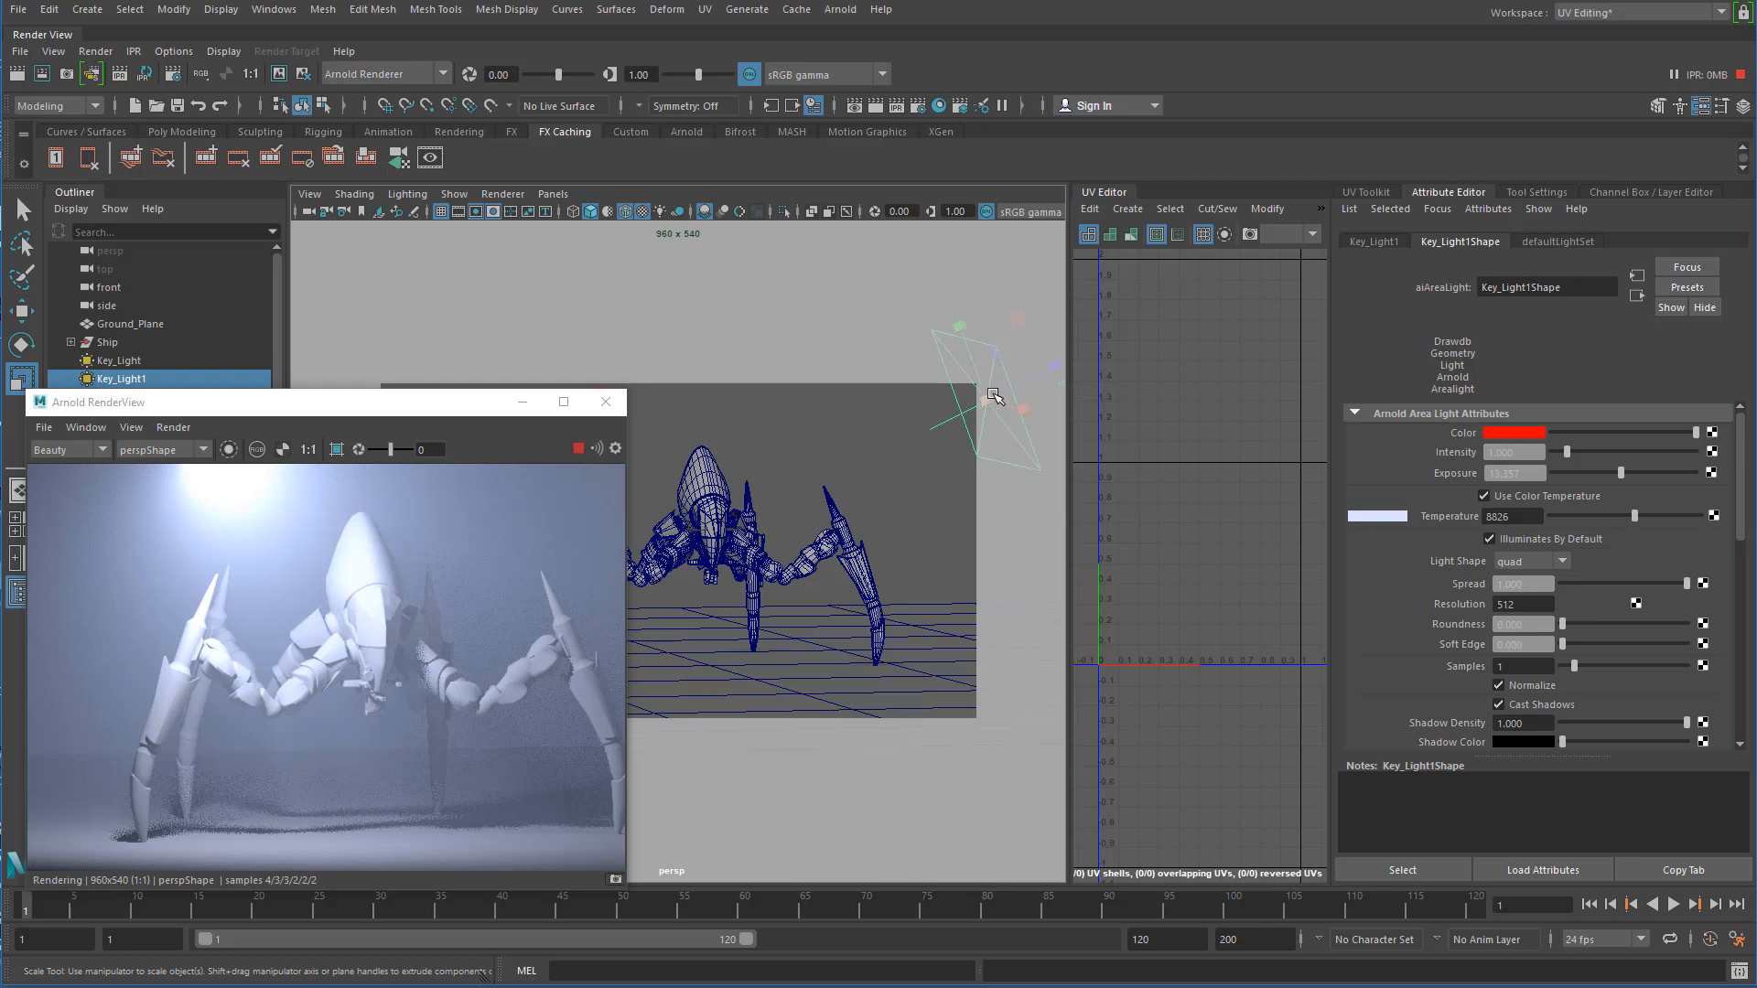
- Adjust Key_Light1's uniform scale to compare shadow softness, and reframe the ship from the front
{"action": "left_click_drag", "start_coordinate": [986, 399], "coordinate": [860, 431]}
{"action": "mouse_move", "coordinate": [987, 401]}
{"action": "left_mouse_down"}
{"action": "mouse_move", "coordinate": [1153, 361]}
{"action": "mouse_move", "coordinate": [1005, 395]}
{"action": "left_mouse_up"}
{"action": "mouse_move", "coordinate": [768, 538]}
{"action": "left_mouse_down", "text": "alt"}
{"action": "mouse_move", "coordinate": [721, 549]}
{"action": "mouse_move", "coordinate": [773, 572]}
{"action": "mouse_move", "coordinate": [756, 552]}
{"action": "left_mouse_up", "text": "alt"}
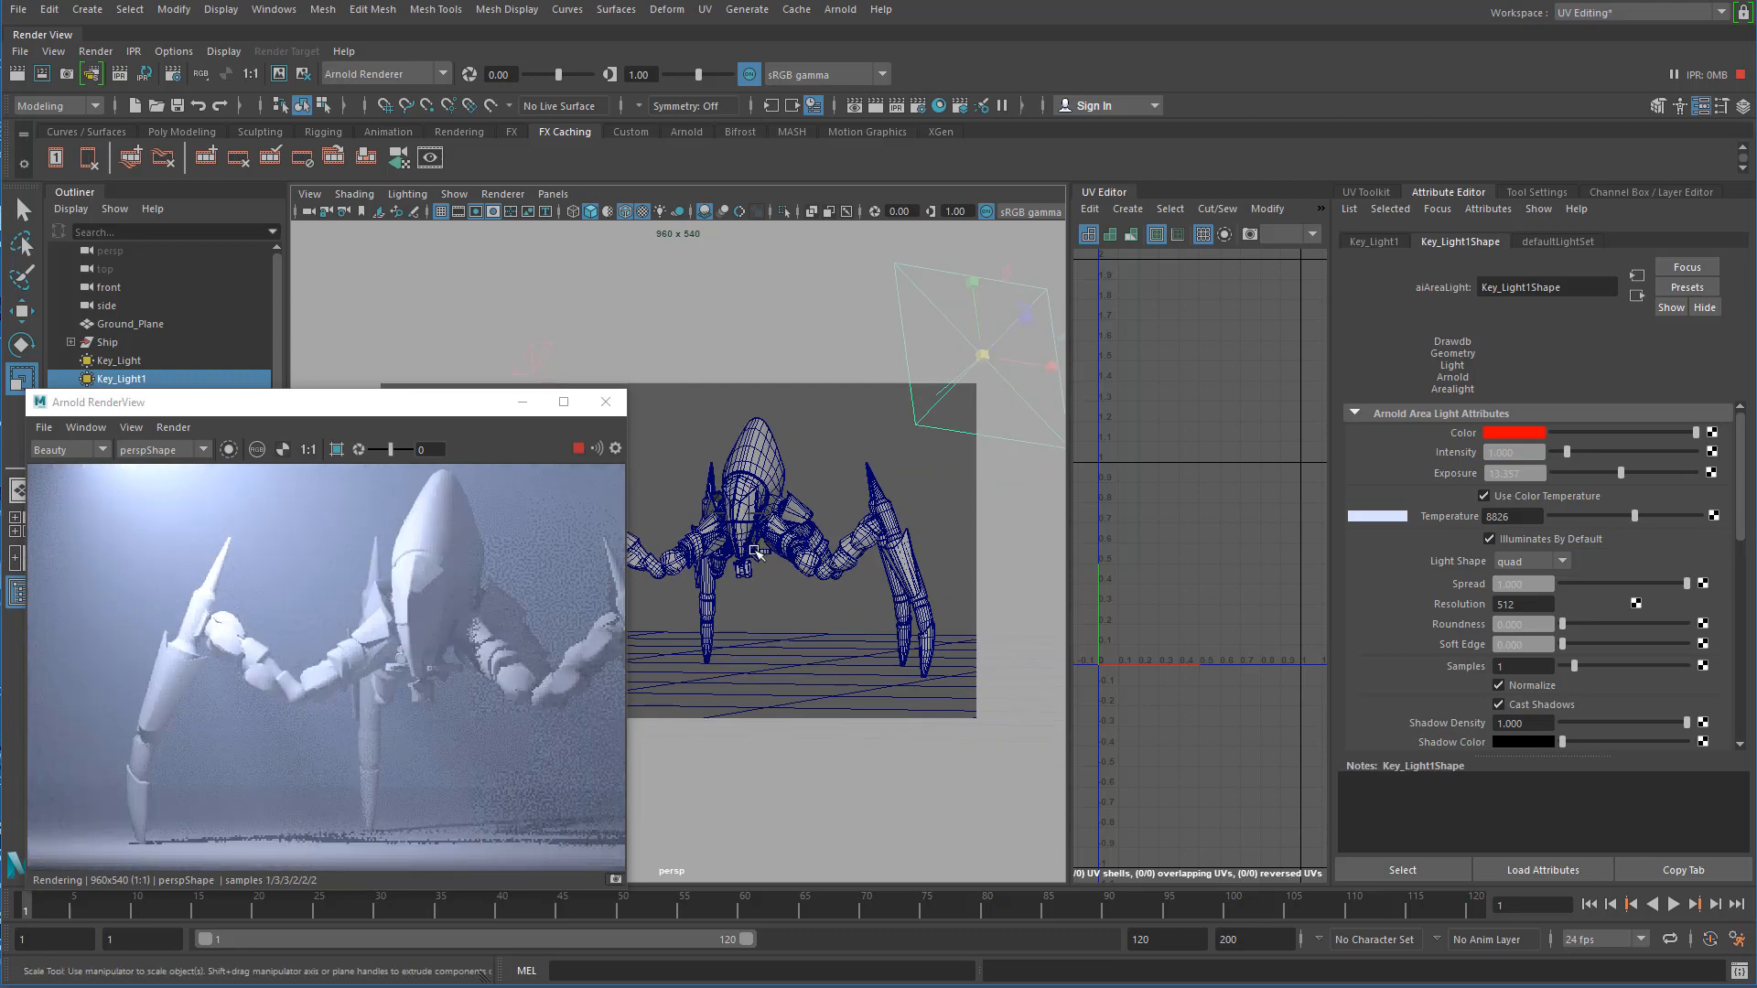
{"action": "left_click_drag", "start_coordinate": [829, 533], "coordinate": [774, 574], "text": "alt"}
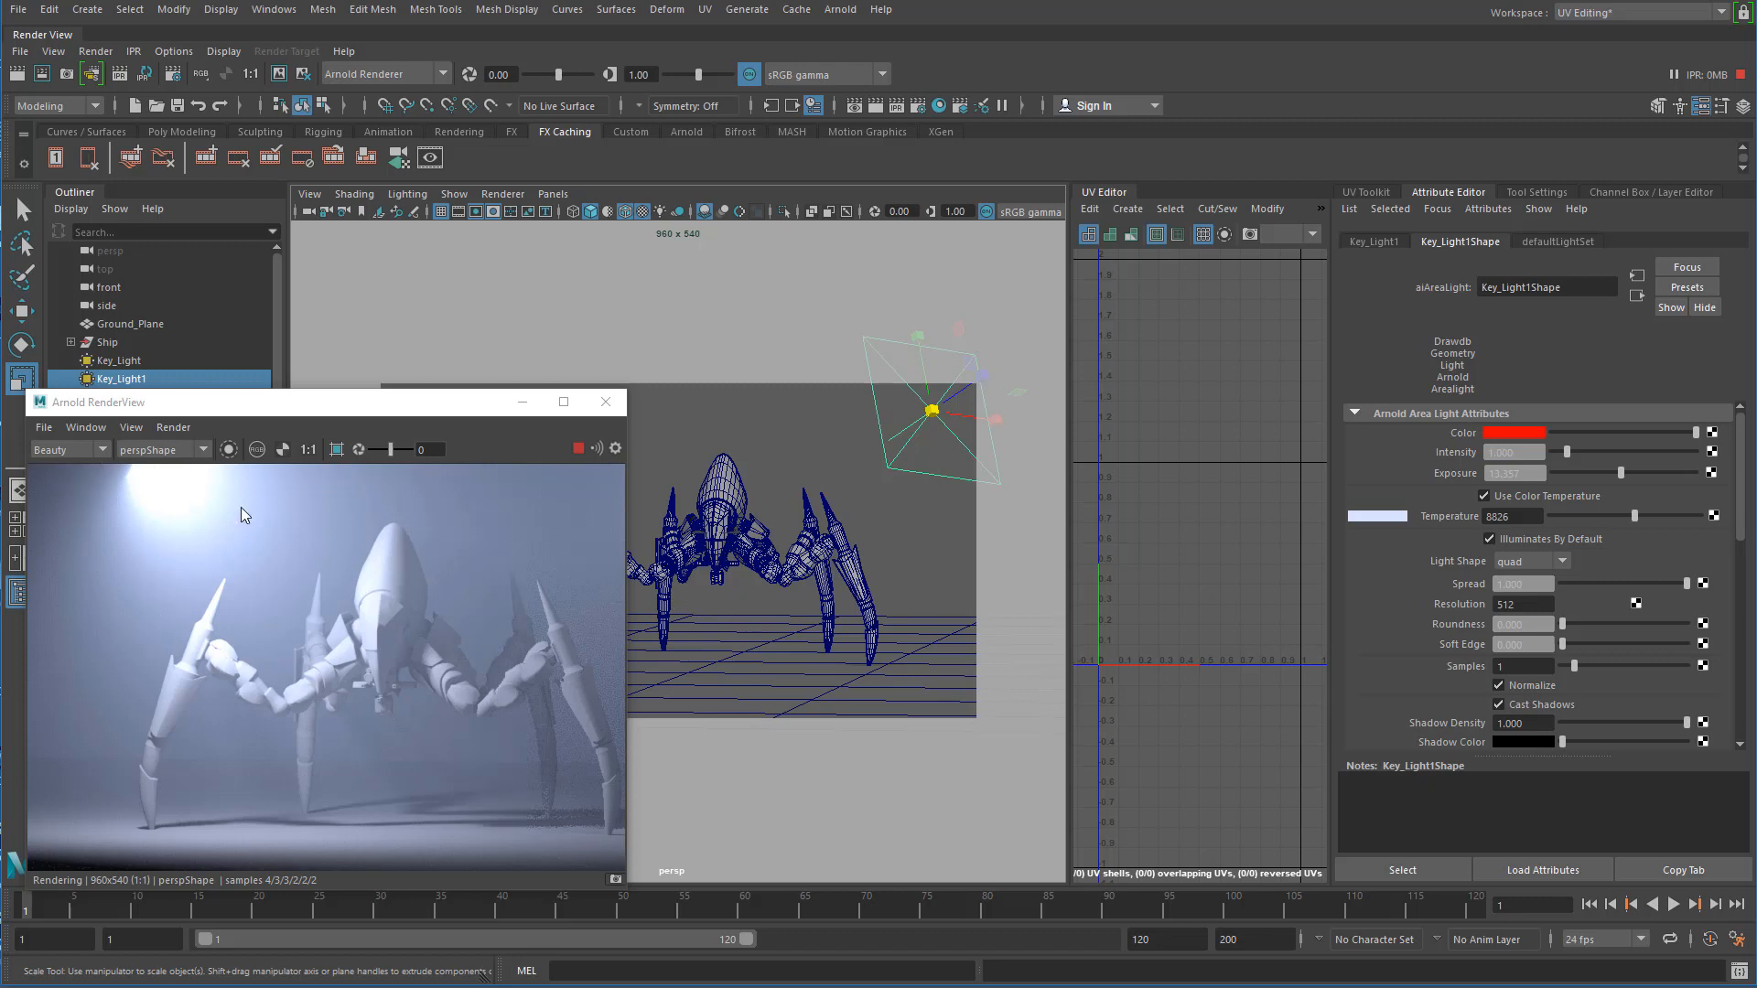
- Select Key_Light and examine its area light, shadow and visibility attributes
{"action": "left_click_drag", "start_coordinate": [274, 401], "coordinate": [305, 523]}
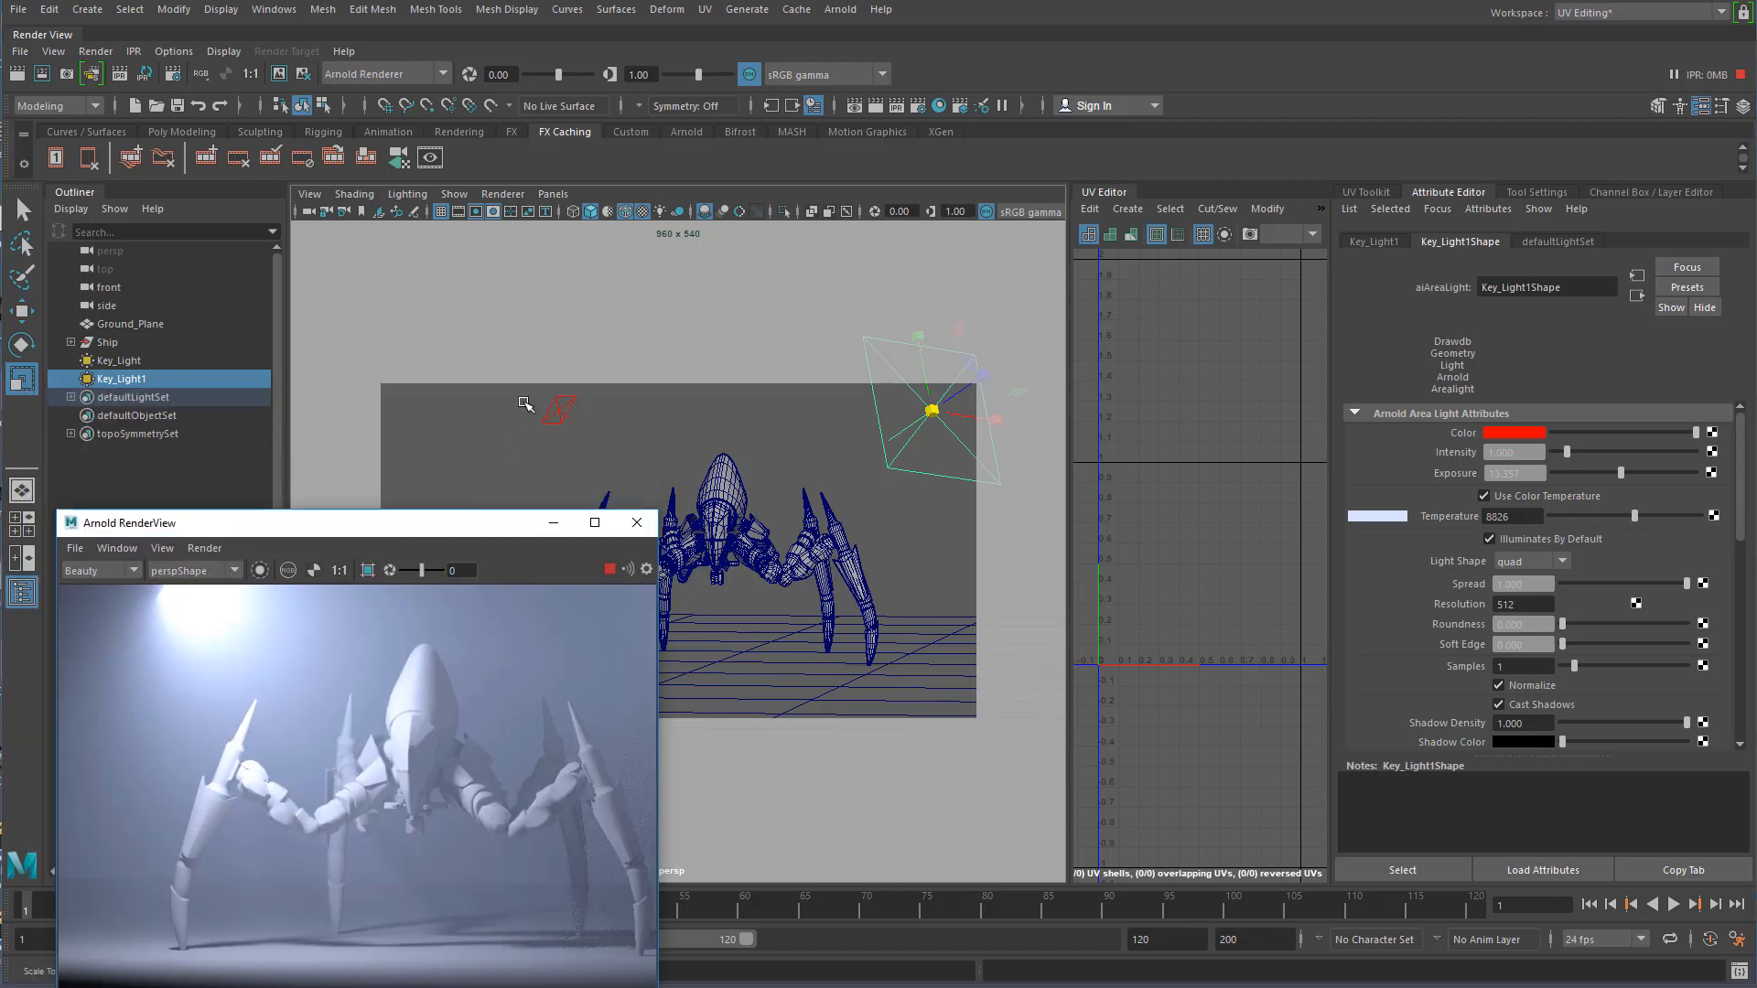
{"action": "left_click_drag", "start_coordinate": [530, 396], "coordinate": [595, 437]}
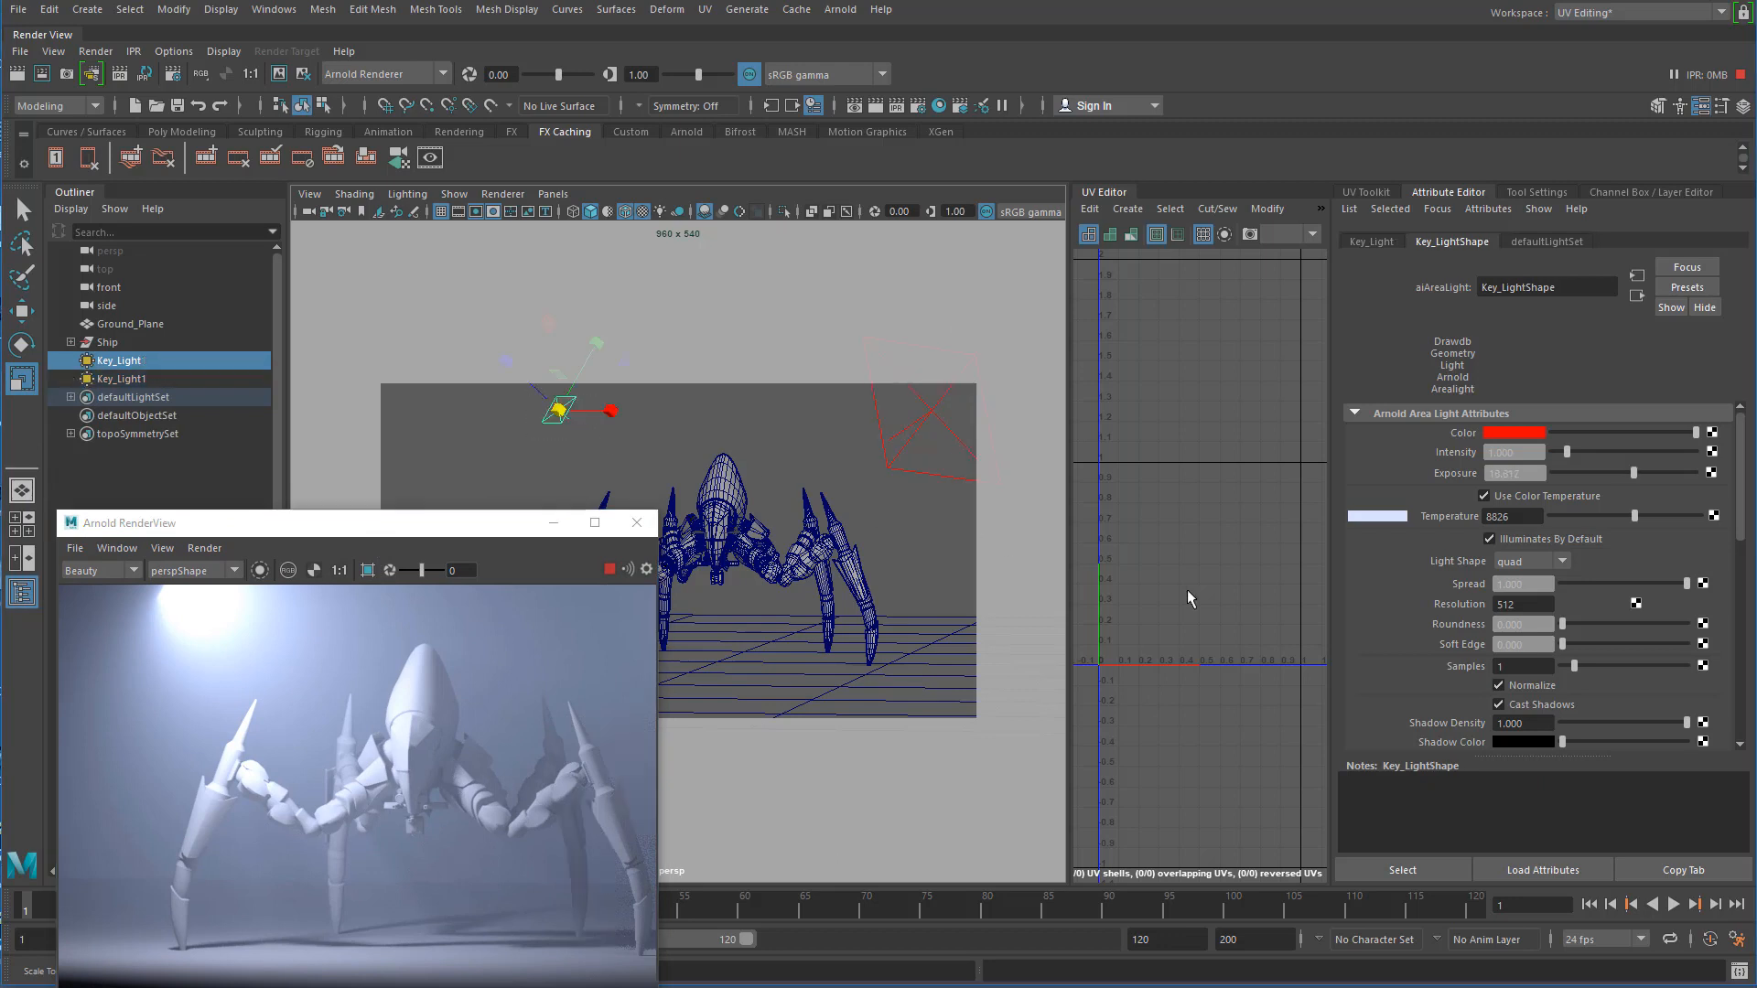
{"action": "scroll", "coordinate": [1391, 603], "scroll_direction": "down", "scroll_amount": 1}
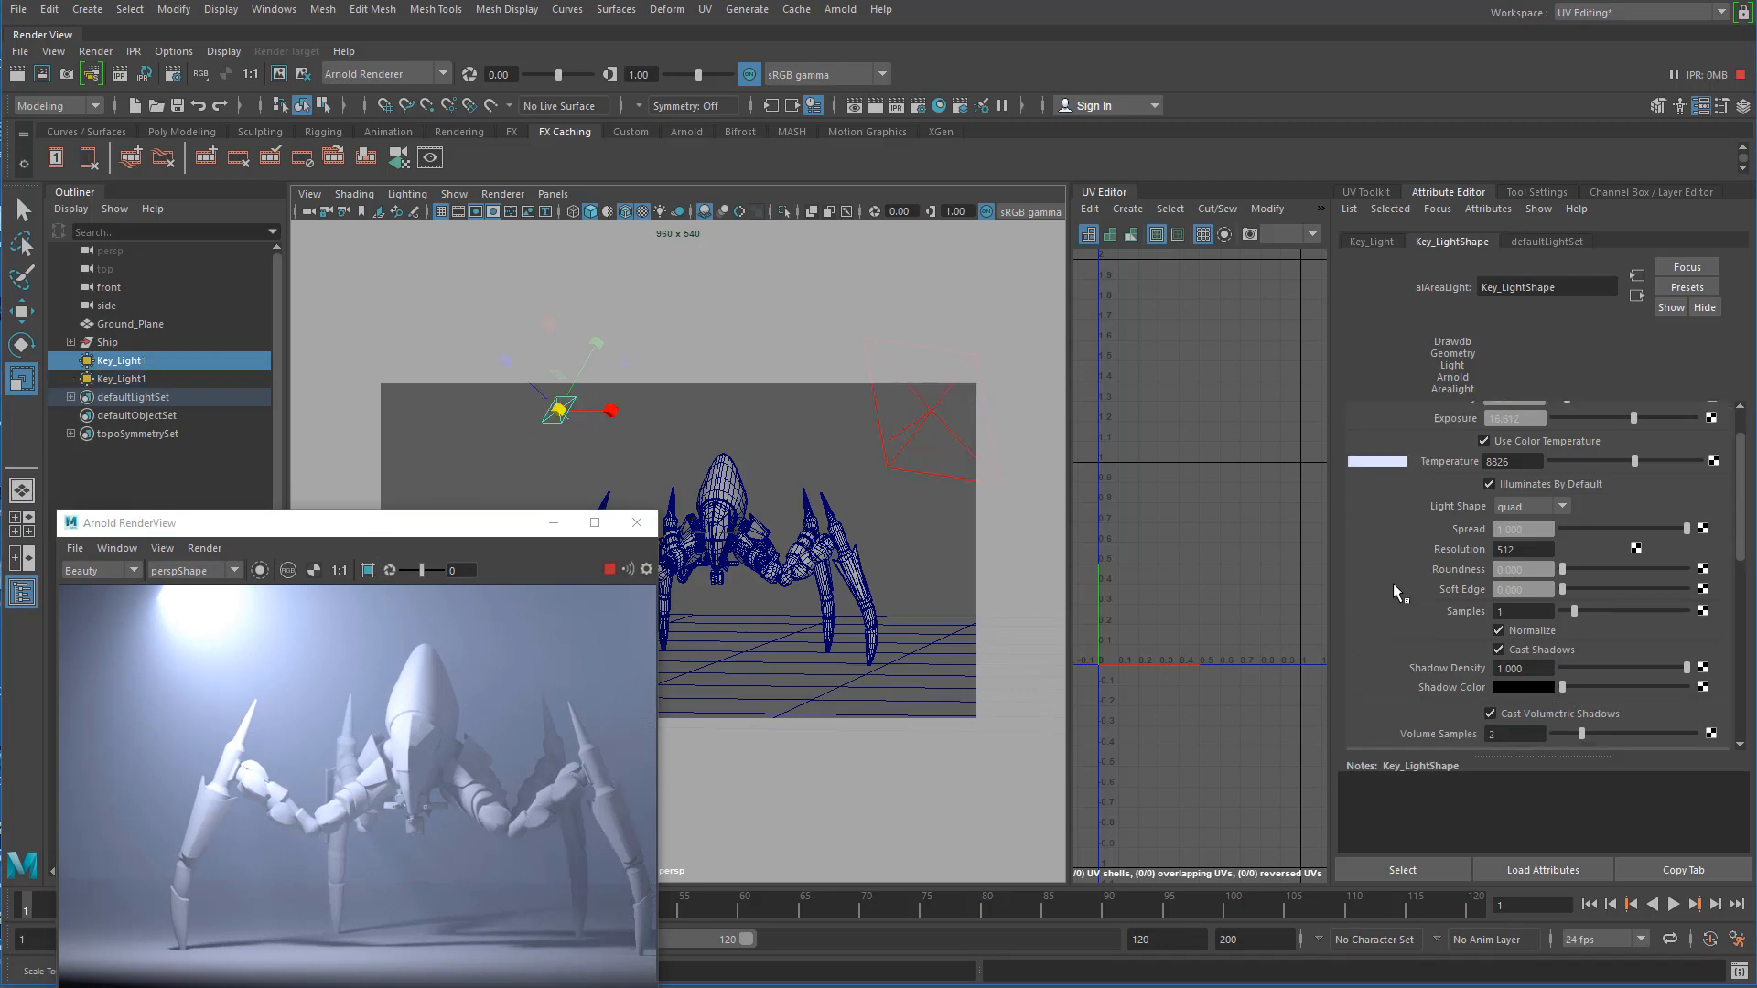
{"action": "scroll", "coordinate": [1391, 588], "scroll_direction": "down", "scroll_amount": 3}
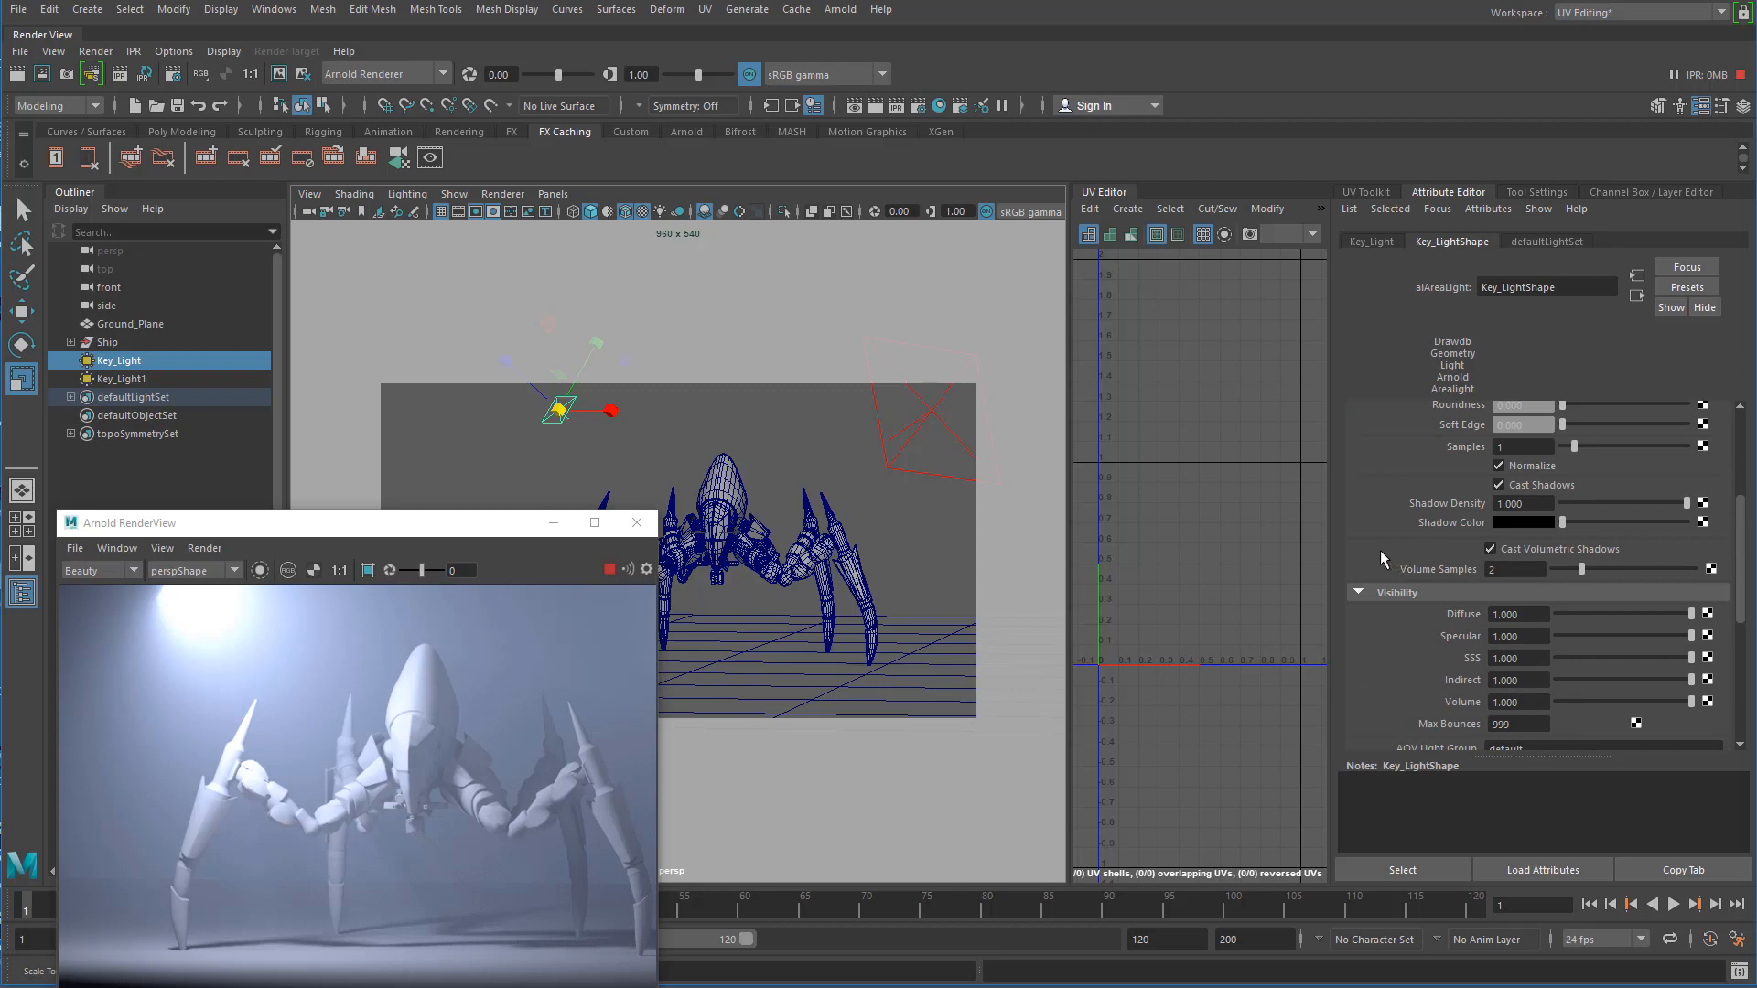
{"action": "scroll", "coordinate": [1382, 552], "scroll_direction": "down", "scroll_amount": 4}
{"action": "scroll", "coordinate": [1377, 558], "scroll_direction": "up", "scroll_amount": 8}
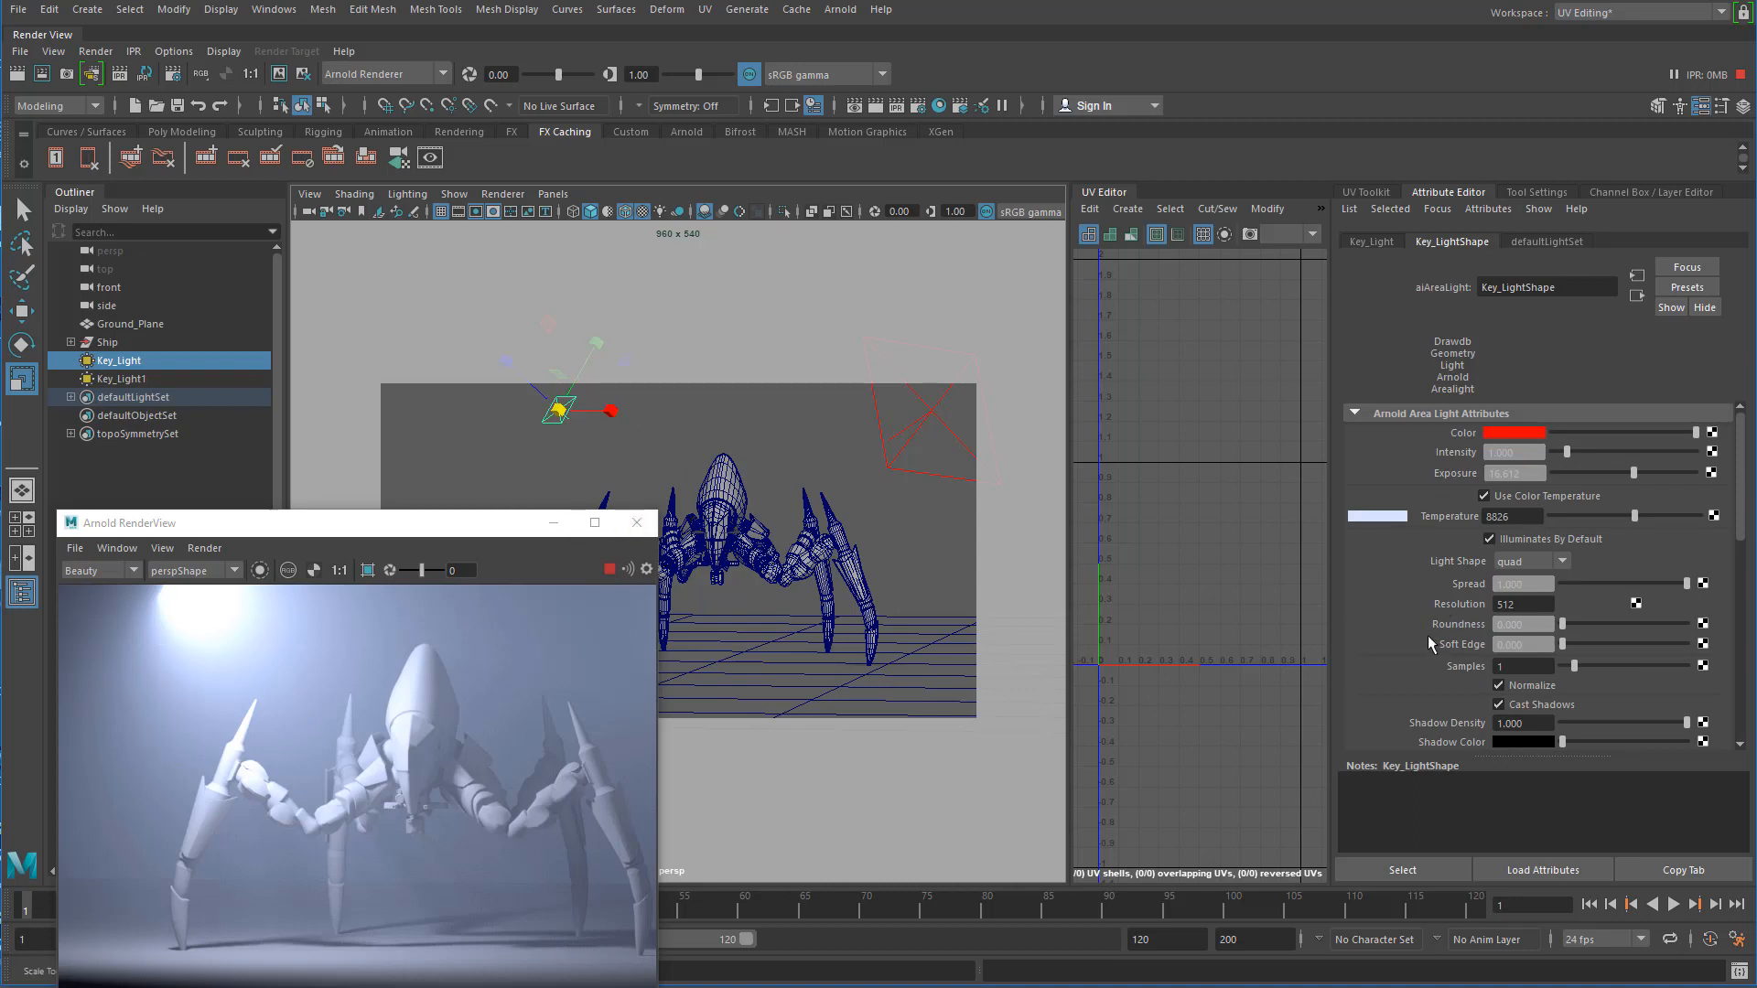
{"action": "scroll", "coordinate": [1428, 635], "scroll_direction": "down", "scroll_amount": 3}
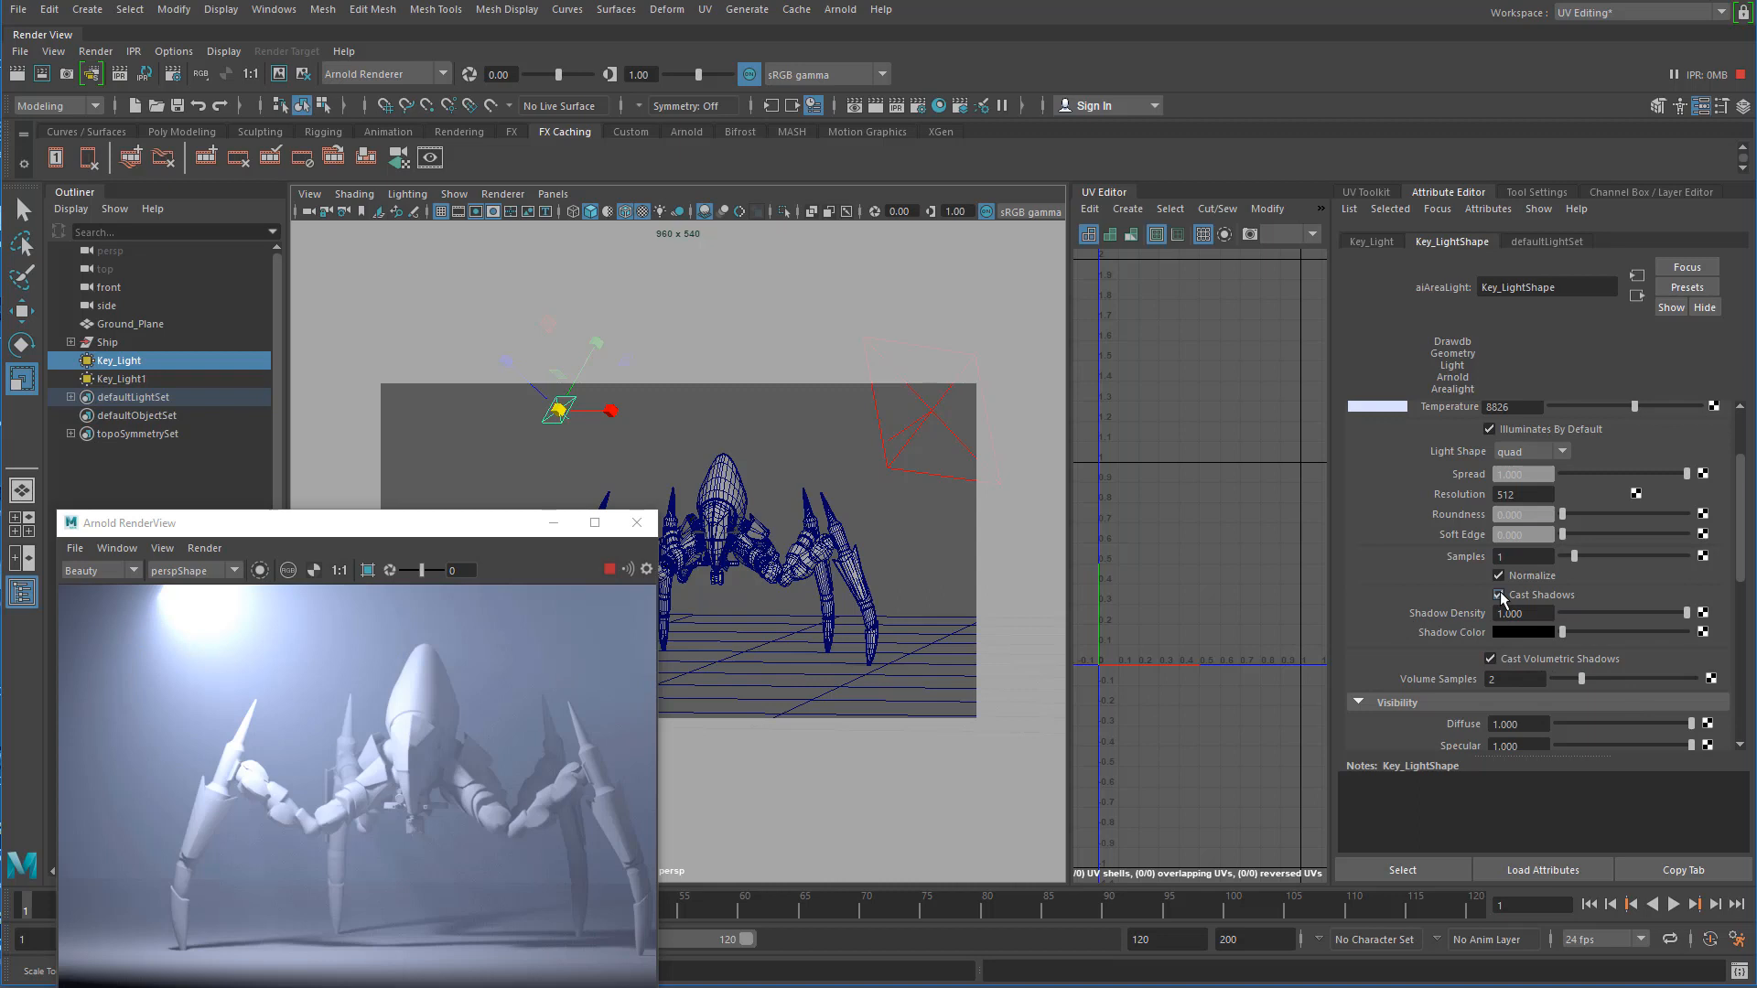
{"action": "left_click", "coordinate": [1491, 660]}
- Rename Key_Light1 as Fill_Light
{"action": "left_click", "coordinate": [519, 412]}
{"action": "left_click_drag", "start_coordinate": [519, 412], "coordinate": [681, 377]}
{"action": "left_click_drag", "start_coordinate": [488, 450], "coordinate": [677, 357]}
{"action": "double_click", "coordinate": [123, 379]}
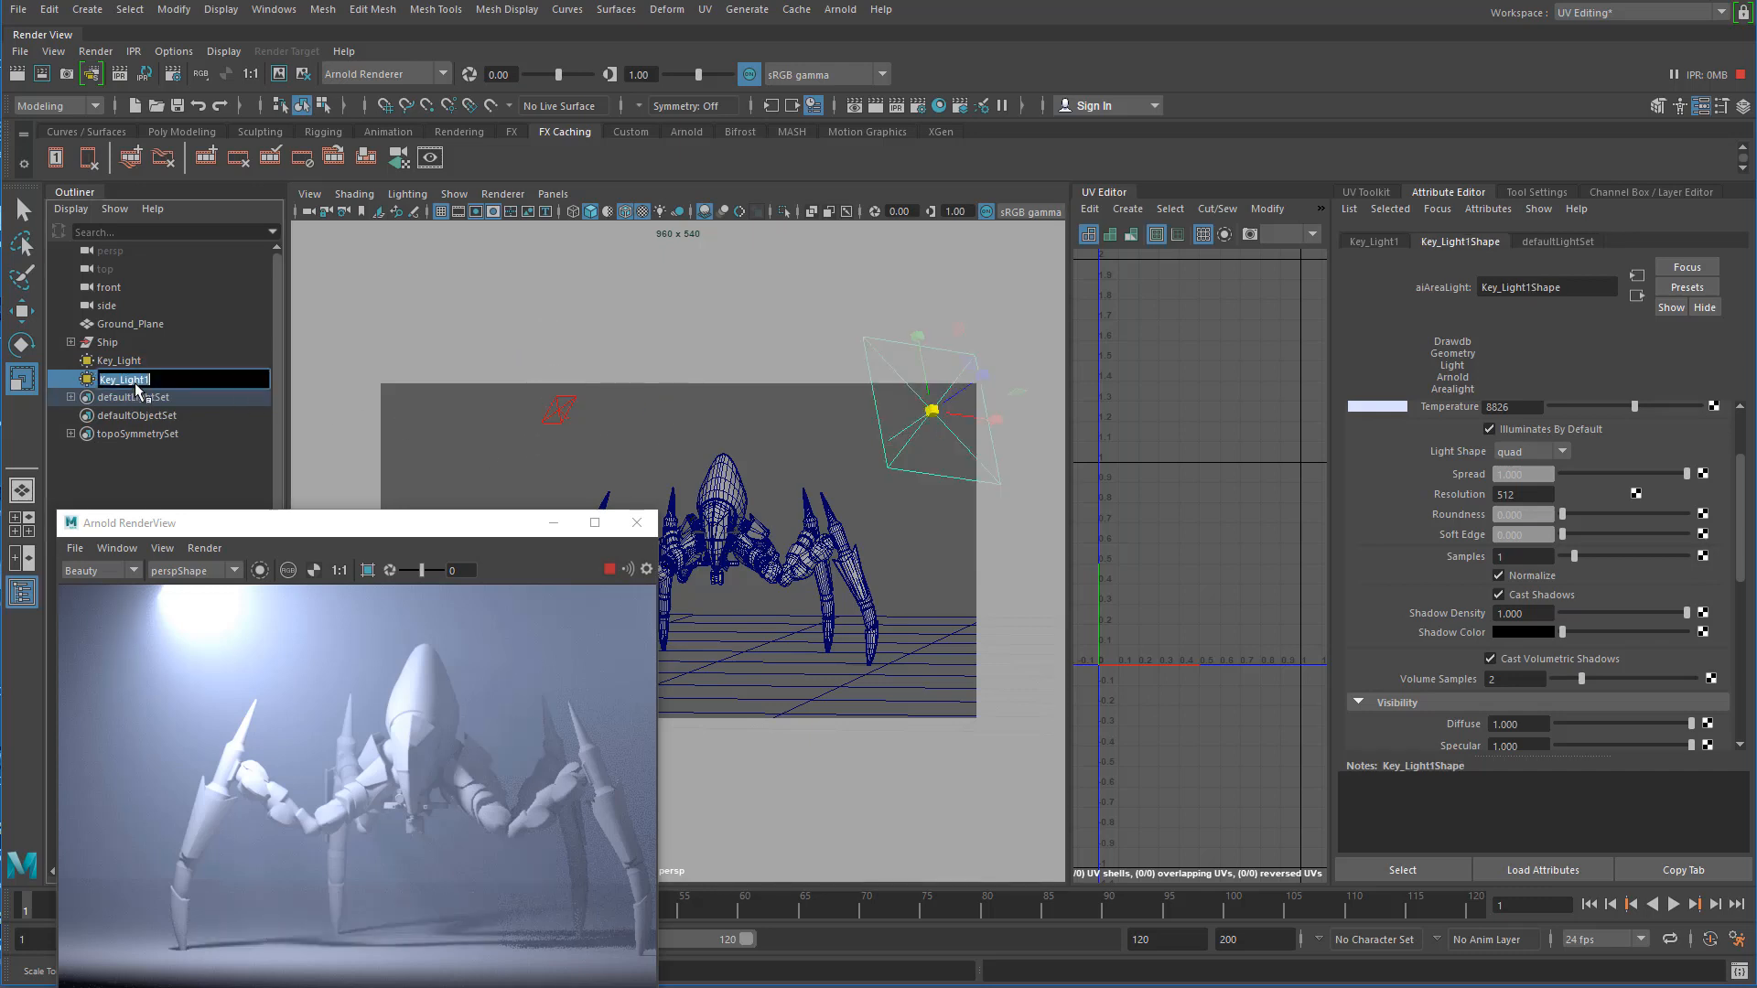
{"action": "type", "text": "Fill"}
{"action": "key", "text": "Return"}
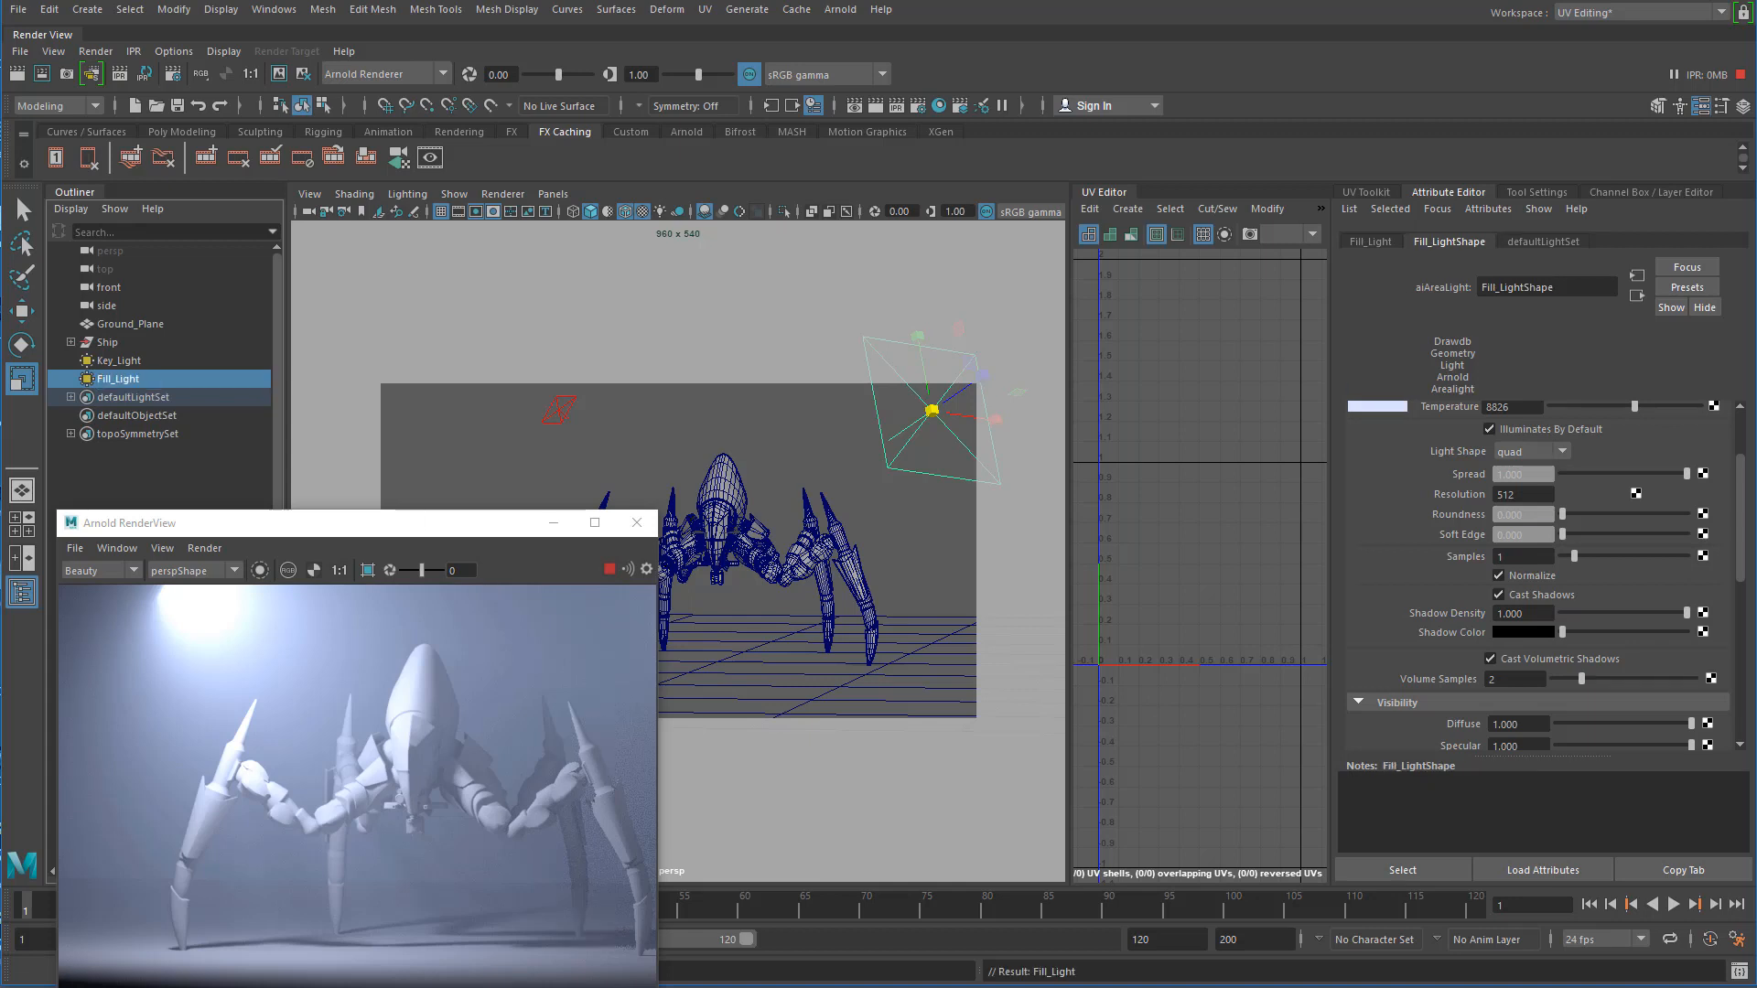
- Toggle Cast Shadows and Cast Volumetric Shadows on Key_Light to compare their effect on the ship in the live render
{"action": "left_click", "coordinate": [138, 362]}
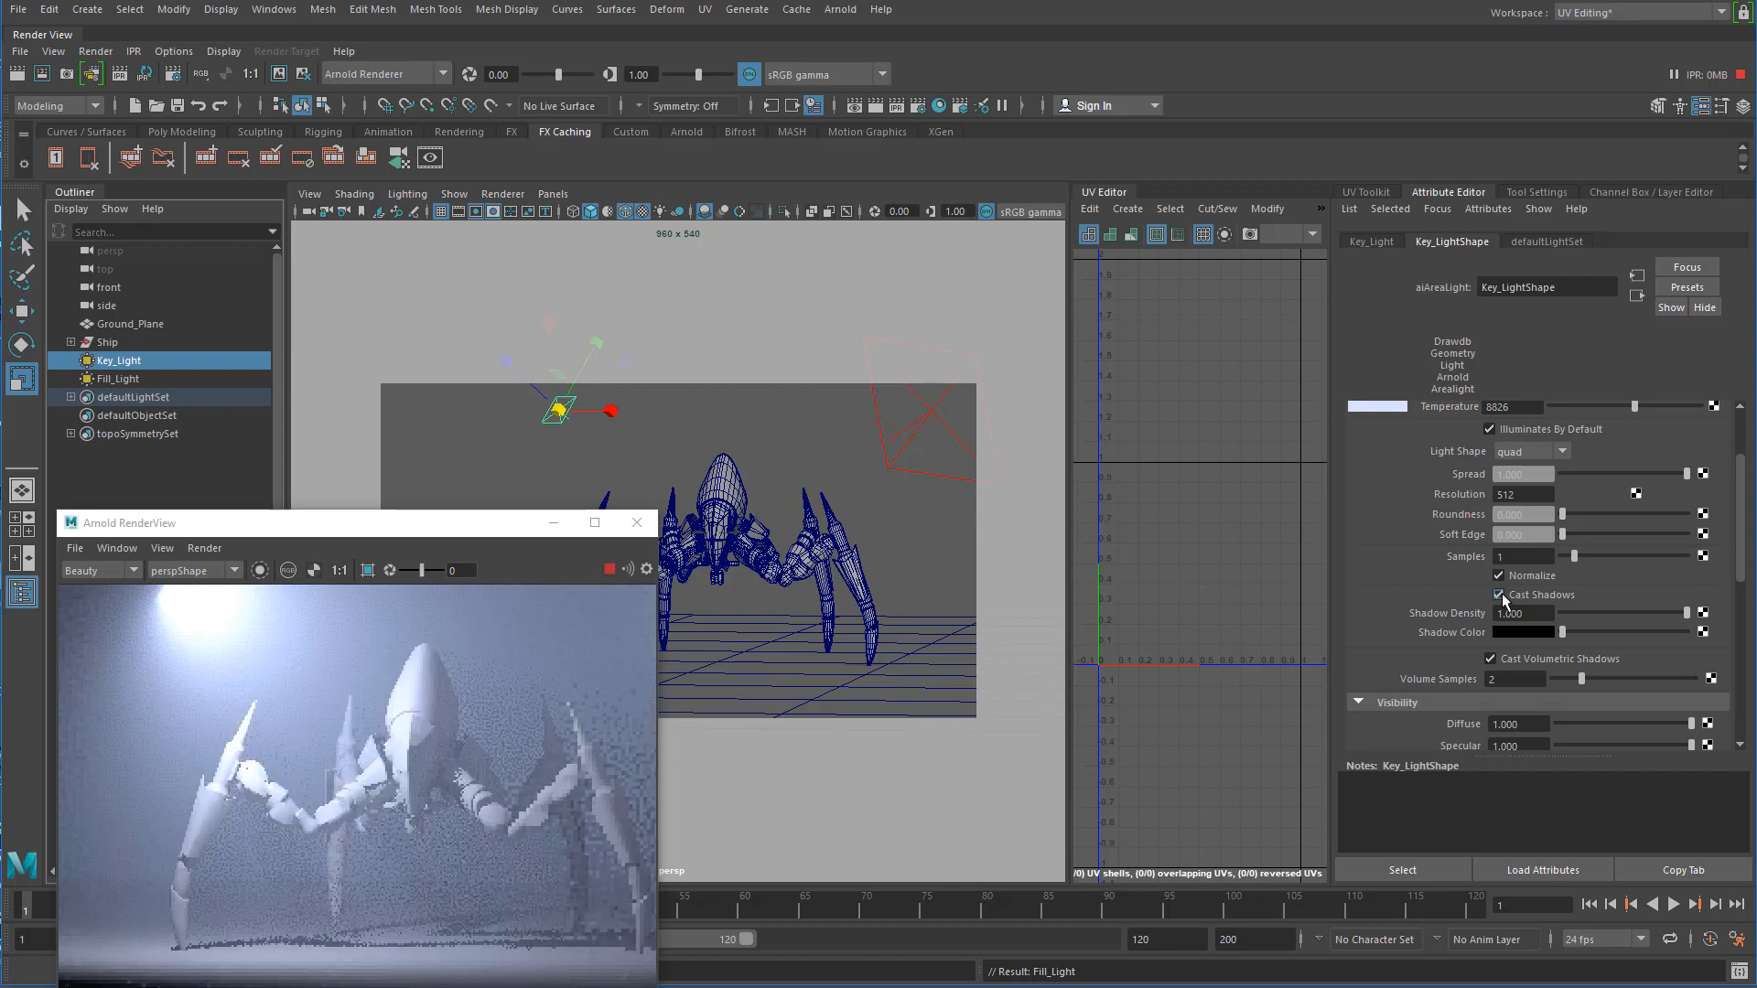
{"action": "left_click", "coordinate": [1500, 596]}
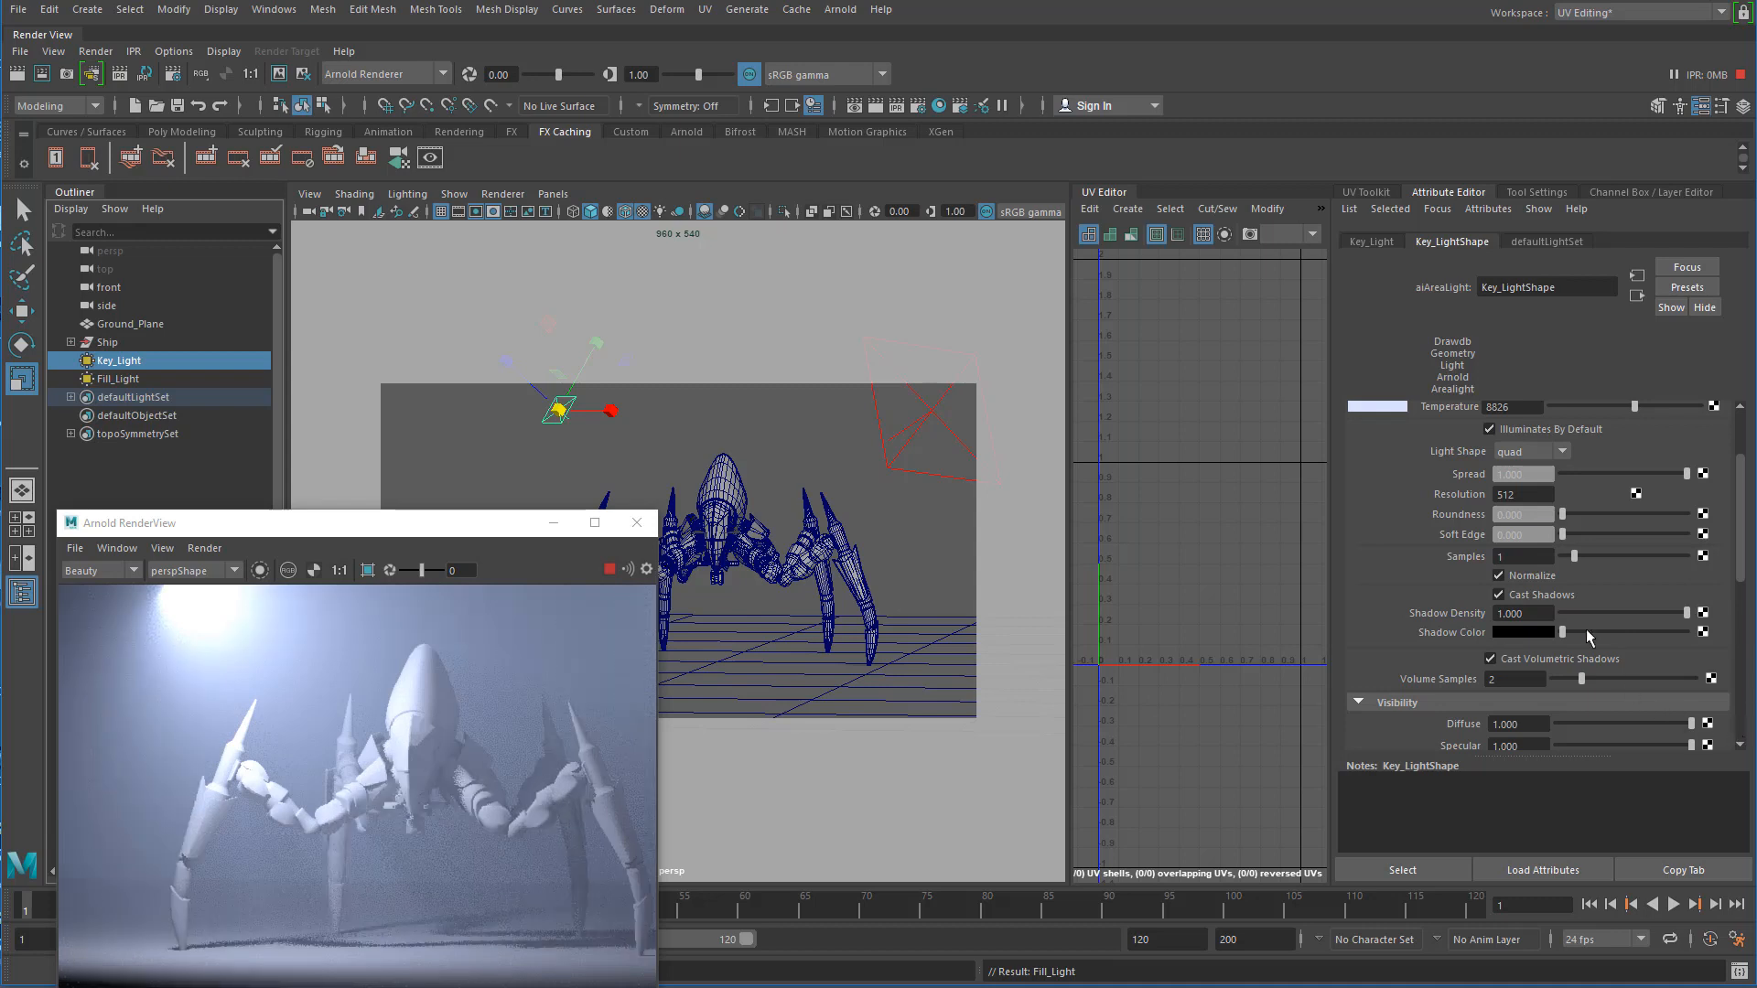
{"action": "scroll", "coordinate": [1419, 595], "scroll_direction": "down", "scroll_amount": 2}
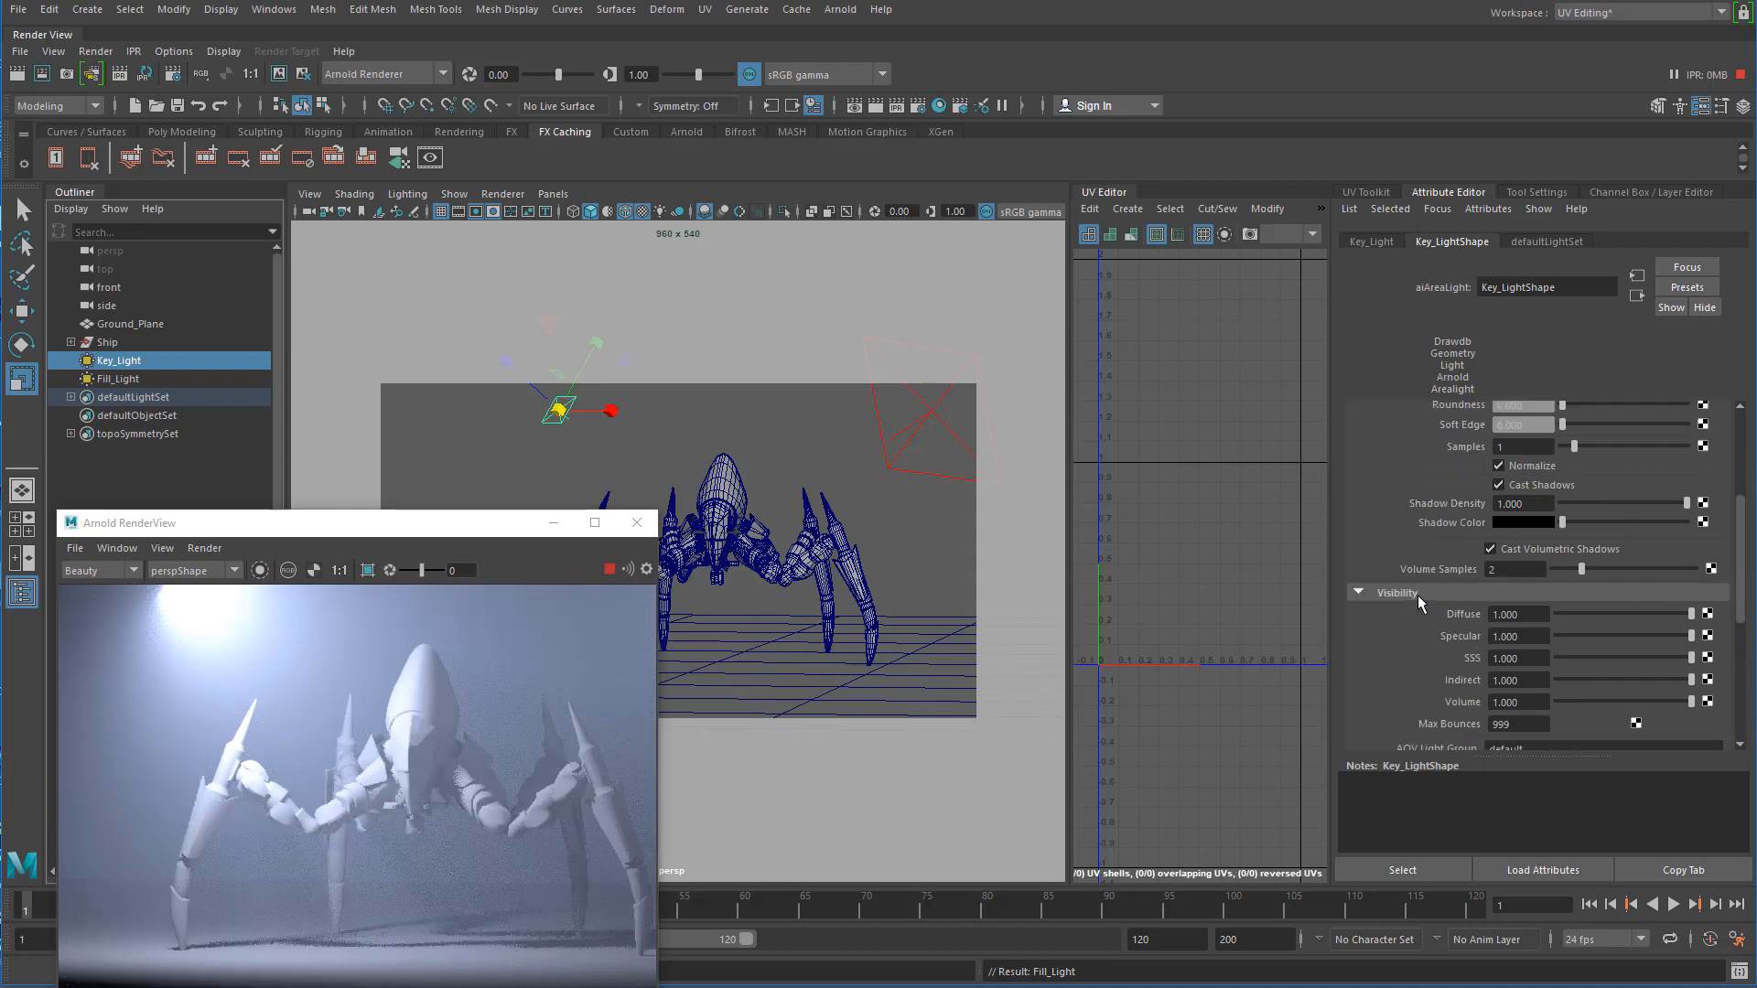
{"action": "left_click", "coordinate": [1491, 550]}
{"action": "left_click_drag", "start_coordinate": [612, 439], "coordinate": [728, 477], "text": "alt"}
{"action": "middle_click_drag", "start_coordinate": [729, 478], "coordinate": [726, 466], "text": "alt"}
{"action": "left_click_drag", "start_coordinate": [726, 467], "coordinate": [704, 437], "text": "alt"}
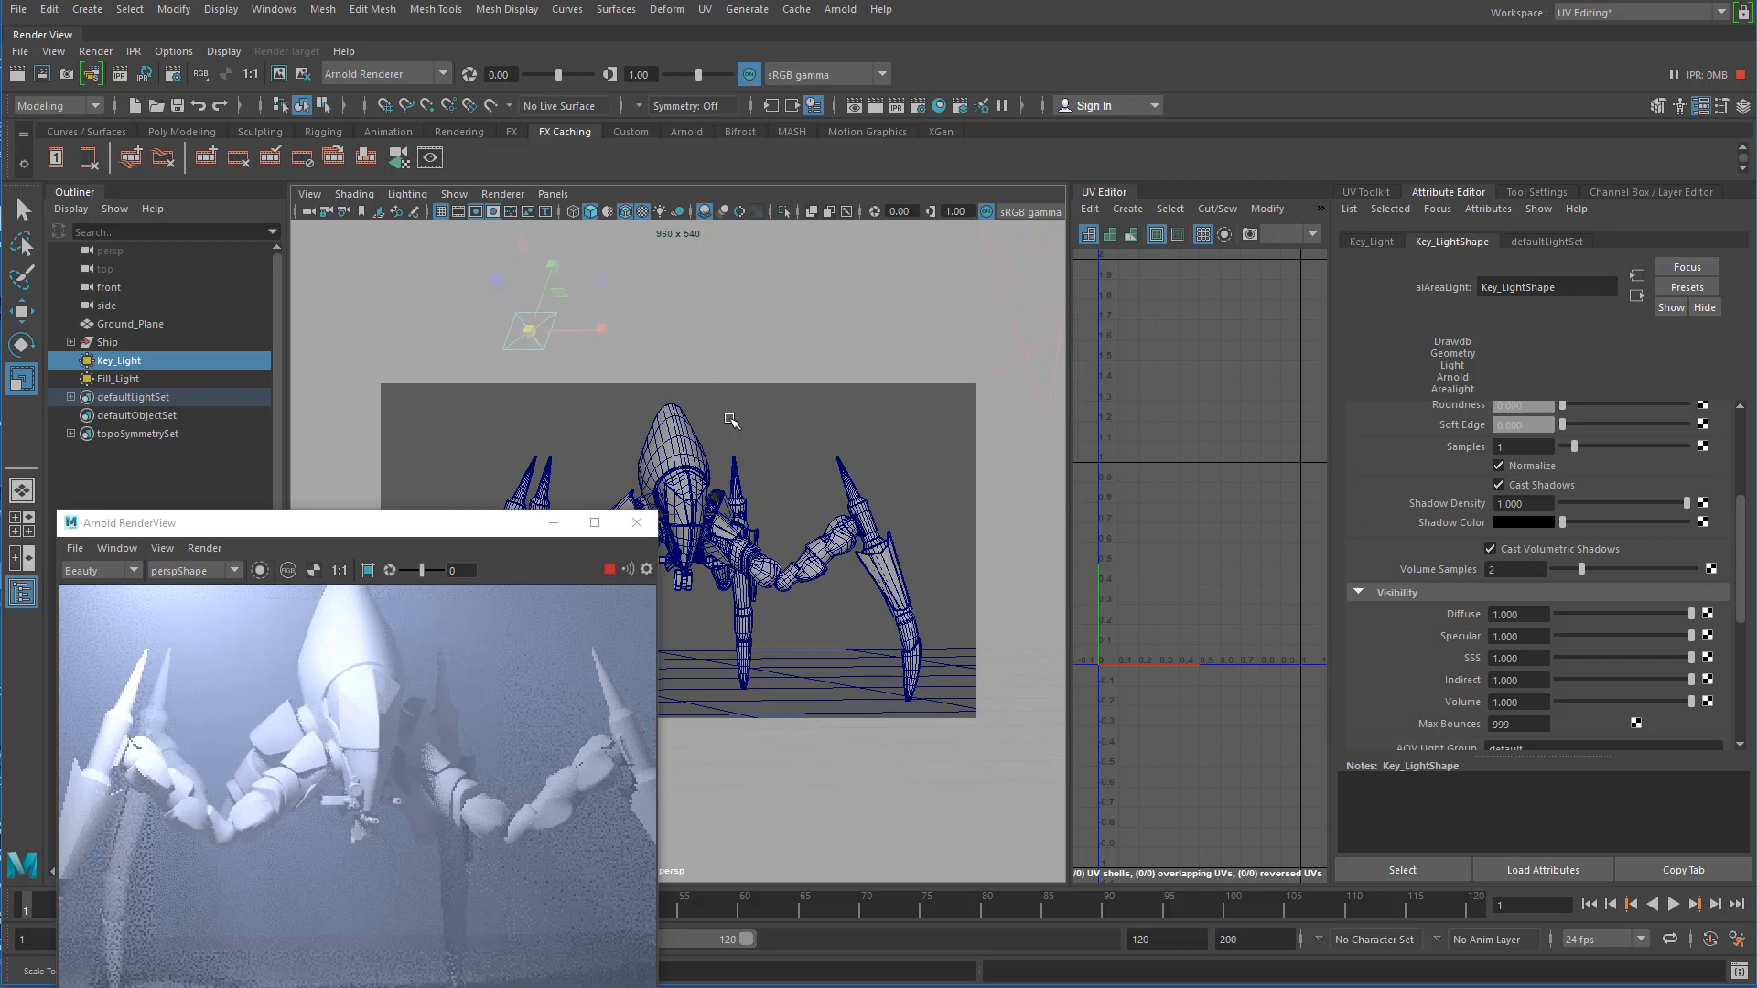
{"action": "right_click_drag", "start_coordinate": [738, 393], "coordinate": [702, 392], "text": "alt"}
{"action": "middle_click_drag", "start_coordinate": [702, 392], "coordinate": [732, 457], "text": "alt"}
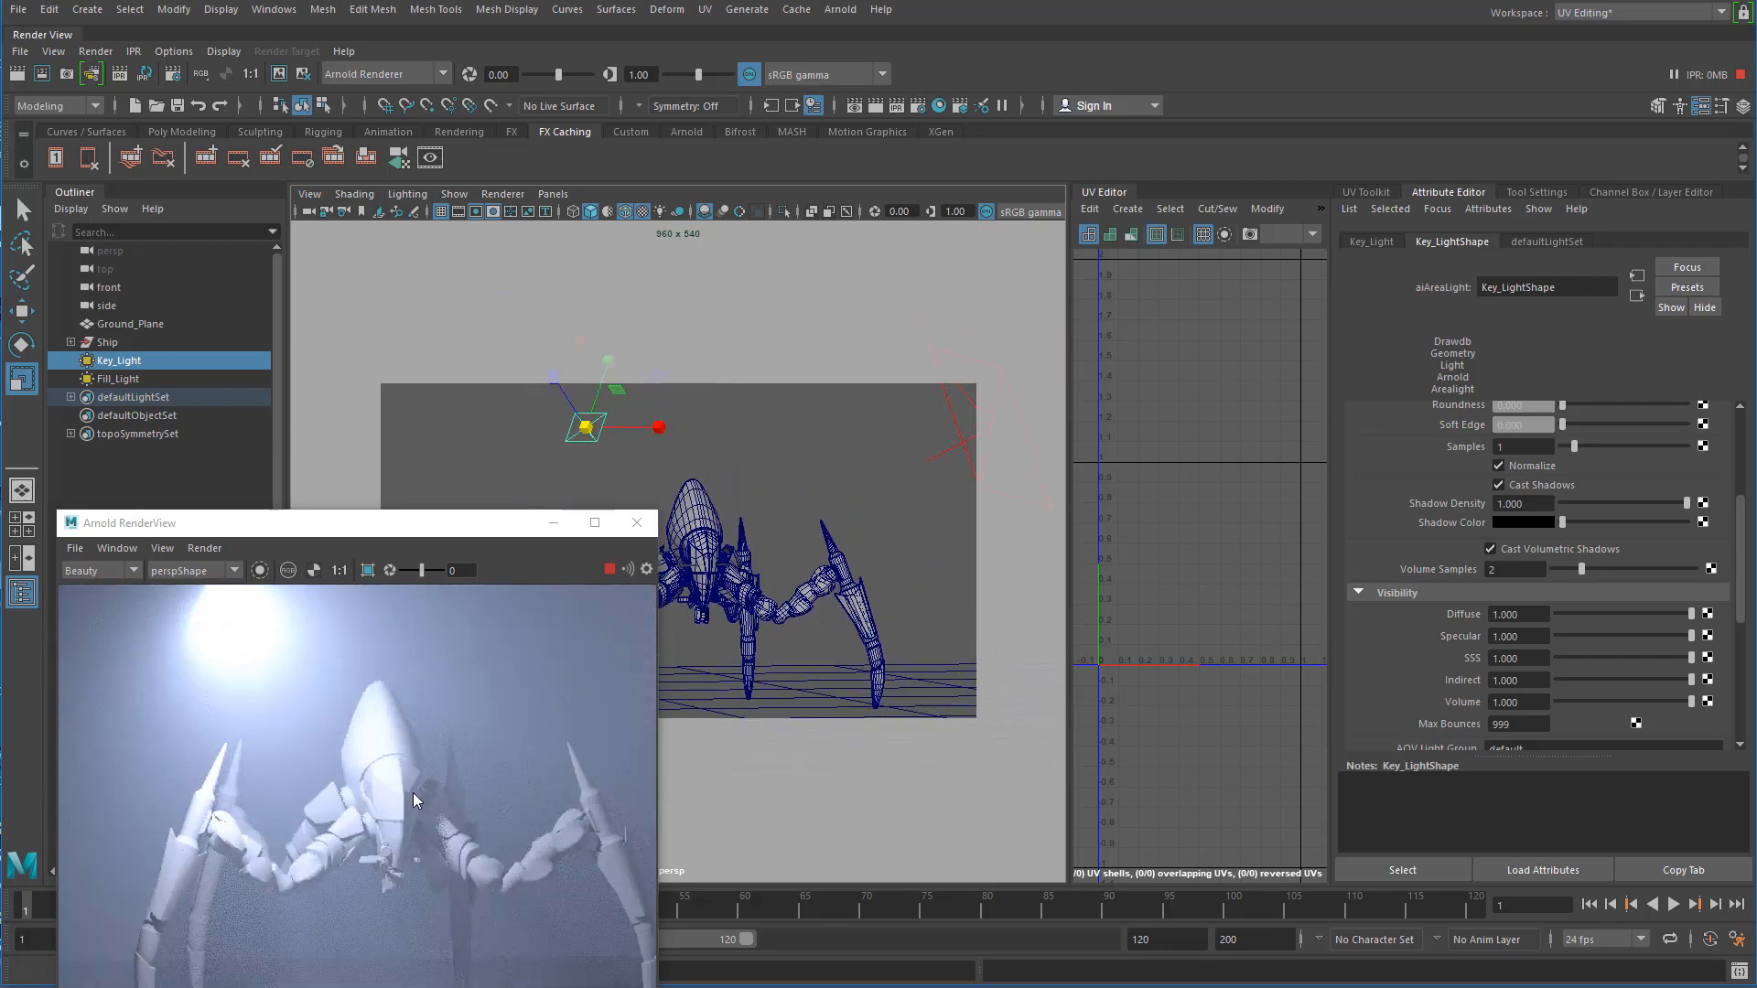
{"action": "middle_click_drag", "start_coordinate": [699, 486], "coordinate": [679, 444], "text": "alt"}
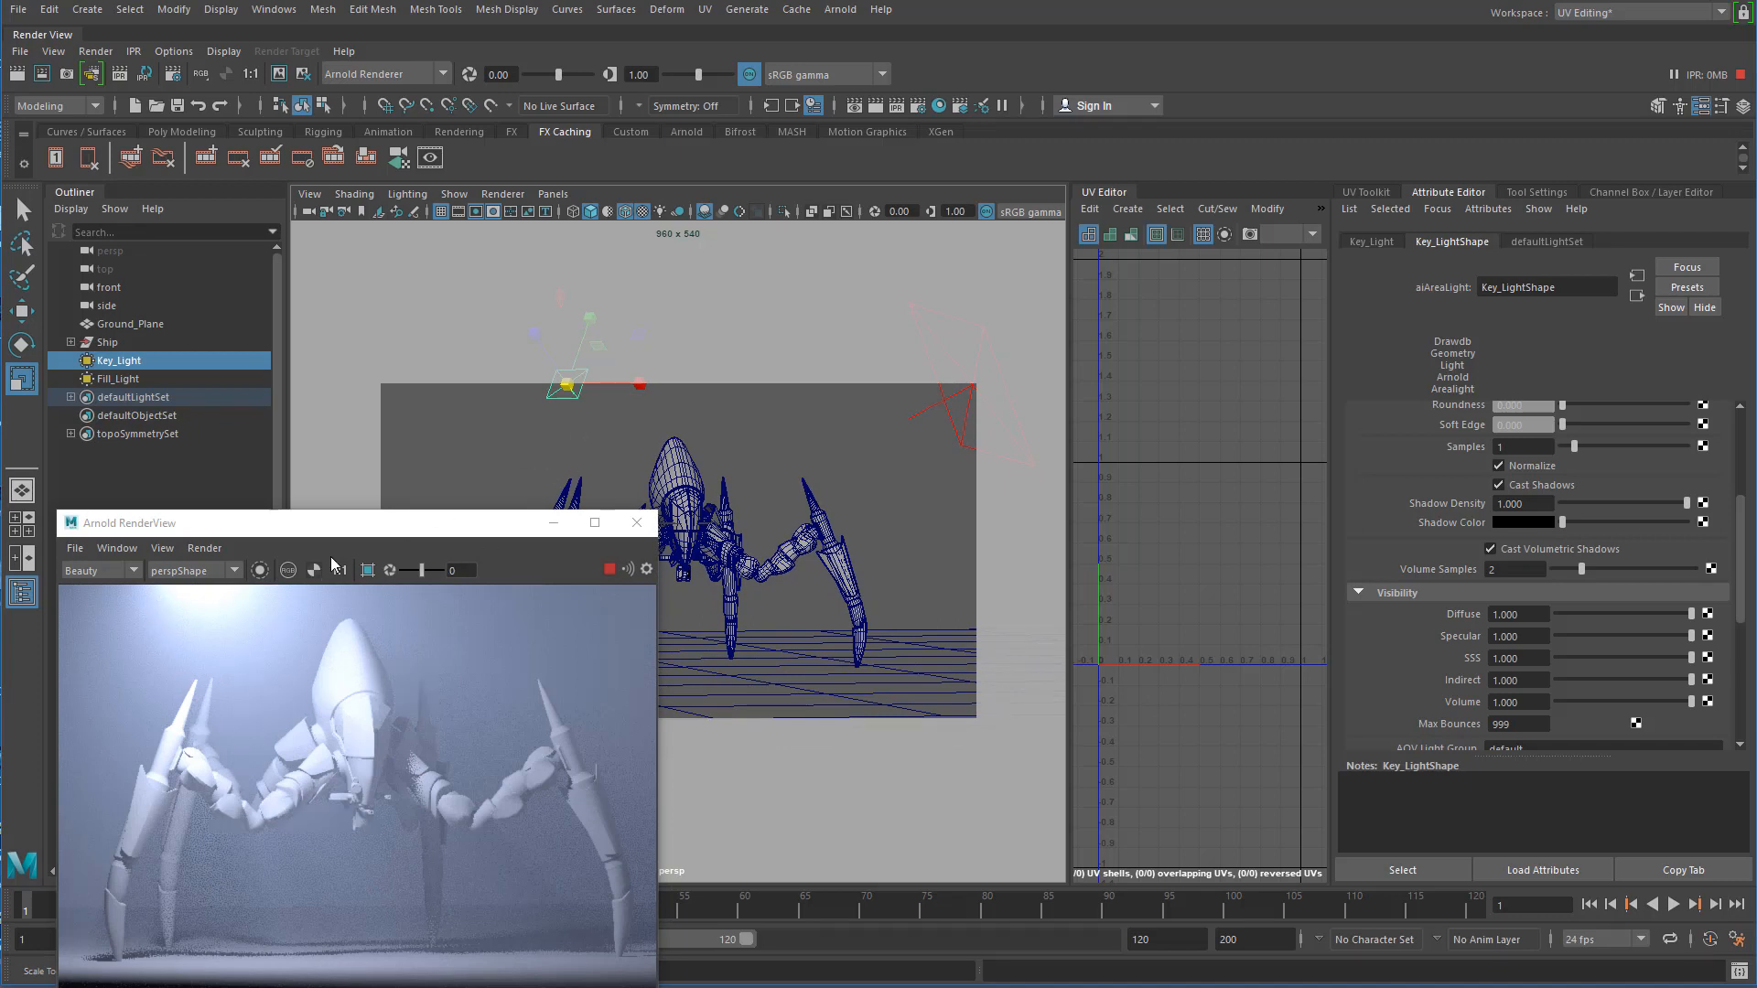
- Break the aiAtmosphereVolume connection to Atmosphere in the Arnold render settings' Environment section
{"action": "left_click", "coordinate": [918, 107]}
{"action": "left_click", "coordinate": [657, 149]}
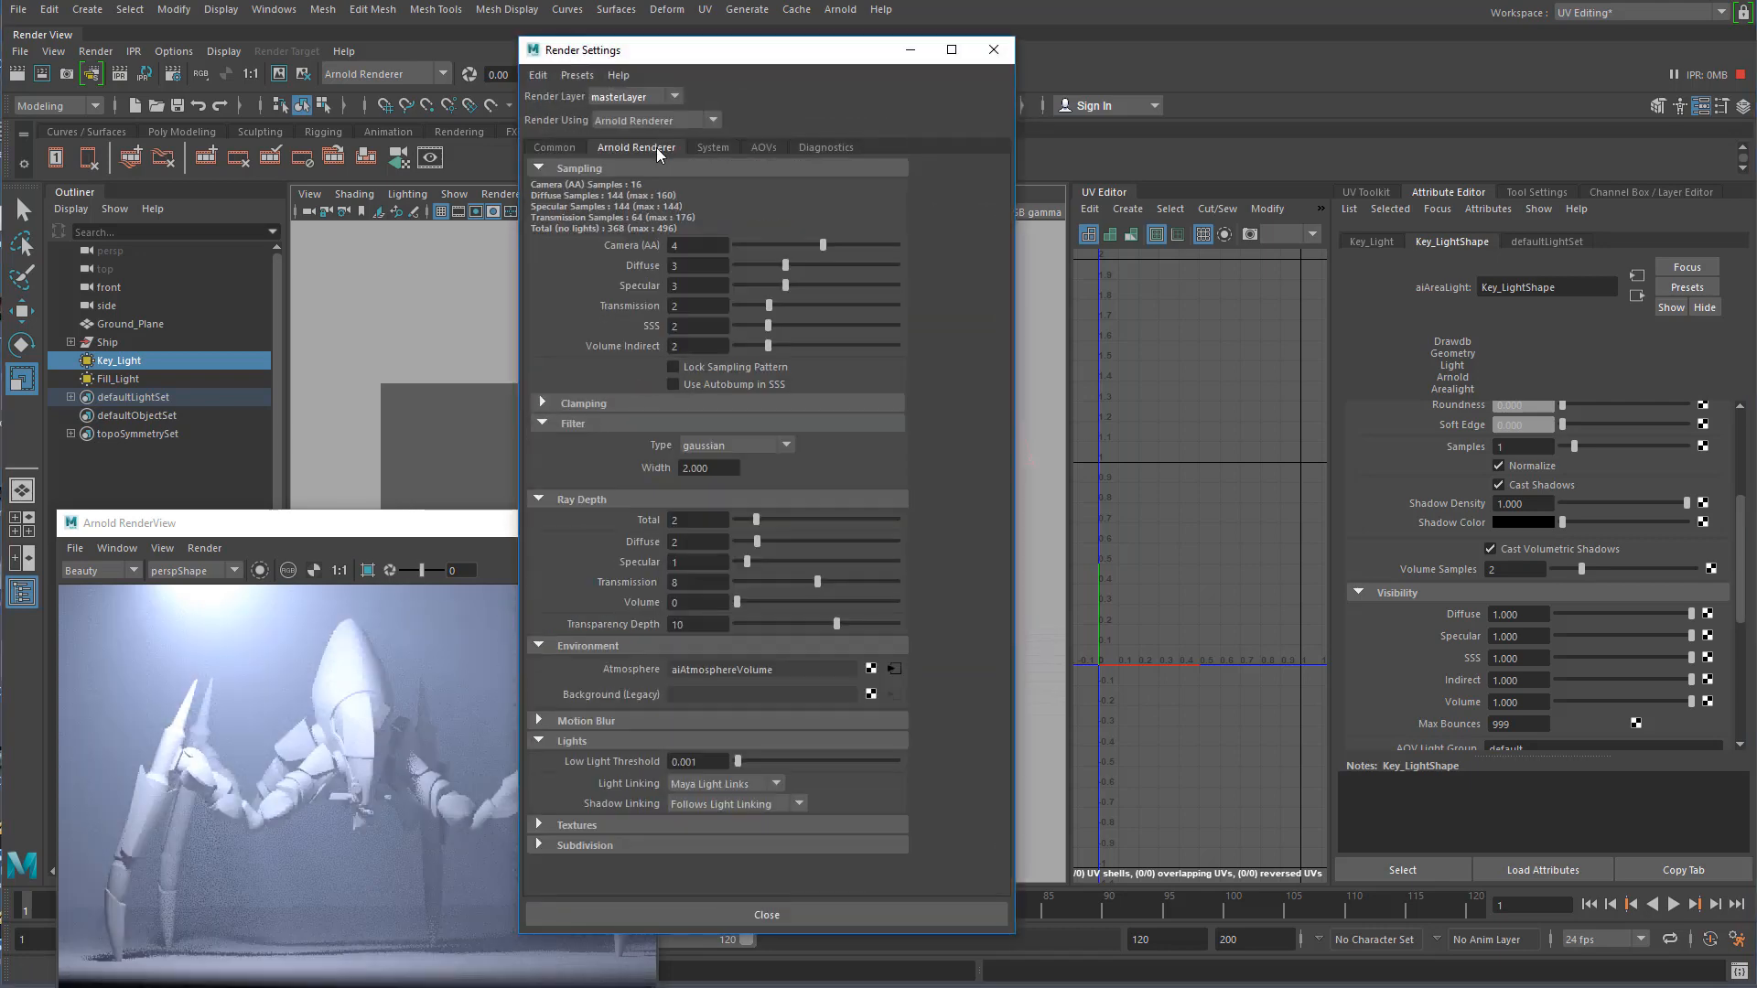
{"action": "left_click", "coordinate": [551, 650]}
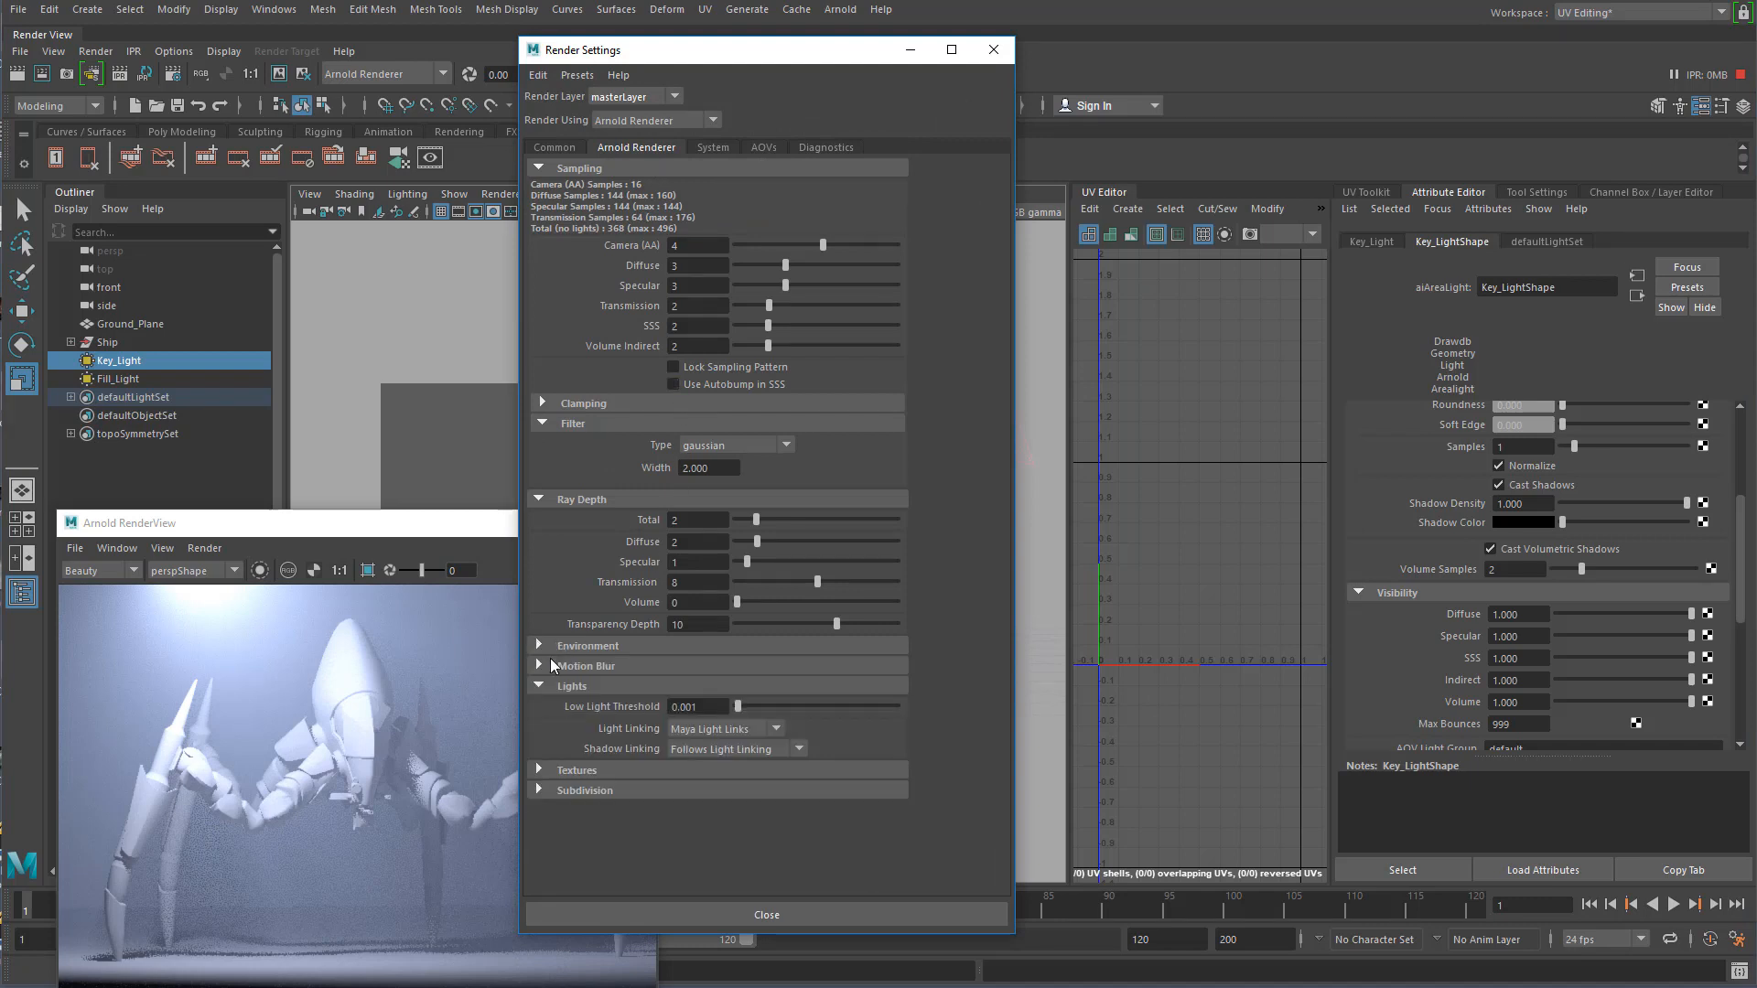
{"action": "left_click", "coordinate": [540, 648]}
{"action": "right_click", "coordinate": [634, 672]}
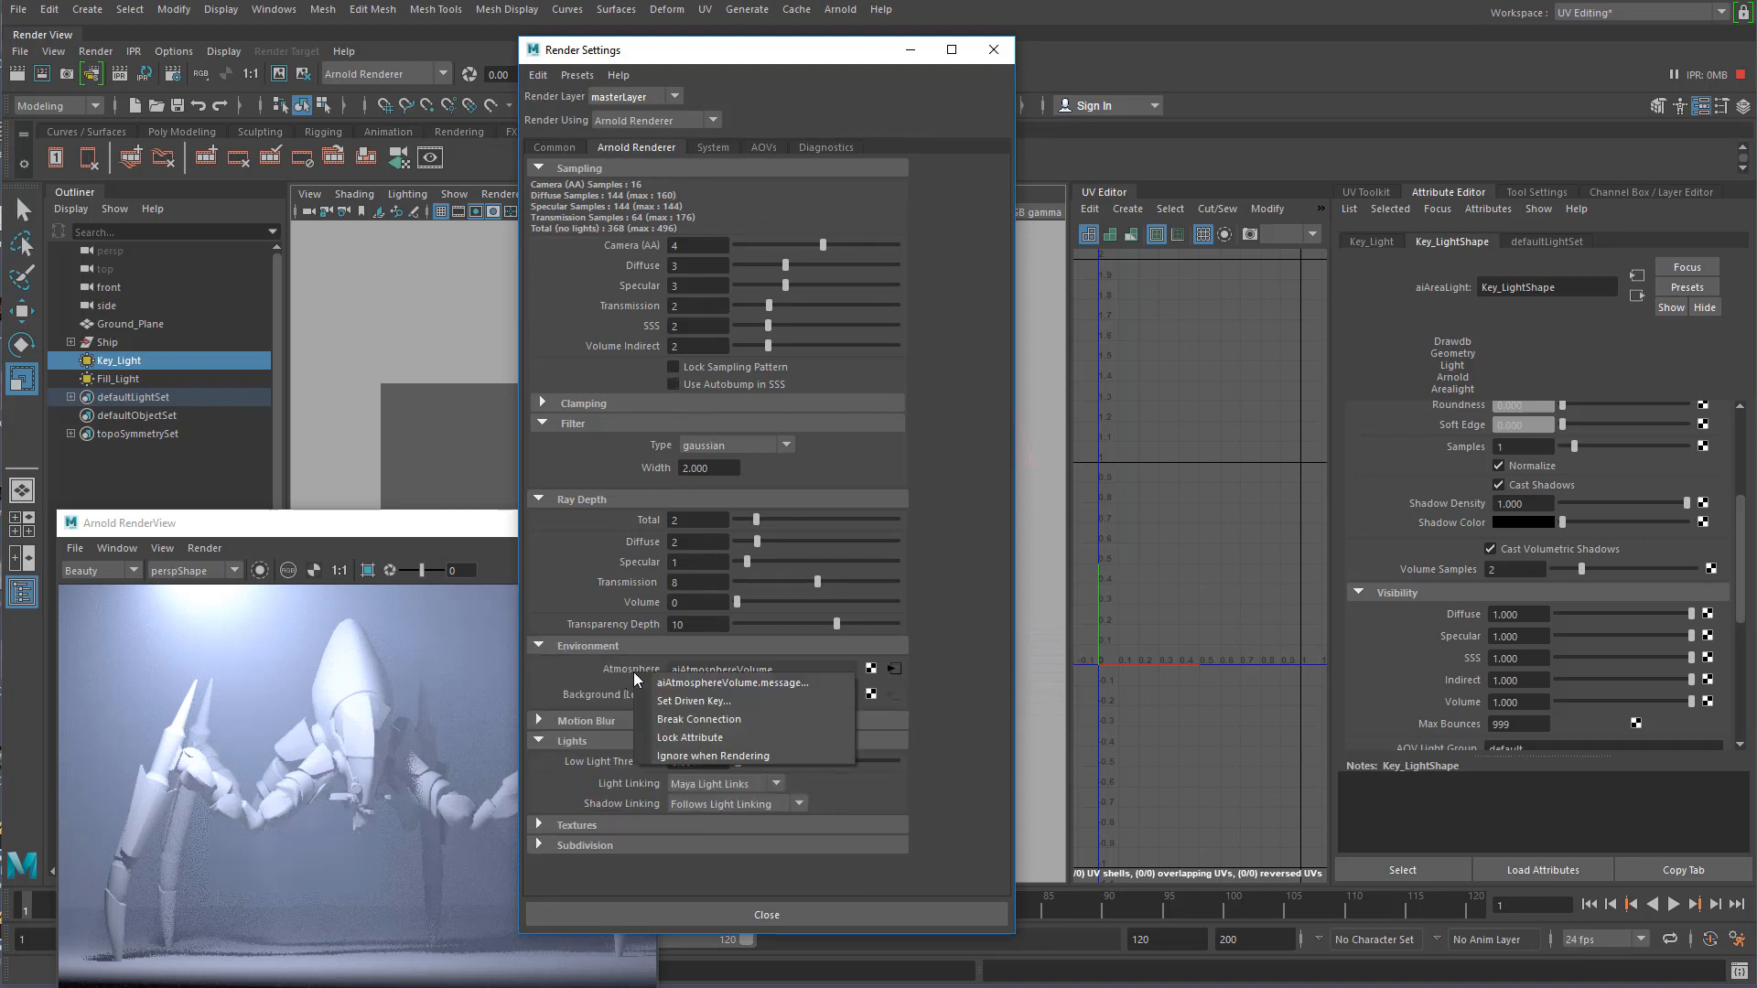
{"action": "left_click", "coordinate": [707, 719]}
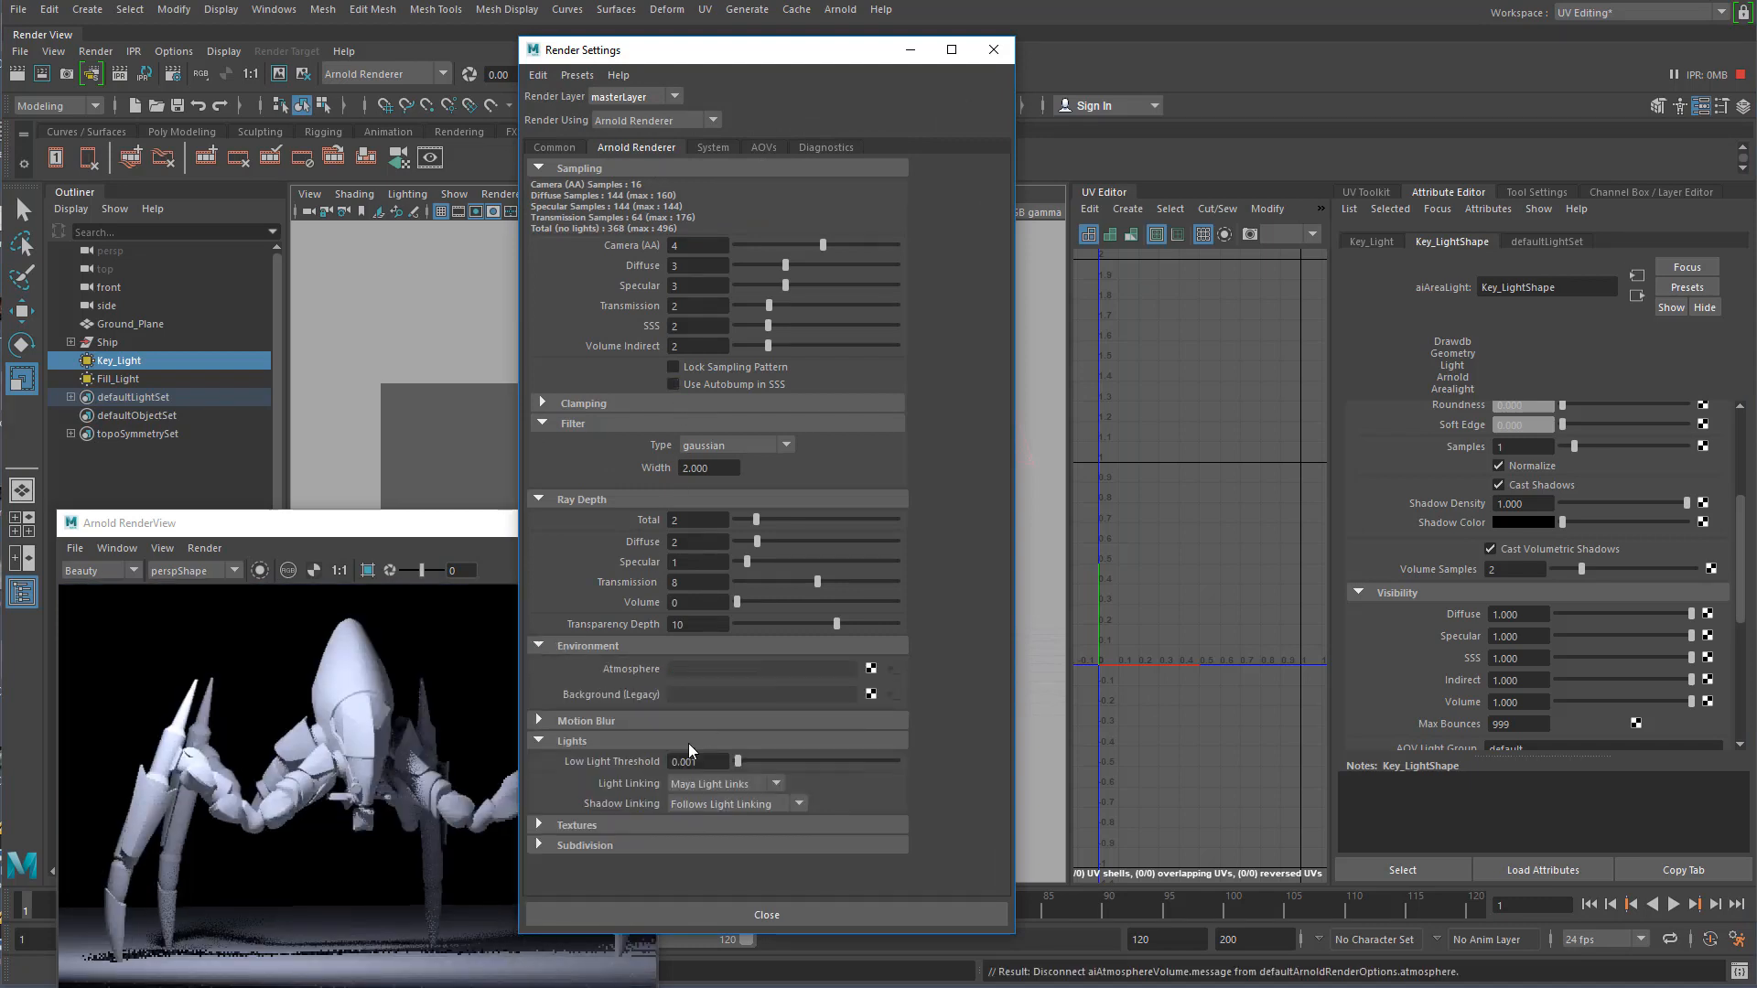
{"action": "left_click", "coordinate": [993, 50]}
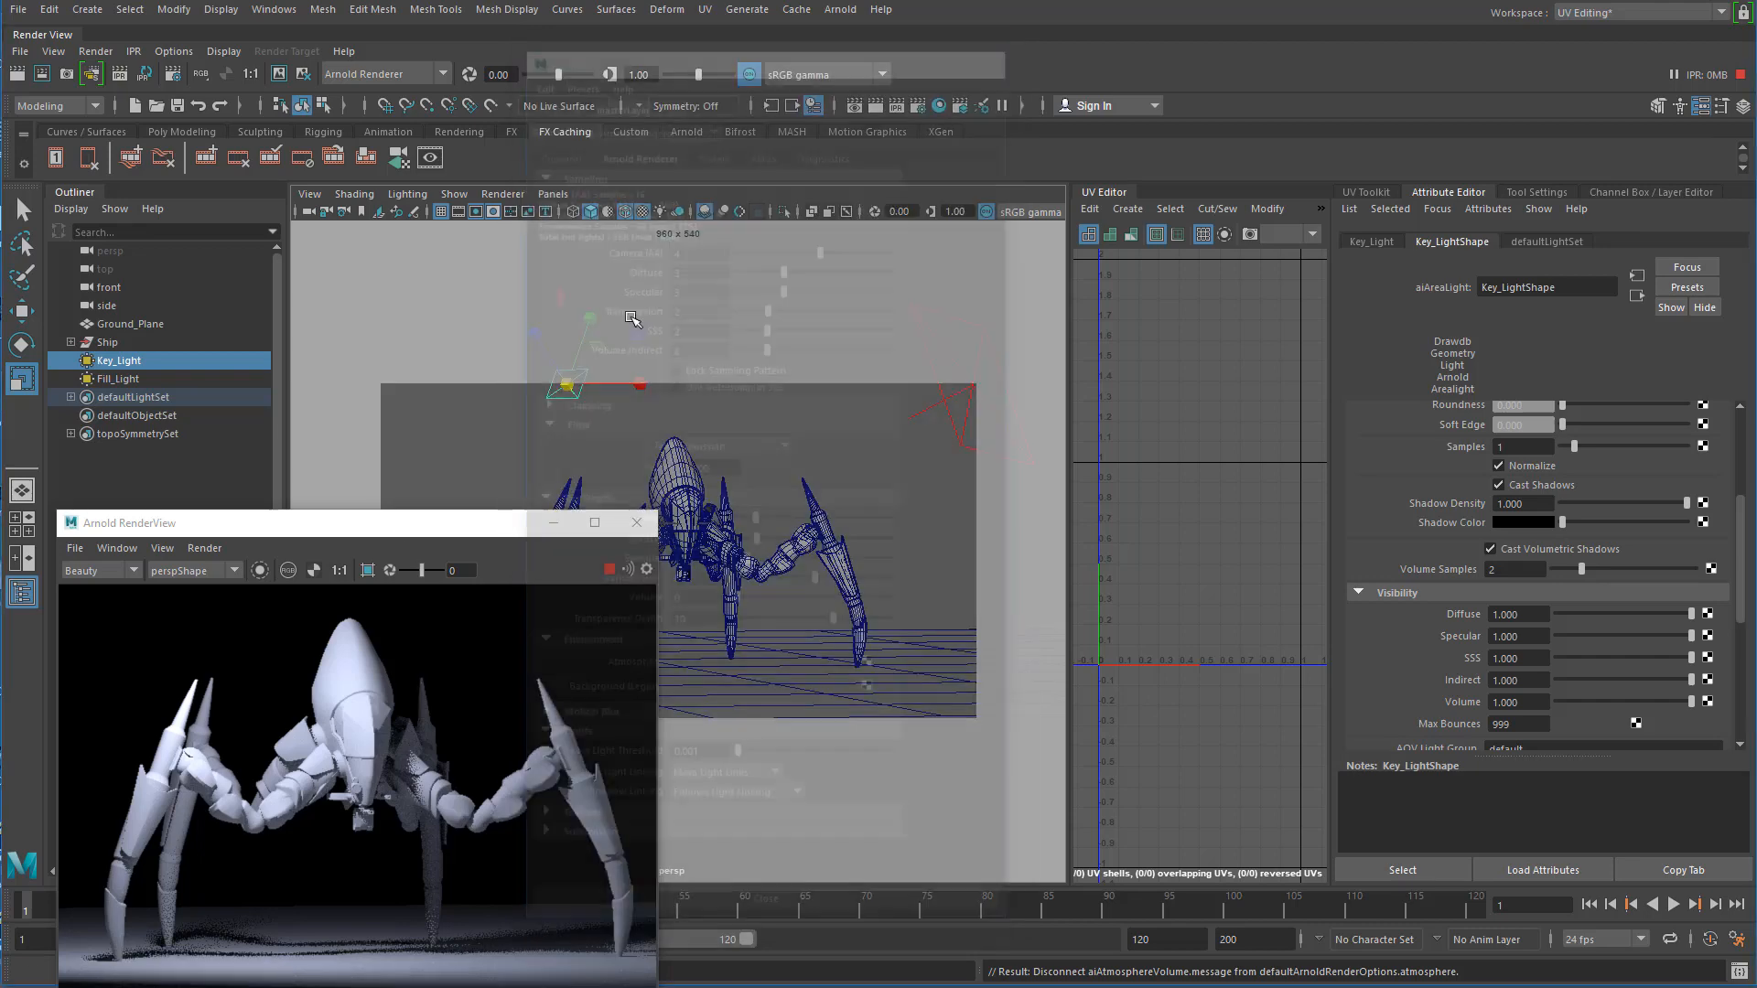
- Place the Arnold RenderView beside the ship and save the scene
{"action": "left_click_drag", "start_coordinate": [384, 524], "coordinate": [1167, 320]}
{"action": "left_click_drag", "start_coordinate": [625, 511], "coordinate": [633, 518], "text": "alt"}
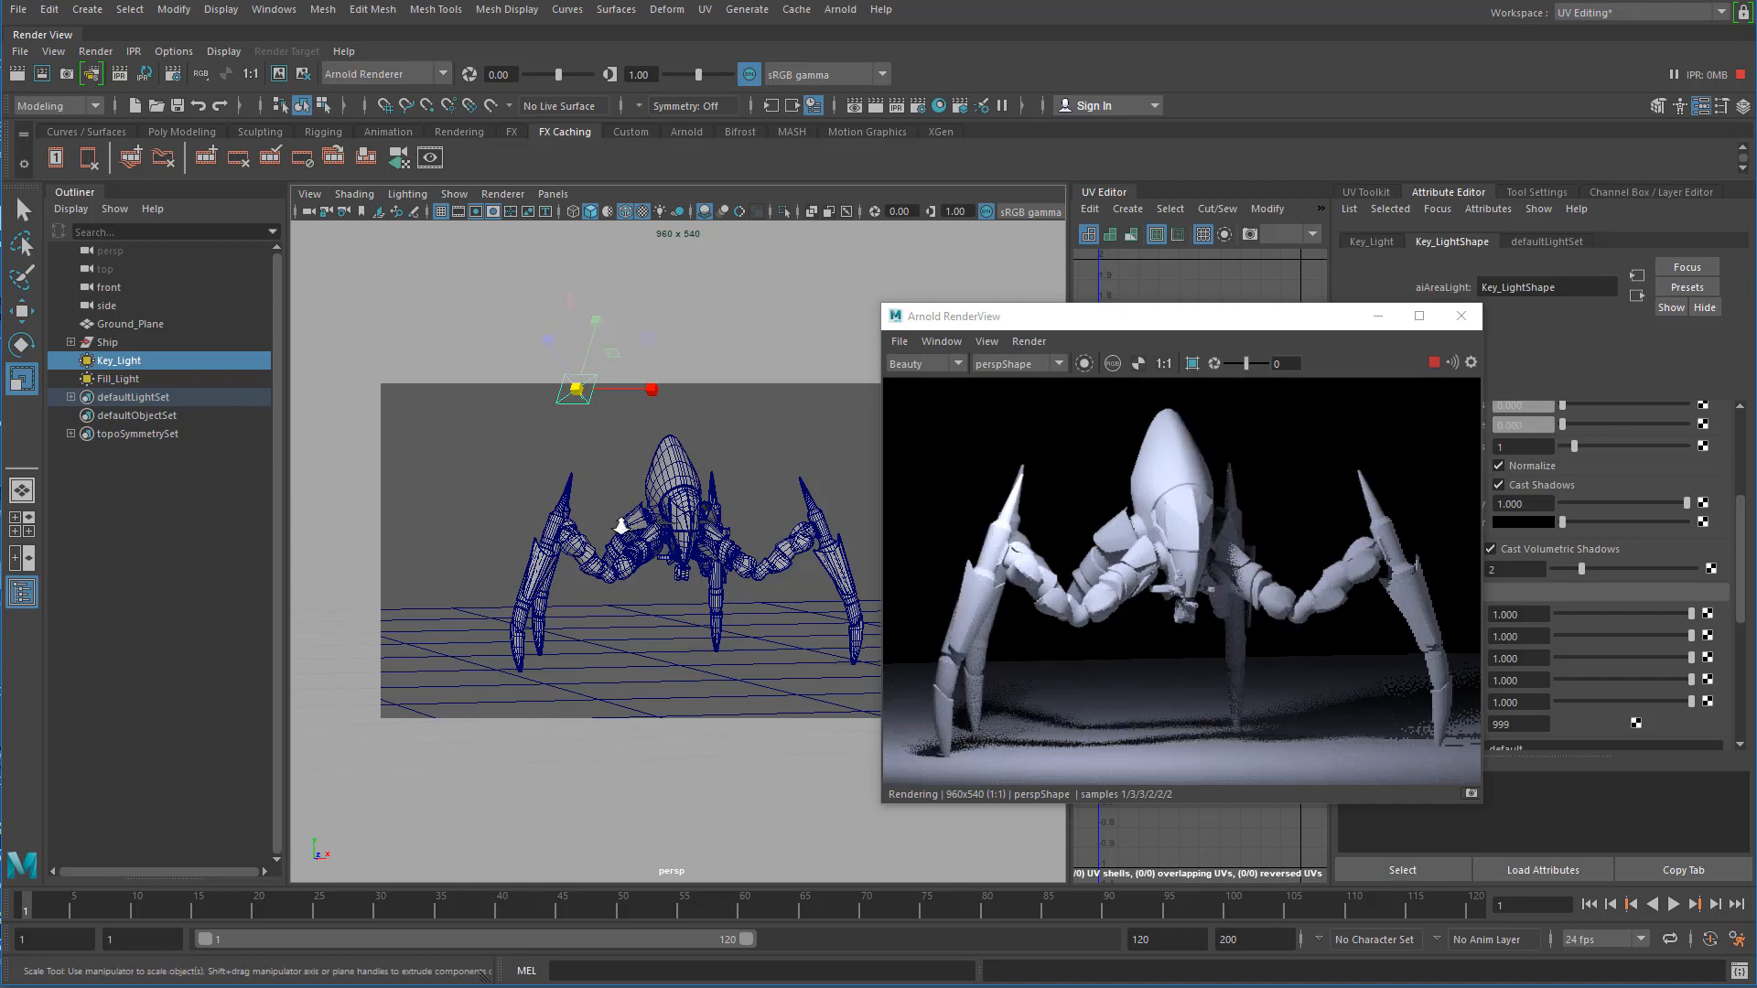
{"action": "right_click_drag", "start_coordinate": [618, 522], "coordinate": [664, 542], "text": "alt"}
{"action": "left_click_drag", "start_coordinate": [665, 542], "coordinate": [670, 529], "text": "alt"}
{"action": "middle_click_drag", "start_coordinate": [670, 529], "coordinate": [658, 538], "text": "alt"}
{"action": "left_click_drag", "start_coordinate": [657, 538], "coordinate": [674, 512], "text": "alt"}
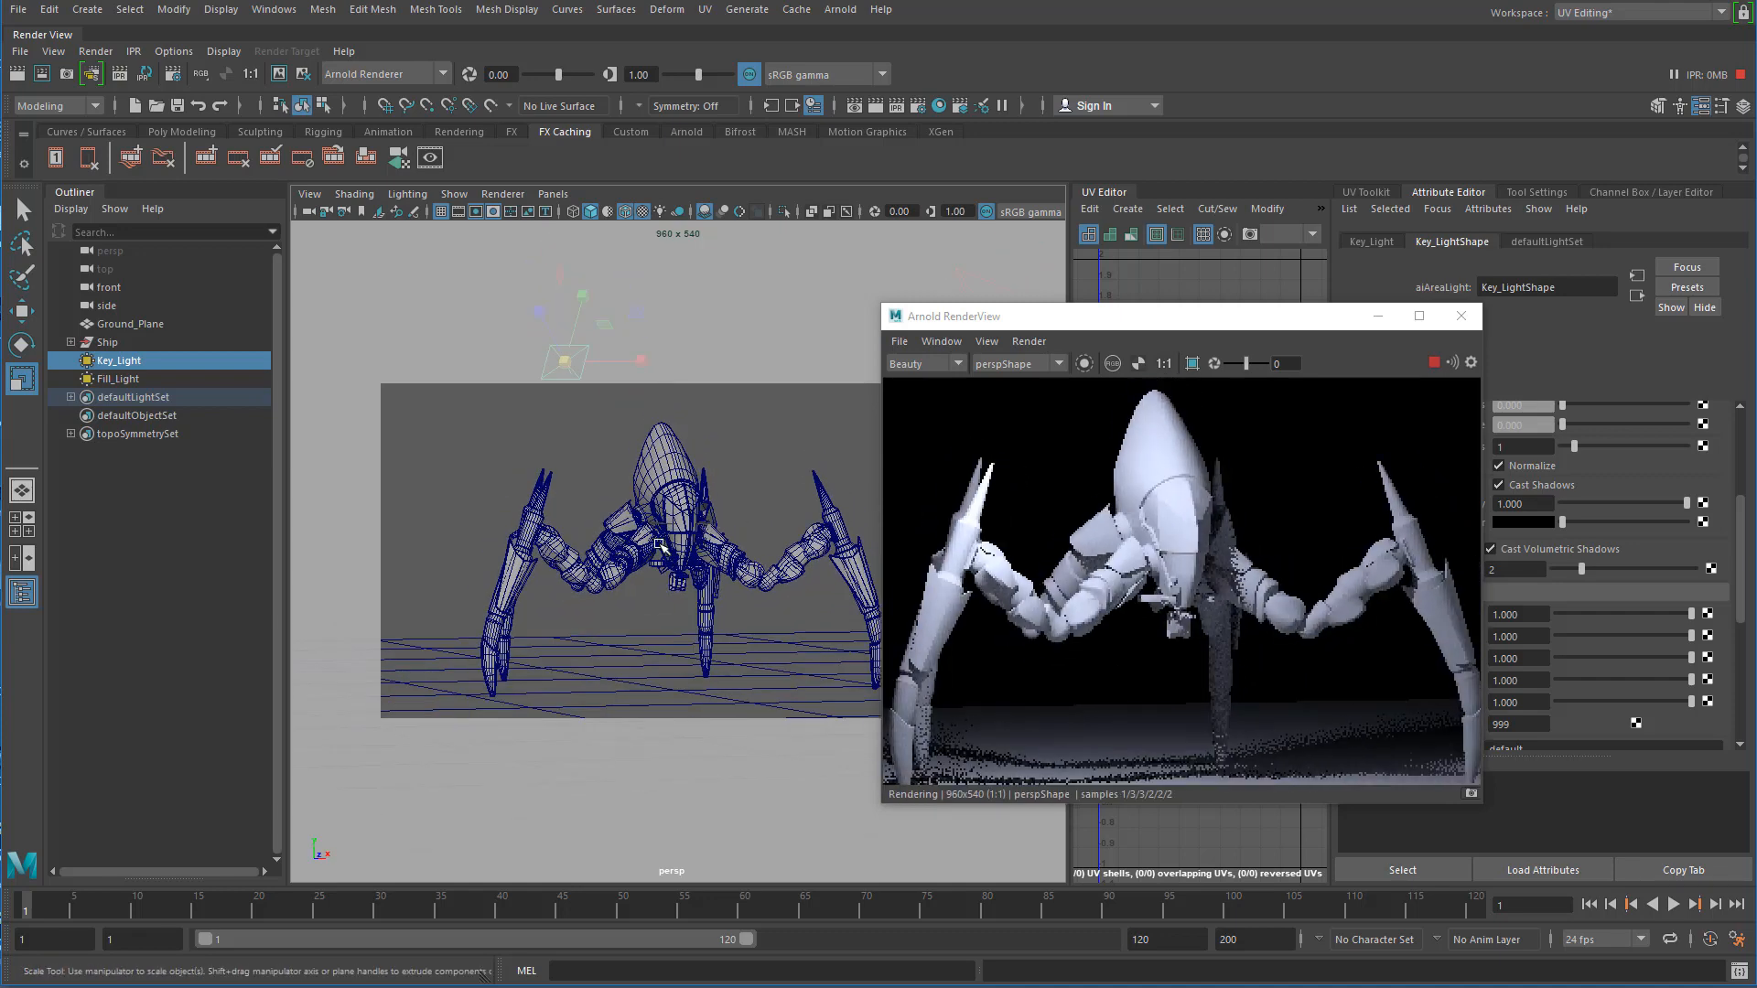
{"action": "left_click", "coordinate": [18, 9]}
{"action": "left_click", "coordinate": [64, 85]}
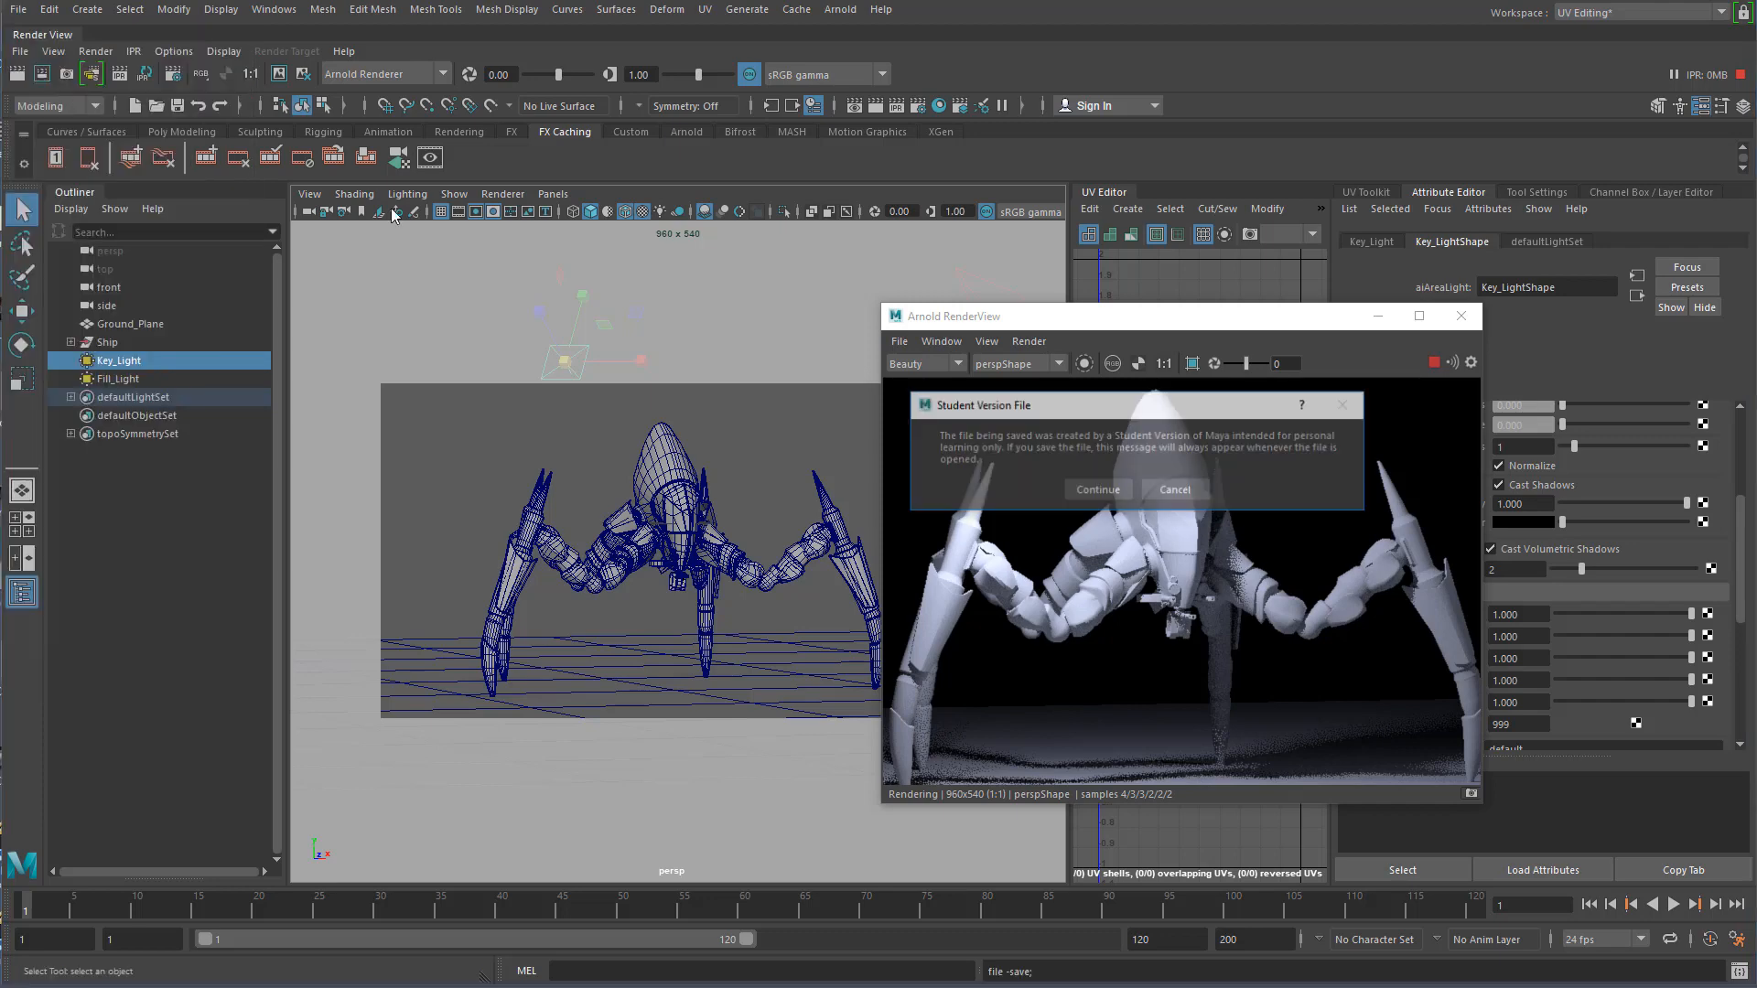
- Select Fill_Light, set its color temperature to a warm 2826 and raise its exposure slightly
{"action": "left_click_drag", "start_coordinate": [599, 539], "coordinate": [608, 475], "text": "alt"}
{"action": "left_click_drag", "start_coordinate": [787, 397], "coordinate": [877, 452]}
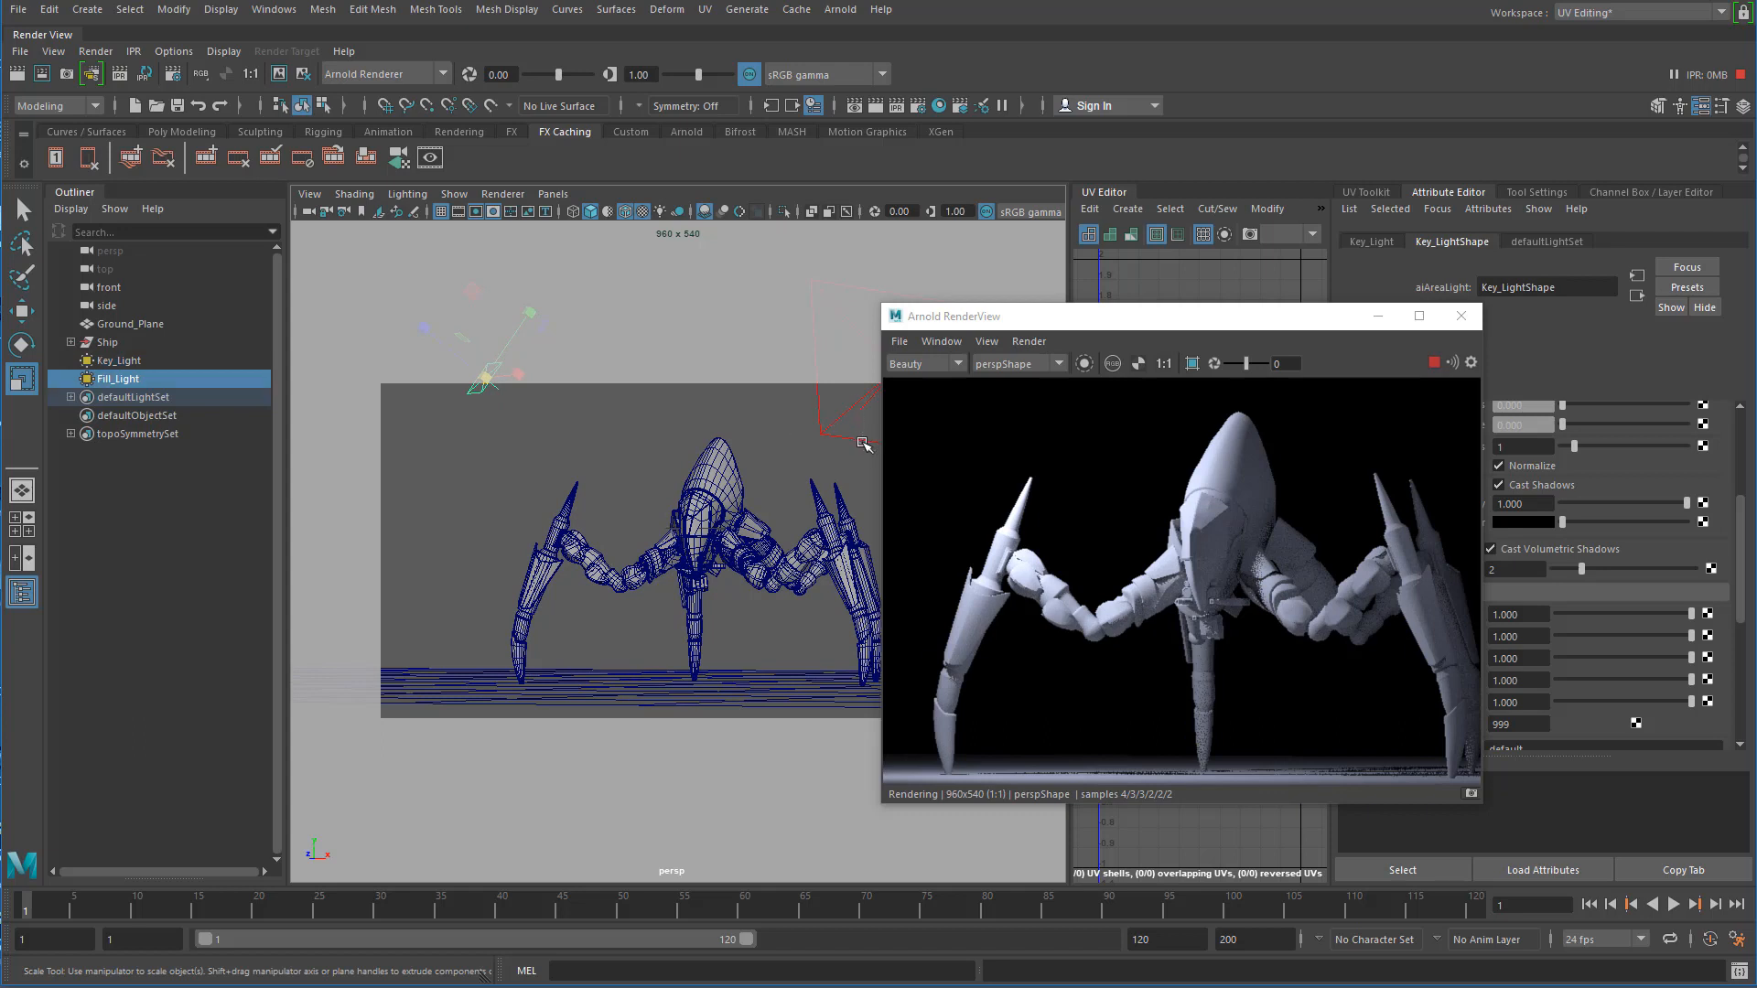
{"action": "left_click_drag", "start_coordinate": [1144, 315], "coordinate": [999, 309]}
{"action": "scroll", "coordinate": [1460, 535], "scroll_direction": "up", "scroll_amount": 5}
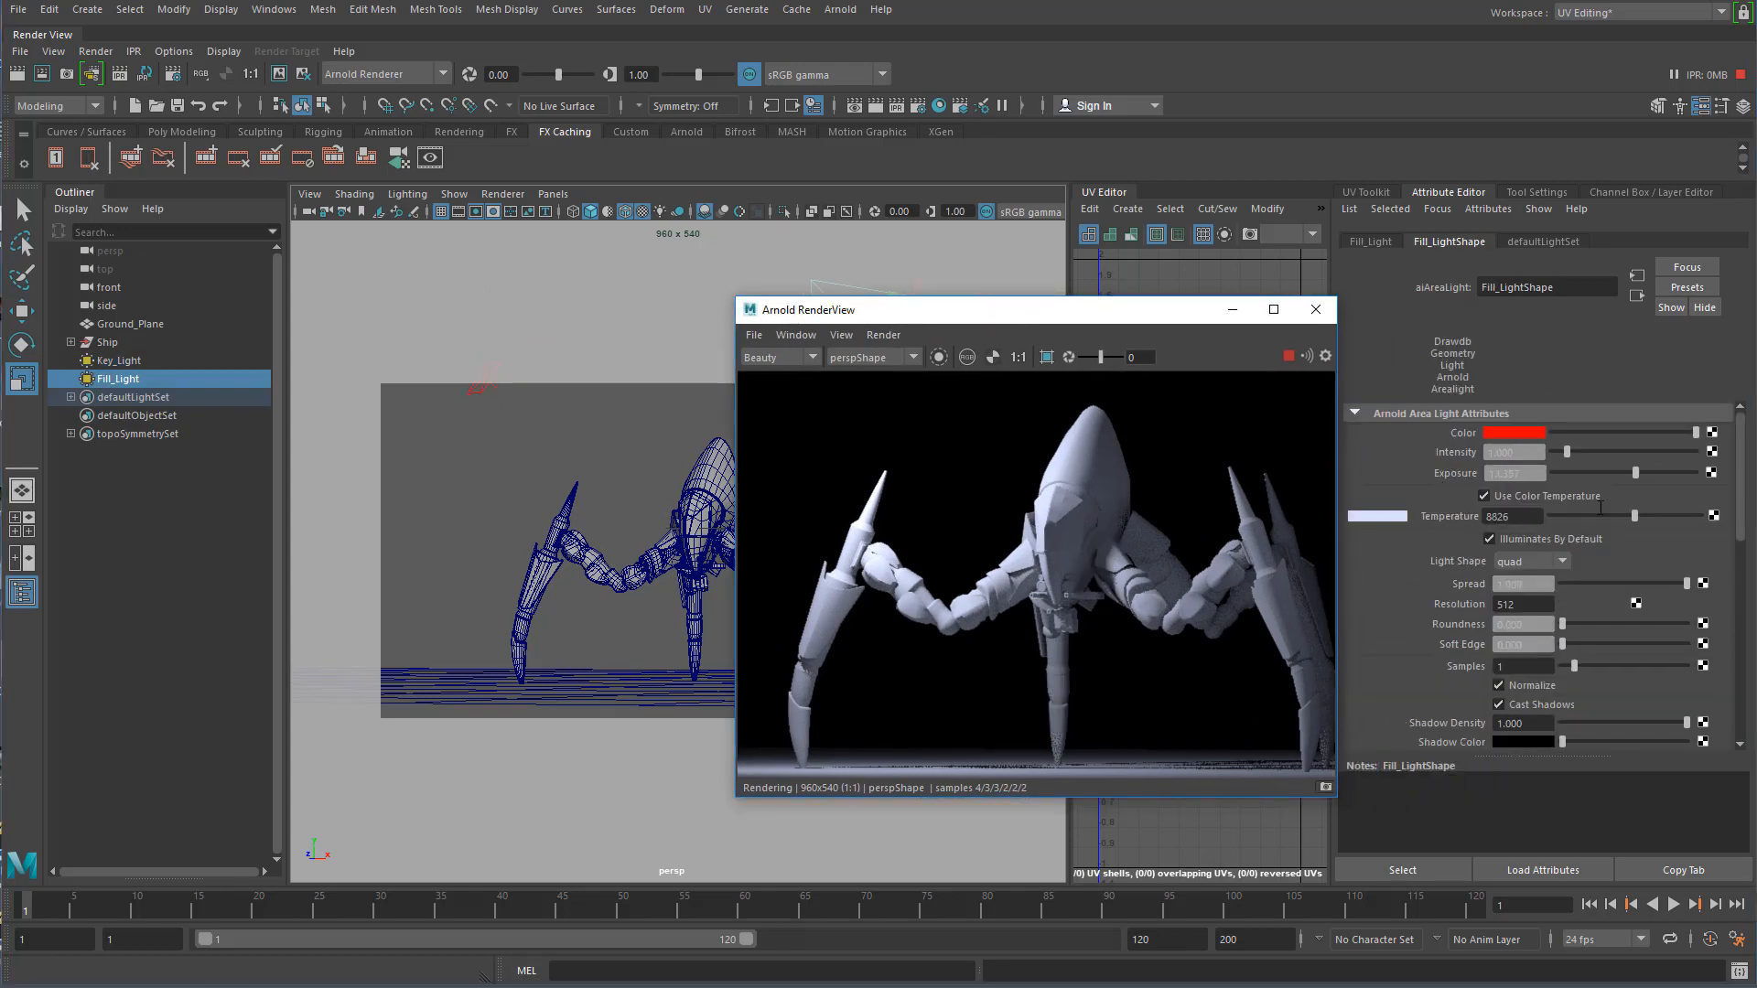
{"action": "left_click_drag", "start_coordinate": [1635, 517], "coordinate": [1569, 518]}
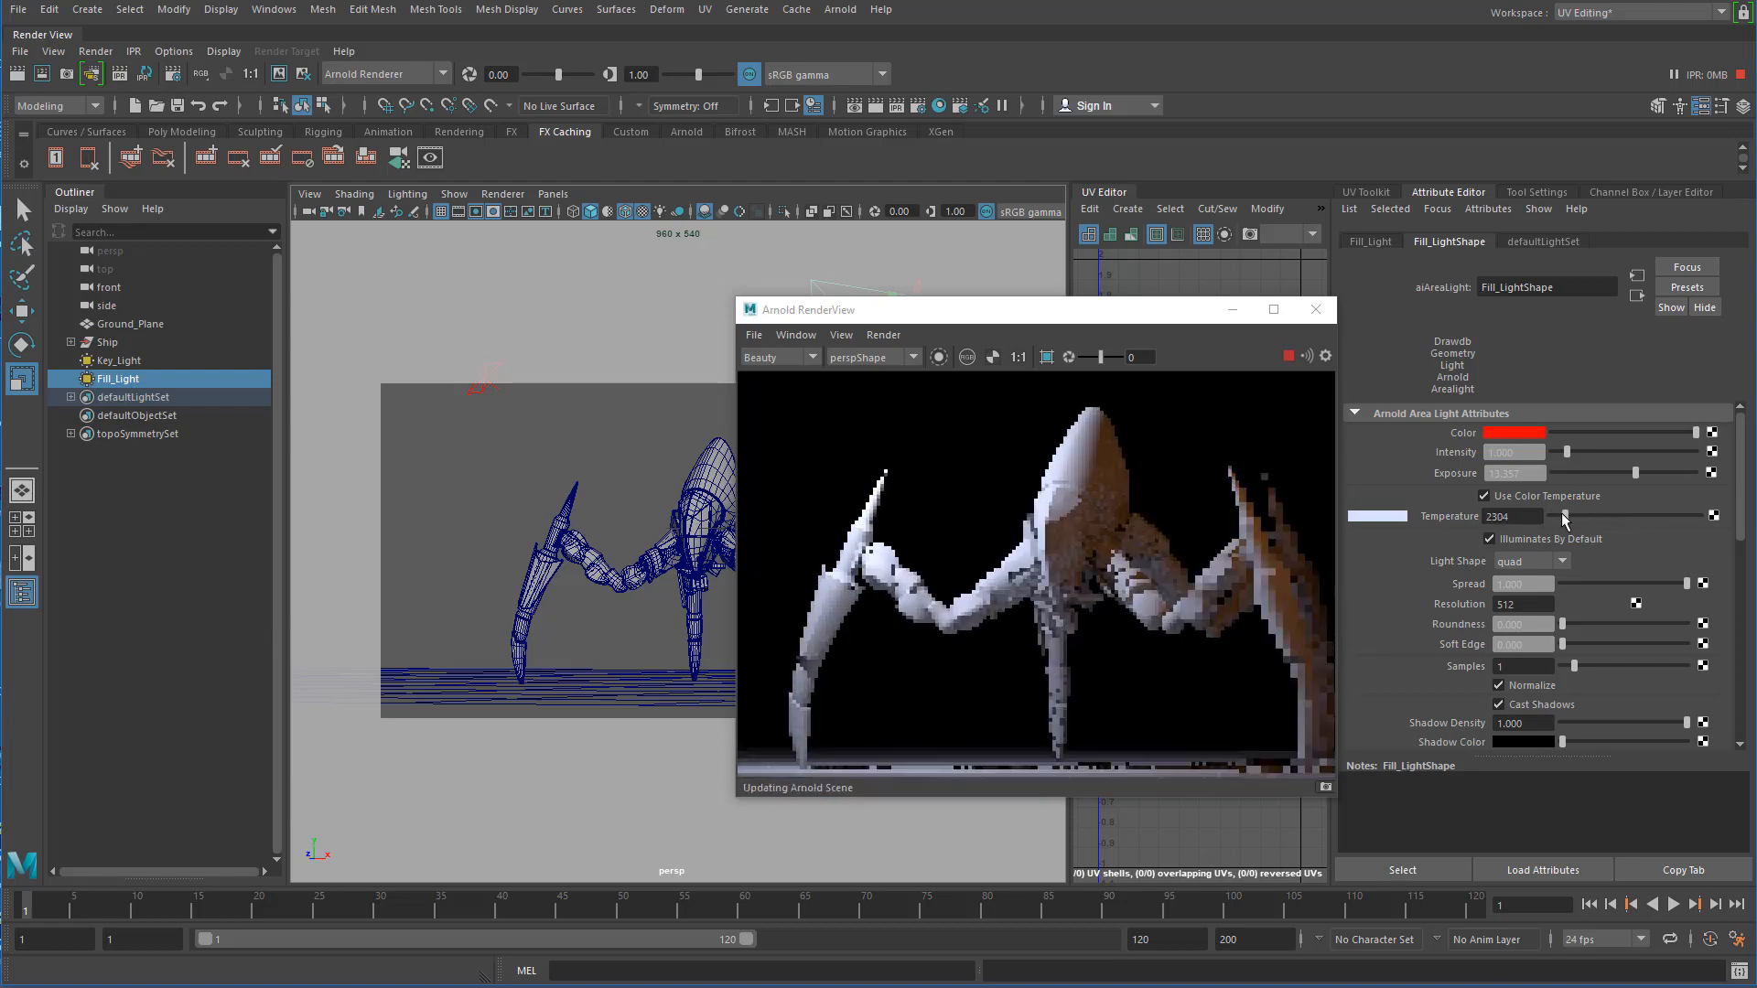
{"action": "left_click", "coordinate": [1511, 434]}
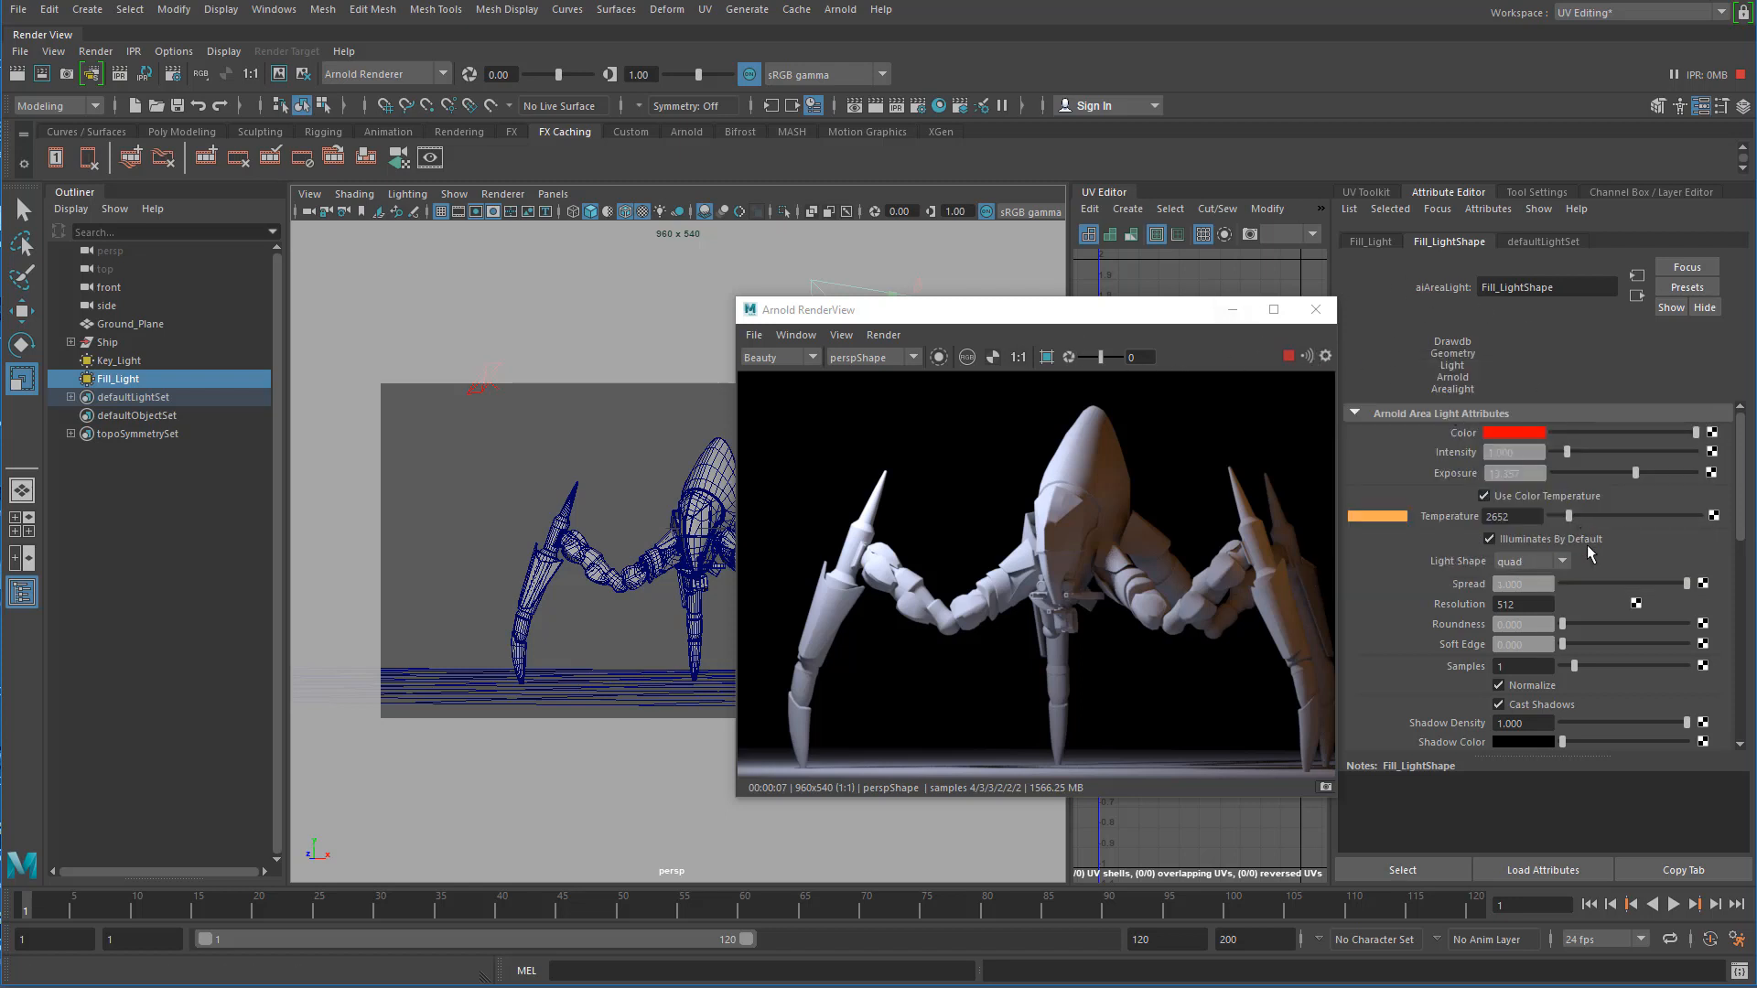
{"action": "left_click_drag", "start_coordinate": [1569, 516], "coordinate": [1573, 518]}
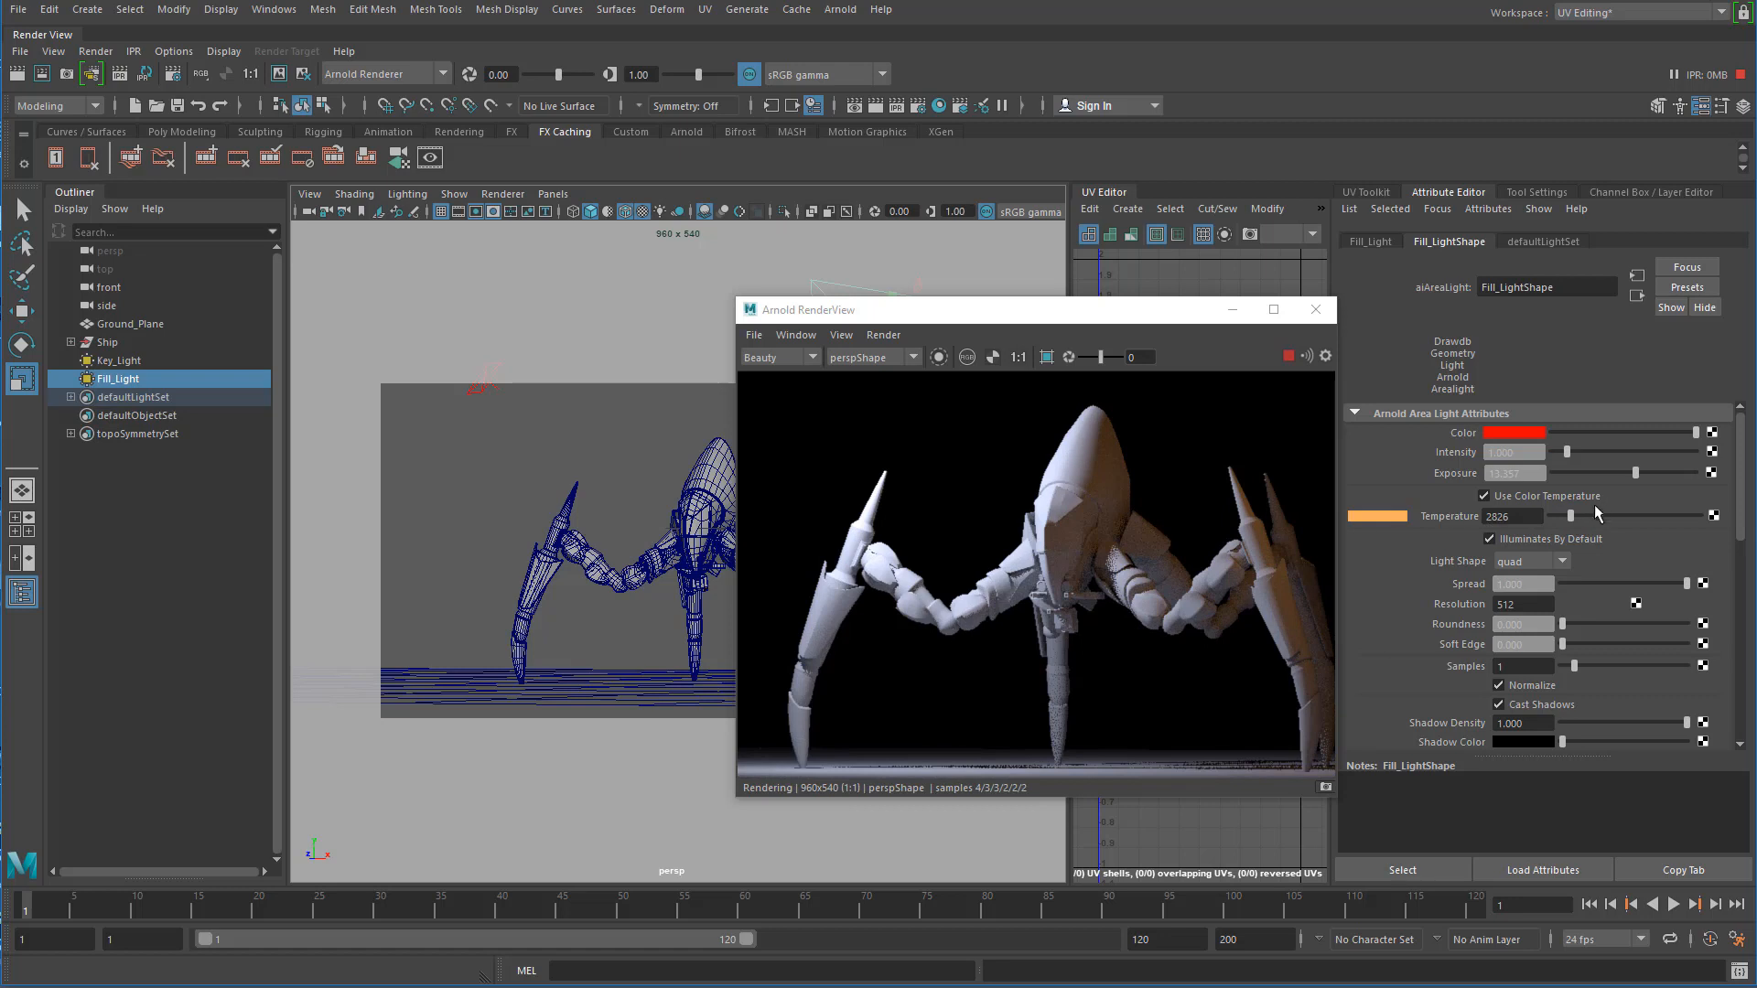
{"action": "left_click_drag", "start_coordinate": [1638, 481], "coordinate": [1637, 477]}
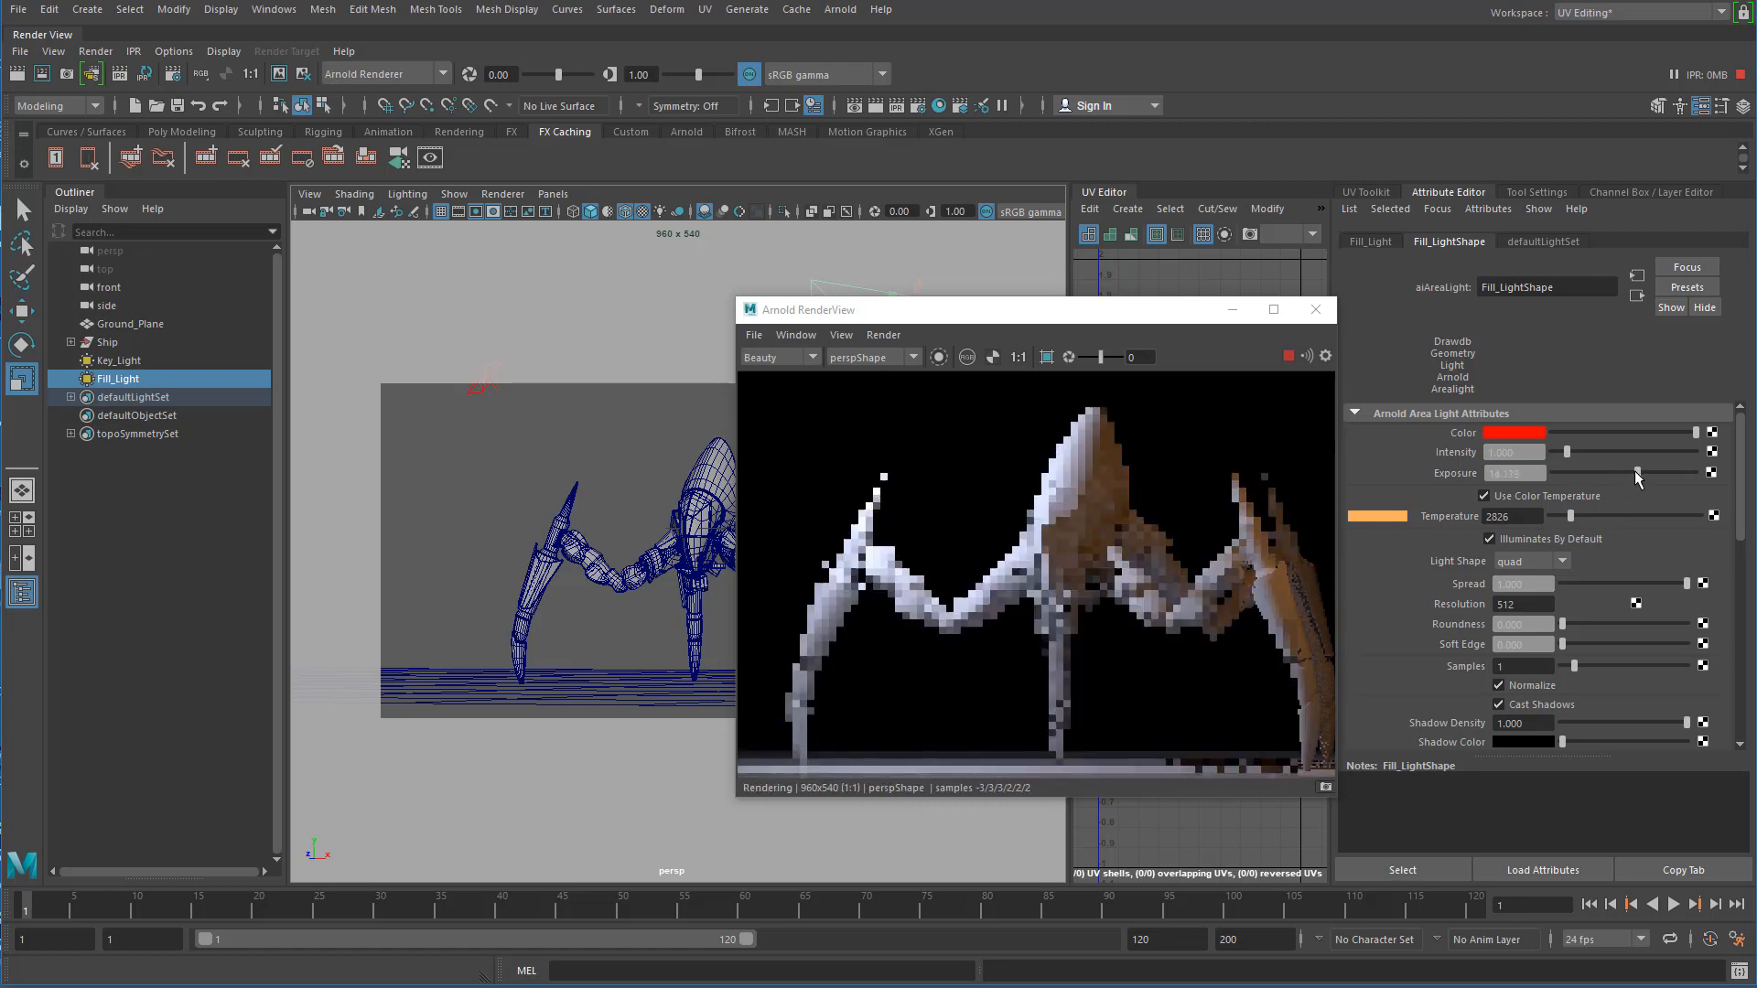
- Examine the cool key and warm fill lighting on the ship and ground from above, up close and from the front
{"action": "left_click_drag", "start_coordinate": [660, 616], "coordinate": [602, 583], "text": "alt"}
{"action": "mouse_move", "coordinate": [632, 584]}
{"action": "right_mouse_down", "text": "alt"}
{"action": "mouse_move", "coordinate": [606, 597]}
{"action": "mouse_move", "coordinate": [644, 570]}
{"action": "right_mouse_up", "text": "alt"}
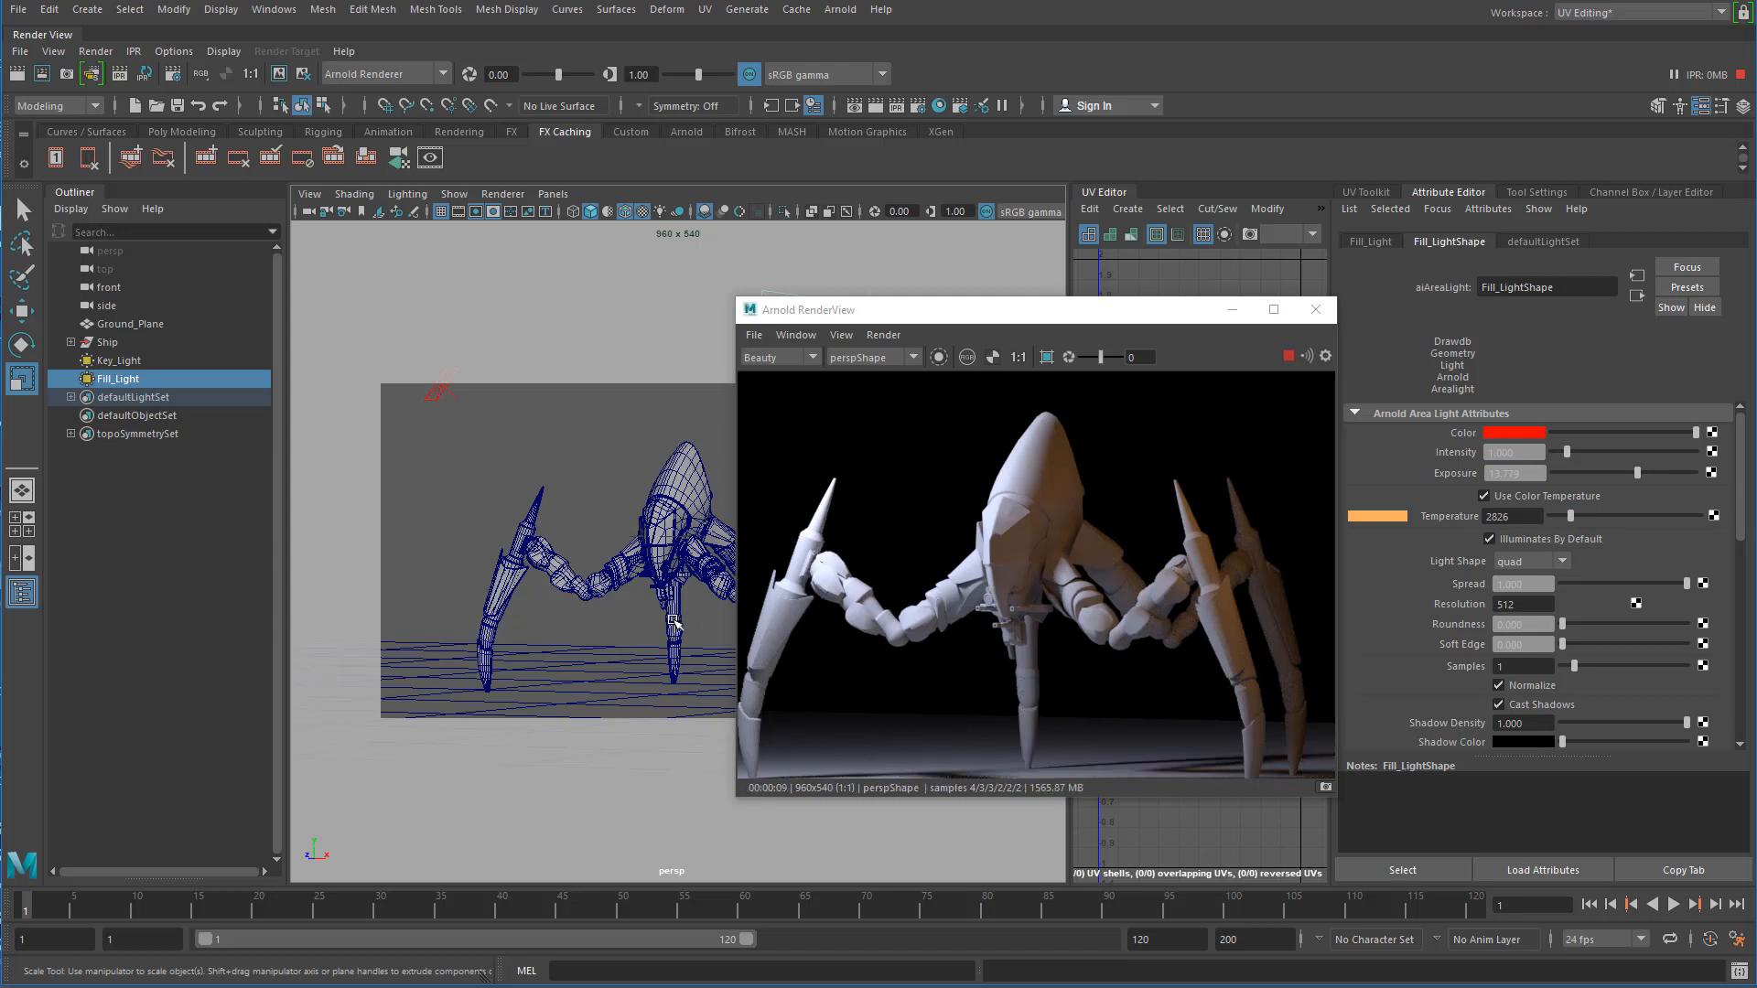
{"action": "left_click_drag", "start_coordinate": [633, 535], "coordinate": [631, 474], "text": "alt"}
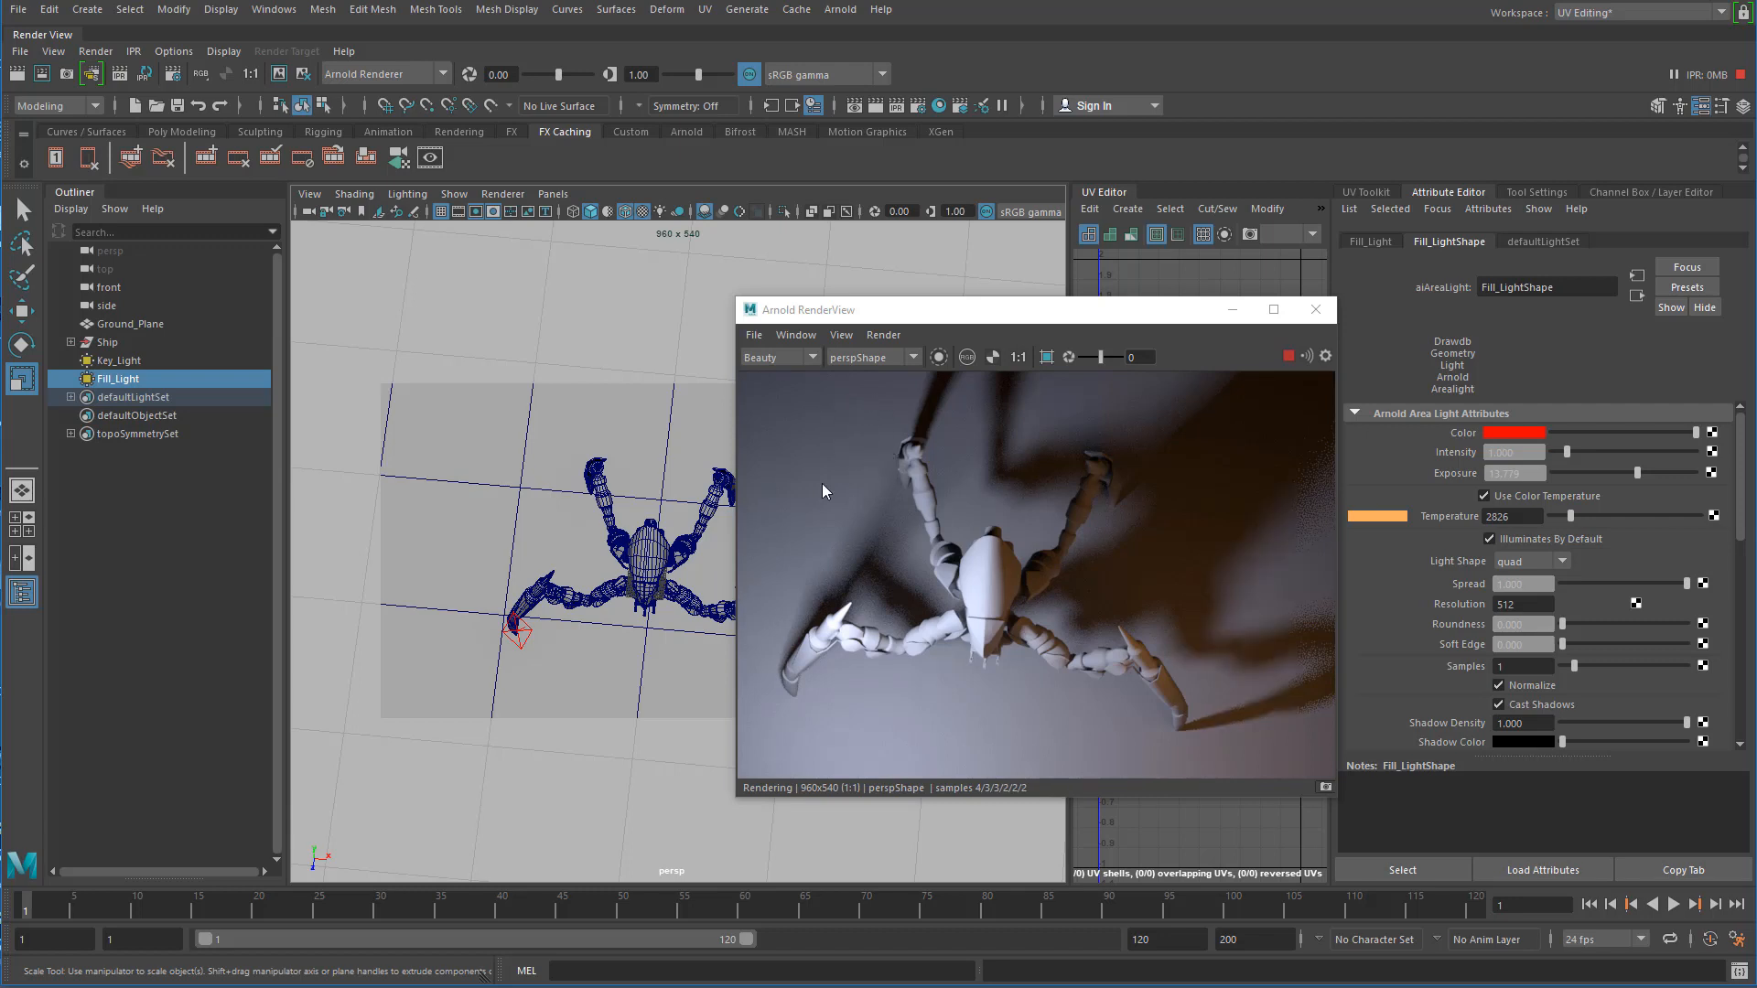
{"action": "left_click_drag", "start_coordinate": [907, 318], "coordinate": [994, 317]}
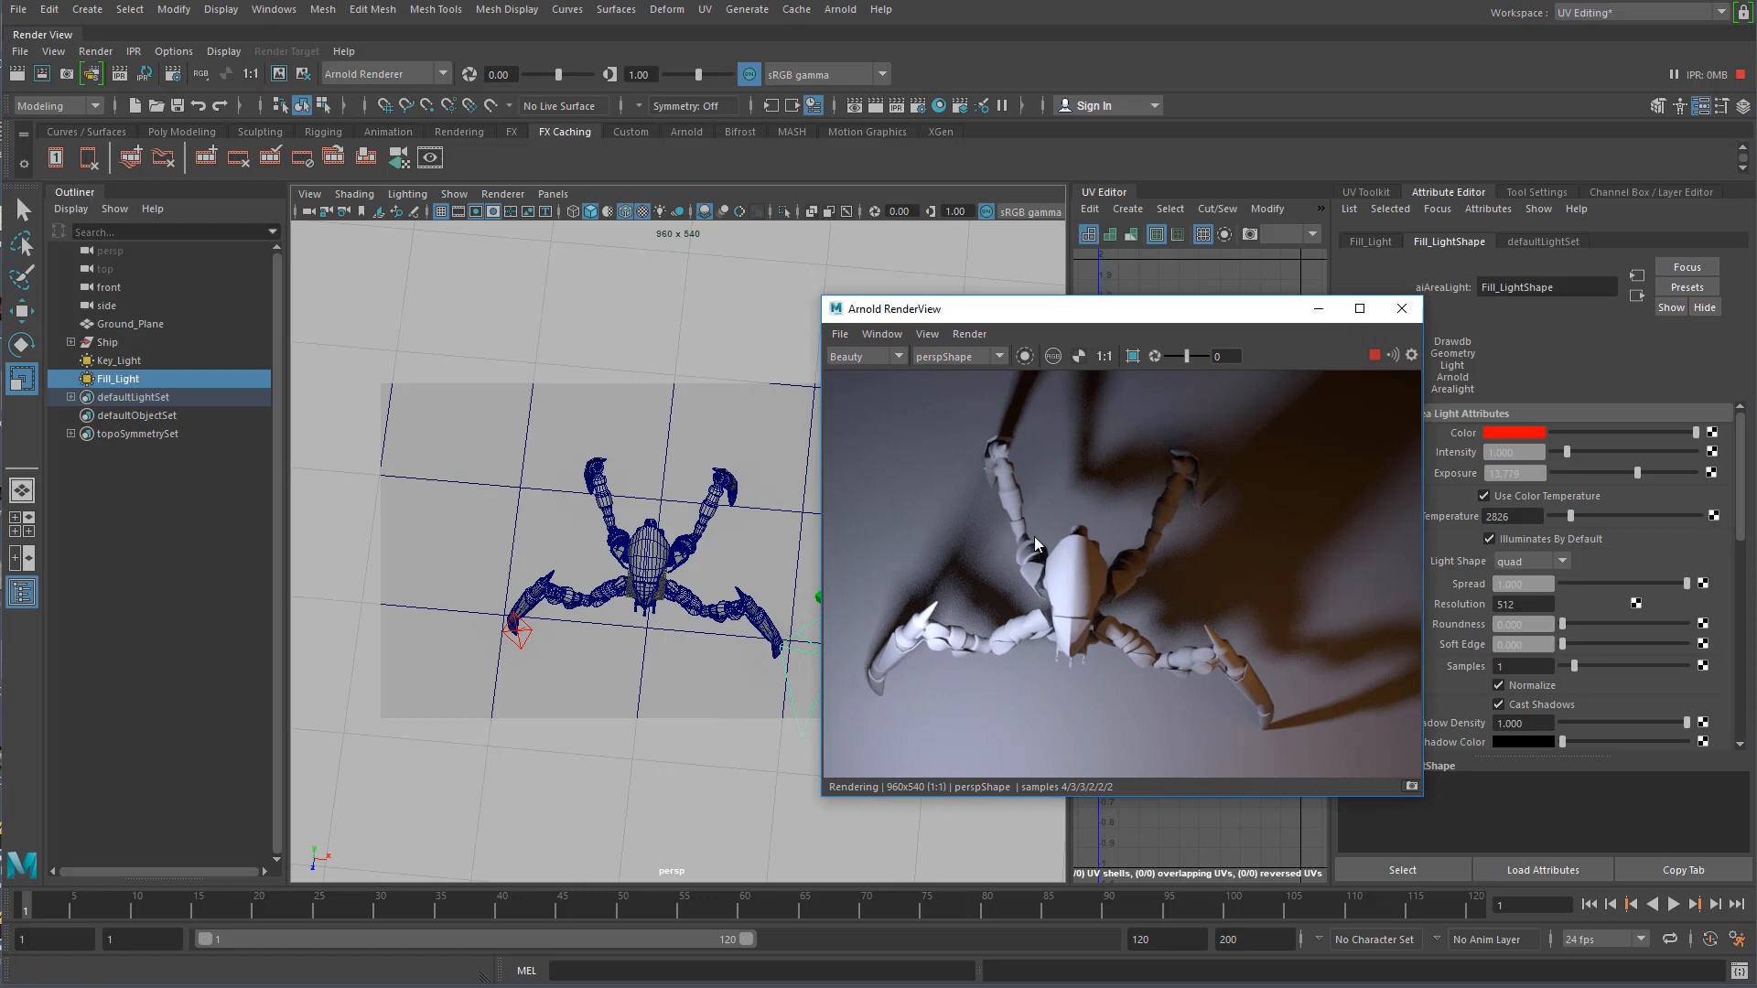
{"action": "left_click_drag", "start_coordinate": [780, 597], "coordinate": [725, 482], "text": "alt"}
{"action": "right_click_drag", "start_coordinate": [616, 608], "coordinate": [687, 738], "text": "alt"}
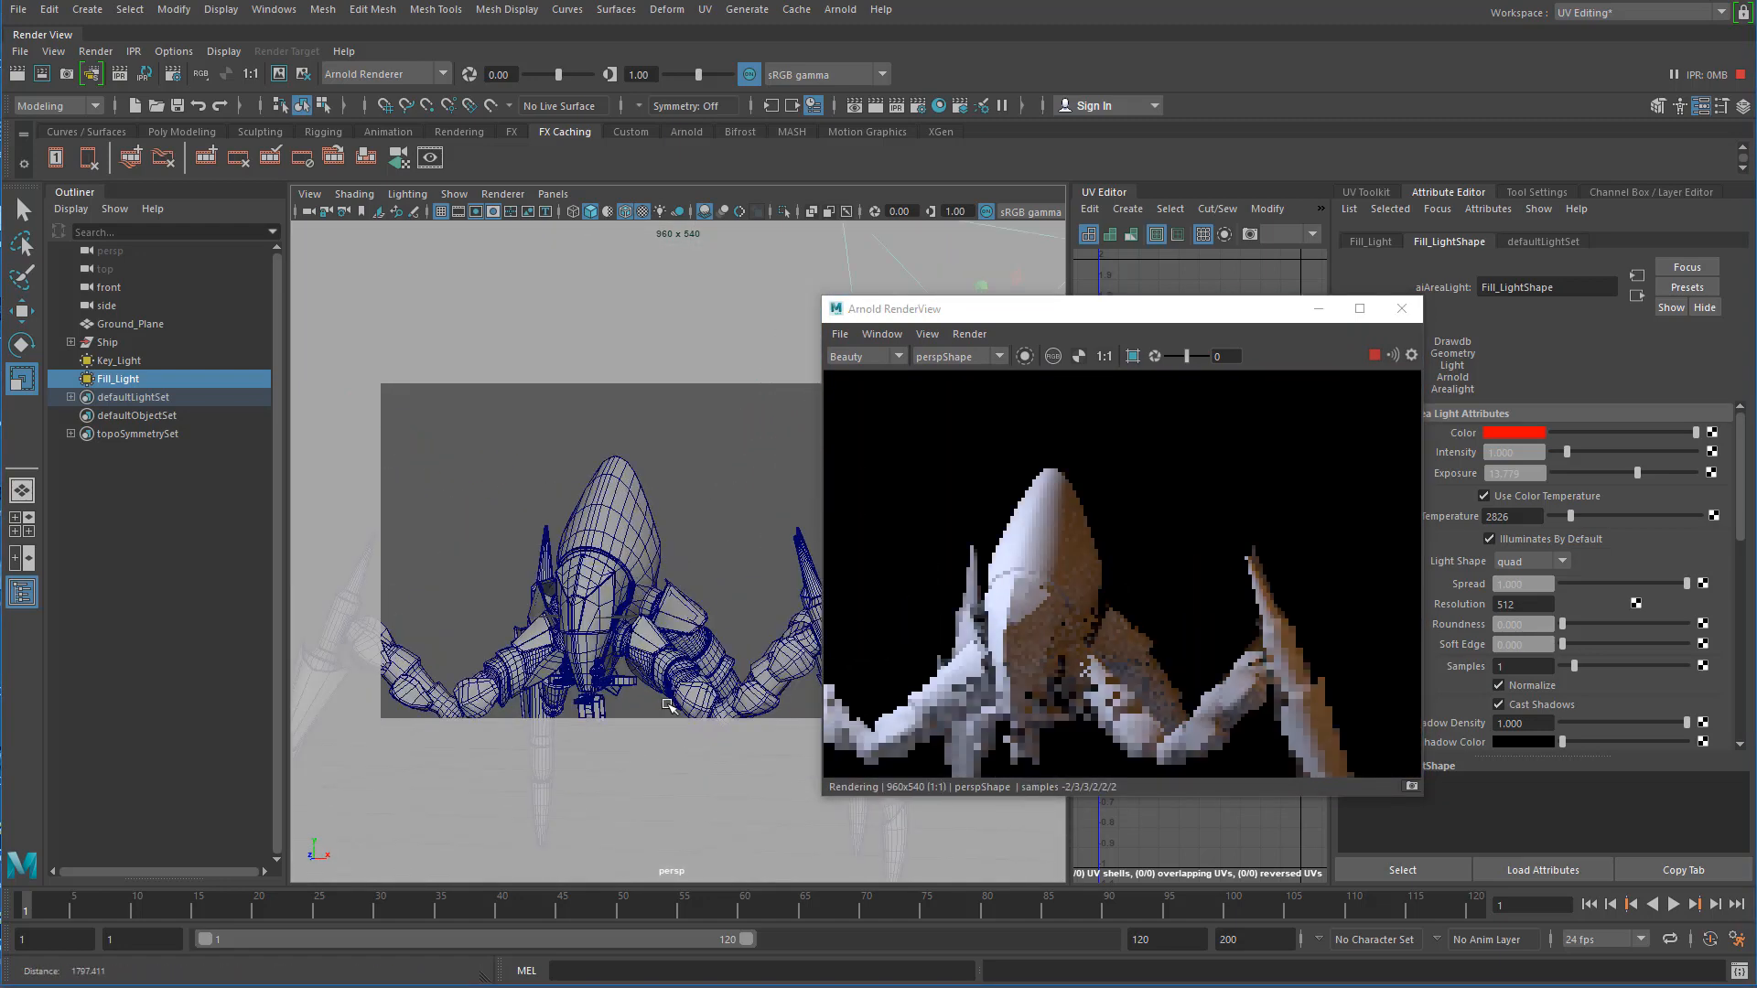
{"action": "right_click_drag", "start_coordinate": [560, 586], "coordinate": [601, 641], "text": "alt"}
{"action": "middle_click_drag", "start_coordinate": [601, 641], "coordinate": [634, 604], "text": "alt"}
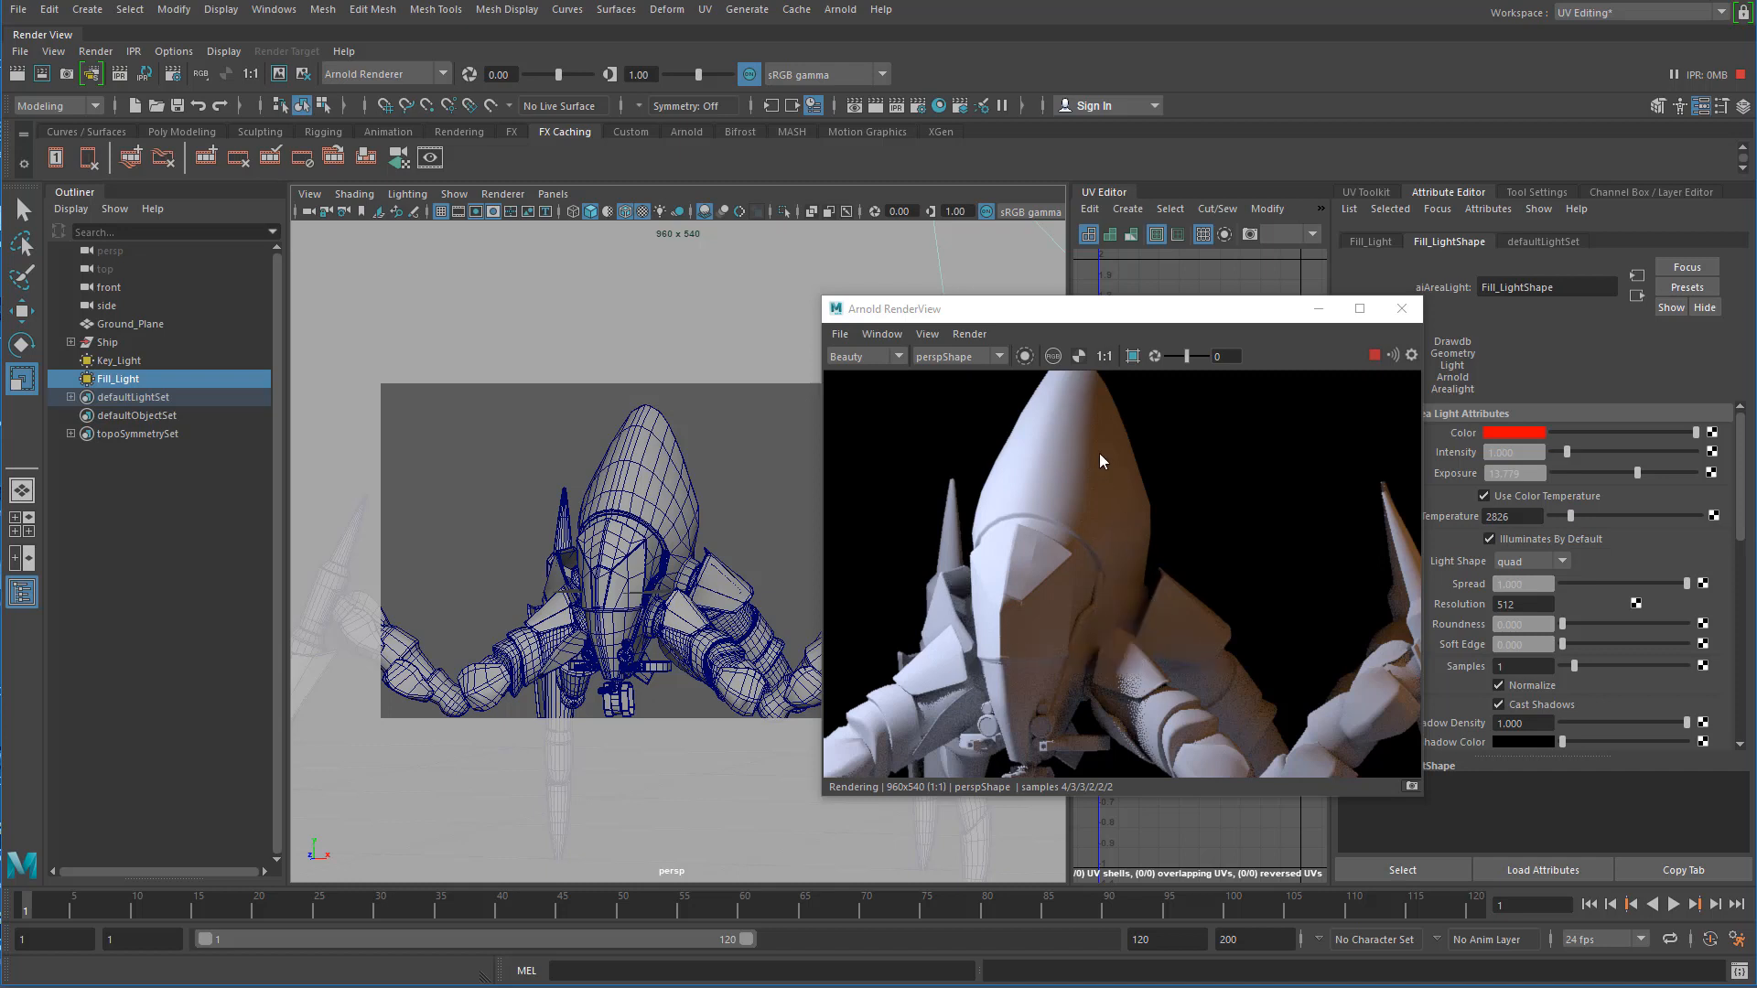
{"action": "left_click_drag", "start_coordinate": [658, 542], "coordinate": [608, 509], "text": "alt"}
{"action": "left_click_drag", "start_coordinate": [588, 451], "coordinate": [691, 476], "text": "alt"}
{"action": "left_click_drag", "start_coordinate": [668, 542], "coordinate": [723, 504], "text": "alt"}
{"action": "scroll", "coordinate": [718, 494], "scroll_direction": "up", "scroll_amount": 3}
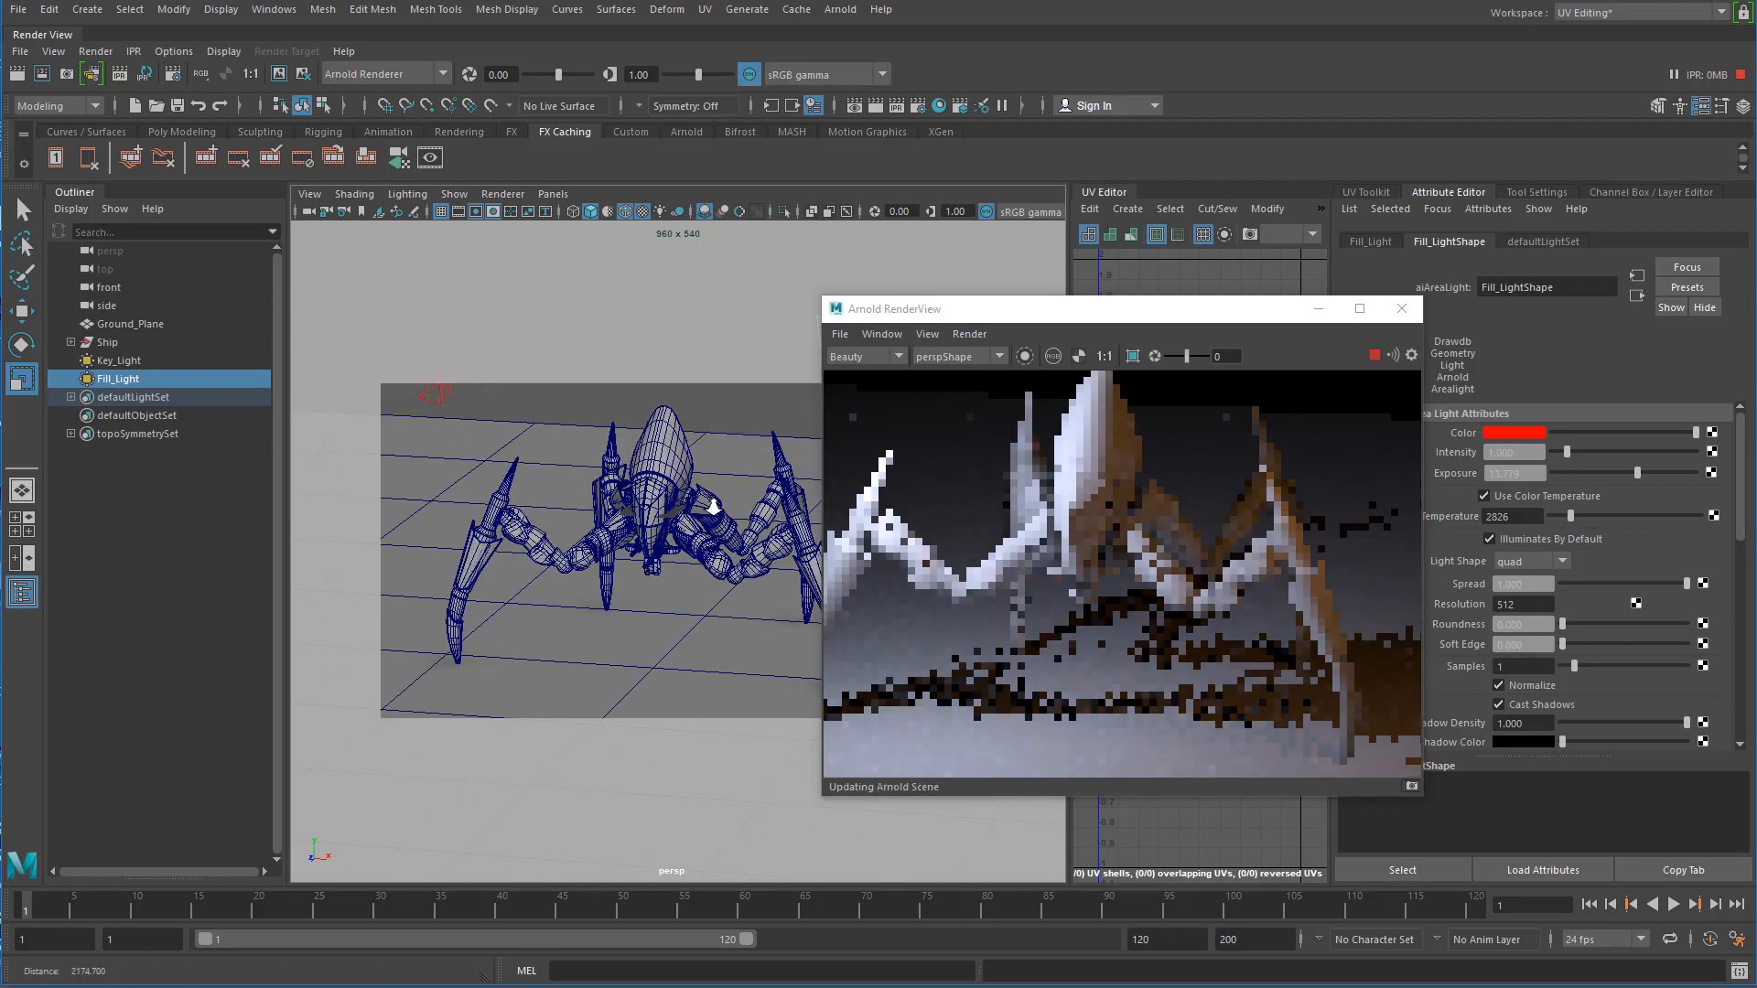
{"action": "middle_click_drag", "start_coordinate": [713, 486], "coordinate": [712, 518], "text": "alt"}
{"action": "right_click_drag", "start_coordinate": [703, 515], "coordinate": [677, 495], "text": "alt"}
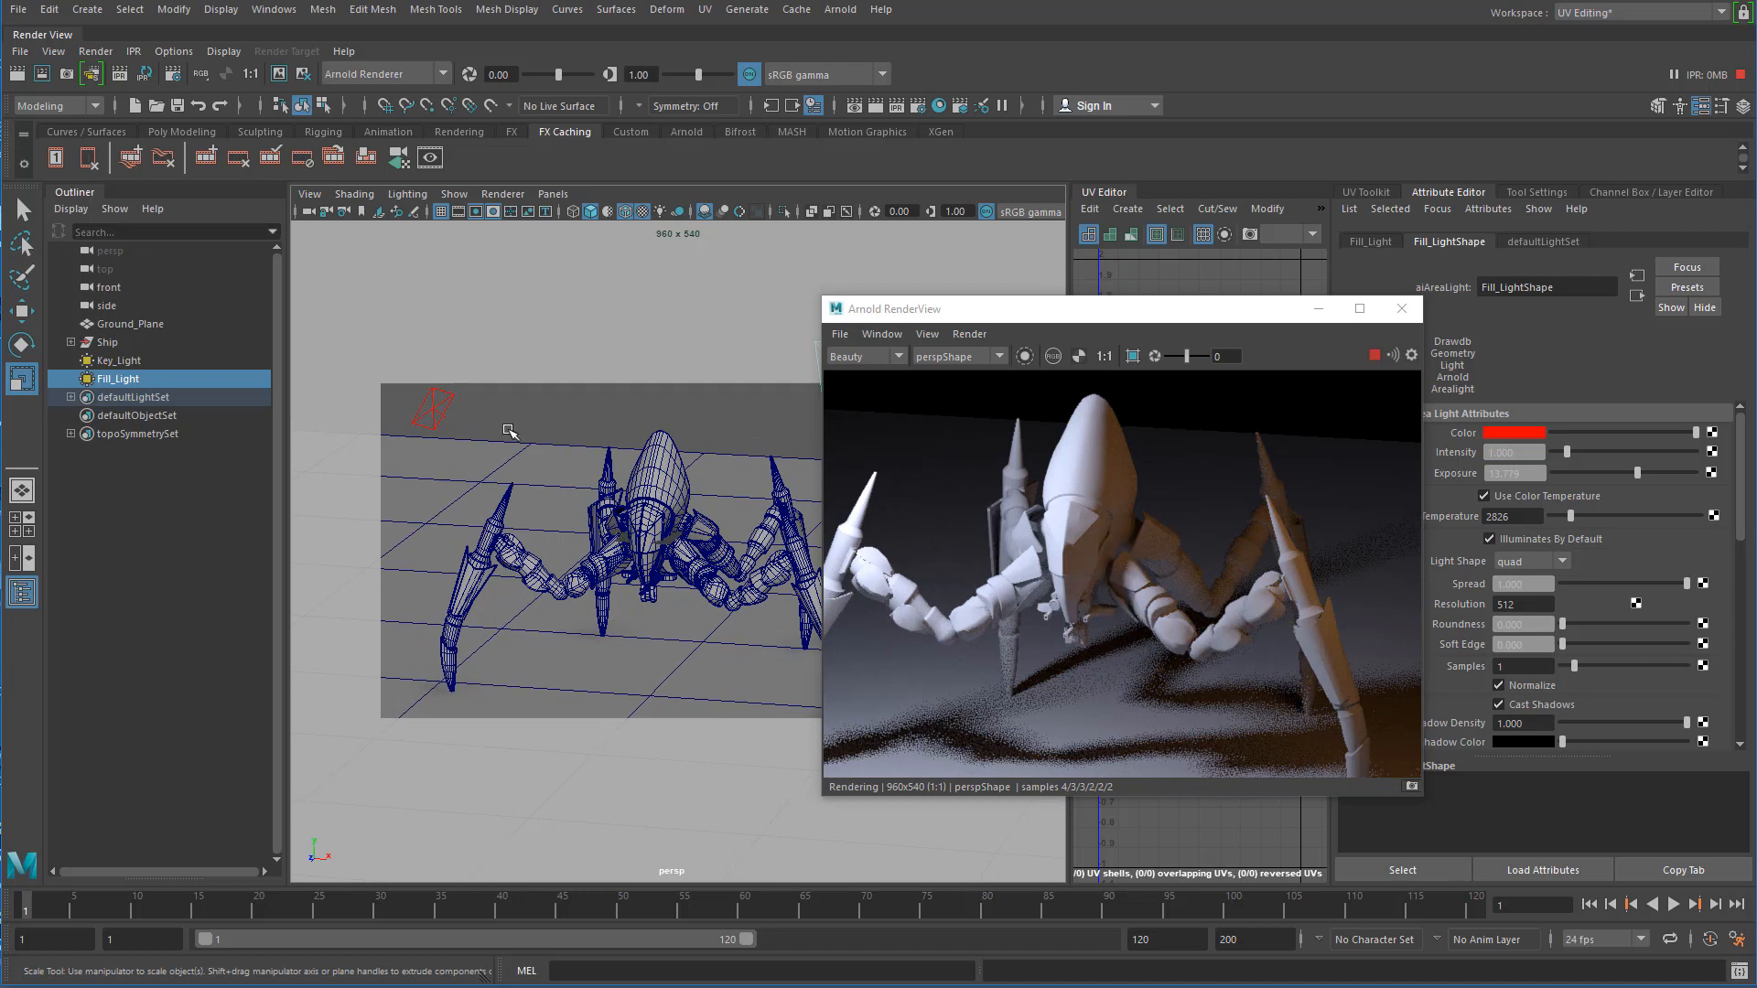
{"action": "left_click_drag", "start_coordinate": [508, 432], "coordinate": [560, 474]}
{"action": "key", "text": "ctrl+z"}
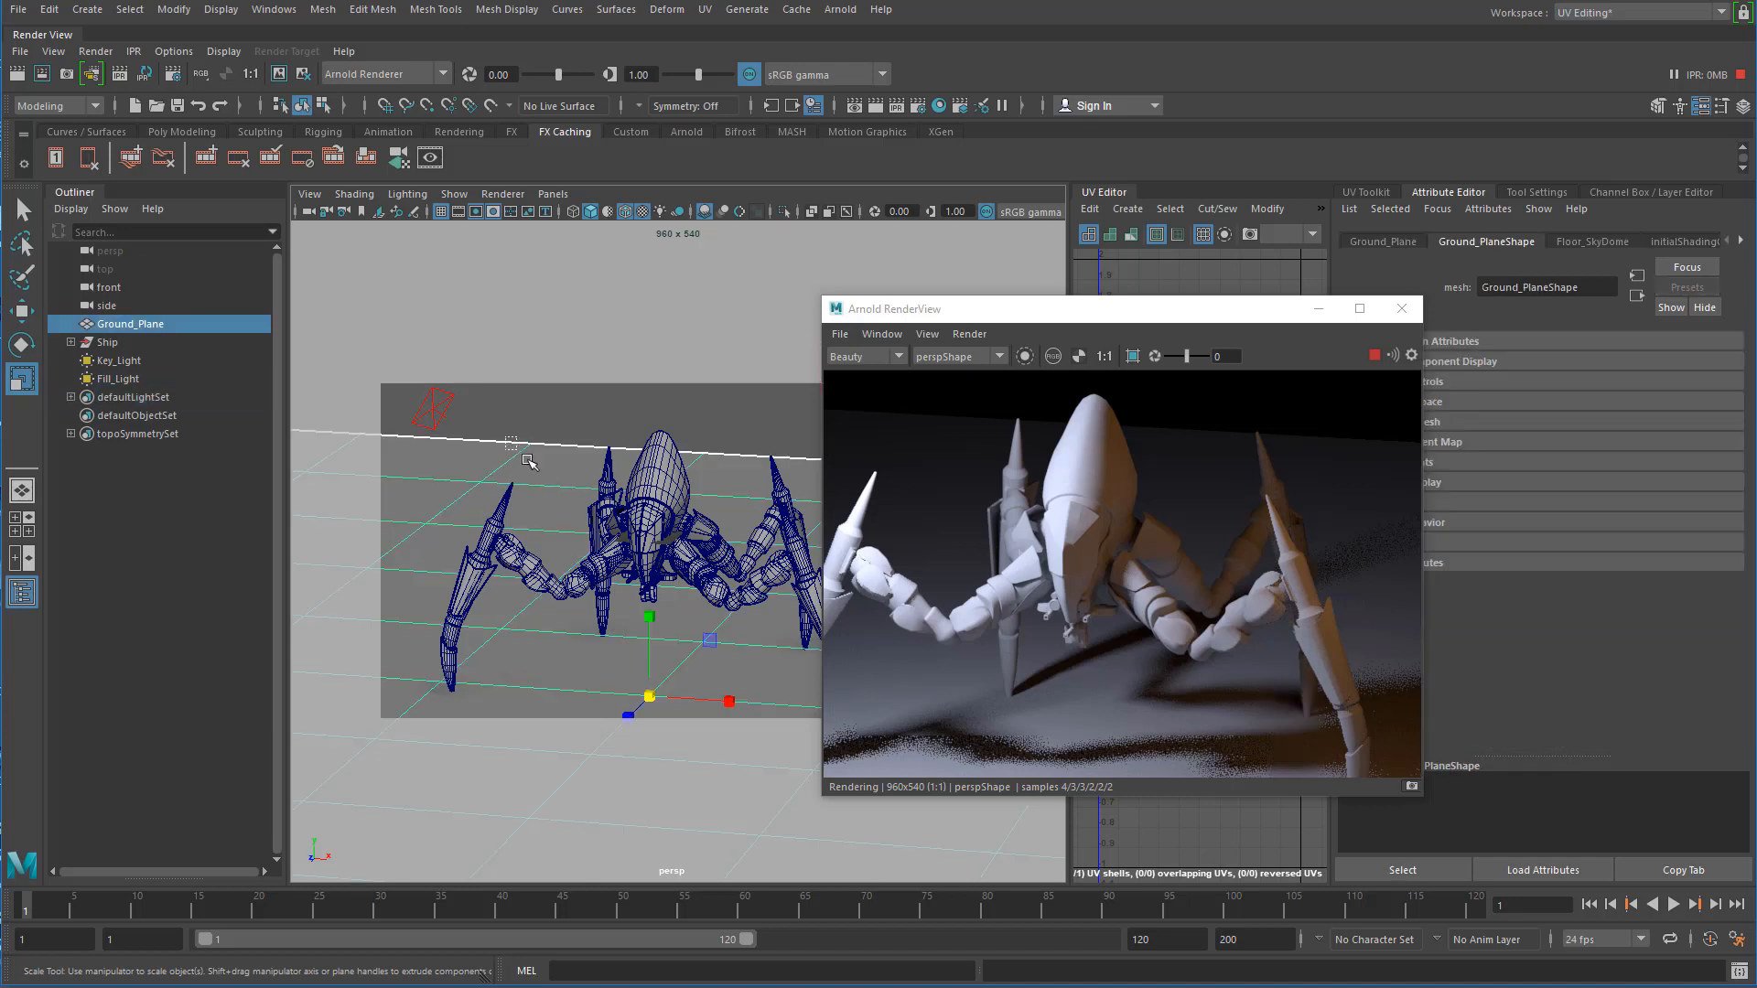
{"action": "left_click", "coordinate": [560, 430]}
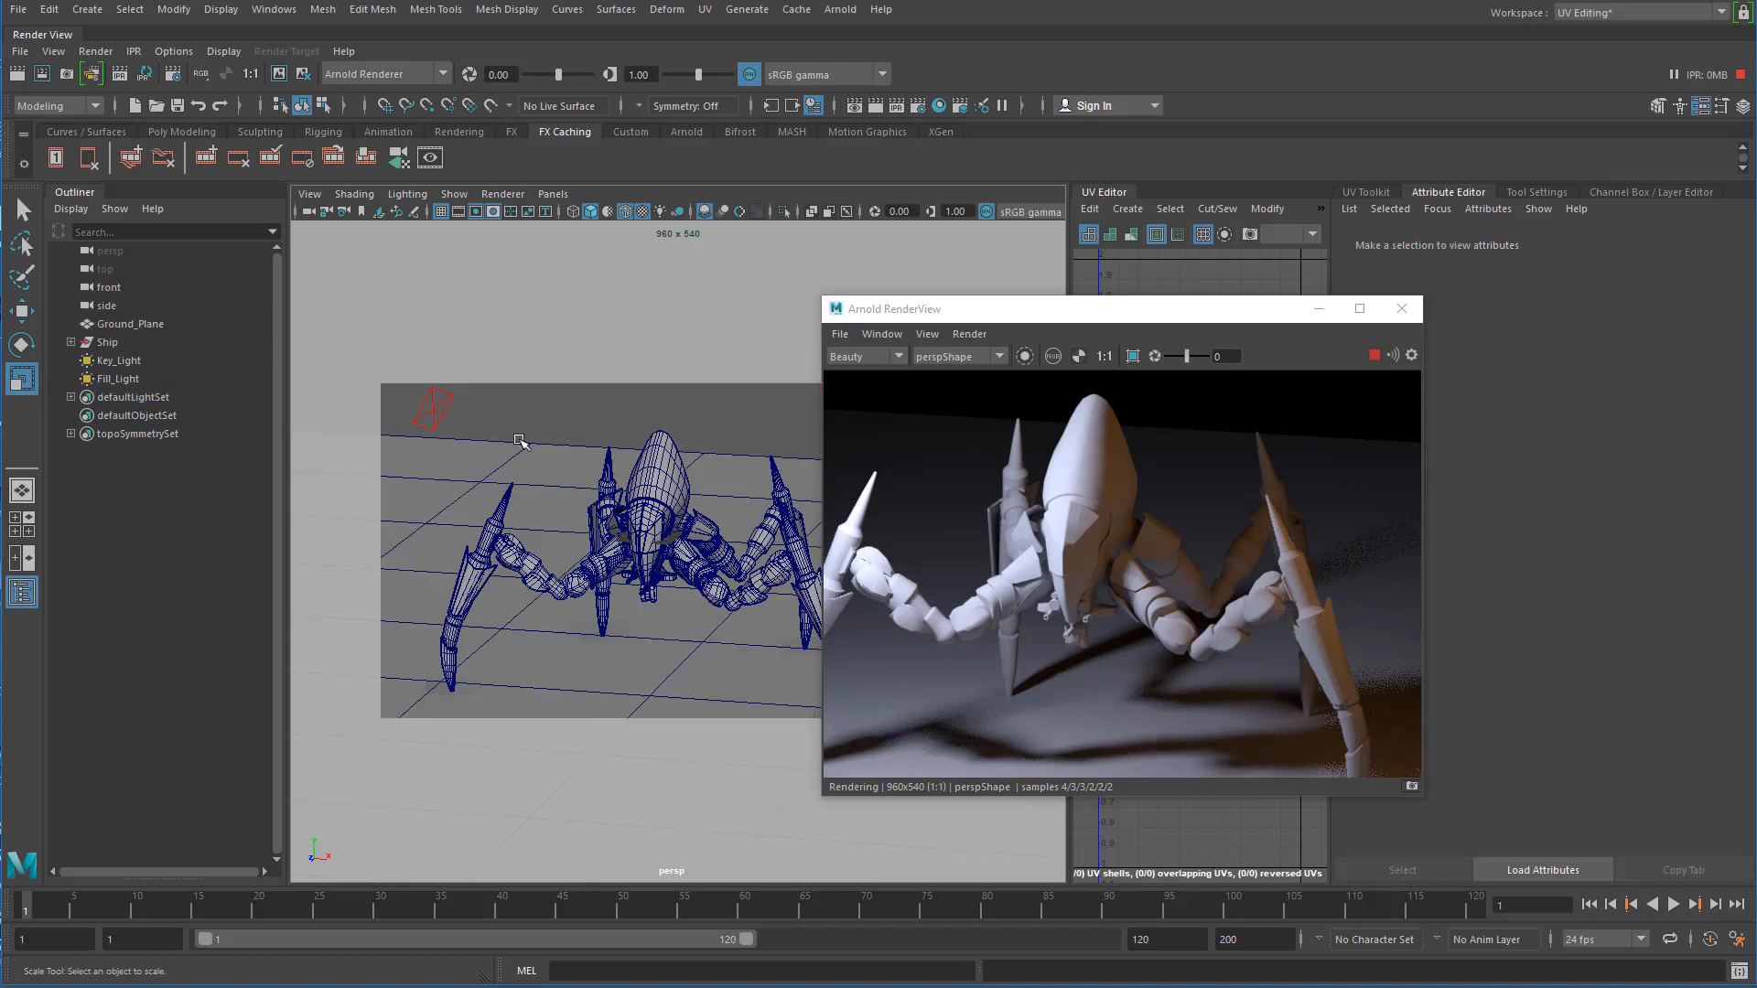
{"action": "left_click", "coordinate": [561, 478]}
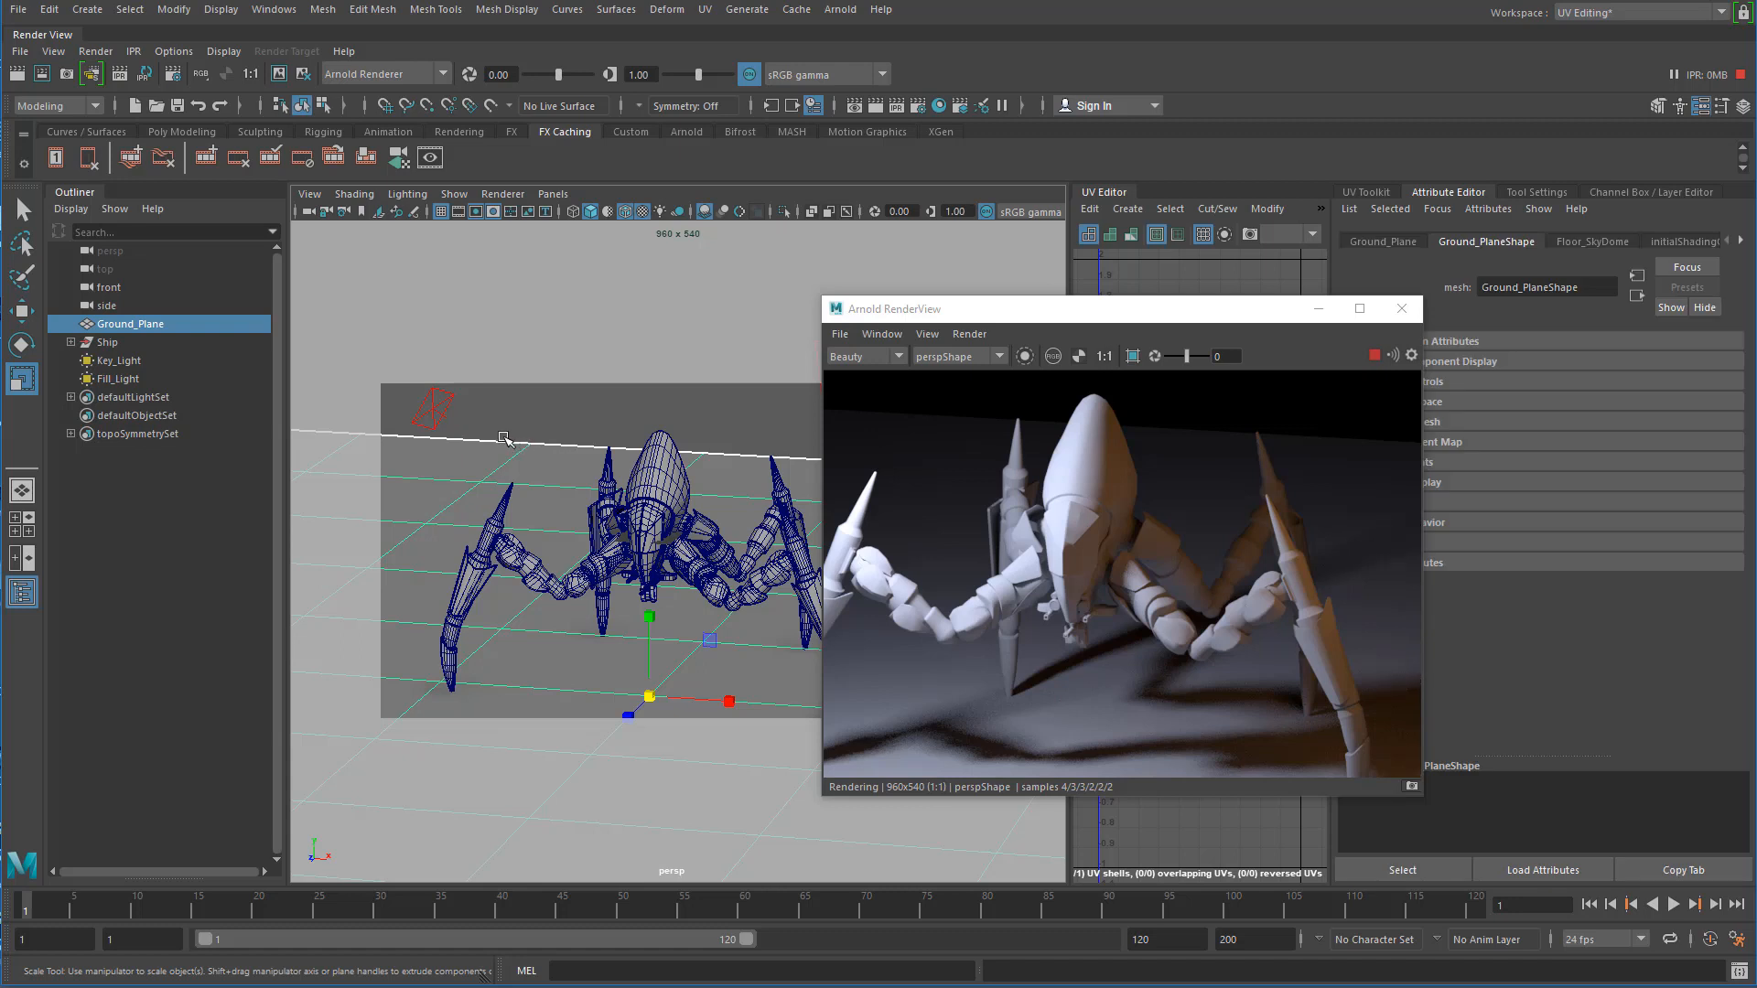
{"action": "left_click", "coordinate": [509, 433]}
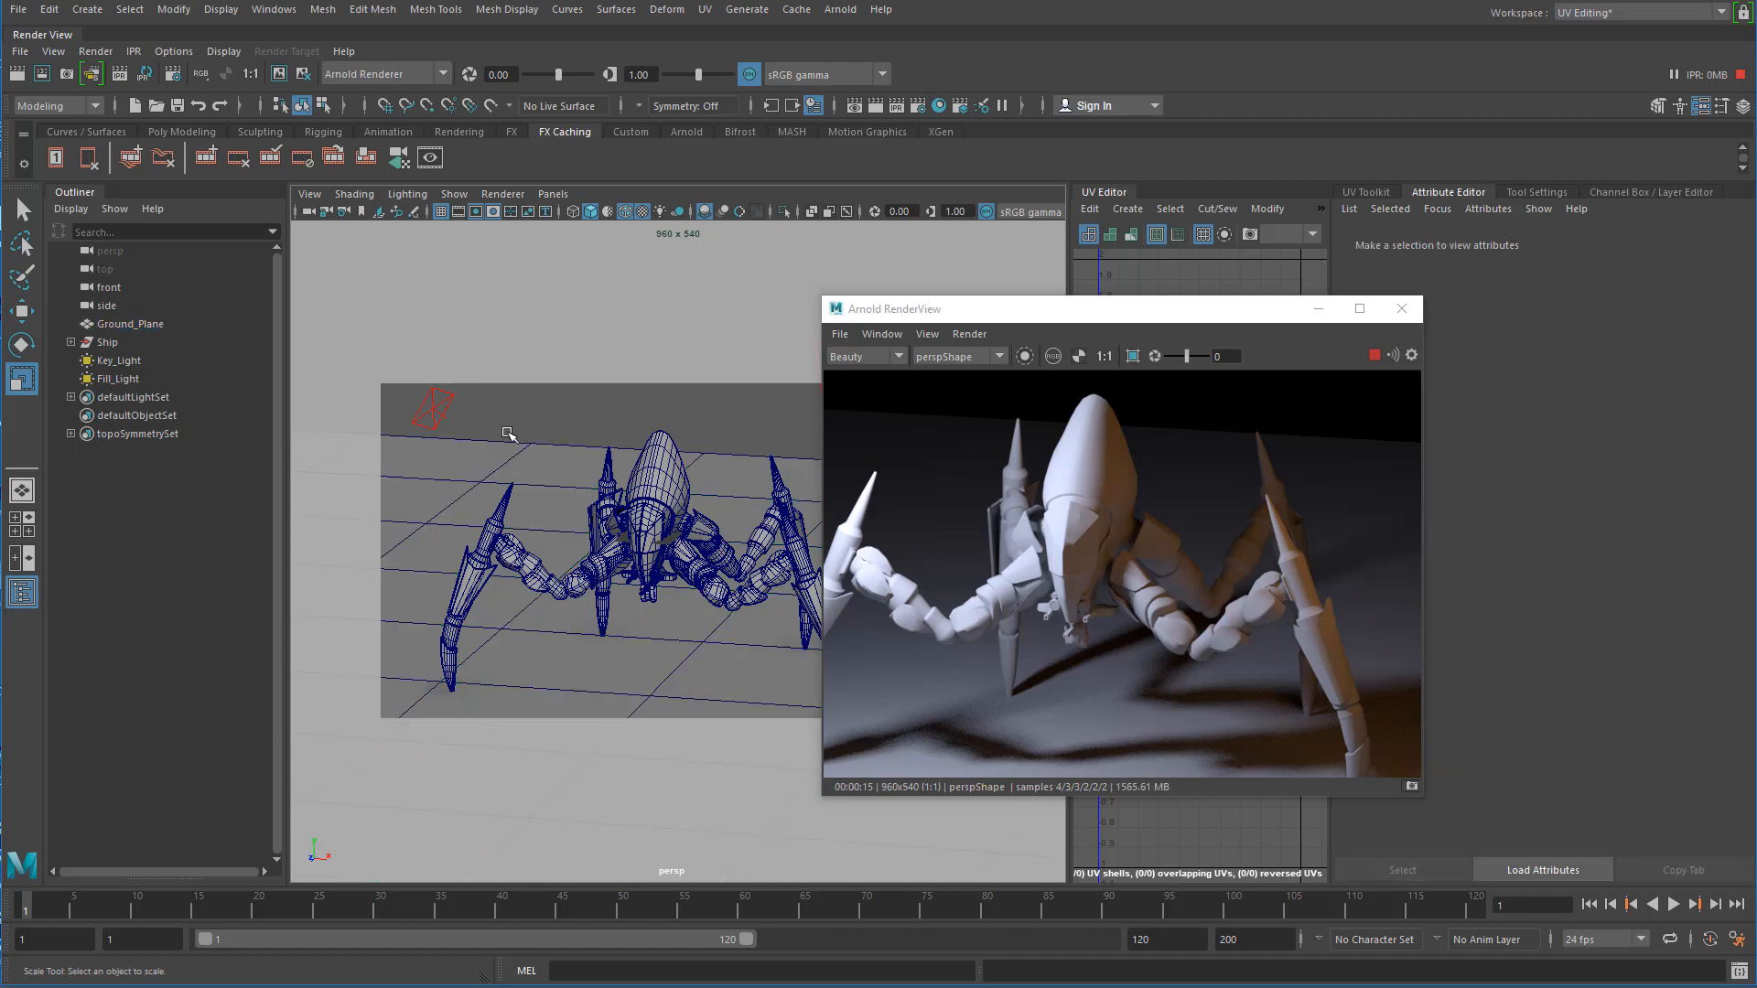
{"action": "left_click", "coordinate": [549, 456]}
{"action": "left_click", "coordinate": [546, 425]}
{"action": "left_click", "coordinate": [549, 471]}
{"action": "left_click", "coordinate": [580, 420]}
- Examine the key and fill lighting on the ship from ground level and from slightly raised front angles
{"action": "mouse_move", "coordinate": [653, 522]}
{"action": "left_mouse_down", "text": "alt"}
{"action": "mouse_move", "coordinate": [646, 508]}
{"action": "mouse_move", "coordinate": [653, 522]}
{"action": "mouse_move", "coordinate": [632, 524]}
{"action": "left_mouse_up", "text": "alt"}
{"action": "right_click_drag", "start_coordinate": [631, 523], "coordinate": [592, 549], "text": "alt"}
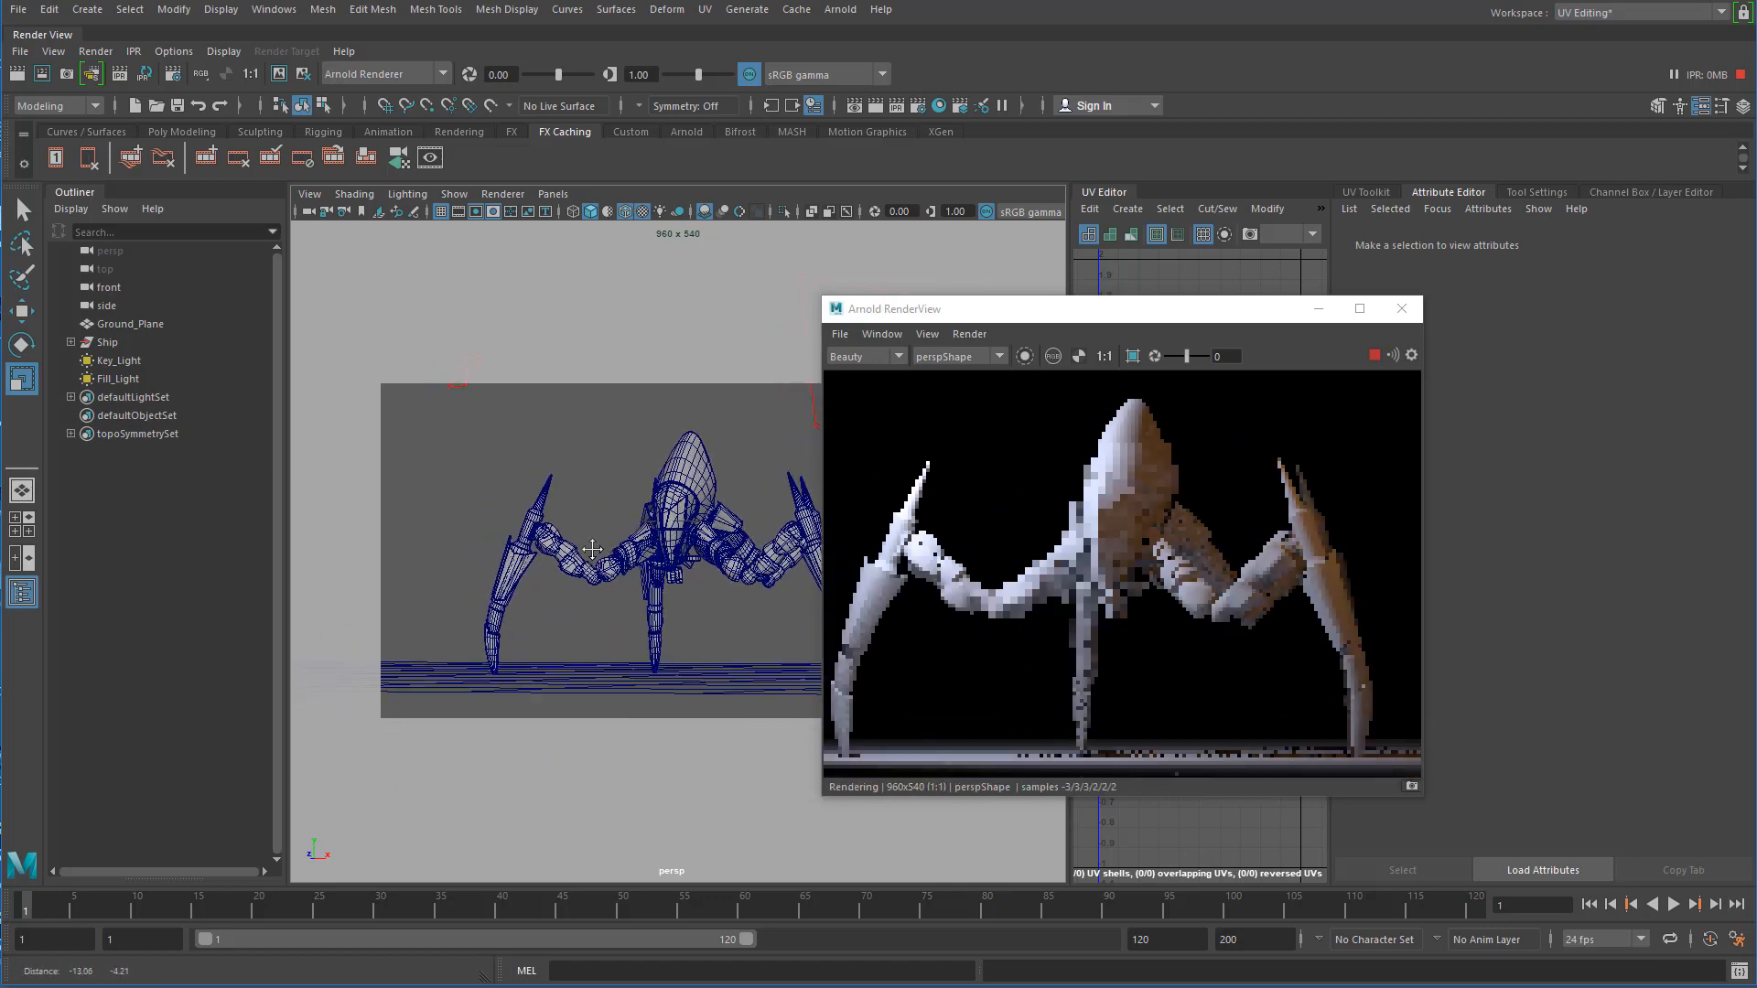
{"action": "left_click_drag", "start_coordinate": [595, 552], "coordinate": [600, 558], "text": "alt"}
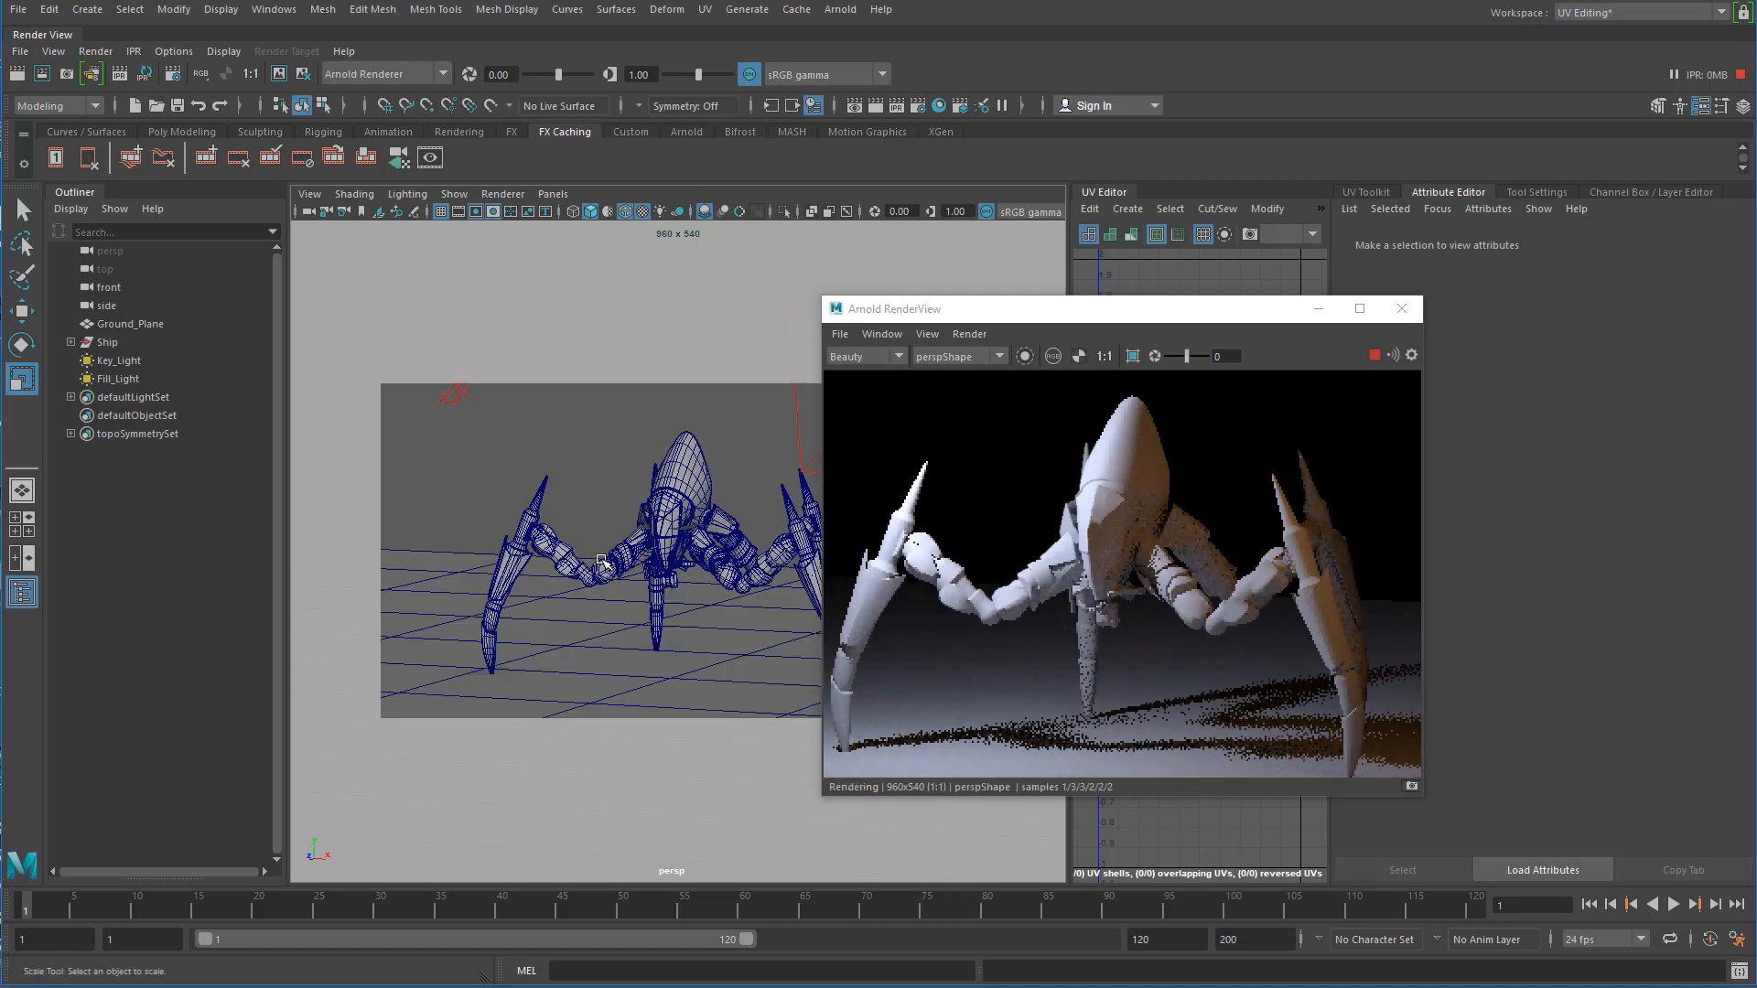
{"action": "middle_click_drag", "start_coordinate": [749, 522], "coordinate": [751, 519], "text": "alt"}
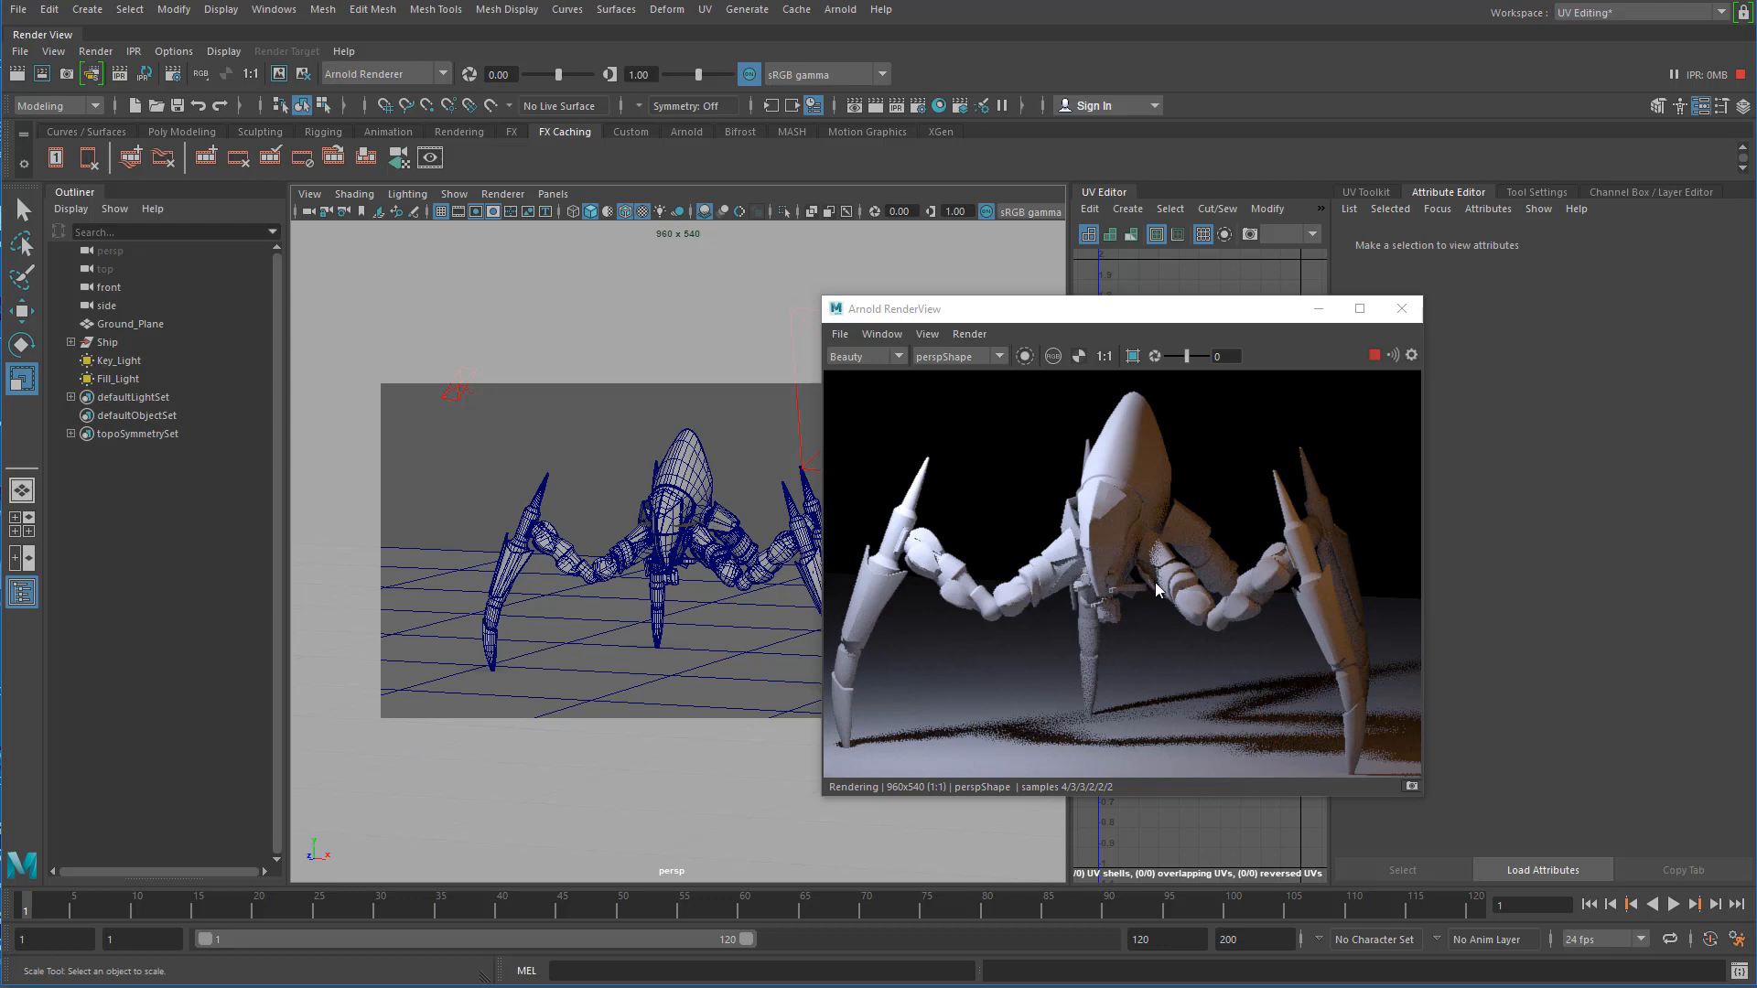
{"action": "left_click_drag", "start_coordinate": [608, 609], "coordinate": [613, 599], "text": "alt"}
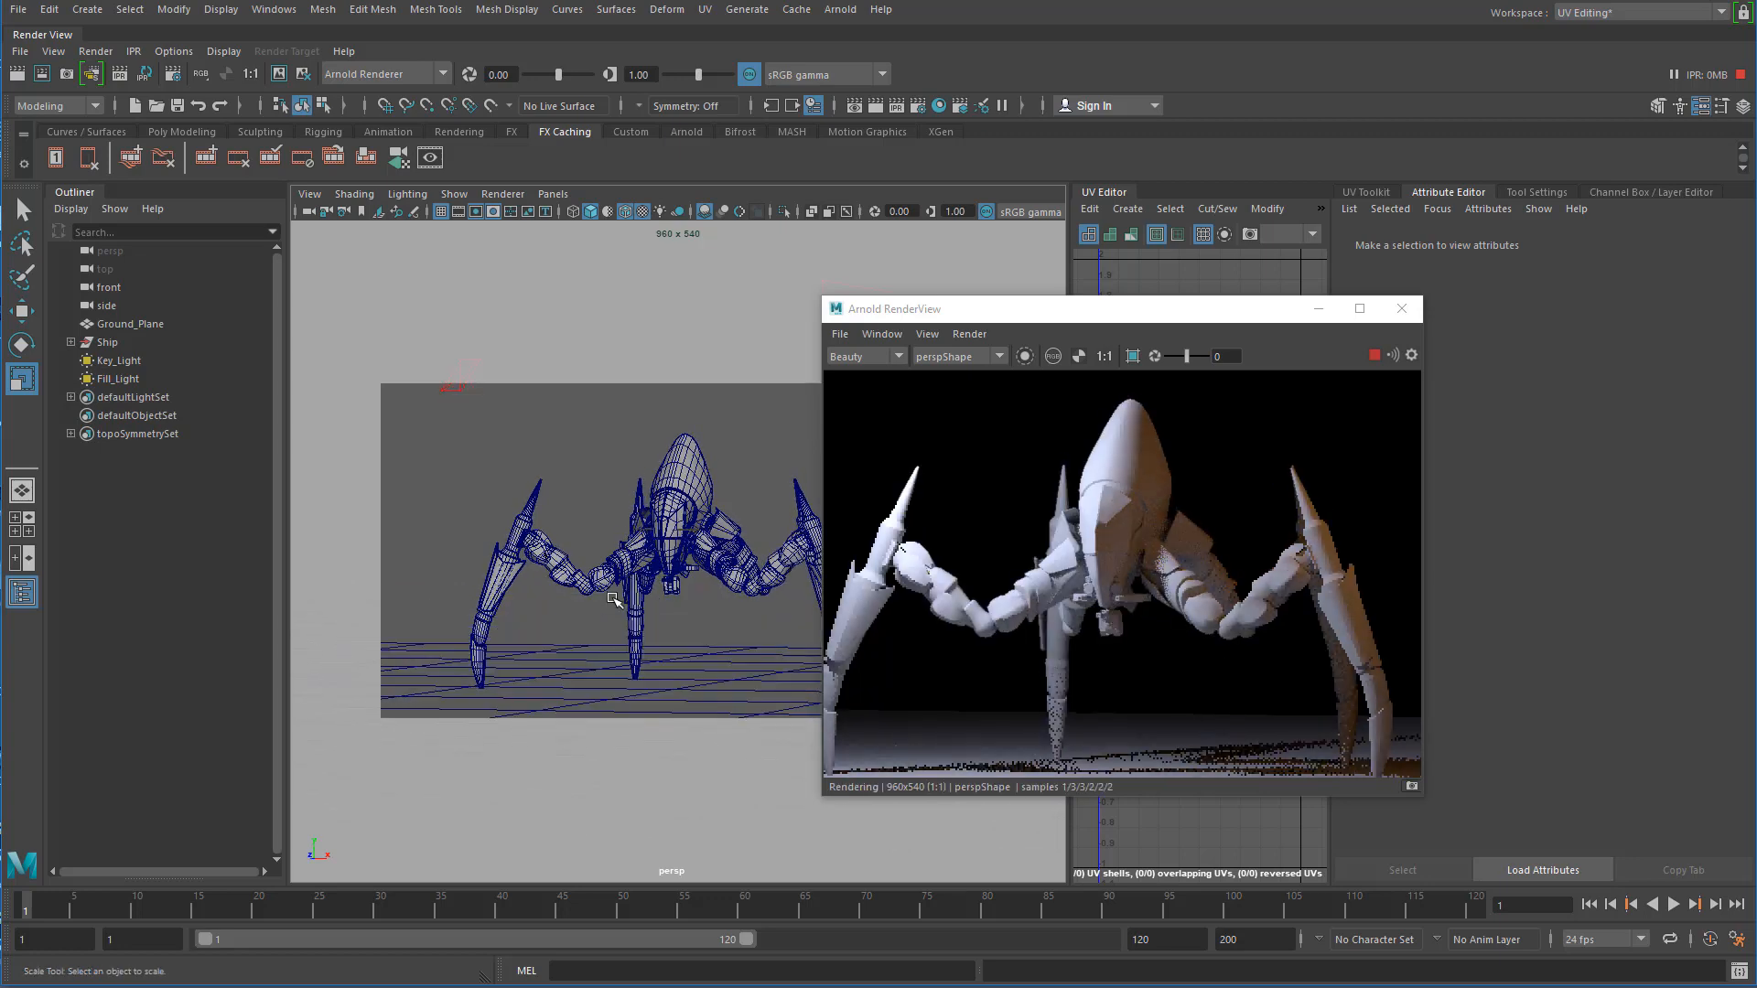
{"action": "right_click_drag", "start_coordinate": [613, 599], "coordinate": [627, 560], "text": "alt"}
{"action": "left_click_drag", "start_coordinate": [627, 561], "coordinate": [636, 578], "text": "alt"}
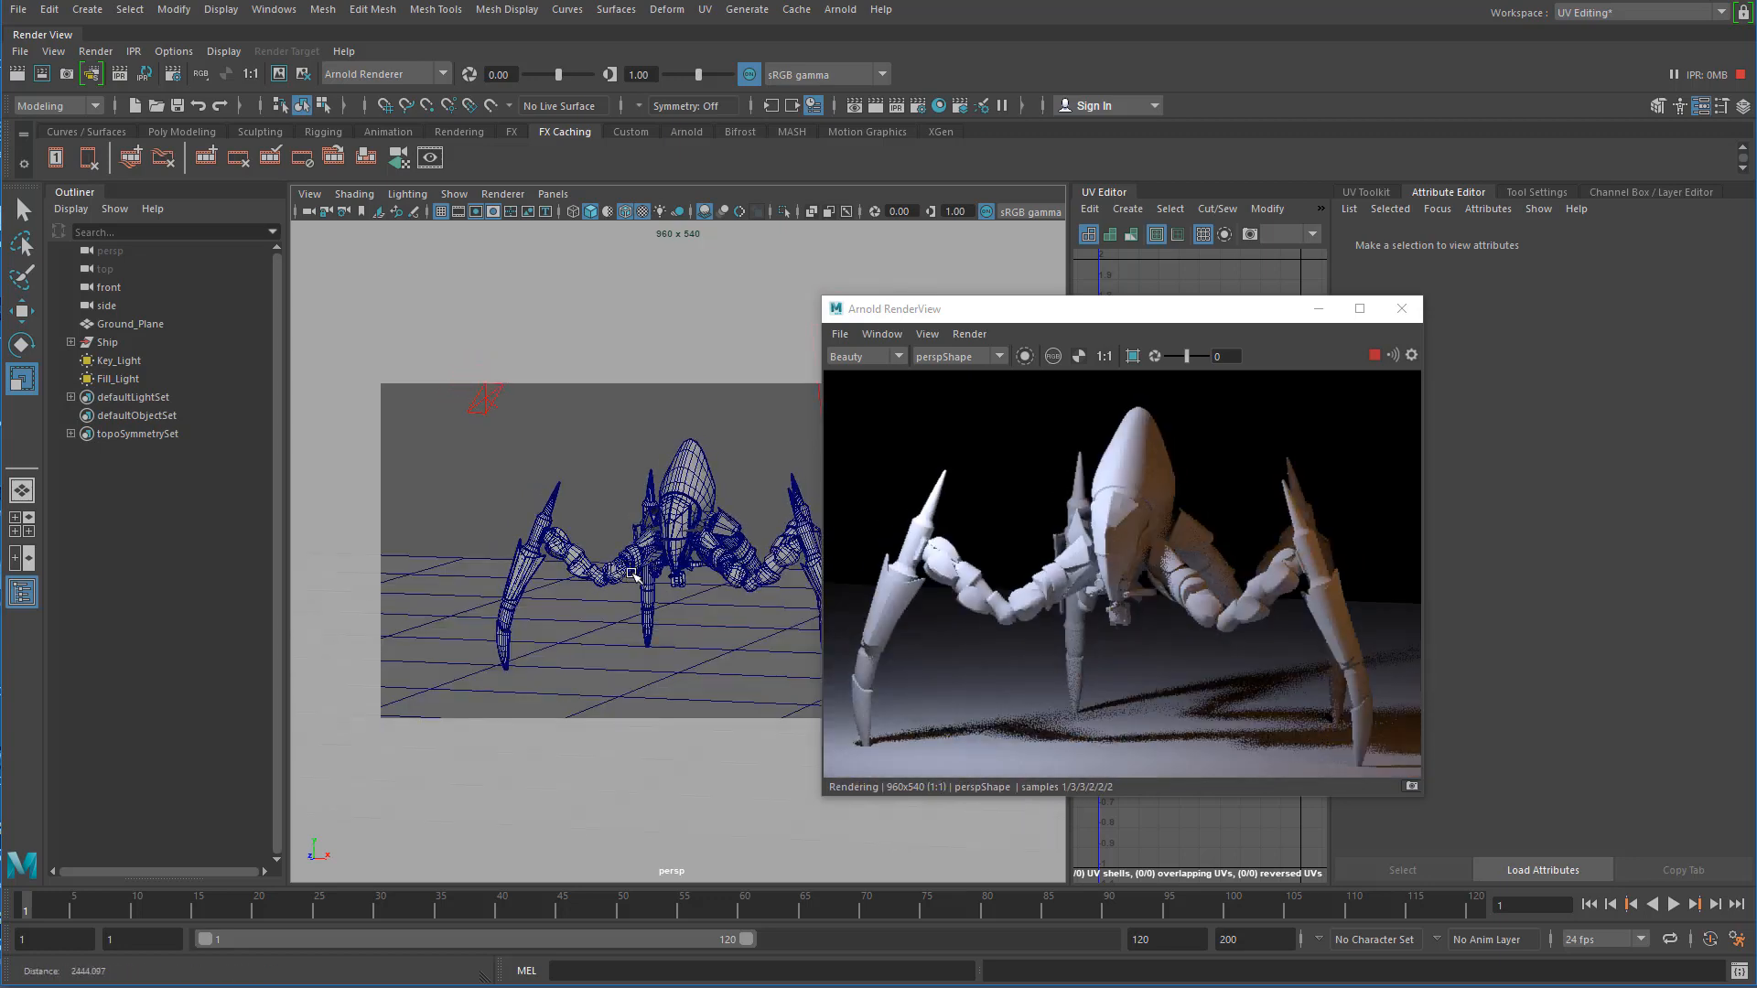
{"action": "right_click_drag", "start_coordinate": [613, 638], "coordinate": [615, 612], "text": "alt"}
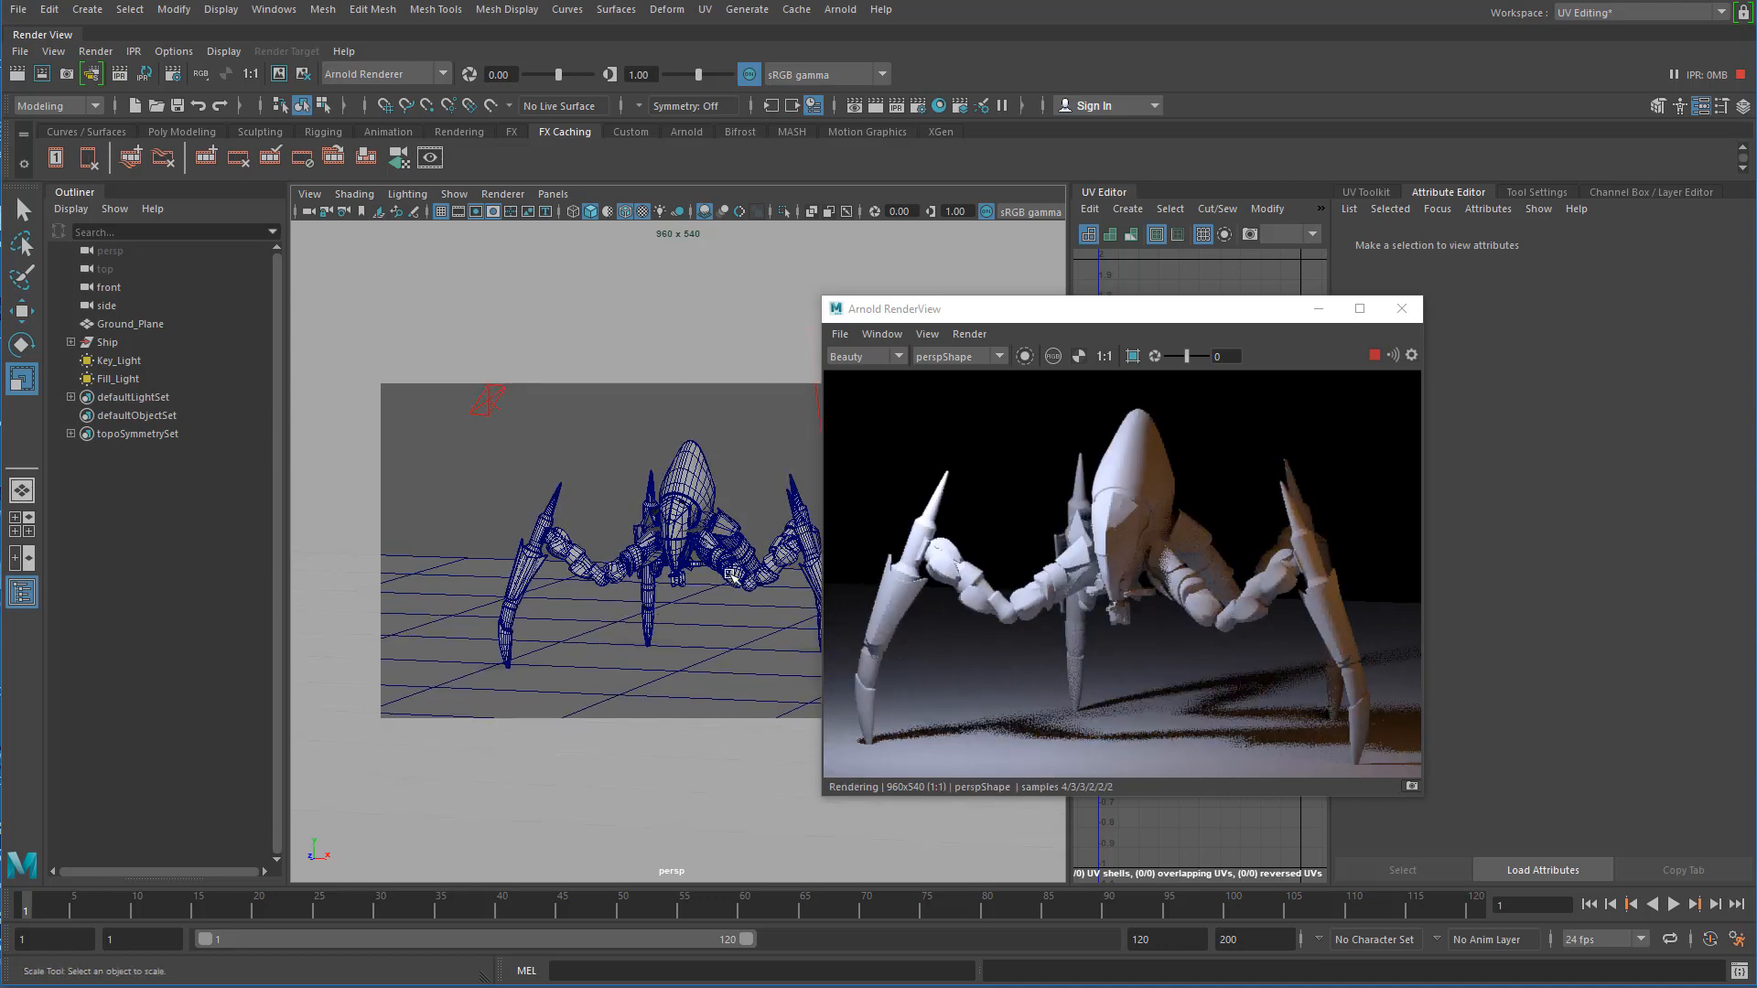
{"action": "left_click_drag", "start_coordinate": [681, 567], "coordinate": [681, 584], "text": "alt"}
{"action": "middle_click_drag", "start_coordinate": [681, 586], "coordinate": [673, 571], "text": "alt"}
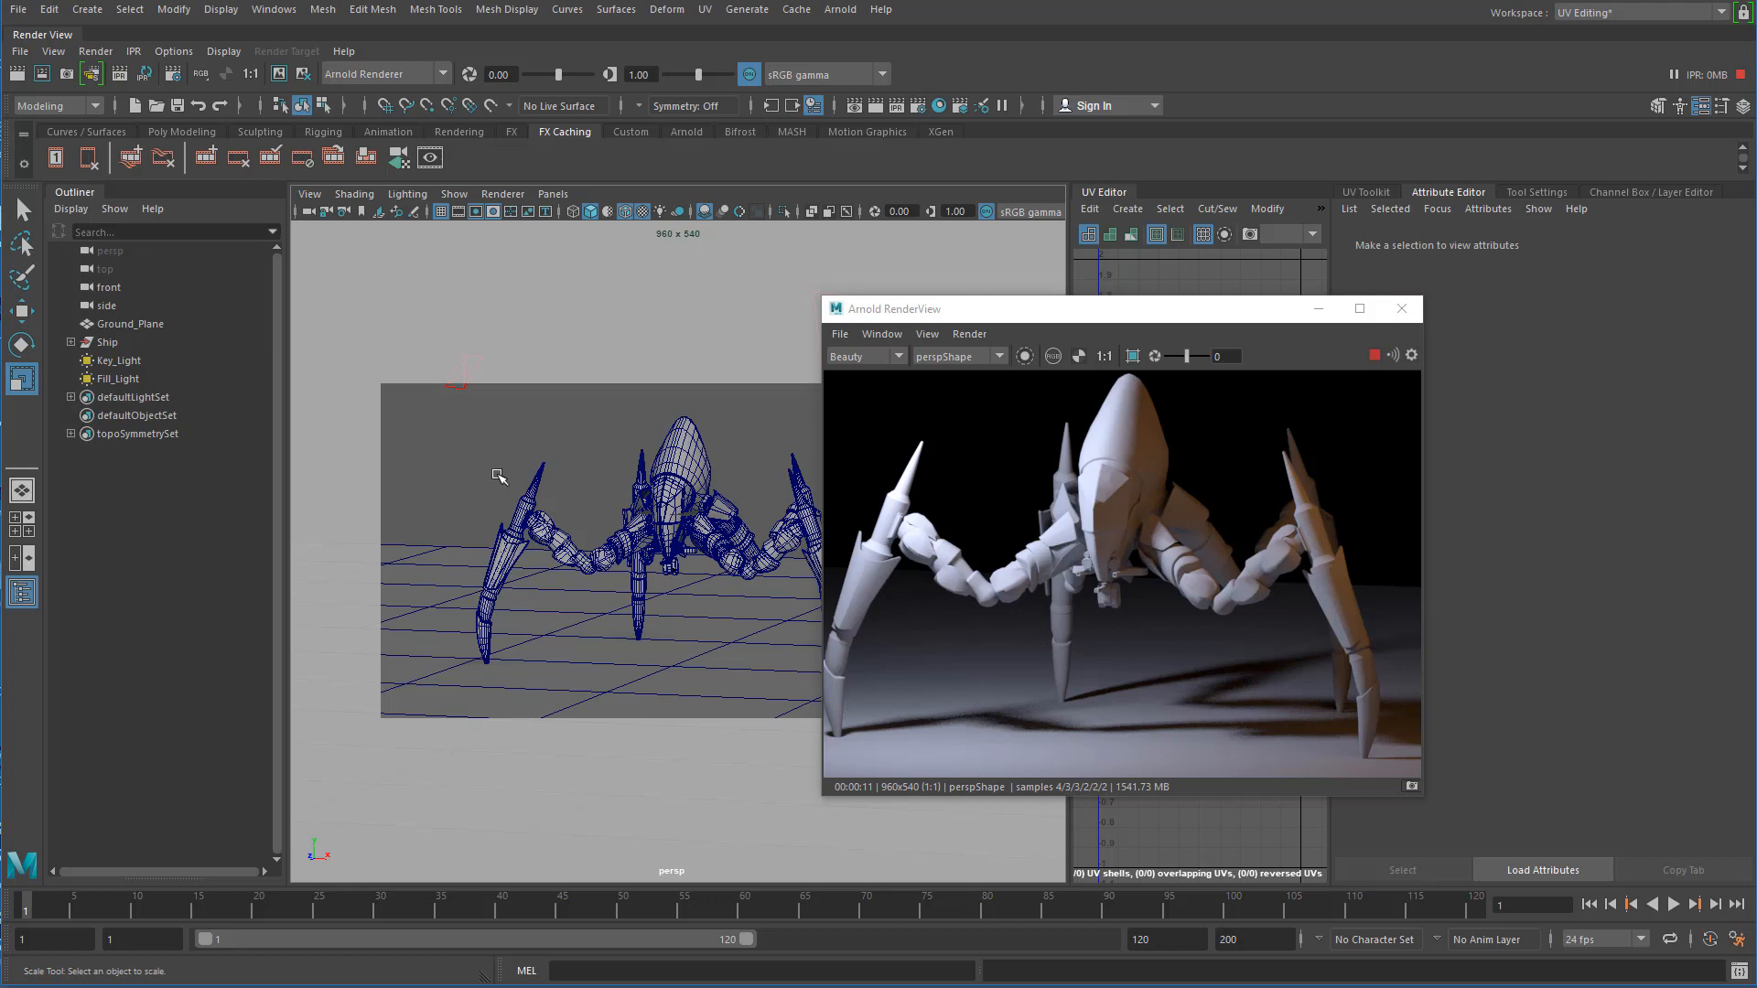
- Duplicate Key_Light and move the copy behind the ship to act as a rim light
{"action": "left_click_drag", "start_coordinate": [549, 471], "coordinate": [518, 515], "text": "alt"}
{"action": "left_click", "coordinate": [518, 516]}
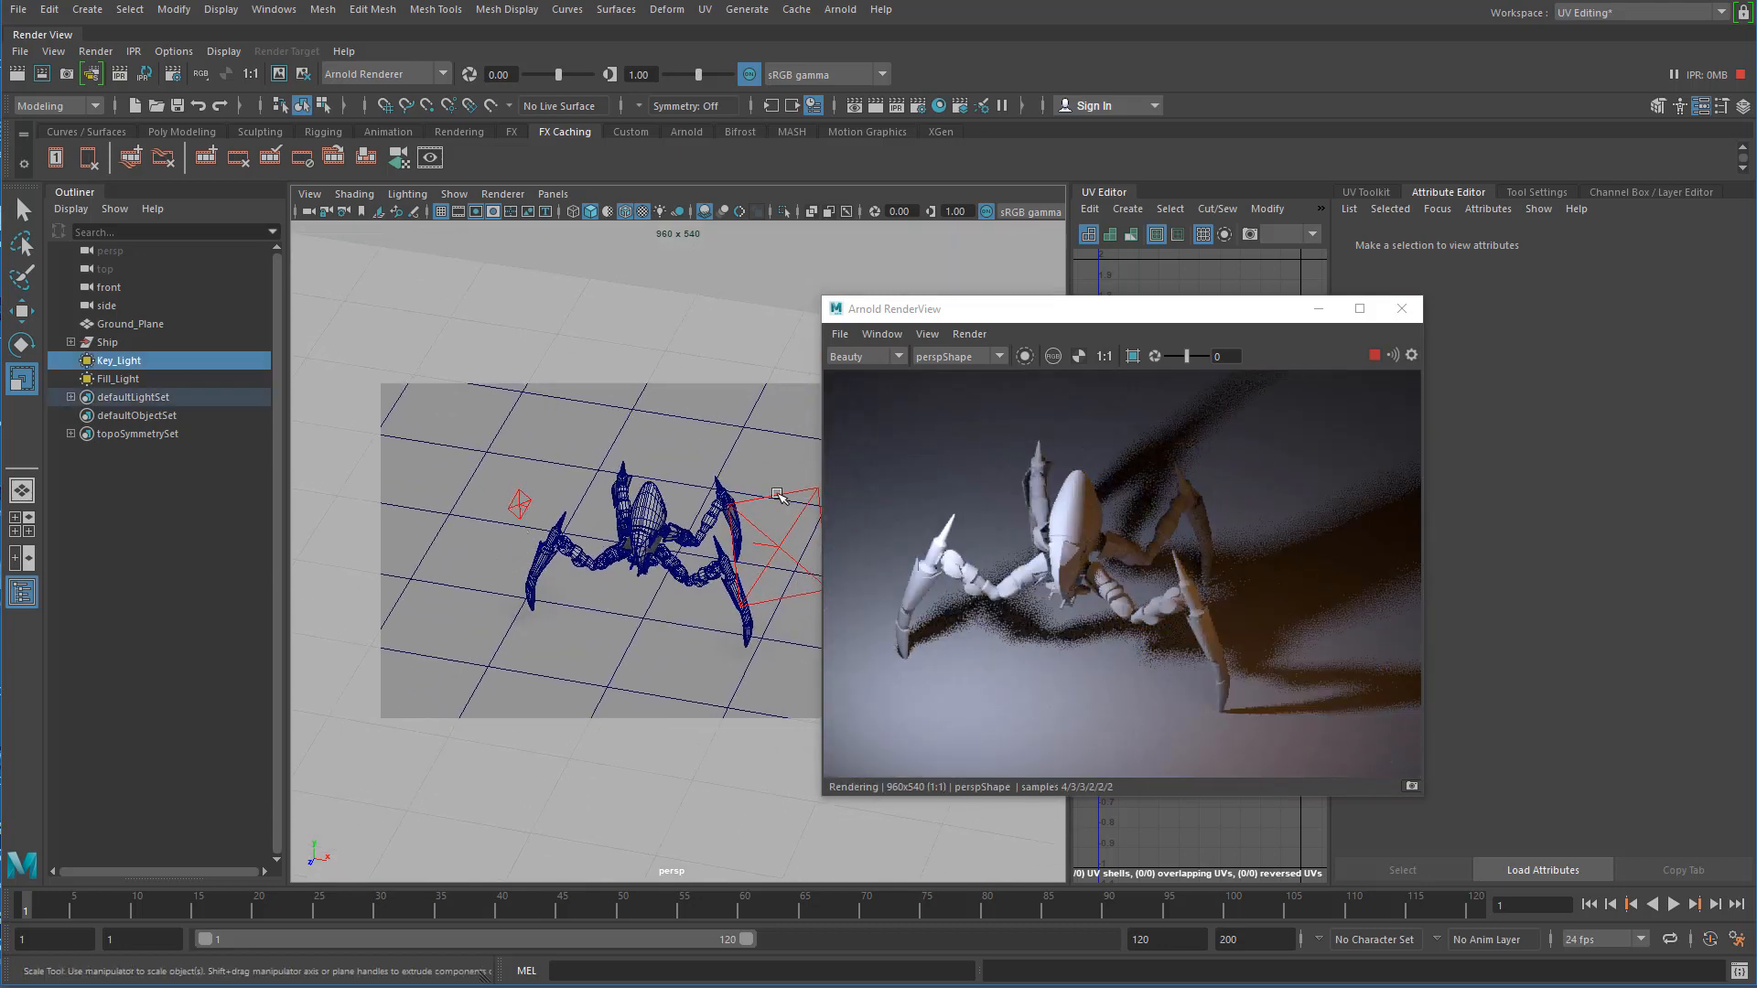
{"action": "left_click", "coordinate": [780, 539]}
{"action": "left_click", "coordinate": [515, 505]}
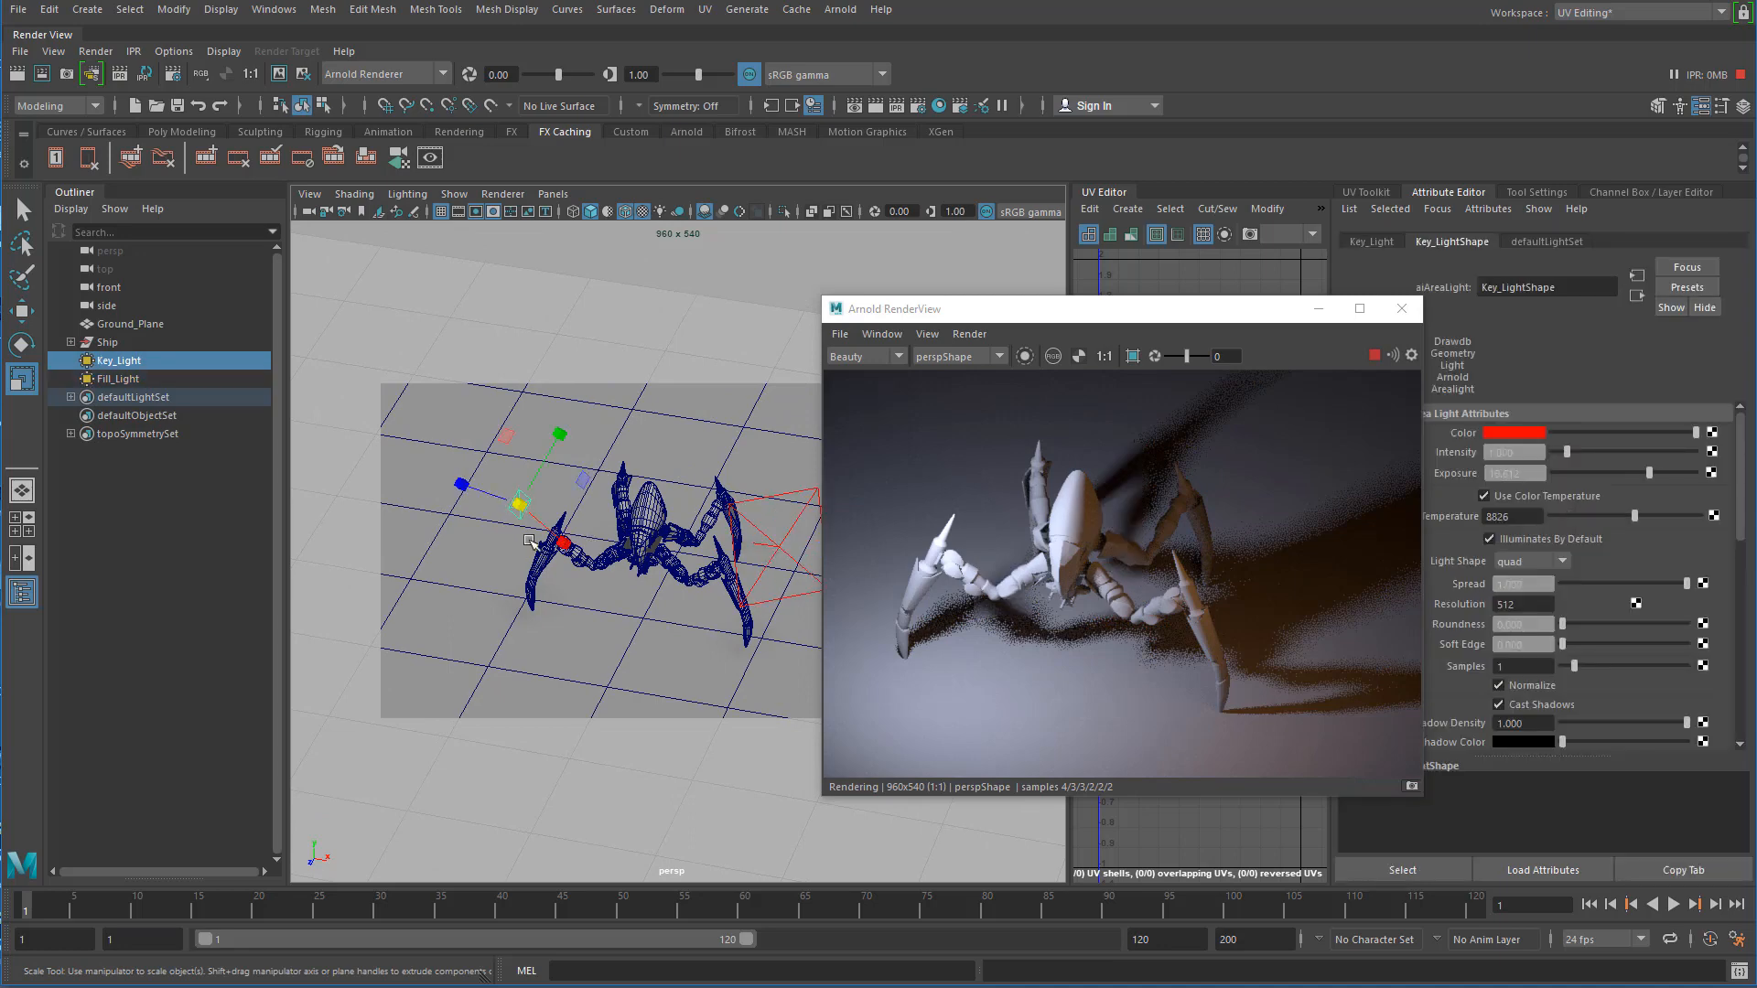
{"action": "key", "text": "ctrl+d"}
{"action": "key", "text": "w"}
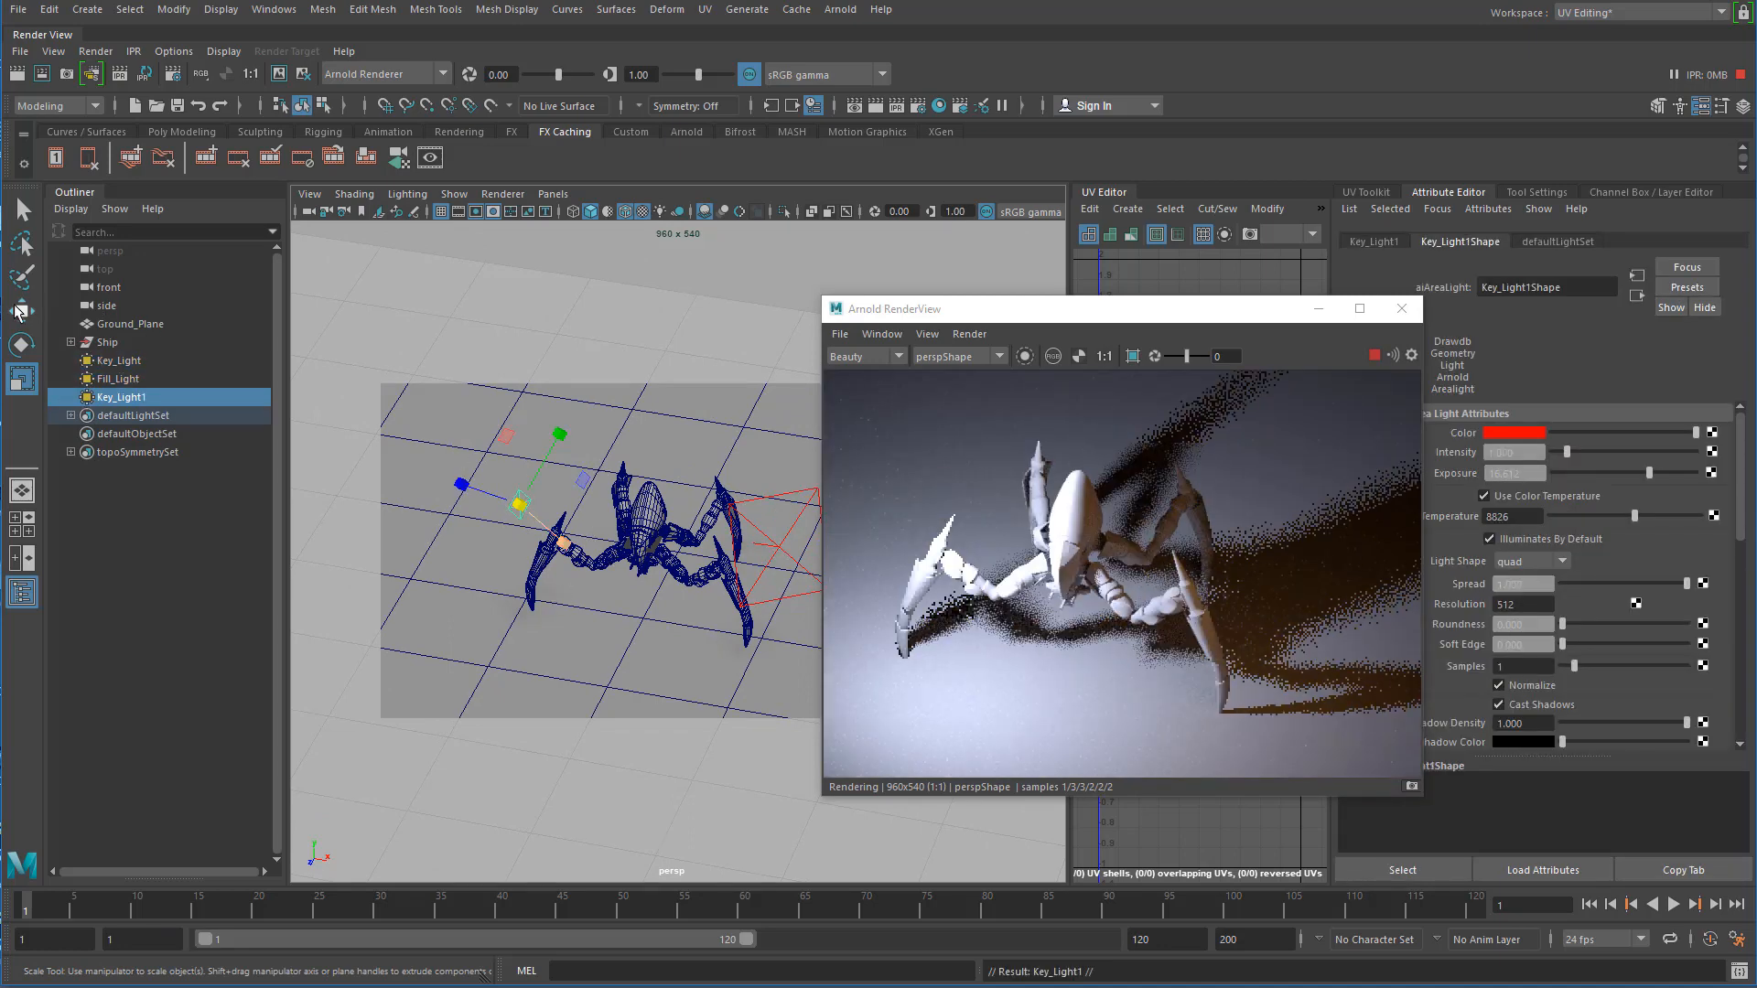
{"action": "left_click_drag", "start_coordinate": [494, 546], "coordinate": [519, 231]}
- Look through the duplicated light and turn its view to aim at the ship from behind and above
{"action": "left_click", "coordinate": [553, 194]}
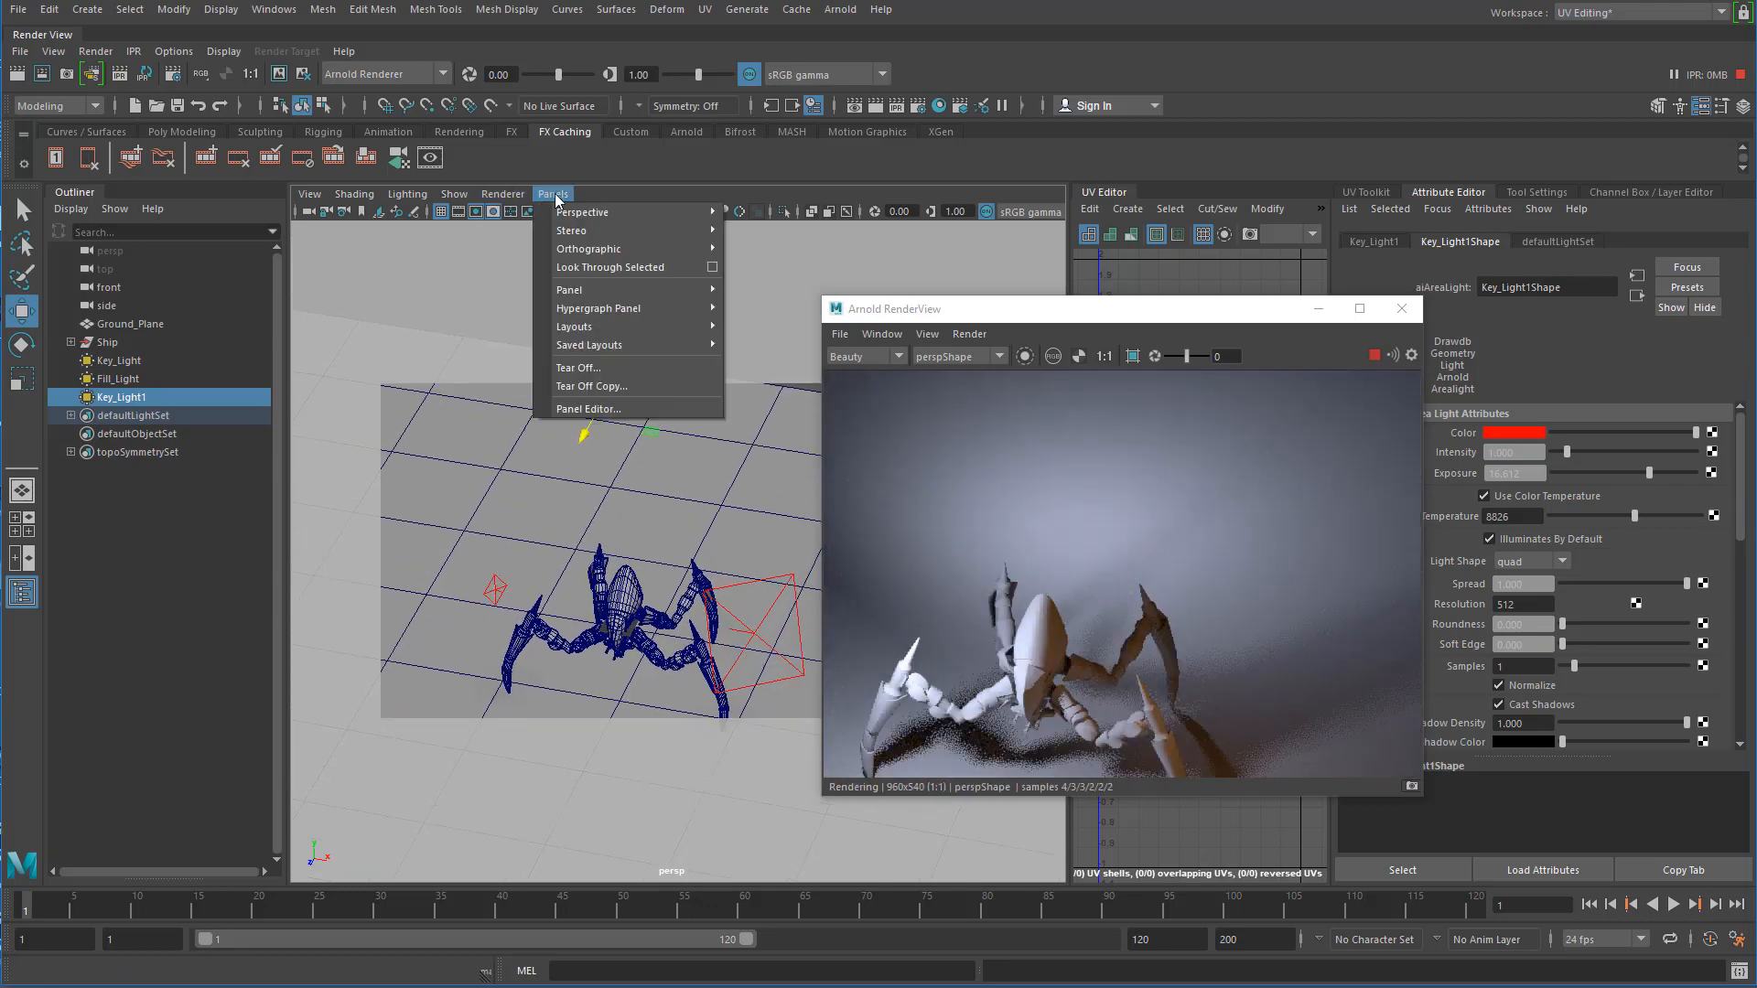
{"action": "left_click", "coordinate": [605, 267]}
{"action": "left_click_drag", "start_coordinate": [632, 412], "coordinate": [847, 554], "text": "alt"}
{"action": "left_click_drag", "start_coordinate": [641, 569], "coordinate": [612, 556], "text": "alt"}
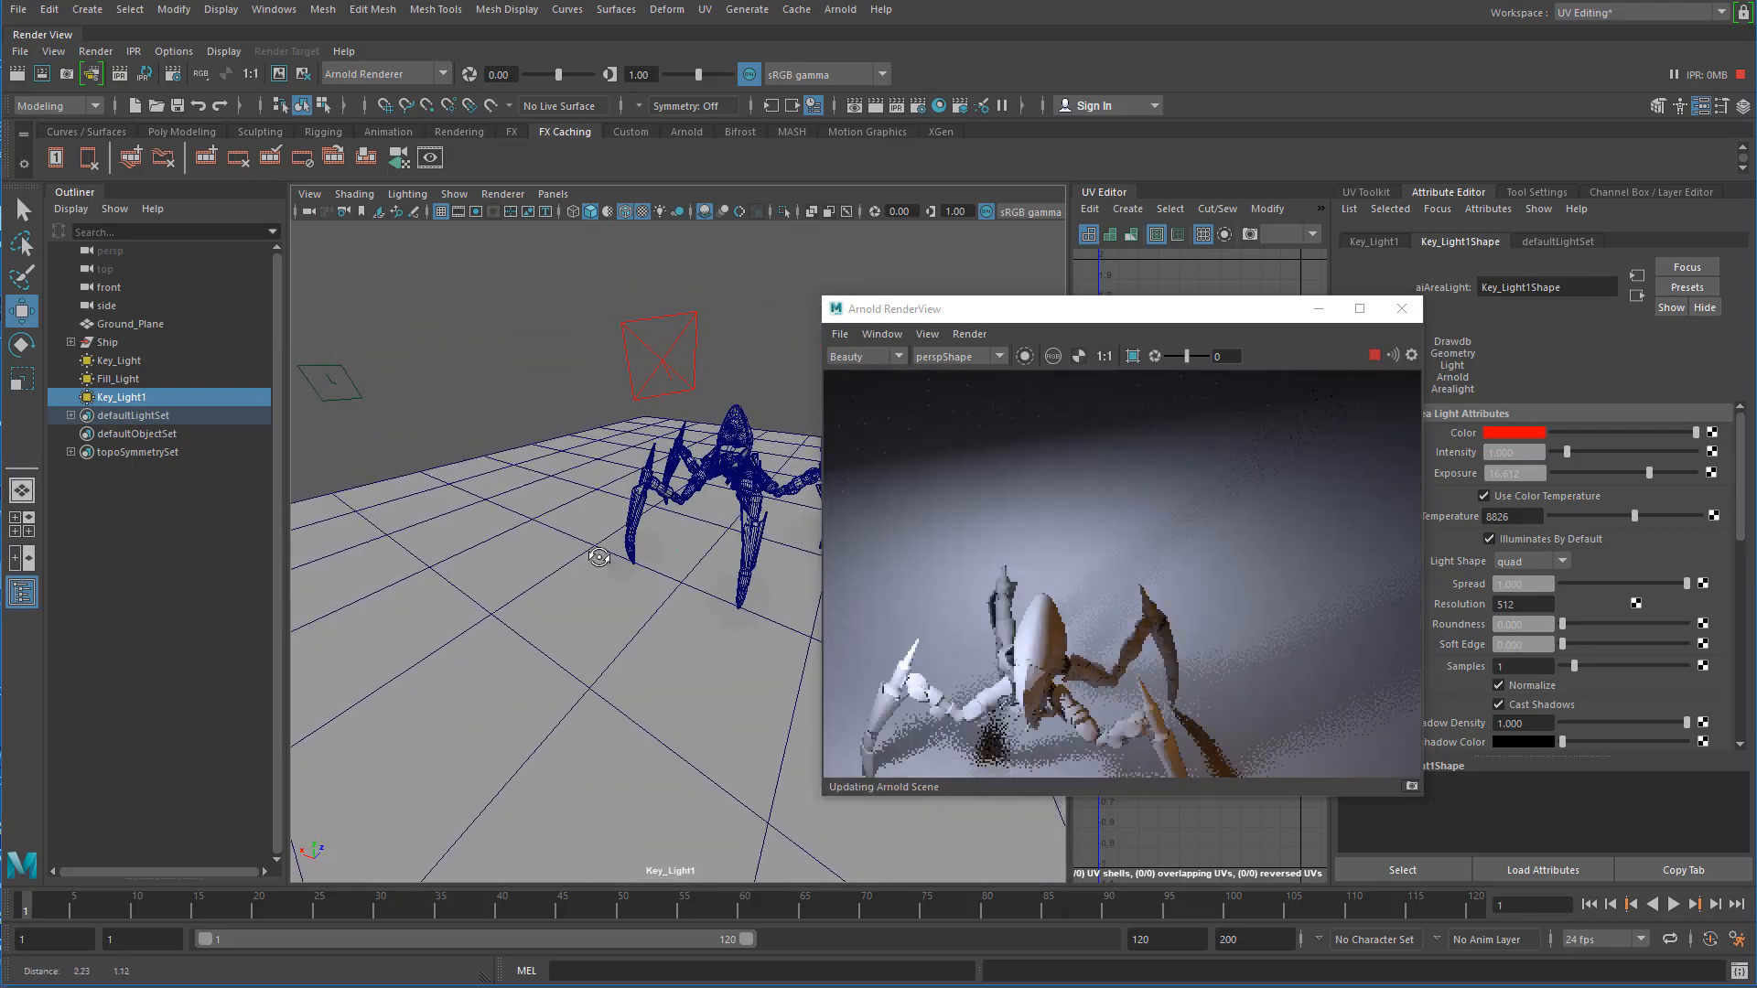
{"action": "middle_click_drag", "start_coordinate": [611, 556], "coordinate": [644, 540], "text": "alt"}
{"action": "left_click_drag", "start_coordinate": [644, 540], "coordinate": [744, 527], "text": "alt"}
{"action": "middle_click_drag", "start_coordinate": [745, 527], "coordinate": [640, 597], "text": "alt"}
{"action": "left_click_drag", "start_coordinate": [640, 596], "coordinate": [682, 664], "text": "alt"}
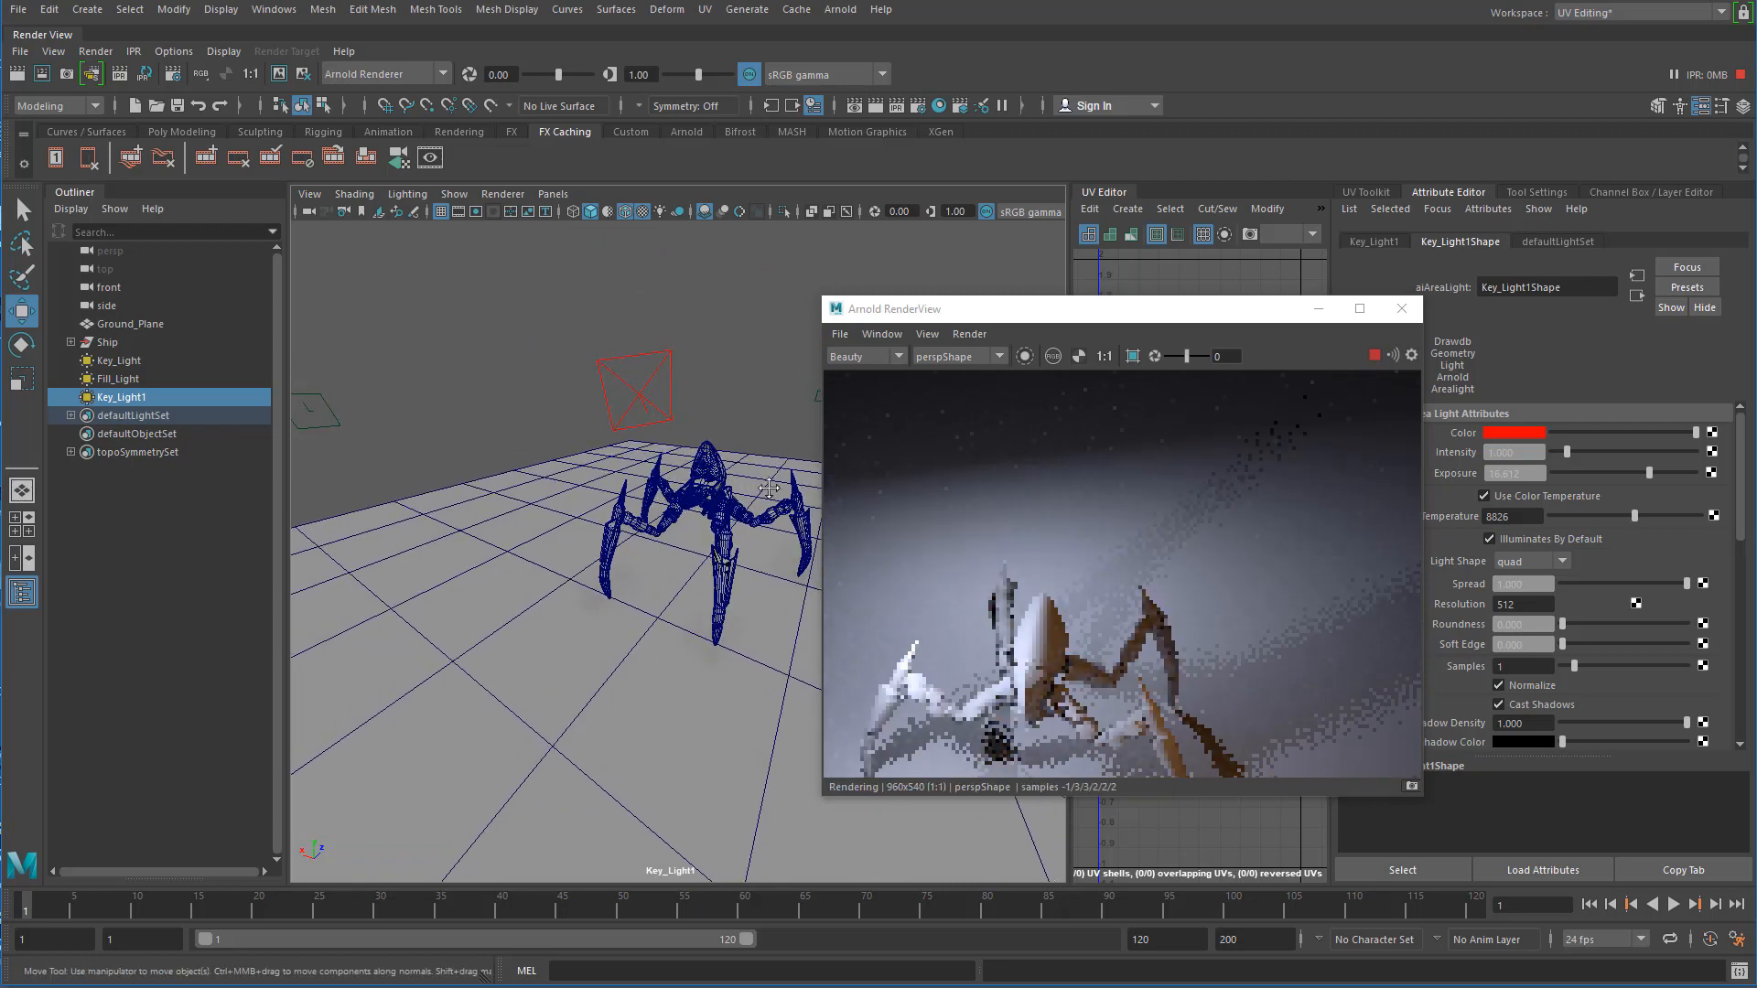
{"action": "middle_click_drag", "start_coordinate": [710, 503], "coordinate": [712, 518], "text": "alt"}
{"action": "left_click_drag", "start_coordinate": [712, 518], "coordinate": [672, 549], "text": "alt"}
- Bring the duplicated light closer to the ship and center the ship in the light's view
{"action": "right_click_drag", "start_coordinate": [672, 550], "coordinate": [1040, 545], "text": "alt"}
{"action": "right_click_drag", "start_coordinate": [540, 566], "coordinate": [778, 542], "text": "alt"}
{"action": "middle_click_drag", "start_coordinate": [695, 550], "coordinate": [661, 586], "text": "alt"}
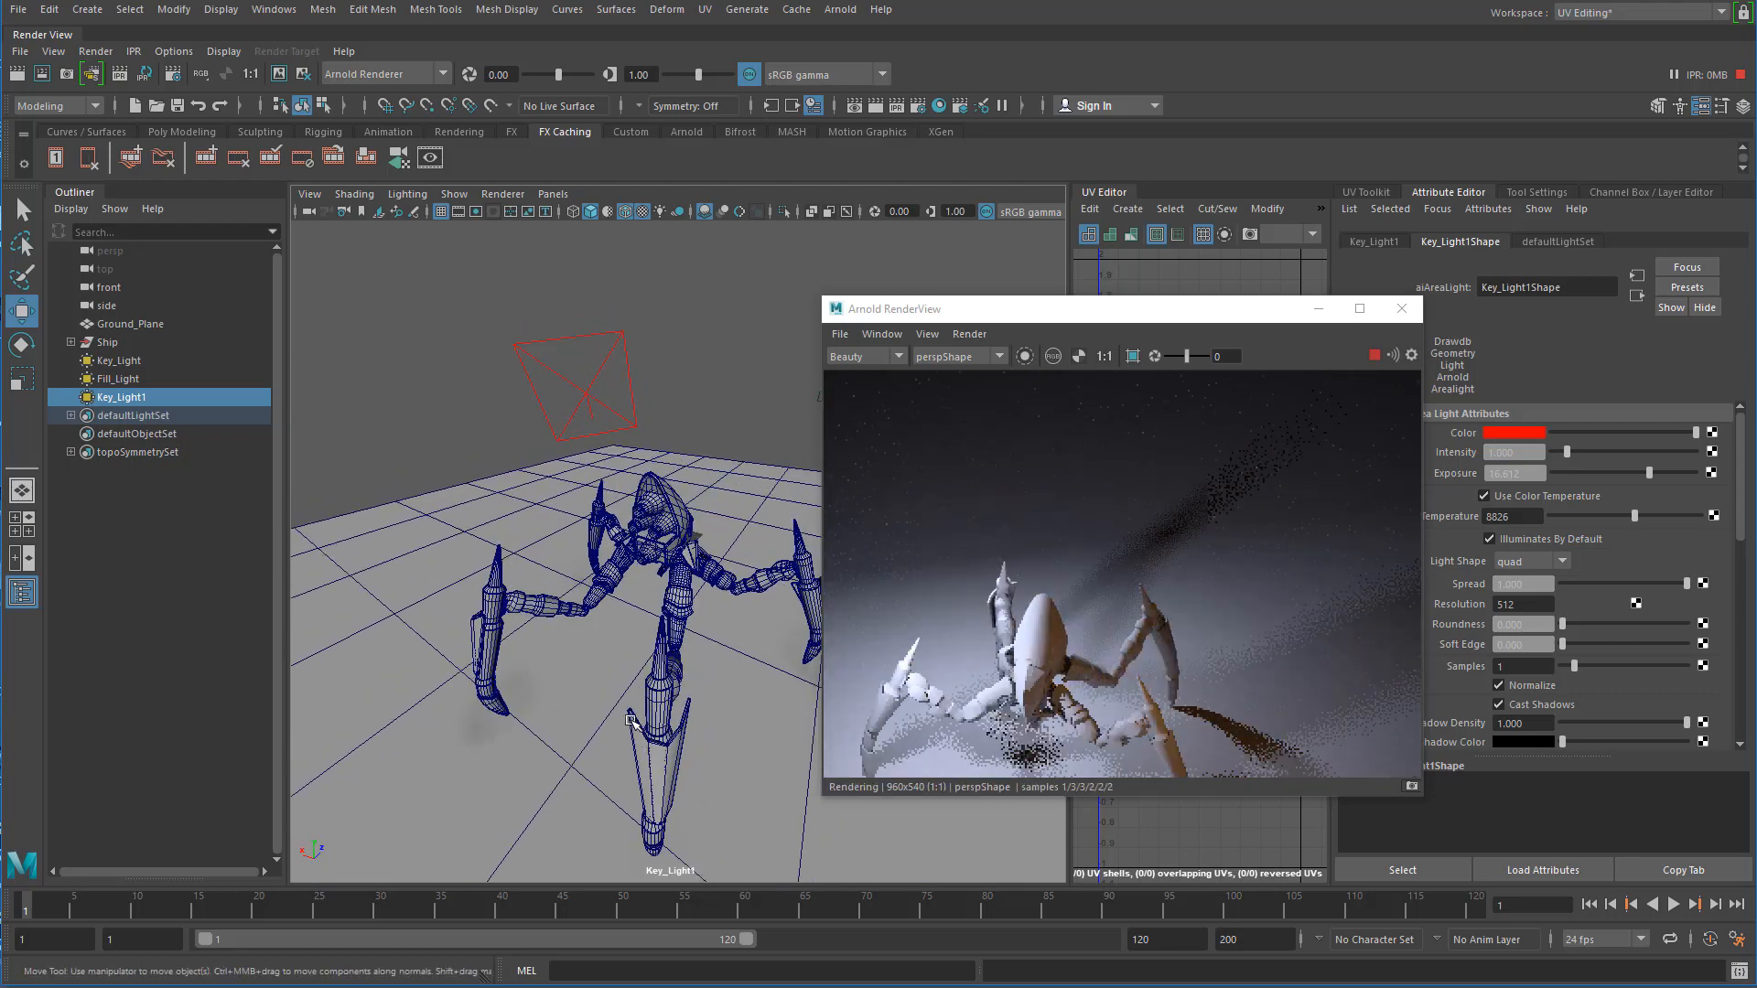
{"action": "right_click_drag", "start_coordinate": [513, 599], "coordinate": [641, 596], "text": "alt"}
{"action": "right_click_drag", "start_coordinate": [414, 611], "coordinate": [353, 612], "text": "alt"}
{"action": "middle_click_drag", "start_coordinate": [662, 599], "coordinate": [658, 624], "text": "alt"}
- Return the viewport to the persp camera and frame the ship from a low front angle
{"action": "left_click", "coordinate": [553, 194]}
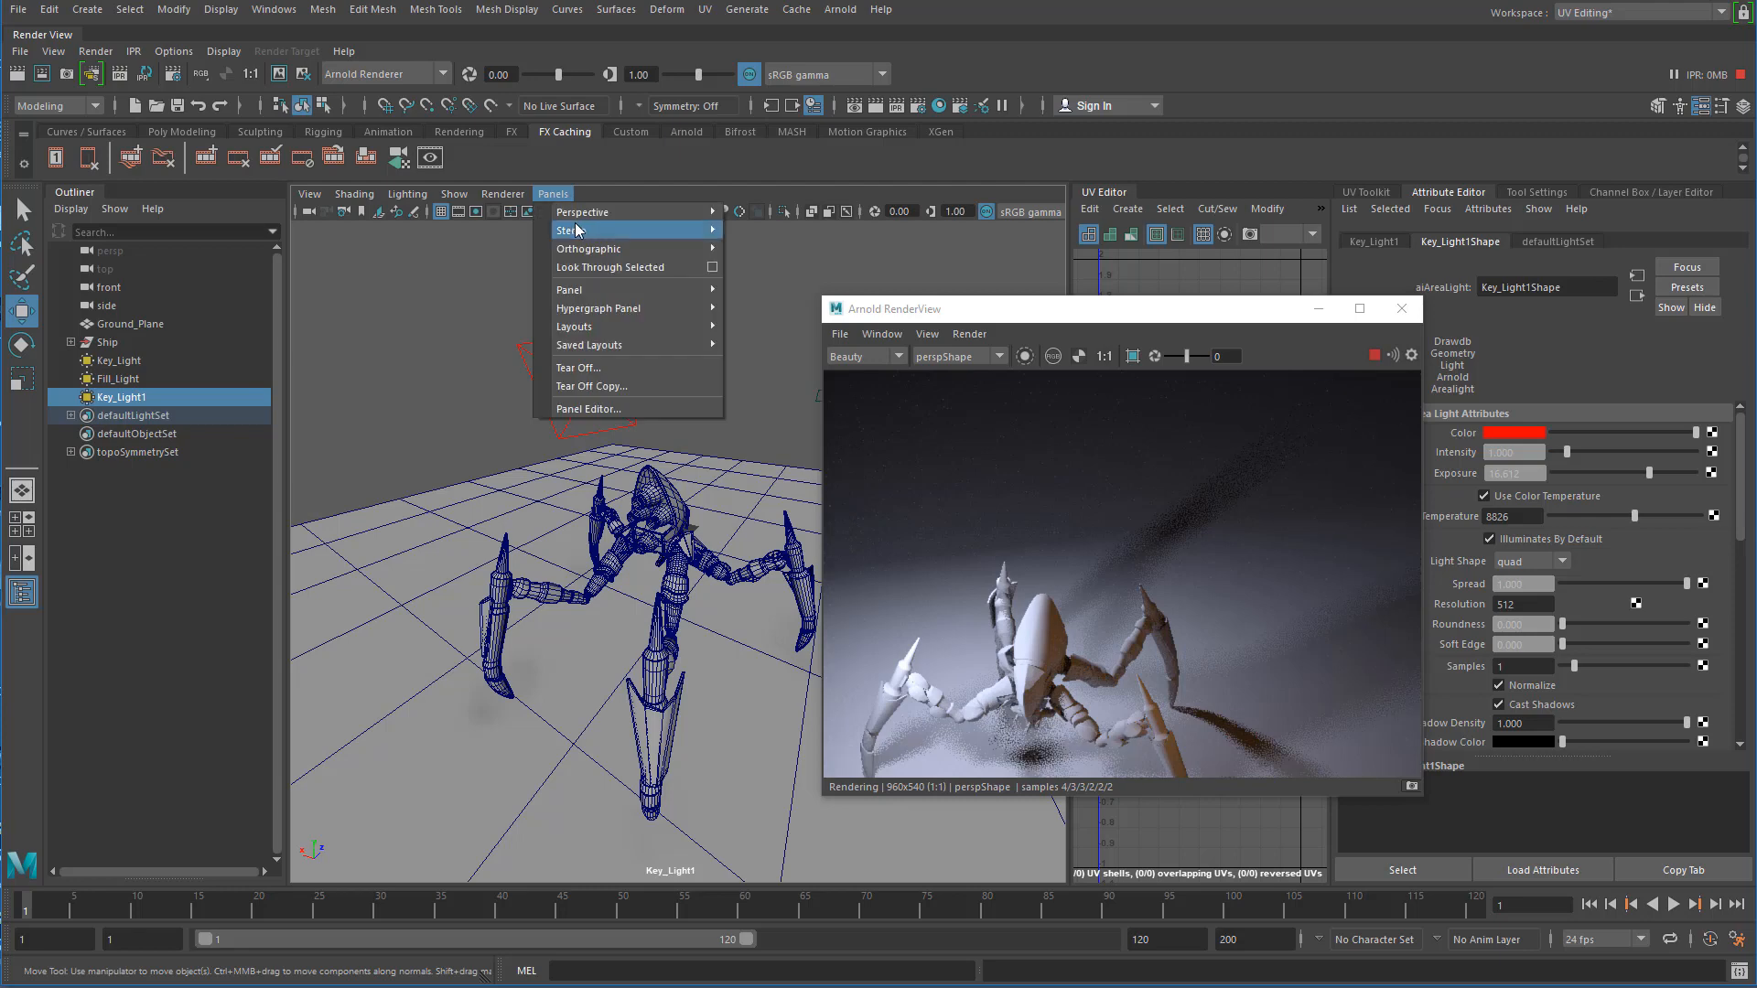
{"action": "mouse_move", "coordinate": [596, 214]}
{"action": "left_click", "coordinate": [780, 234]}
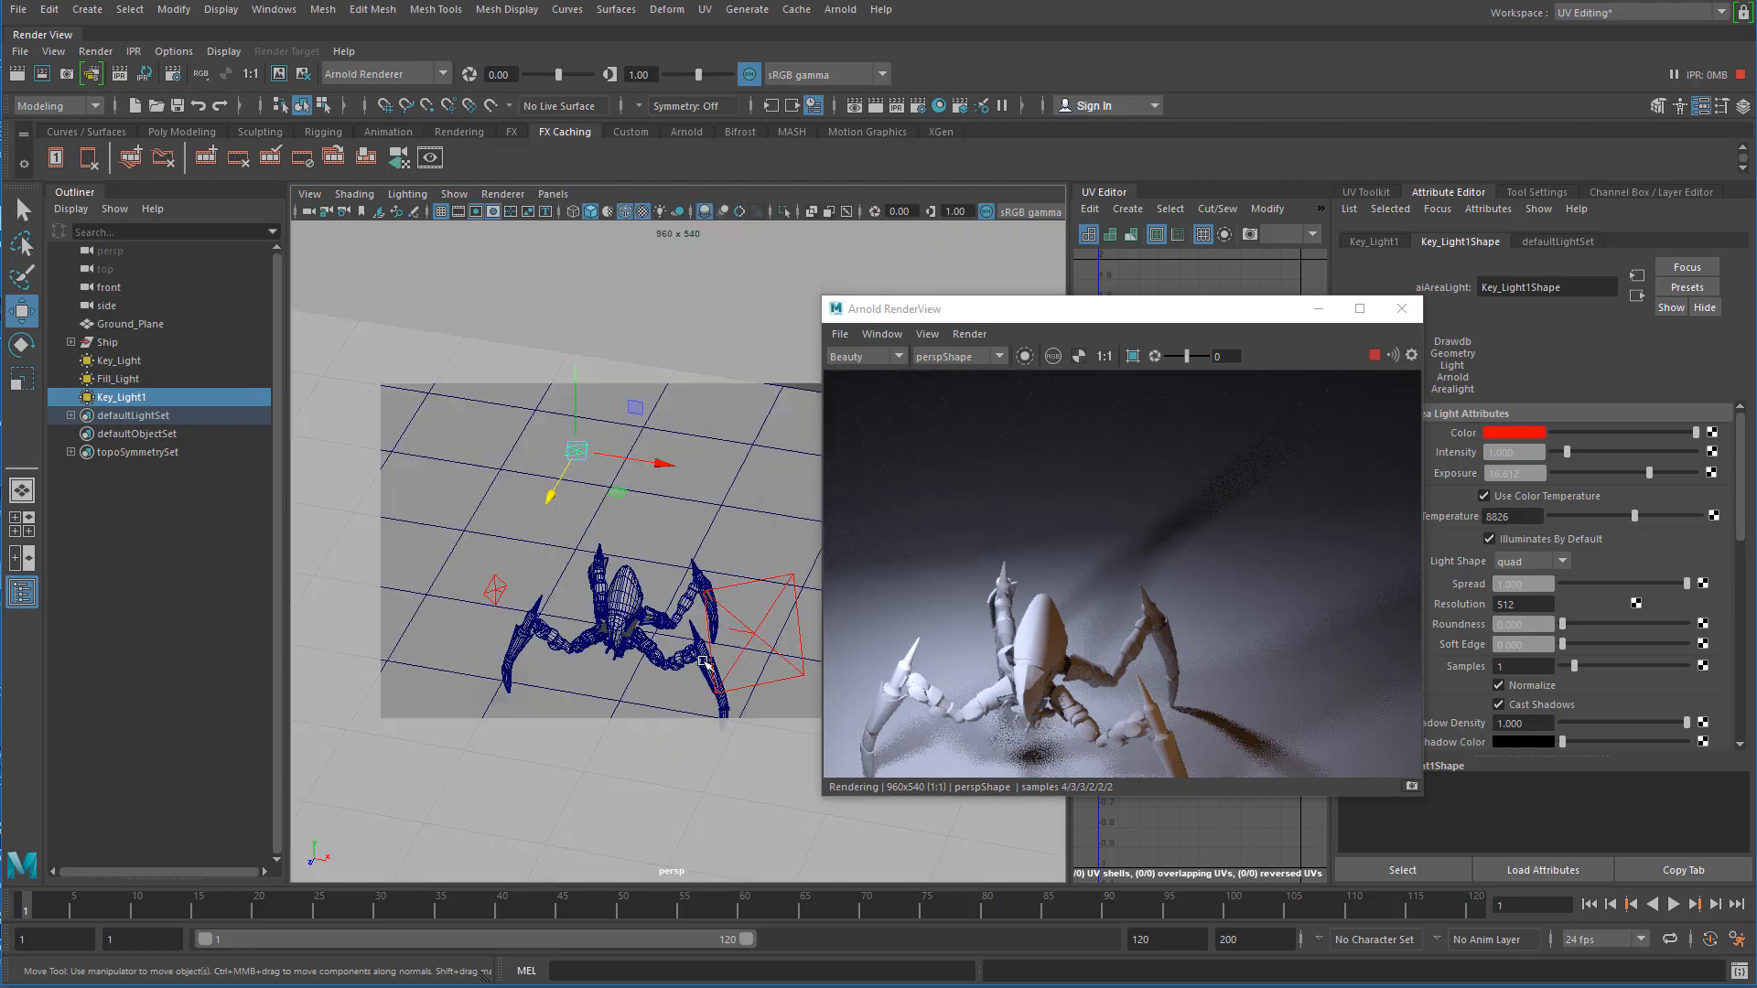
{"action": "left_click_drag", "start_coordinate": [622, 638], "coordinate": [744, 678], "text": "alt"}
{"action": "right_click_drag", "start_coordinate": [744, 678], "coordinate": [870, 539], "text": "alt"}
{"action": "left_click_drag", "start_coordinate": [693, 523], "coordinate": [741, 475], "text": "alt"}
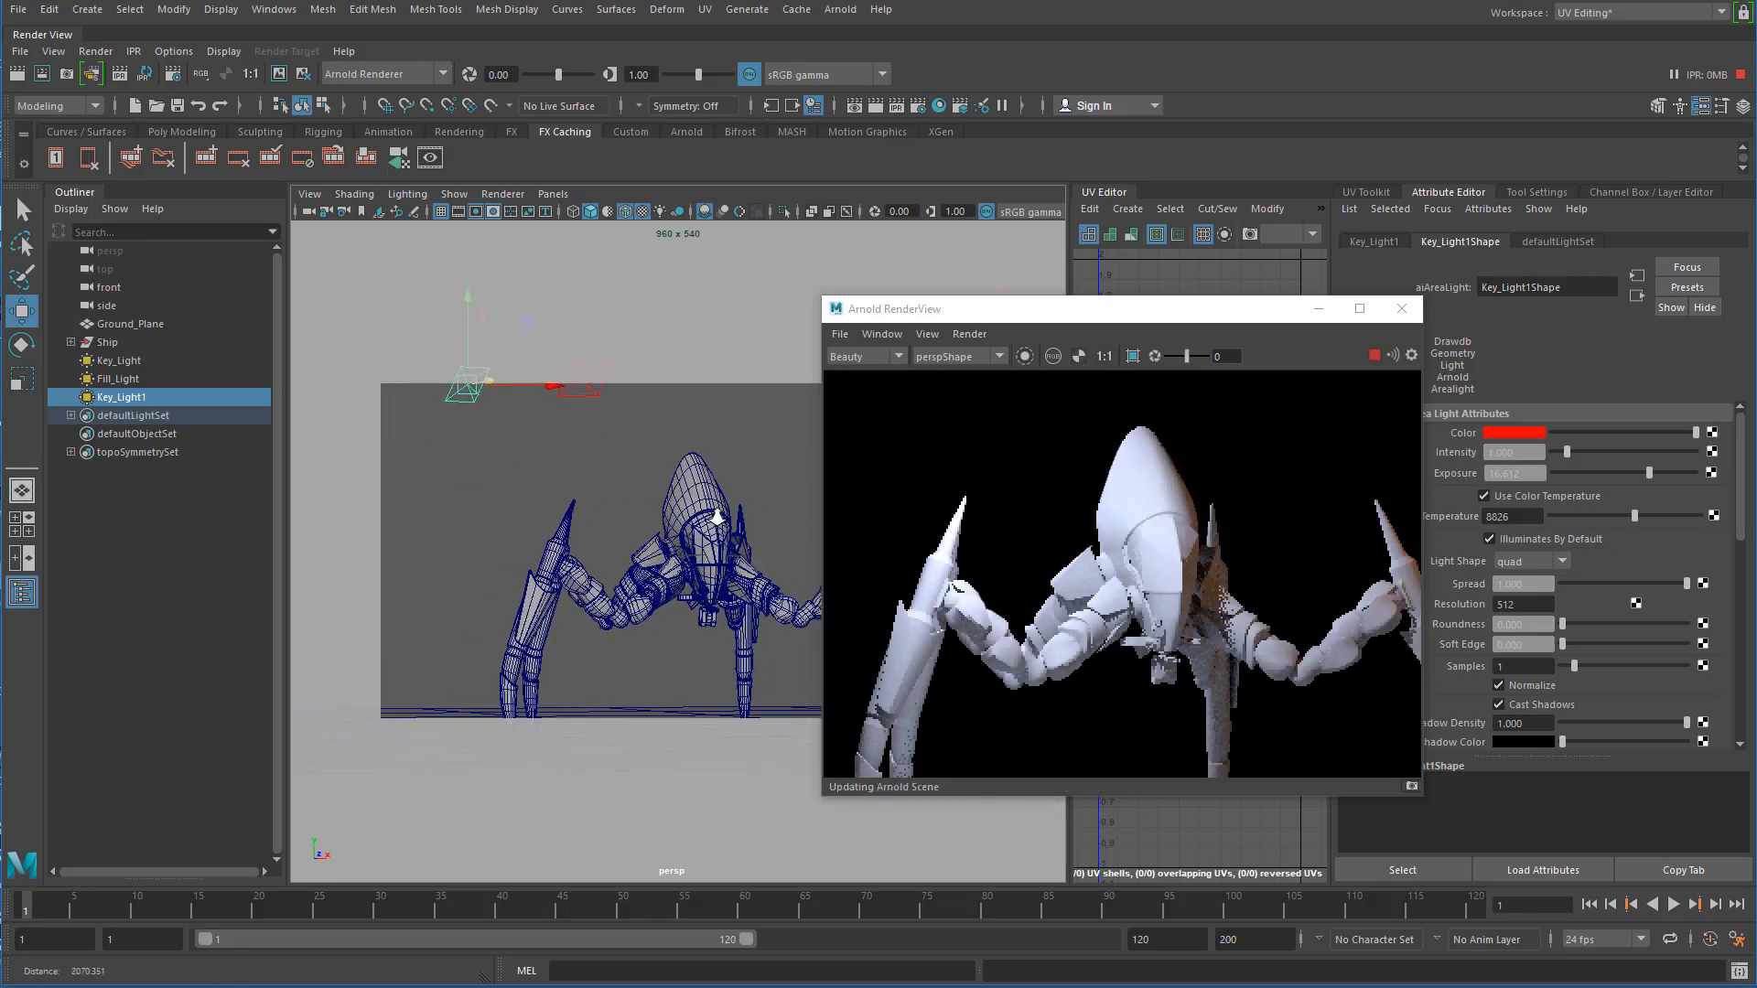
- Set Key_Light1's color temperature to a warm 1435, with the Arnold RenderView kept clear of its light attributes
{"action": "left_click_drag", "start_coordinate": [1096, 316], "coordinate": [764, 375]}
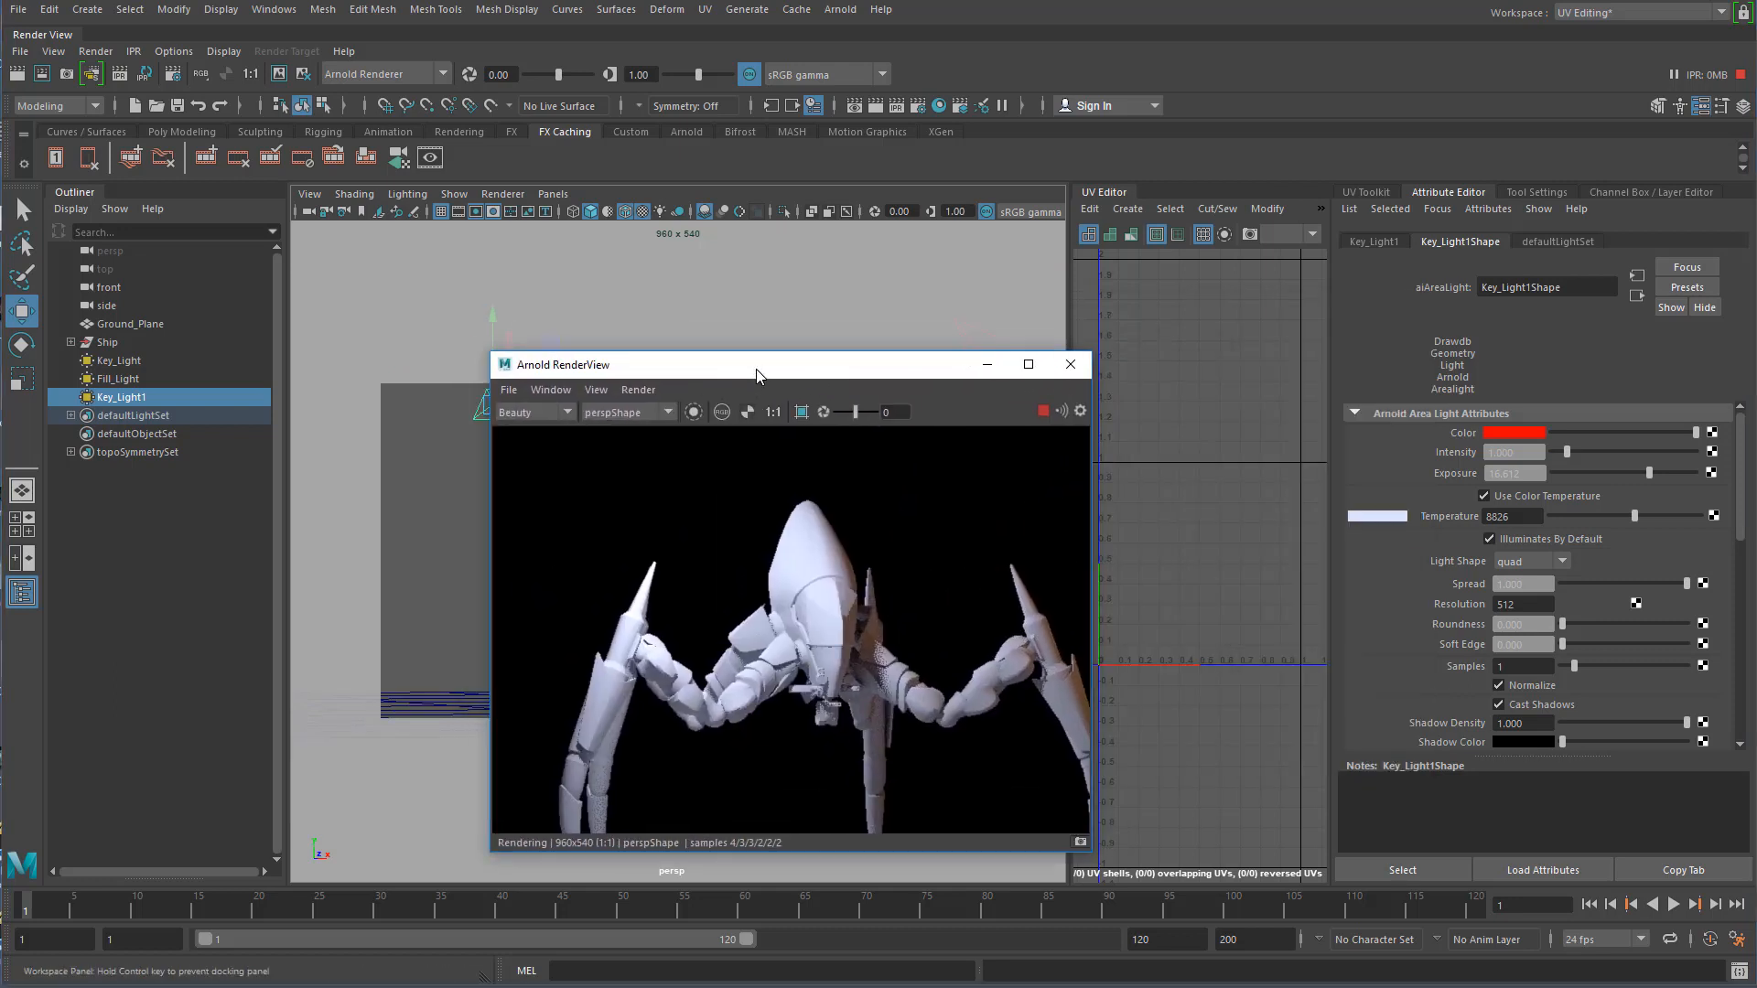
{"action": "left_click", "coordinate": [1512, 431]}
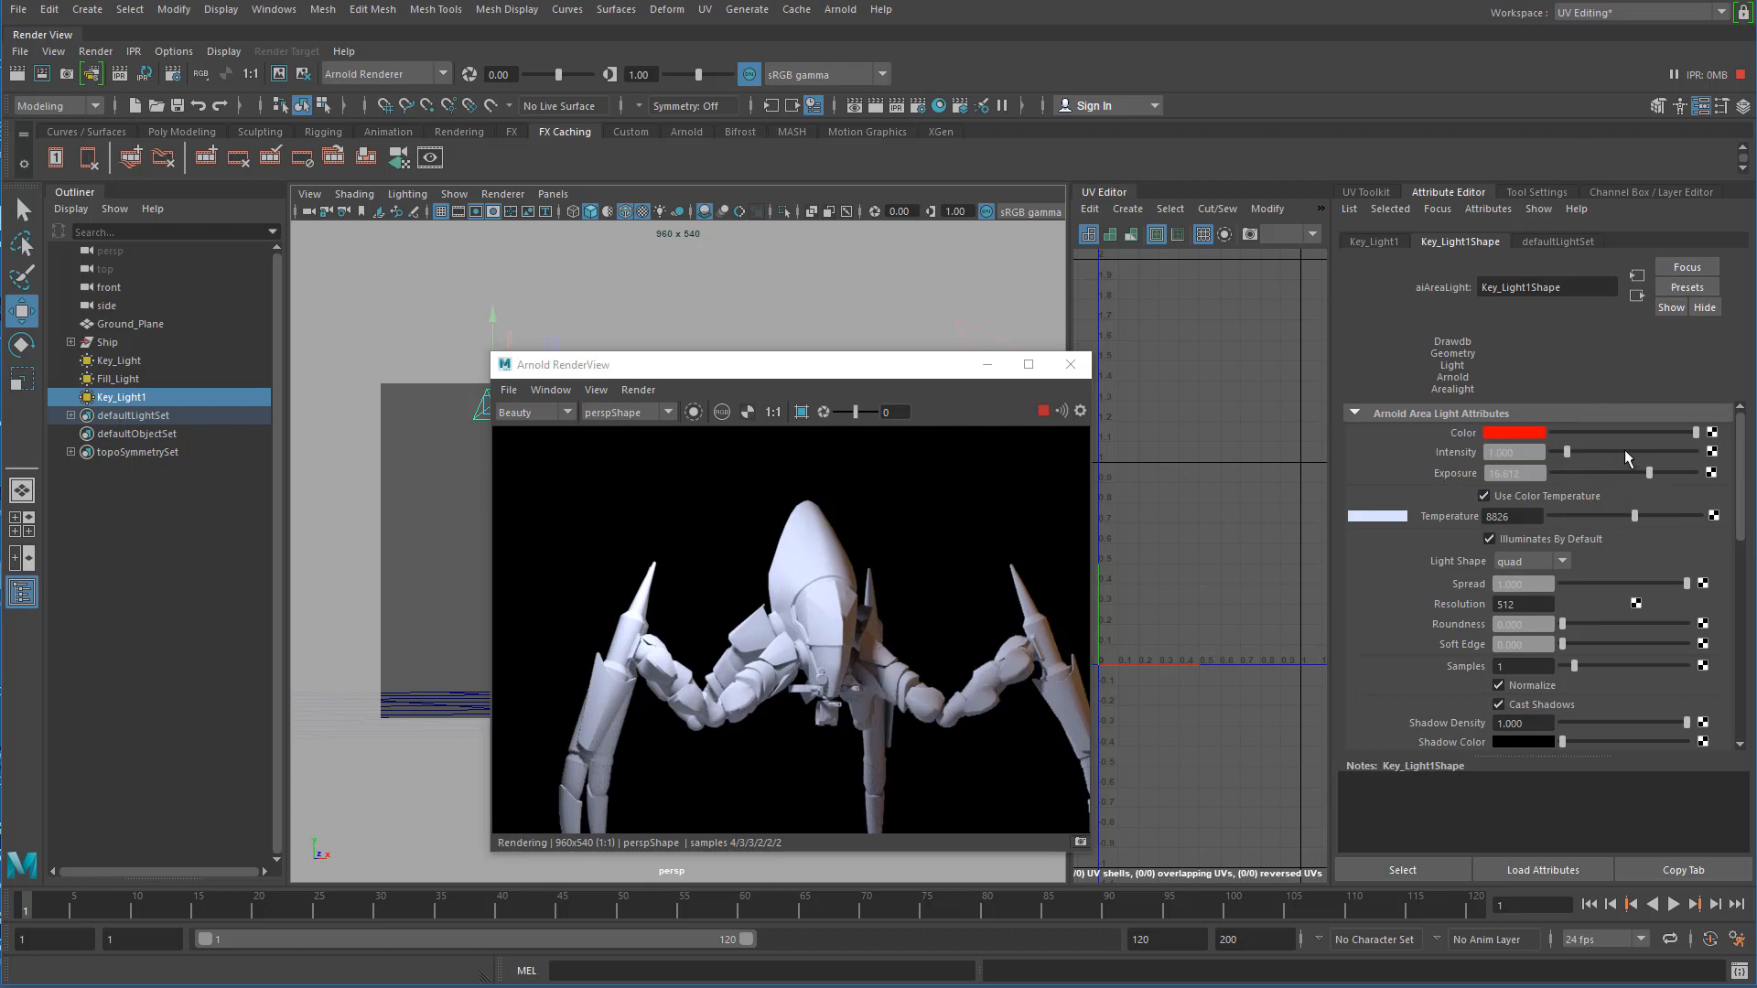
{"action": "left_click_drag", "start_coordinate": [1600, 508], "coordinate": [1558, 519]}
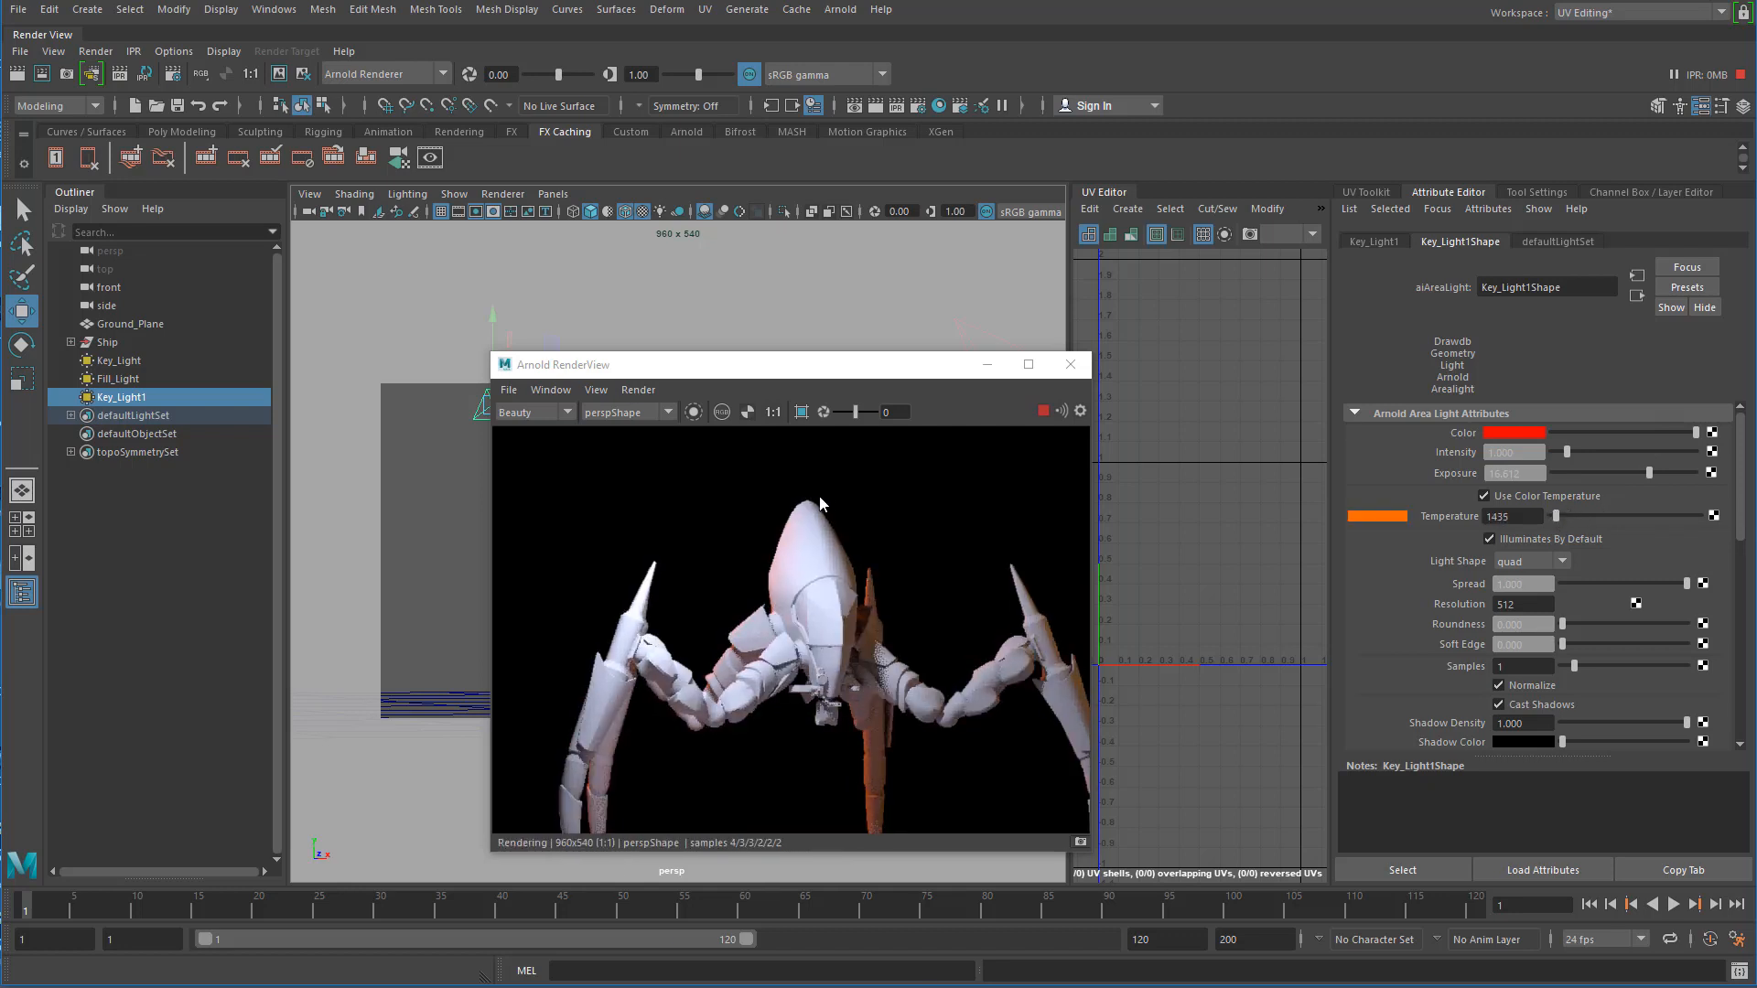
{"action": "left_click_drag", "start_coordinate": [785, 364], "coordinate": [1057, 300]}
- Rotate Key_Light1 behind the ship to adjust how it aims at the ship's back, checking from above and the front
{"action": "left_click_drag", "start_coordinate": [574, 601], "coordinate": [760, 567], "text": "alt"}
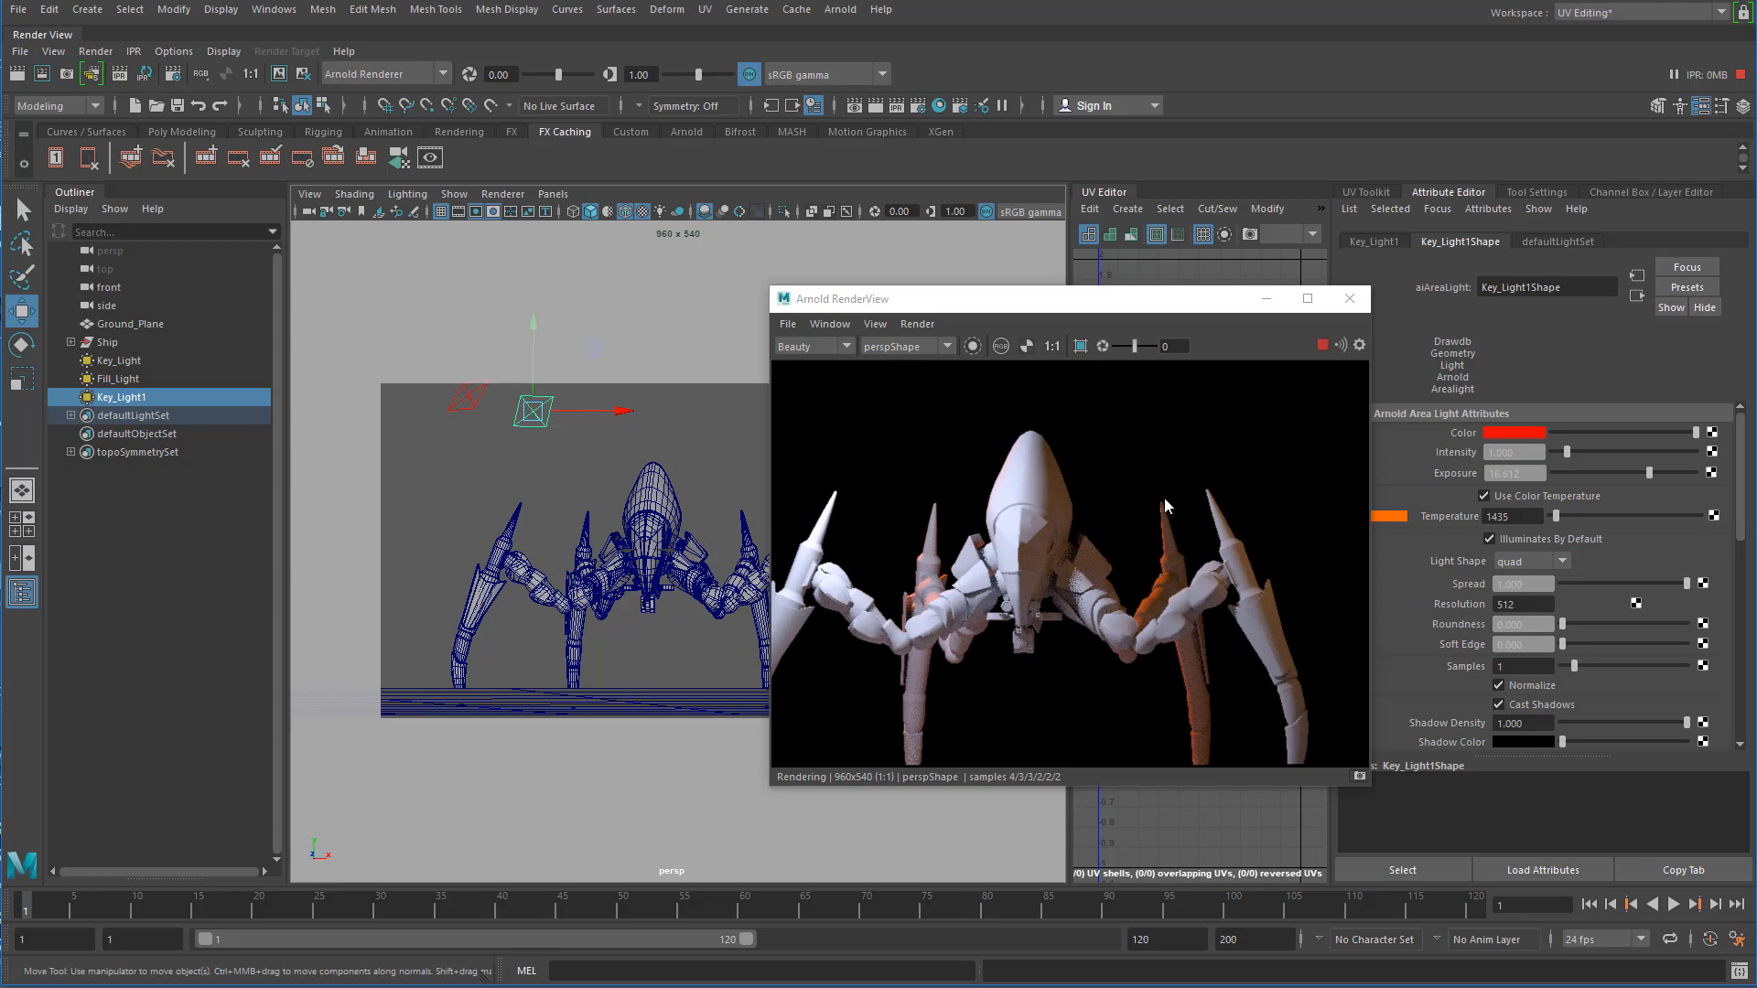
{"action": "left_click", "coordinate": [18, 350]}
{"action": "middle_click_drag", "start_coordinate": [557, 479], "coordinate": [572, 561], "text": "alt"}
{"action": "left_click_drag", "start_coordinate": [573, 561], "coordinate": [566, 677], "text": "alt"}
{"action": "left_click_drag", "start_coordinate": [554, 434], "coordinate": [512, 420]}
{"action": "left_click", "coordinate": [497, 424]}
{"action": "left_click", "coordinate": [19, 302]}
{"action": "left_click_drag", "start_coordinate": [534, 478], "coordinate": [535, 379], "text": "alt"}
{"action": "left_click", "coordinate": [19, 345]}
{"action": "left_click_drag", "start_coordinate": [590, 418], "coordinate": [577, 453]}
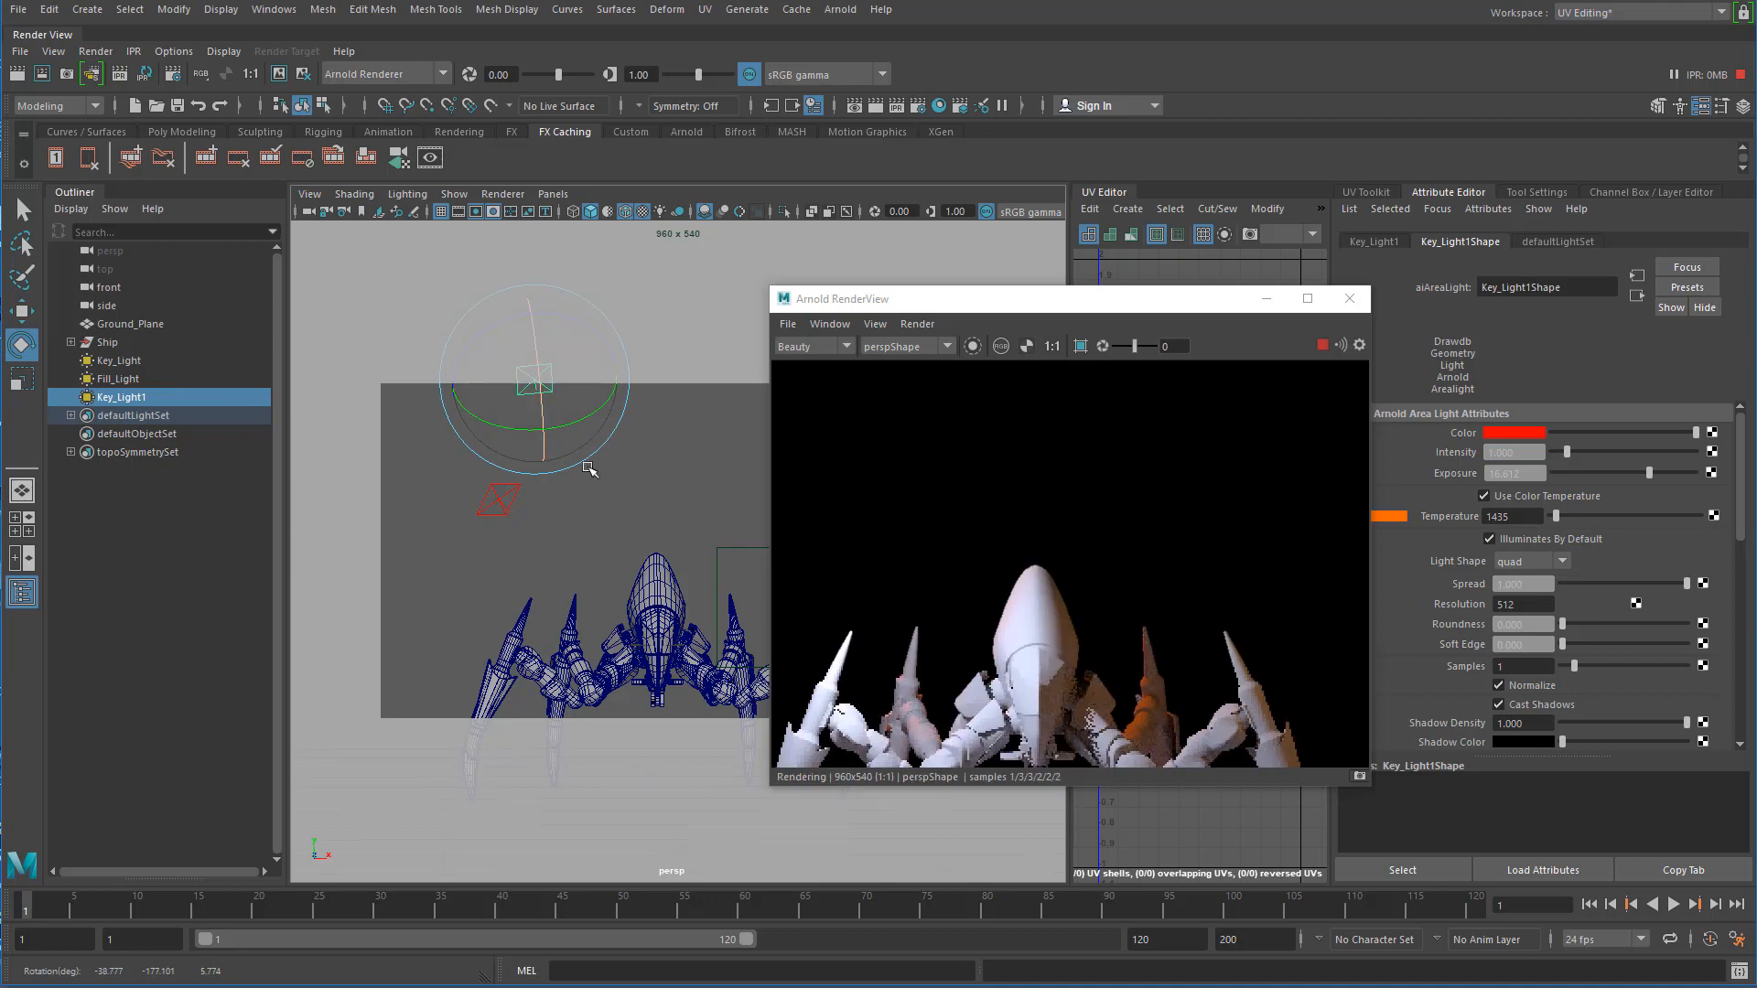
- Check the warm rim light on the ship up close, and rotate Key_Light1 further toward the ship from above
{"action": "middle_click_drag", "start_coordinate": [609, 682], "coordinate": [607, 593], "text": "alt"}
{"action": "scroll", "coordinate": [607, 592], "scroll_direction": "up", "scroll_amount": 8}
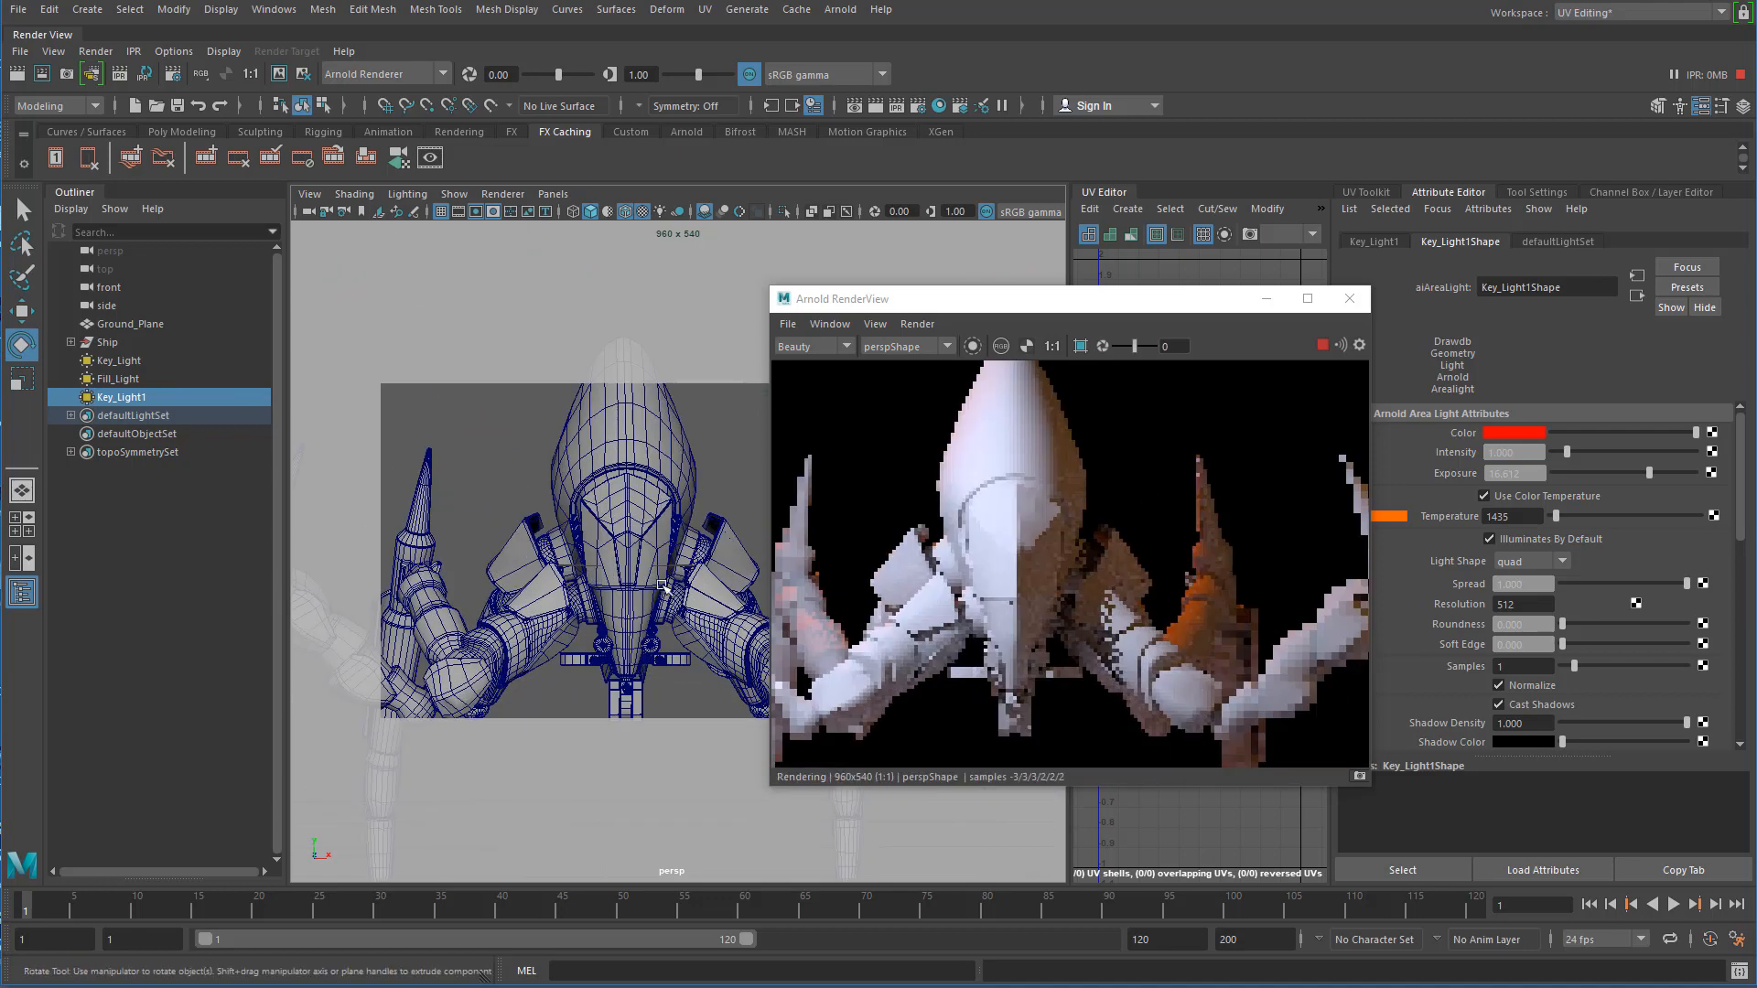
{"action": "scroll", "coordinate": [607, 592], "scroll_direction": "down", "scroll_amount": 5}
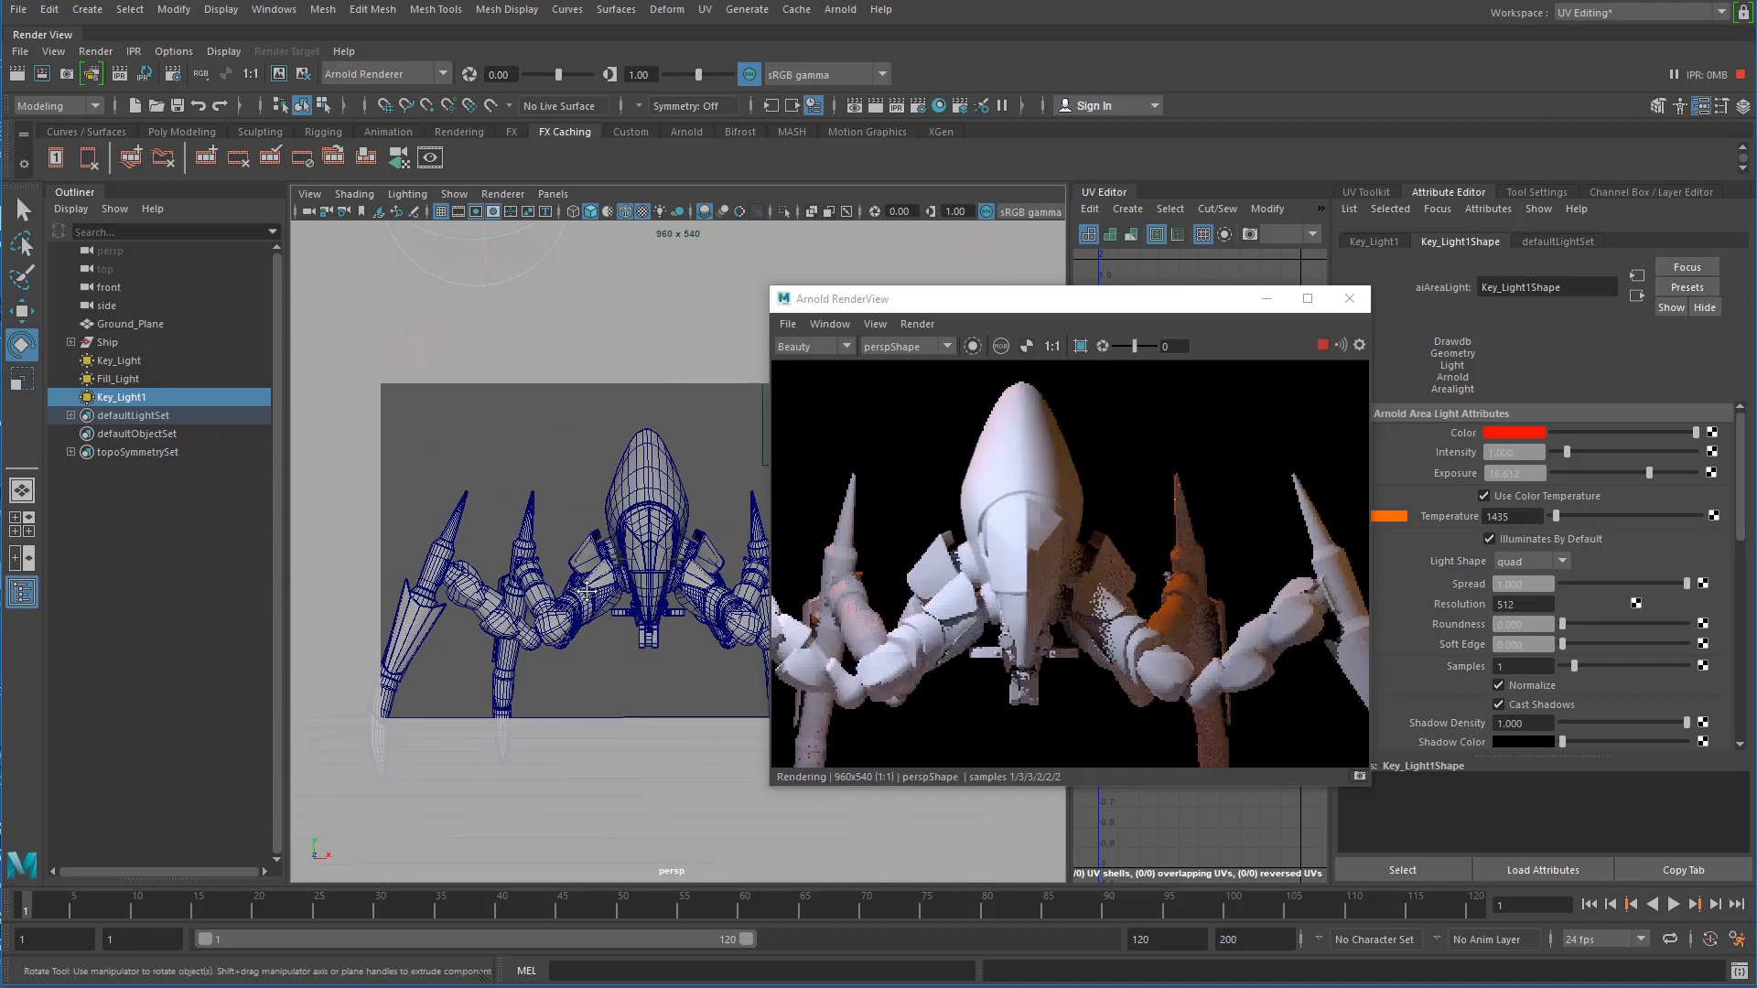
{"action": "middle_click_drag", "start_coordinate": [544, 511], "coordinate": [543, 591], "text": "alt"}
{"action": "left_click_drag", "start_coordinate": [543, 591], "coordinate": [549, 421], "text": "alt"}
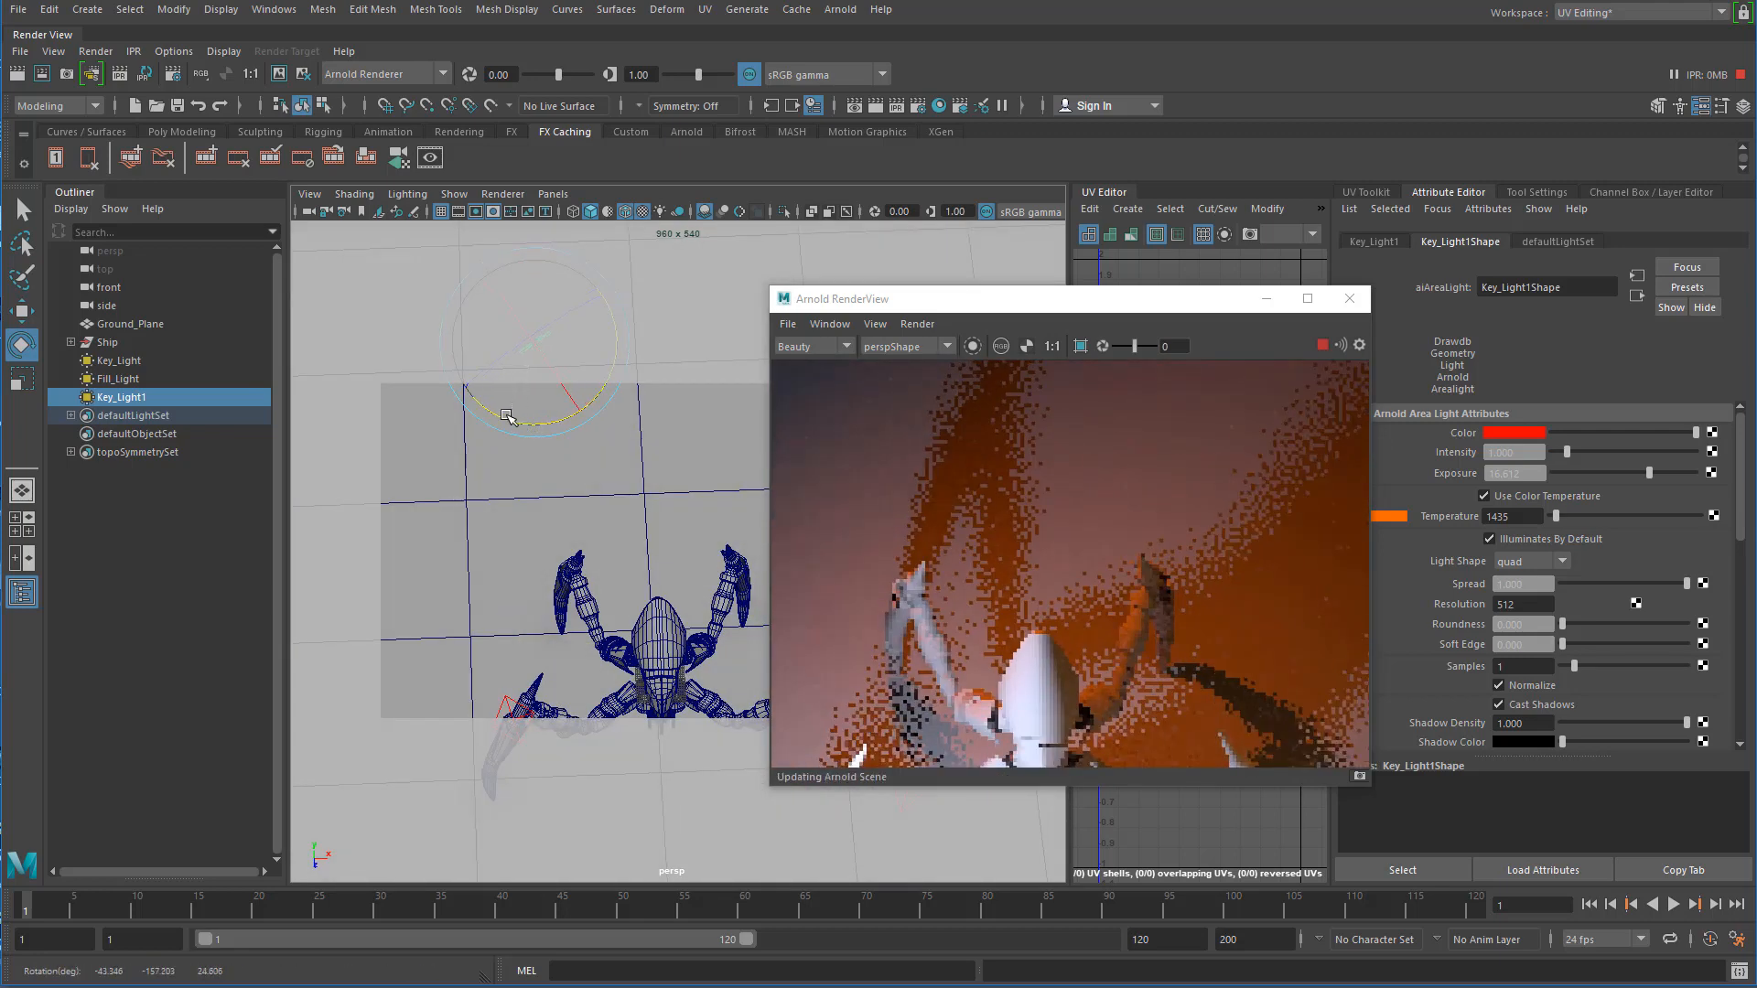
- Shift Key_Light1 slightly sideways along X behind the ship and check the rim lighting from the front
{"action": "left_click", "coordinate": [22, 311]}
{"action": "left_click_drag", "start_coordinate": [440, 430], "coordinate": [490, 549], "text": "alt"}
{"action": "left_click_drag", "start_coordinate": [654, 402], "coordinate": [616, 399]}
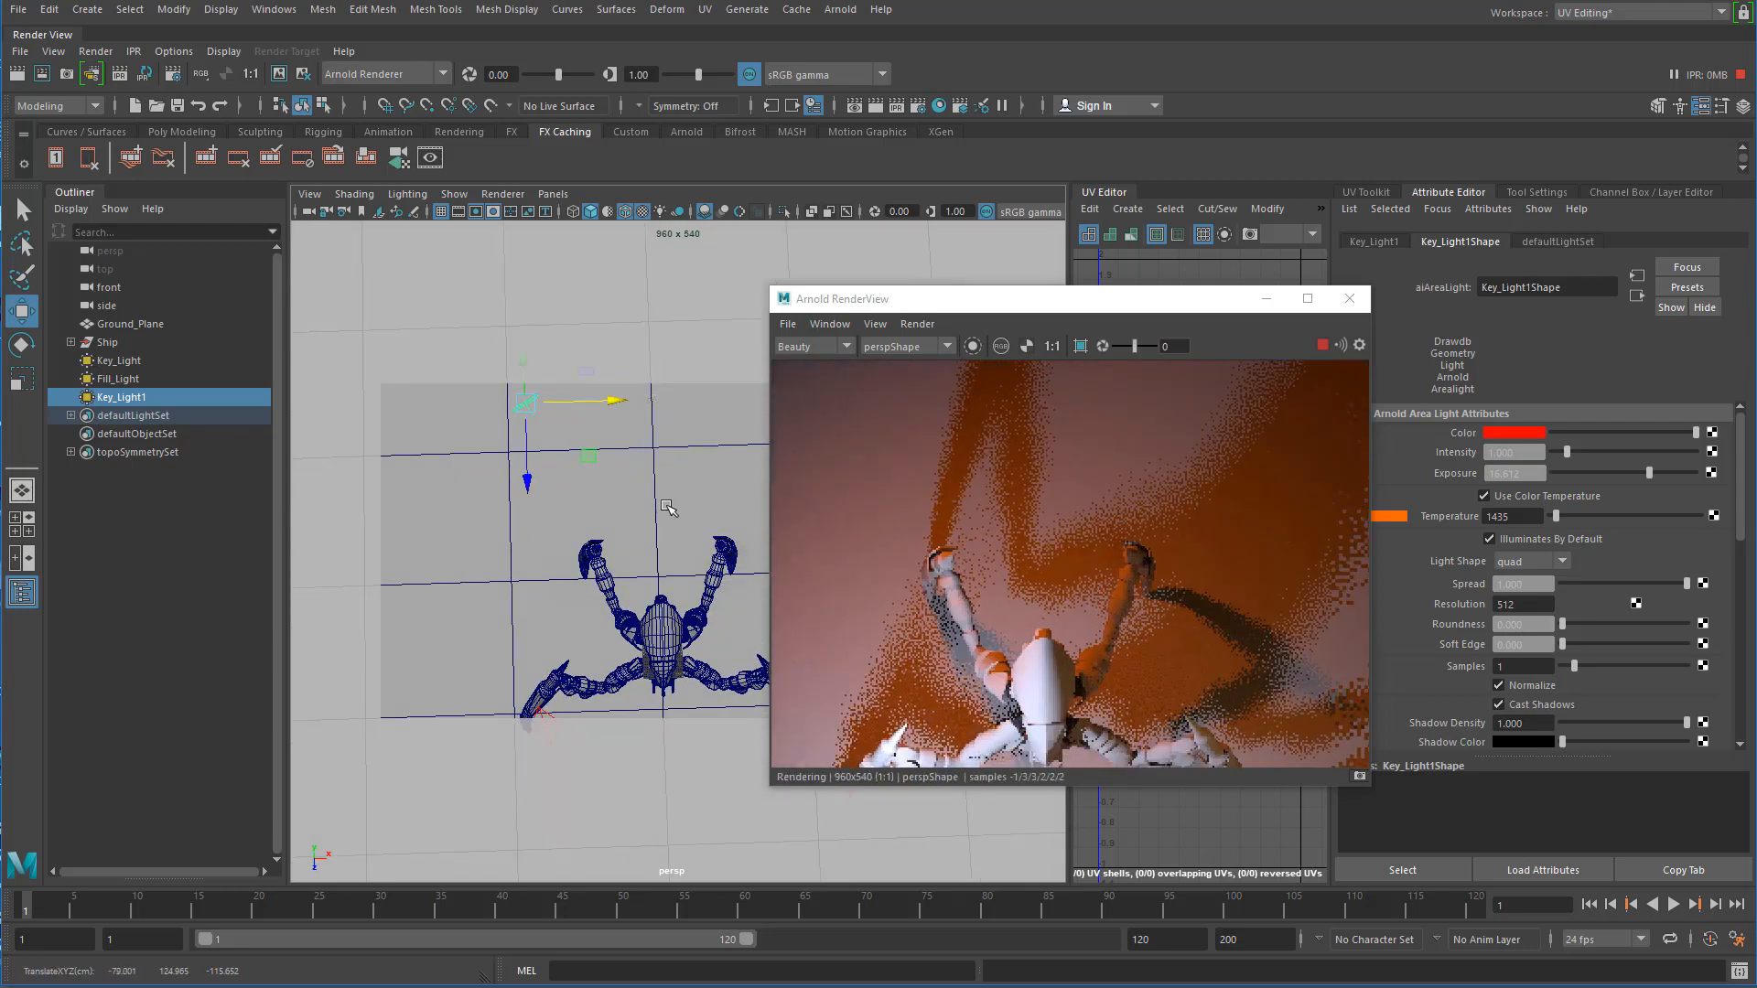
{"action": "left_click_drag", "start_coordinate": [574, 609], "coordinate": [596, 577], "text": "alt"}
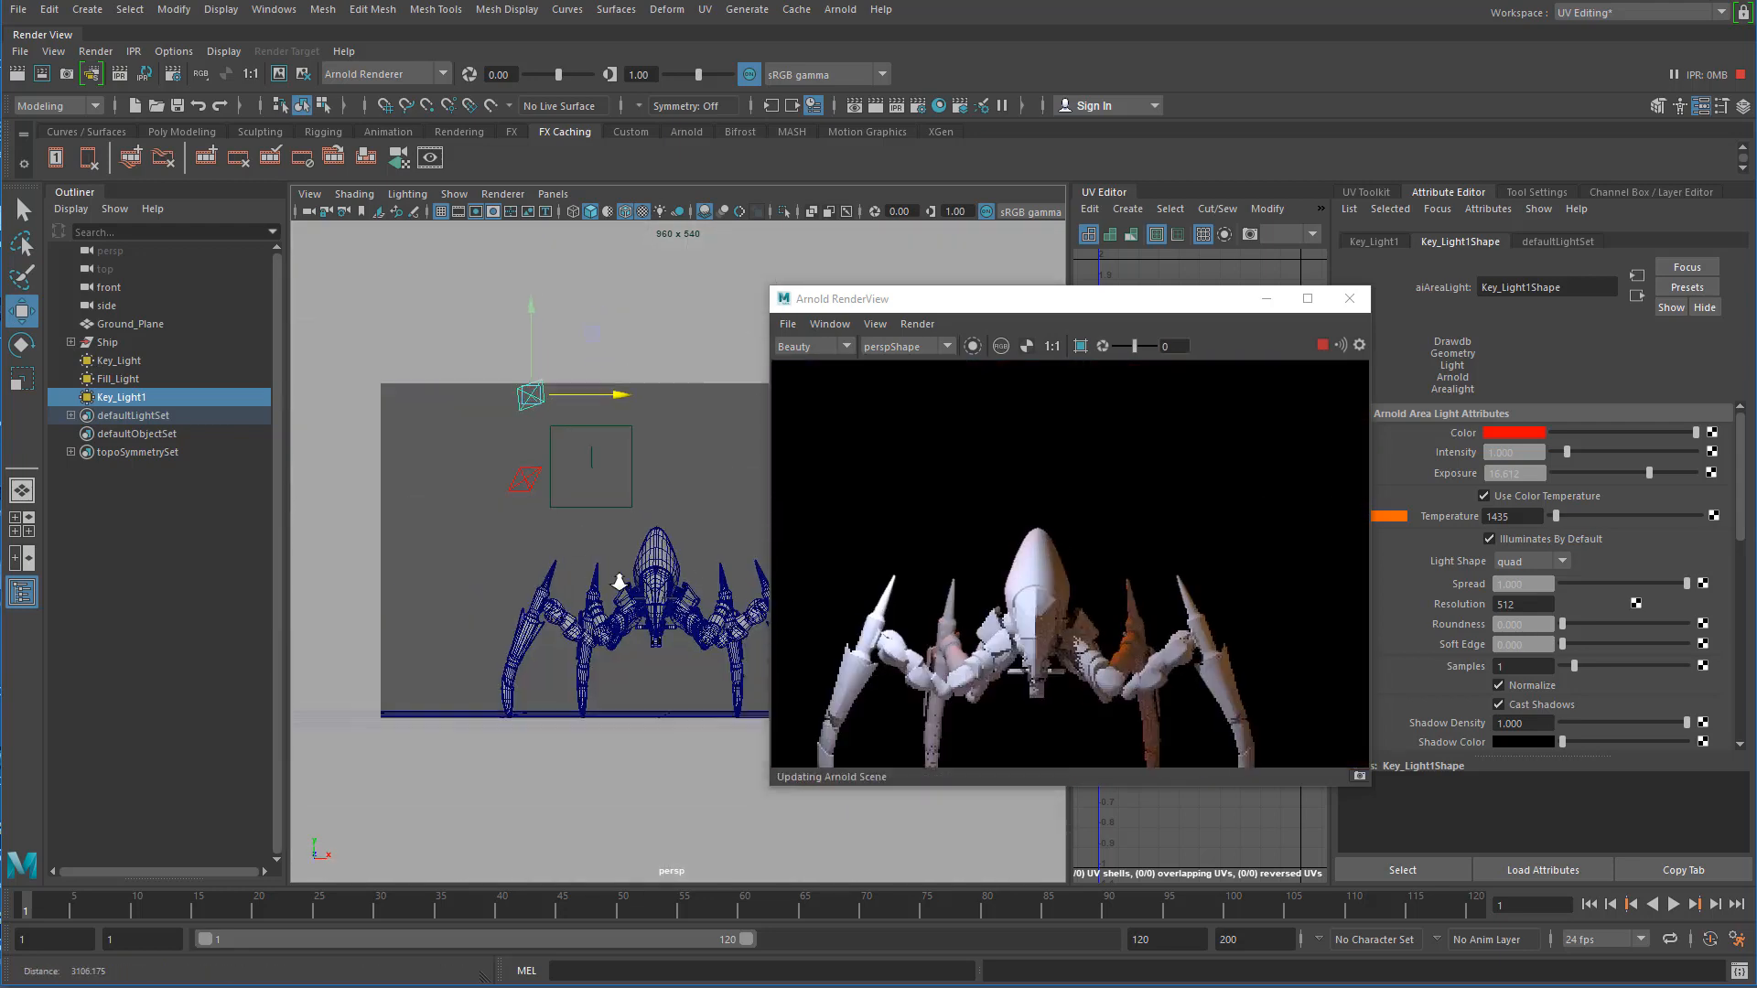
- Set the Key_Light1 area light's color temperature to 4565 and raise its exposure slightly
{"action": "scroll", "coordinate": [597, 578], "scroll_direction": "up", "scroll_amount": 6}
{"action": "middle_click_drag", "start_coordinate": [605, 632], "coordinate": [626, 546], "text": "alt"}
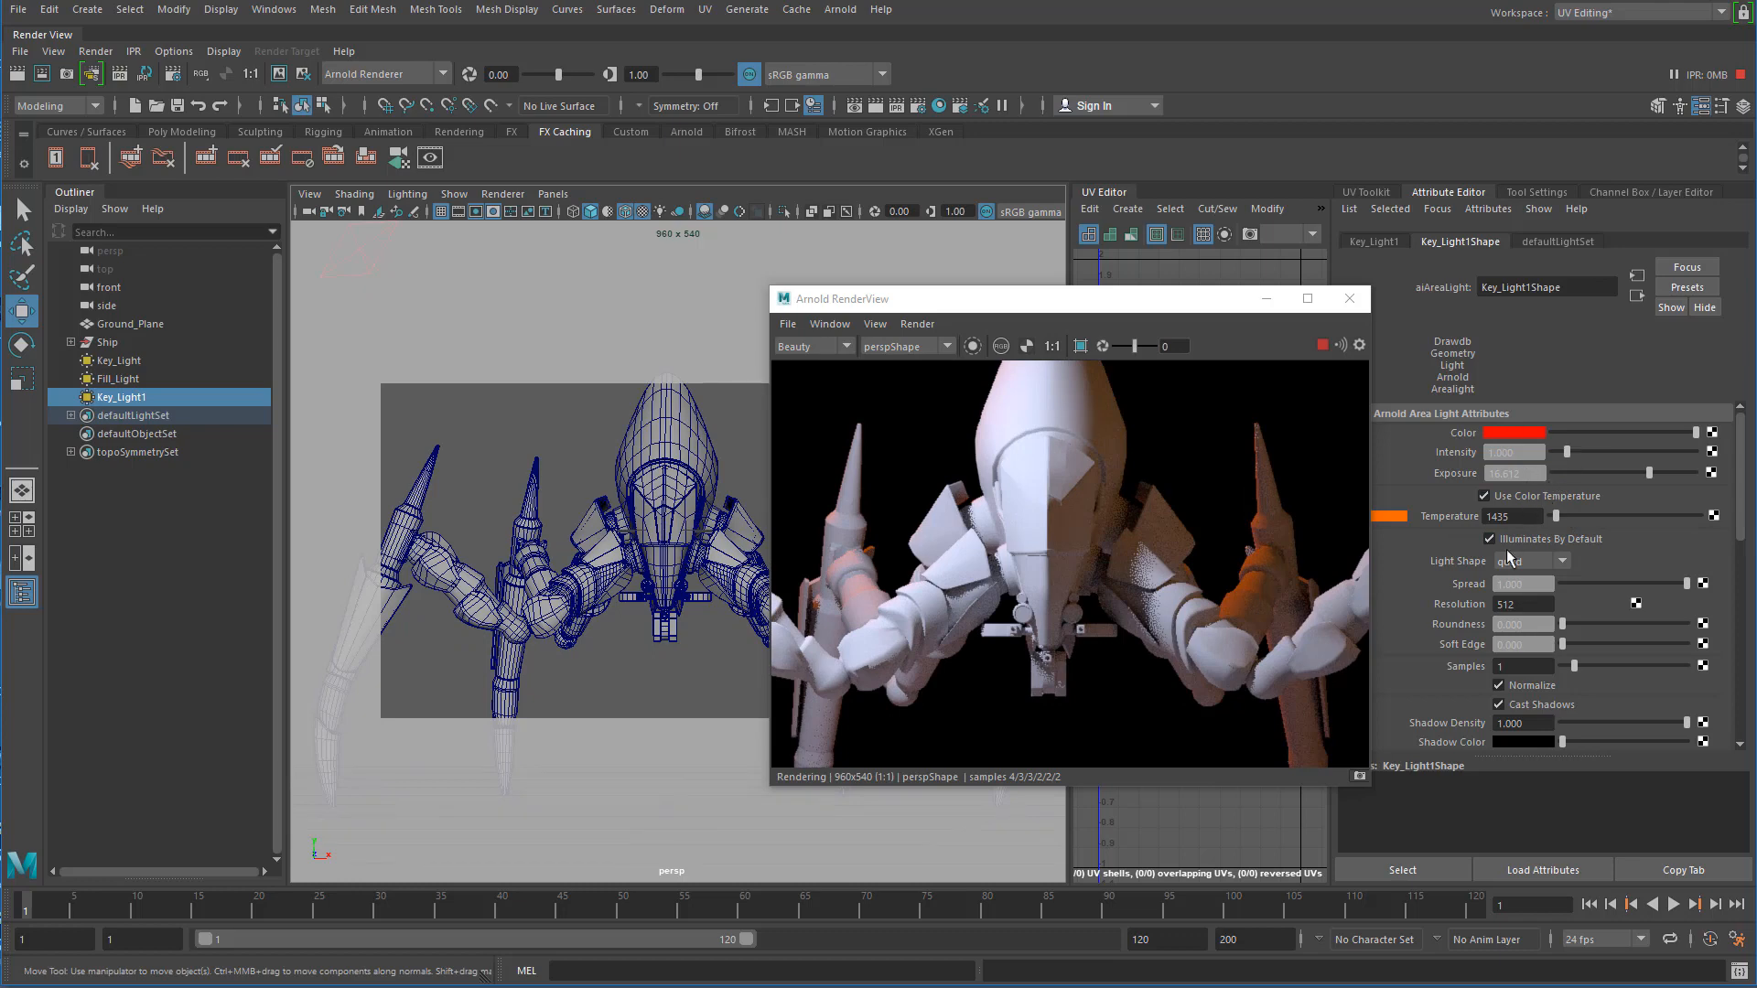
{"action": "left_click_drag", "start_coordinate": [1559, 519], "coordinate": [1589, 524]}
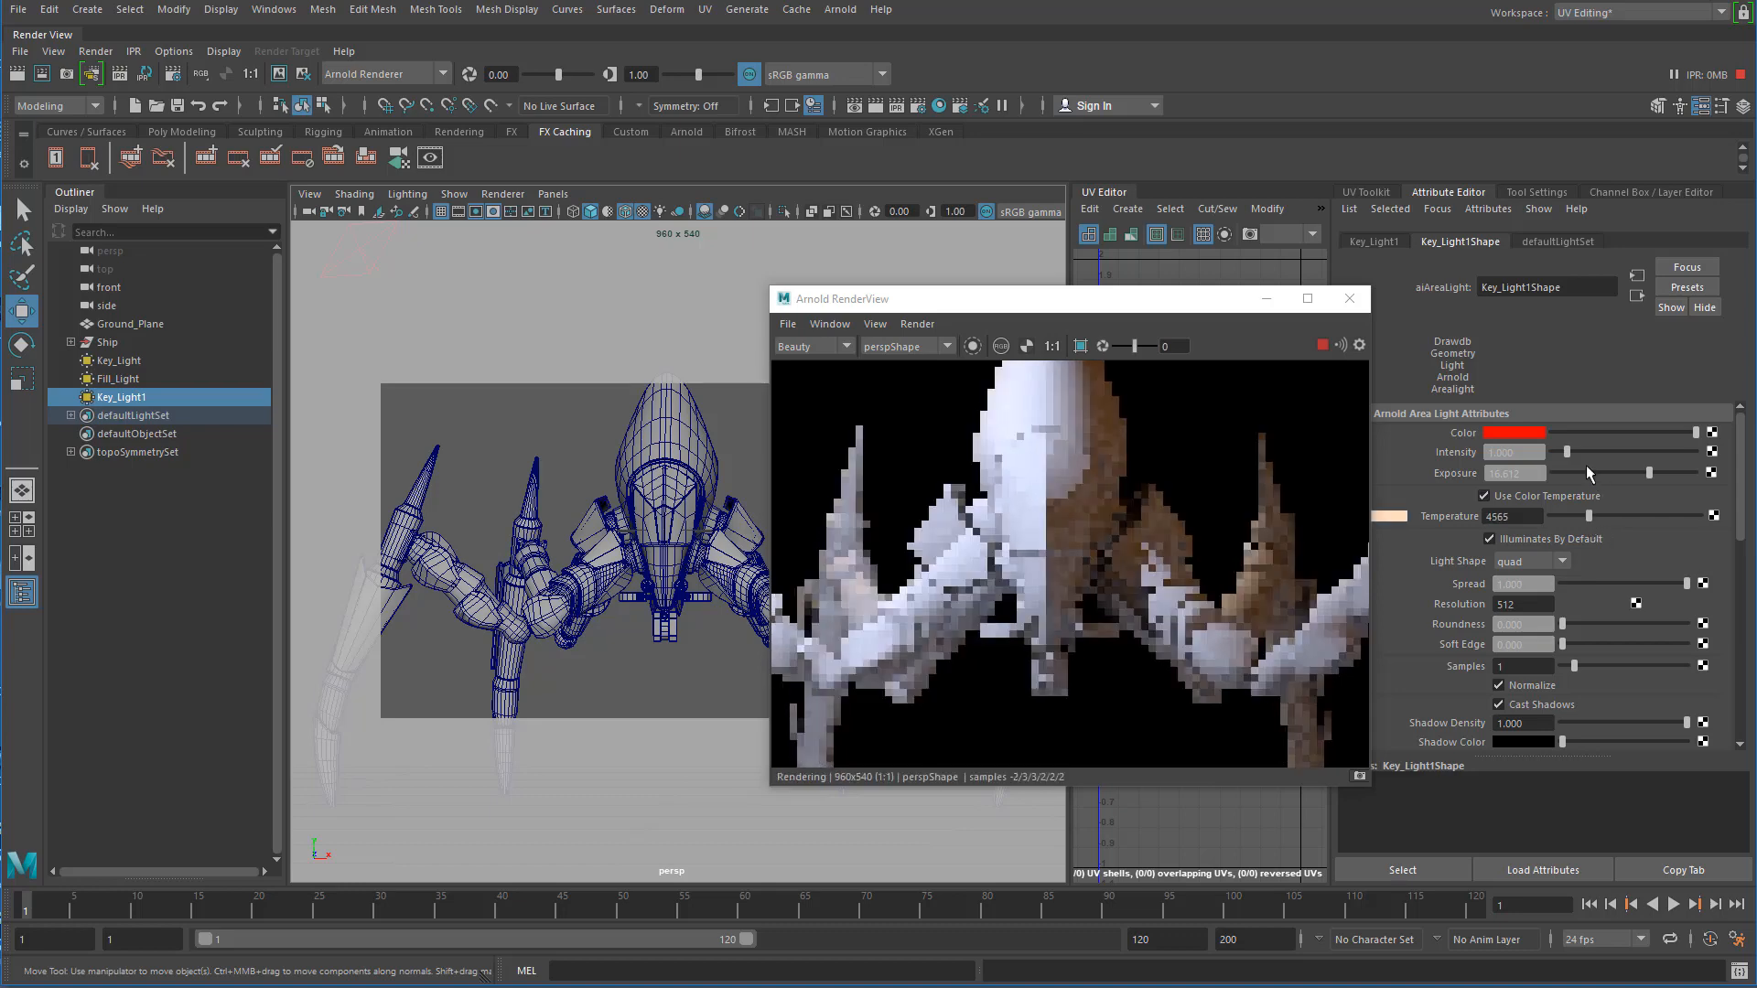
{"action": "mouse_move", "coordinate": [1649, 473]}
{"action": "left_mouse_down"}
{"action": "mouse_move", "coordinate": [1705, 491]}
{"action": "mouse_move", "coordinate": [1655, 494]}
{"action": "left_mouse_up"}
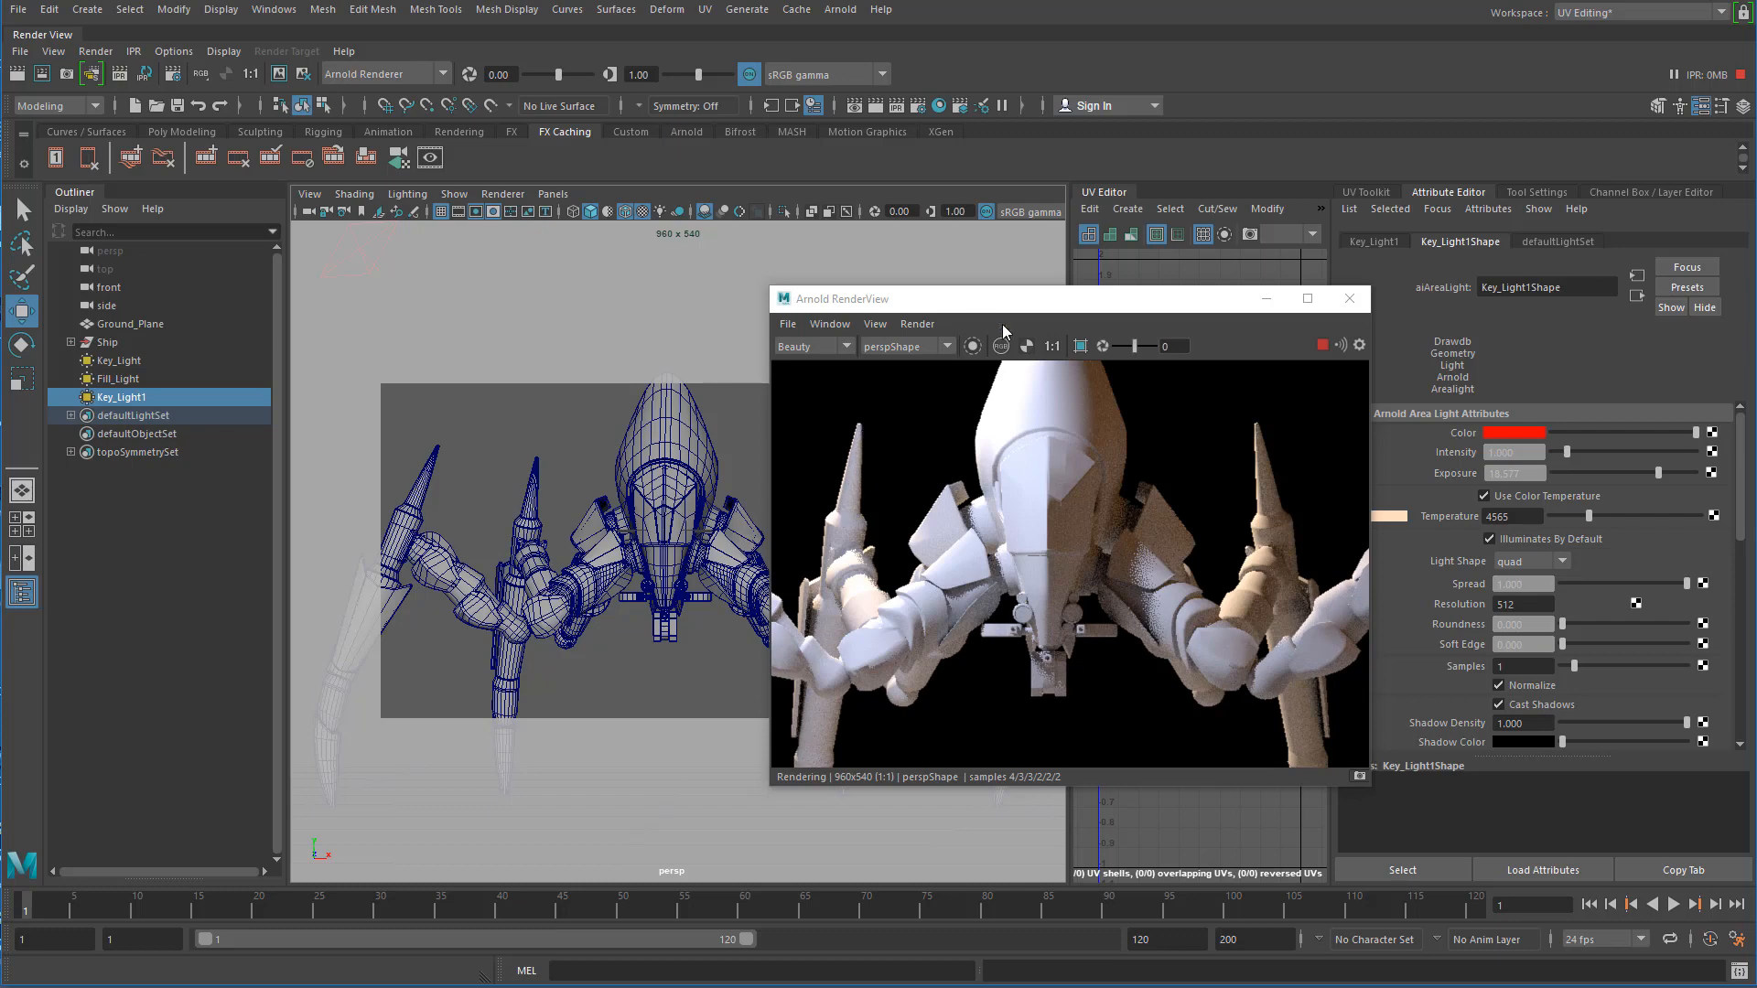
- Create three new empty display layers above layer1, keeping the render preview clear of the layer list
{"action": "left_click_drag", "start_coordinate": [1000, 302], "coordinate": [1158, 606]}
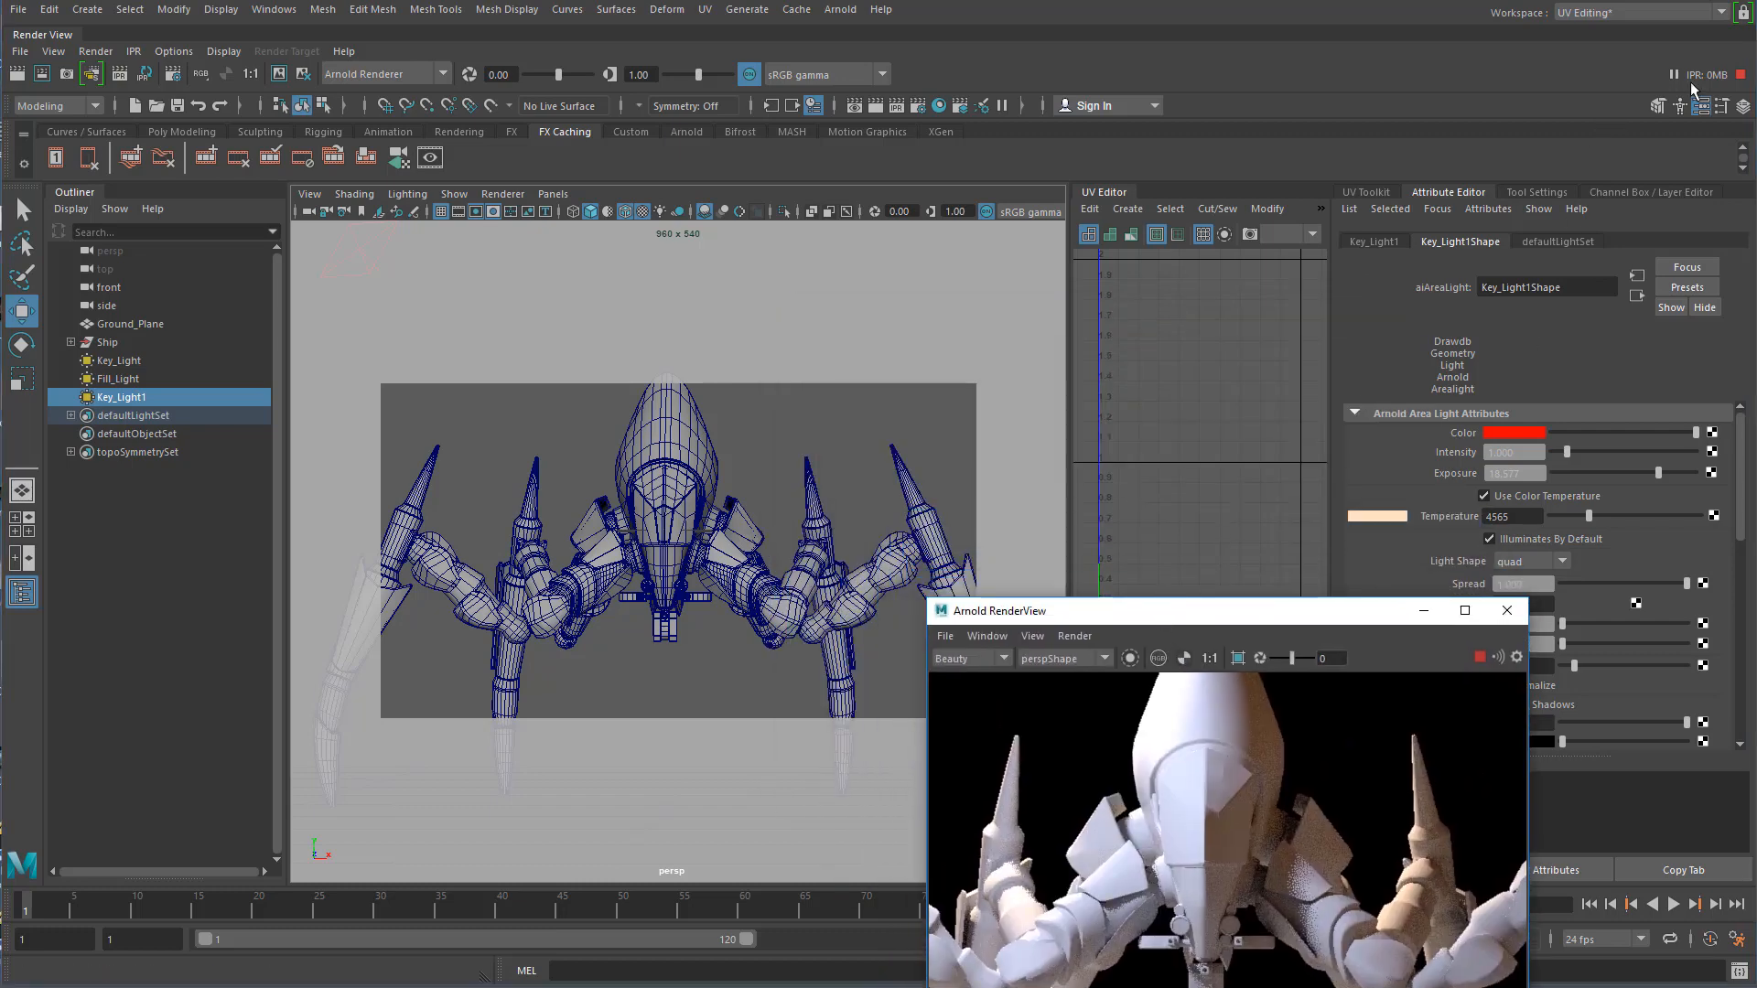
{"action": "left_click", "coordinate": [1743, 106]}
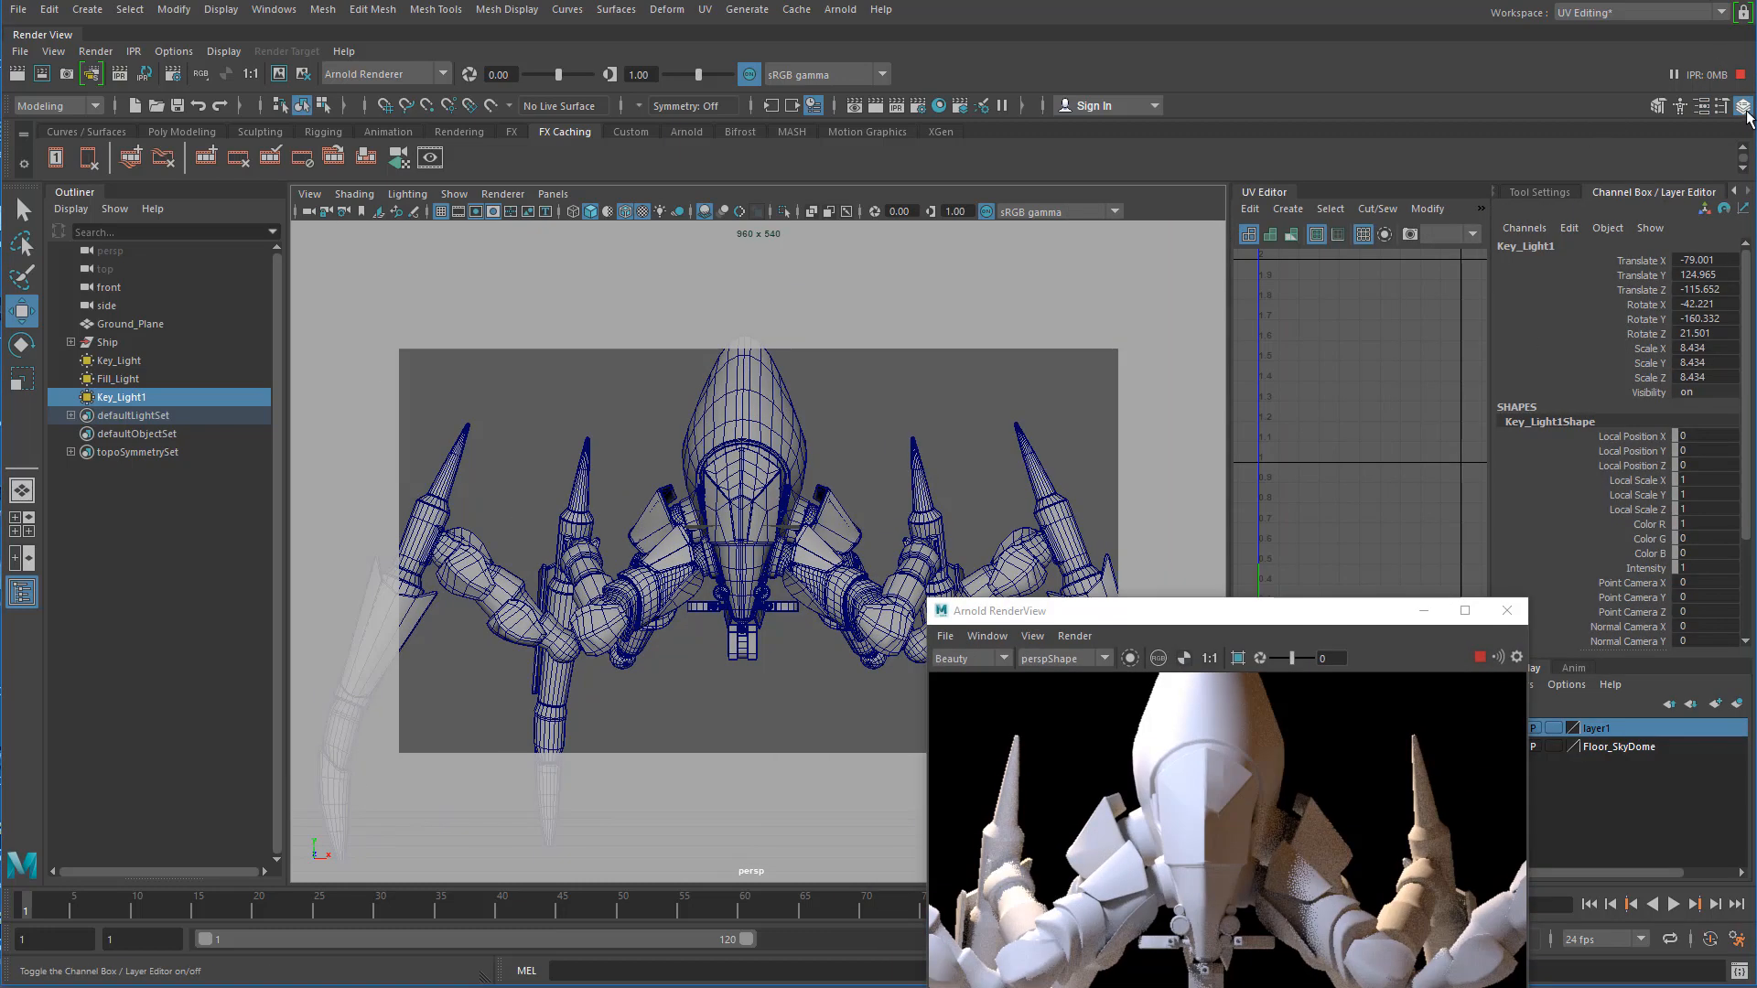
{"action": "left_click", "coordinate": [1351, 603]}
{"action": "left_click_drag", "start_coordinate": [1329, 613], "coordinate": [985, 769]}
{"action": "left_click", "coordinate": [1513, 730]}
{"action": "left_click", "coordinate": [1513, 729]}
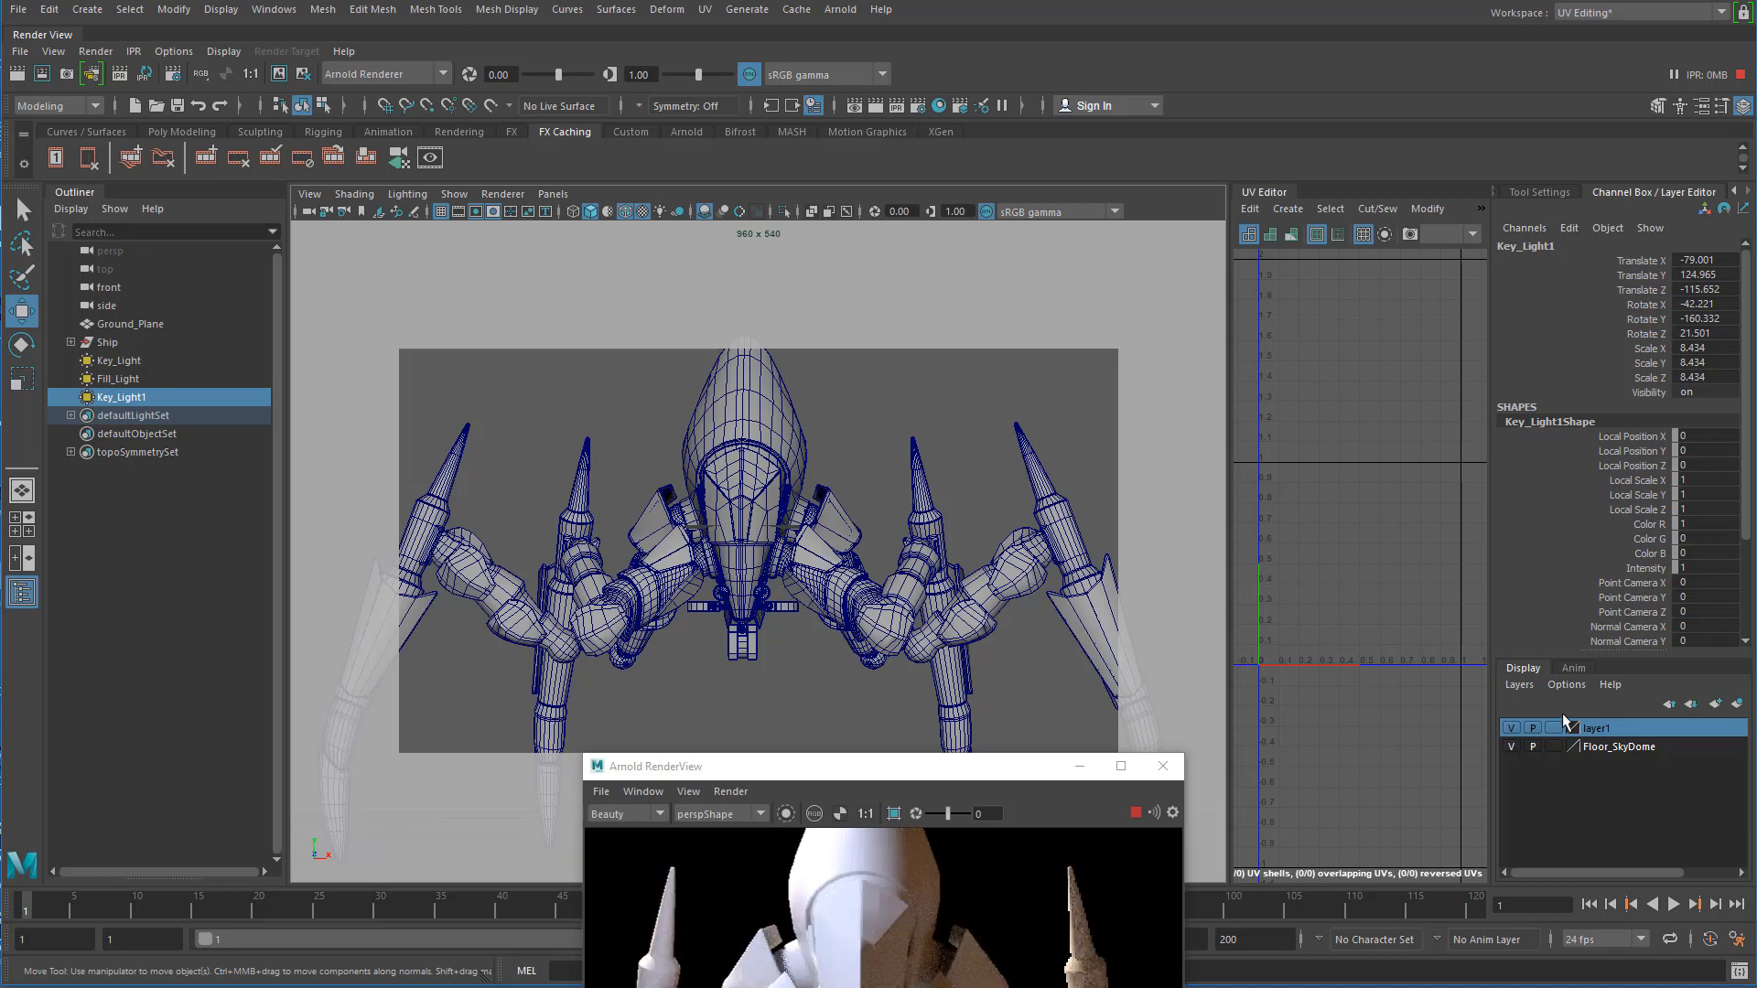
{"action": "left_click", "coordinate": [1518, 685]}
{"action": "left_click", "coordinate": [1555, 702]}
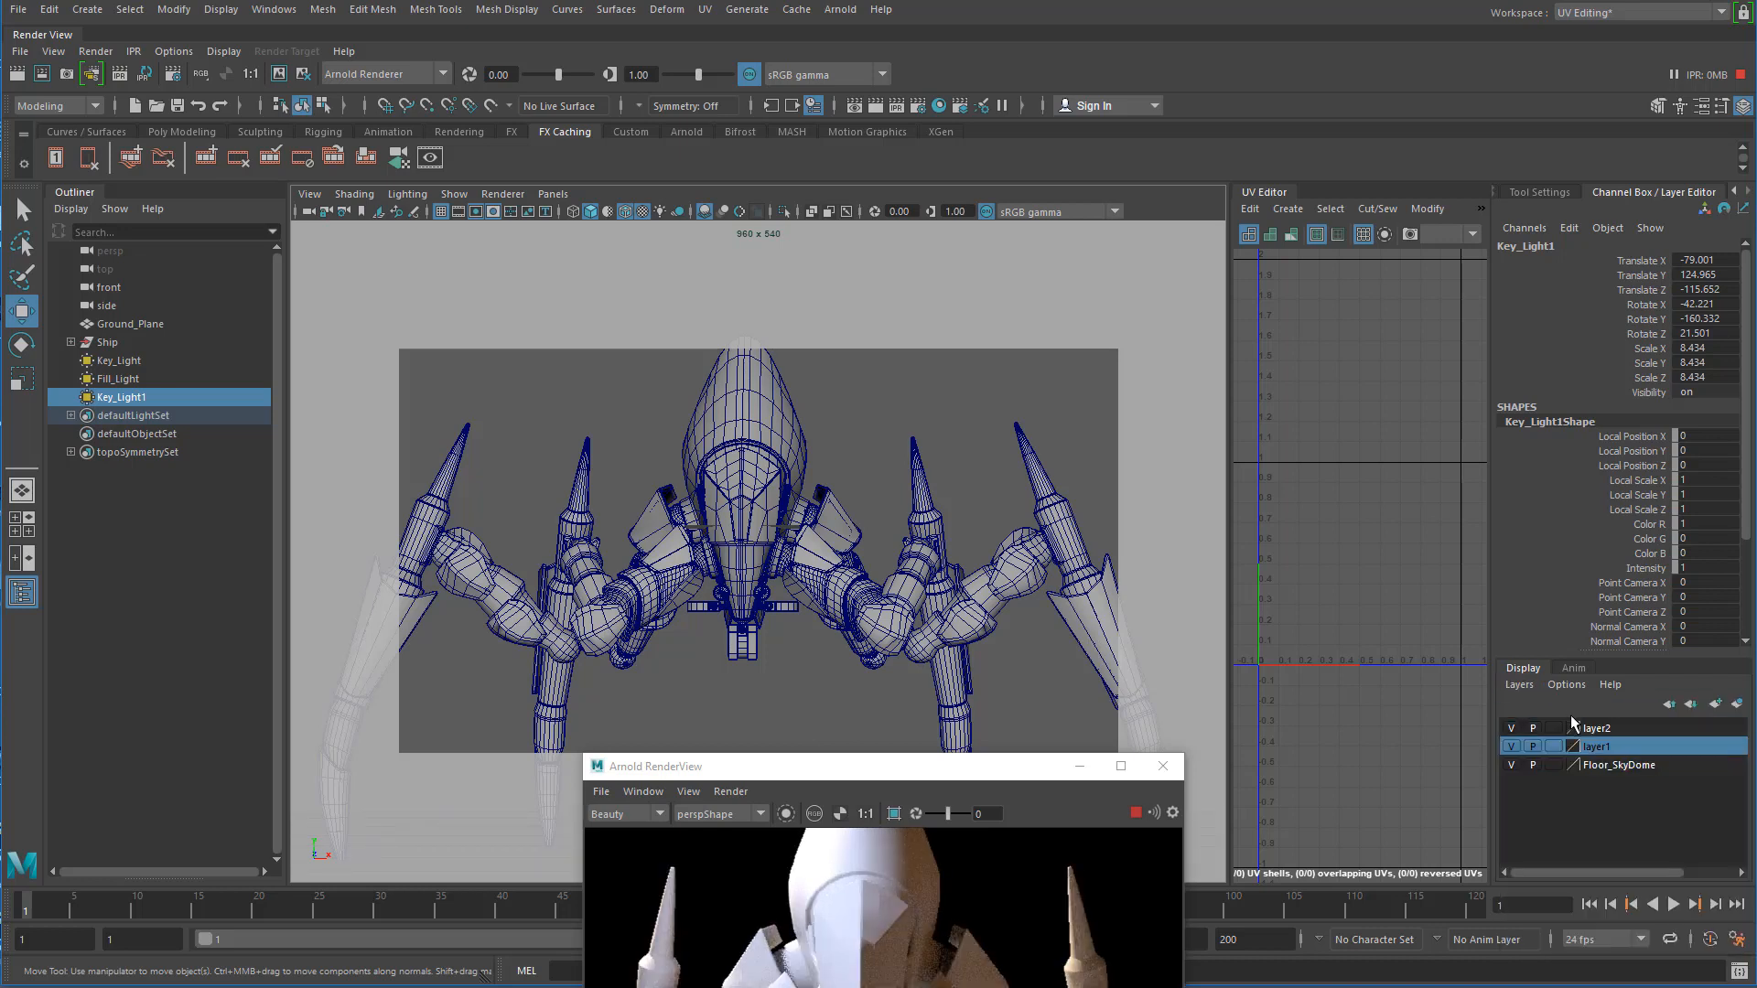
{"action": "left_click", "coordinate": [1518, 689]}
{"action": "left_click", "coordinate": [1523, 704]}
{"action": "left_click", "coordinate": [1523, 687]}
{"action": "left_click", "coordinate": [1527, 702]}
- Rename the three new display layers Key, Fill and BackLight, from the uppermost down
{"action": "double_click", "coordinate": [1597, 729]}
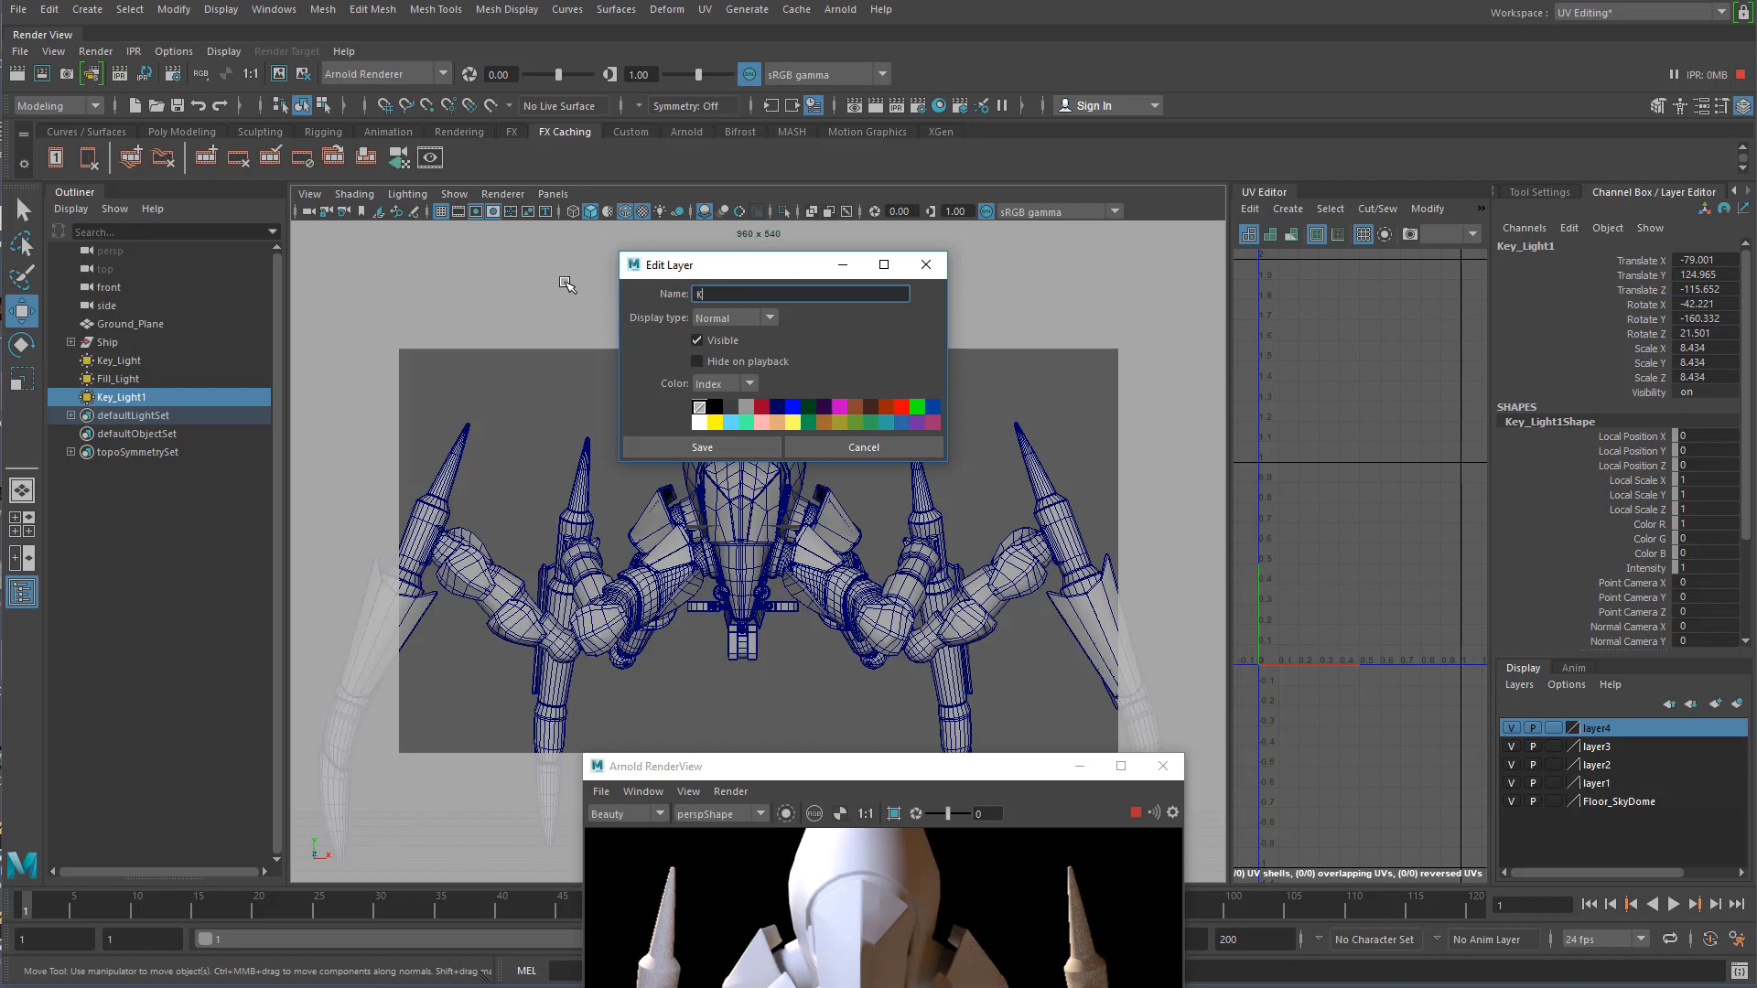
{"action": "left_click", "coordinate": [740, 449]}
{"action": "double_click", "coordinate": [1600, 747]}
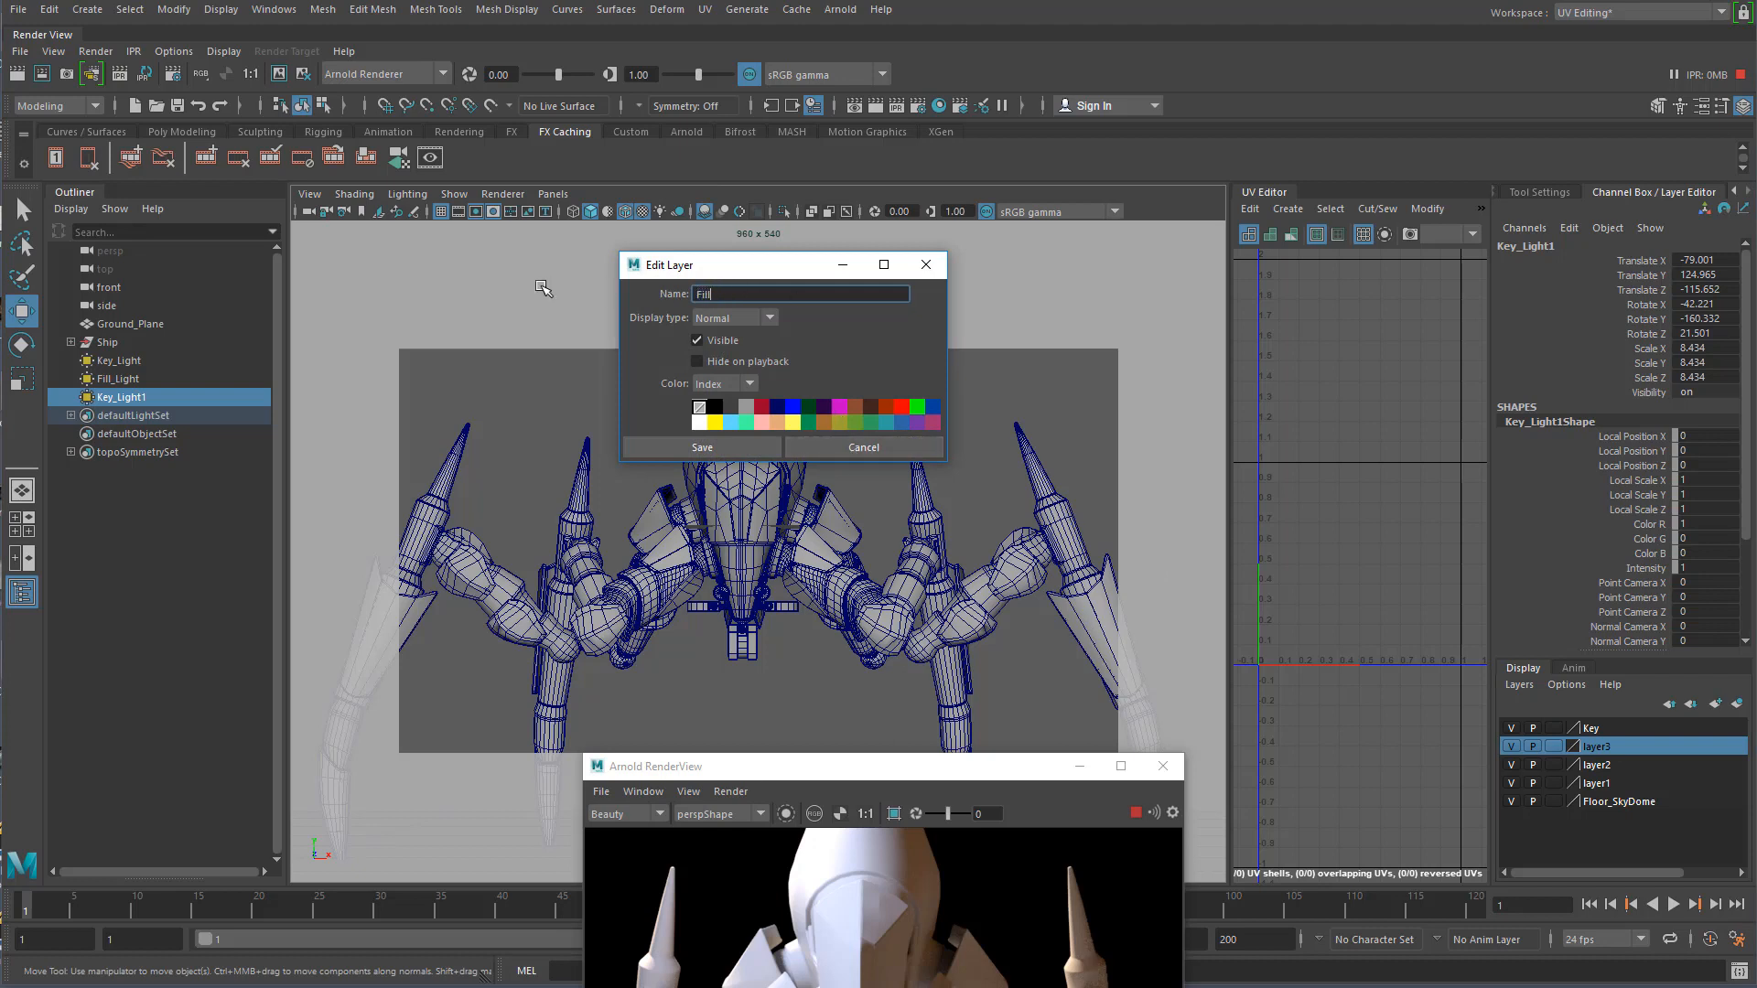
{"action": "left_click", "coordinate": [740, 448]}
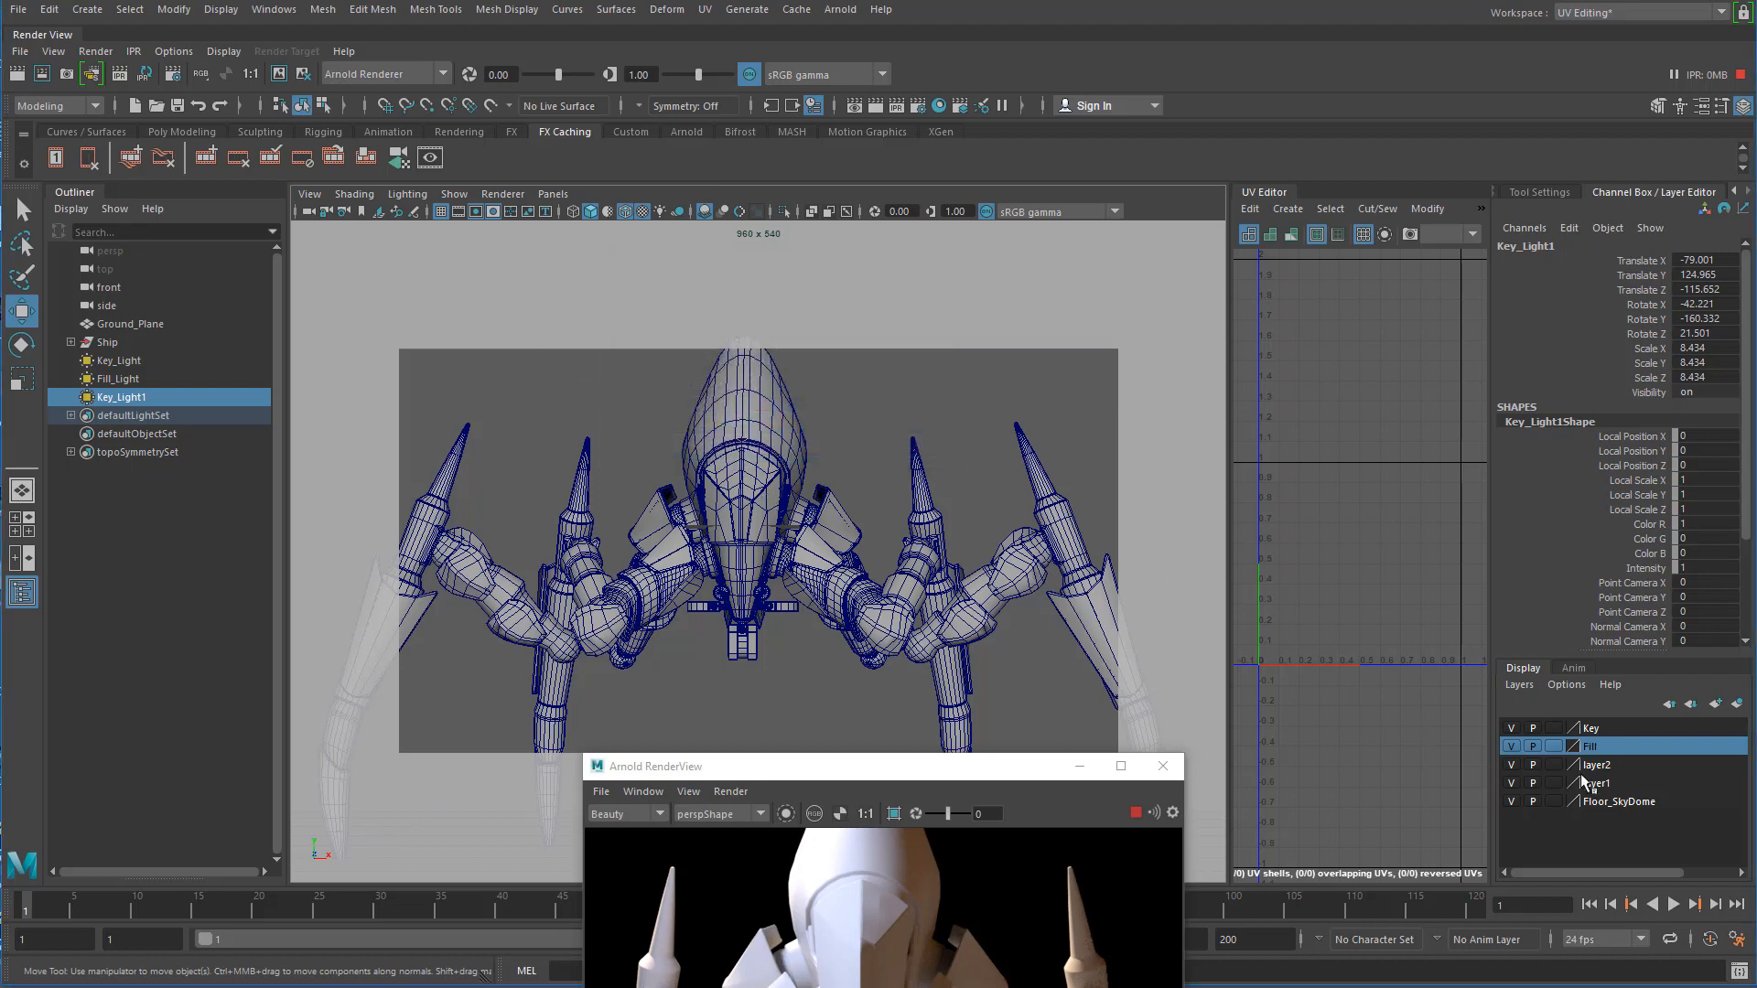
{"action": "double_click", "coordinate": [1597, 765]}
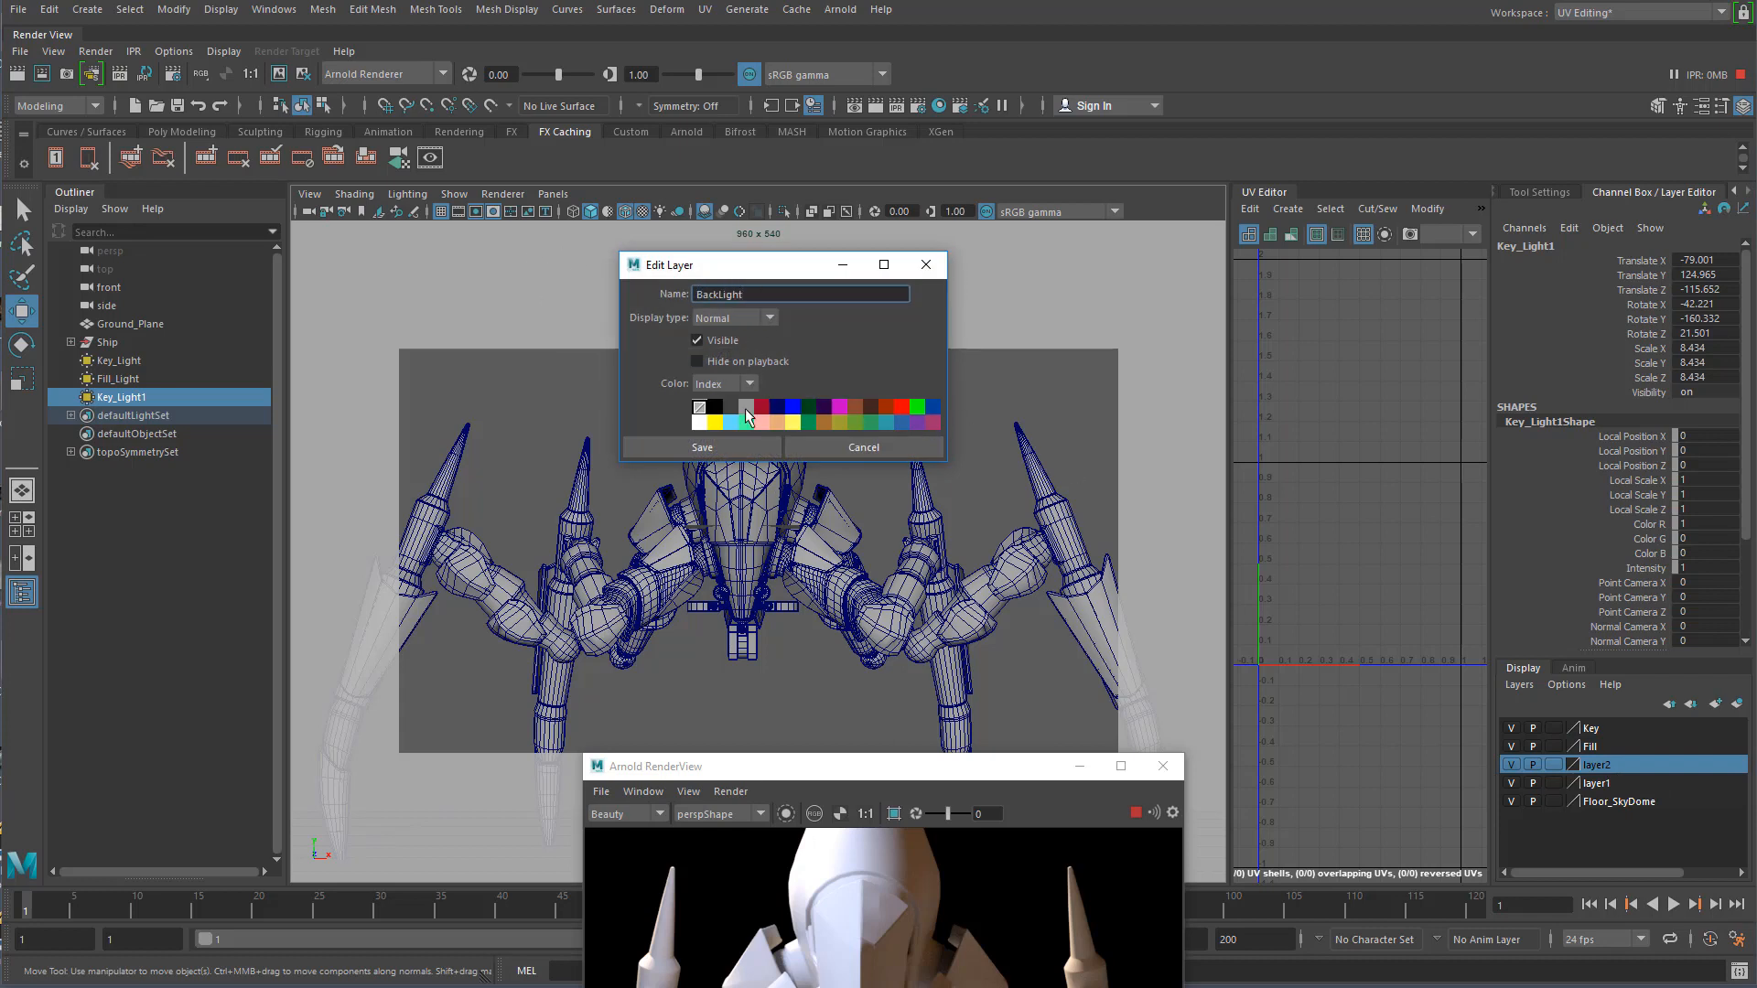
{"action": "left_click", "coordinate": [735, 448]}
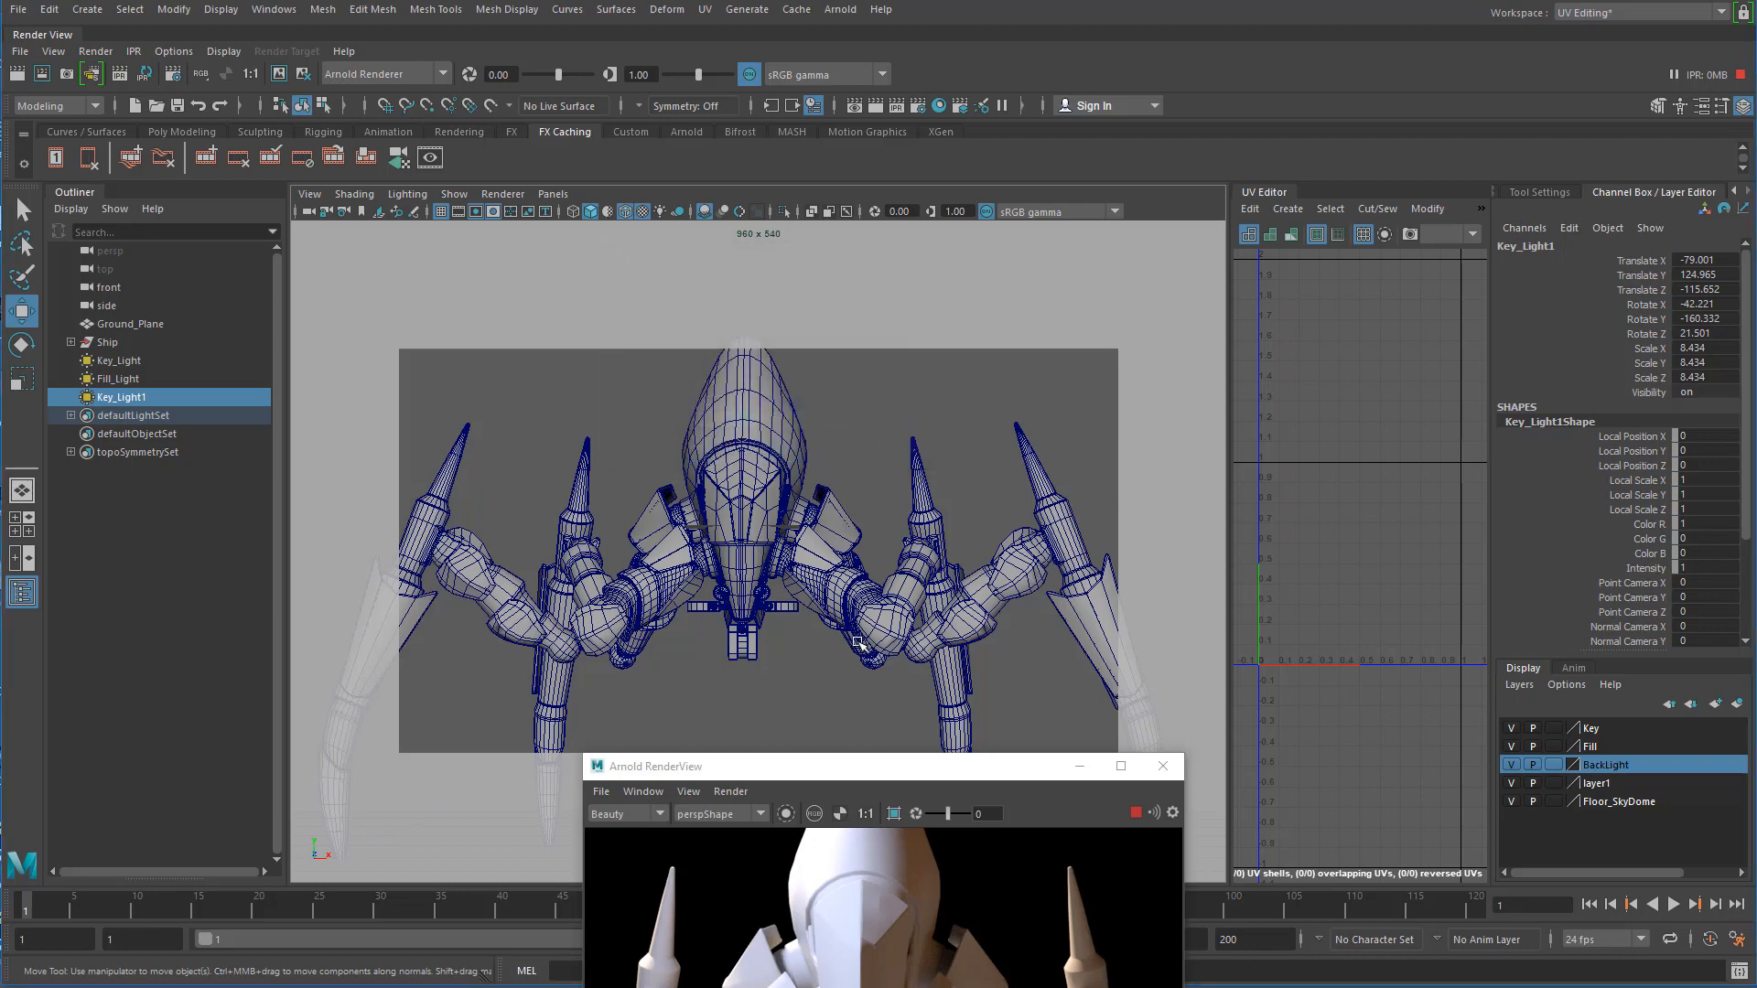
- Add Key_Light to the Key display layer and hide that layer
{"action": "left_click_drag", "start_coordinate": [895, 775], "coordinate": [888, 537]}
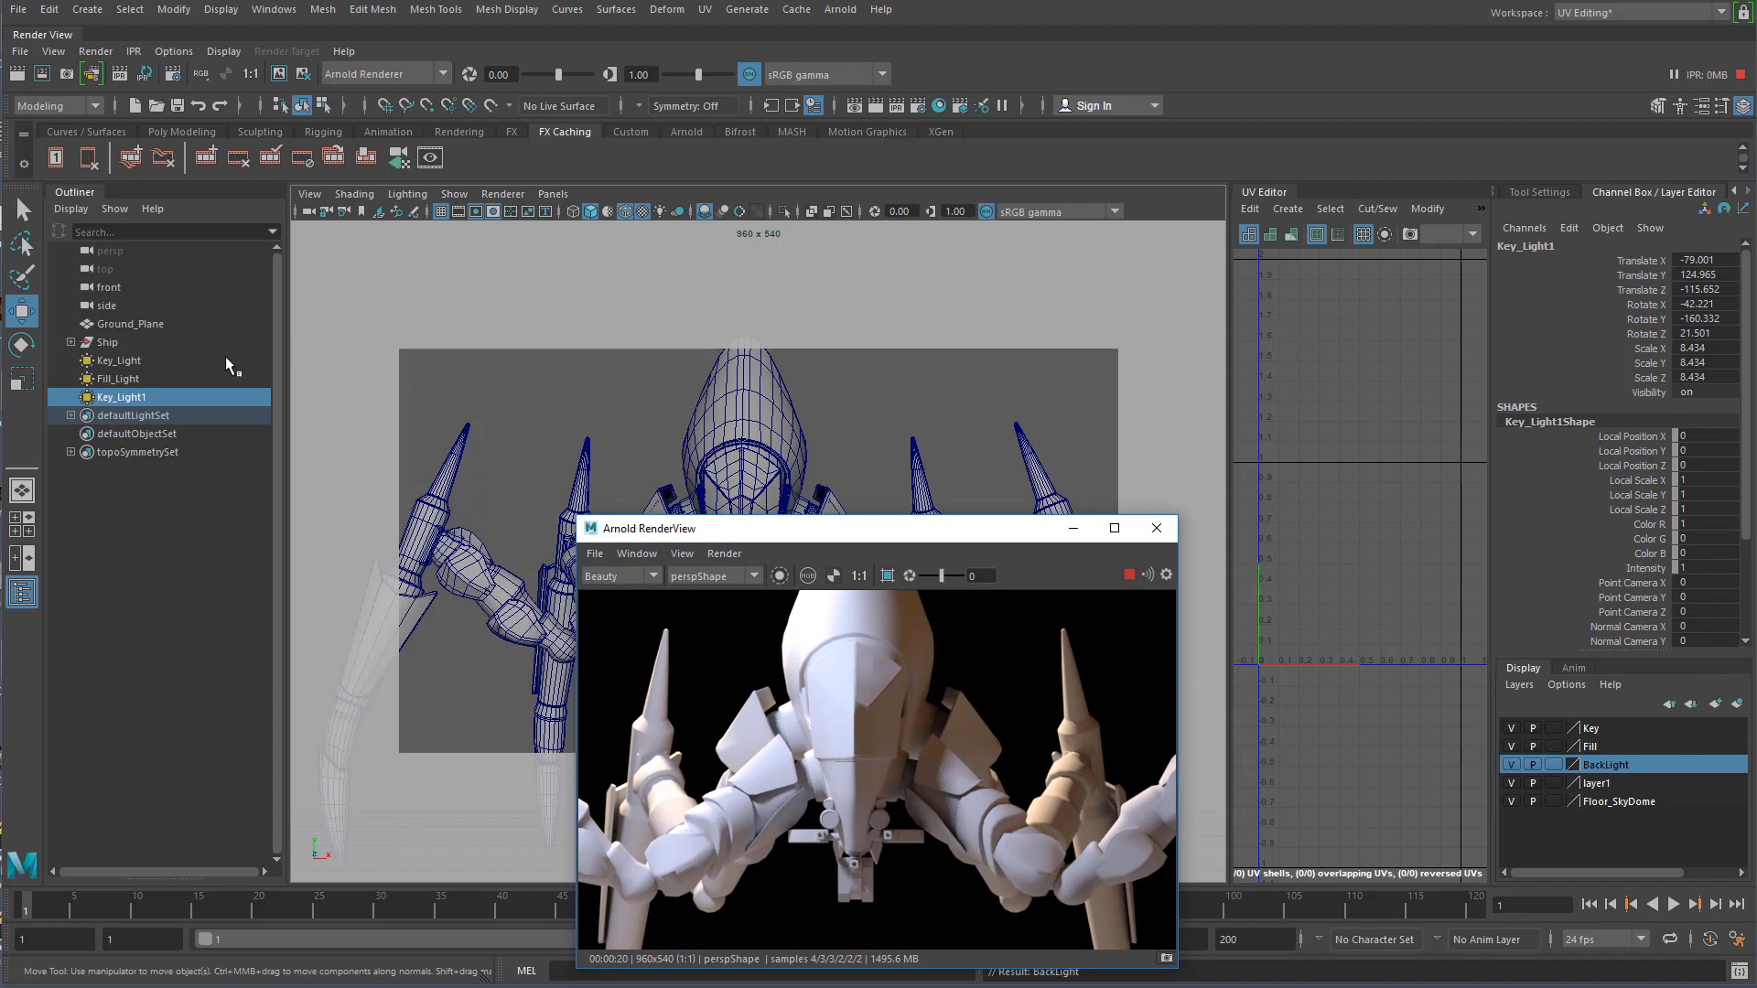
{"action": "left_click", "coordinate": [119, 360]}
{"action": "left_click", "coordinate": [1615, 730]}
{"action": "right_click", "coordinate": [1618, 738]}
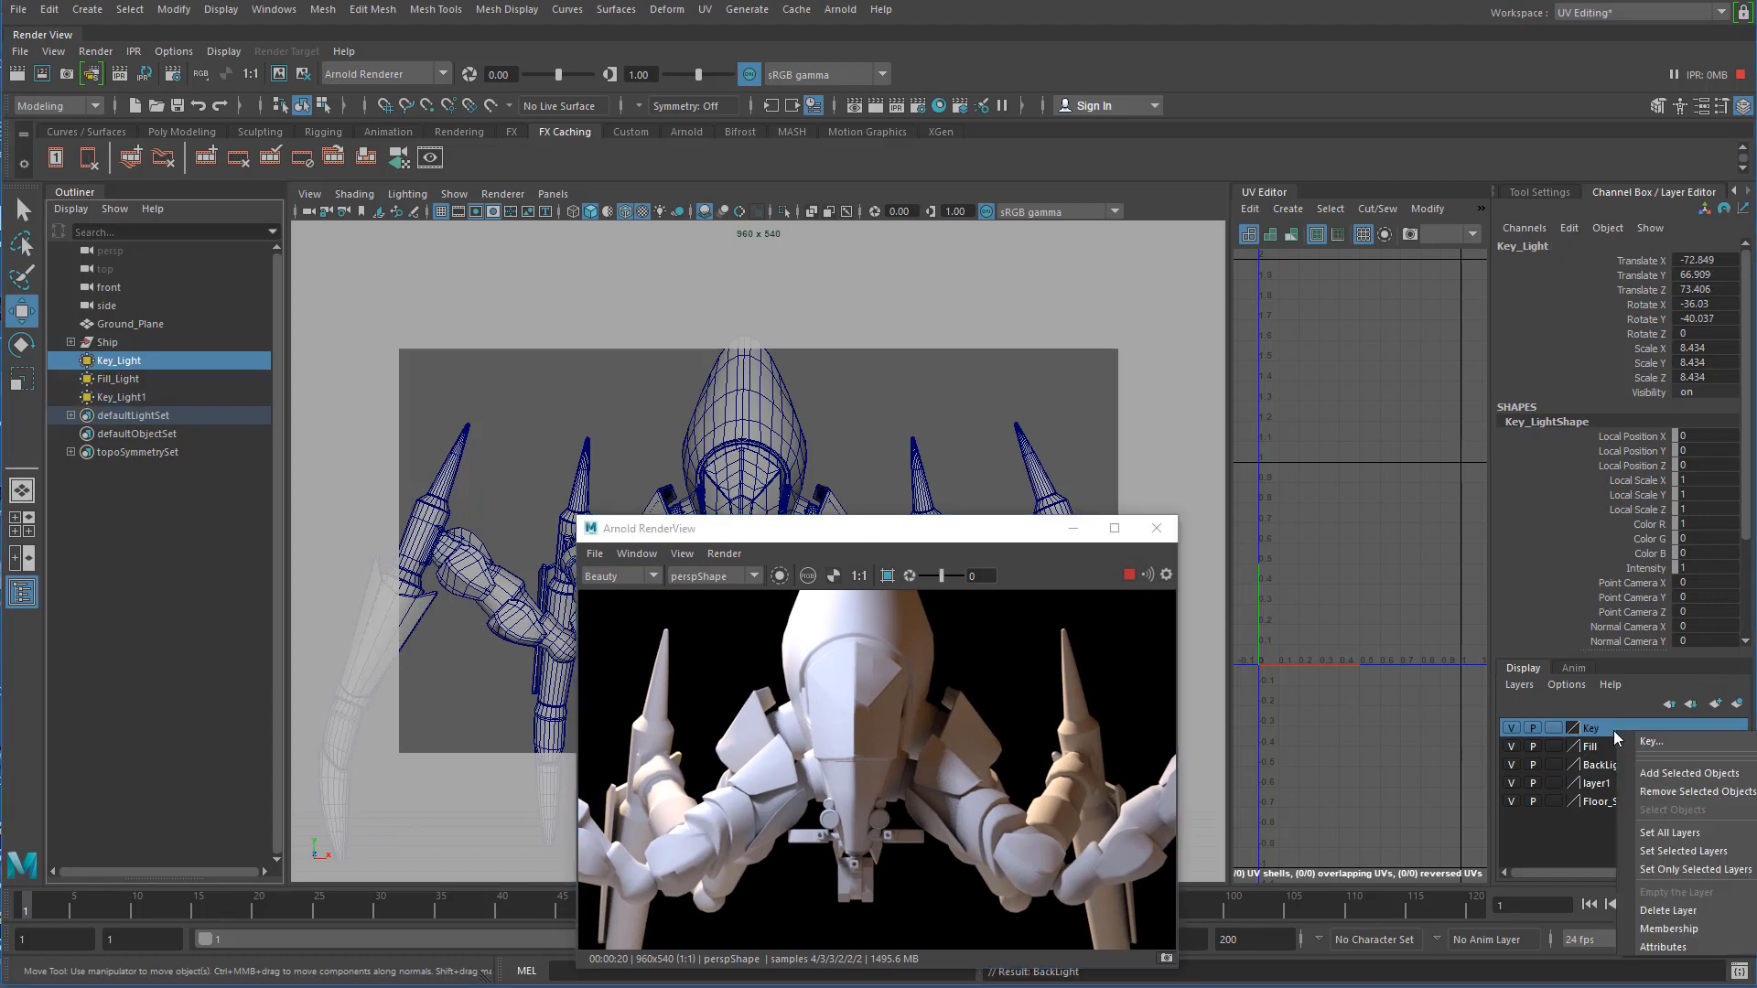
{"action": "left_click", "coordinate": [1694, 782]}
{"action": "left_click", "coordinate": [1512, 729]}
{"action": "left_click", "coordinate": [1514, 729]}
{"action": "left_click", "coordinate": [1514, 729]}
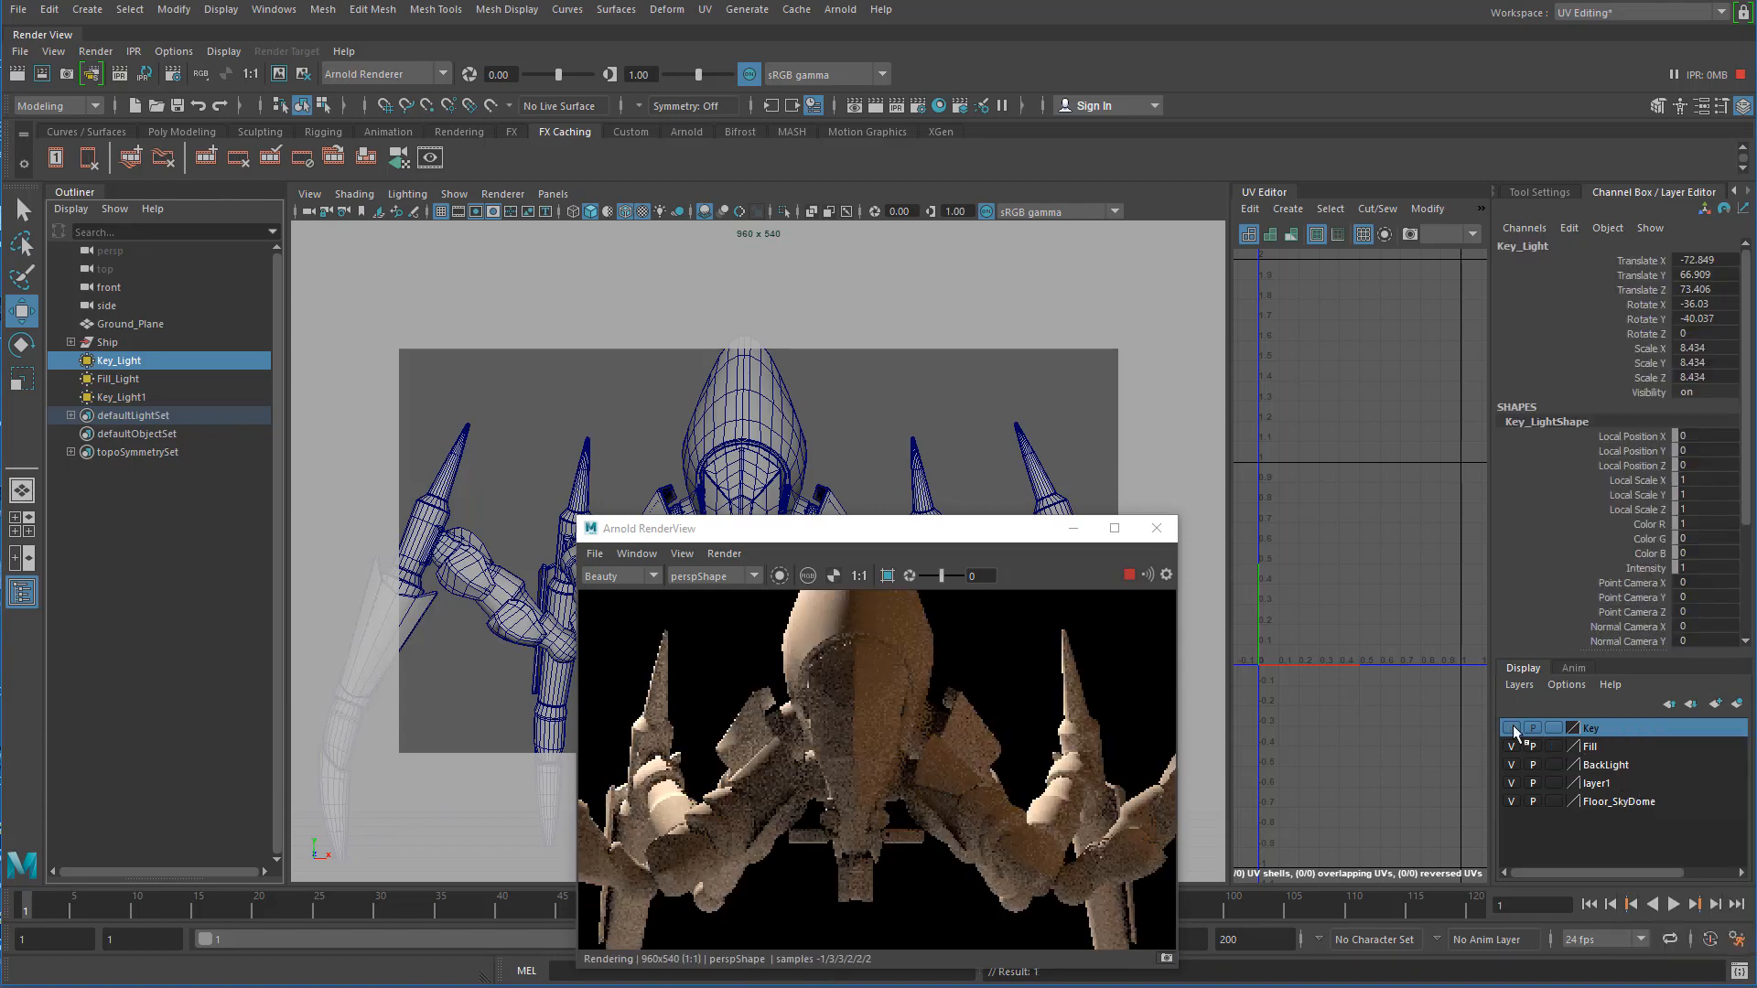
- Add Fill_Light to the Fill display layer and hide that layer
{"action": "left_click", "coordinate": [112, 380]}
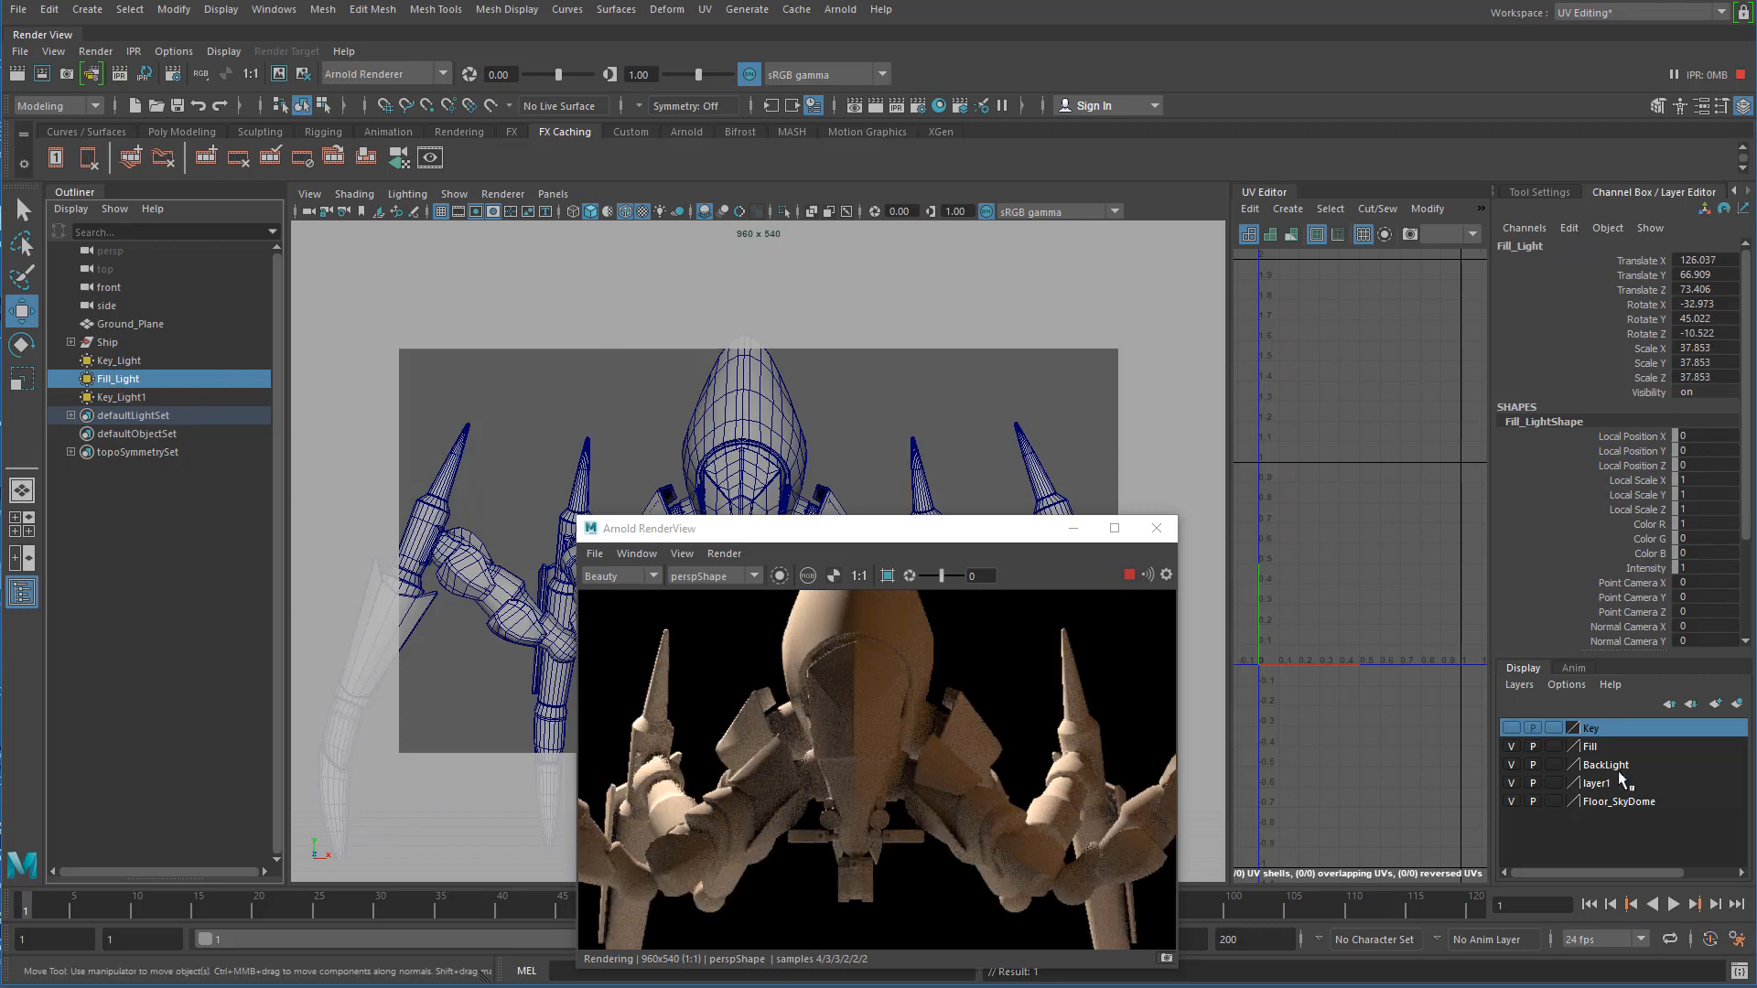
{"action": "left_click", "coordinate": [1604, 748]}
{"action": "right_click", "coordinate": [1603, 749]}
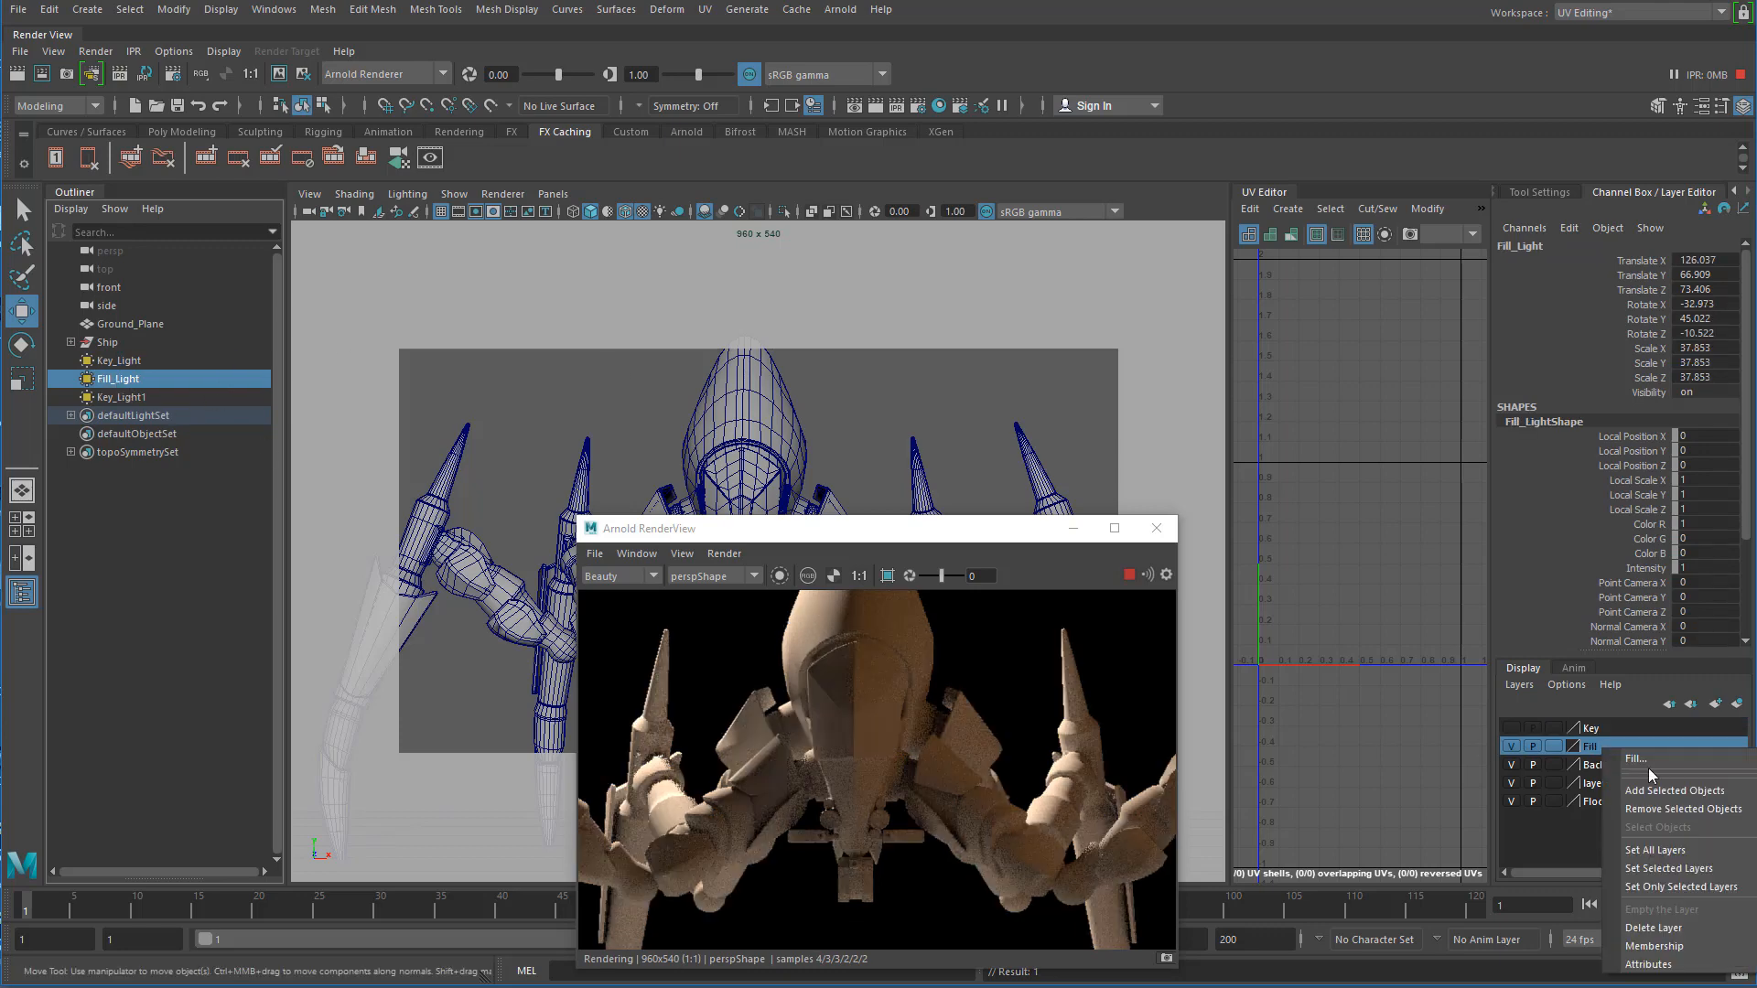
{"action": "left_click", "coordinate": [1670, 794]}
{"action": "left_click", "coordinate": [1514, 747]}
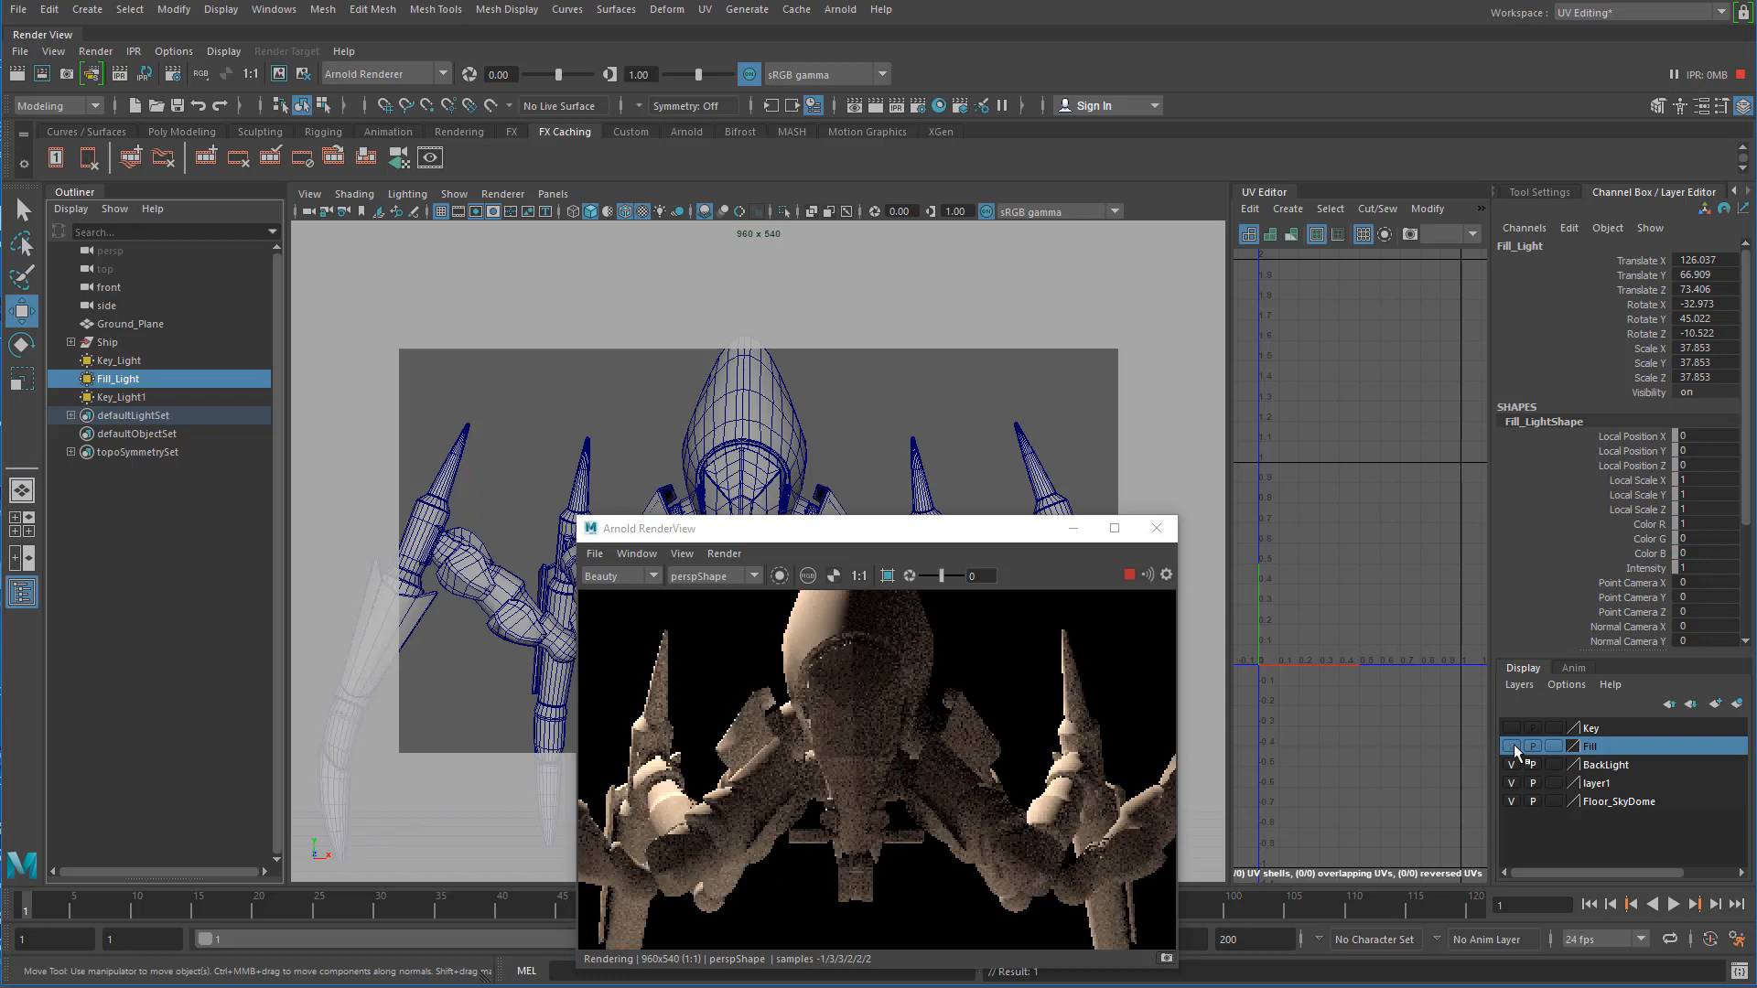
- Rename Key_Light1 to Back_Light and add it to the BackLight display layer
{"action": "left_click", "coordinate": [1609, 766]}
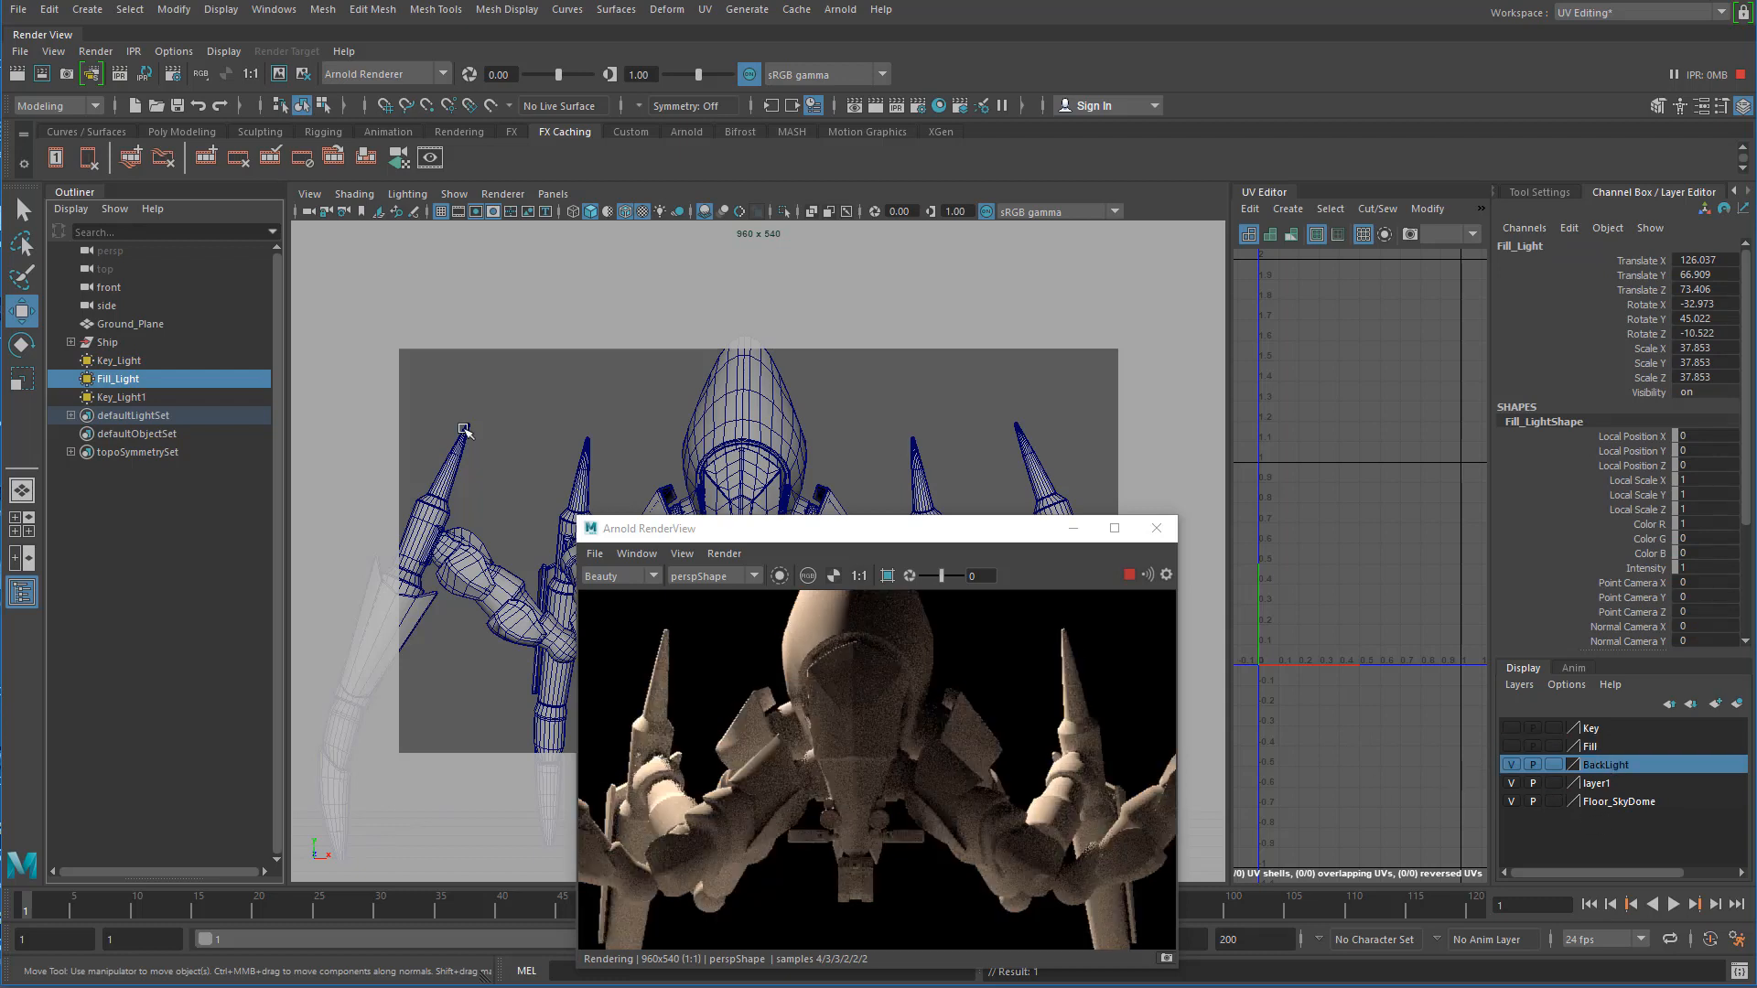
{"action": "double_click", "coordinate": [115, 399]}
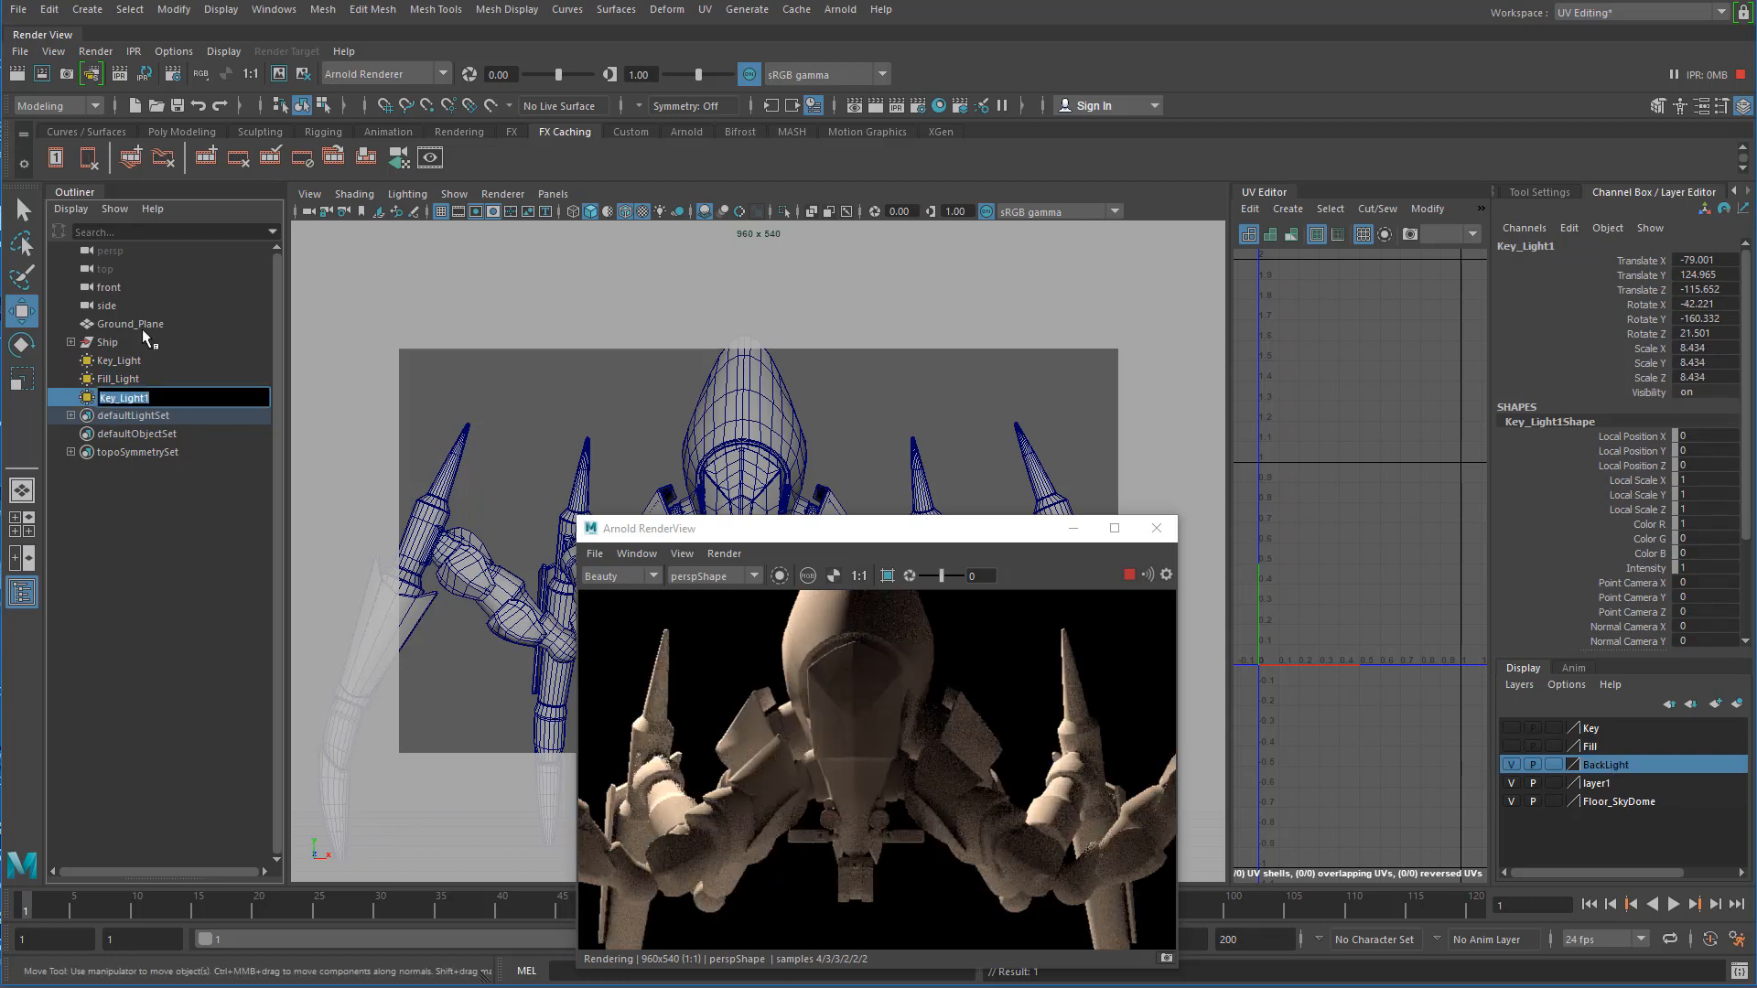
{"action": "type", "text": "BackLight"}
{"action": "key", "text": "BackSpace"}
{"action": "key", "text": "BackSpace"}
{"action": "key", "text": "BackSpace"}
{"action": "key", "text": "BackSpace"}
{"action": "key", "text": "BackSpace"}
{"action": "type", "text": "_Light"}
{"action": "key", "text": "Return"}
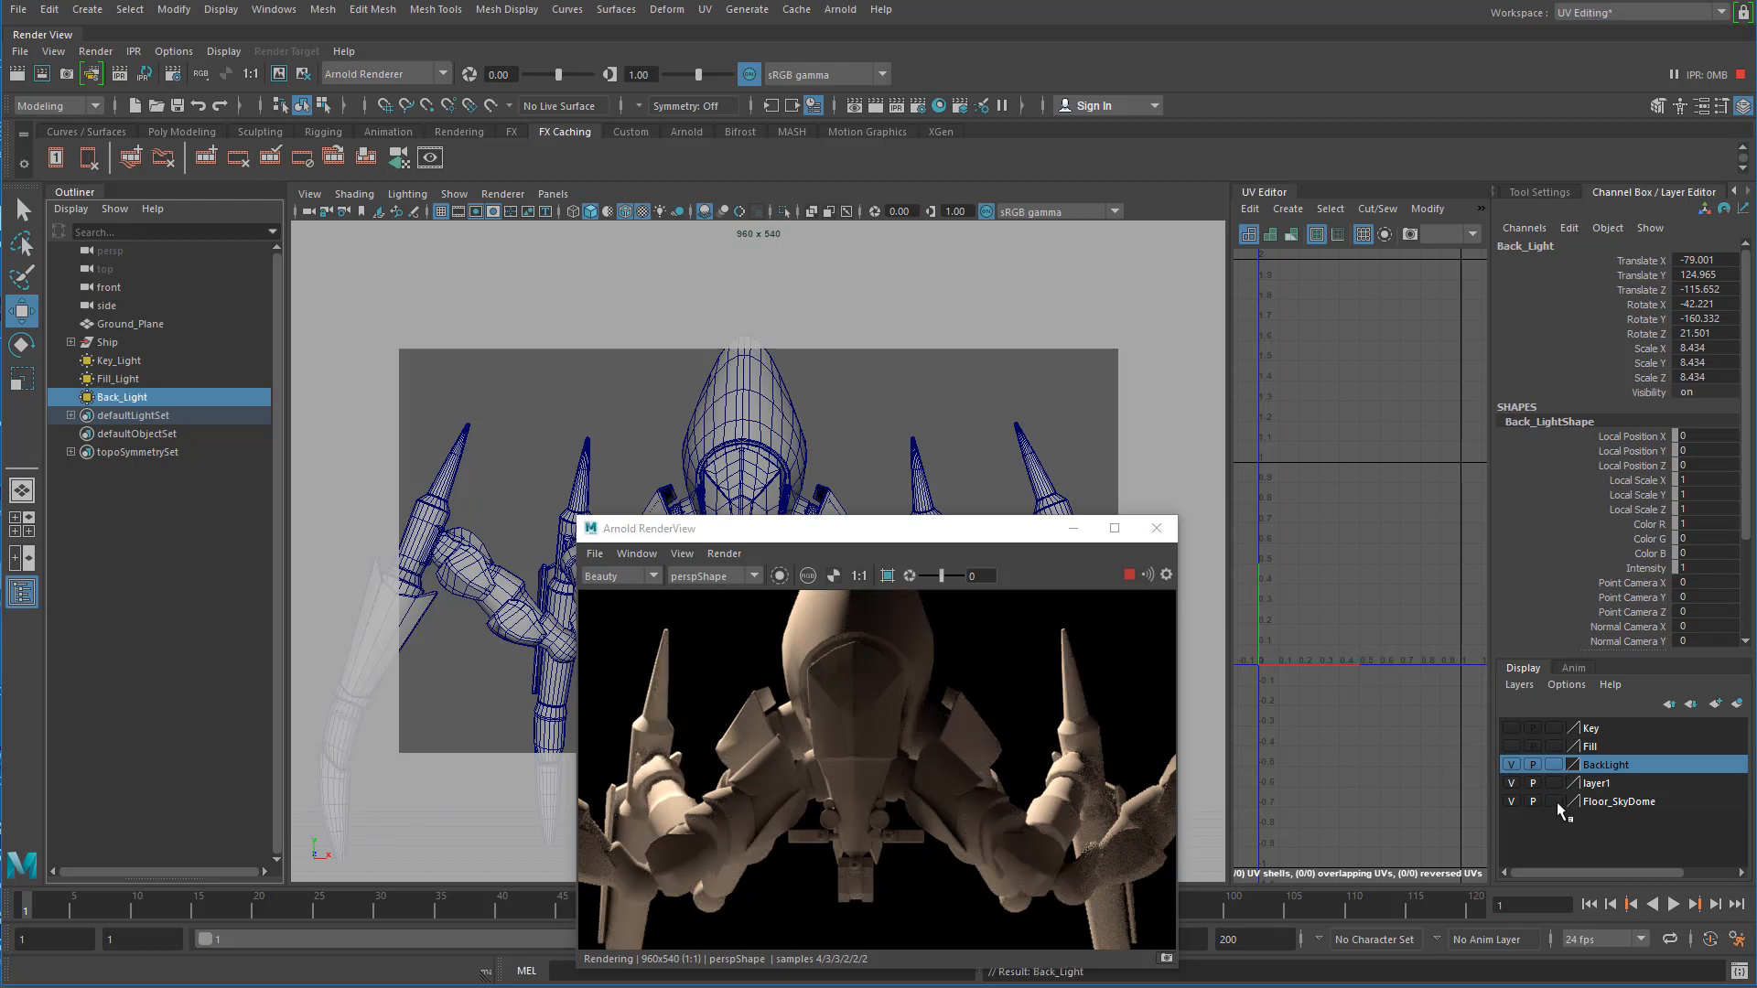
{"action": "right_click", "coordinate": [1619, 769]}
{"action": "left_click", "coordinate": [1723, 815]}
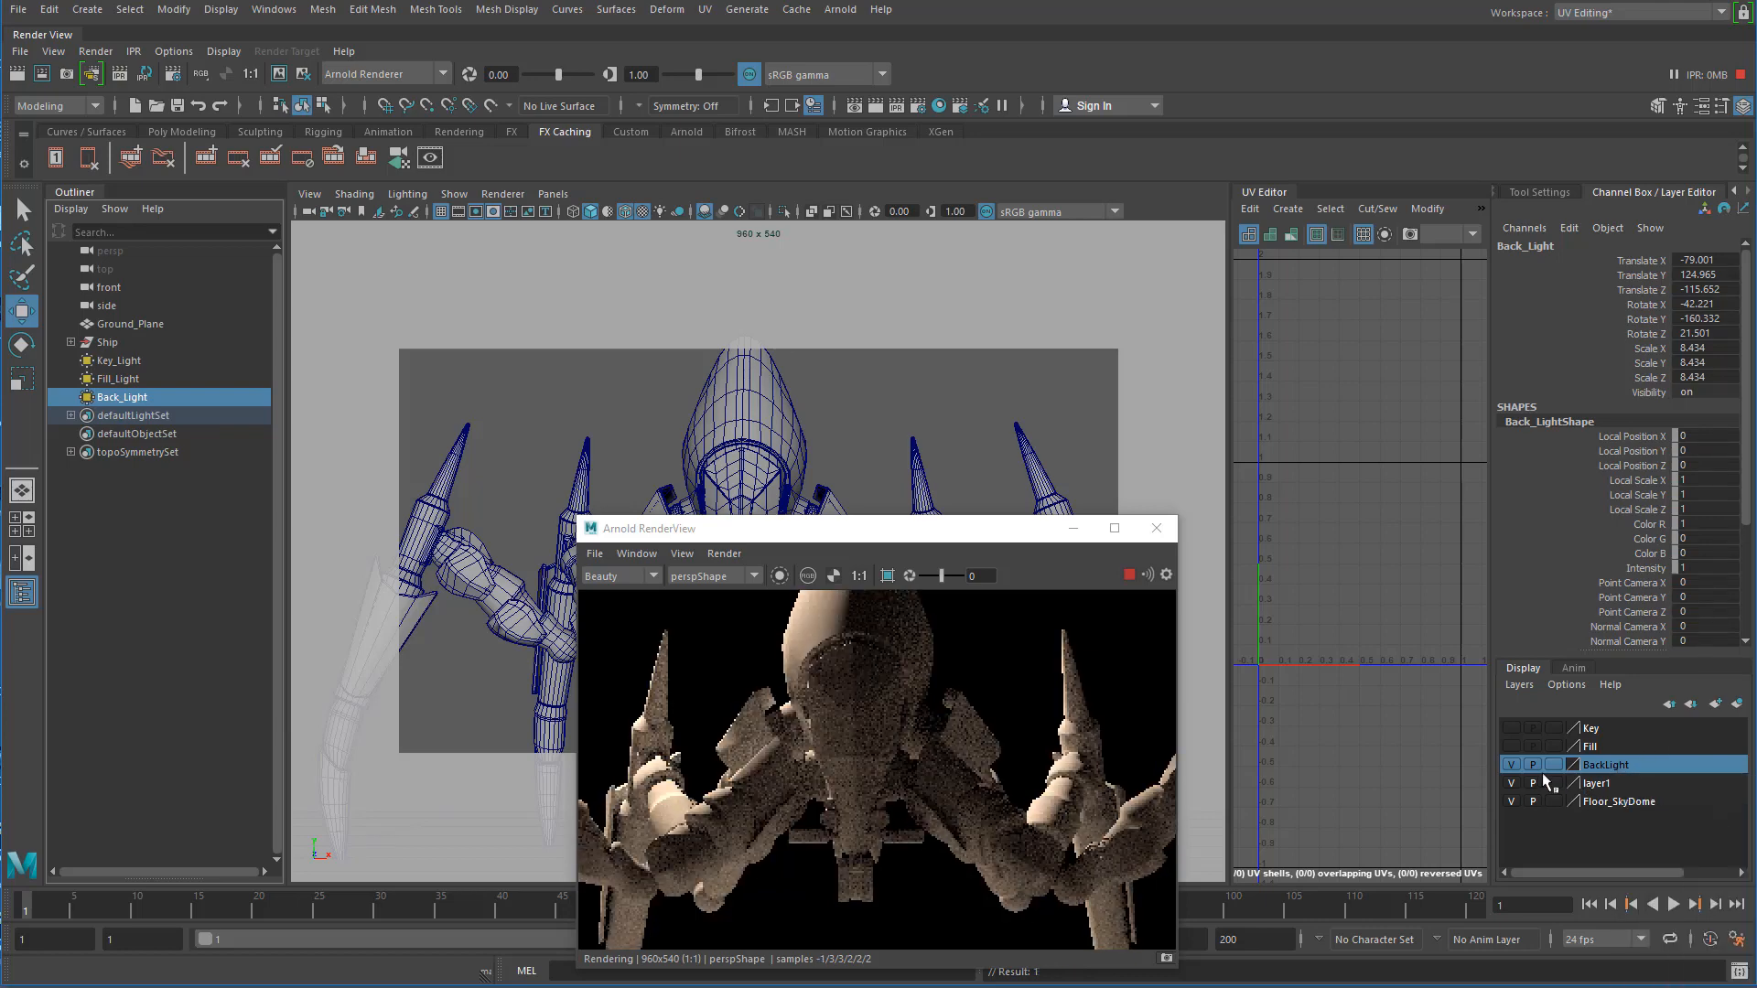
- Toggle the BackLight, Fill and Key layers to check each light's contribution in the render, leaving only BackLight shown
{"action": "left_click", "coordinate": [1510, 764]}
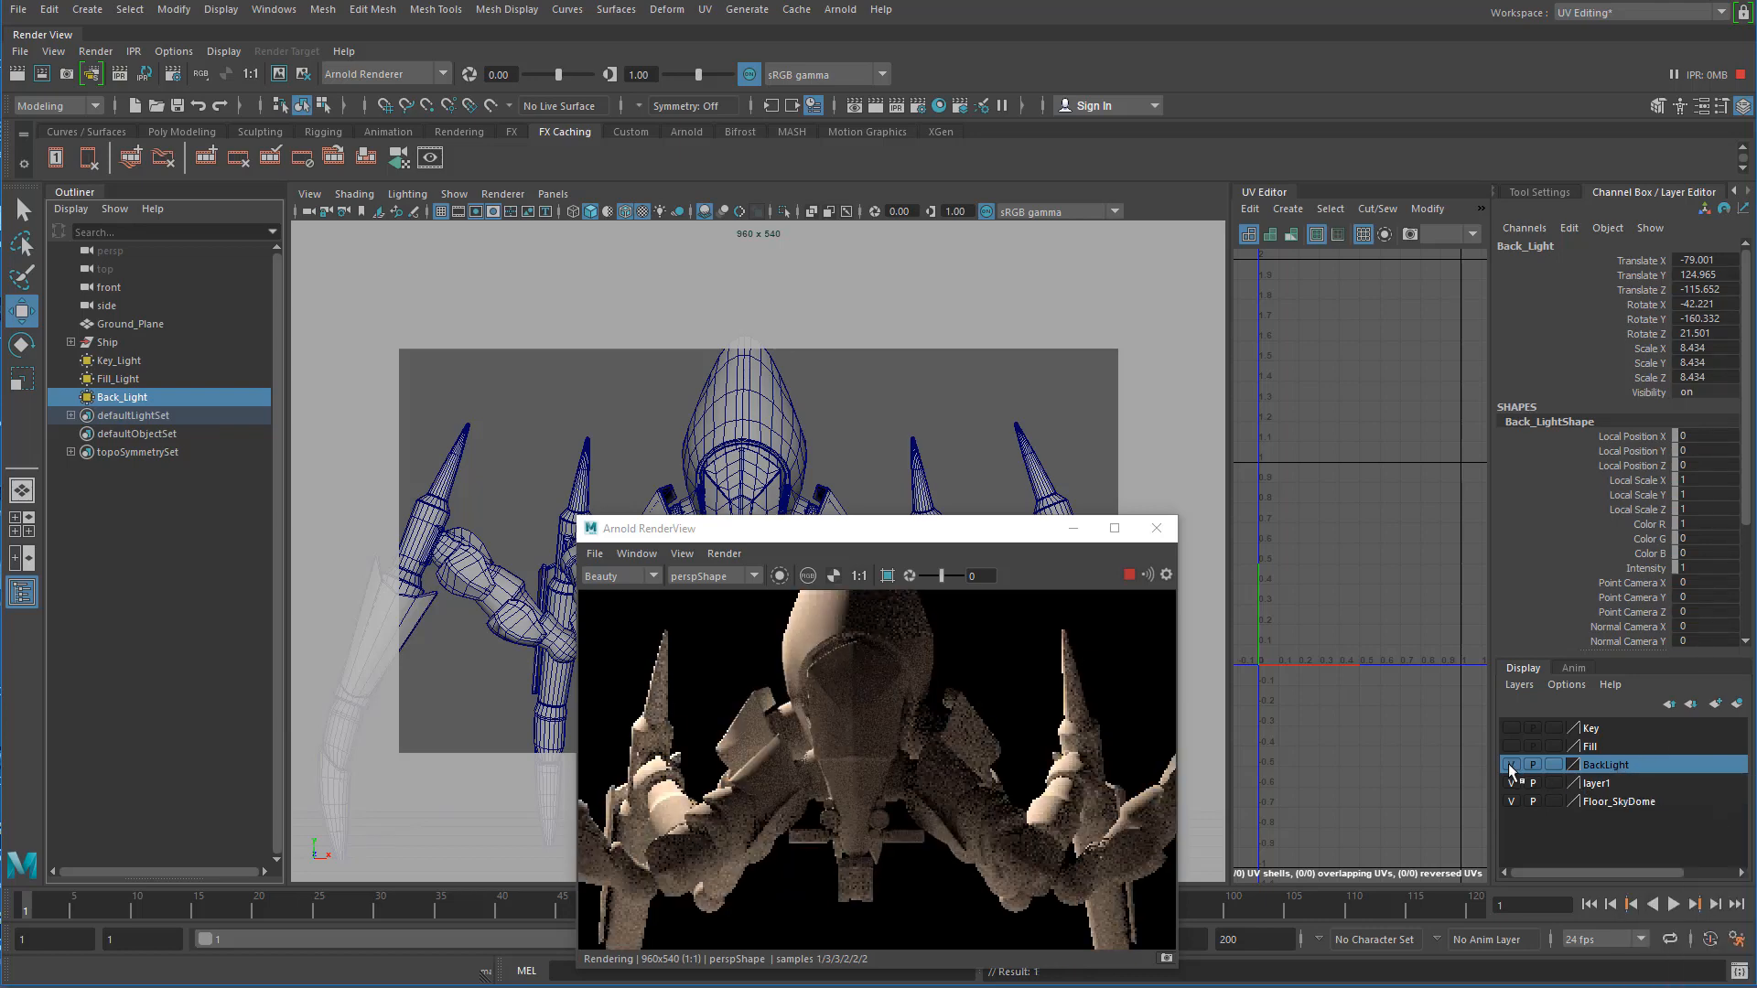
{"action": "left_click", "coordinate": [1514, 746]}
{"action": "left_click", "coordinate": [1513, 746]}
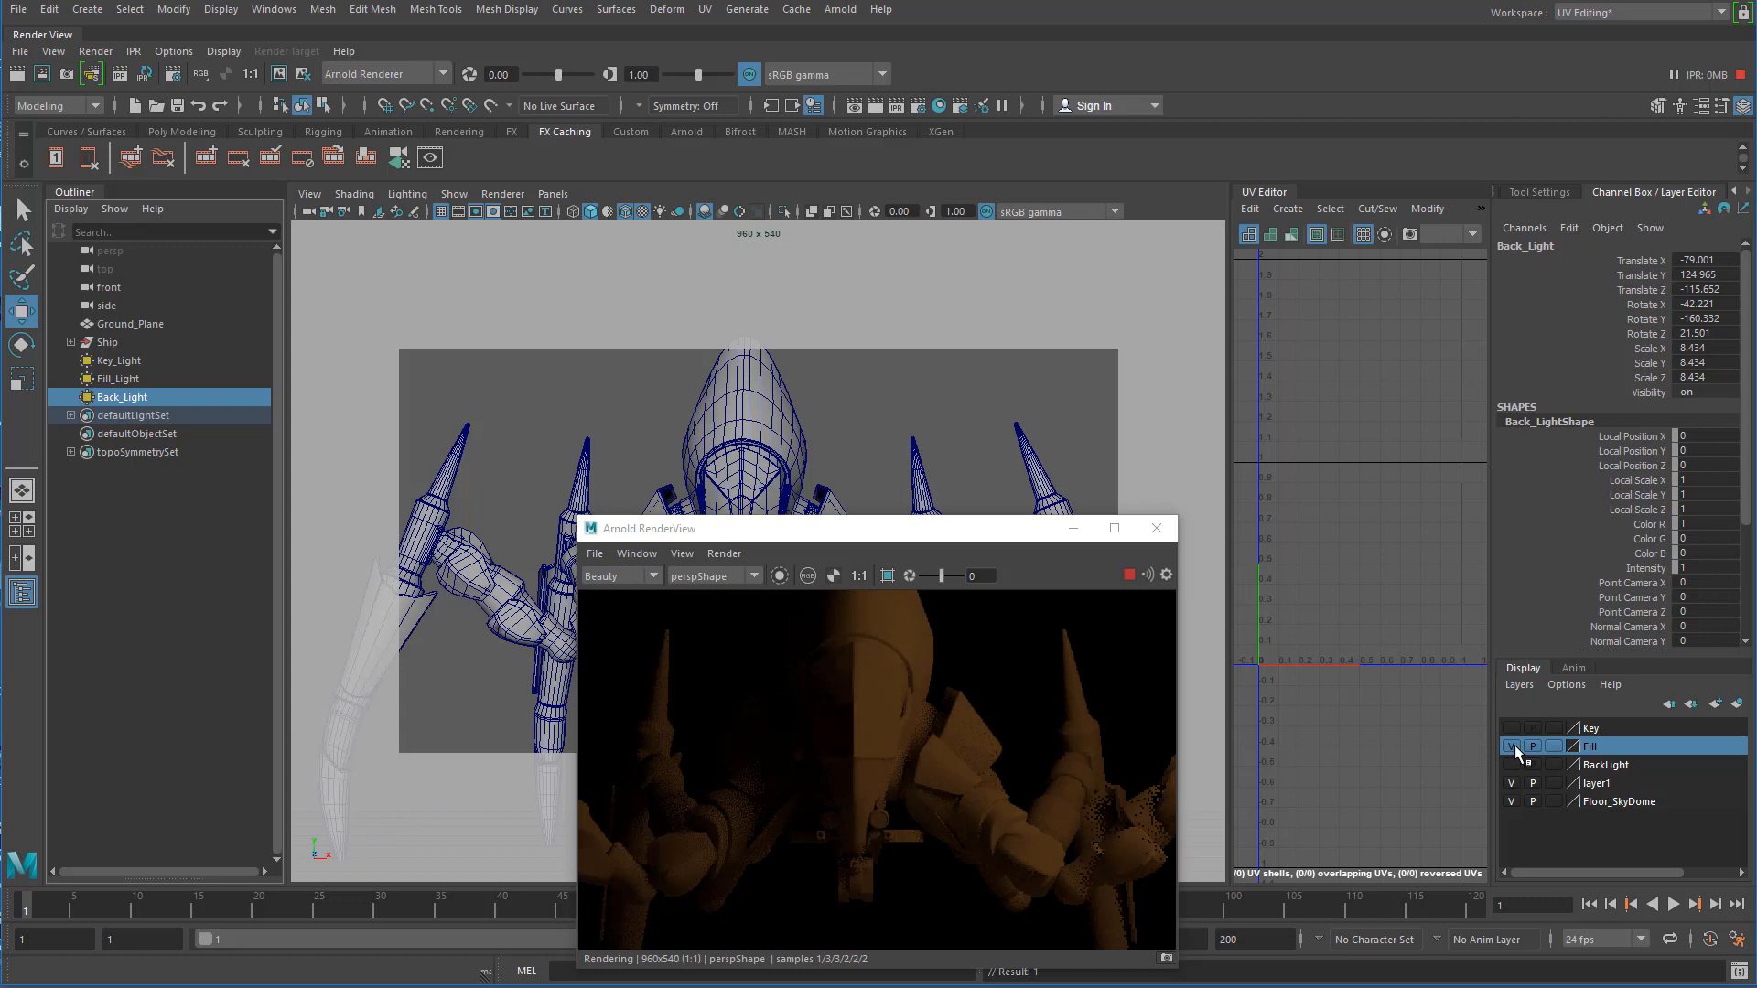
{"action": "left_click", "coordinate": [1514, 747]}
{"action": "left_click", "coordinate": [1514, 729]}
{"action": "left_click", "coordinate": [1514, 729]}
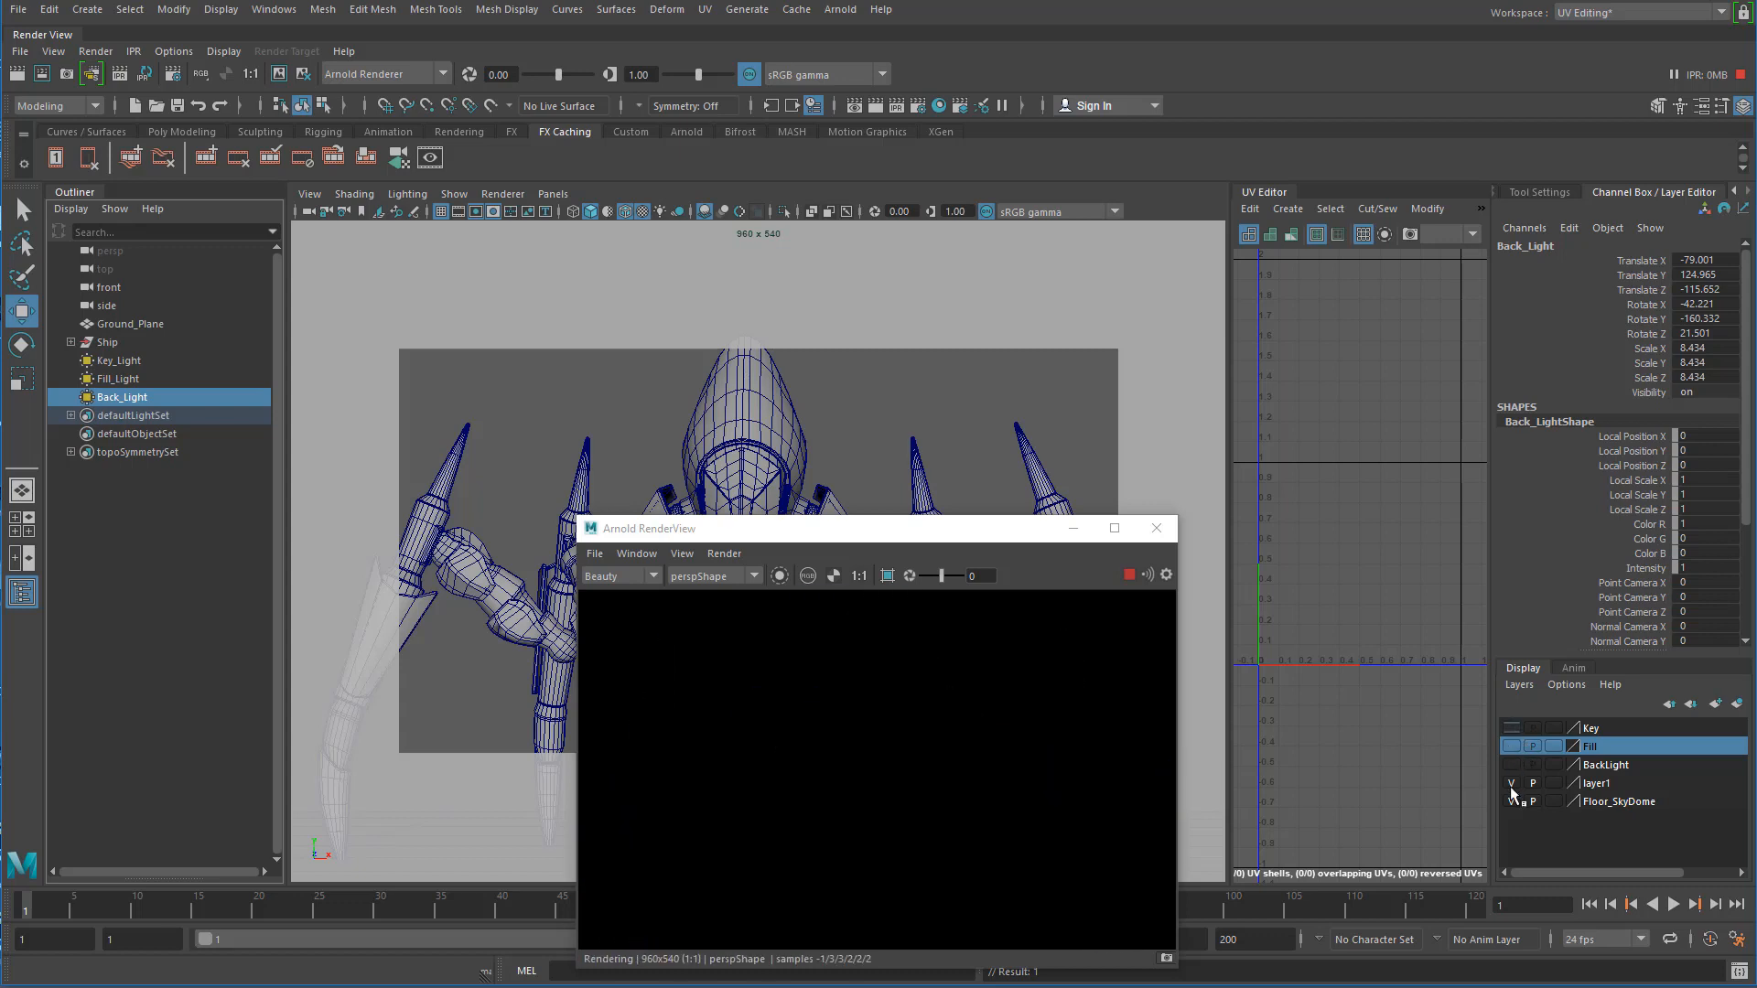
{"action": "left_click", "coordinate": [1512, 769]}
{"action": "left_click", "coordinate": [1512, 765]}
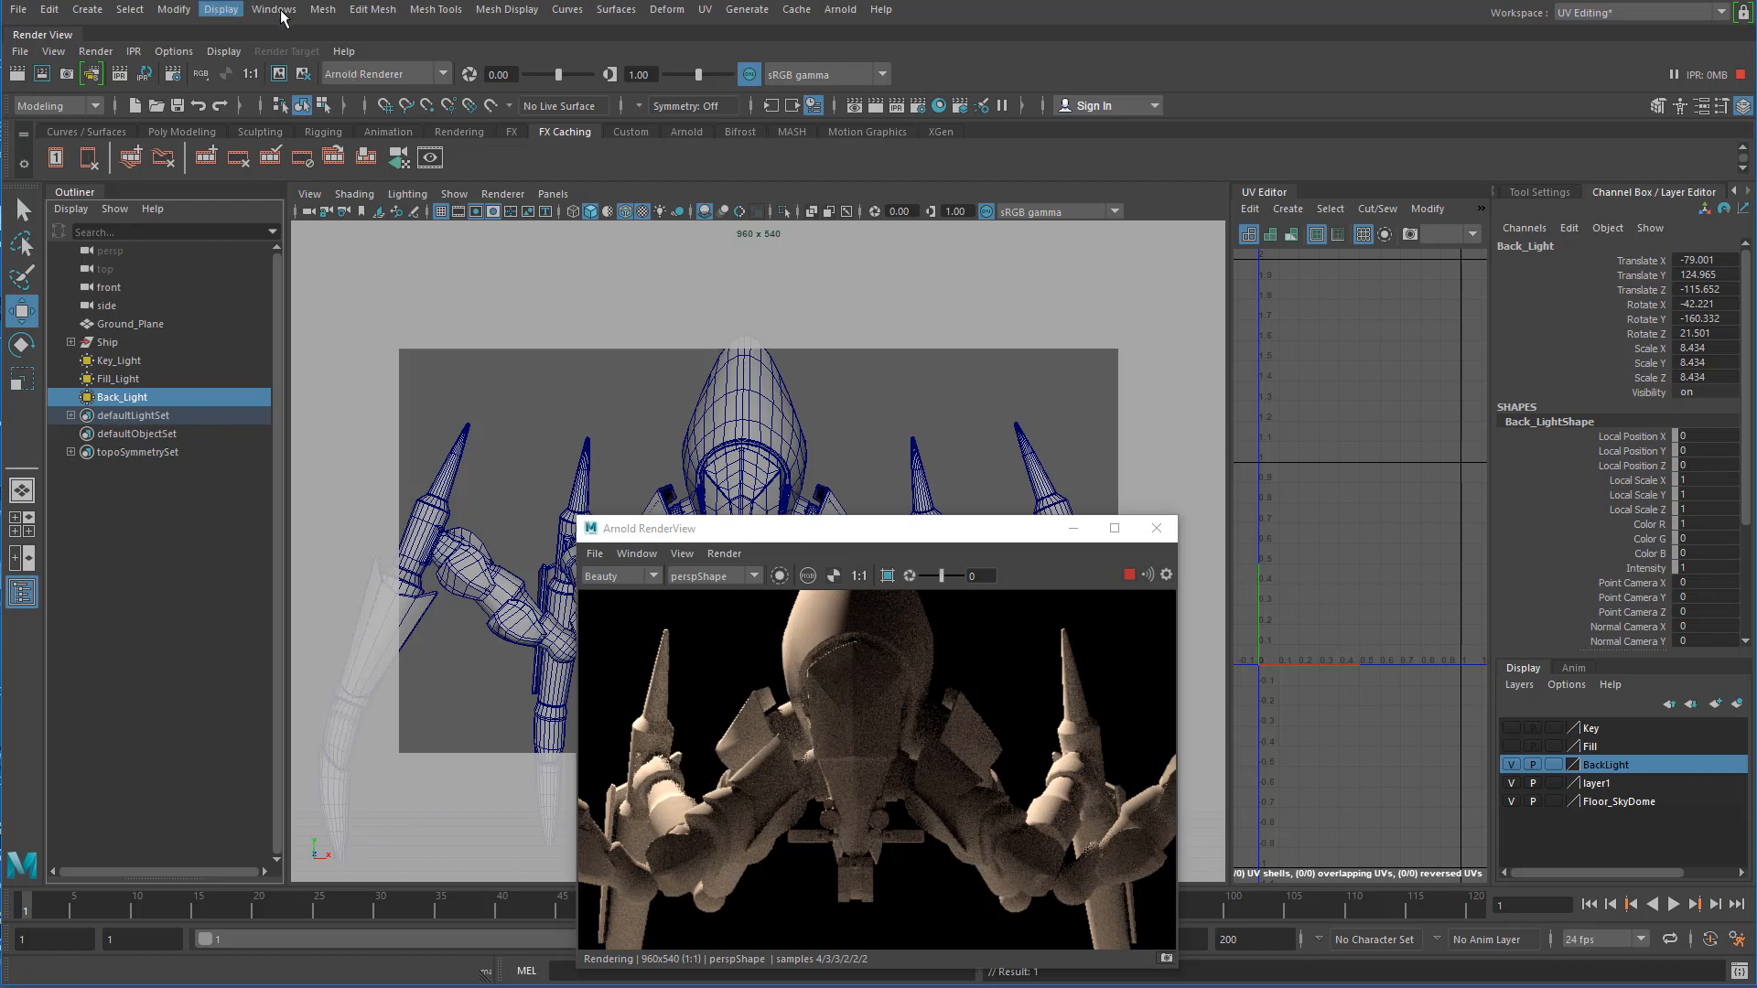
- Set Back_Light's color temperature to 4826
{"action": "left_click", "coordinate": [220, 10]}
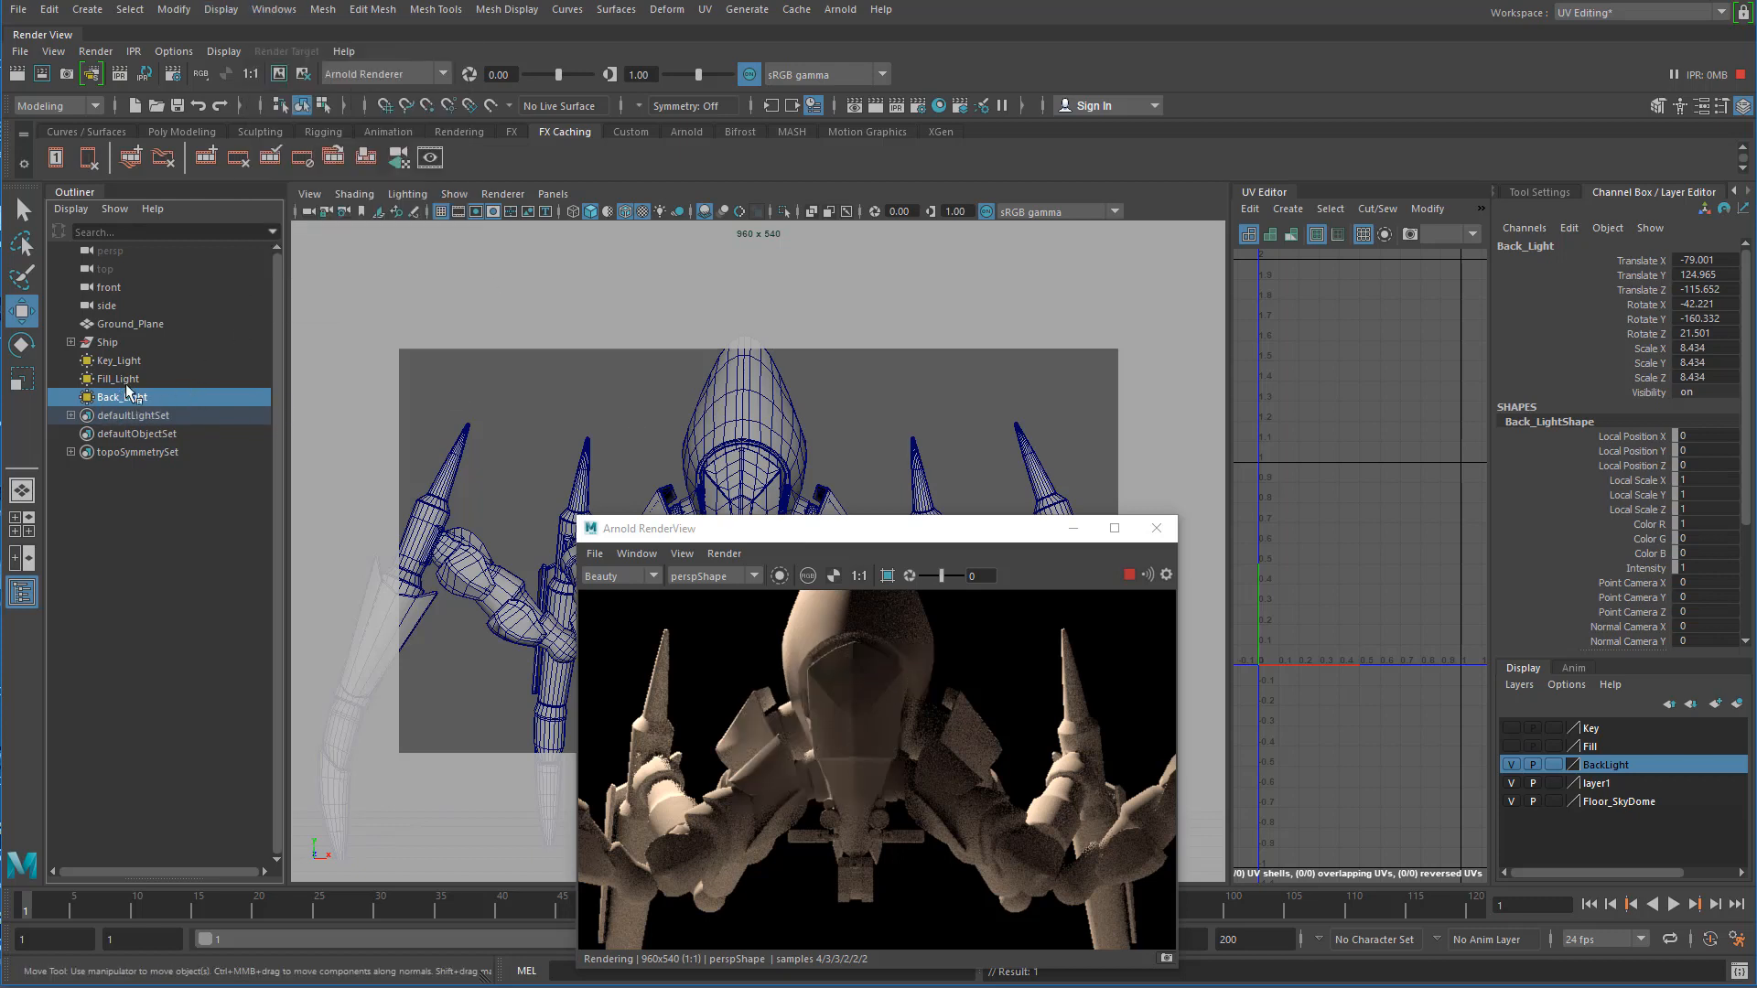
{"action": "left_click", "coordinate": [1701, 107]}
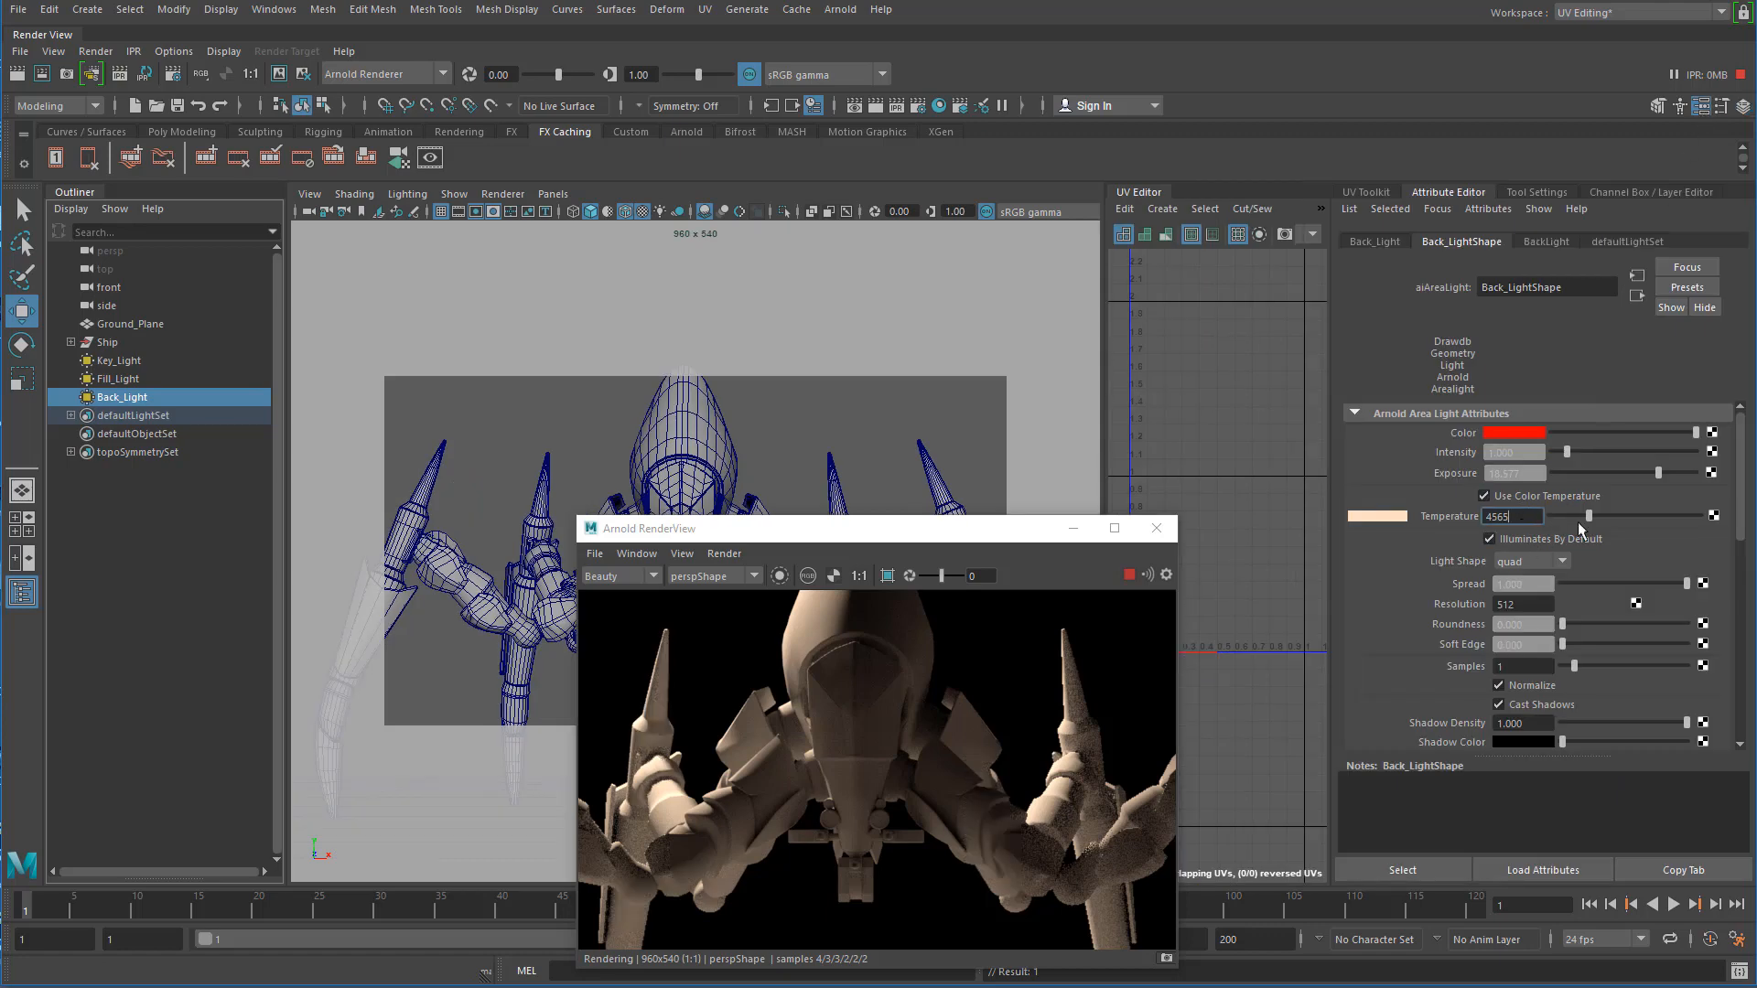
{"action": "left_click_drag", "start_coordinate": [1590, 518], "coordinate": [1594, 523]}
- Lower Back_Light behind the ship and bring it closer to the ship's centerline
{"action": "left_click_drag", "start_coordinate": [721, 534], "coordinate": [989, 431]}
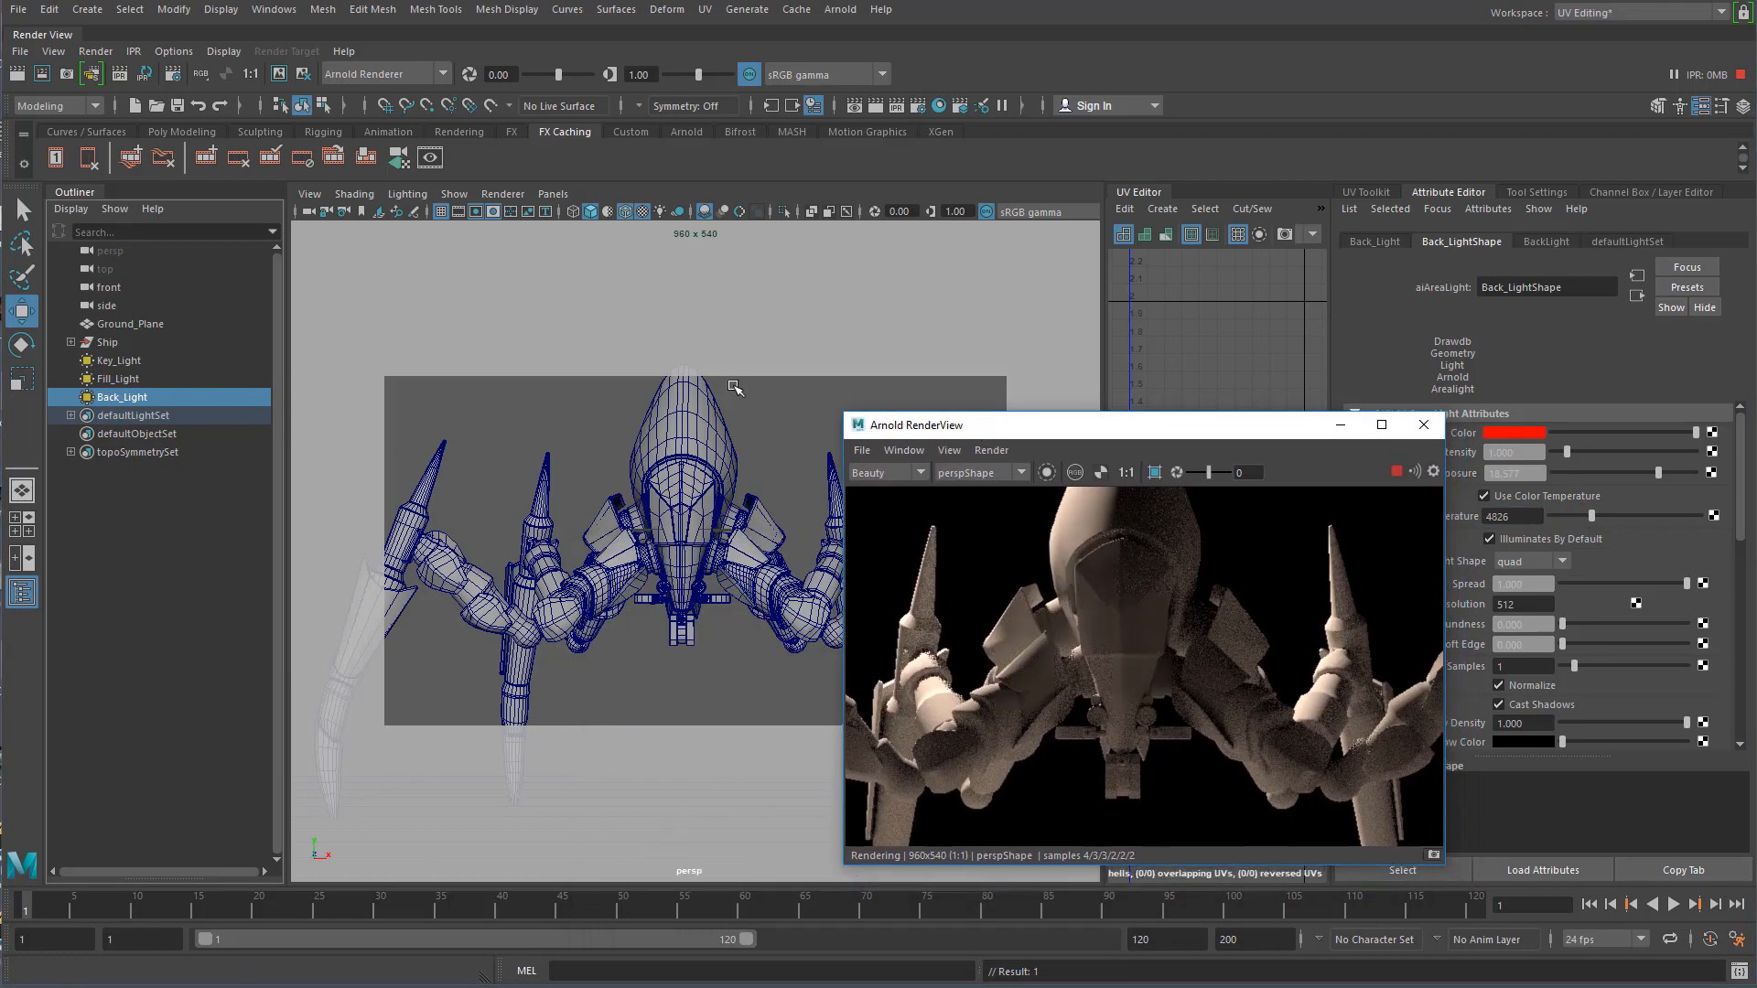
{"action": "right_click_drag", "start_coordinate": [669, 567], "coordinate": [322, 463], "text": "alt"}
{"action": "right_click_drag", "start_coordinate": [587, 430], "coordinate": [687, 438], "text": "alt"}
{"action": "key", "text": "e"}
{"action": "left_click_drag", "start_coordinate": [542, 349], "coordinate": [626, 427]}
{"action": "left_click", "coordinate": [22, 315]}
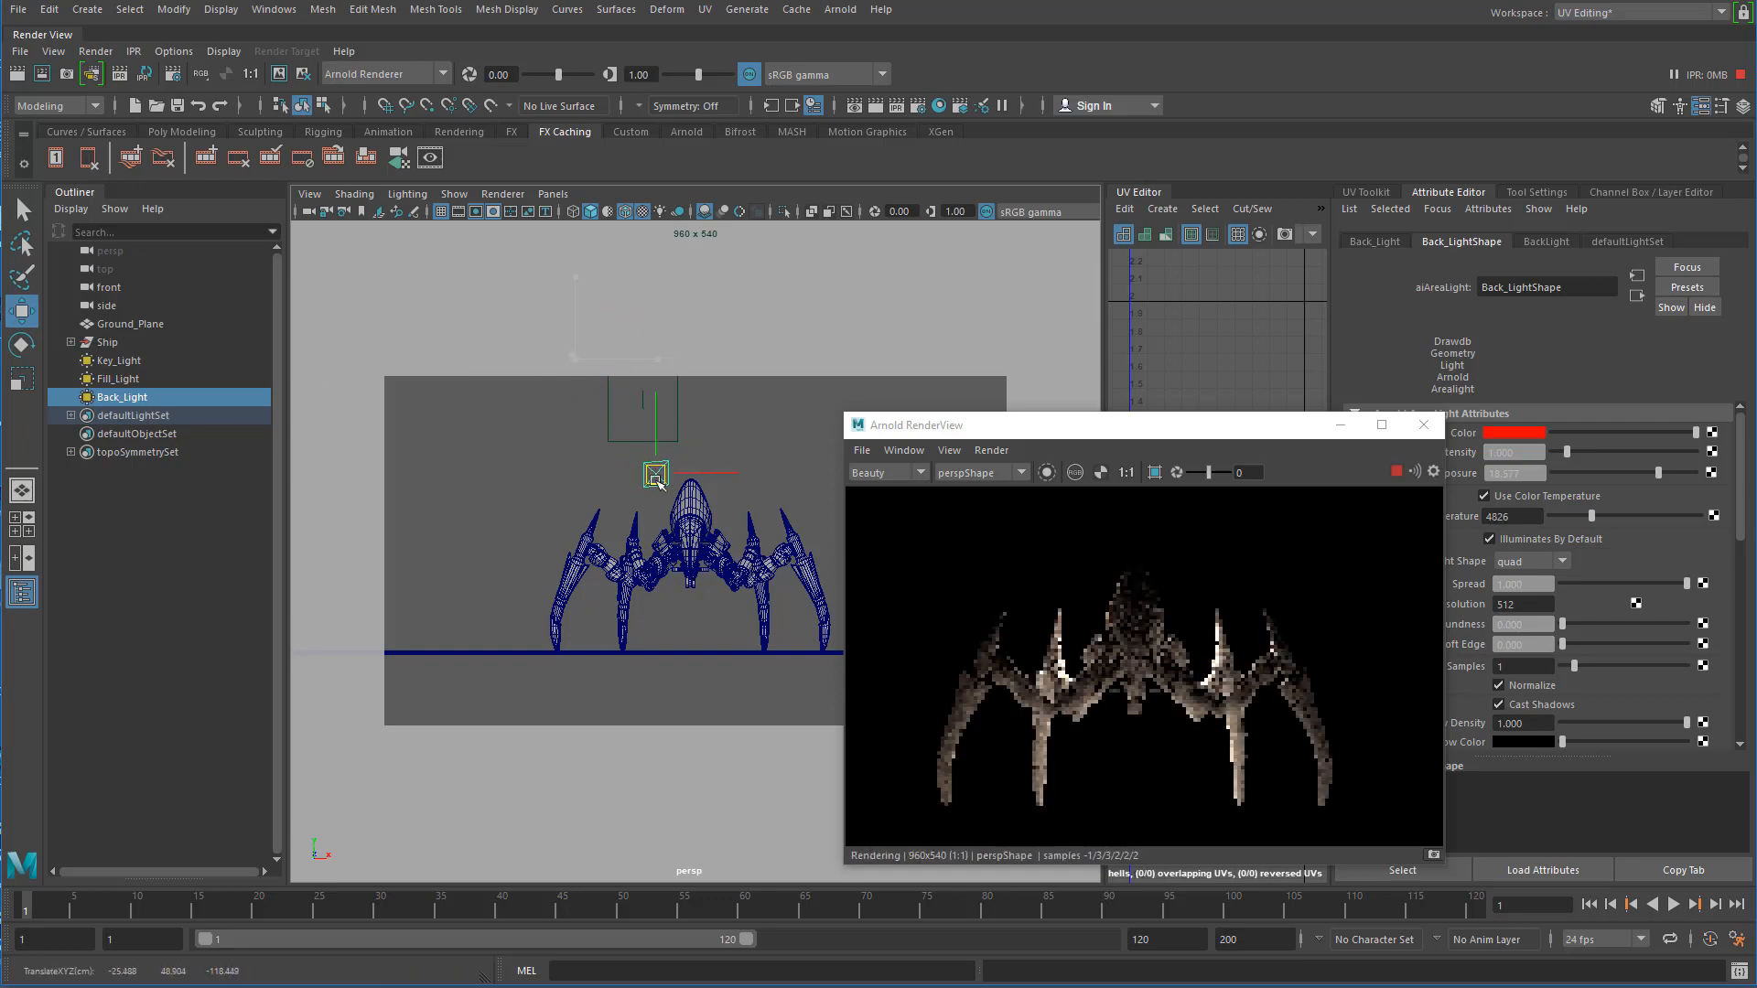
{"action": "mouse_move", "coordinate": [646, 499]}
{"action": "left_mouse_down", "text": "alt"}
{"action": "mouse_move", "coordinate": [811, 565]}
{"action": "mouse_move", "coordinate": [632, 503]}
{"action": "left_mouse_up", "text": "alt"}
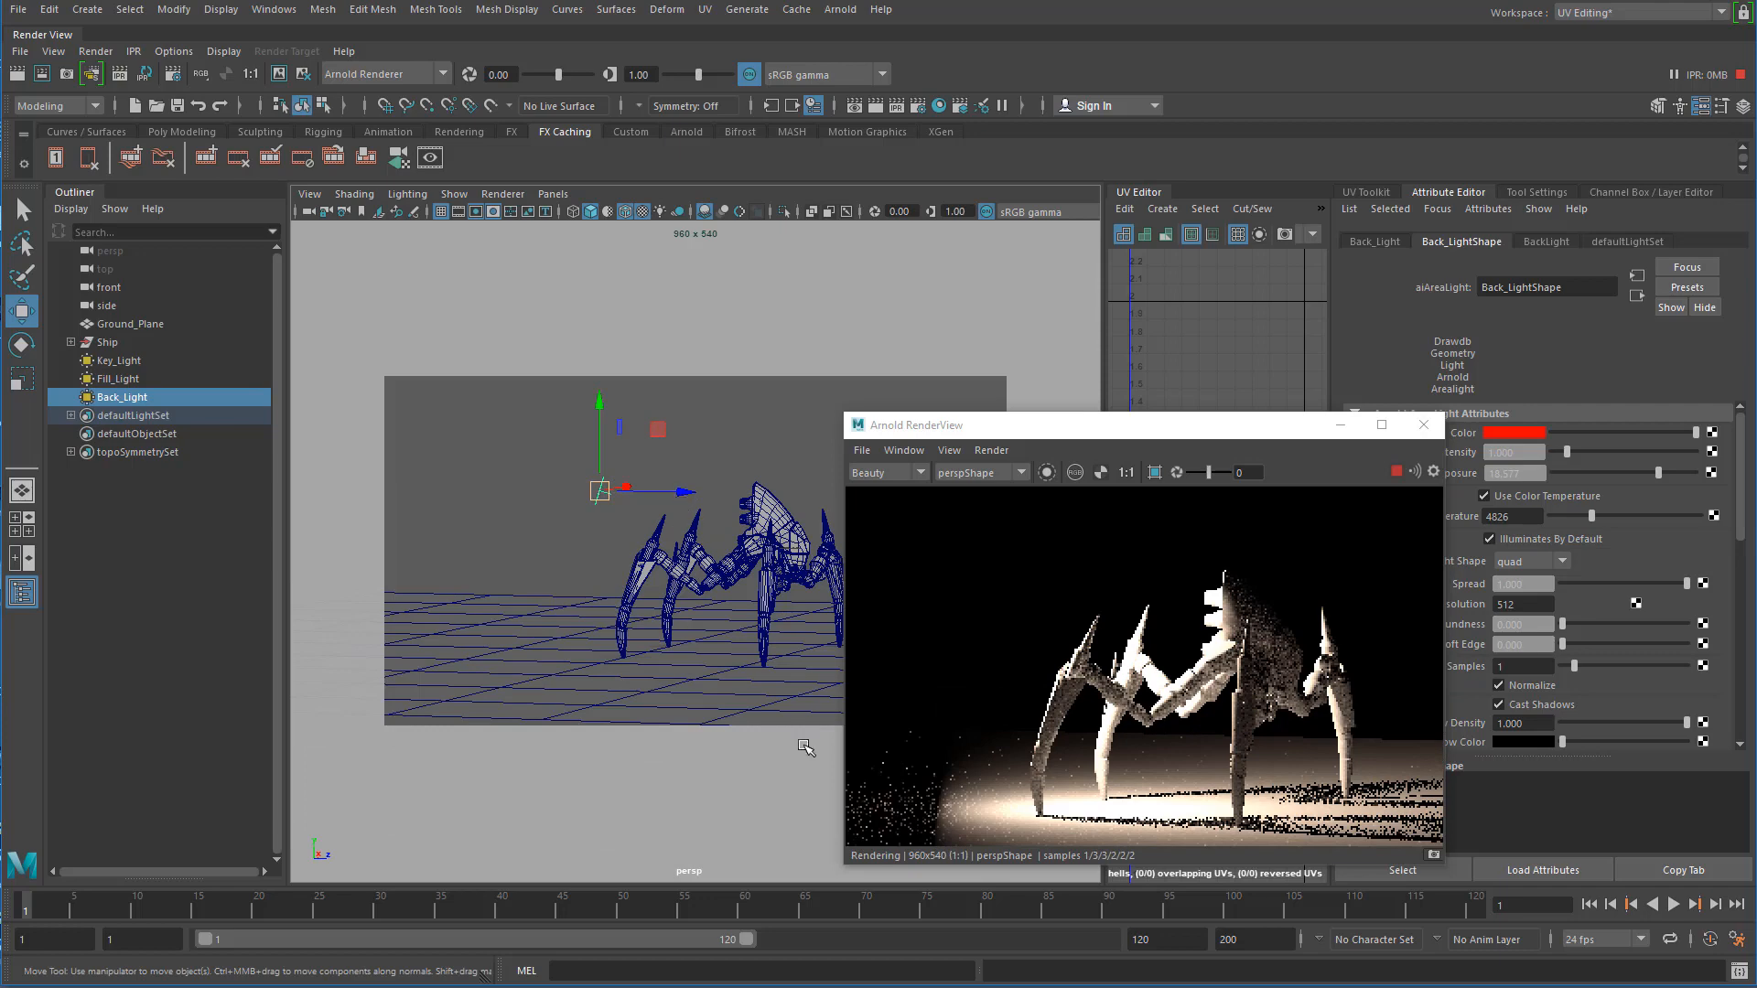
{"action": "left_click_drag", "start_coordinate": [600, 492], "coordinate": [594, 499]}
- Save the scene file, accepting the student version notice
{"action": "left_click", "coordinate": [18, 9]}
{"action": "left_click", "coordinate": [55, 71]}
{"action": "left_click", "coordinate": [1079, 492]}
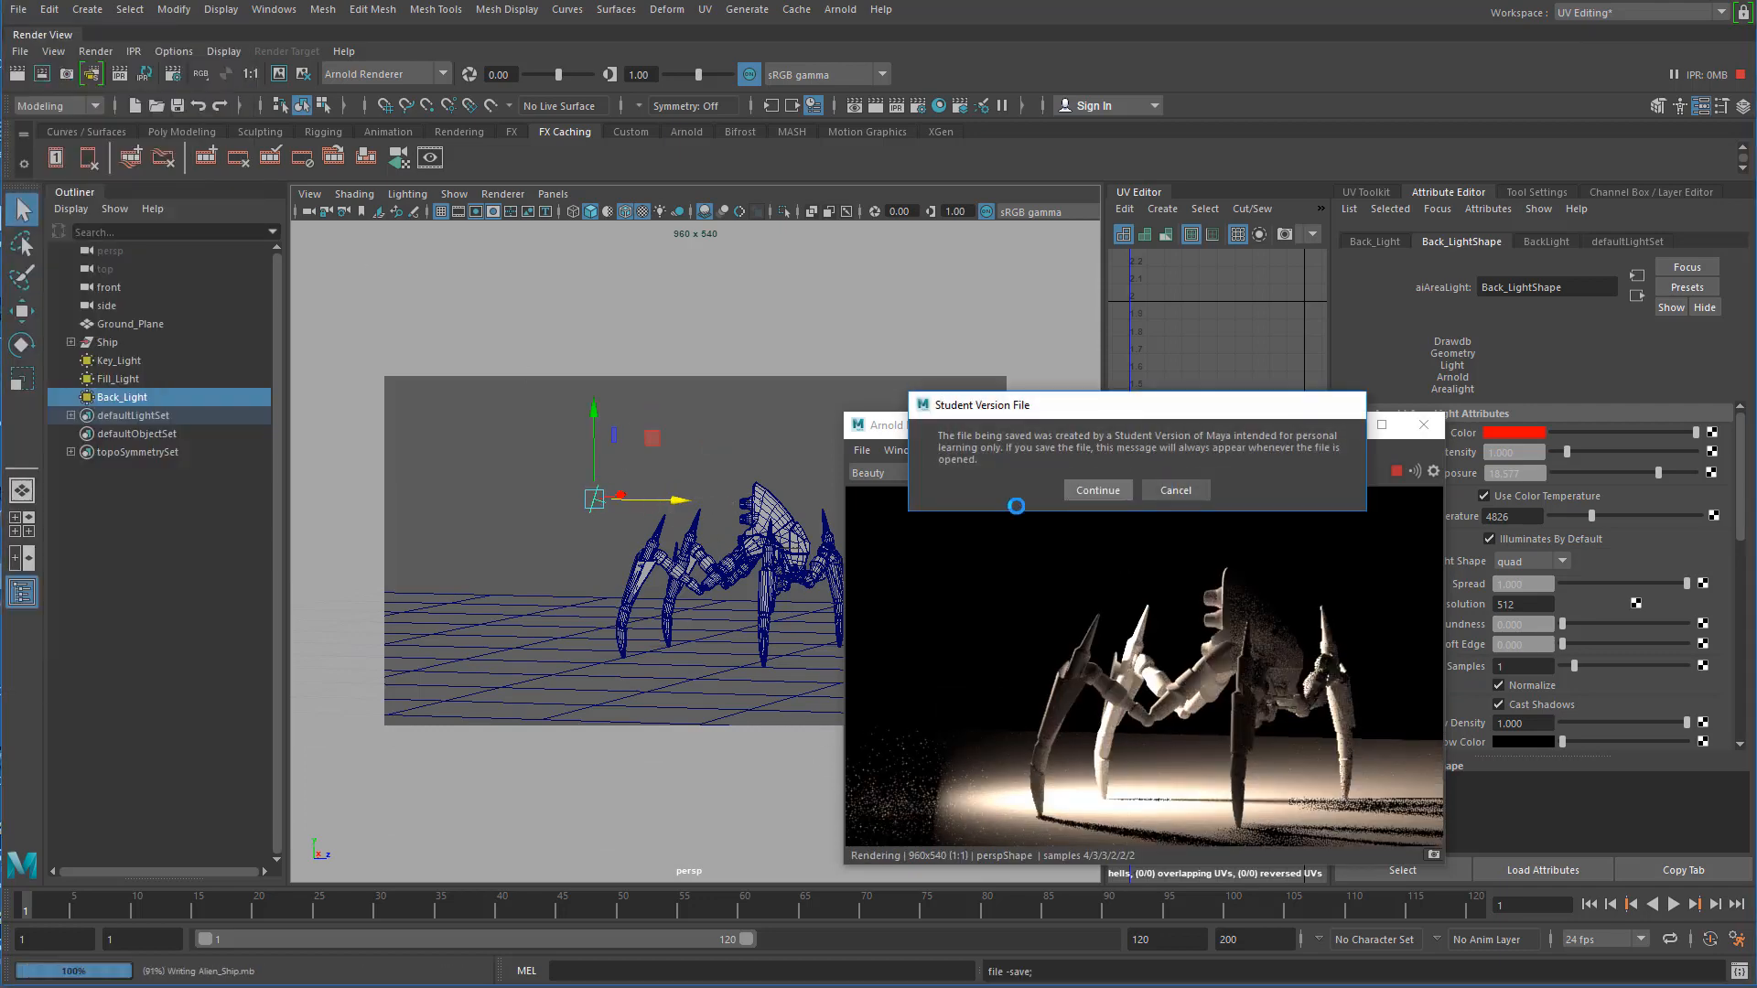
- Move Back_Light nearer to the ship from behind, then shift it to the left of the body as seen from the front
{"action": "left_click_drag", "start_coordinate": [677, 500], "coordinate": [720, 506]}
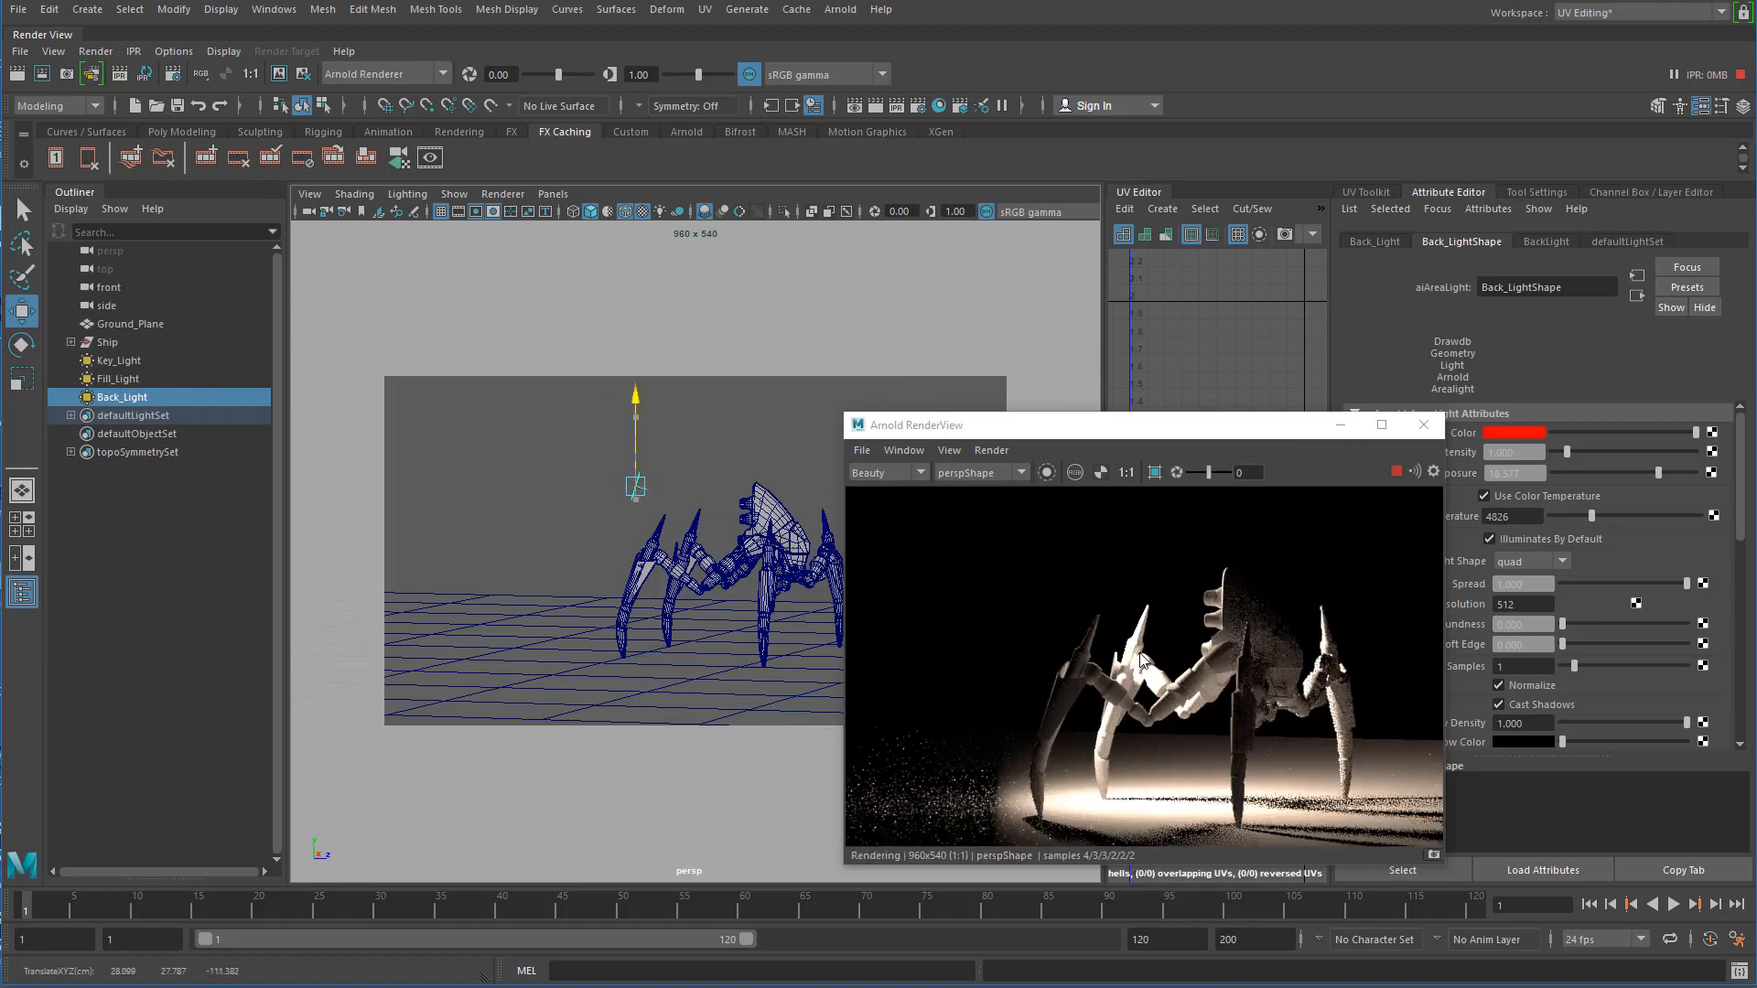
{"action": "left_click_drag", "start_coordinate": [834, 560], "coordinate": [646, 556], "text": "alt"}
{"action": "right_click_drag", "start_coordinate": [646, 556], "coordinate": [816, 577], "text": "alt"}
{"action": "left_click_drag", "start_coordinate": [815, 576], "coordinate": [789, 569], "text": "alt"}
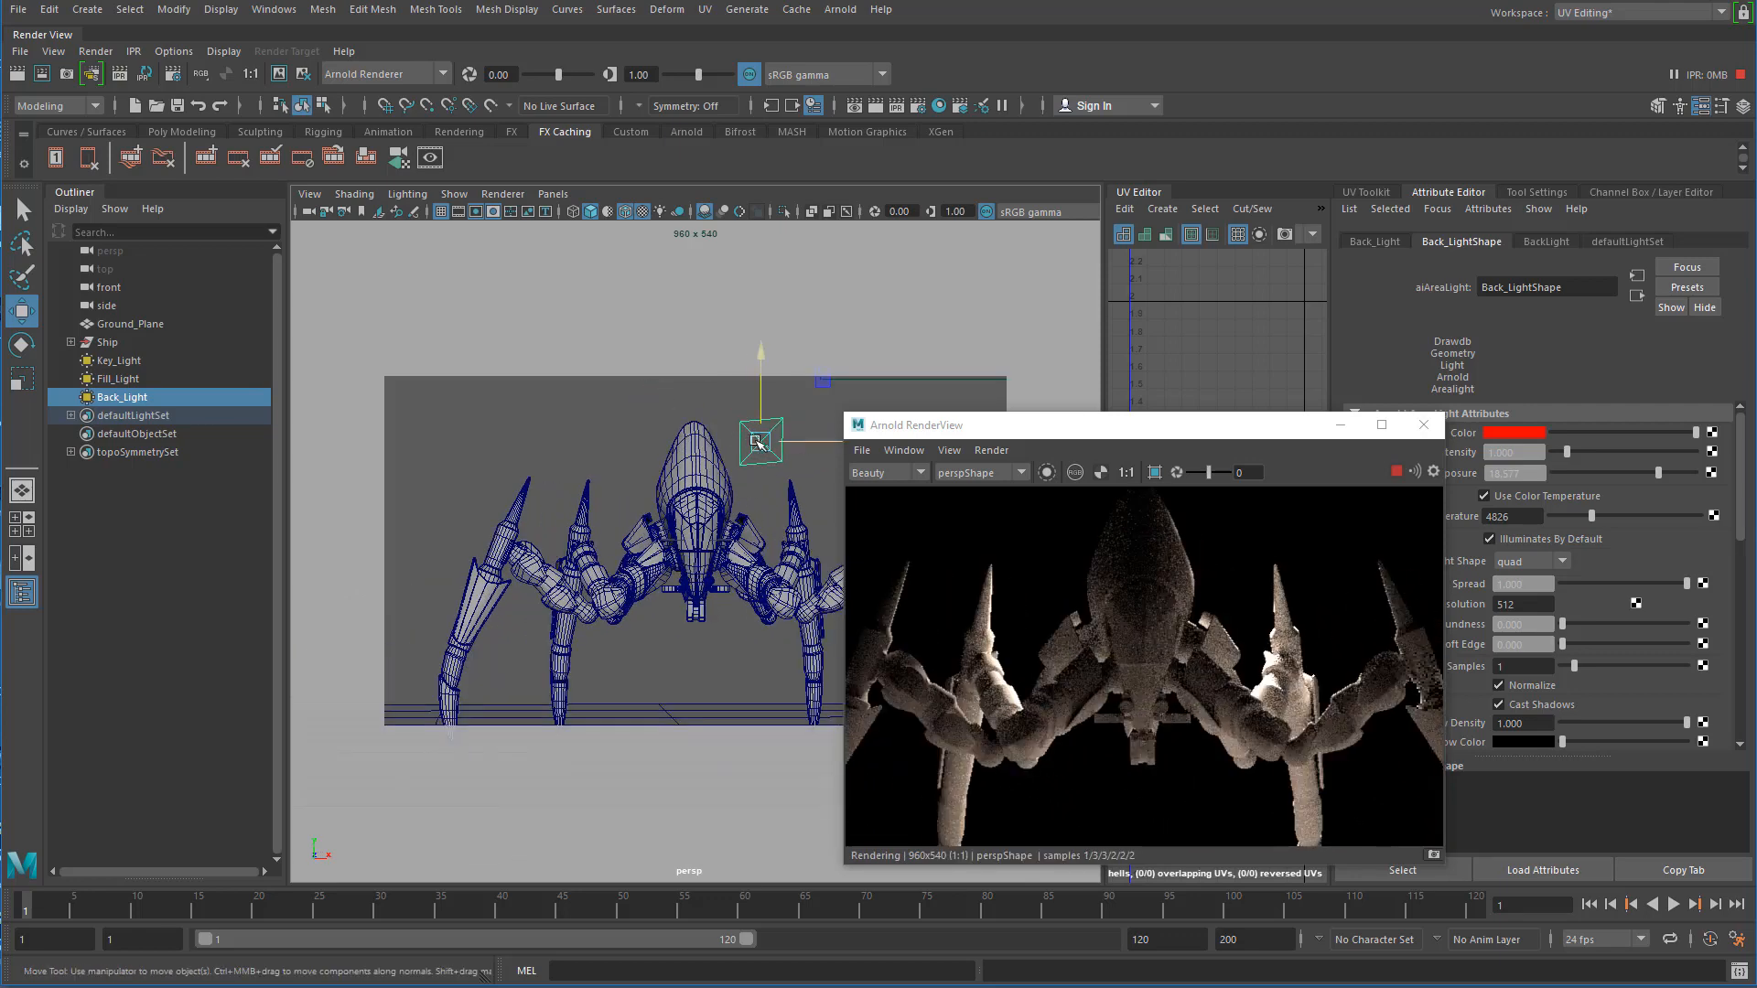
{"action": "middle_click_drag", "start_coordinate": [810, 434], "coordinate": [780, 553]}
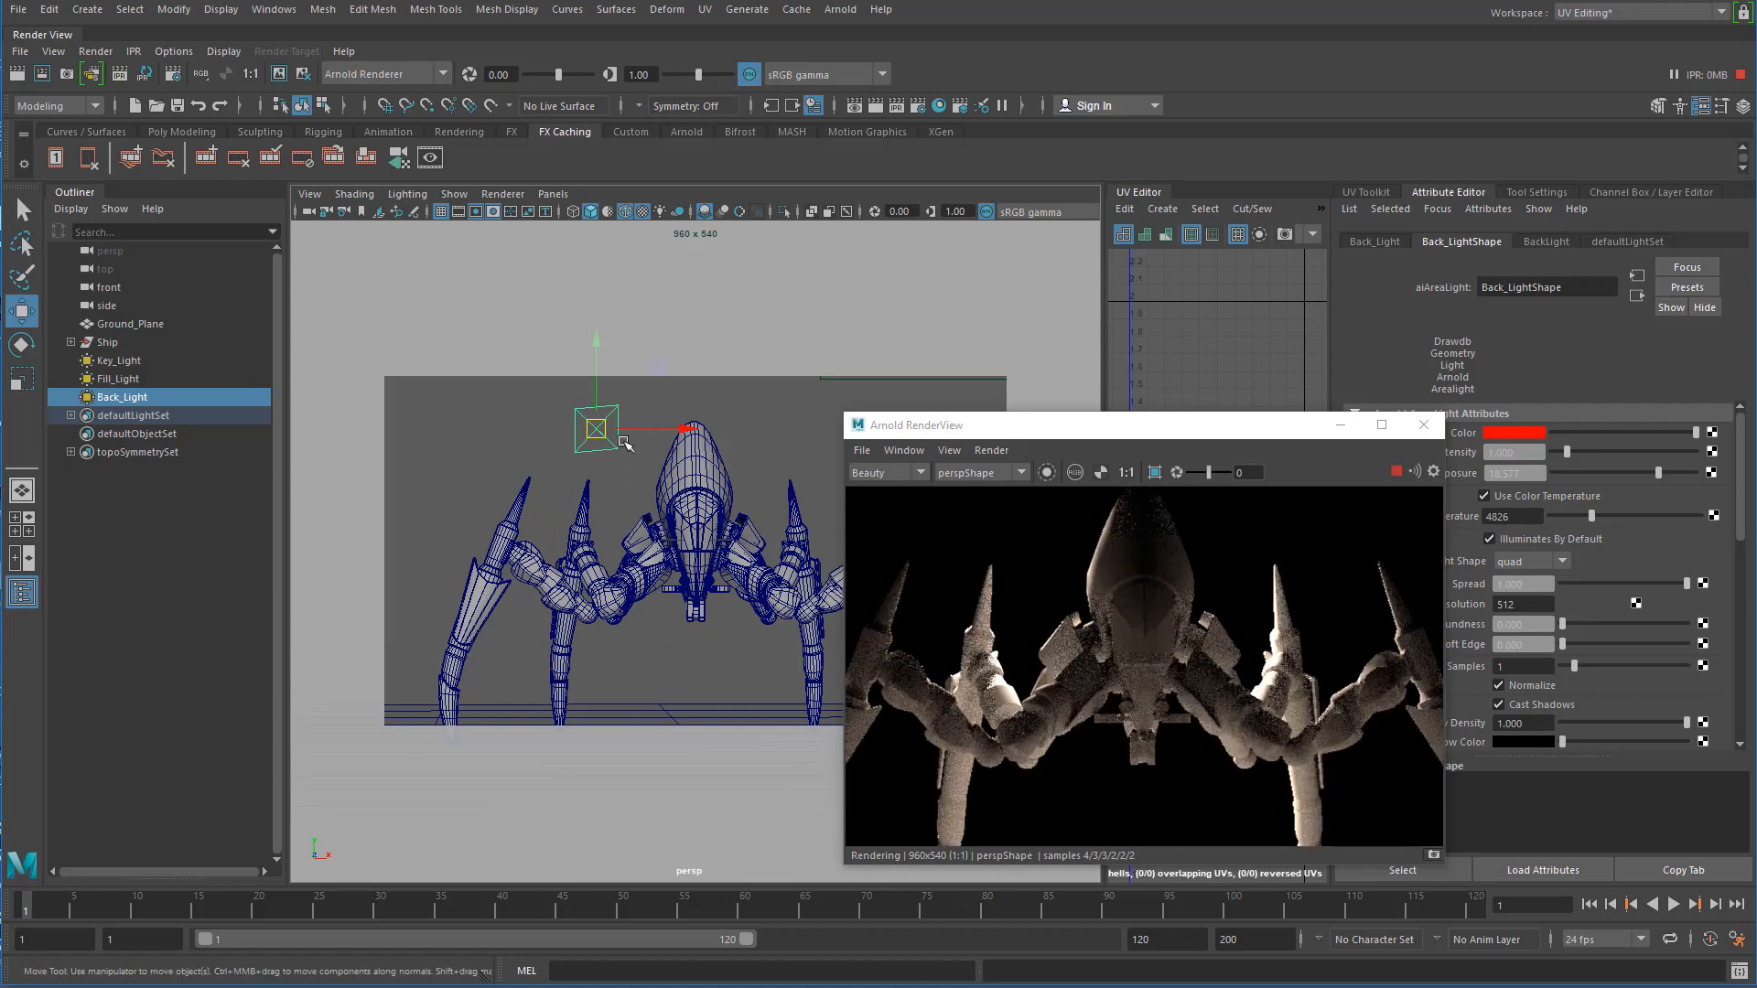
- Nudge Back_Light slightly toward the ship's body and change its light shape to disk
{"action": "left_click_drag", "start_coordinate": [640, 429], "coordinate": [647, 429]}
{"action": "key", "text": "e"}
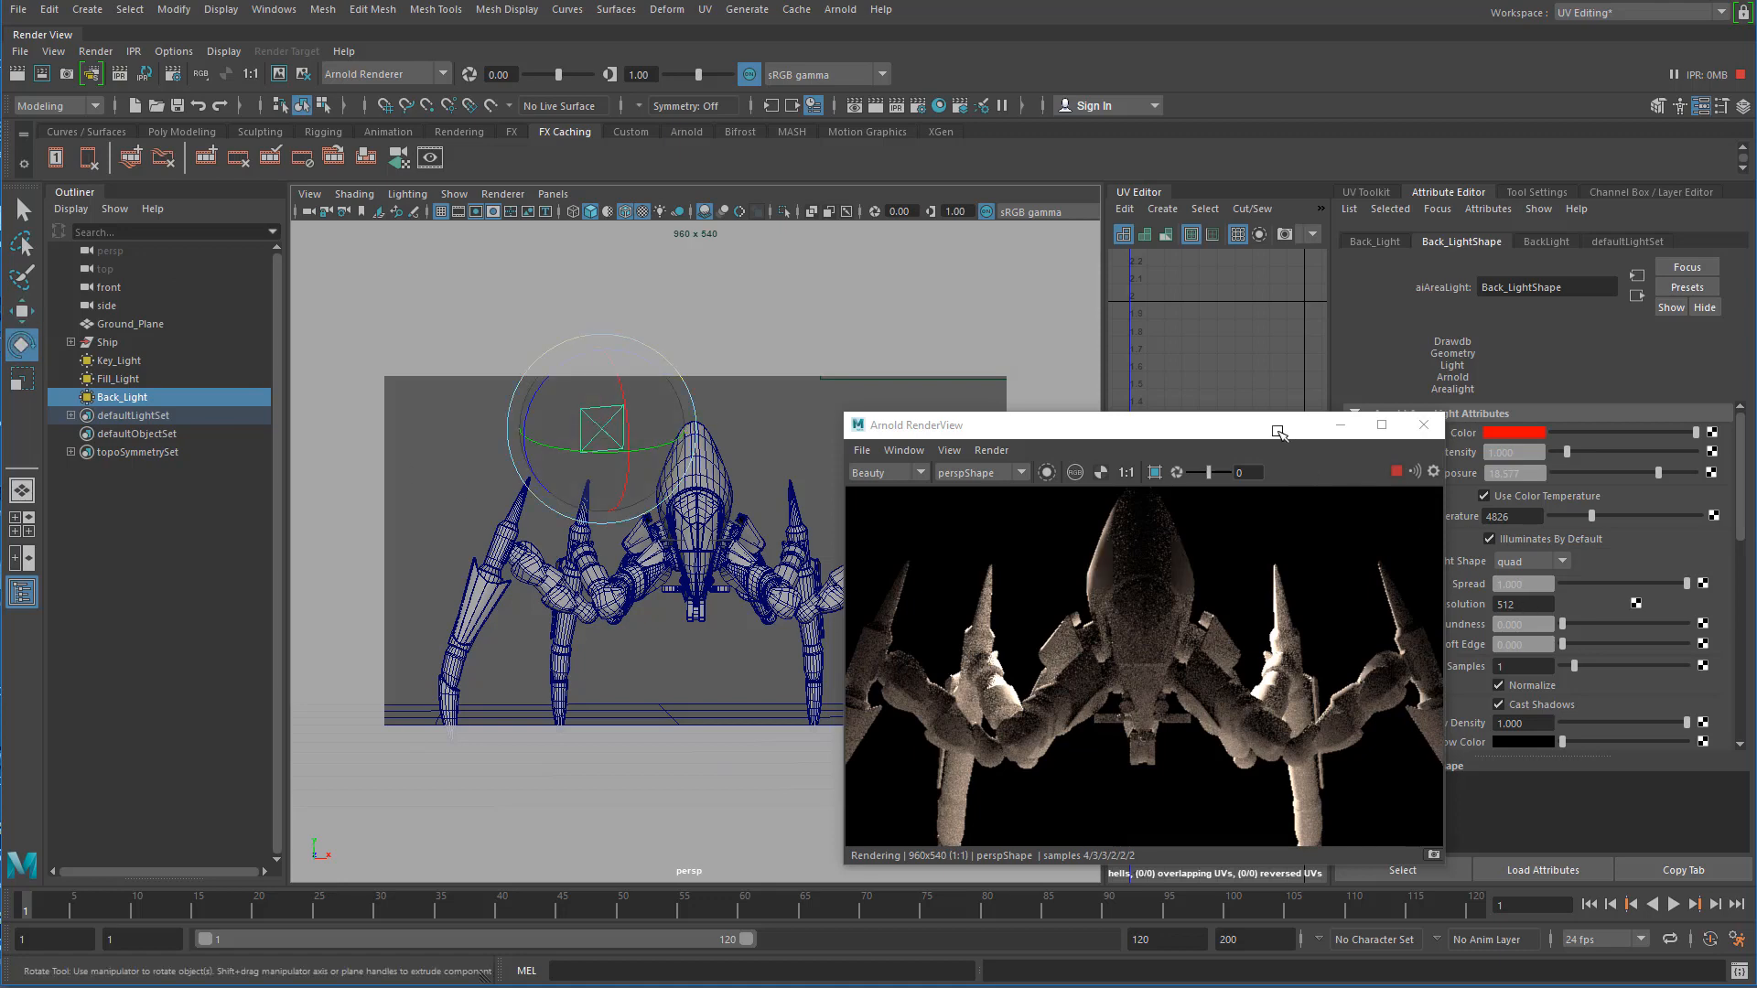
{"action": "left_click_drag", "start_coordinate": [1260, 425], "coordinate": [1334, 339]}
{"action": "left_click_drag", "start_coordinate": [695, 541], "coordinate": [676, 338], "text": "alt"}
{"action": "right_click_drag", "start_coordinate": [677, 338], "coordinate": [671, 458], "text": "alt"}
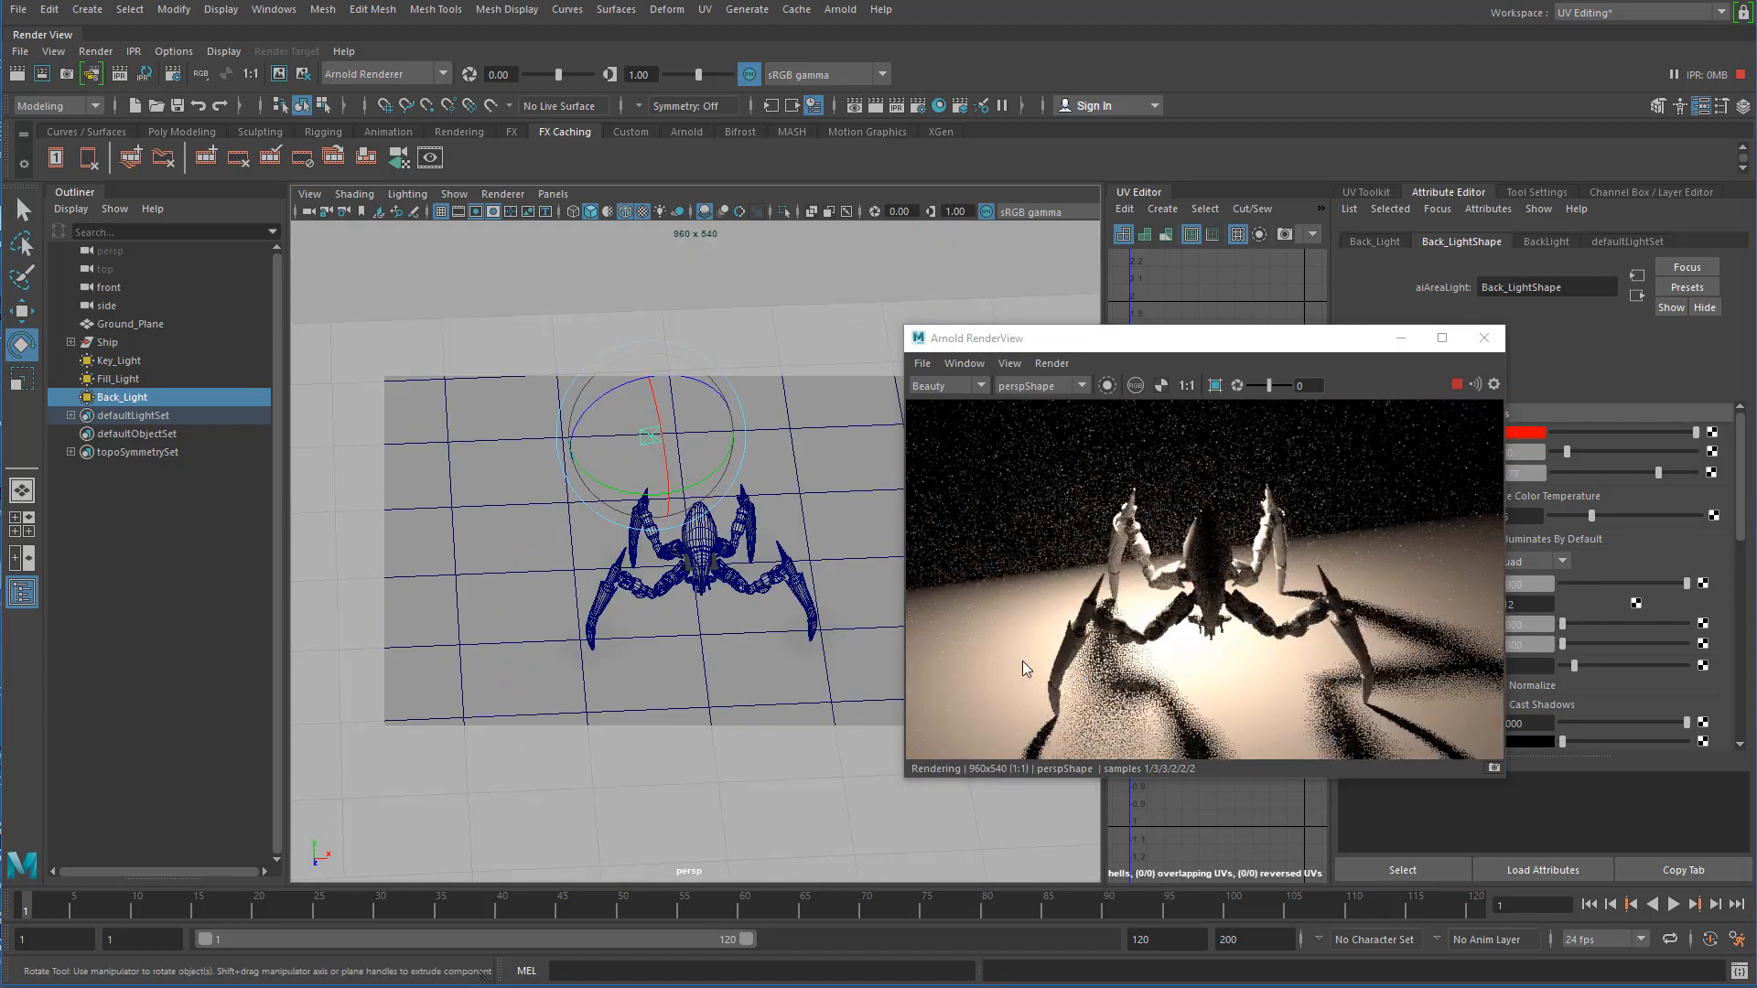
{"action": "left_click_drag", "start_coordinate": [1263, 340], "coordinate": [1123, 343]}
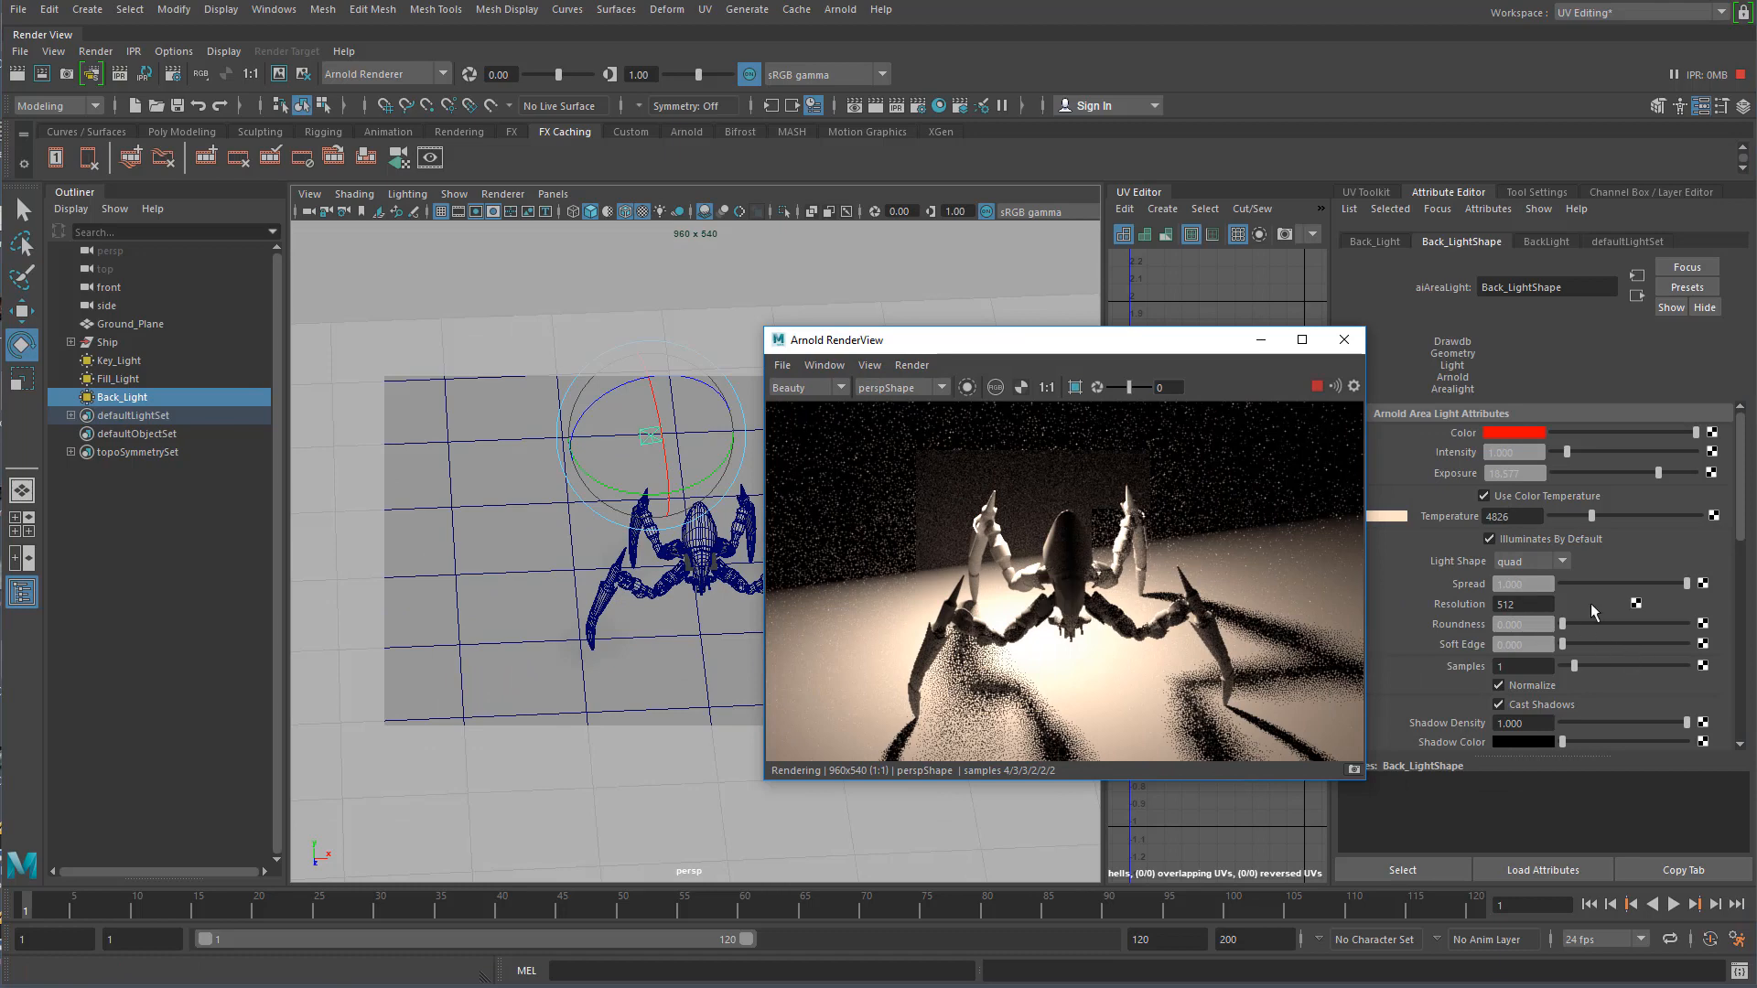
{"action": "left_click", "coordinate": [1541, 562]}
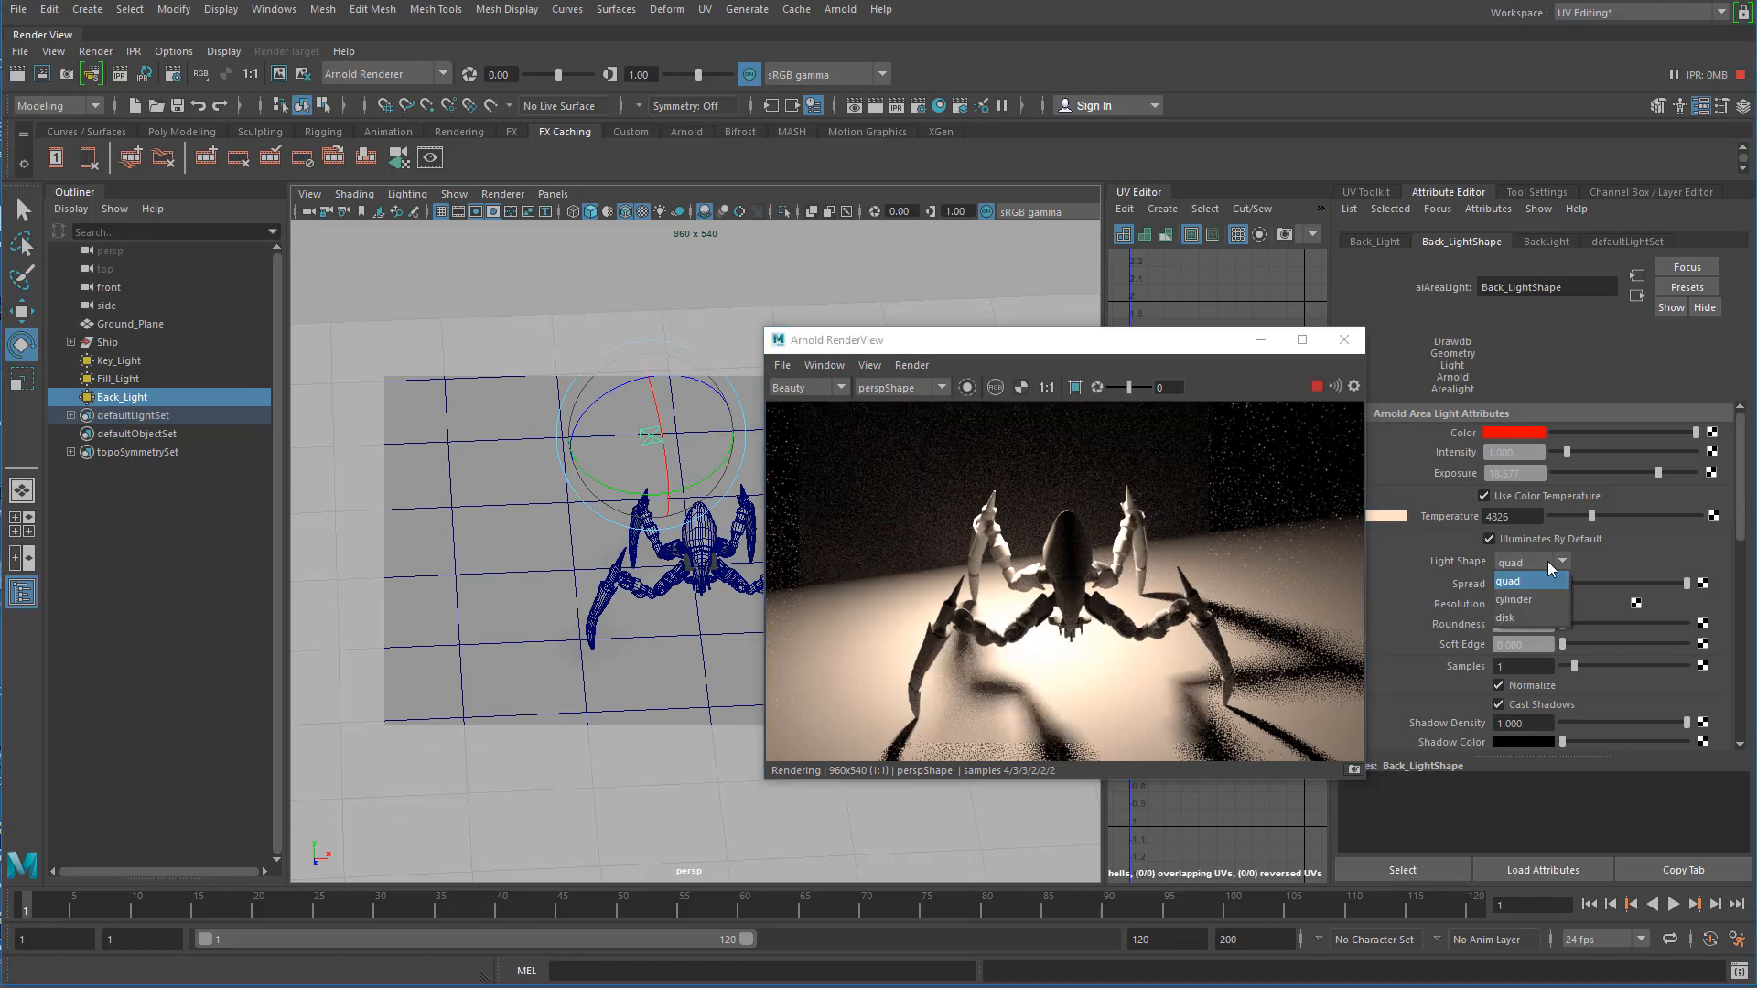
{"action": "left_click", "coordinate": [1528, 618]}
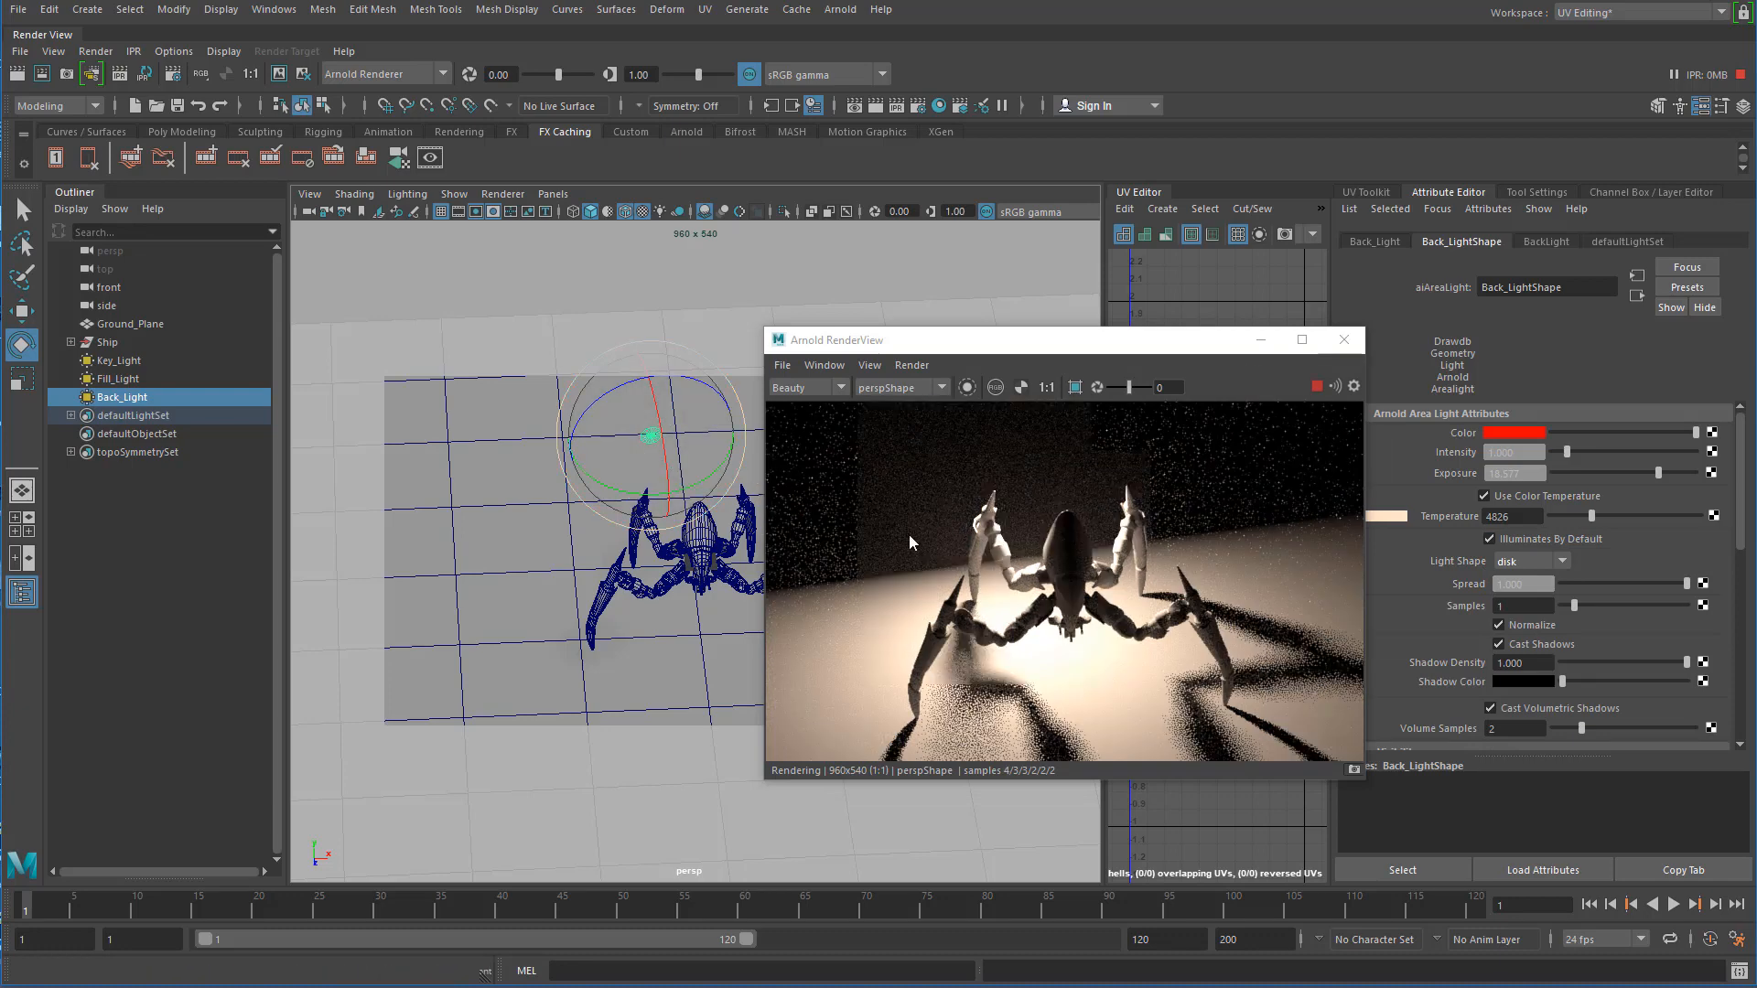
- Turn Back_Light slightly about its vertical axis behind the ship
{"action": "left_click_drag", "start_coordinate": [608, 421], "coordinate": [608, 485], "text": "alt"}
{"action": "scroll", "coordinate": [601, 396], "scroll_direction": "up", "scroll_amount": 6}
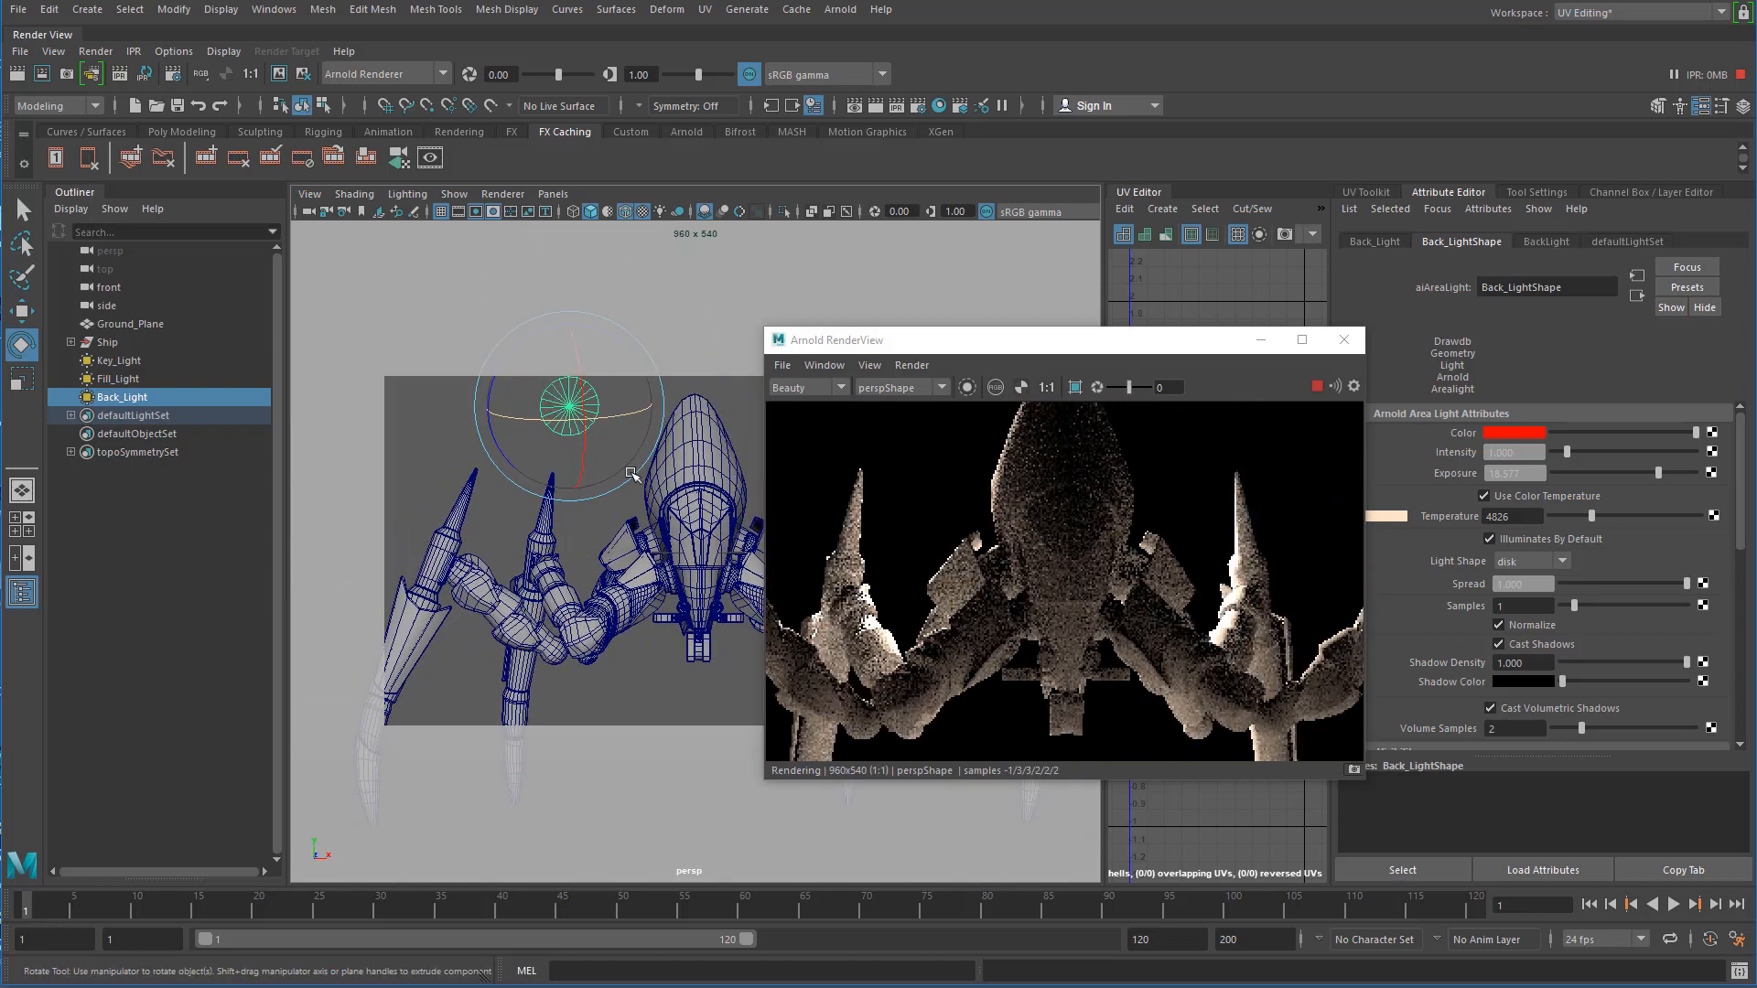
{"action": "left_click_drag", "start_coordinate": [613, 404], "coordinate": [607, 404]}
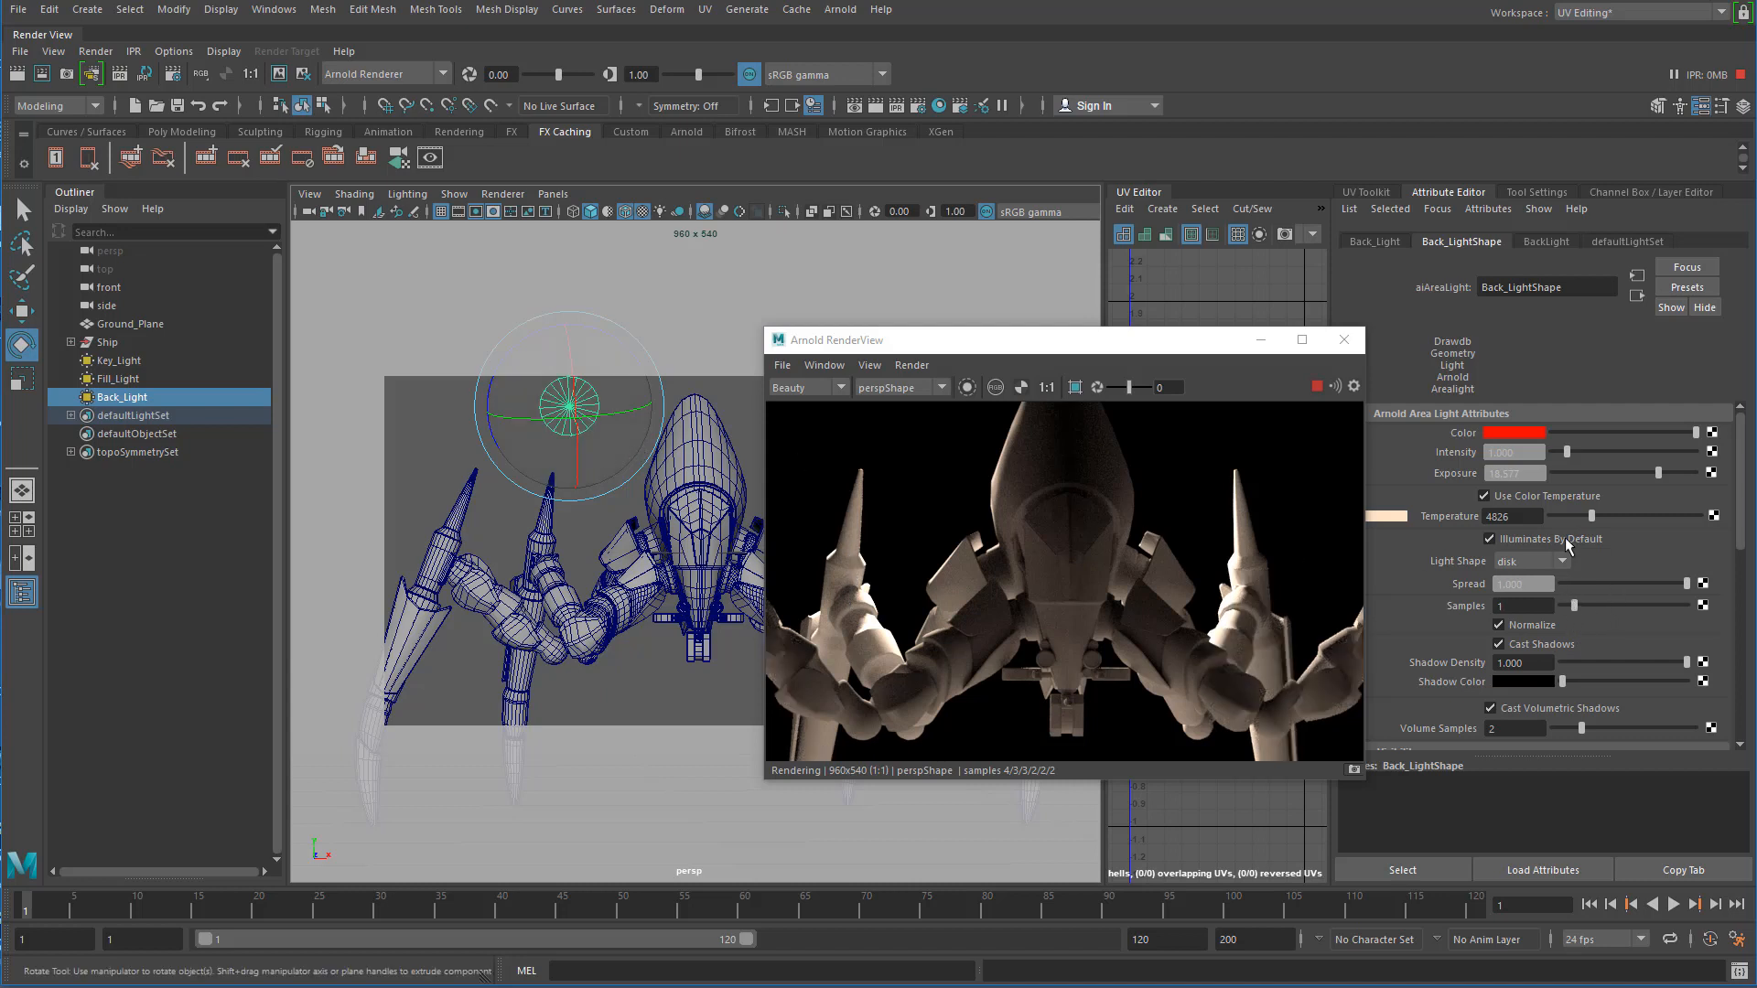
- Reduce Back_Light's diffuse visibility to 0.097 and raise its exposure slightly
{"action": "scroll", "coordinate": [1437, 579], "scroll_direction": "down", "scroll_amount": 2}
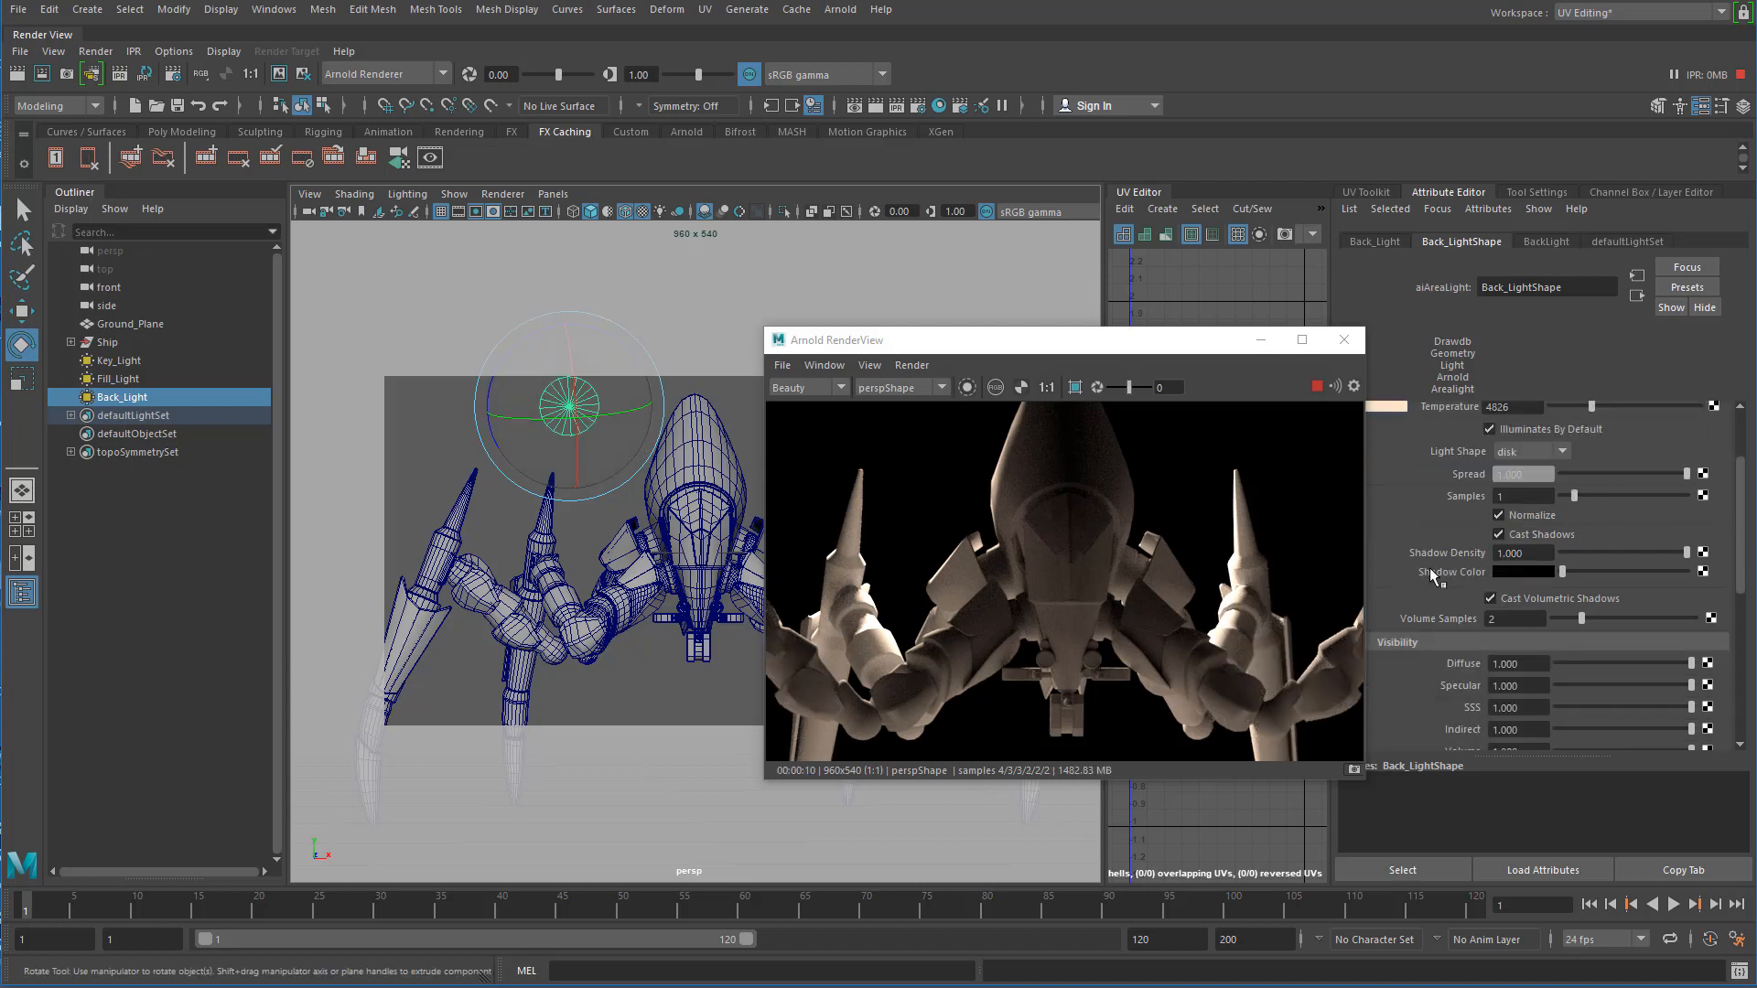
{"action": "scroll", "coordinate": [1430, 565], "scroll_direction": "down", "scroll_amount": 1}
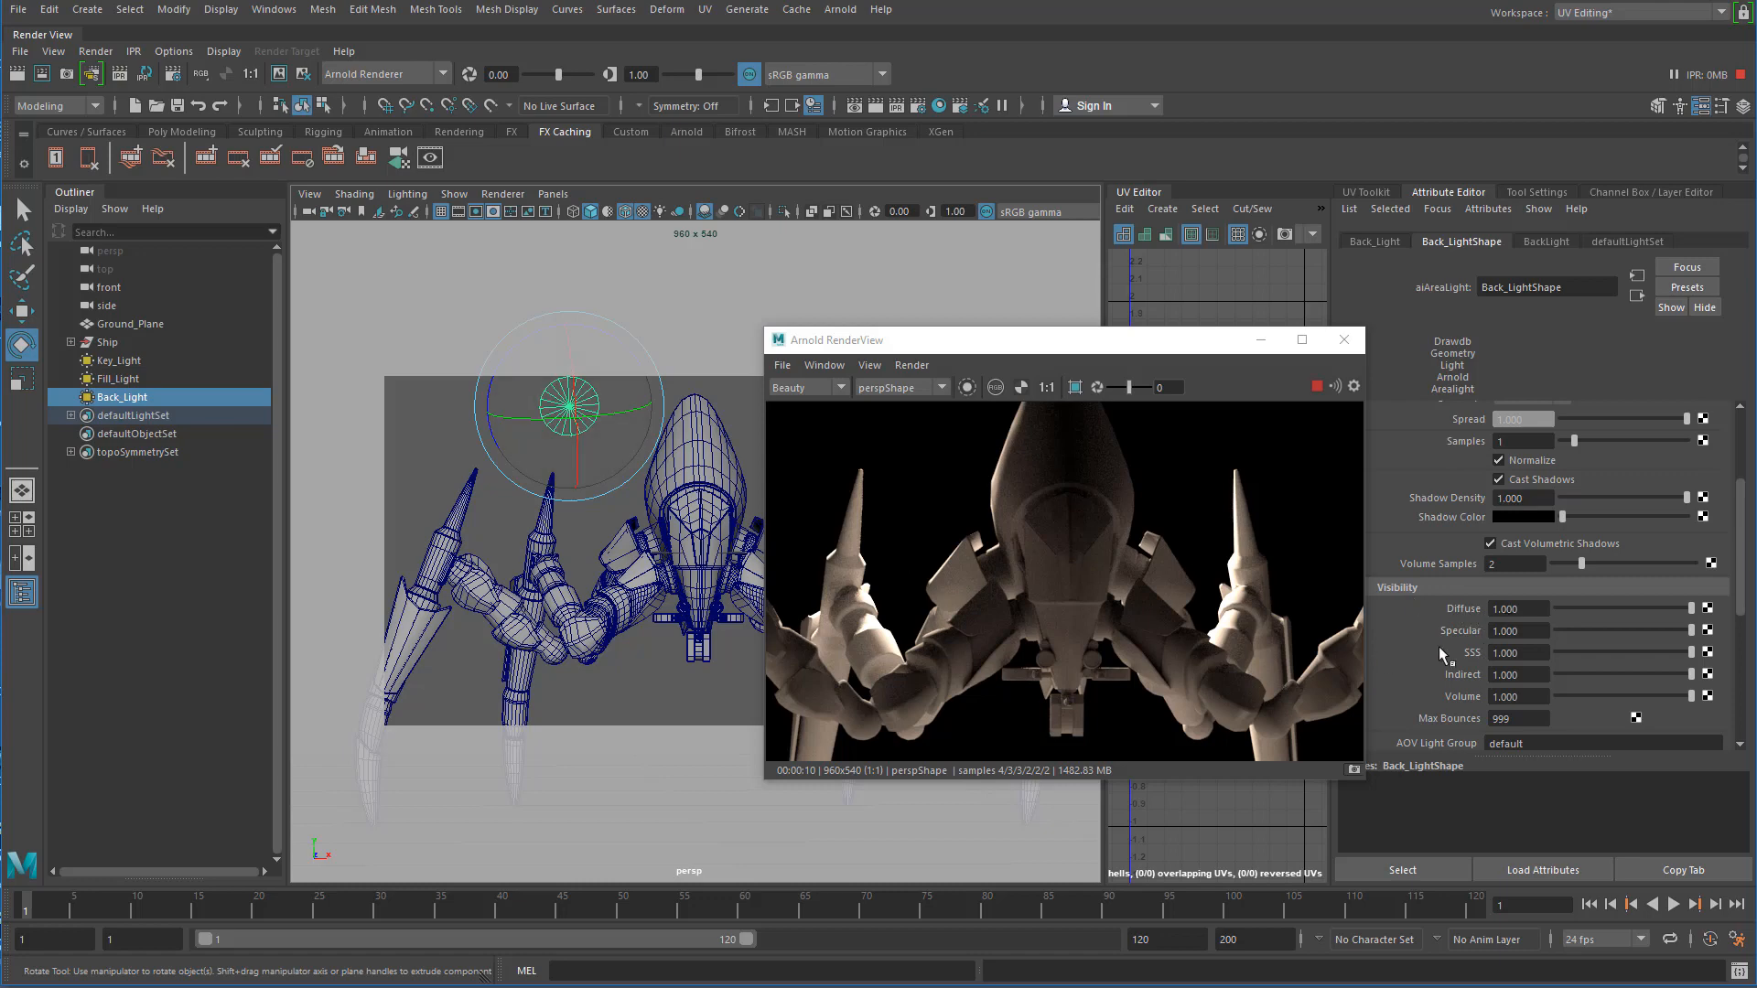
{"action": "left_click_drag", "start_coordinate": [1696, 613], "coordinate": [1567, 604]}
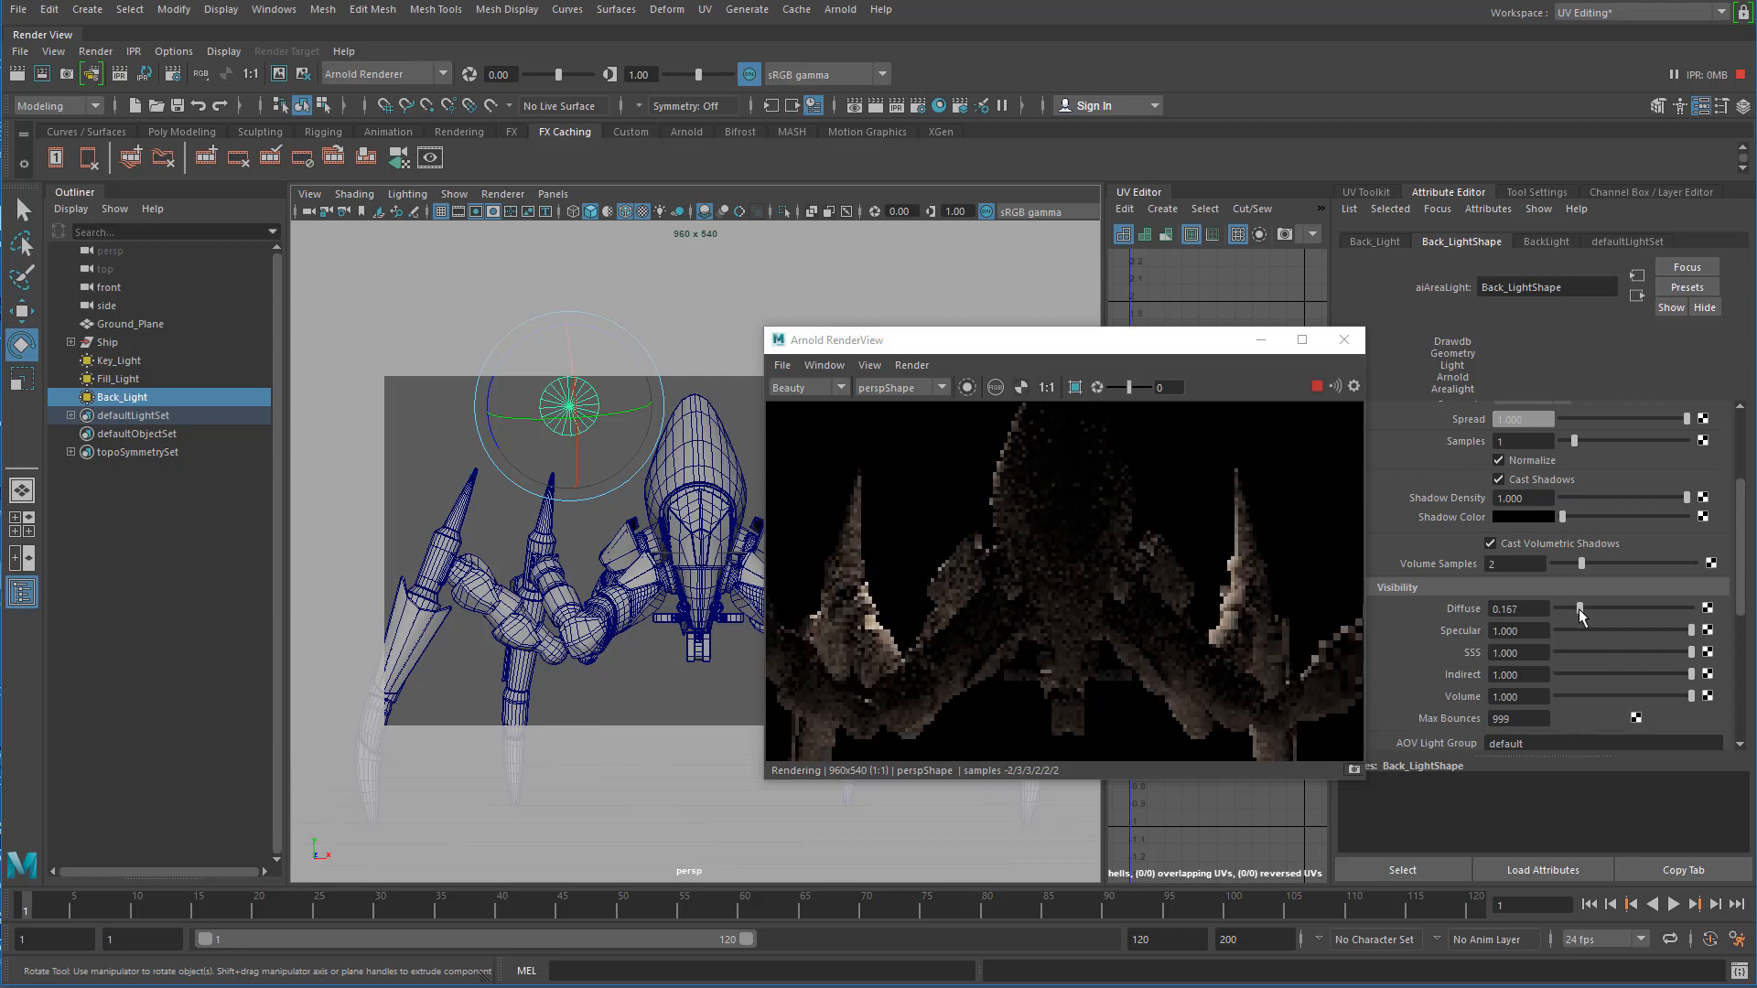
{"action": "left_click_drag", "start_coordinate": [1568, 613], "coordinate": [1571, 612]}
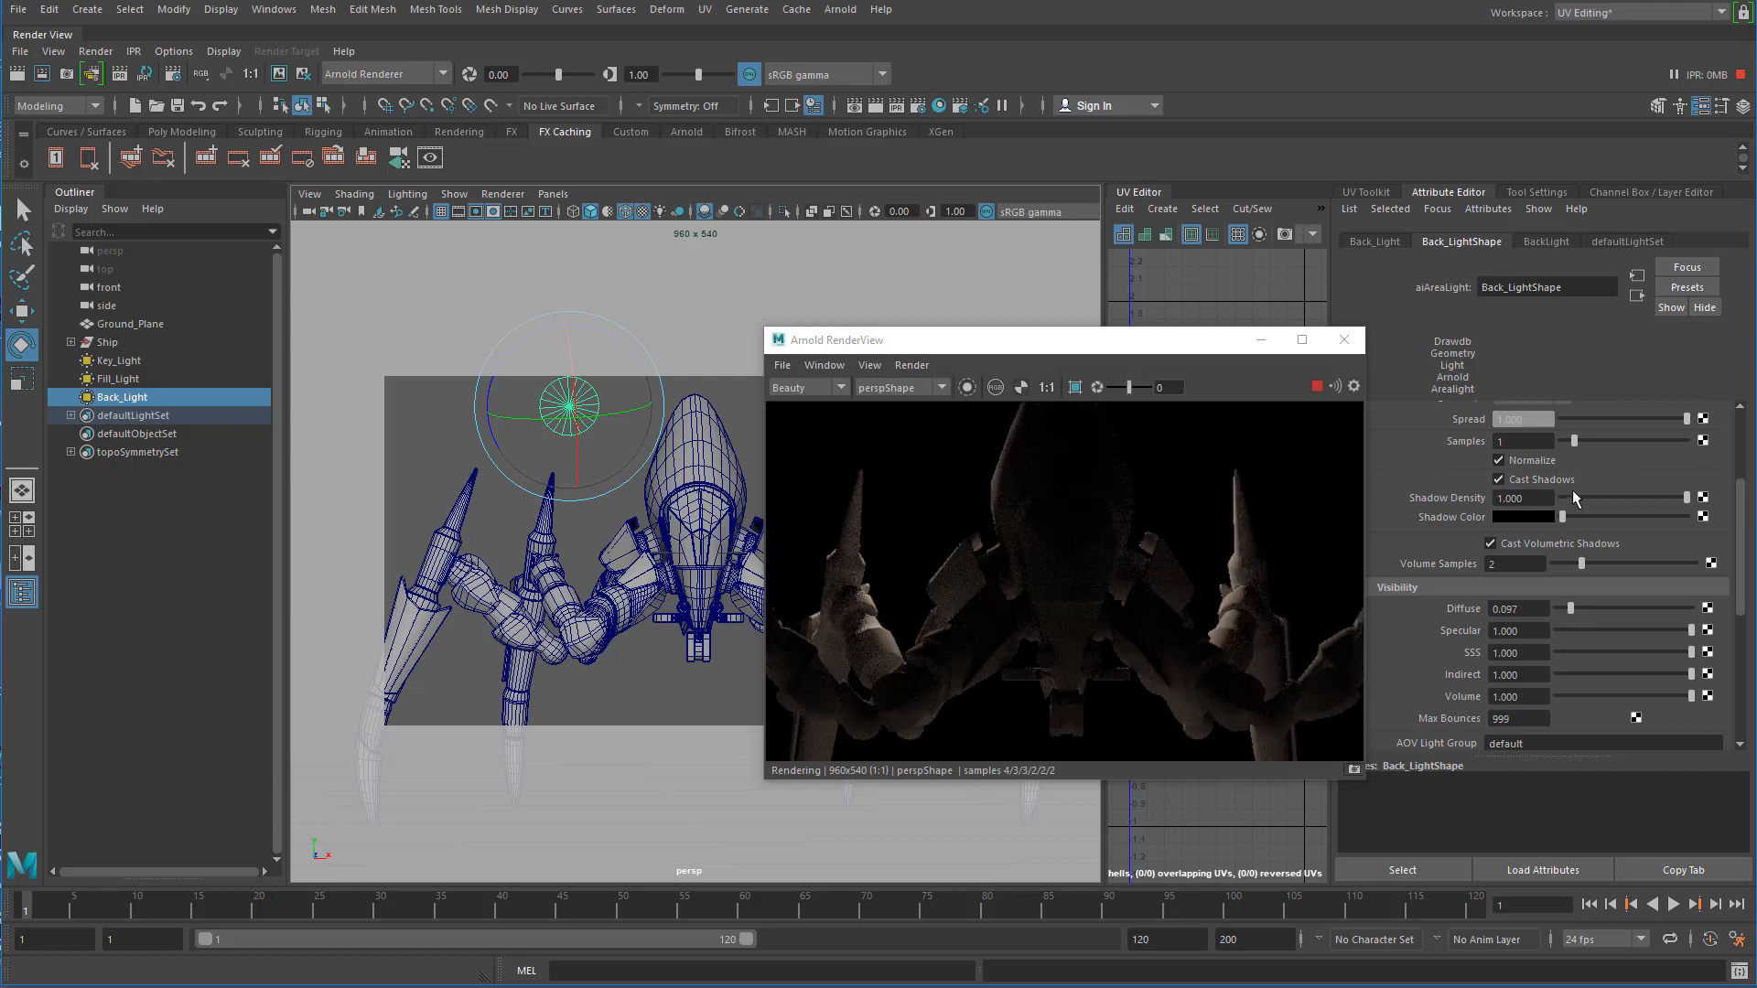
{"action": "scroll", "coordinate": [1577, 475], "scroll_direction": "up", "scroll_amount": 3}
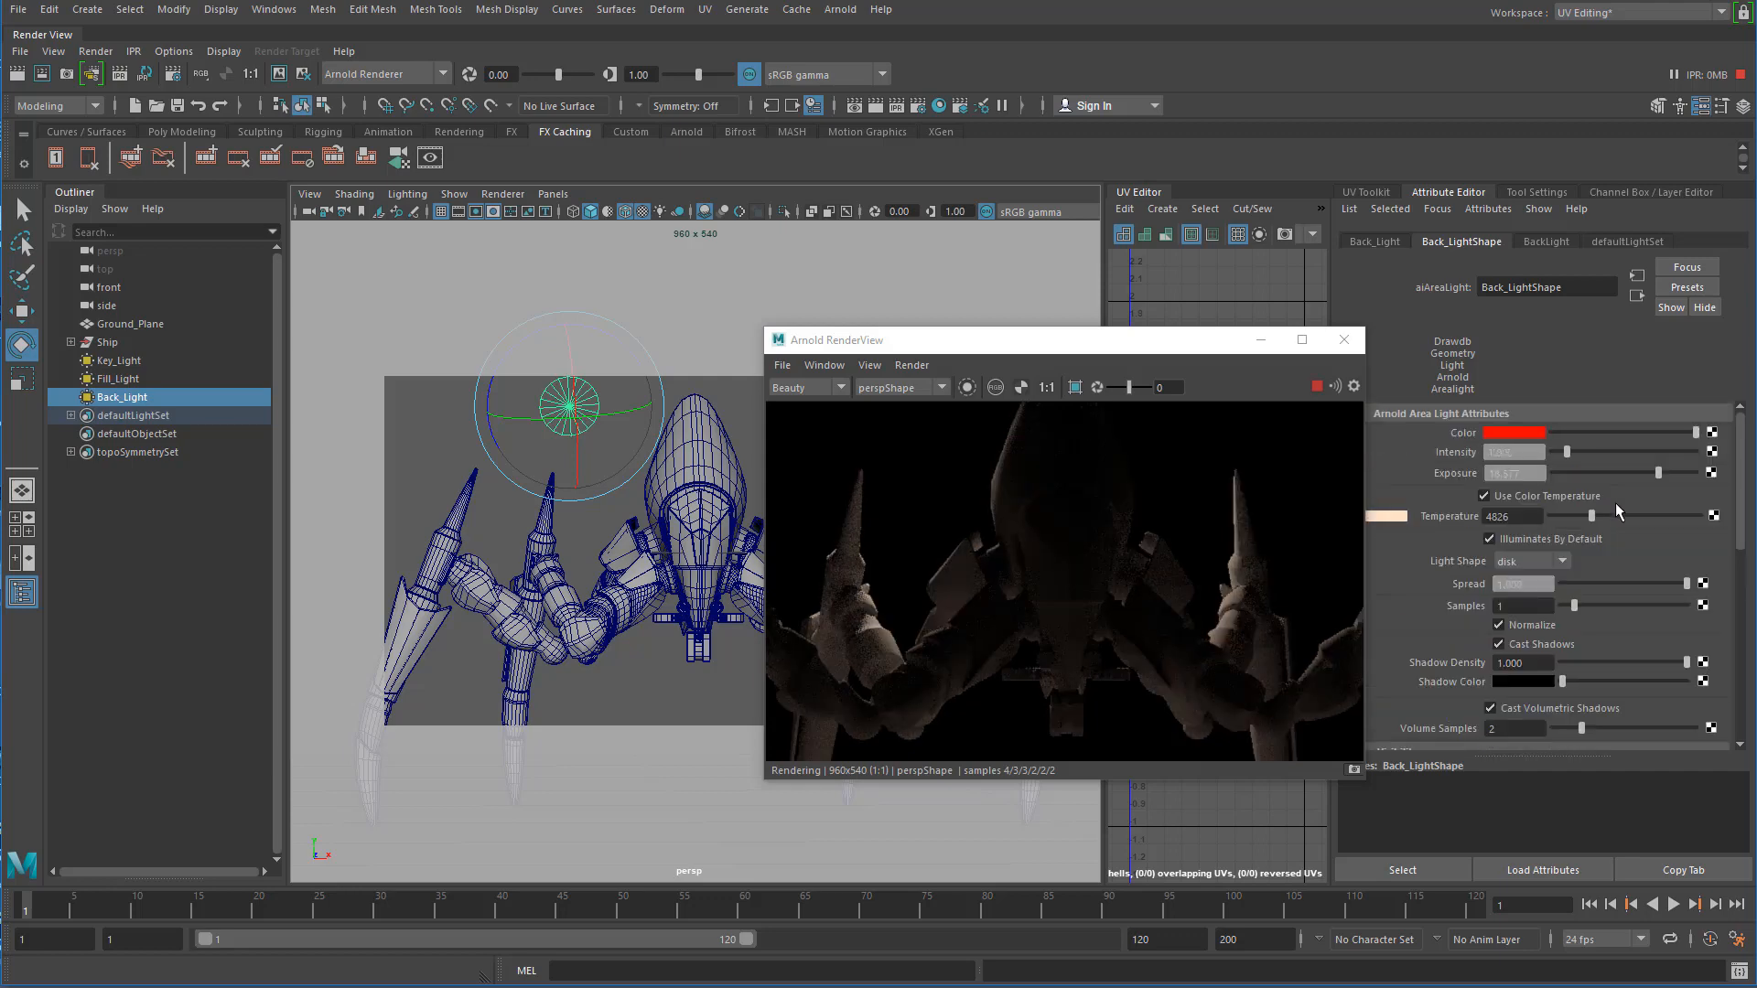
{"action": "left_click_drag", "start_coordinate": [1658, 476], "coordinate": [1665, 471]}
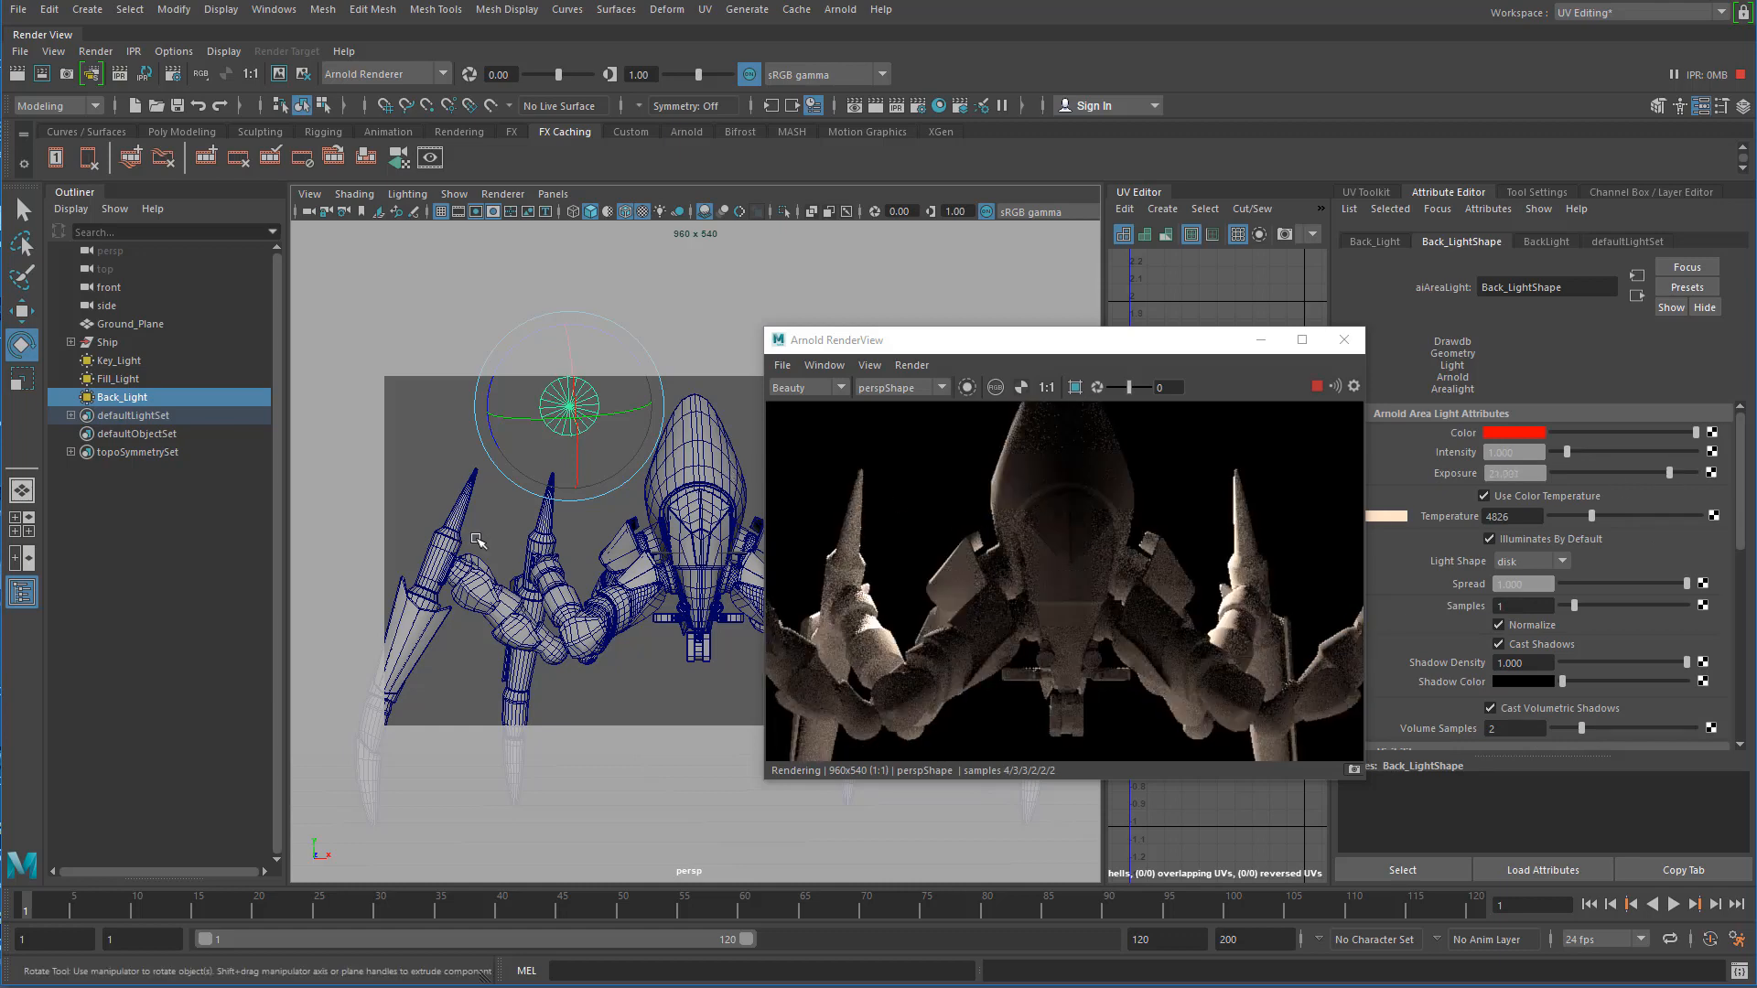
- Make the Fill and Key display layers visible alongside the BackLight layer
{"action": "left_click", "coordinate": [1741, 108]}
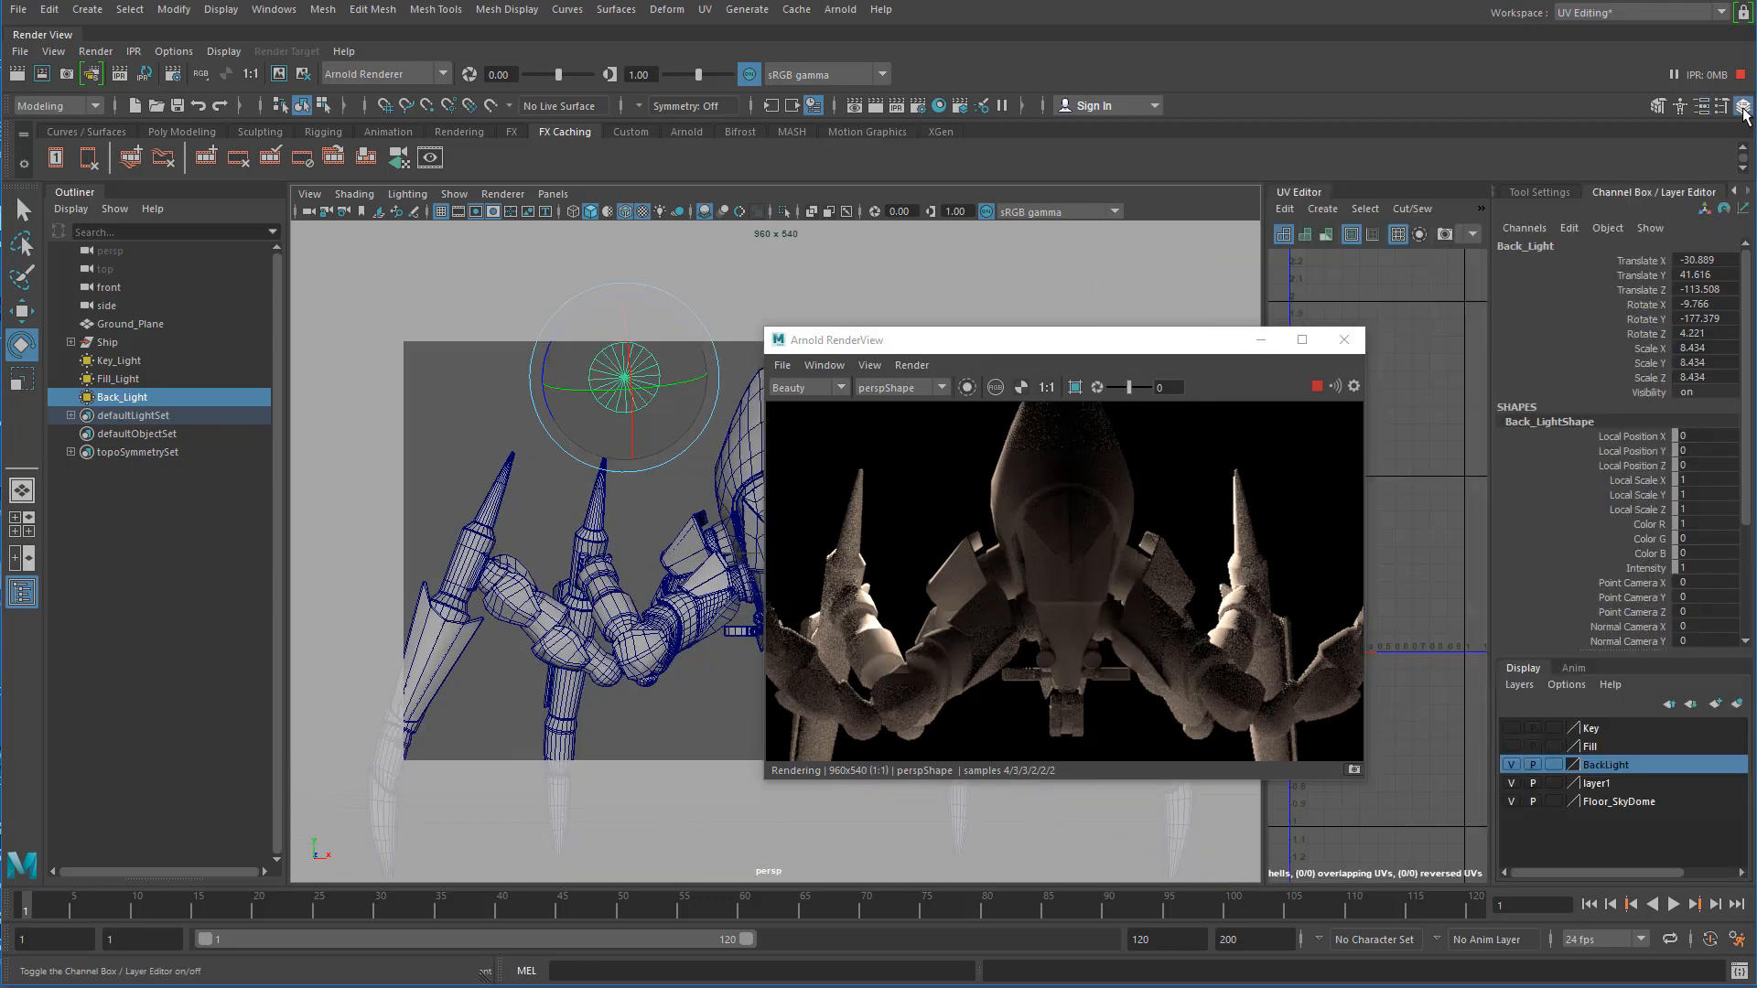
{"action": "left_click", "coordinate": [1512, 745]}
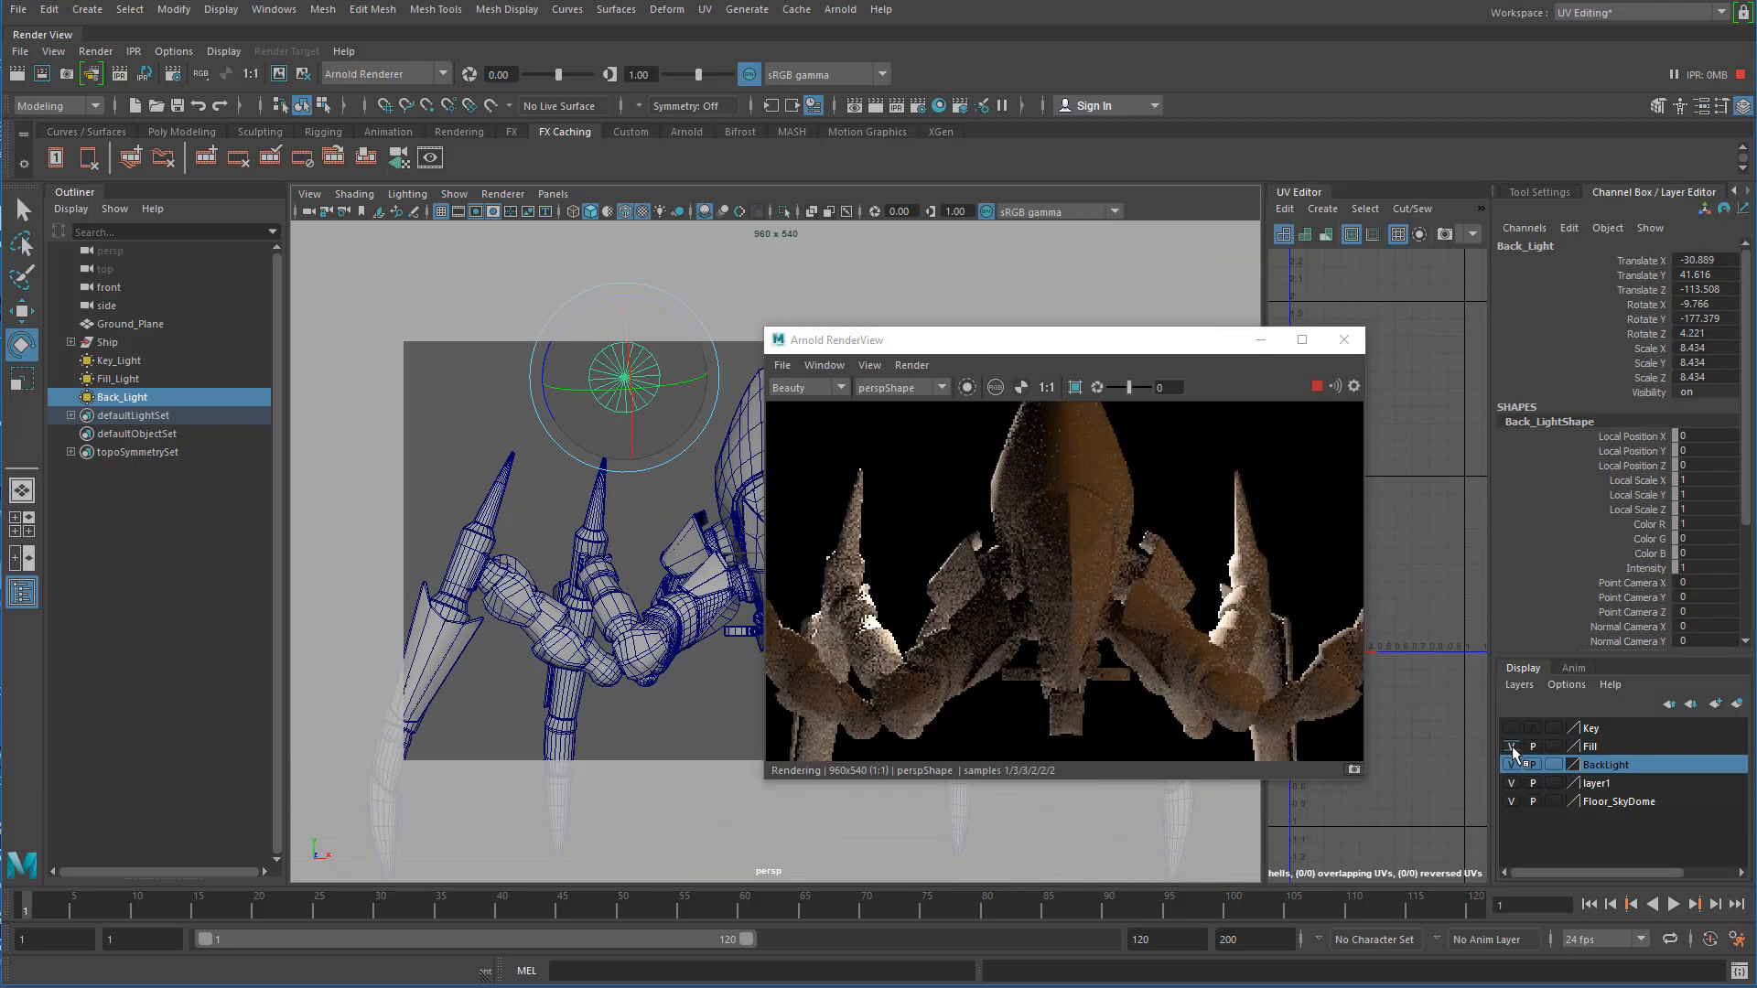
{"action": "left_click", "coordinate": [1512, 728]}
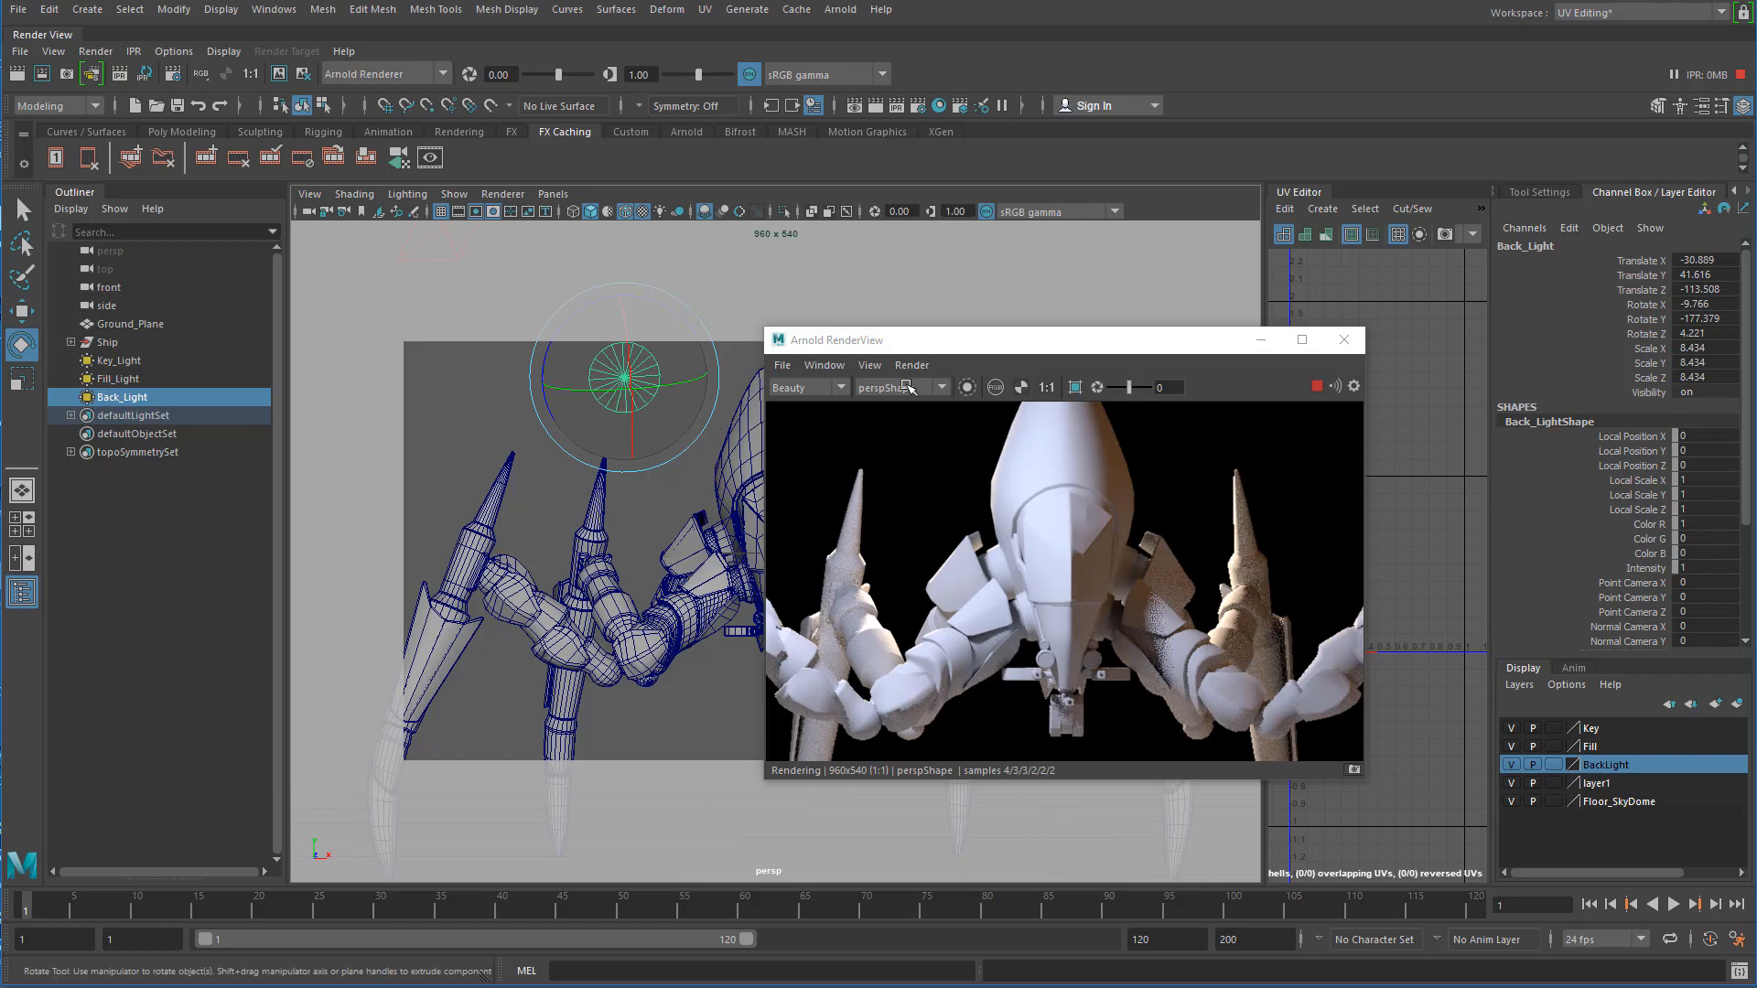
- Examine the combined key, fill and back lighting on the whole ship from several front angles in the live render
{"action": "left_click_drag", "start_coordinate": [915, 341], "coordinate": [1131, 358]}
{"action": "left_click_drag", "start_coordinate": [795, 572], "coordinate": [719, 596], "text": "alt"}
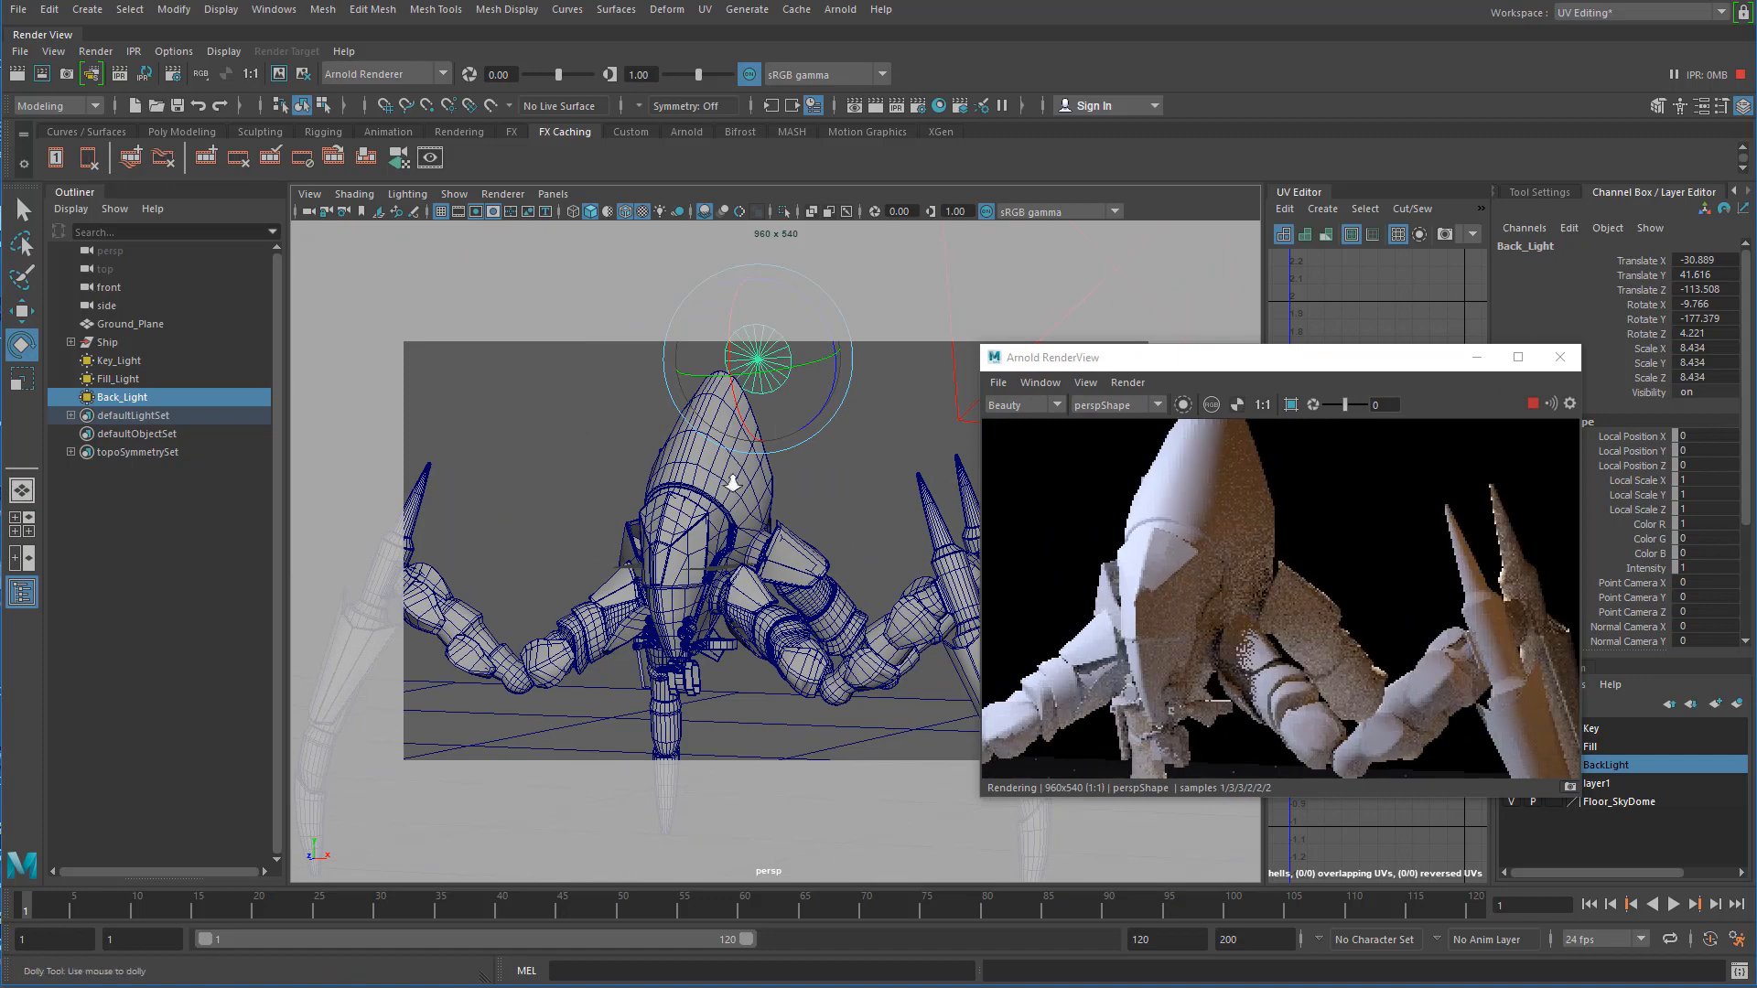
{"action": "right_click_drag", "start_coordinate": [733, 552], "coordinate": [691, 573], "text": "alt"}
{"action": "left_click_drag", "start_coordinate": [691, 574], "coordinate": [716, 556], "text": "alt"}
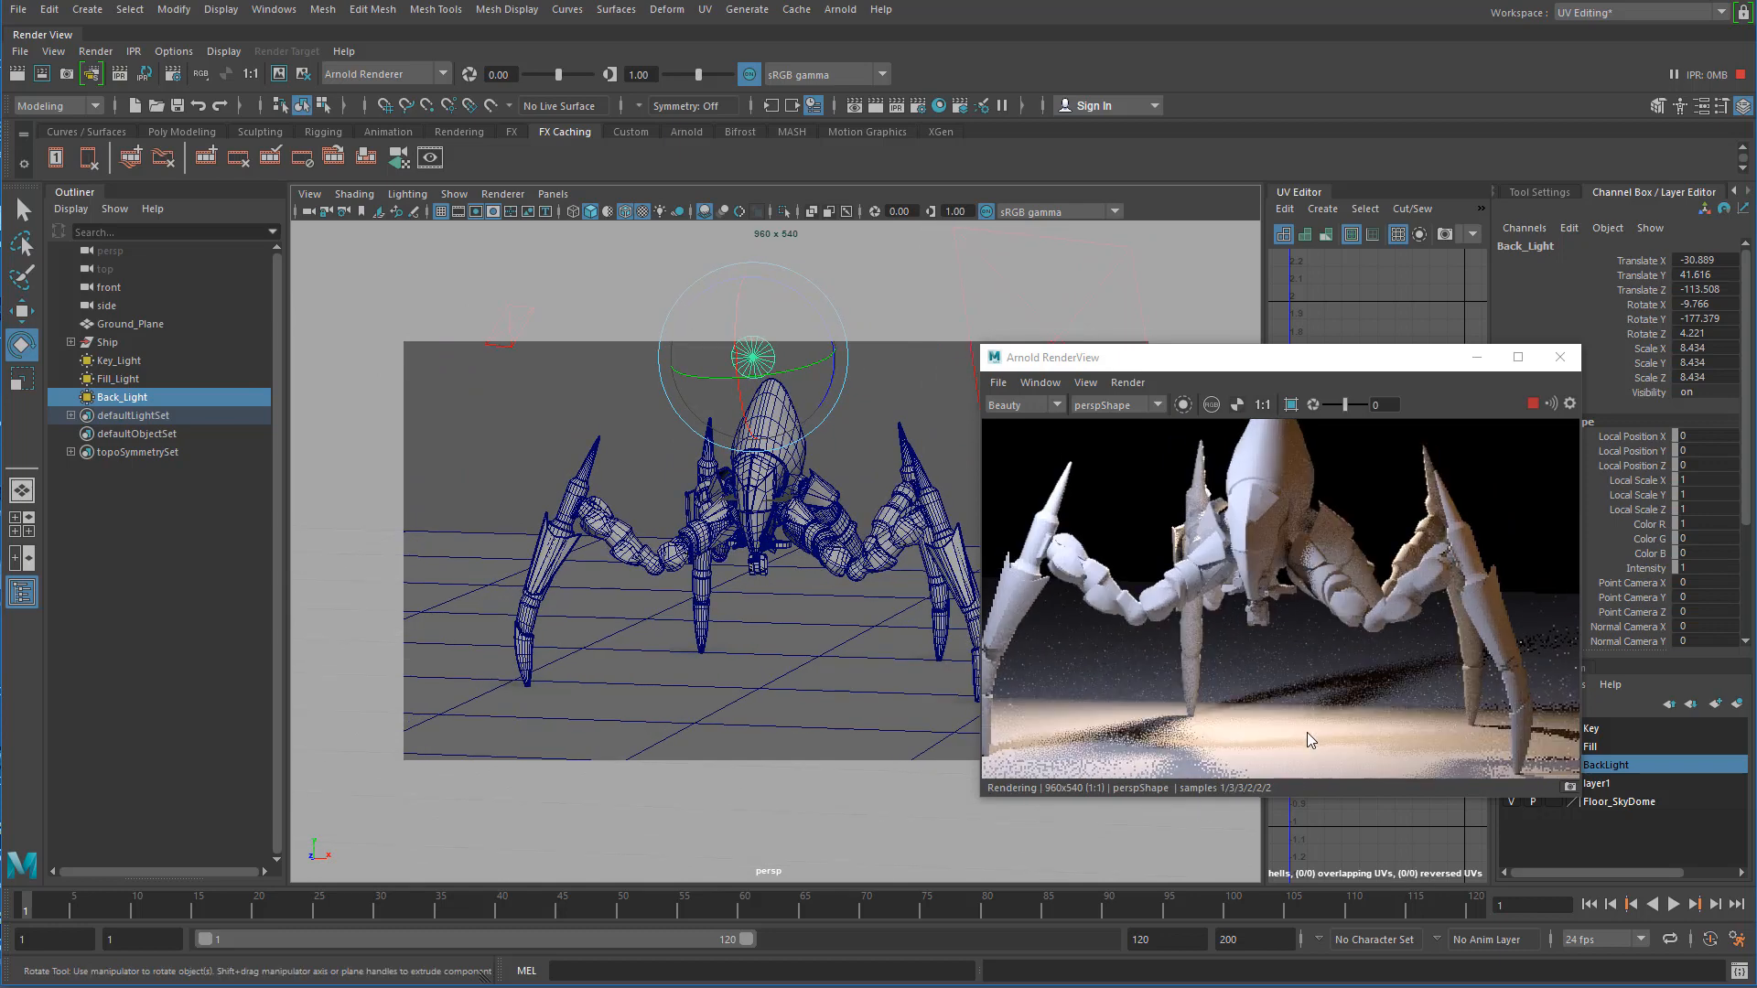
{"action": "left_click_drag", "start_coordinate": [819, 639], "coordinate": [831, 607], "text": "alt"}
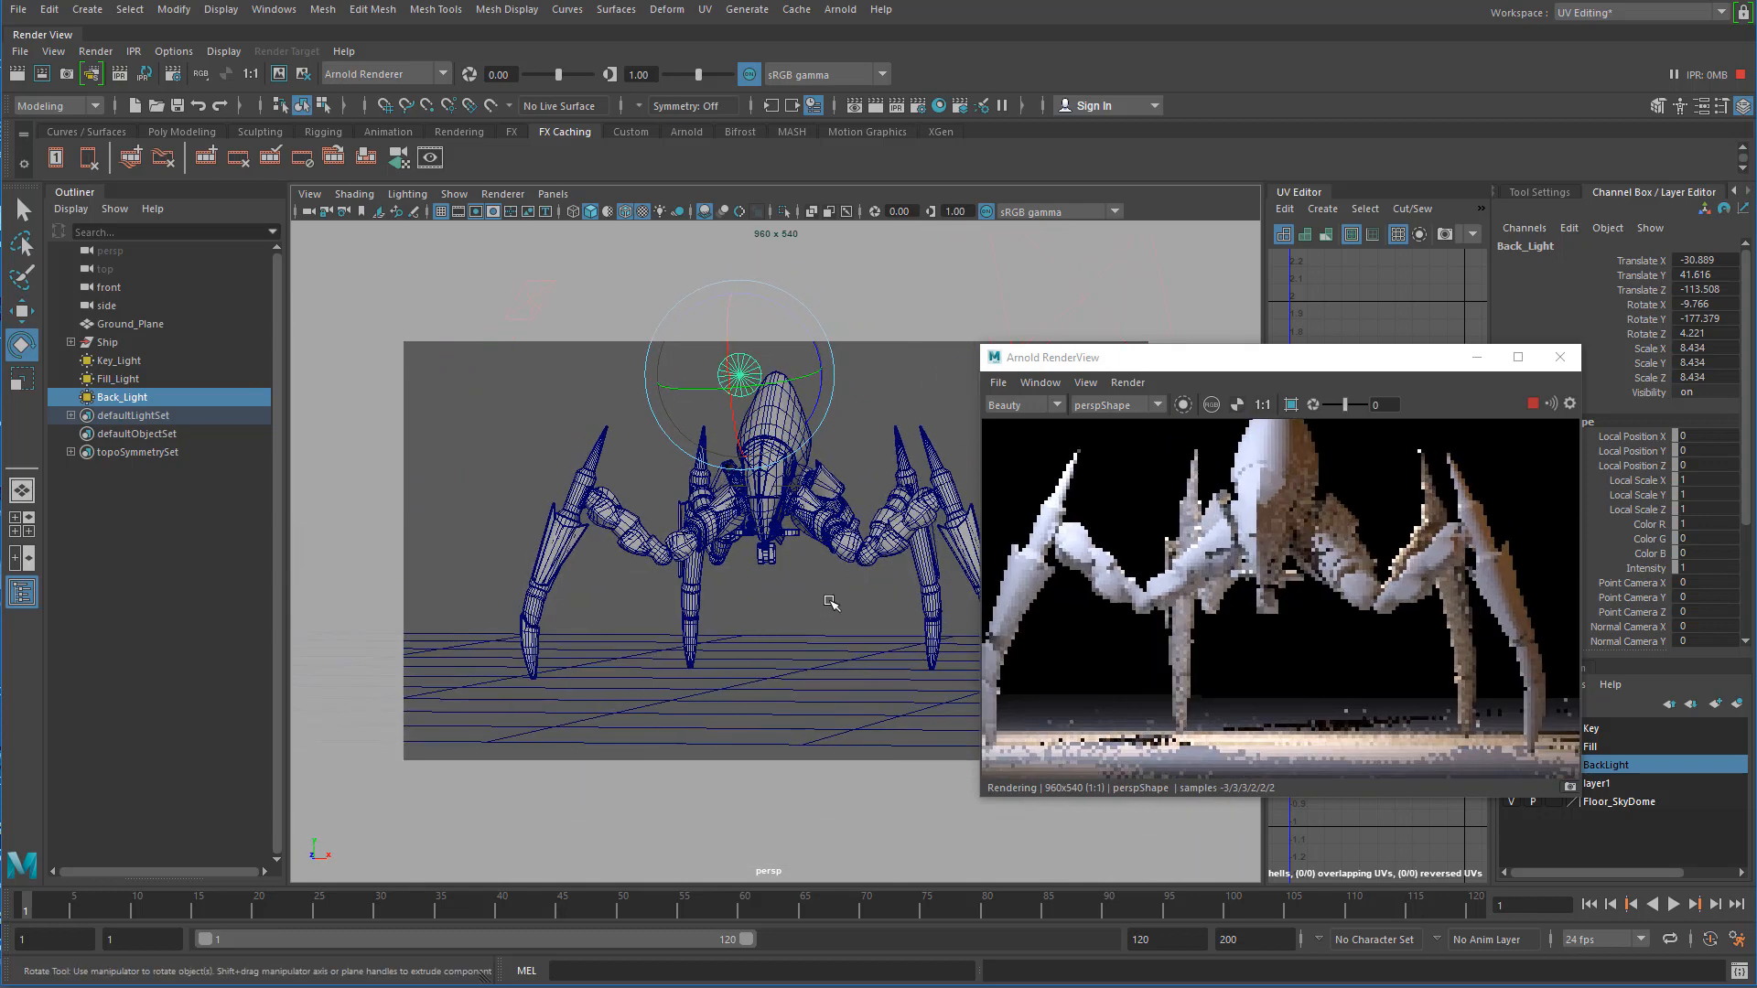
{"action": "middle_click_drag", "start_coordinate": [828, 597], "coordinate": [828, 614], "text": "alt"}
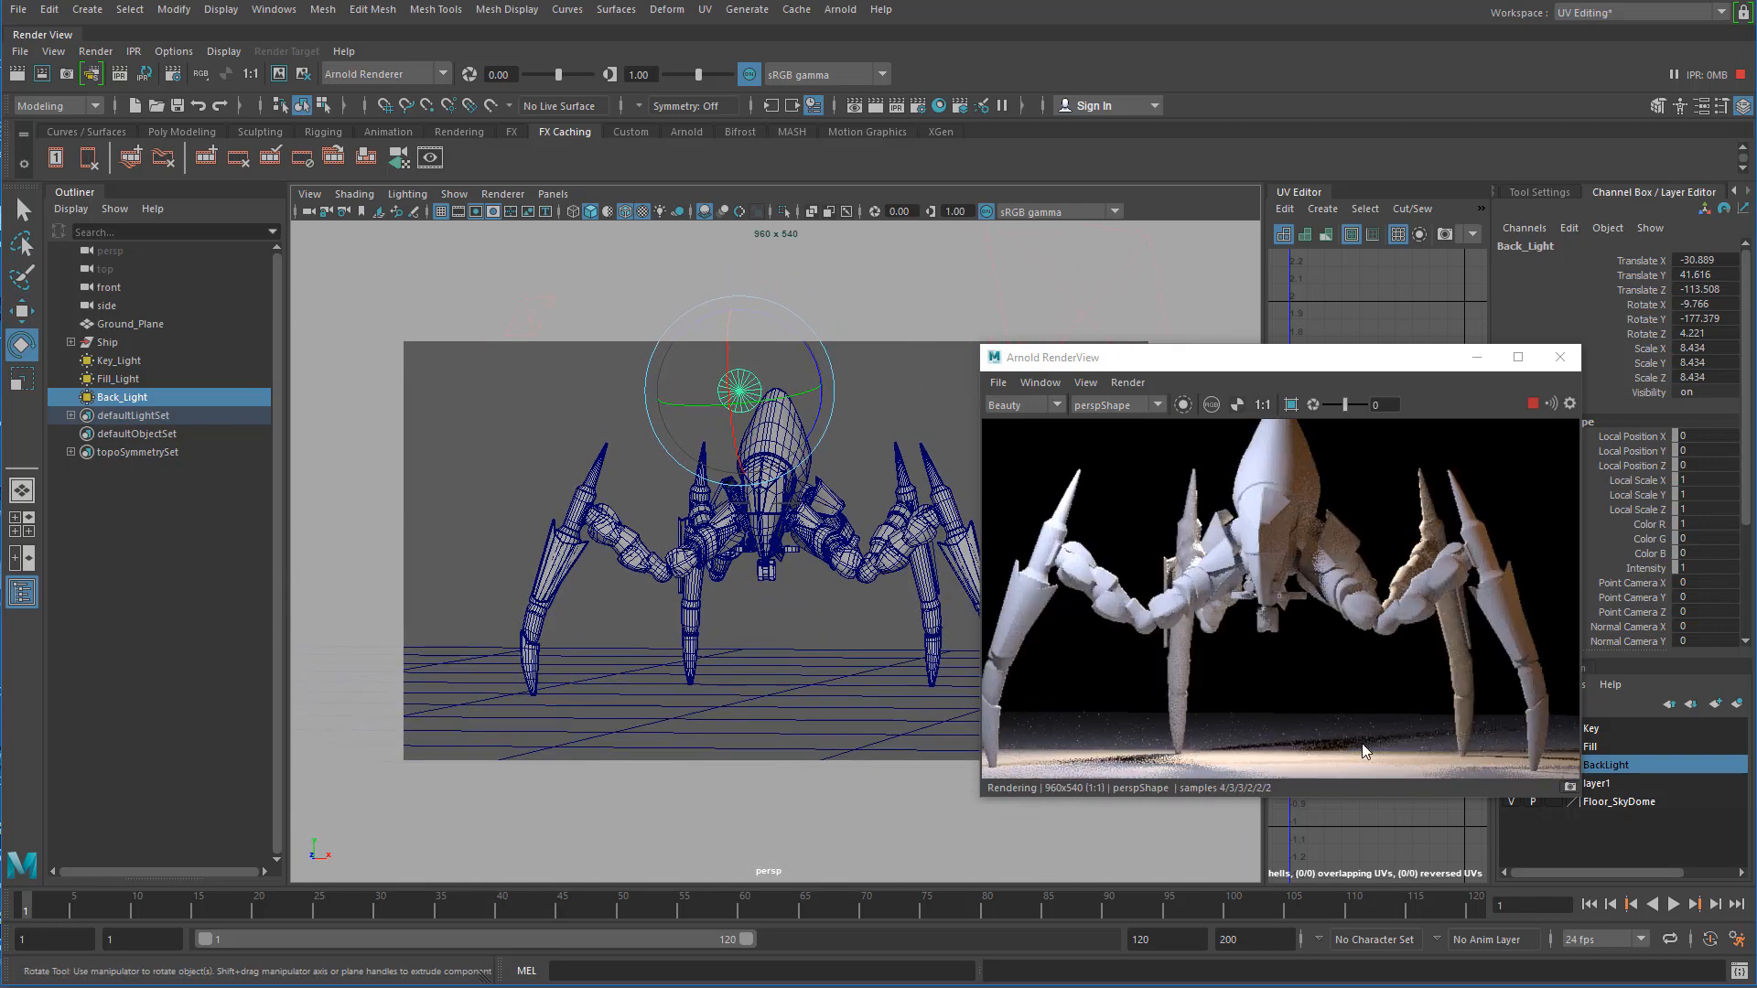
{"action": "right_click_drag", "start_coordinate": [880, 639], "coordinate": [870, 608], "text": "alt"}
{"action": "middle_click_drag", "start_coordinate": [859, 612], "coordinate": [859, 618], "text": "alt"}
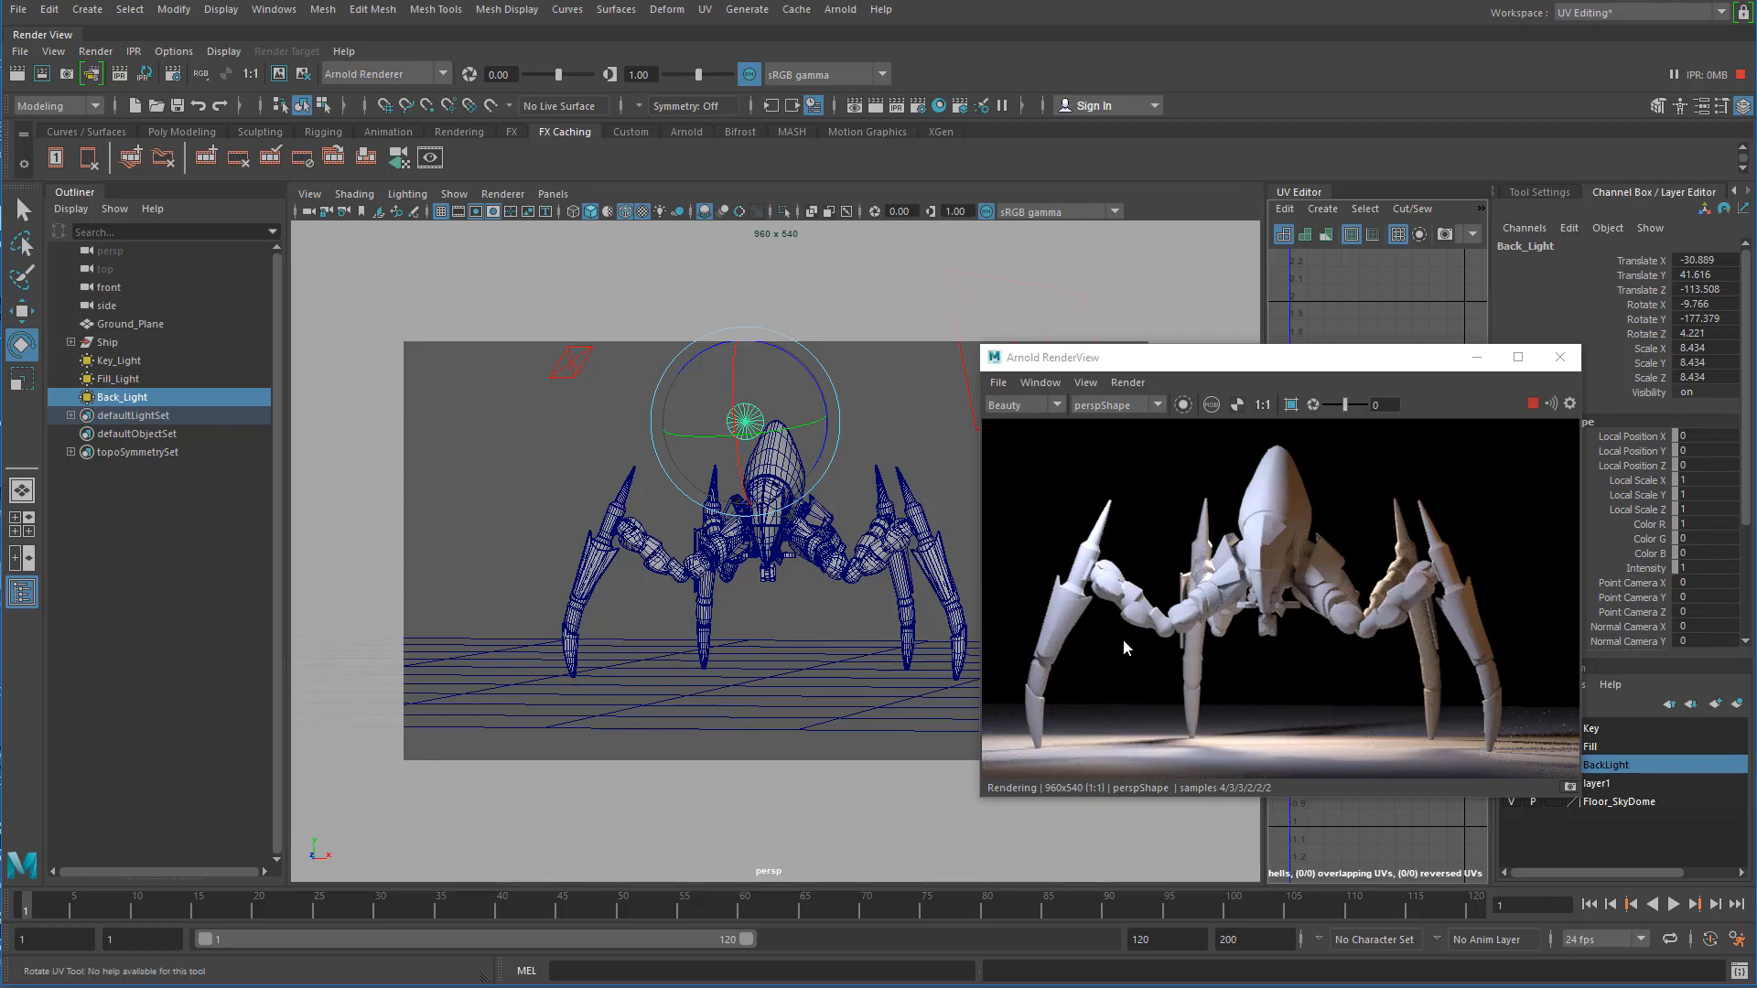
{"action": "right_click_drag", "start_coordinate": [865, 628], "coordinate": [803, 607], "text": "alt"}
{"action": "left_click_drag", "start_coordinate": [803, 606], "coordinate": [803, 619], "text": "alt"}
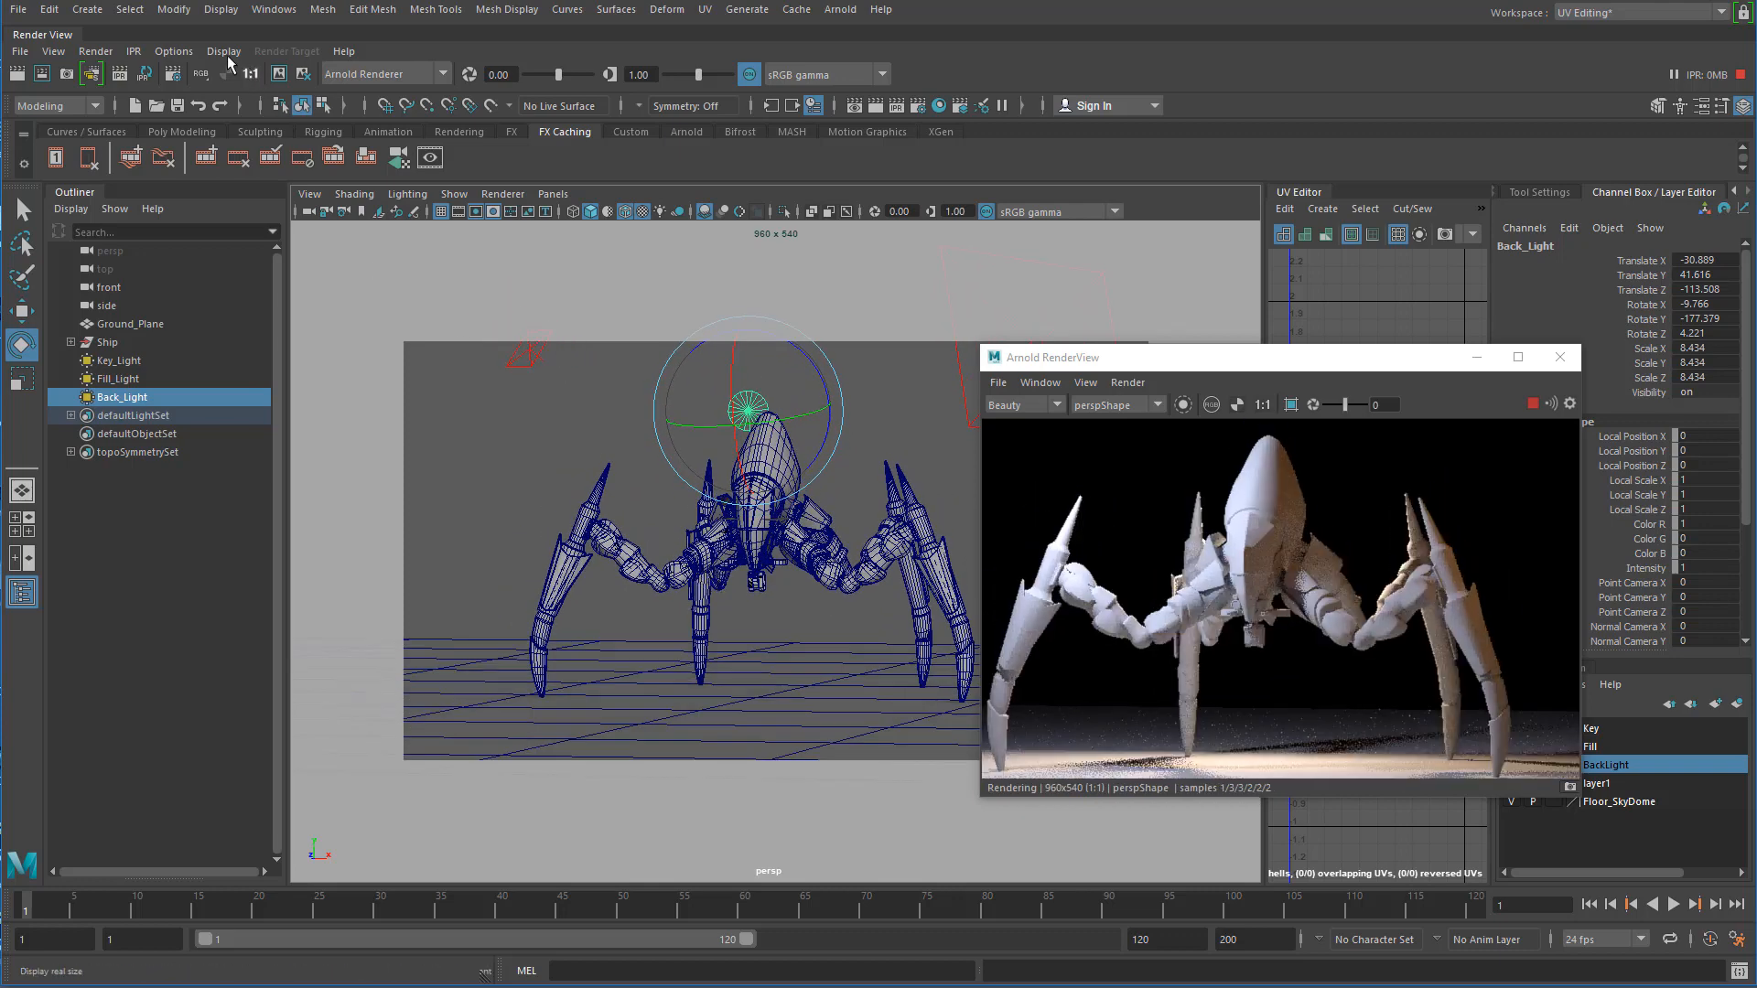
- Create a polygon plane and scale it uniformly to about 342
{"action": "left_click", "coordinate": [87, 10]}
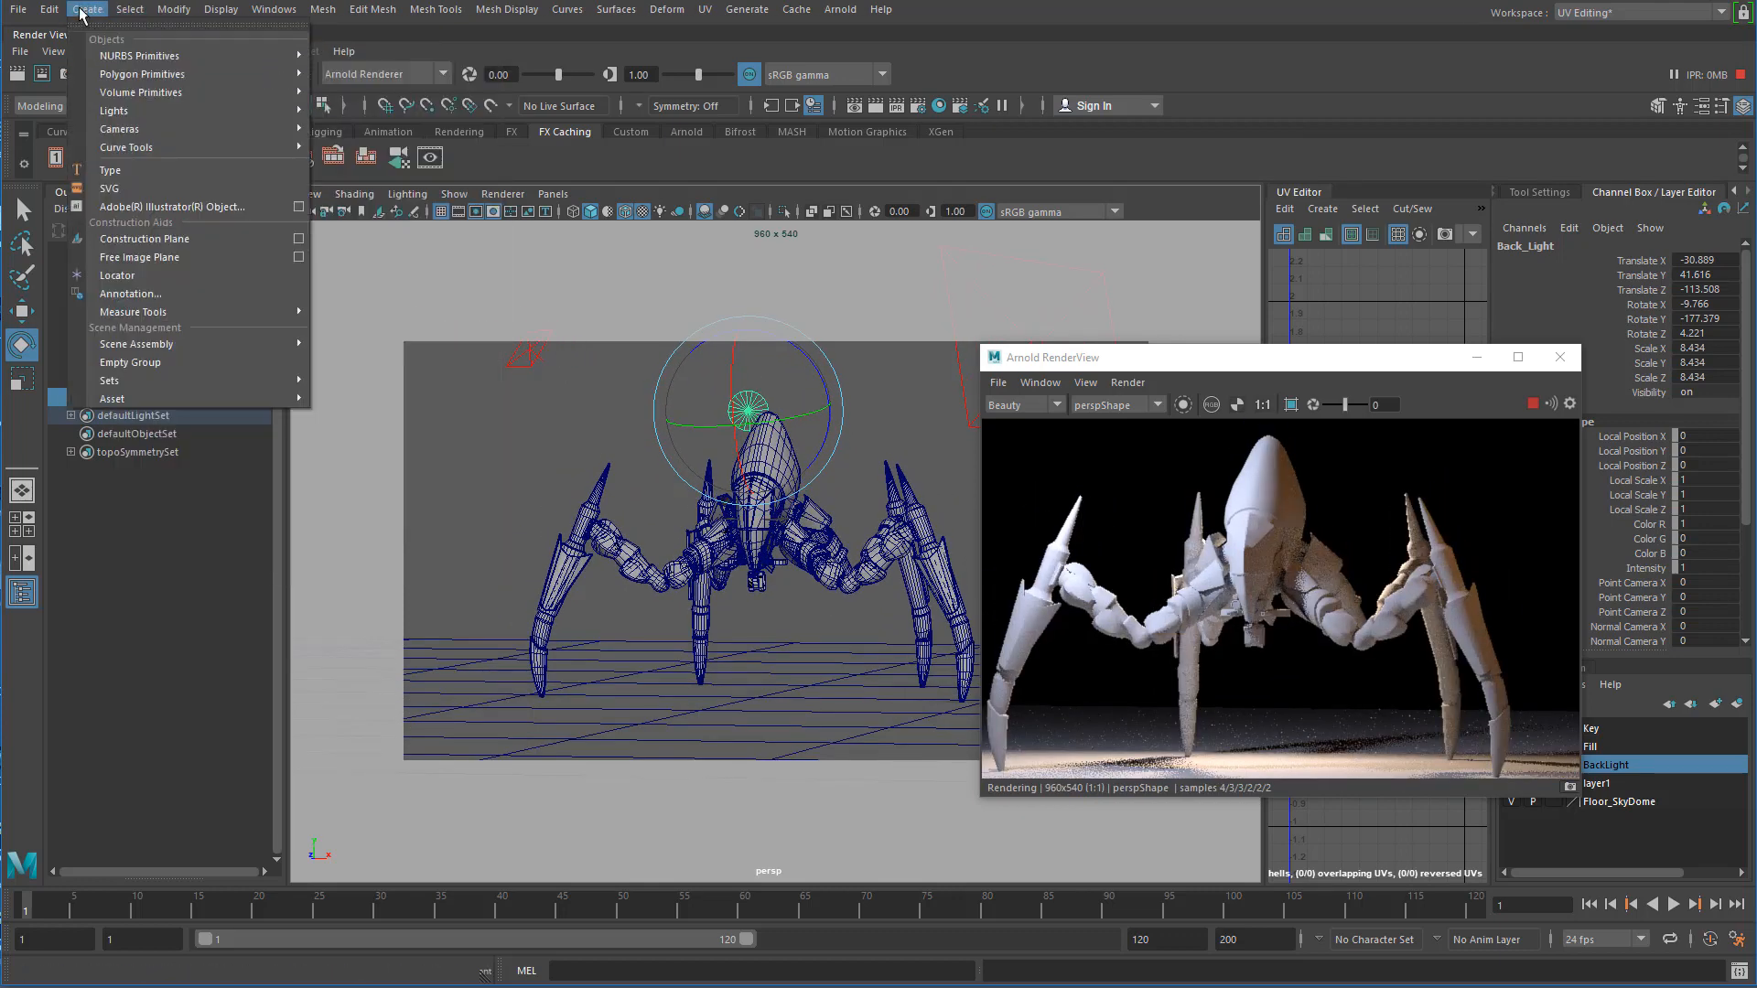
{"action": "mouse_move", "coordinate": [195, 72]}
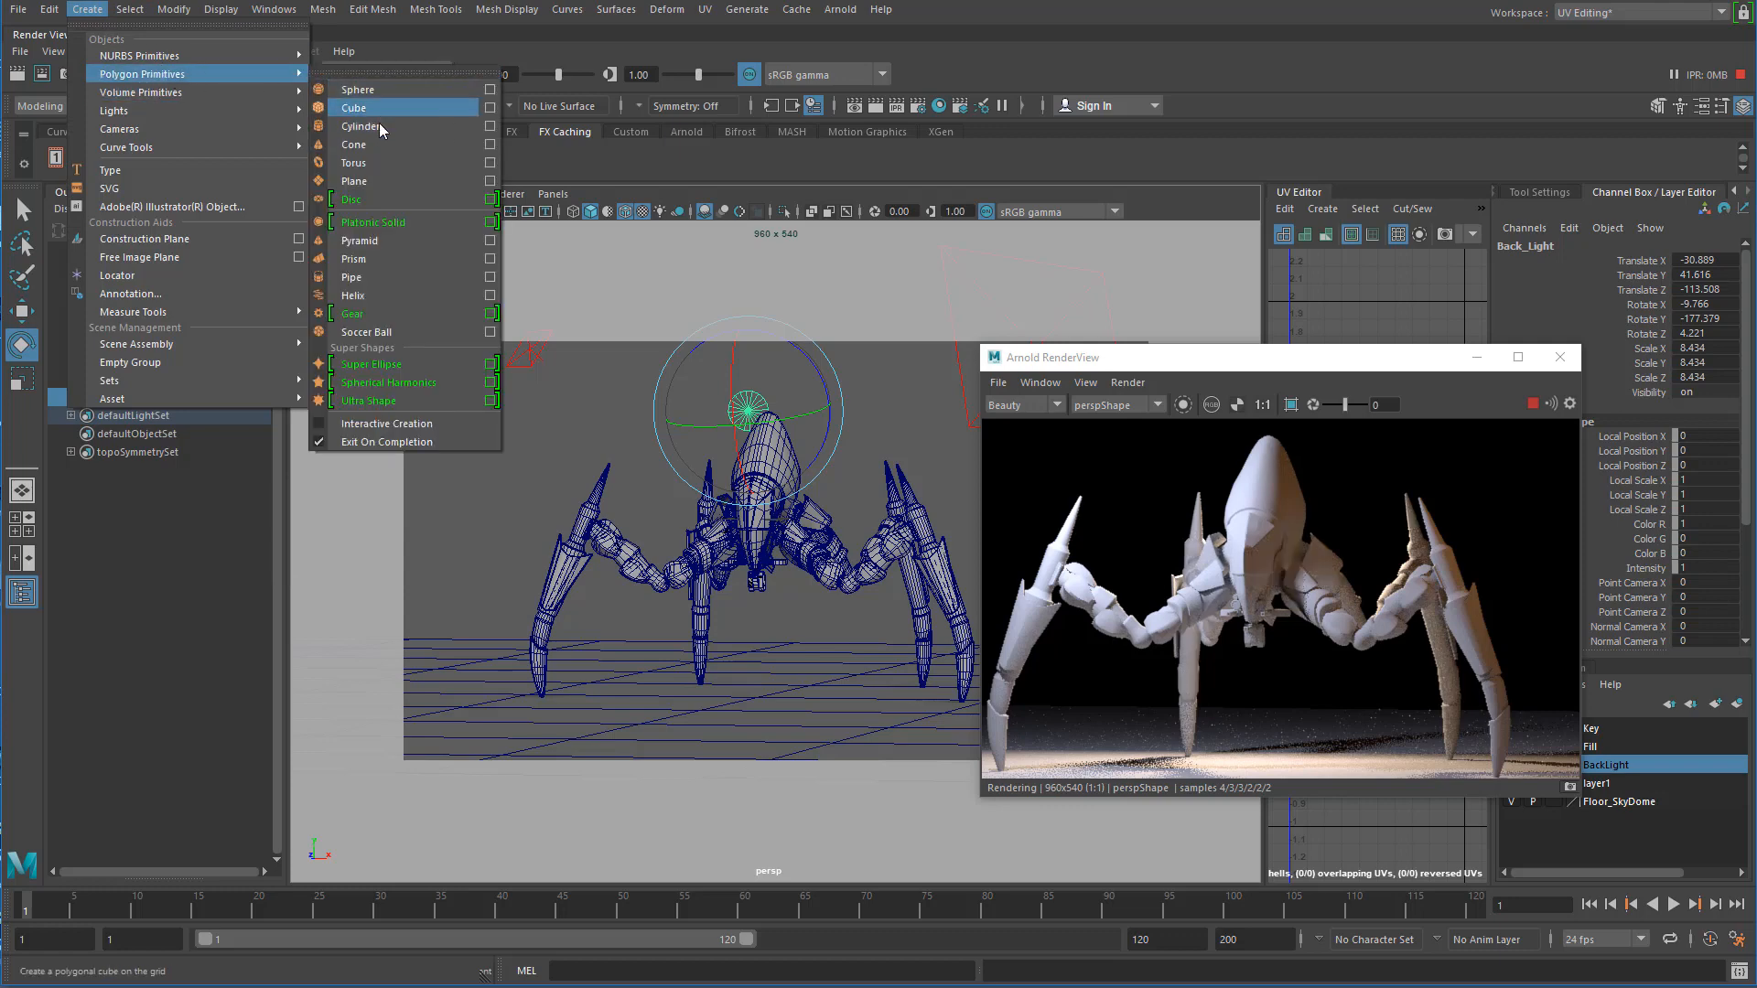
{"action": "left_click", "coordinate": [397, 178]}
{"action": "key", "text": "r"}
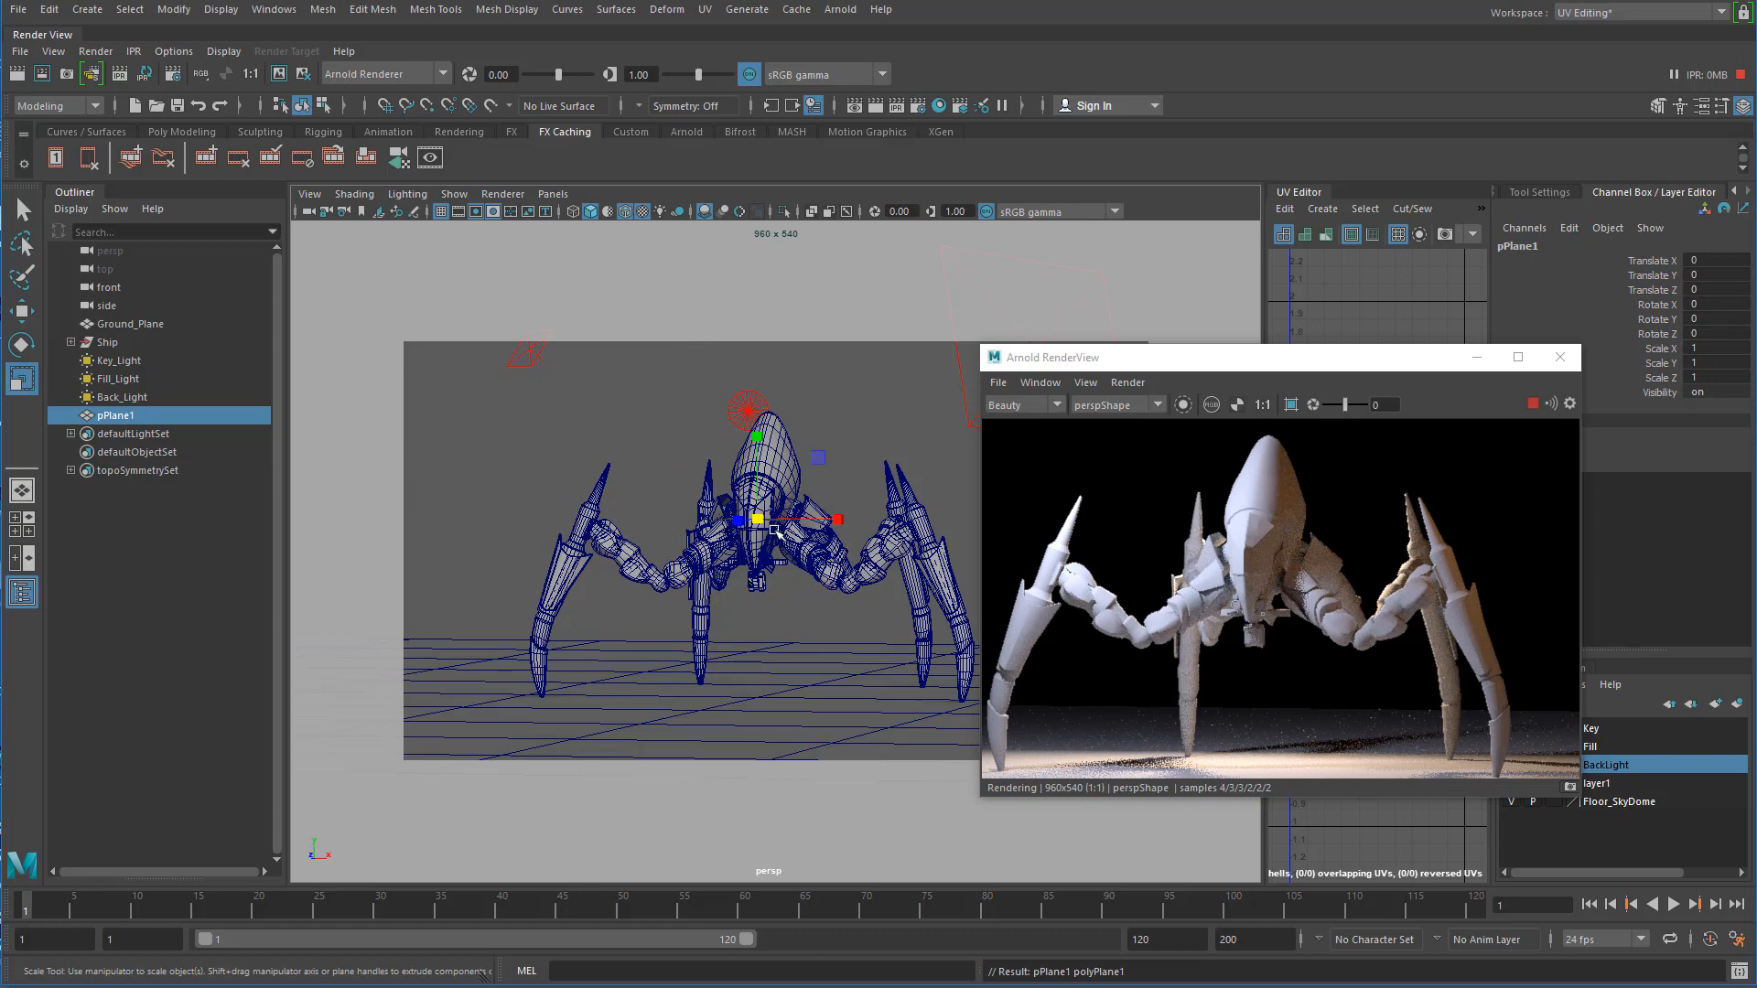
{"action": "left_click_drag", "start_coordinate": [841, 520], "coordinate": [1361, 513]}
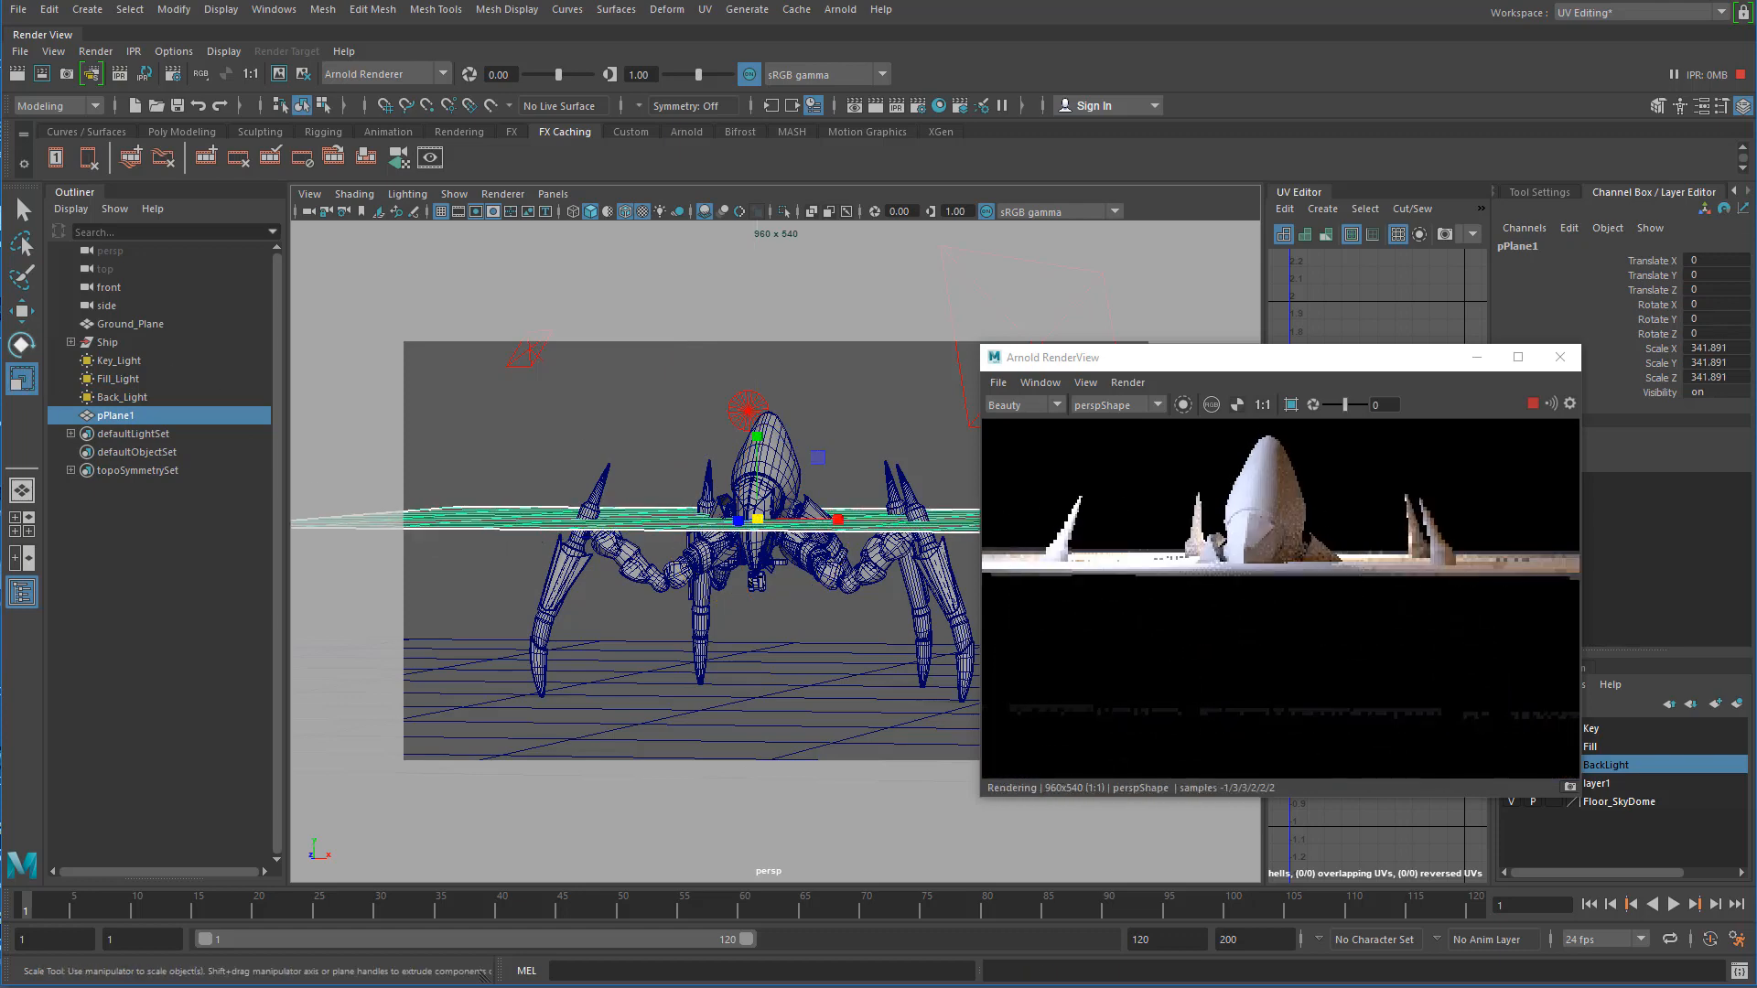
- Stand the new plane upright with Rotate X 90 and move it behind the ship to about -173 in Translate Z
{"action": "left_click", "coordinate": [21, 345]}
{"action": "left_click_drag", "start_coordinate": [753, 509], "coordinate": [741, 613]}
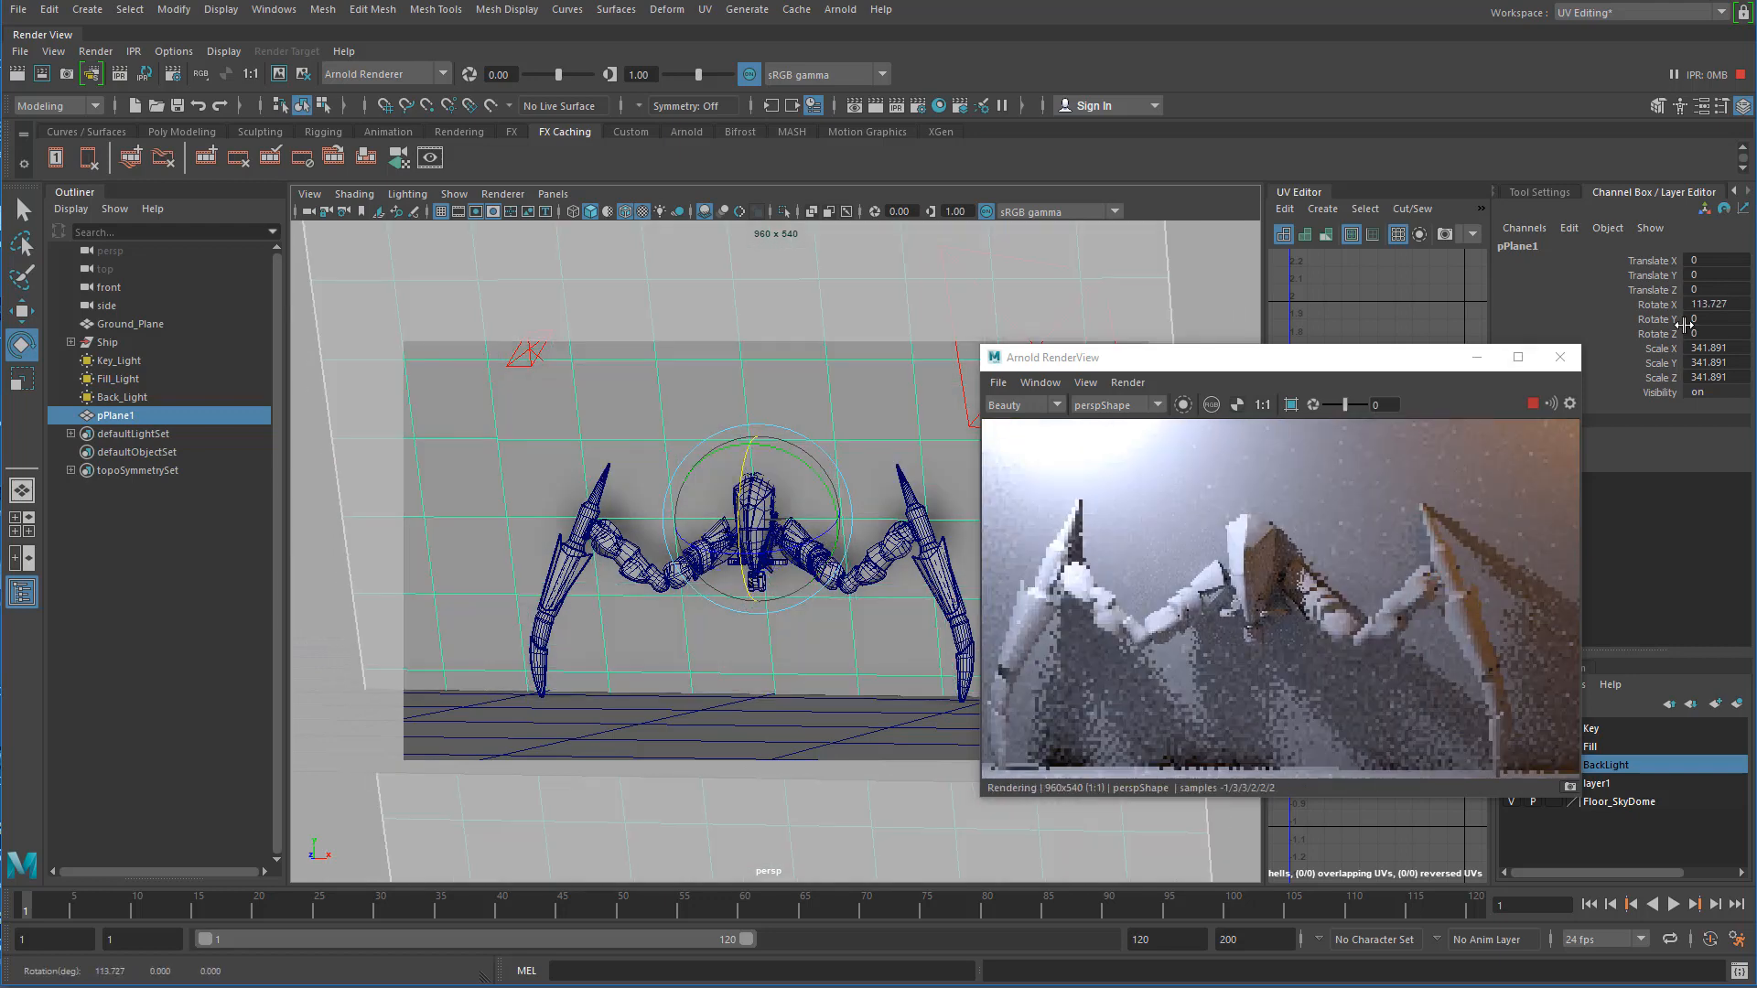
{"action": "left_click", "coordinate": [1716, 305]}
{"action": "type", "text": "90"}
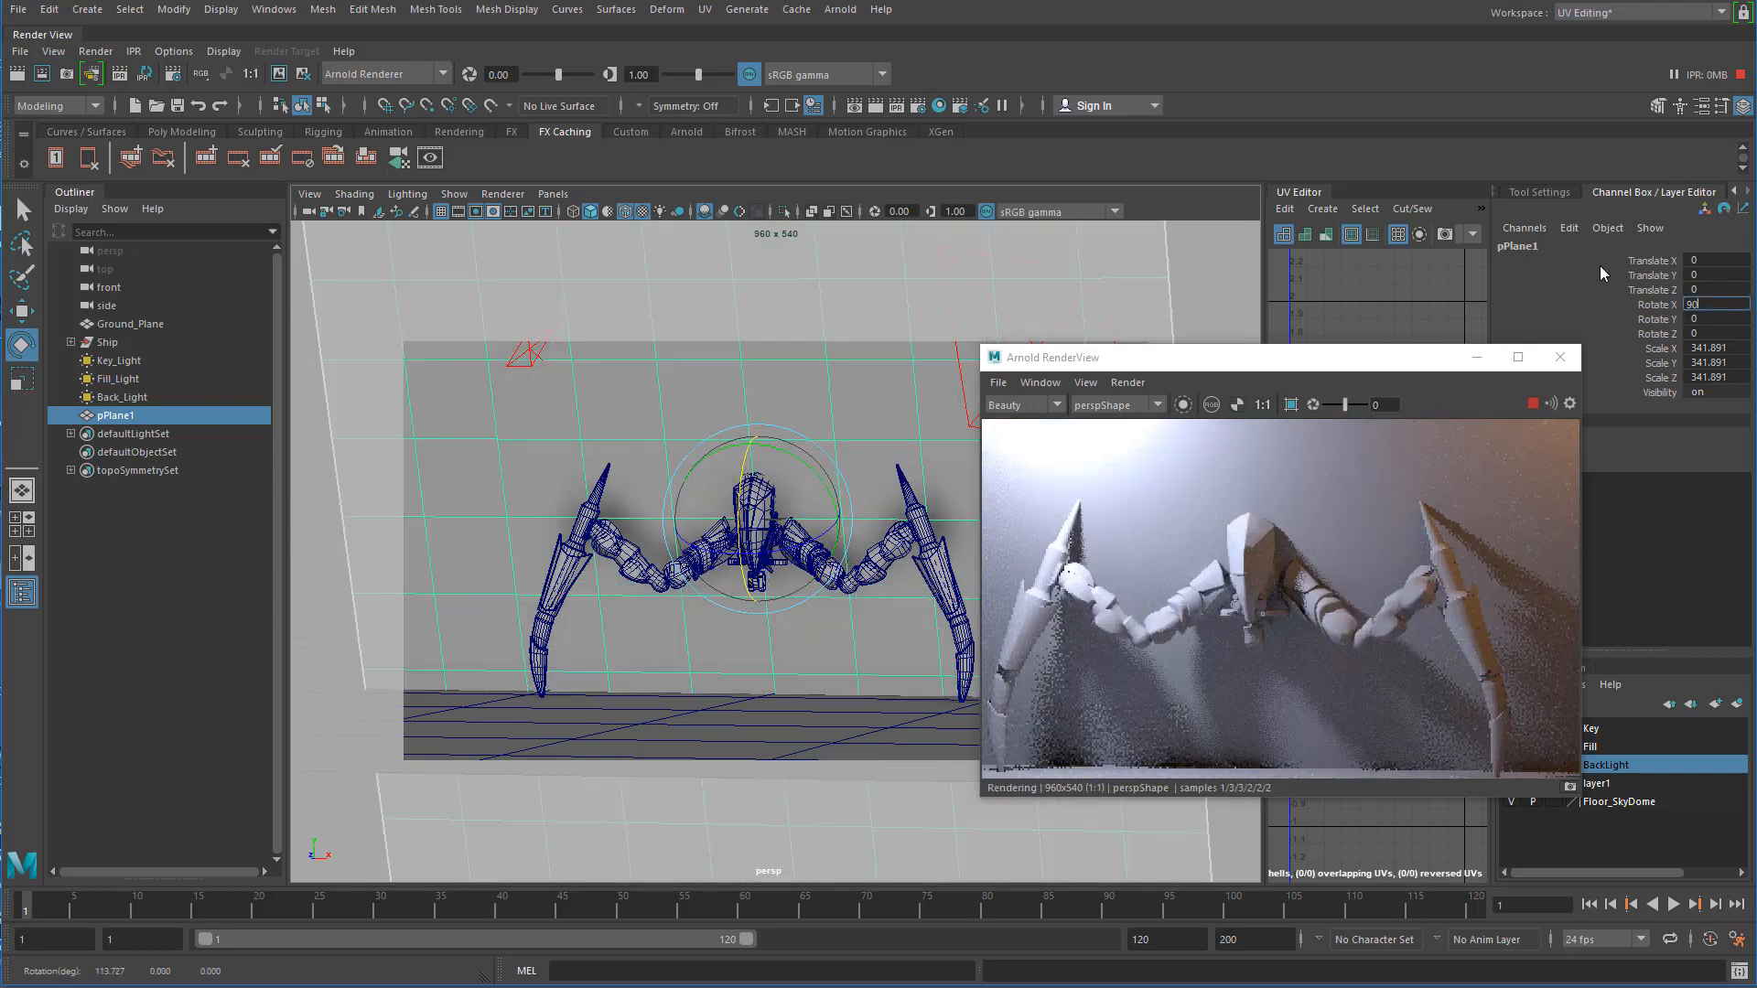
{"action": "key", "text": "Return"}
{"action": "left_click", "coordinate": [22, 311]}
{"action": "left_click_drag", "start_coordinate": [890, 549], "coordinate": [896, 426], "text": "alt"}
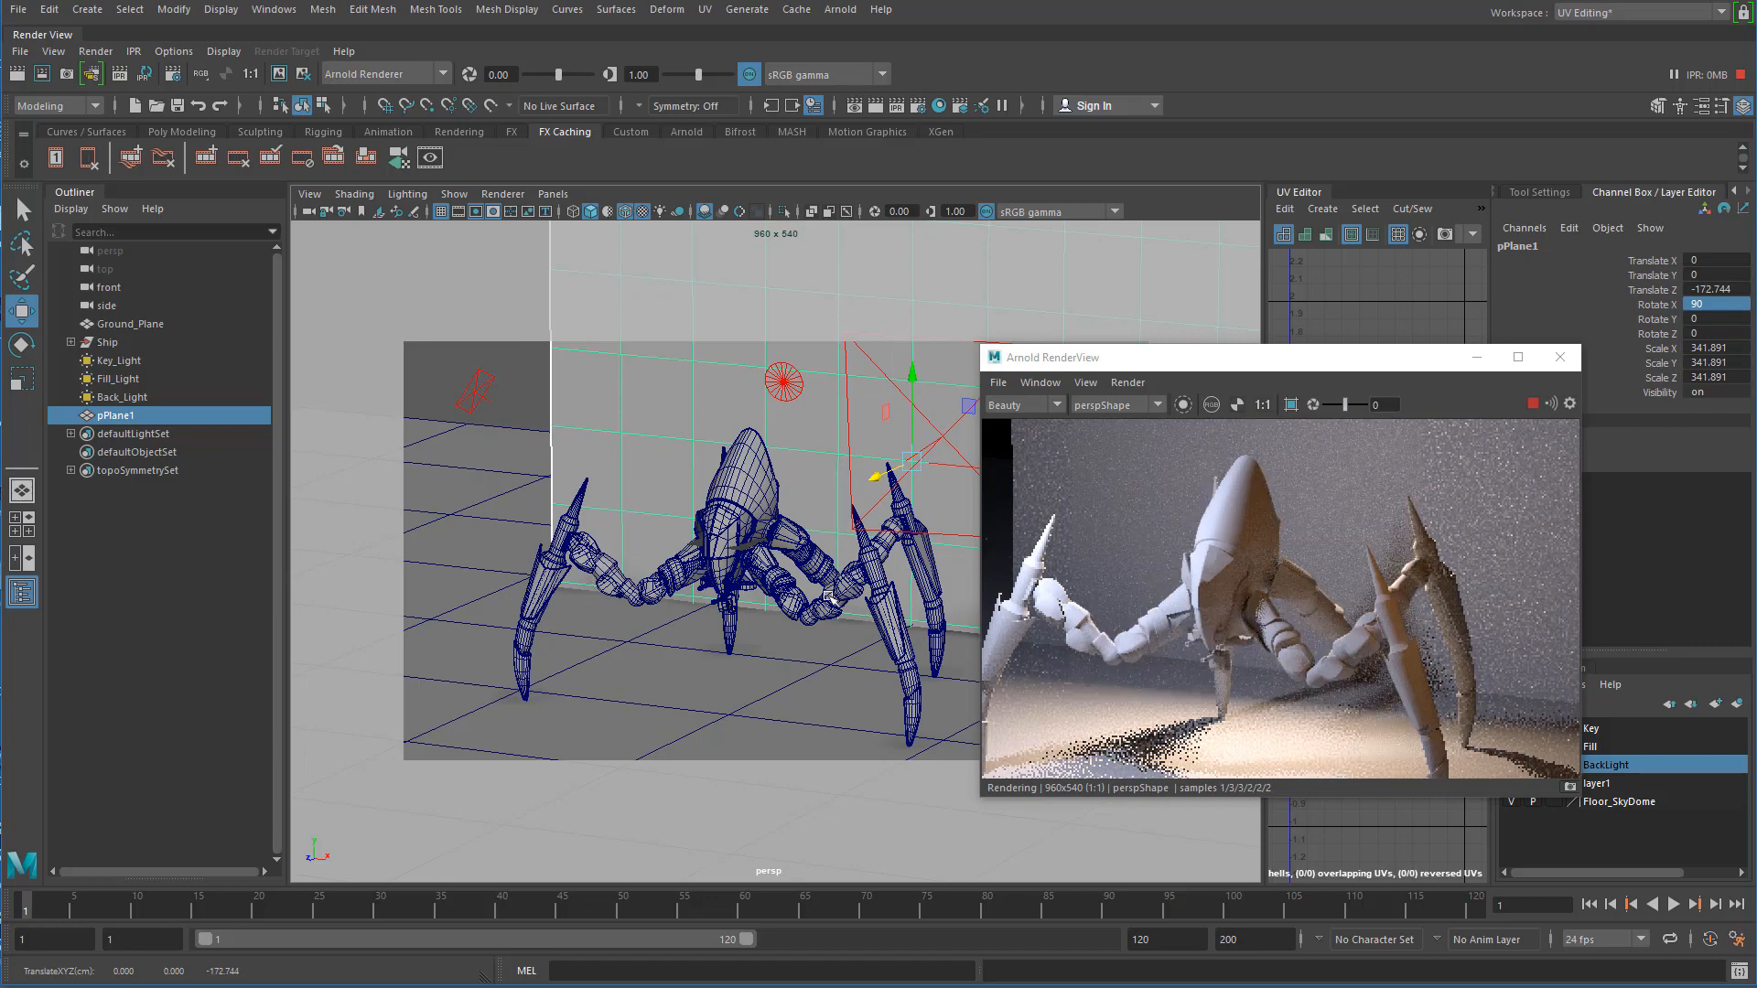
- Enlarge the upright backdrop plane uniformly to a scale of about 582
{"action": "left_click_drag", "start_coordinate": [631, 668], "coordinate": [673, 600], "text": "alt"}
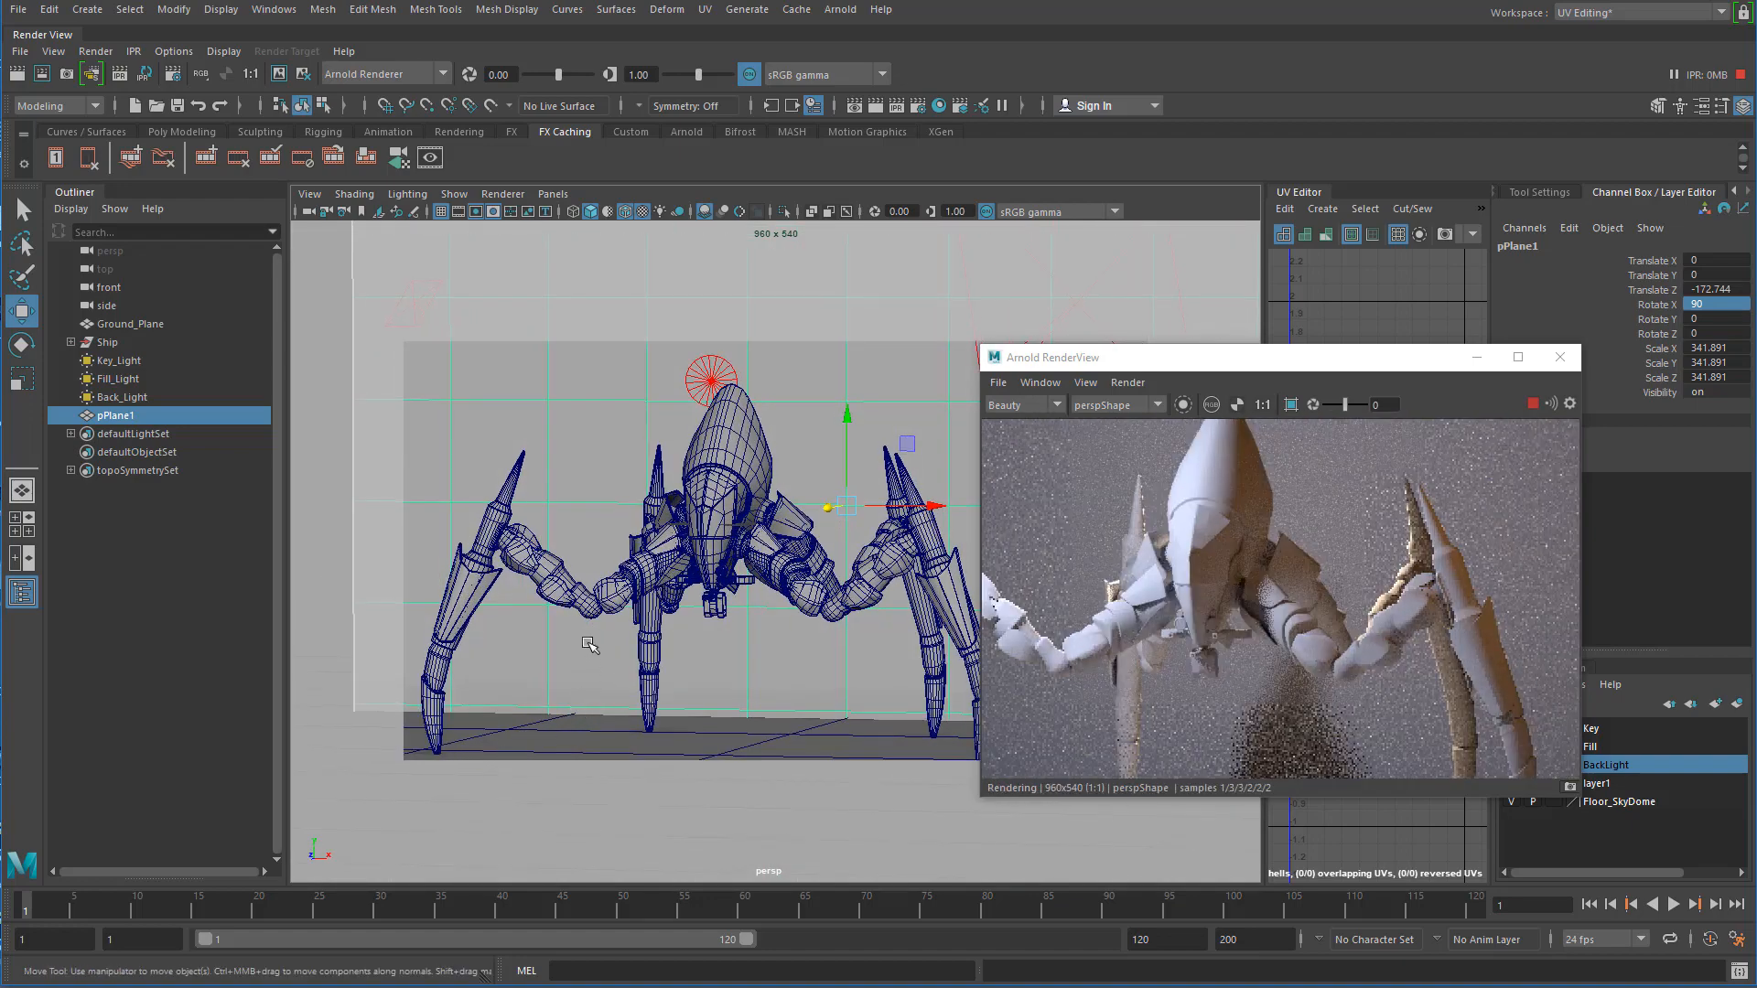
{"action": "left_click_drag", "start_coordinate": [595, 504], "coordinate": [549, 498], "text": "alt"}
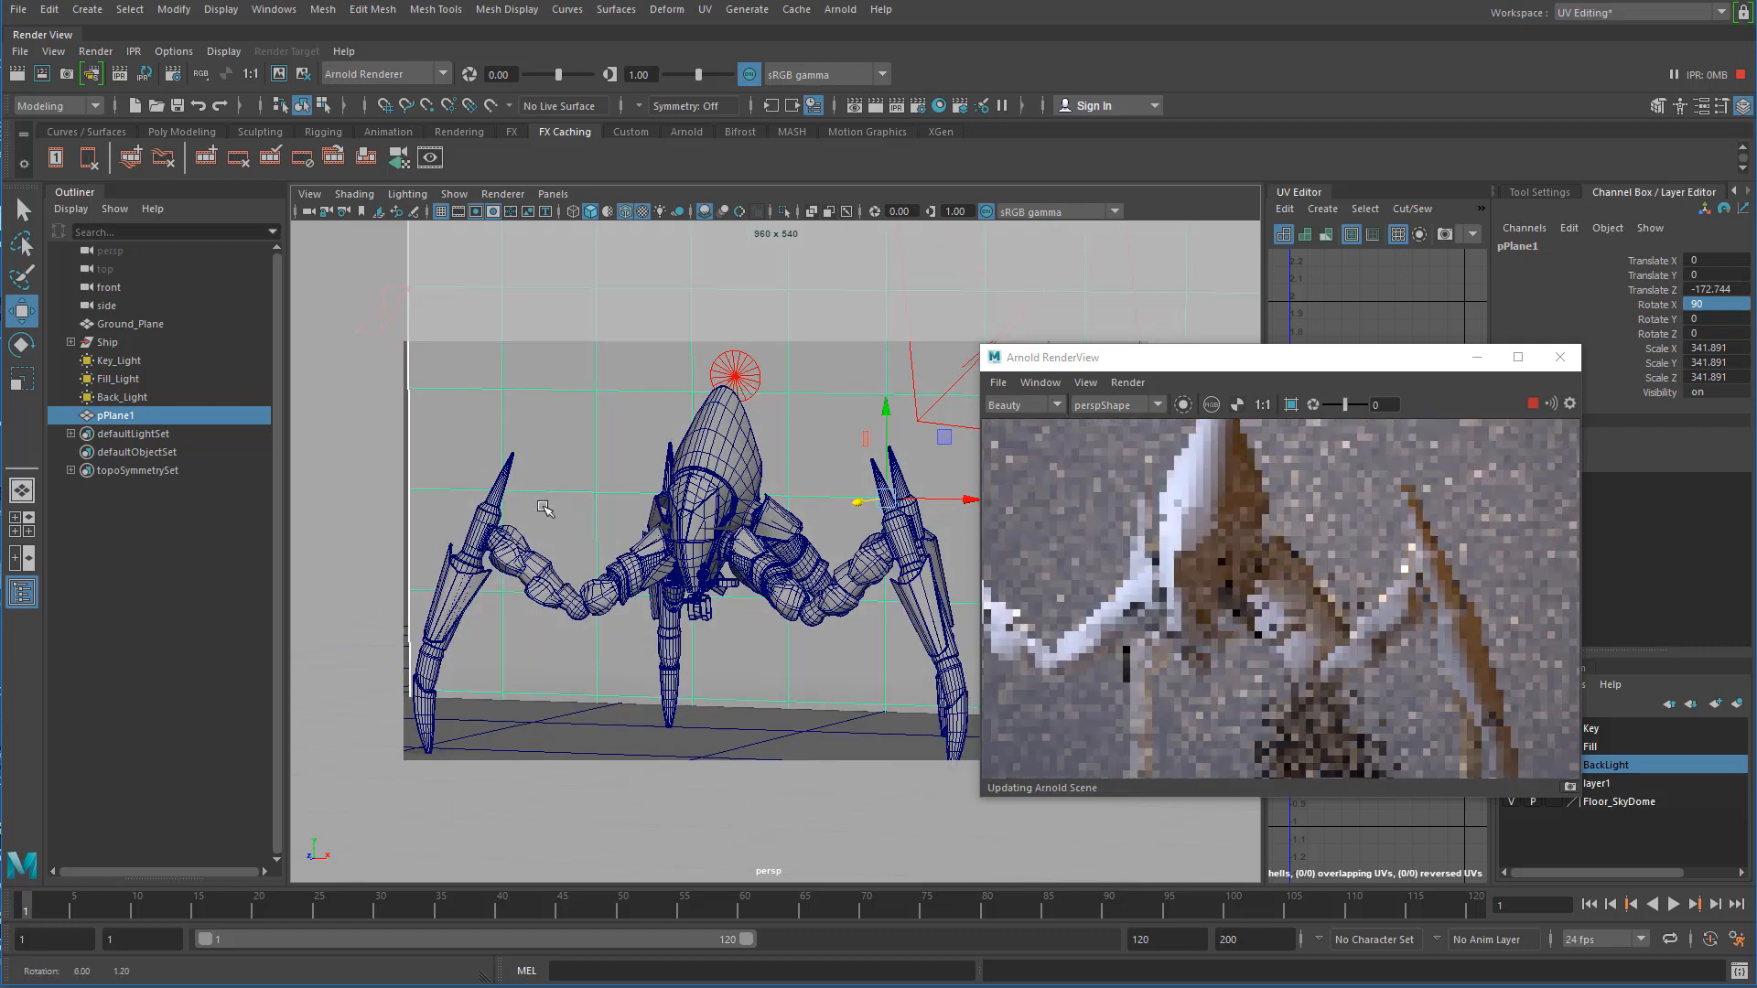
{"action": "middle_click_drag", "start_coordinate": [590, 500], "coordinate": [620, 498], "text": "alt"}
{"action": "right_click_drag", "start_coordinate": [620, 498], "coordinate": [567, 490], "text": "alt"}
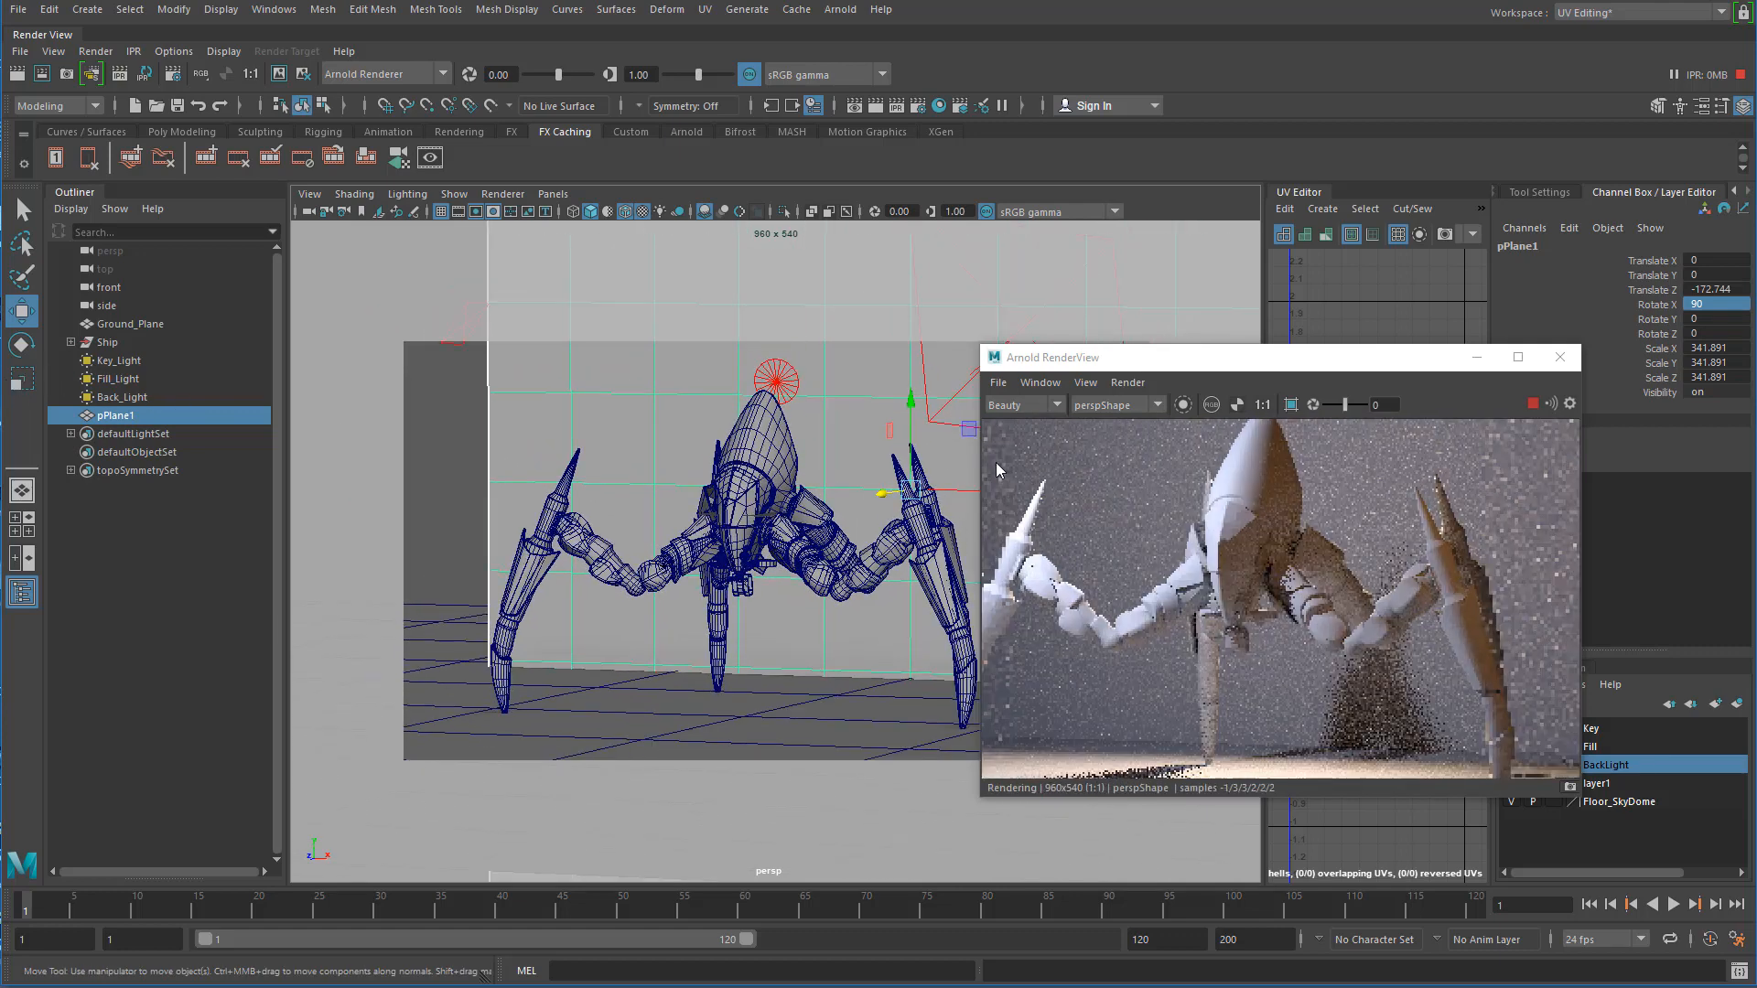
{"action": "left_click", "coordinate": [14, 384]}
{"action": "left_click", "coordinate": [910, 489]}
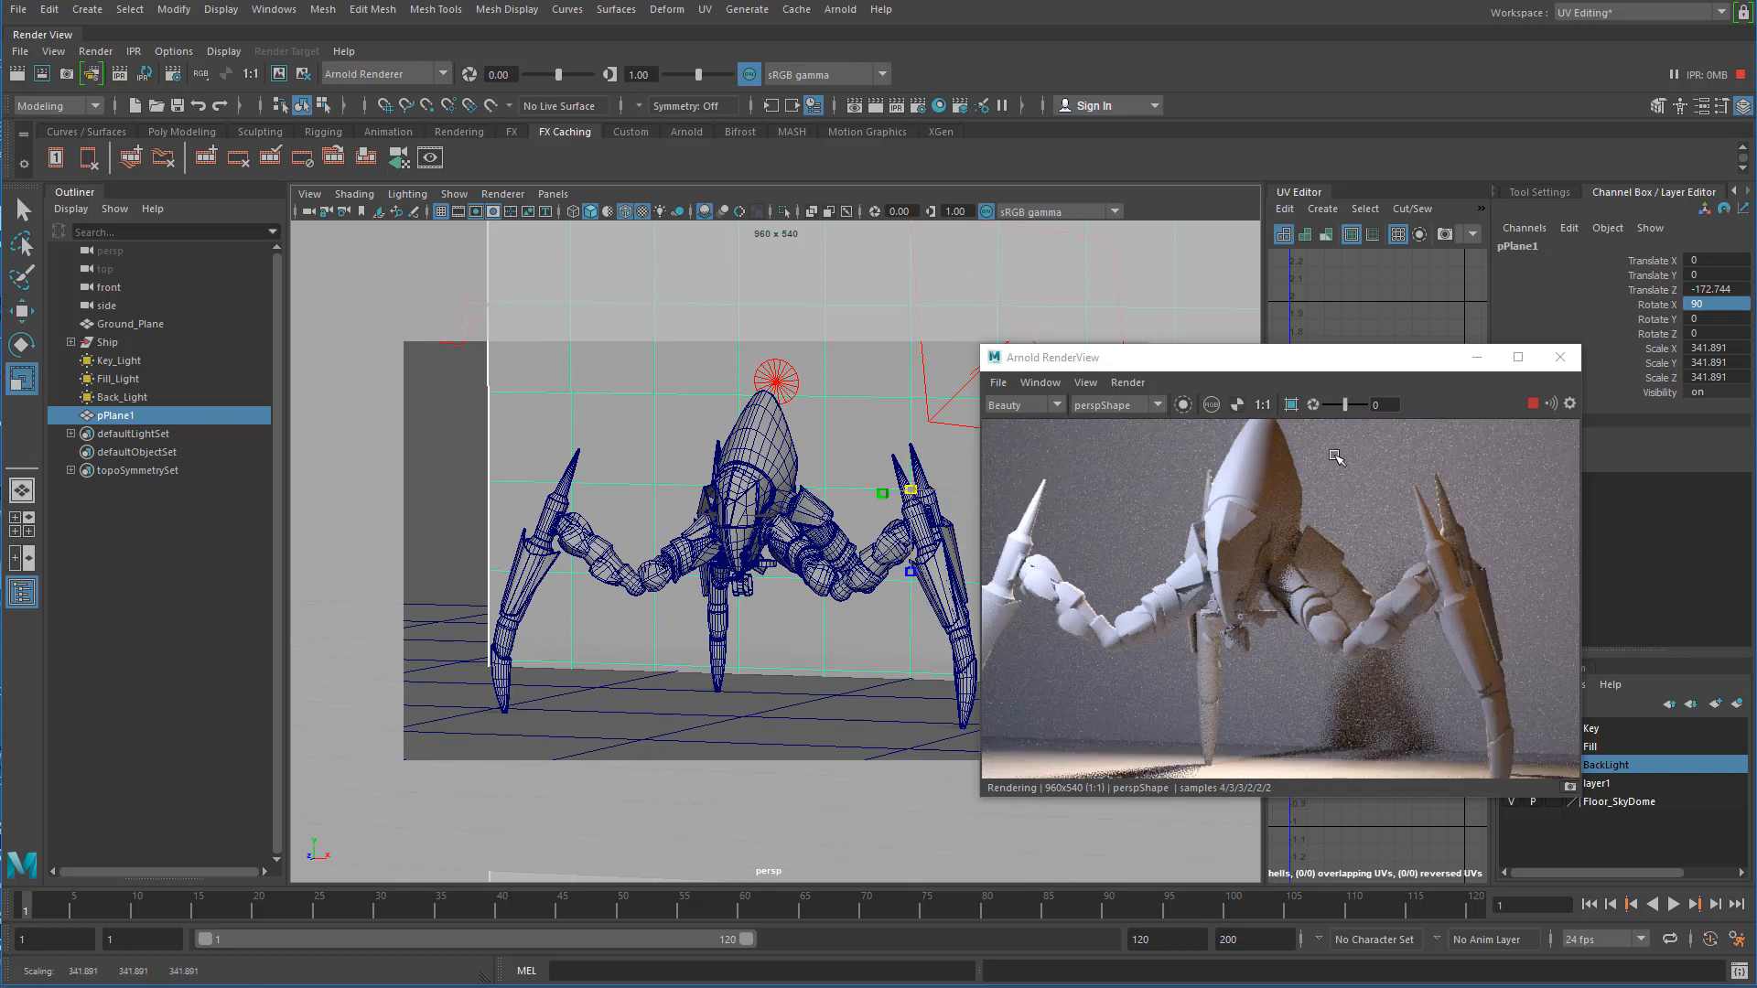
{"action": "left_click_drag", "start_coordinate": [1363, 448], "coordinate": [1345, 446]}
- Examine how the ship's lighting and shadows look against the backdrop plane, framing the full ship in the render
{"action": "left_click_drag", "start_coordinate": [595, 555], "coordinate": [667, 579], "text": "alt"}
{"action": "middle_click_drag", "start_coordinate": [666, 579], "coordinate": [669, 579], "text": "alt"}
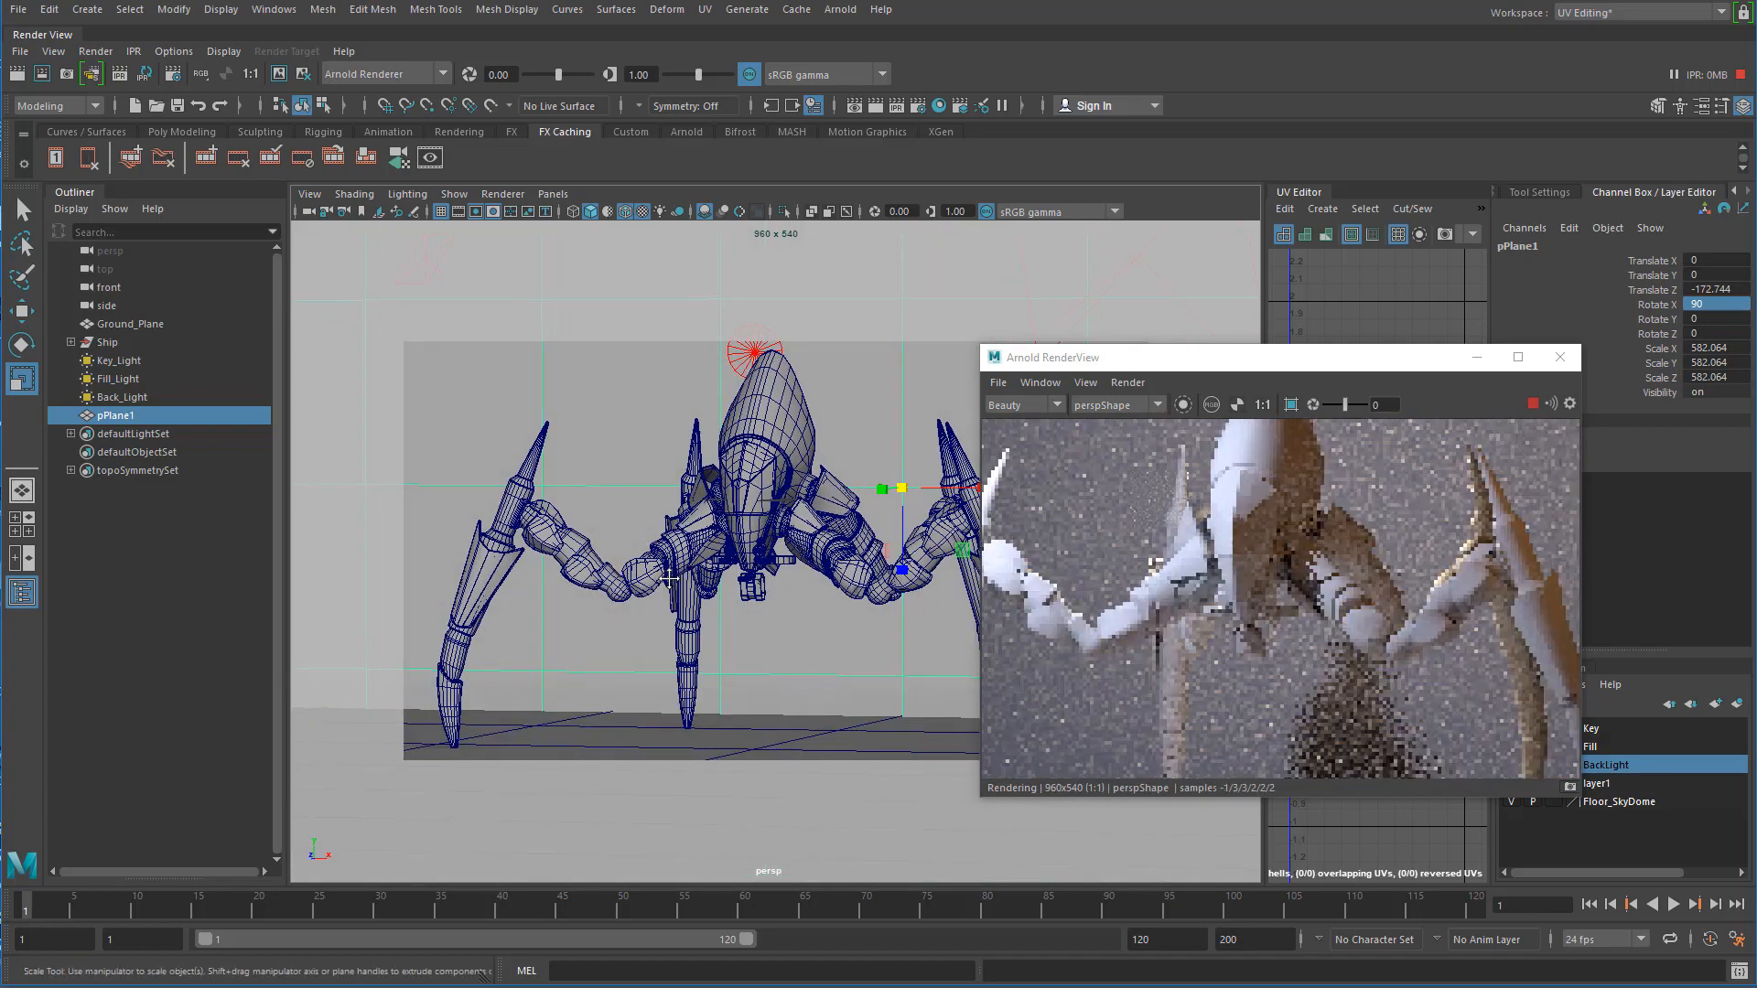
{"action": "right_click_drag", "start_coordinate": [739, 579], "coordinate": [678, 564], "text": "alt"}
{"action": "middle_click_drag", "start_coordinate": [659, 557], "coordinate": [672, 573], "text": "alt"}
{"action": "right_click_drag", "start_coordinate": [672, 572], "coordinate": [642, 561], "text": "alt"}
{"action": "middle_click_drag", "start_coordinate": [665, 560], "coordinate": [672, 543], "text": "alt"}
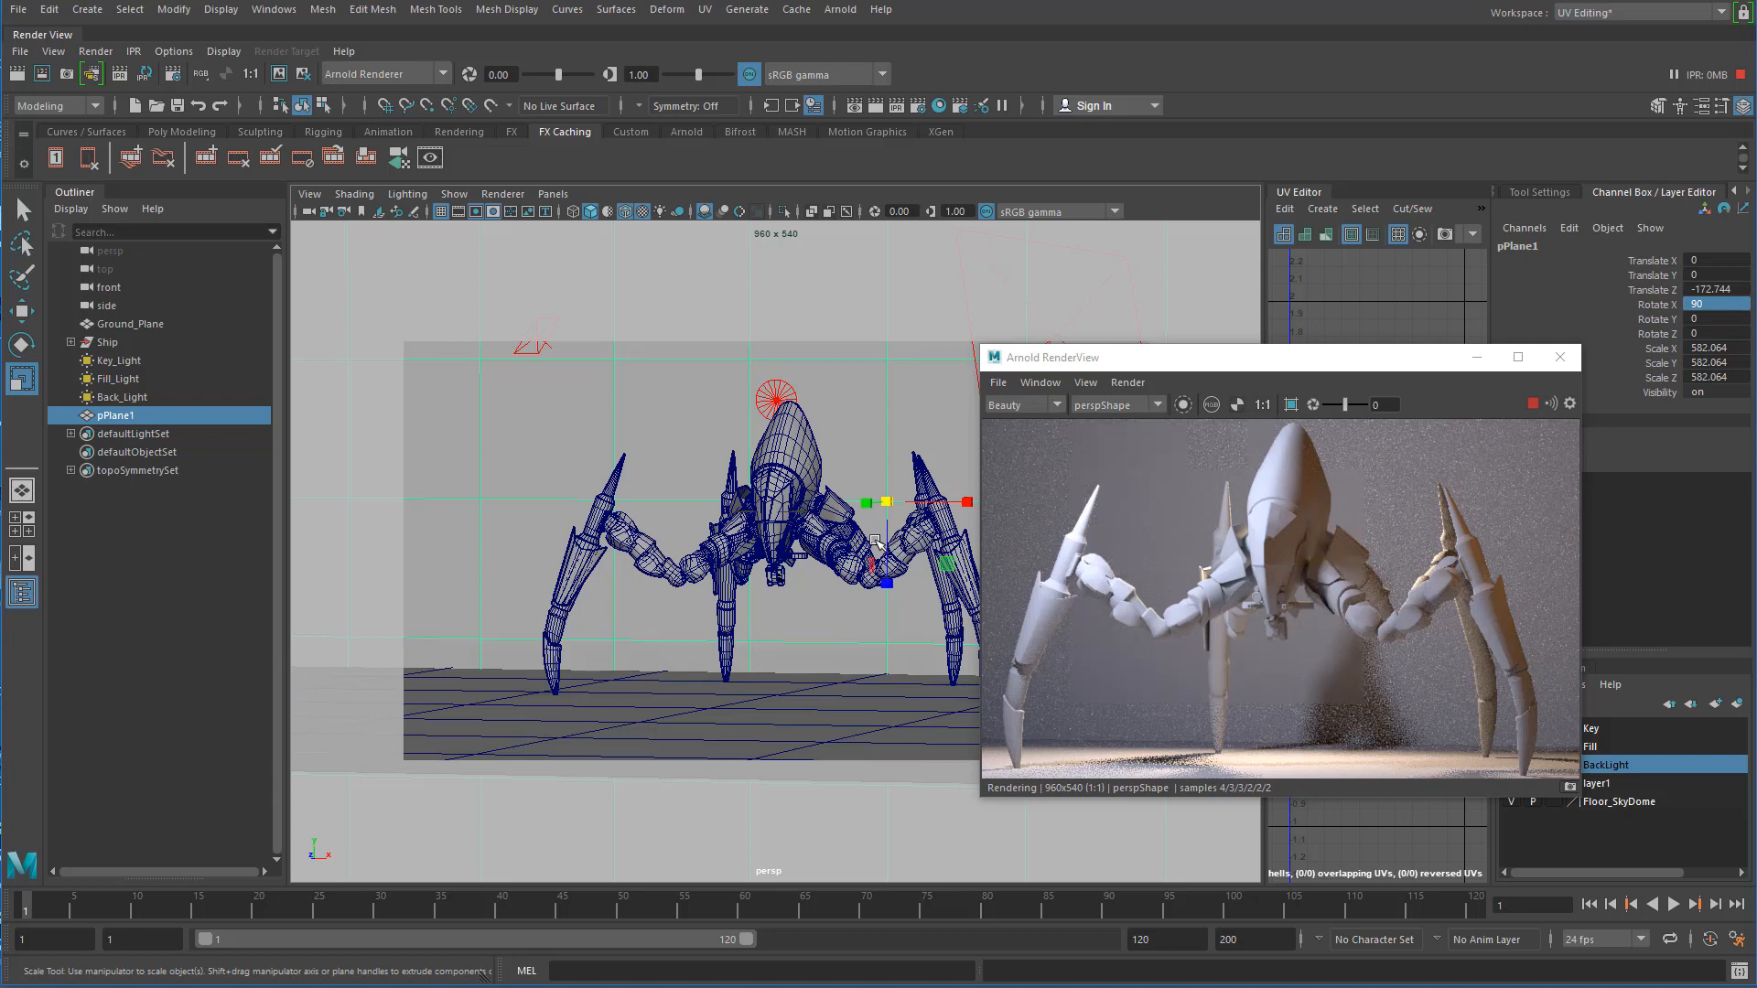
- Select the ground plane and save the scene
{"action": "left_click_drag", "start_coordinate": [749, 550], "coordinate": [737, 550], "text": "alt"}
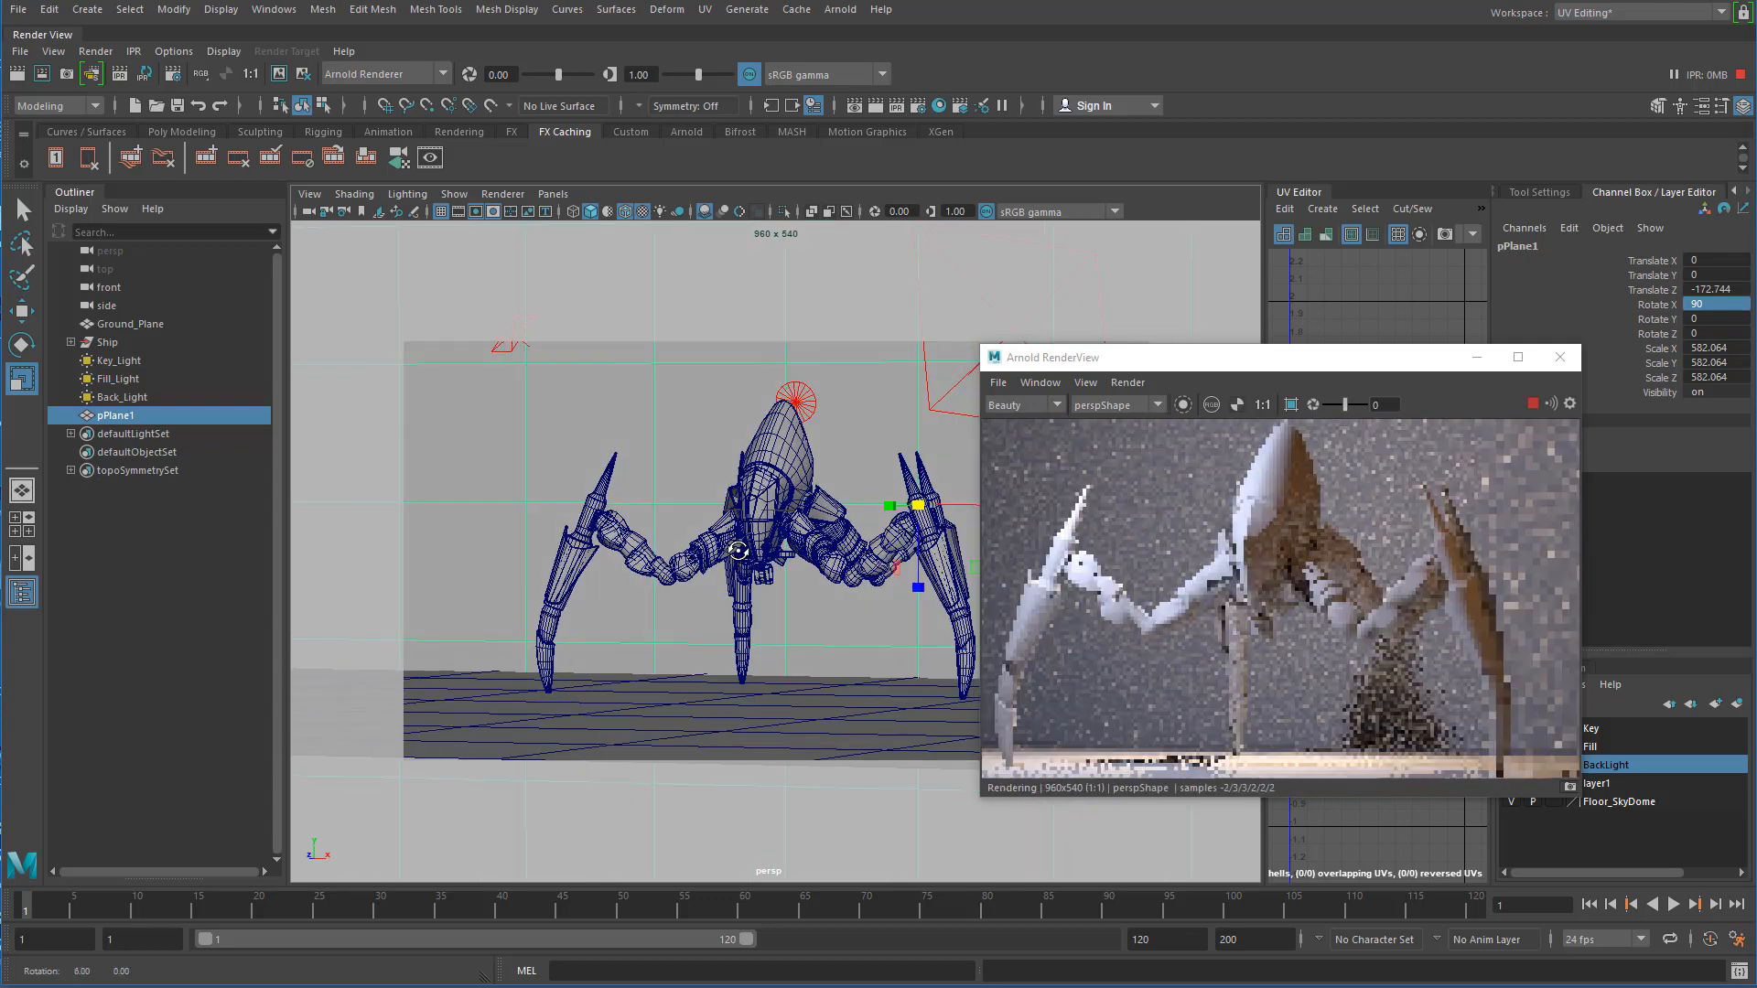
{"action": "left_click", "coordinate": [722, 730]}
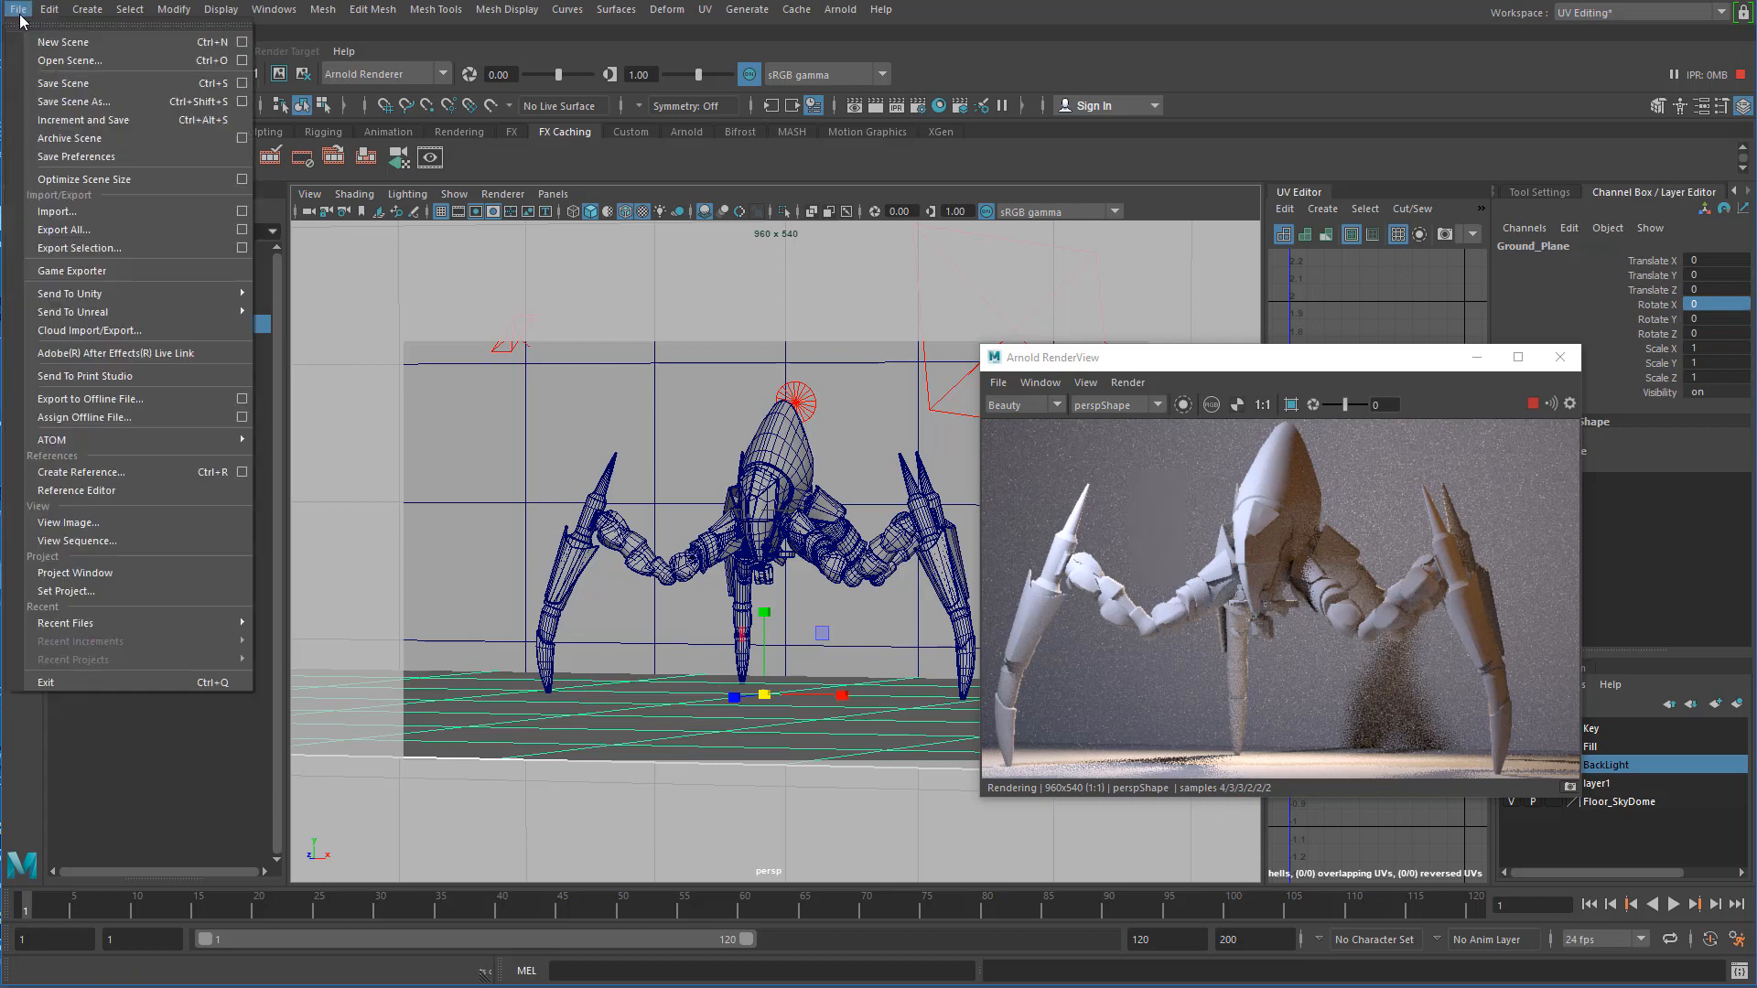
{"action": "left_click", "coordinate": [64, 83]}
{"action": "left_click", "coordinate": [1102, 492]}
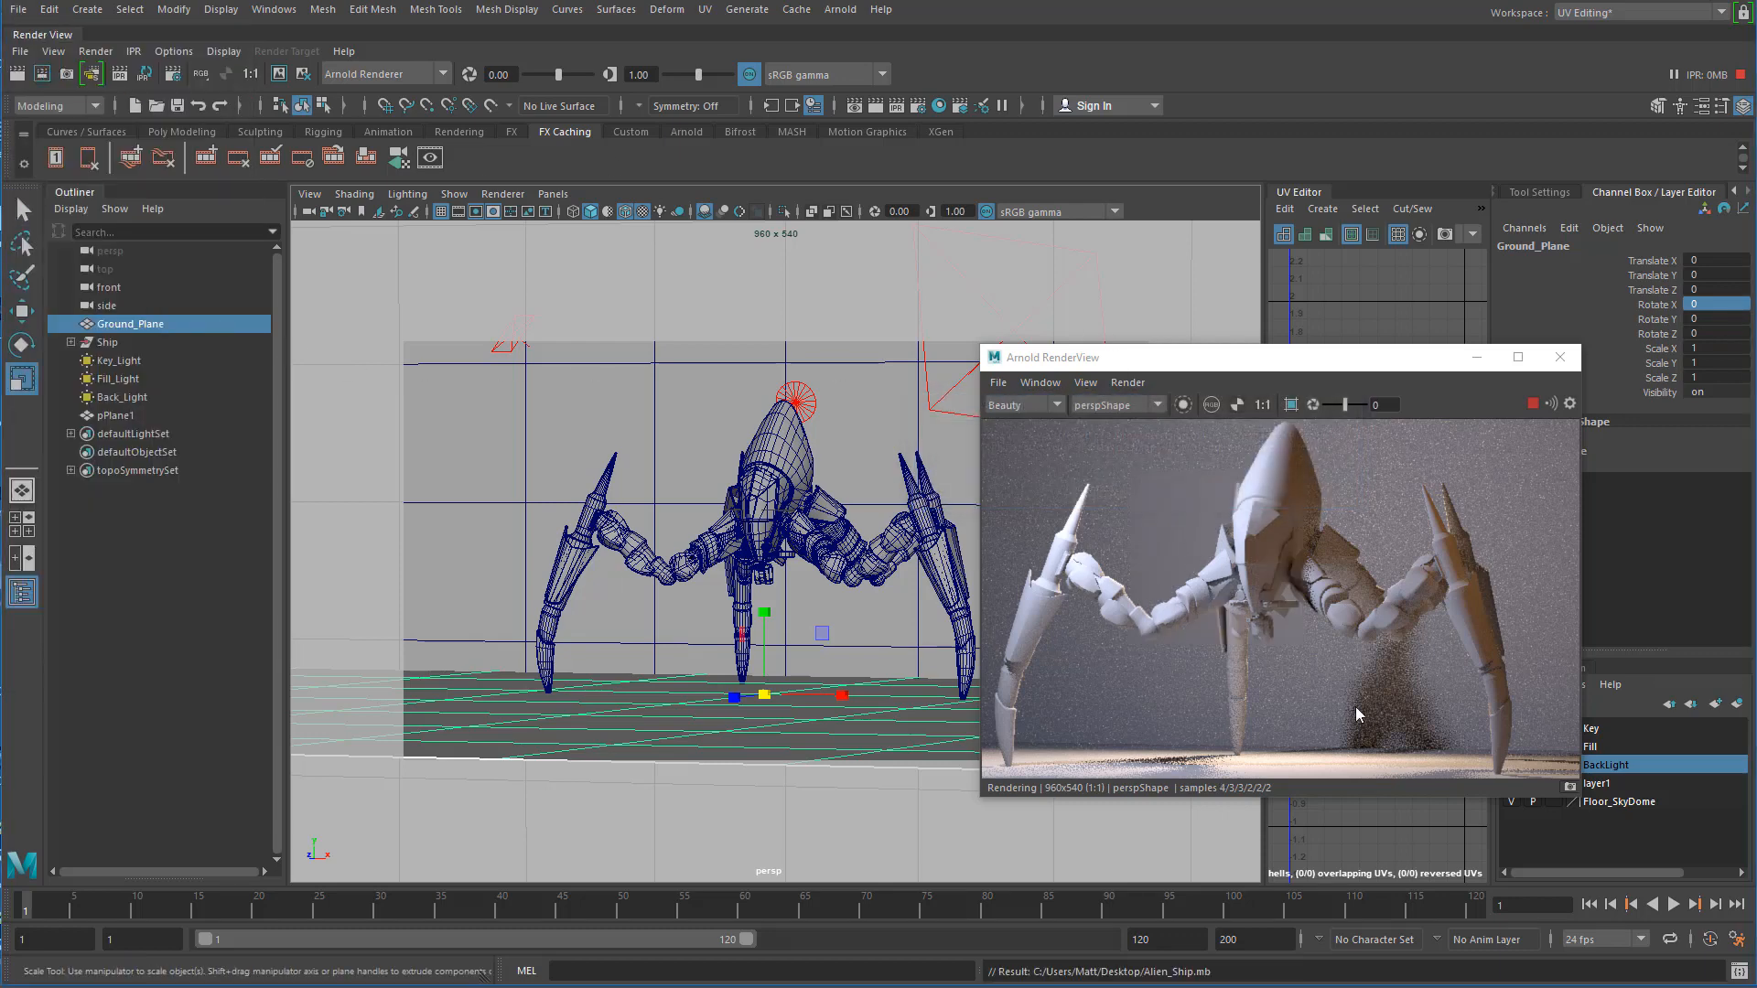
- Select the back light and open the object-centric light linking editor
{"action": "left_click_drag", "start_coordinate": [787, 430], "coordinate": [803, 410], "text": "alt"}
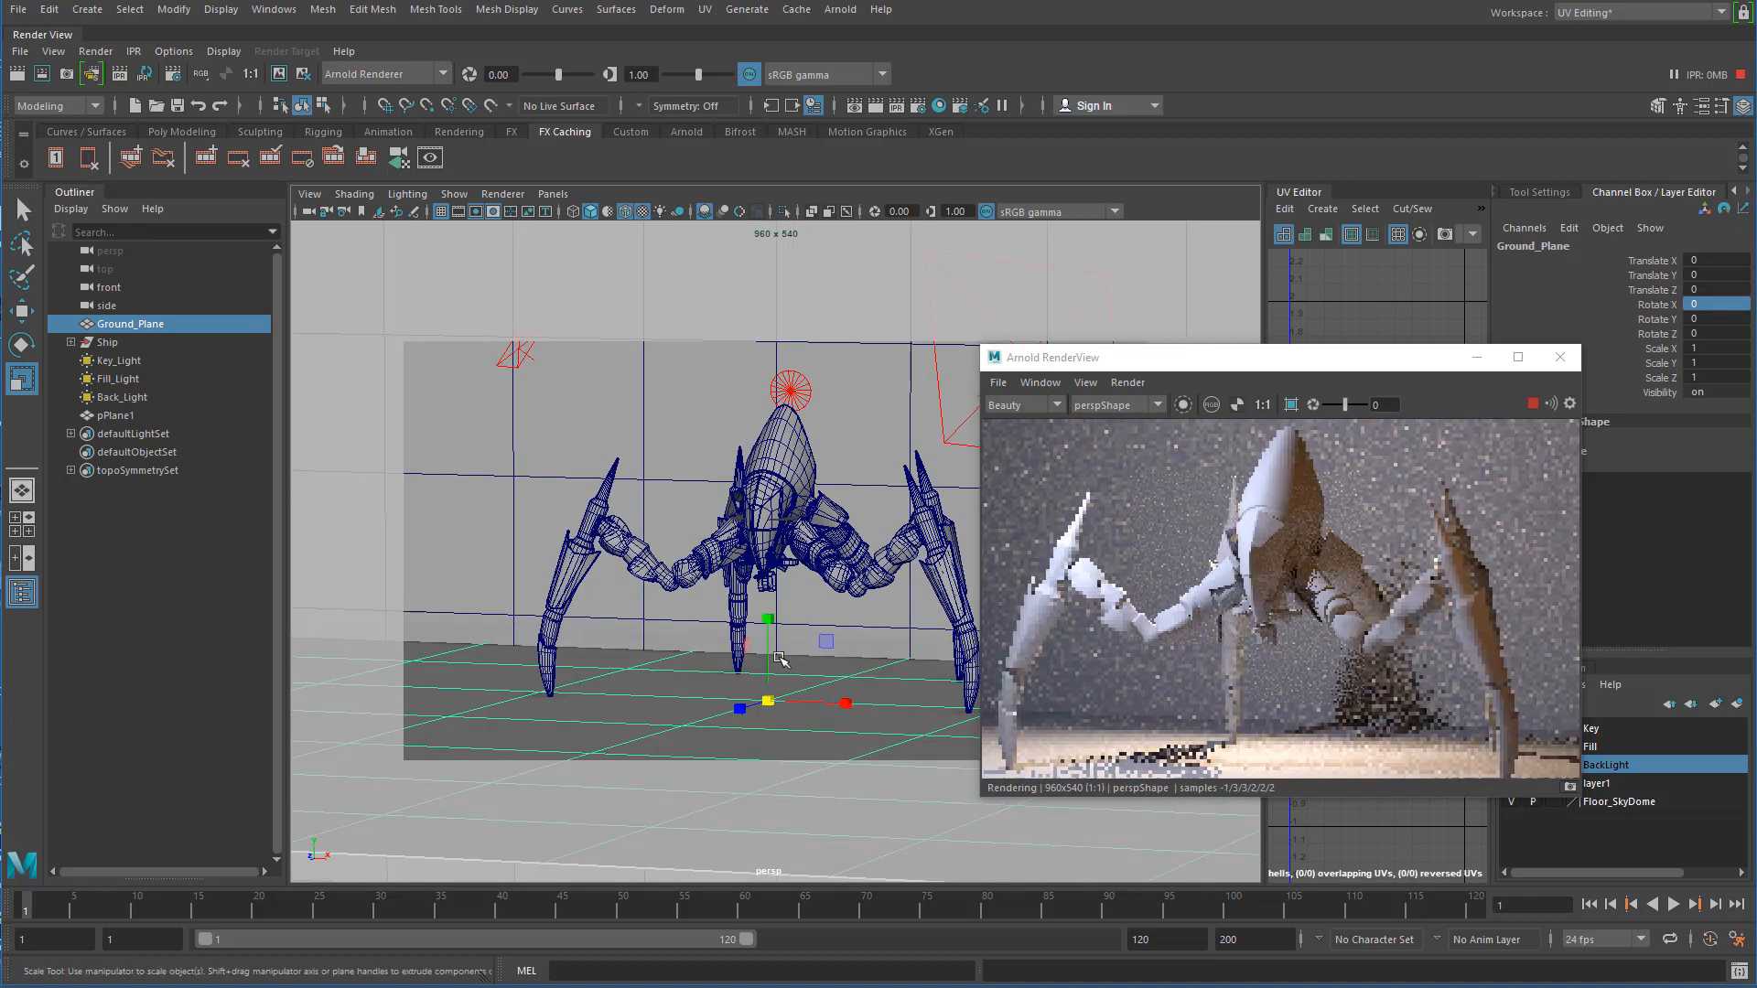
{"action": "left_click", "coordinate": [796, 403]}
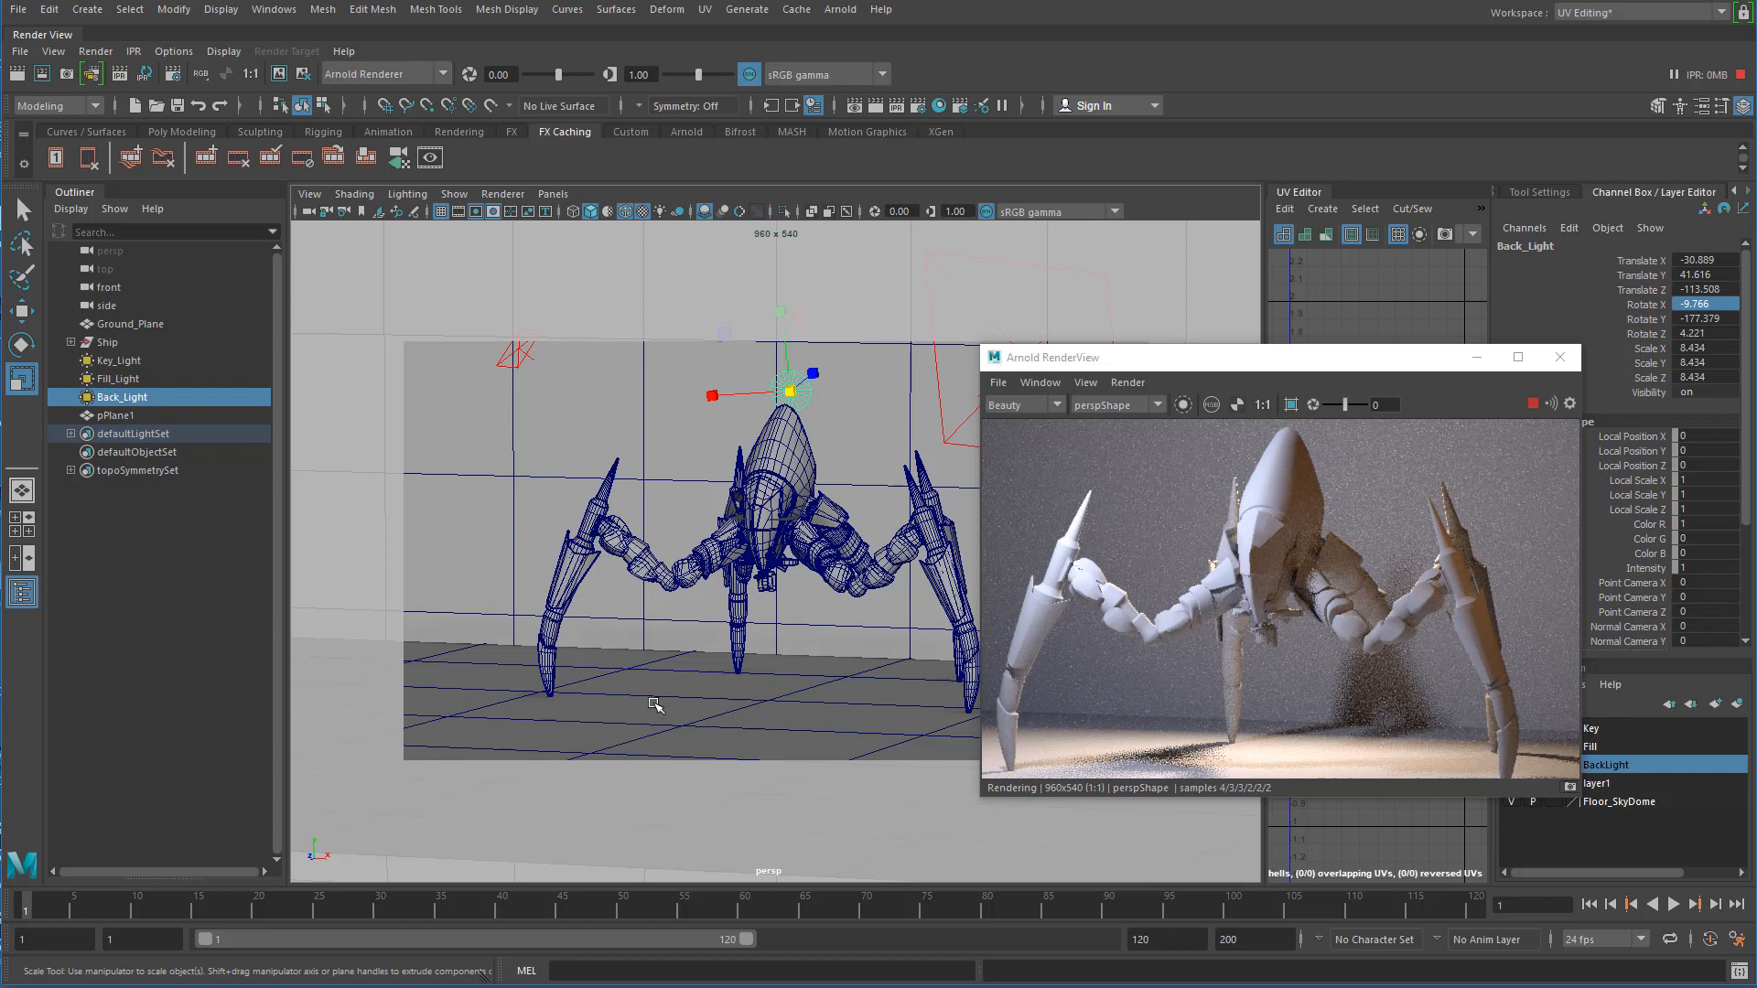
{"action": "left_click", "coordinate": [277, 10]}
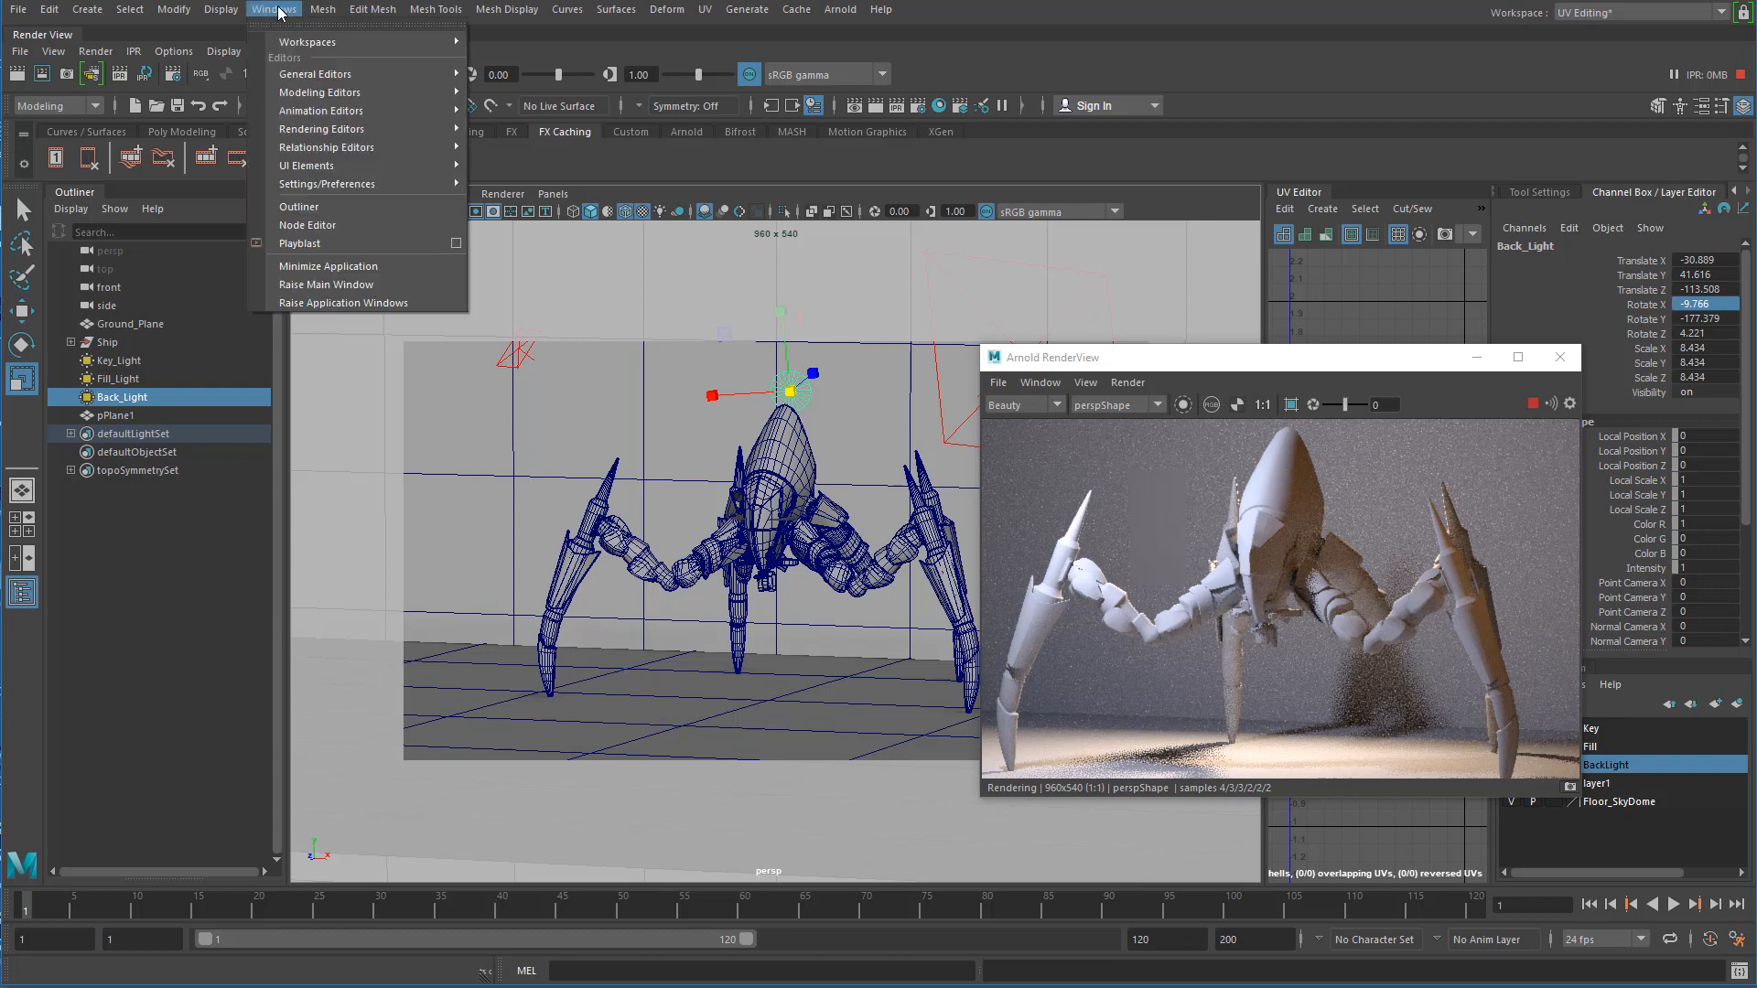
{"action": "mouse_move", "coordinate": [331, 151]}
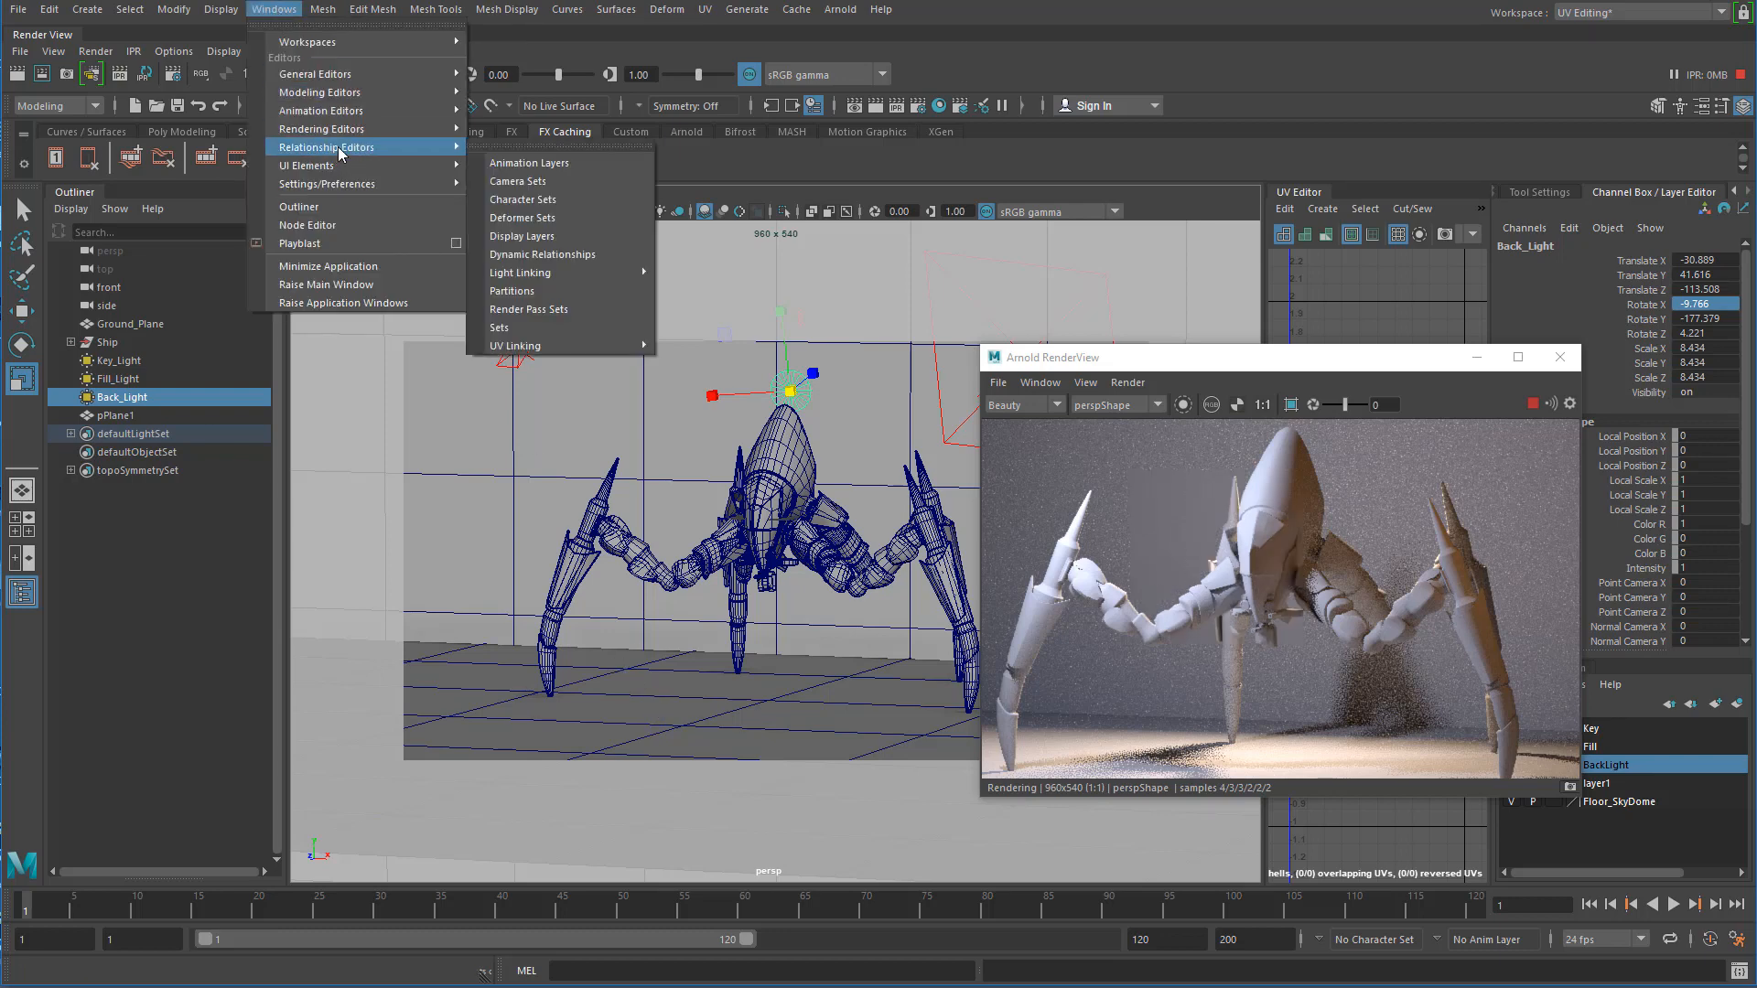
{"action": "mouse_move", "coordinate": [573, 277]}
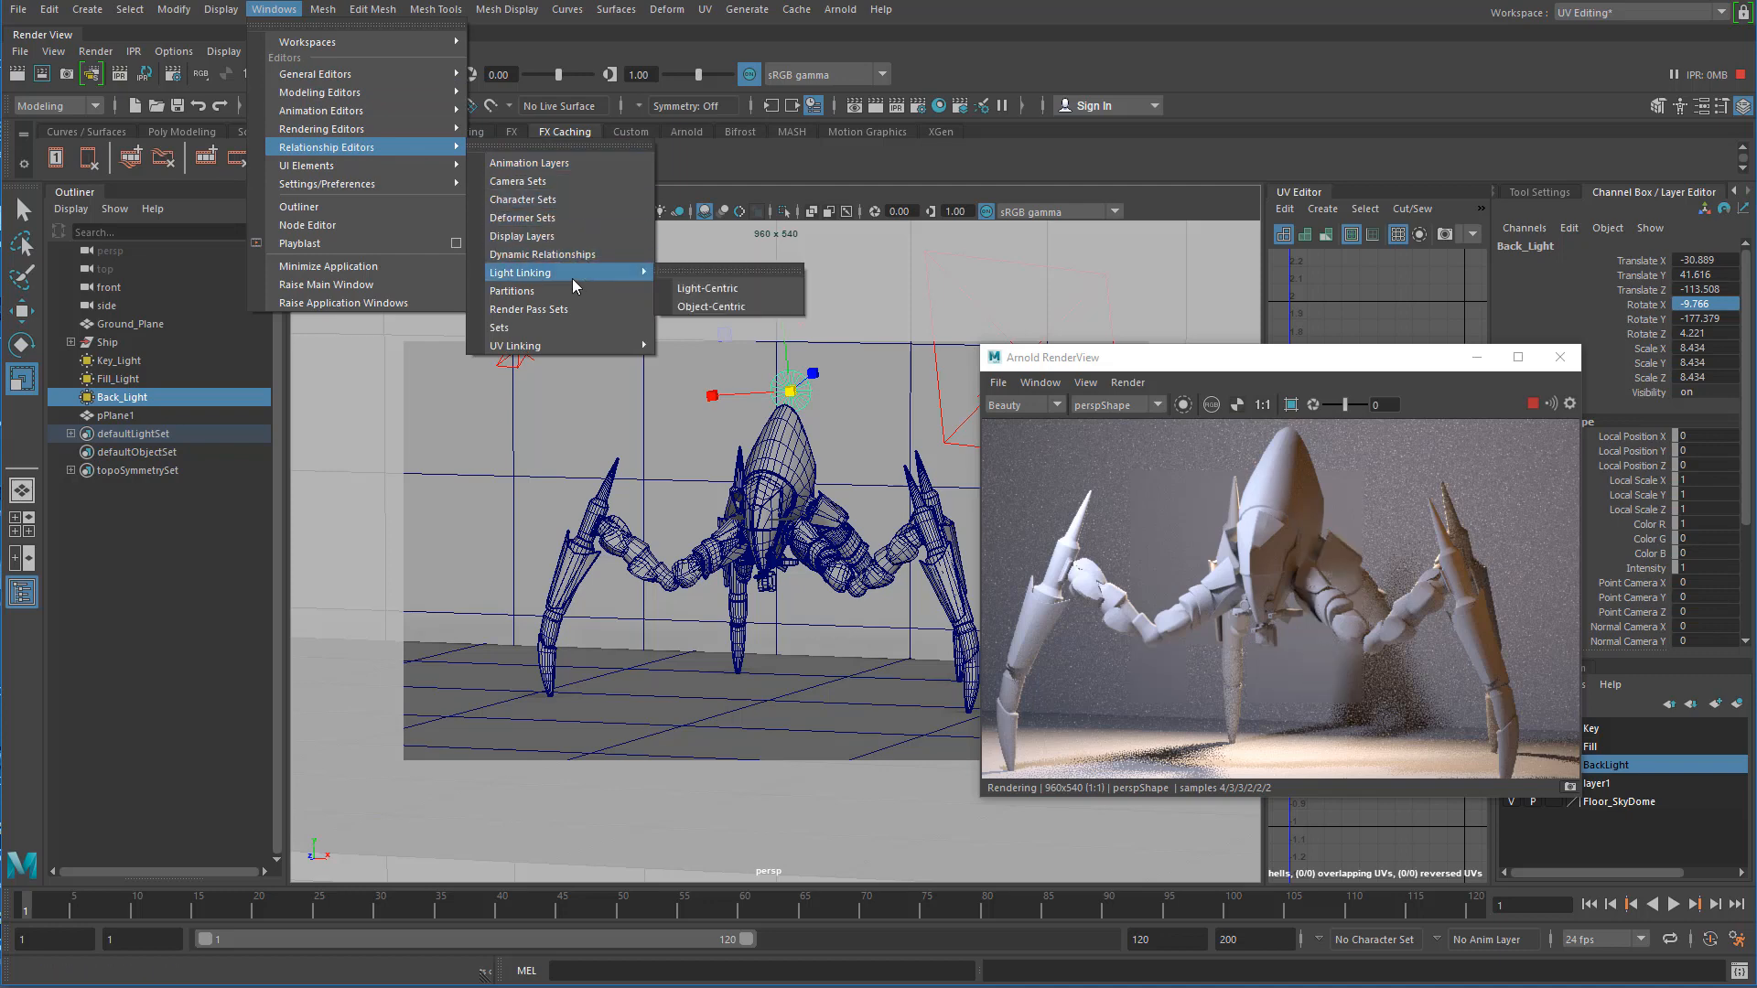
{"action": "left_click", "coordinate": [718, 307]}
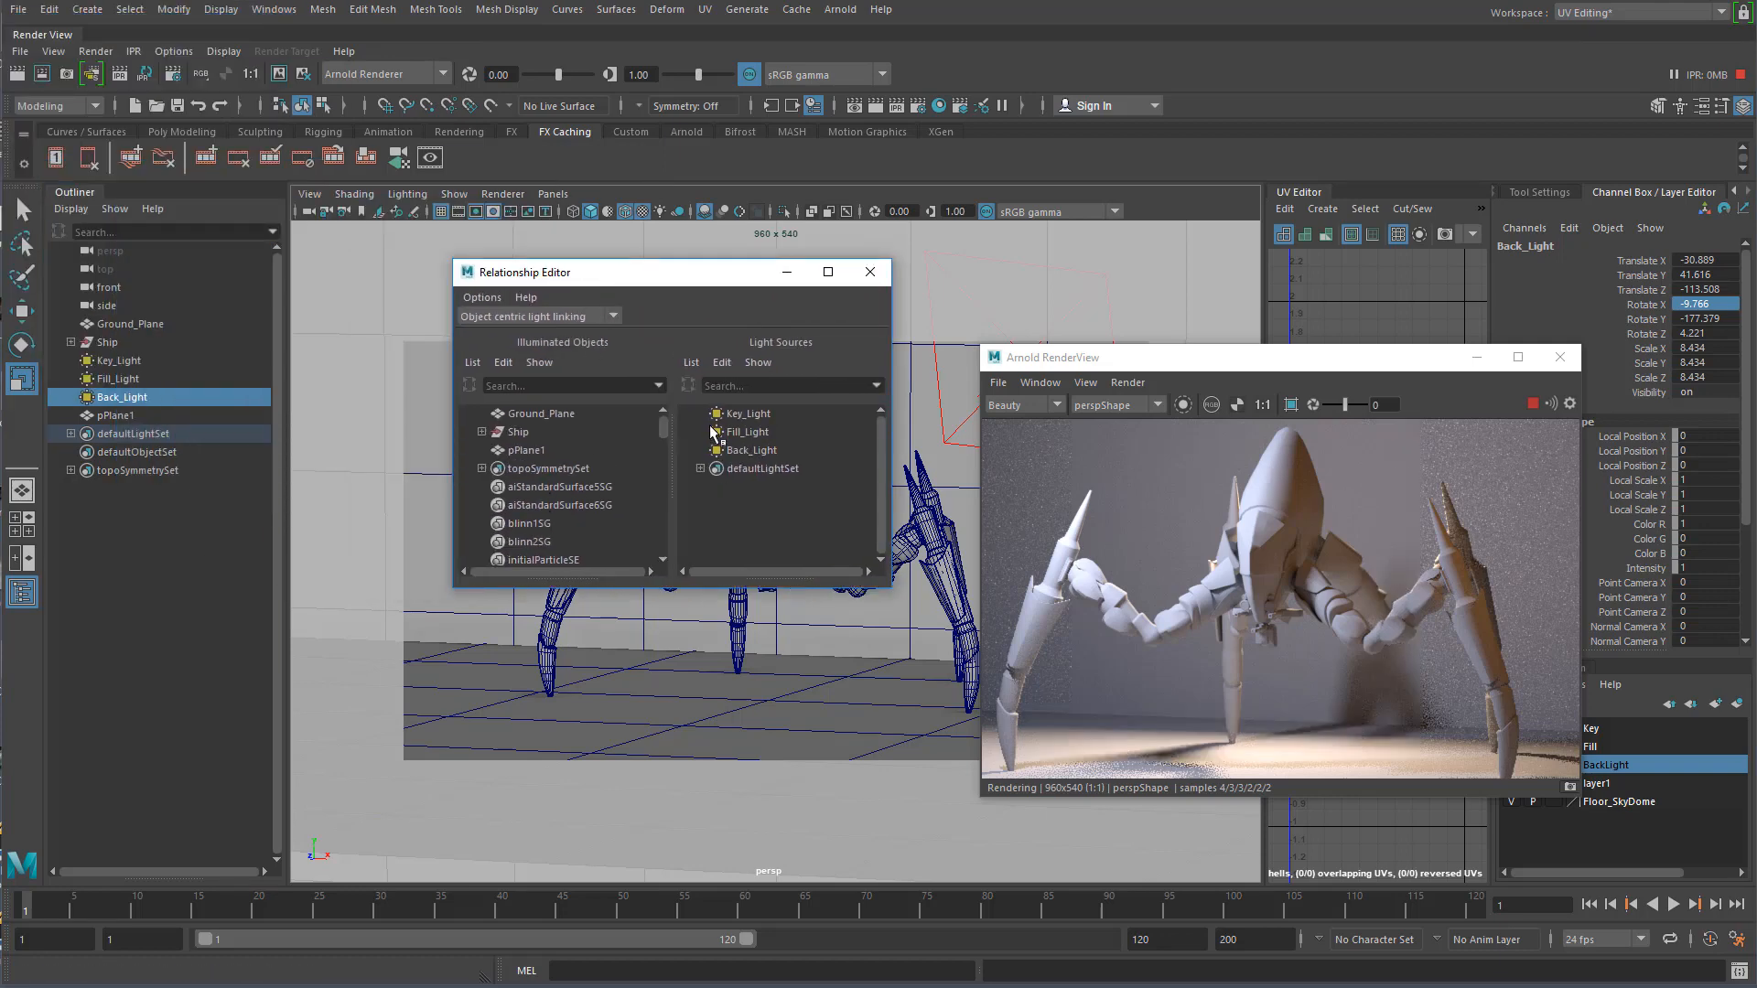
- Break the light link between Ground_Plane and Back_Light so the back light no longer illuminates the floor
{"action": "left_click", "coordinate": [554, 414]}
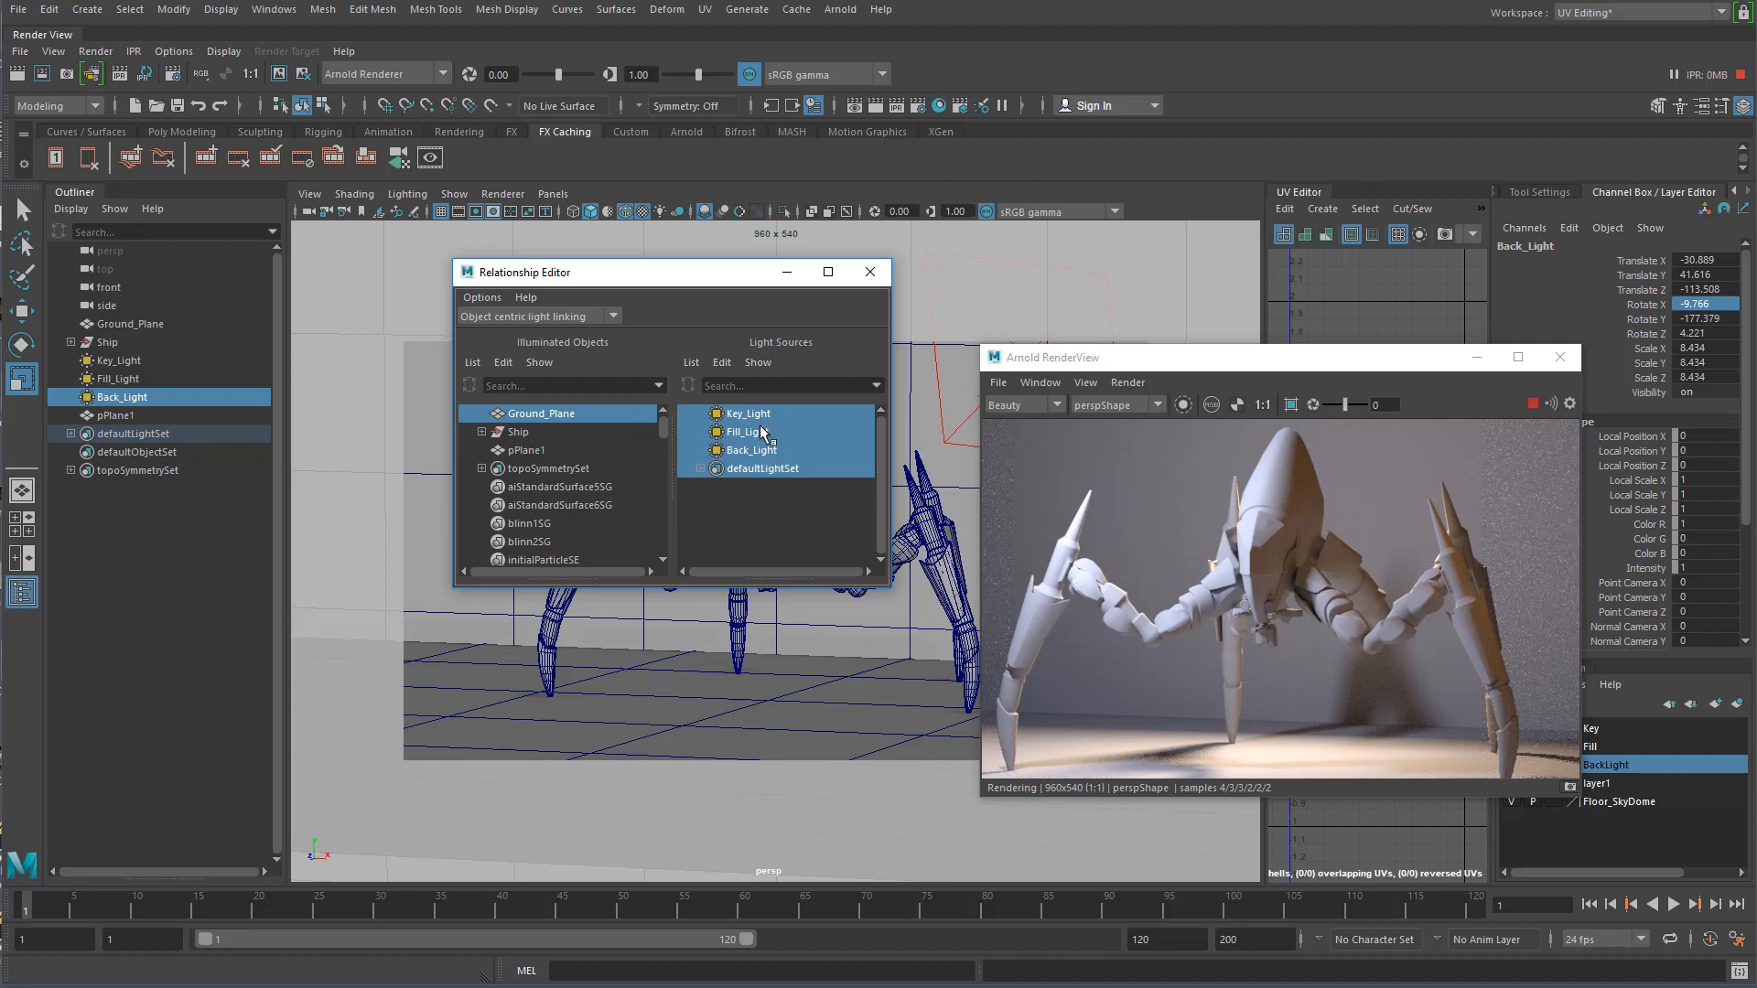
{"action": "left_click_drag", "start_coordinate": [727, 282], "coordinate": [574, 350]}
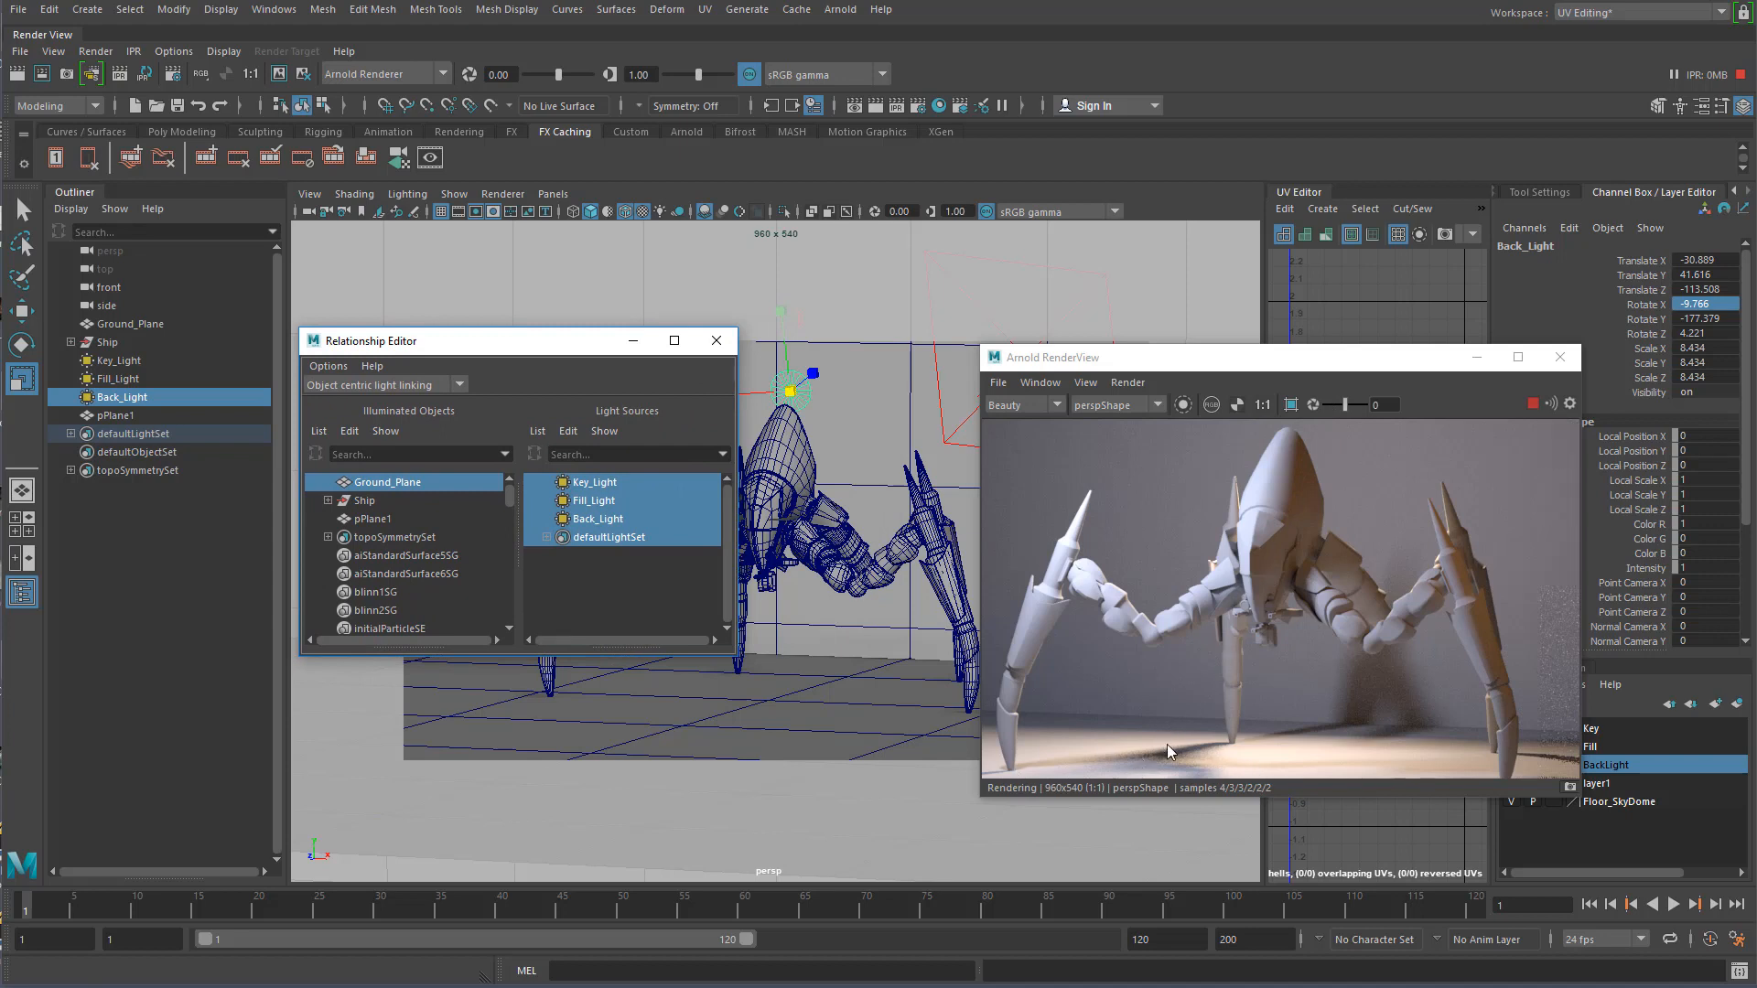
{"action": "left_click_drag", "start_coordinate": [558, 345], "coordinate": [683, 301]}
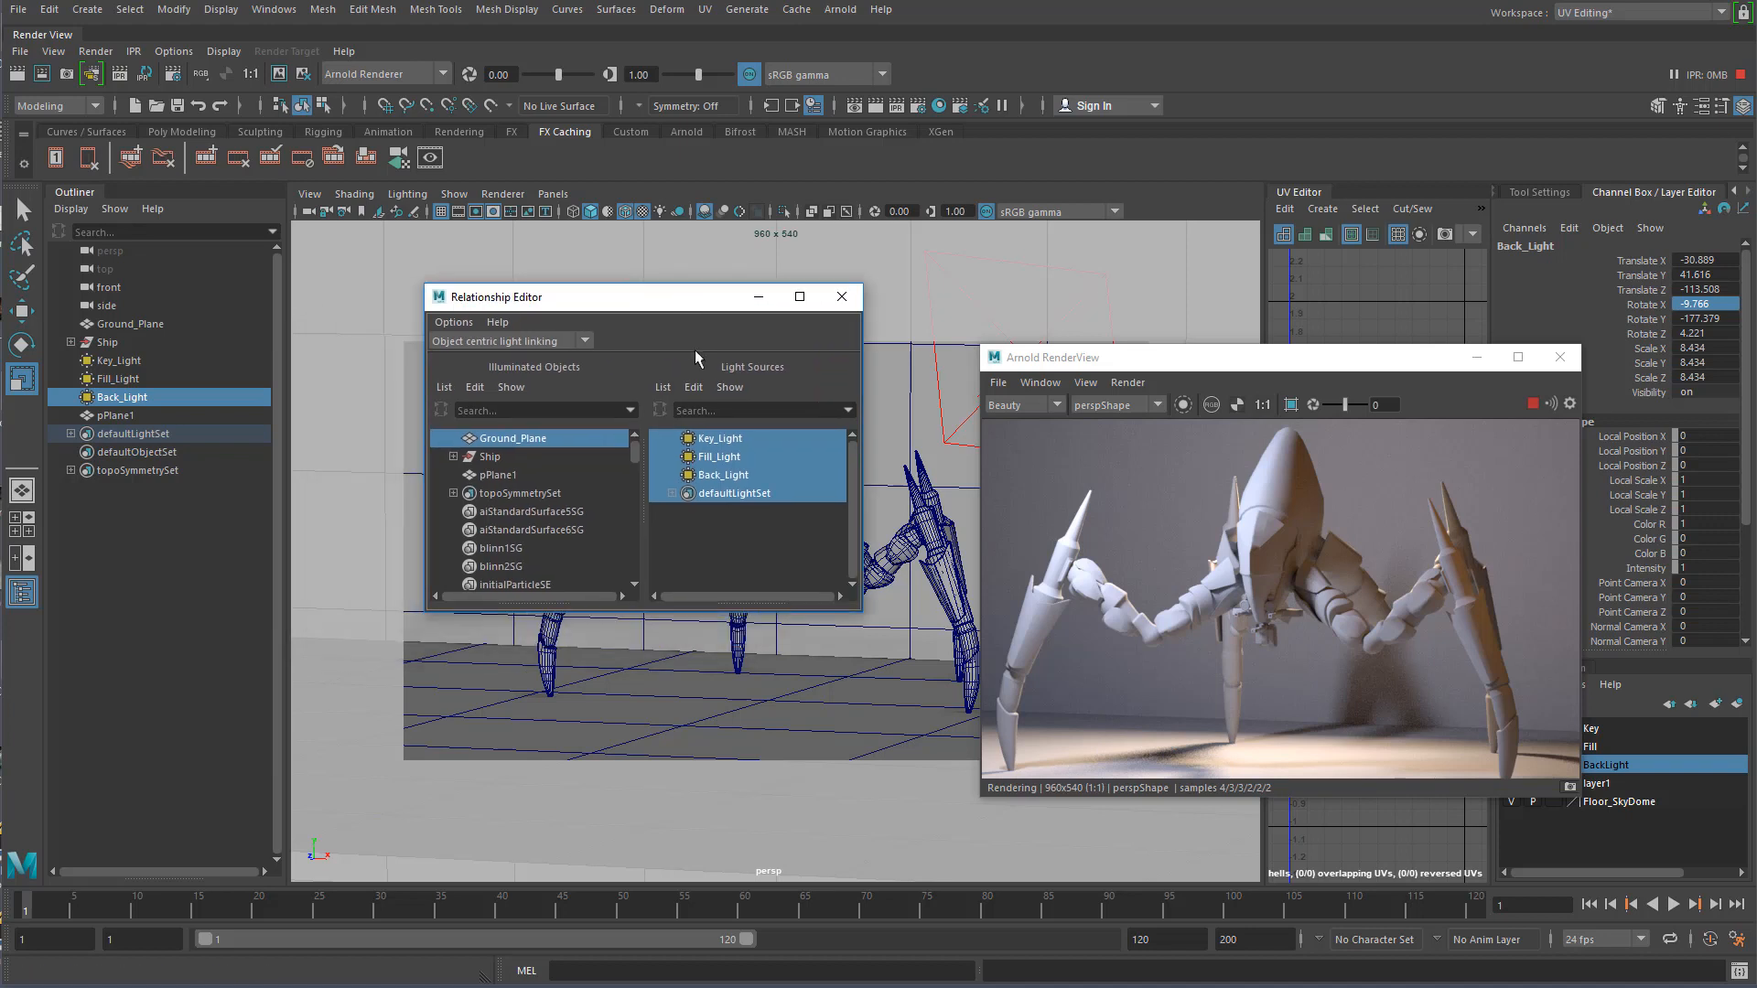
{"action": "left_click", "coordinate": [688, 477]}
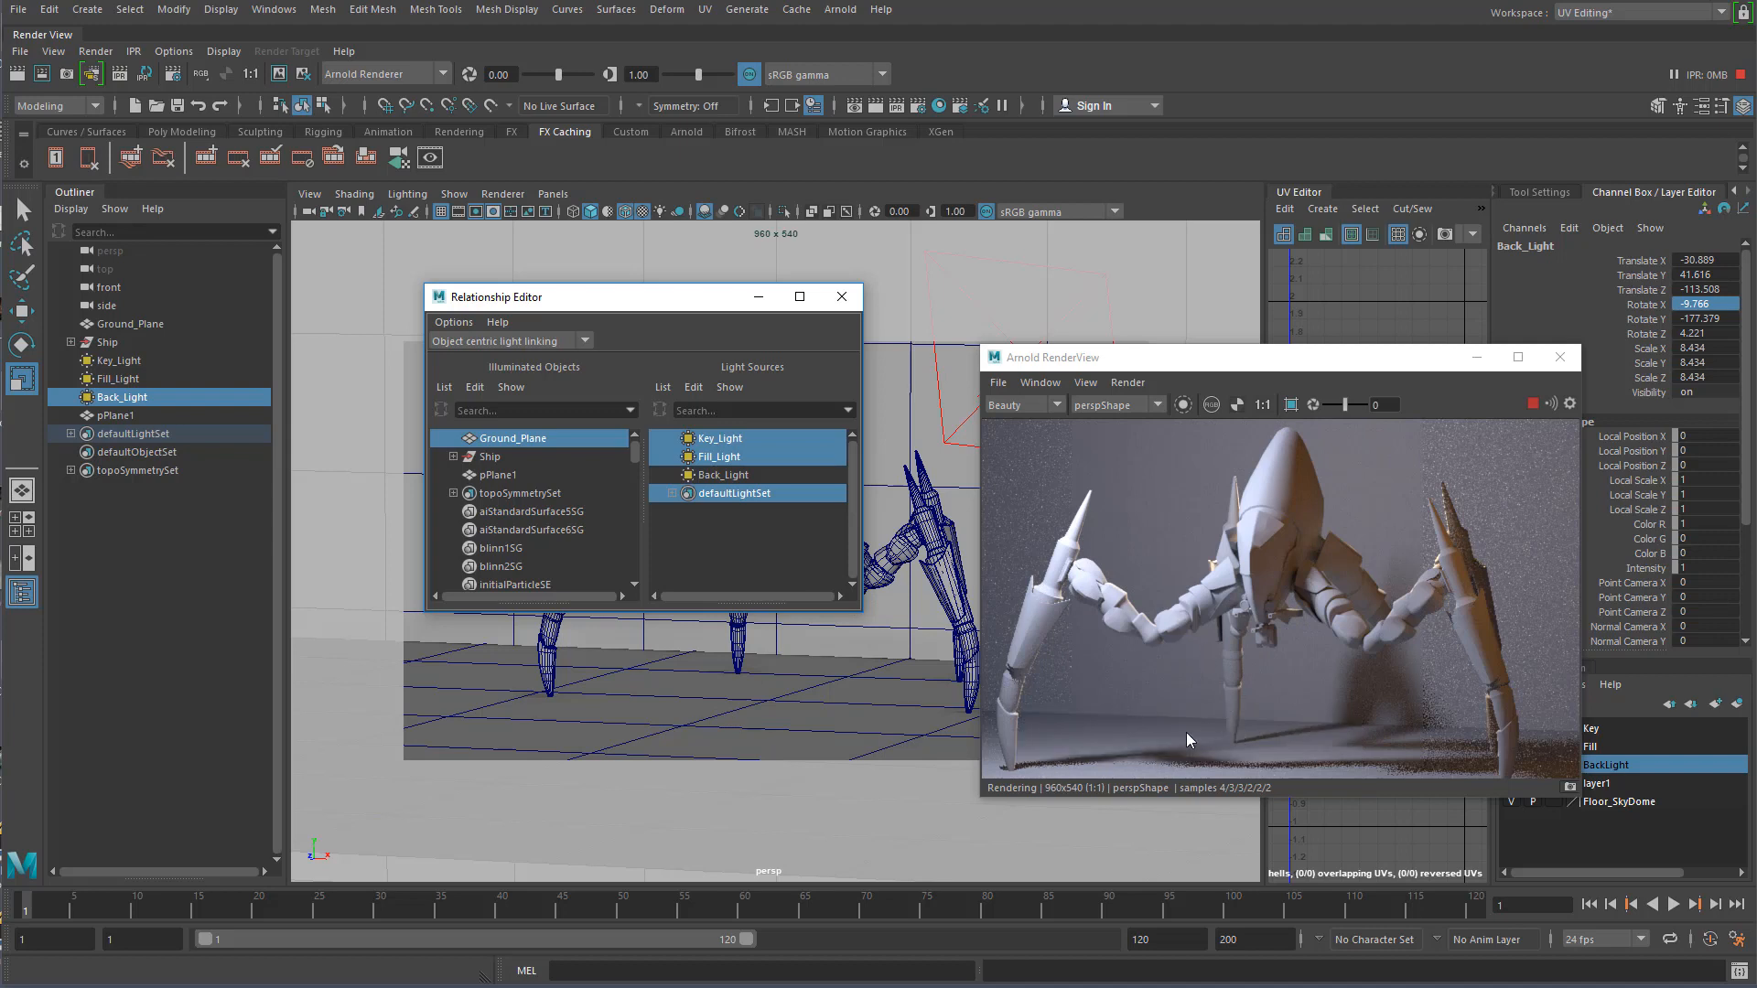
{"action": "left_click", "coordinate": [729, 476]}
{"action": "left_click", "coordinate": [729, 476]}
- Rename the upright plane pPlane1 as BackDrop
{"action": "left_click", "coordinate": [115, 415]}
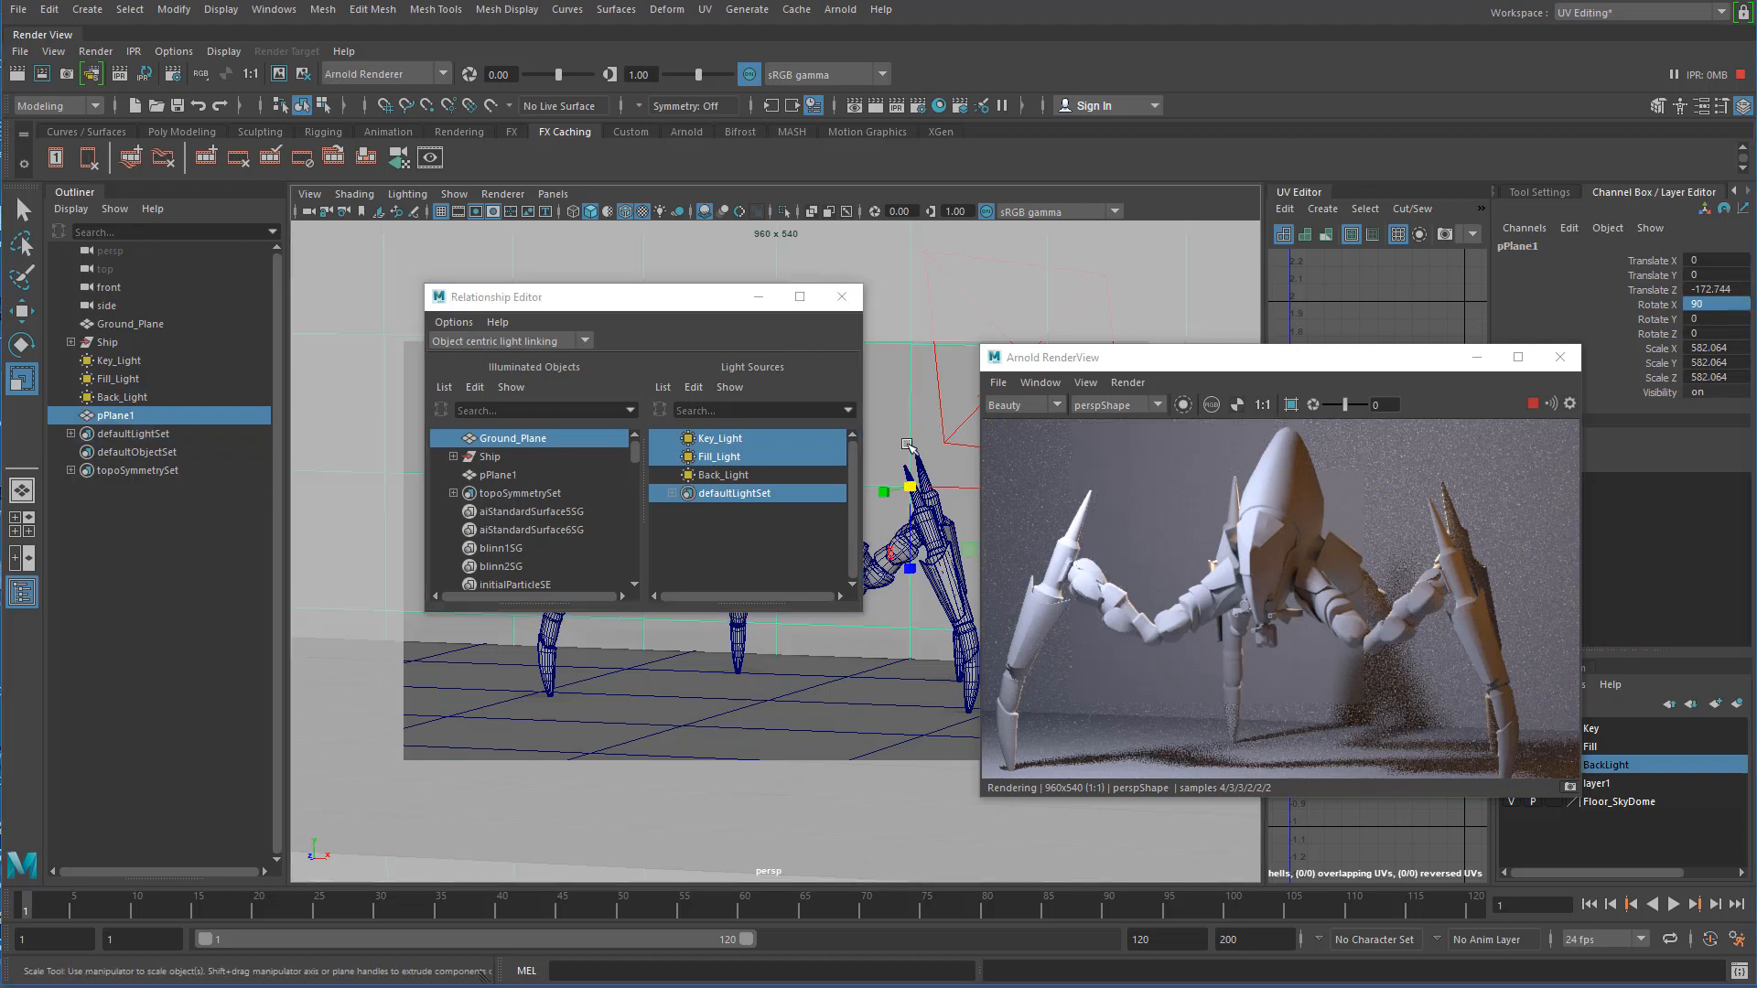
{"action": "double_click", "coordinate": [106, 416]}
{"action": "type", "text": "EackDrop"}
{"action": "key", "text": "Return"}
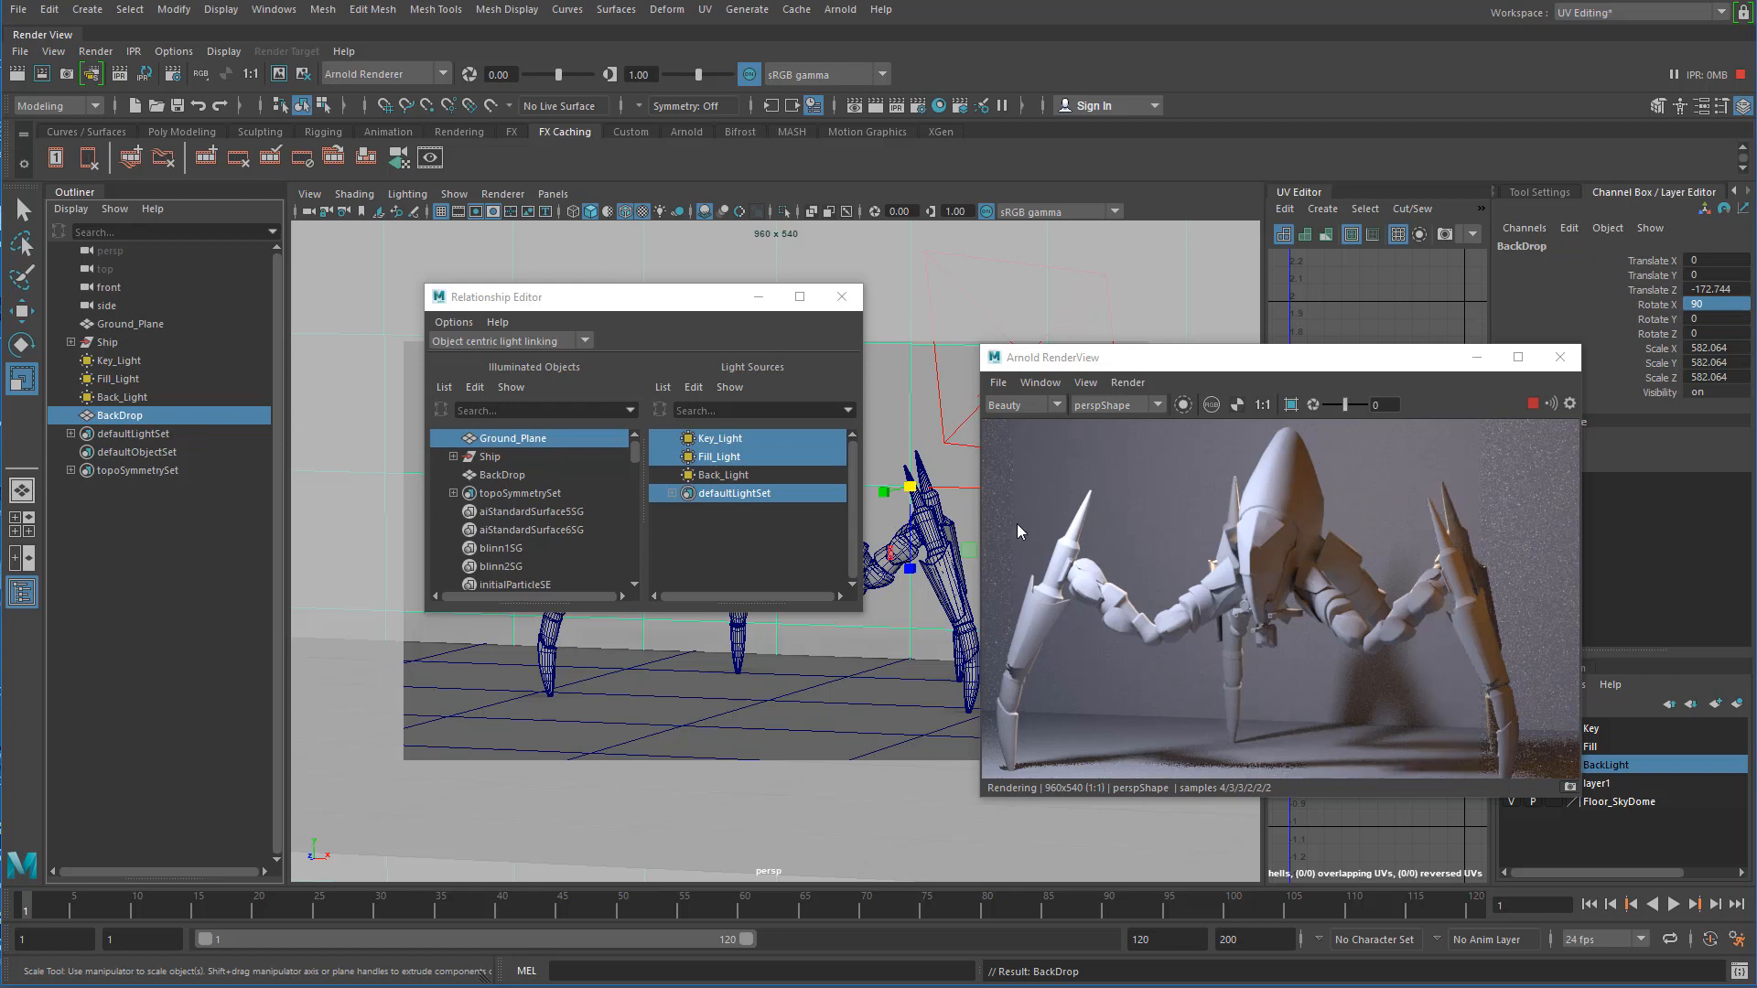
- Unlink Key_Light, Fill_Light and Back_Light from the BackDrop plane
{"action": "left_click", "coordinate": [506, 472]}
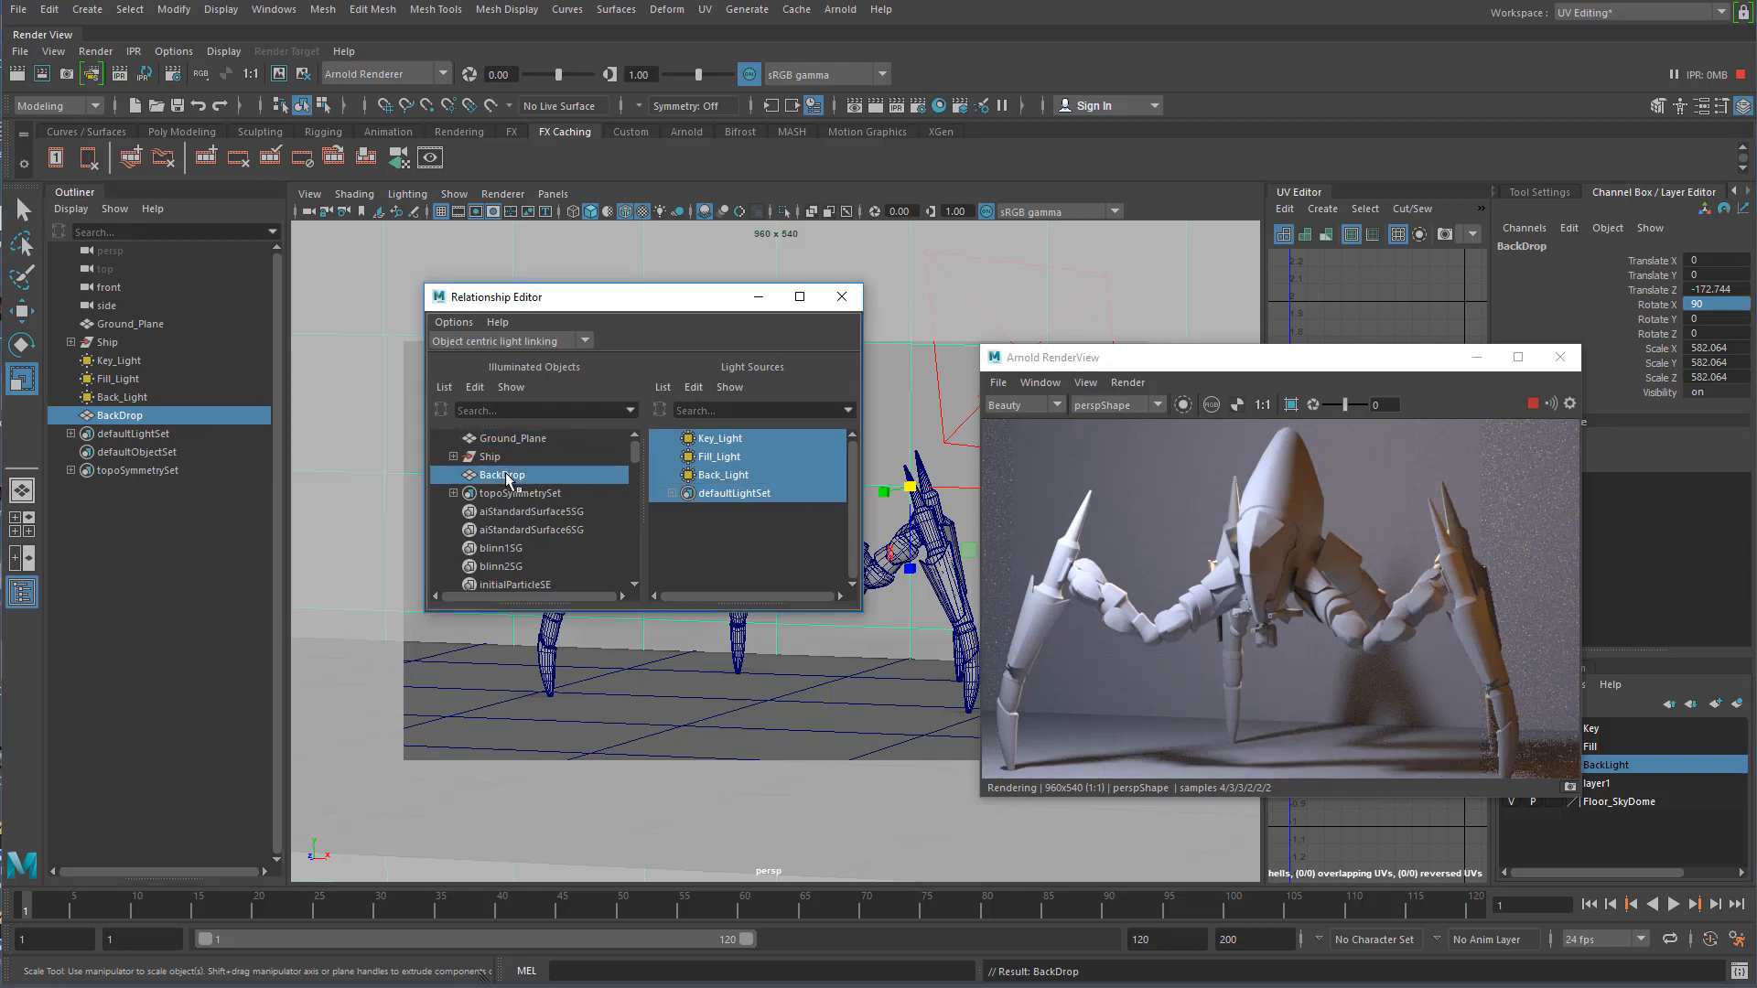
{"action": "left_click", "coordinate": [719, 441]}
{"action": "left_click", "coordinate": [720, 461]}
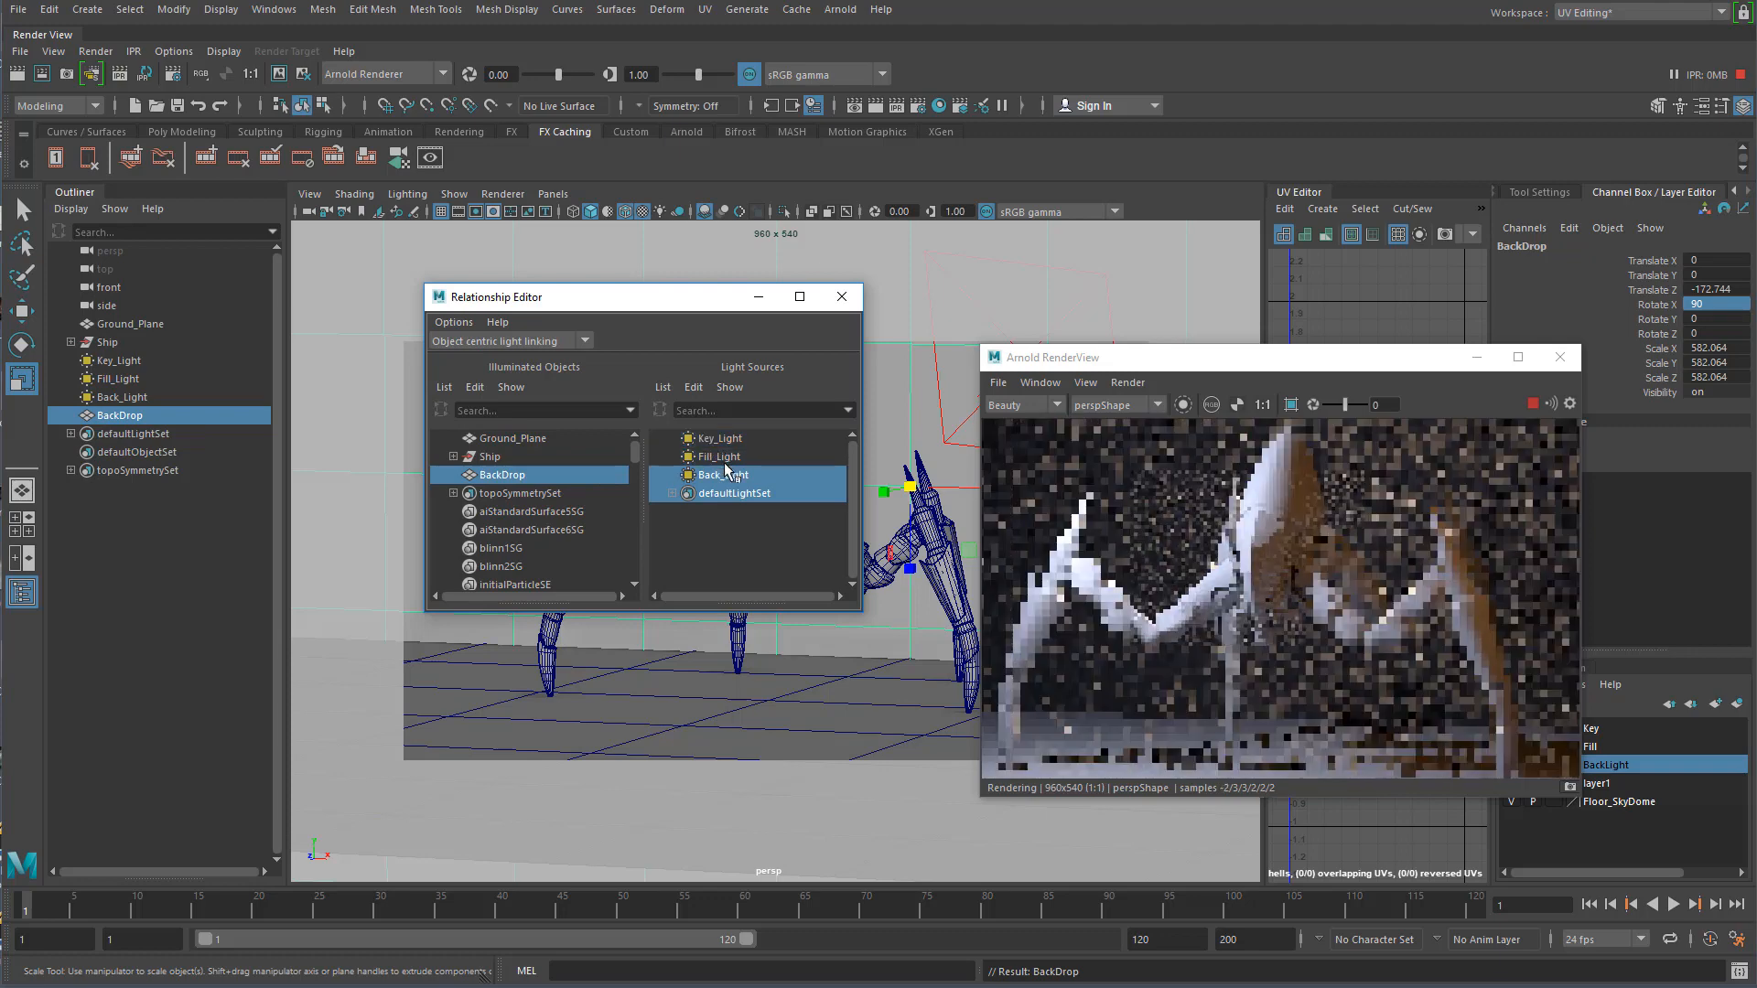
{"action": "left_click", "coordinate": [726, 477]}
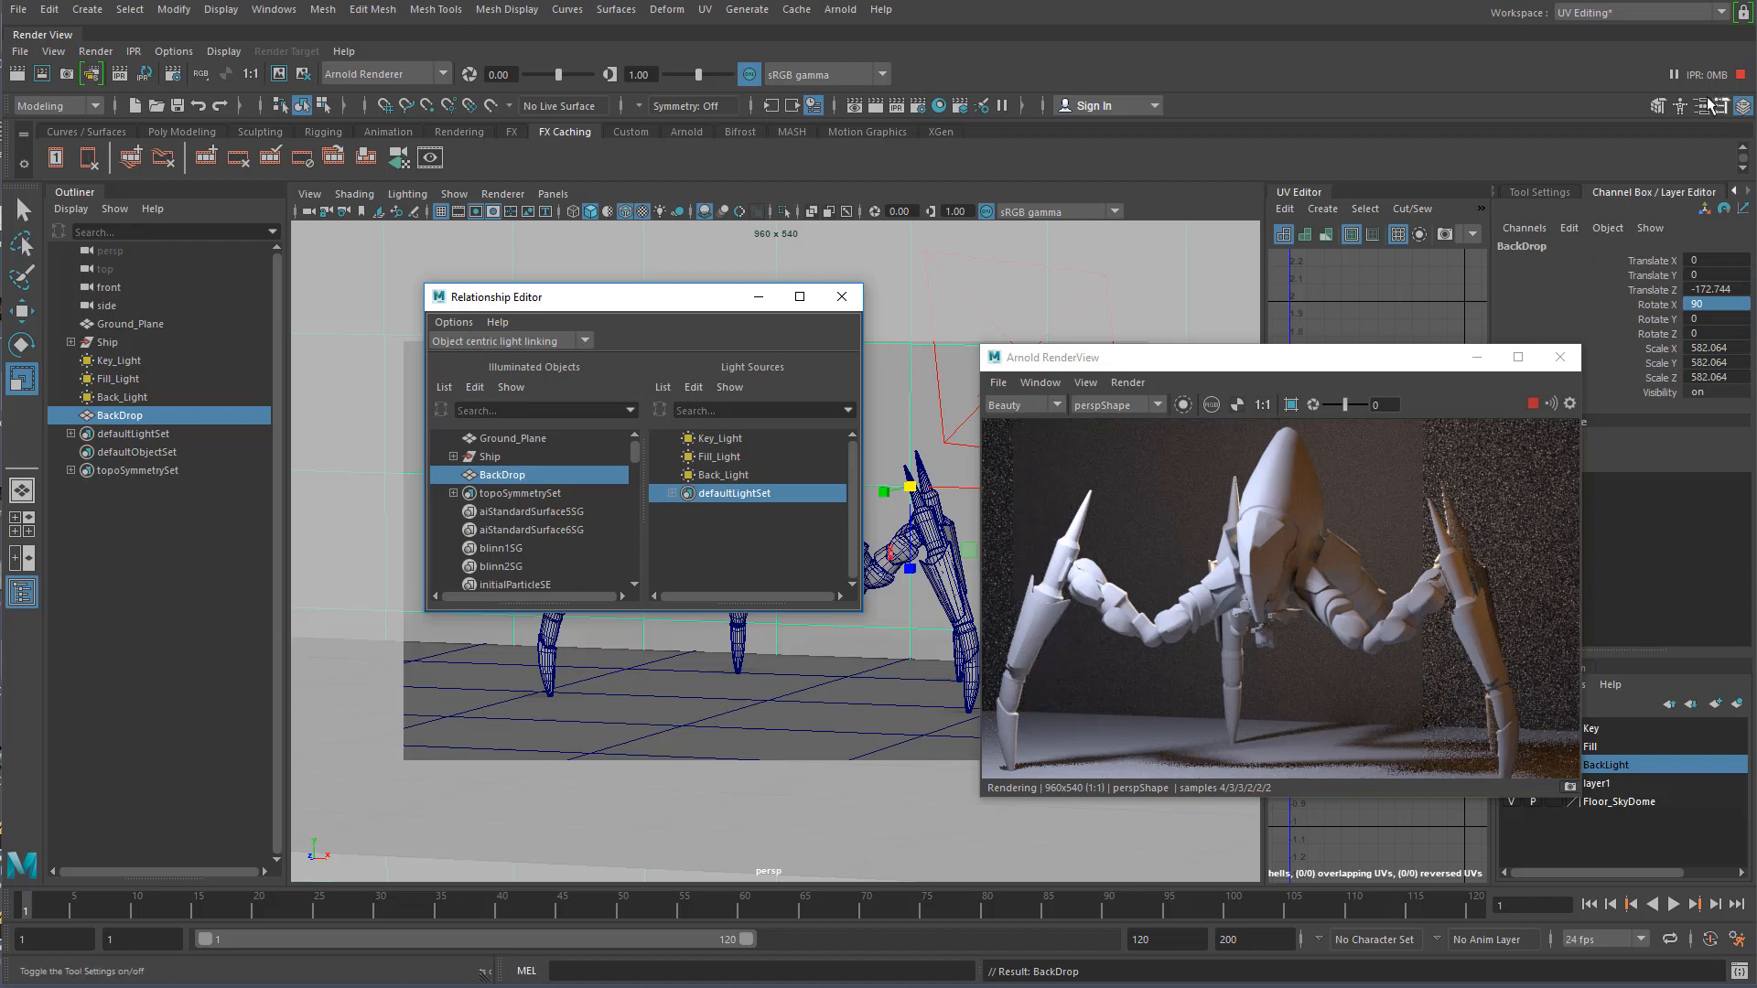
{"action": "left_click", "coordinate": [902, 281]}
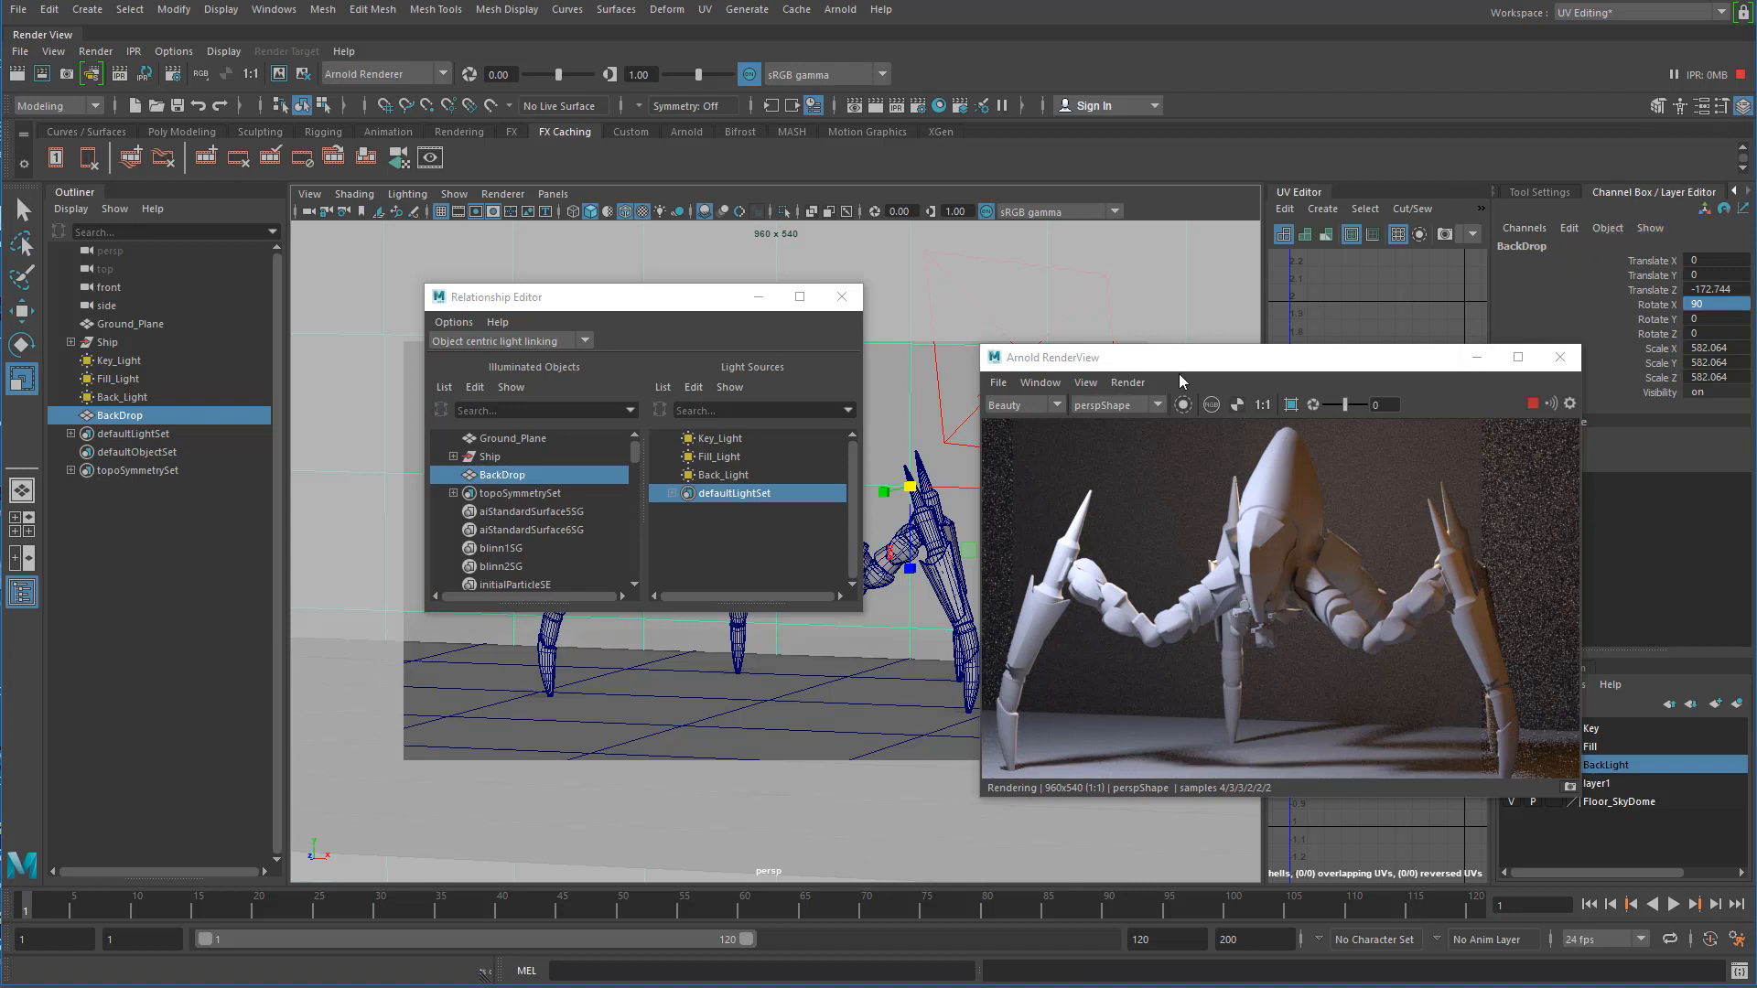
- Examine the BackDrop shape's attributes, including its Render Stats, Object Display and Arnold visibility, export and volume settings
{"action": "left_click", "coordinate": [1701, 107]}
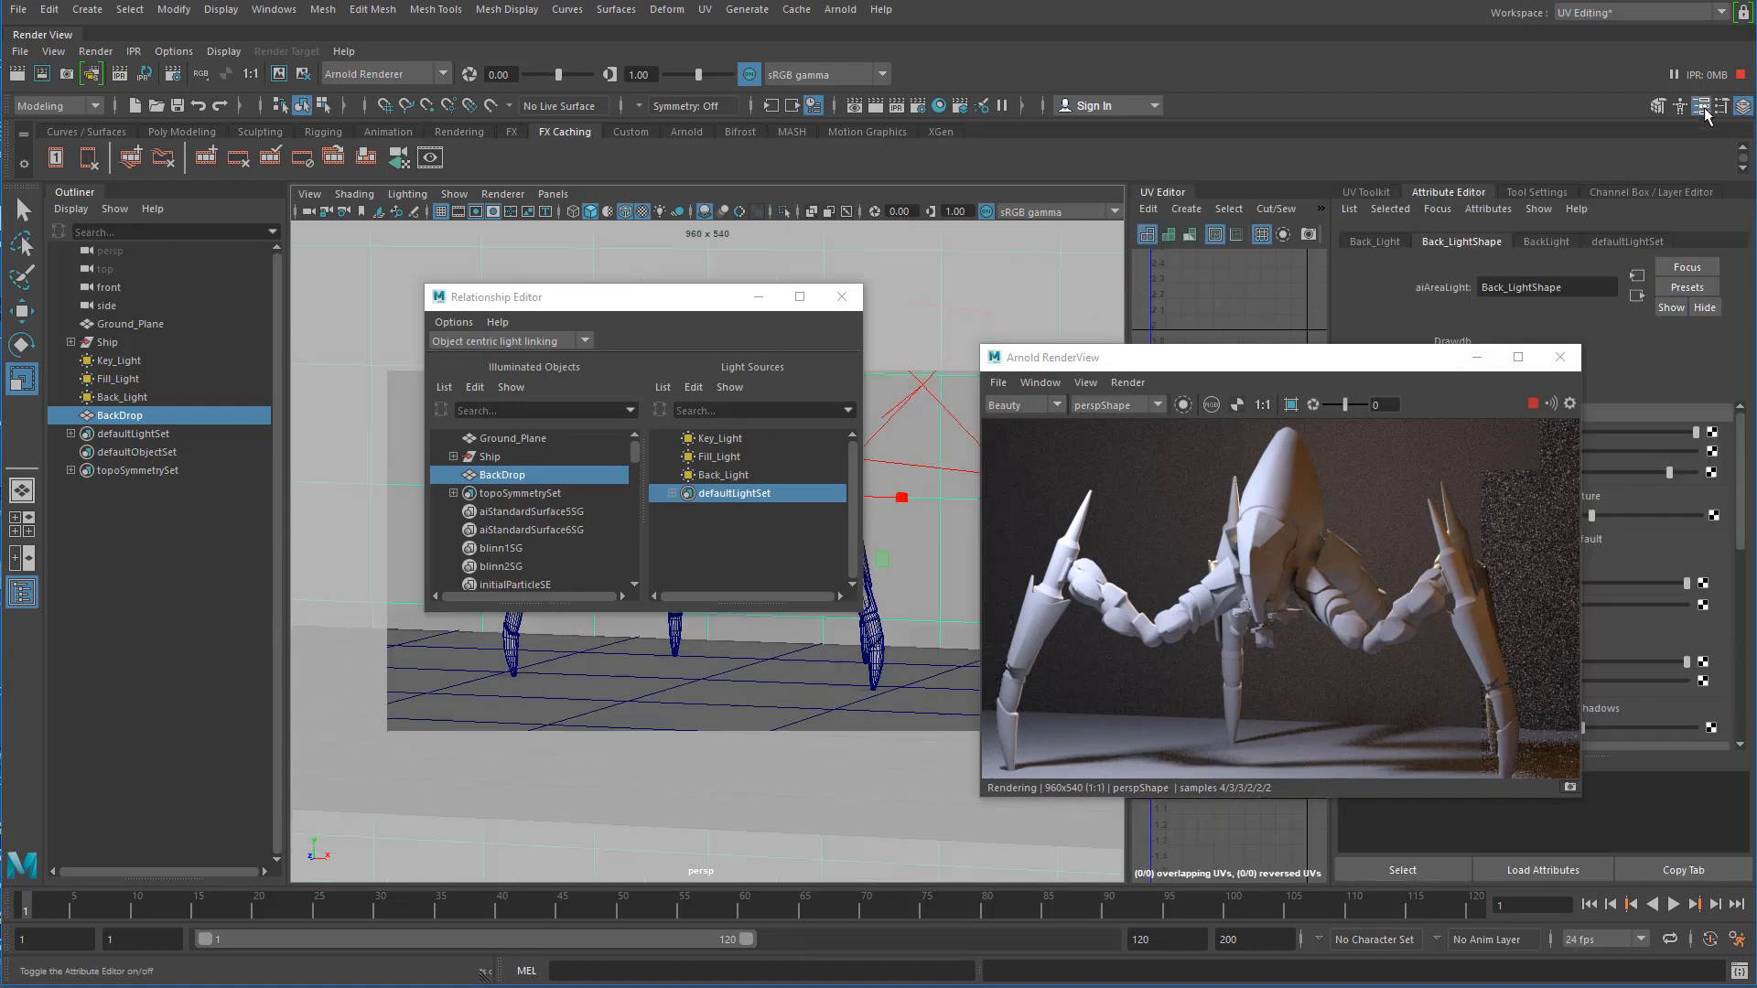
{"action": "left_click_drag", "start_coordinate": [1334, 363], "coordinate": [911, 400]}
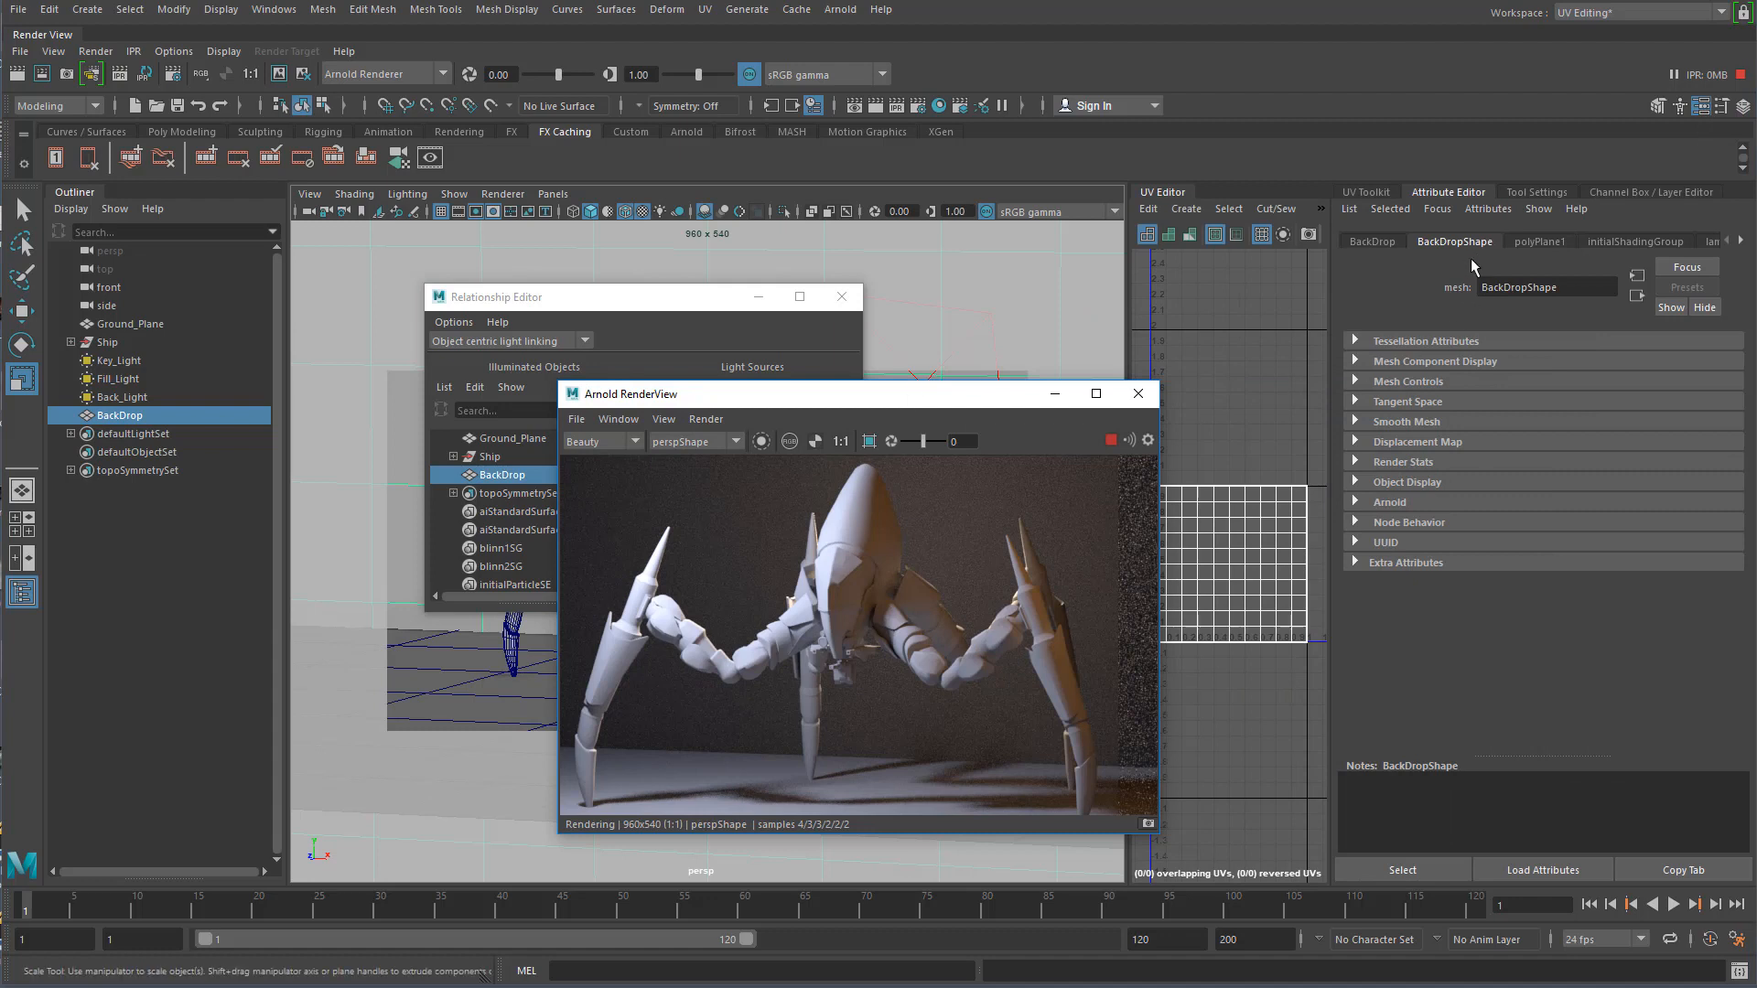
{"action": "left_click", "coordinate": [1356, 462]}
{"action": "scroll", "coordinate": [1363, 529], "scroll_direction": "down", "scroll_amount": 3}
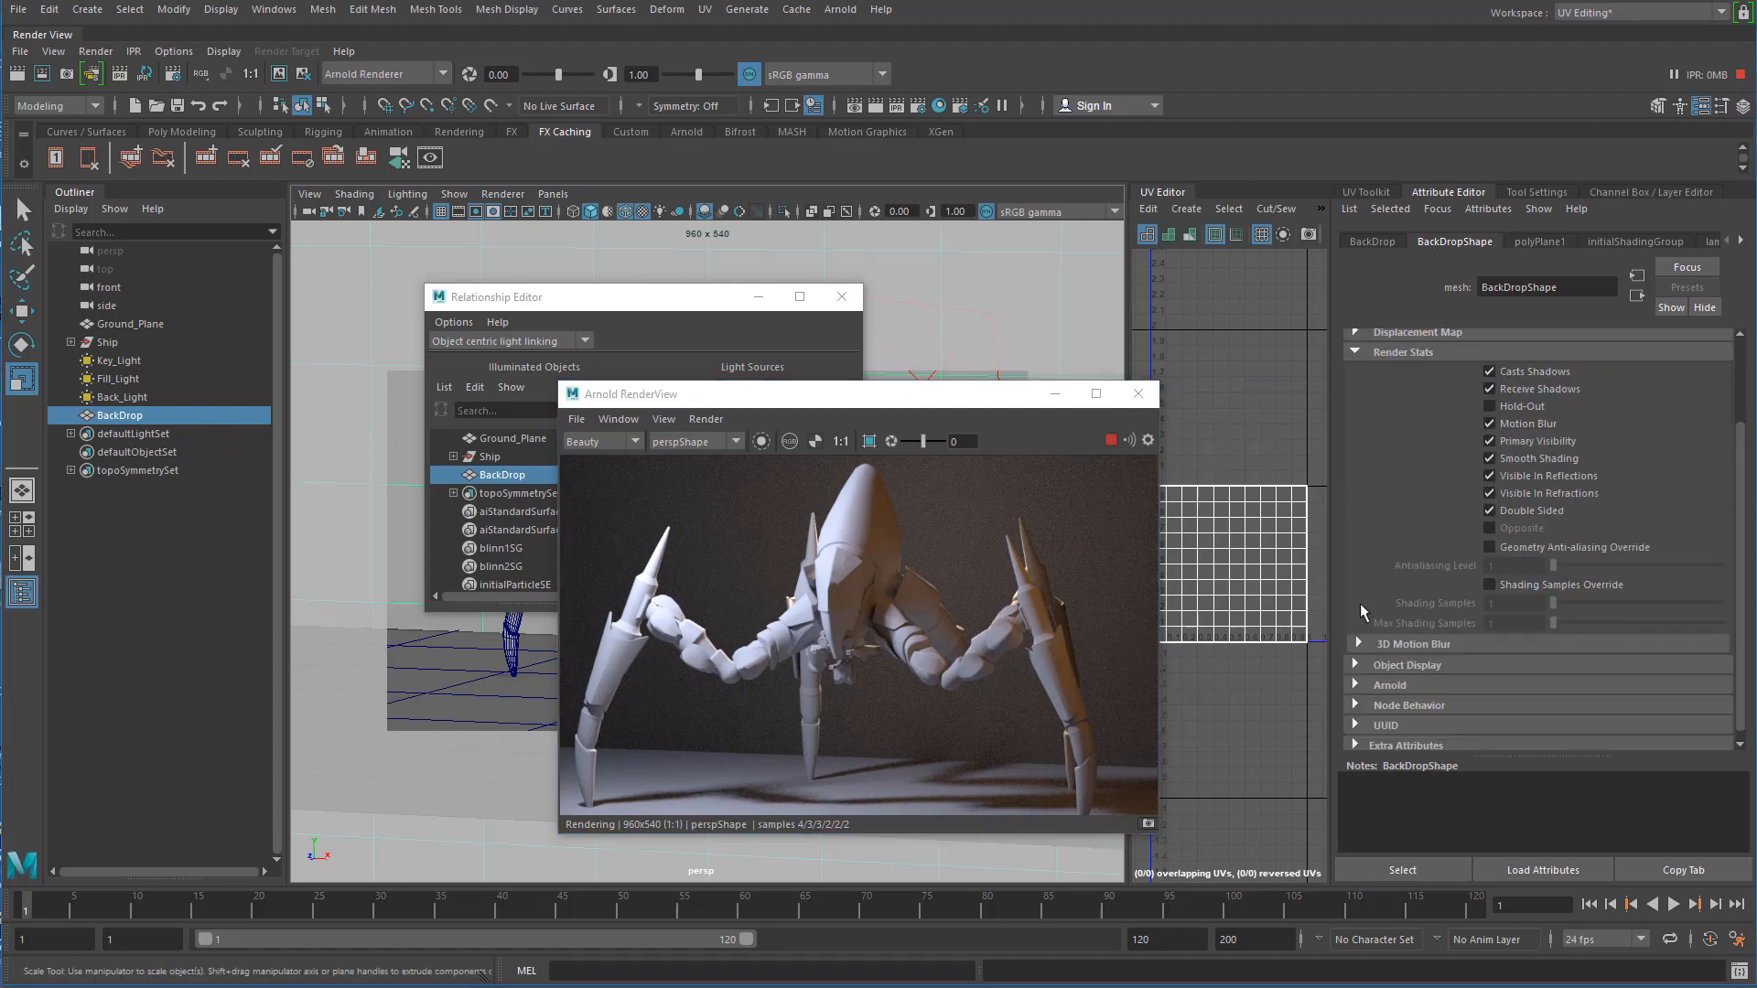
{"action": "left_click", "coordinate": [1358, 686]}
{"action": "scroll", "coordinate": [1425, 565], "scroll_direction": "down", "scroll_amount": 8}
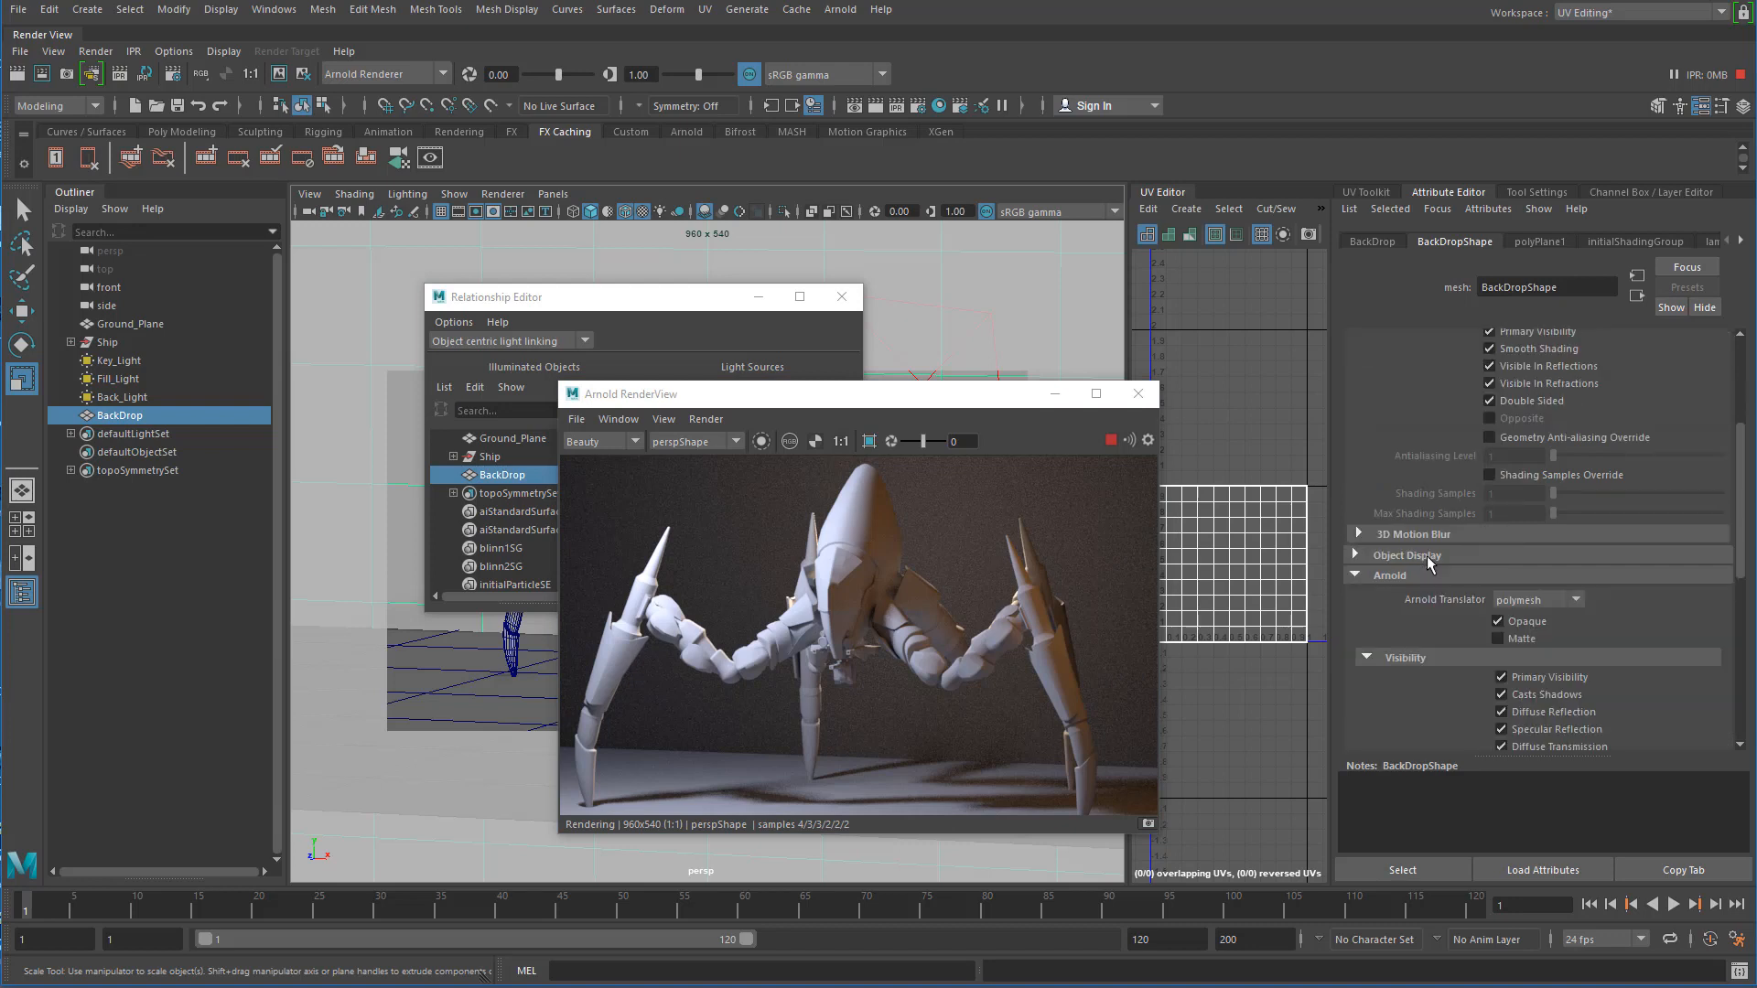
{"action": "scroll", "coordinate": [1386, 650], "scroll_direction": "down", "scroll_amount": 1}
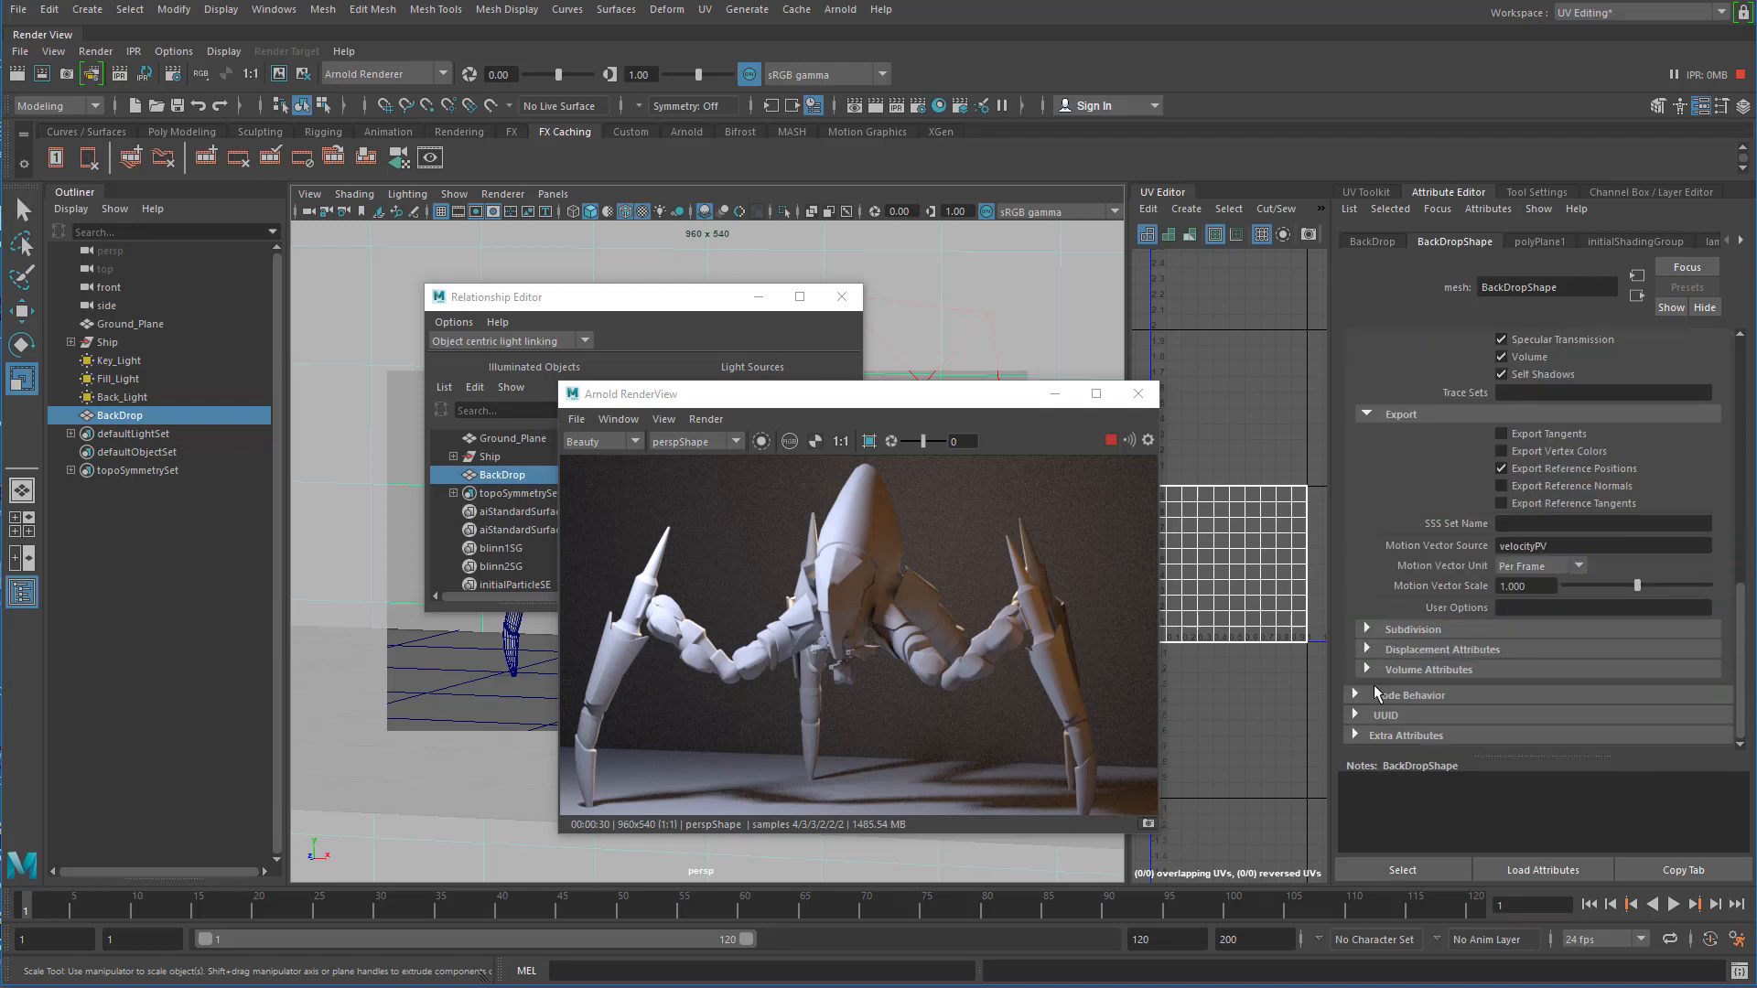
{"action": "left_click", "coordinate": [1369, 670]}
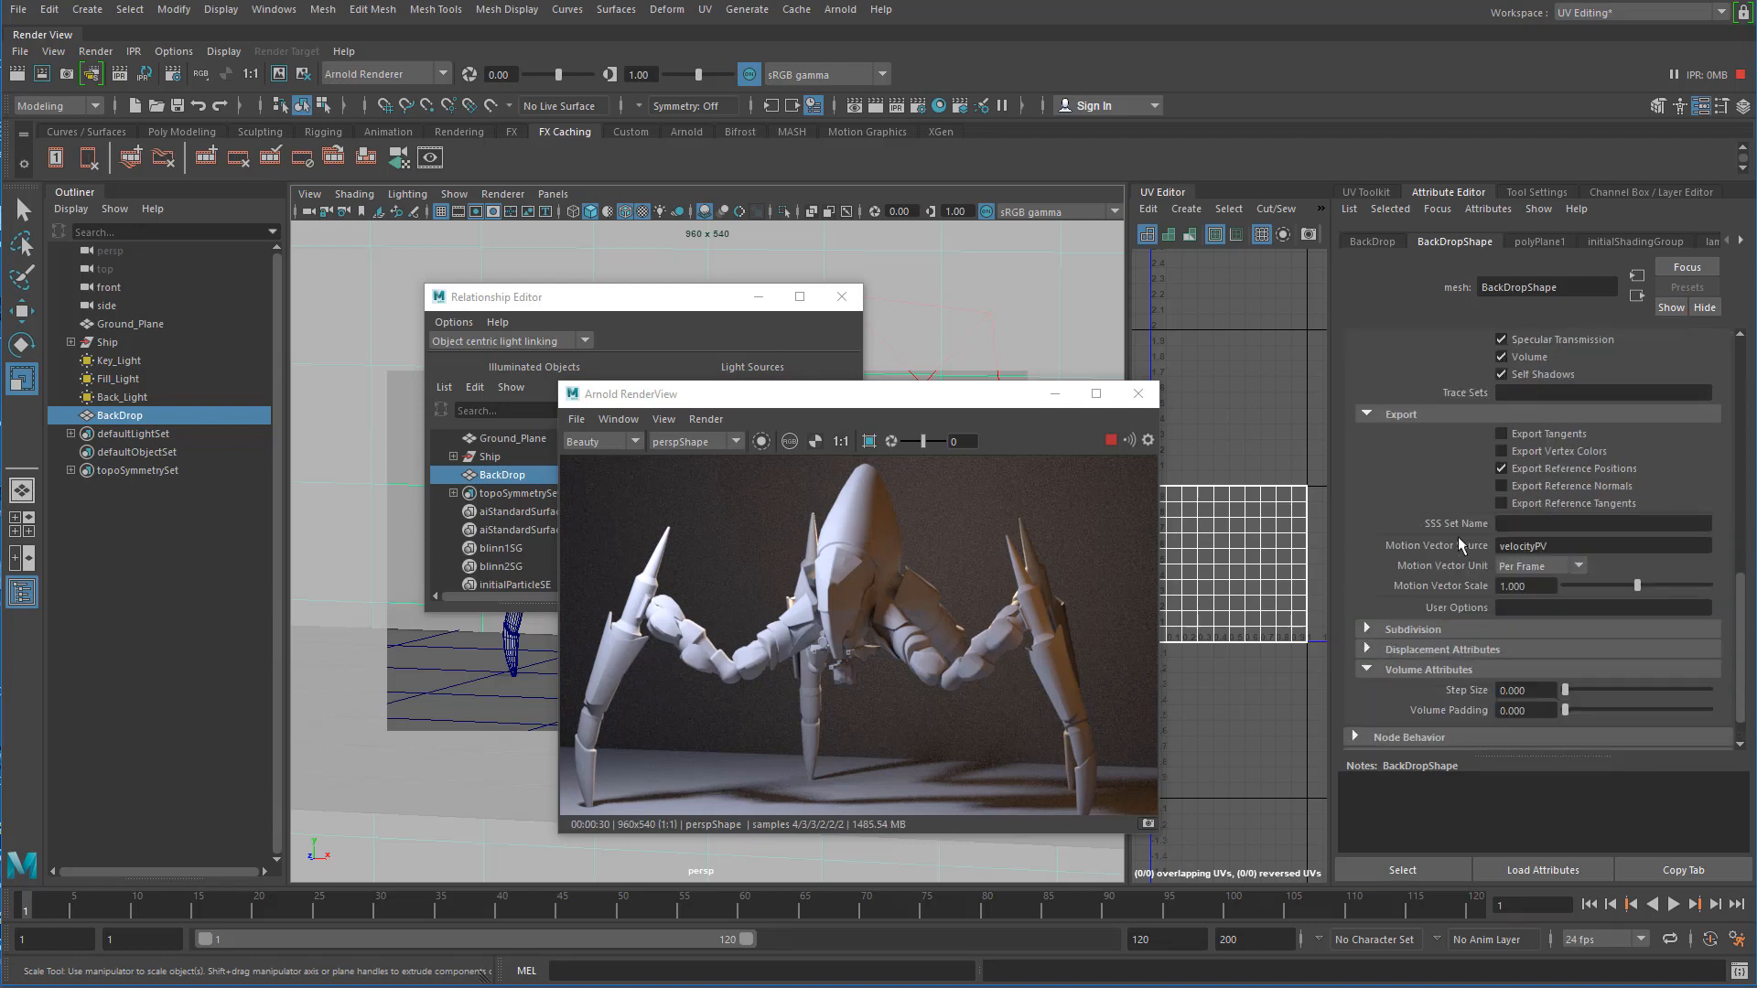
{"action": "scroll", "coordinate": [1449, 544], "scroll_direction": "down", "scroll_amount": 1}
{"action": "scroll", "coordinate": [1428, 540], "scroll_direction": "up", "scroll_amount": 8}
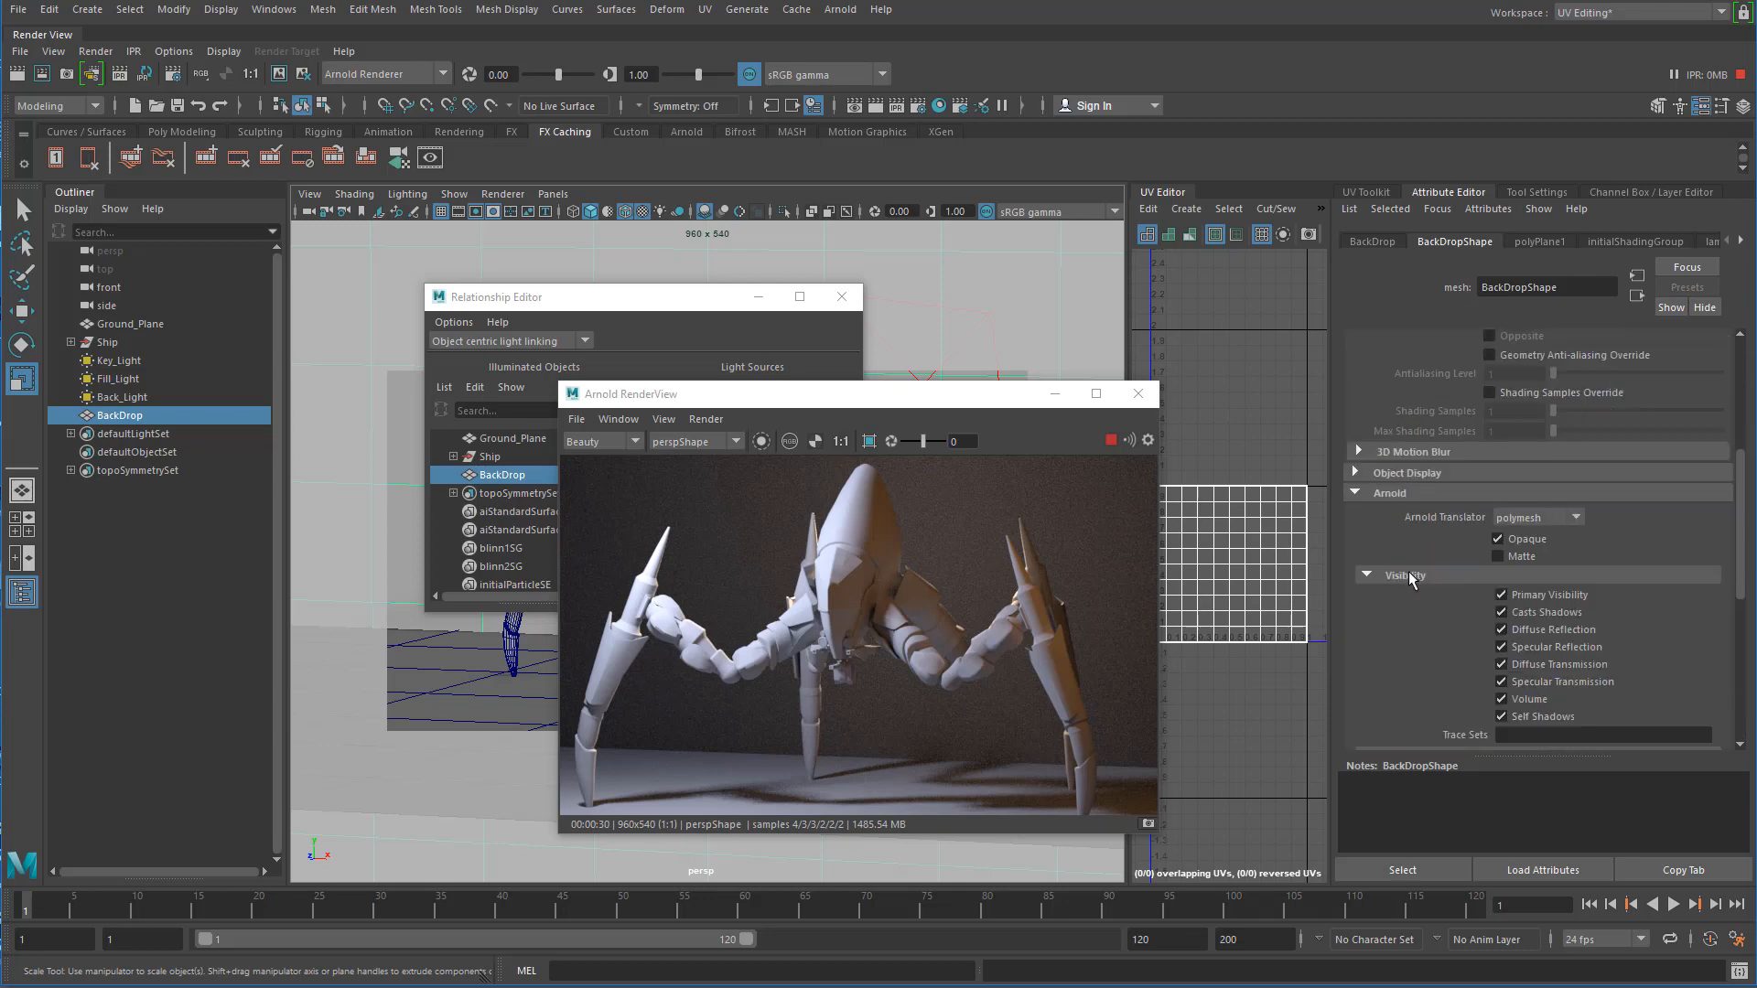
{"action": "left_click", "coordinate": [1366, 480]}
{"action": "scroll", "coordinate": [1381, 533], "scroll_direction": "up", "scroll_amount": 4}
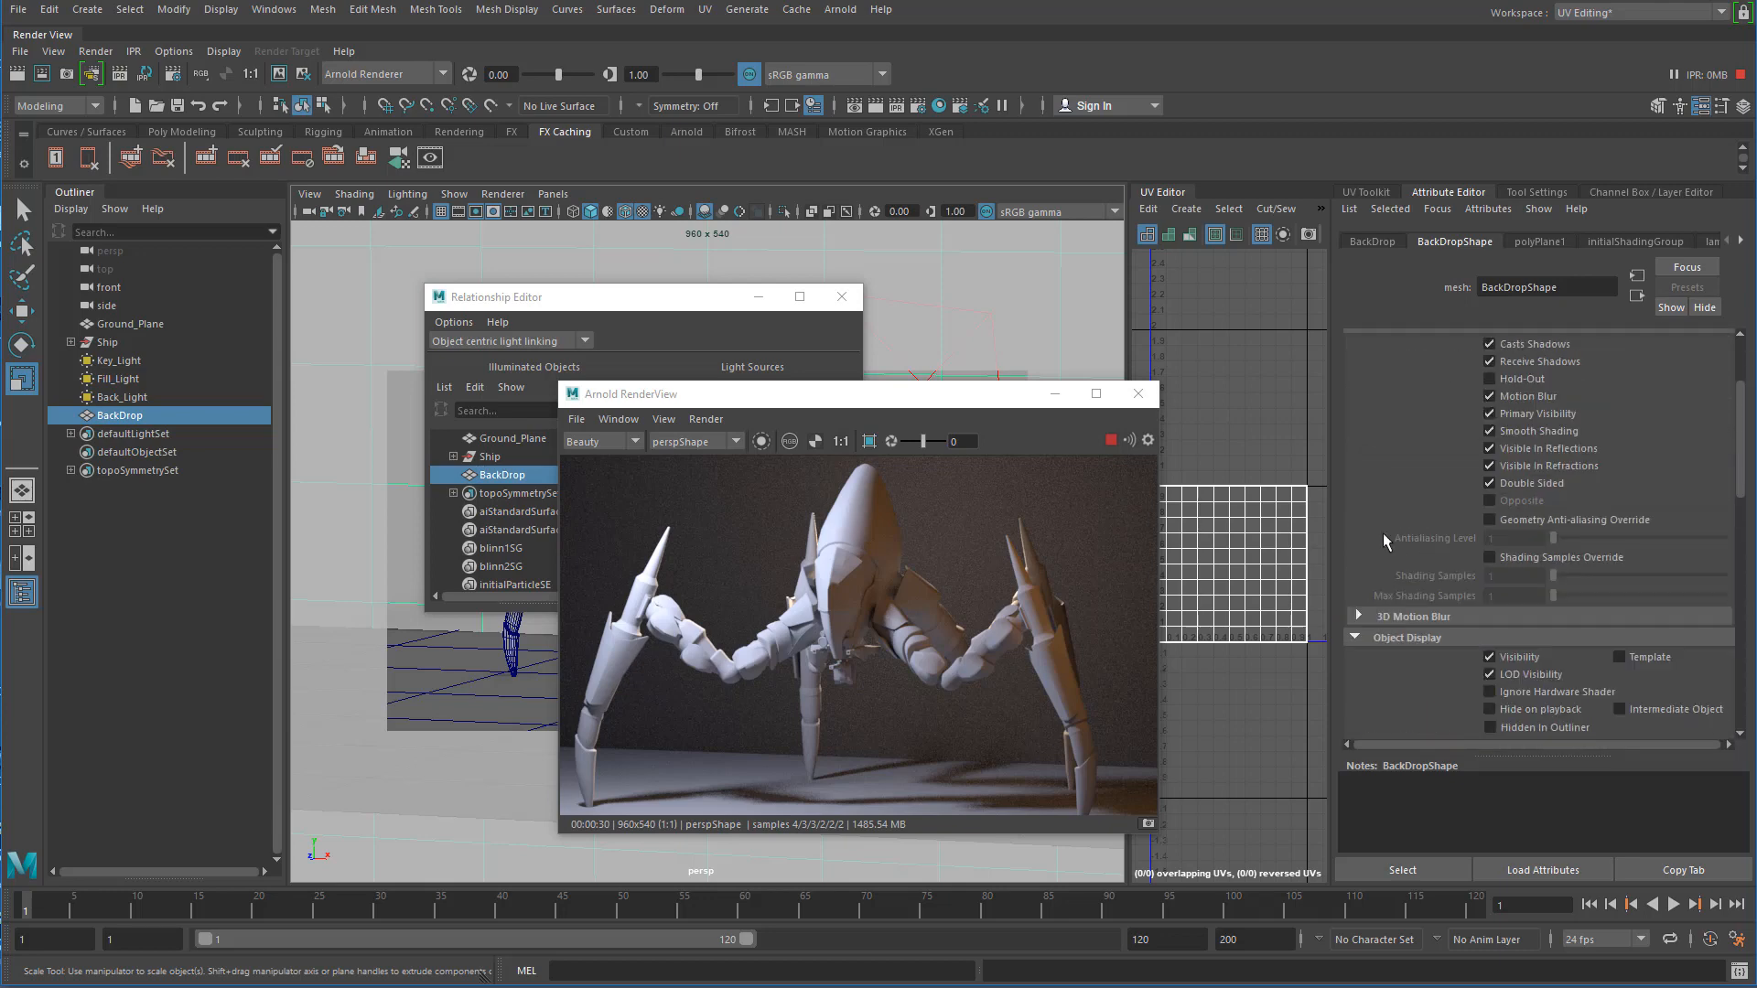
{"action": "scroll", "coordinate": [1386, 540], "scroll_direction": "up", "scroll_amount": 1}
{"action": "scroll", "coordinate": [1369, 558], "scroll_direction": "up", "scroll_amount": 2}
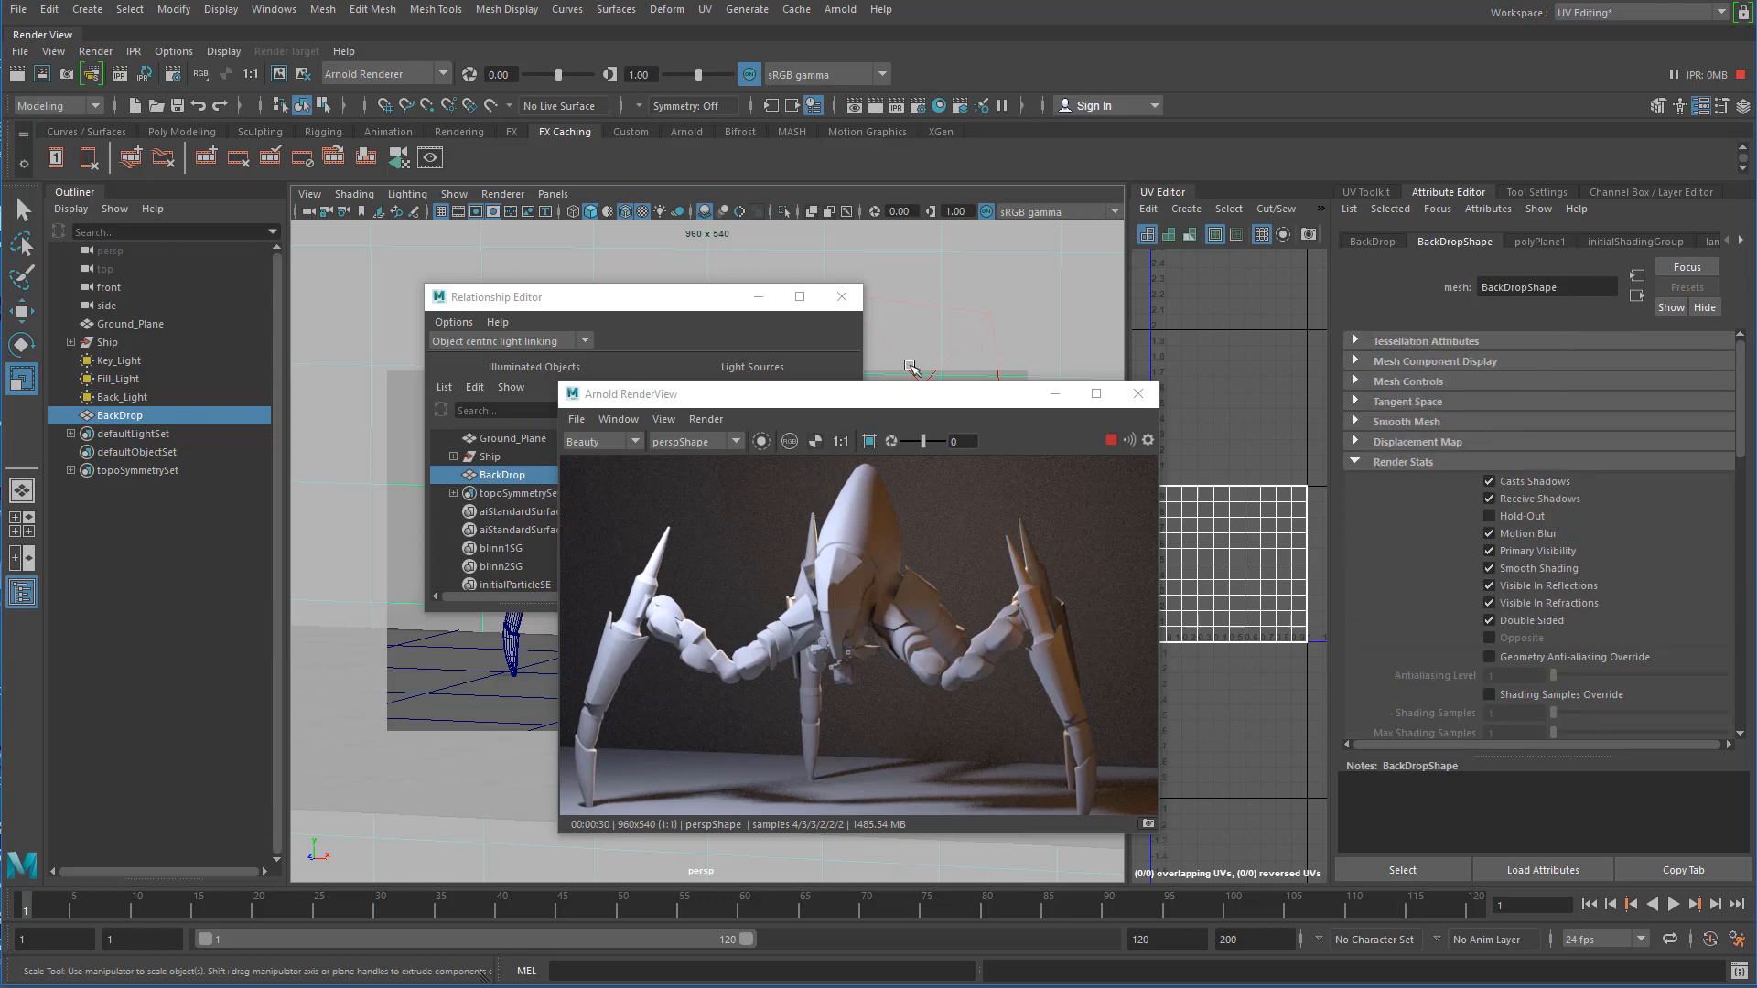
- Move the render view clear of the viewport, save the scene and close the light linking editor
{"action": "left_click_drag", "start_coordinate": [858, 393], "coordinate": [1397, 259]}
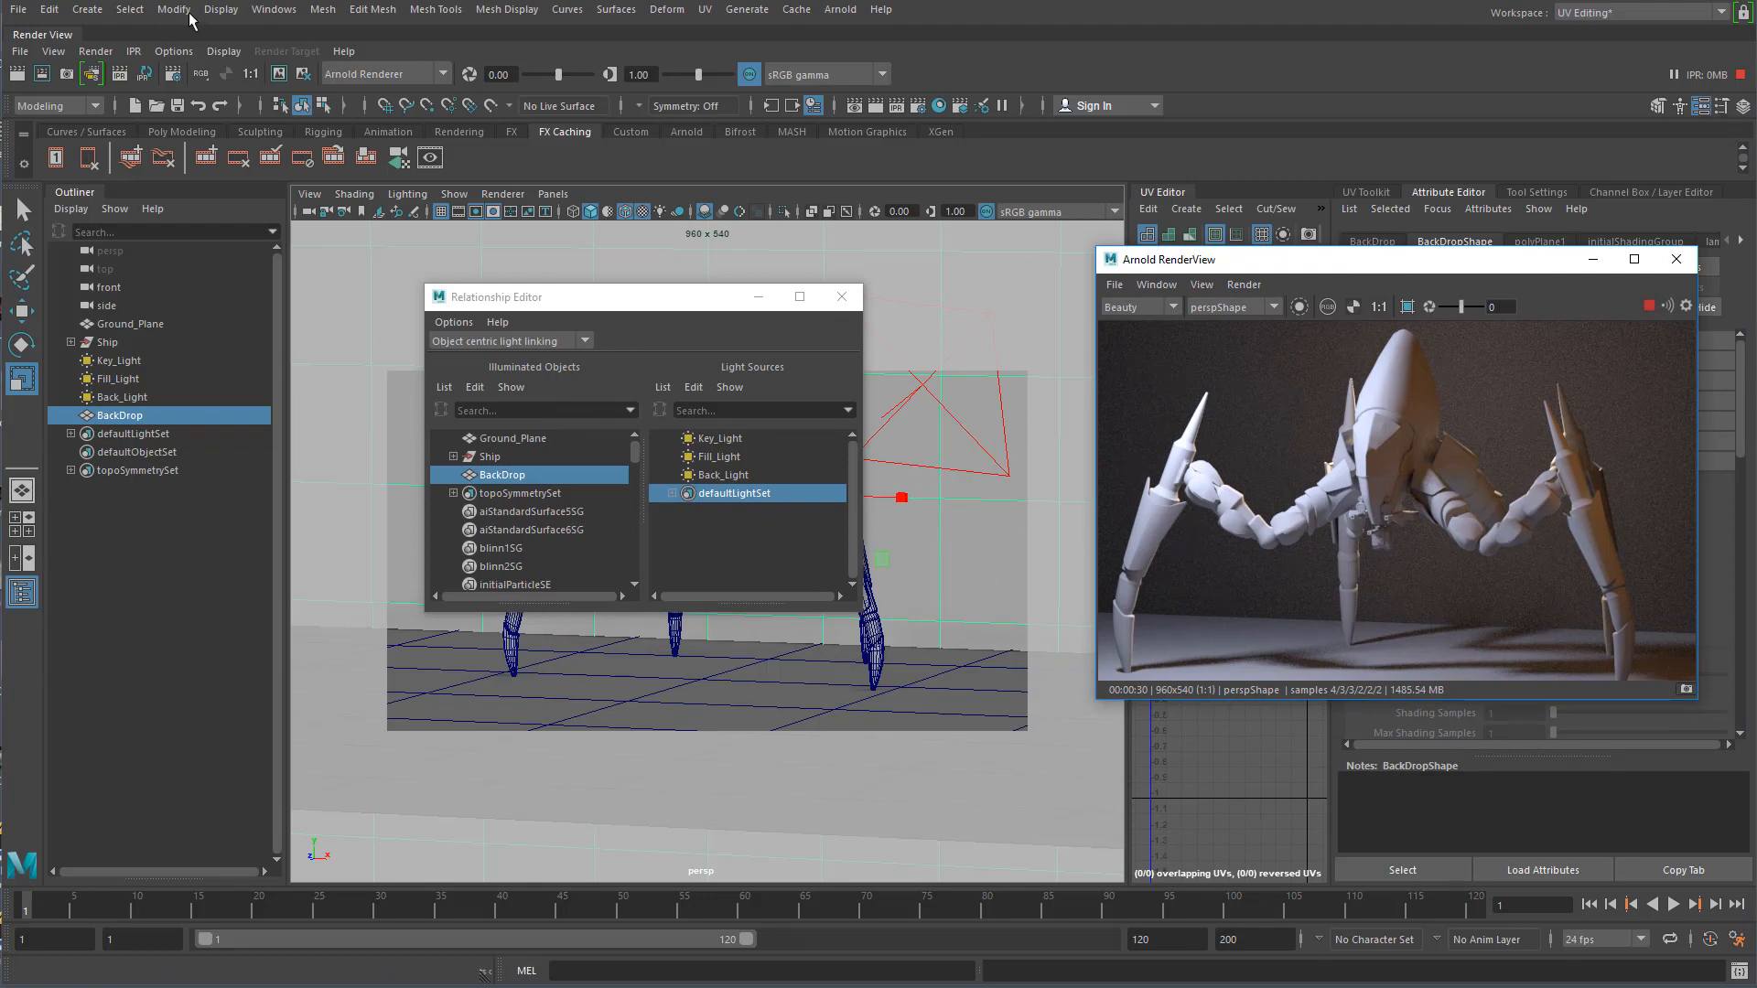
{"action": "left_click", "coordinate": [18, 10]}
{"action": "left_click", "coordinate": [73, 88]}
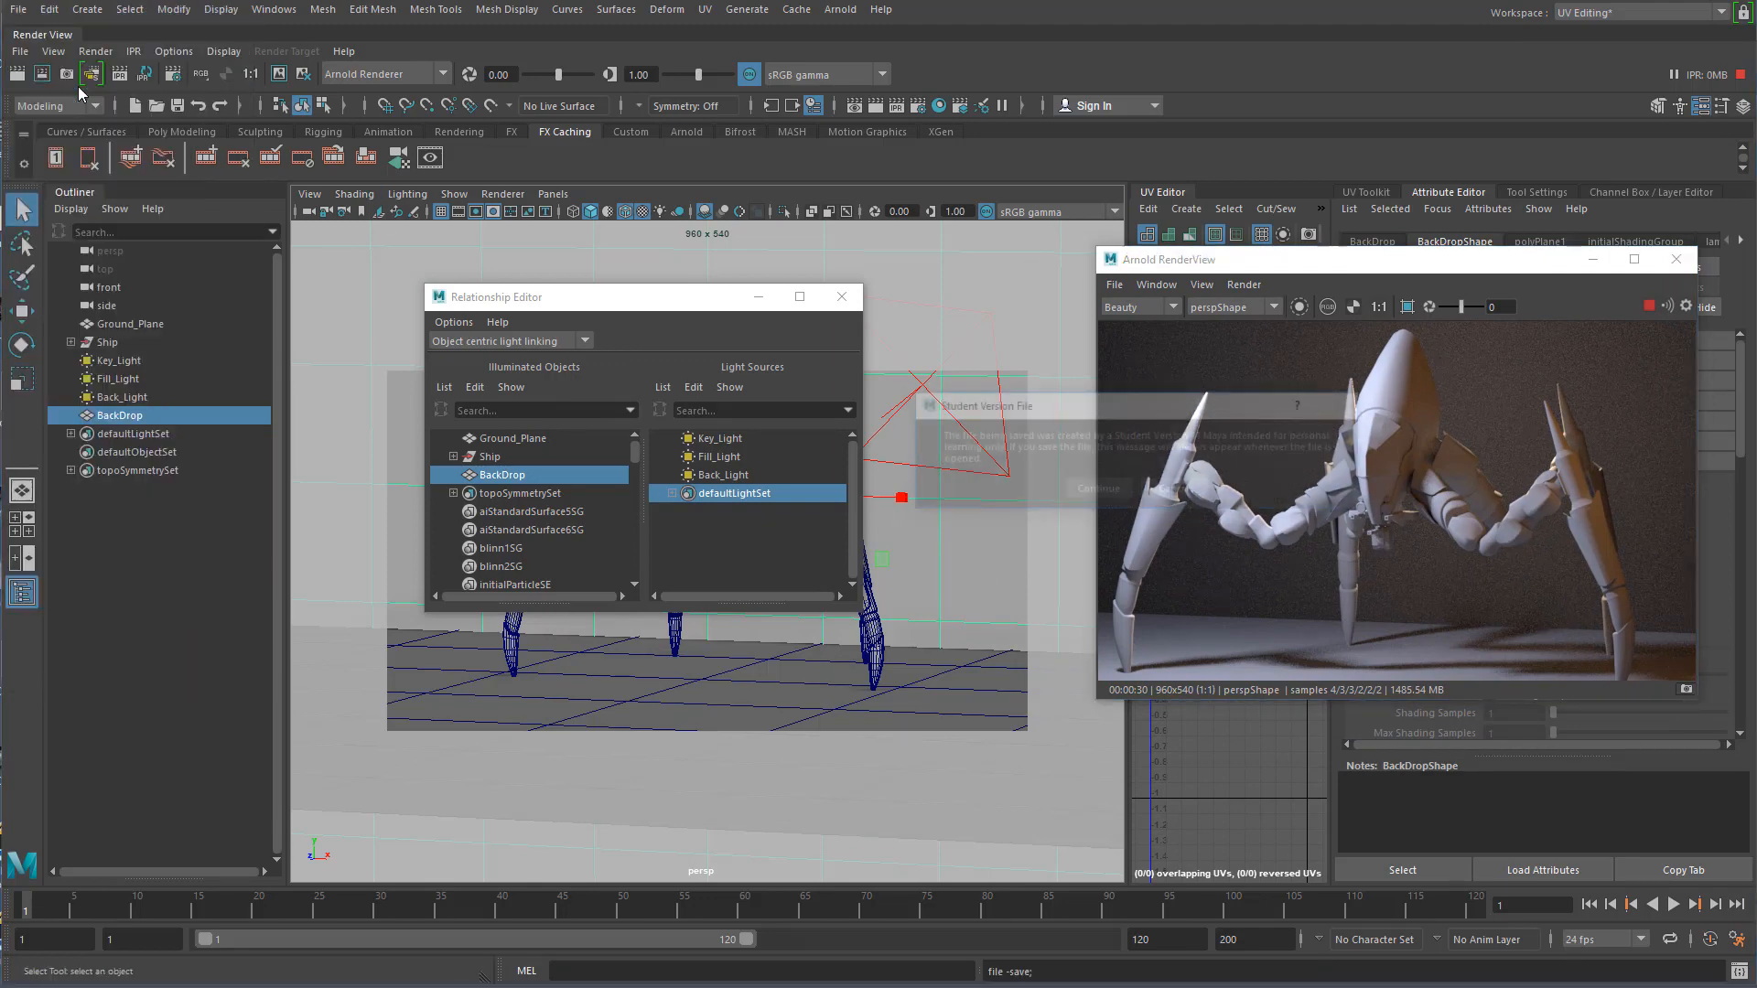
{"action": "left_click", "coordinate": [1066, 485]}
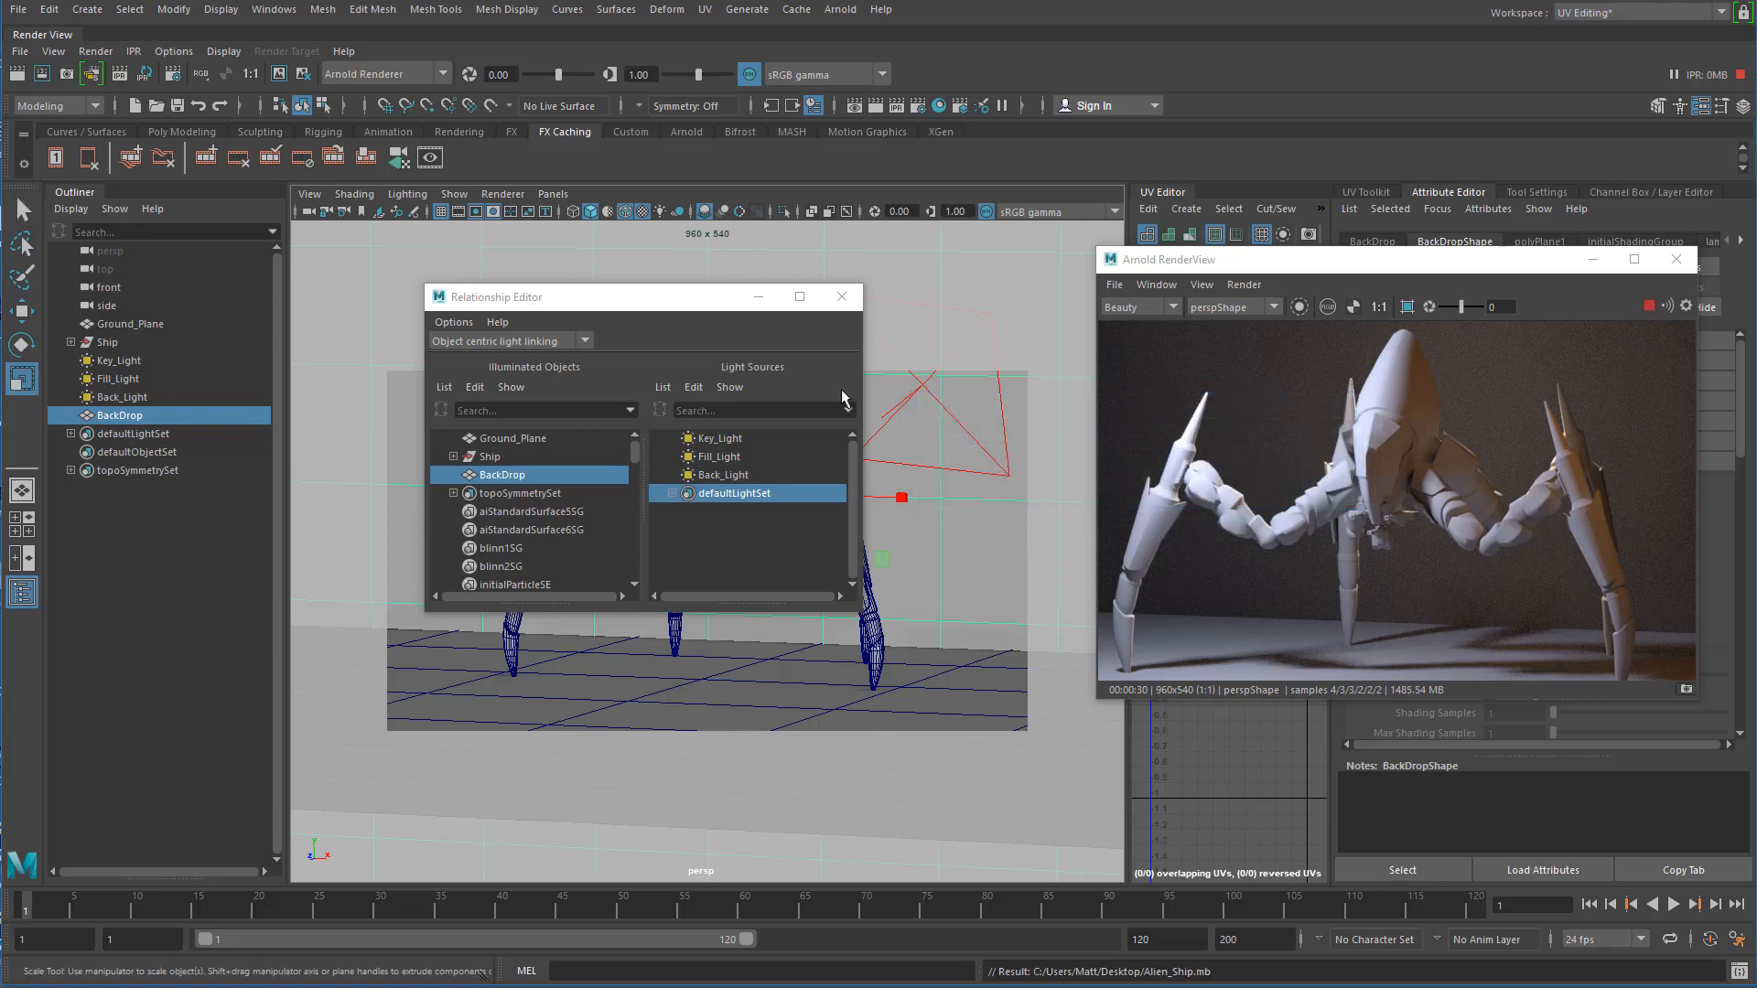
{"action": "left_click", "coordinate": [843, 298]}
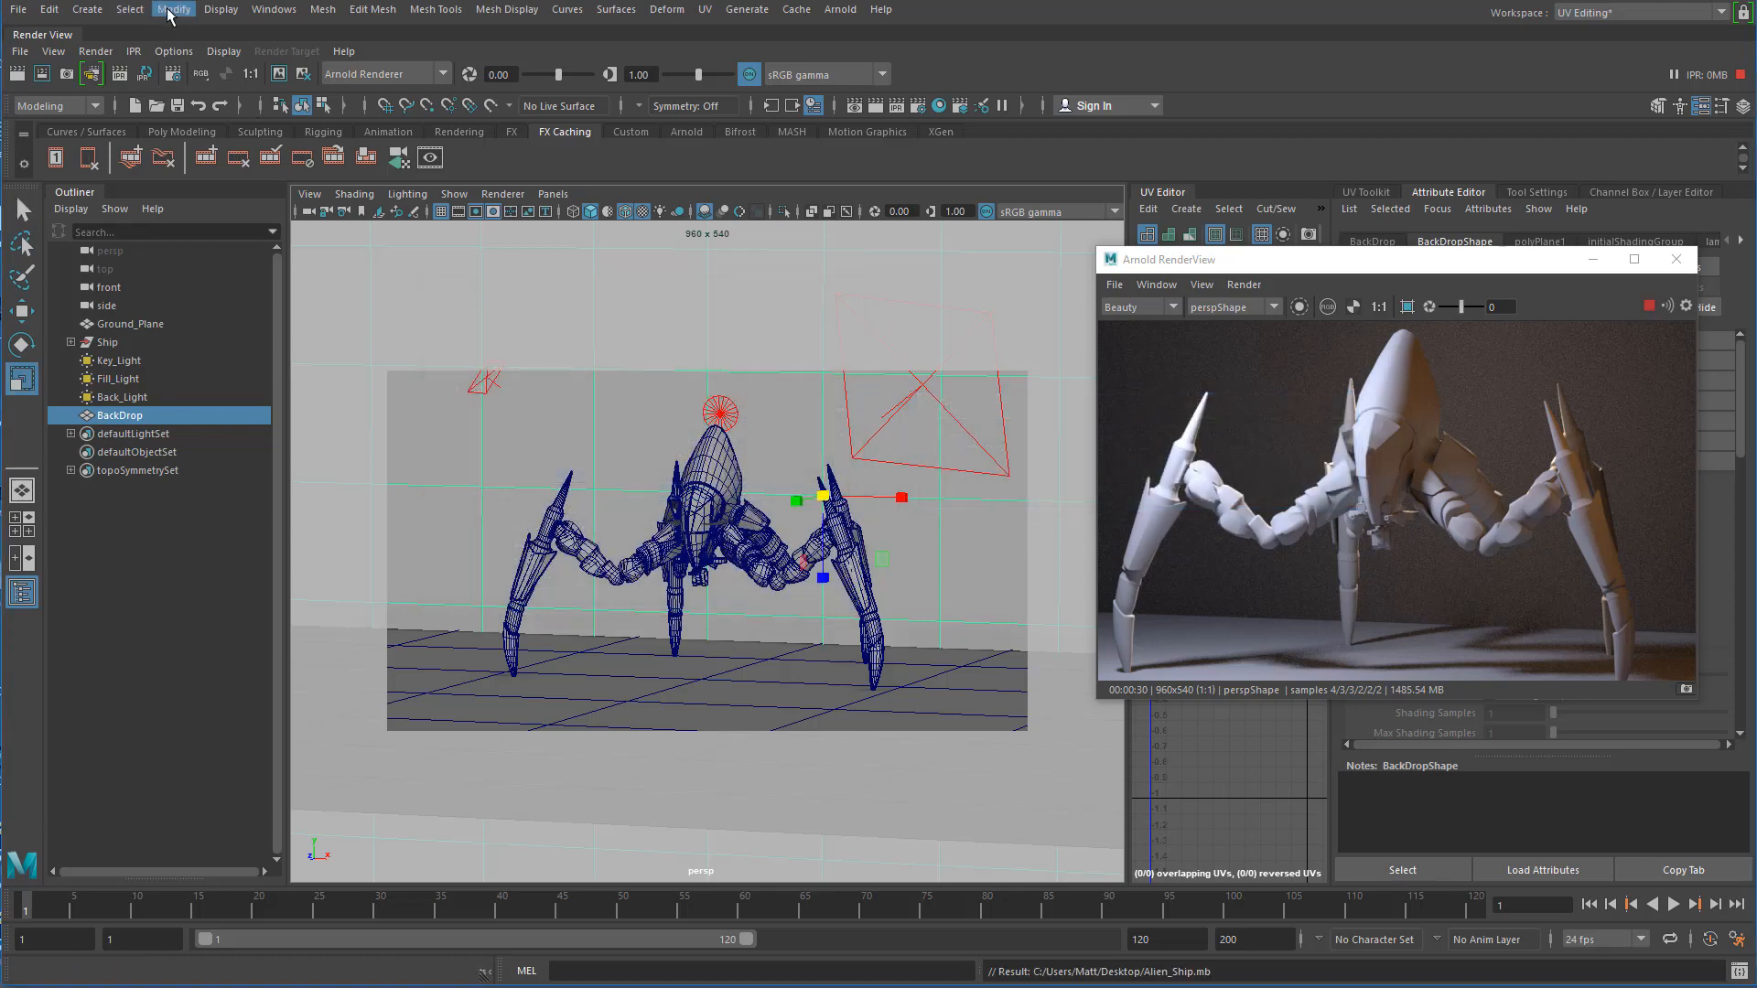
{"action": "left_click", "coordinate": [223, 11]}
{"action": "mouse_move", "coordinate": [87, 9]}
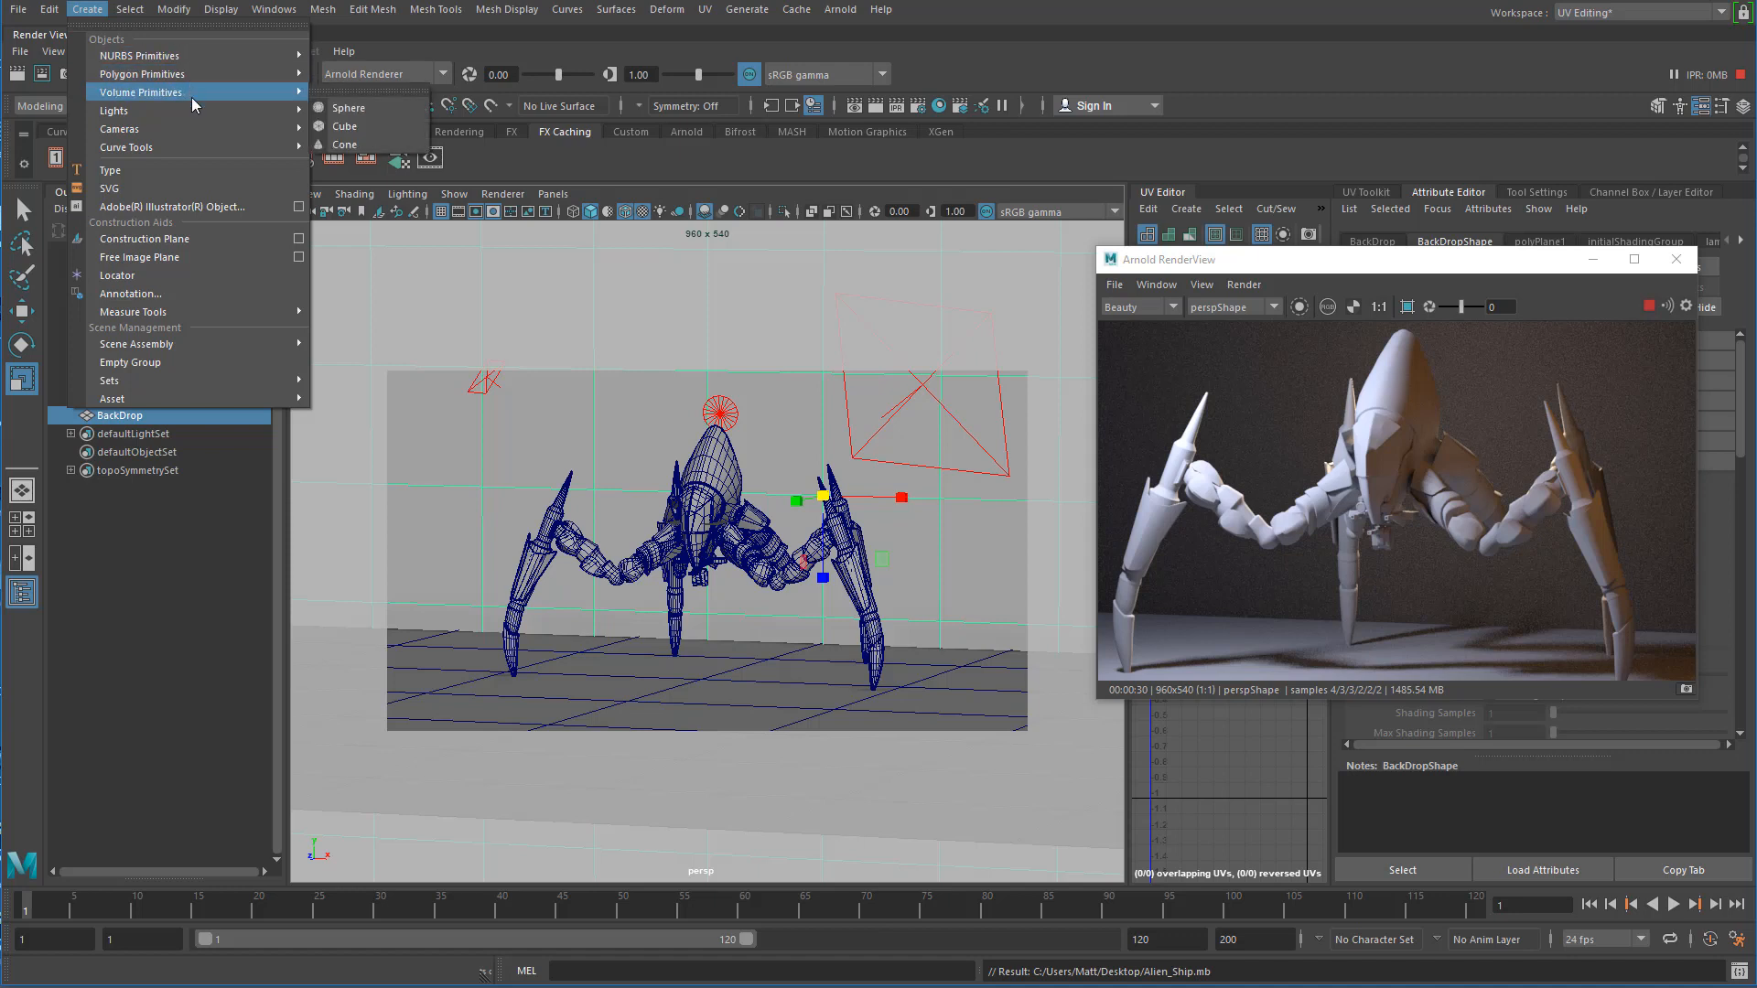
{"action": "mouse_move", "coordinate": [216, 111]}
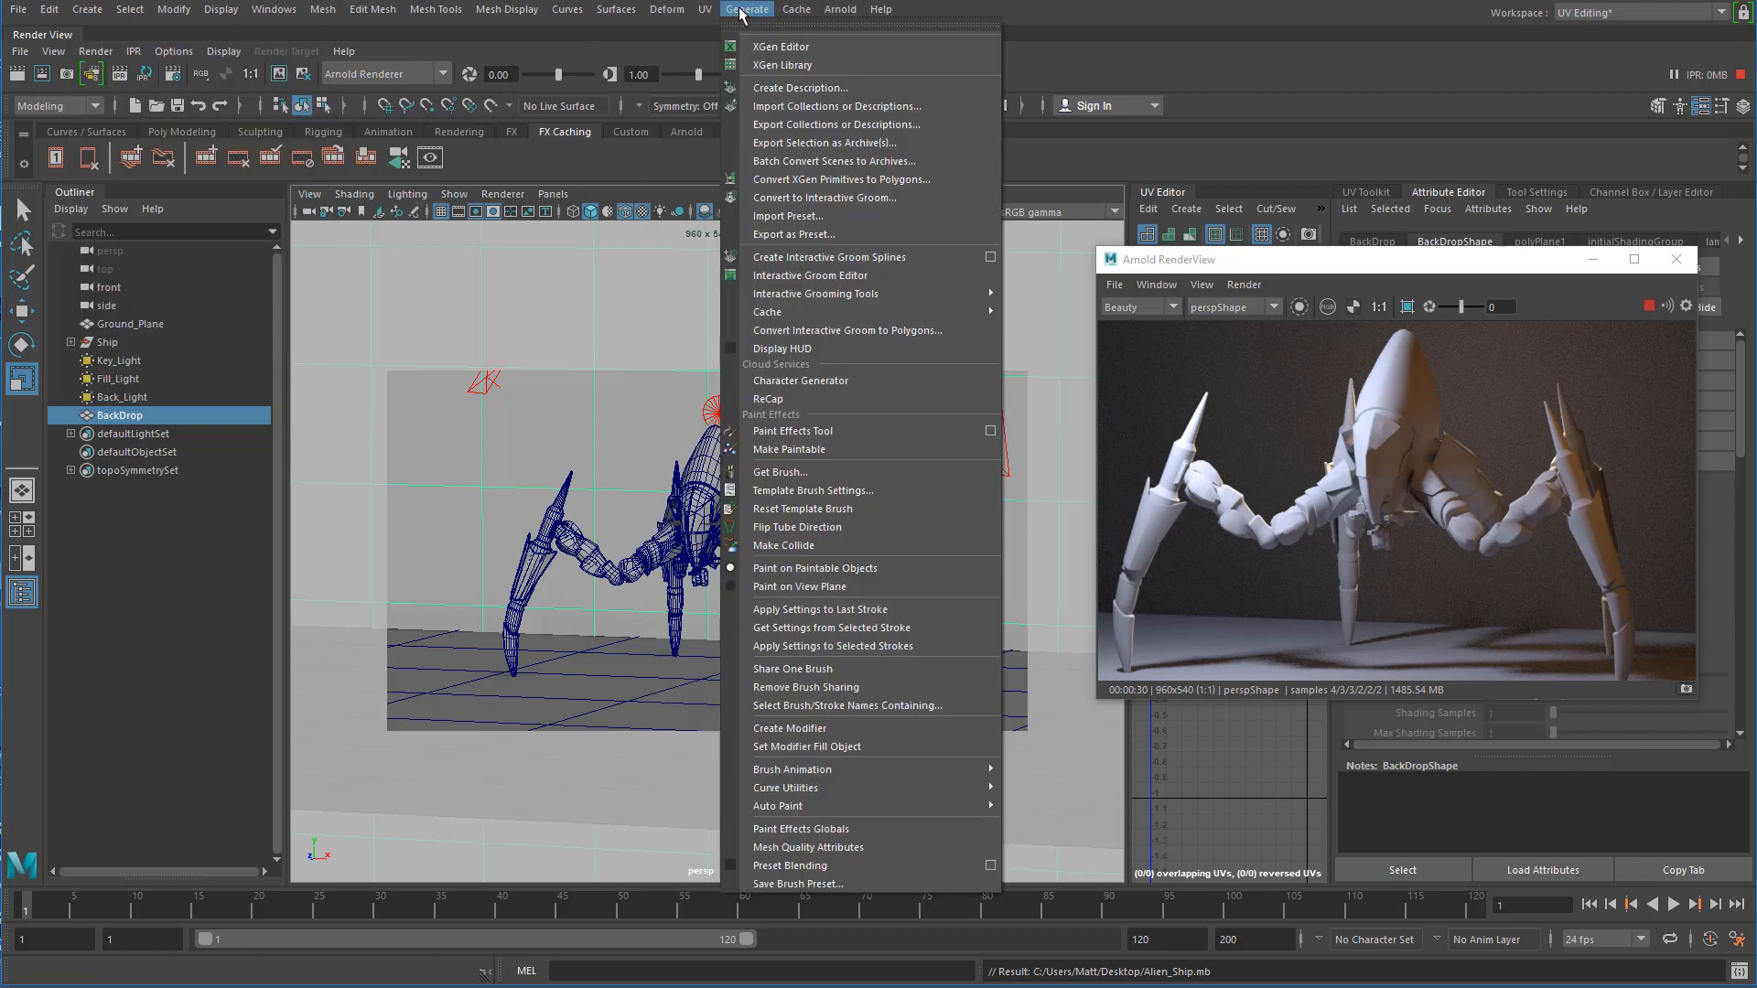
{"action": "mouse_move", "coordinate": [645, 11]}
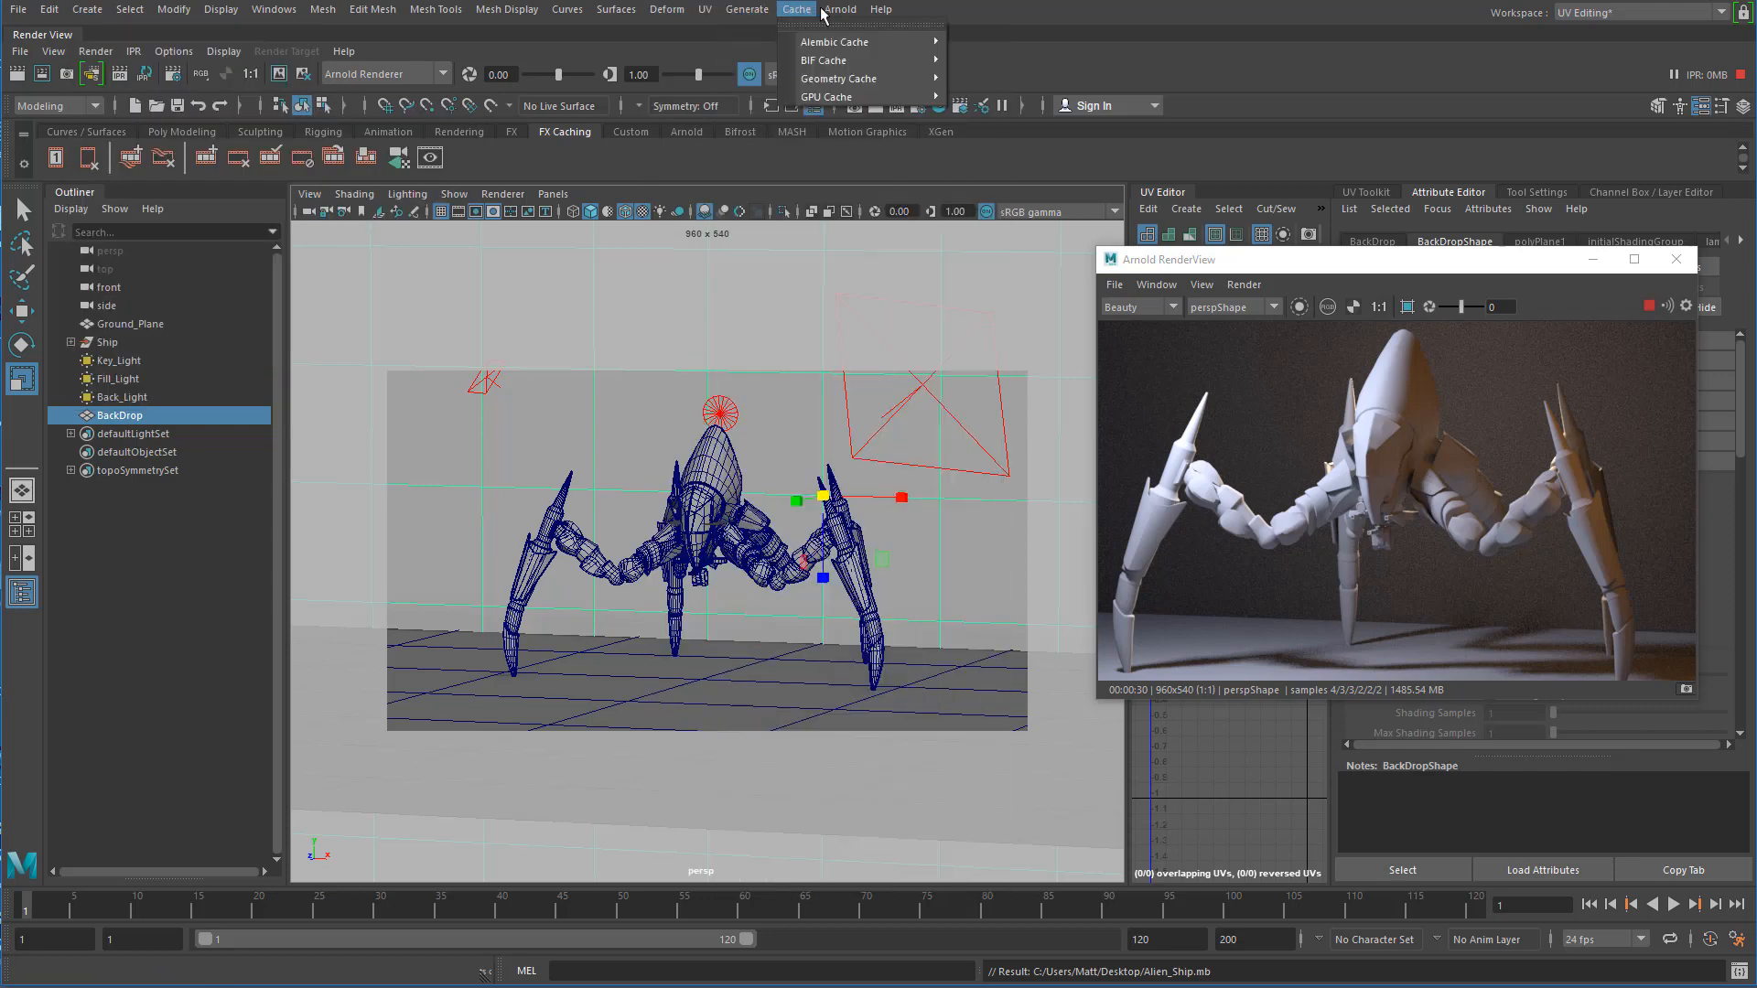
- Create an Arnold area light and raise it to the top of the ship's body
{"action": "mouse_move", "coordinate": [840, 9]}
{"action": "mouse_move", "coordinate": [971, 106]}
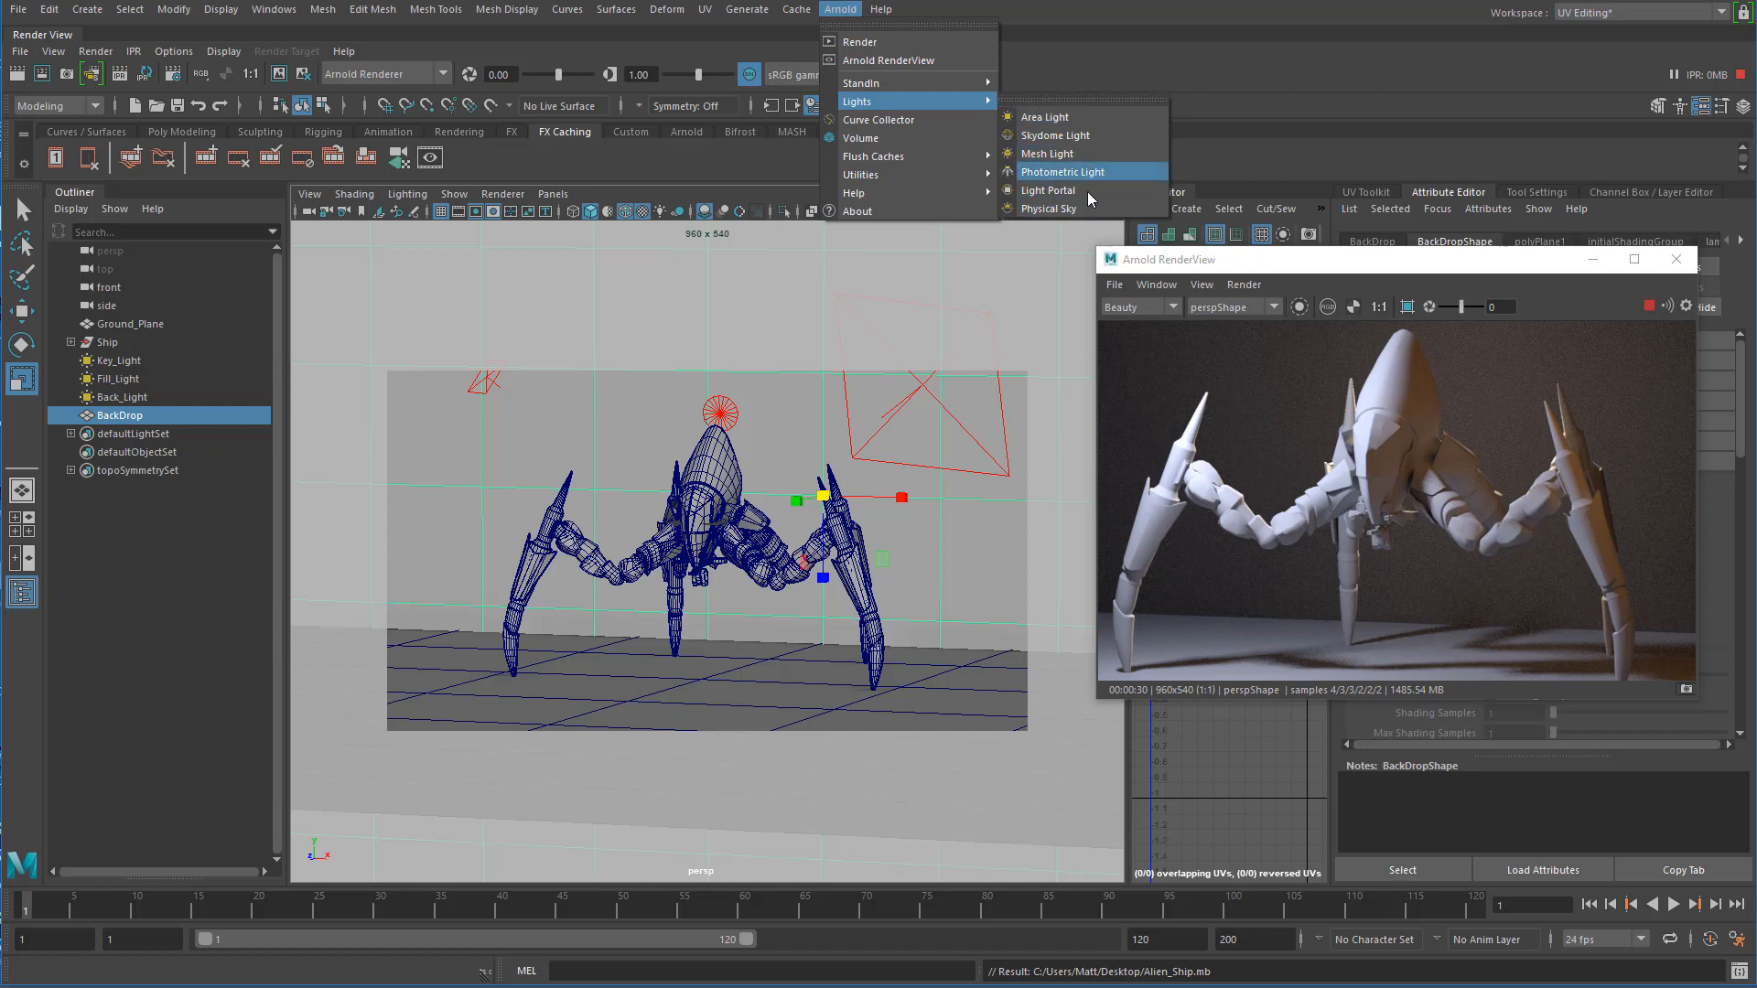
{"action": "left_click", "coordinate": [1097, 123]}
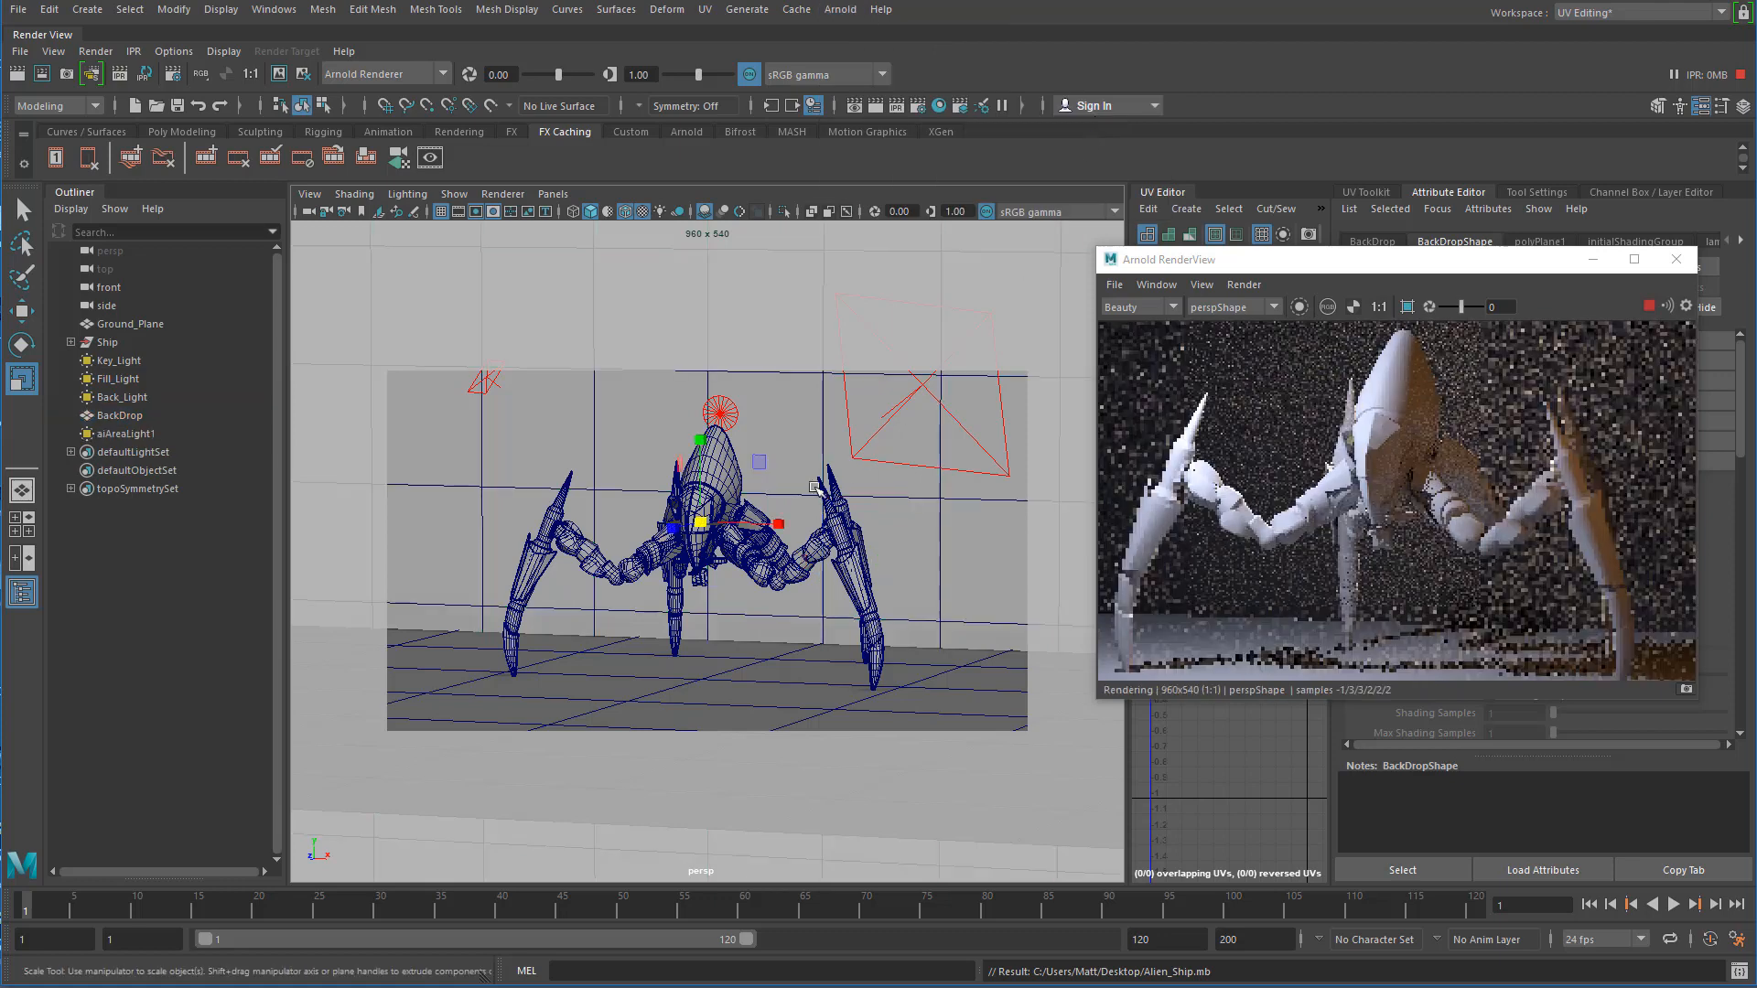
{"action": "left_click_drag", "start_coordinate": [705, 444], "coordinate": [704, 361]}
{"action": "left_click", "coordinate": [22, 378]}
{"action": "left_click_drag", "start_coordinate": [701, 441], "coordinate": [730, 437]}
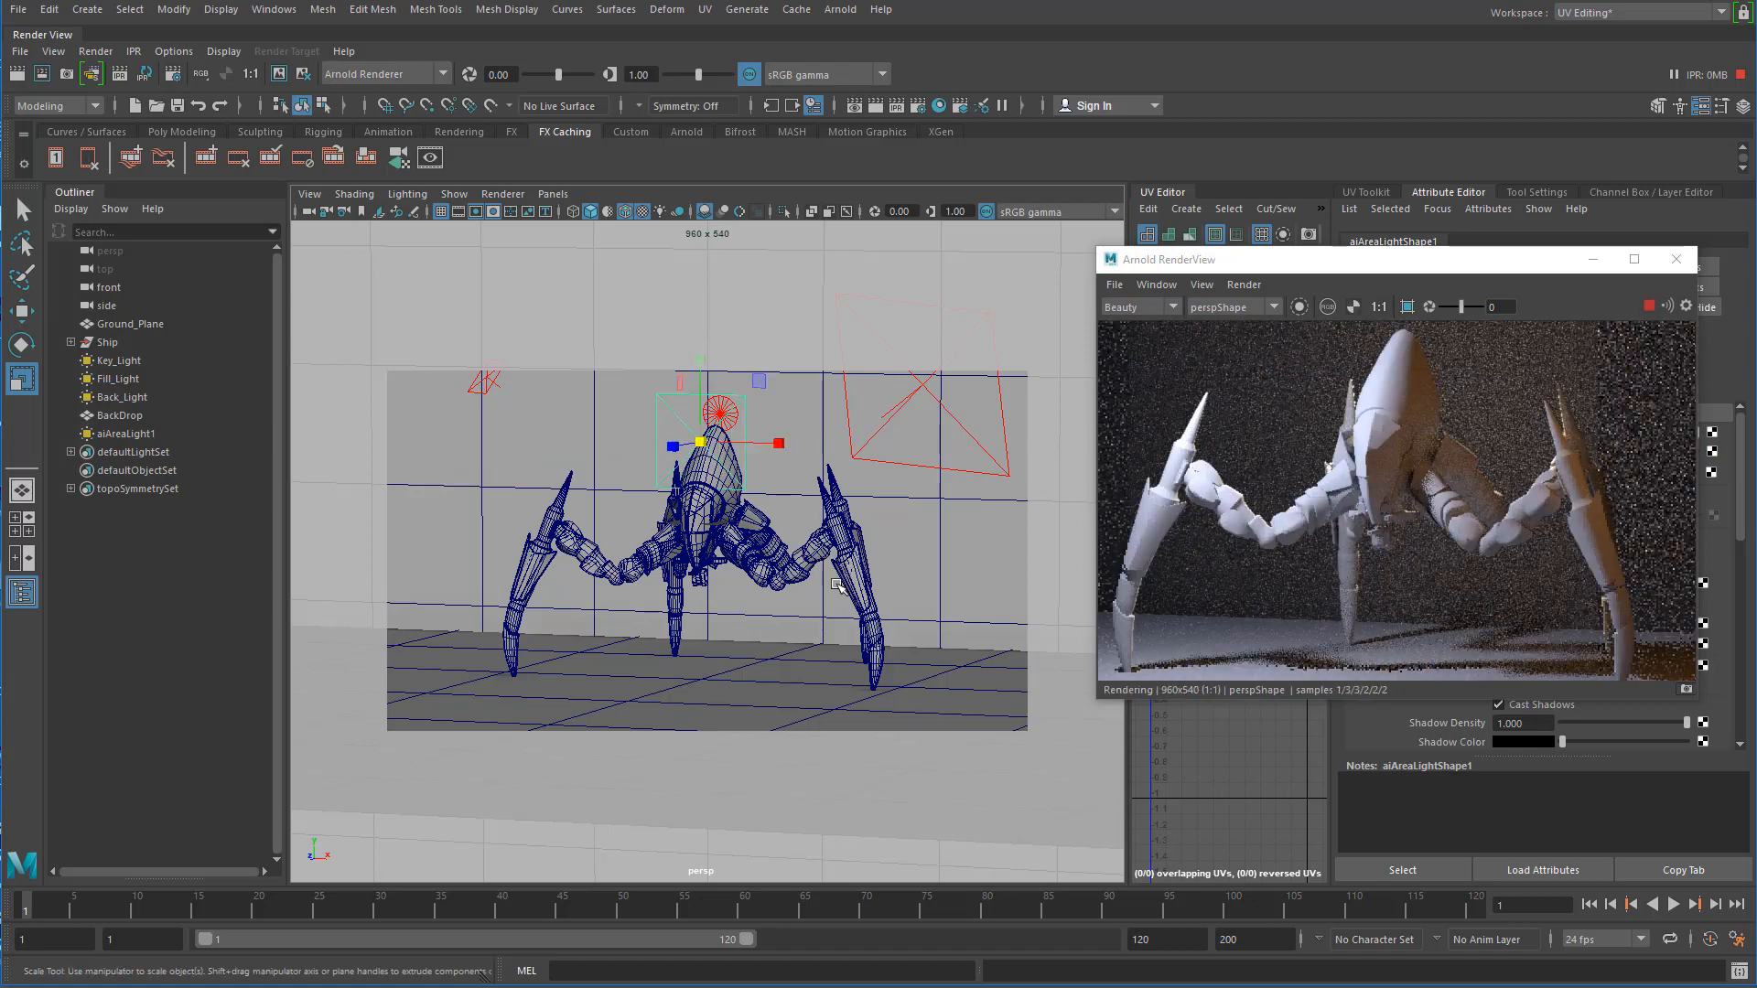
- Move the new area light up above the ship and back toward the backdrop
{"action": "left_click_drag", "start_coordinate": [796, 501], "coordinate": [655, 586], "text": "alt"}
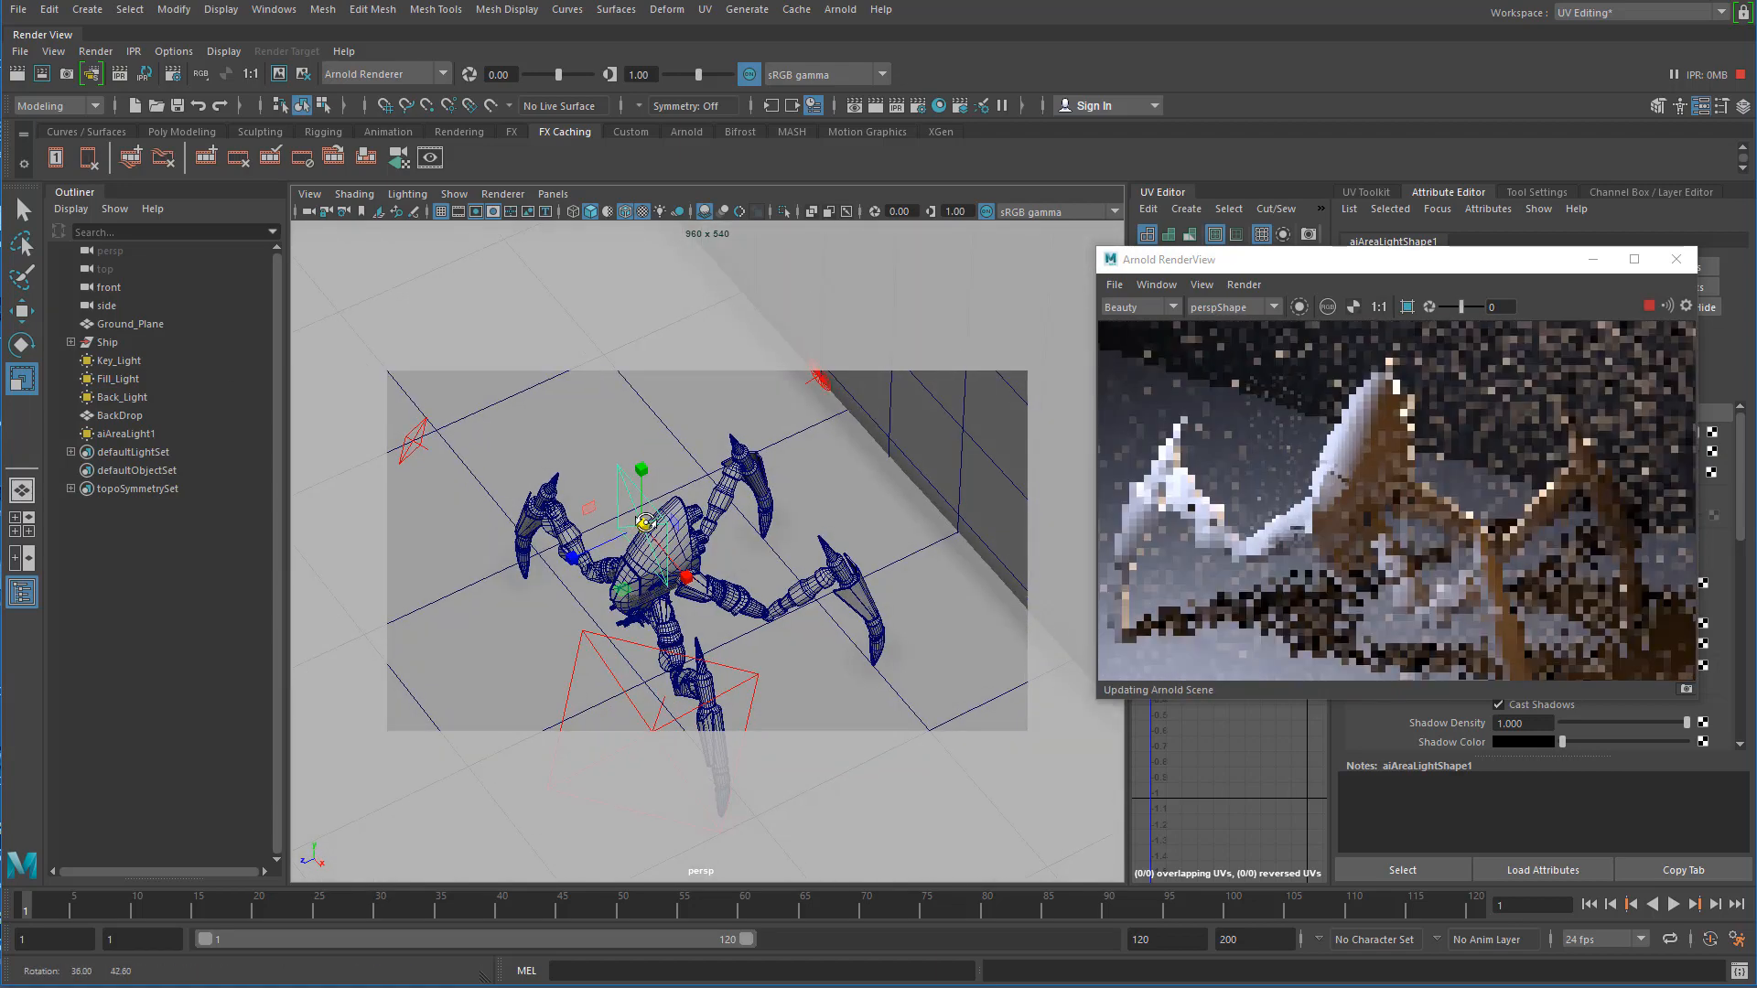
{"action": "right_click_drag", "start_coordinate": [654, 586], "coordinate": [647, 530], "text": "alt"}
{"action": "left_click_drag", "start_coordinate": [647, 530], "coordinate": [631, 457], "text": "alt"}
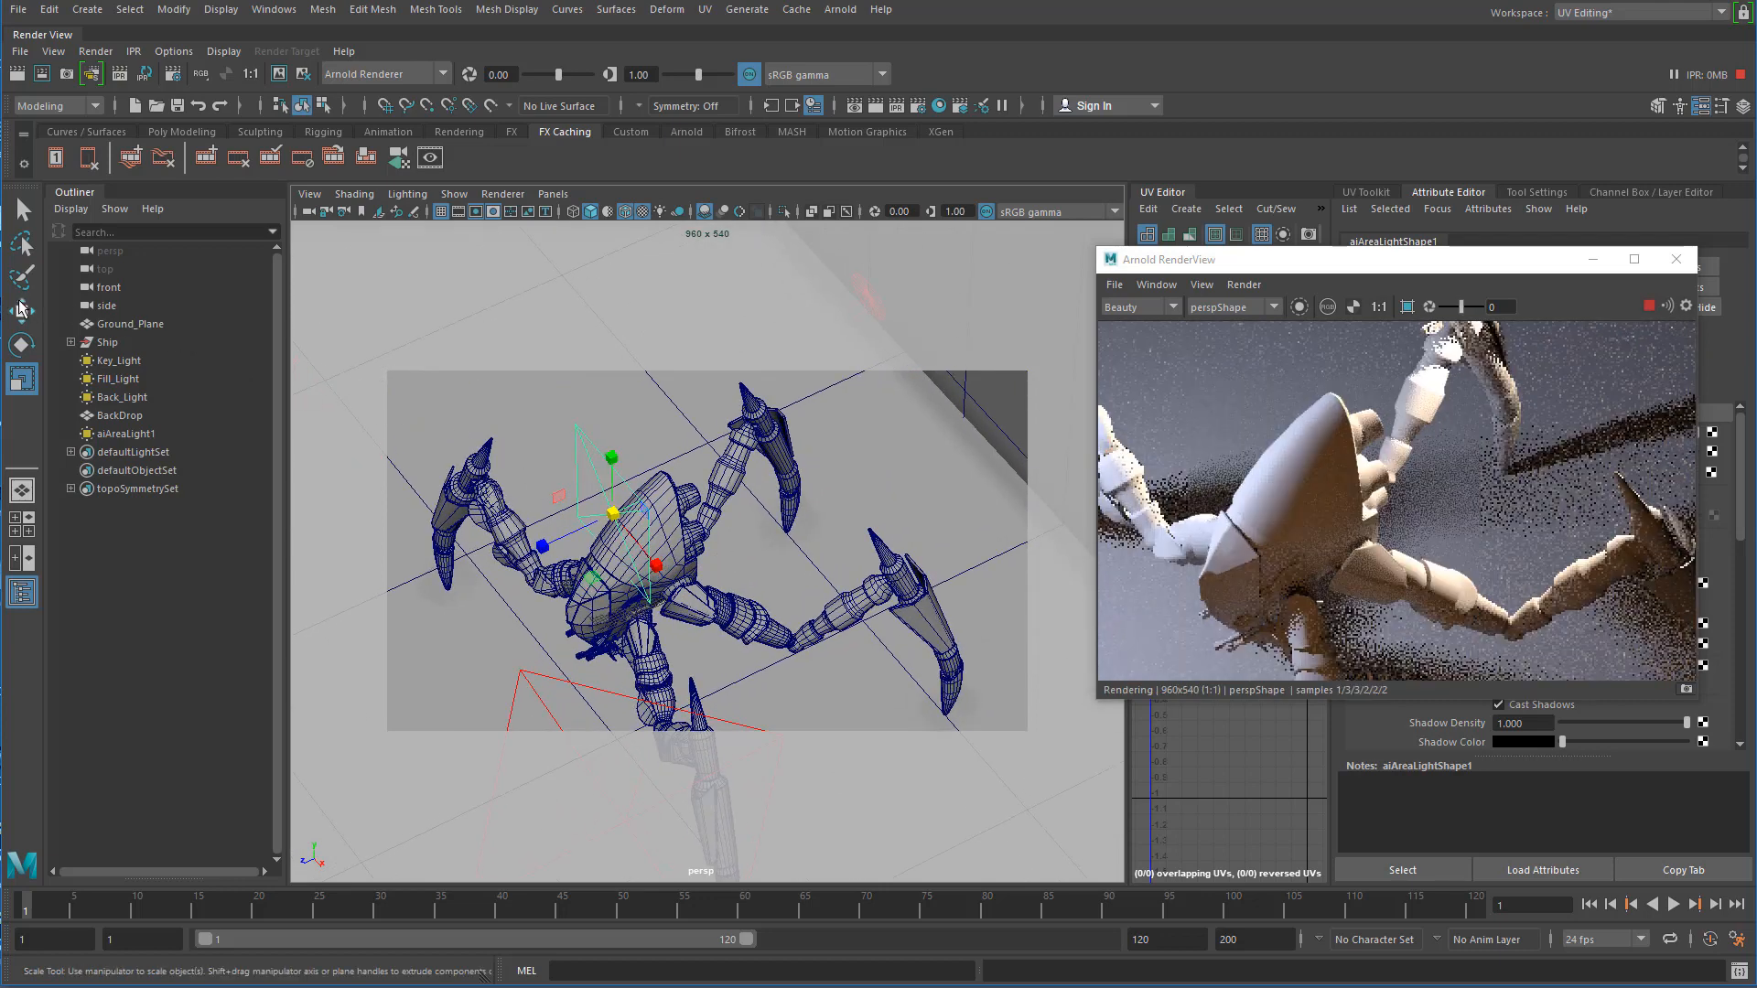
{"action": "key", "text": "w"}
{"action": "left_click_drag", "start_coordinate": [611, 381], "coordinate": [613, 419]}
{"action": "left_click_drag", "start_coordinate": [546, 512], "coordinate": [577, 499]}
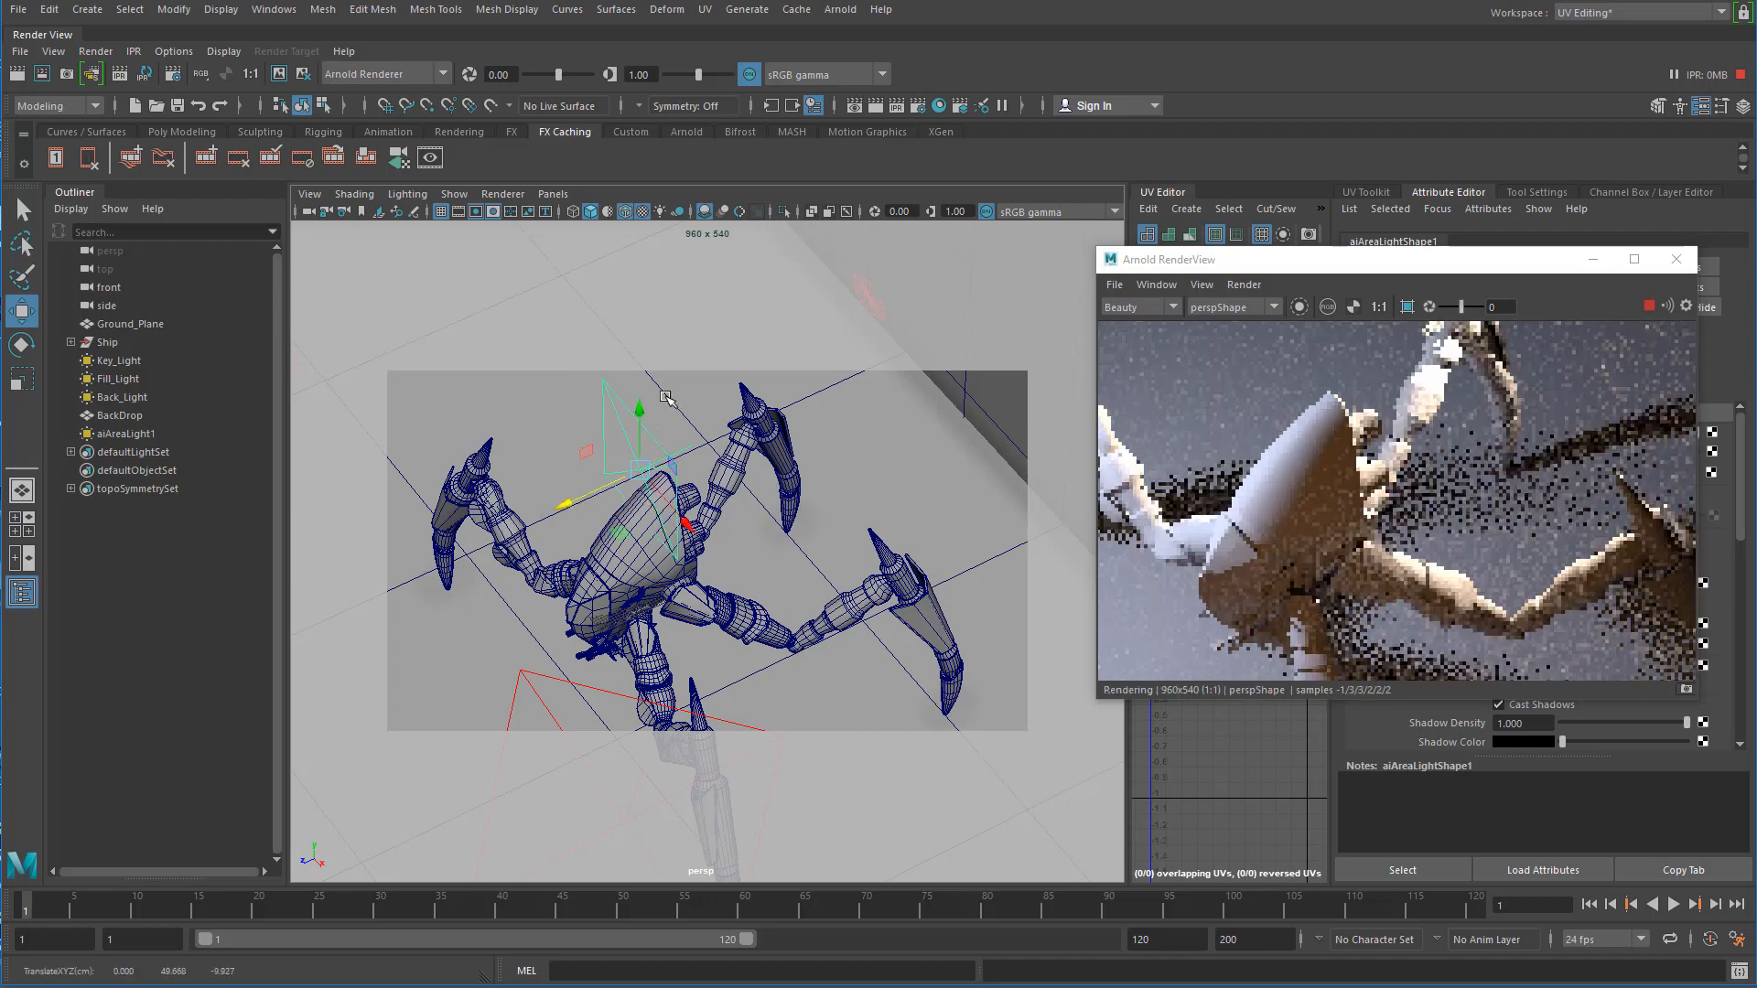
{"action": "left_click_drag", "start_coordinate": [640, 408], "coordinate": [641, 373]}
{"action": "left_click_drag", "start_coordinate": [564, 541], "coordinate": [679, 368], "text": "alt"}
{"action": "middle_click_drag", "start_coordinate": [679, 368], "coordinate": [645, 453], "text": "alt"}
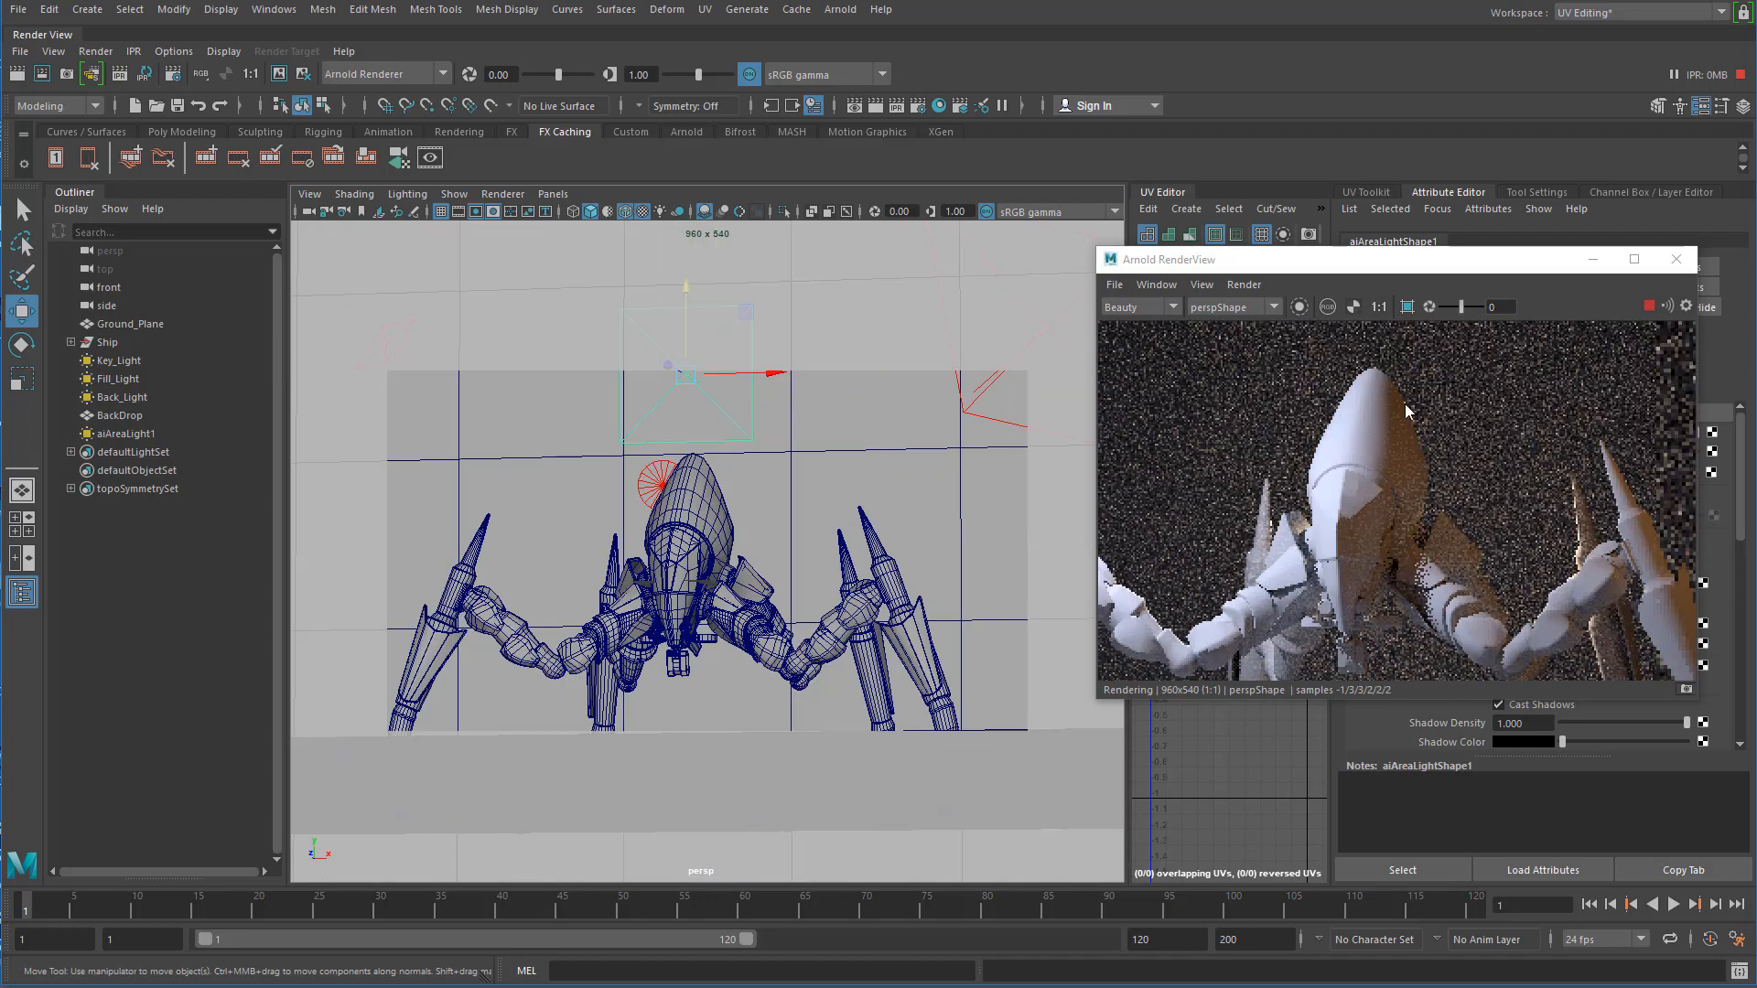
{"action": "right_click_drag", "start_coordinate": [776, 595], "coordinate": [757, 534], "text": "alt"}
{"action": "left_click_drag", "start_coordinate": [757, 533], "coordinate": [740, 556], "text": "alt"}
{"action": "right_click_drag", "start_coordinate": [740, 556], "coordinate": [757, 590], "text": "alt"}
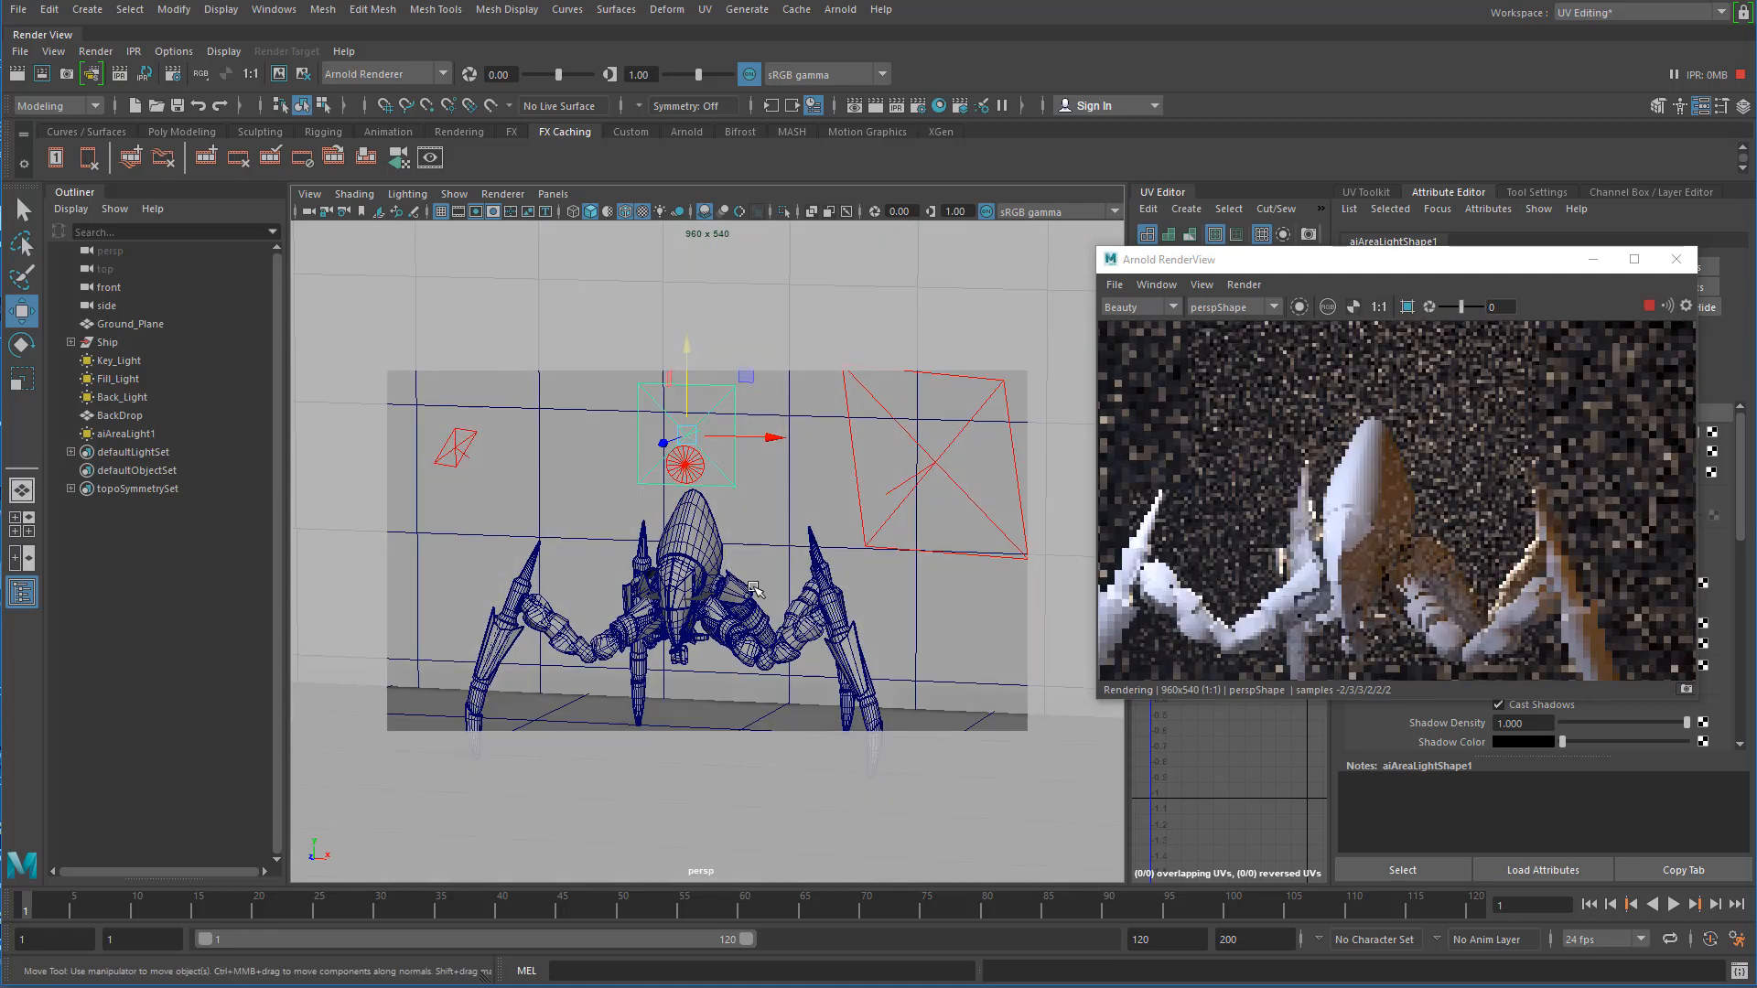
- Change the new area light's shape to disk and set its exposure to 20
{"action": "left_click_drag", "start_coordinate": [1395, 263], "coordinate": [706, 269]}
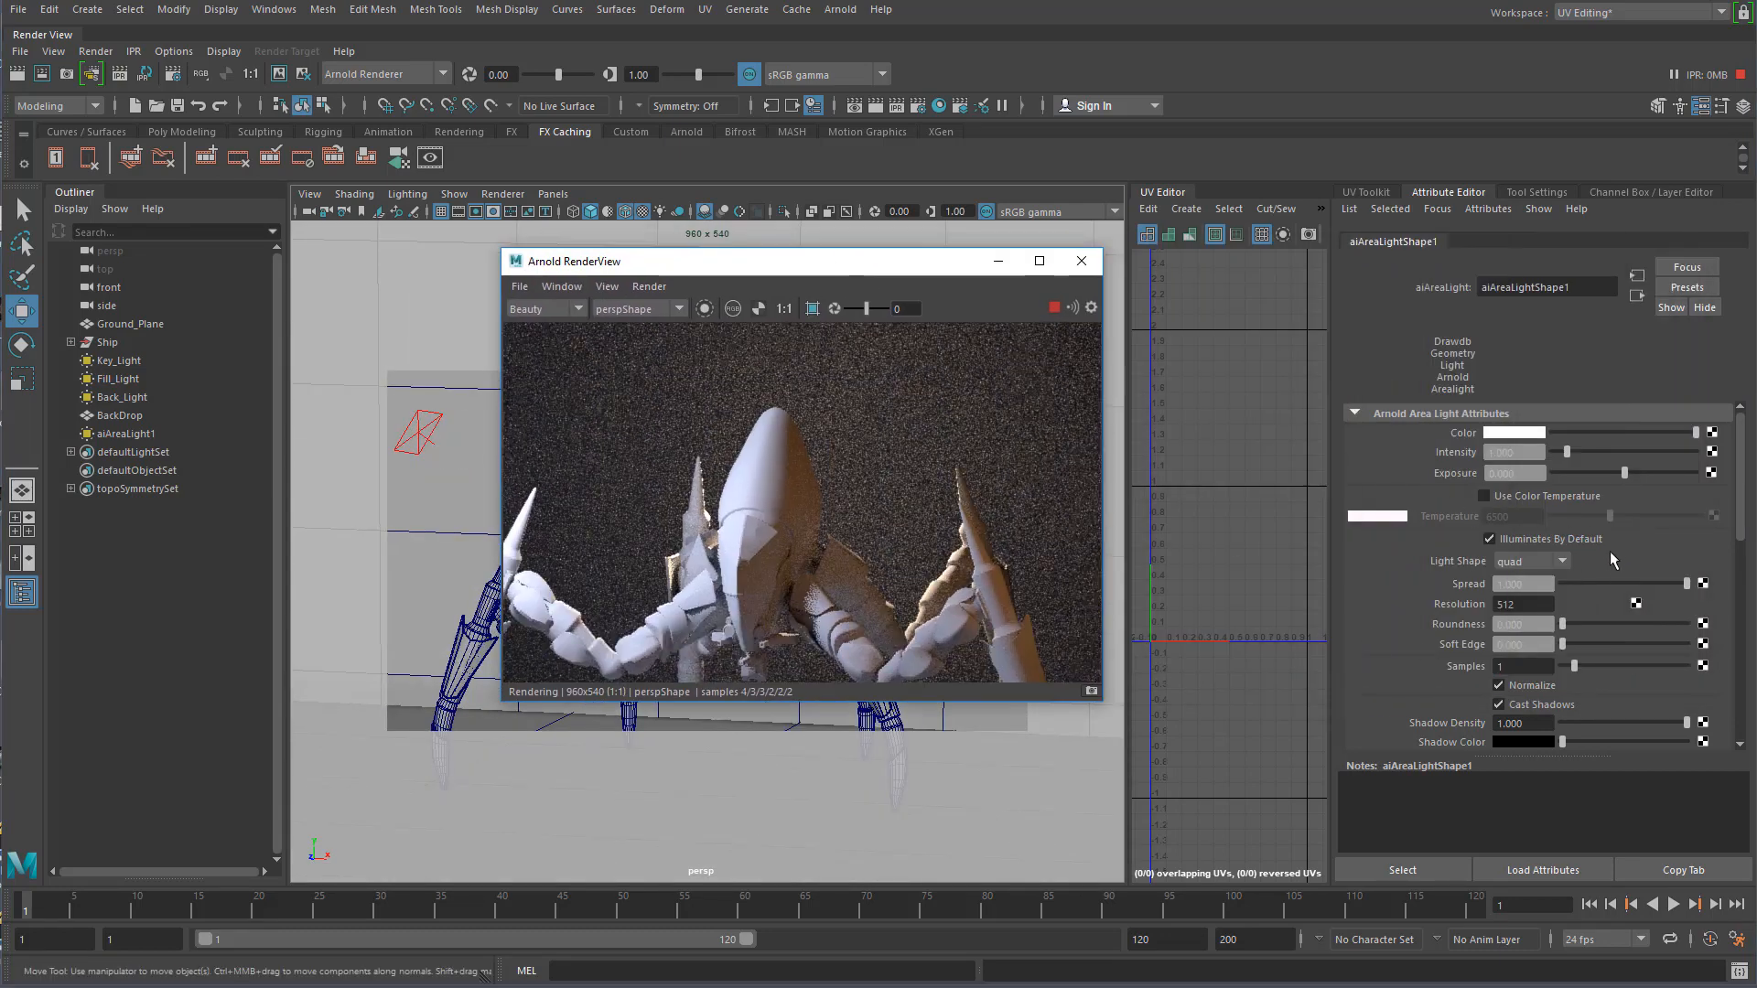
{"action": "left_click", "coordinate": [1563, 562]}
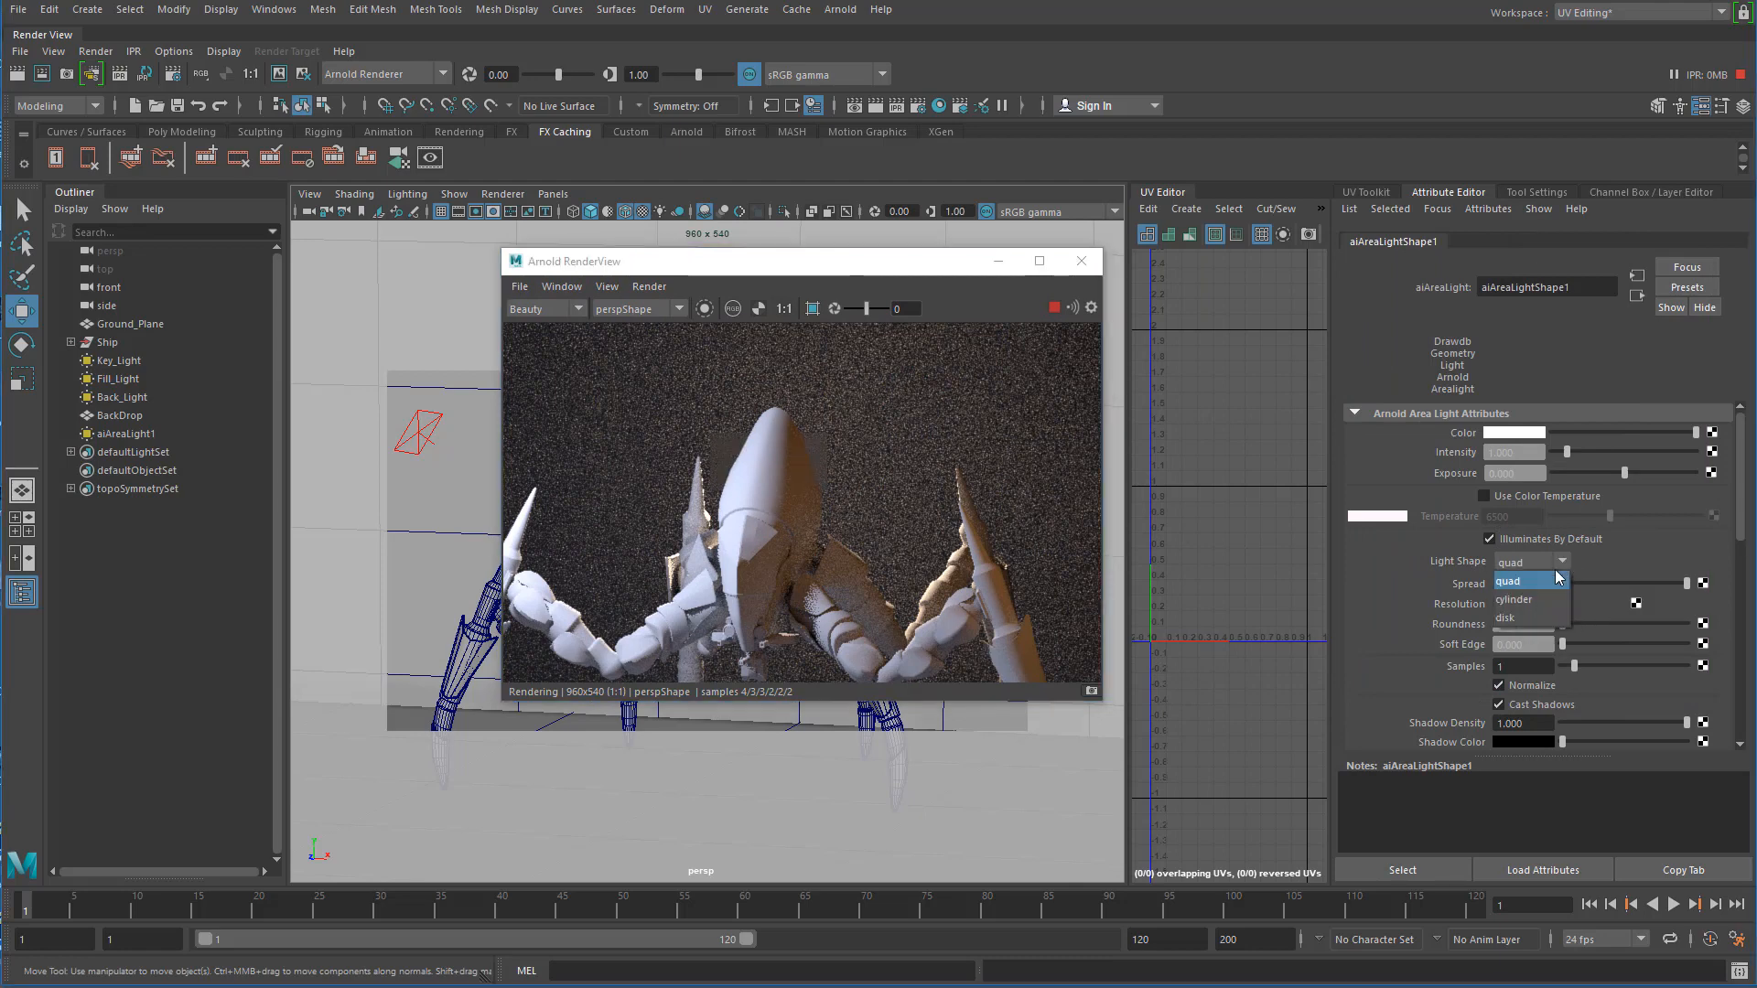
{"action": "left_click", "coordinate": [1545, 618]}
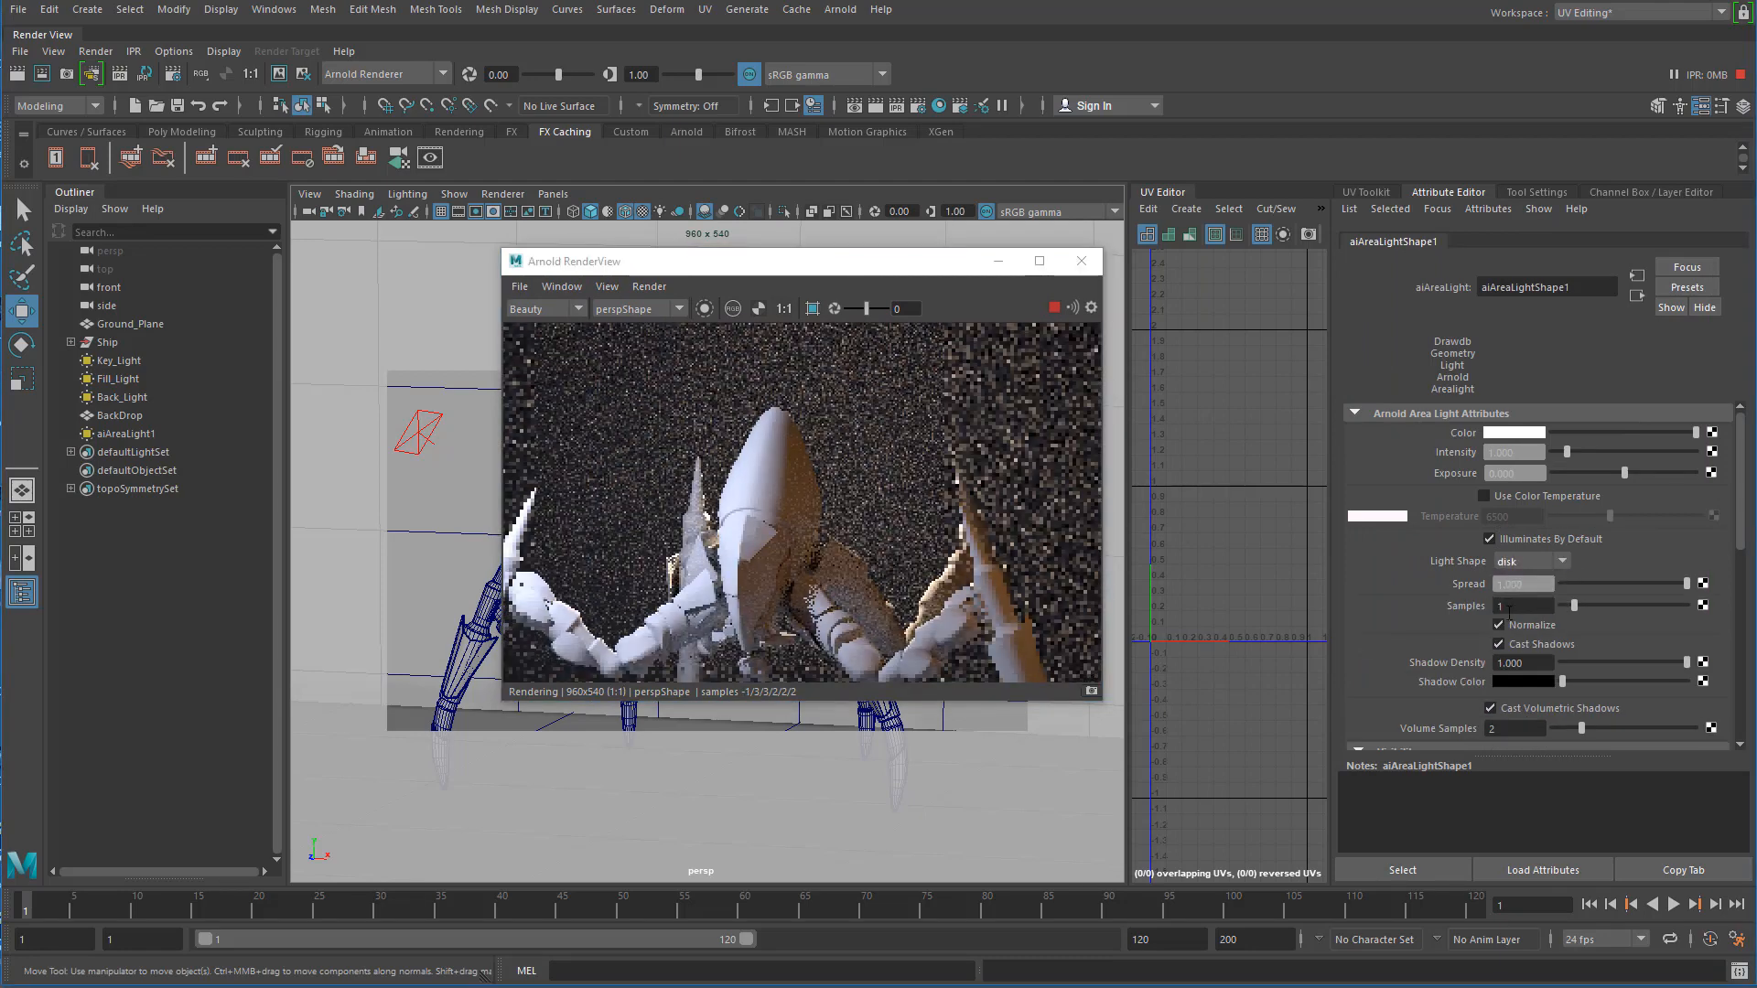
{"action": "left_click", "coordinate": [1514, 474]}
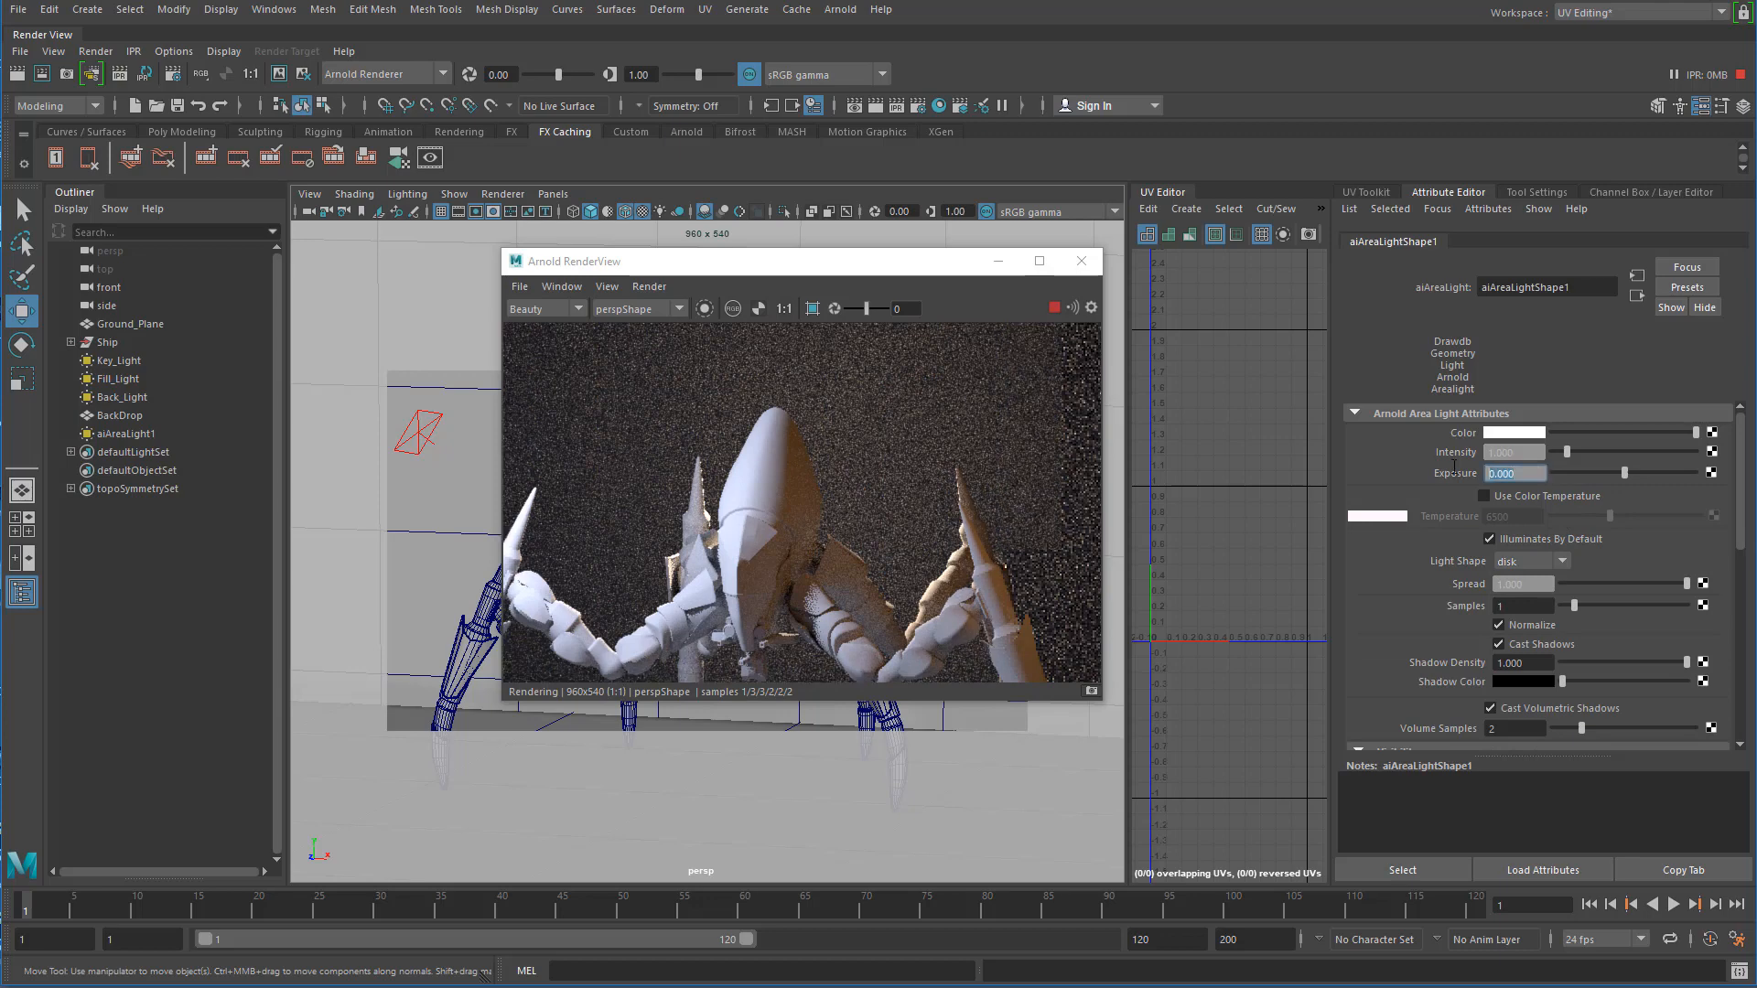
{"action": "type", "text": "20"}
{"action": "key", "text": "Return"}
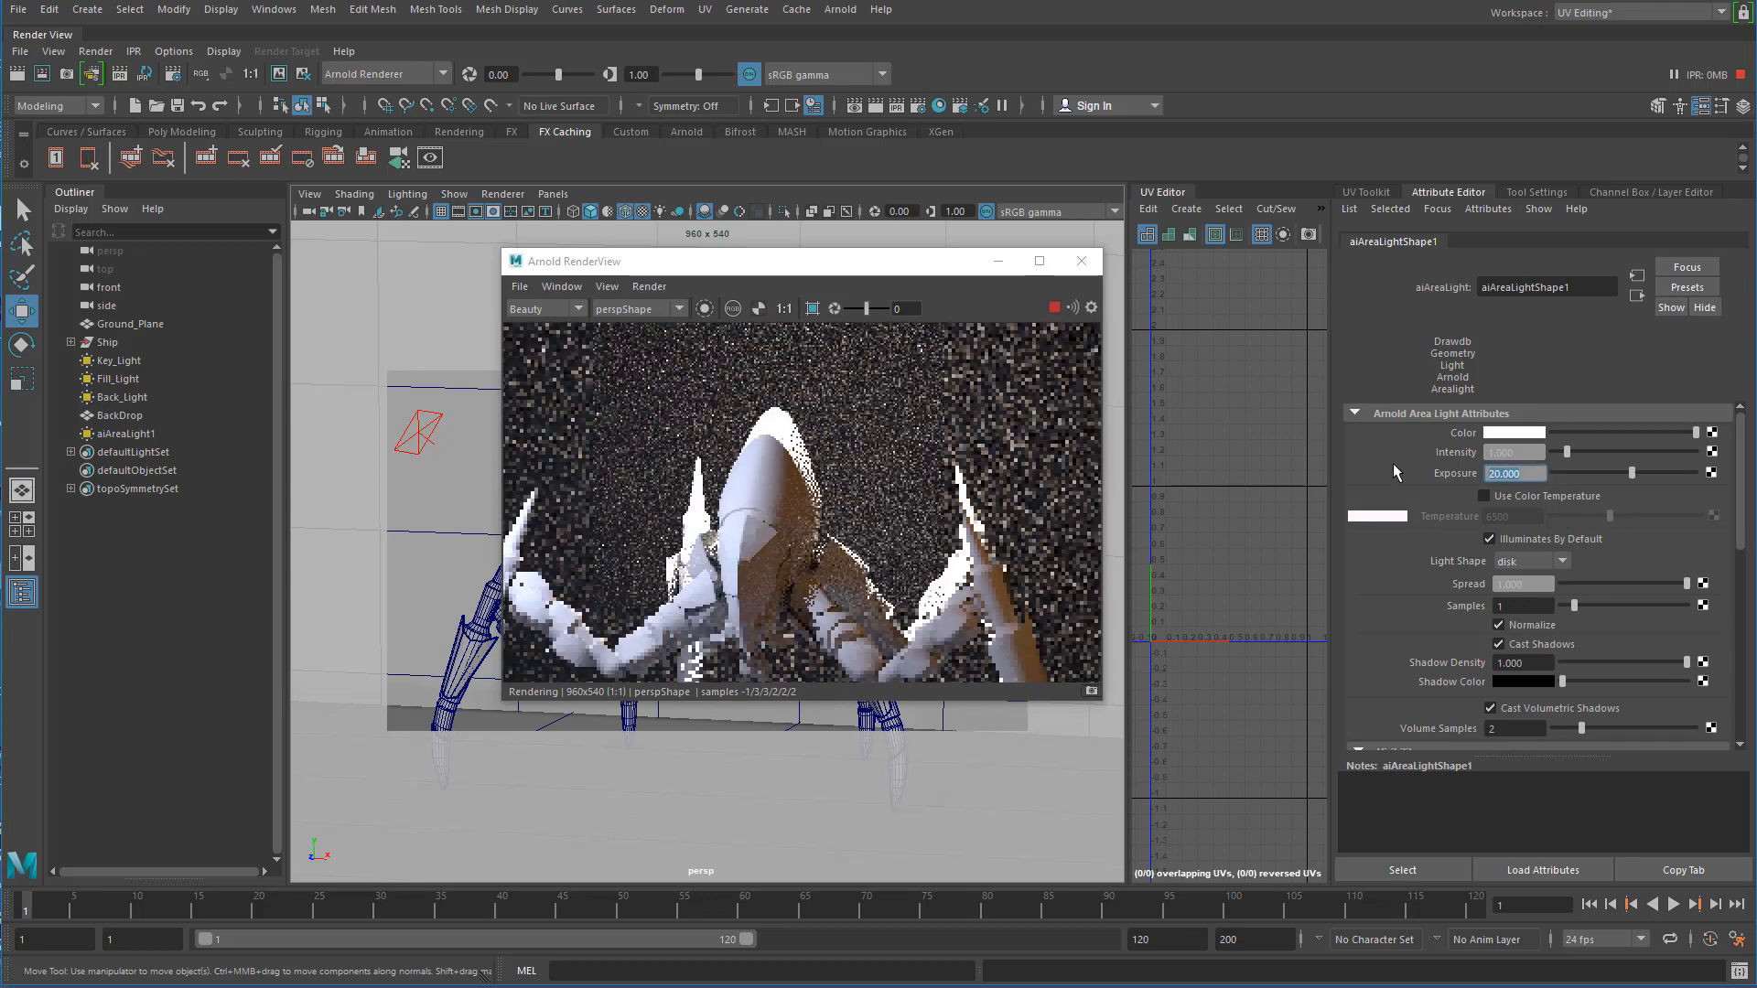
- Examine the area light's glow on the backdrop from several angles and check its exposure setting
{"action": "left_click_drag", "start_coordinate": [817, 268], "coordinate": [1272, 407]}
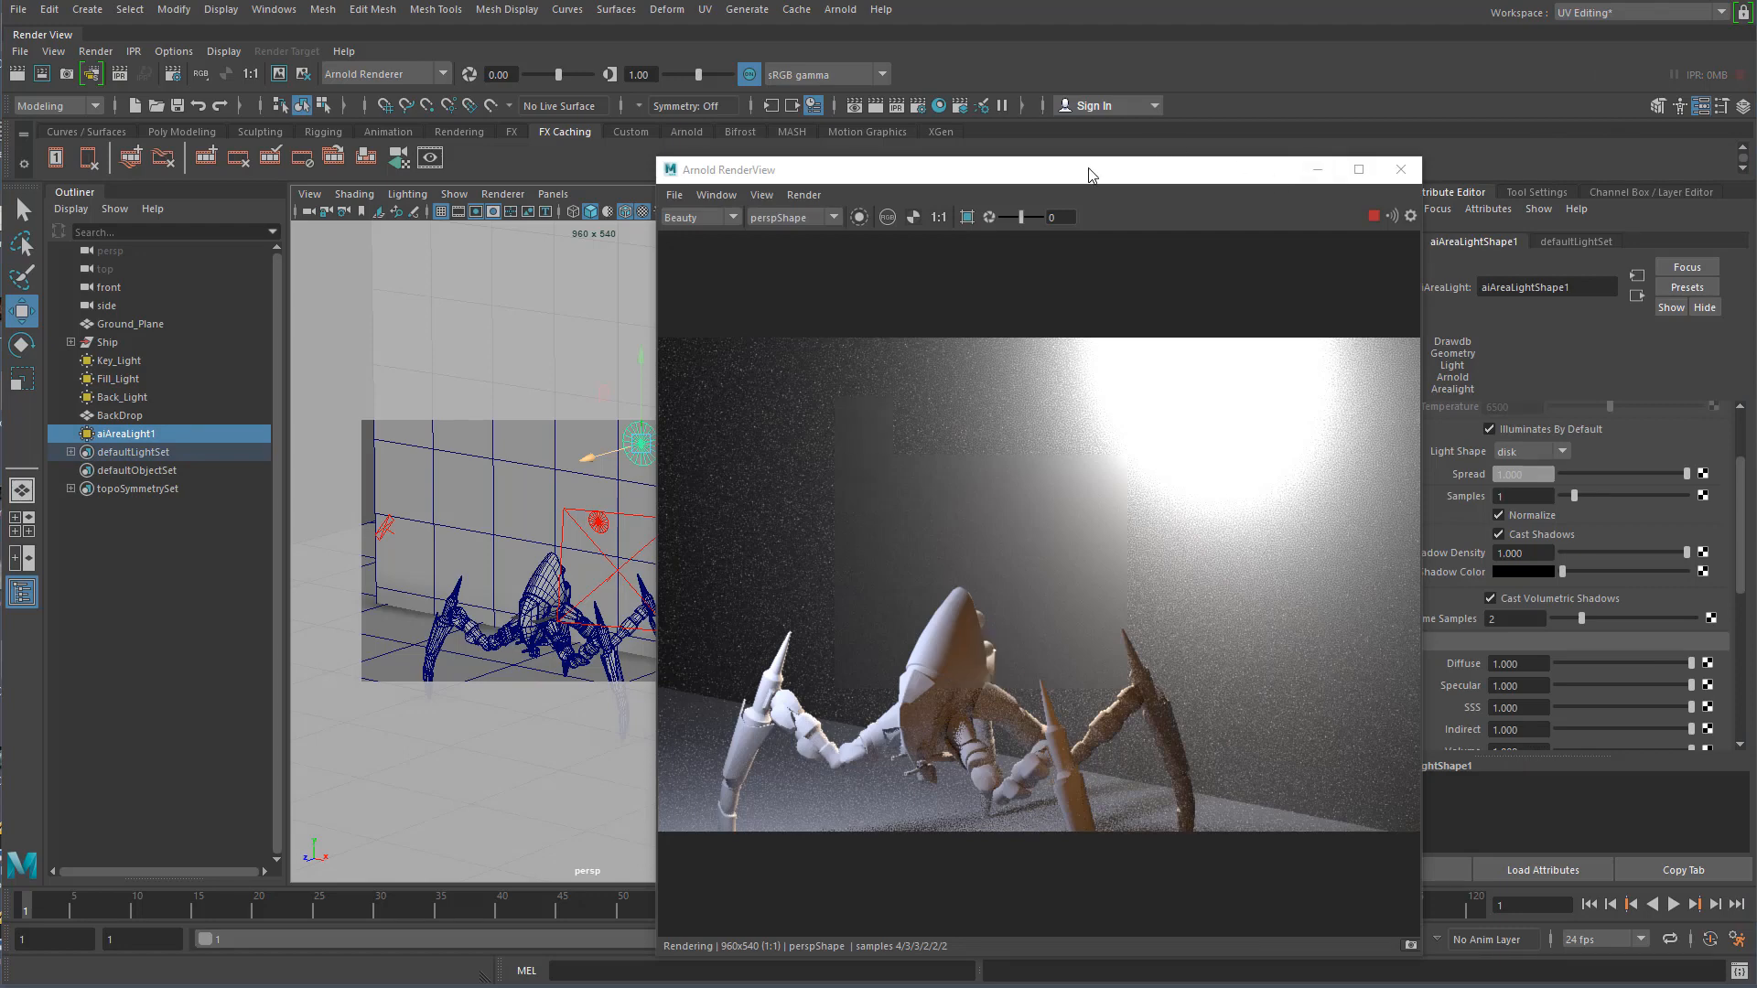
{"action": "left_click_drag", "start_coordinate": [1089, 174], "coordinate": [1284, 140]}
{"action": "left_click_drag", "start_coordinate": [659, 469], "coordinate": [666, 473], "text": "alt"}
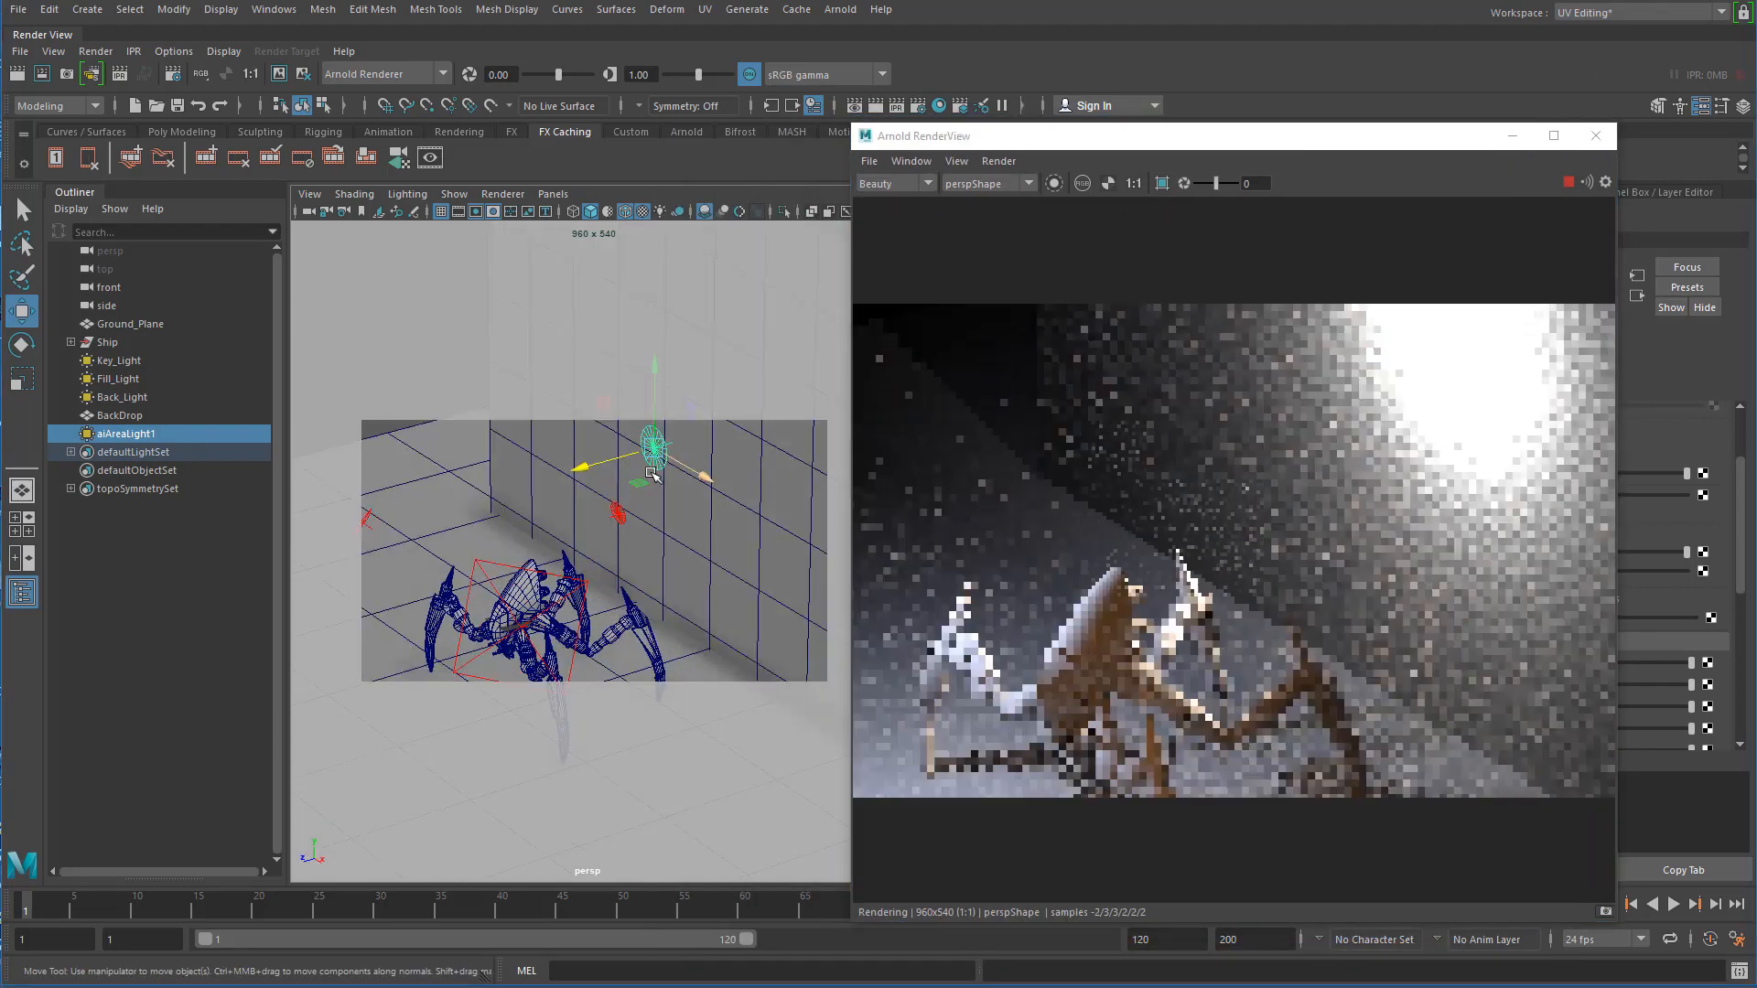
{"action": "left_click_drag", "start_coordinate": [1321, 147], "coordinate": [975, 155]}
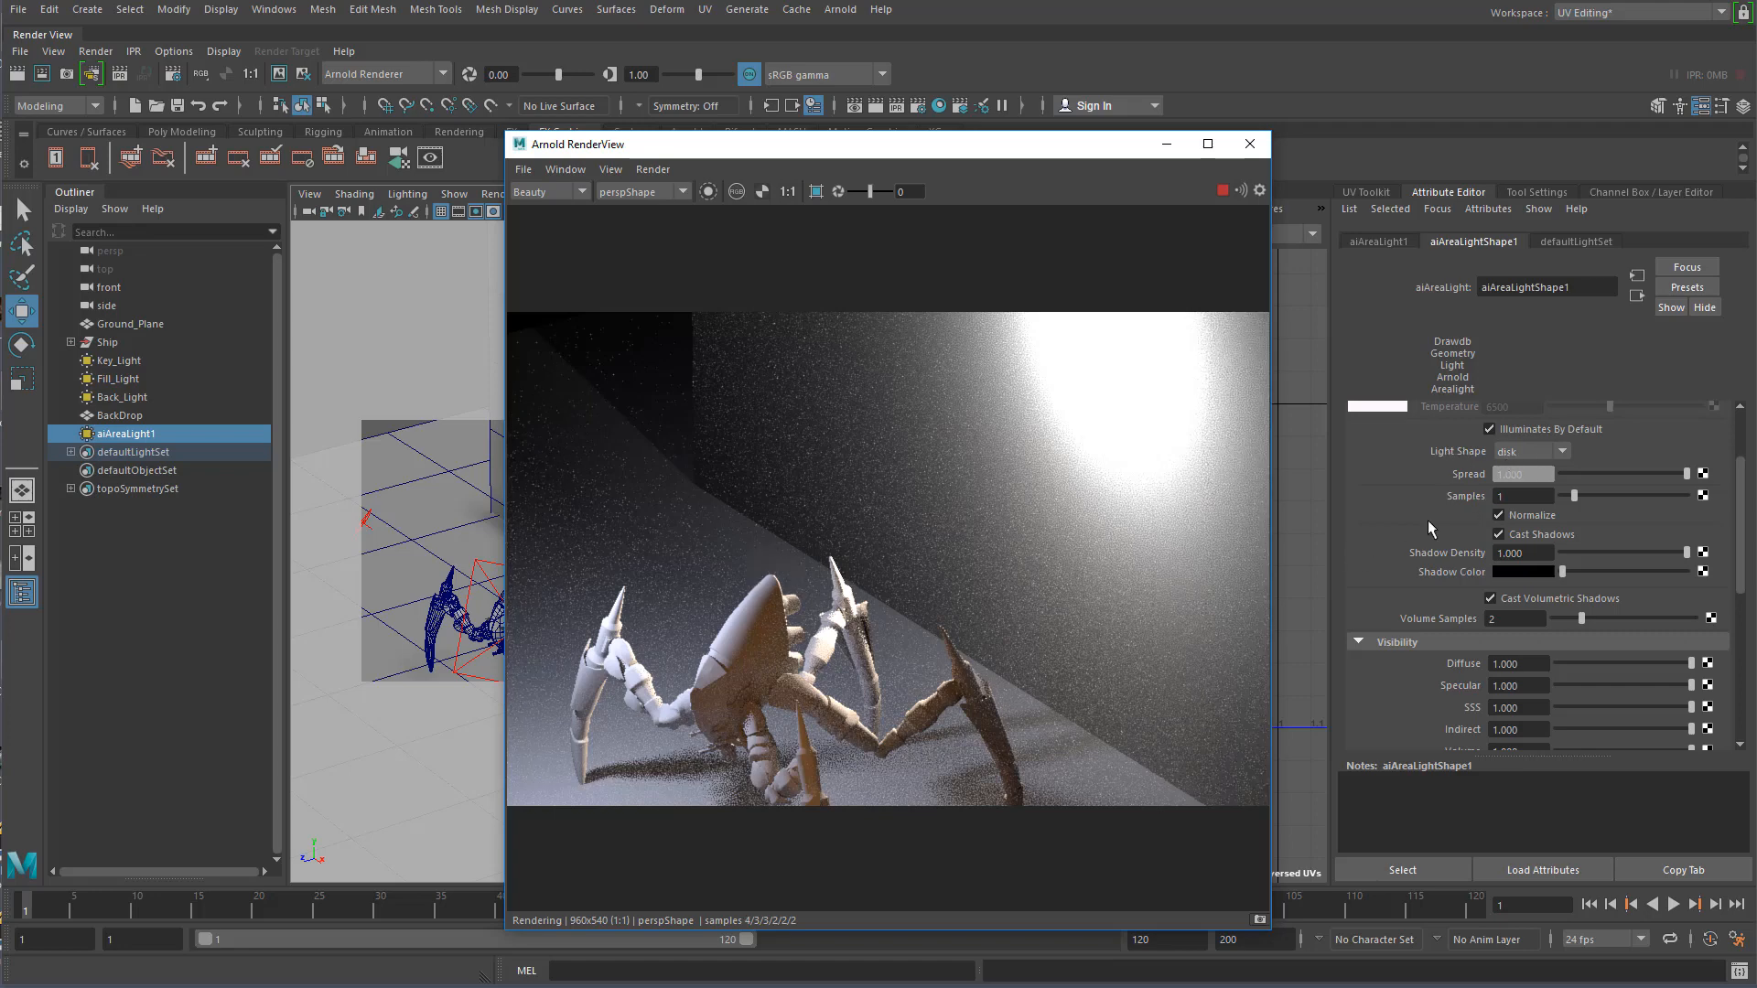
{"action": "scroll", "coordinate": [1406, 534], "scroll_direction": "up", "scroll_amount": 2}
{"action": "left_click", "coordinate": [1541, 474]}
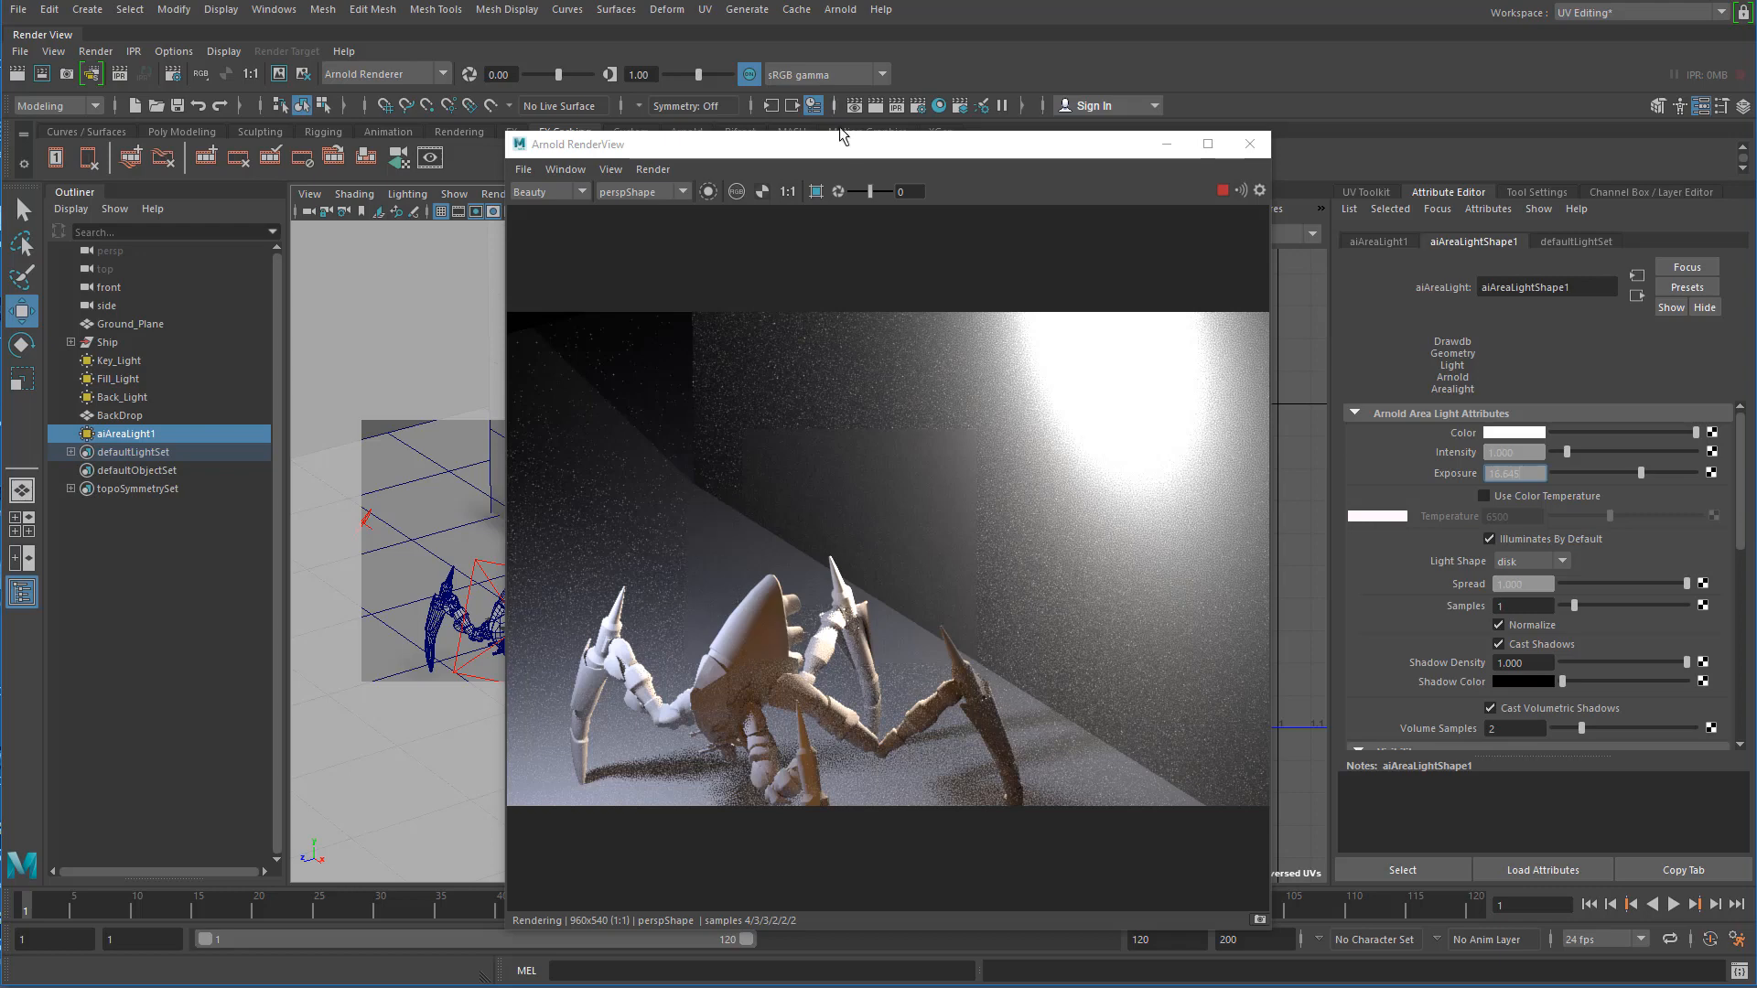
{"action": "left_click_drag", "start_coordinate": [849, 148], "coordinate": [1267, 130]}
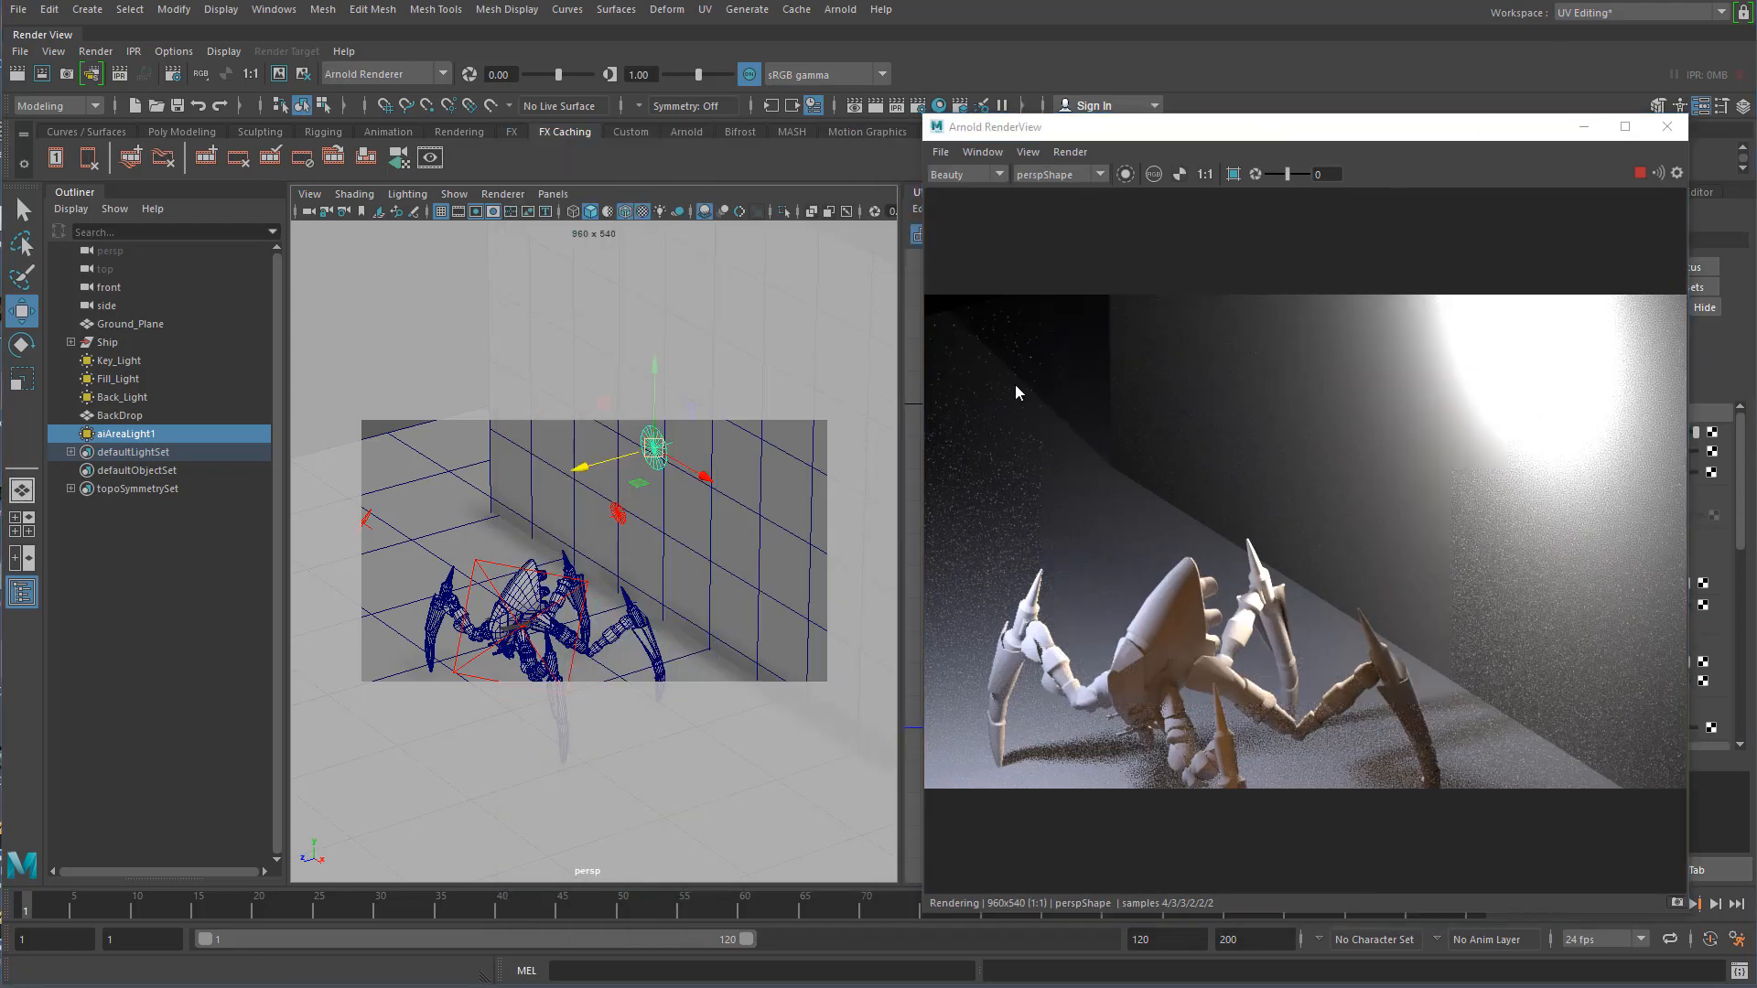
{"action": "left_click_drag", "start_coordinate": [544, 604], "coordinate": [666, 485], "text": "alt"}
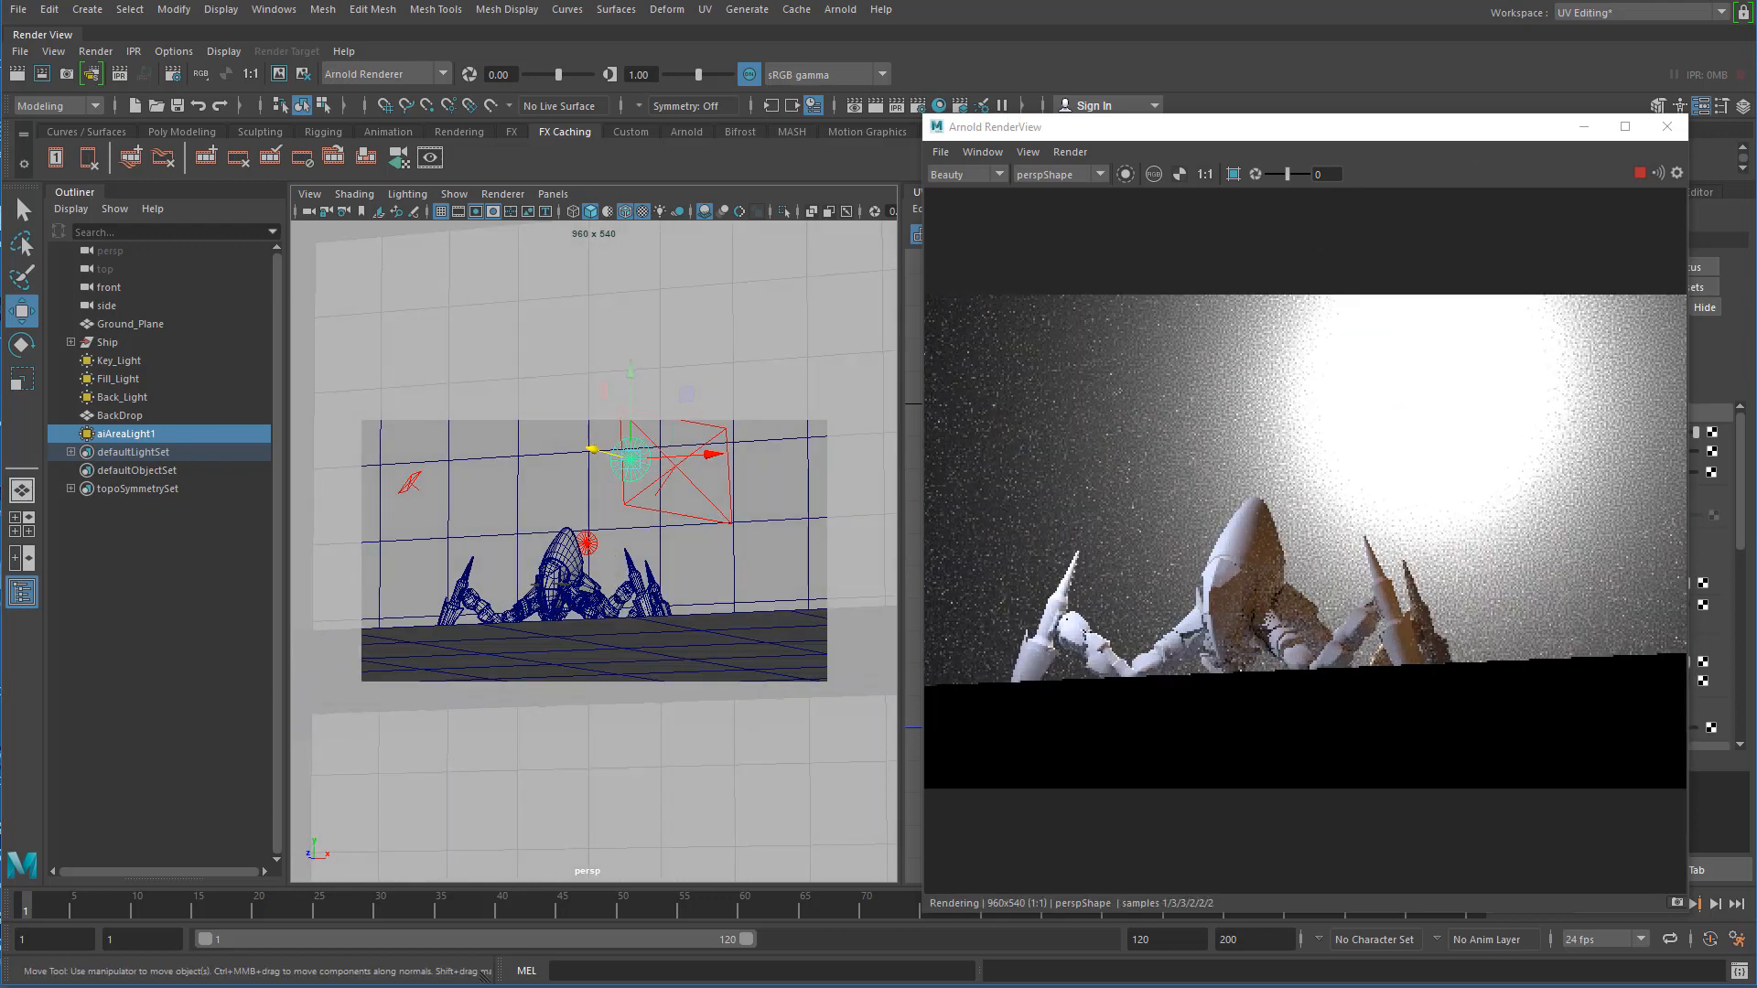
- Switch to the browser and study the background glow behind the presenter in the YouTube video "$50 HDMI Camera Monitor"
{"action": "key", "text": "alt+Tab"}
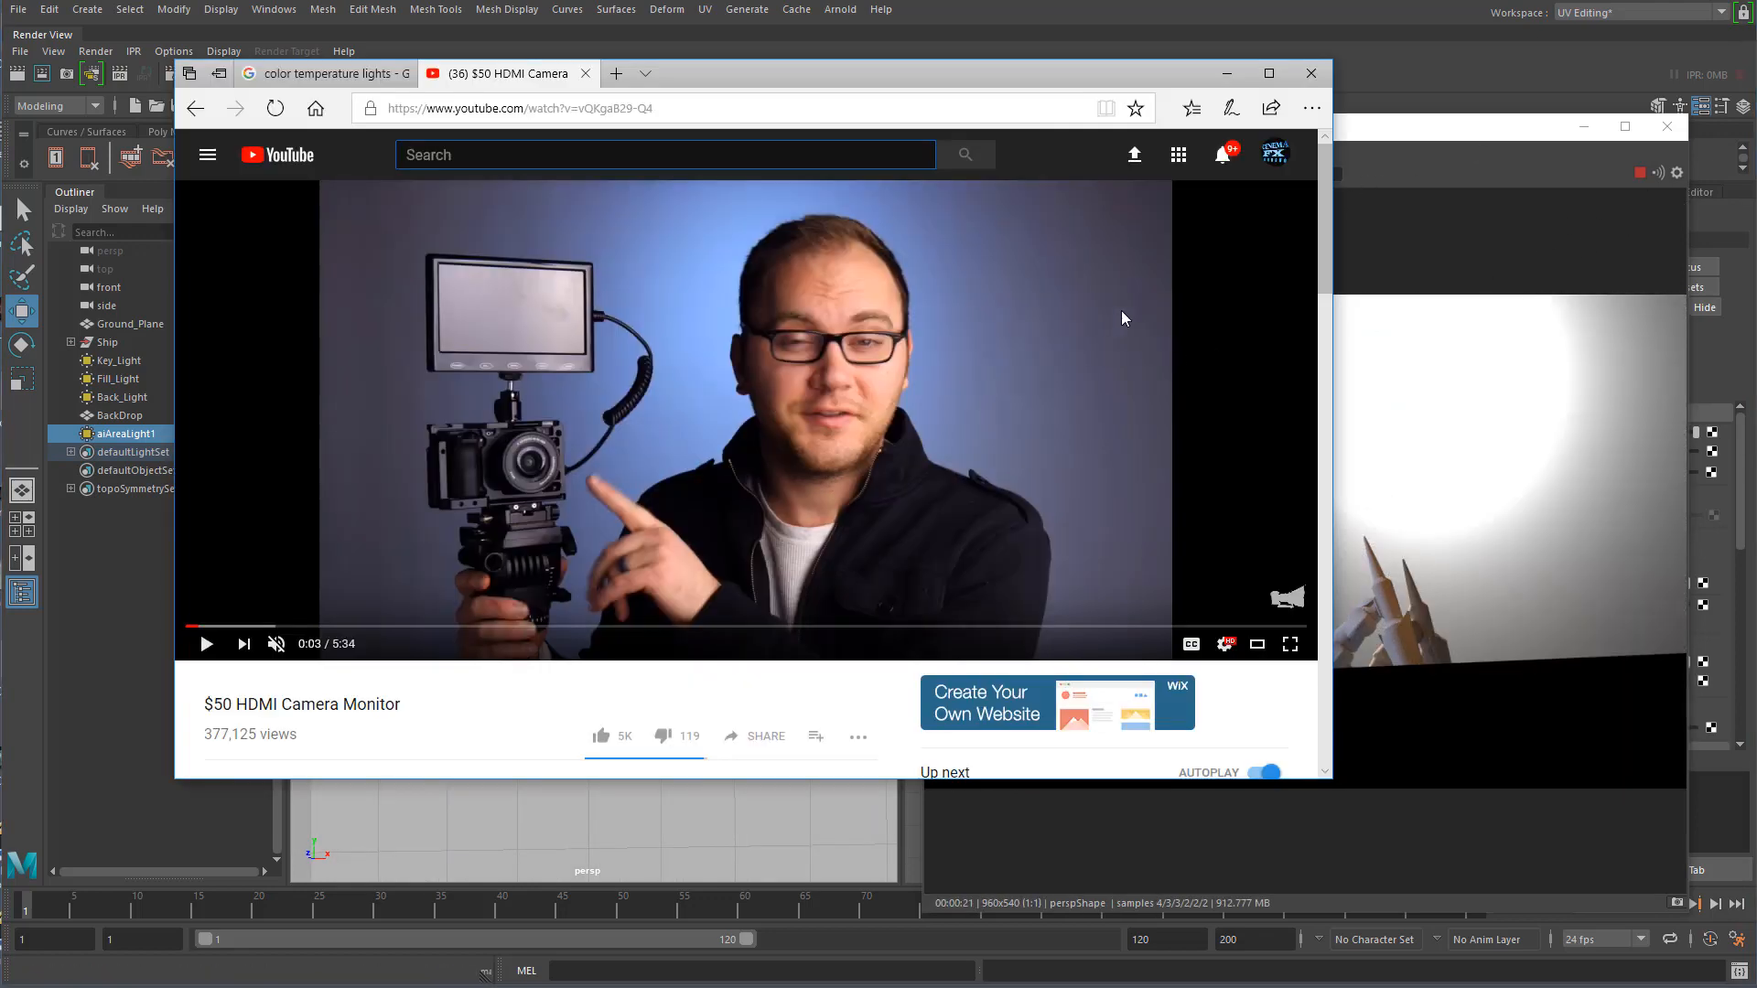
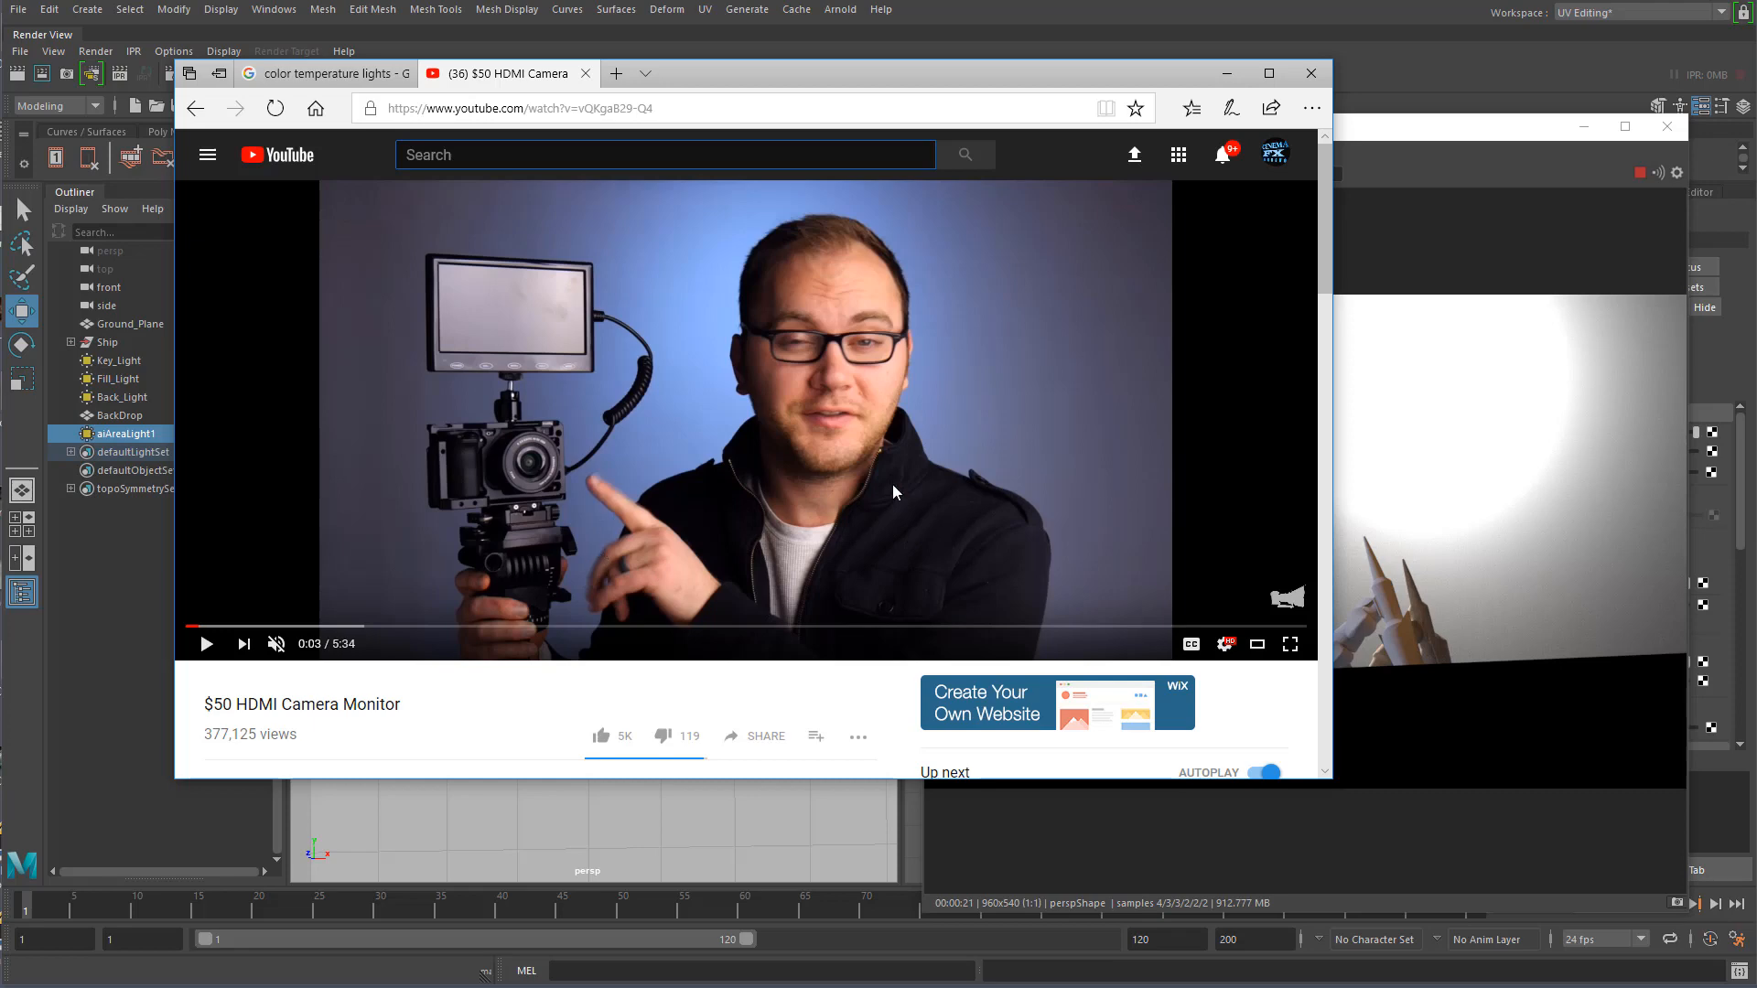
{"action": "scroll", "coordinate": [710, 392], "scroll_direction": "down", "scroll_amount": 1}
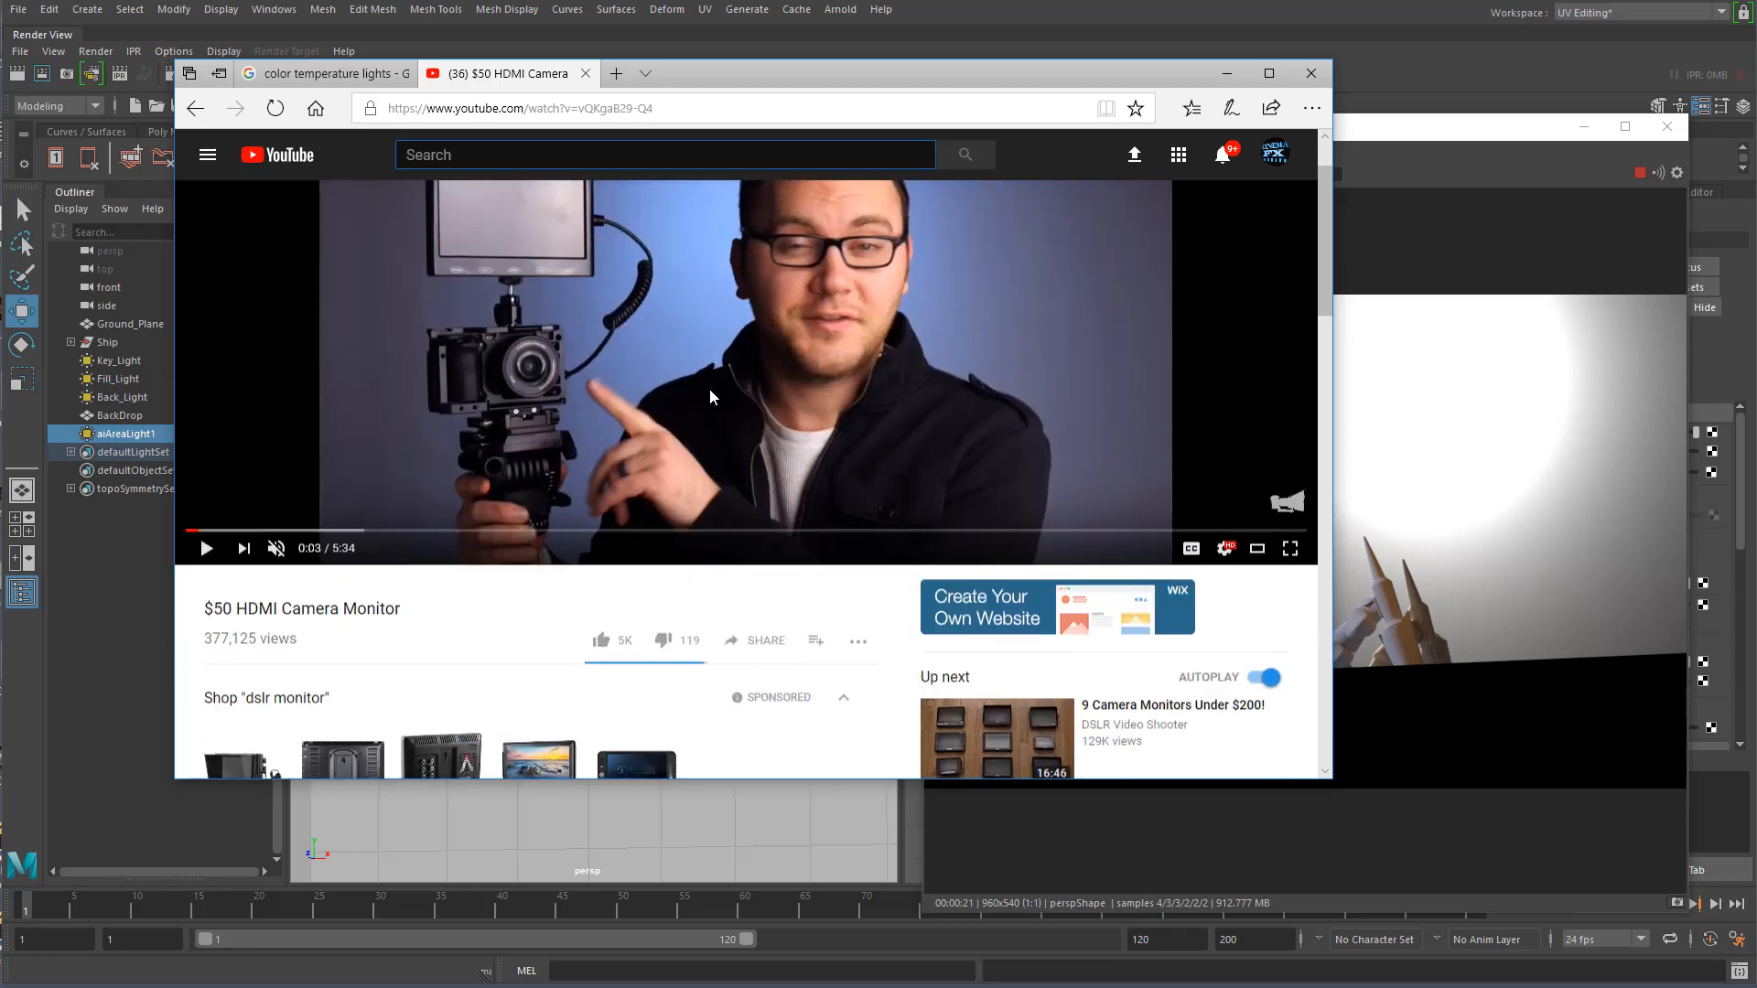
{"action": "scroll", "coordinate": [710, 391], "scroll_direction": "up", "scroll_amount": 1}
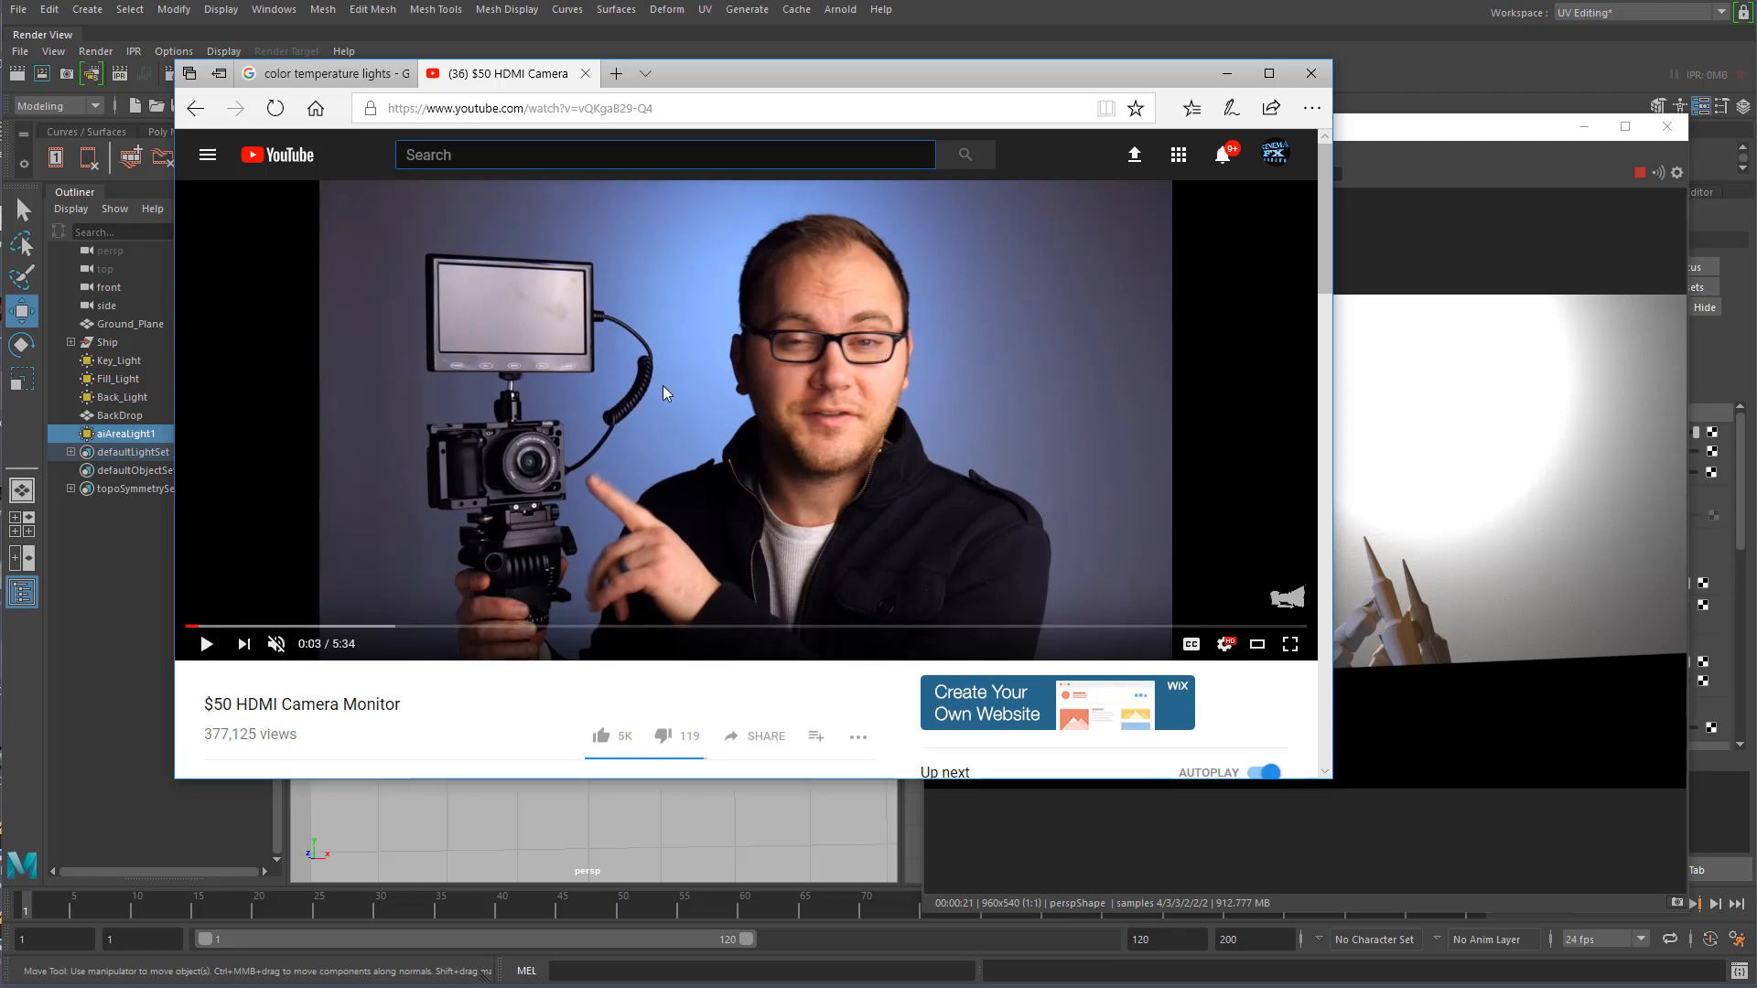
{"action": "left_click", "coordinate": [207, 644]}
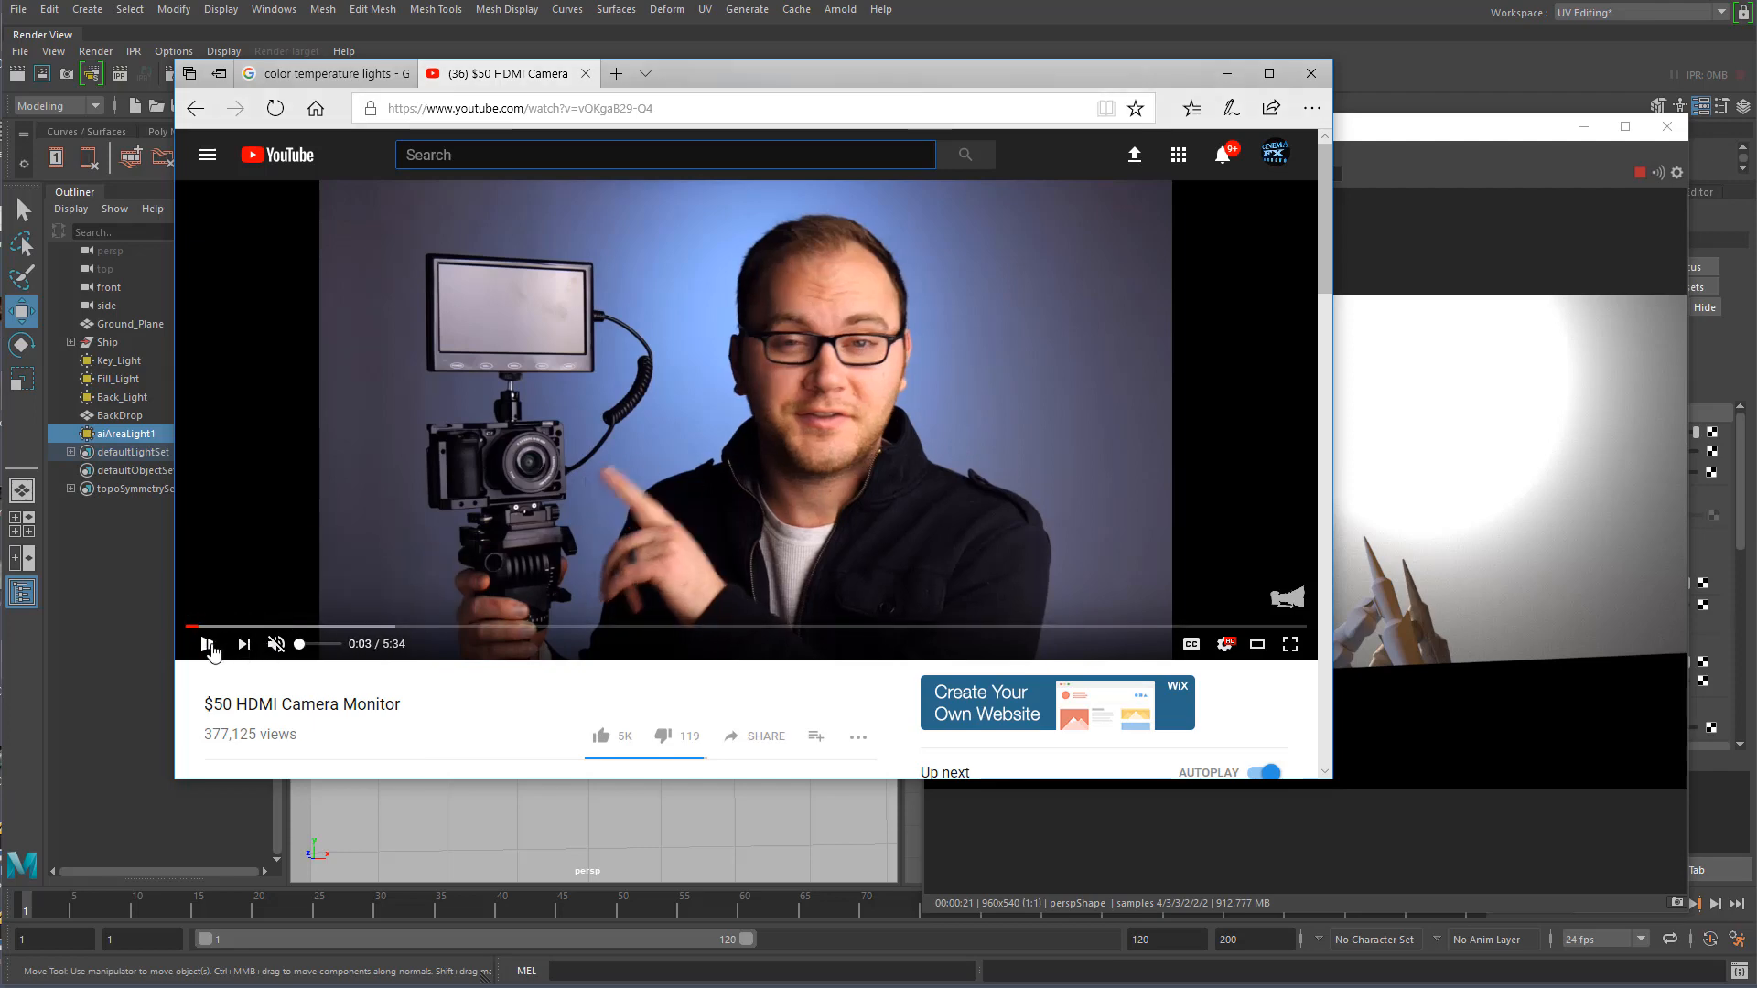
{"action": "left_click", "coordinate": [207, 645]}
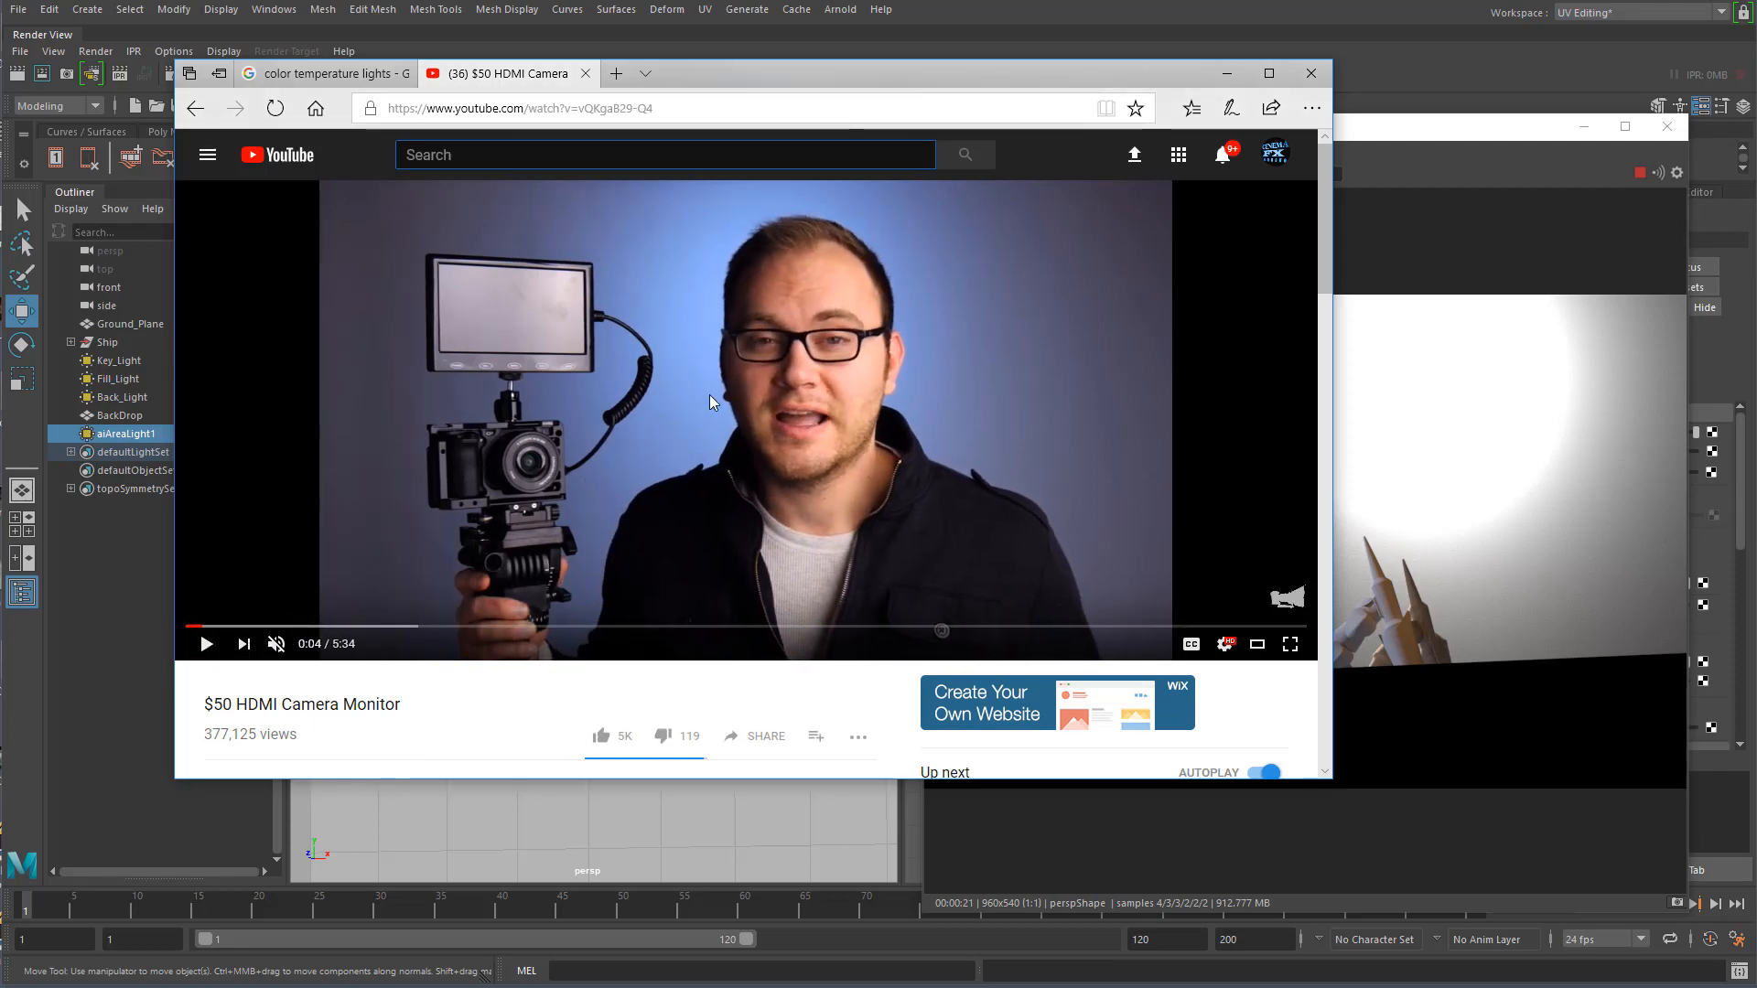
{"action": "left_click", "coordinate": [207, 645]}
{"action": "left_click", "coordinate": [206, 644]}
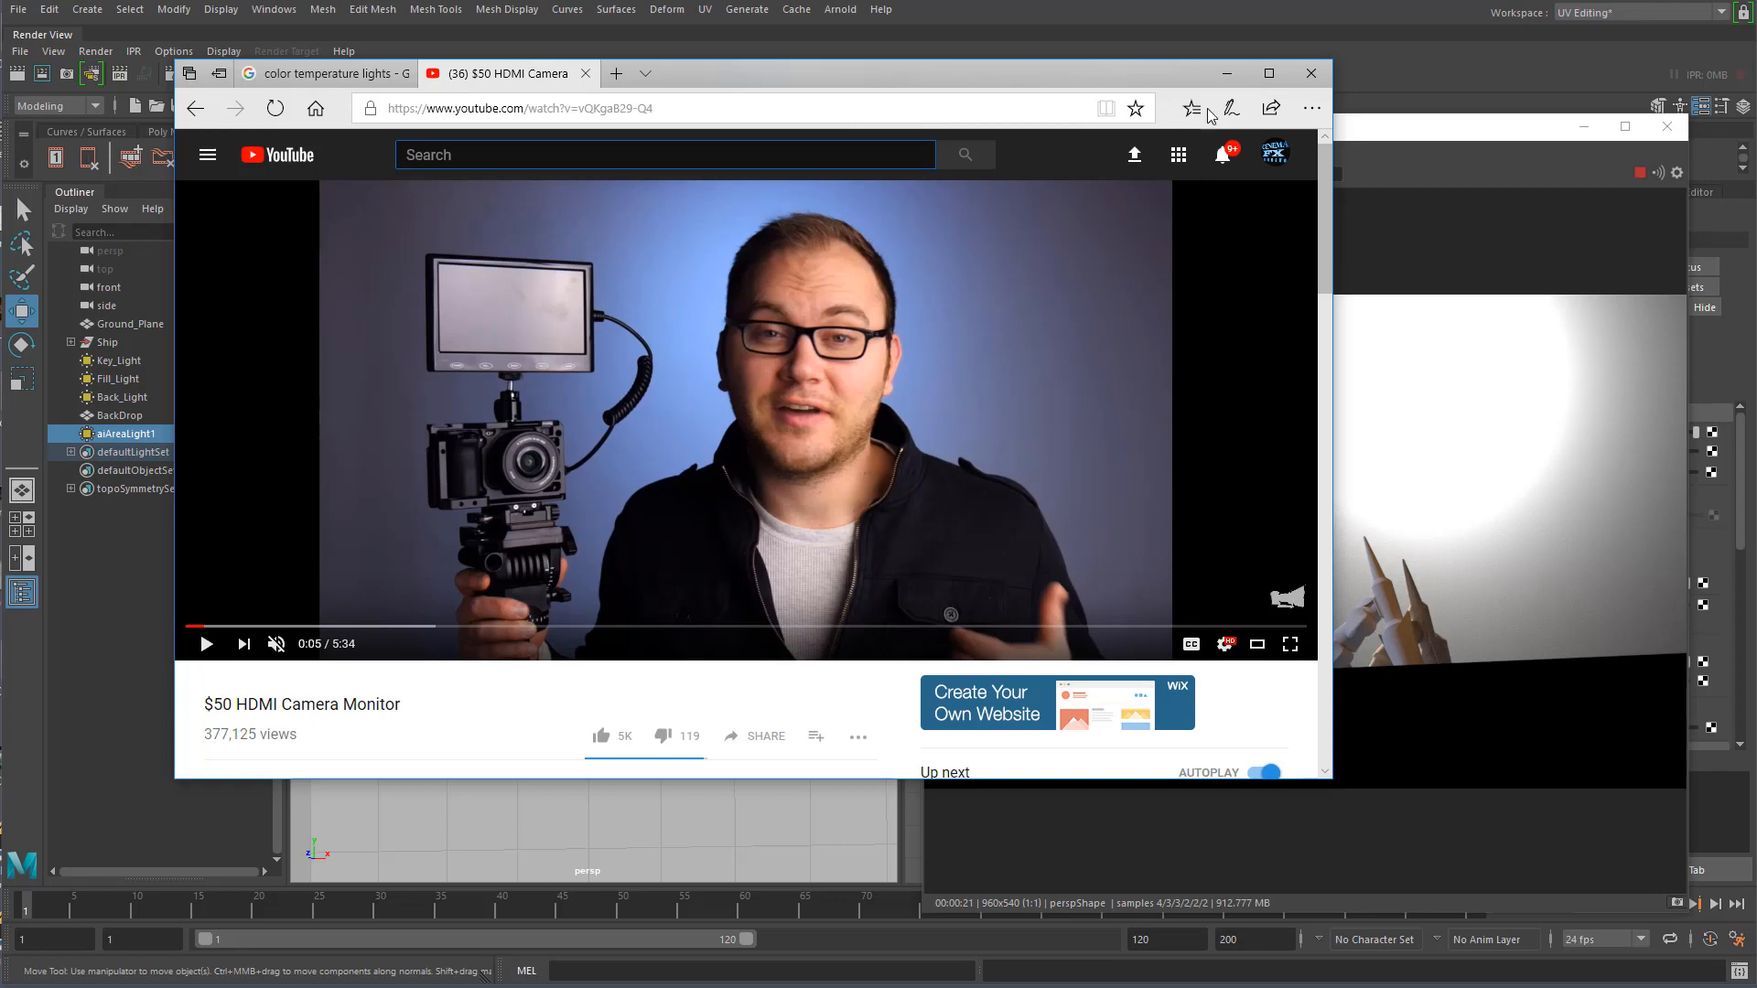
{"action": "left_click_drag", "start_coordinate": [892, 71], "coordinate": [1756, 125]}
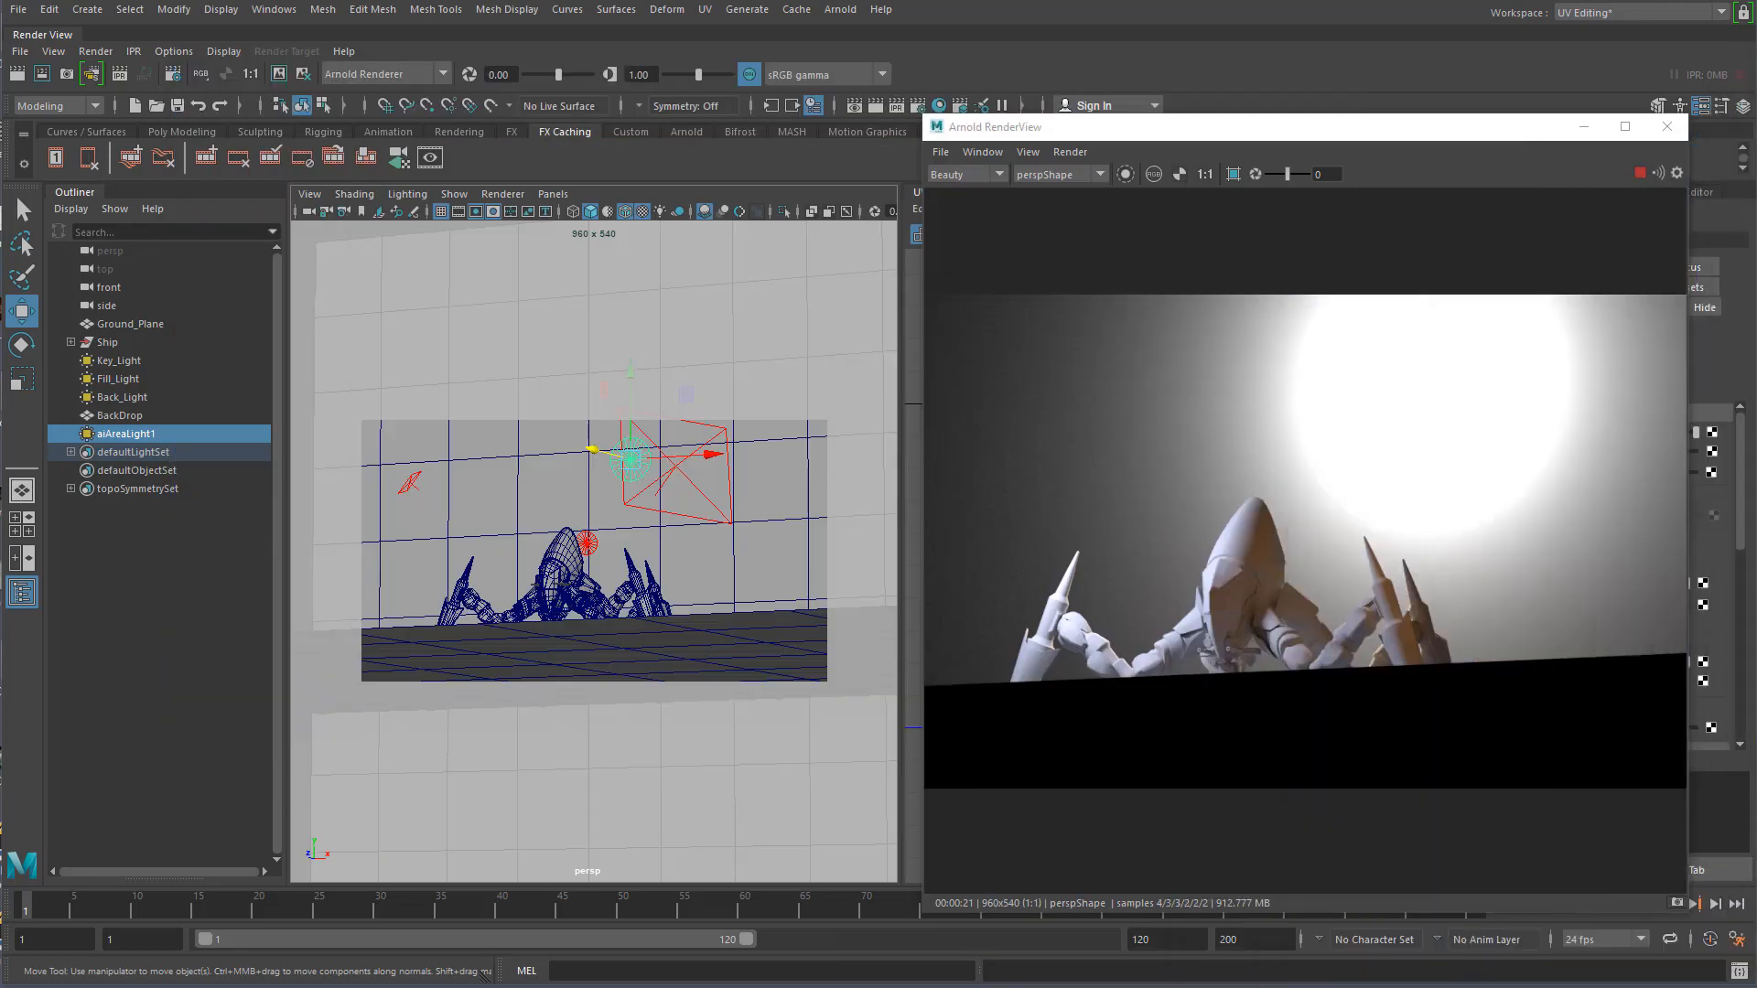
- Lower the area light so it sits behind the ship's body, facing the backdrop
{"action": "left_click_drag", "start_coordinate": [693, 532], "coordinate": [604, 518], "text": "alt"}
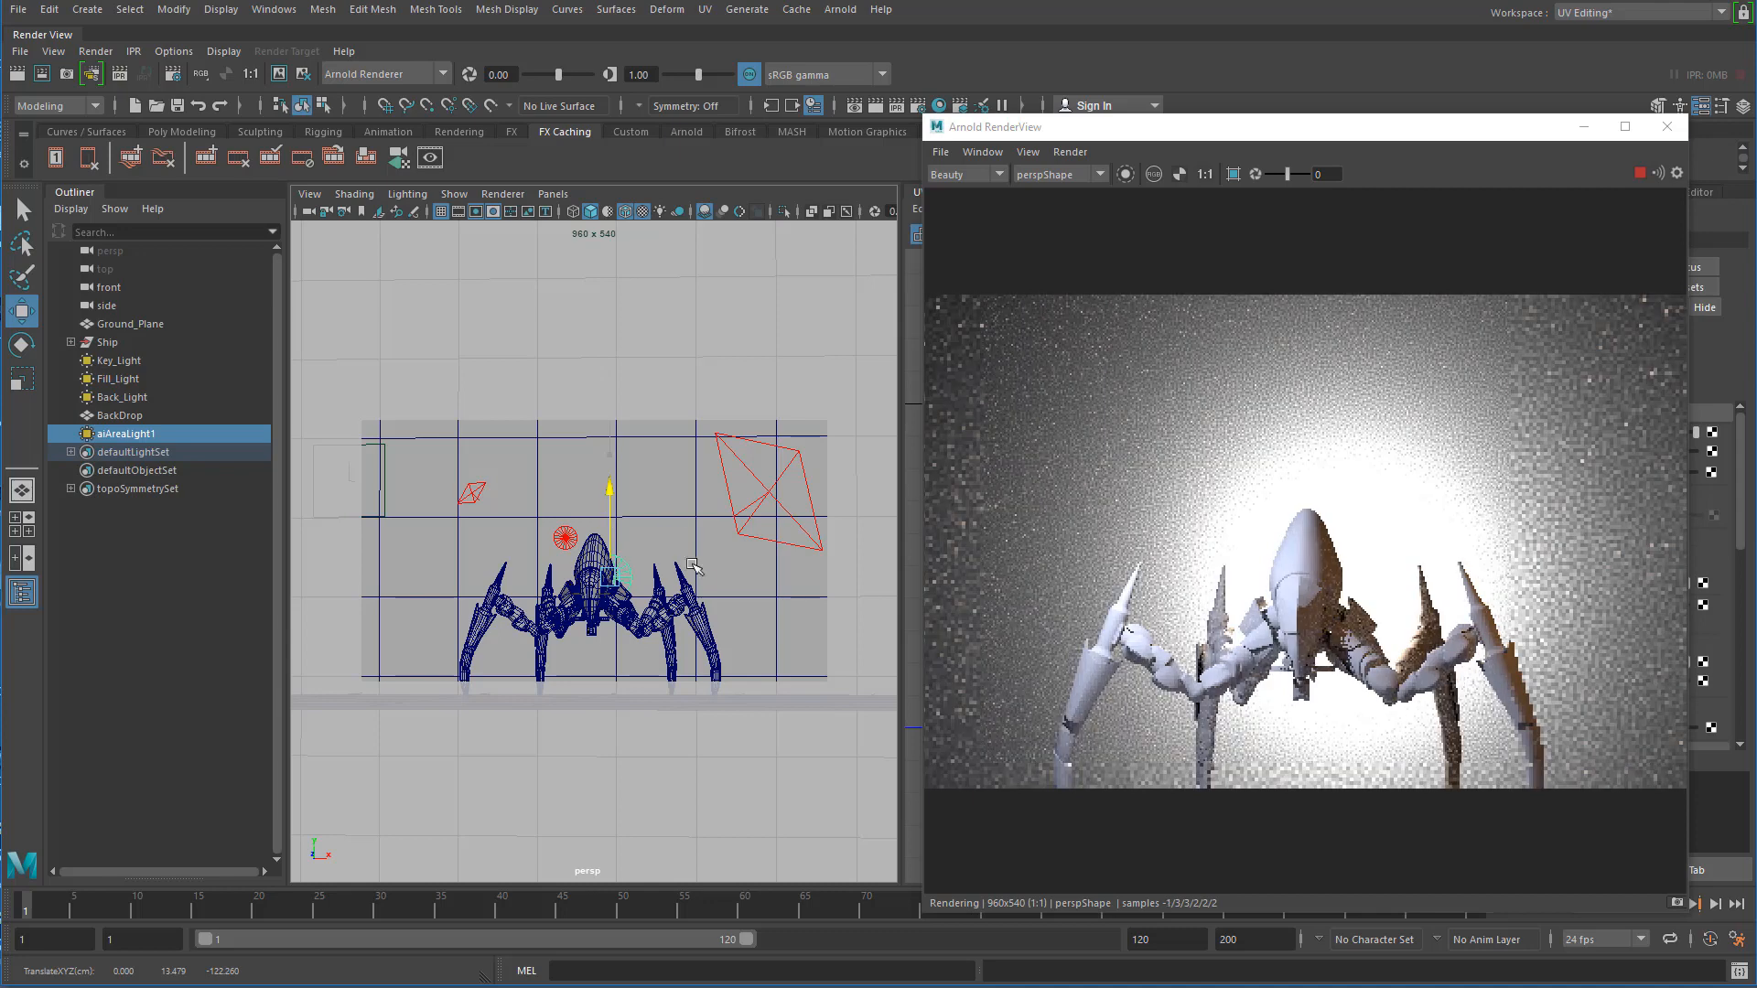
{"action": "left_click_drag", "start_coordinate": [1107, 133], "coordinate": [338, 99]}
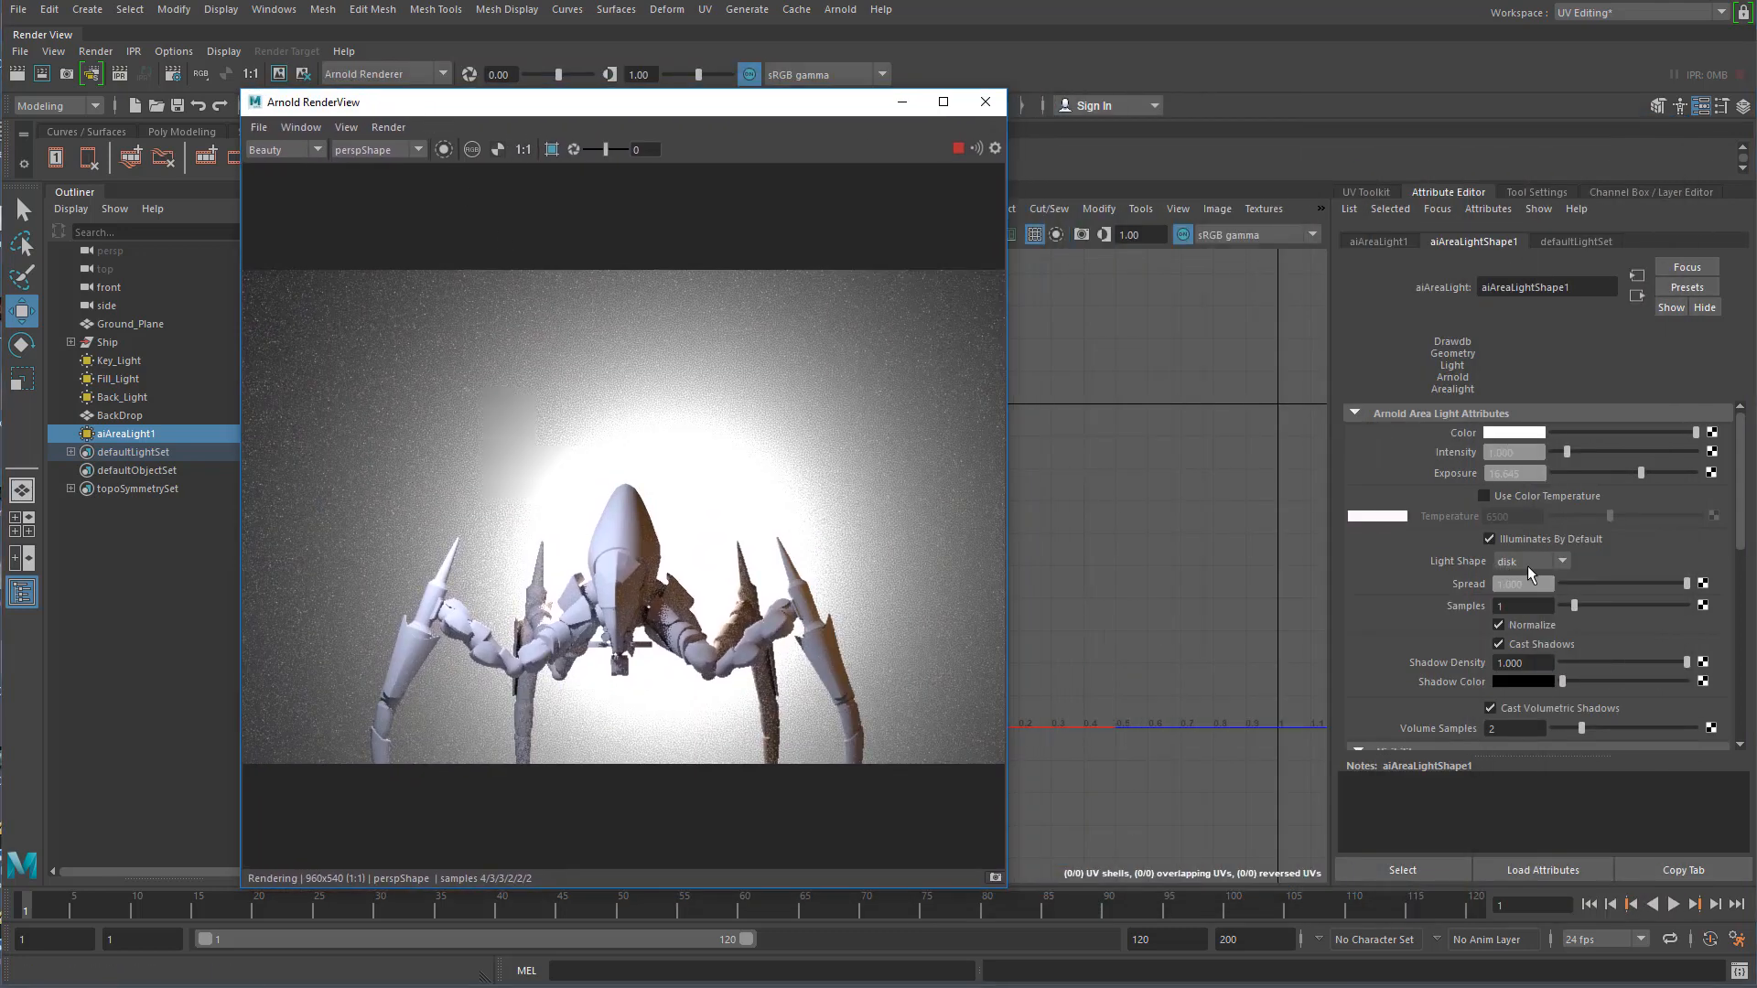
- Reduce the area light's exposure and enable its color temperature with a value of 10130
{"action": "left_click_drag", "start_coordinate": [1639, 474], "coordinate": [1646, 514]}
{"action": "left_click", "coordinate": [1485, 495]}
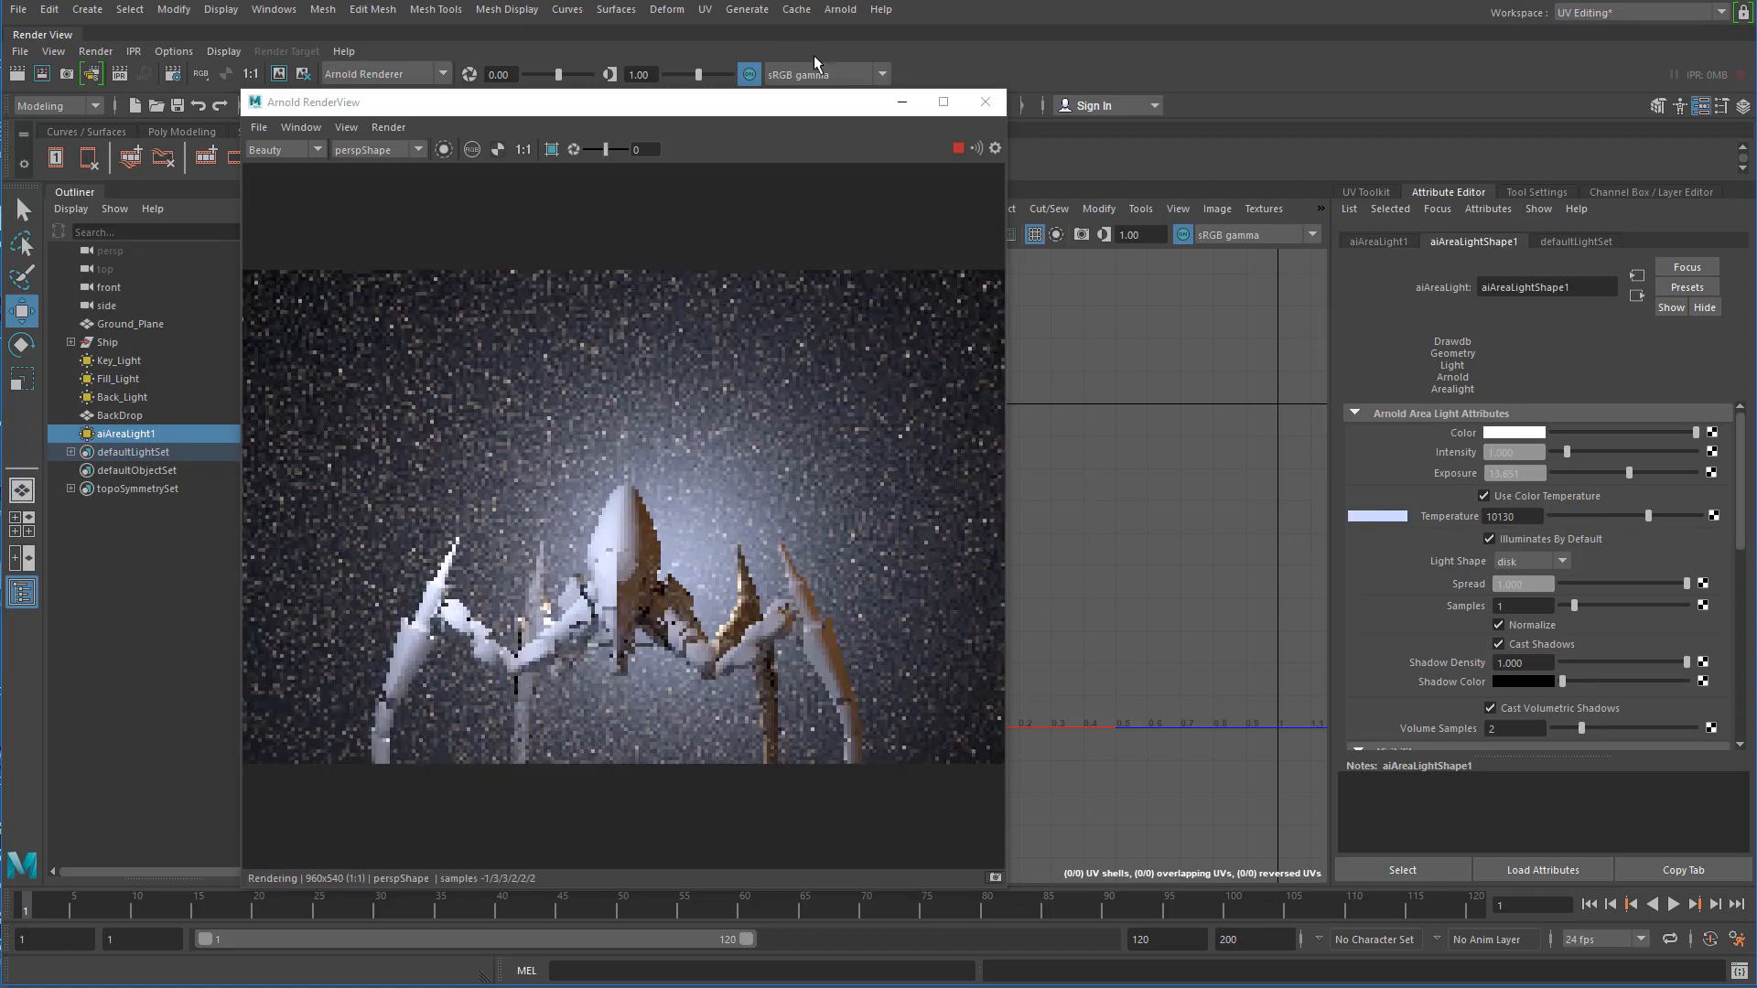
- Shrink the Arnold render view, place it clear of the viewport and reframe the ship closer up
{"action": "left_click_drag", "start_coordinate": [661, 110], "coordinate": [501, 114]}
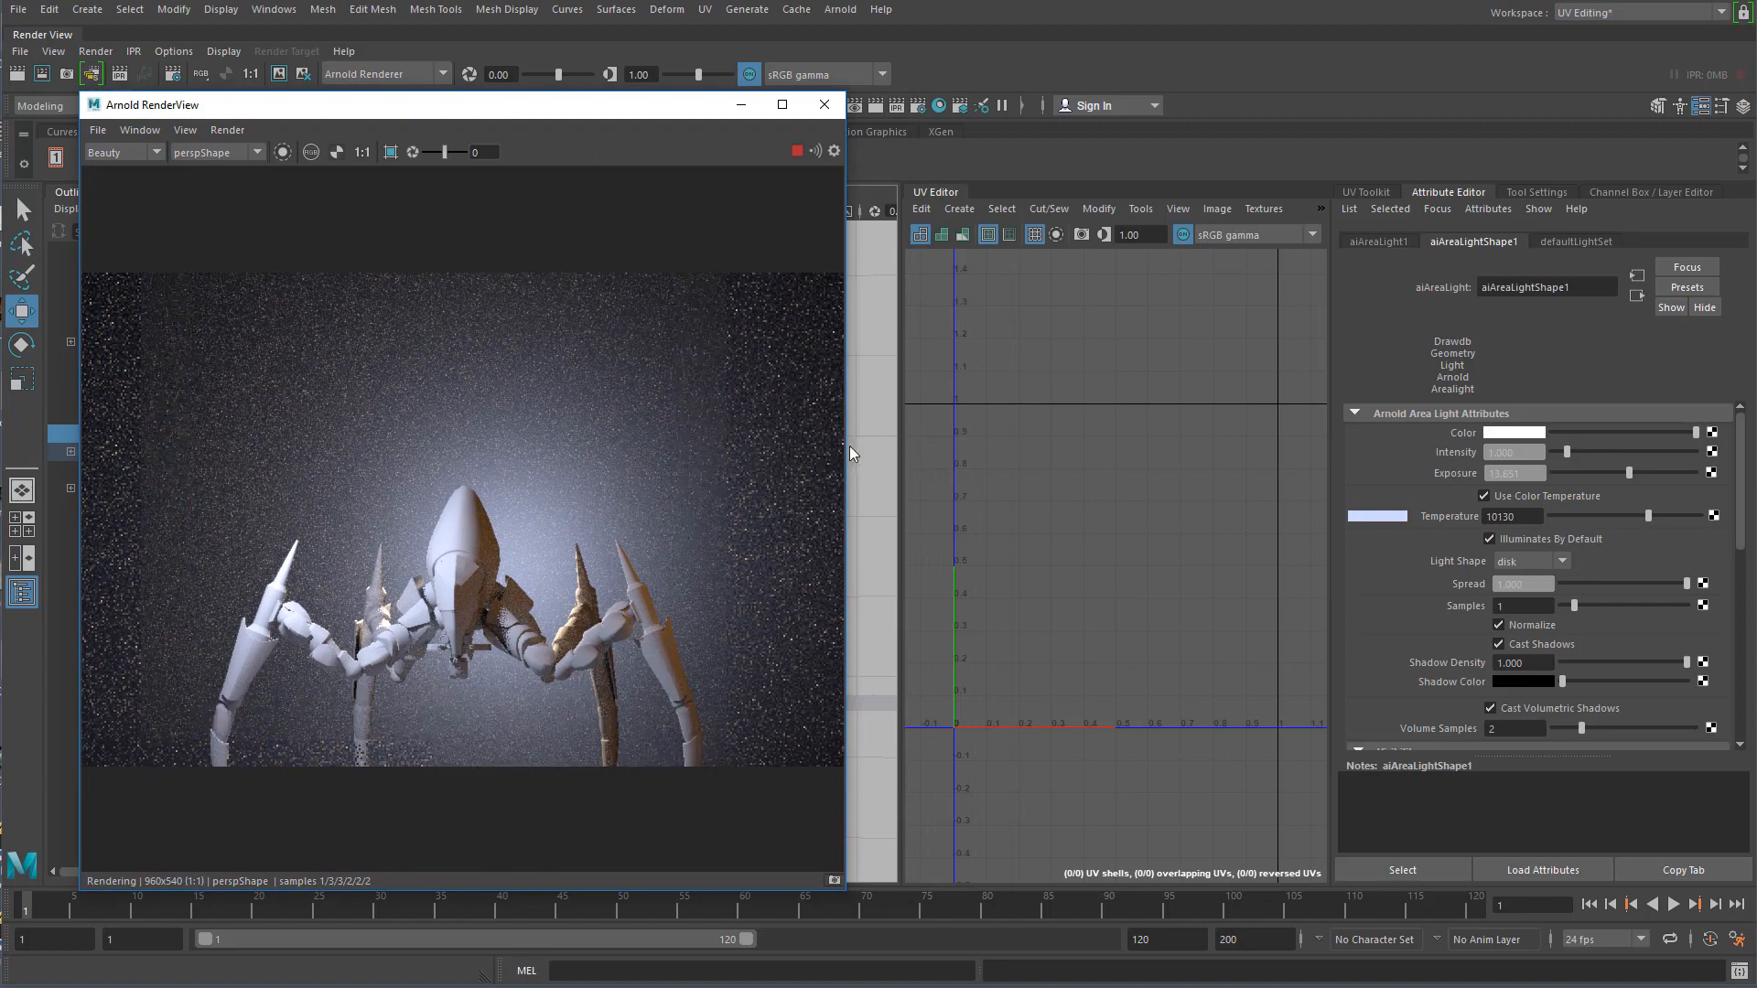
{"action": "left_click_drag", "start_coordinate": [645, 111], "coordinate": [1481, 124]}
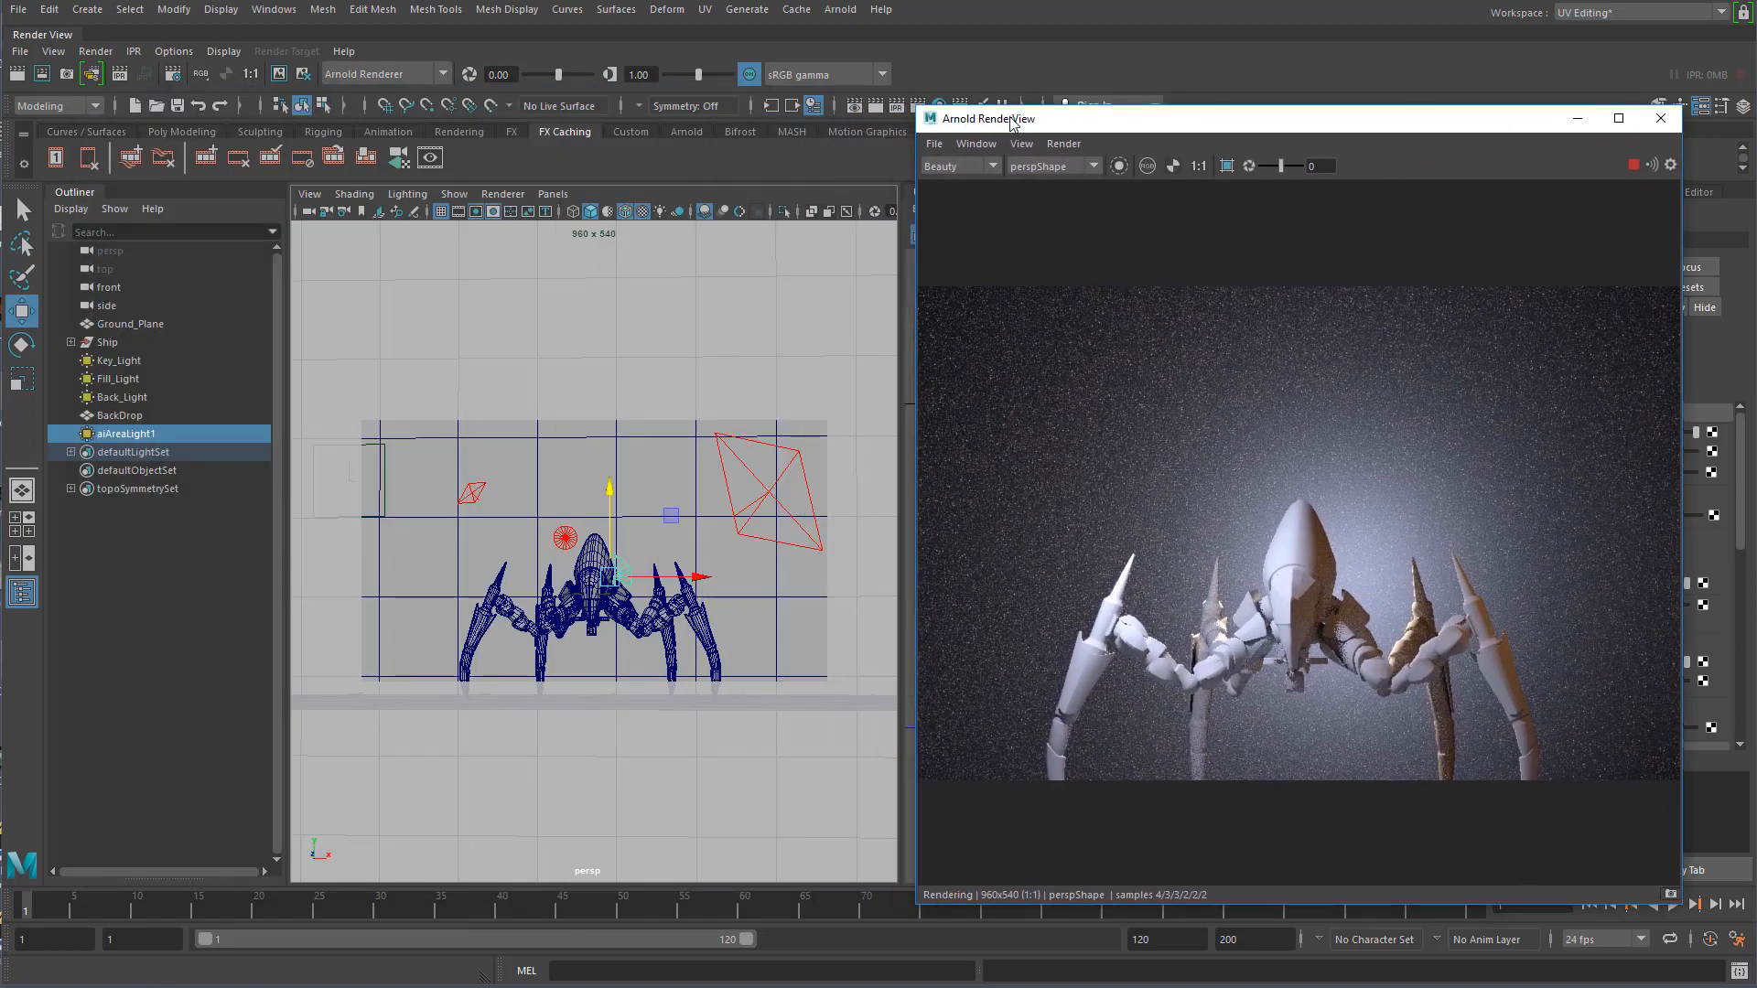
{"action": "left_click_drag", "start_coordinate": [919, 108], "coordinate": [1095, 291]}
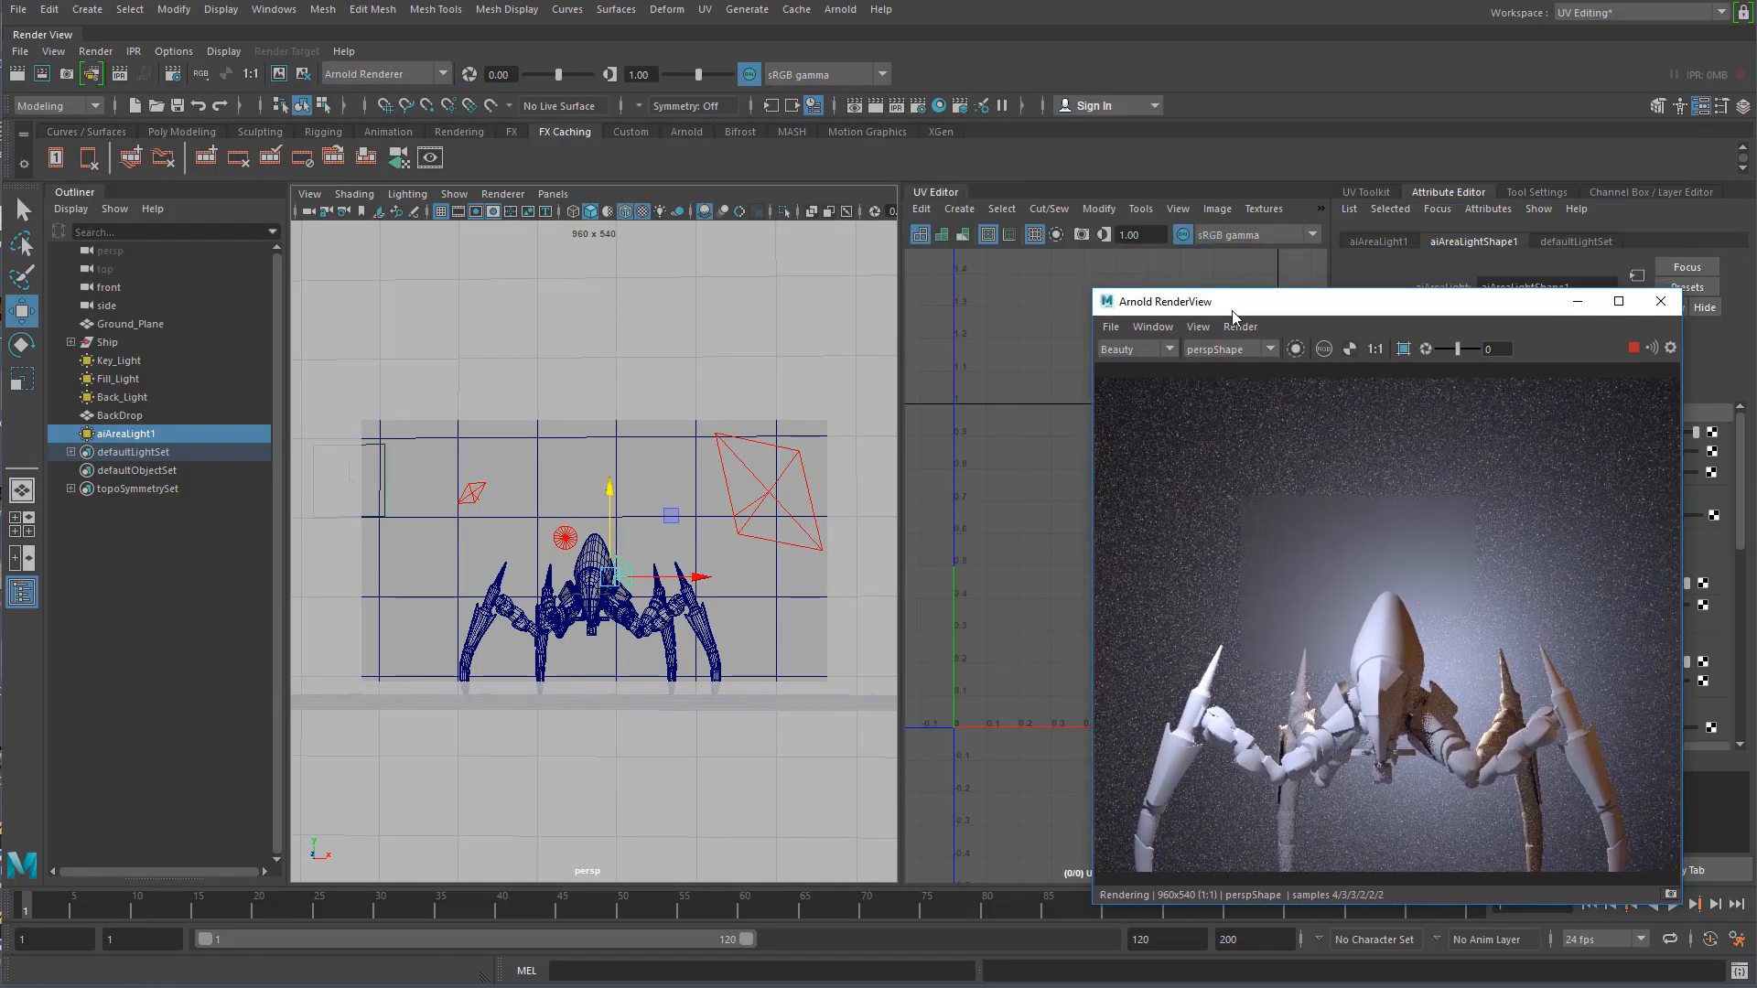
{"action": "left_click_drag", "start_coordinate": [1254, 300], "coordinate": [1267, 174]}
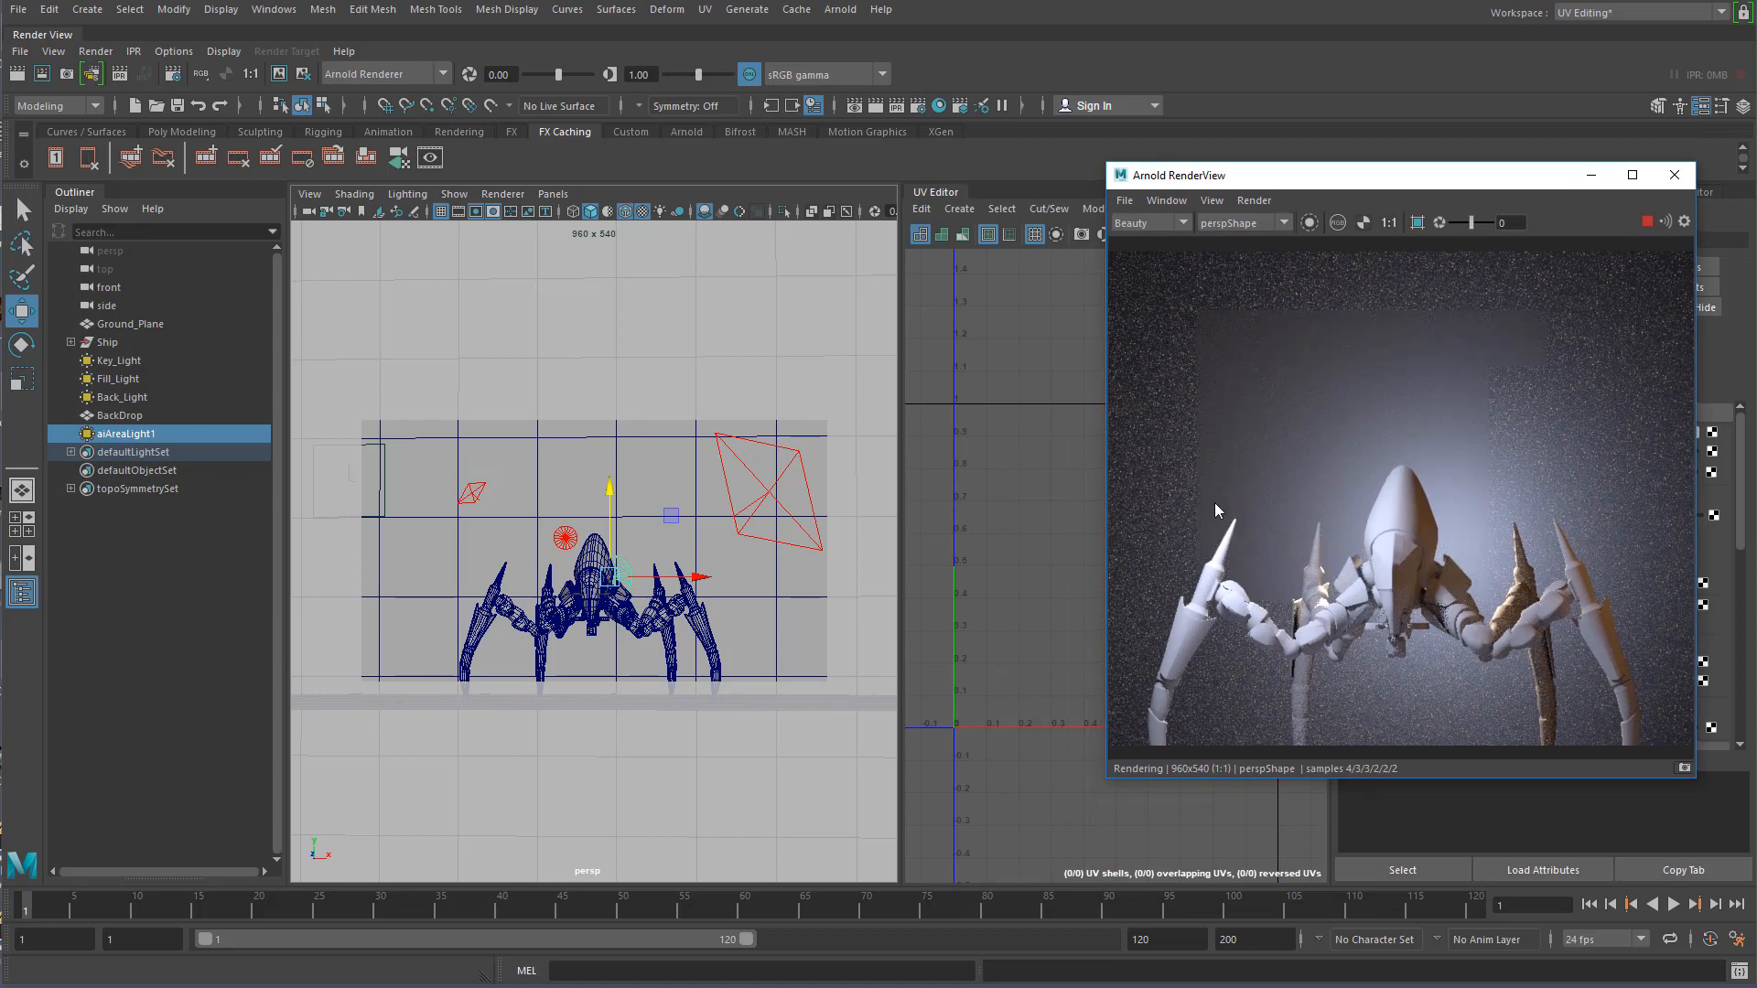
{"action": "left_click_drag", "start_coordinate": [576, 599], "coordinate": [597, 605], "text": "alt"}
{"action": "scroll", "coordinate": [578, 652], "scroll_direction": "up", "scroll_amount": 2}
{"action": "scroll", "coordinate": [595, 673], "scroll_direction": "up", "scroll_amount": 6}
{"action": "middle_click_drag", "start_coordinate": [601, 655], "coordinate": [625, 597], "text": "alt"}
{"action": "scroll", "coordinate": [626, 596], "scroll_direction": "down", "scroll_amount": 8}
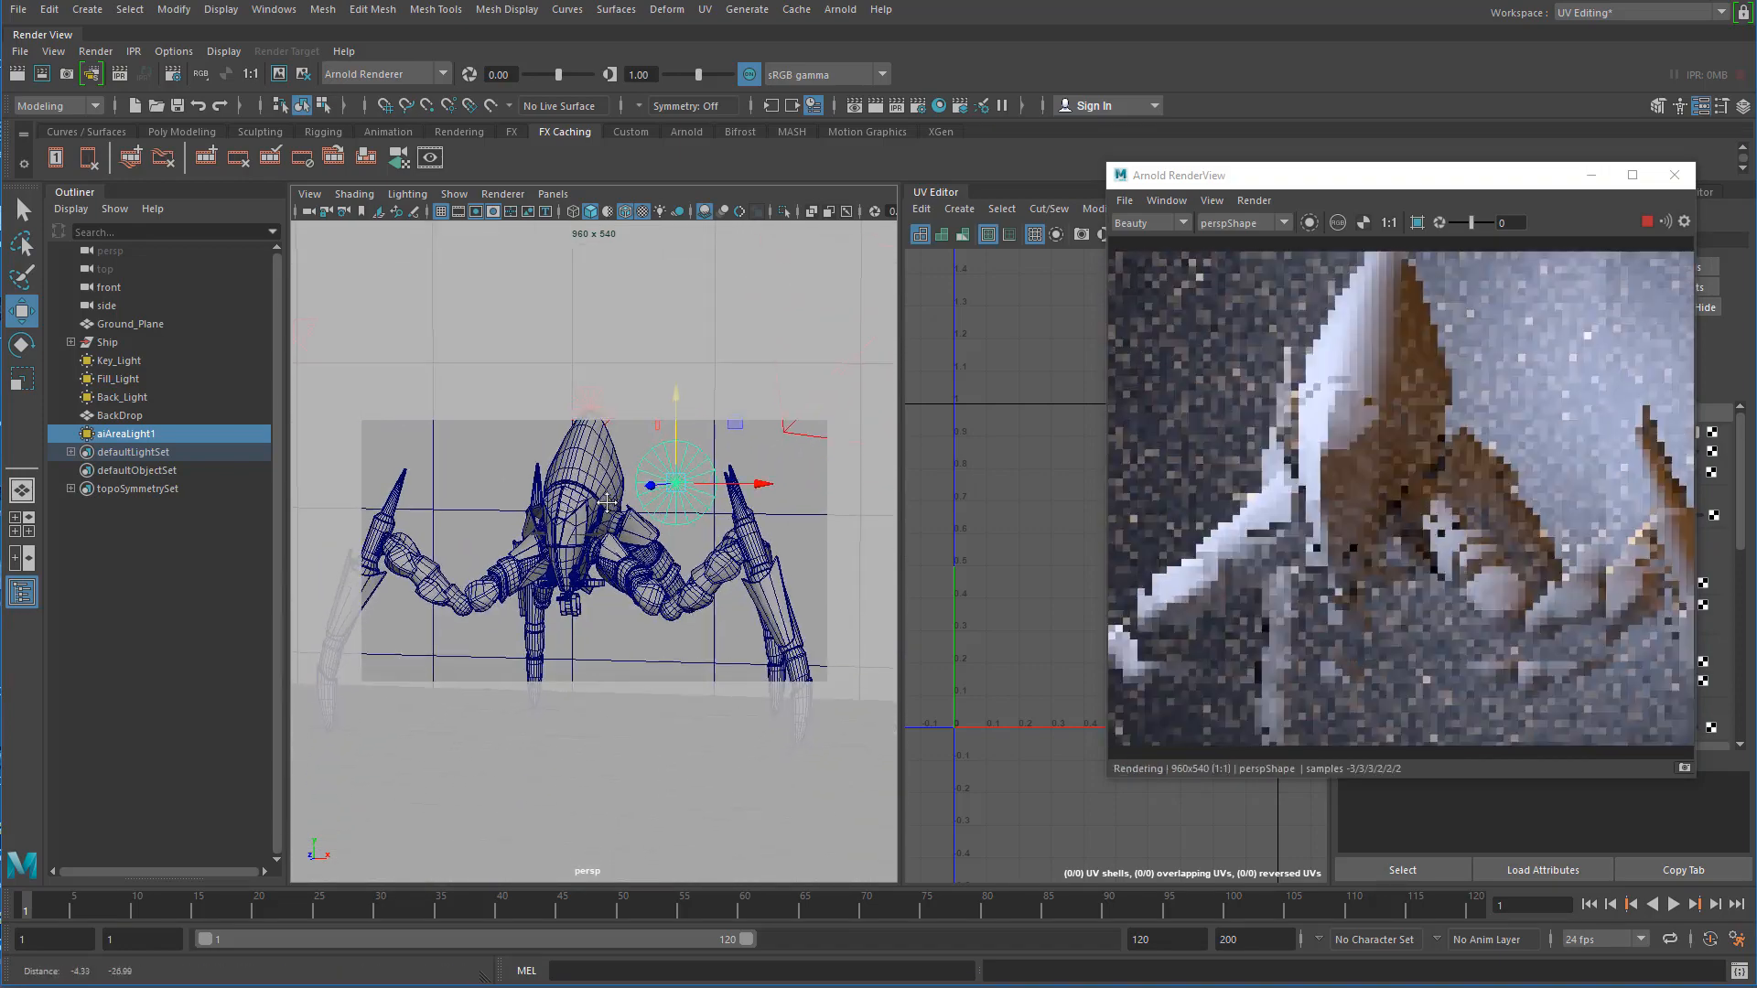
- Reframe the perspective camera so the whole ship is seen level in front of the backdrop
{"action": "mouse_move", "coordinate": [608, 487]}
{"action": "left_mouse_down", "text": "alt"}
{"action": "mouse_move", "coordinate": [577, 512]}
{"action": "mouse_move", "coordinate": [576, 482]}
{"action": "left_mouse_up", "text": "alt"}
{"action": "middle_click_drag", "start_coordinate": [576, 481], "coordinate": [579, 499], "text": "alt"}
{"action": "right_click_drag", "start_coordinate": [579, 498], "coordinate": [592, 467], "text": "alt"}
{"action": "left_click_drag", "start_coordinate": [592, 467], "coordinate": [617, 480], "text": "alt"}
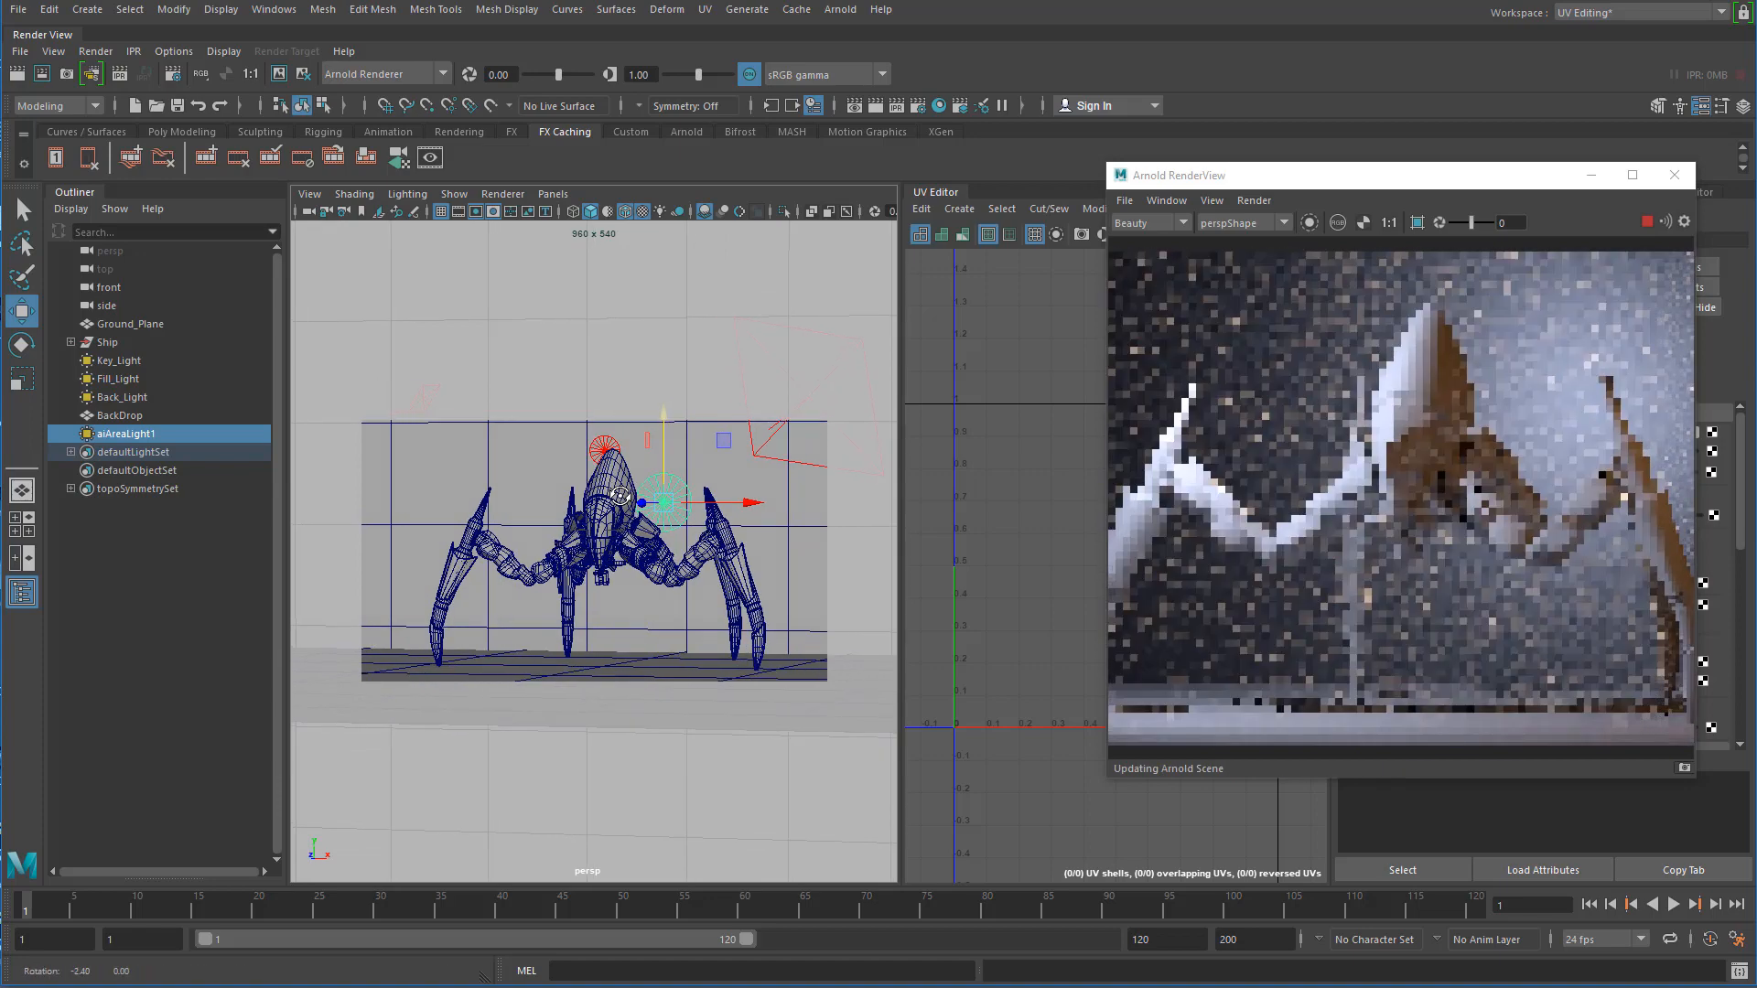
{"action": "right_click_drag", "start_coordinate": [617, 480], "coordinate": [606, 459], "text": "alt"}
{"action": "left_click_drag", "start_coordinate": [606, 458], "coordinate": [611, 459], "text": "alt"}
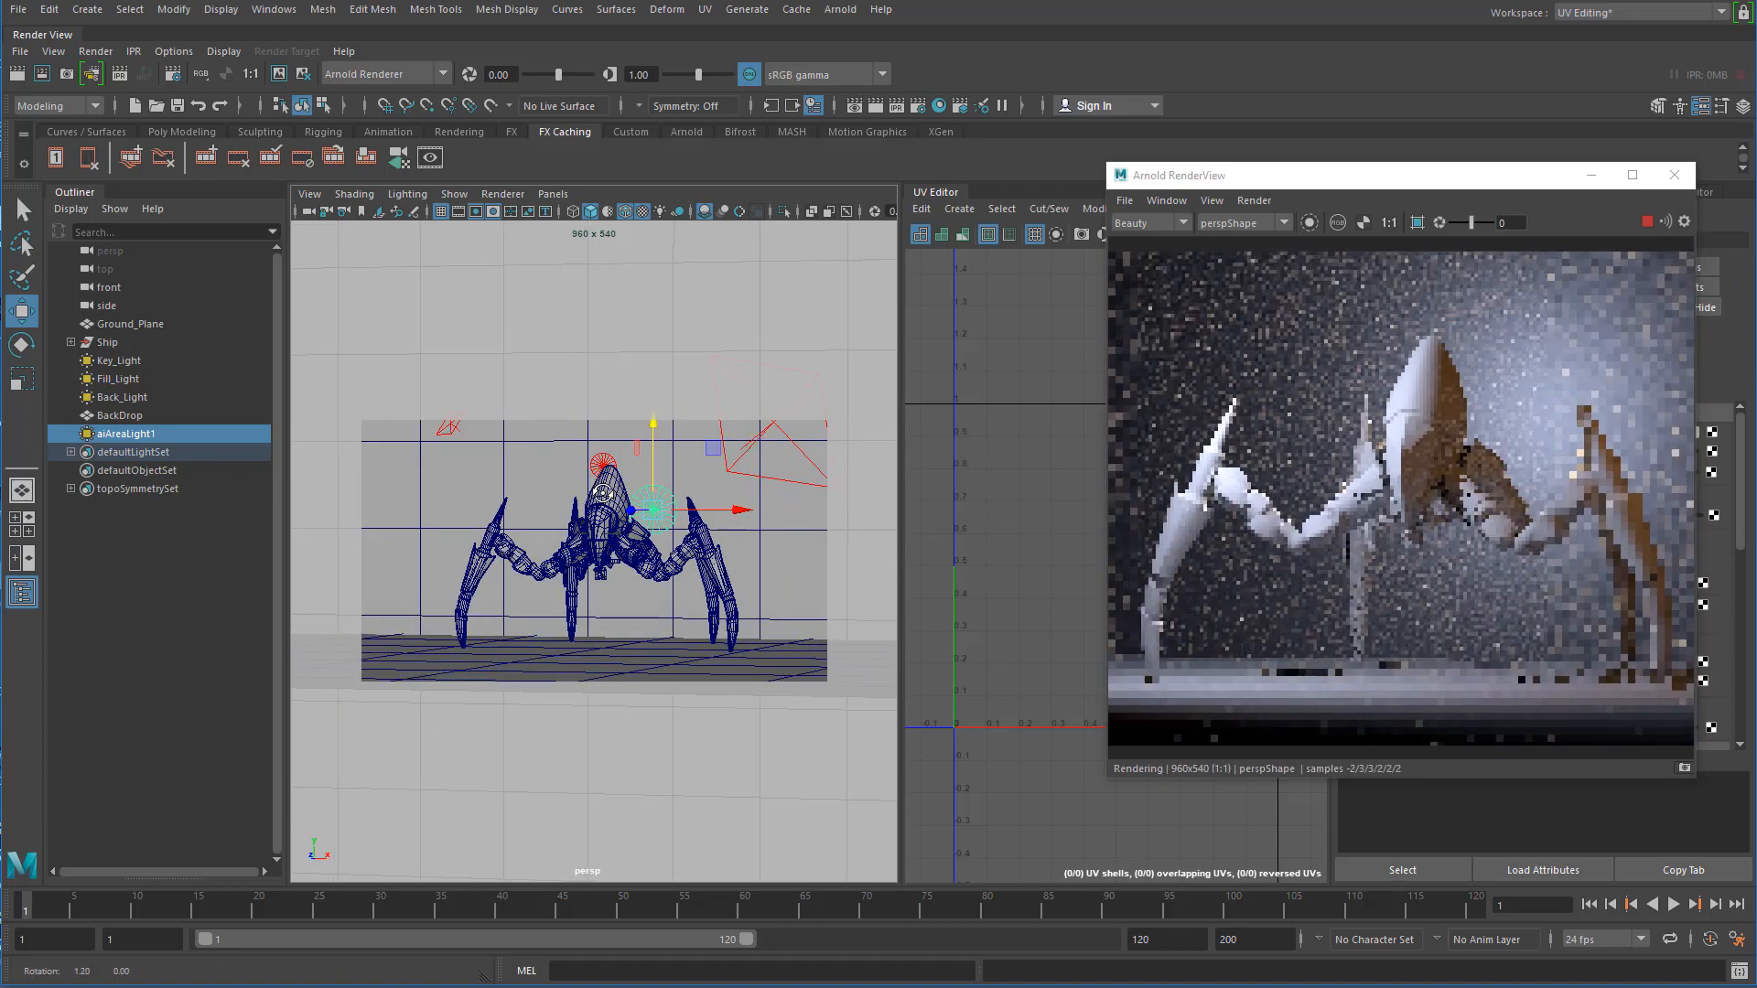
- Widen the Arnold render view to show the full image, place it beside the viewport and frame the ship closer
{"action": "left_click_drag", "start_coordinate": [1109, 161], "coordinate": [682, 163]}
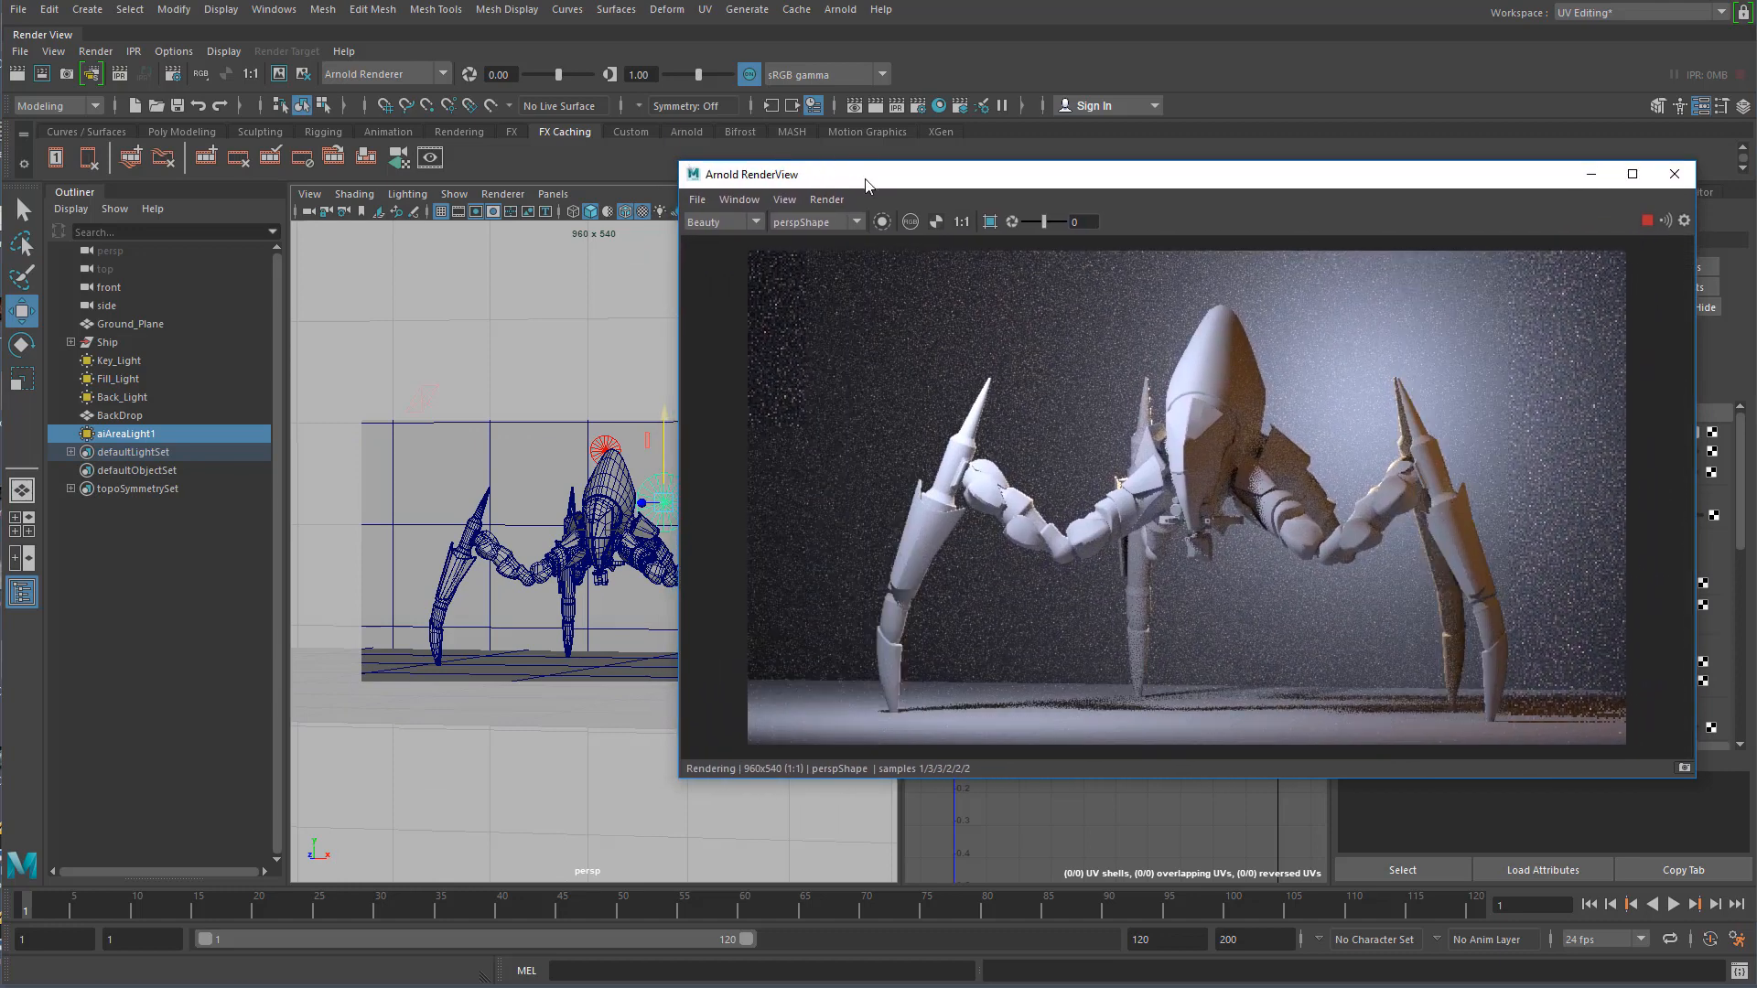
{"action": "left_click_drag", "start_coordinate": [866, 181], "coordinate": [941, 173]}
{"action": "right_click_drag", "start_coordinate": [608, 567], "coordinate": [638, 574], "text": "alt"}
{"action": "middle_click_drag", "start_coordinate": [638, 574], "coordinate": [639, 566], "text": "alt"}
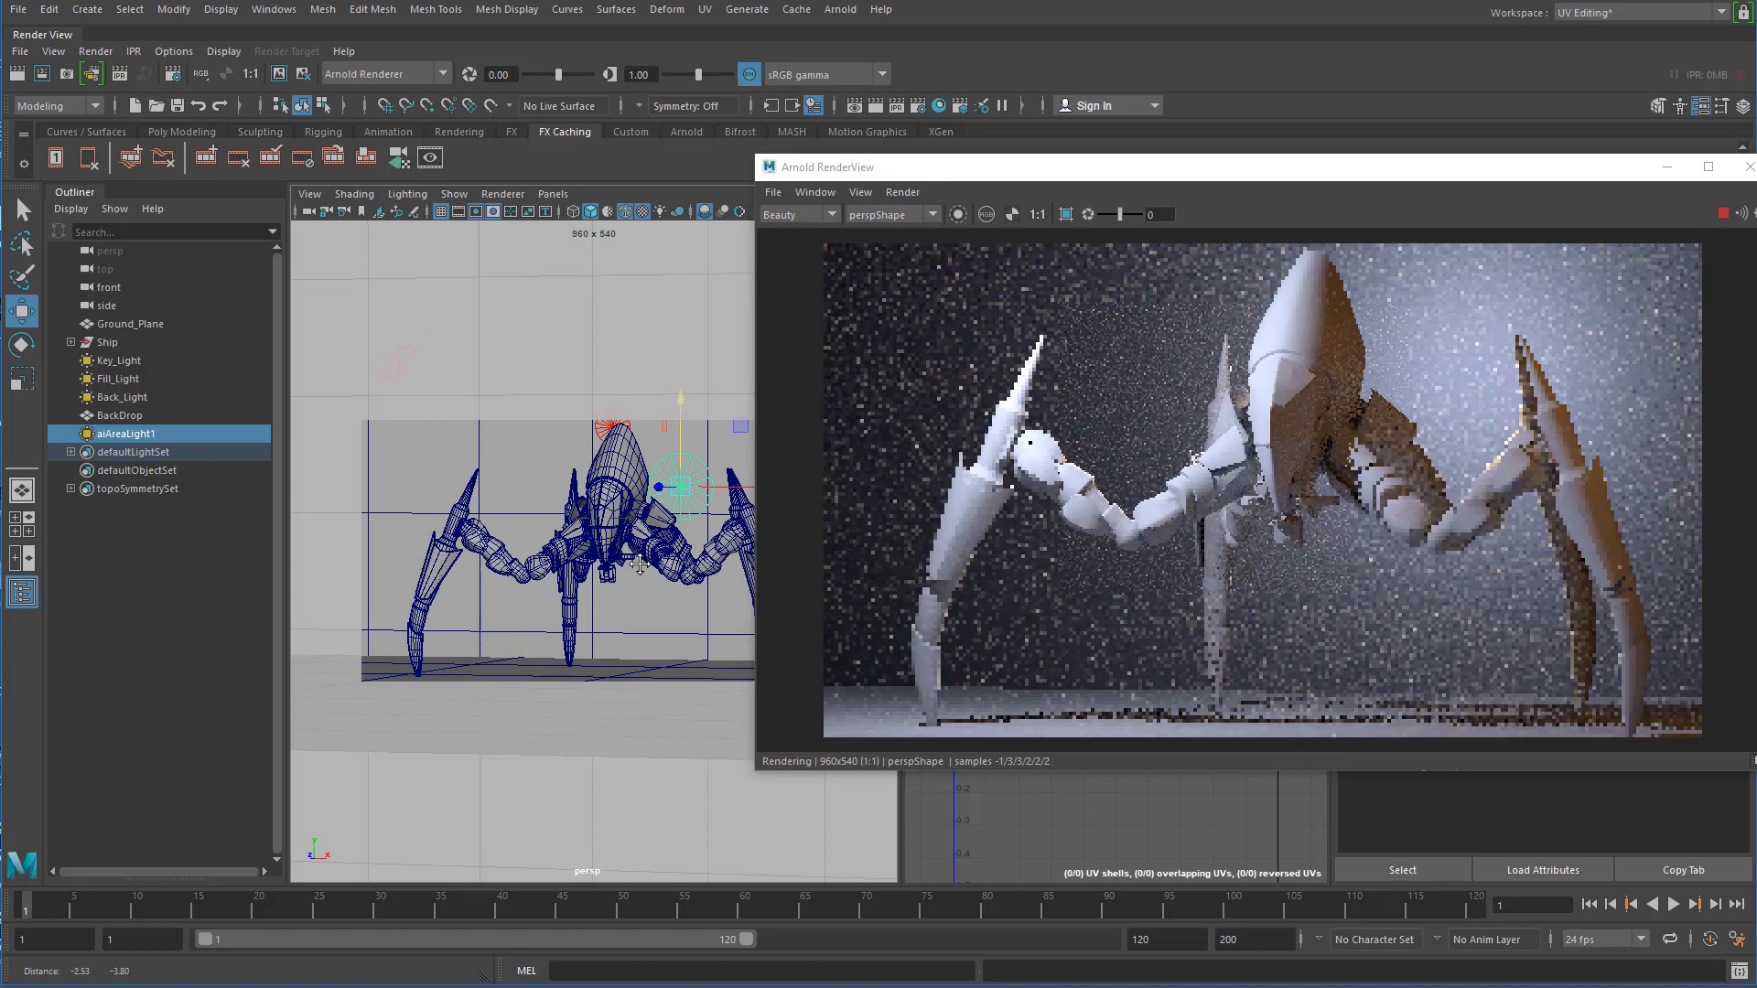
- Select the perspective camera, fine-tune its framing of the ship and key it at frame 1
{"action": "left_click", "coordinate": [311, 195]}
{"action": "left_click", "coordinate": [336, 229]}
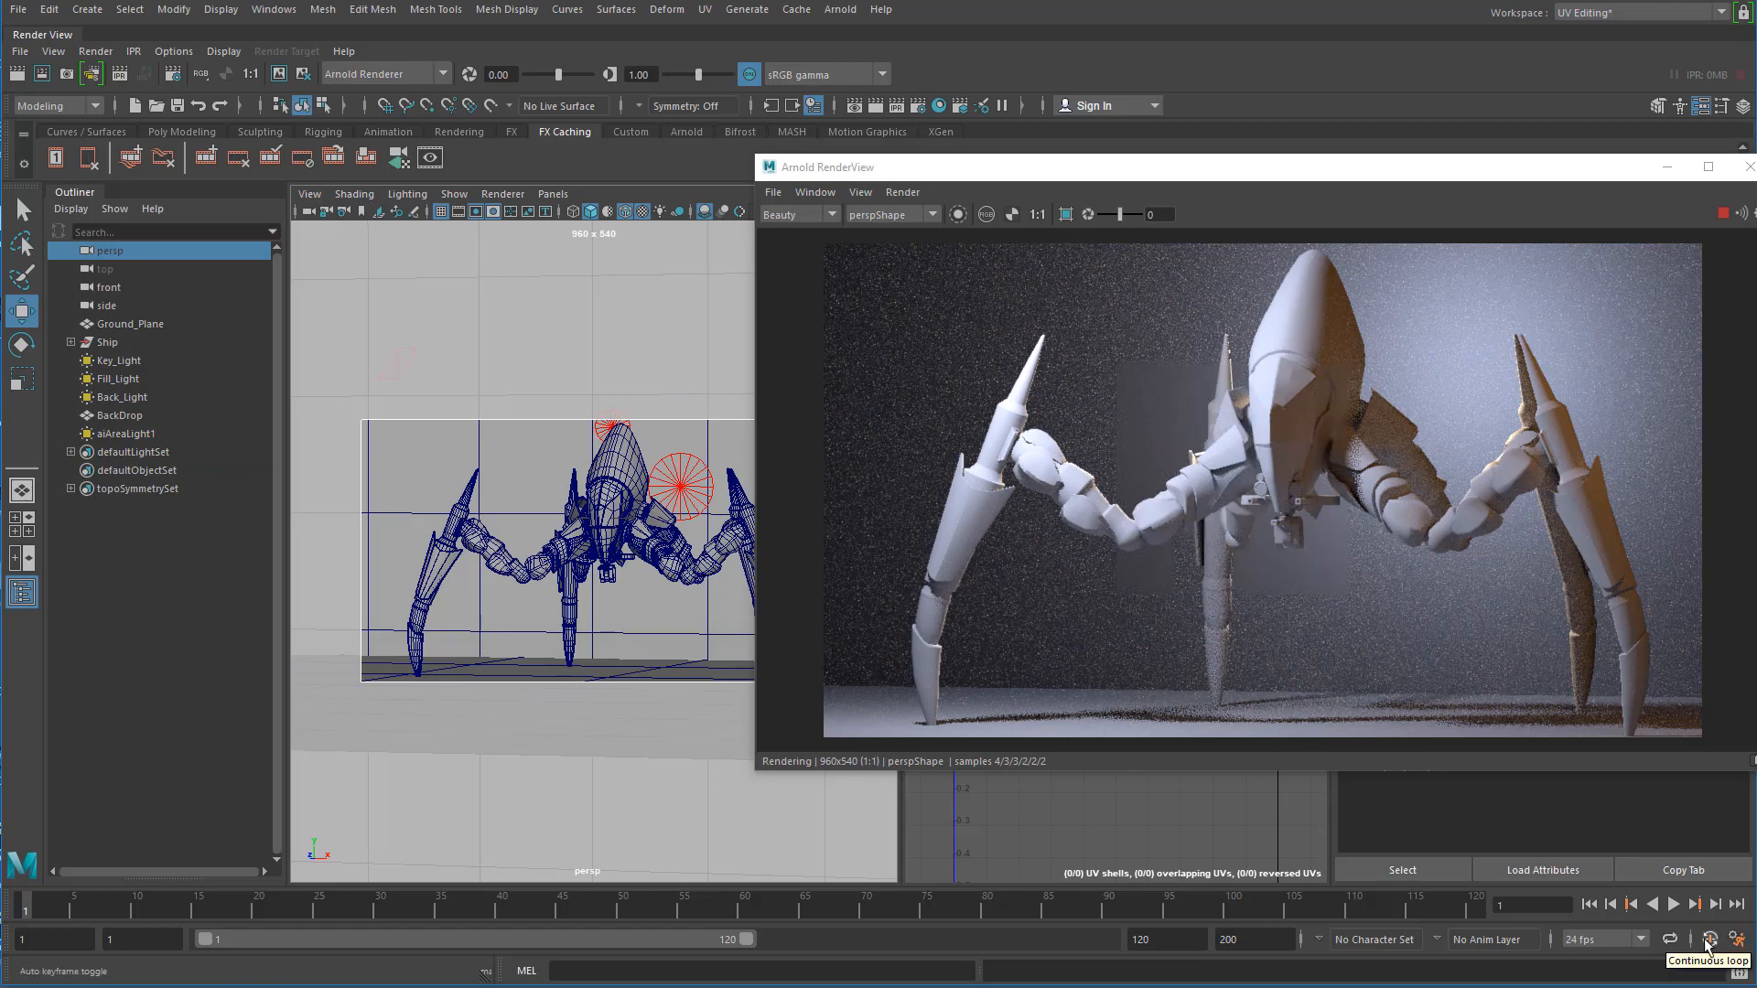
{"action": "left_click", "coordinate": [309, 194]}
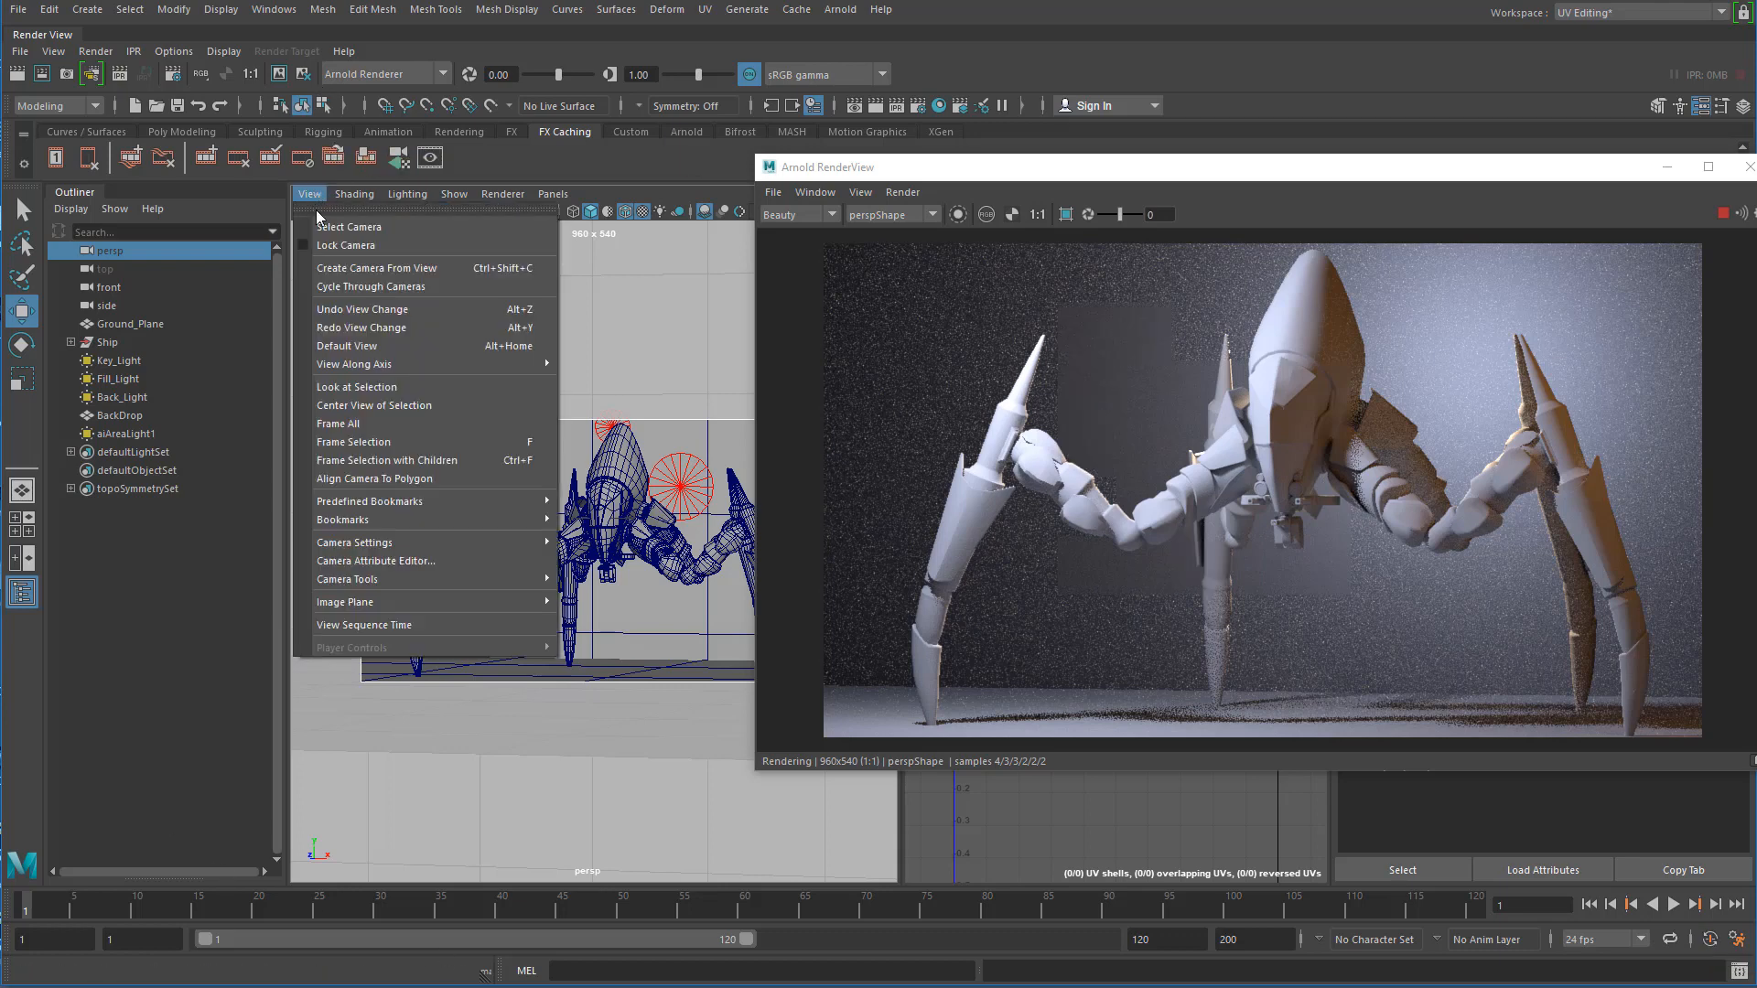
{"action": "left_click", "coordinate": [322, 228]}
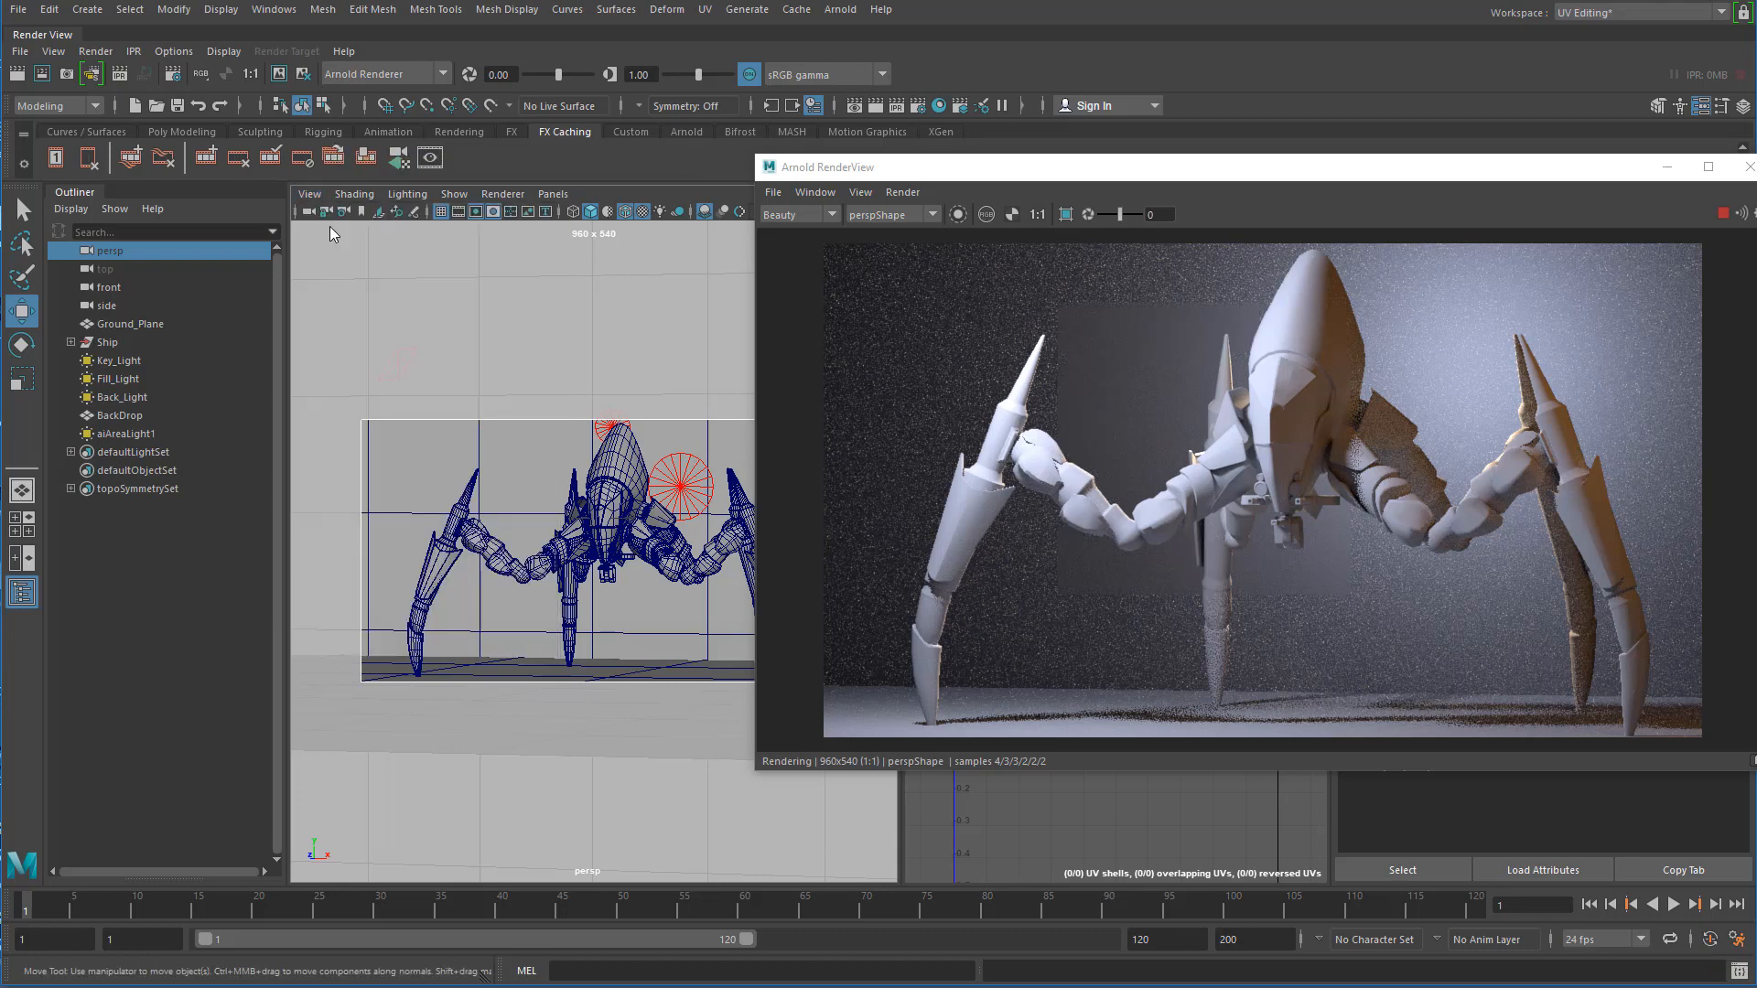
{"action": "left_click", "coordinate": [34, 915]}
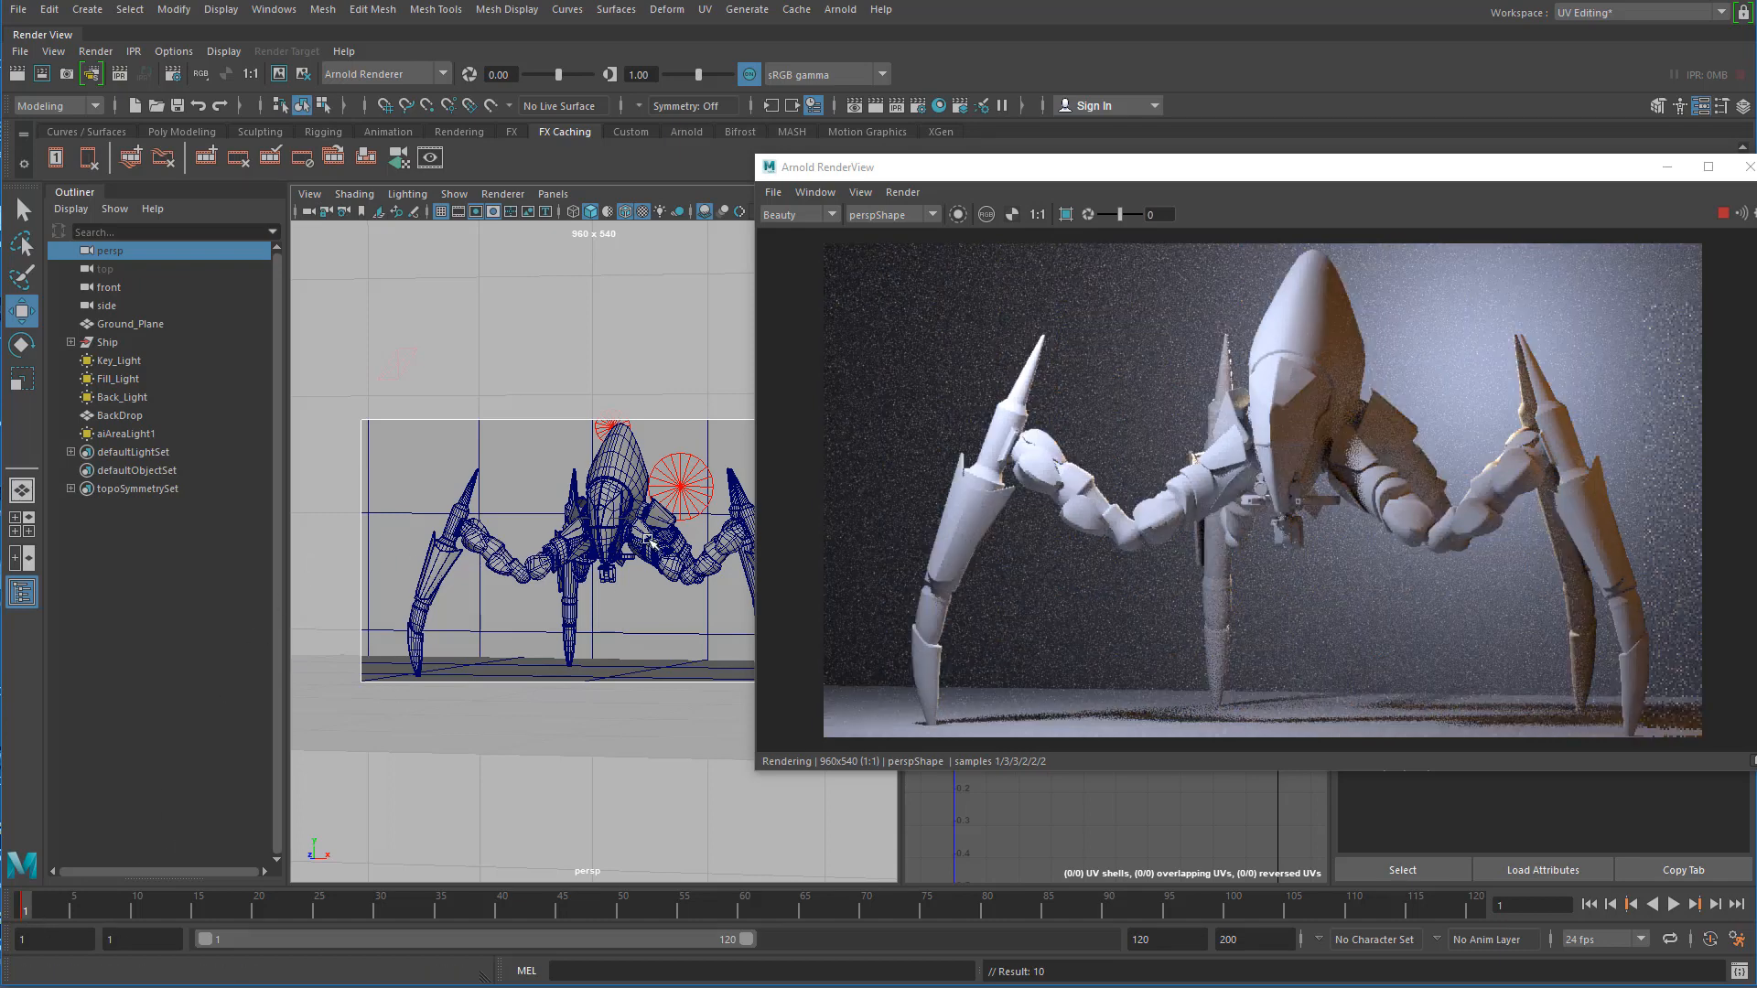
{"action": "right_click_drag", "start_coordinate": [648, 540], "coordinate": [646, 539], "text": "alt"}
{"action": "middle_click_drag", "start_coordinate": [646, 539], "coordinate": [642, 542], "text": "alt"}
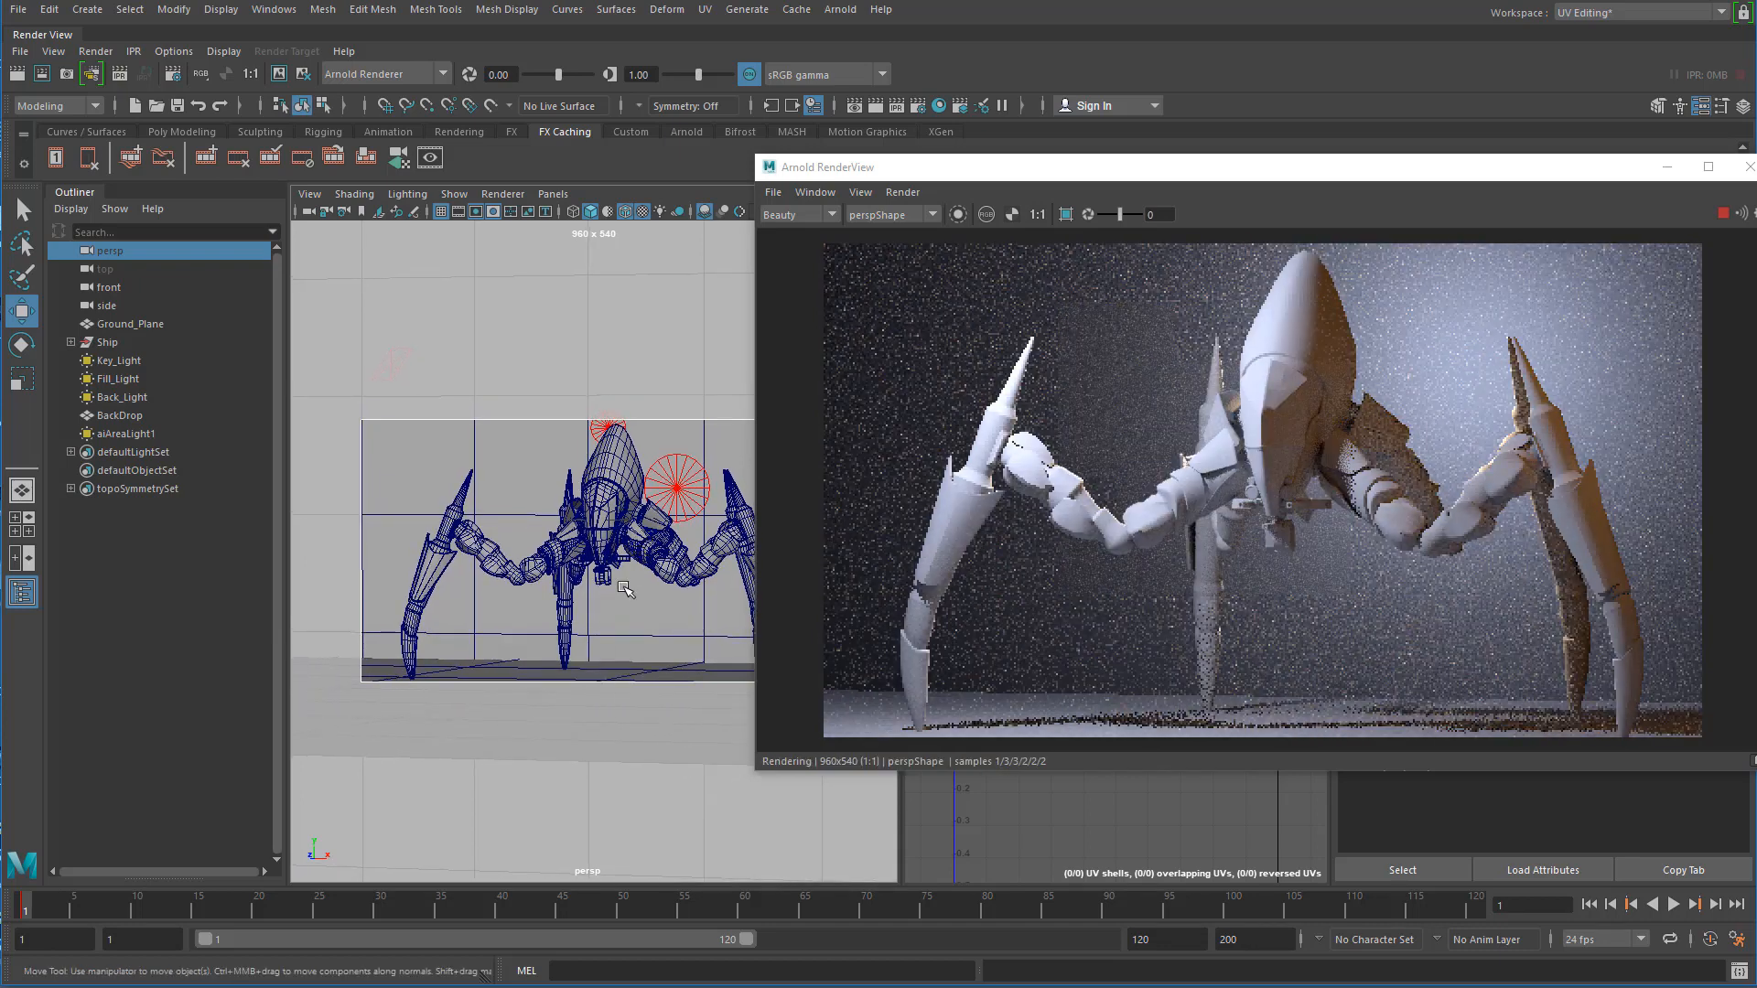
- Test the keyed camera by orbiting away and returning to frame 1, and try an alternative side angle at frame 2
{"action": "left_click_drag", "start_coordinate": [410, 695], "coordinate": [101, 902], "text": "alt"}
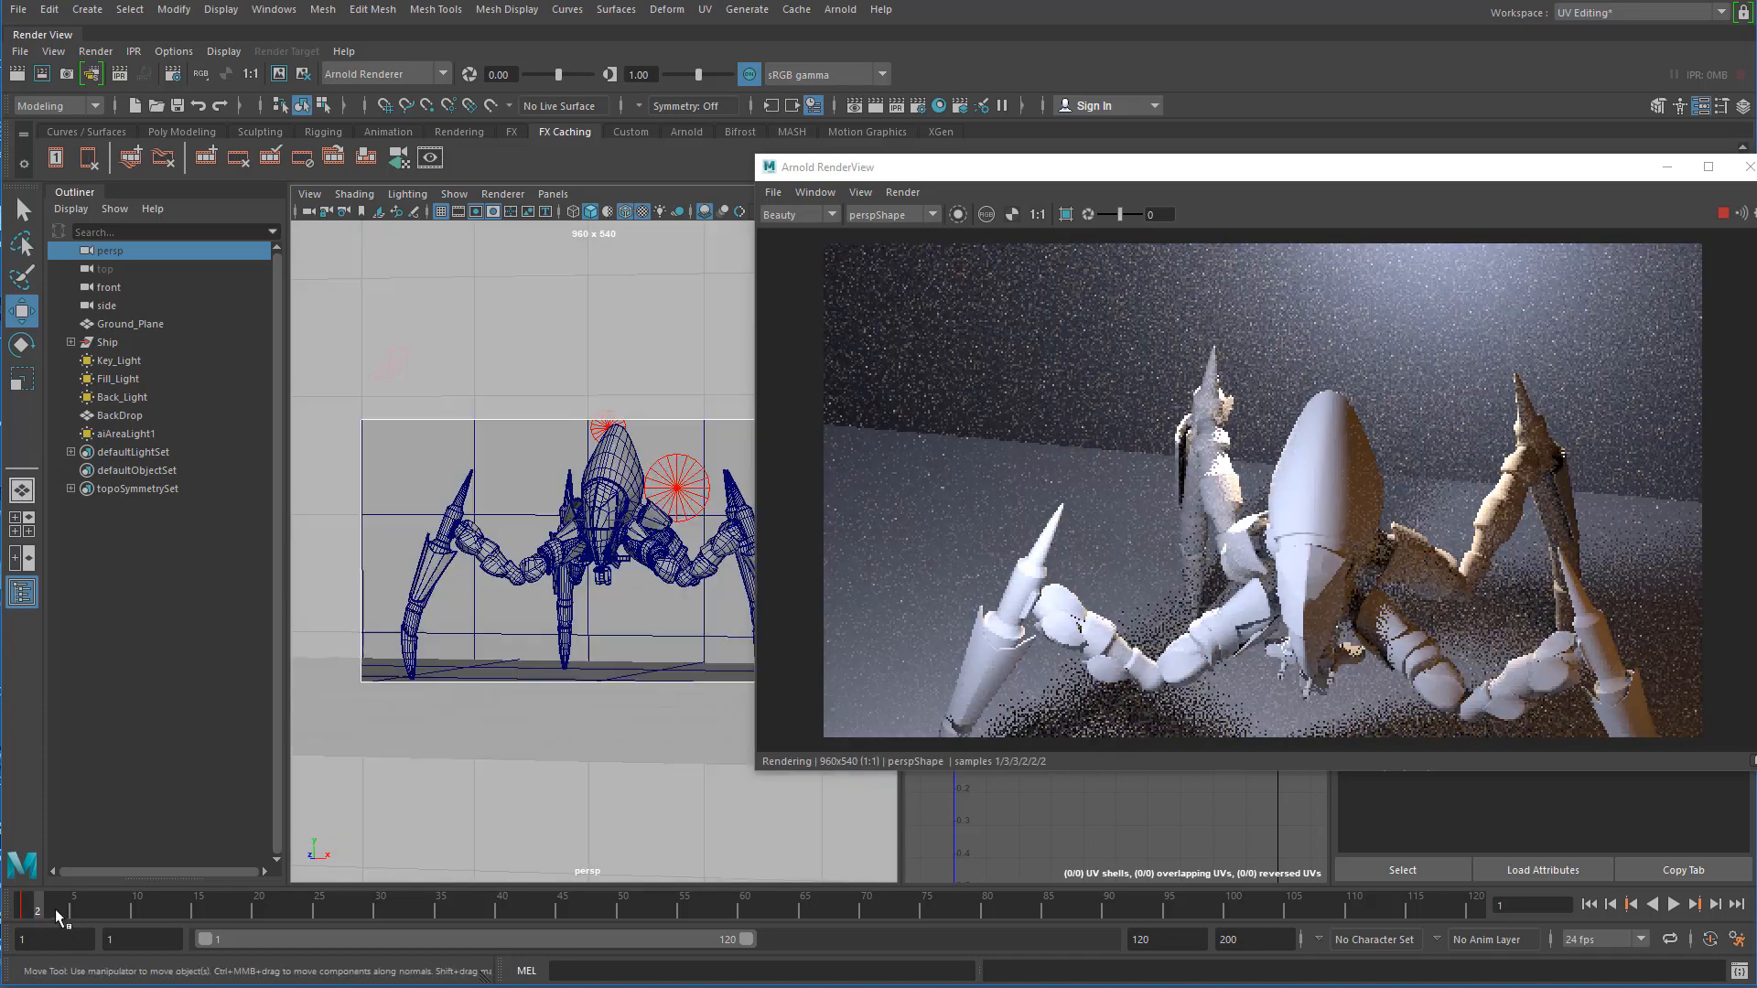
{"action": "key", "text": "alt+v"}
{"action": "key", "text": "alt+v"}
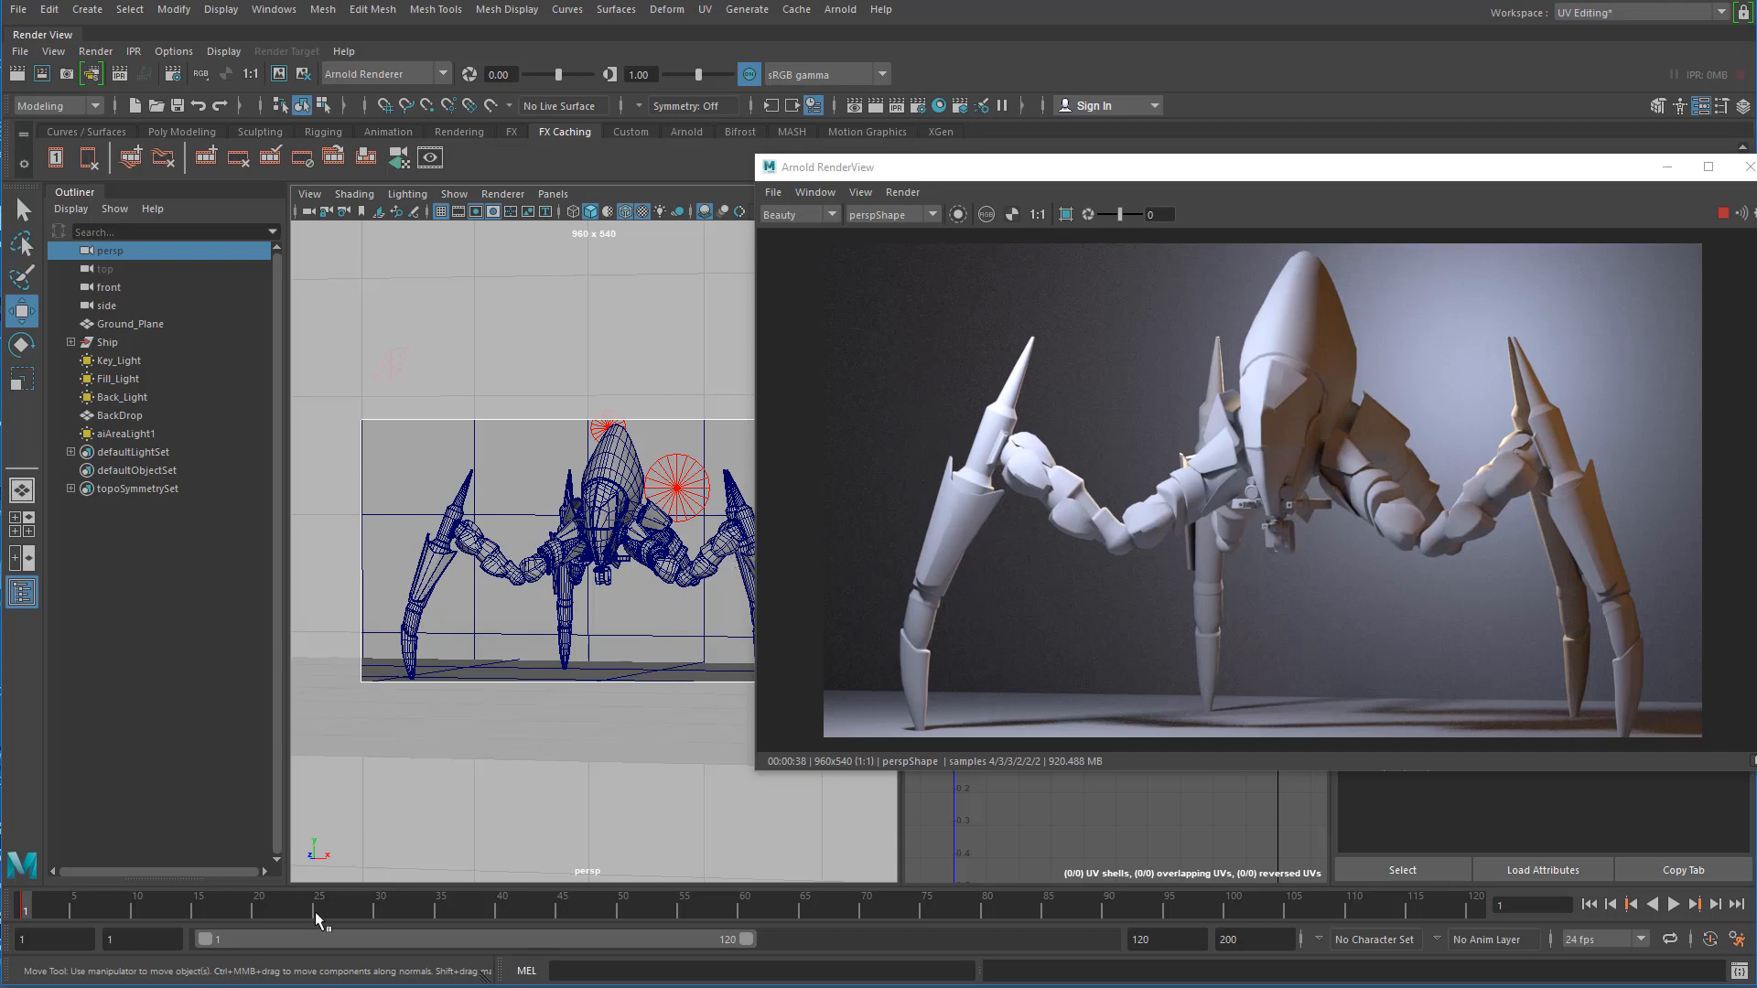
{"action": "left_click", "coordinate": [37, 910]}
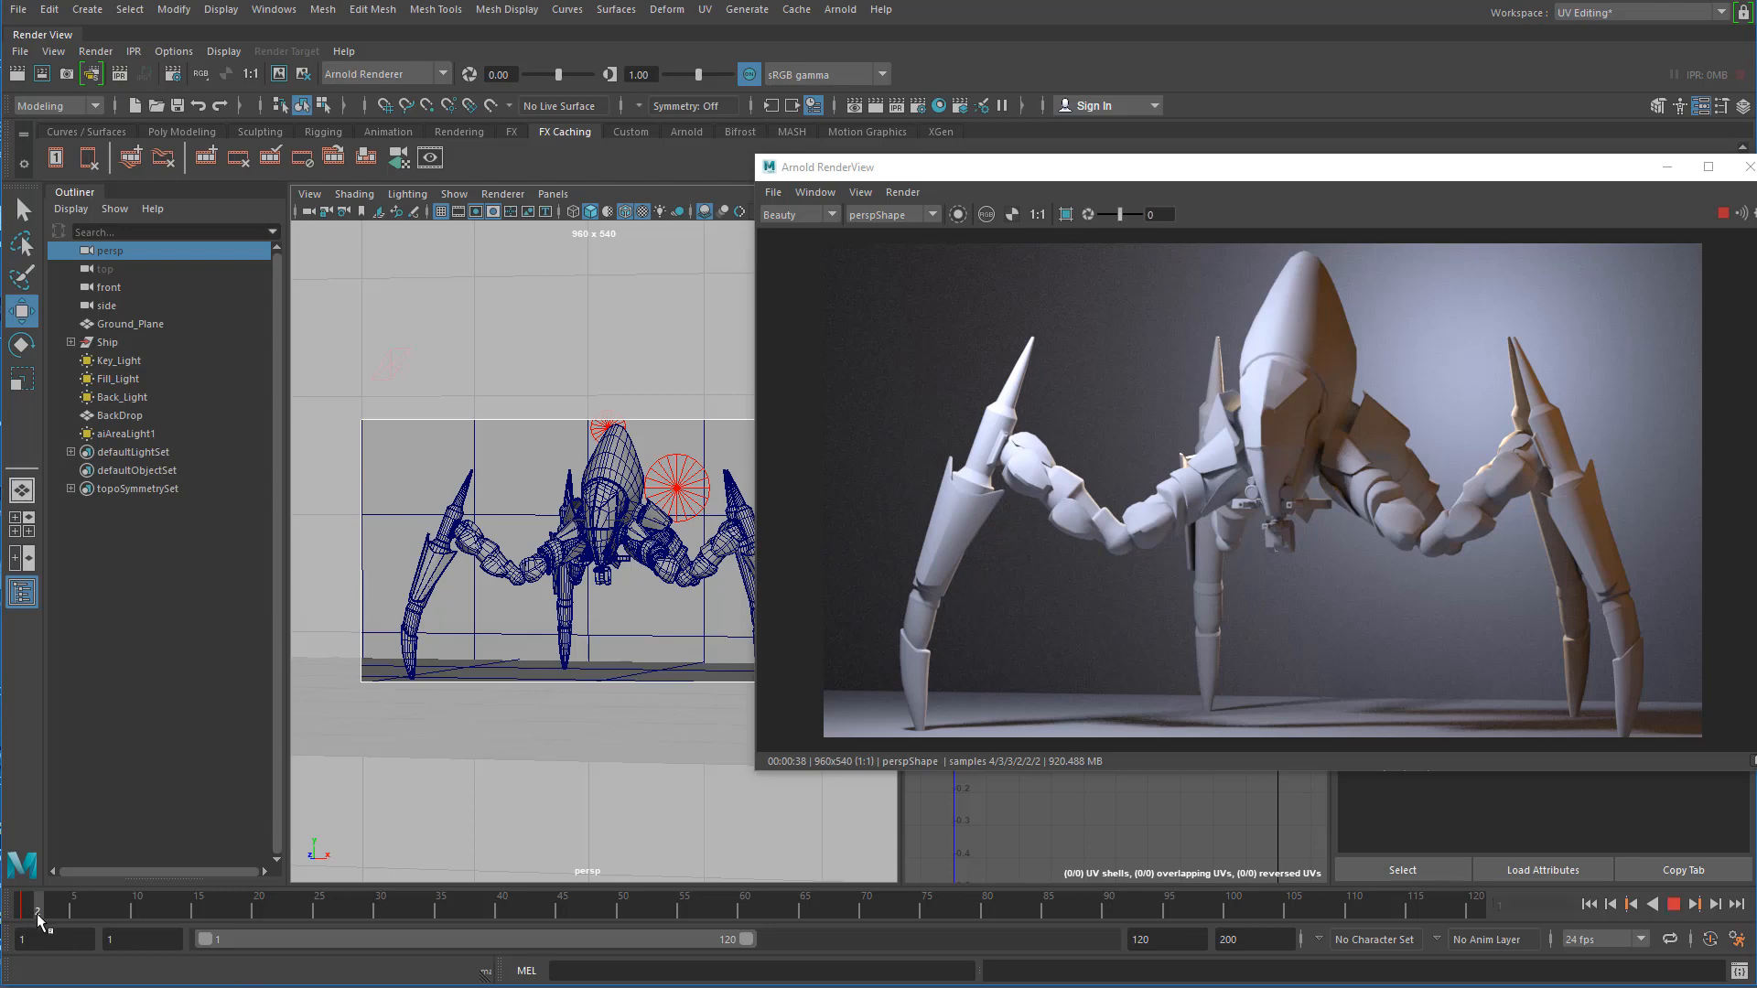
{"action": "left_click_drag", "start_coordinate": [977, 180], "coordinate": [1235, 186]}
{"action": "mouse_move", "coordinate": [513, 560]}
{"action": "left_mouse_down", "text": "alt"}
{"action": "mouse_move", "coordinate": [549, 562]}
{"action": "mouse_move", "coordinate": [488, 582]}
{"action": "mouse_move", "coordinate": [529, 569]}
{"action": "left_mouse_up", "text": "alt"}
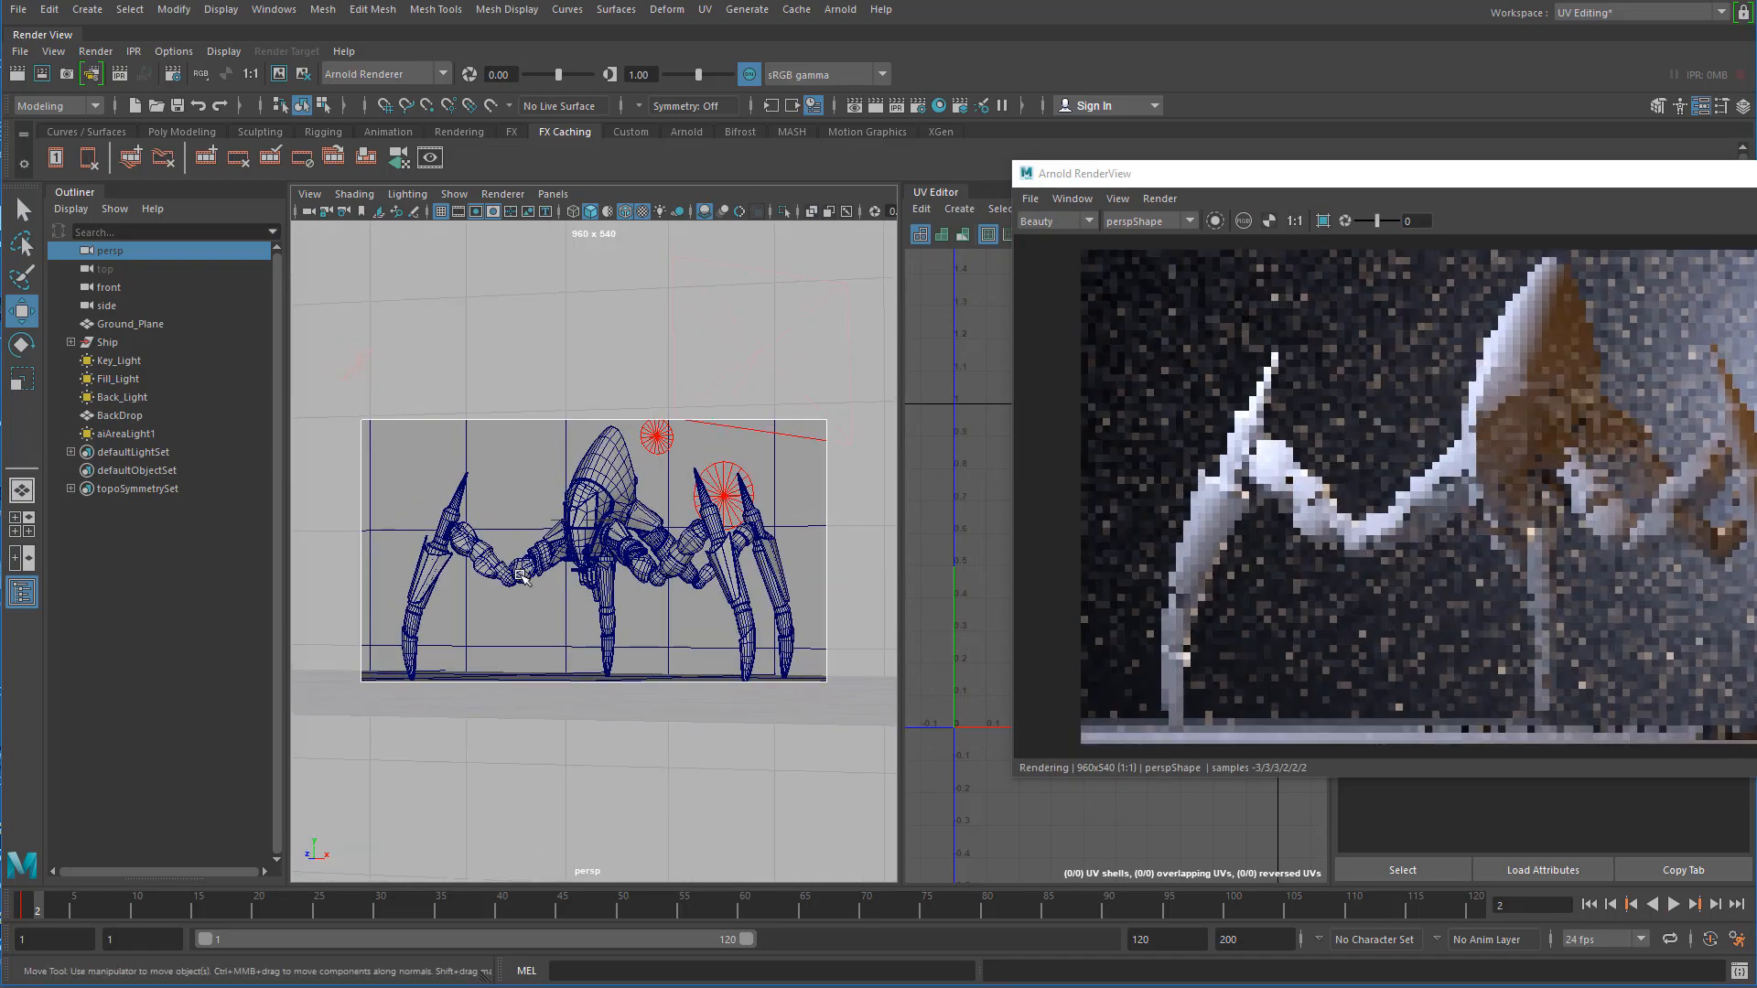
- Select the perspective camera, move the render view clear of its attributes and key its Focal Length at frame 1
{"action": "left_click", "coordinate": [309, 195]}
{"action": "left_click", "coordinate": [339, 226]}
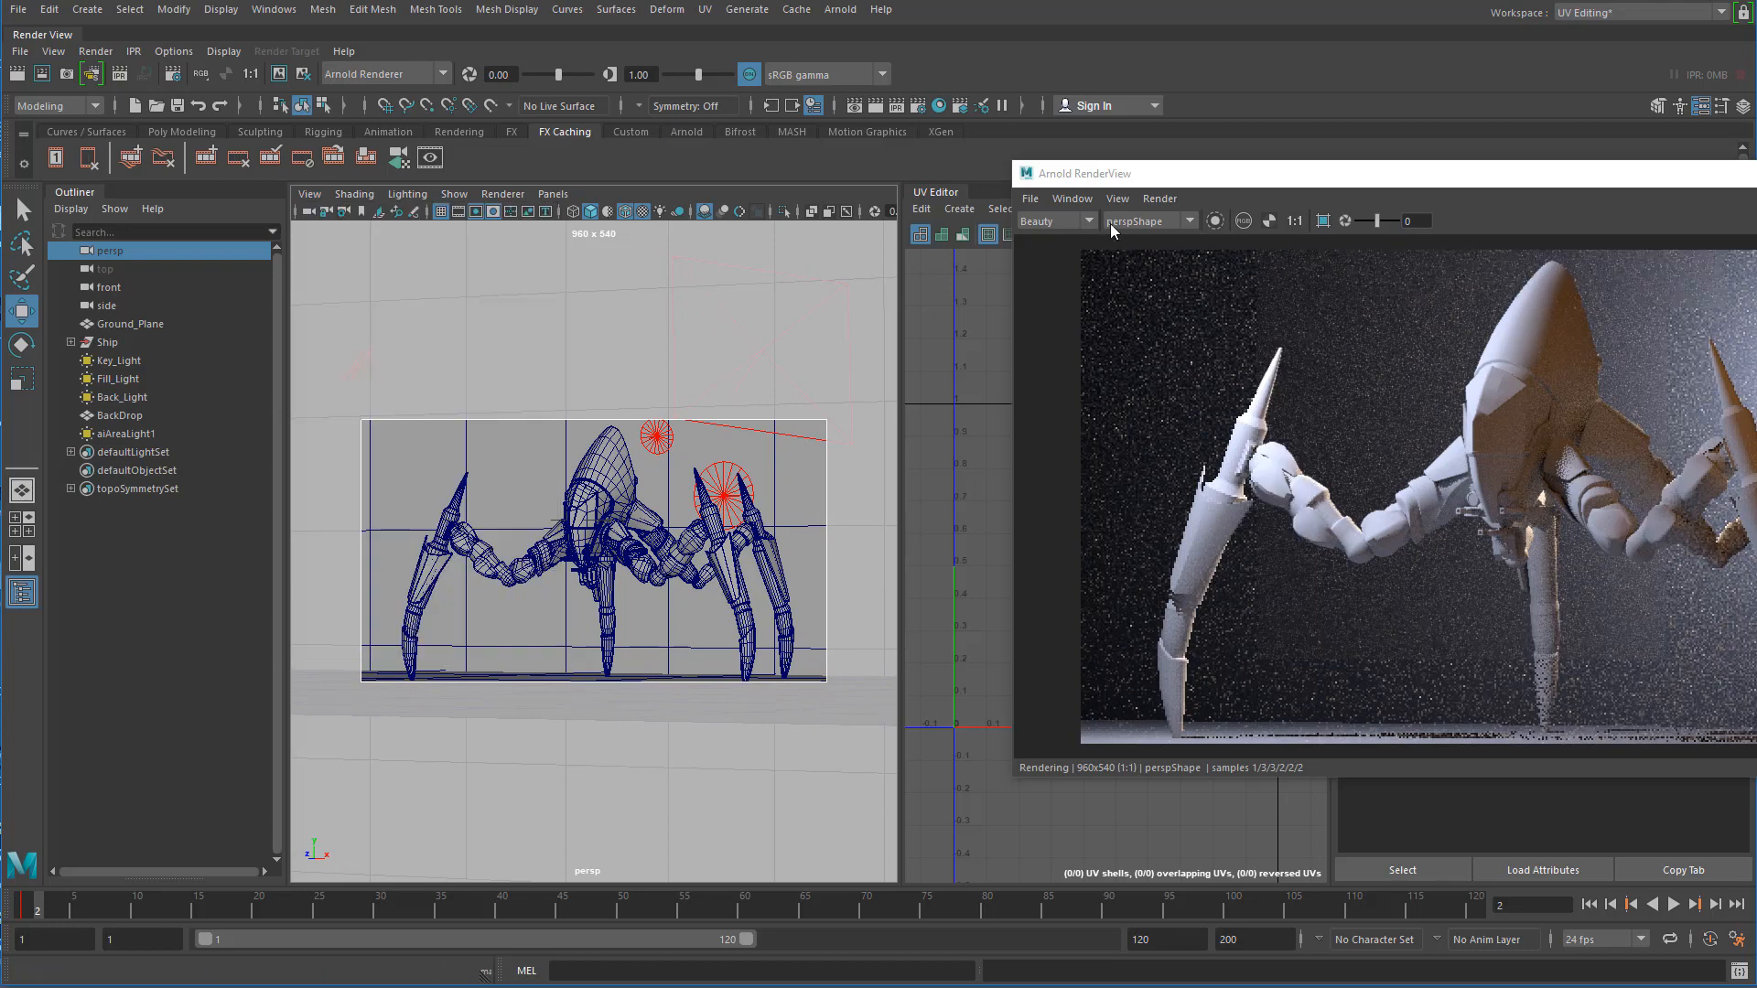
{"action": "left_click_drag", "start_coordinate": [1245, 175], "coordinate": [1756, 275]}
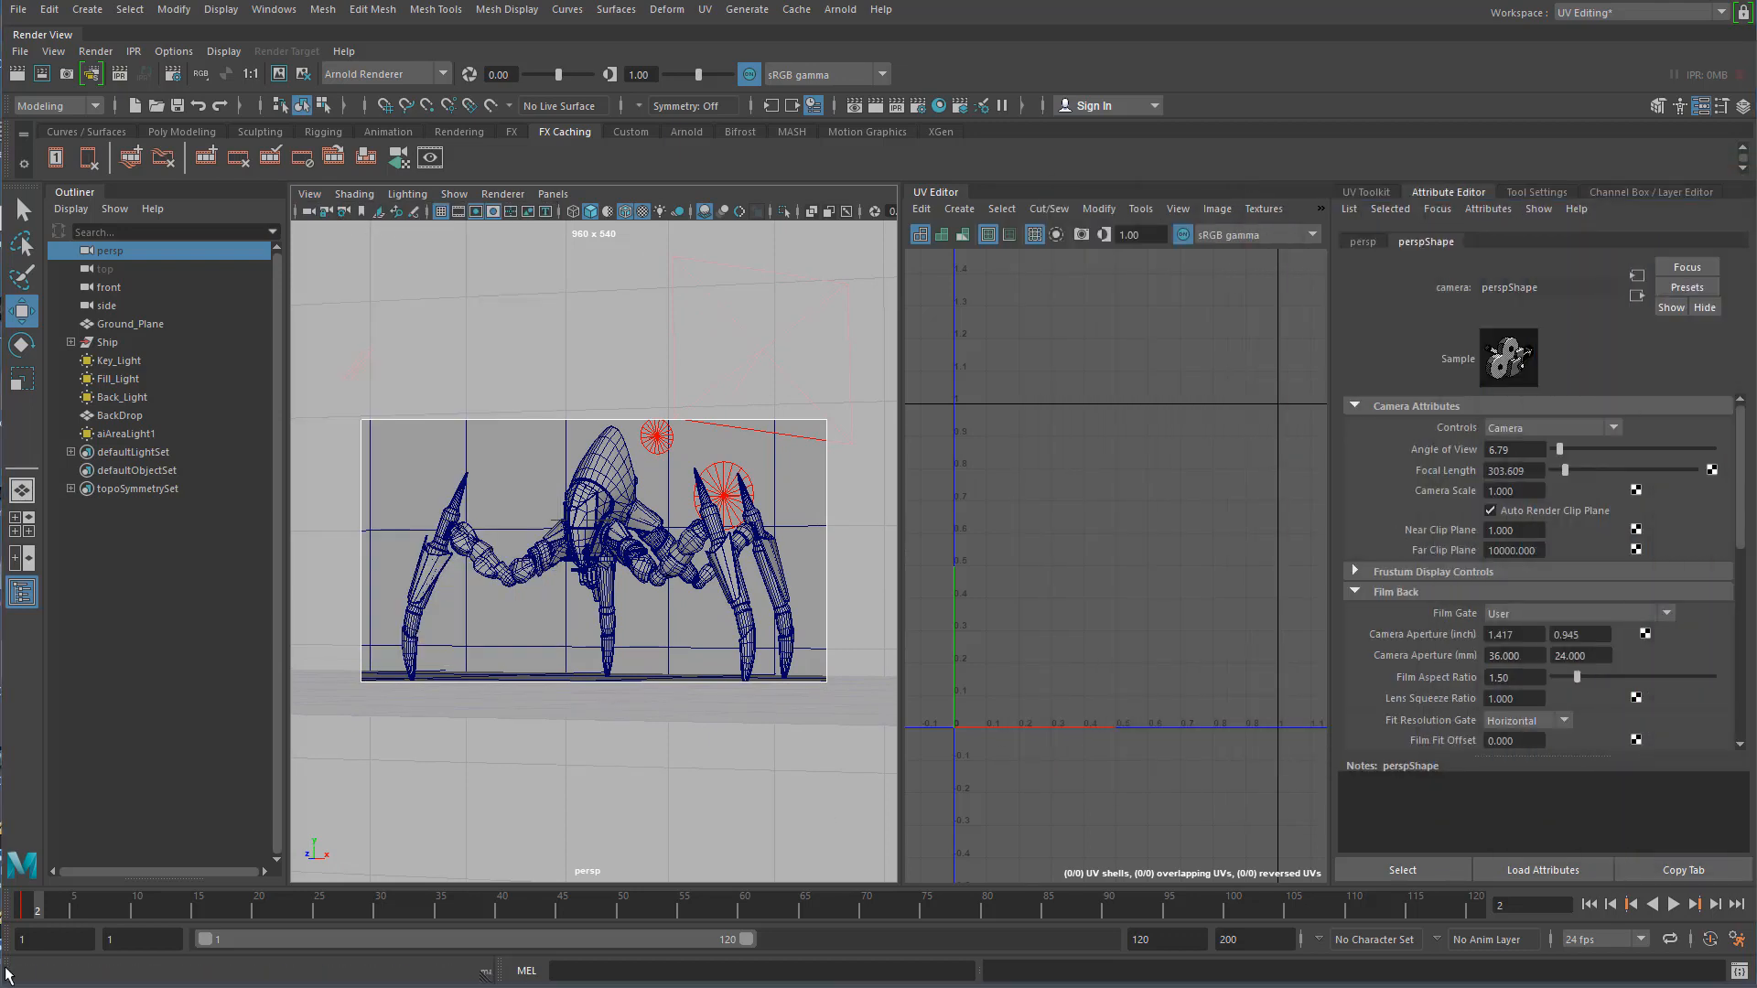
{"action": "left_click", "coordinate": [25, 906]}
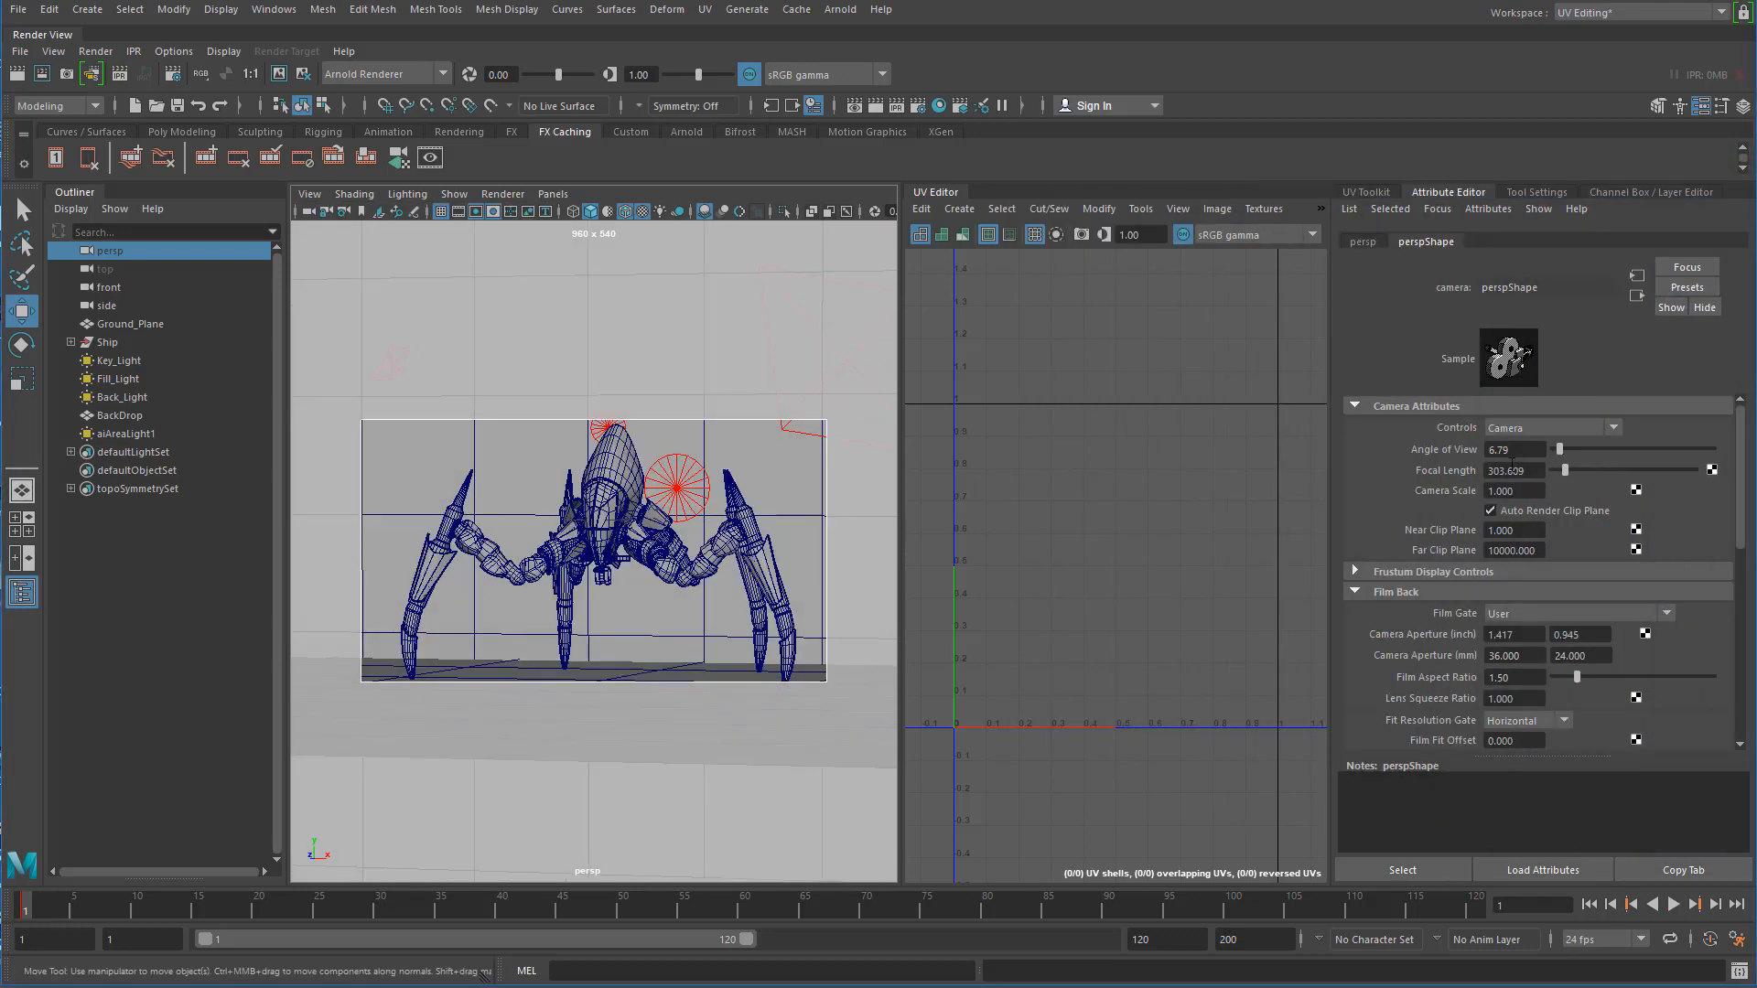
{"action": "right_click", "coordinate": [1531, 474]}
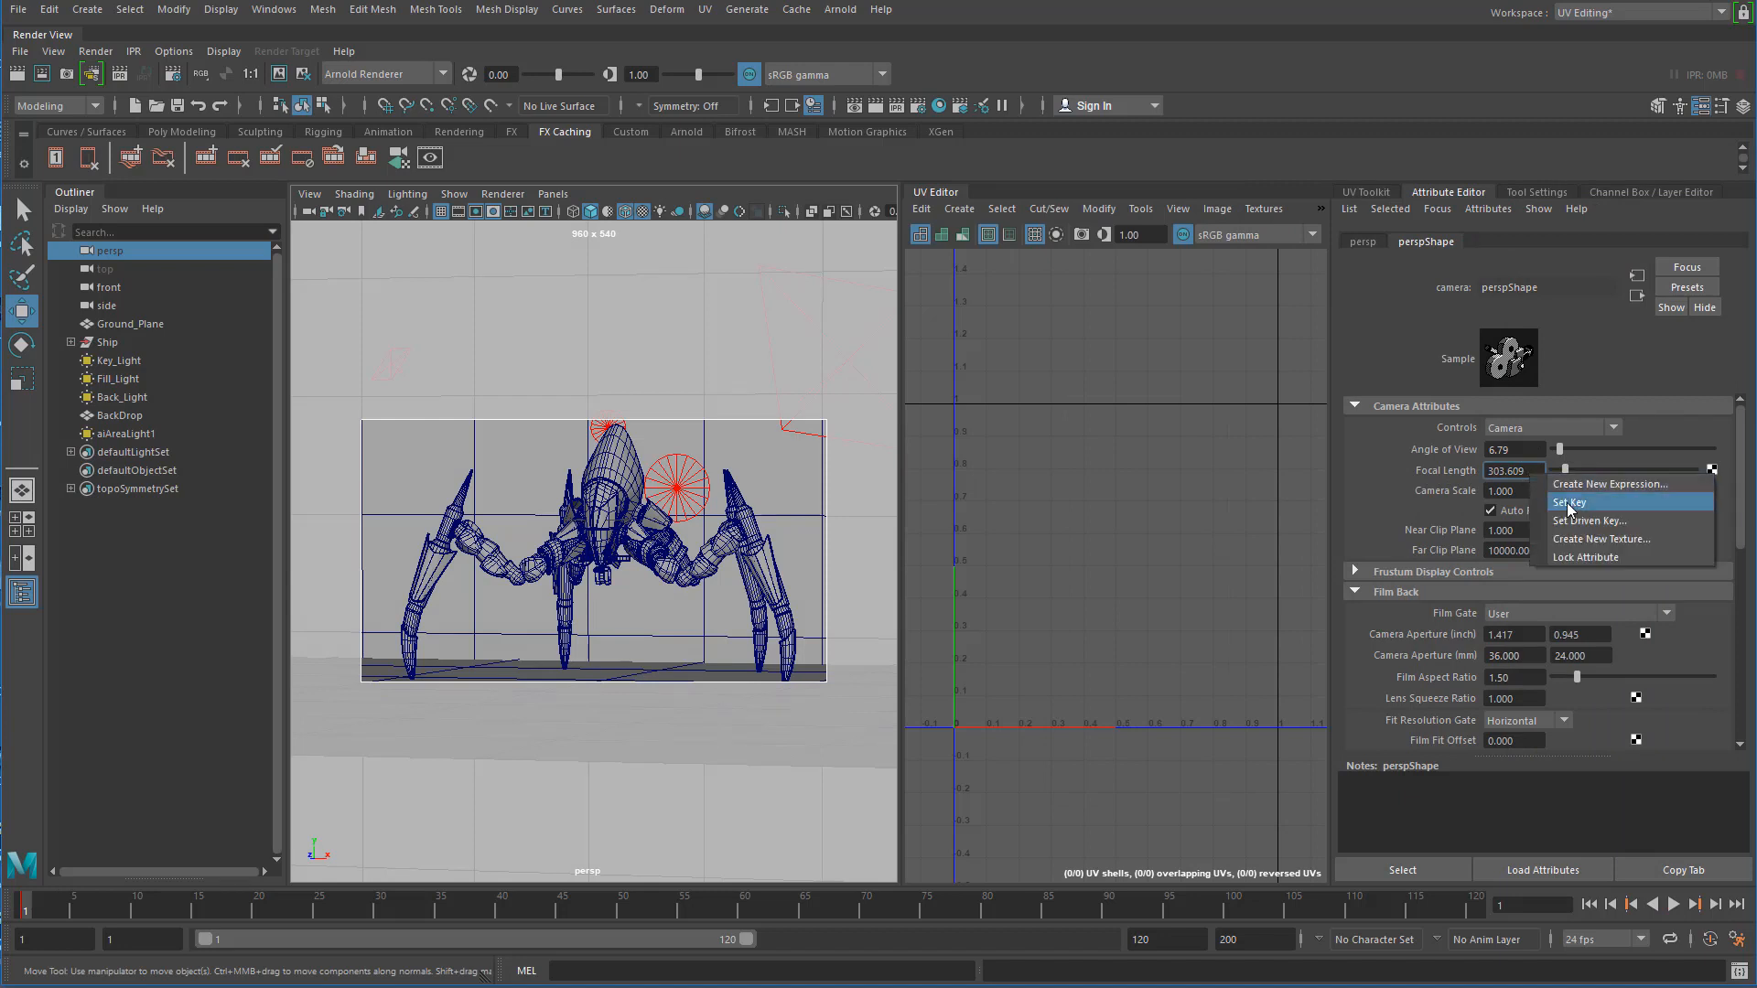
{"action": "left_click", "coordinate": [1559, 496]}
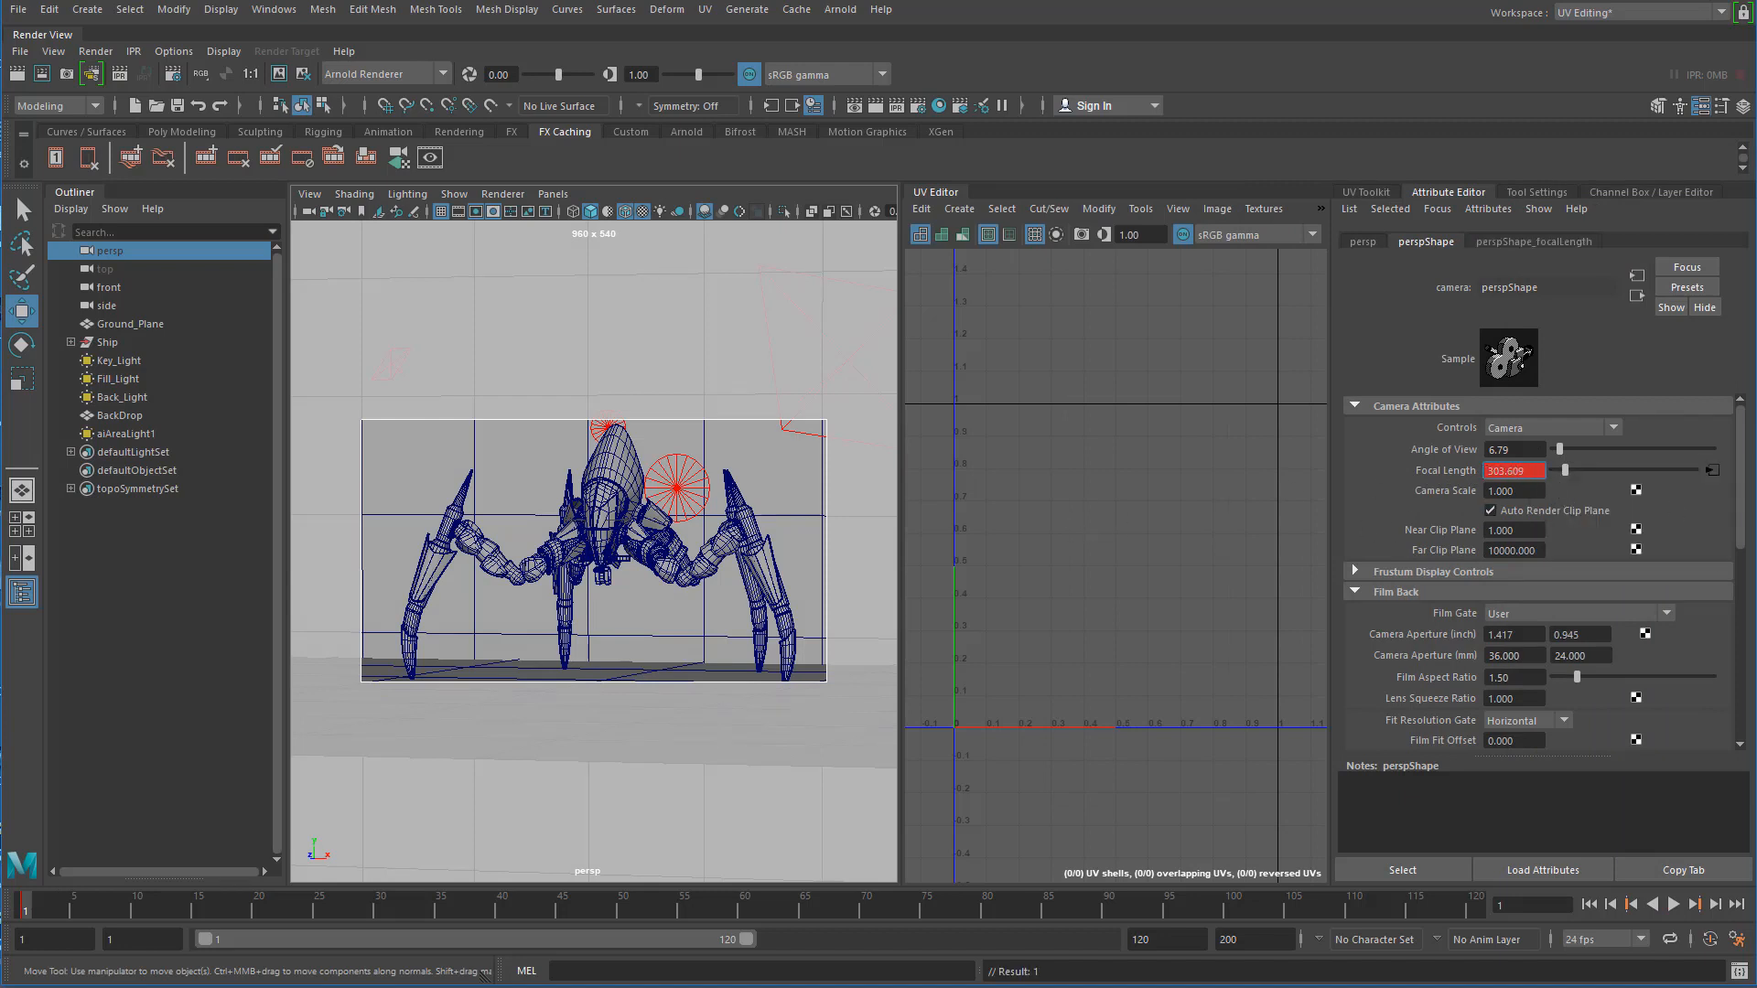
{"action": "mouse_move", "coordinate": [1756, 245]}
{"action": "left_mouse_down"}
{"action": "mouse_move", "coordinate": [1006, 231]}
{"action": "mouse_move", "coordinate": [1756, 242]}
{"action": "left_mouse_up"}
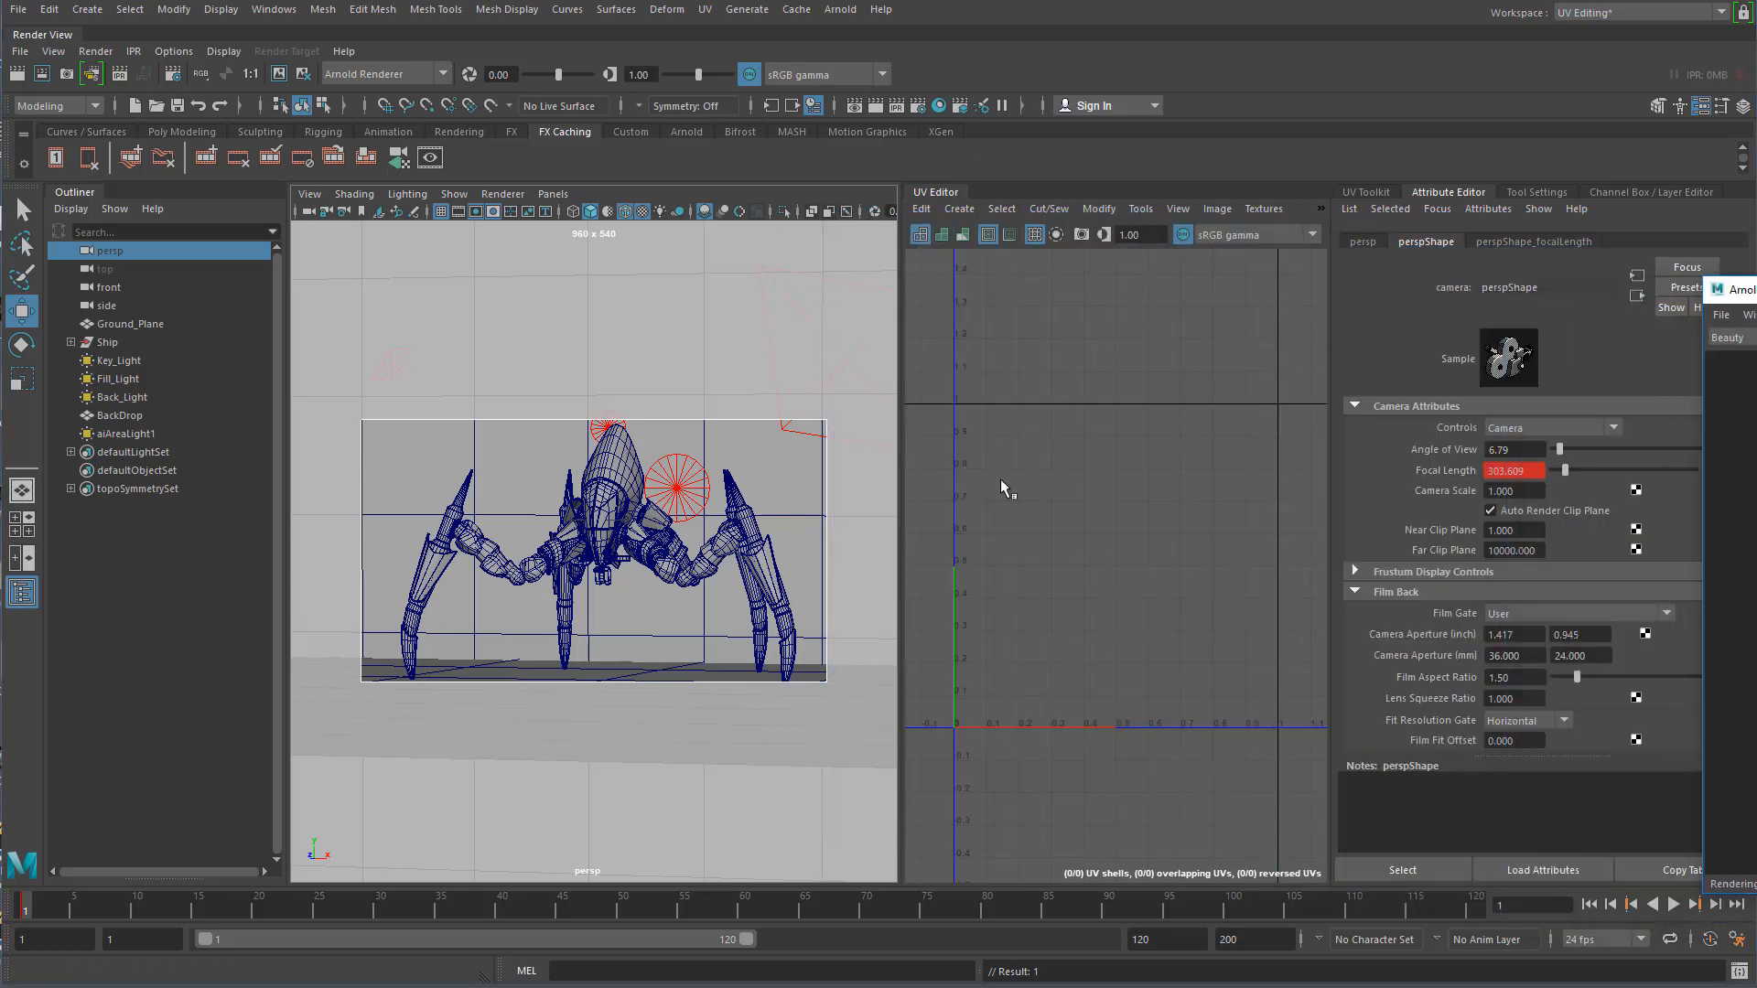
- At frame 2, set the camera's Focal Length to 35 and key it
{"action": "left_click", "coordinate": [36, 910]}
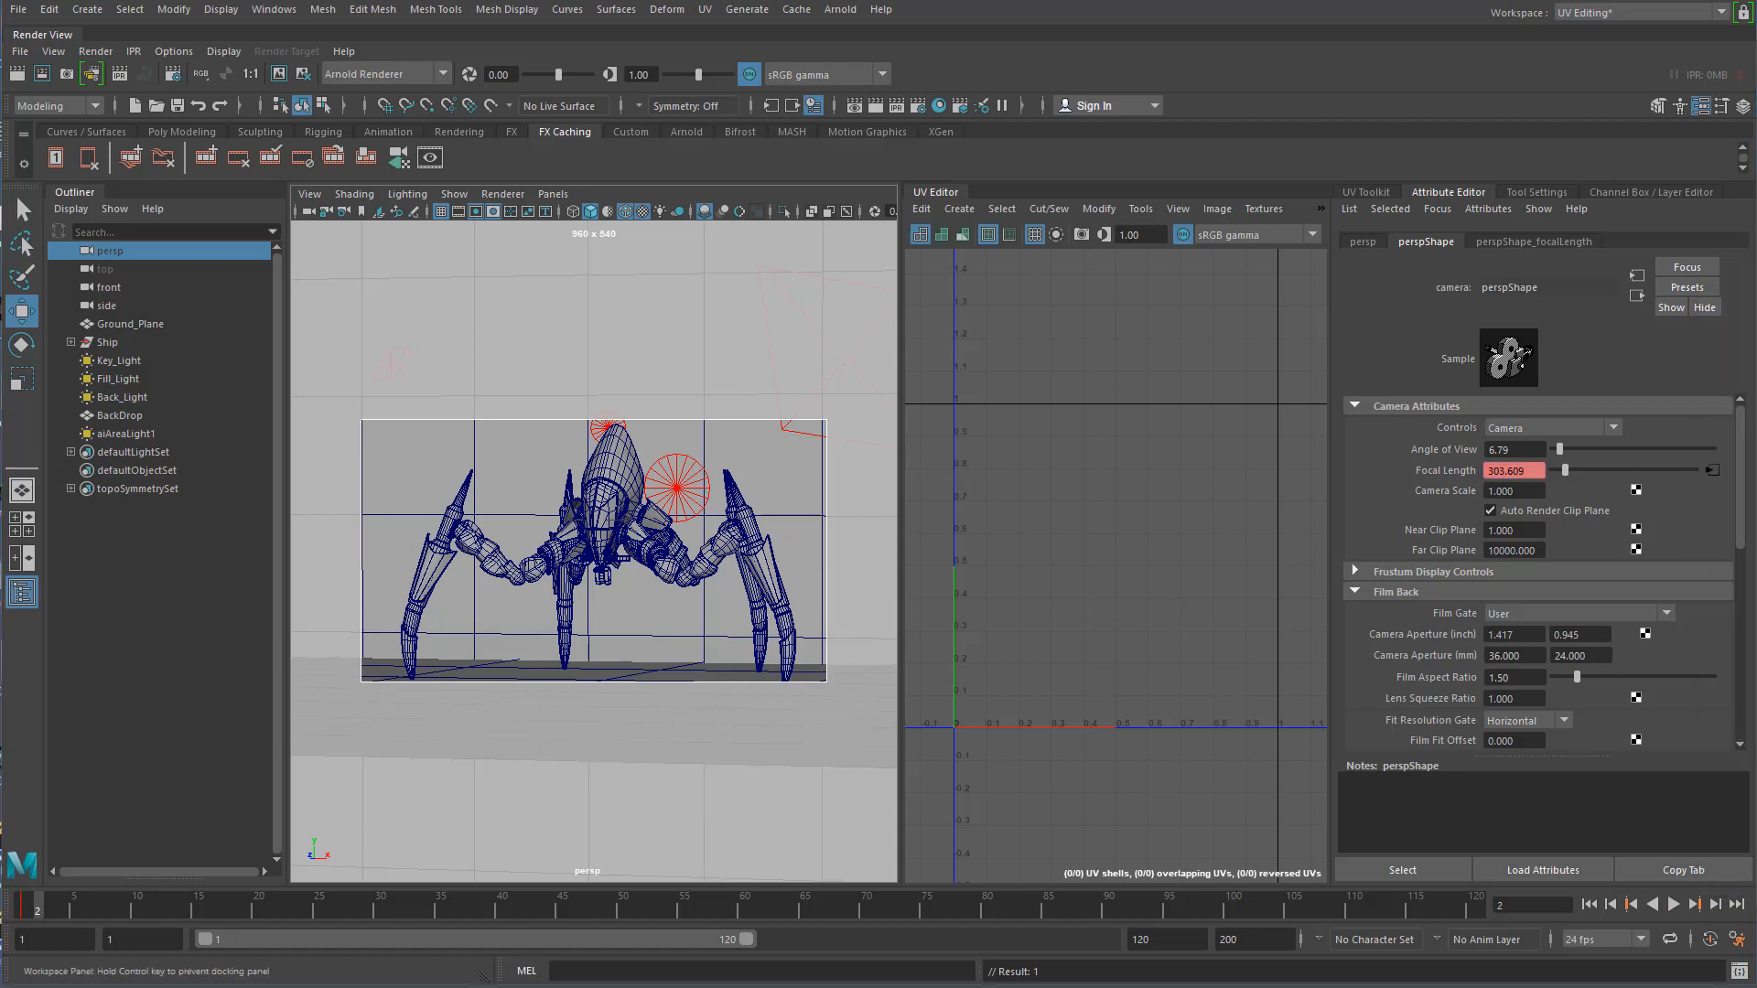
{"action": "right_click", "coordinate": [1522, 474]}
{"action": "left_click", "coordinate": [1590, 505]}
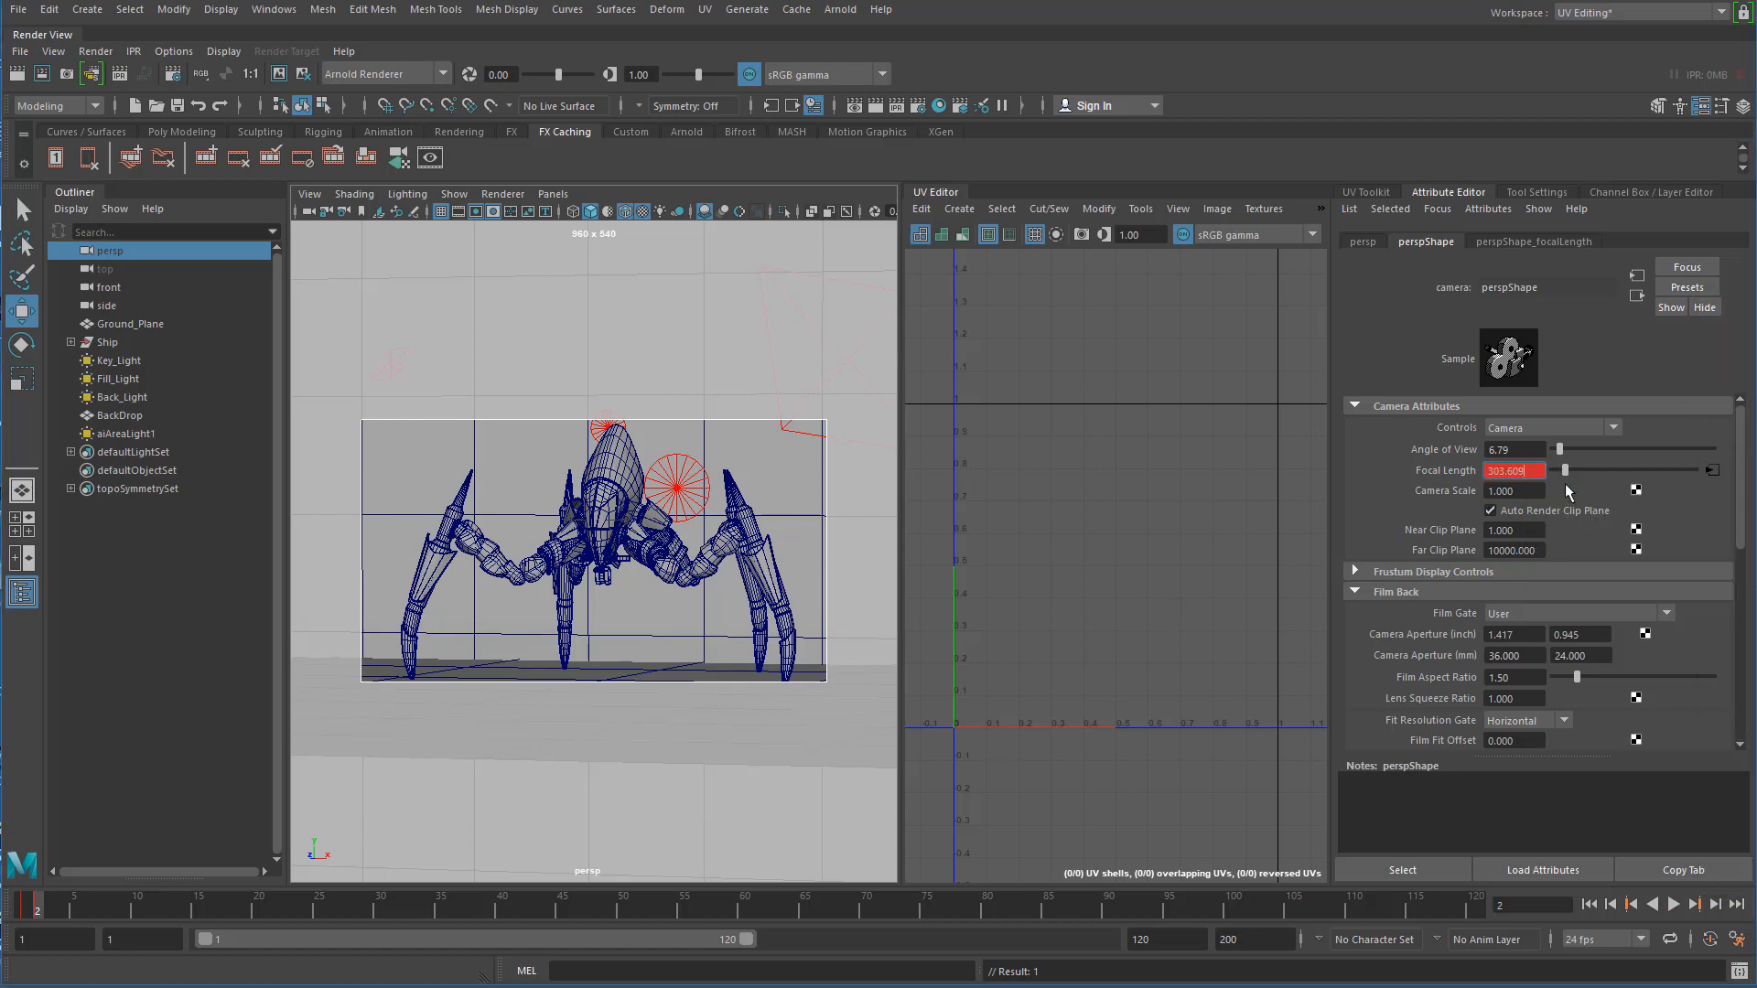
{"action": "left_click", "coordinate": [1495, 472]}
{"action": "type", "text": "35"}
{"action": "key", "text": "Return"}
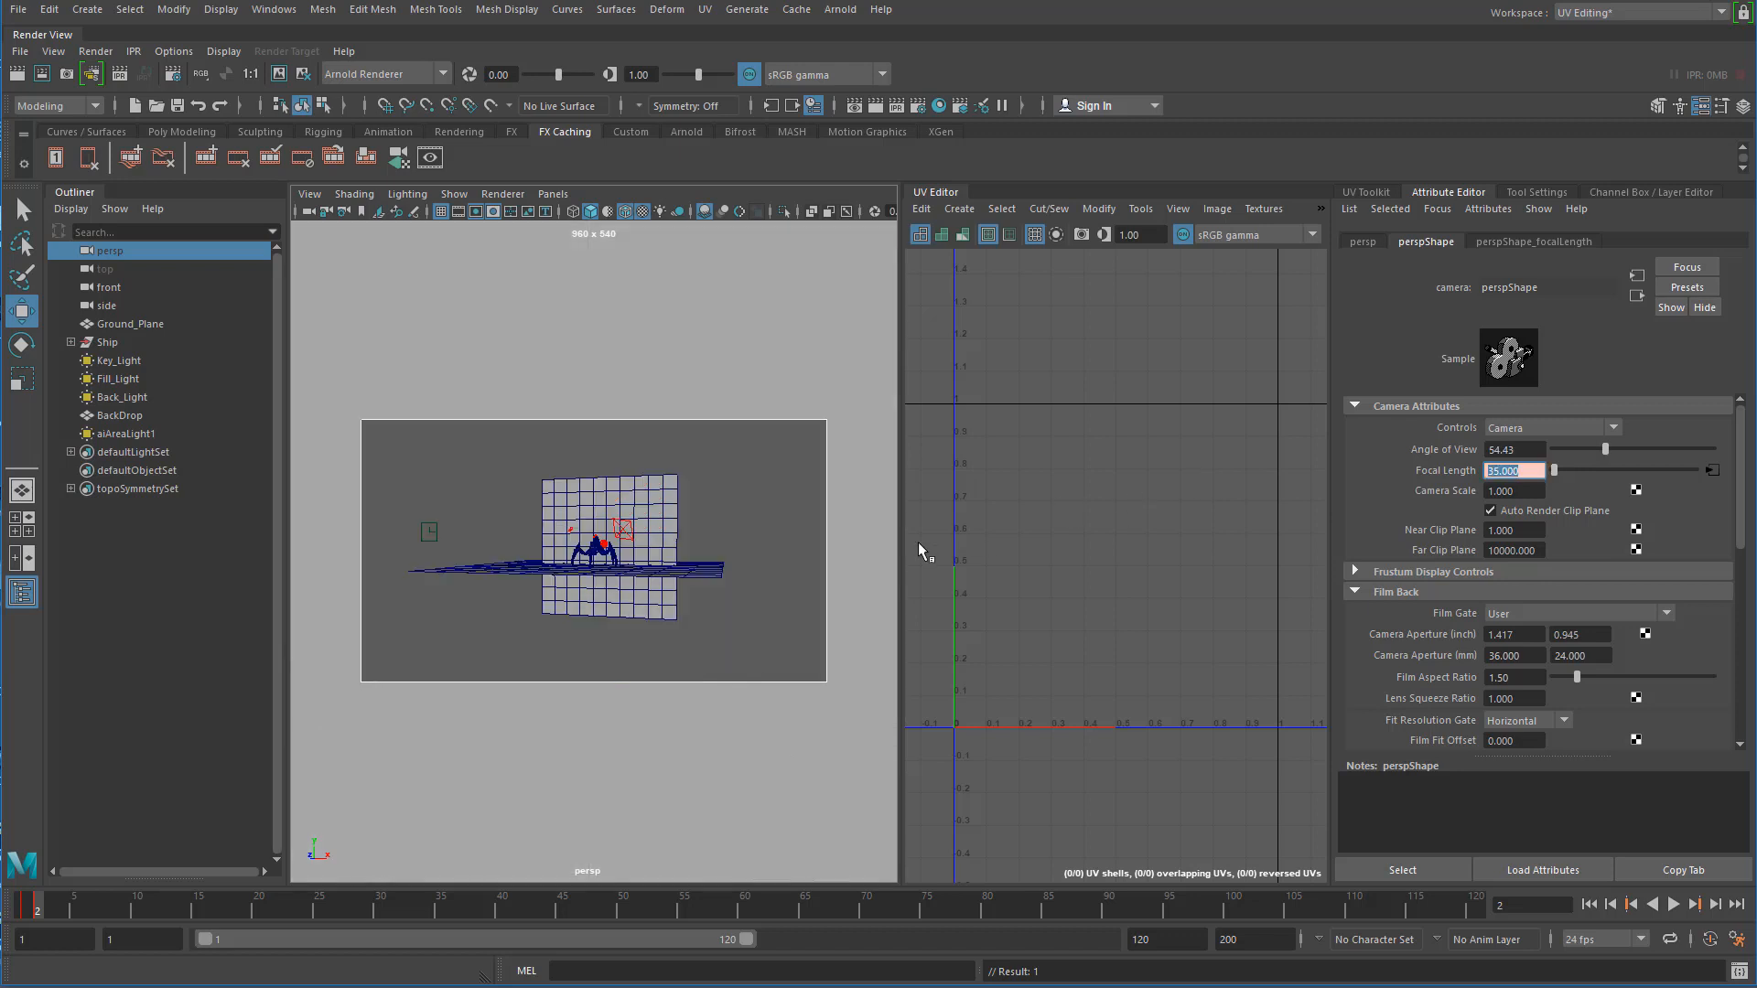
{"action": "left_click_drag", "start_coordinate": [1756, 243], "coordinate": [1139, 237]}
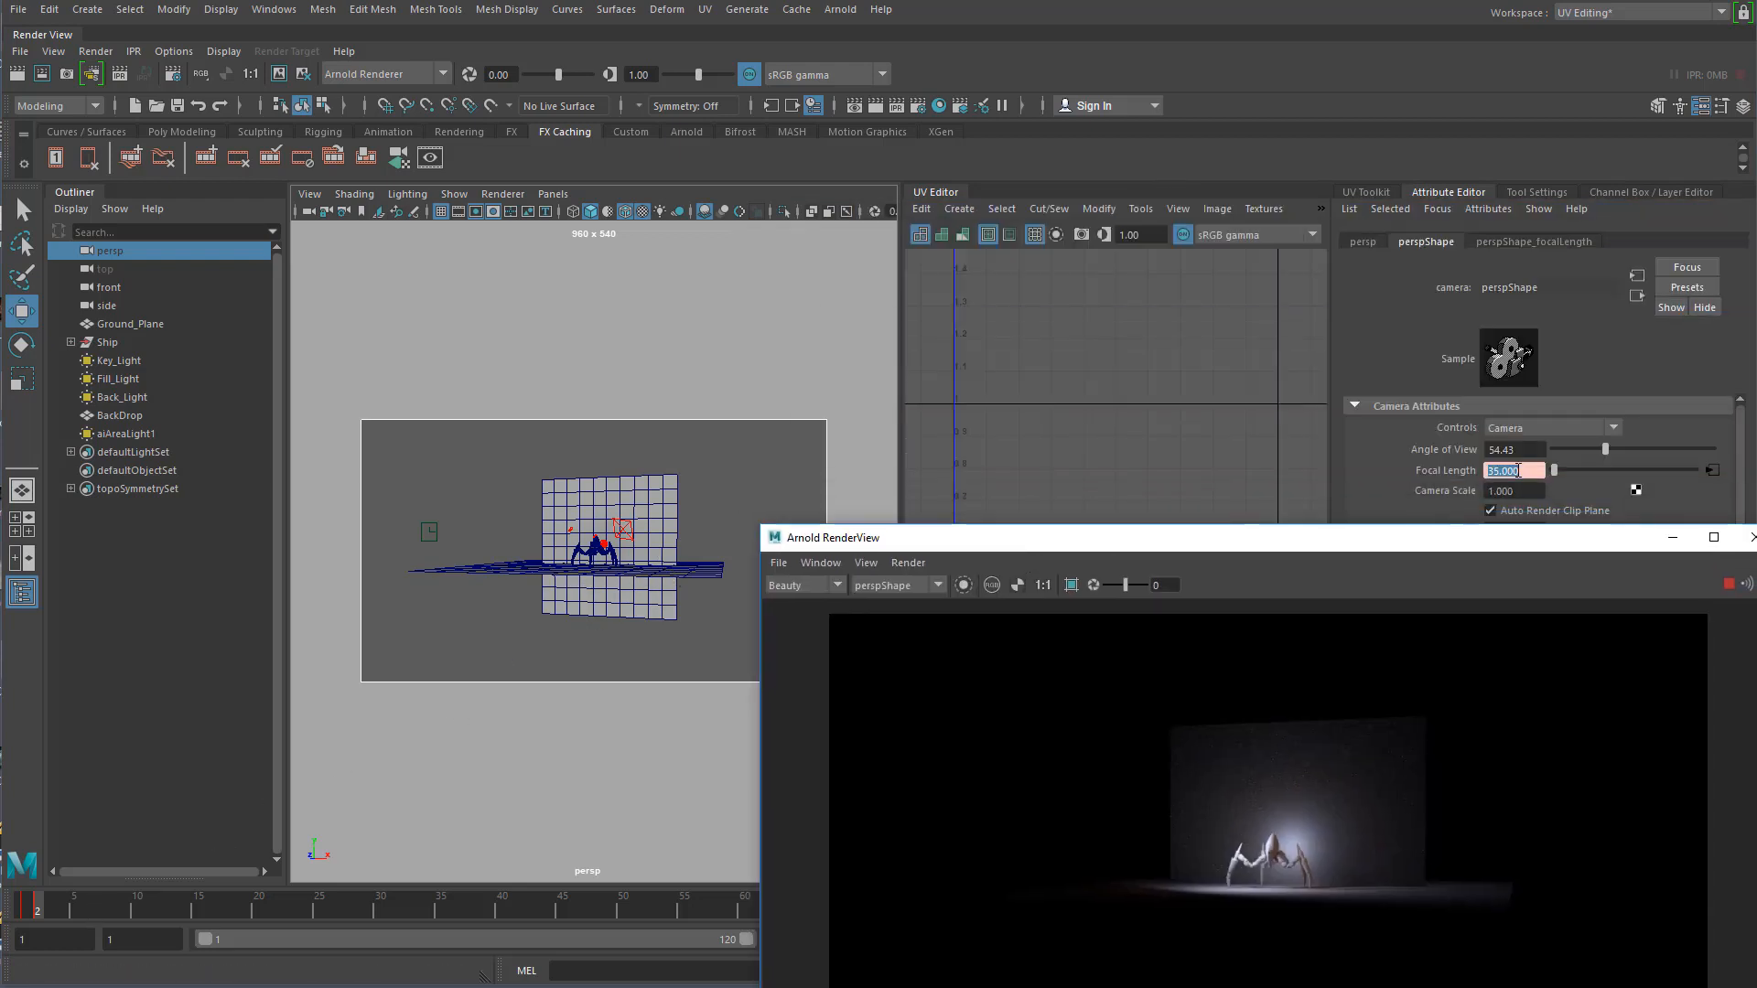
{"action": "right_click", "coordinate": [1519, 470]}
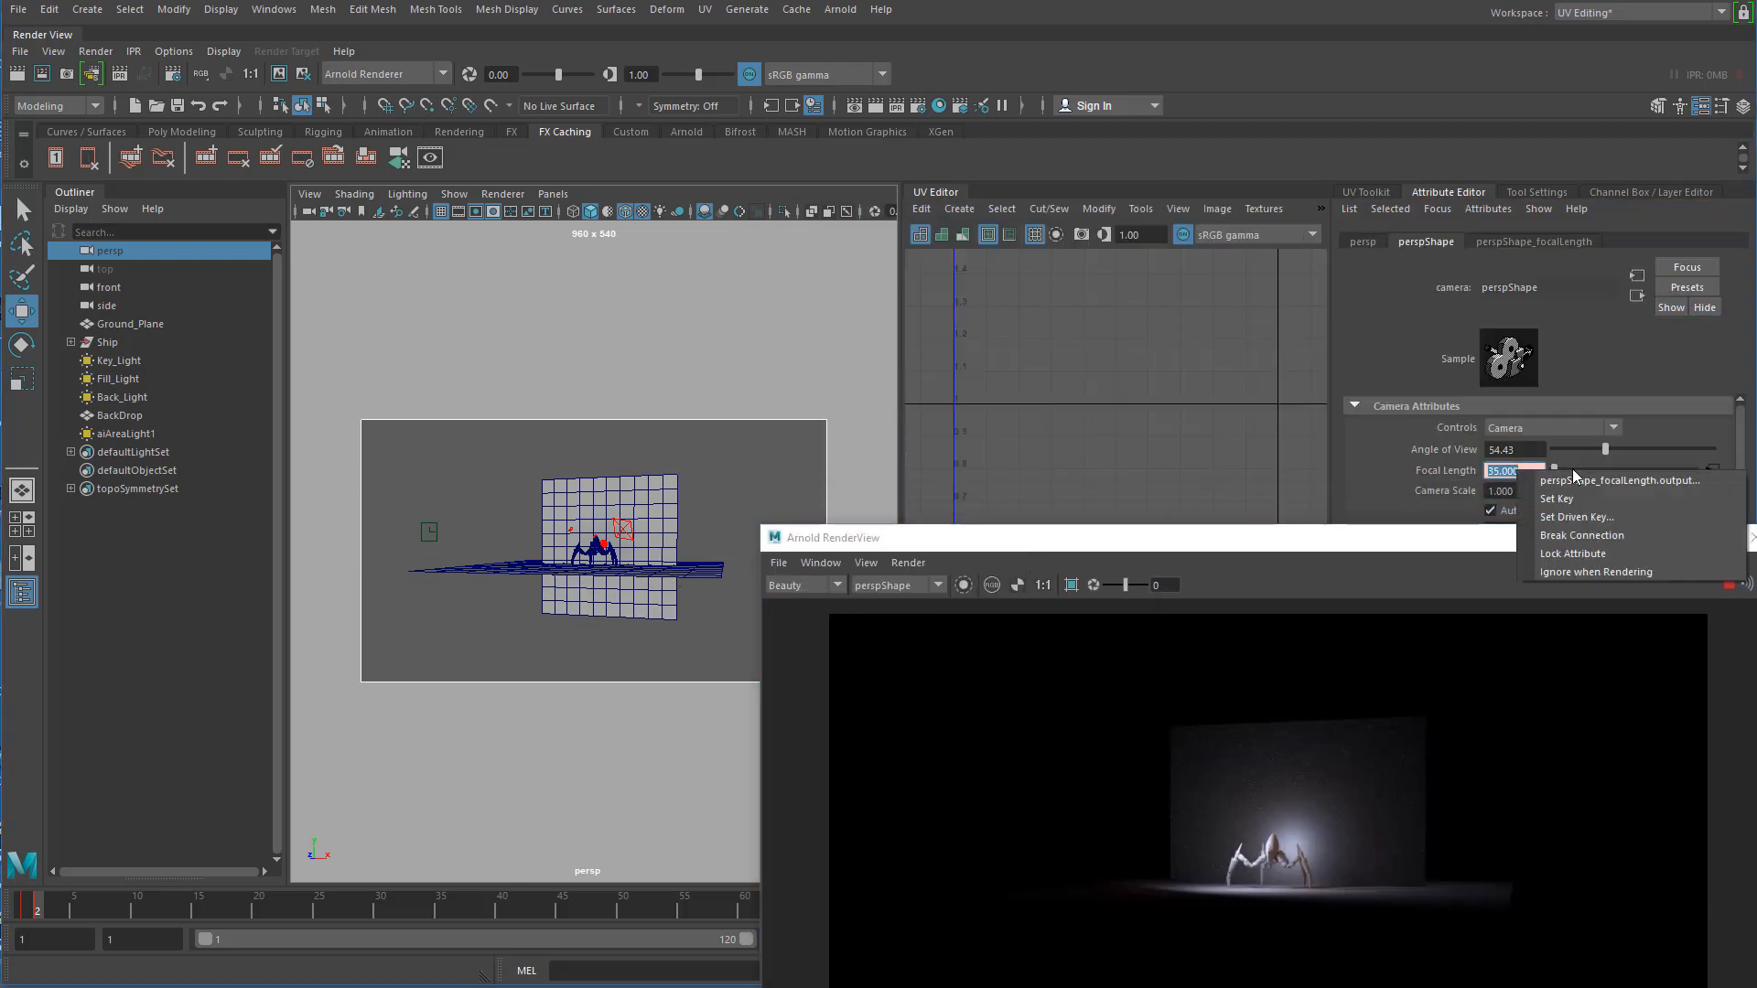
{"action": "left_click", "coordinate": [1596, 496]}
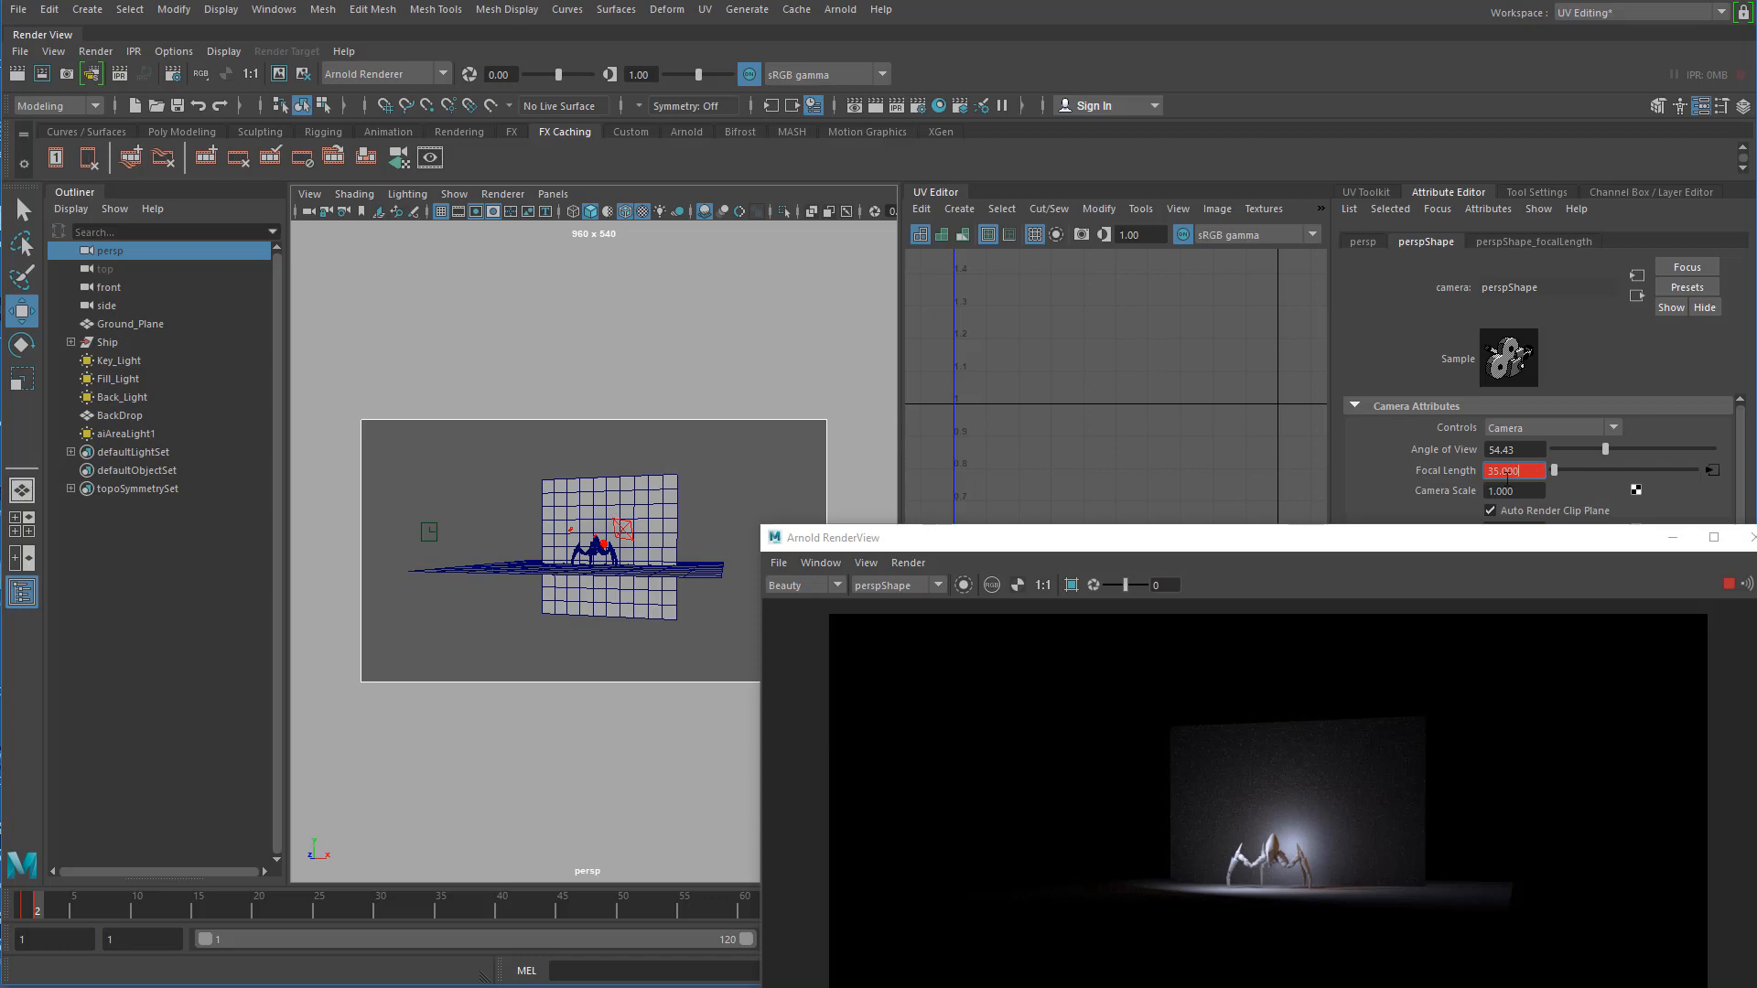
- Compare frames 1 and 2, then dolly the selected camera in toward the ship at frame 2
{"action": "left_click", "coordinate": [27, 915]}
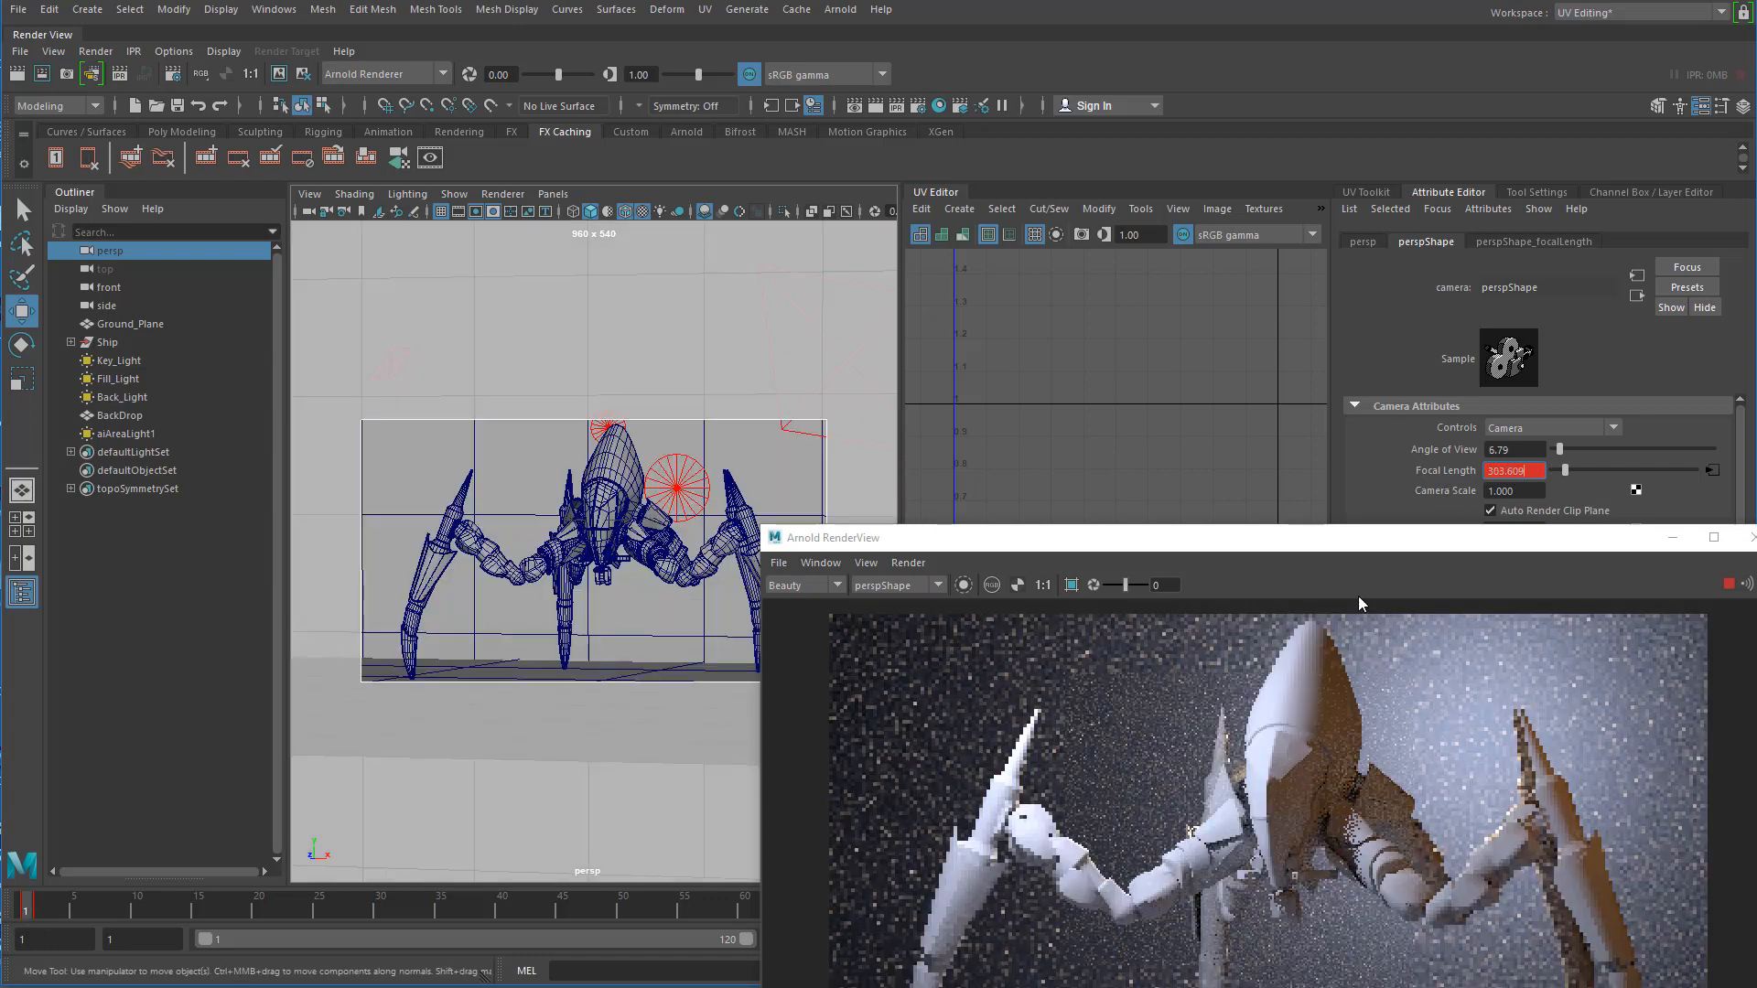
{"action": "left_click", "coordinate": [36, 916]}
{"action": "left_click_drag", "start_coordinate": [1323, 541], "coordinate": [1756, 282]}
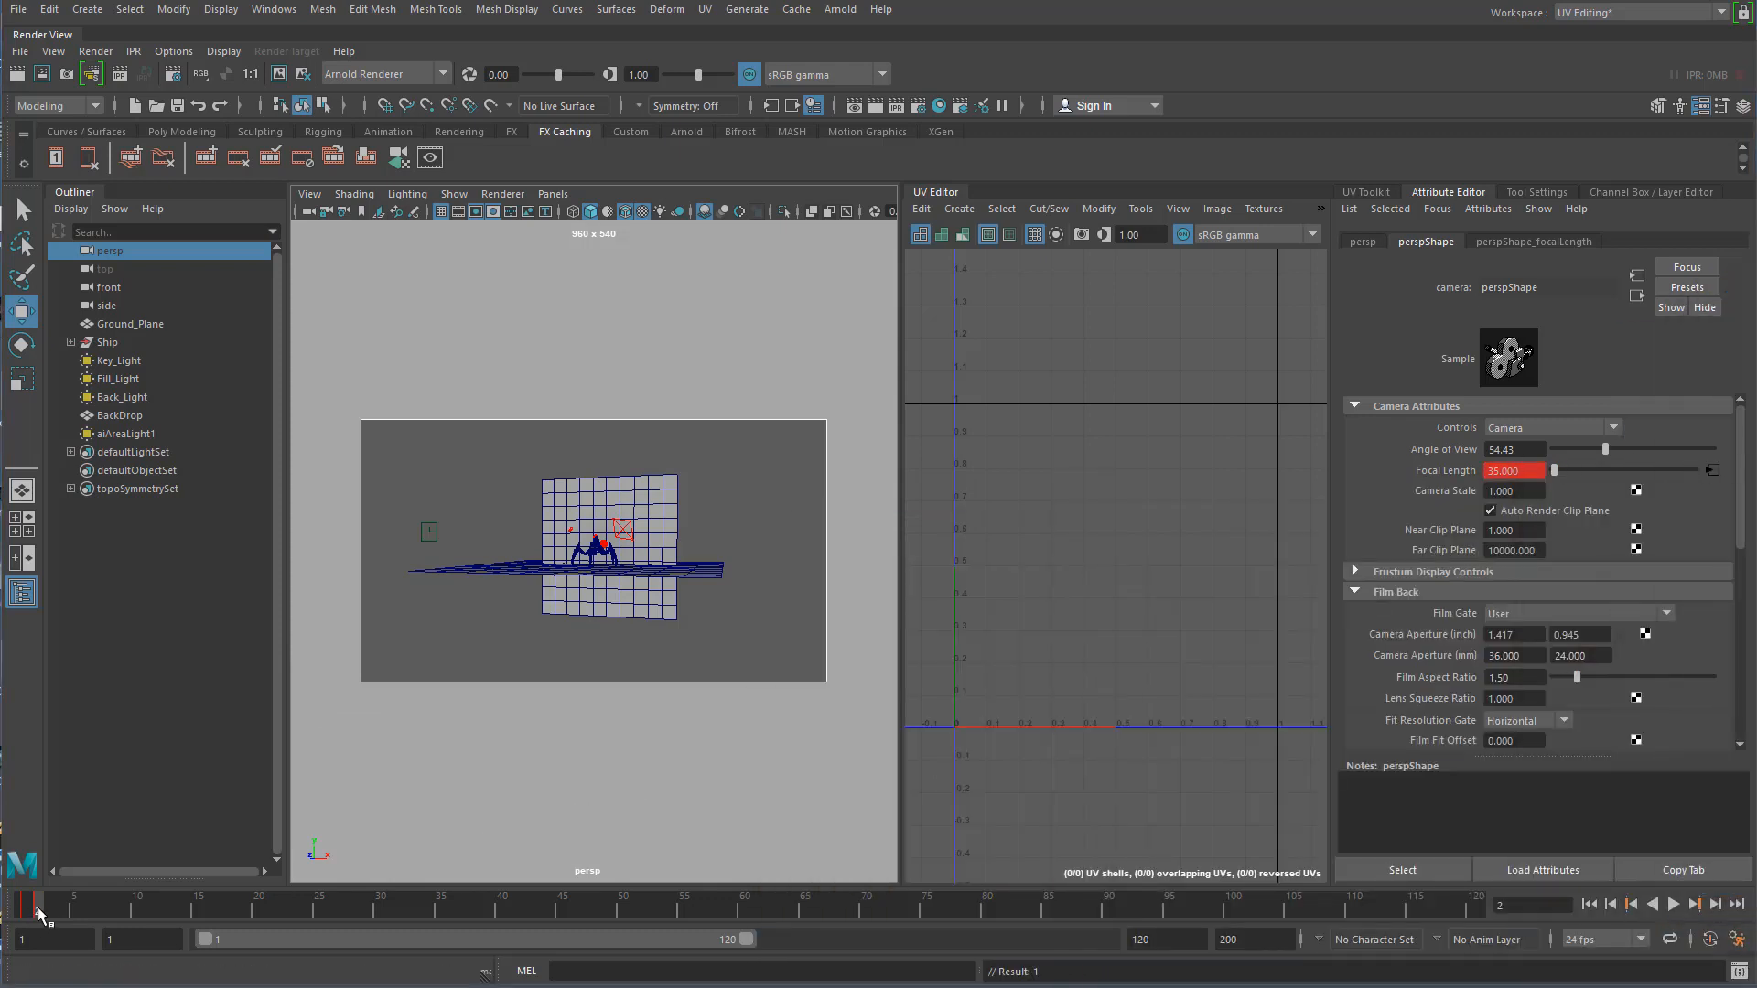
{"action": "left_click", "coordinate": [309, 195]}
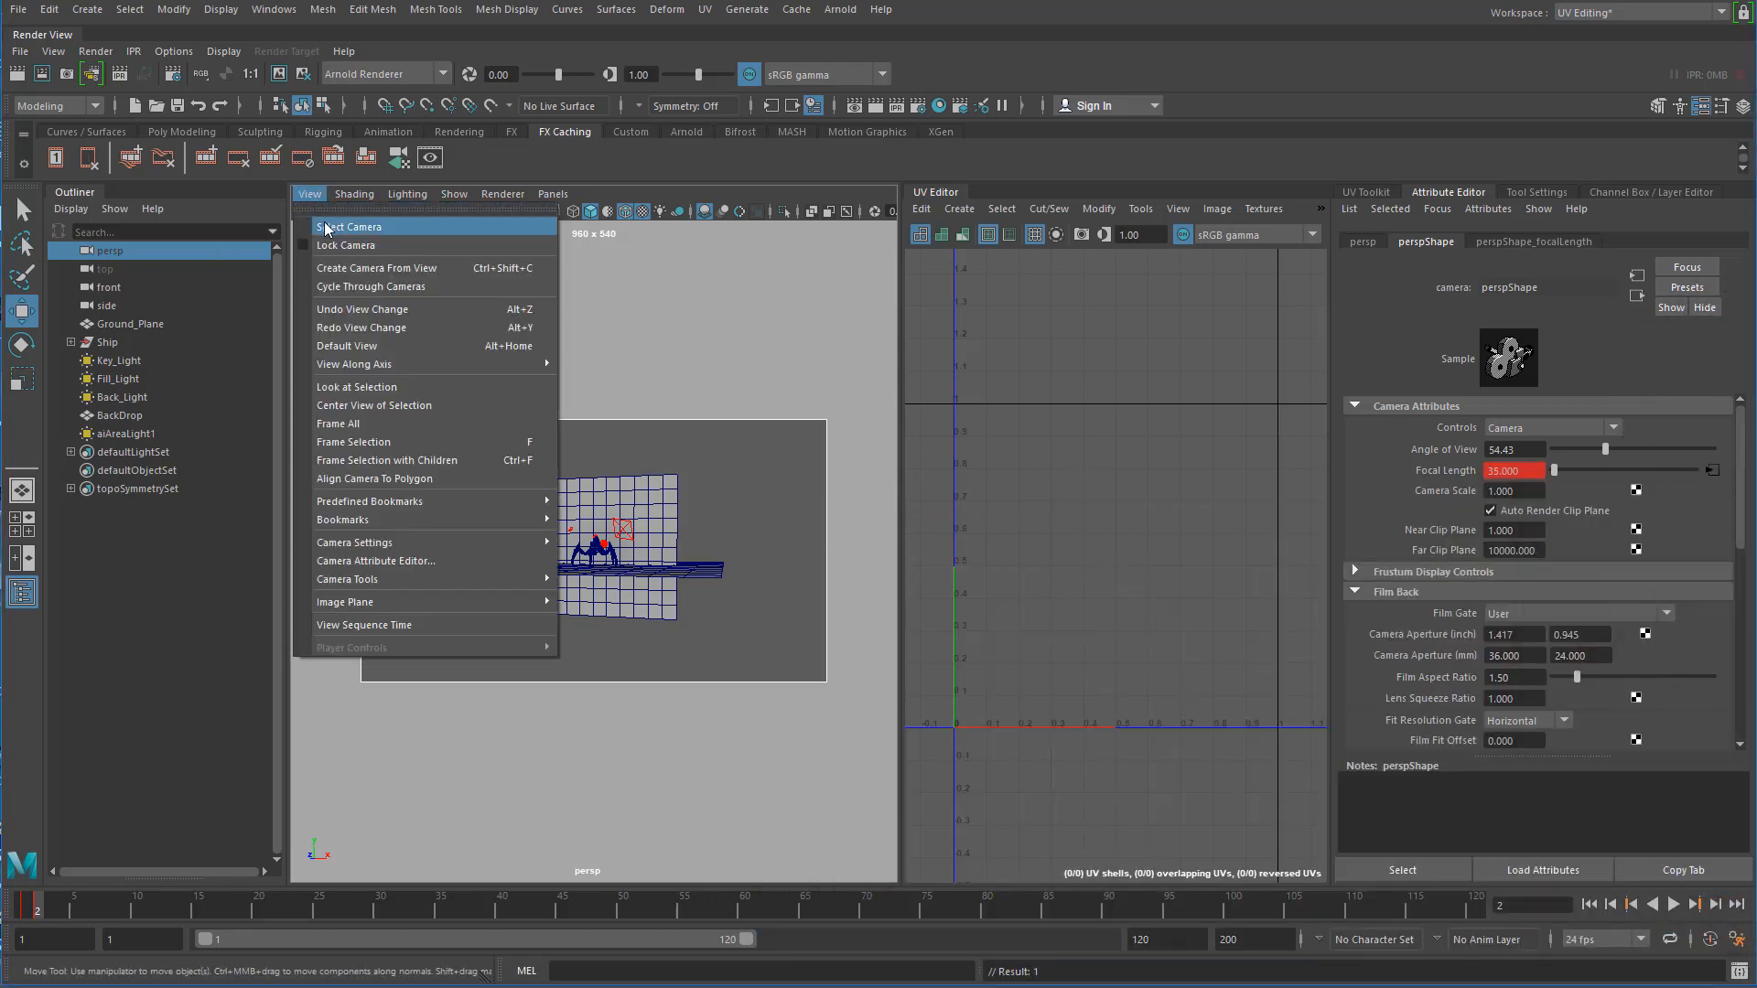
{"action": "left_click", "coordinate": [328, 228]}
{"action": "right_click_drag", "start_coordinate": [551, 590], "coordinate": [805, 593], "text": "alt"}
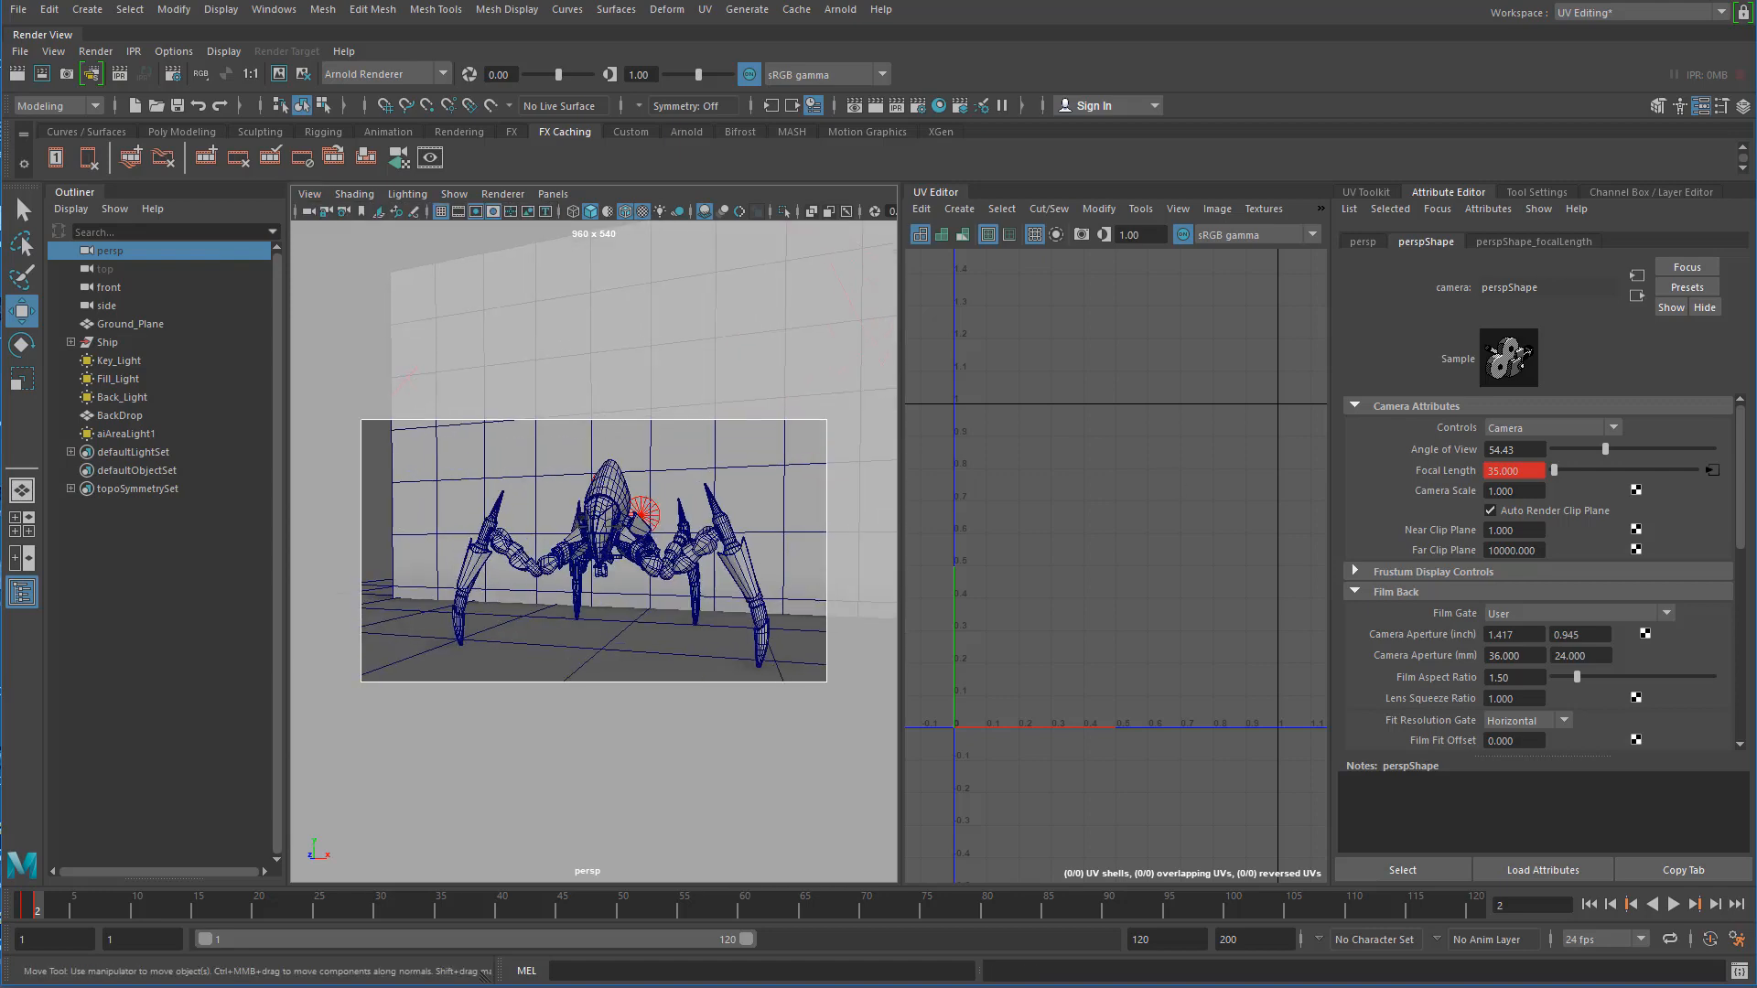
- Bring the Arnold render view back beside the viewport and orbit the frame 2 camera to the ship's other side
{"action": "left_click_drag", "start_coordinate": [1756, 366], "coordinate": [863, 216]}
{"action": "left_click_drag", "start_coordinate": [403, 485], "coordinate": [468, 476], "text": "alt"}
{"action": "right_click_drag", "start_coordinate": [471, 477], "coordinate": [491, 495], "text": "alt"}
{"action": "left_click_drag", "start_coordinate": [491, 495], "coordinate": [550, 475], "text": "alt"}
{"action": "right_click_drag", "start_coordinate": [549, 475], "coordinate": [493, 494], "text": "alt"}
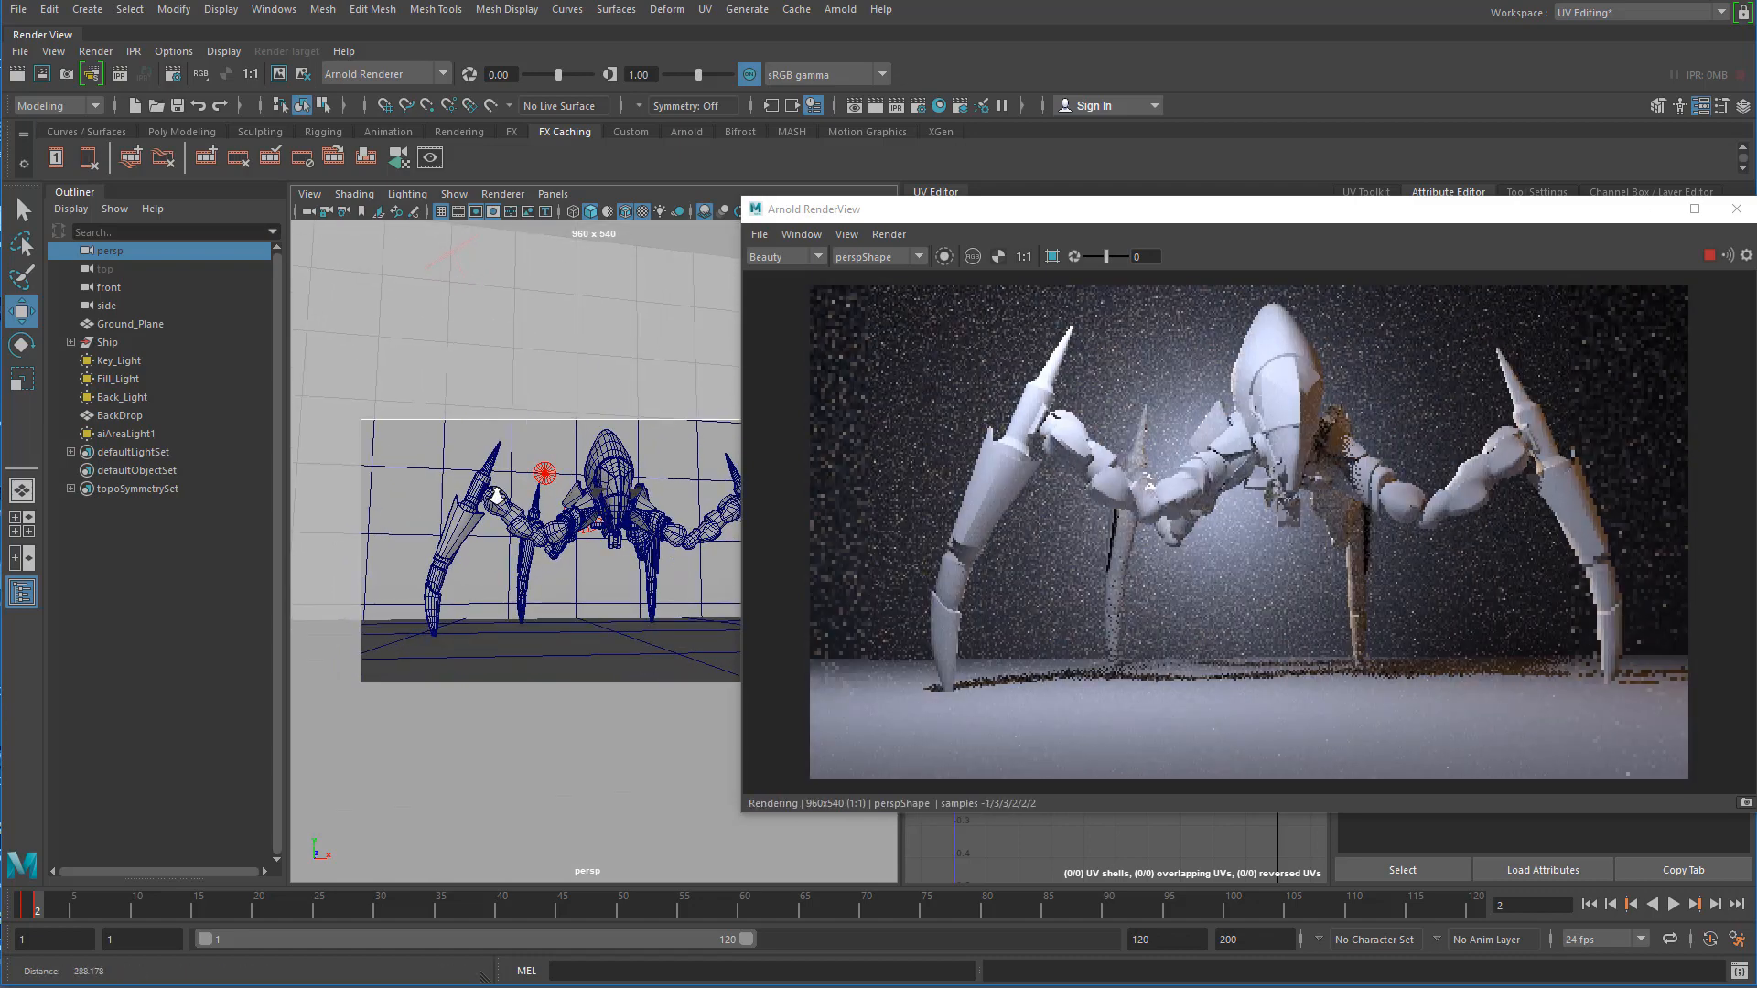
- Refine the frame 2 camera to a closer, low angle with the ship filling the image
{"action": "left_click", "coordinate": [827, 523]}
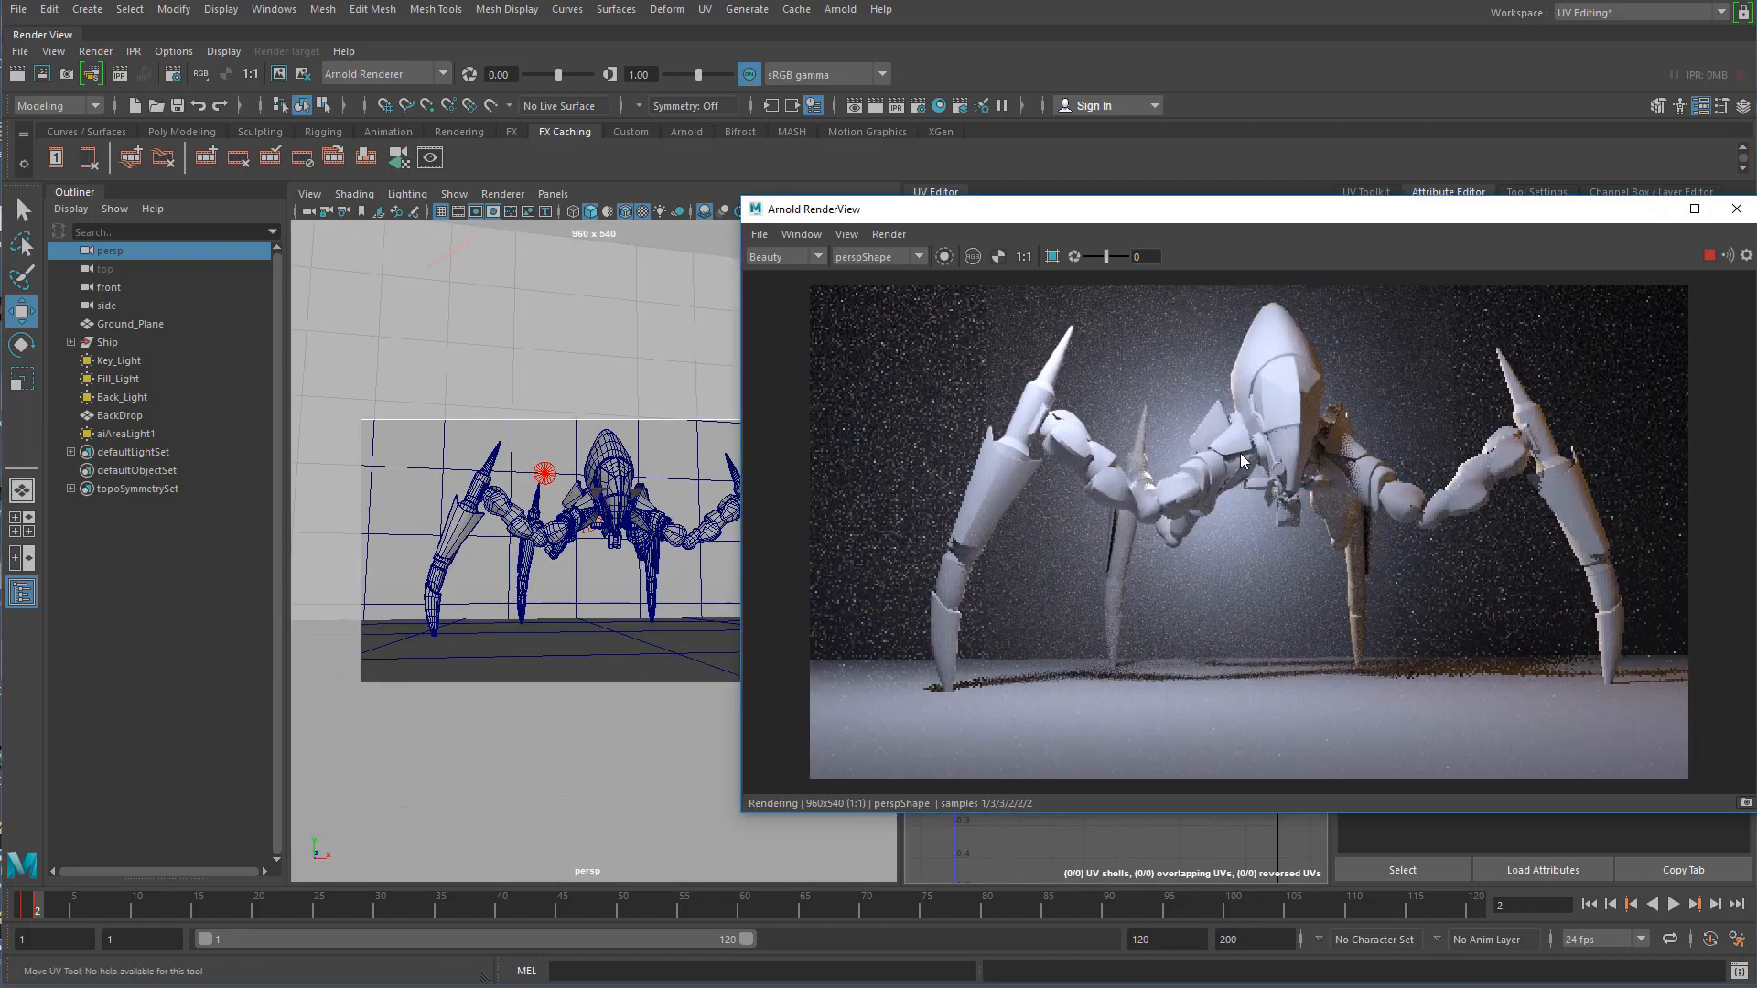
{"action": "right_click_drag", "start_coordinate": [595, 543], "coordinate": [609, 546], "text": "alt"}
{"action": "left_click_drag", "start_coordinate": [609, 546], "coordinate": [618, 547], "text": "alt"}
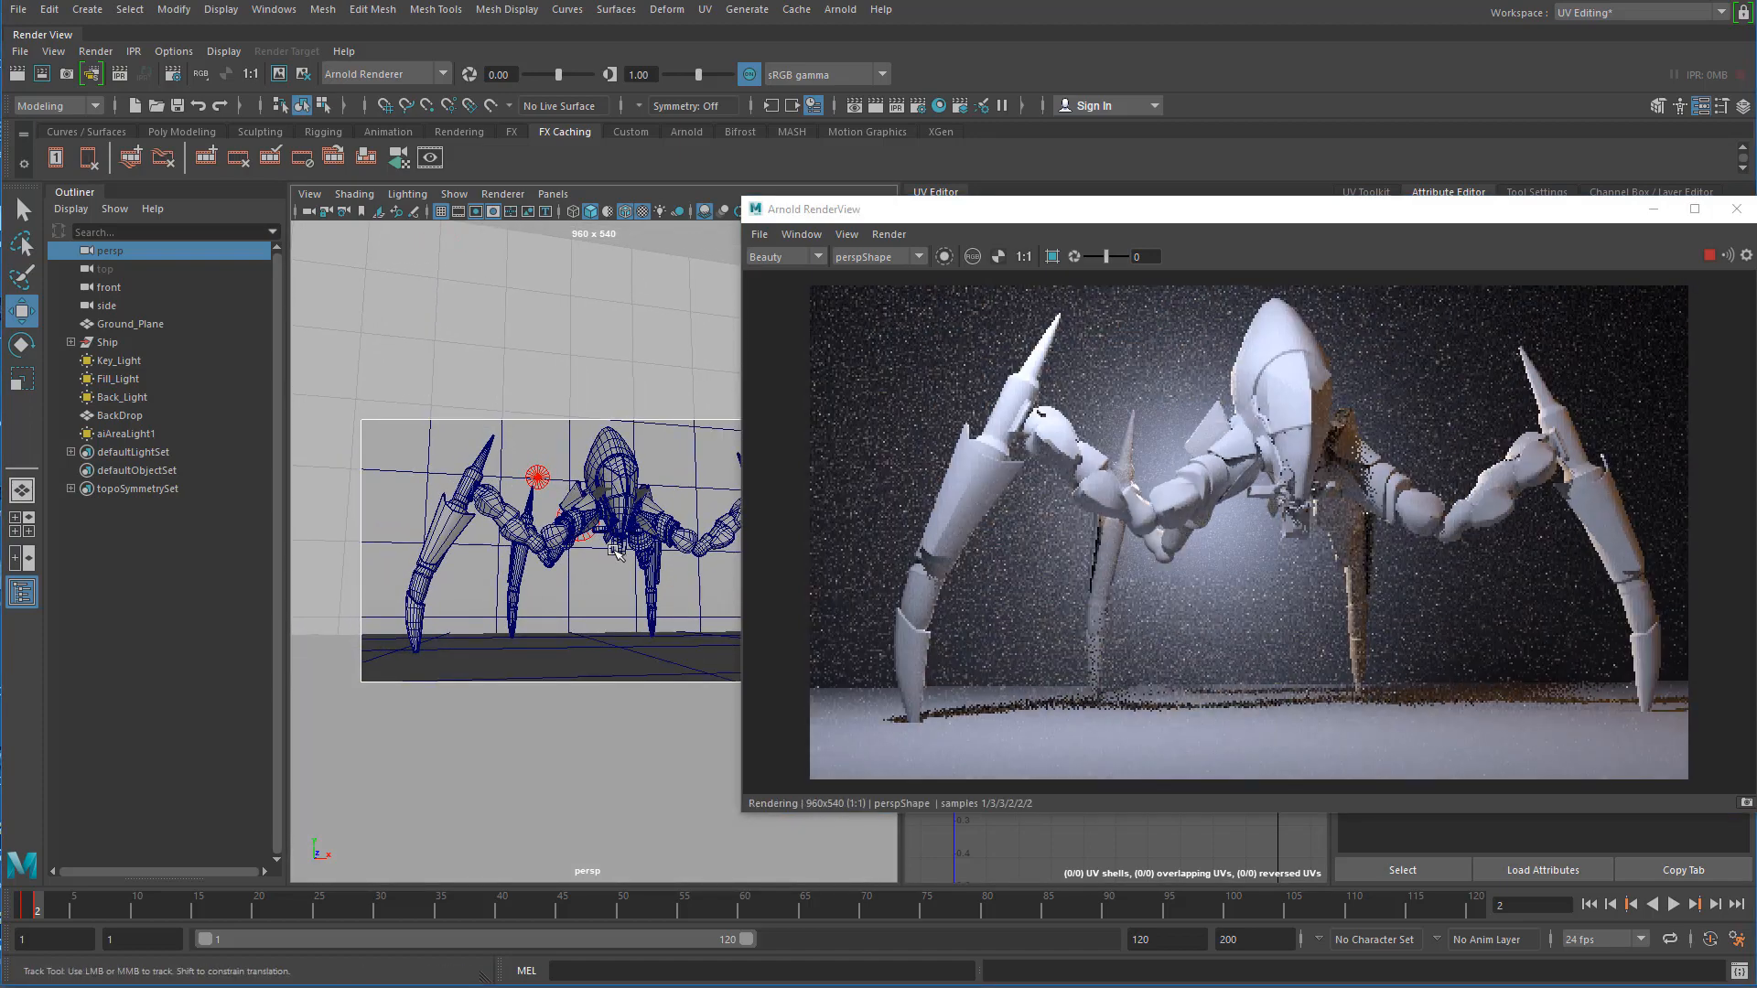
{"action": "right_click_drag", "start_coordinate": [617, 548], "coordinate": [612, 554], "text": "alt"}
{"action": "middle_click_drag", "start_coordinate": [611, 554], "coordinate": [613, 553], "text": "alt"}
{"action": "right_click_drag", "start_coordinate": [612, 553], "coordinate": [621, 555], "text": "alt"}
{"action": "middle_click_drag", "start_coordinate": [620, 554], "coordinate": [609, 555], "text": "alt"}
{"action": "left_click_drag", "start_coordinate": [609, 556], "coordinate": [620, 556], "text": "alt"}
{"action": "middle_click_drag", "start_coordinate": [620, 556], "coordinate": [614, 557], "text": "alt"}
{"action": "left_click_drag", "start_coordinate": [614, 557], "coordinate": [623, 557], "text": "alt"}
{"action": "middle_click_drag", "start_coordinate": [624, 556], "coordinate": [616, 556], "text": "alt"}
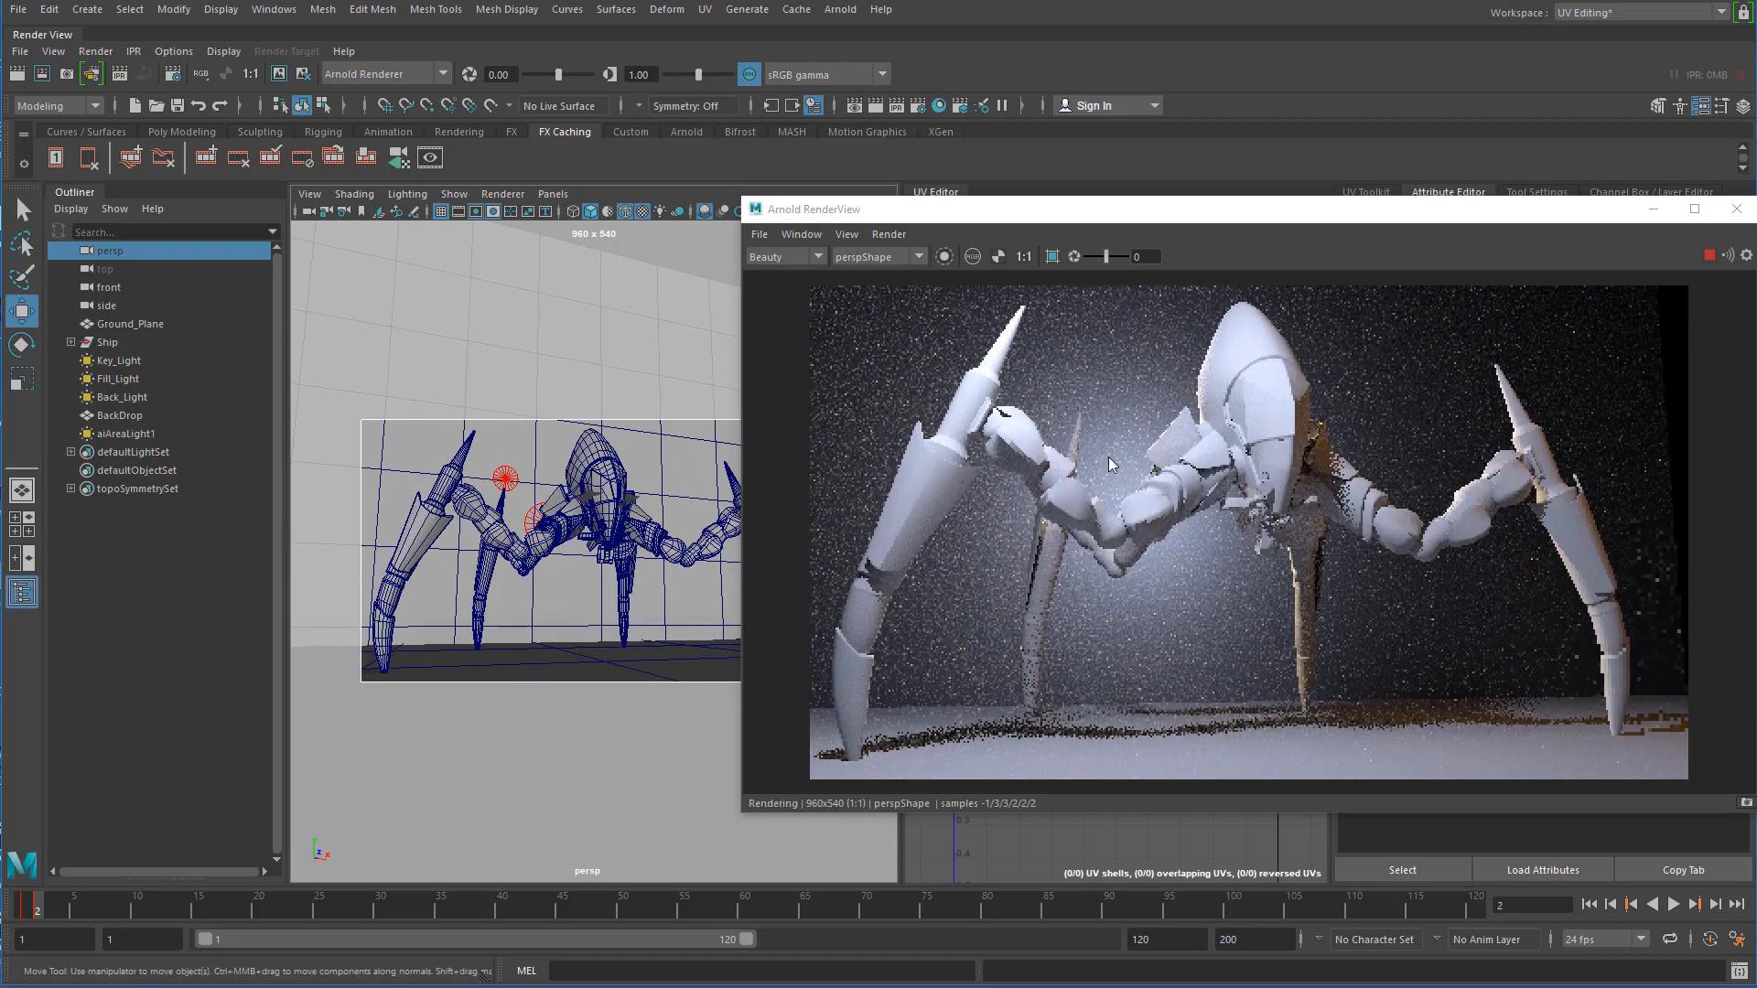
- Scale the BackDrop plane up so it extends past the edges of the frame 2 camera view
{"action": "left_click", "coordinate": [110, 416]}
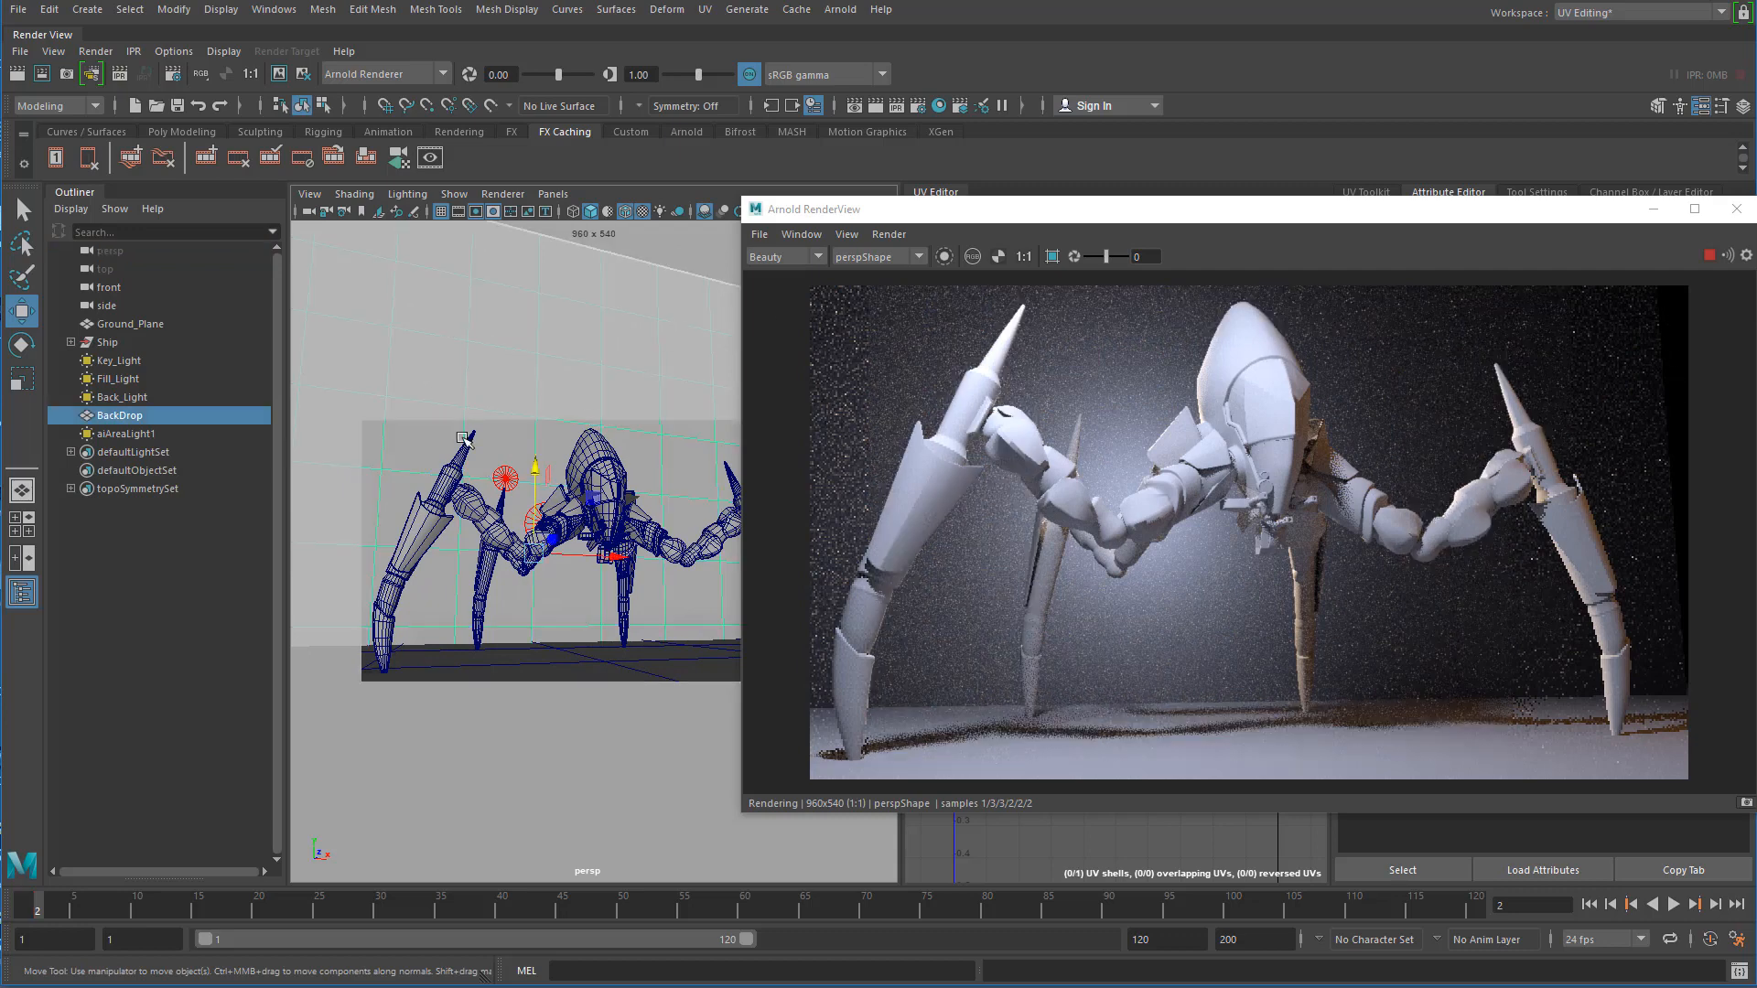
{"action": "left_click", "coordinate": [30, 382]}
{"action": "left_click_drag", "start_coordinate": [533, 554], "coordinate": [1684, 304]}
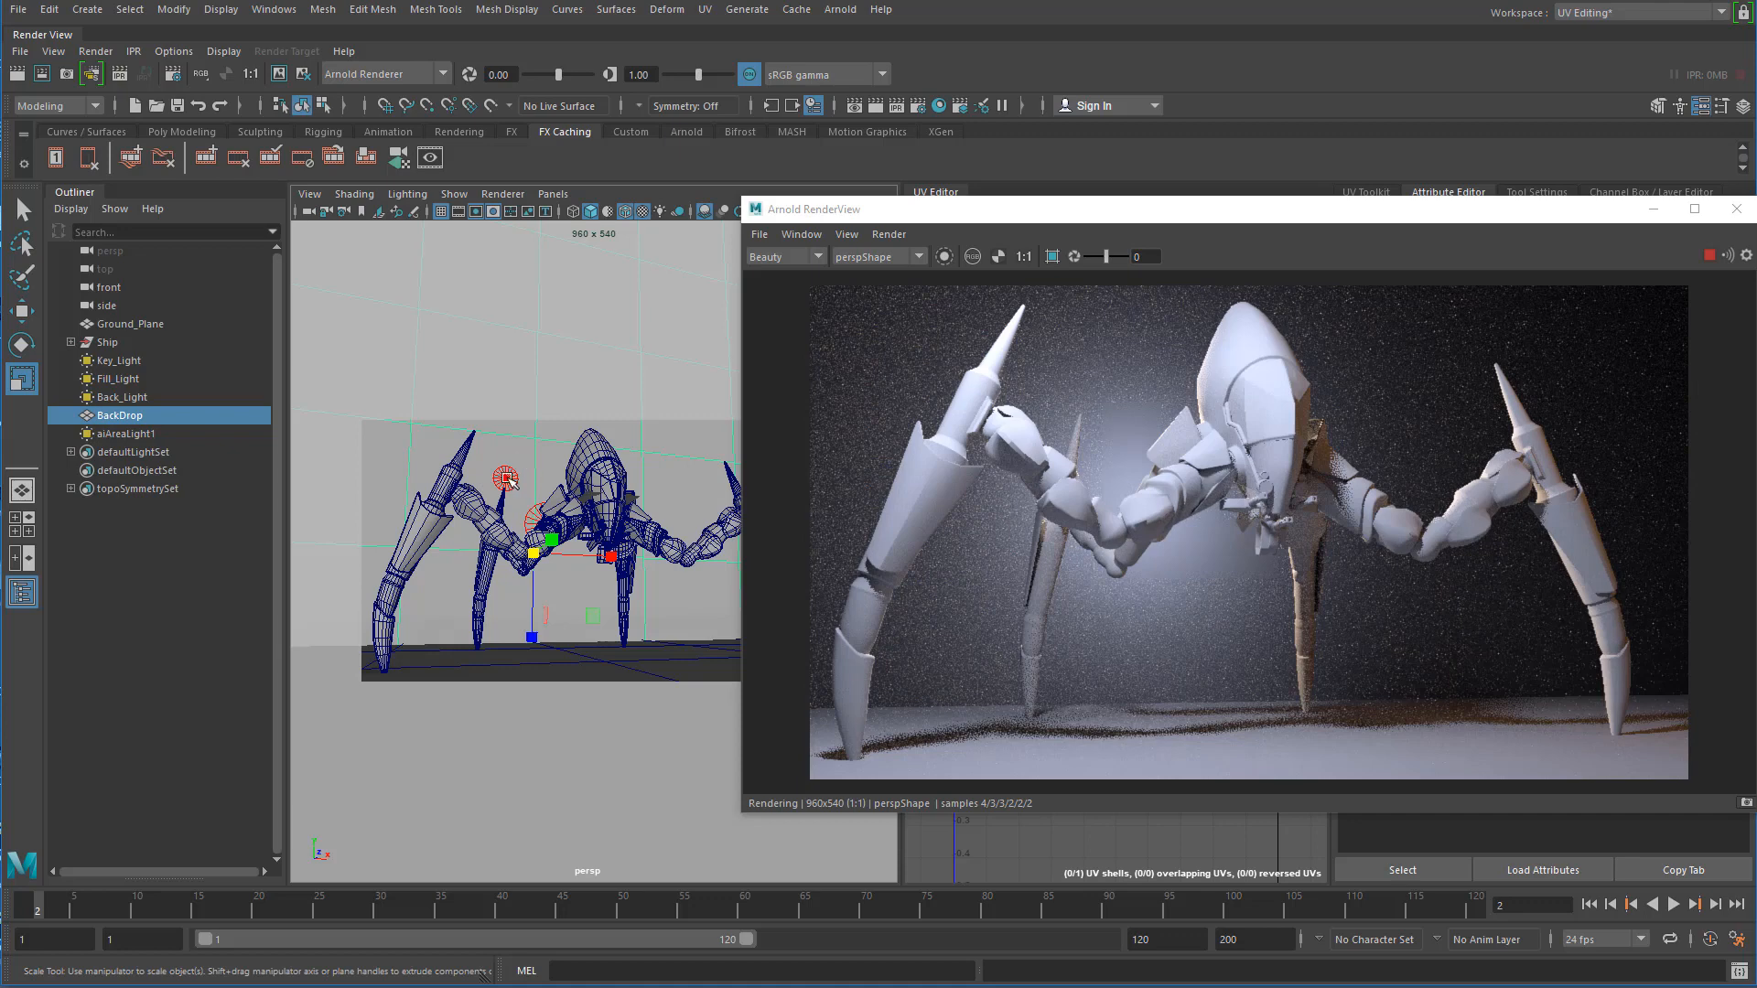
- Rename aiAreaLight1 to BackDrop_Light and move it up and across behind the ship's body
{"action": "left_click", "coordinate": [508, 478]}
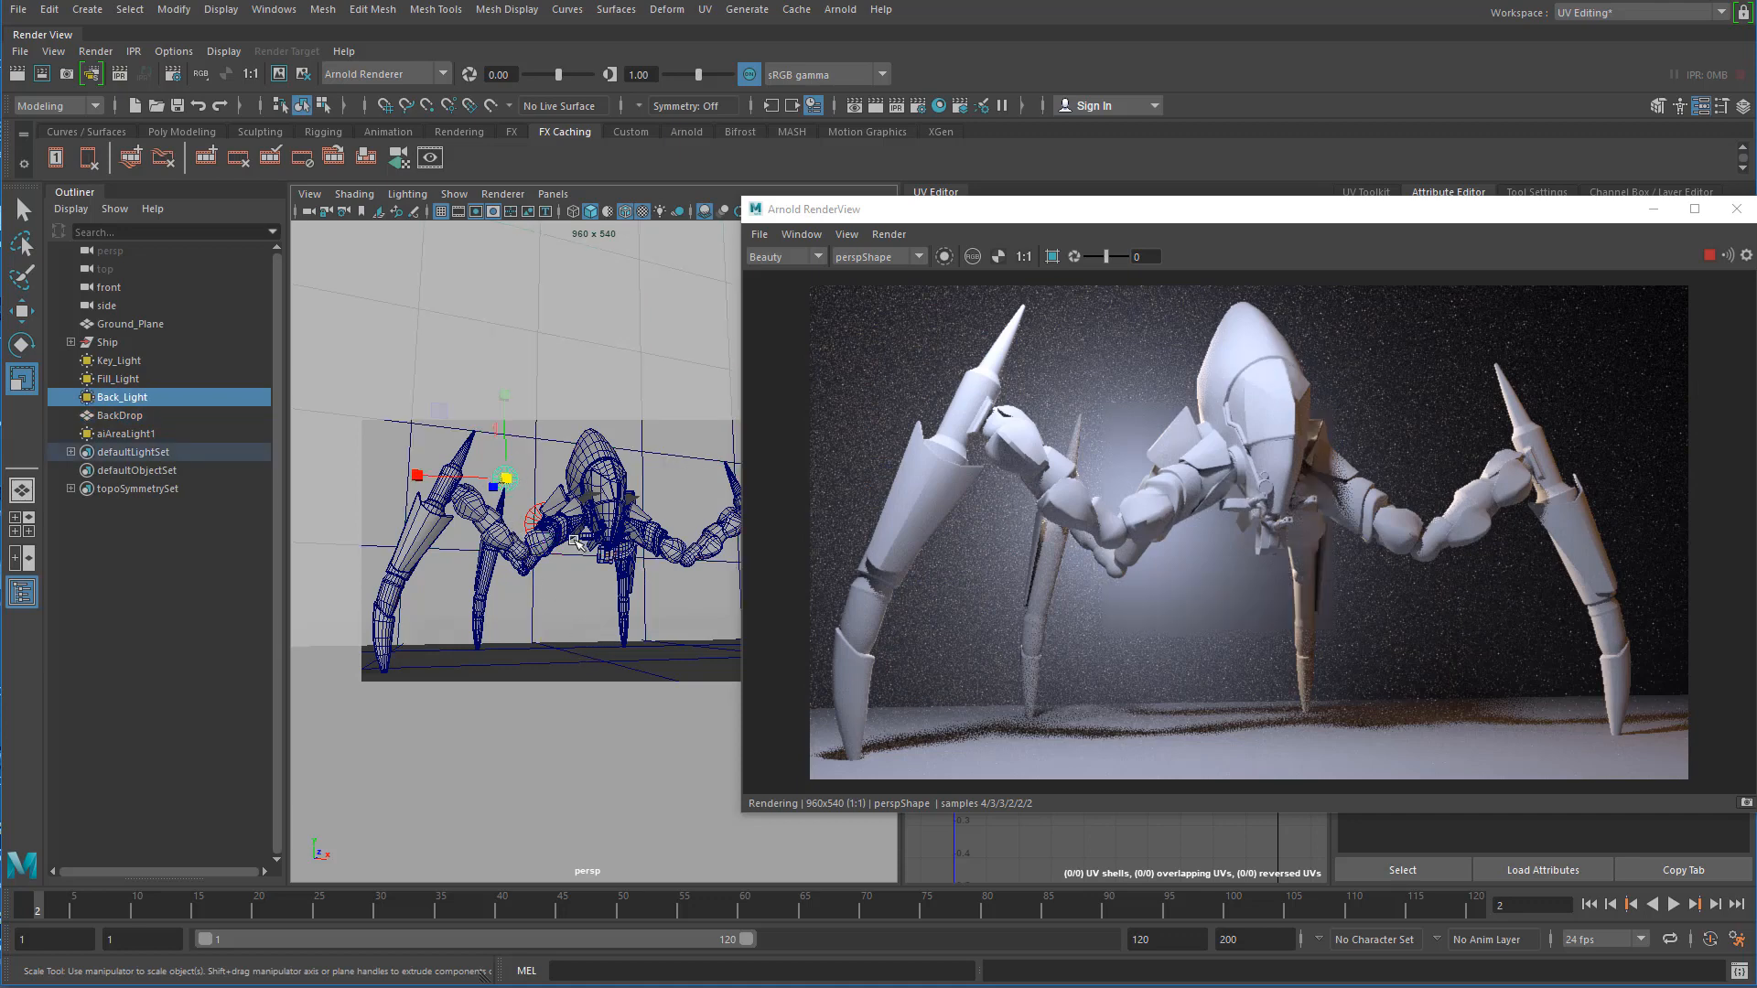
{"action": "left_click", "coordinate": [533, 519]}
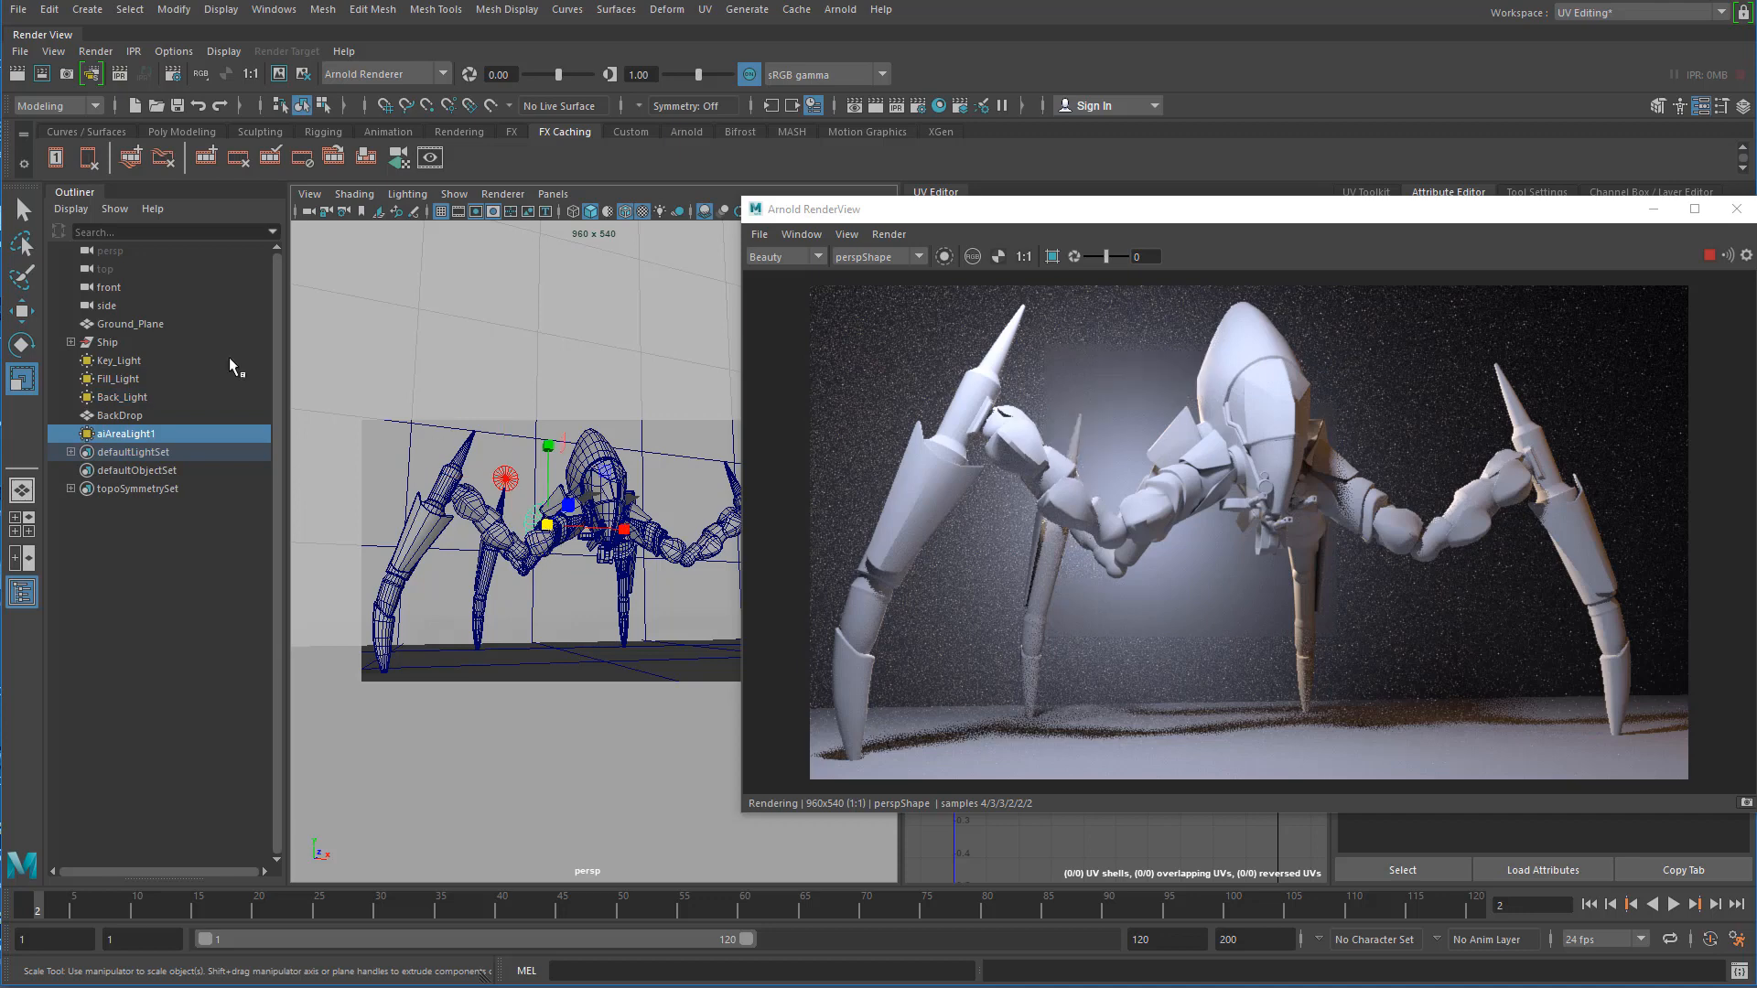
{"action": "double_click", "coordinate": [110, 435]}
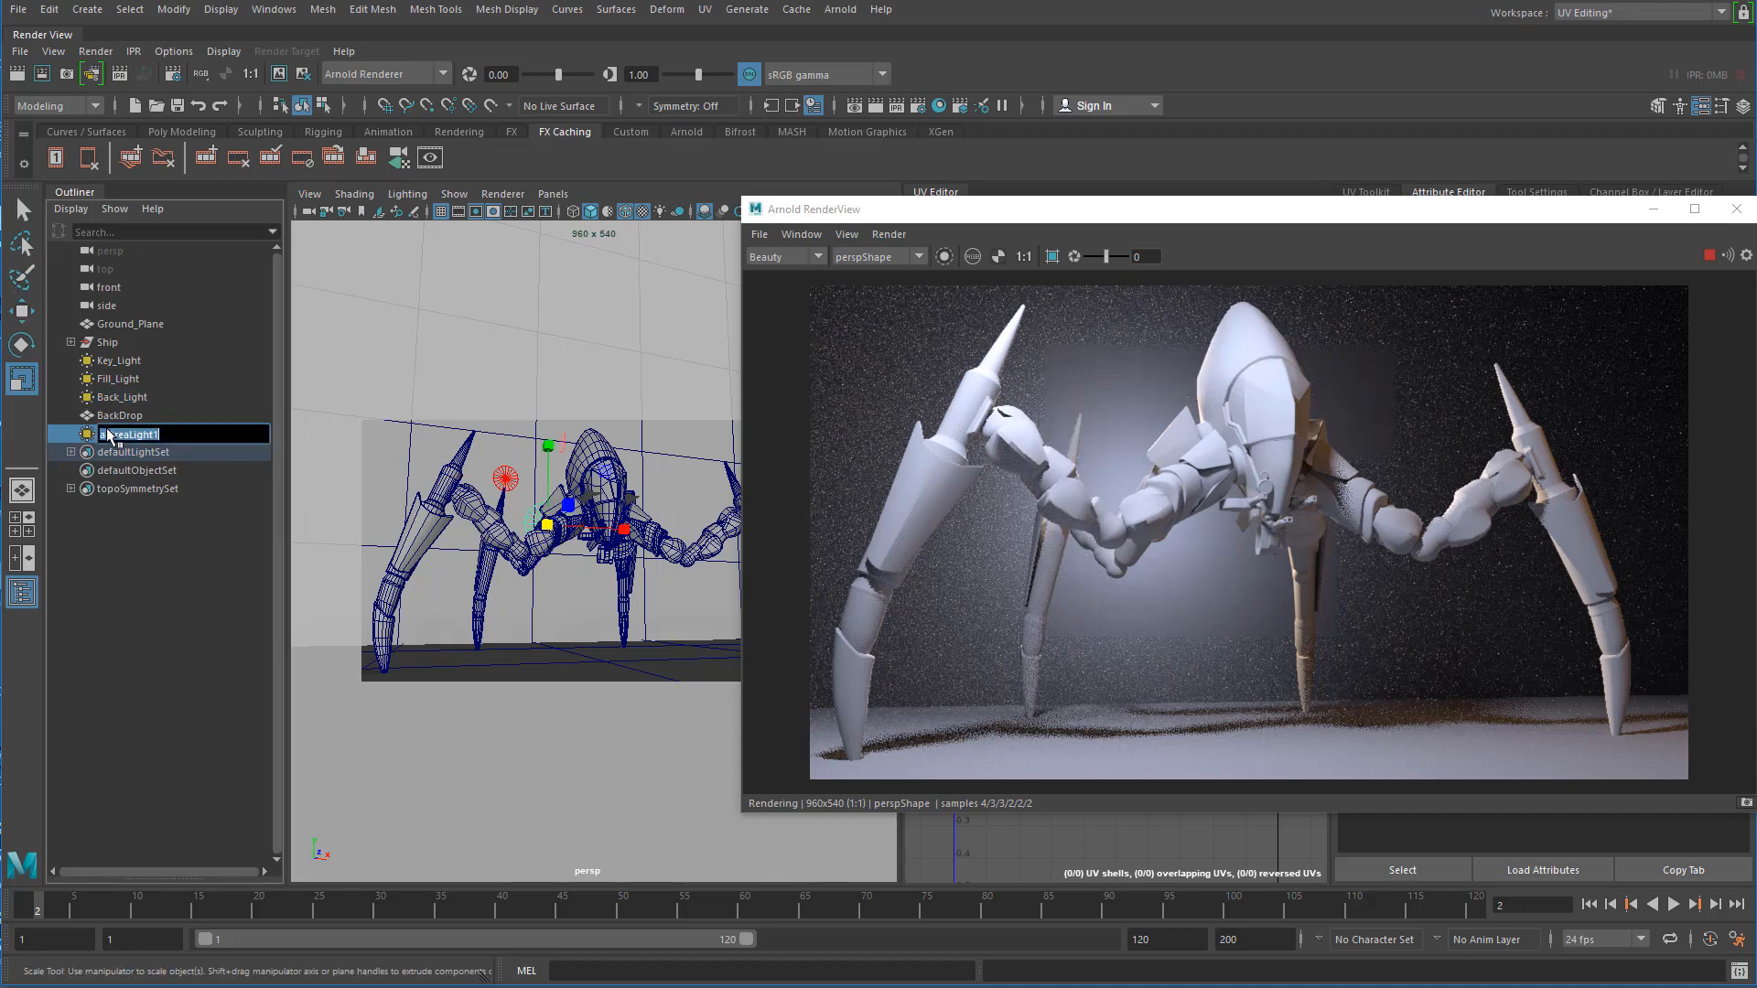
{"action": "type", "text": "BackDrop_"}
{"action": "key", "text": "Return"}
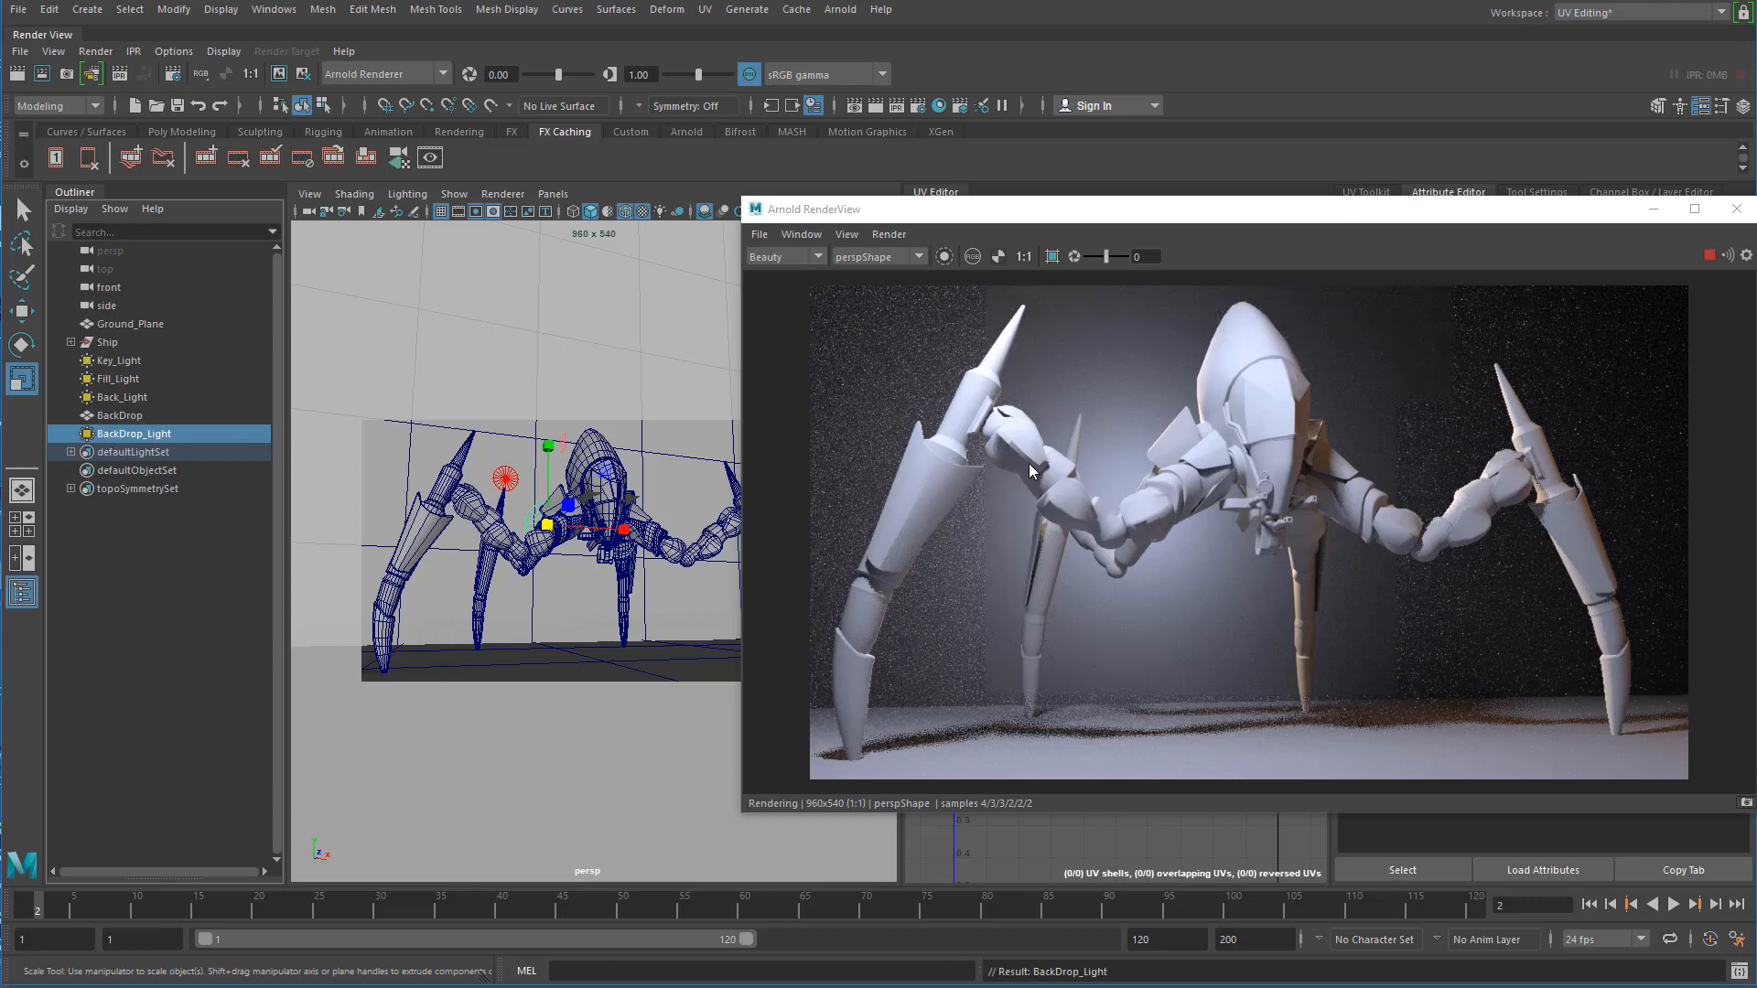
{"action": "key", "text": "w"}
{"action": "left_click_drag", "start_coordinate": [546, 525], "coordinate": [600, 486]}
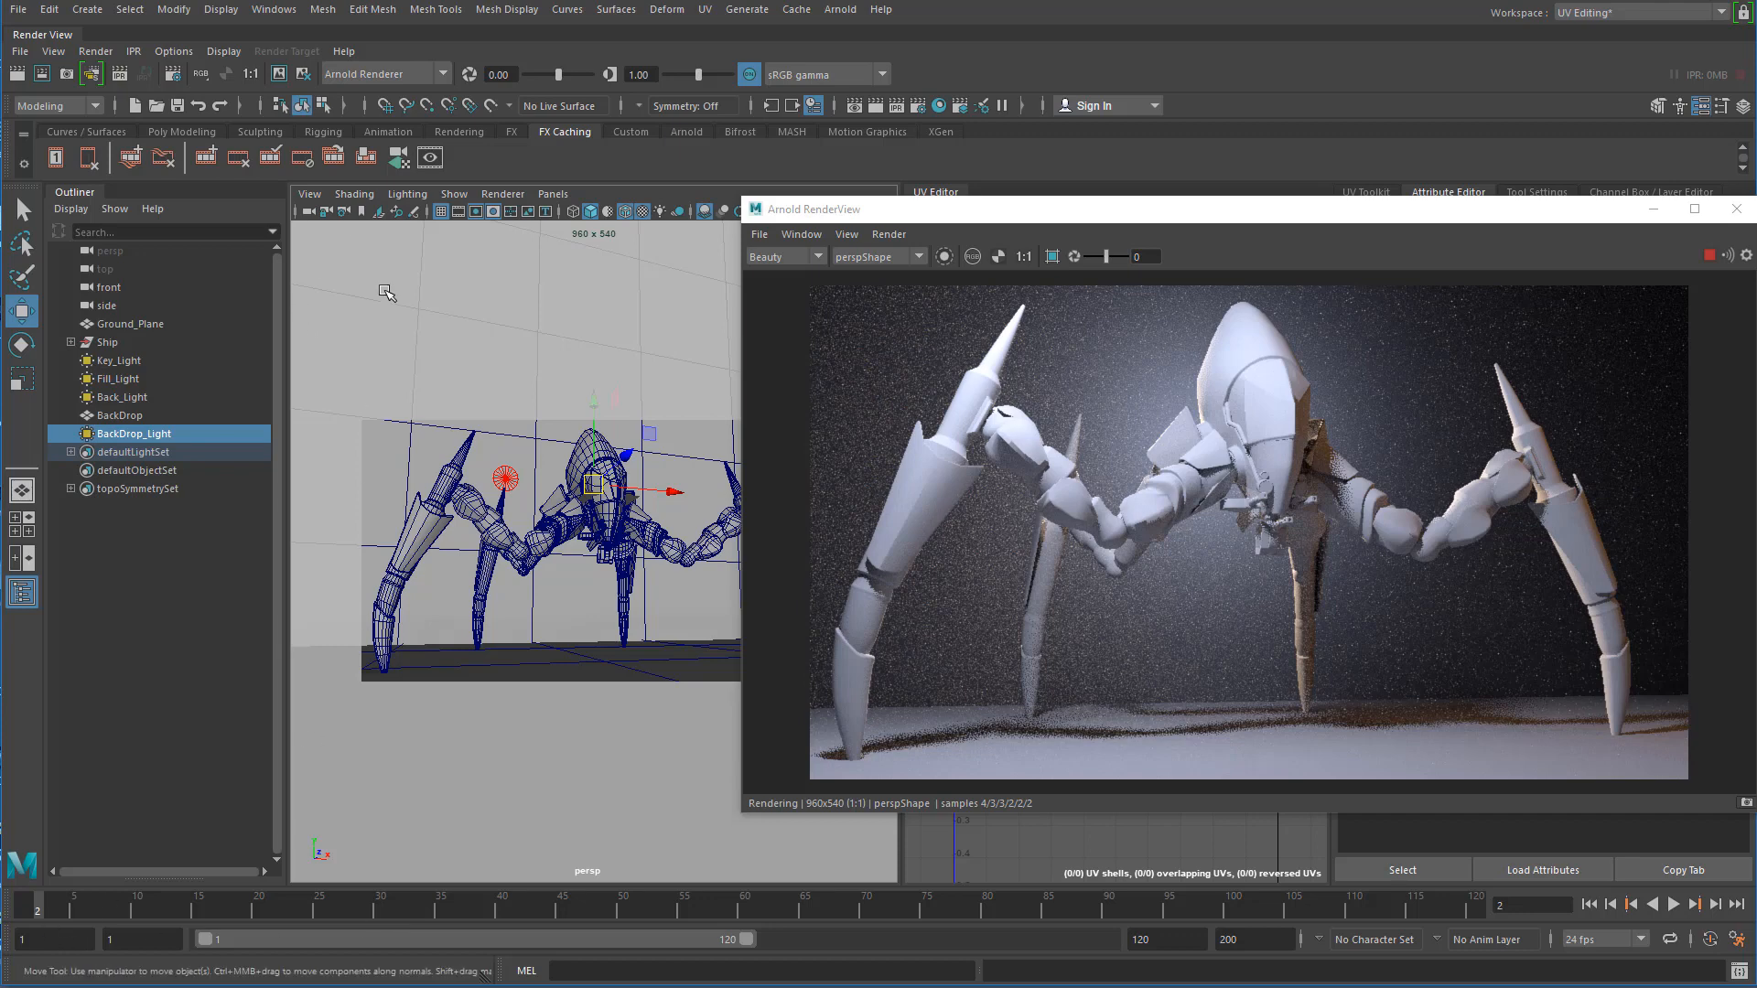
- Select the perspective camera and set a keyframe on it at frame 2
{"action": "left_click", "coordinate": [316, 196]}
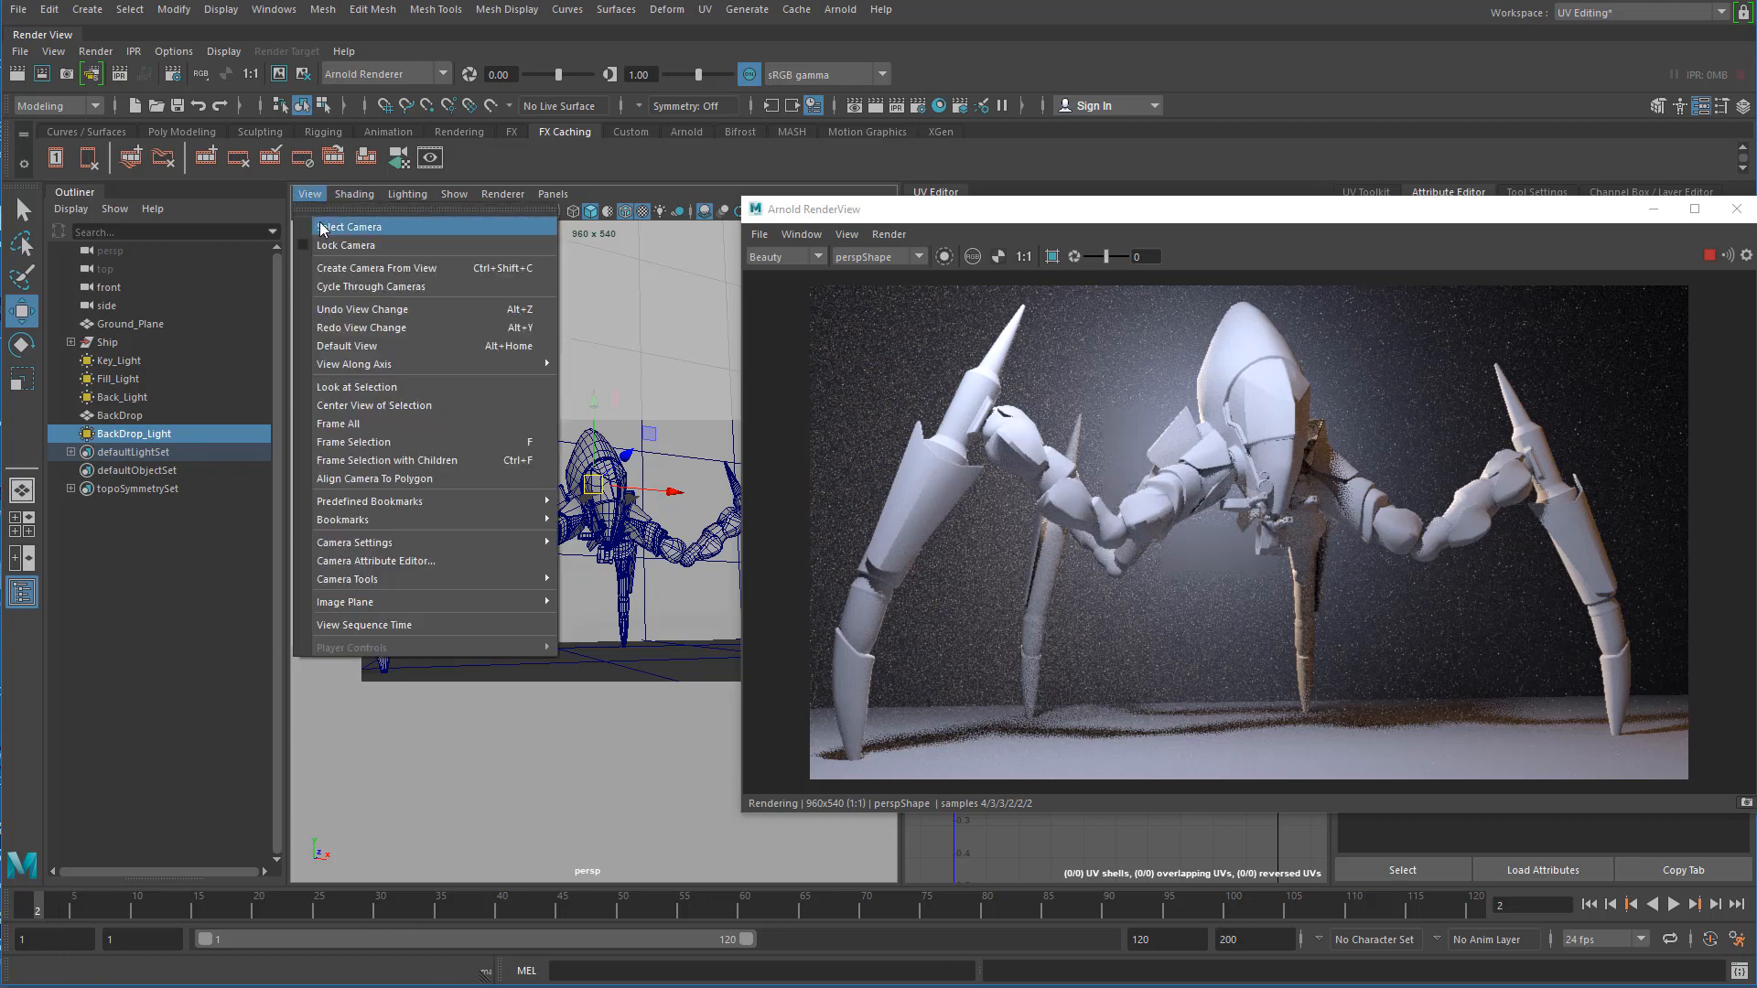
{"action": "left_click", "coordinate": [321, 228]}
{"action": "key", "text": "s"}
- Compare the camera shots at frames 1 and 2 in the Arnold render, finishing on frame 1
{"action": "left_click", "coordinate": [25, 909]}
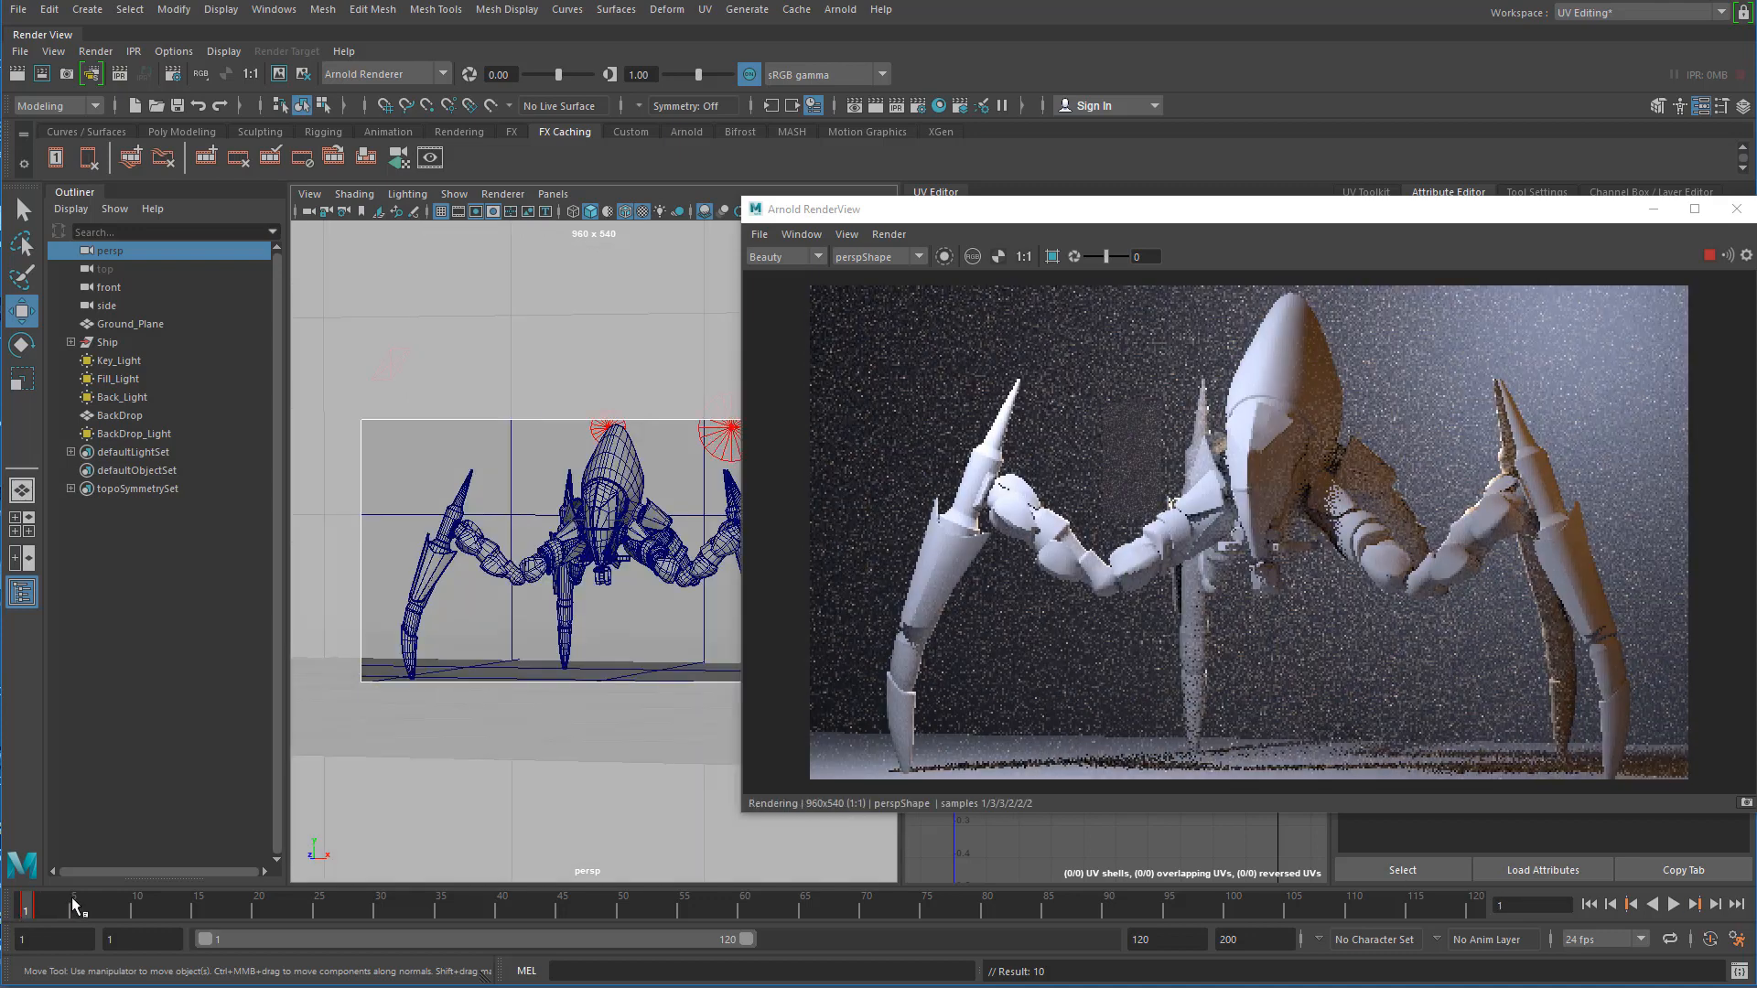
{"action": "left_click", "coordinate": [37, 907]}
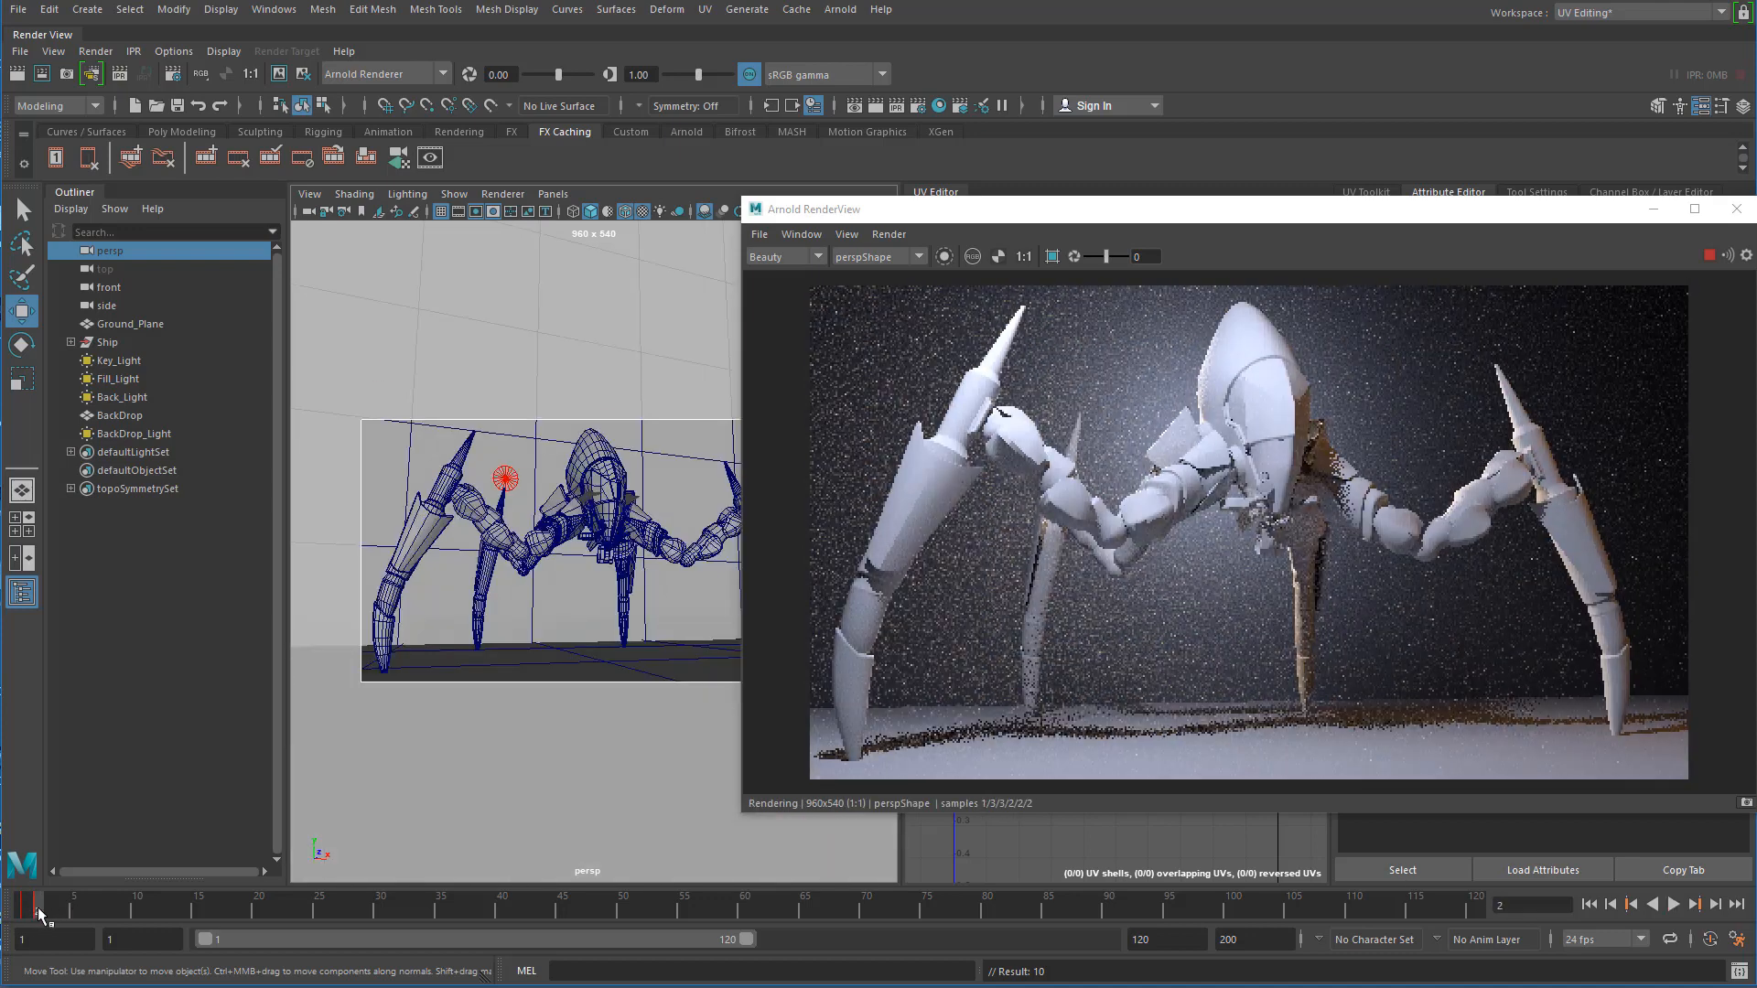
{"action": "left_click", "coordinate": [25, 911]}
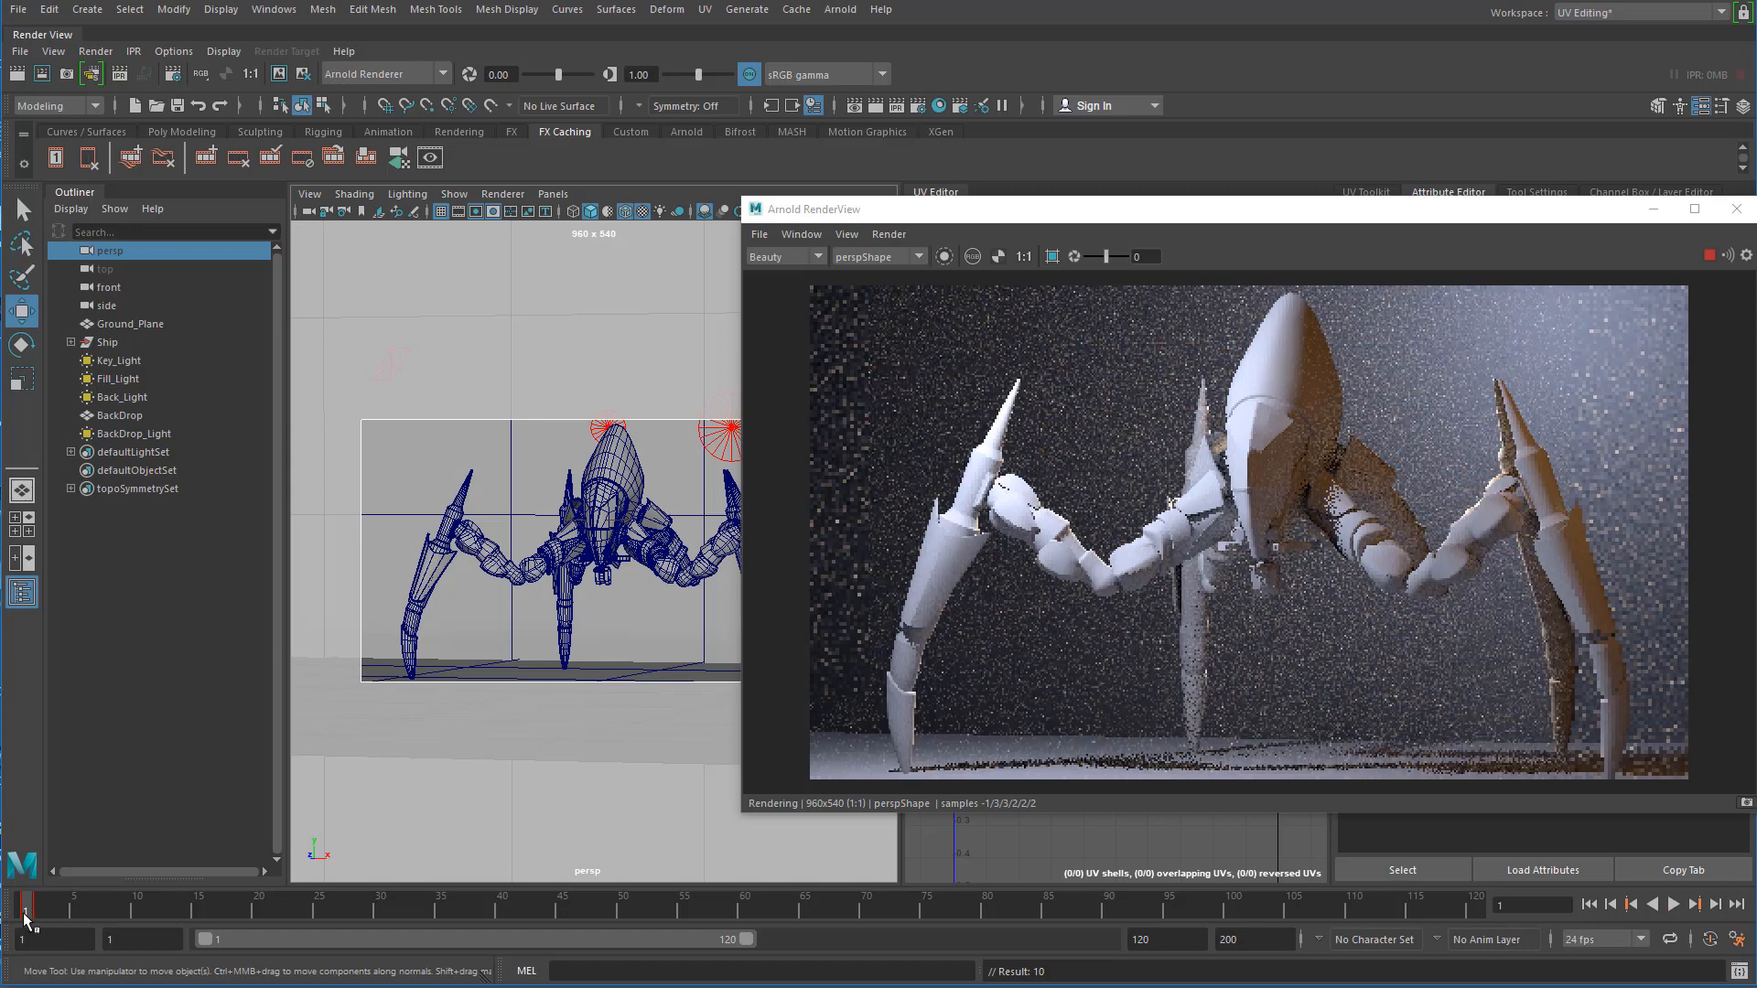
{"action": "left_click", "coordinate": [36, 910]}
{"action": "left_click", "coordinate": [26, 913]}
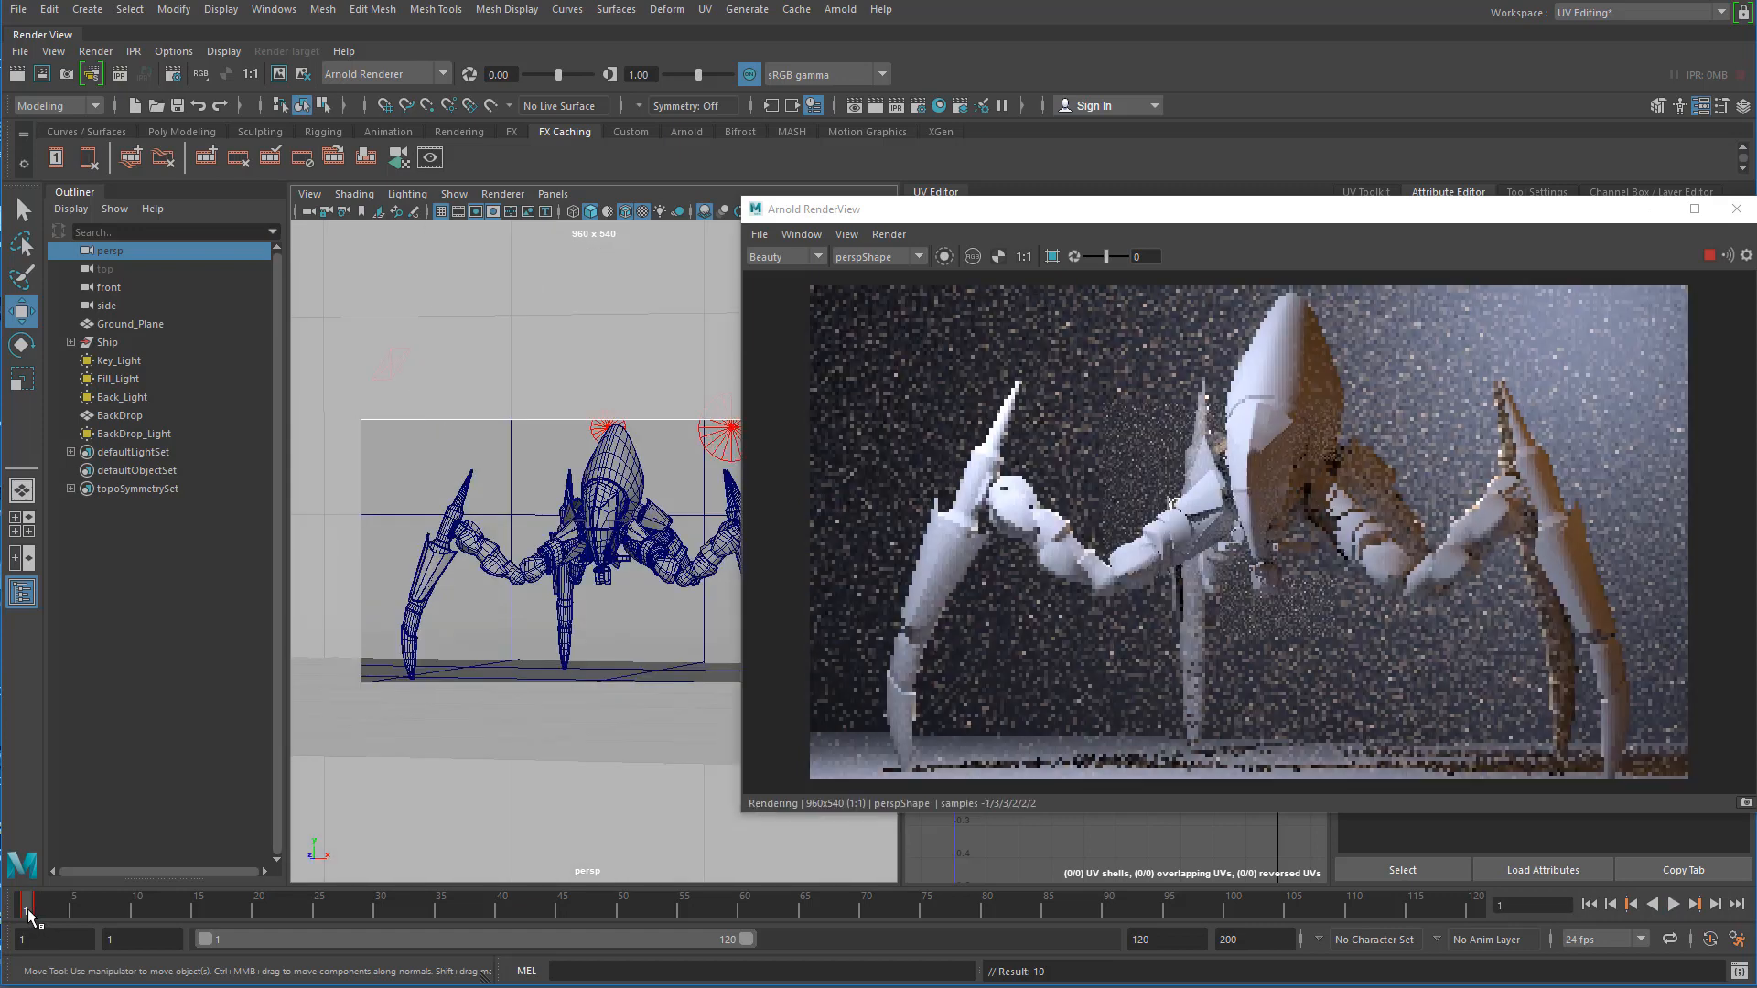
{"action": "left_click", "coordinate": [39, 912]}
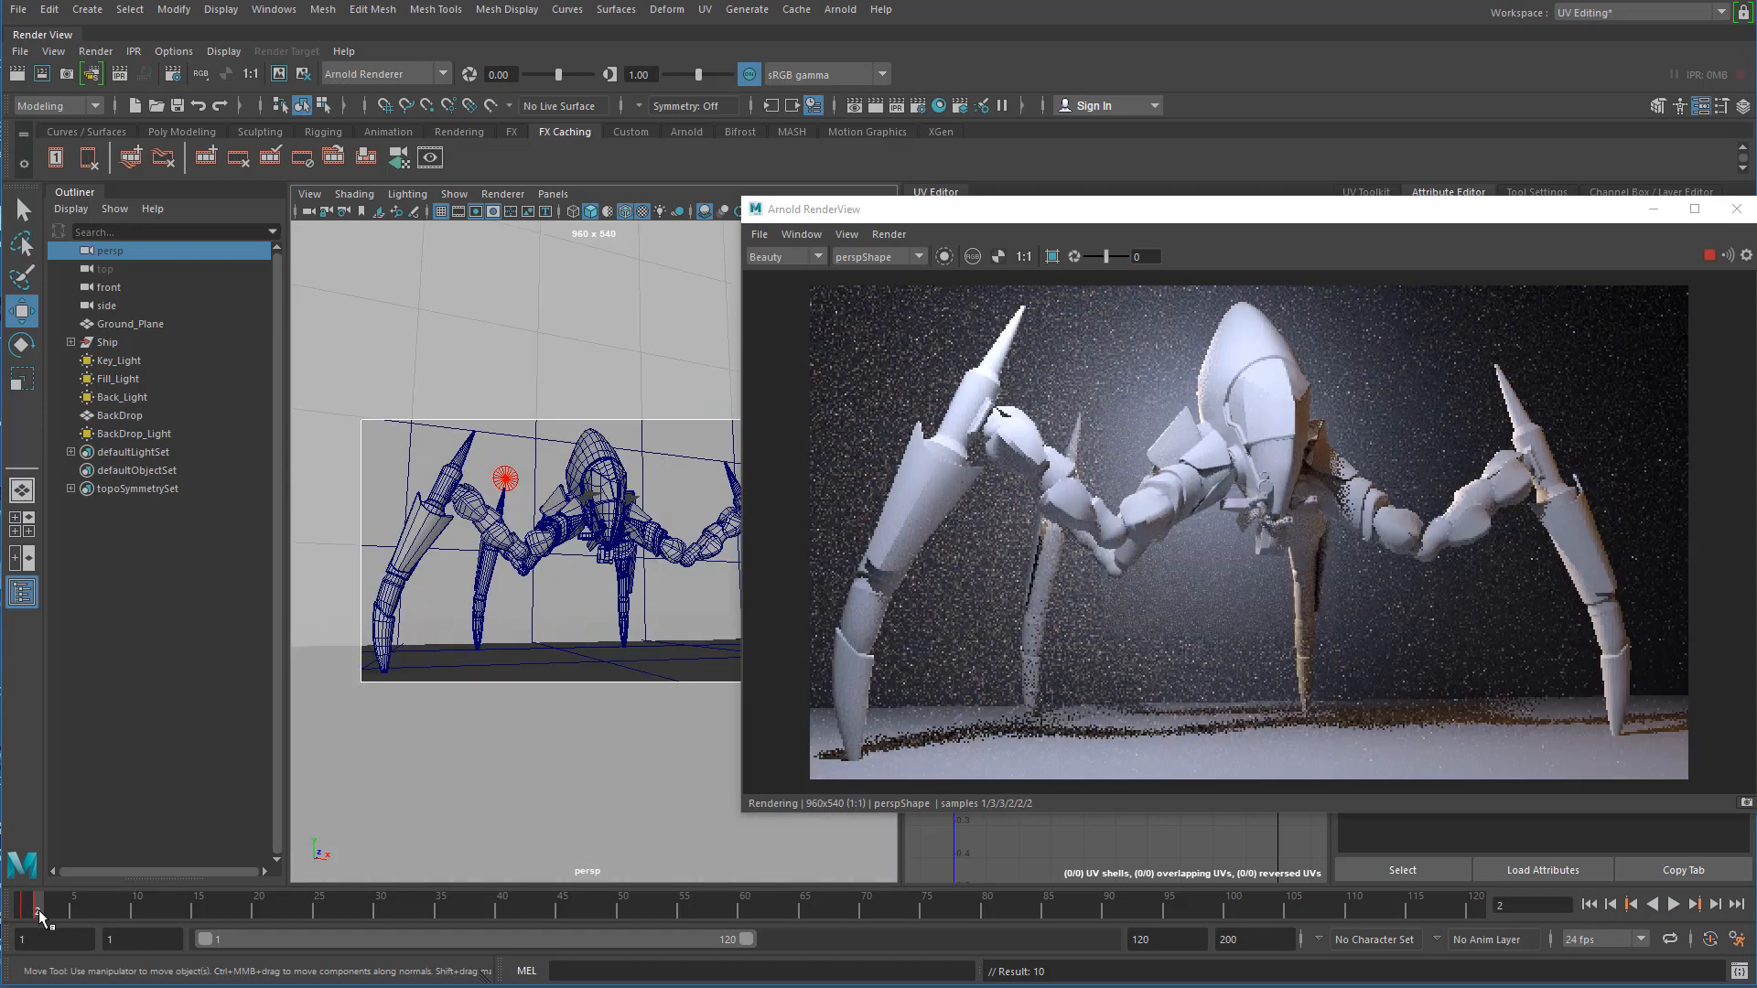
{"action": "left_click", "coordinate": [28, 910]}
{"action": "left_click", "coordinate": [40, 910]}
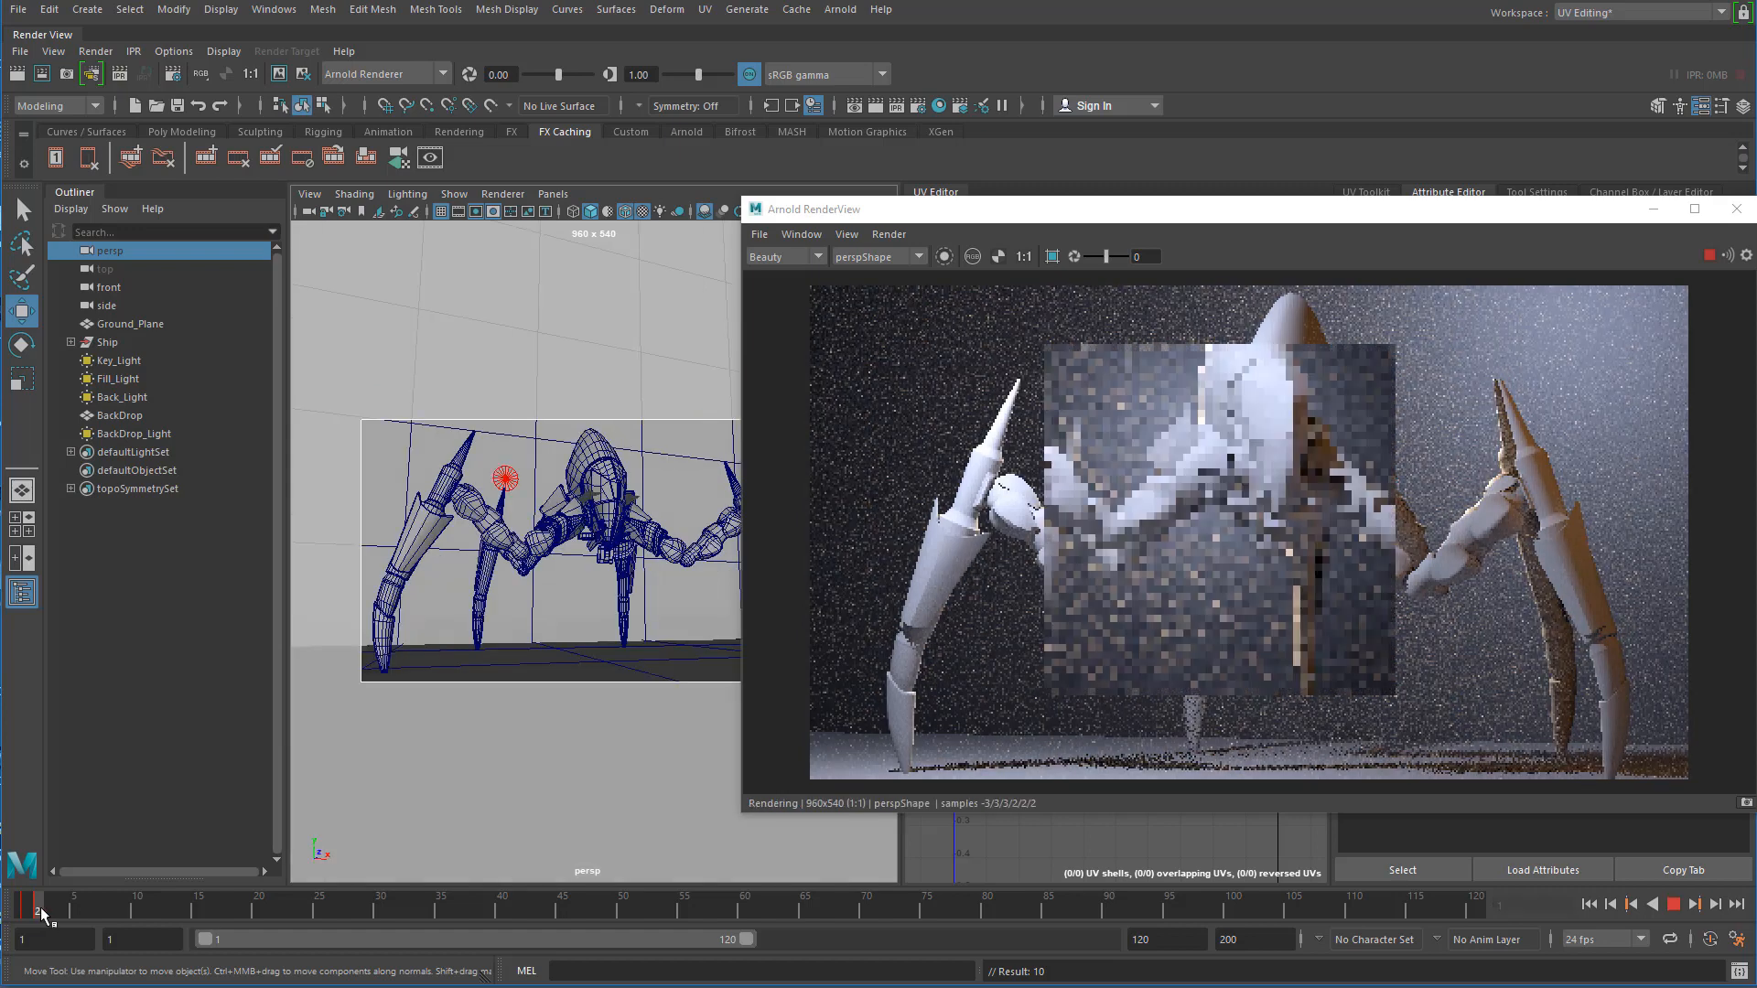
{"action": "left_click", "coordinate": [27, 911]}
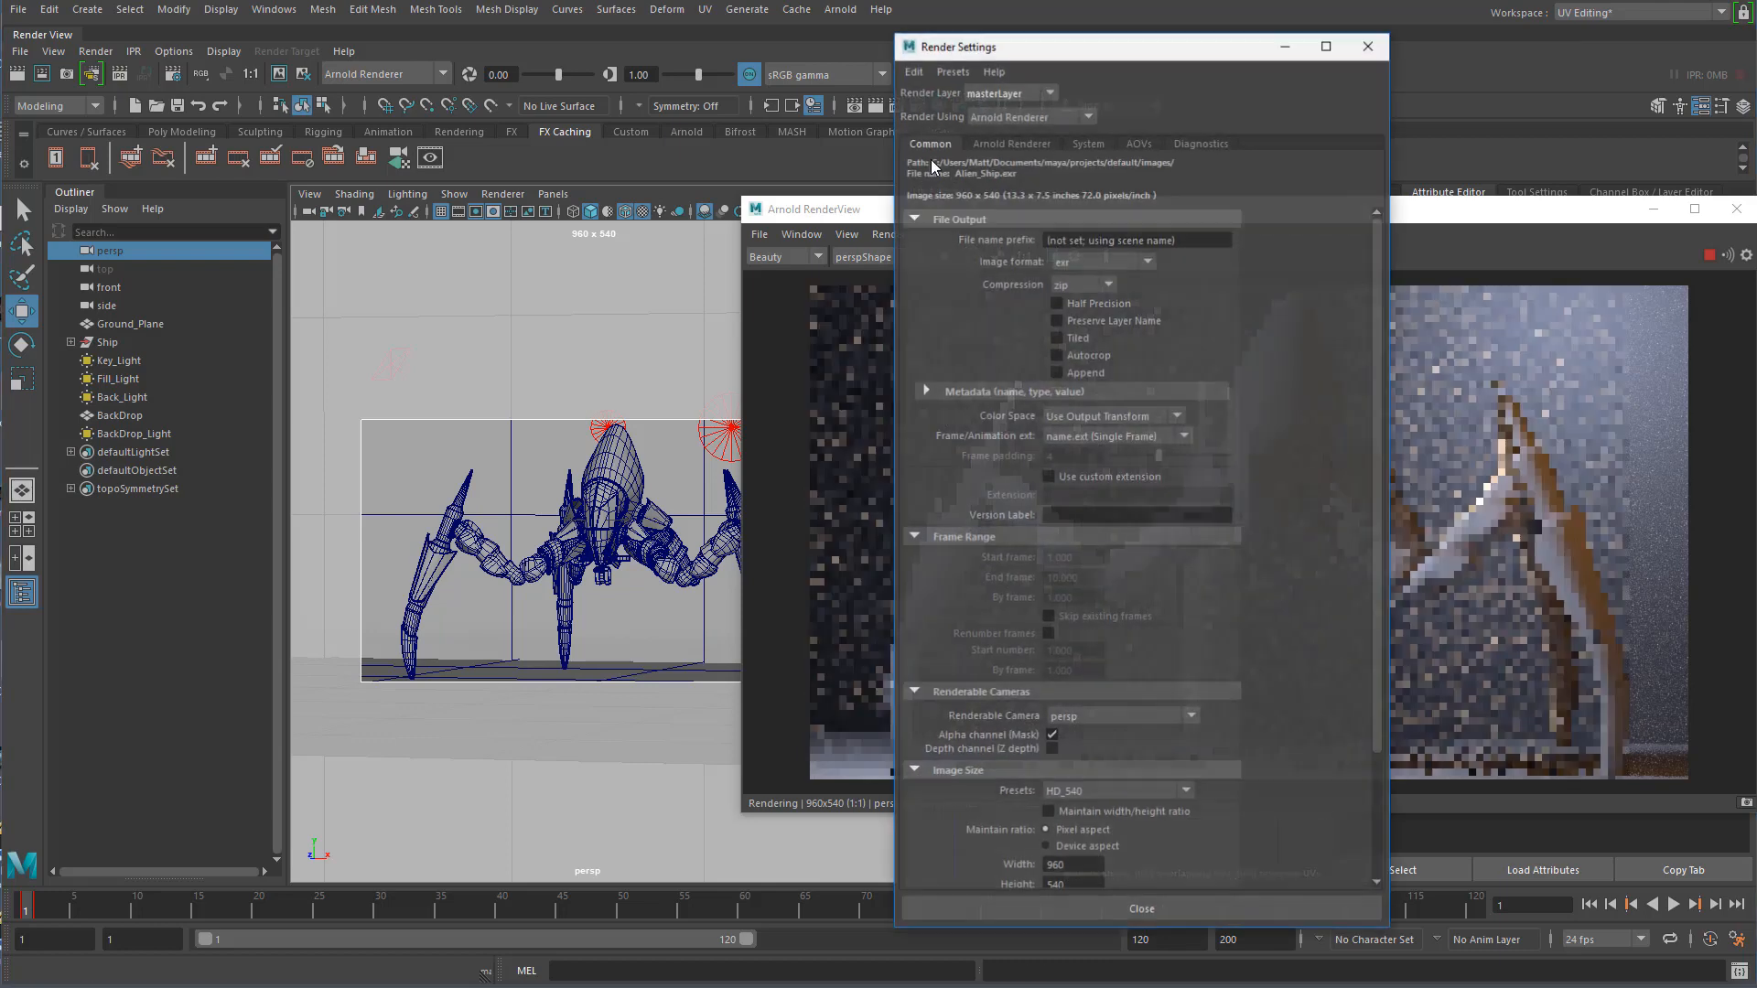
- Review the Arnold sampling and system options in the Render Settings, then close them
{"action": "left_click_drag", "start_coordinate": [1052, 38], "coordinate": [781, 36]}
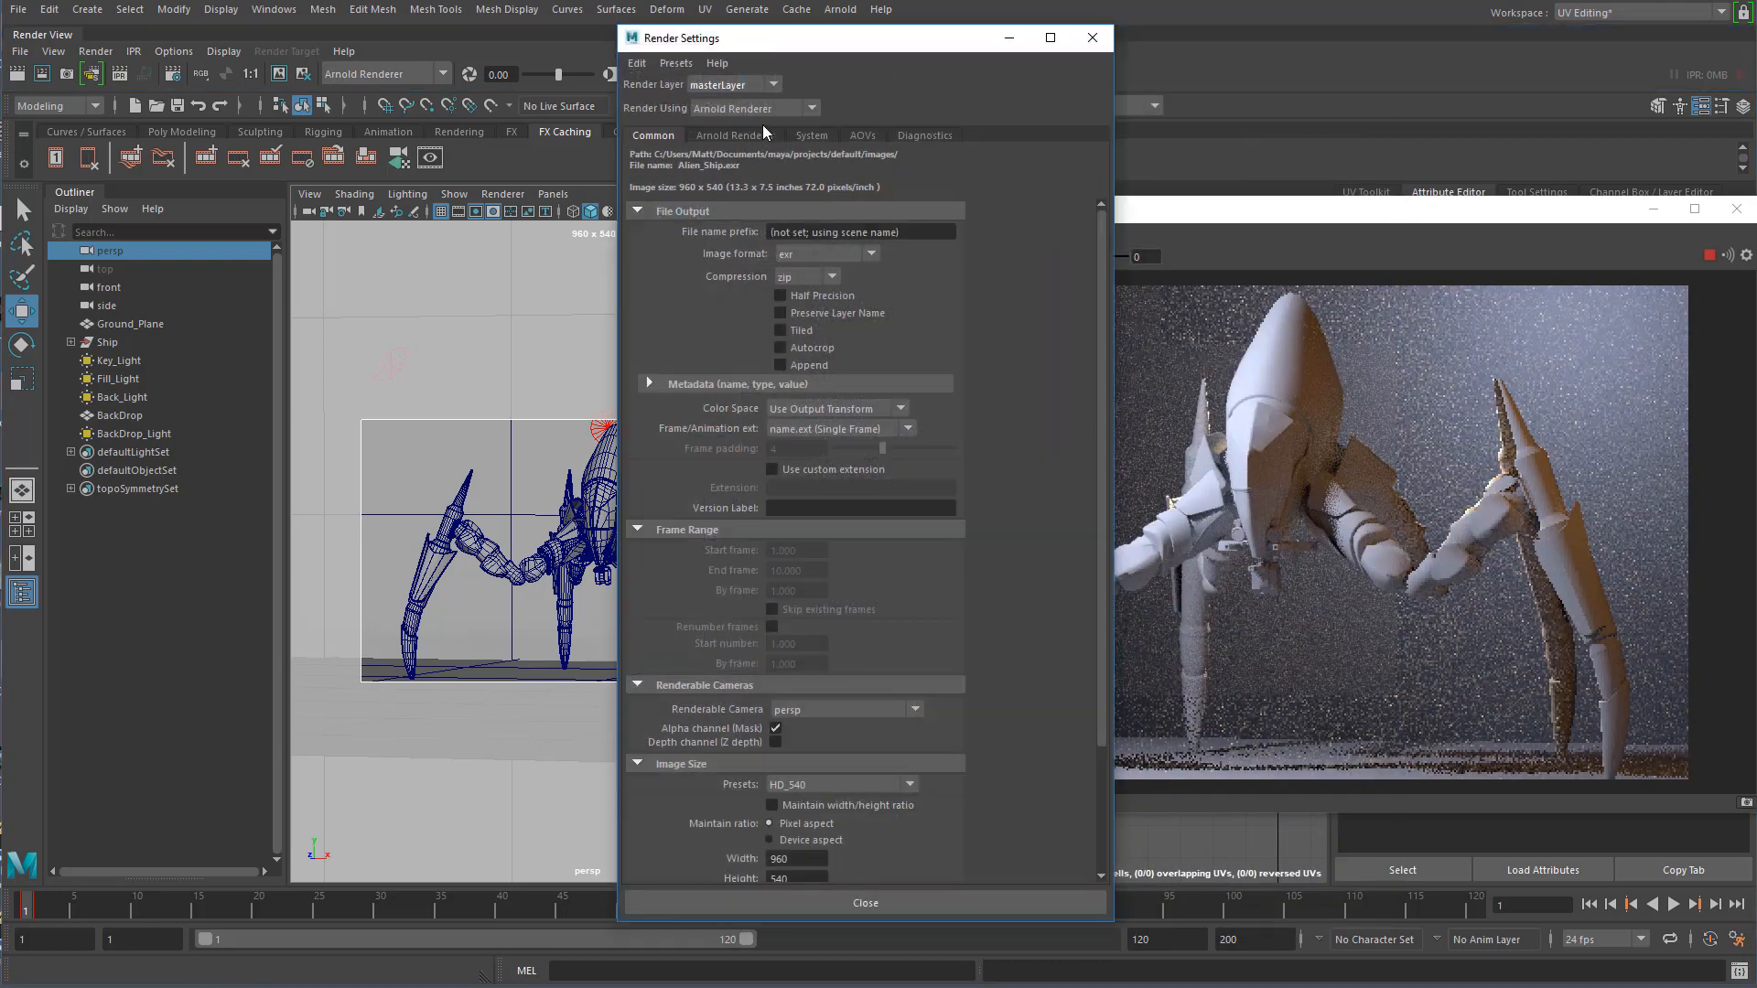
{"action": "left_click", "coordinate": [735, 135]}
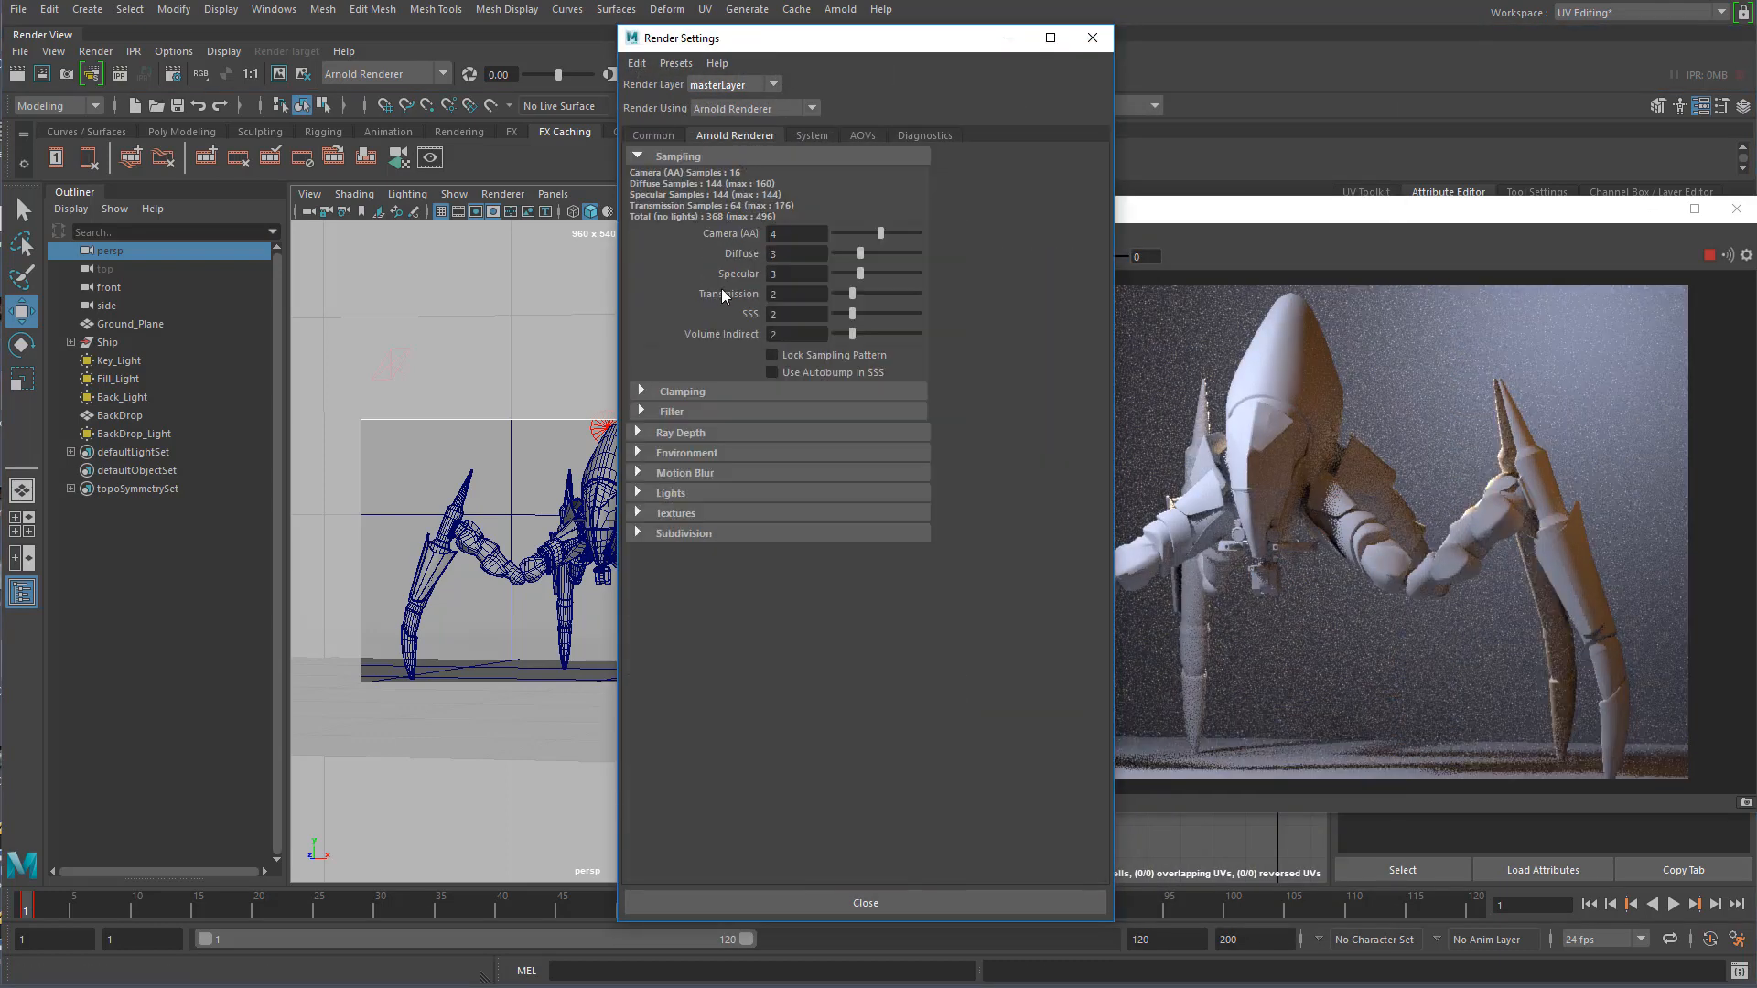
{"action": "left_click", "coordinate": [813, 137]}
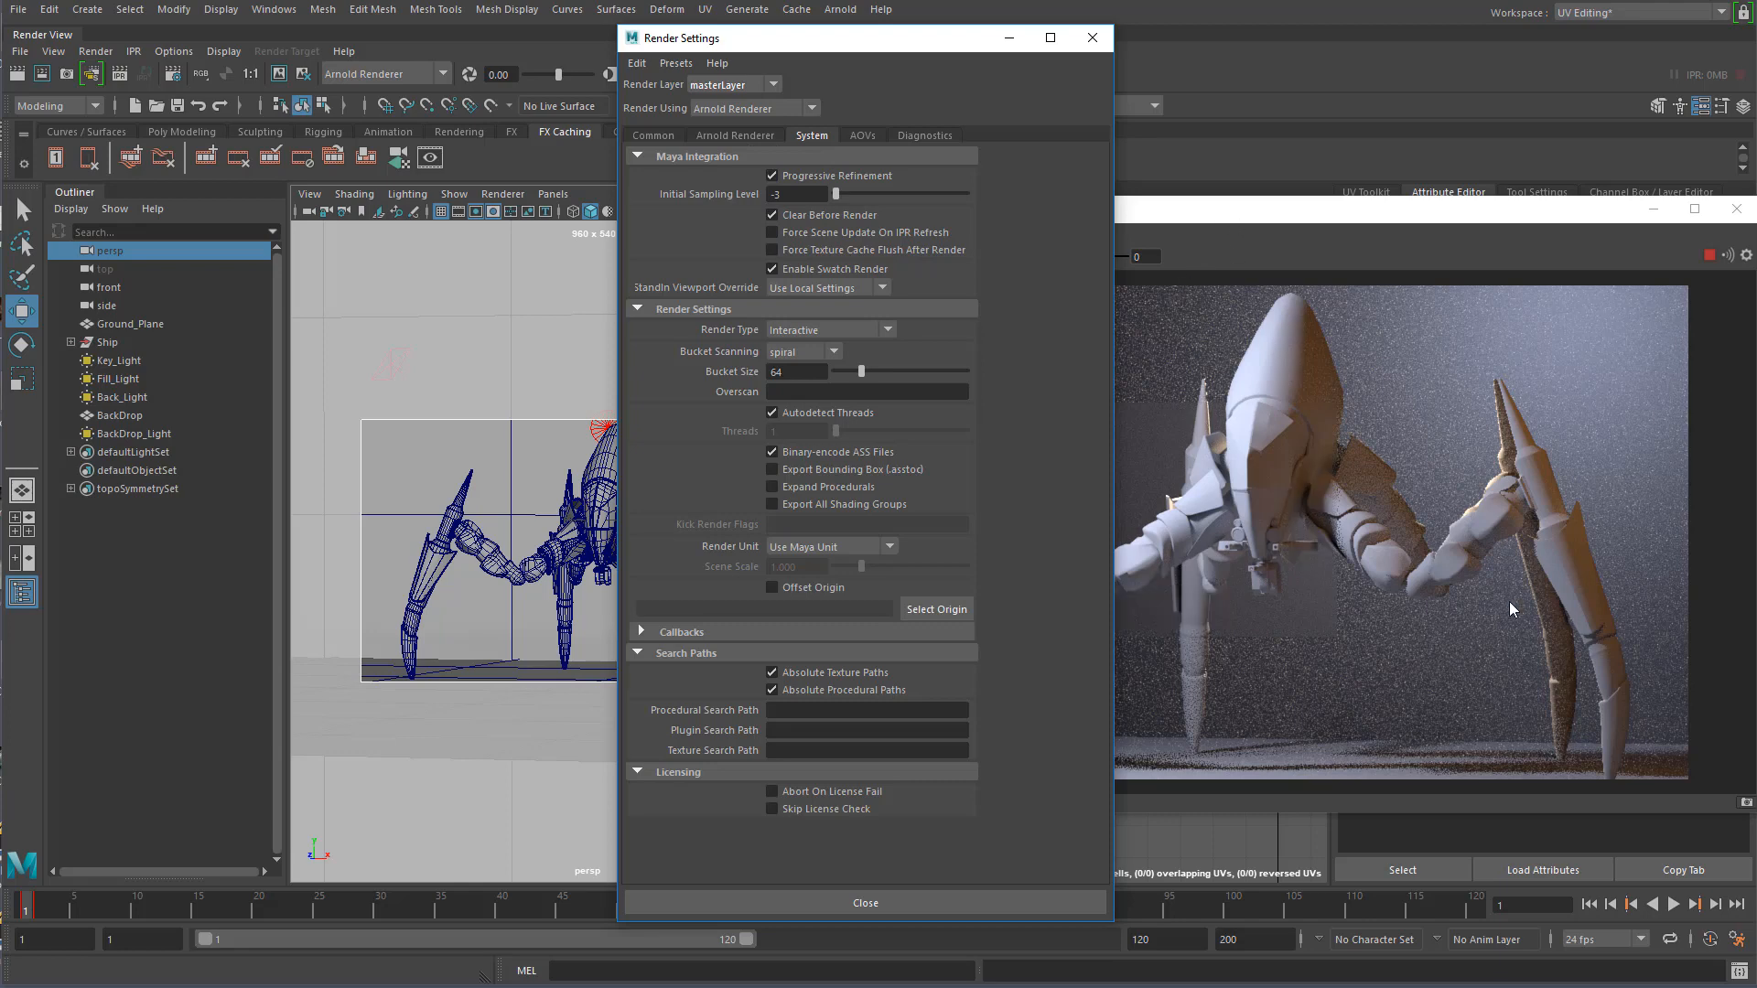
{"action": "left_click", "coordinate": [735, 136]}
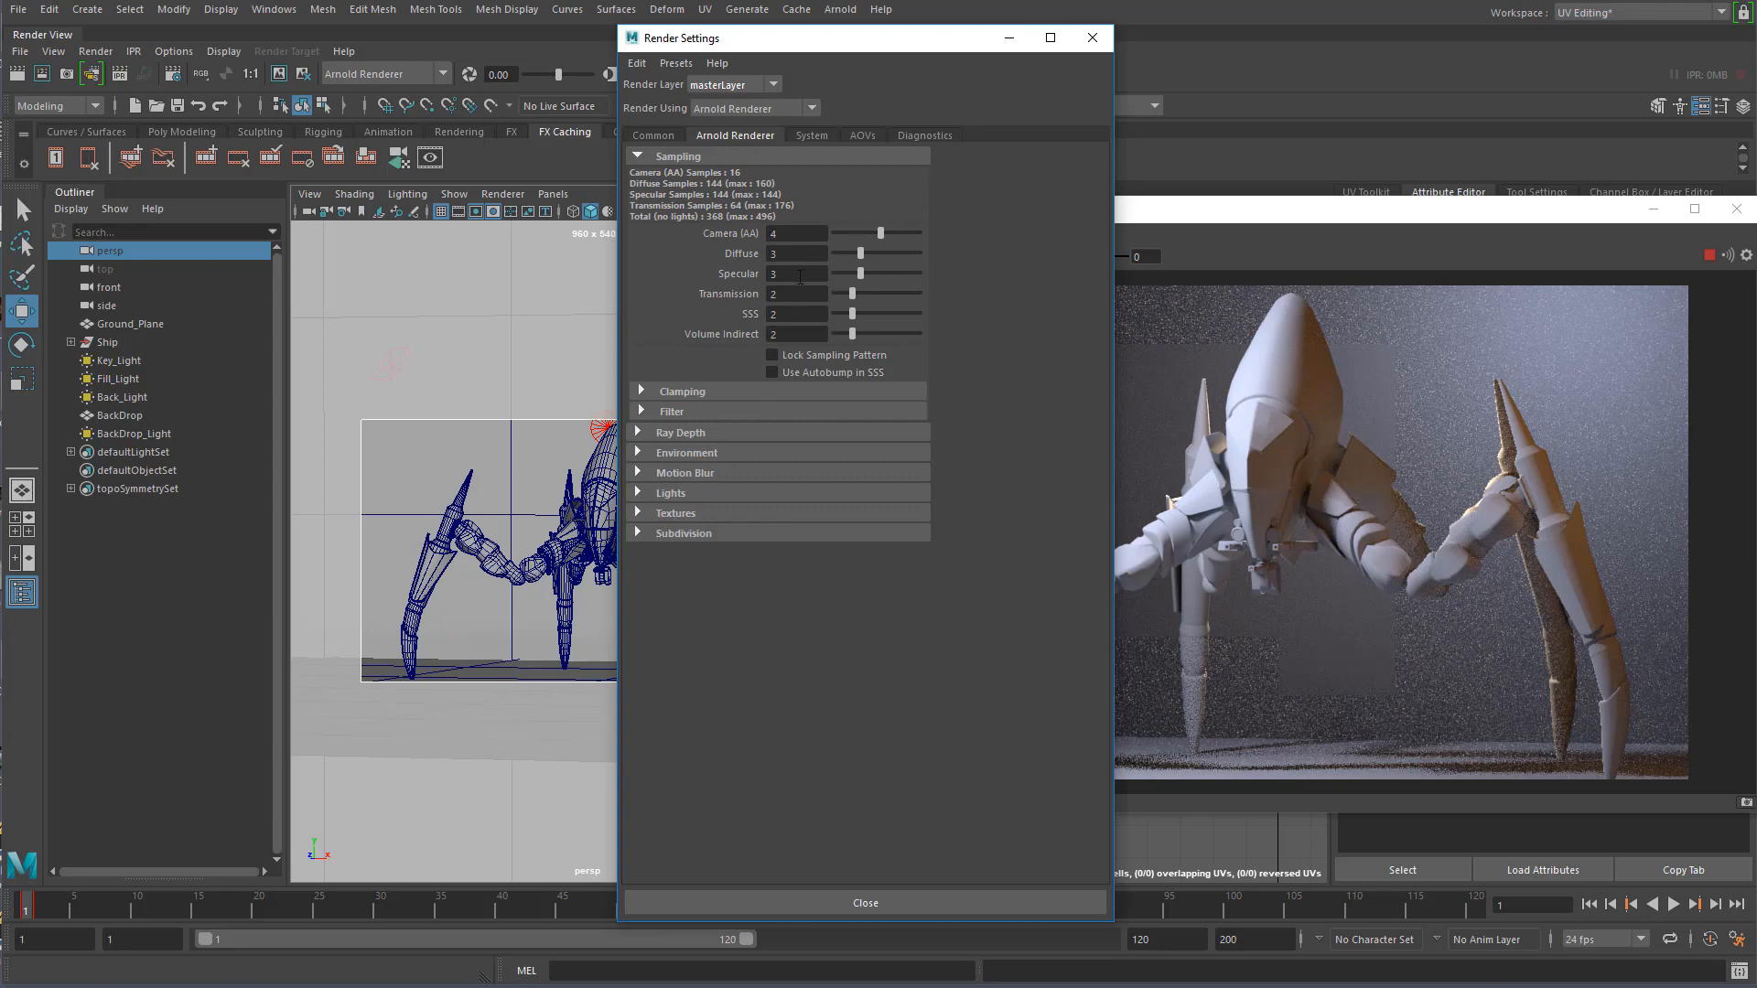
{"action": "left_click", "coordinate": [811, 136]}
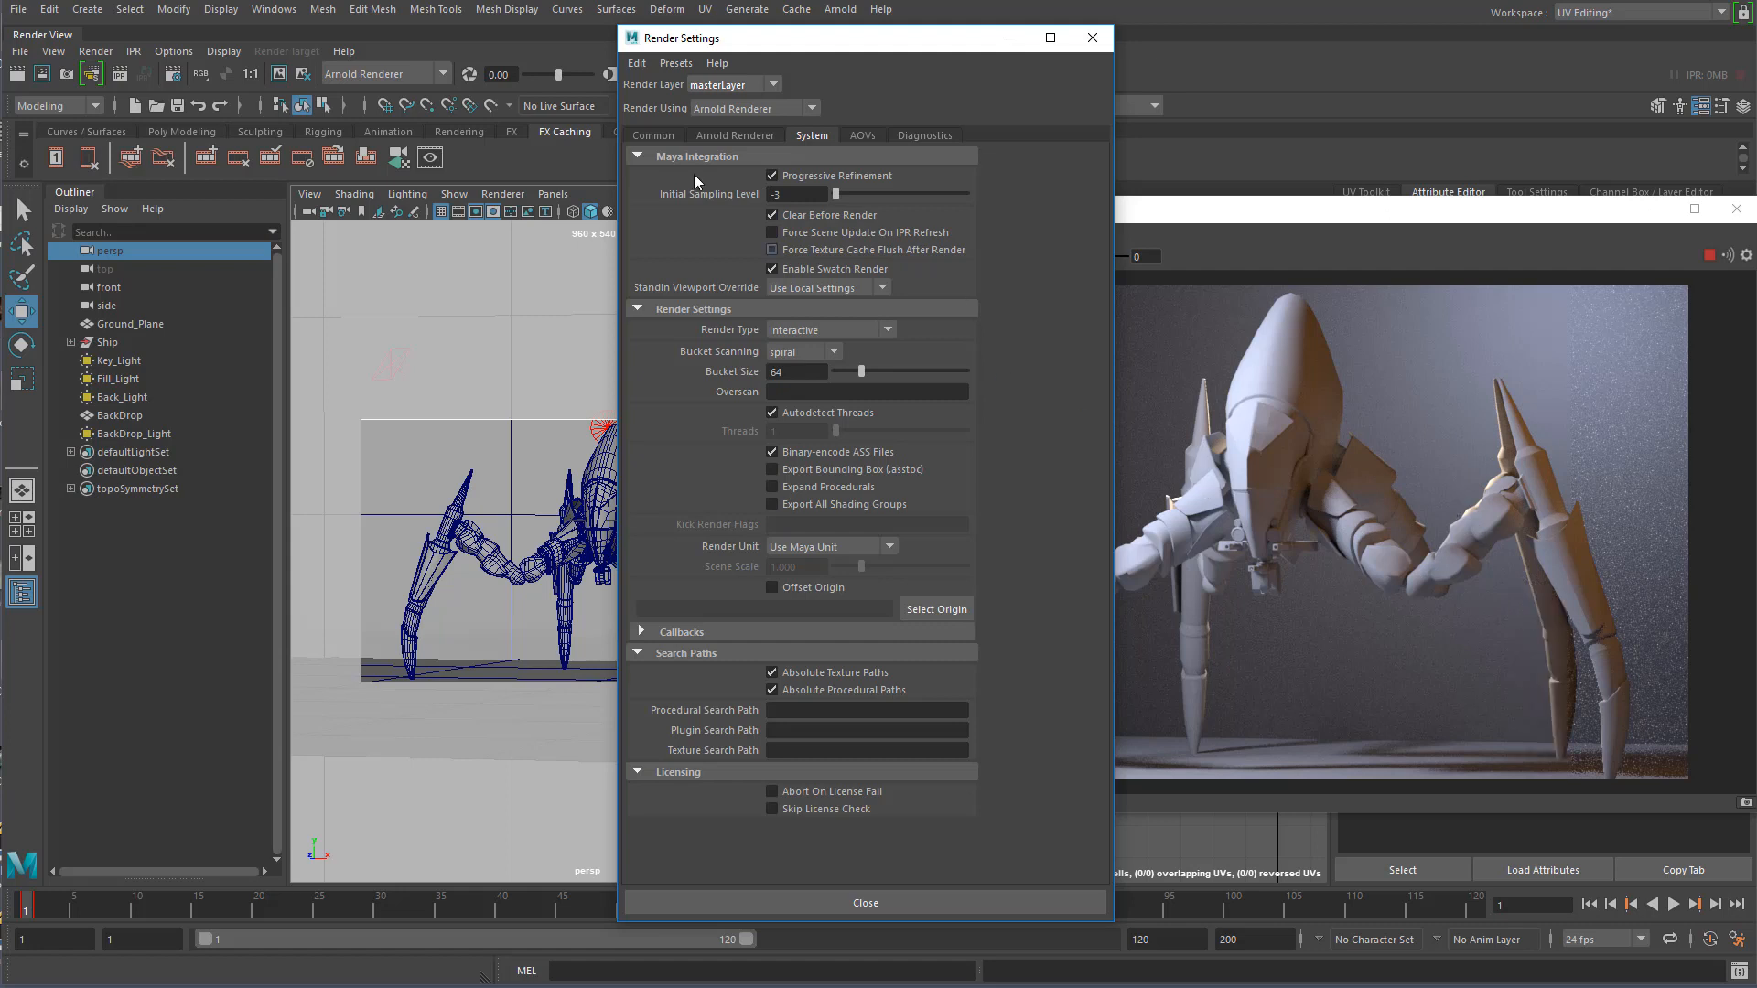
{"action": "left_click", "coordinate": [734, 135]}
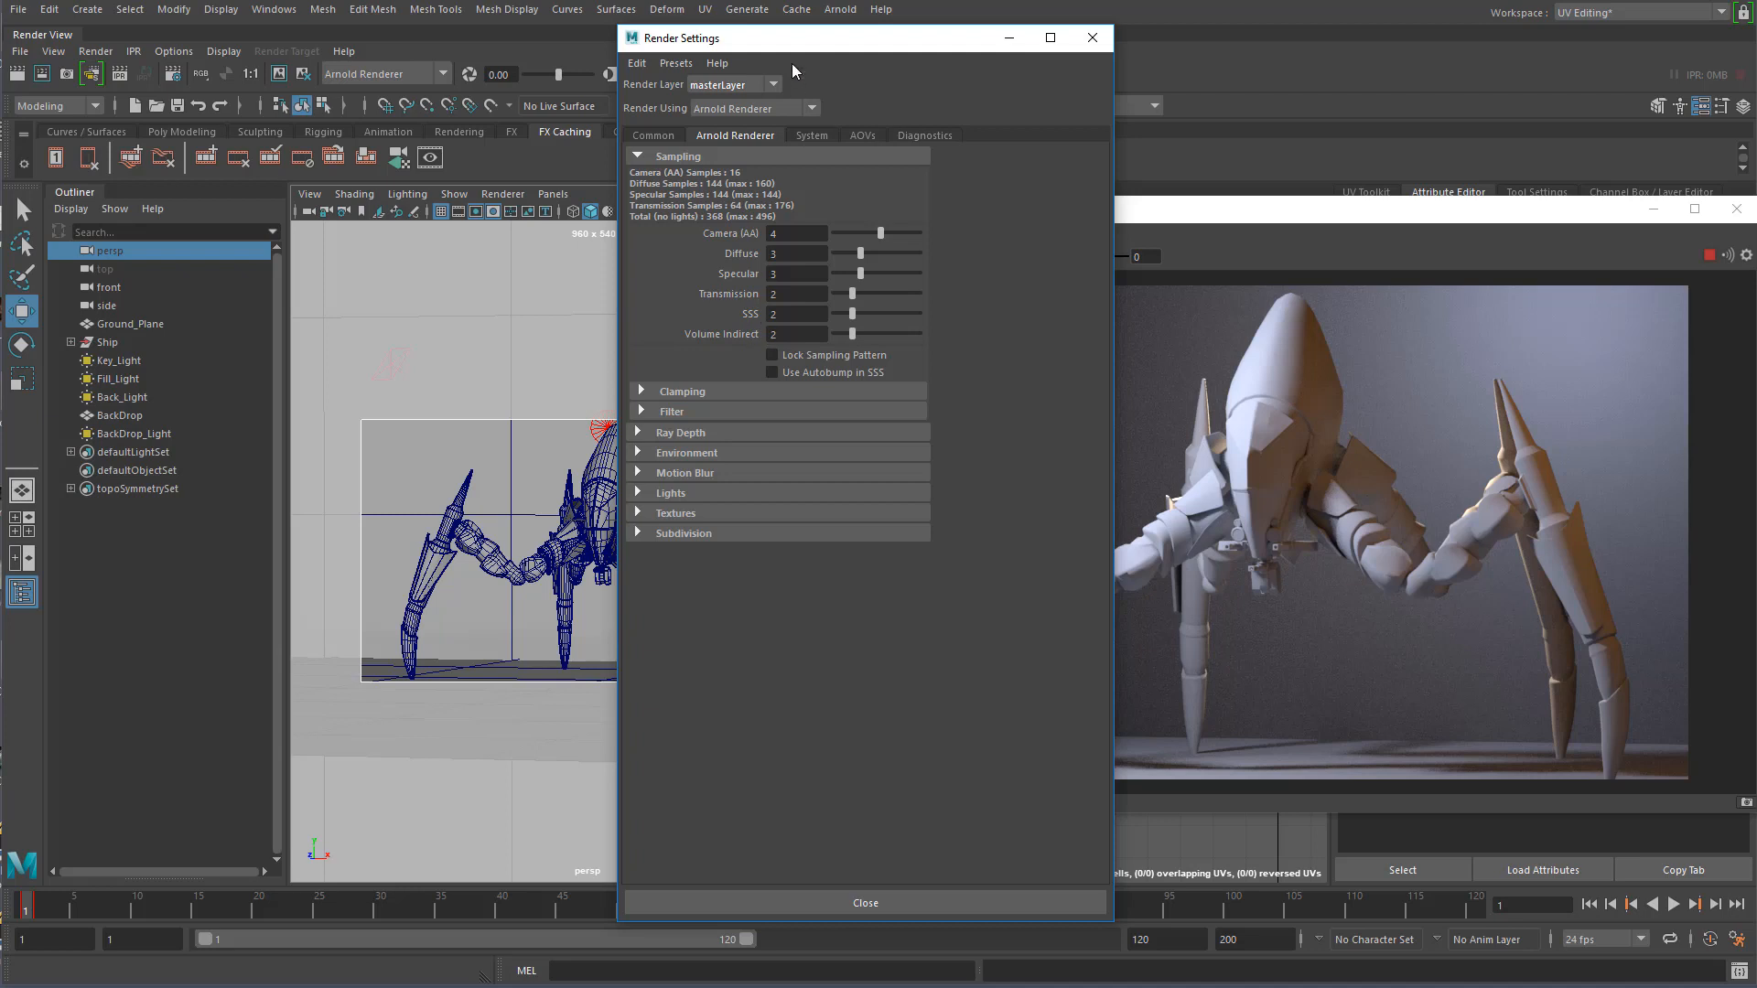
{"action": "left_click", "coordinate": [796, 137]}
{"action": "left_click", "coordinate": [742, 137]}
{"action": "left_click", "coordinate": [1095, 38]}
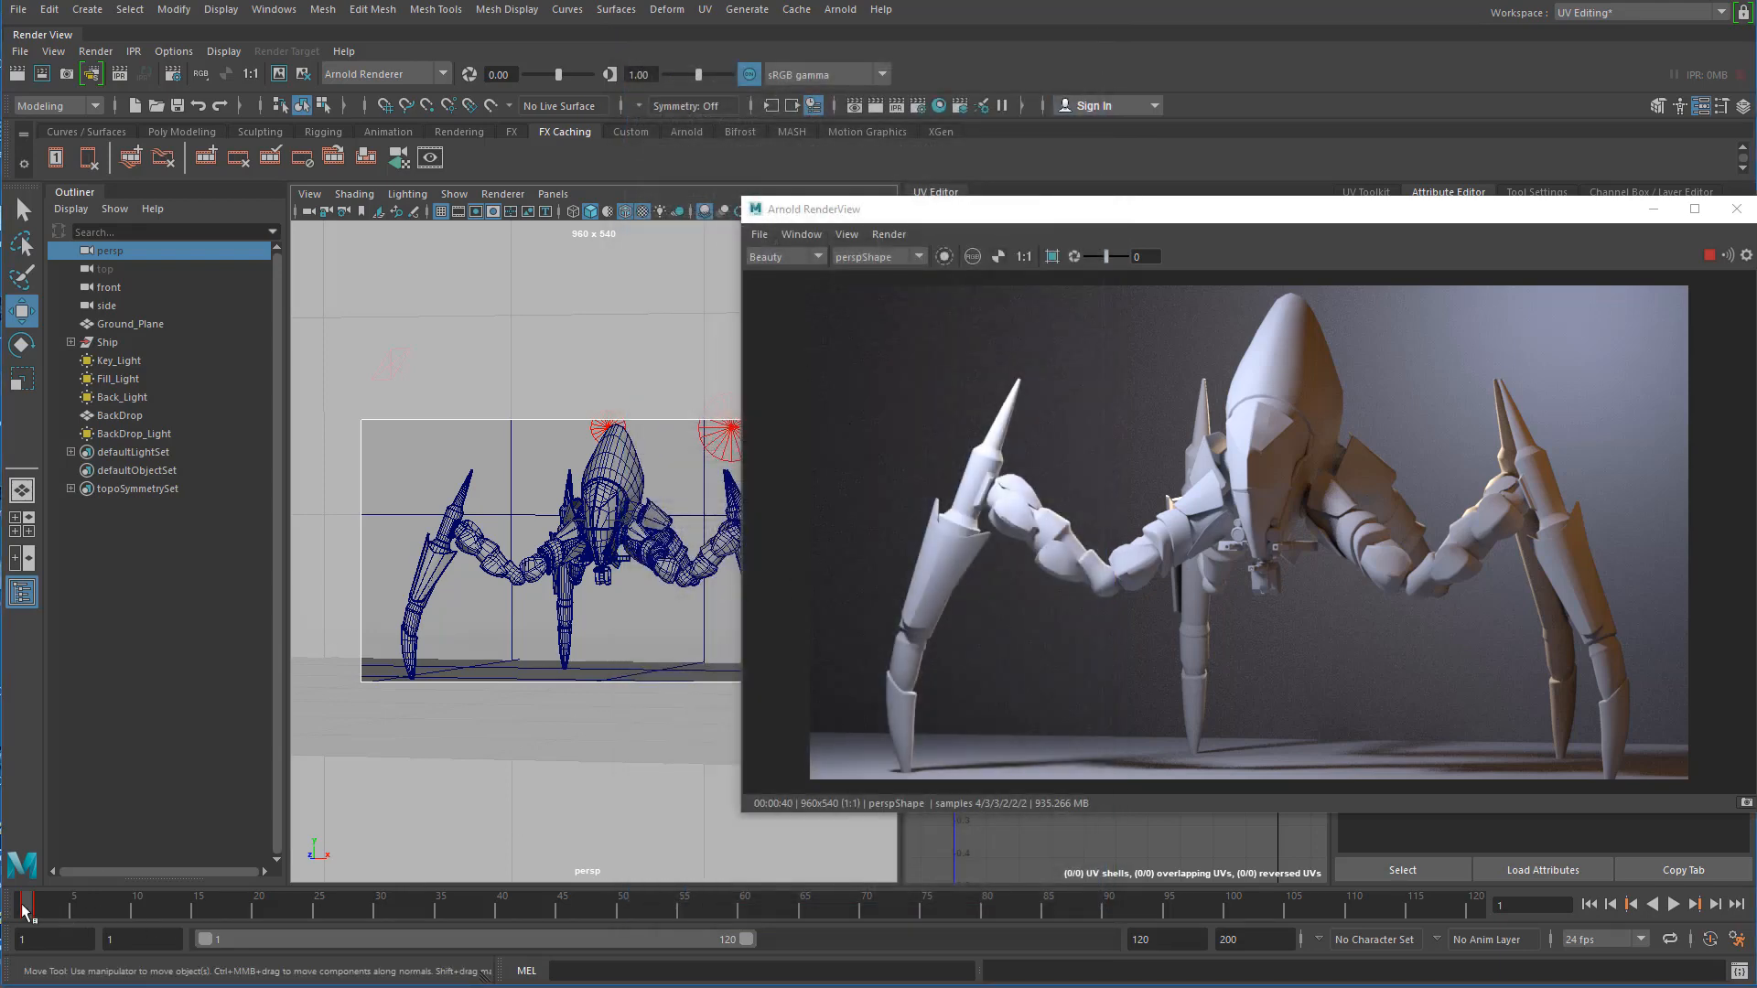
- Select Key_Light and raise its exposure slightly while watching the Arnold render beside its attributes
{"action": "left_click", "coordinate": [133, 359]}
{"action": "left_click_drag", "start_coordinate": [1287, 228], "coordinate": [740, 234]}
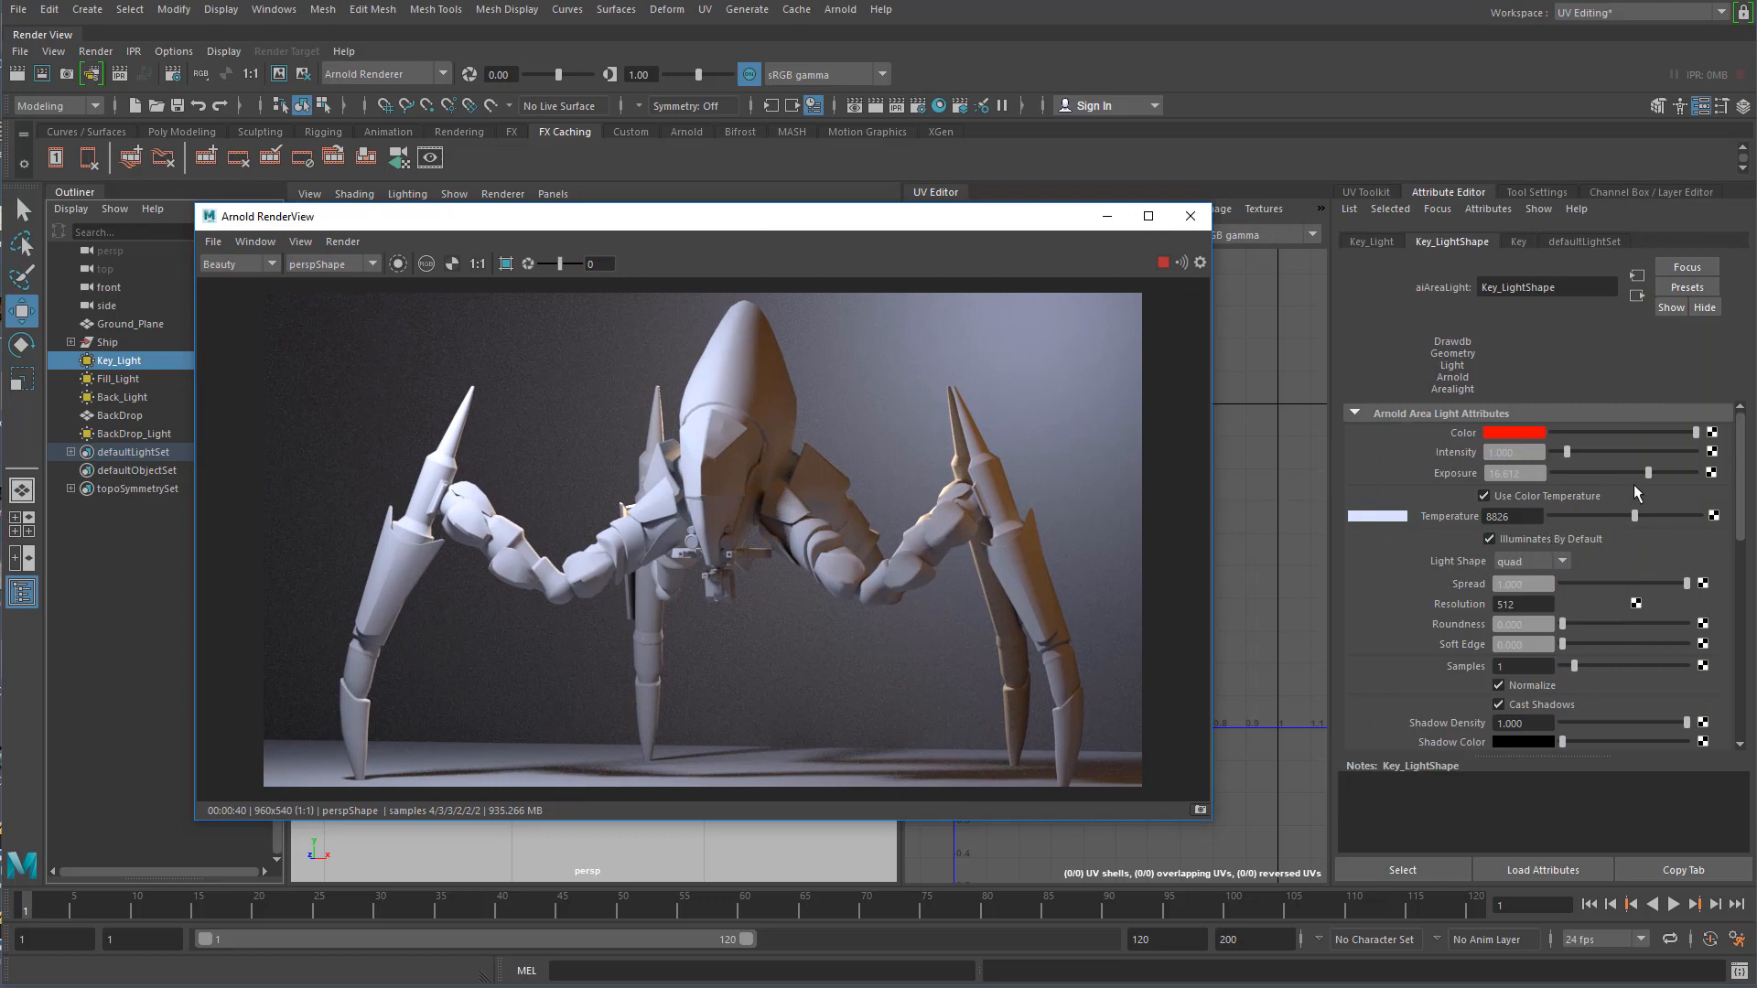
{"action": "left_click_drag", "start_coordinate": [1648, 473], "coordinate": [1649, 473]}
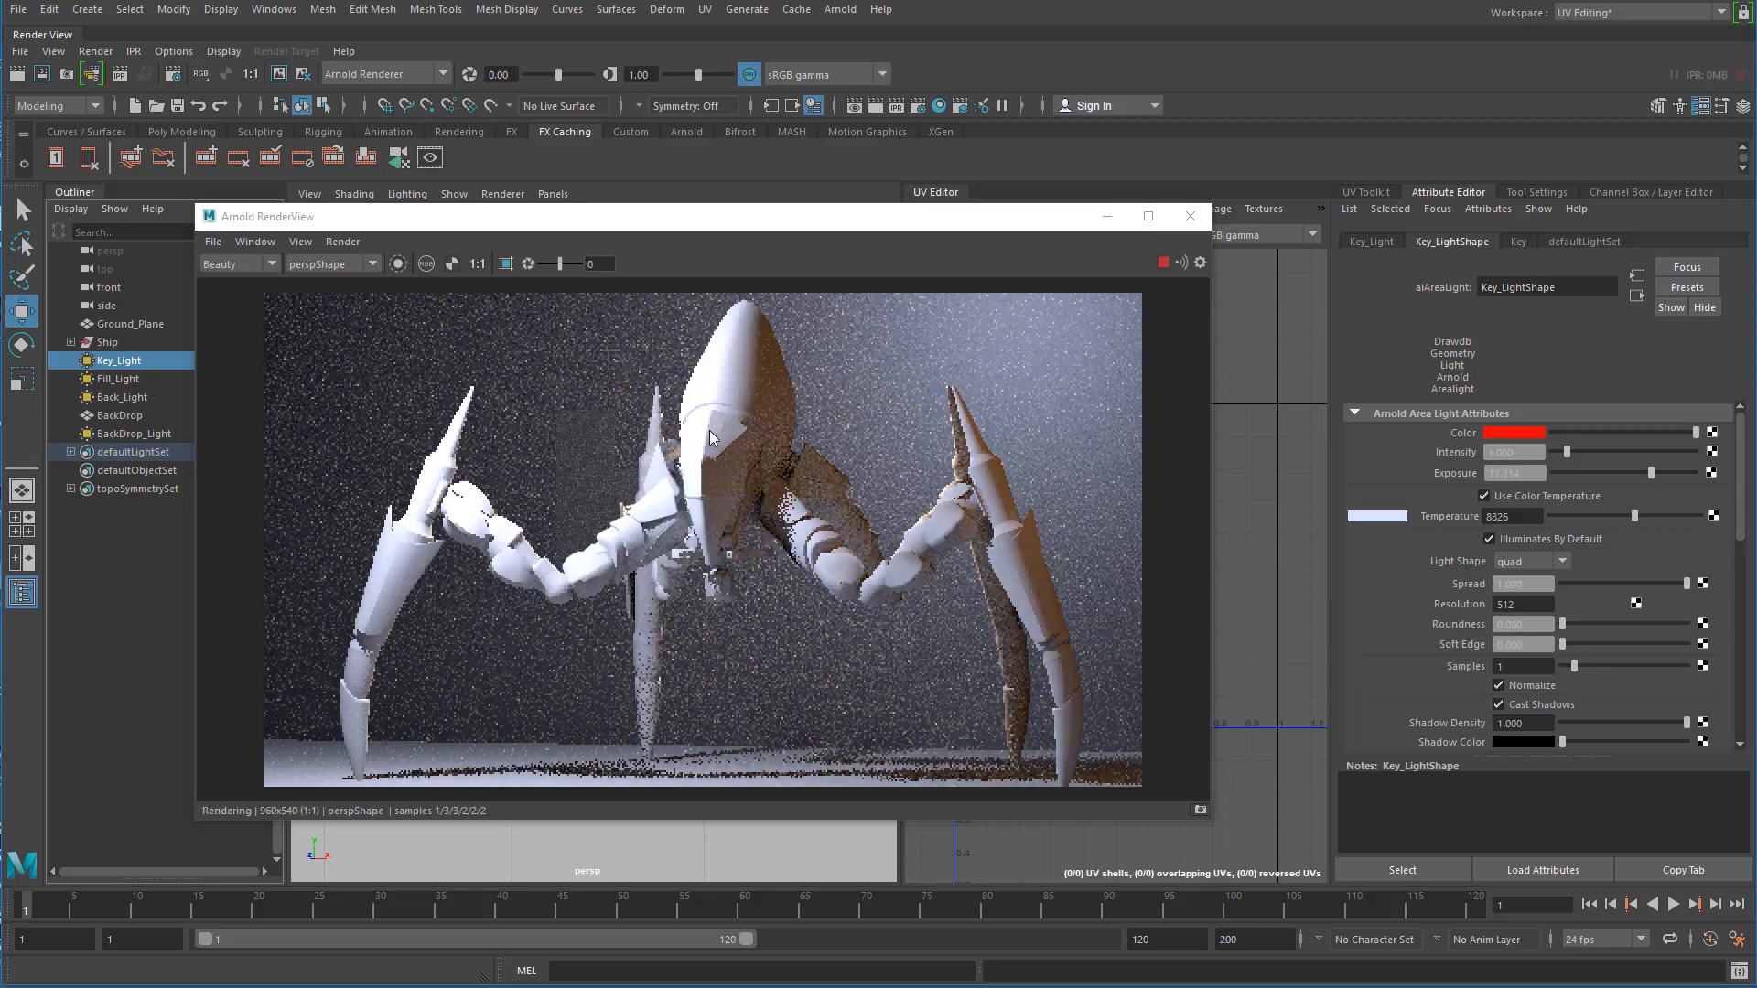
{"action": "left_click", "coordinate": [1533, 520]}
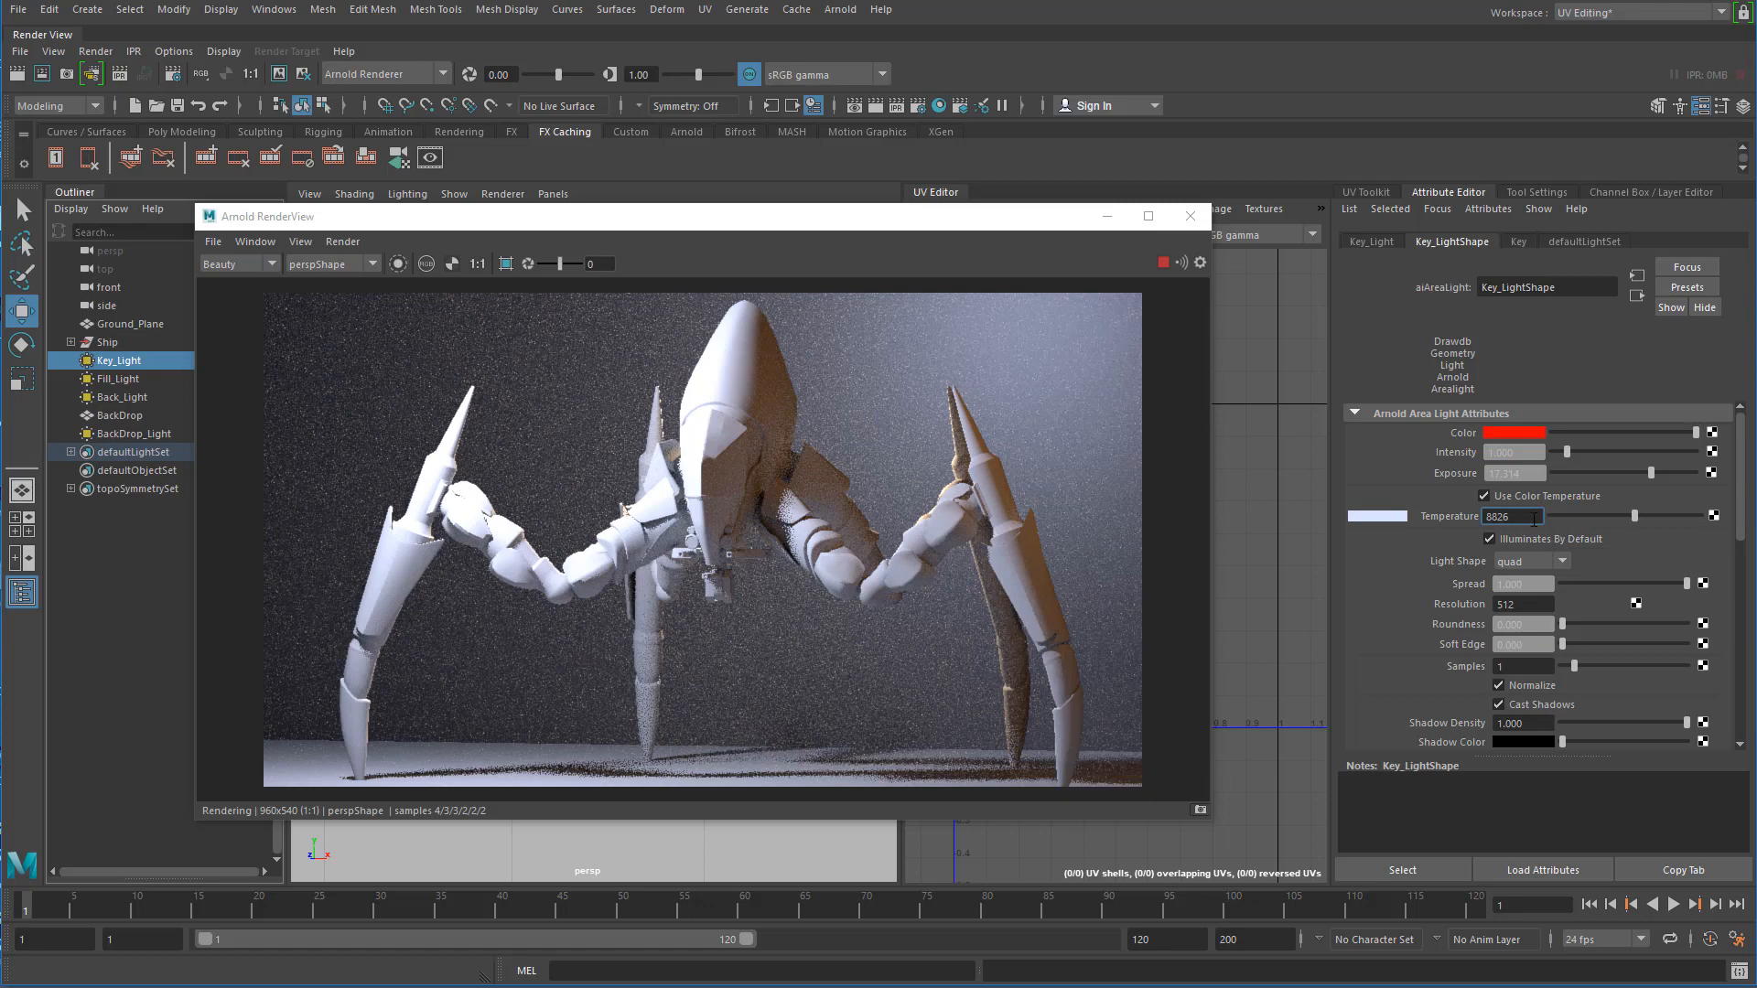
{"action": "left_click", "coordinate": [1503, 474]}
{"action": "left_click_drag", "start_coordinate": [1530, 475], "coordinate": [1500, 473], "text": "ctrl"}
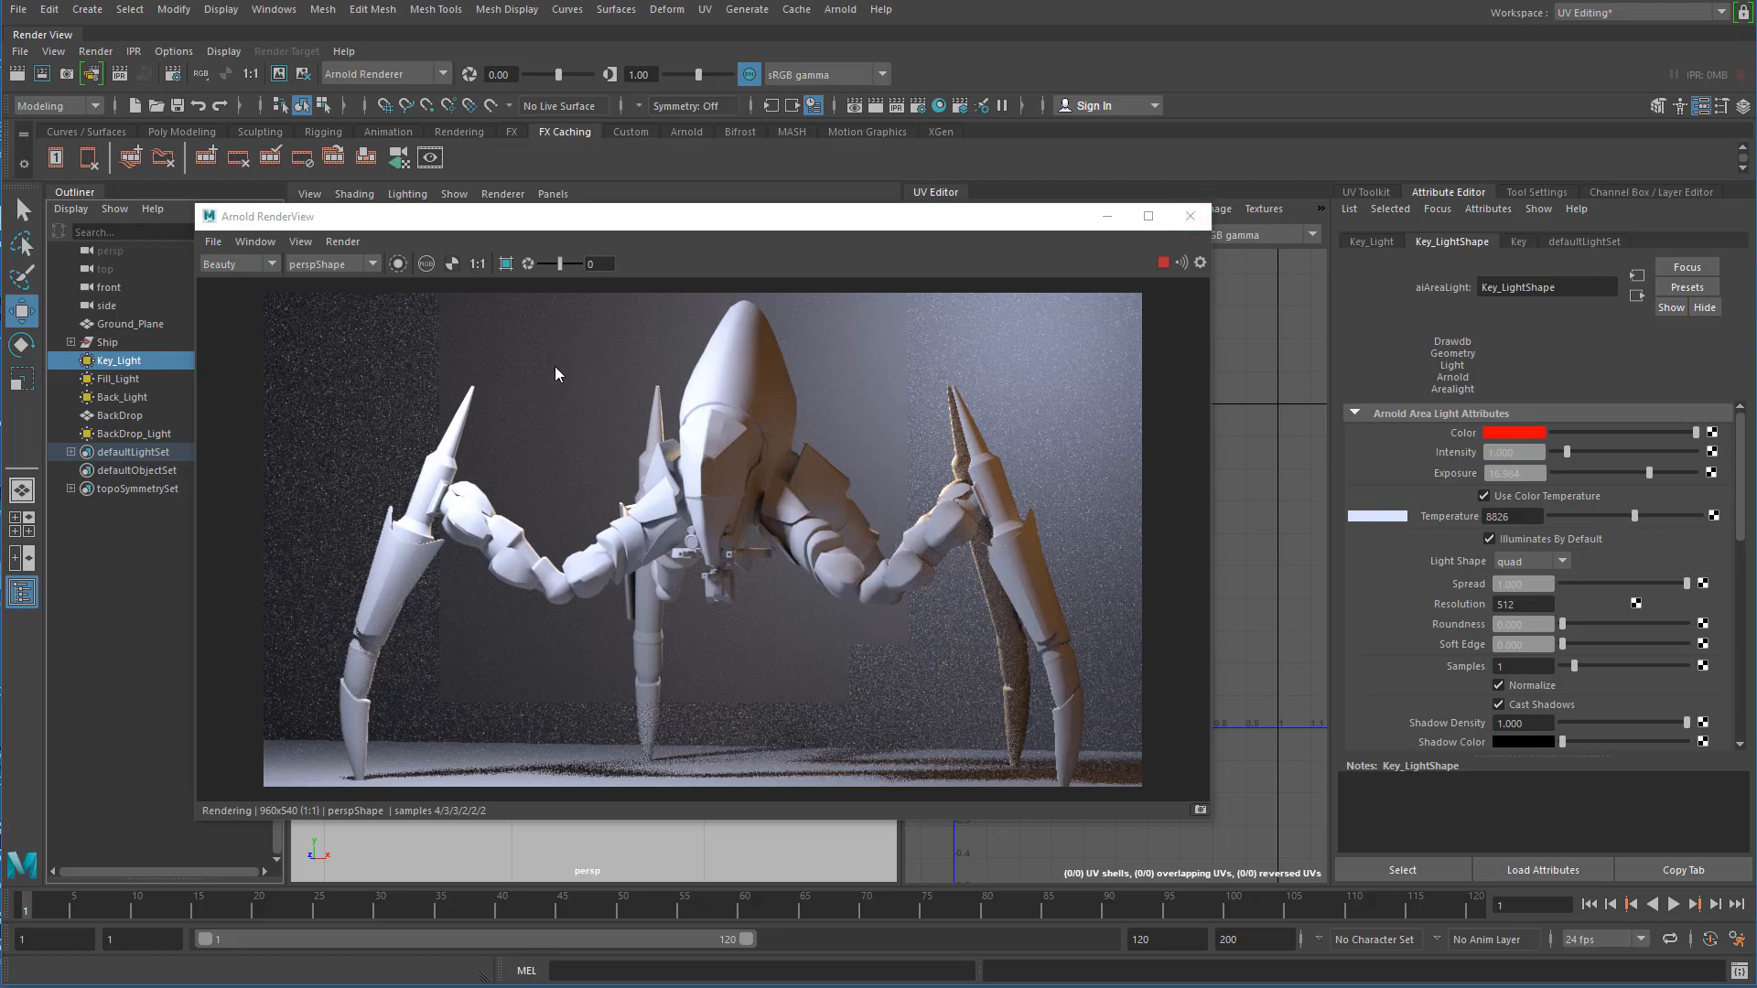
- Close the Arnold render view and save the scene, accepting the student version notice
{"action": "left_click", "coordinate": [1190, 216]}
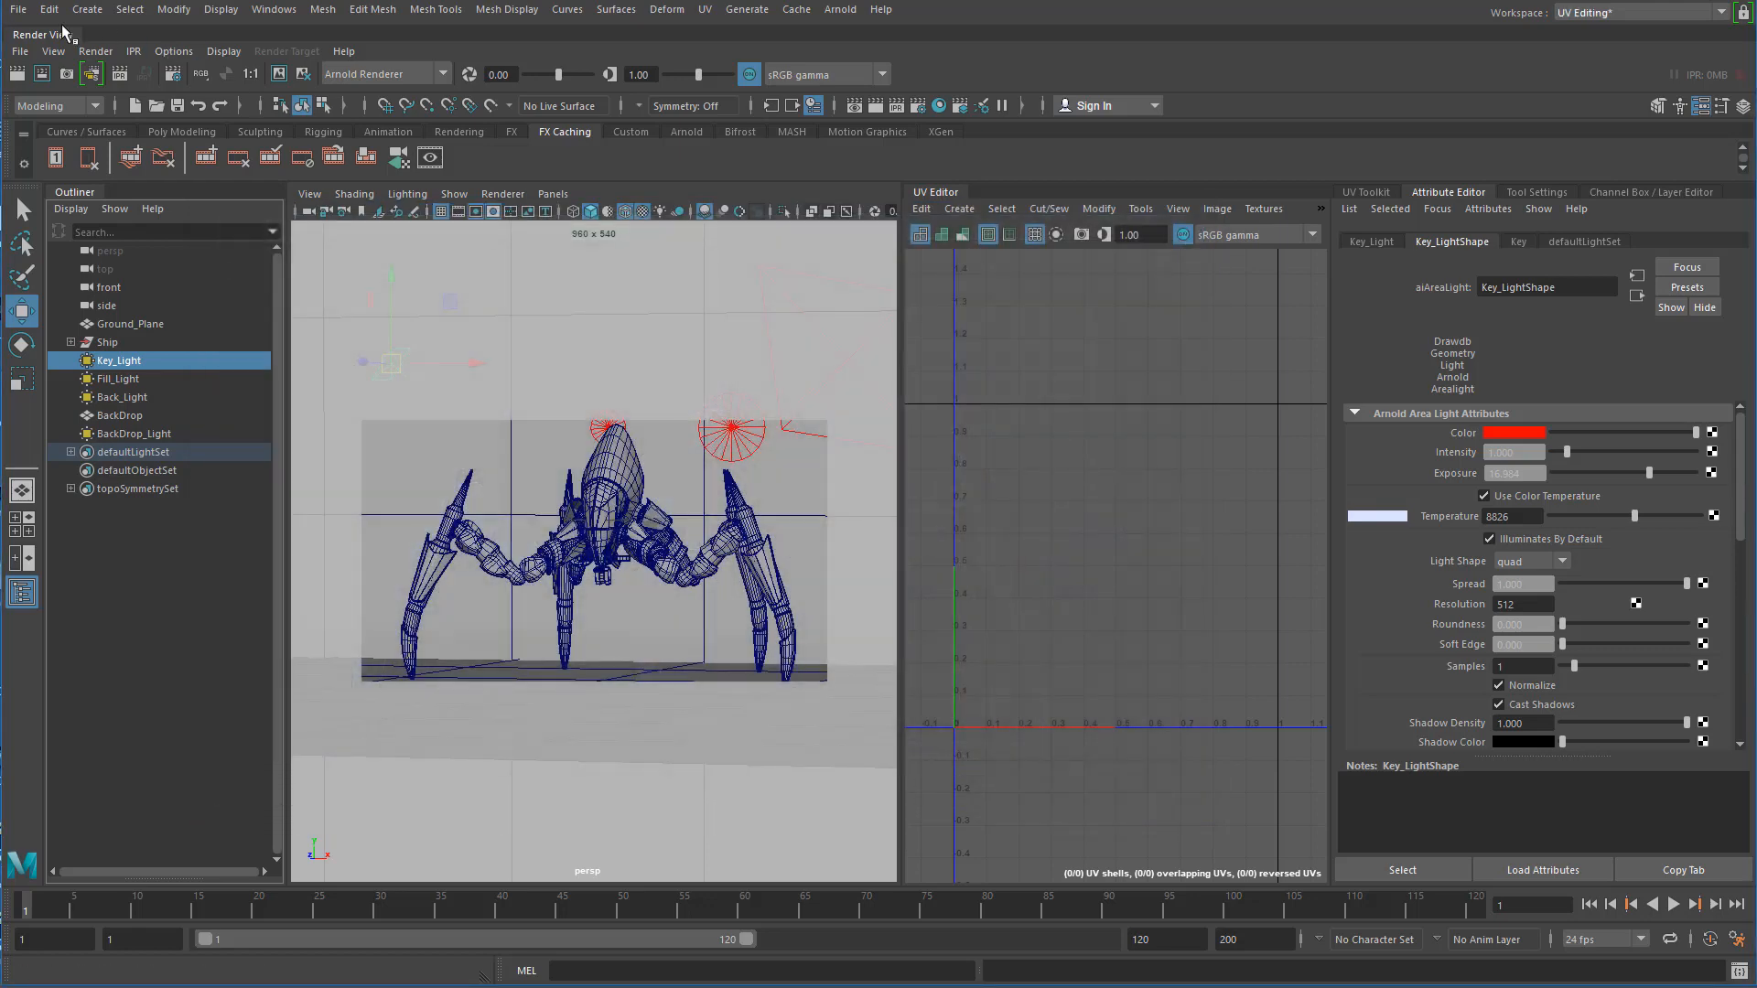
{"action": "left_click", "coordinate": [18, 9]}
{"action": "left_click", "coordinate": [54, 68]}
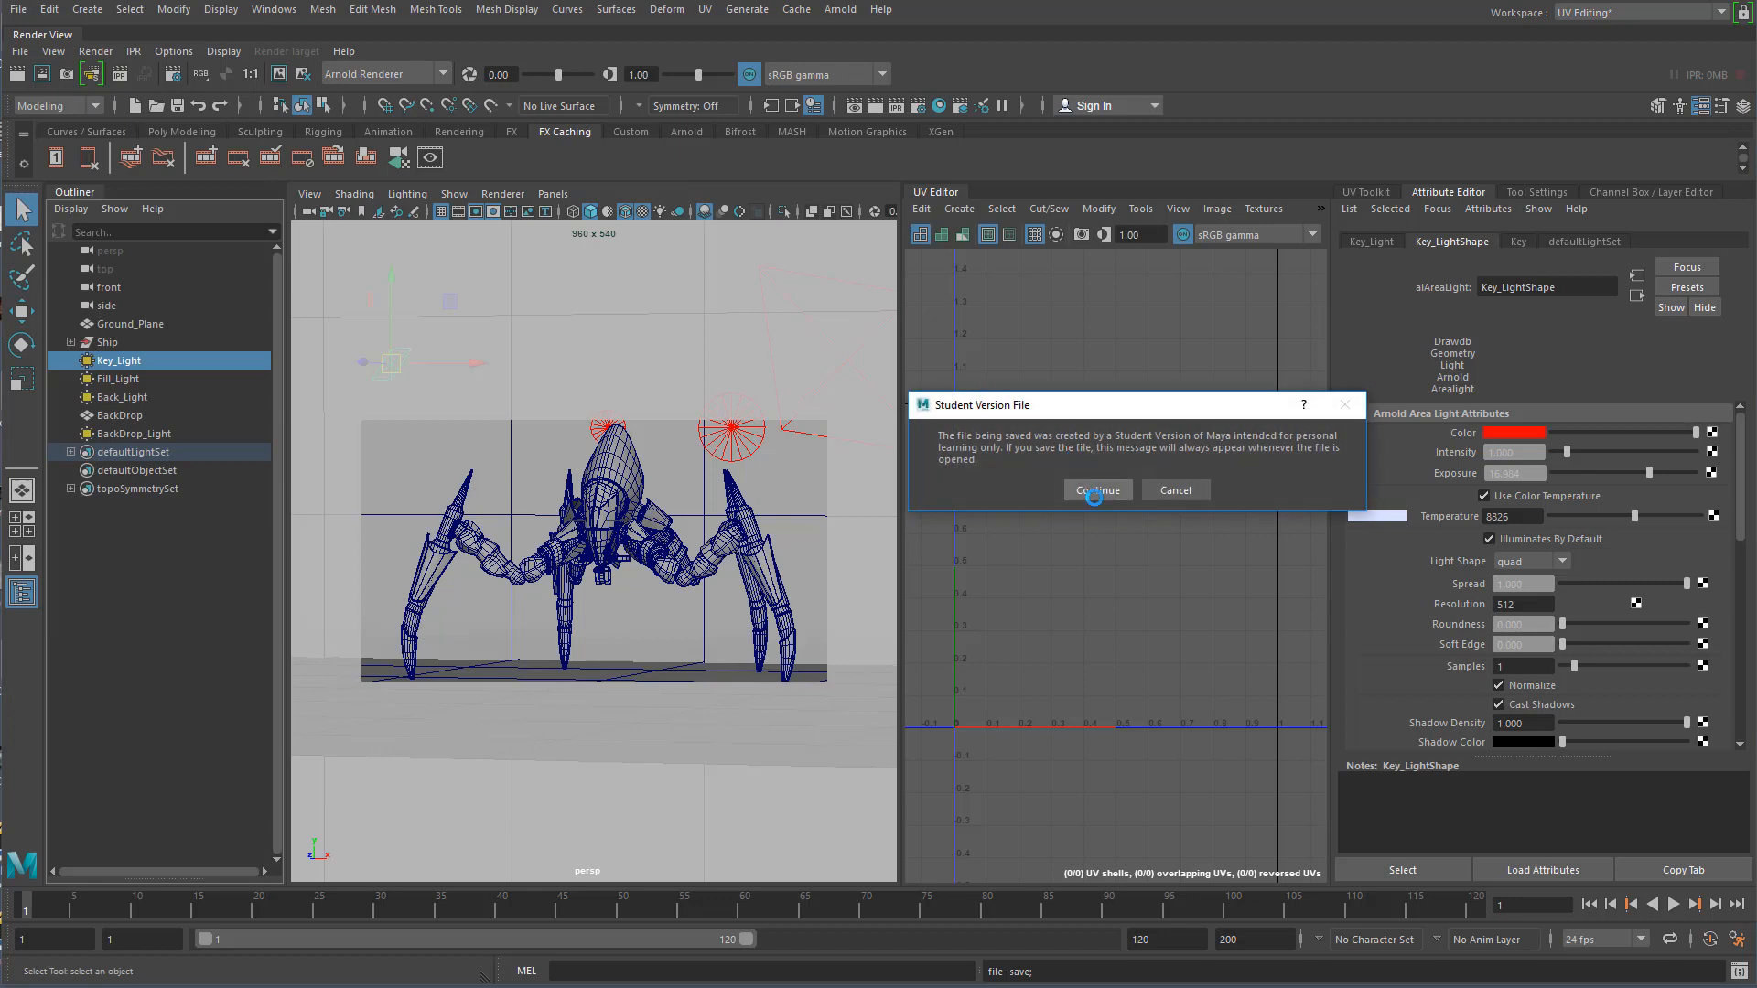
{"action": "left_click", "coordinate": [1096, 491]}
{"action": "key", "text": "w"}
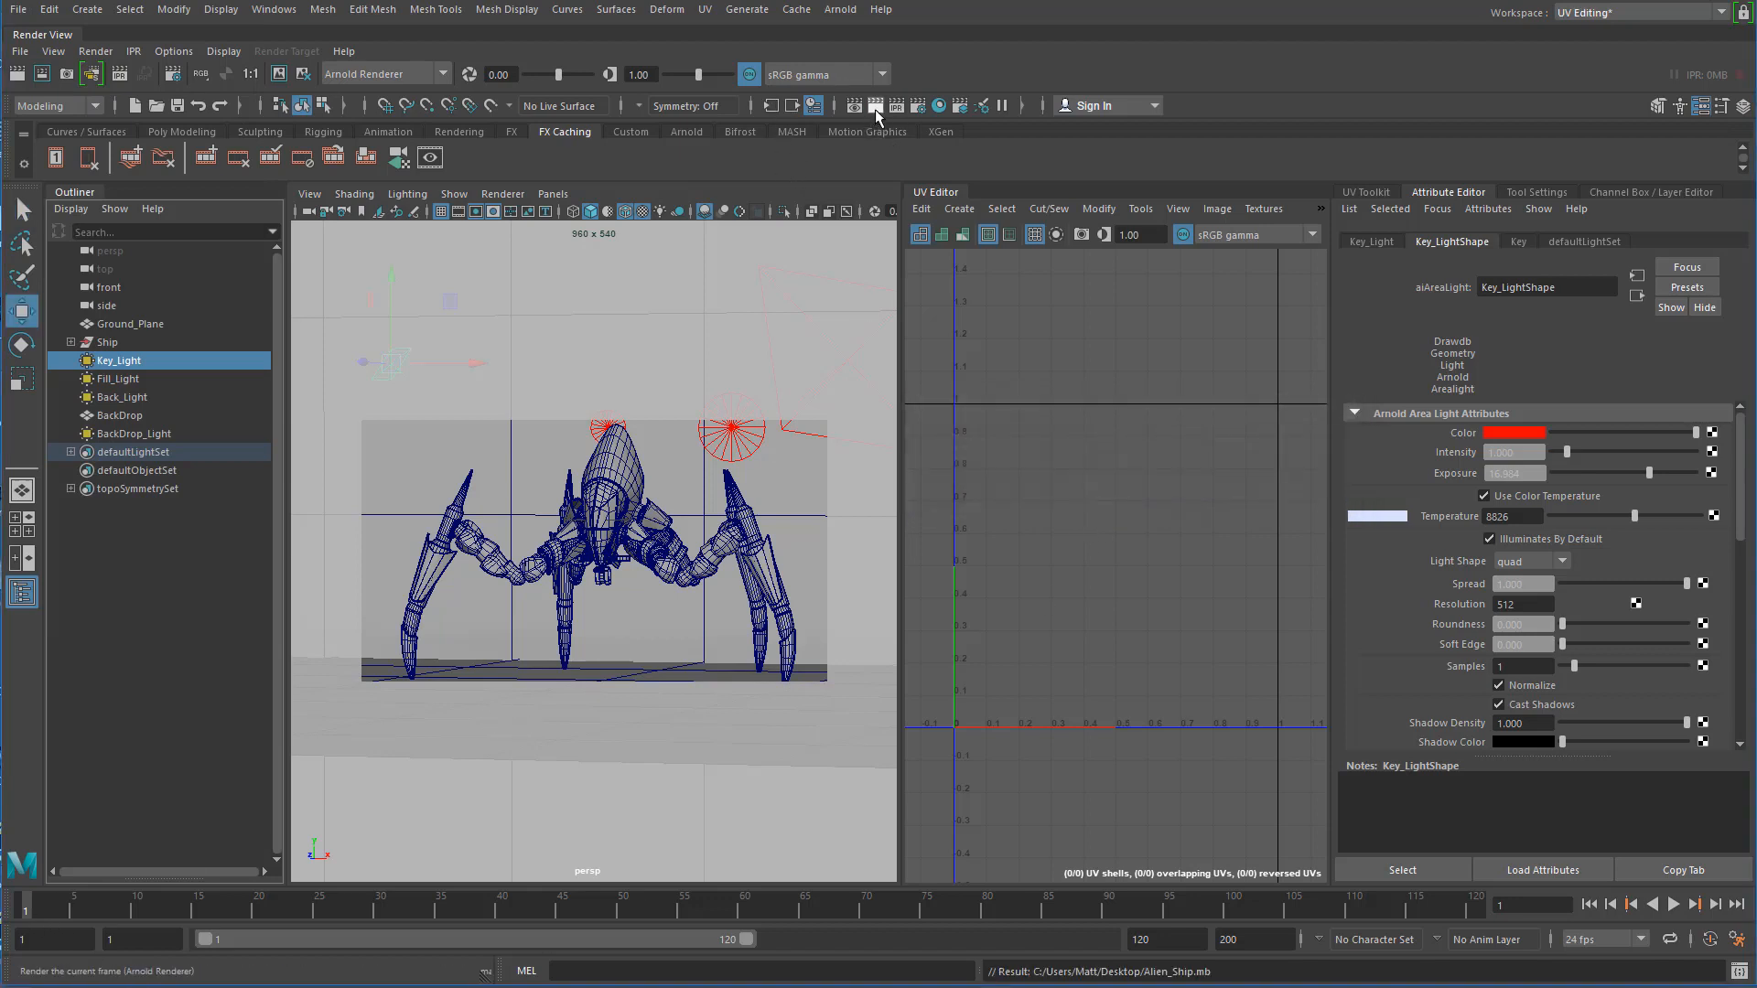
- Render frame 1 with Arnold again and bring up the Render Settings beside the image
{"action": "left_click", "coordinate": [838, 9]}
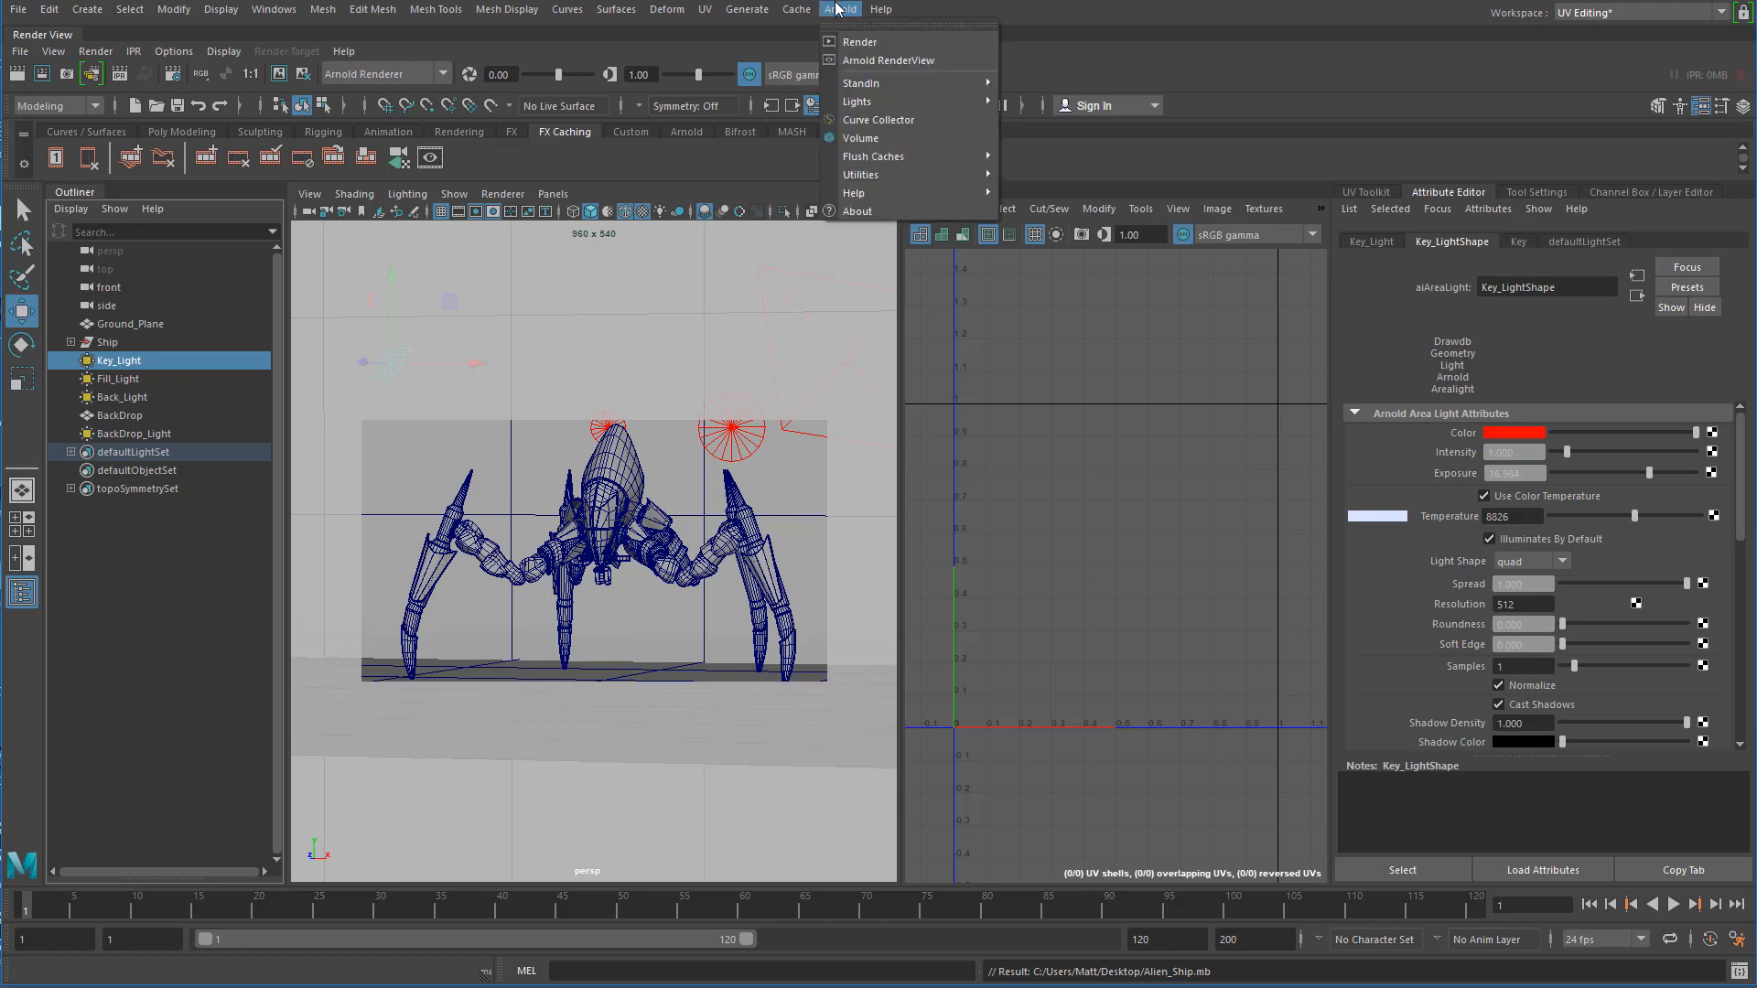
{"action": "left_click", "coordinate": [884, 46]}
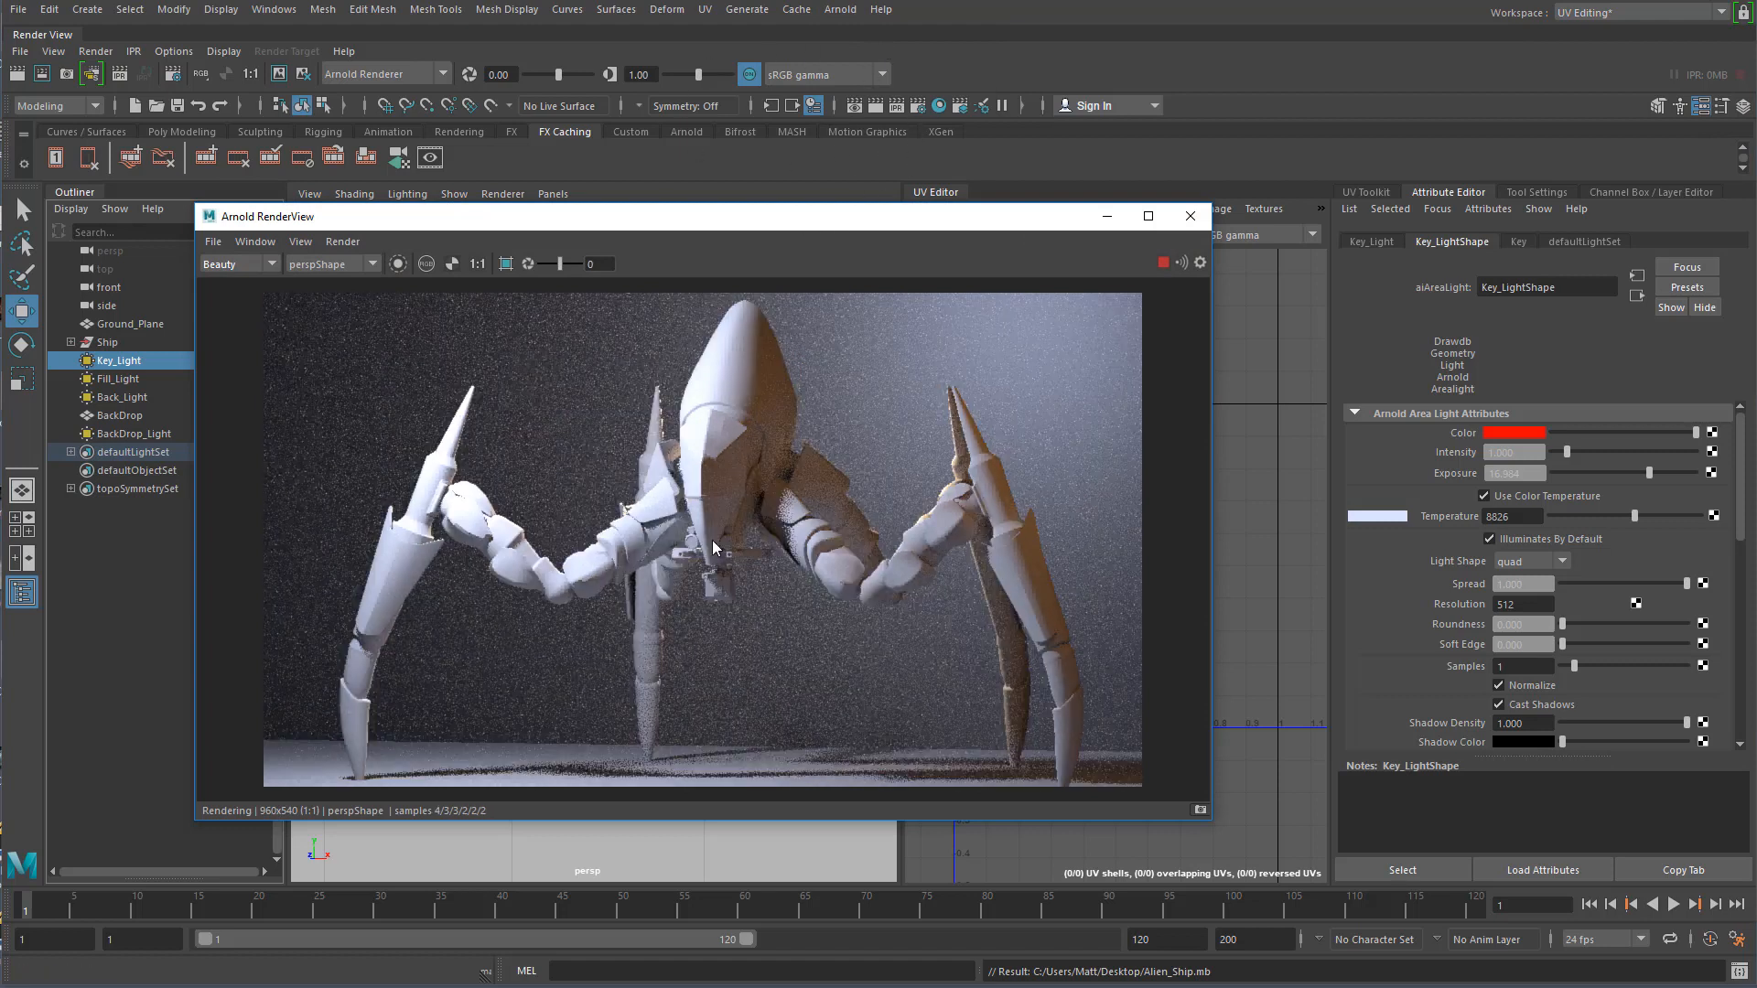
{"action": "left_click", "coordinate": [919, 107]}
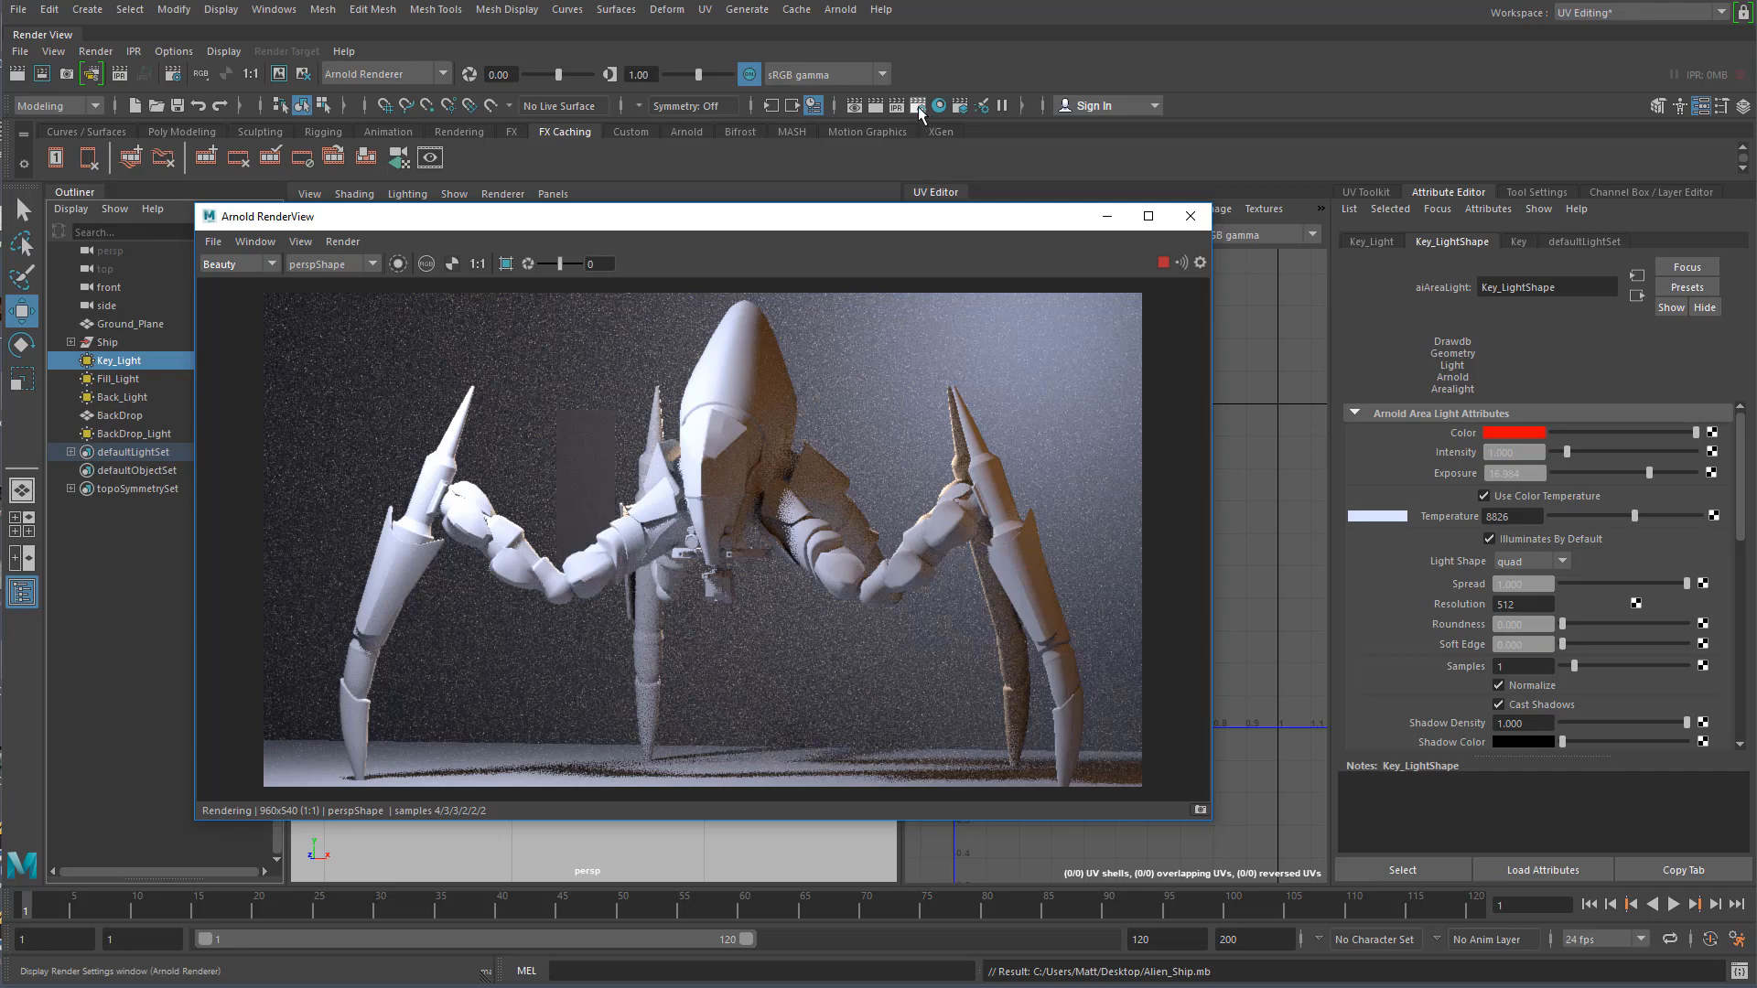
{"action": "left_click_drag", "start_coordinate": [796, 46], "coordinate": [1097, 81]}
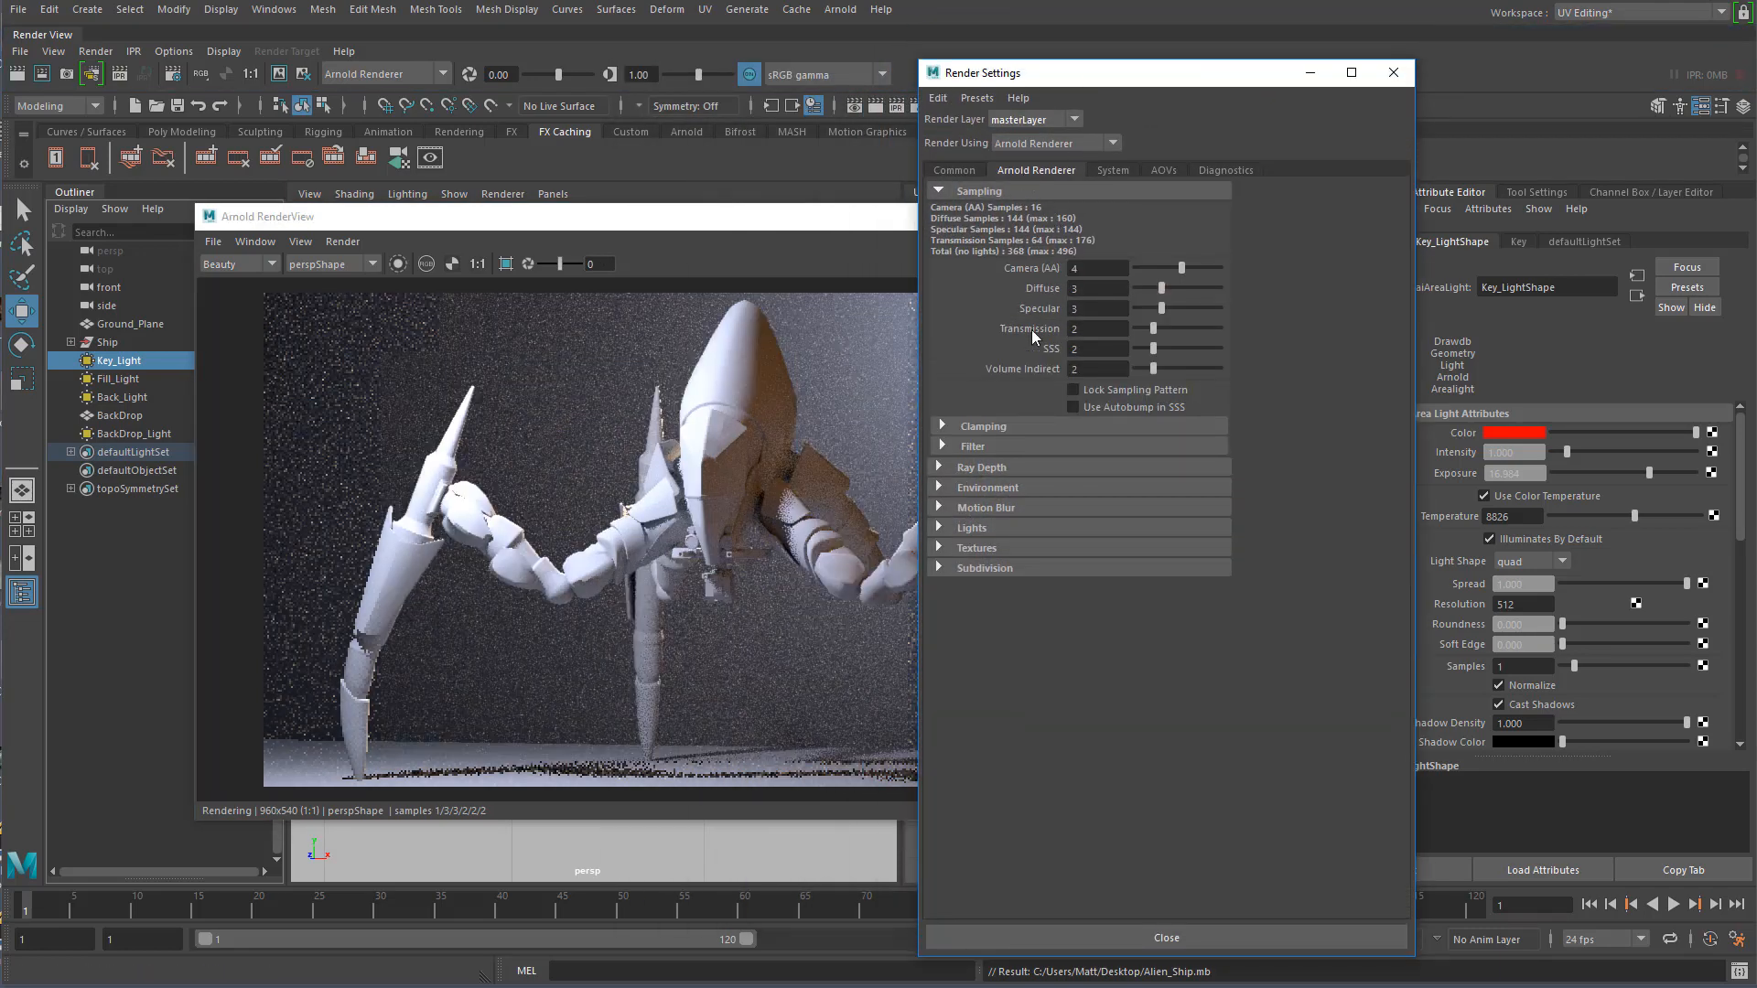
- Examine the Arnold system and sampling options, expanding the Subdivision, Environment, Ray Depth, Filter and Clamping sections
{"action": "left_click", "coordinate": [1114, 171]}
{"action": "left_click", "coordinate": [1047, 172]}
{"action": "left_click", "coordinate": [1122, 174]}
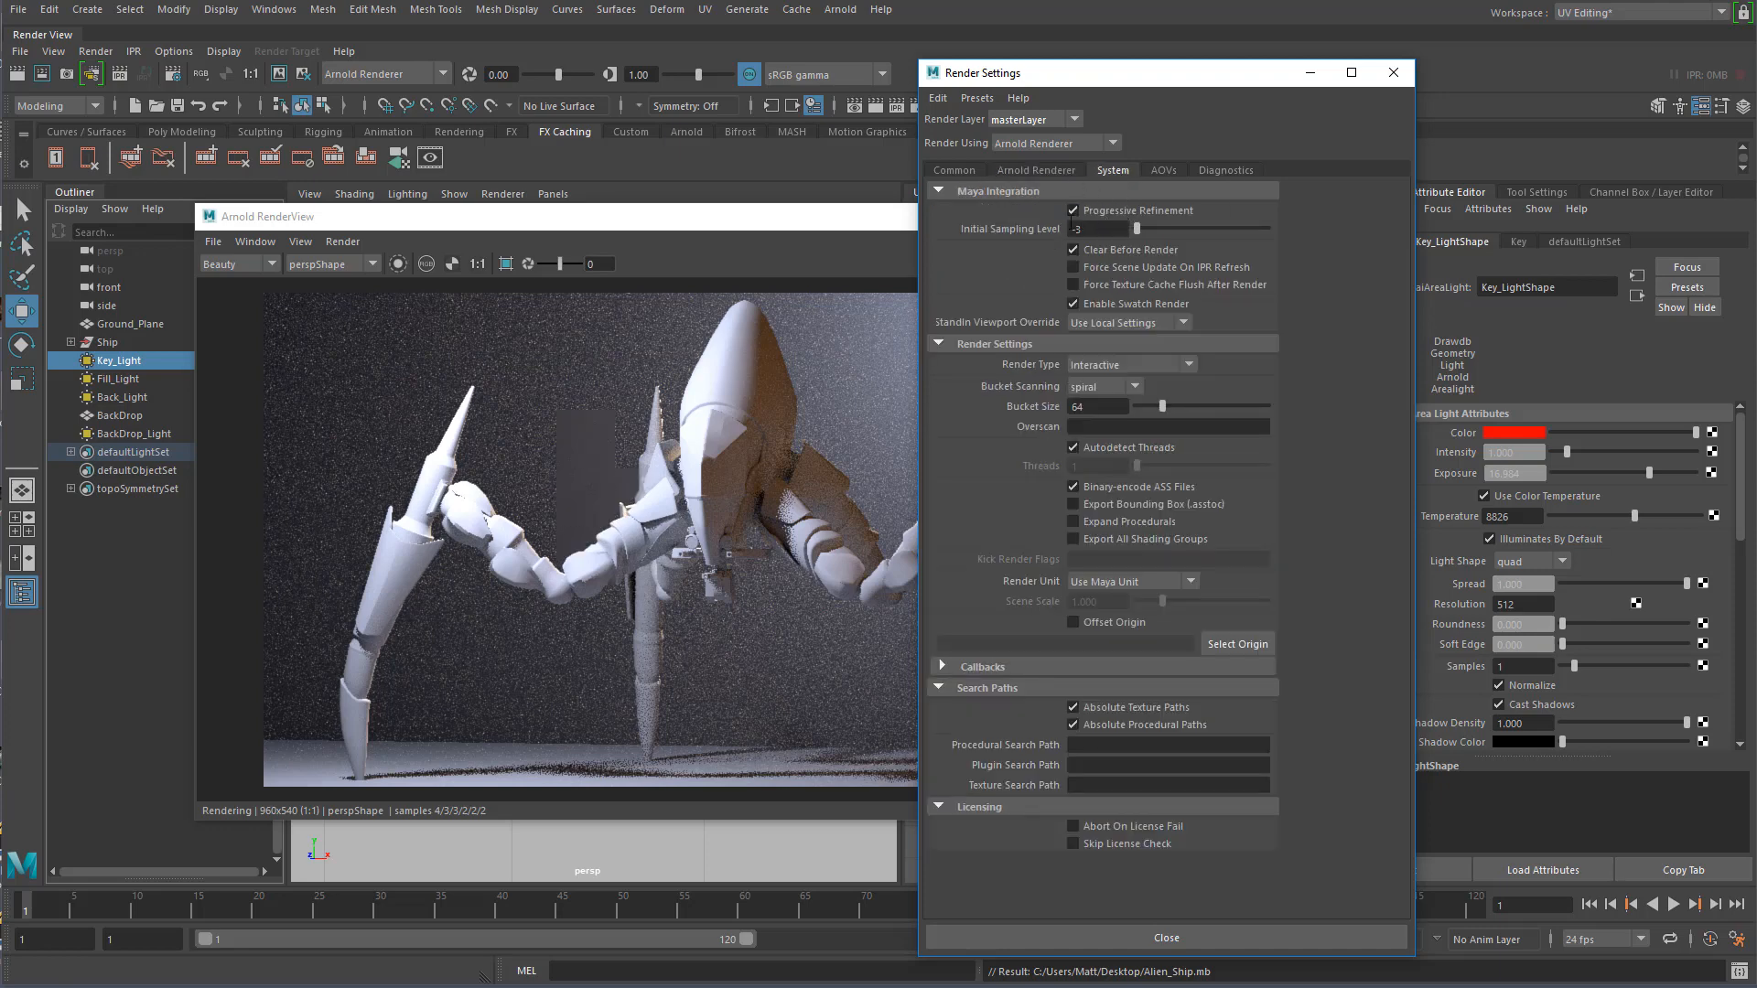
{"action": "left_click", "coordinate": [1067, 173]}
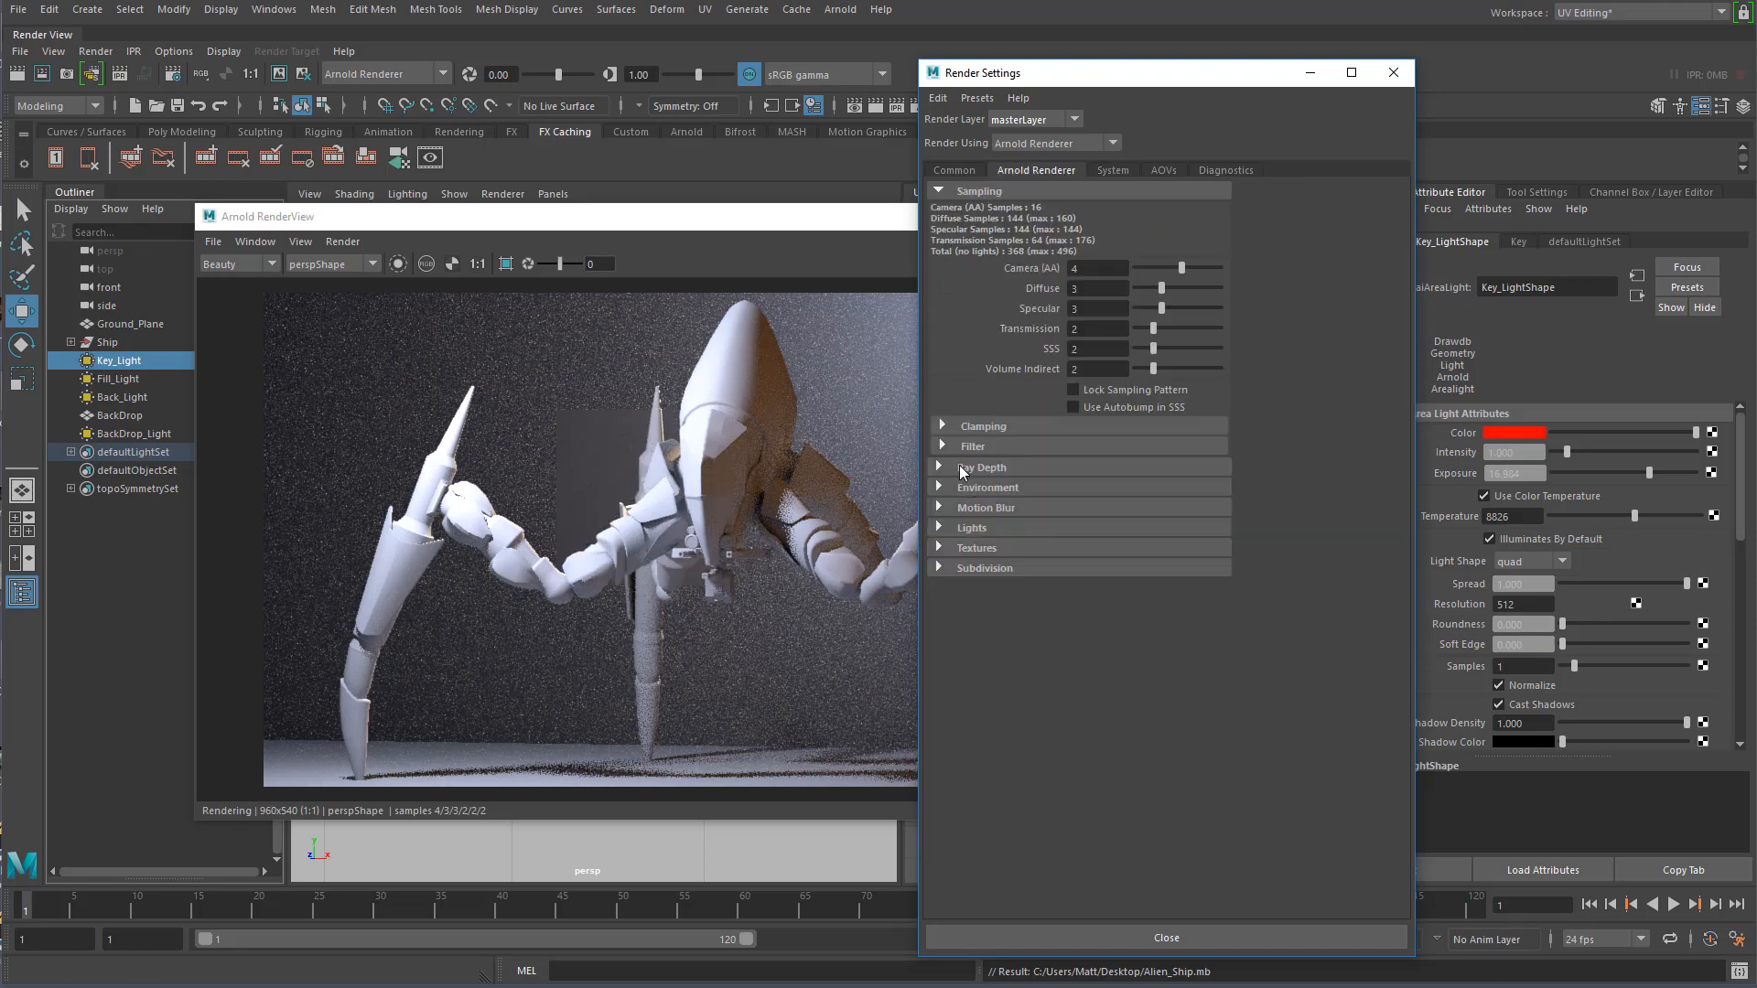
{"action": "left_click", "coordinate": [939, 569]}
{"action": "left_click", "coordinate": [938, 529]}
{"action": "left_click", "coordinate": [938, 529]}
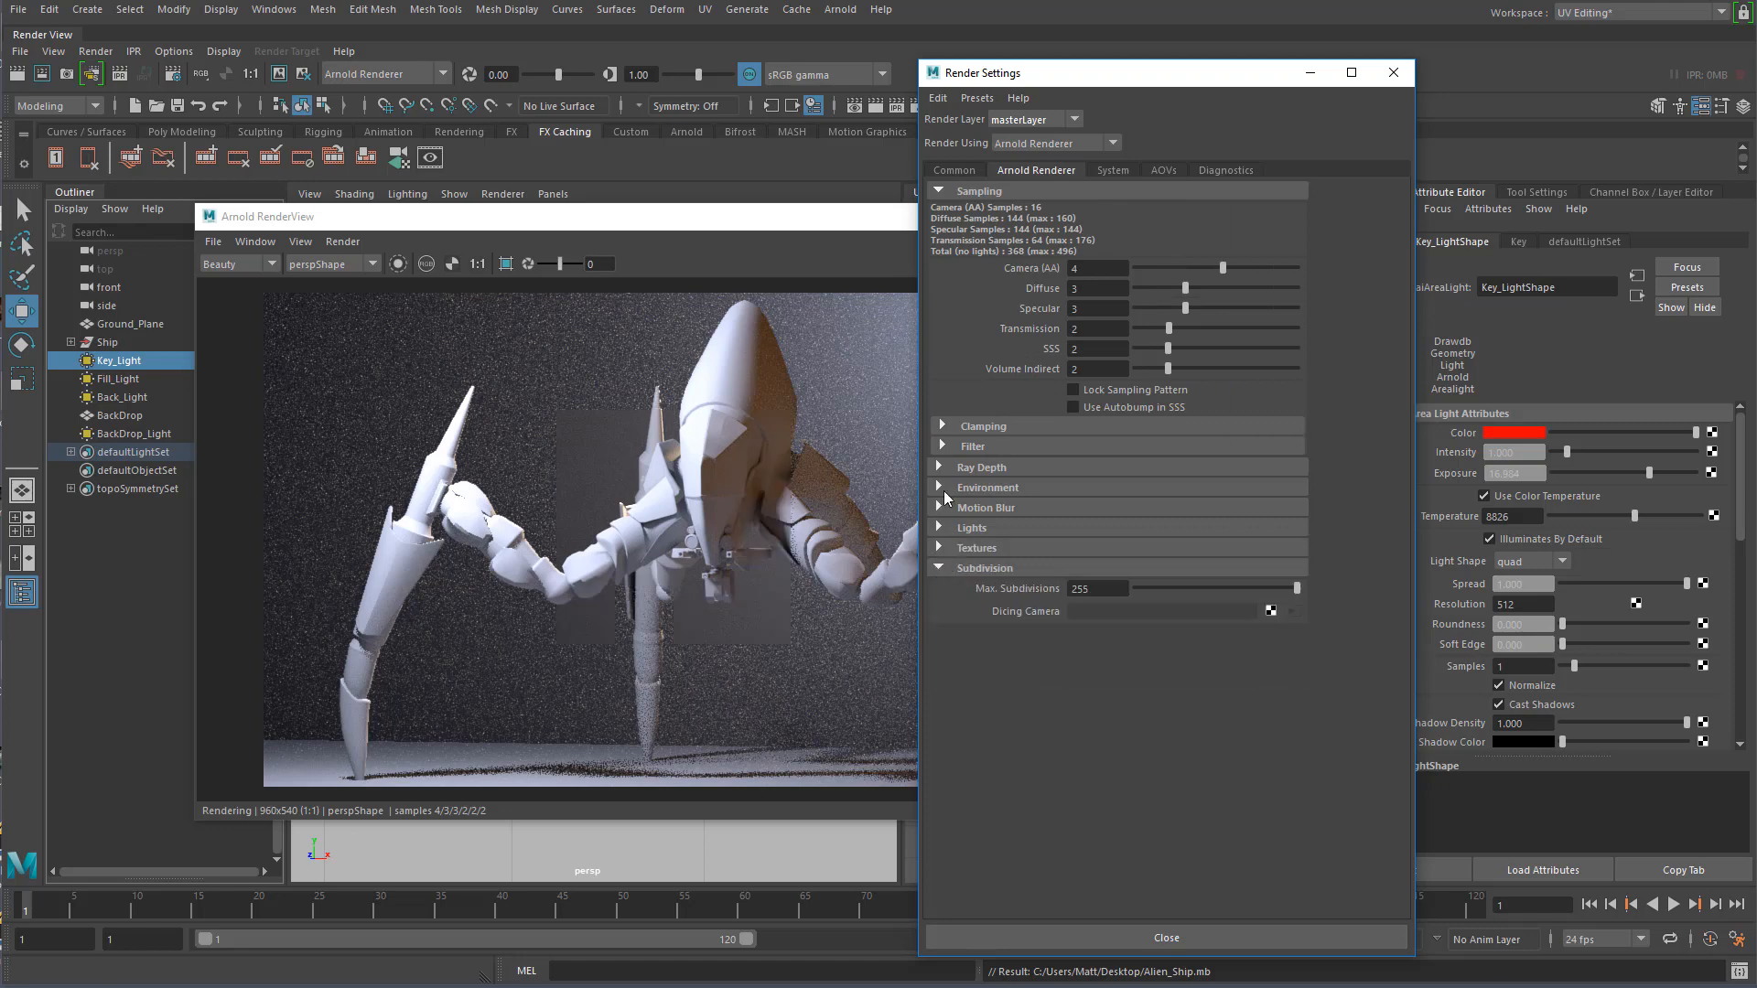
{"action": "left_click", "coordinate": [939, 487]}
{"action": "left_click", "coordinate": [939, 467]}
{"action": "left_click", "coordinate": [942, 446]}
{"action": "left_click", "coordinate": [942, 426]}
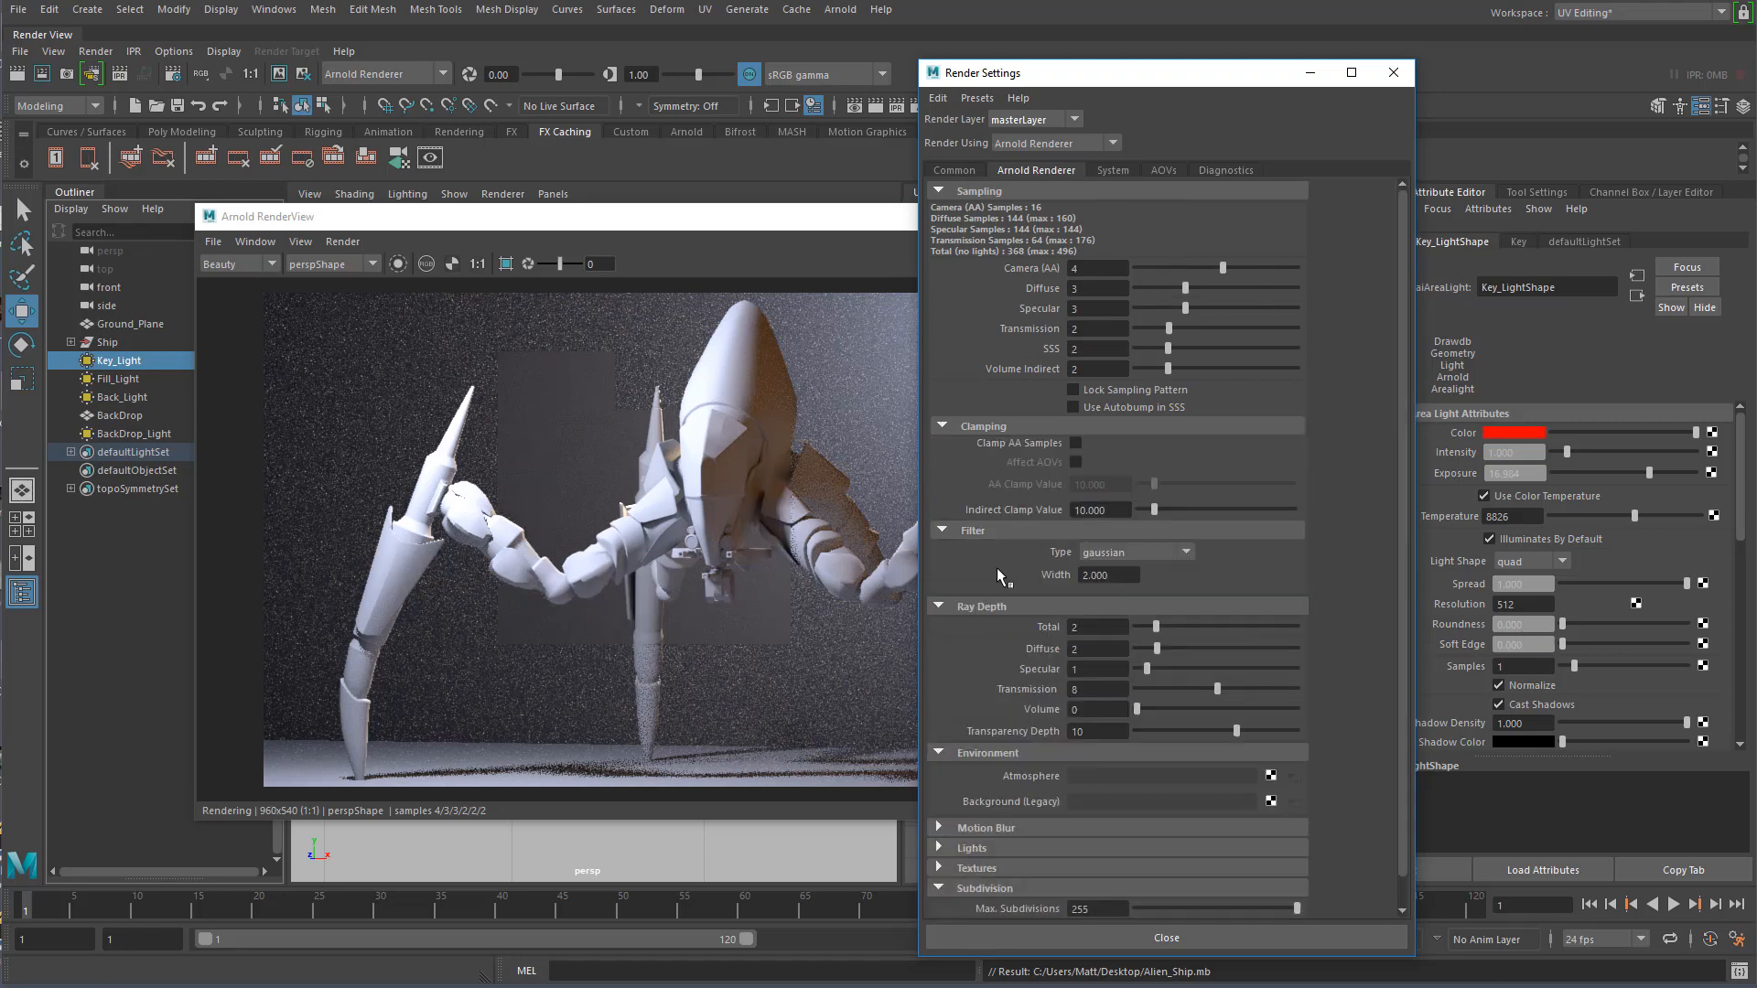
- Review the AOV and system options in the Render Settings, and close the settings window
{"action": "left_click", "coordinate": [1163, 171]}
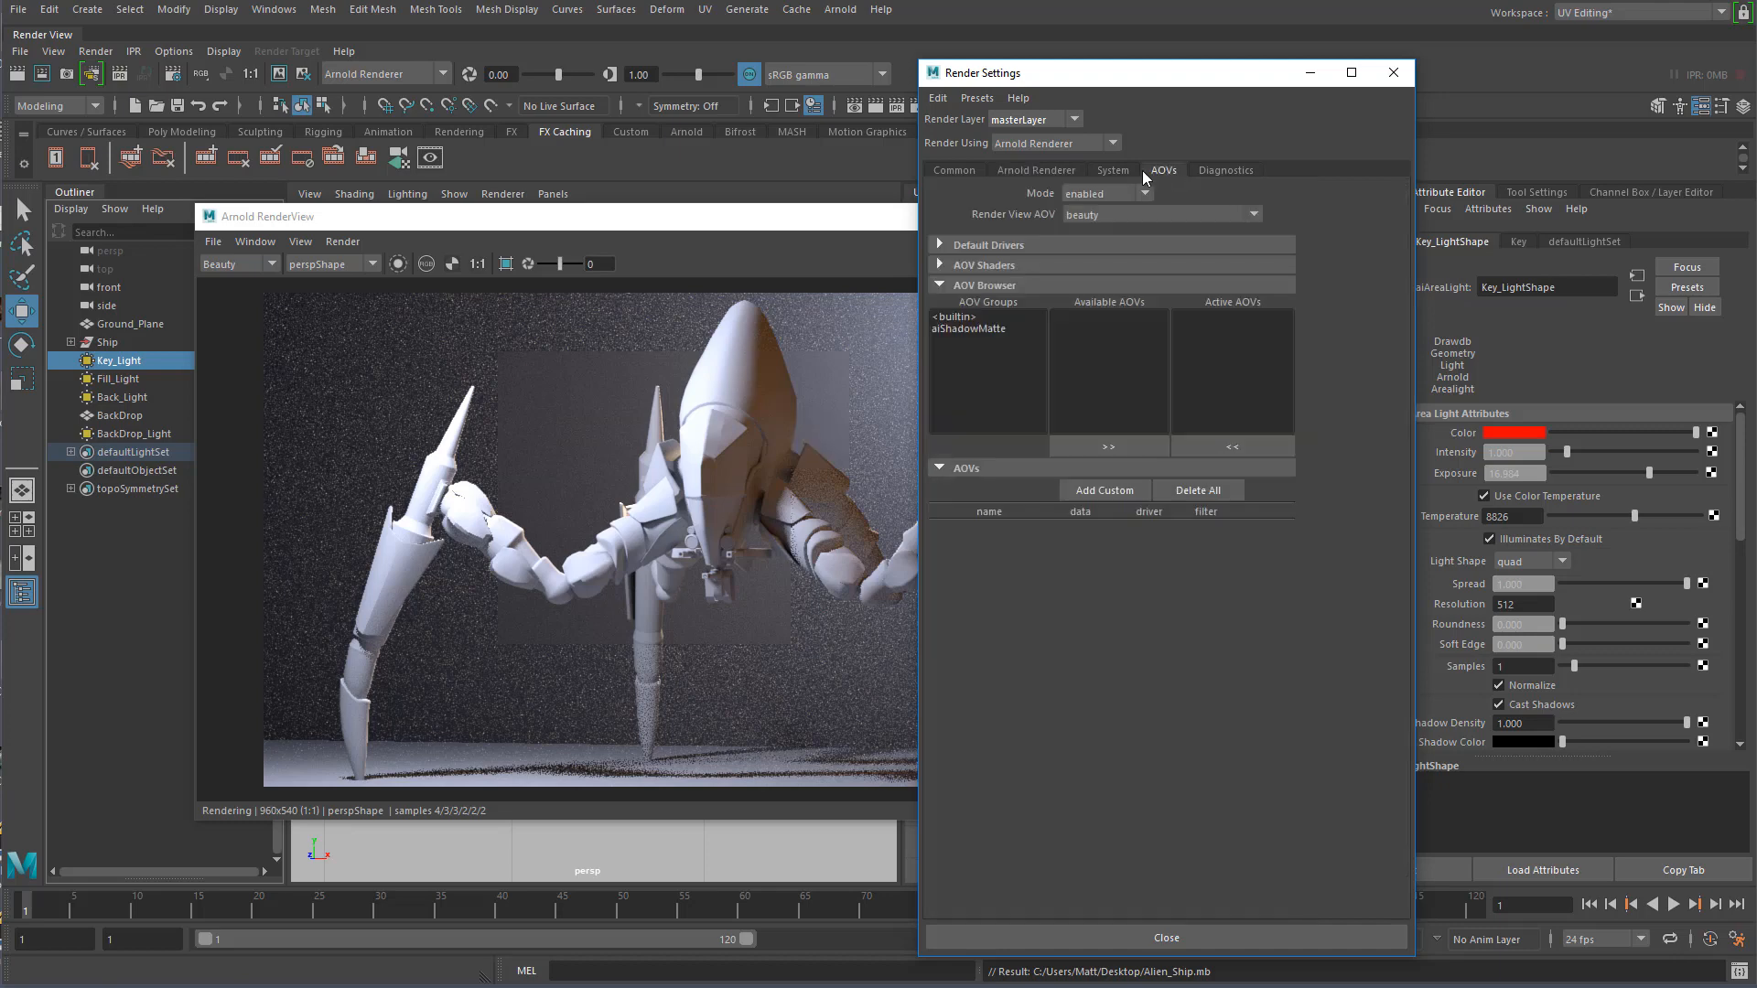
{"action": "left_click", "coordinate": [1113, 170]}
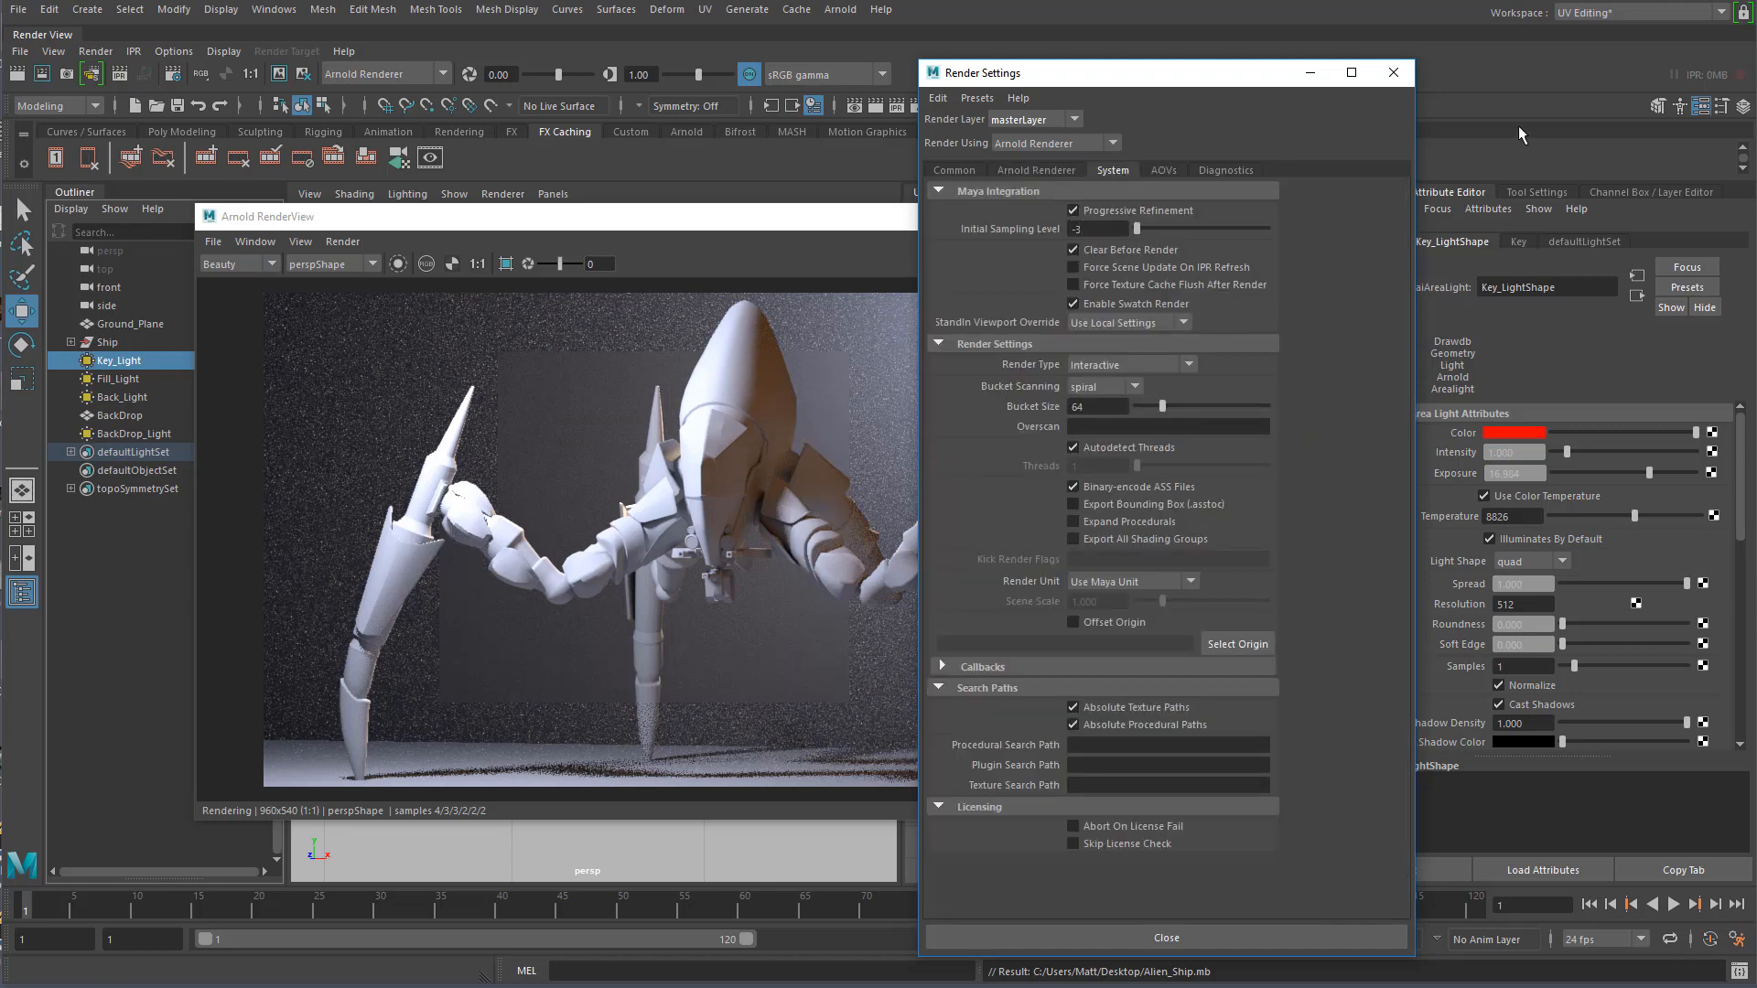
{"action": "left_click", "coordinate": [1393, 72]}
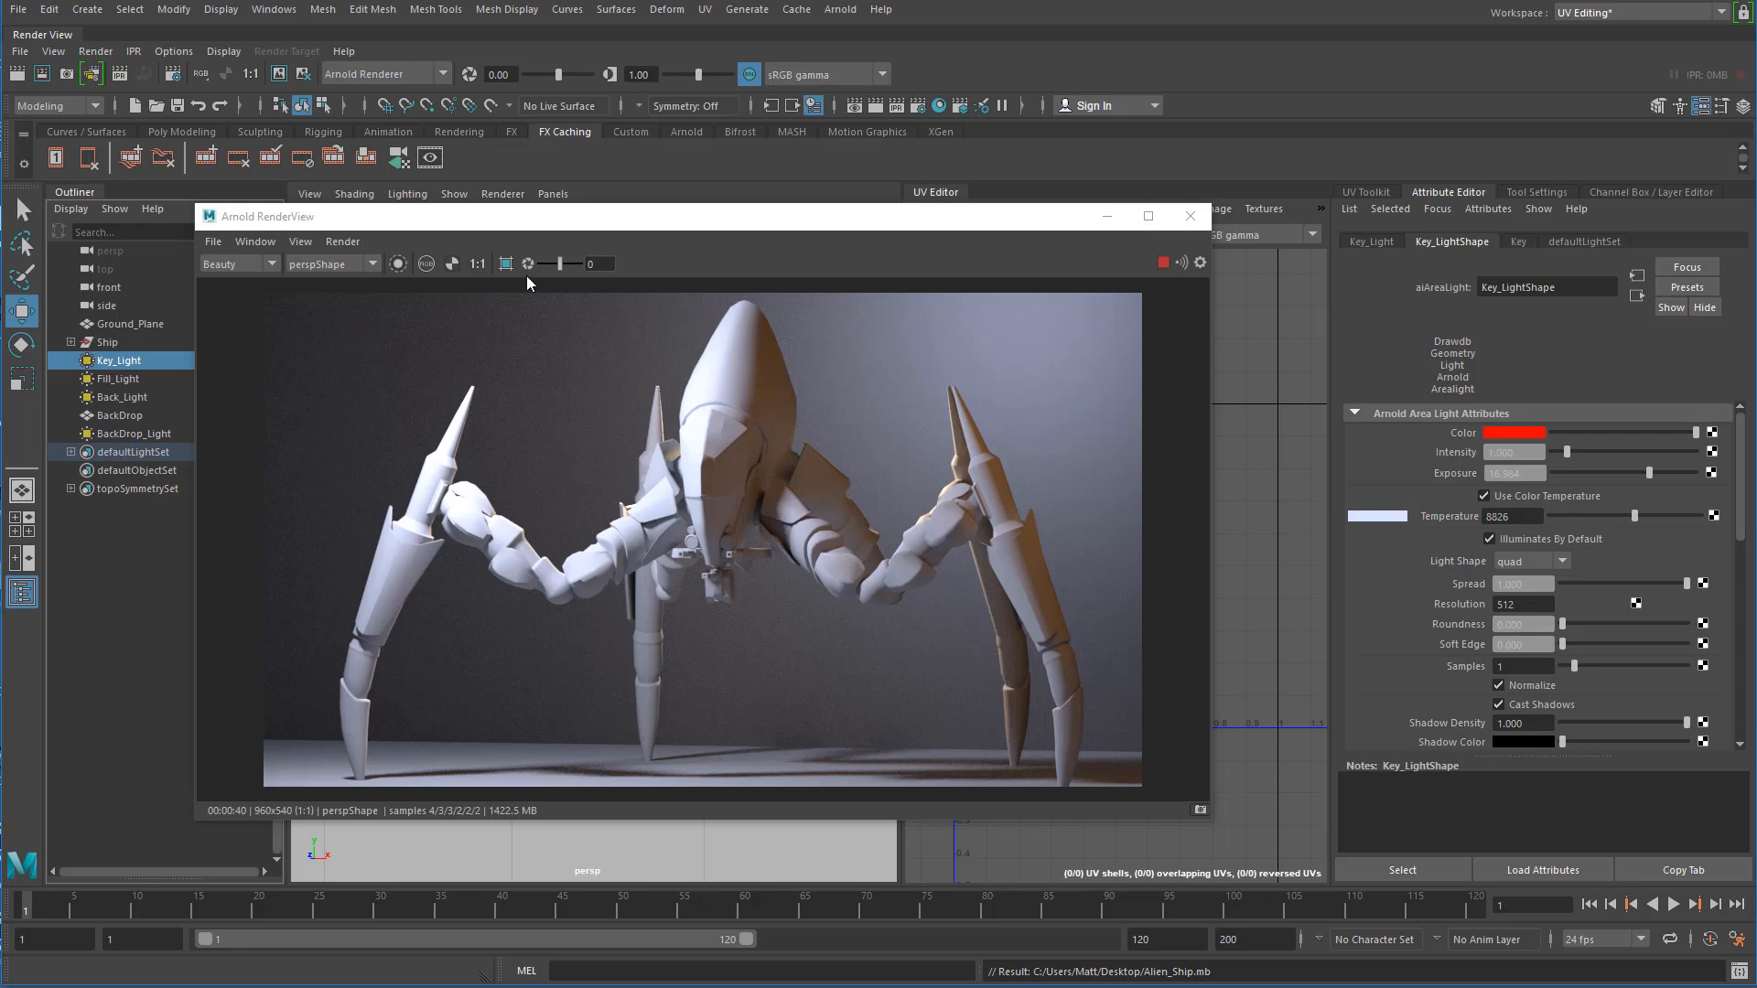
- Save the finished frame 1 render to the Desktop as Shot_1
{"action": "left_click", "coordinate": [214, 242]}
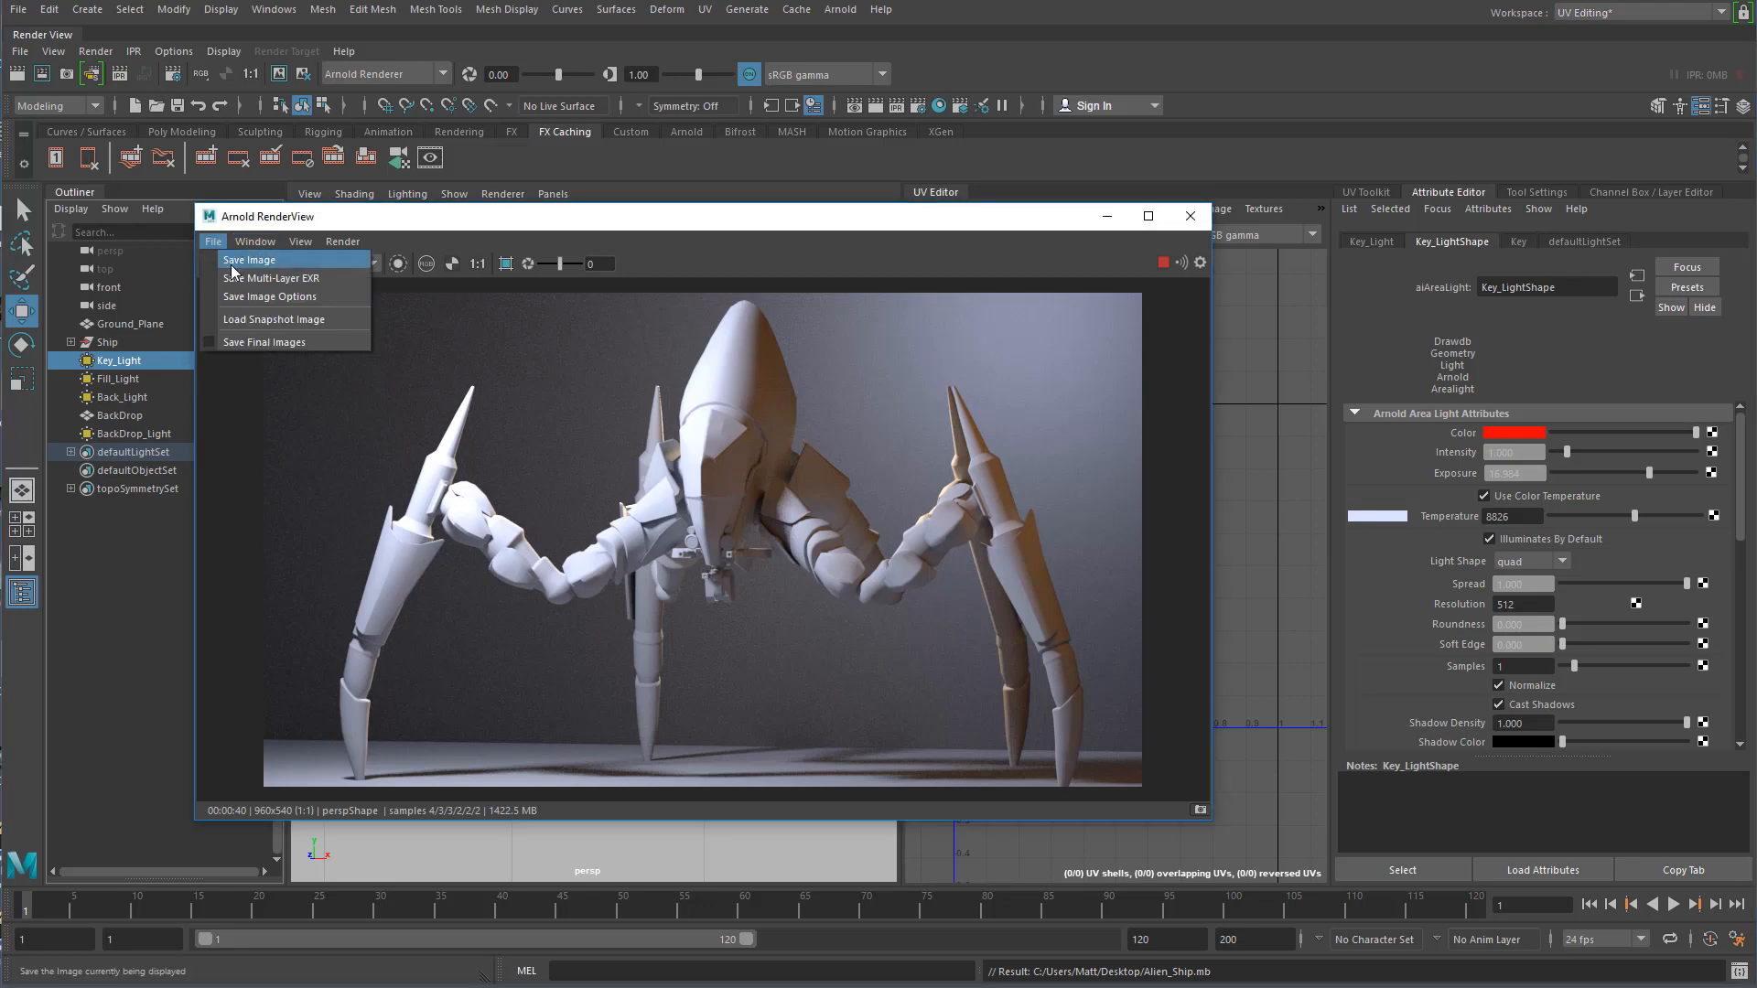
{"action": "left_click", "coordinate": [252, 260]}
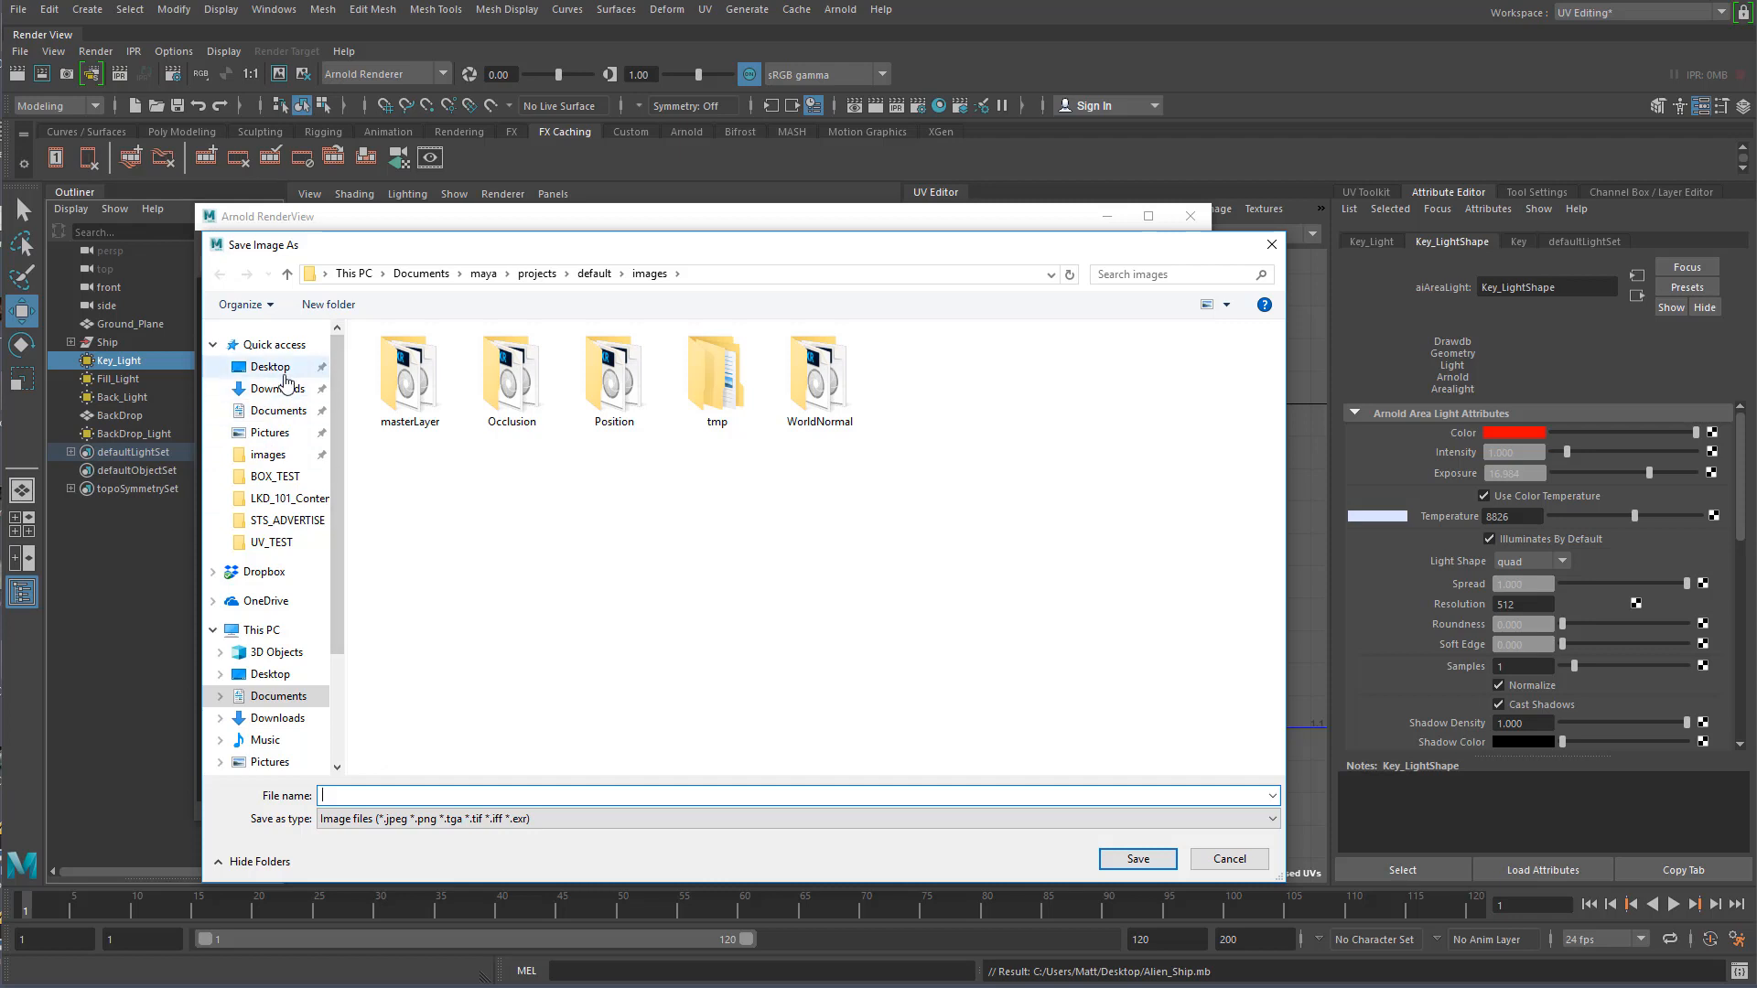
{"action": "left_click", "coordinate": [275, 367]}
{"action": "left_click", "coordinate": [375, 795]}
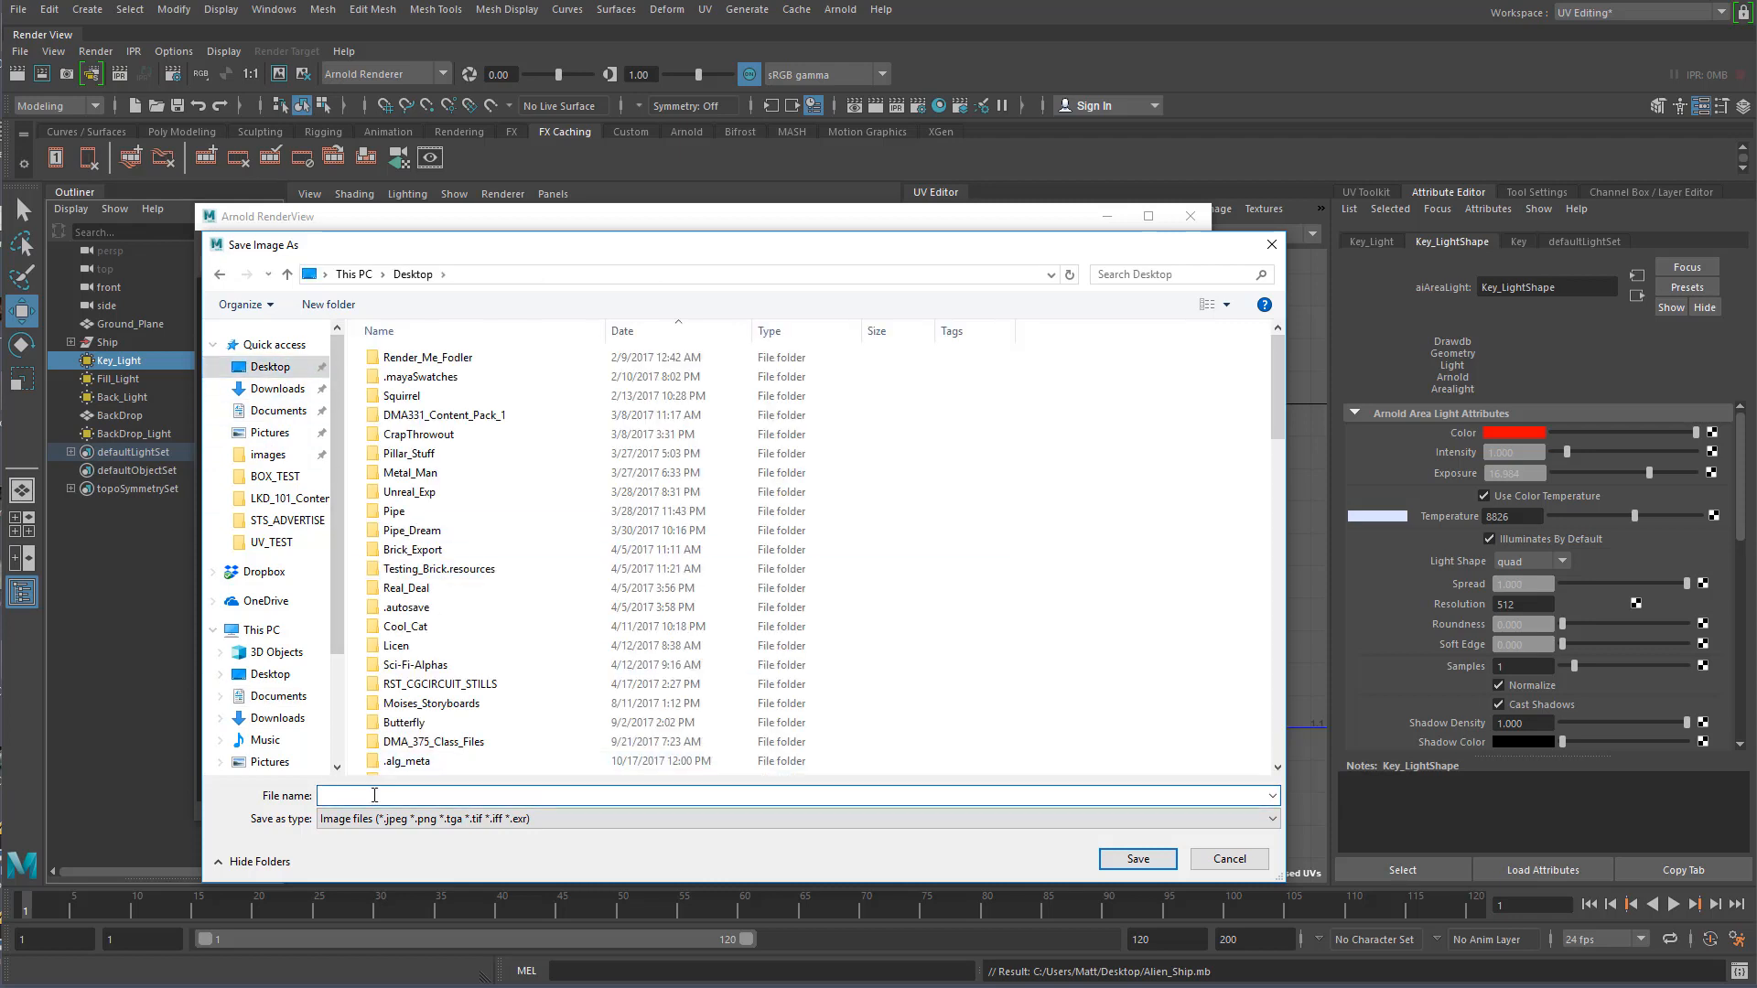
{"action": "type", "text": "Sh0t"}
{"action": "key", "text": "BackSpace"}
{"action": "type", "text": "ot_1"}
{"action": "key", "text": "Return"}
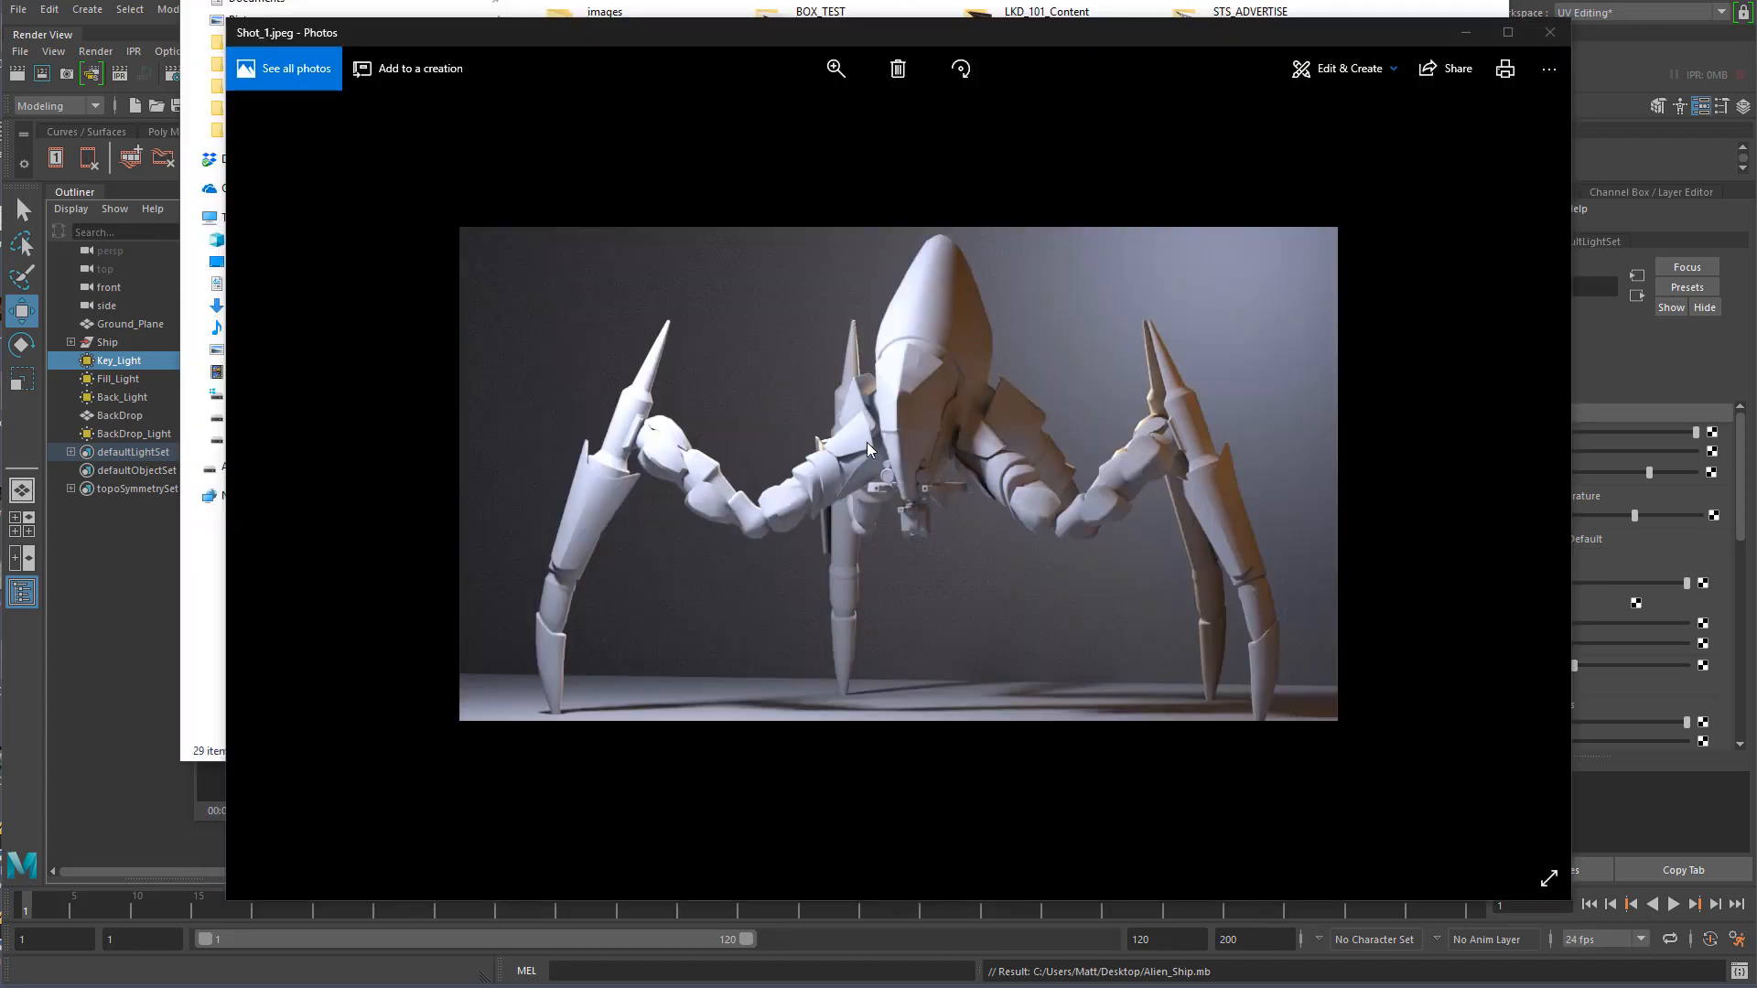
- Examine the saved Shot_1 image up close in Photos, inspecting the legs, body and backdrop, and close it and the file browser
{"action": "left_click", "coordinate": [836, 68]}
{"action": "left_click_drag", "start_coordinate": [758, 113], "coordinate": [906, 114]}
{"action": "left_click_drag", "start_coordinate": [701, 392], "coordinate": [954, 586]}
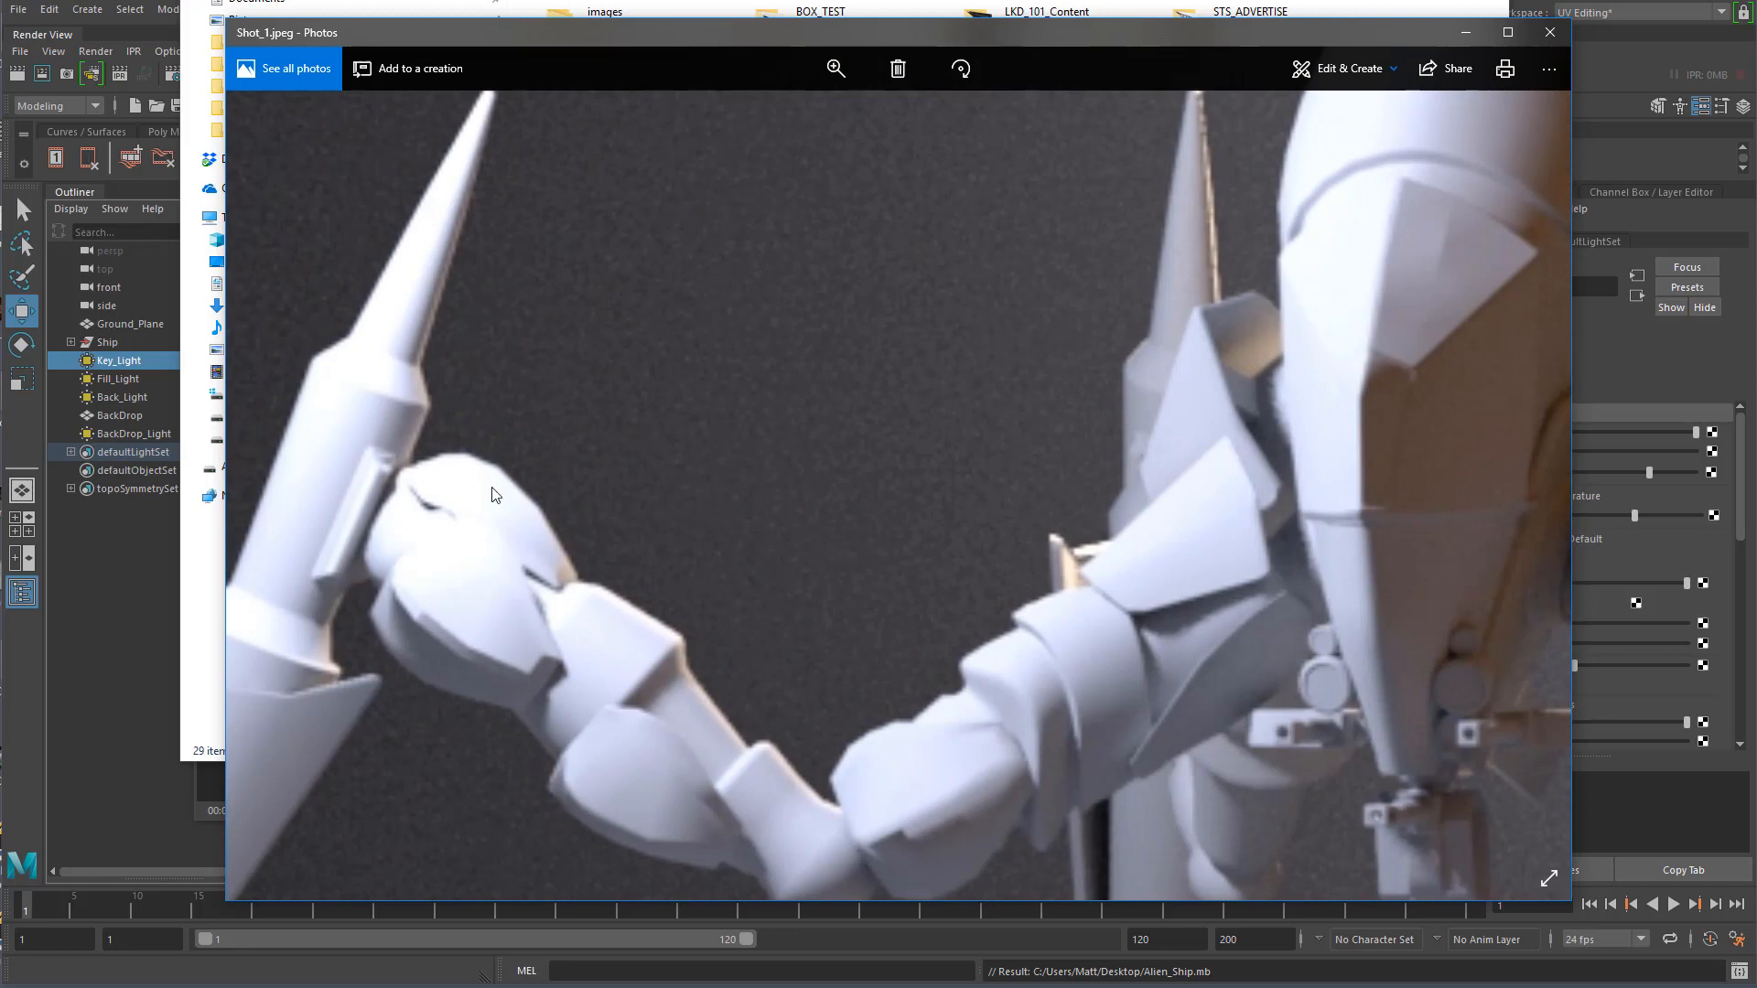
{"action": "left_click_drag", "start_coordinate": [639, 538], "coordinate": [391, 727]}
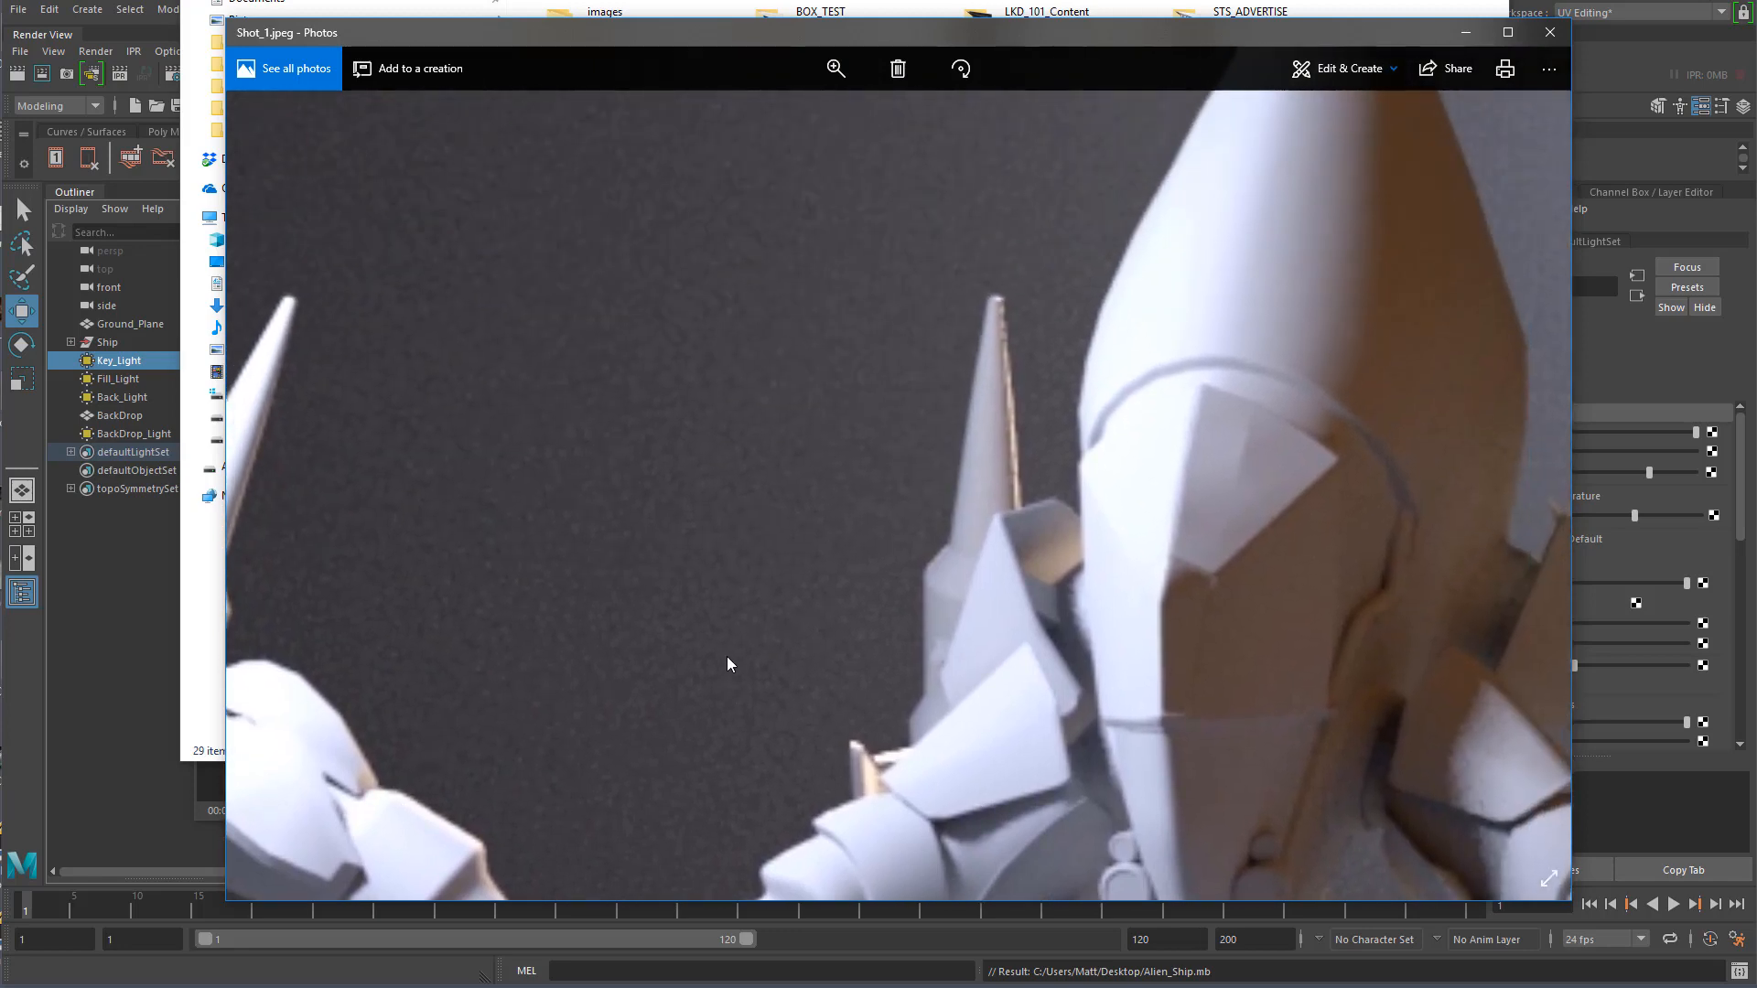
{"action": "left_click_drag", "start_coordinate": [845, 575], "coordinate": [1028, 628]}
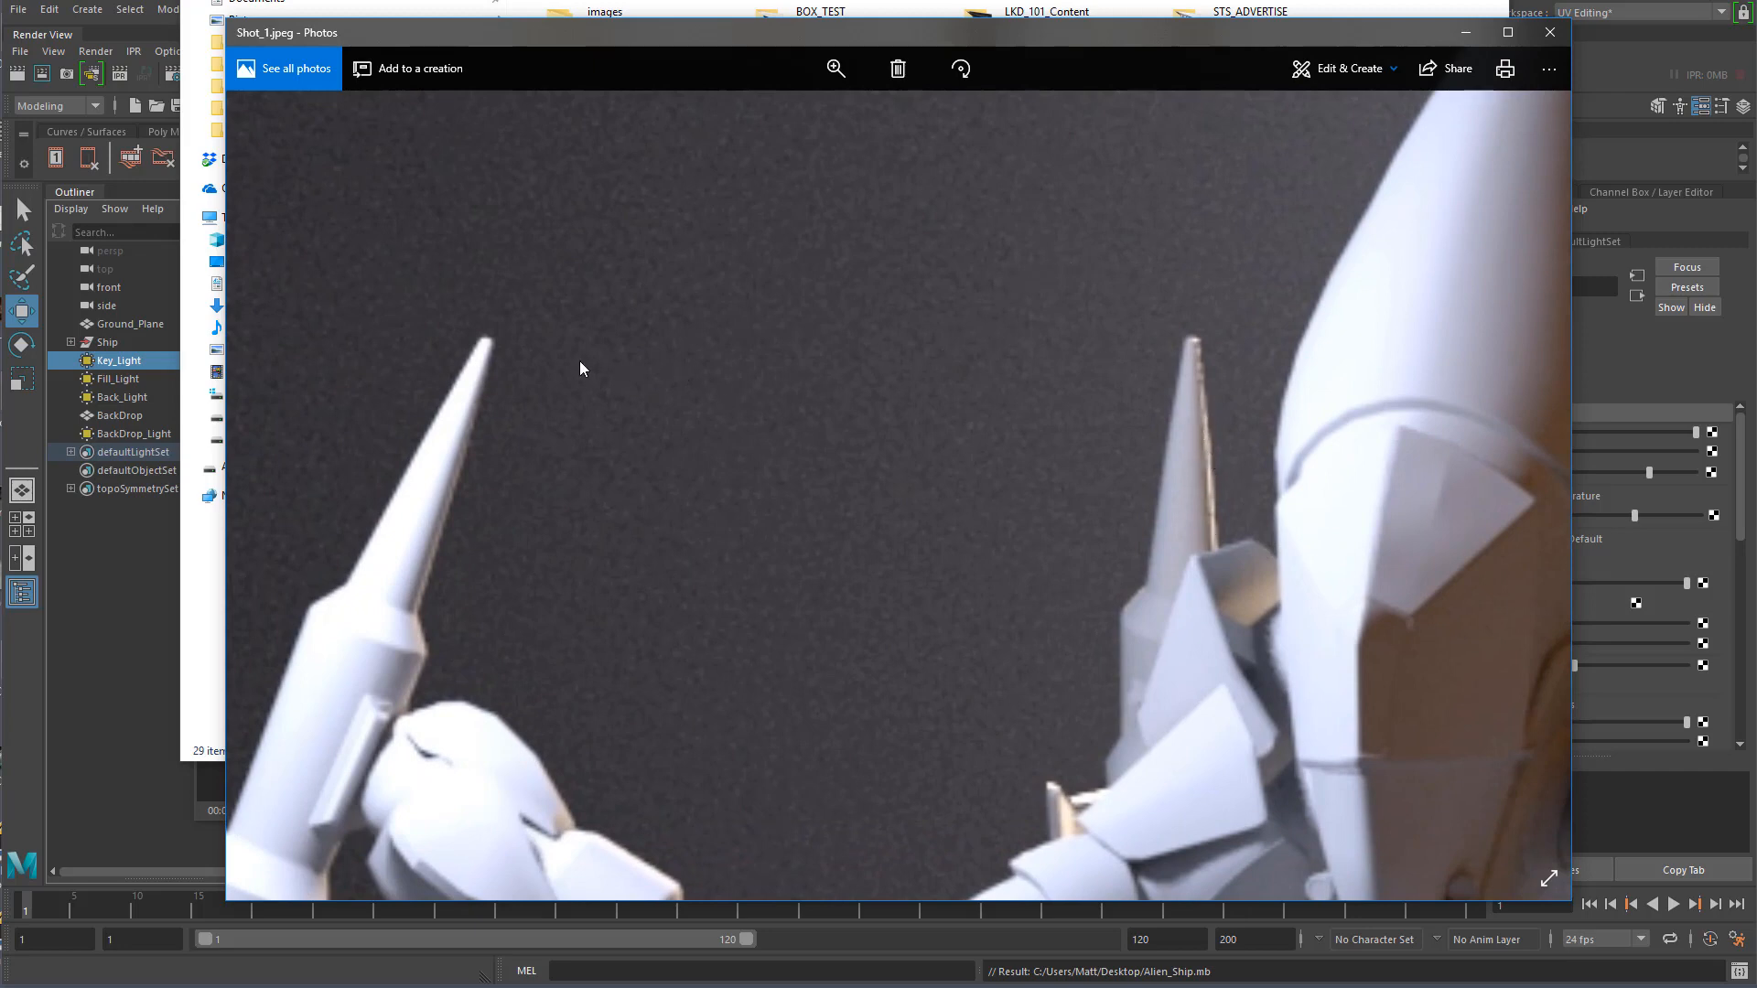
{"action": "left_click_drag", "start_coordinate": [889, 541], "coordinate": [605, 291]}
{"action": "left_click_drag", "start_coordinate": [1268, 542], "coordinate": [695, 358]}
{"action": "left_click_drag", "start_coordinate": [1114, 524], "coordinate": [577, 595]}
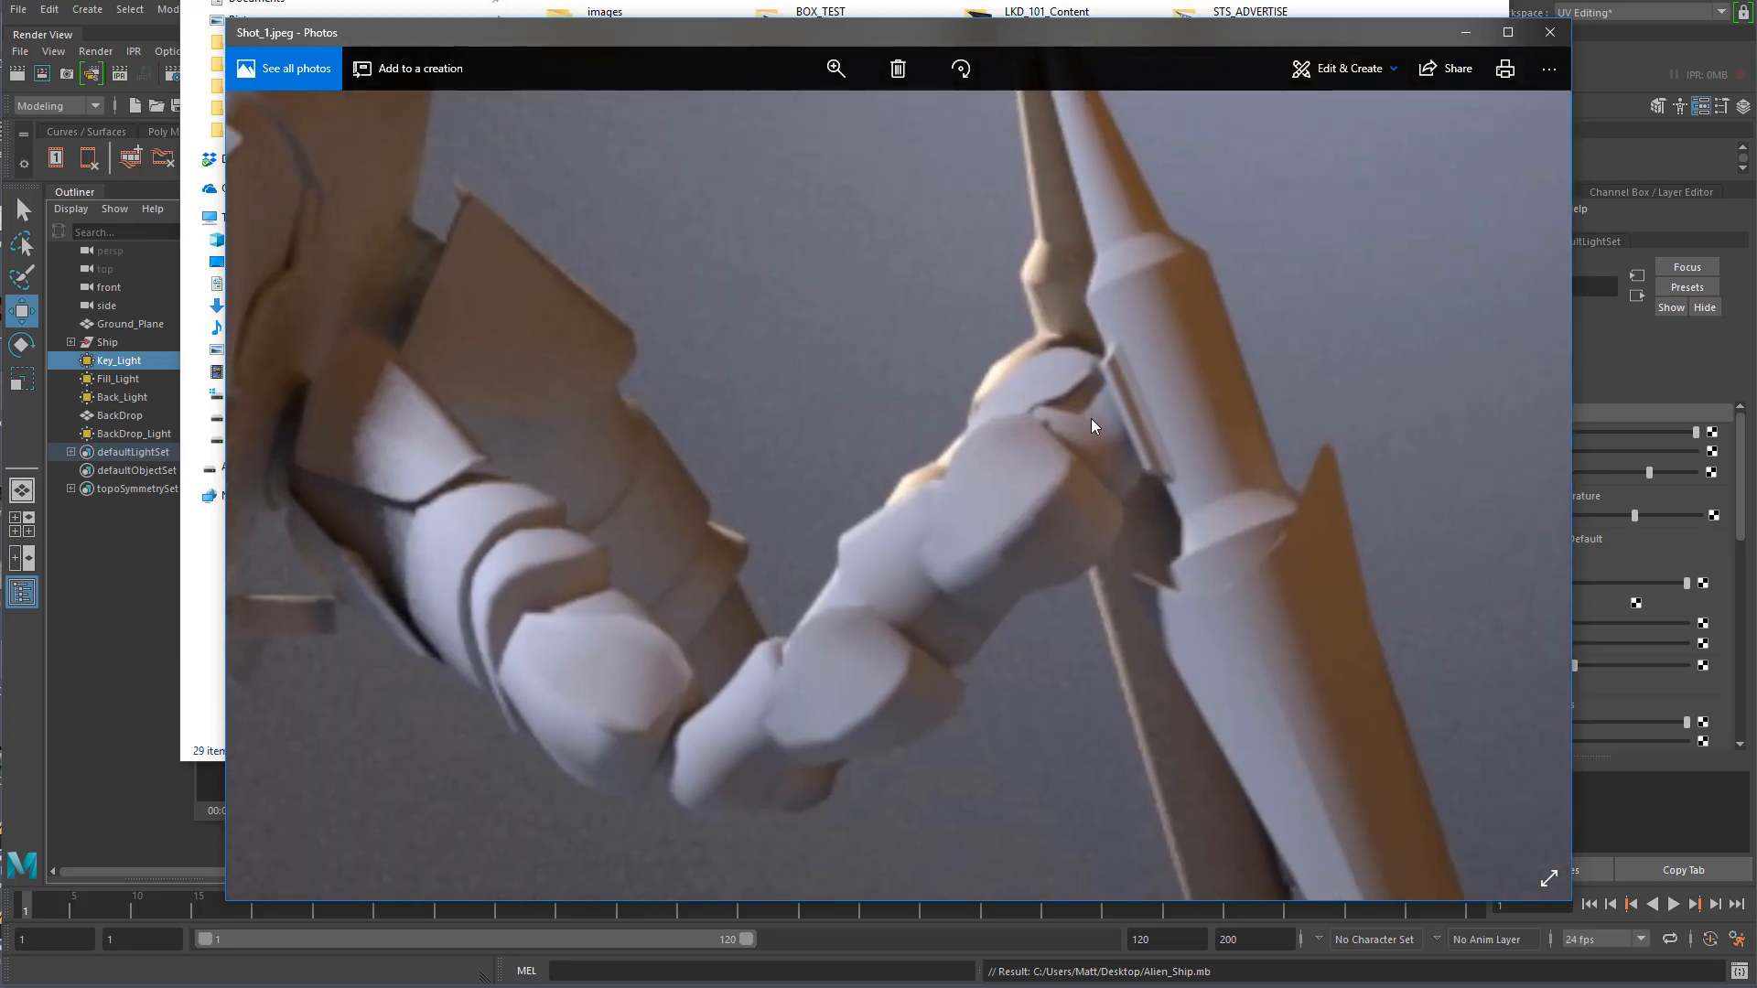
{"action": "left_click_drag", "start_coordinate": [1091, 416], "coordinate": [1040, 646]}
{"action": "left_click_drag", "start_coordinate": [820, 562], "coordinate": [1362, 430]}
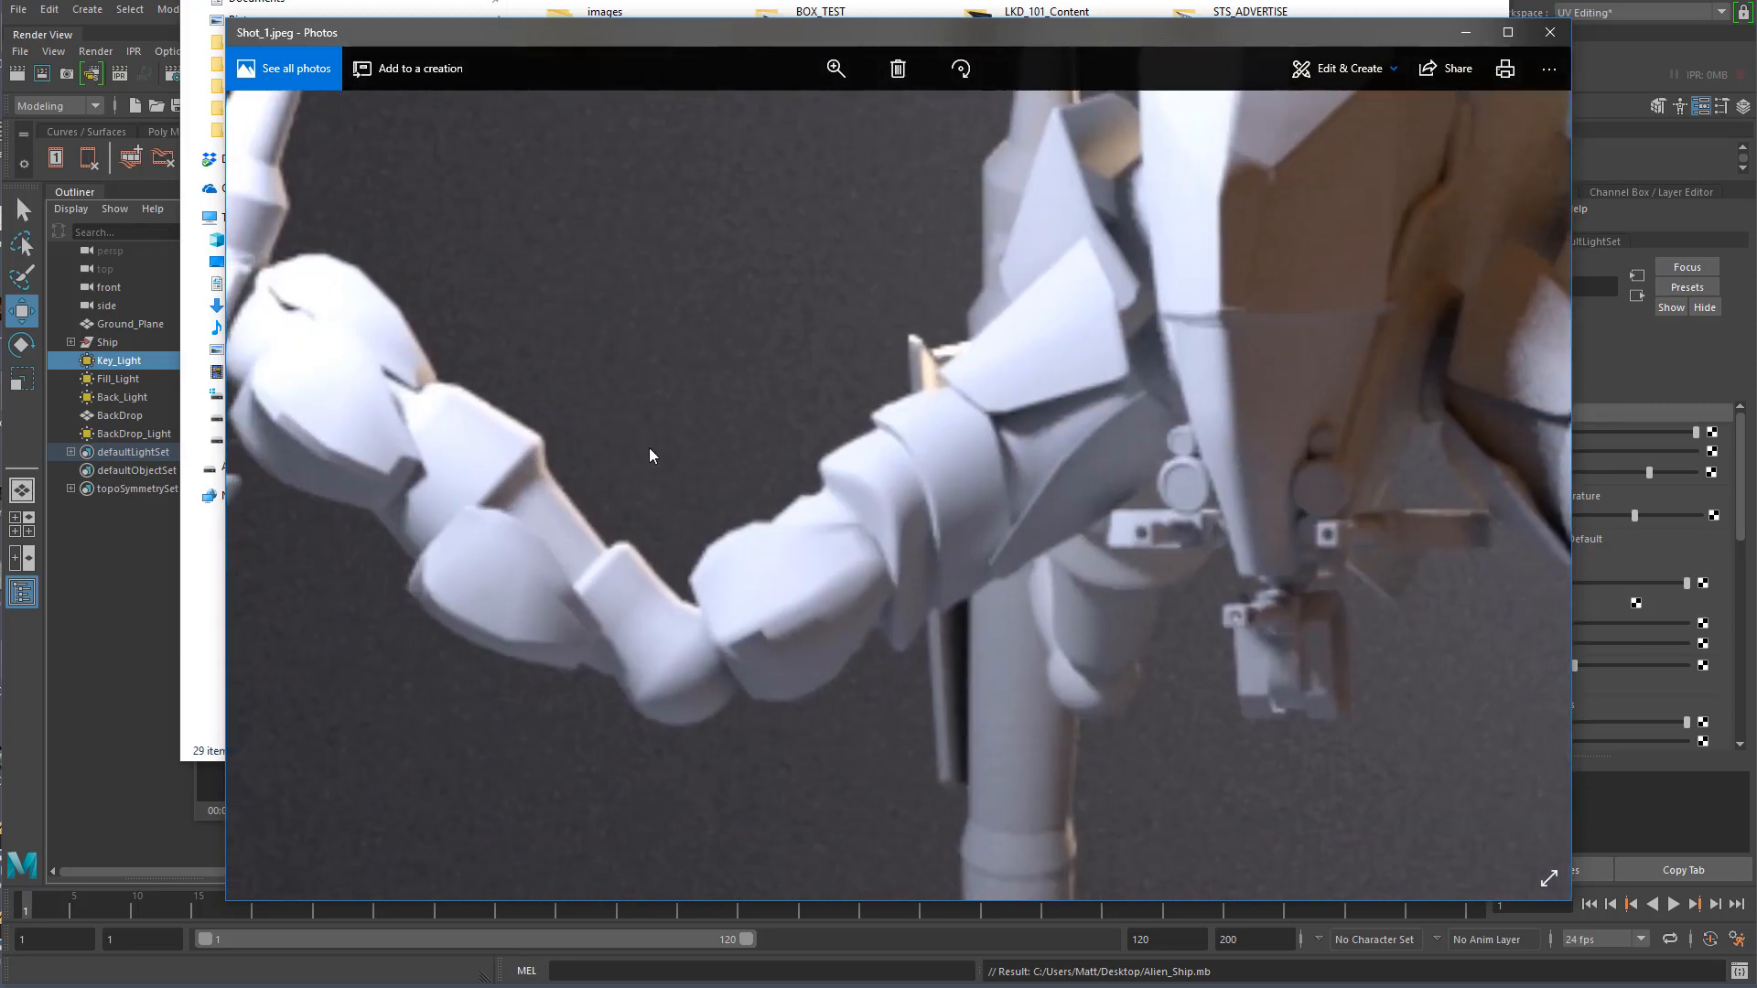
{"action": "left_click_drag", "start_coordinate": [651, 455], "coordinate": [1065, 511]}
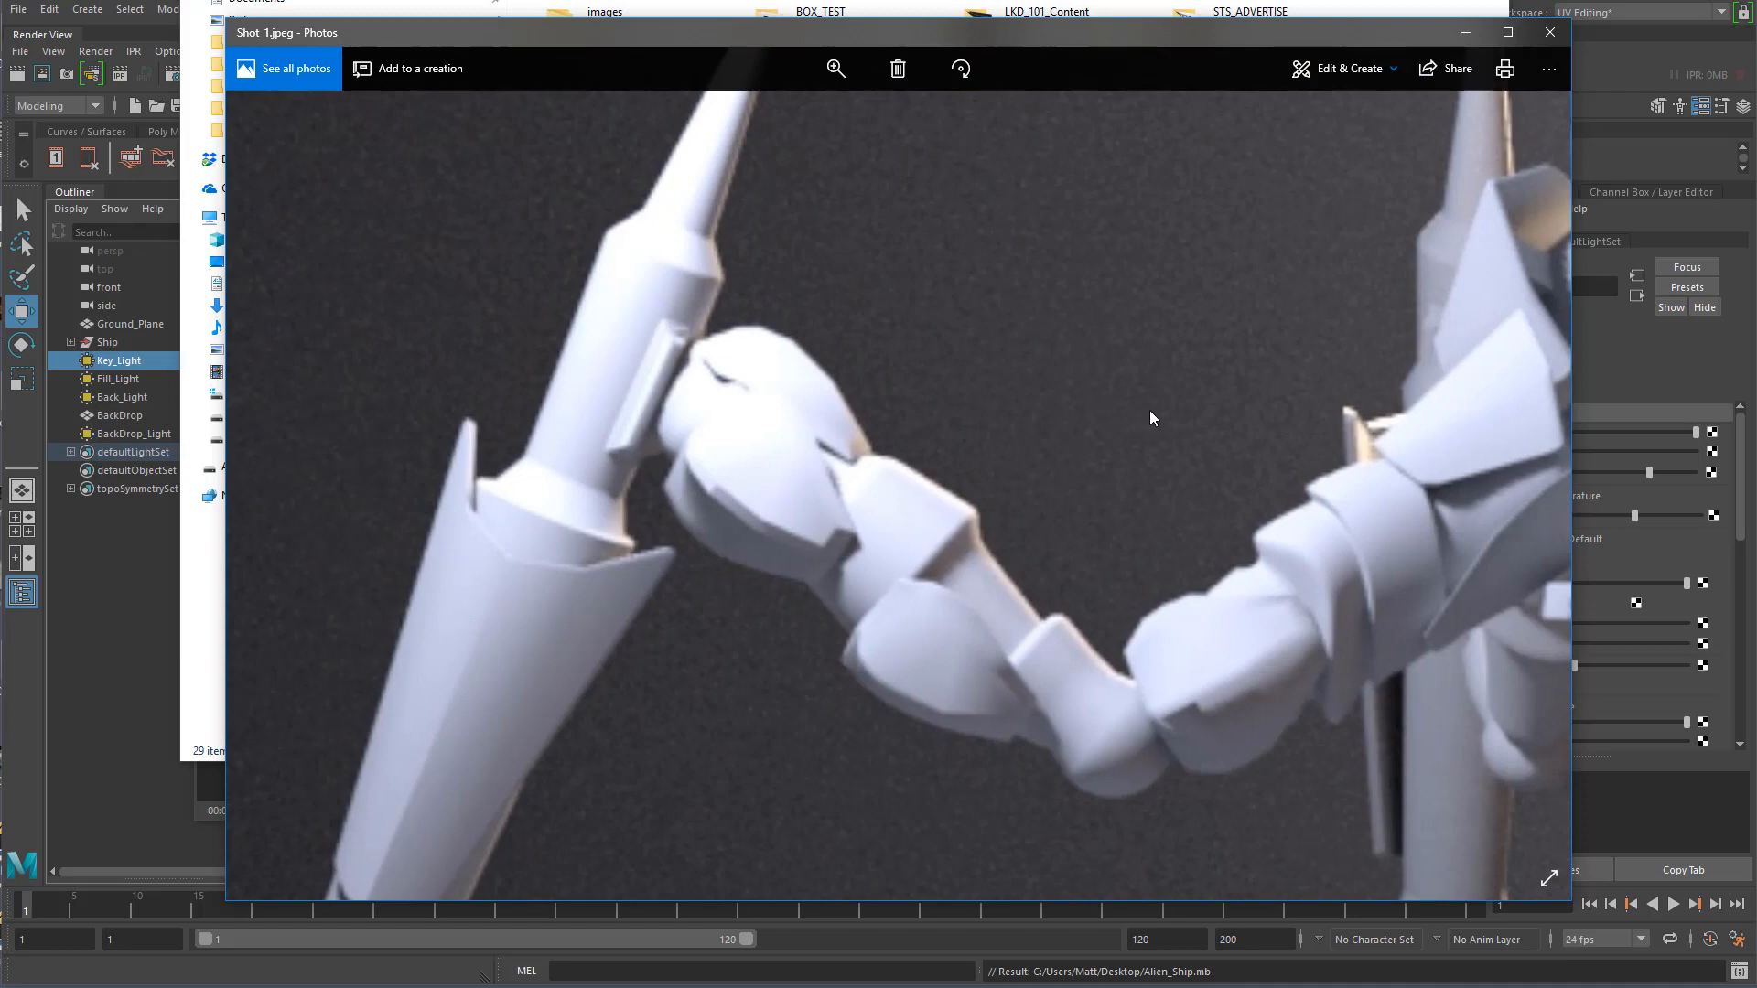
{"action": "left_click", "coordinate": [1550, 33]}
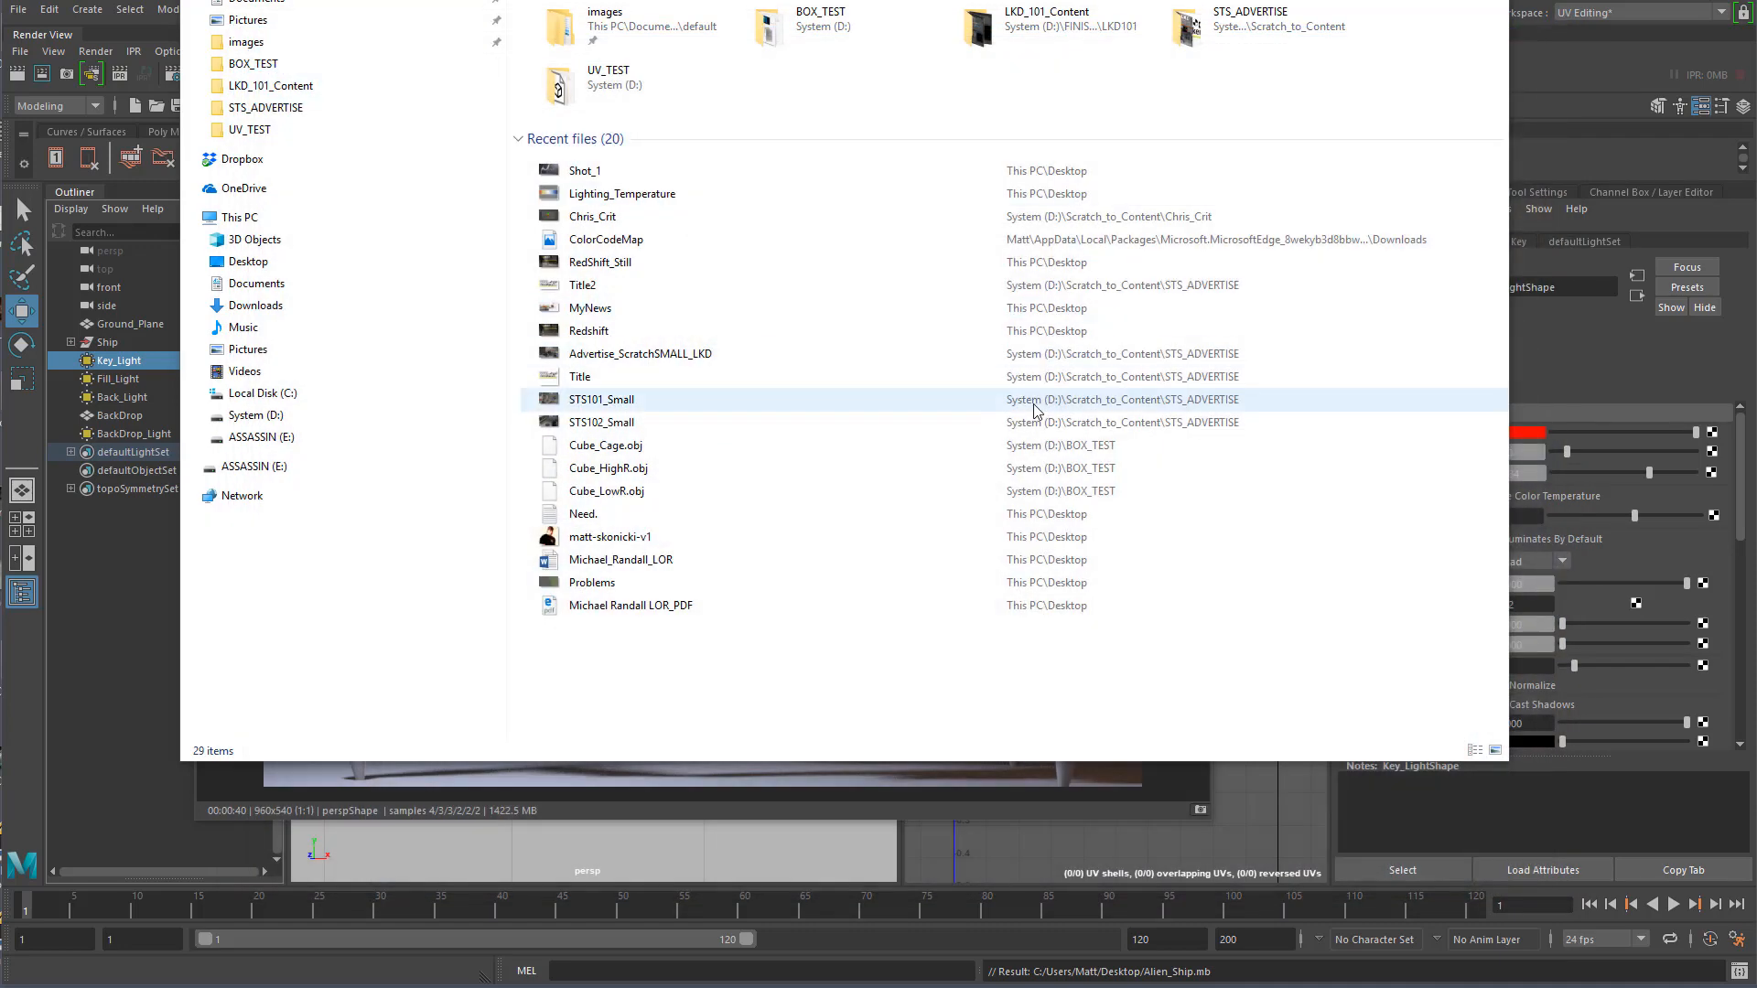
{"action": "left_click", "coordinate": [1487, 0]}
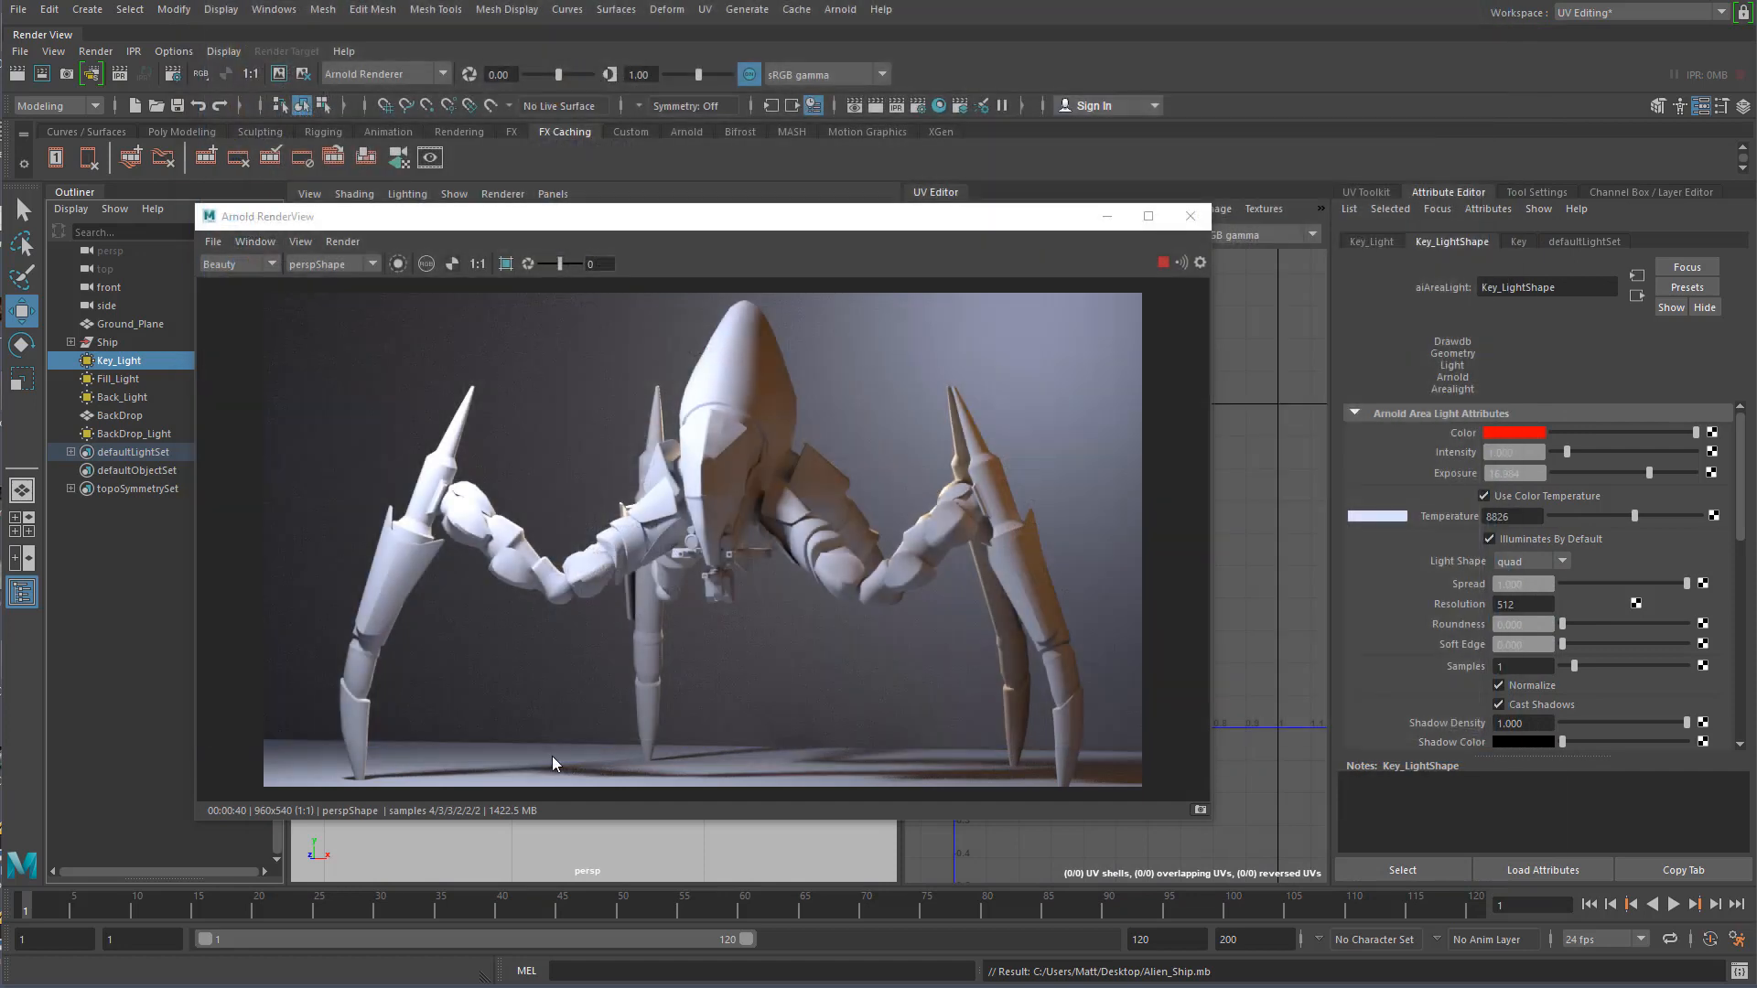
- Go to frame 2 and let Arnold render the second camera shot
{"action": "left_click", "coordinate": [38, 911]}
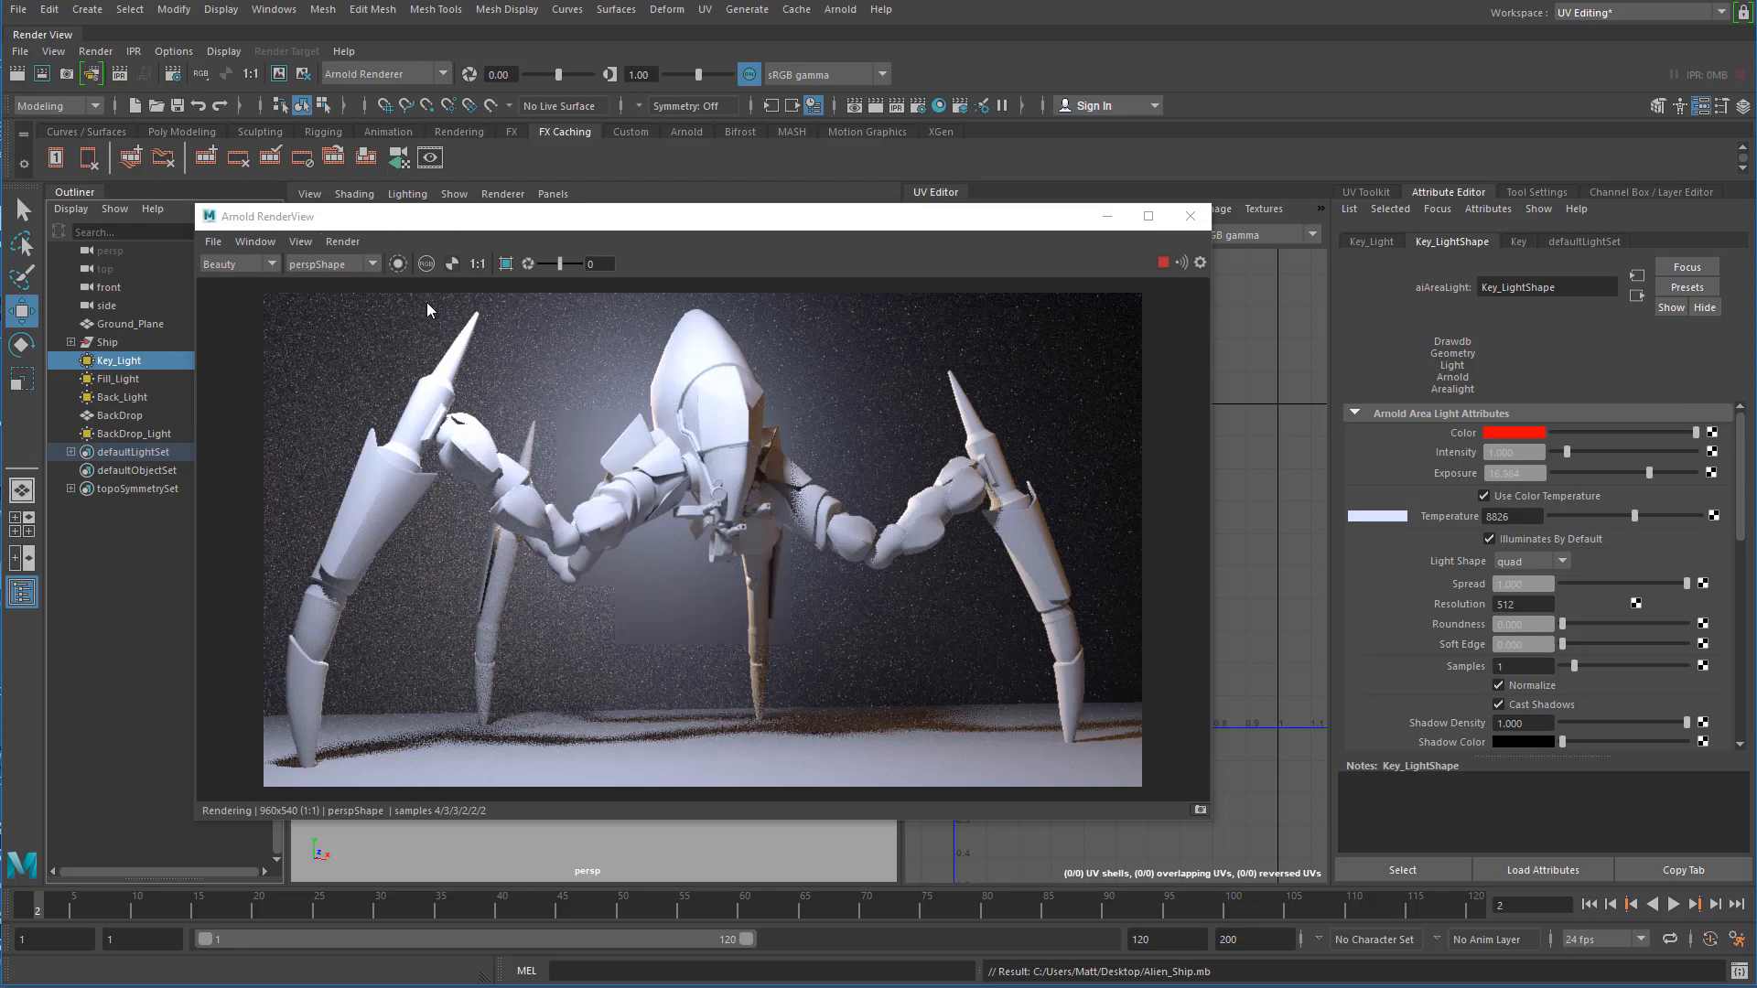
{"action": "left_click", "coordinate": [300, 242]}
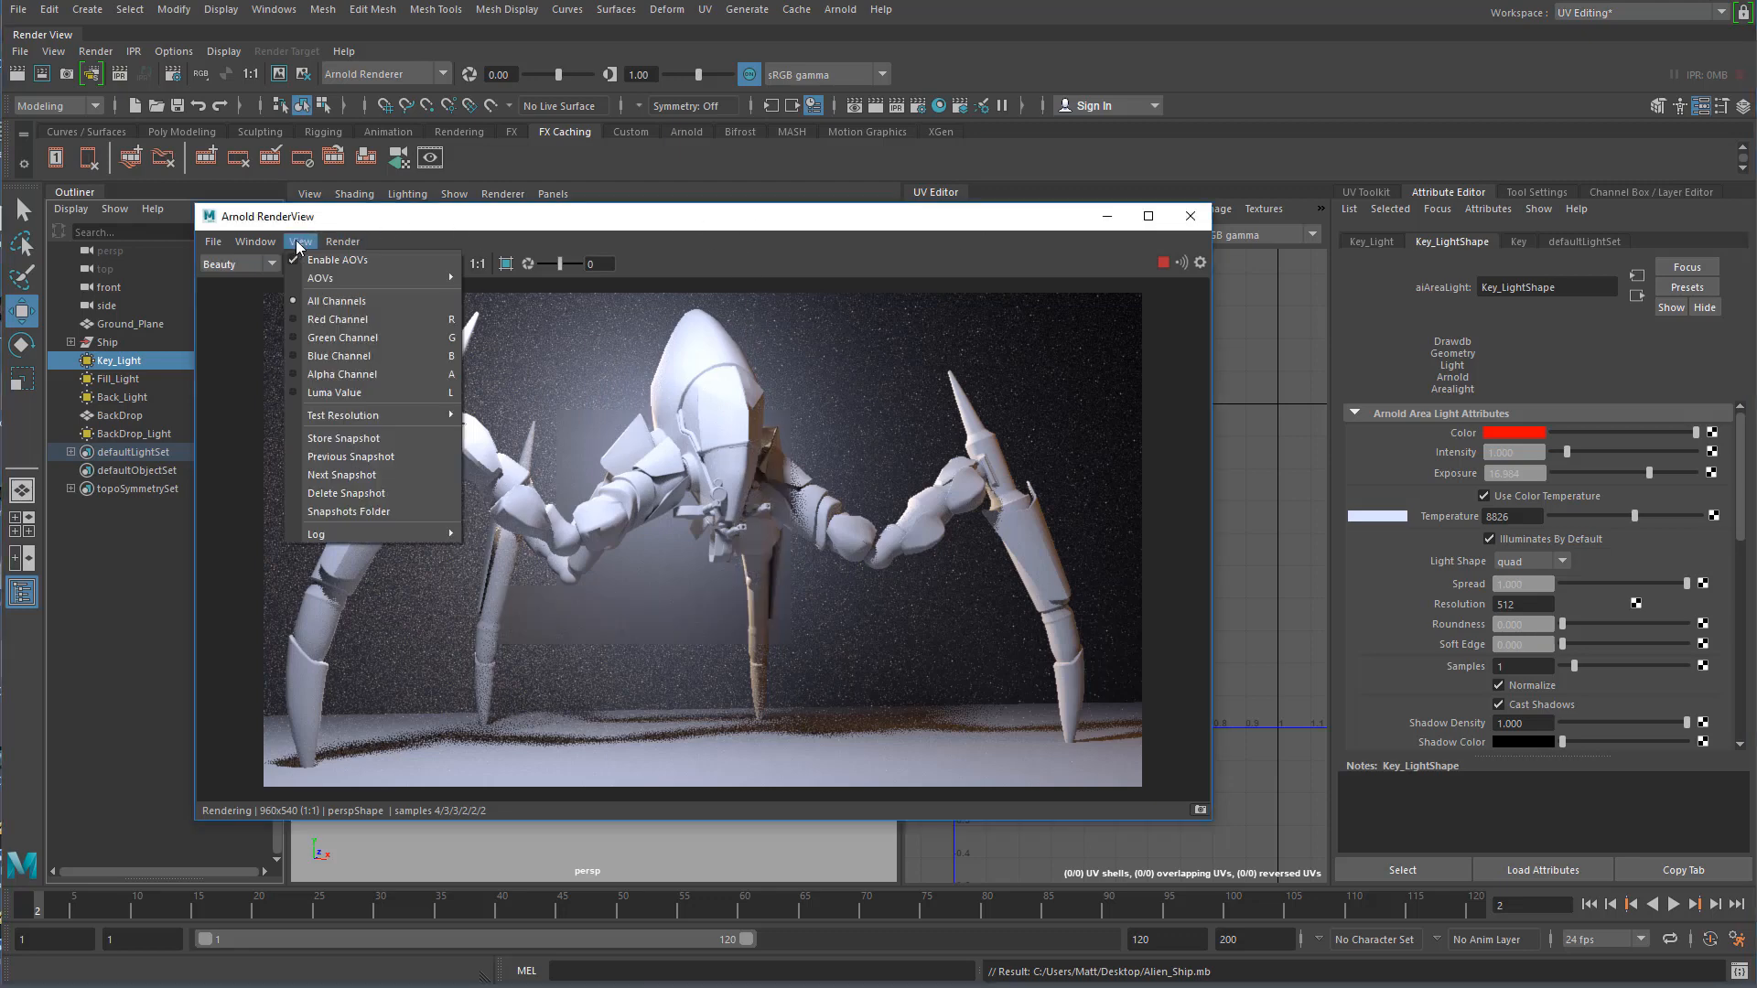
{"action": "left_click", "coordinate": [475, 218]}
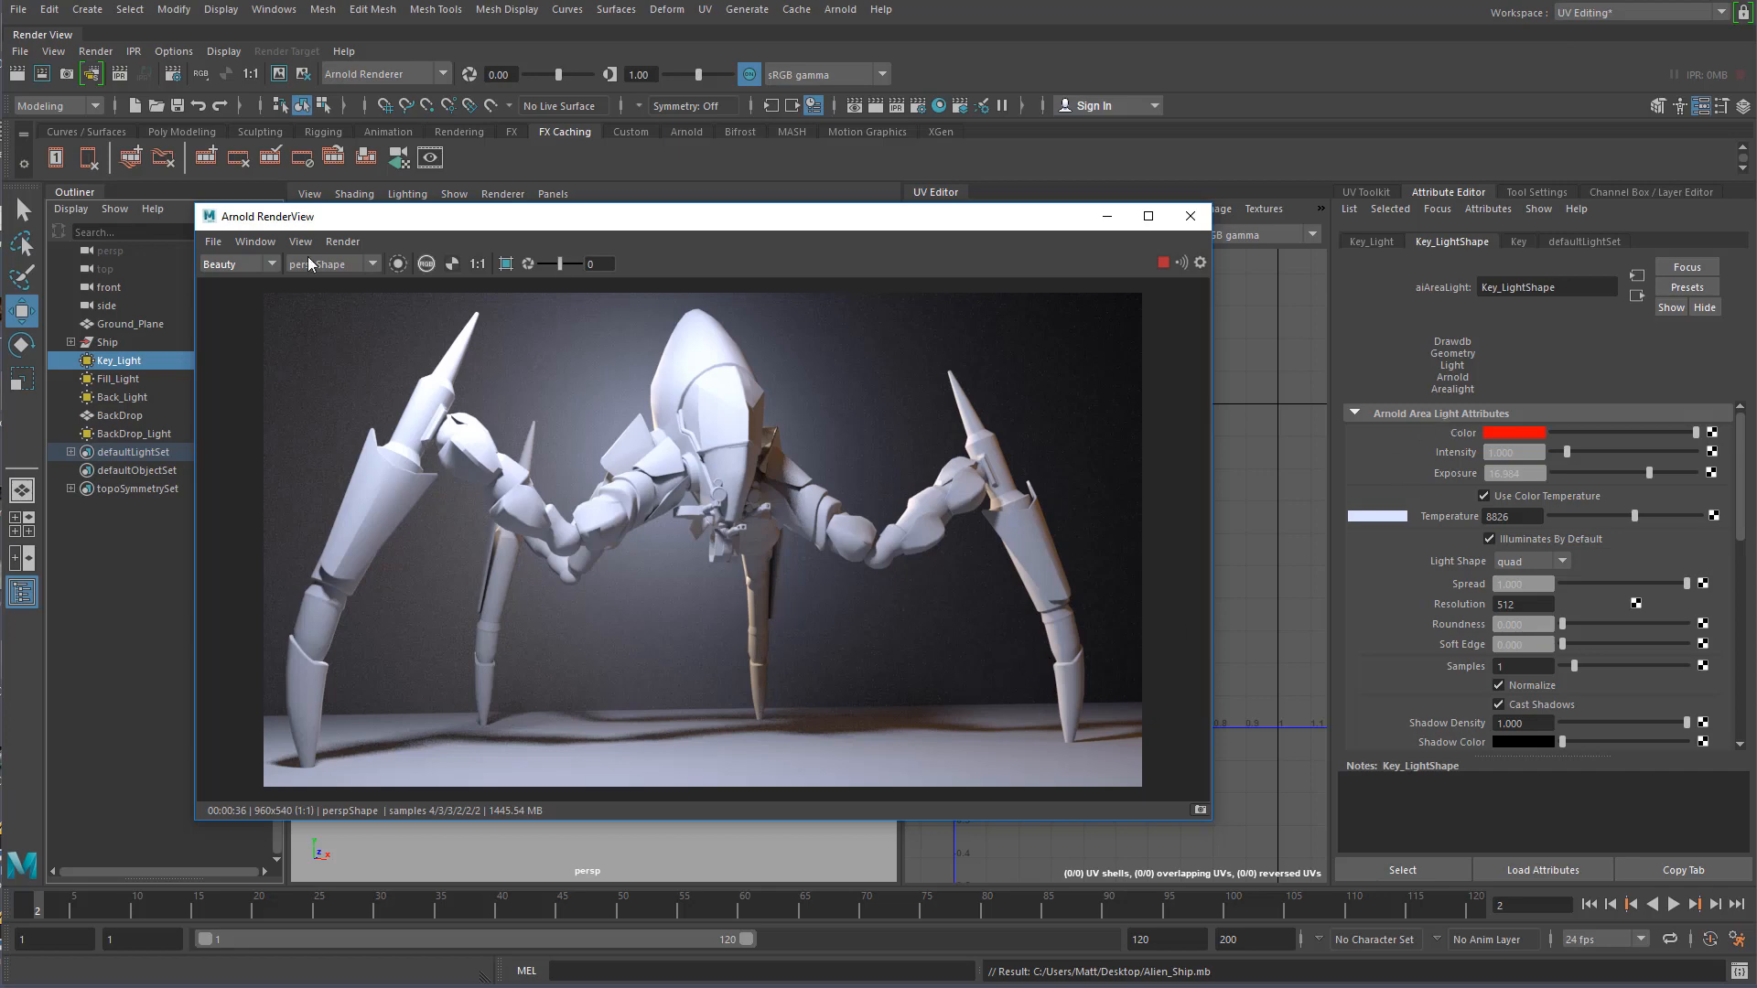
- Save the frame 2 render to the Desktop as Image2, and close the saved picture after viewing it in Photos
{"action": "left_click", "coordinate": [214, 241]}
{"action": "left_click", "coordinate": [240, 260]}
{"action": "left_click", "coordinate": [270, 366]}
{"action": "left_click", "coordinate": [405, 795]}
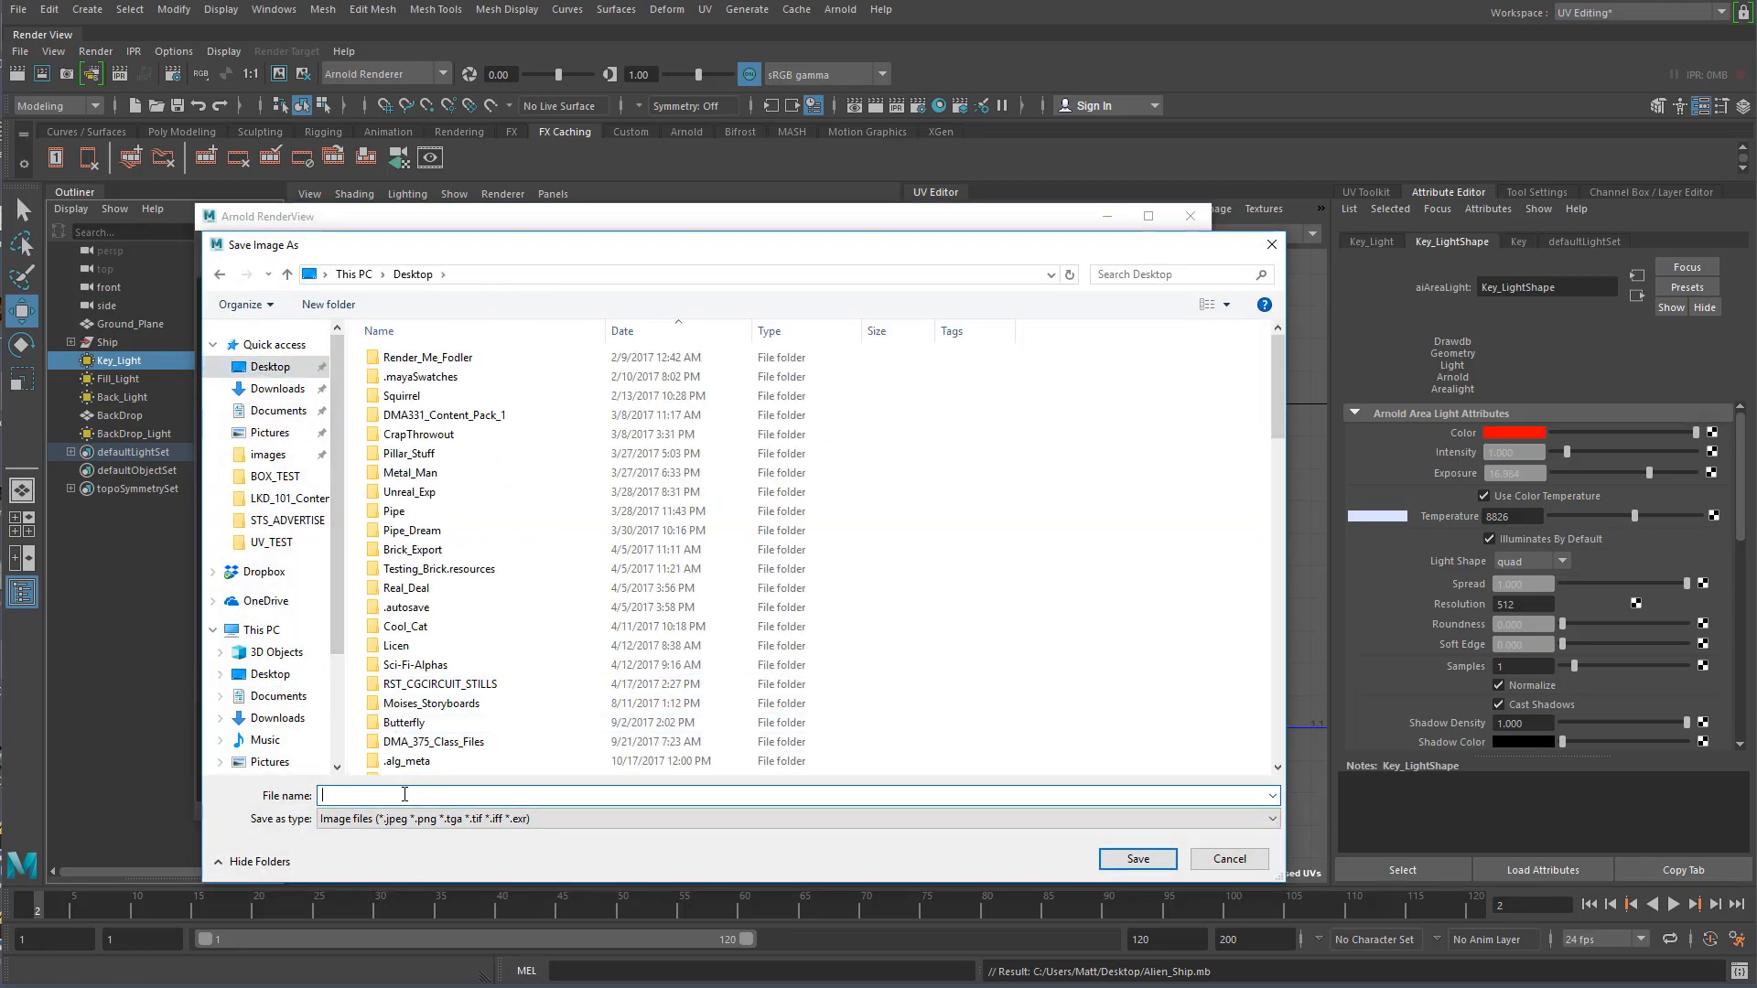
{"action": "type", "text": "image1"}
{"action": "key", "text": "Return"}
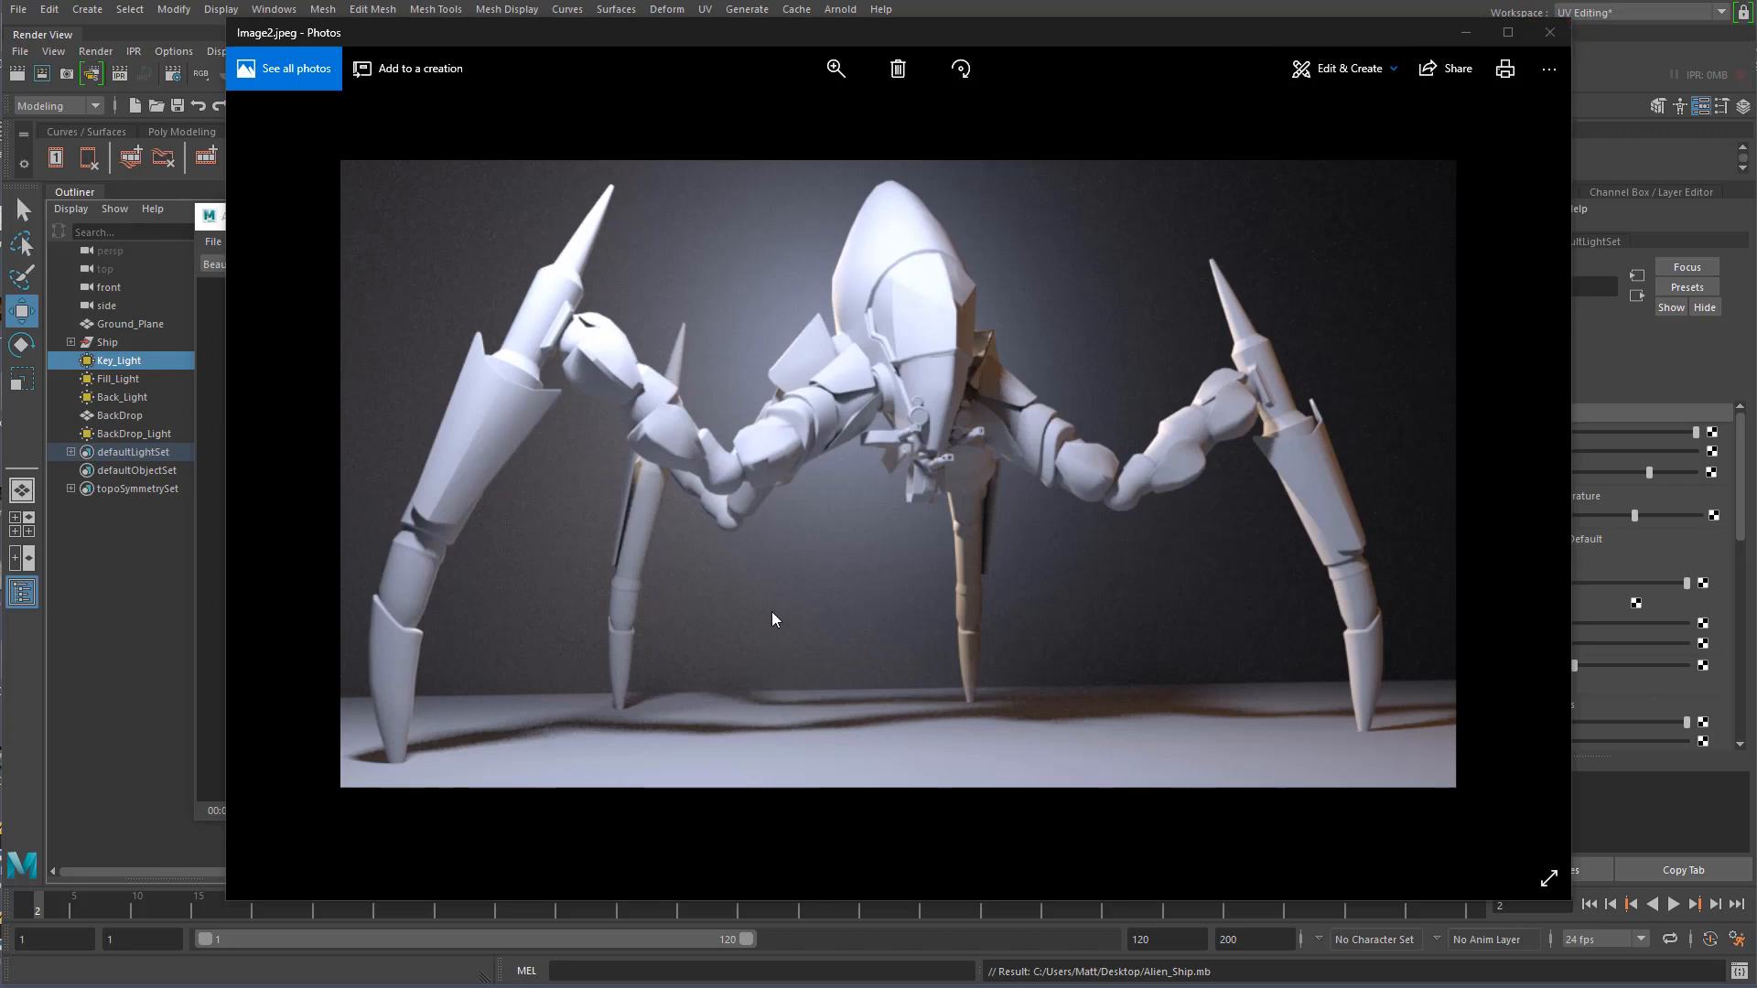
{"action": "left_click", "coordinate": [1550, 32]}
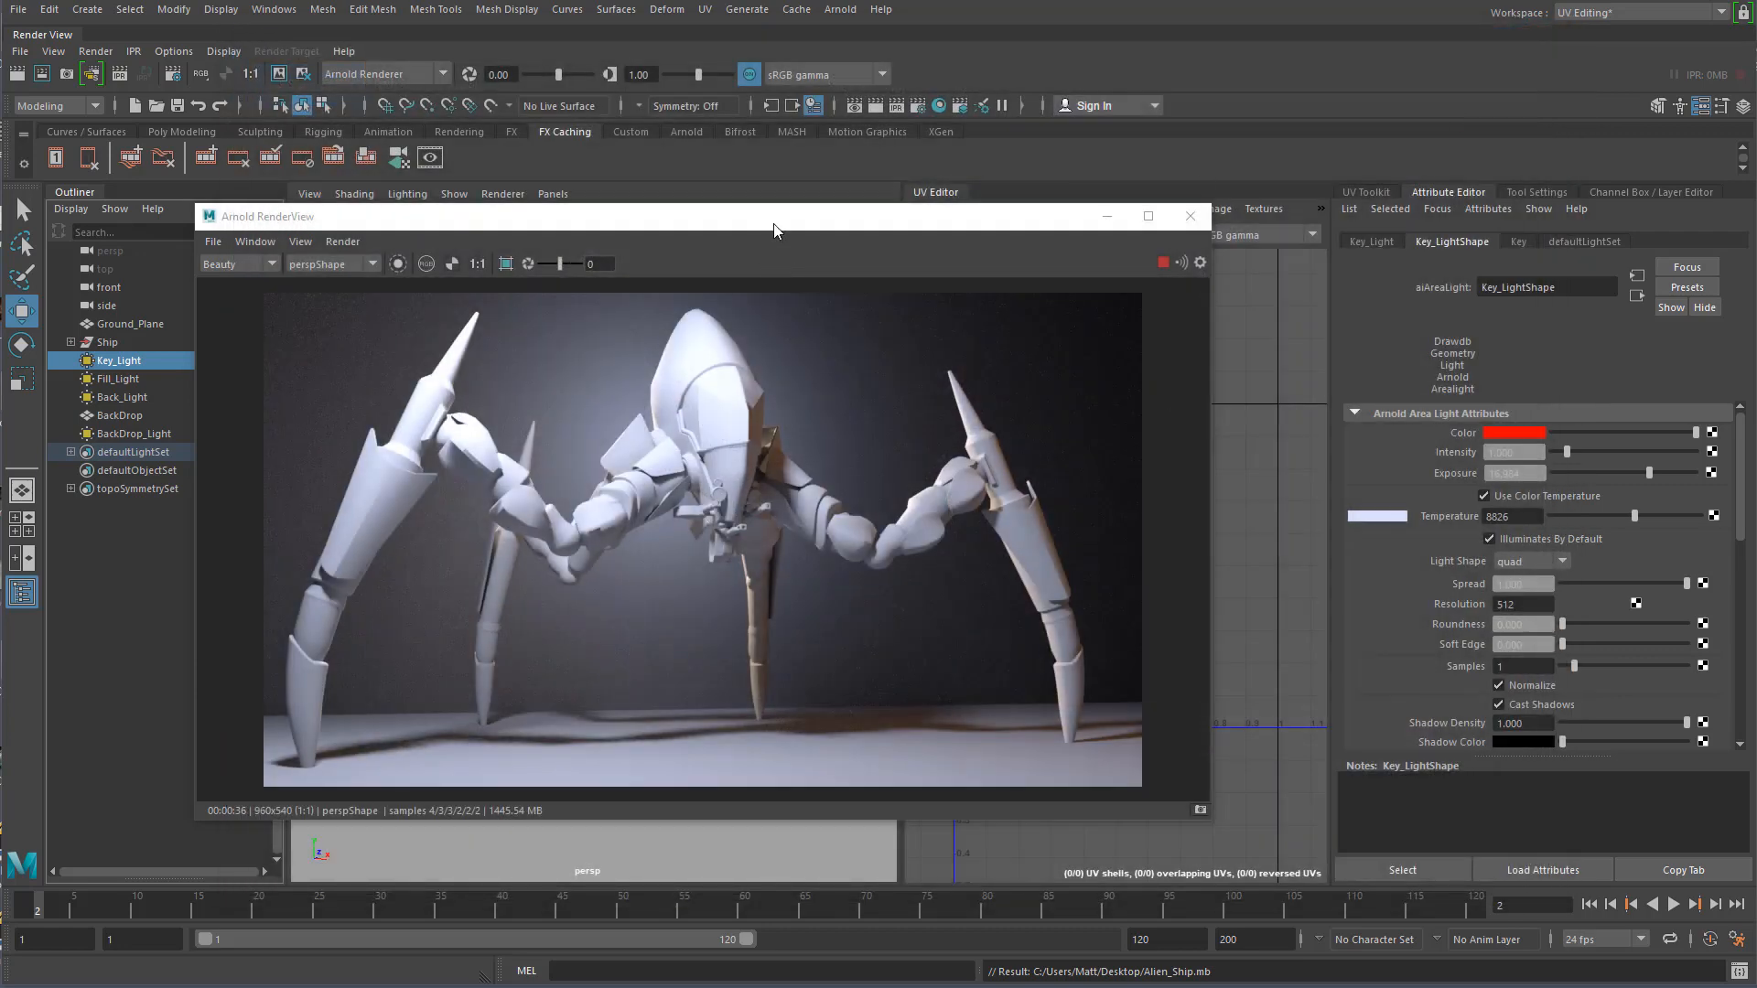